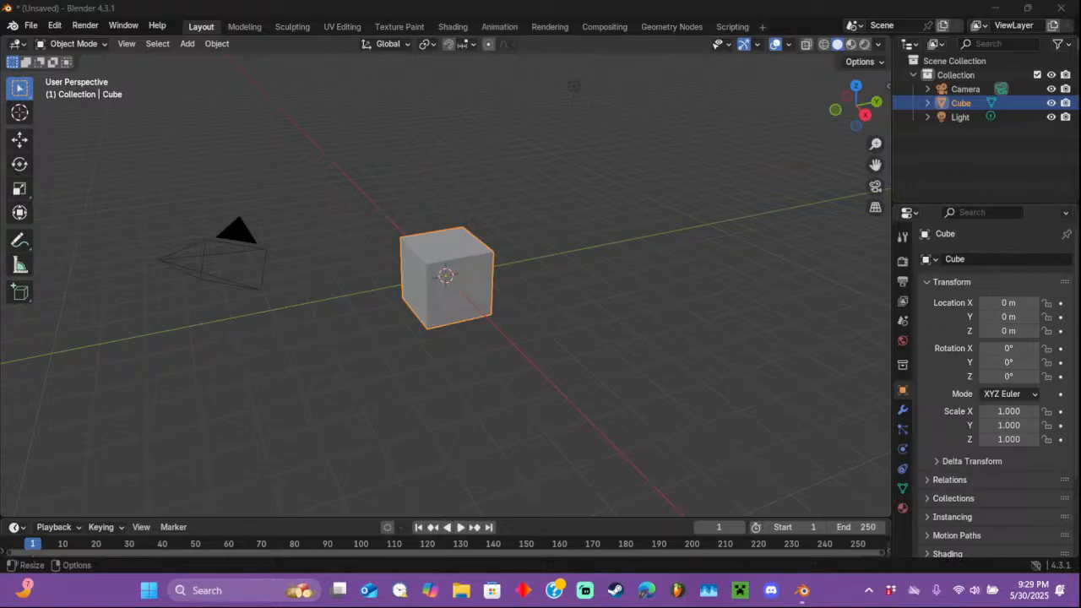
key(super+d)
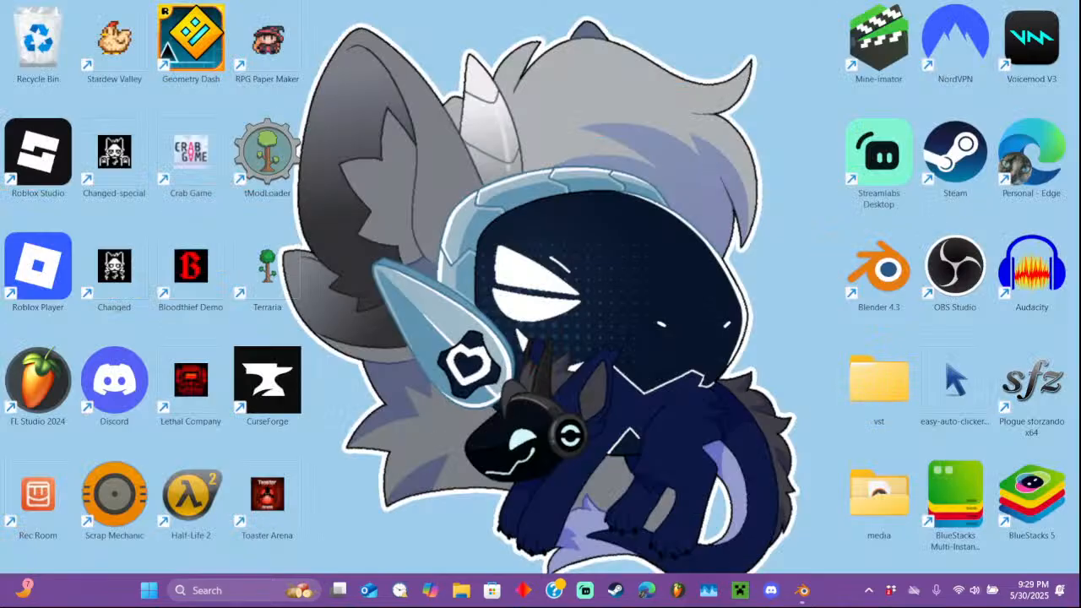
key(super+d)
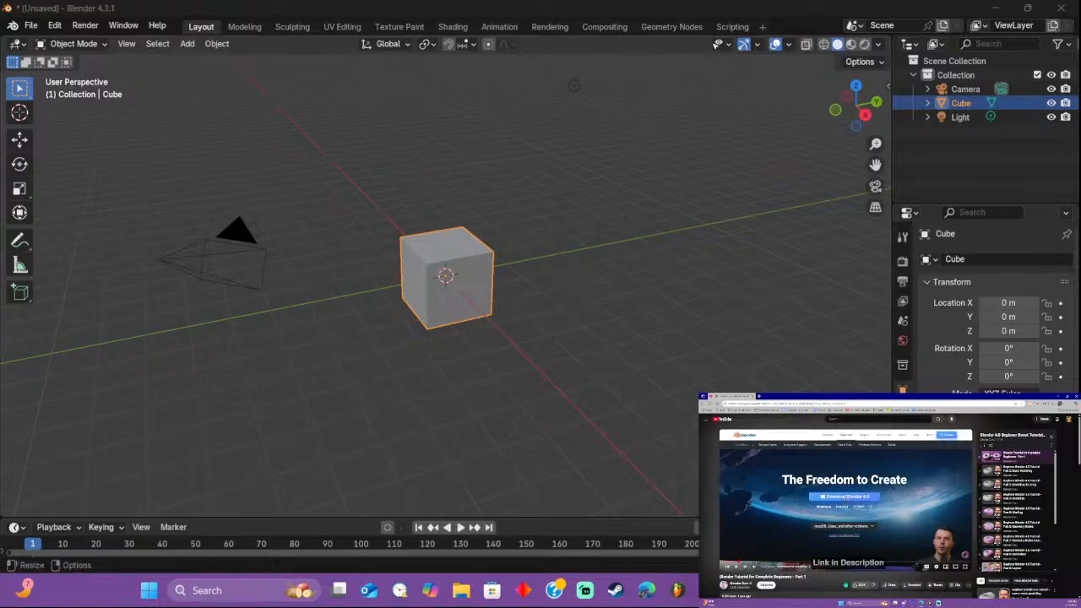
Step: Look through the chapters of the Part 1 Blender tutorial video and switch to Part 2: Basic Modelling
click(788, 569)
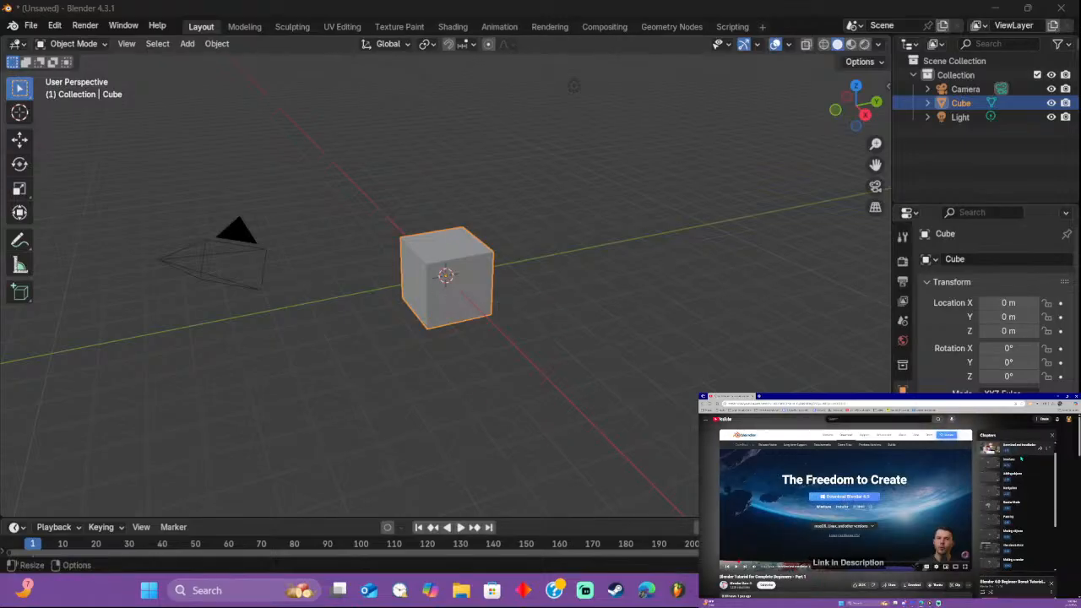
scroll(1016, 461, down, 5)
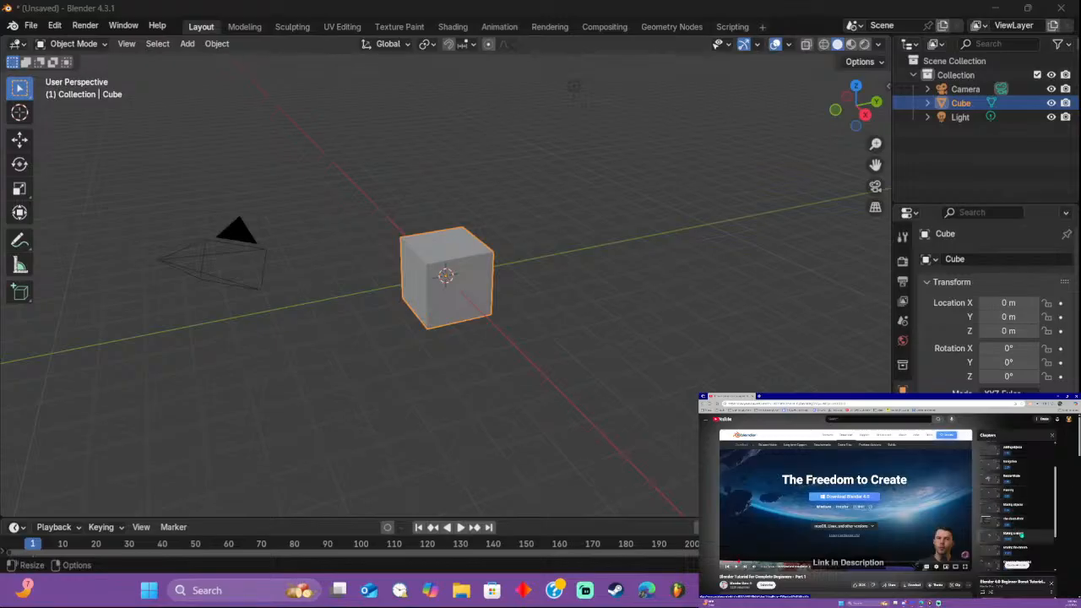
scroll(1024, 536, down, 4)
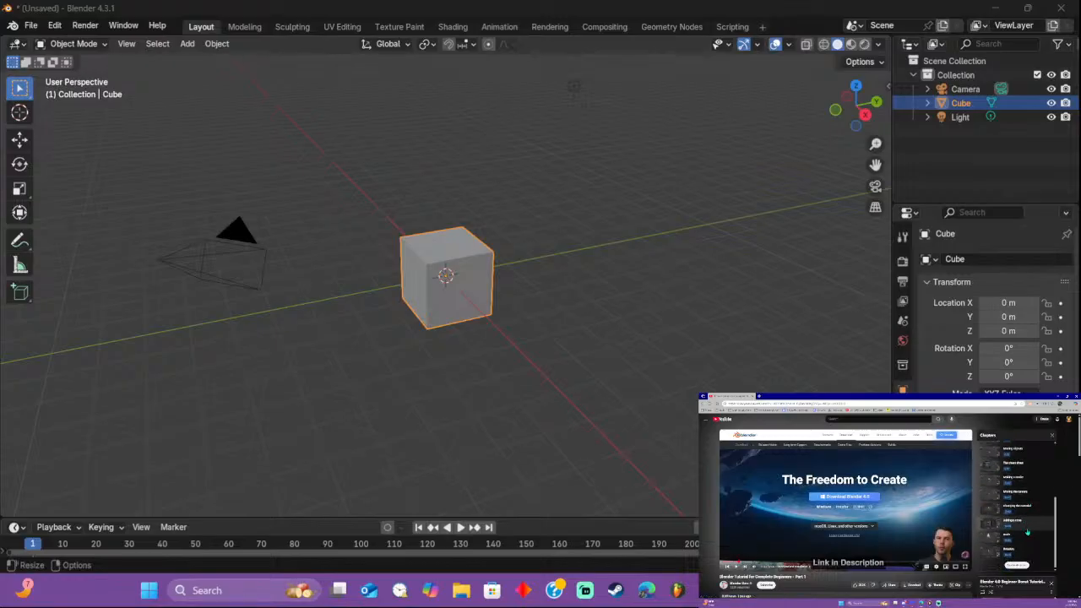
click(1052, 435)
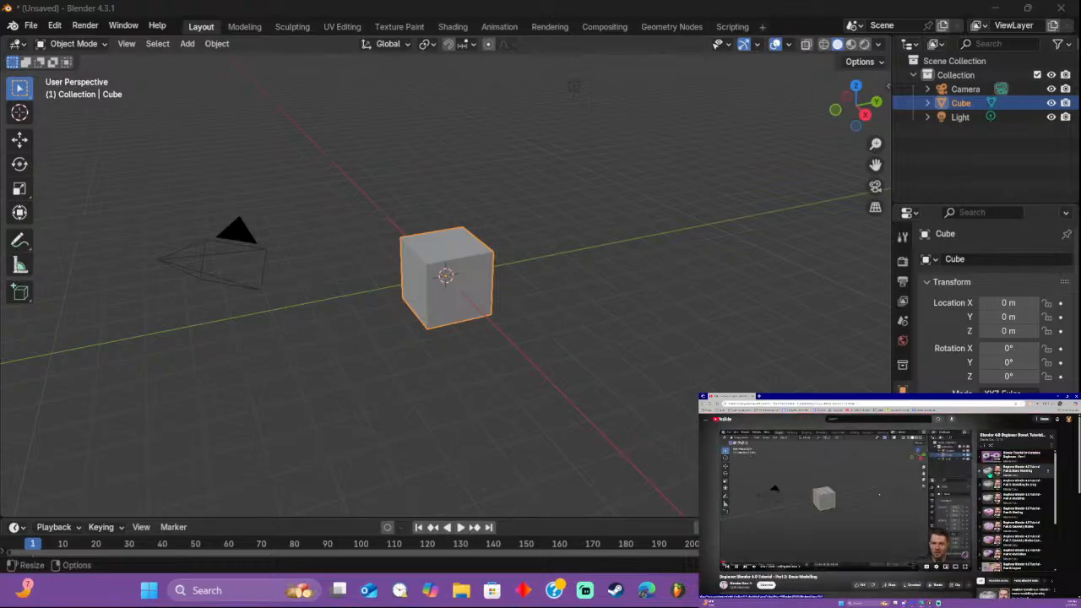
Step: Delete the default cube and add a torus mesh at the world origin
middle_drag(514, 307, 458, 211)
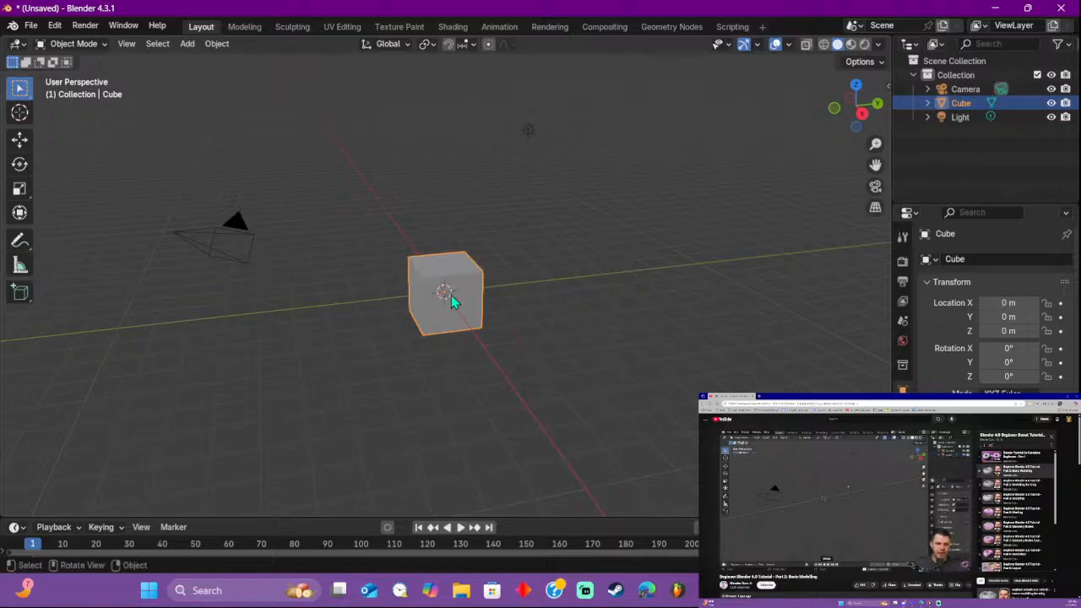
key(Delete)
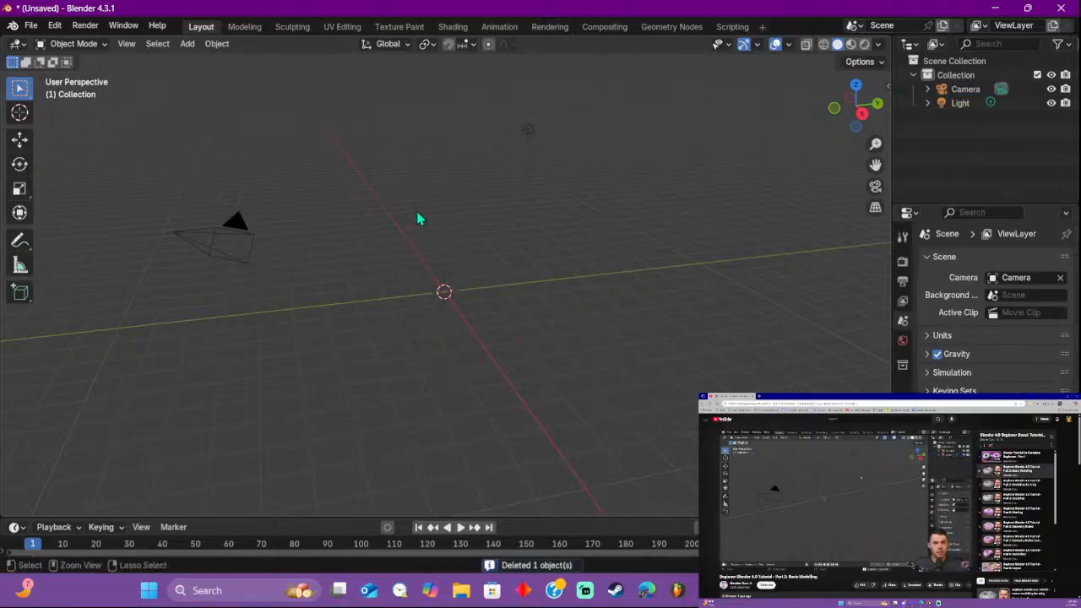
key(ctrl+a)
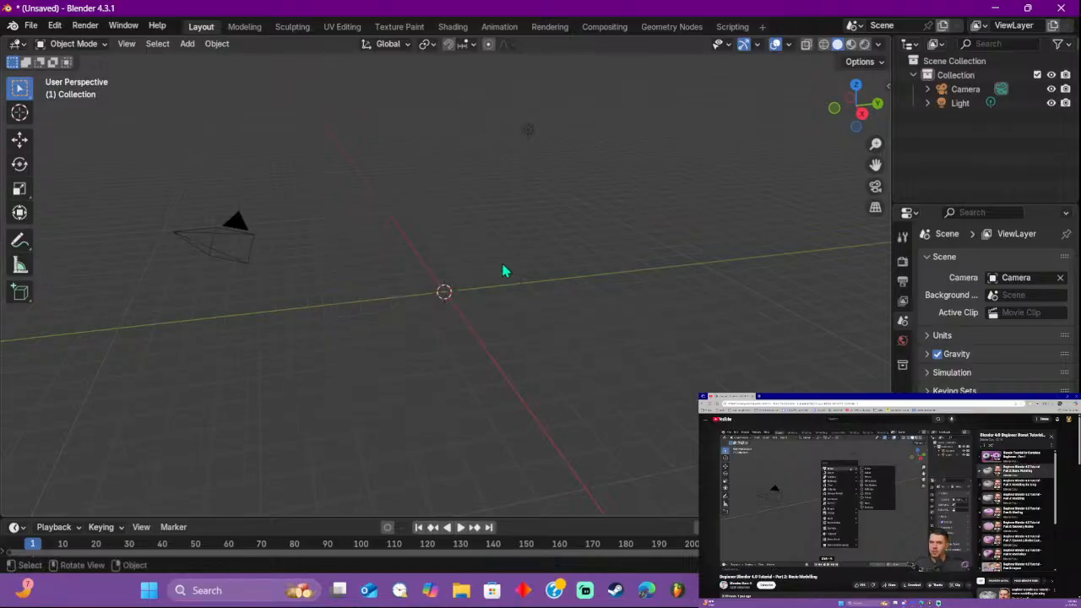
key(shift+a)
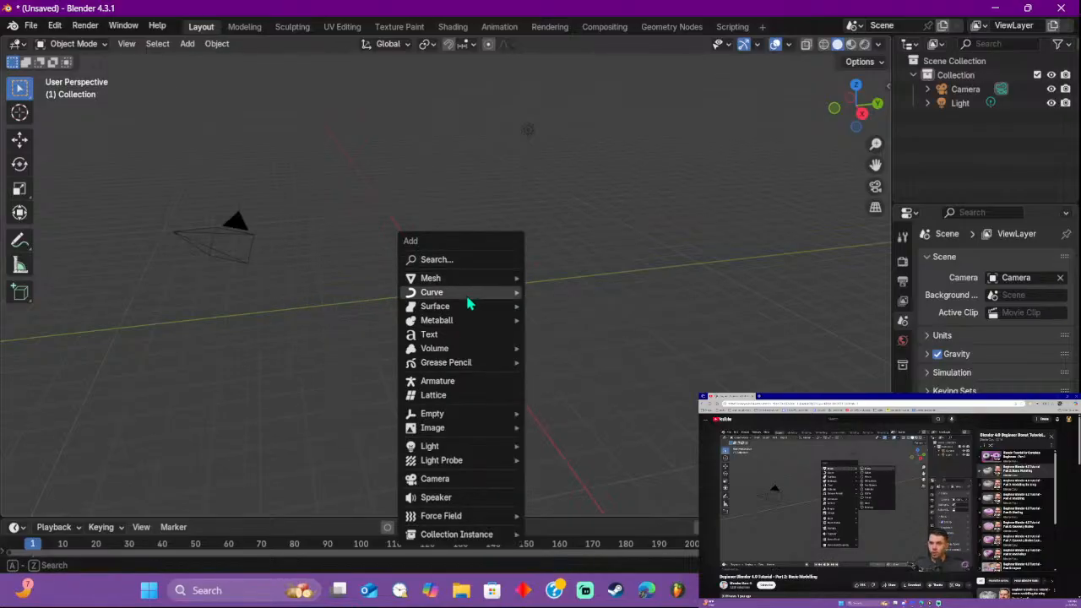
mouse_move(468, 297)
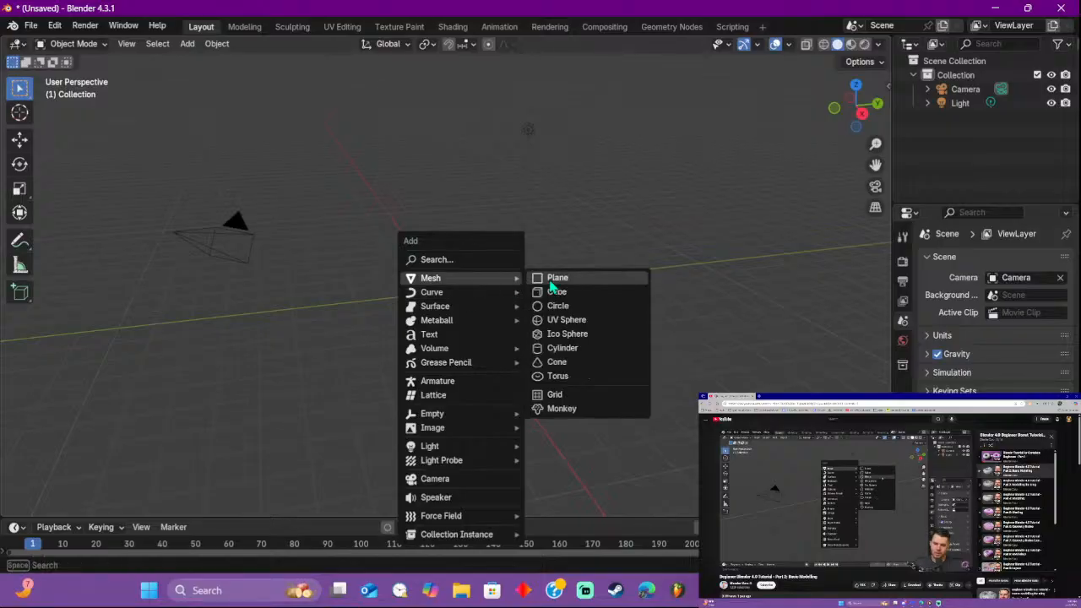
click(569, 376)
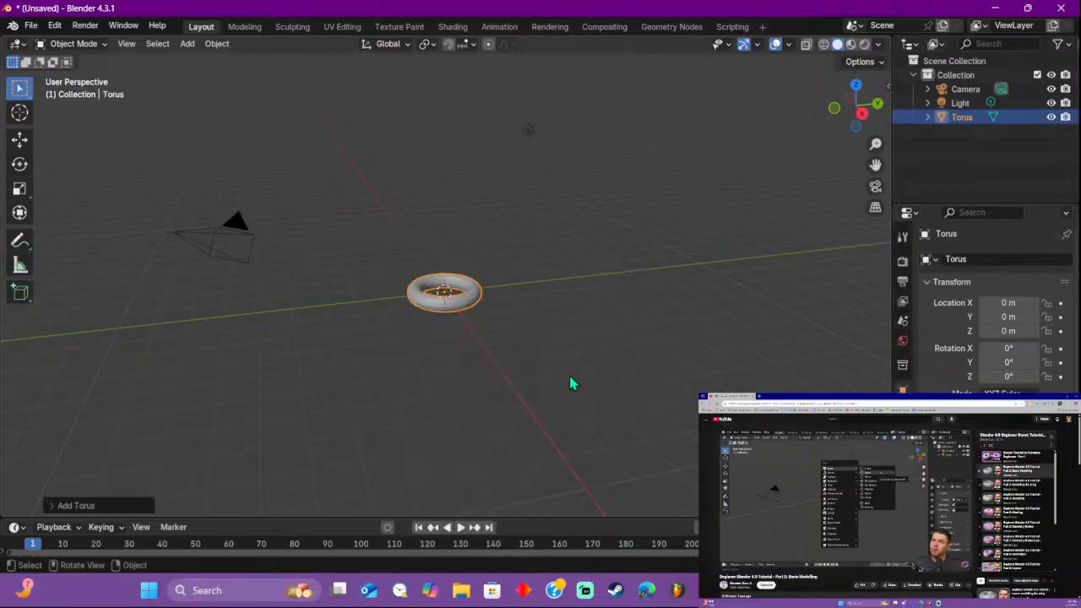
Step: Expand the new torus's creation settings and set its minor radius to 0.4 m
click(56, 506)
scroll(424, 305, up, 3)
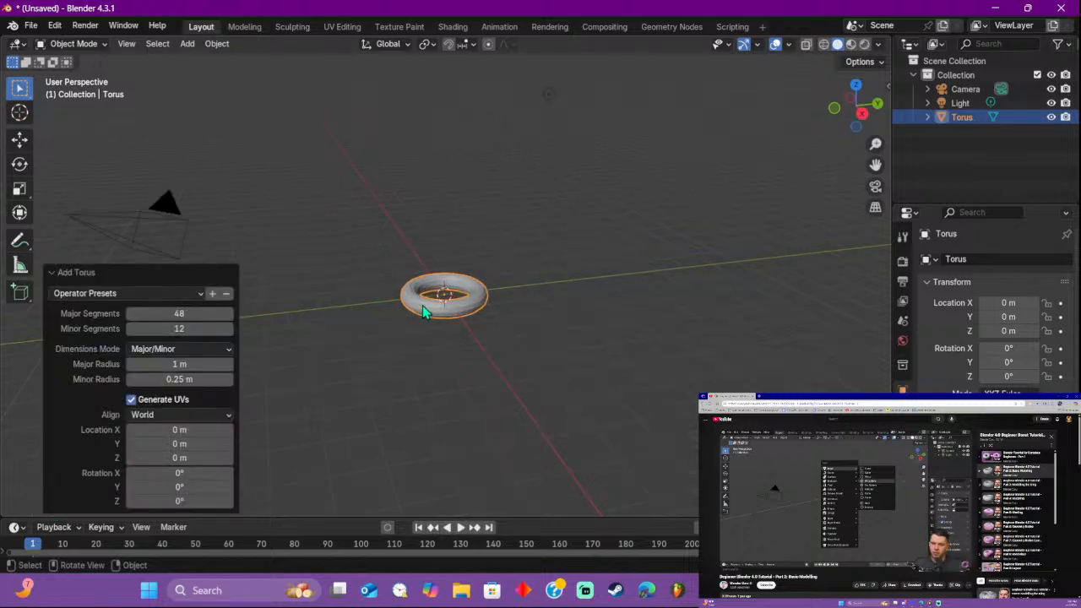
scroll(424, 311, down, 2)
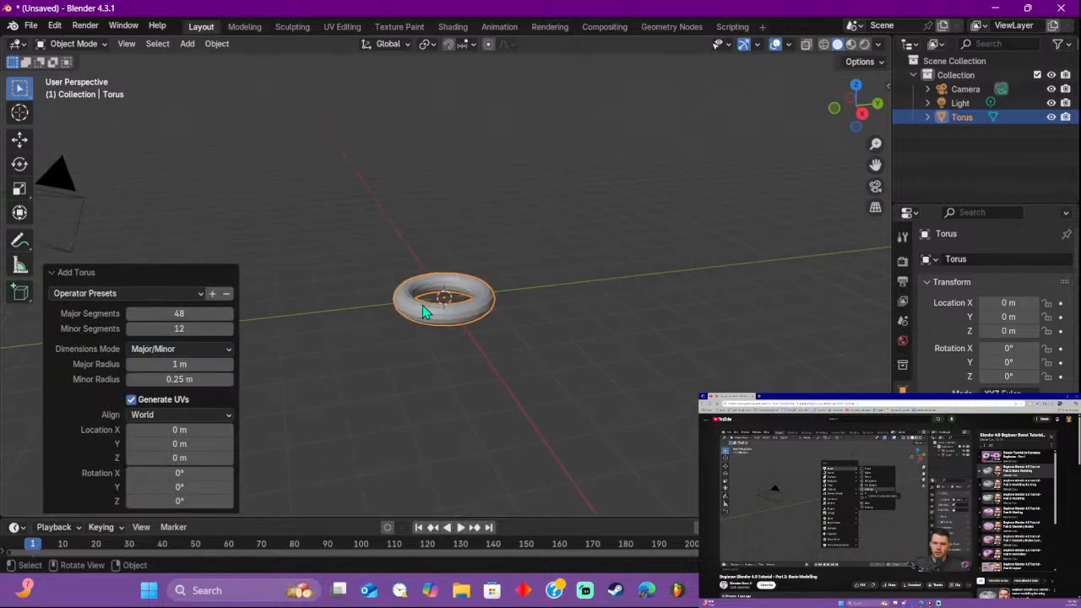
middle_drag(424, 311, 402, 320)
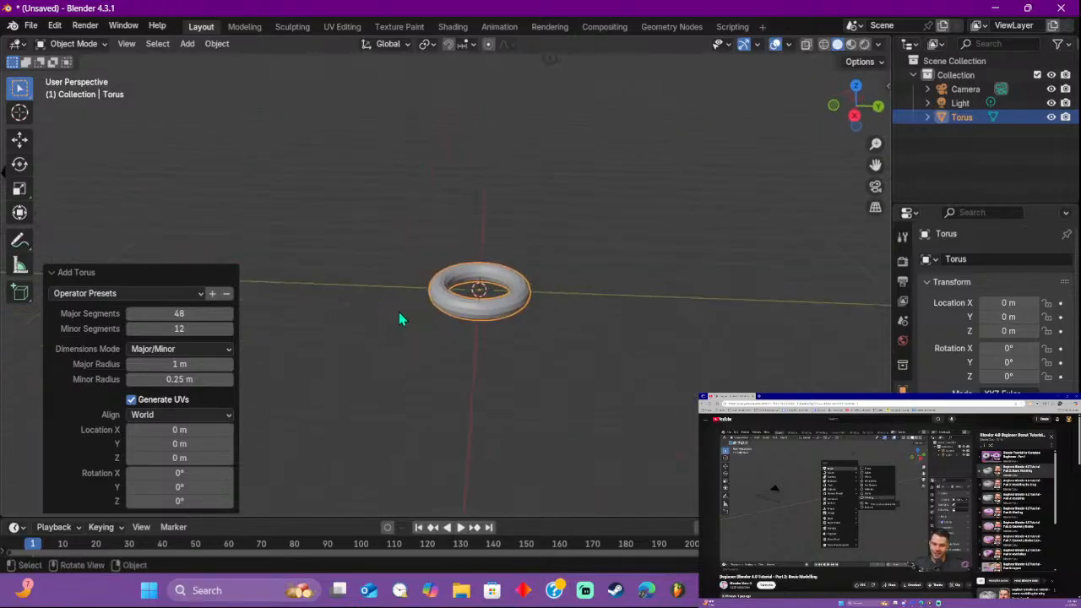
scroll(470, 306, up, 2)
middle_drag(512, 289, 486, 258)
scroll(486, 258, up, 1)
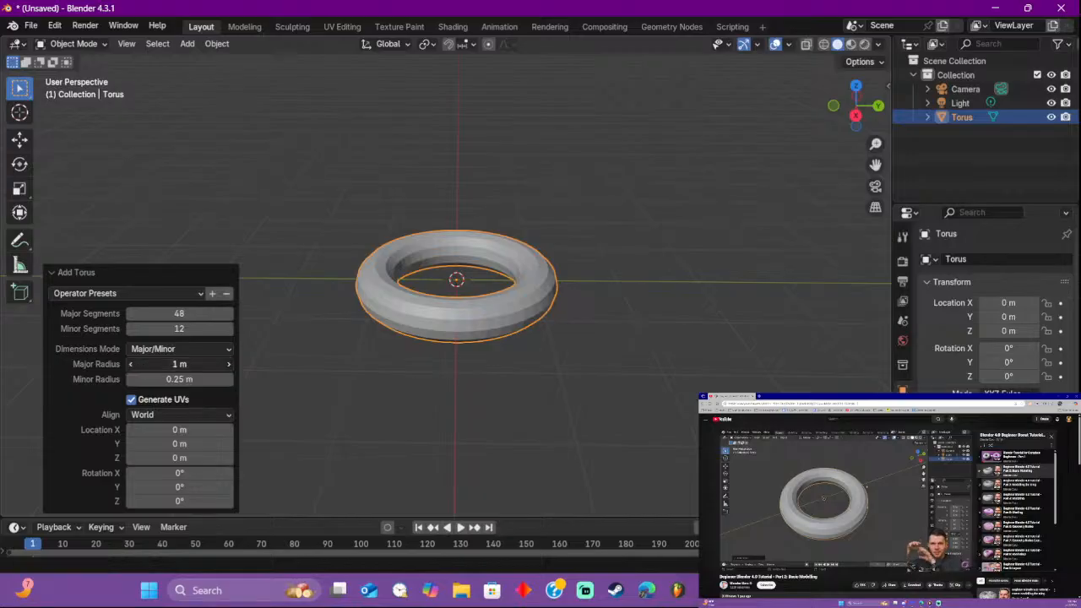
drag(179, 364, 198, 380)
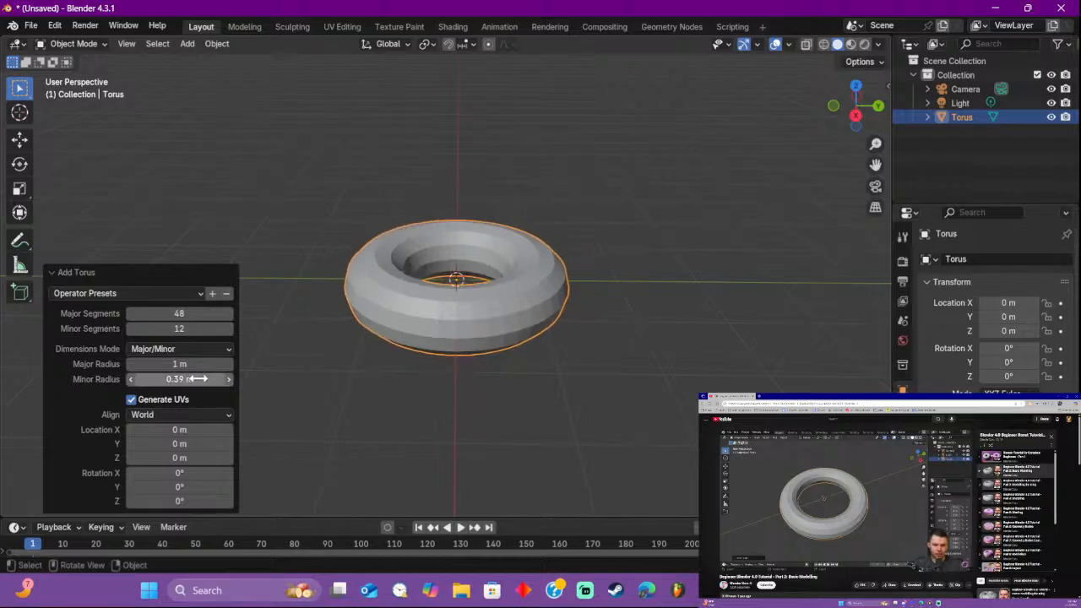
click(228, 379)
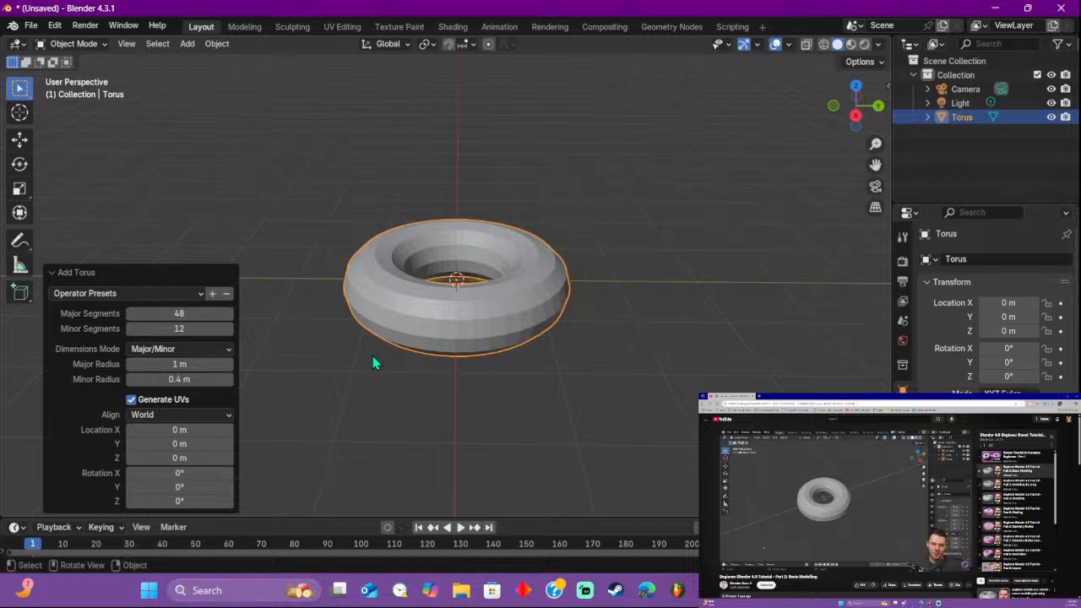
Step: Reduce the torus's major segments to 31
middle_drag(488, 231, 630, 349)
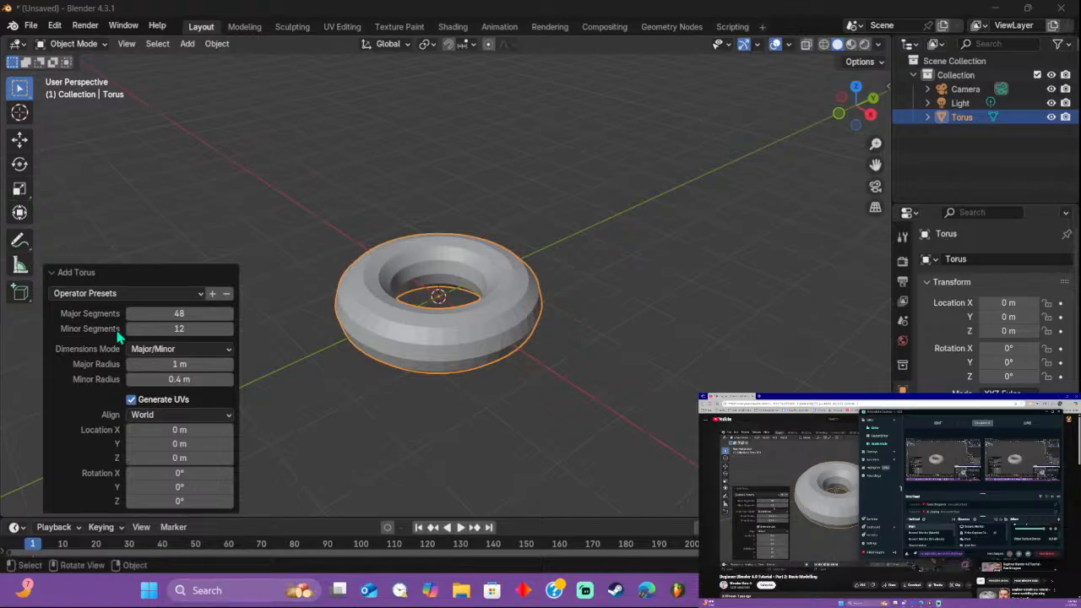
drag(186, 314, 155, 314)
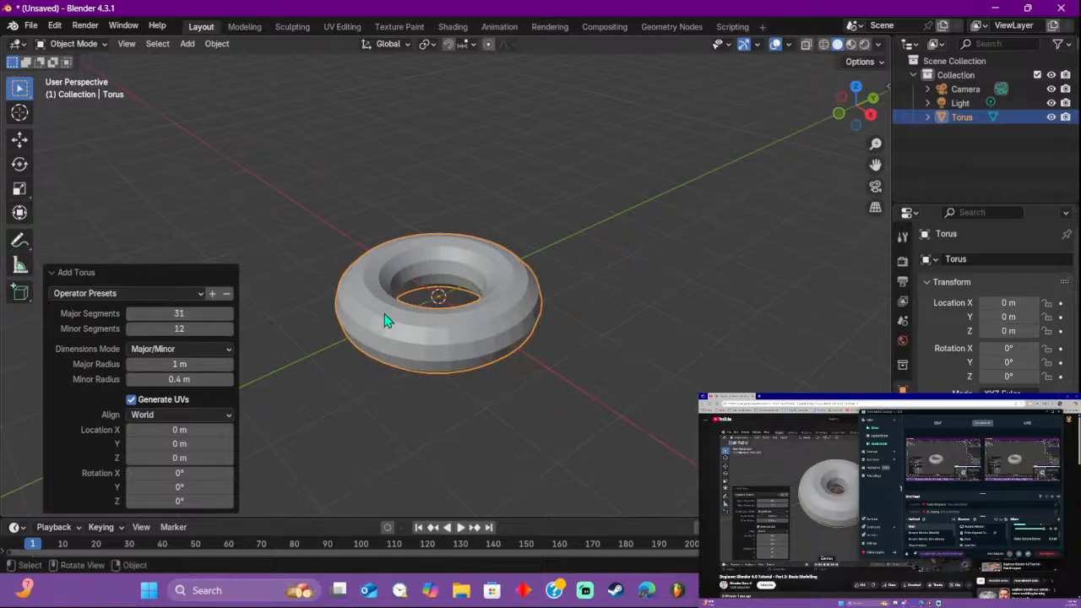
middle_drag(470, 252, 462, 306)
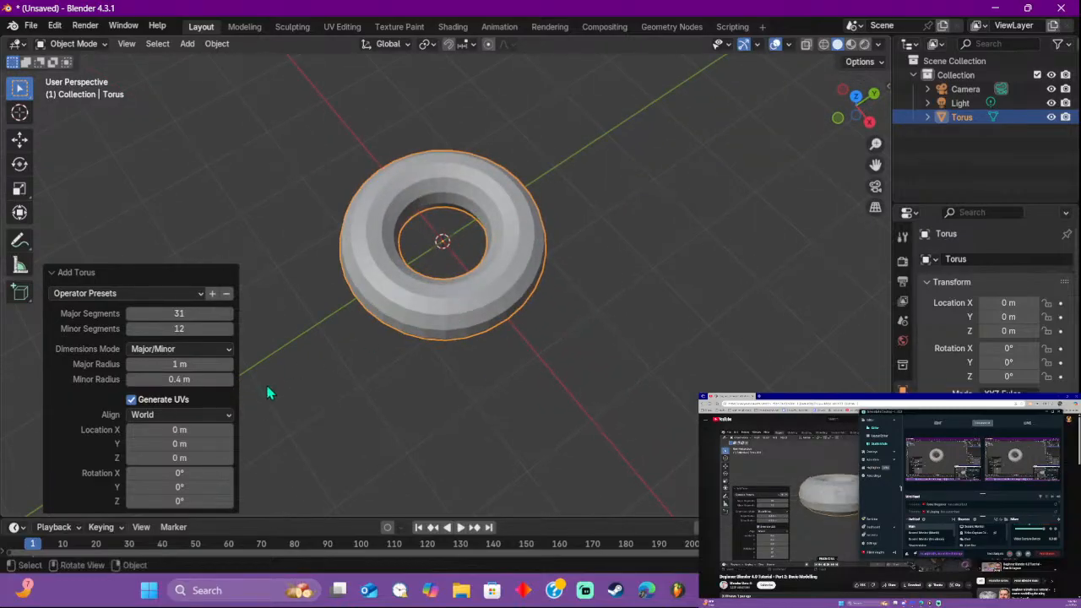
Step: Set the torus's minor radius to 0.57 m and major radius to 0.83 m, and deselect it
drag(188, 380, 222, 379)
middle_drag(285, 380, 337, 266)
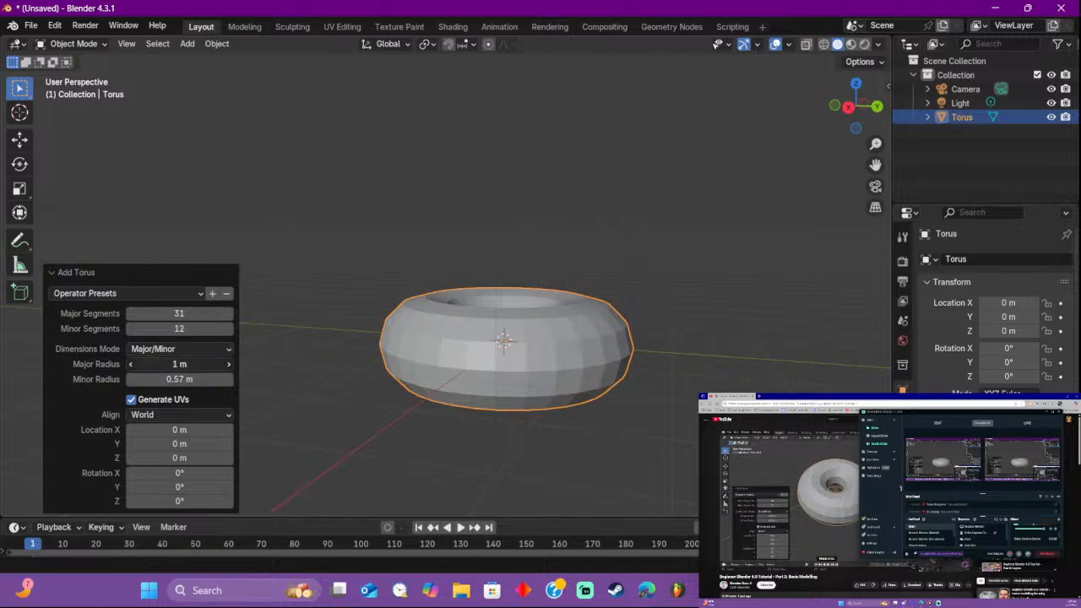
mouse_move(179, 364)
mouse_down()
mouse_move(194, 364)
mouse_move(164, 364)
mouse_up()
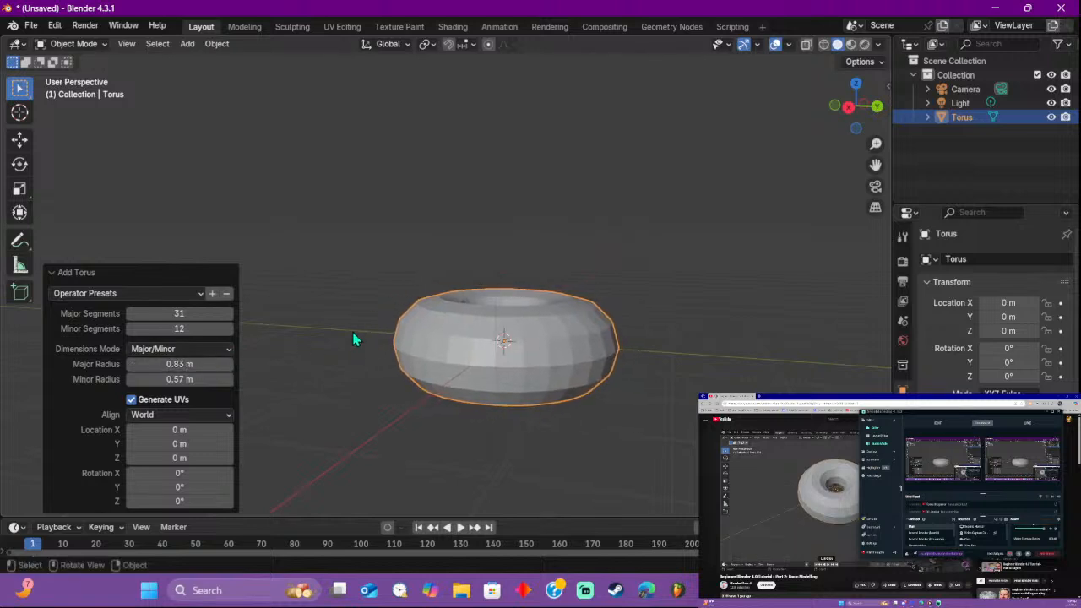
middle_drag(355, 340, 623, 333)
click(621, 334)
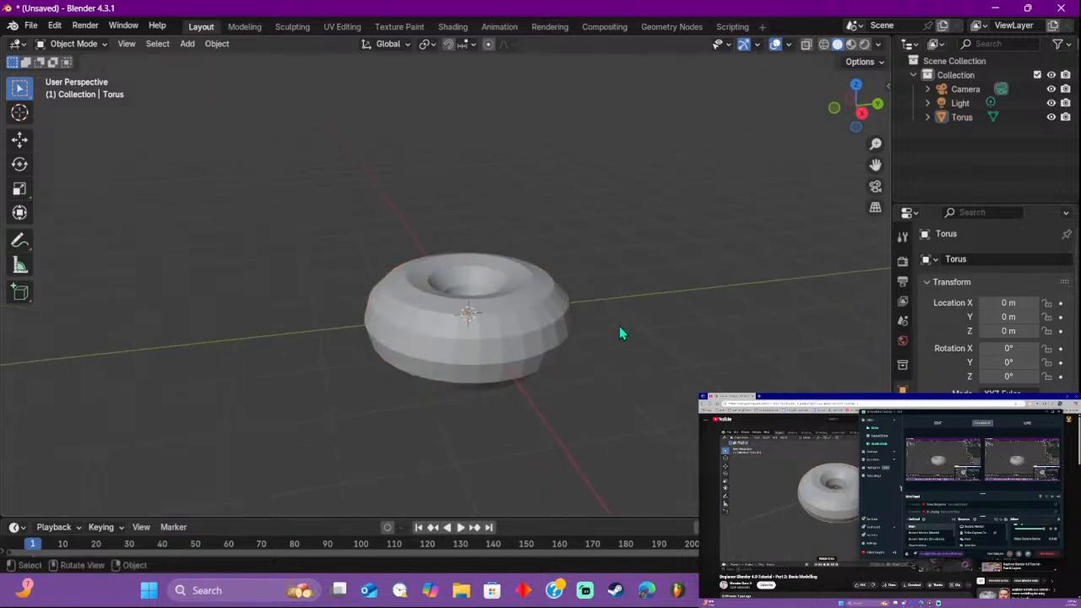
Step: Reopen the torus's creation settings, move them aside, and return to the tutorial video
key(F9)
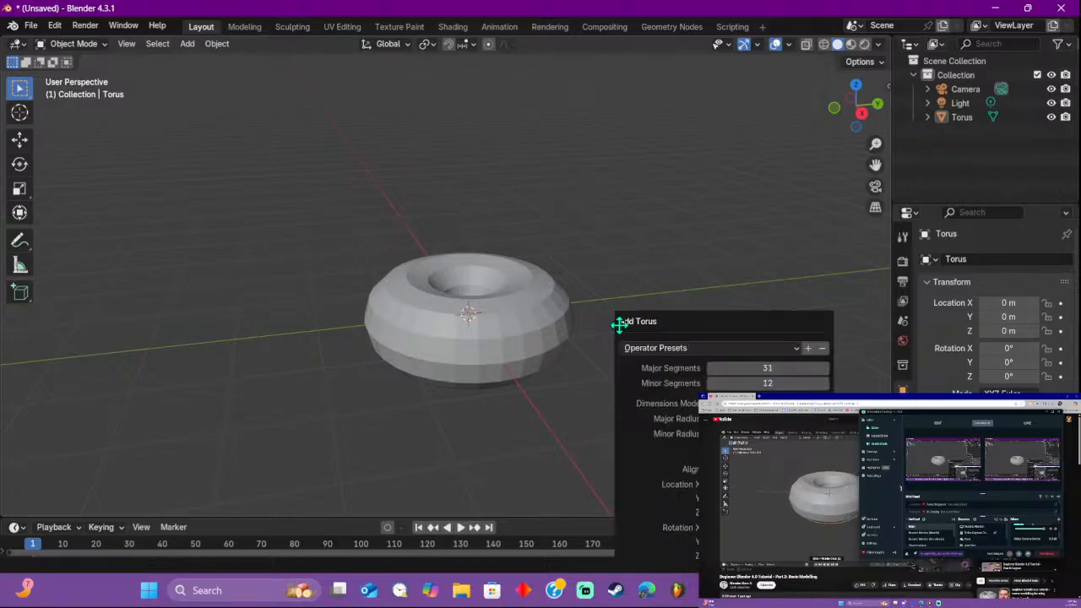
drag(644, 320, 638, 220)
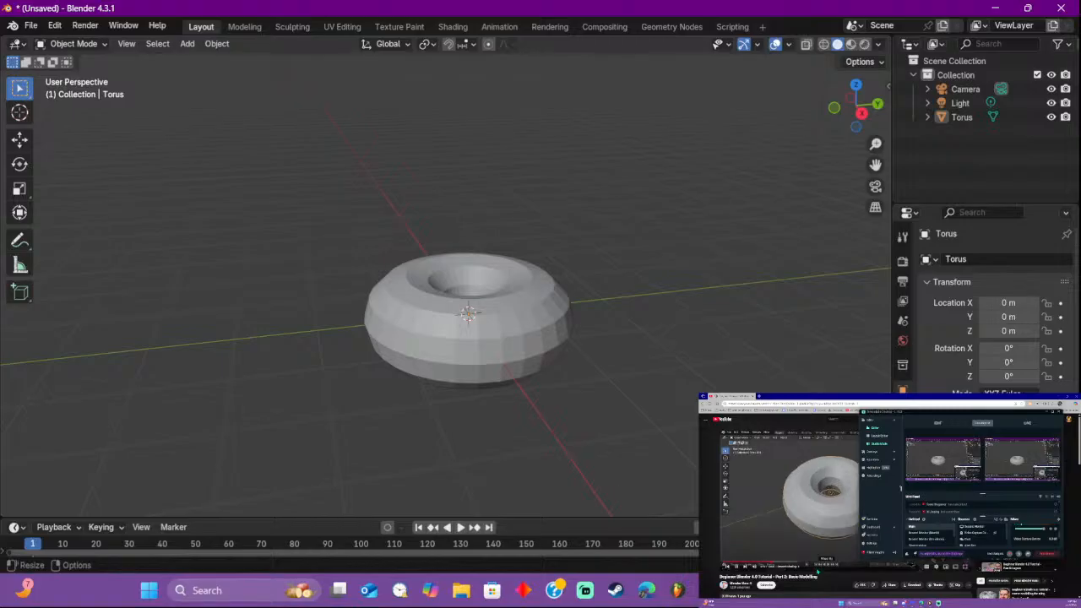
click(825, 584)
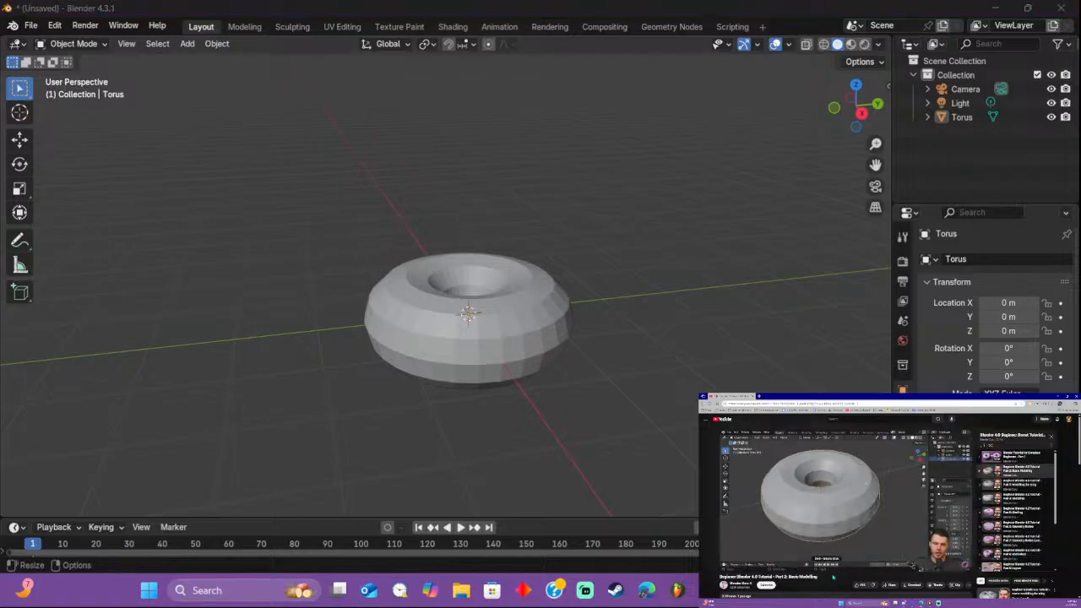
Step: Apply Shade Smooth to the torus and deselect it
right_click(526, 311)
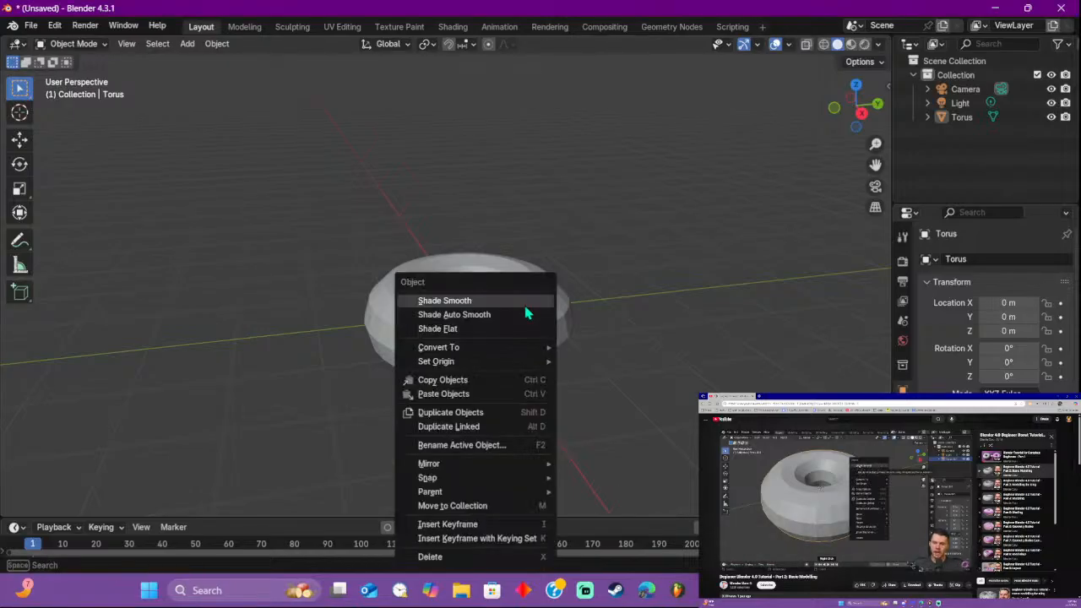
click(487, 314)
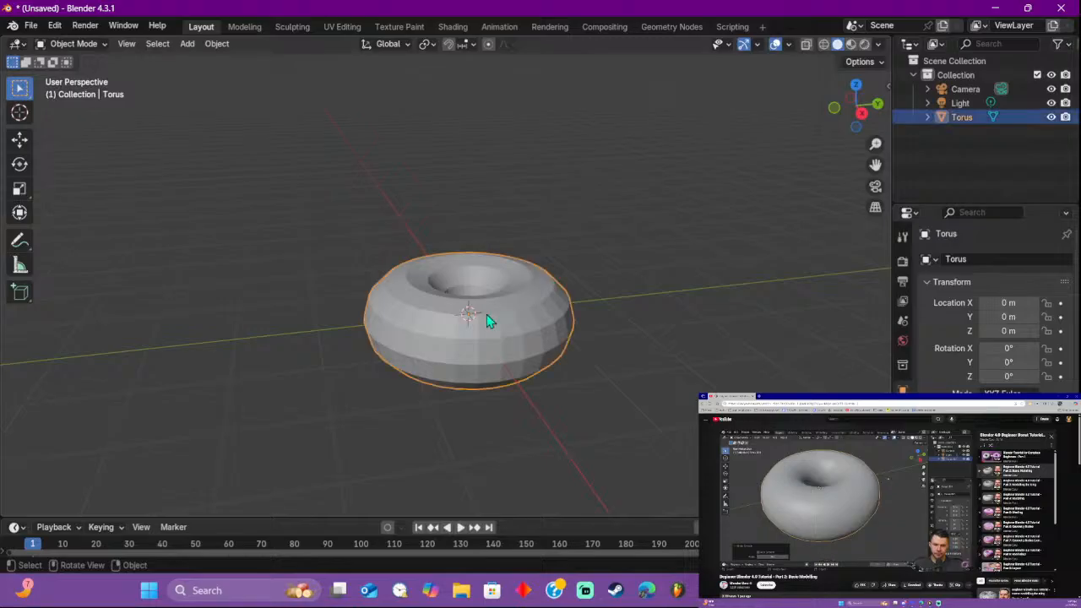
right_click(479, 321)
click(478, 302)
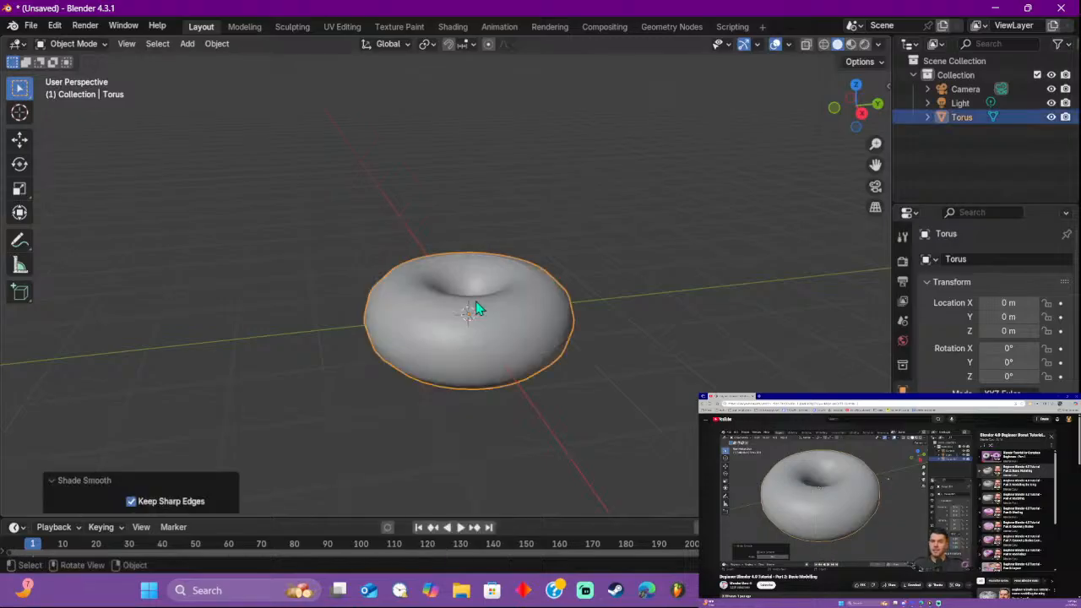
click(702, 343)
Step: Examine the smooth-shaded torus from several angles and select it to check its outline from the side
middle_drag(714, 340, 739, 342)
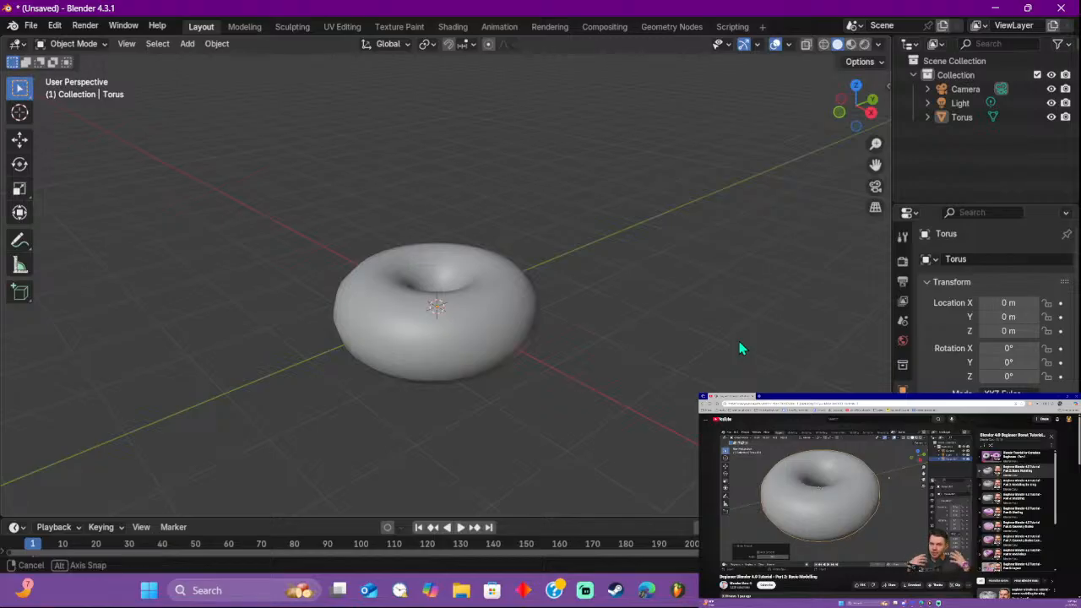
middle_drag(740, 343, 704, 322)
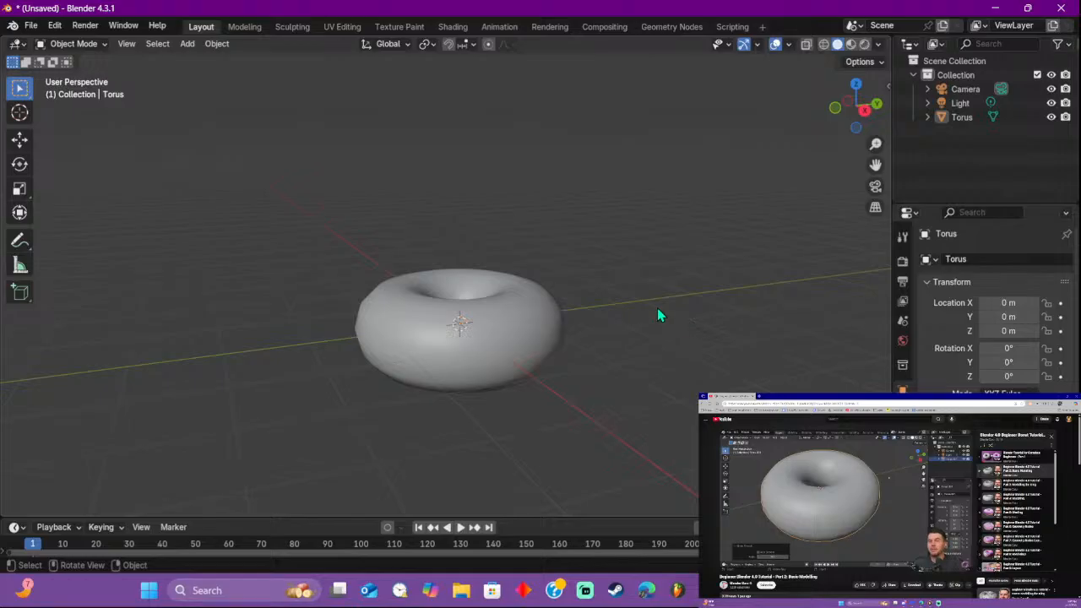
middle_drag(611, 385, 641, 400)
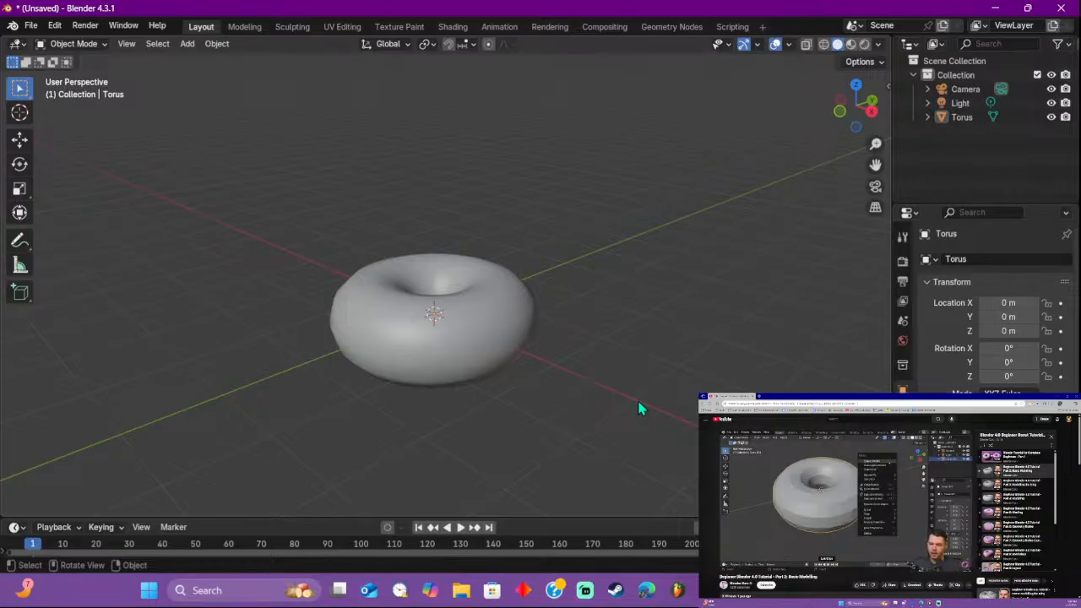
click(477, 336)
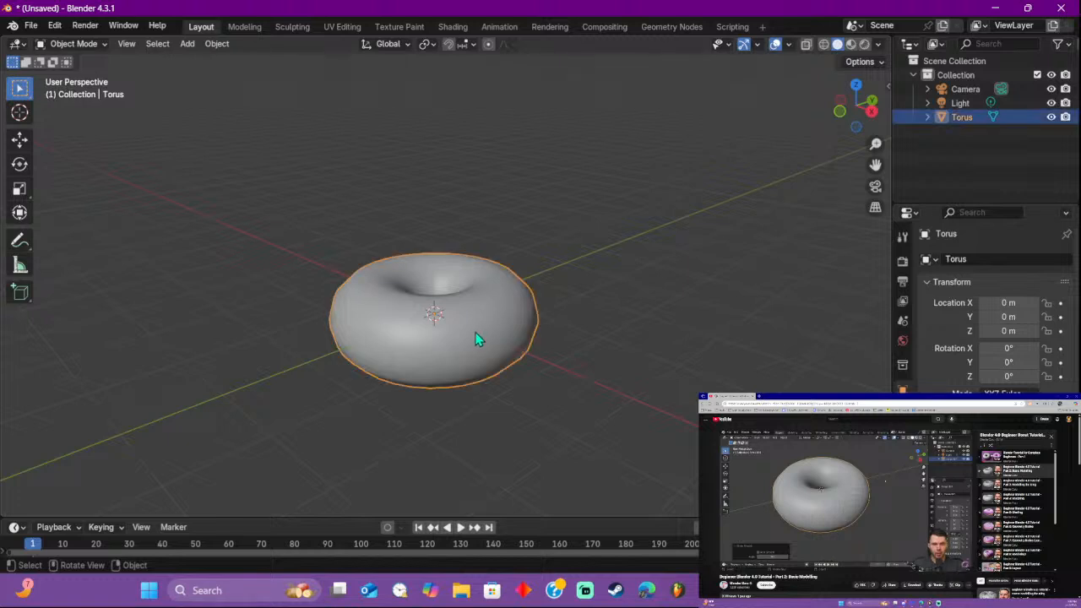
middle_drag(642, 352, 595, 289)
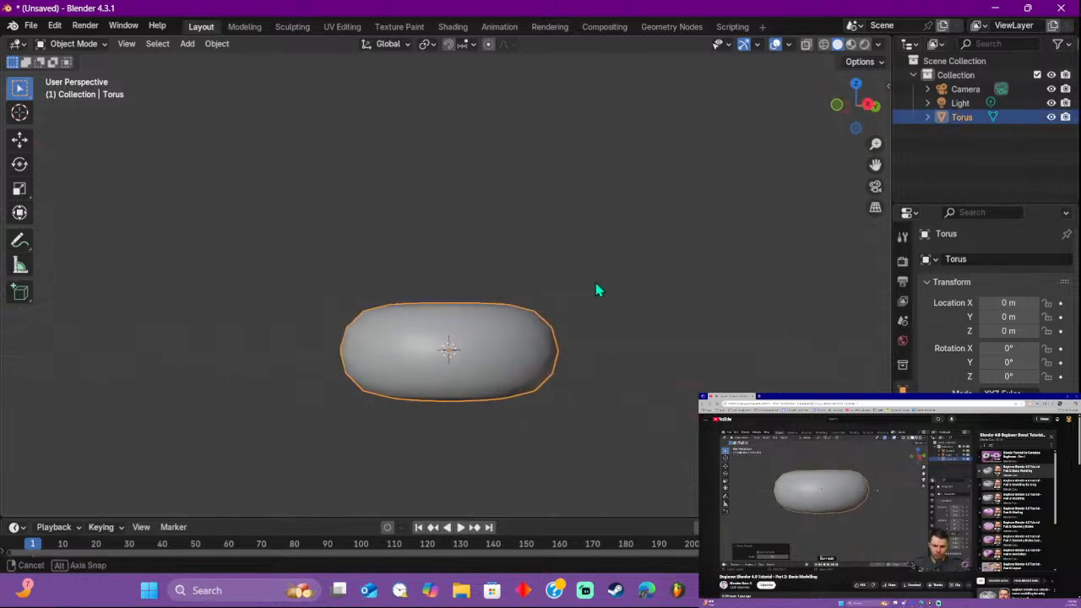
Step: Examine the selected torus's faceted outline up close from several side angles
middle_drag(595, 285, 537, 205)
middle_drag(518, 123, 374, 316)
scroll(478, 341, up, 3)
middle_drag(482, 340, 510, 301)
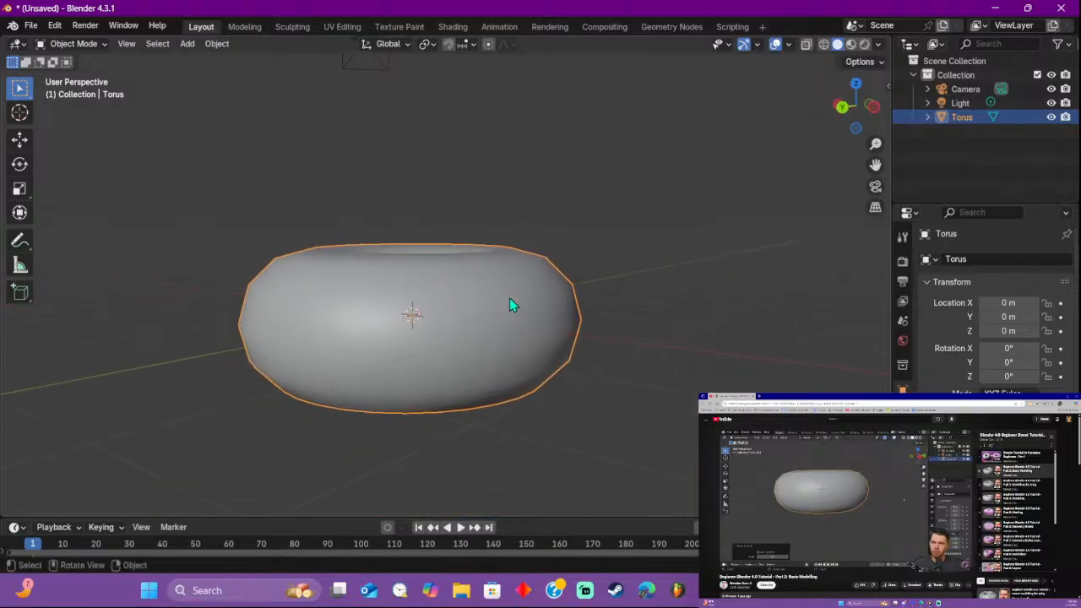
key(s)
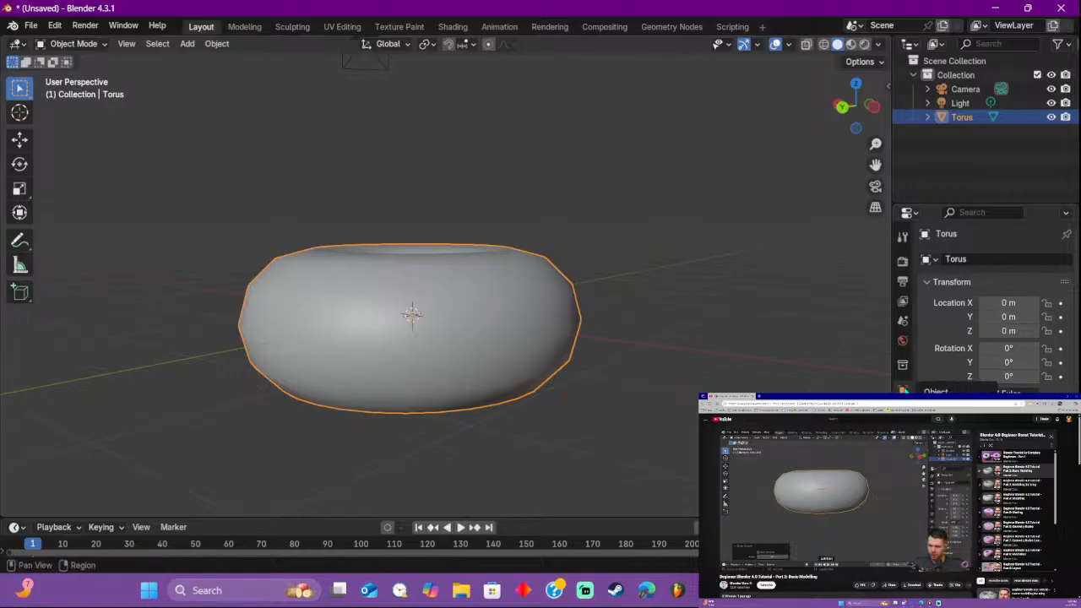
scroll(976, 355, down, 3)
scroll(971, 359, up, 3)
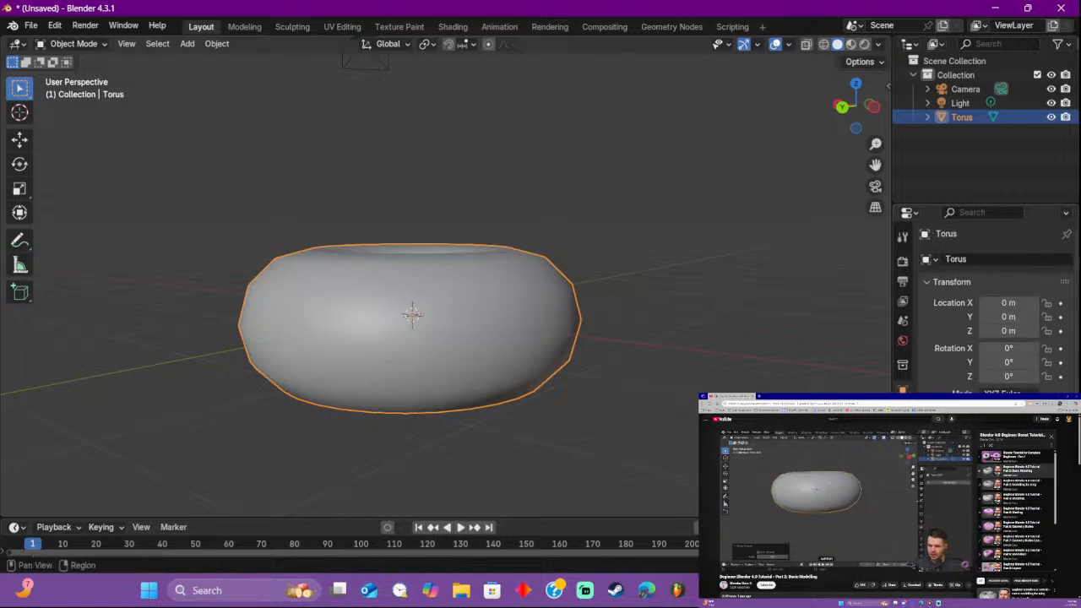
Step: Add a Subdivision Surface modifier to the torus
click(902, 408)
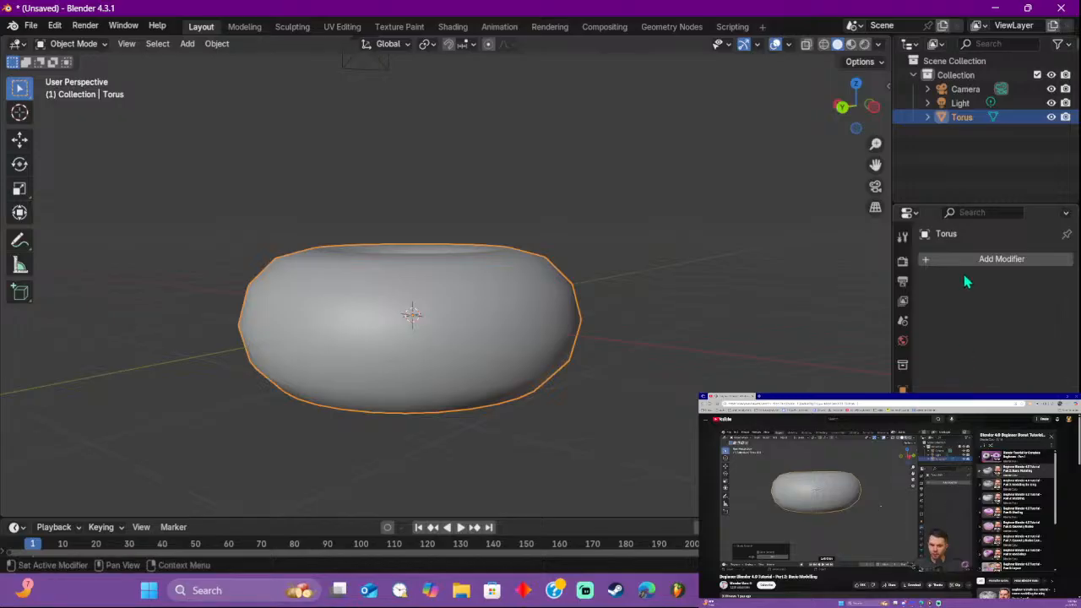
click(787, 467)
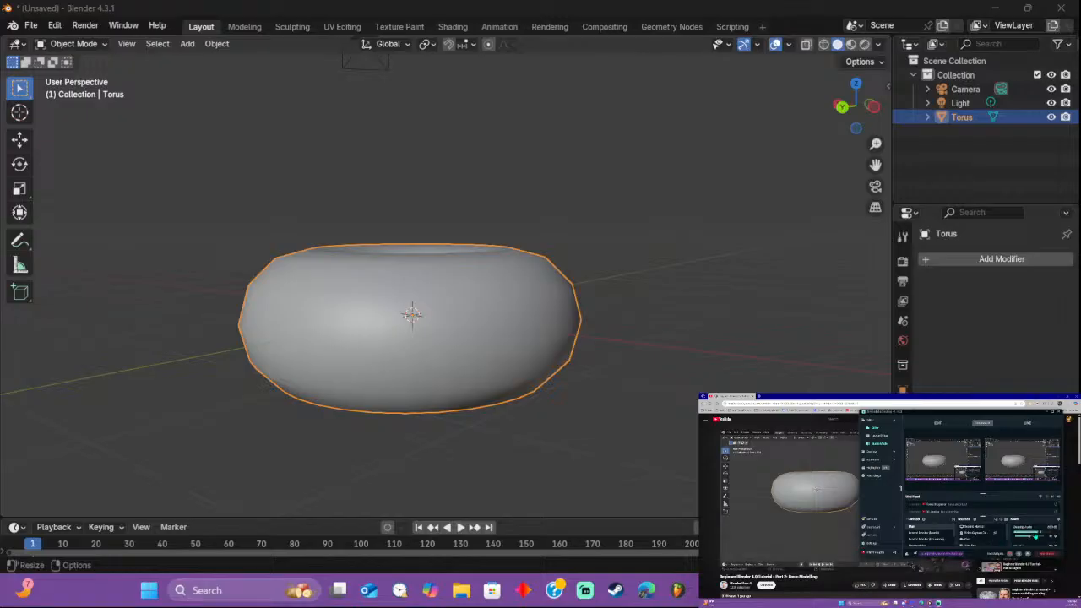
click(1002, 258)
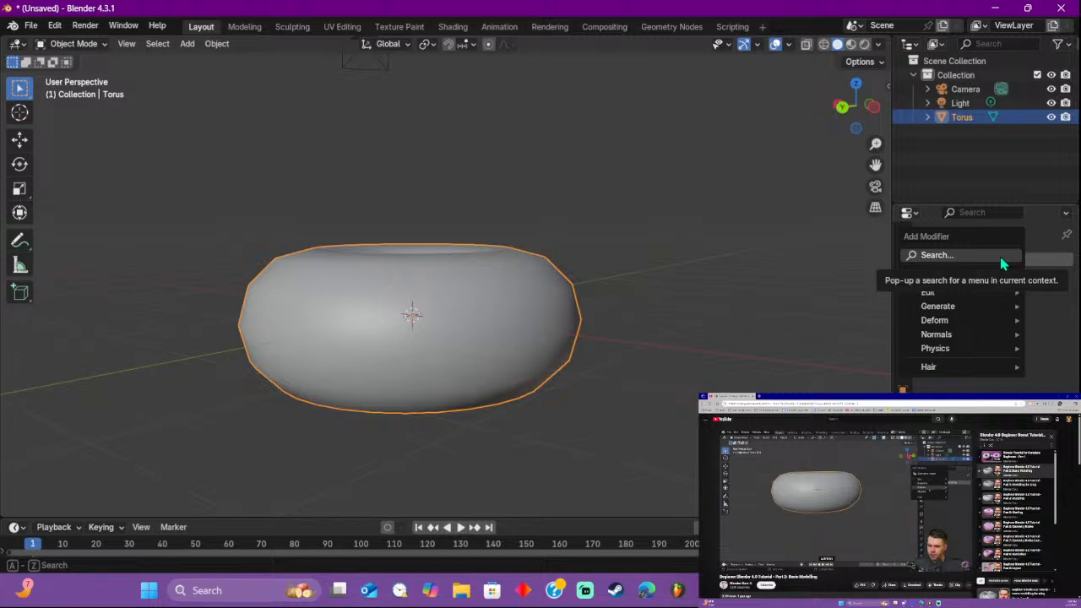
mouse_move(979, 340)
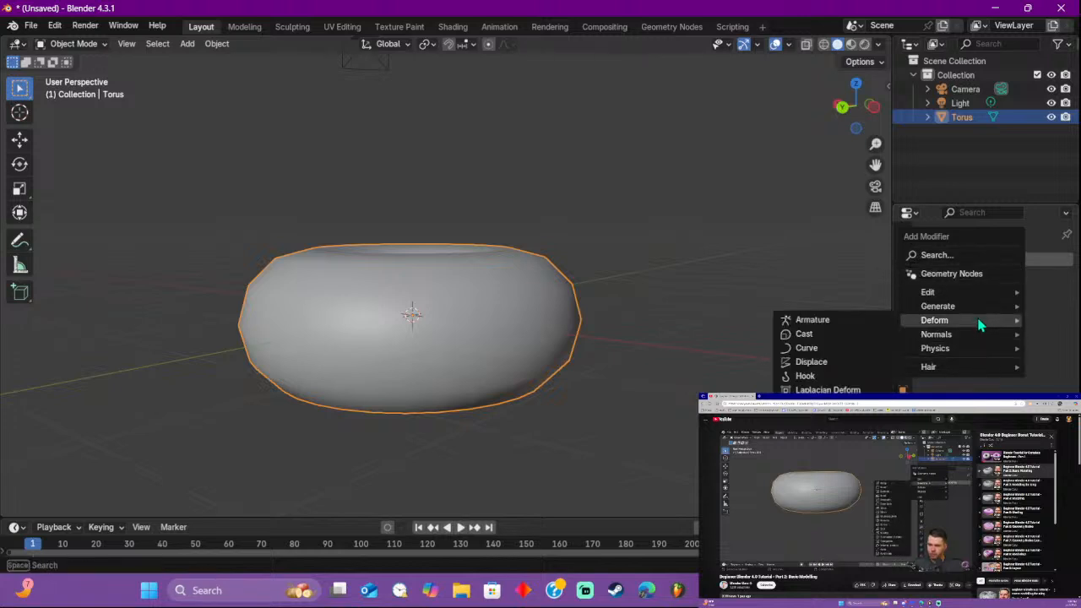
mouse_move(982, 309)
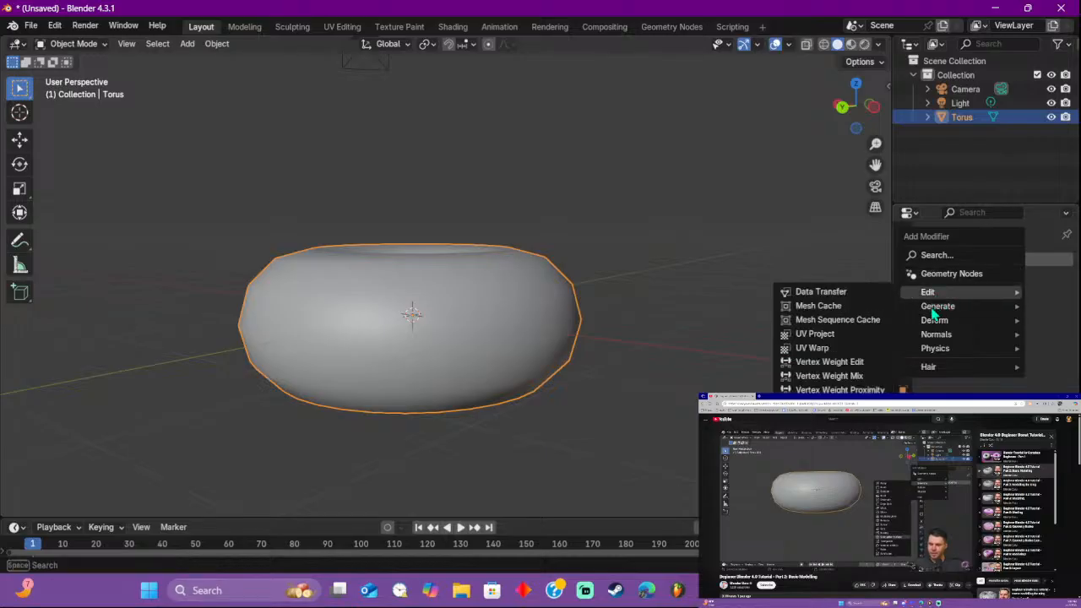
mouse_move(946, 309)
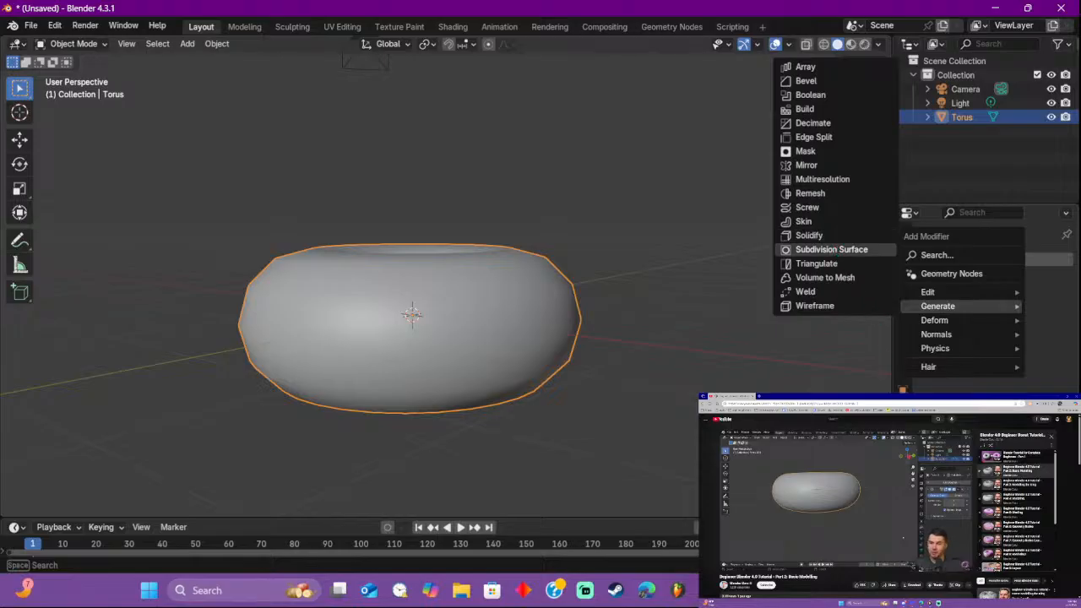
click(835, 252)
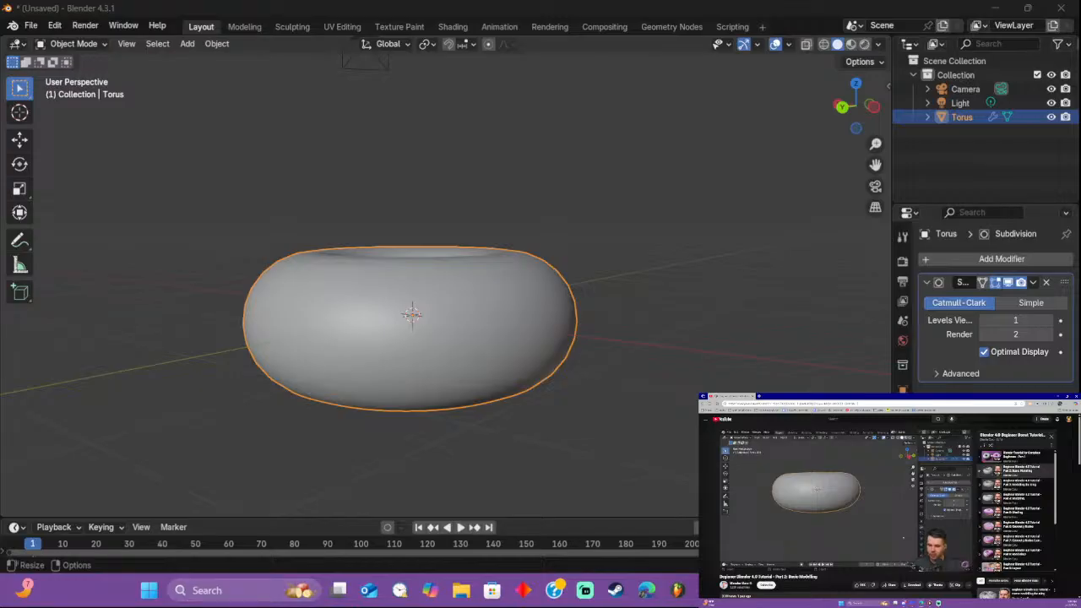
Step: Disable GPU Subdivision in the Viewport preferences and close the preferences
click(1058, 329)
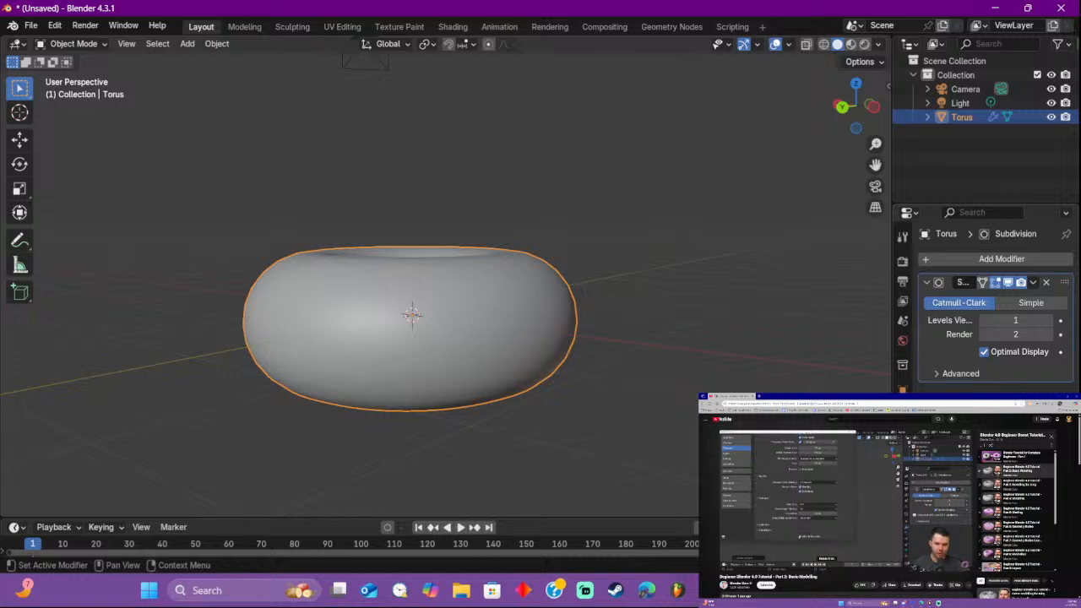
click(54, 25)
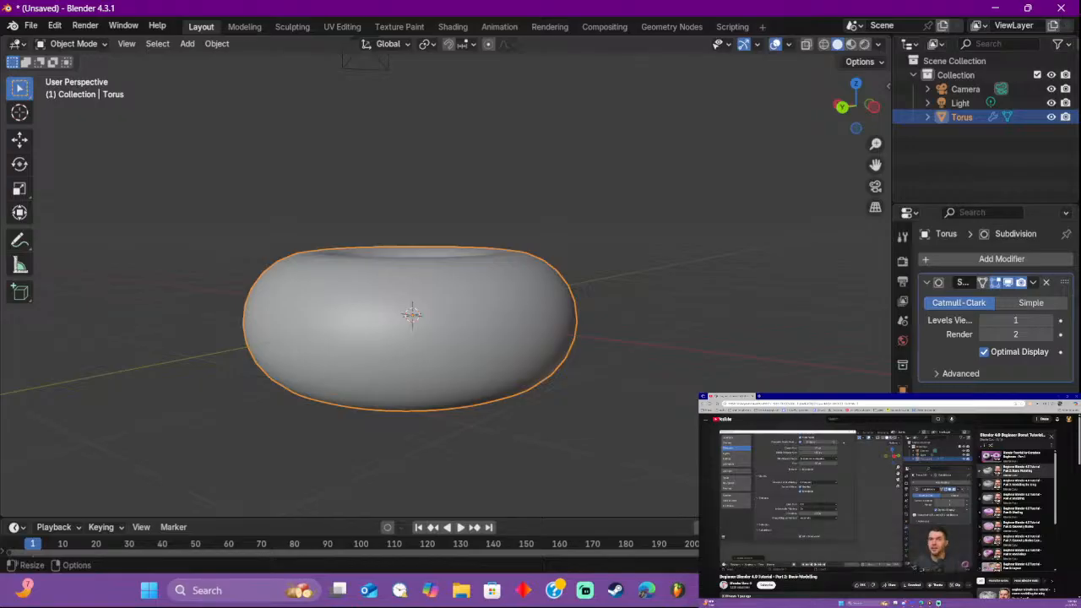
click(822, 567)
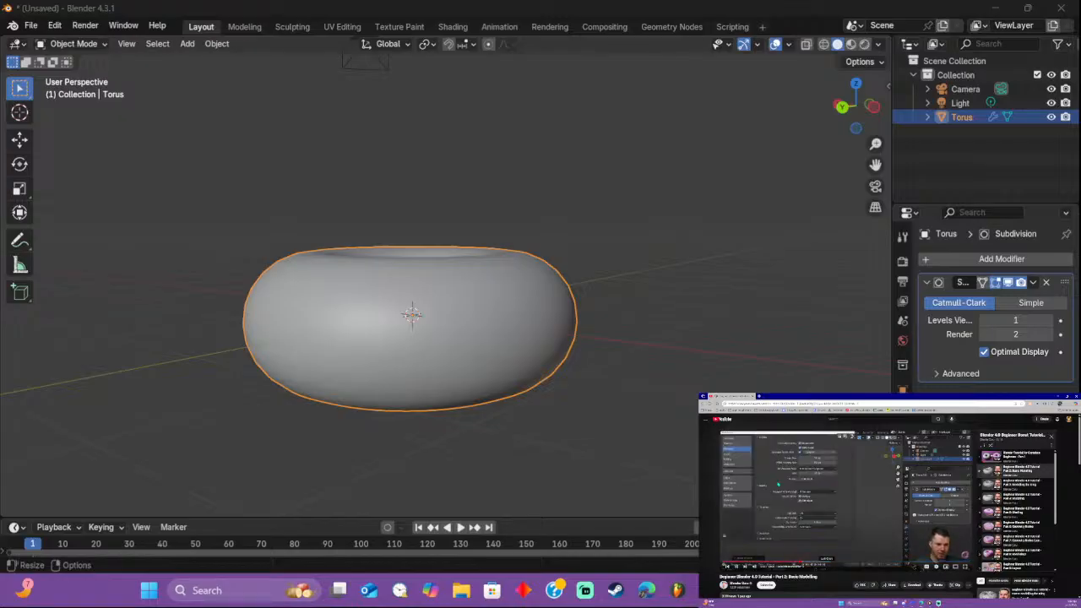
click(54, 26)
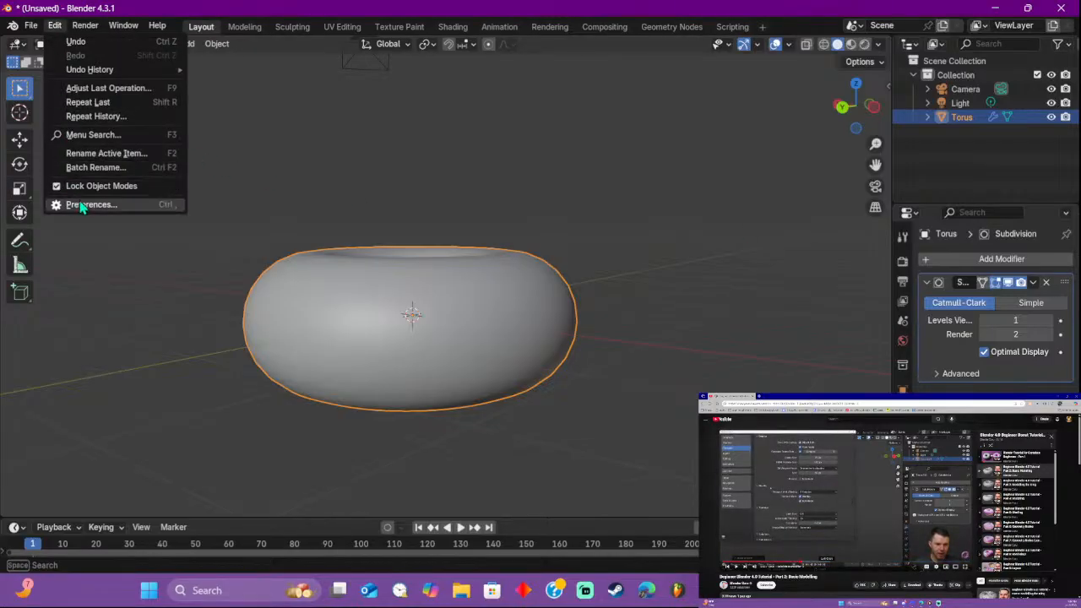
click(107, 209)
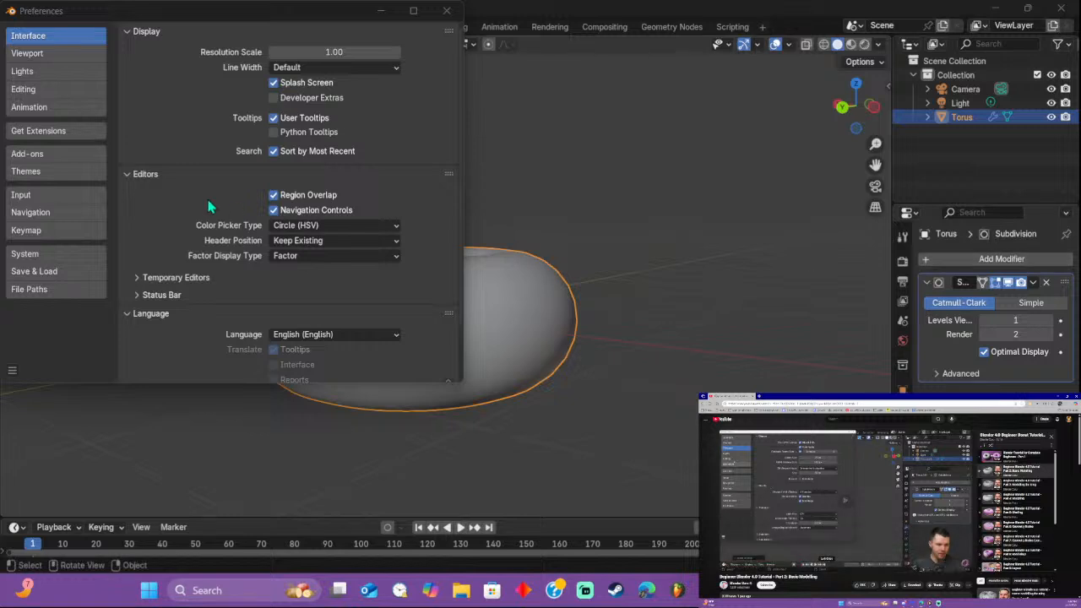
click(56, 59)
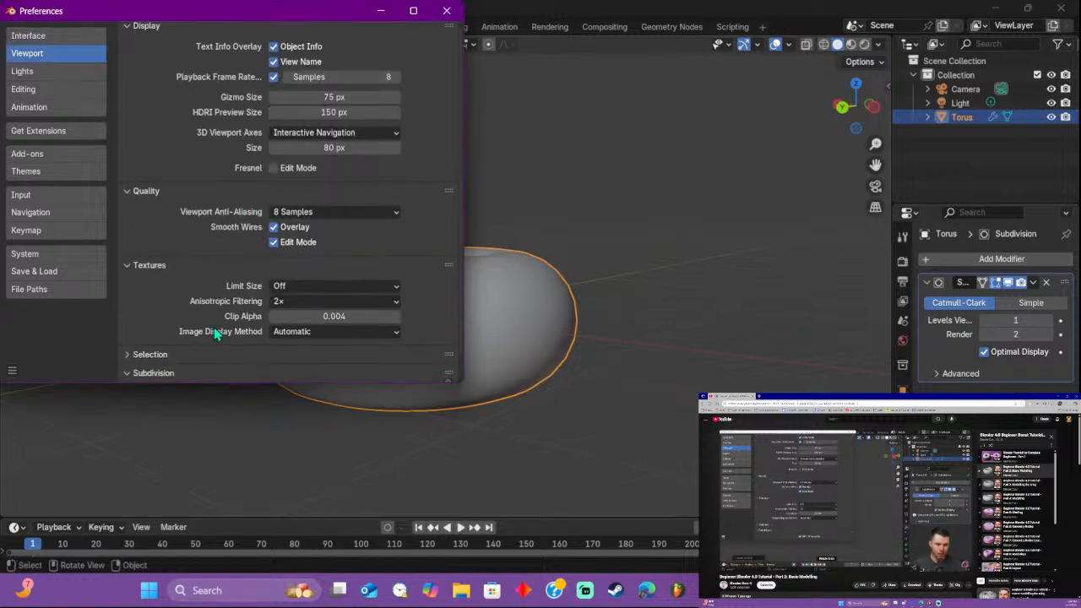
scroll(221, 320, down, 1)
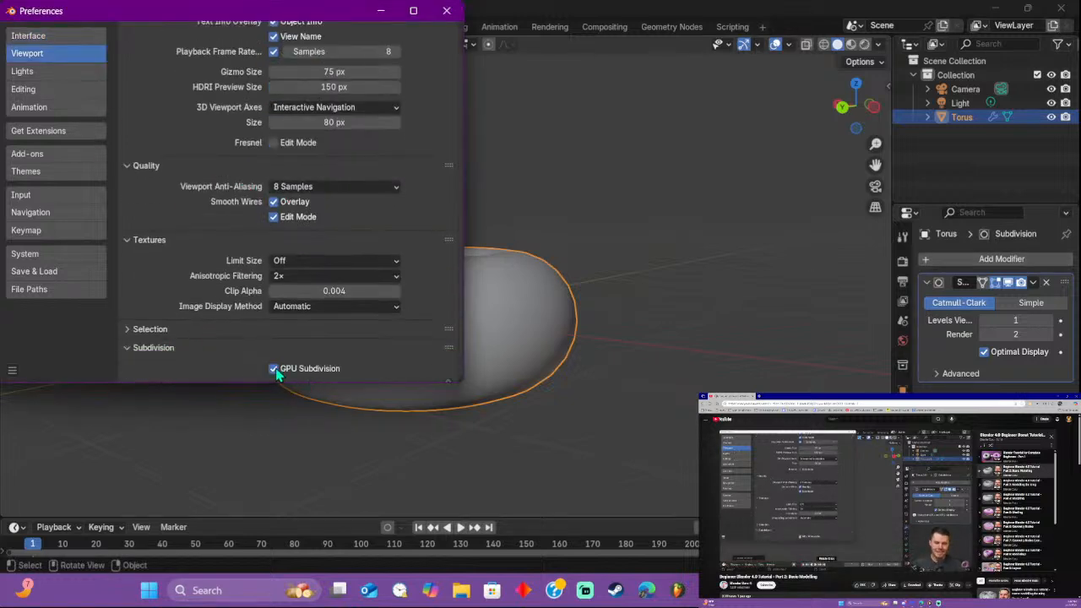
click(274, 369)
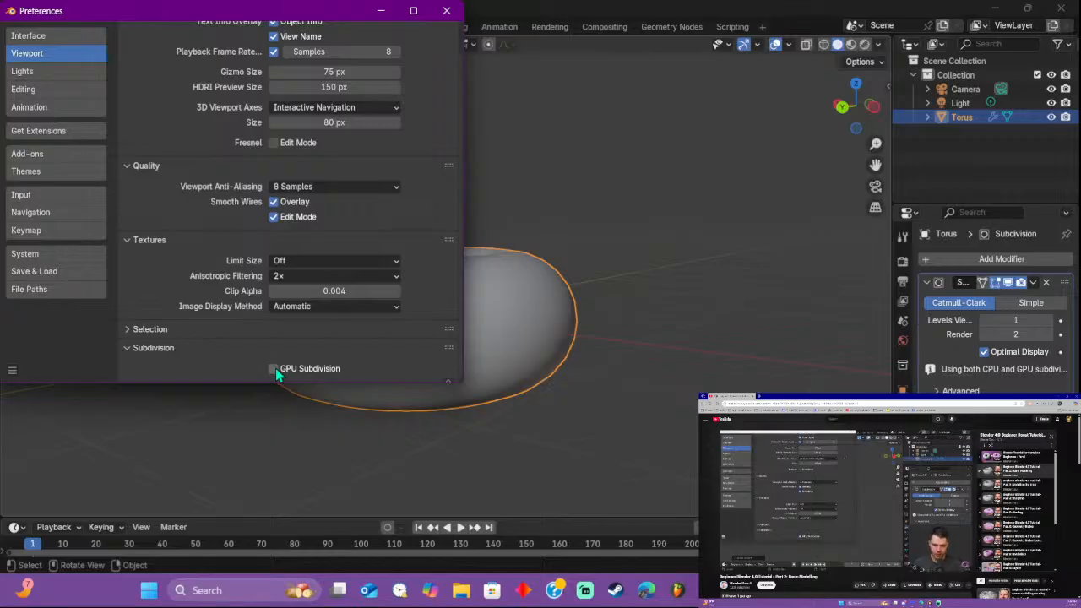
click(275, 370)
click(446, 10)
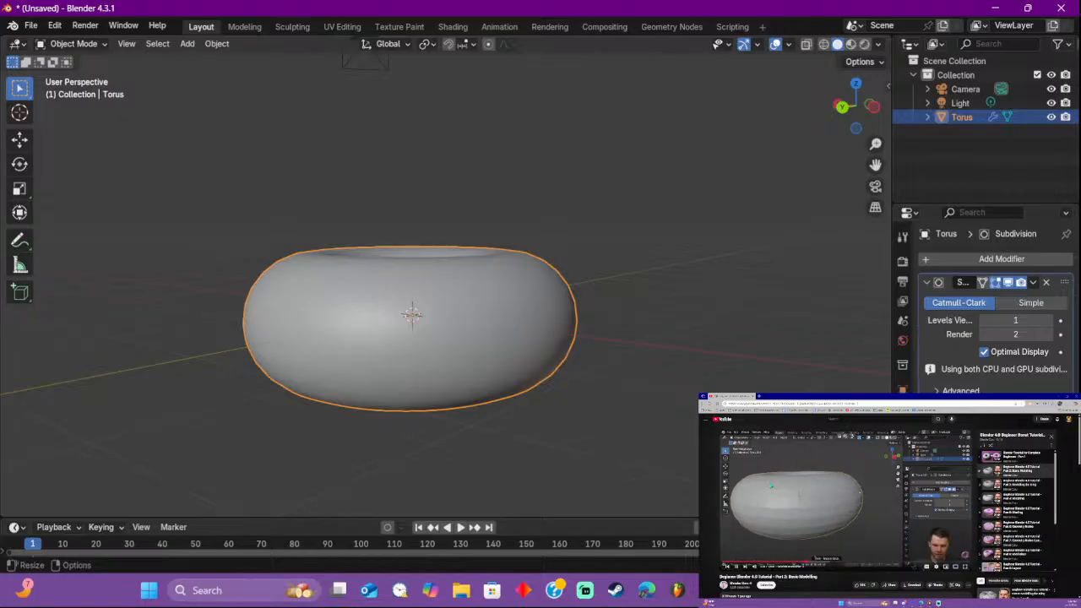
Step: Reopen the Viewport preferences, turn GPU Subdivision back on, and close them
click(54, 25)
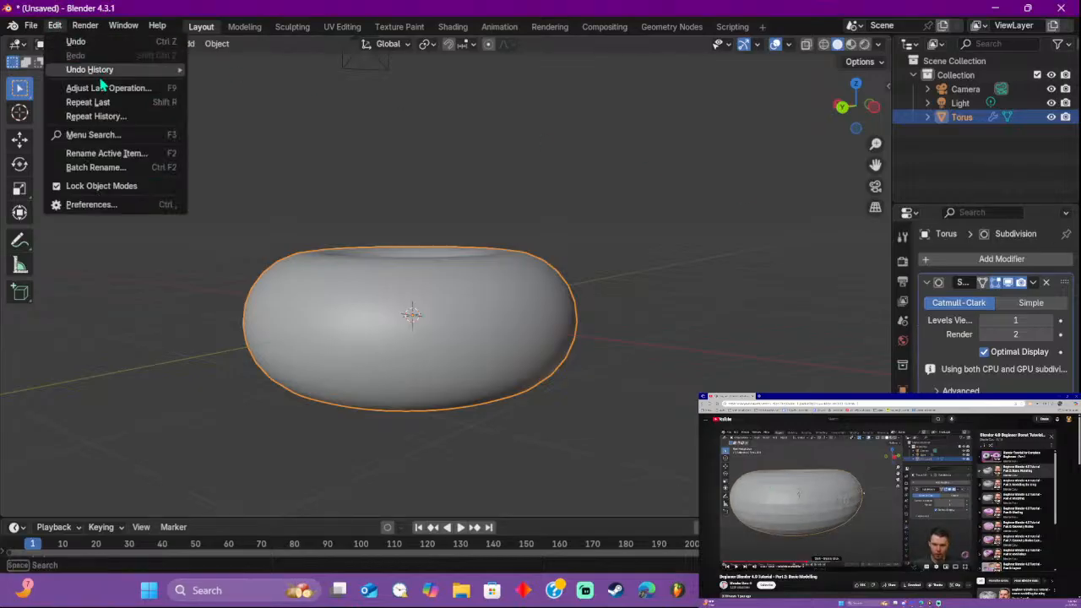
click(118, 209)
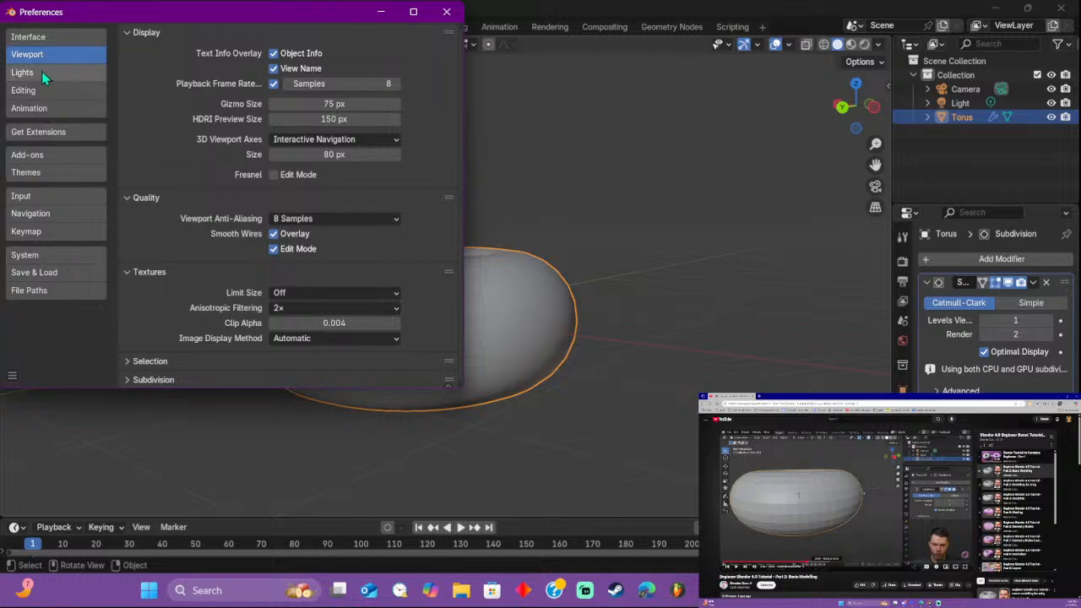
click(140, 379)
scroll(194, 334, down, 2)
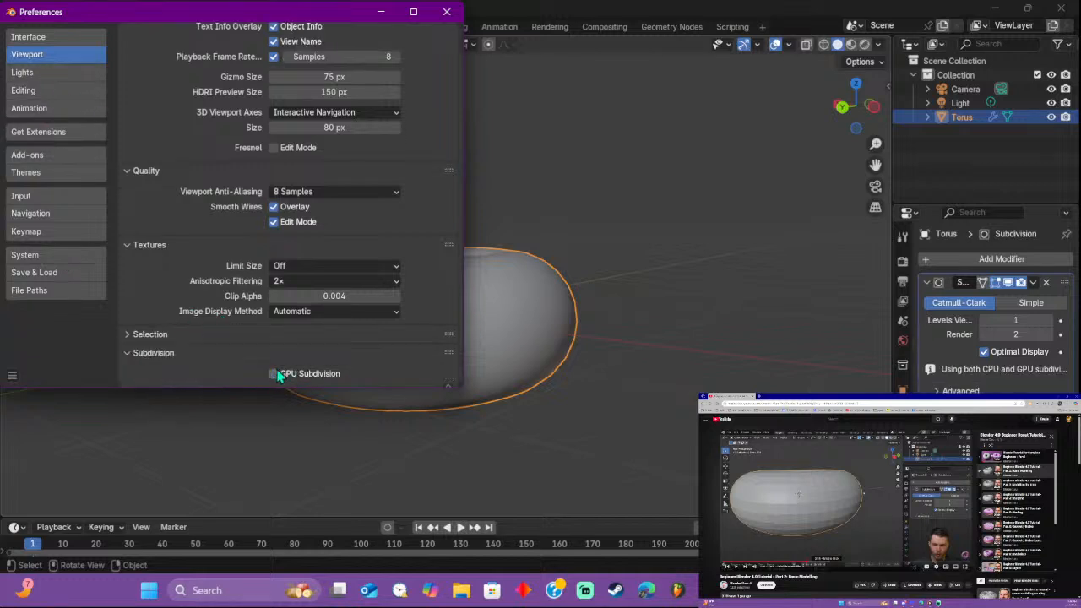
click(273, 373)
click(446, 12)
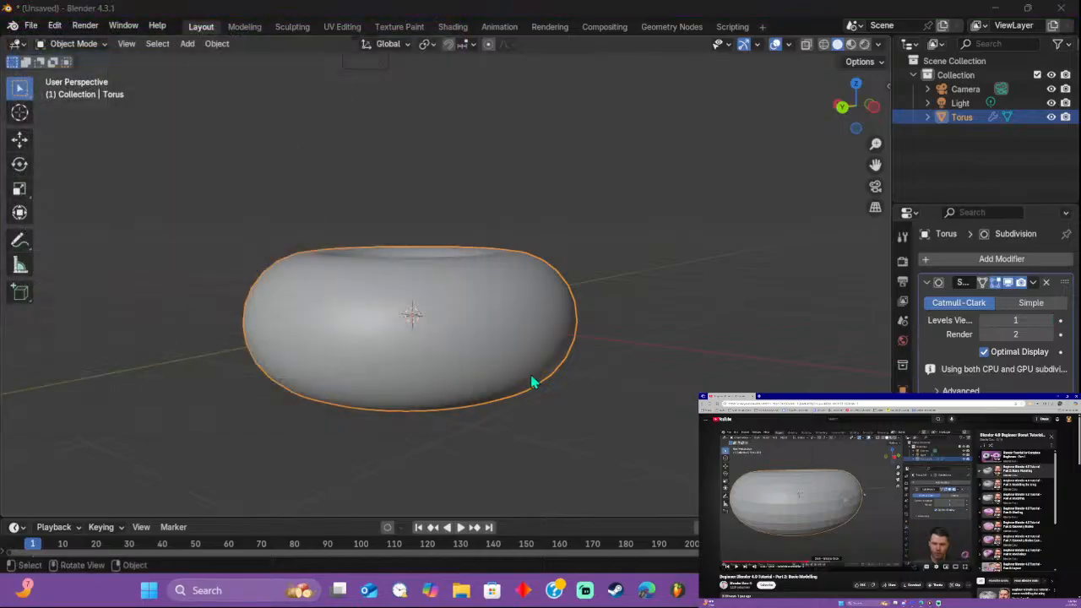
Step: Apply Shade Flat to the torus and check its facets from the side
right_click(436, 316)
click(397, 332)
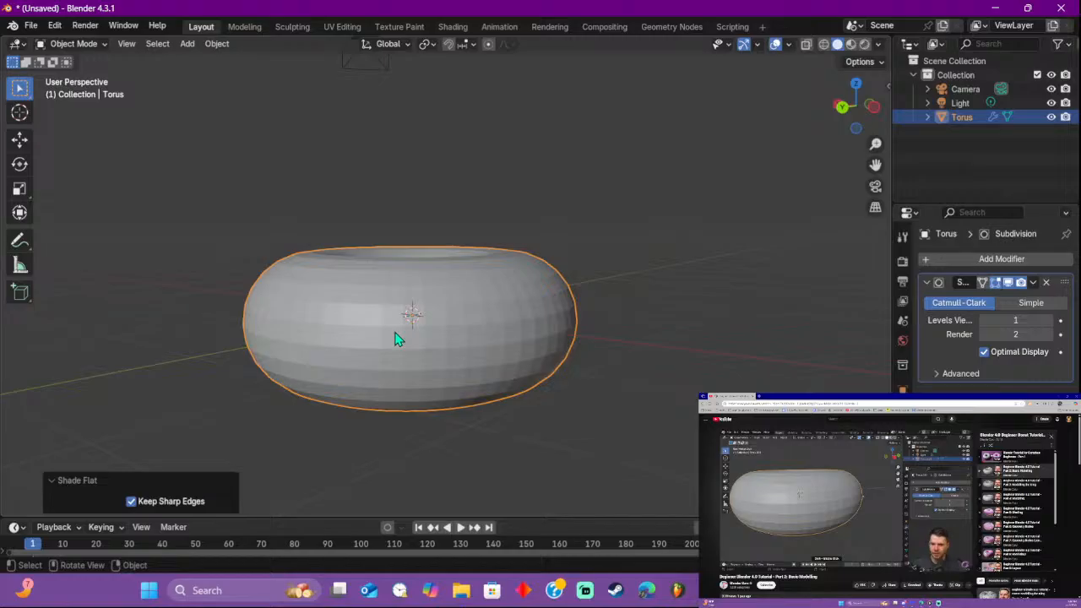
scroll(647, 361, up, 3)
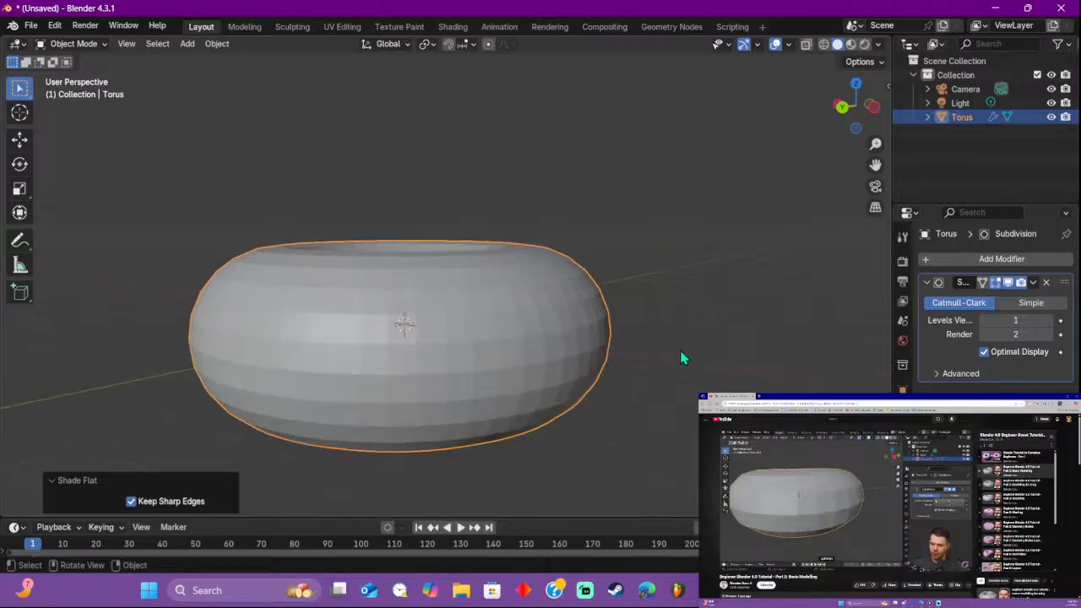
middle_drag(685, 346, 658, 320)
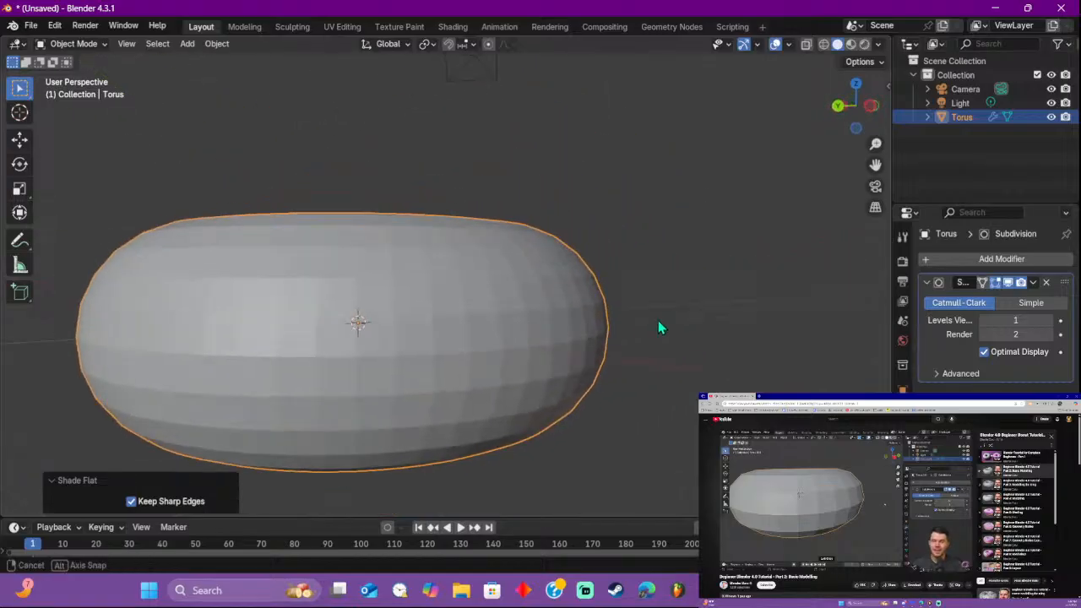
right_click(663, 337)
mouse_move(680, 339)
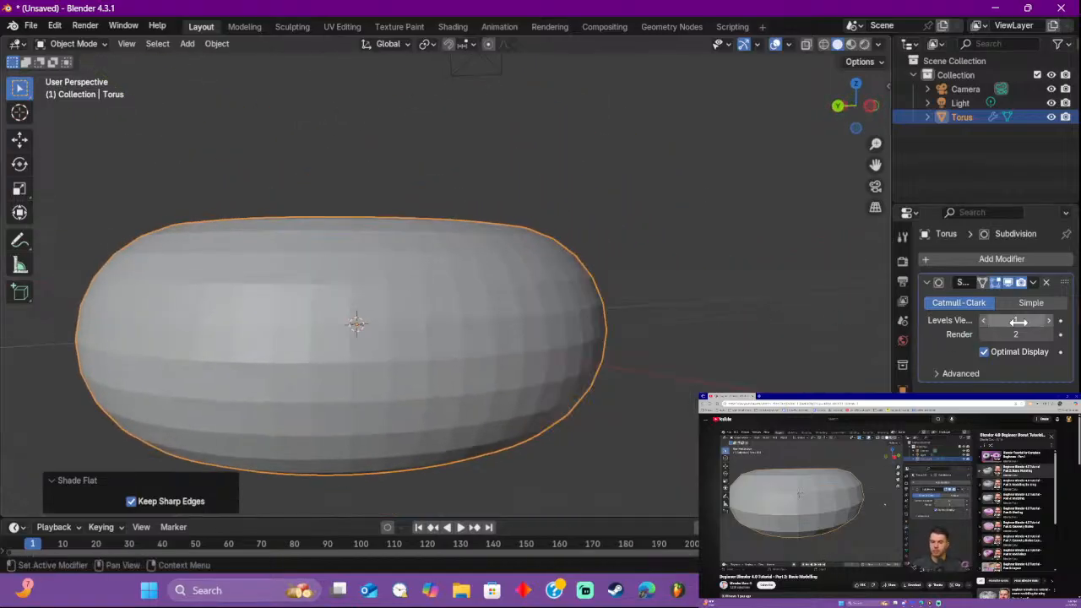
Step: Try viewport subdivision levels 3 and 2 on the torus, and reduce the level to 0
click(983, 320)
drag(1001, 321, 1054, 321)
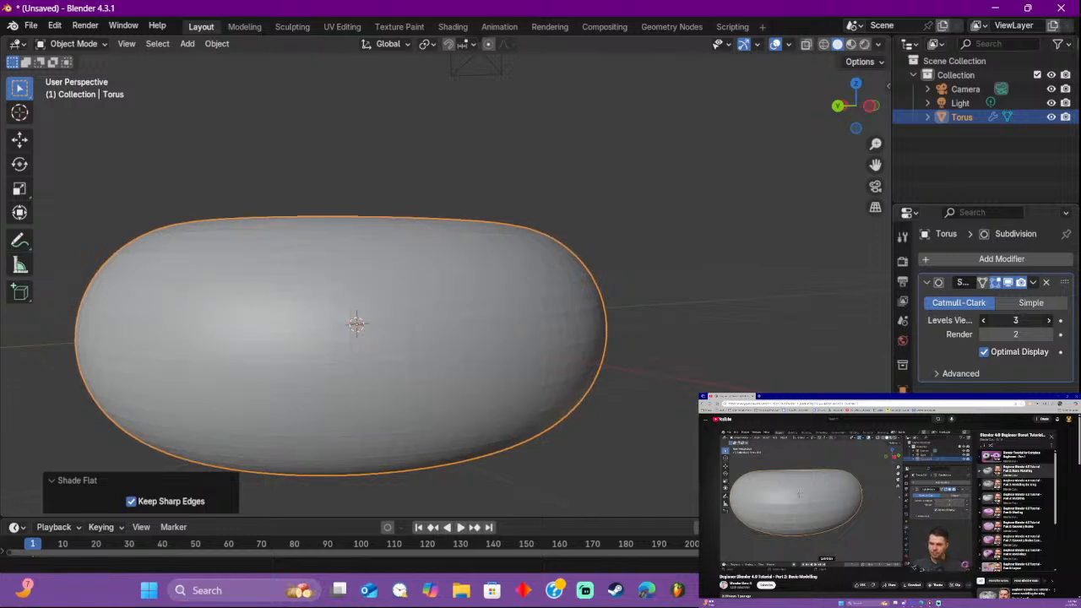
drag(1047, 321, 1037, 321)
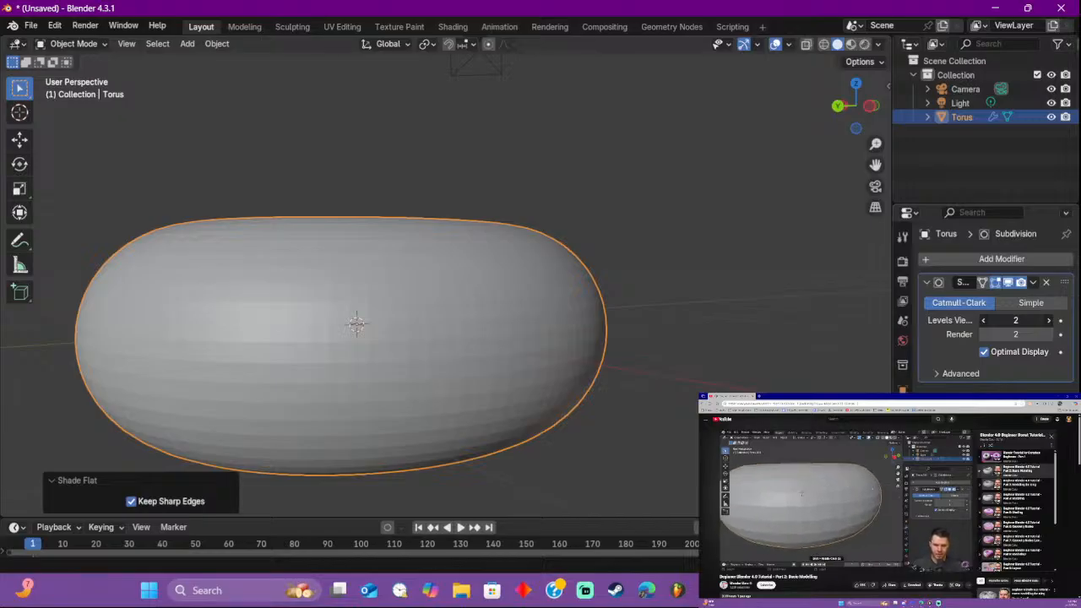
drag(1016, 321, 985, 321)
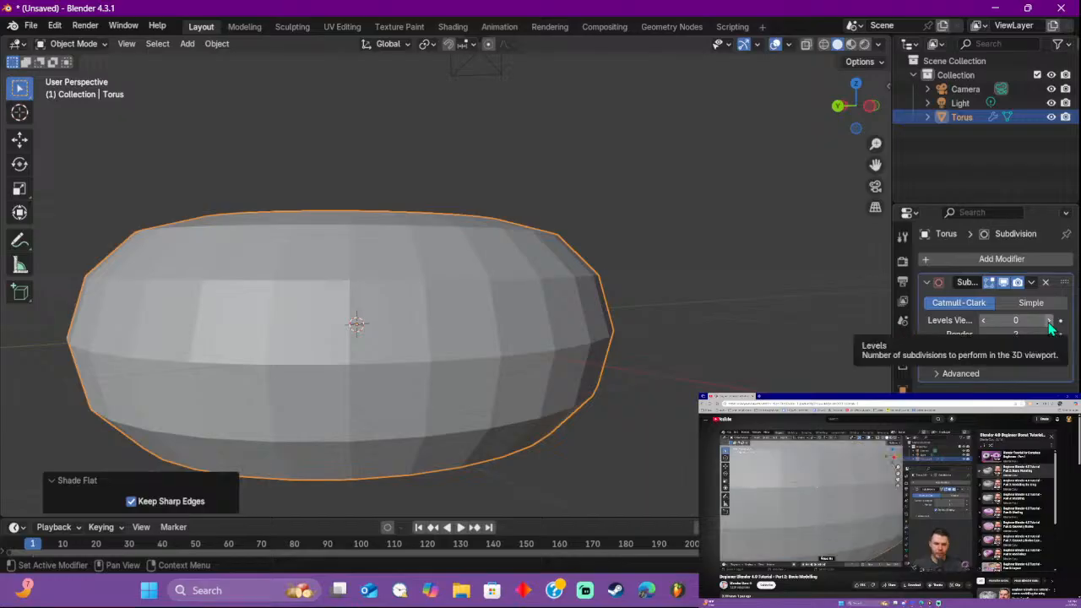
right_click(549, 304)
right_click(698, 314)
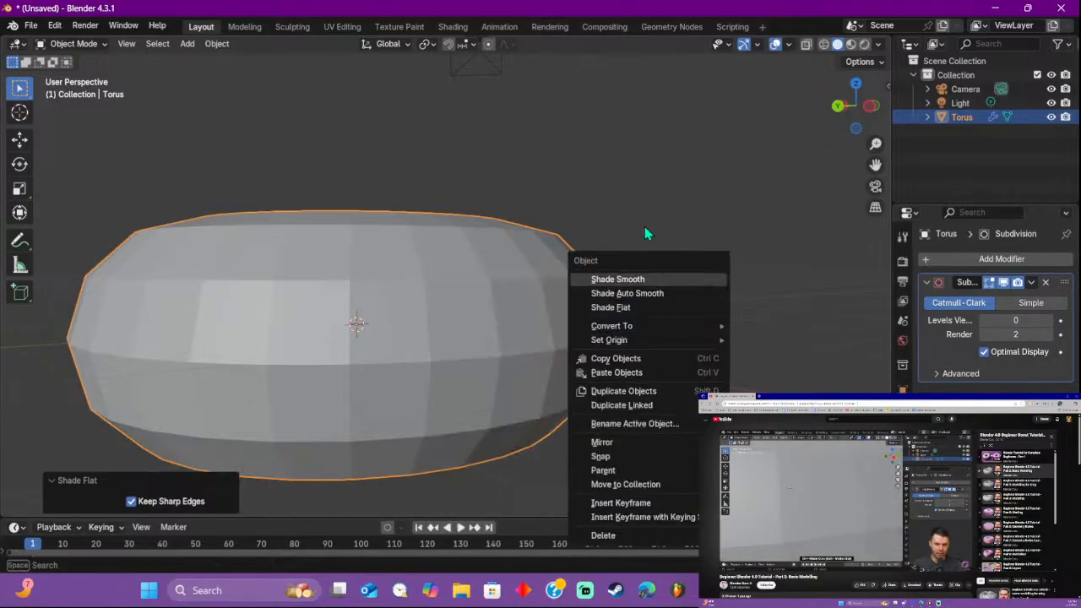
right_click(631, 193)
Step: Try viewport subdivision levels 1 and 2 on the flat-shaded torus while viewing its facets up close
middle_drag(518, 290, 557, 285)
scroll(525, 291, up, 2)
scroll(524, 292, up, 2)
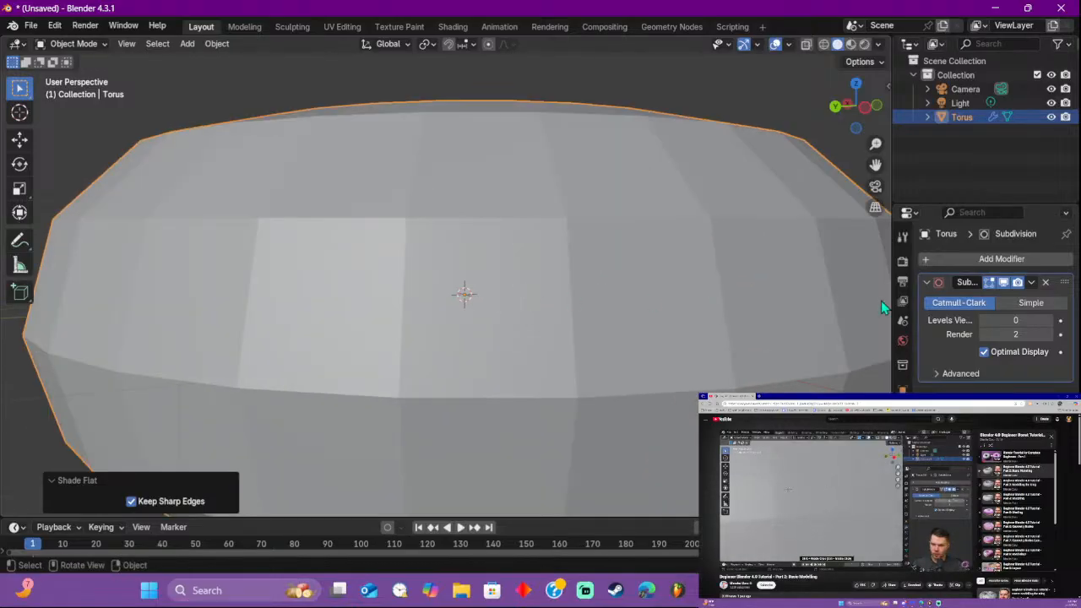
click(1050, 324)
scroll(452, 288, up, 4)
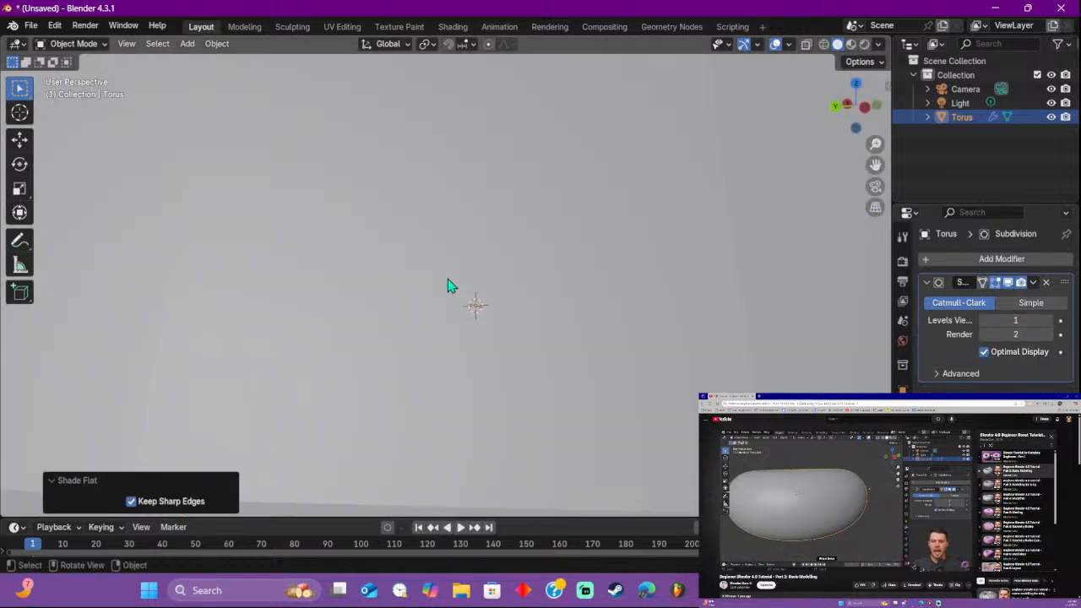
click(1050, 321)
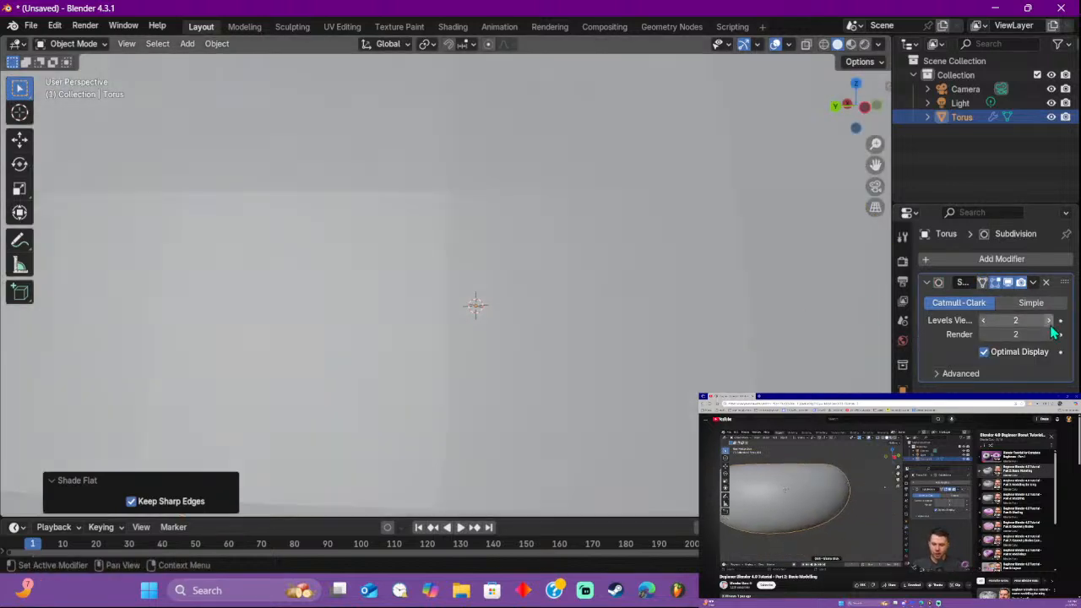
Step: Set the viewport level of the torus's Subdivision modifier to 1
click(985, 321)
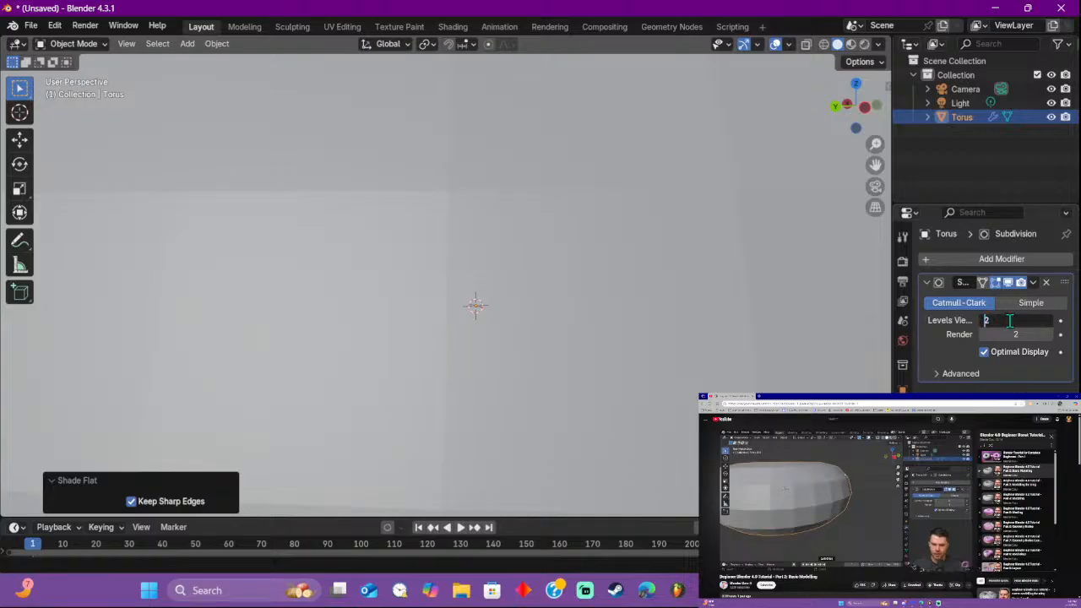
click(991, 351)
click(1032, 322)
drag(1032, 322, 983, 322)
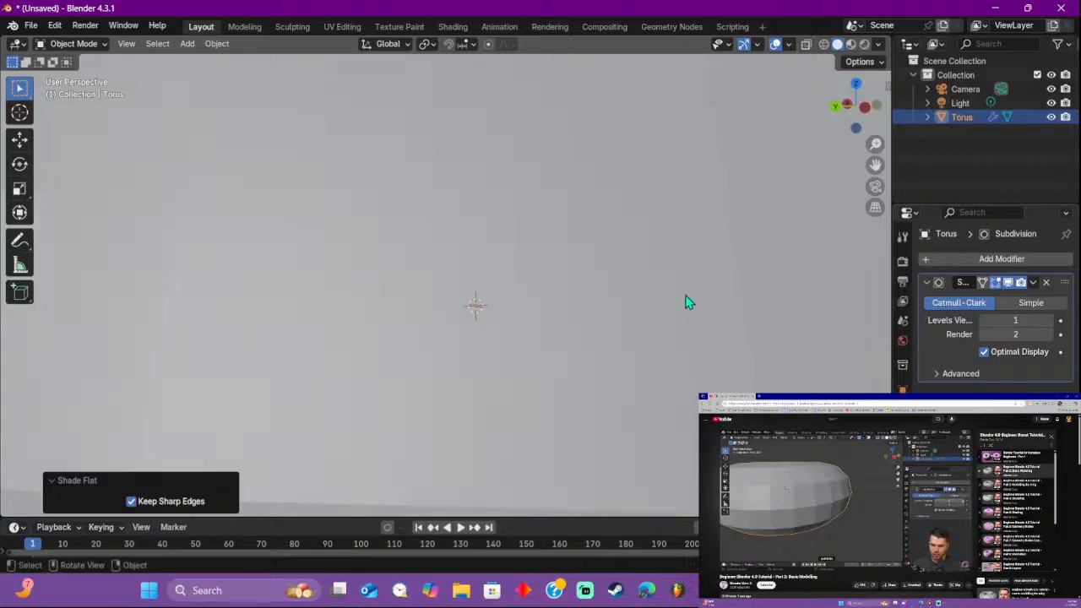
scroll(701, 304, down, 3)
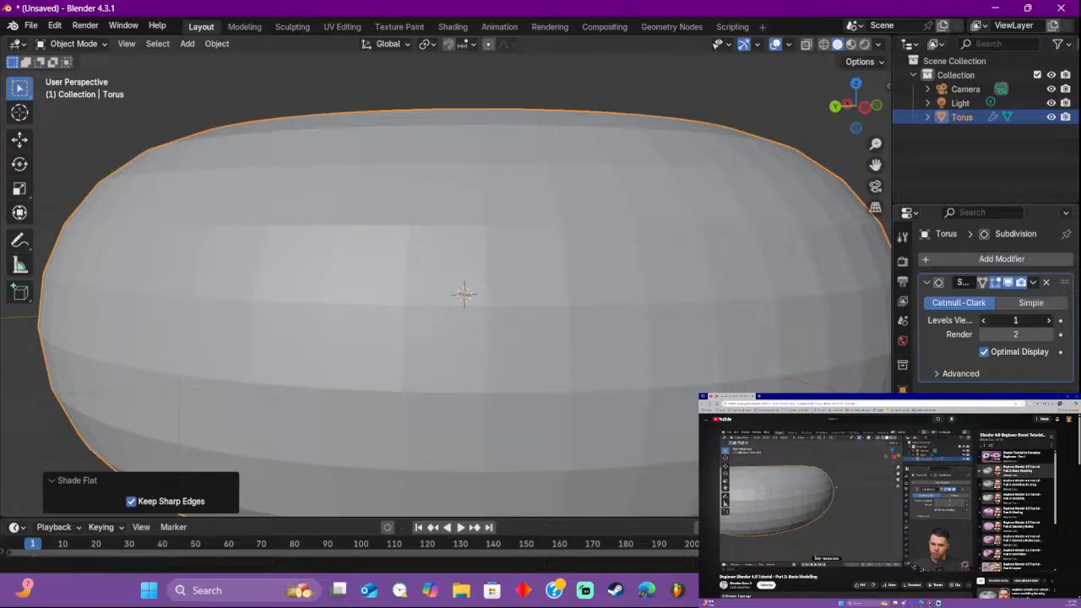
Step: Compare the torus at viewport subdivision level 0, and restore level 1
click(984, 321)
scroll(742, 307, down, 3)
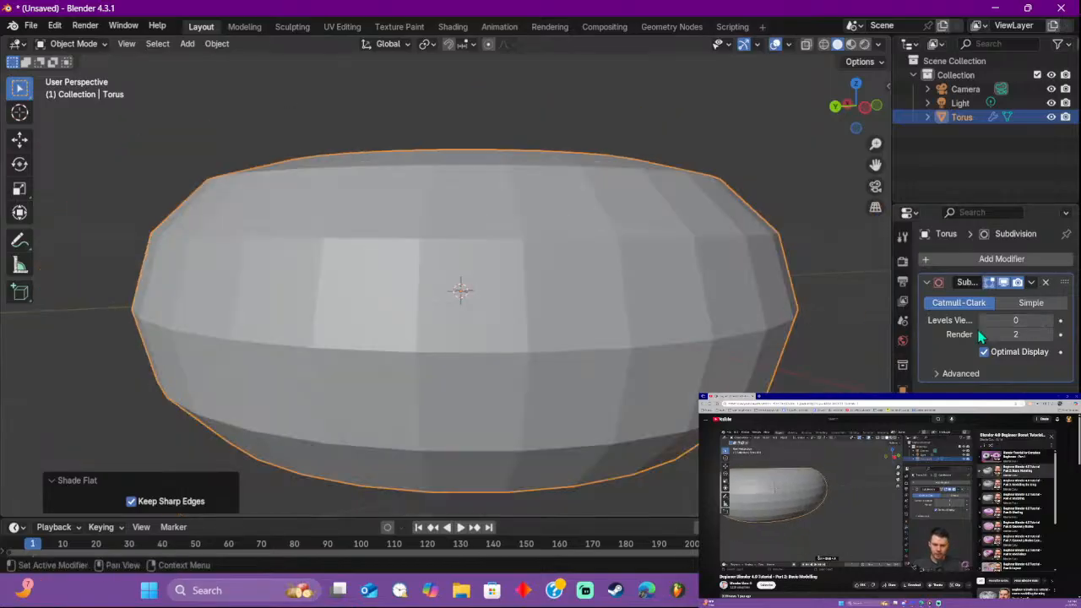
click(1052, 320)
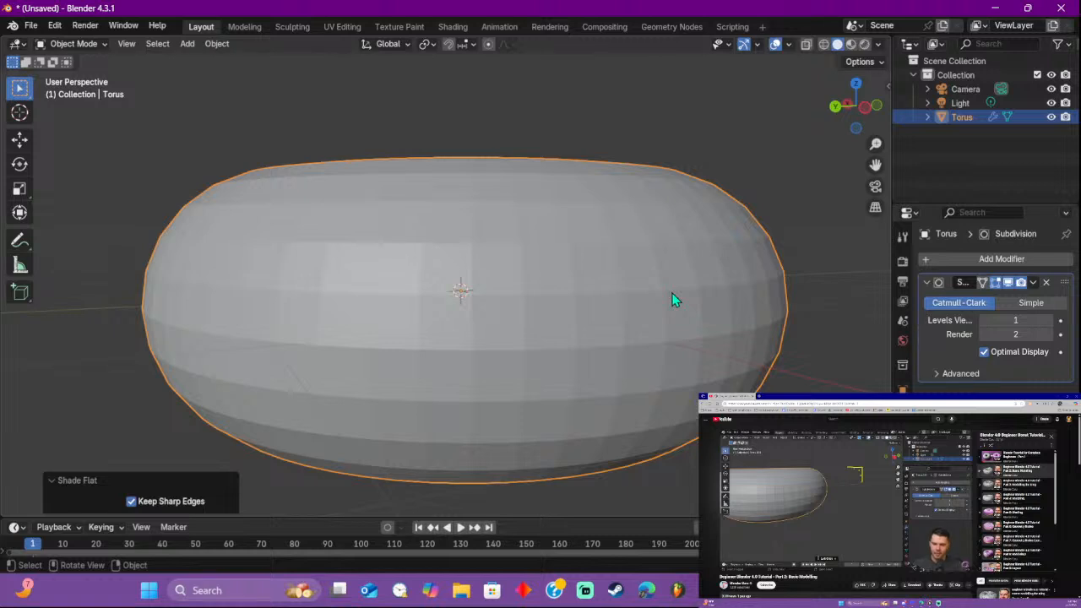
key(s)
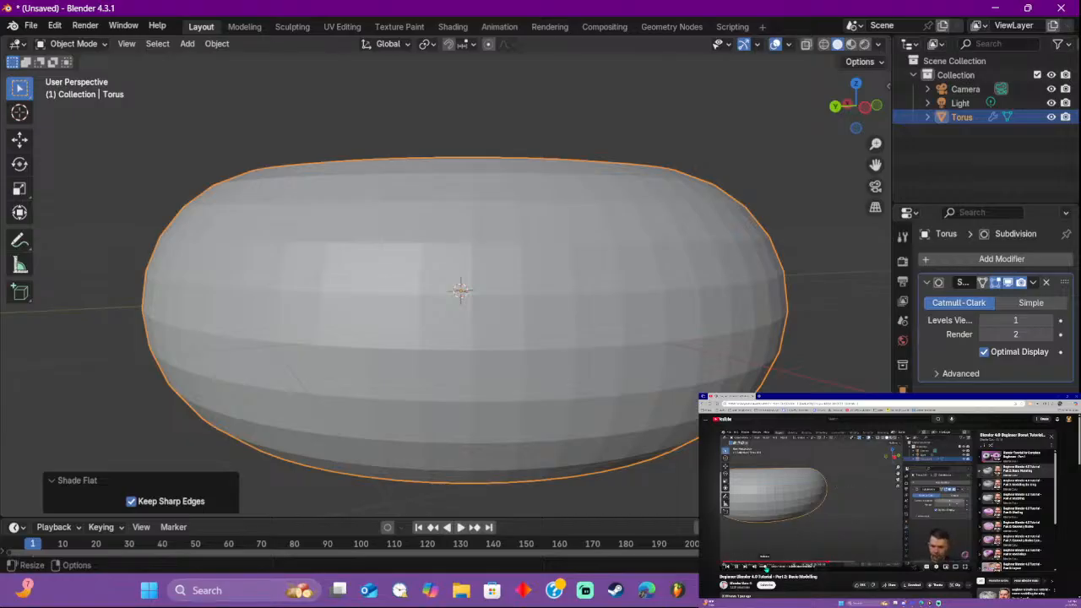
click(767, 568)
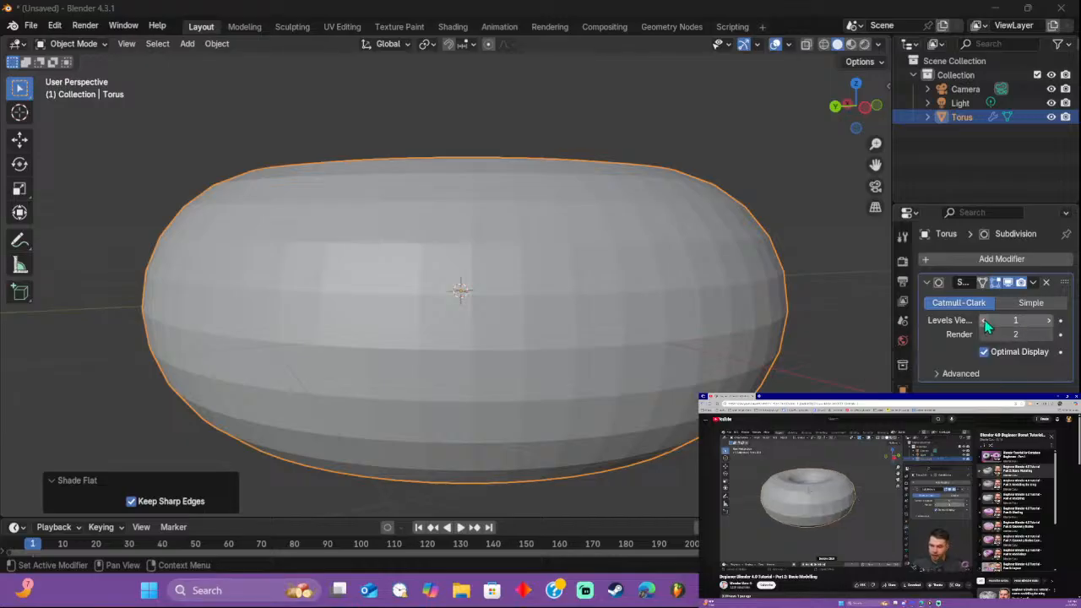
click(1048, 324)
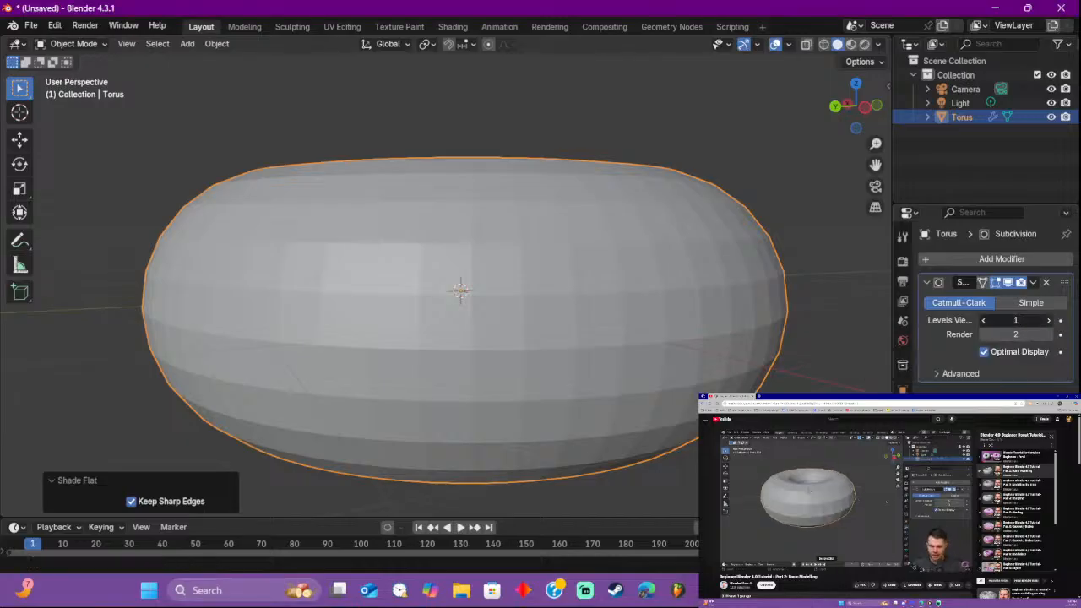
click(984, 324)
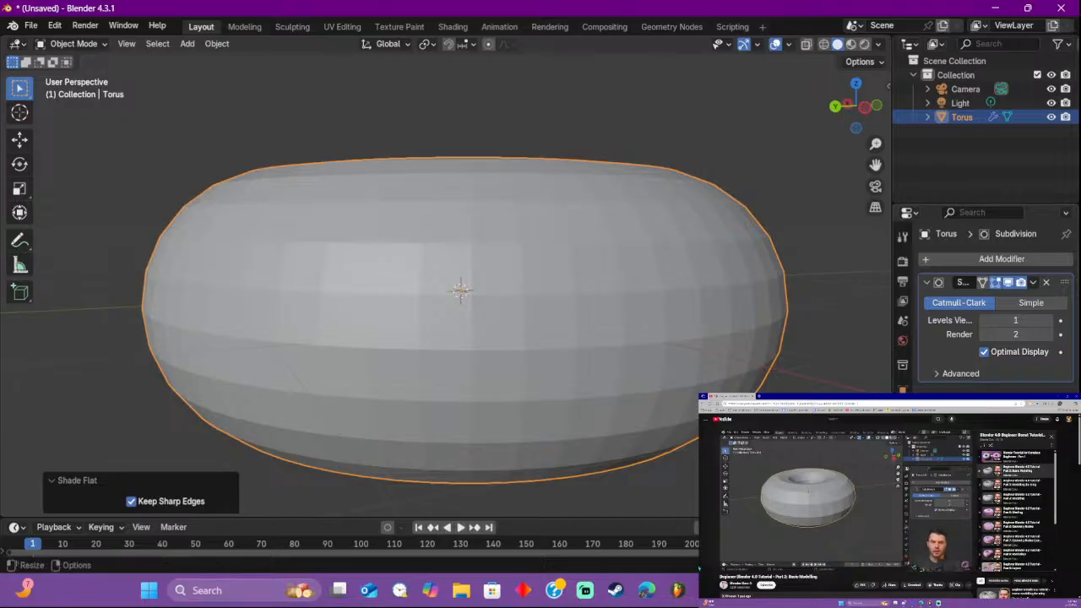
click(828, 589)
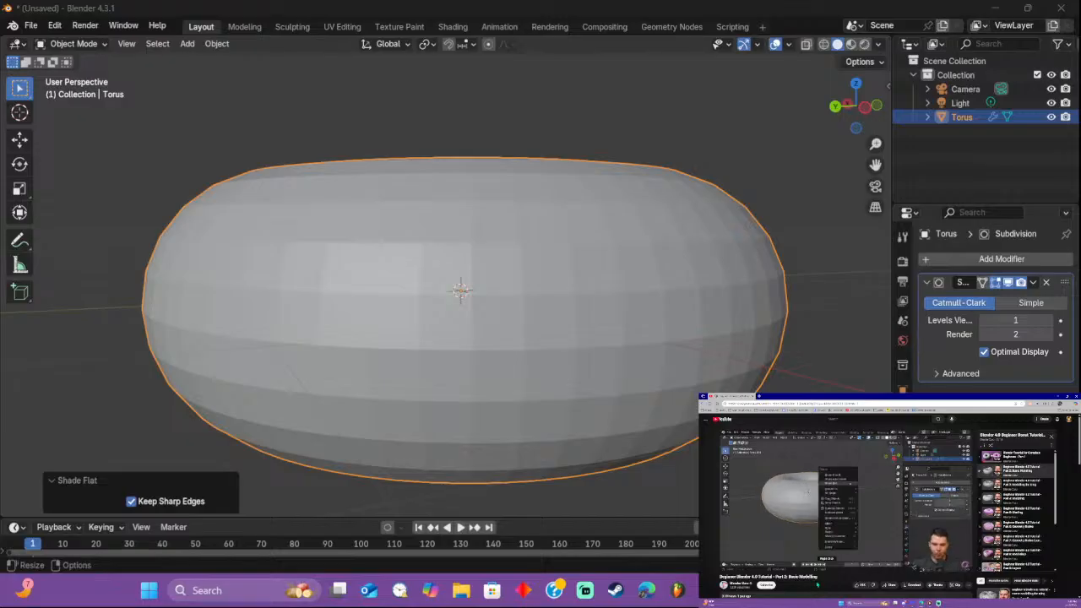
Step: Apply Shade Smooth to the torus and view it from above
right_click(693, 281)
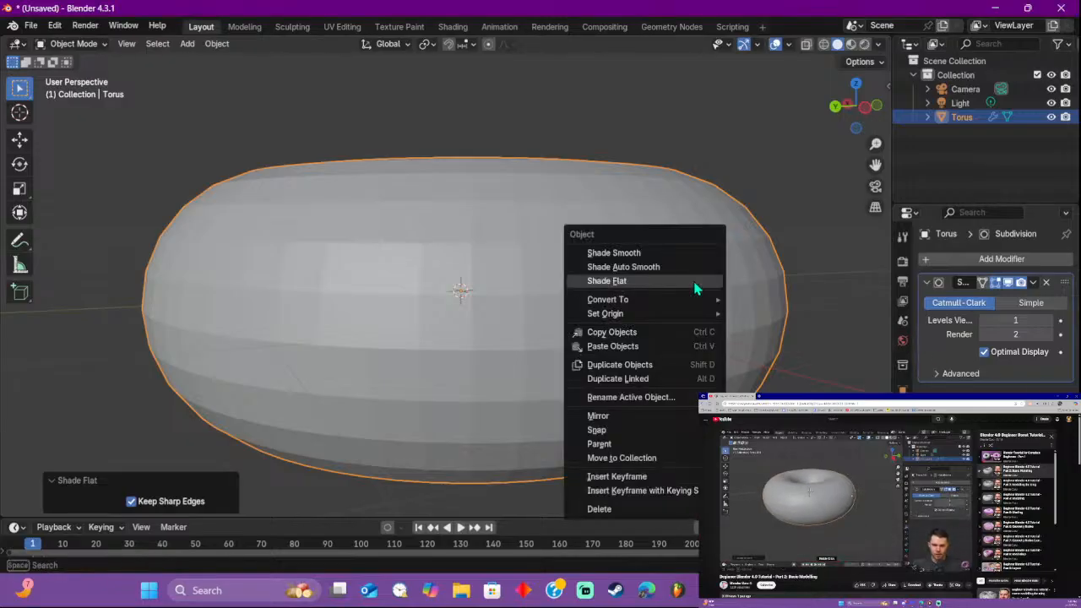
click(638, 253)
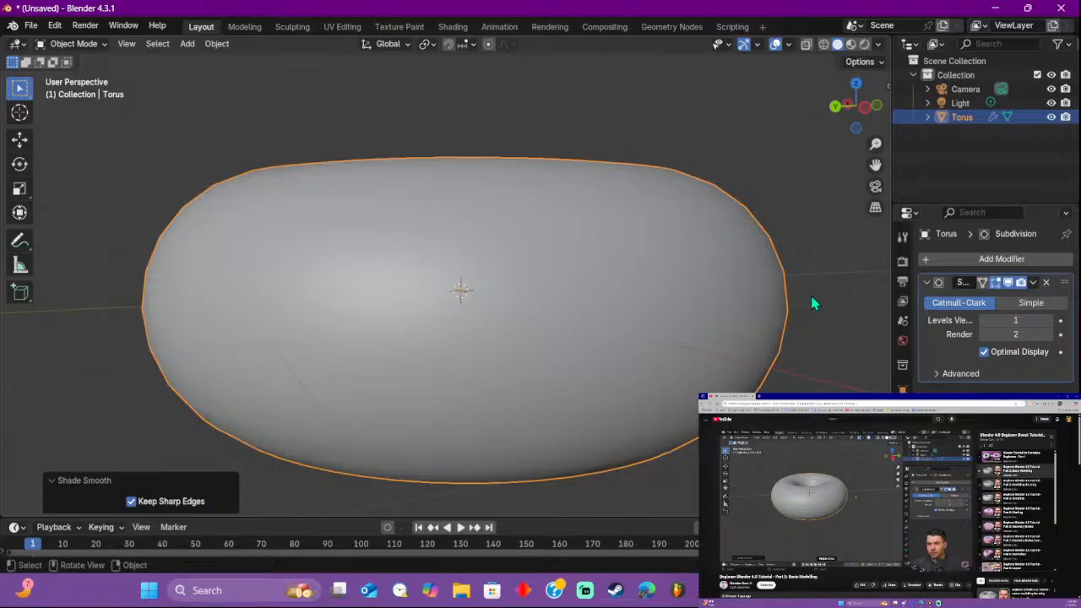
middle_drag(813, 302, 800, 338)
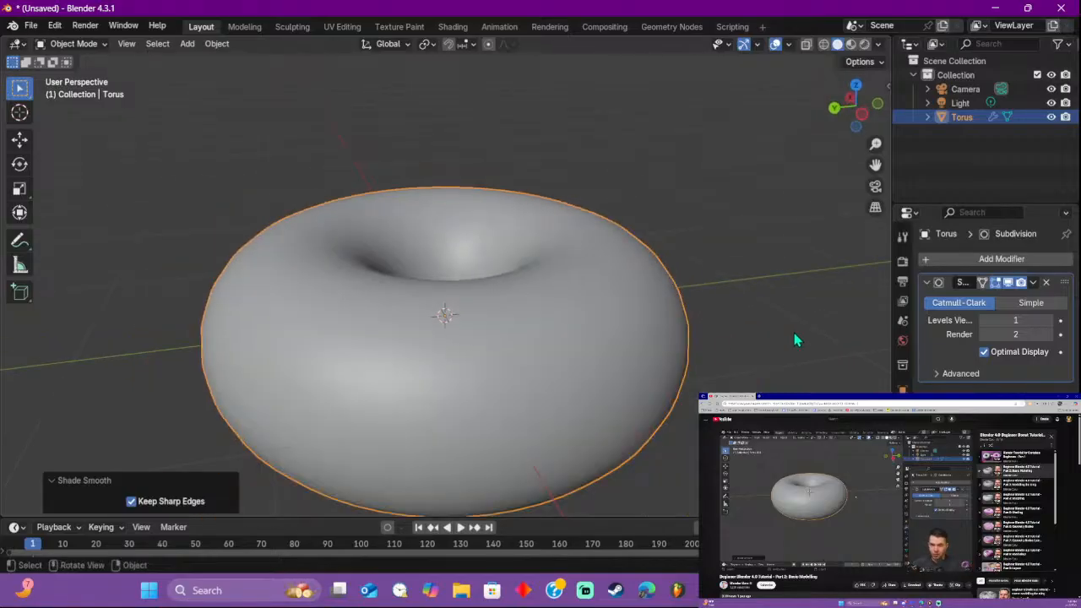
Step: Deselect the torus and examine its smooth-shaded surface from several angles
right_click(603, 430)
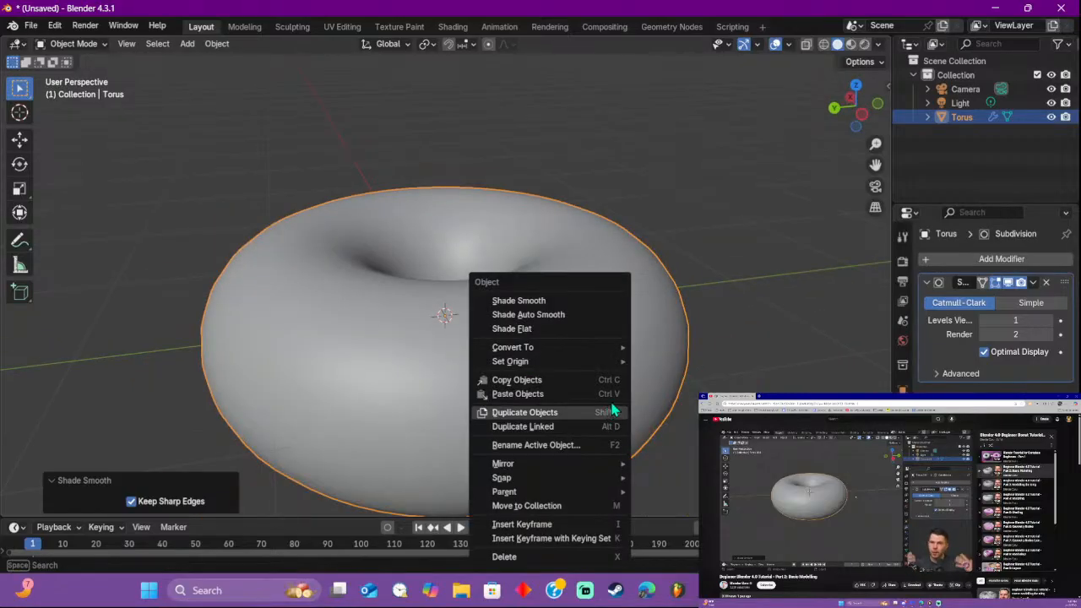
click(591, 189)
middle_drag(549, 293, 518, 288)
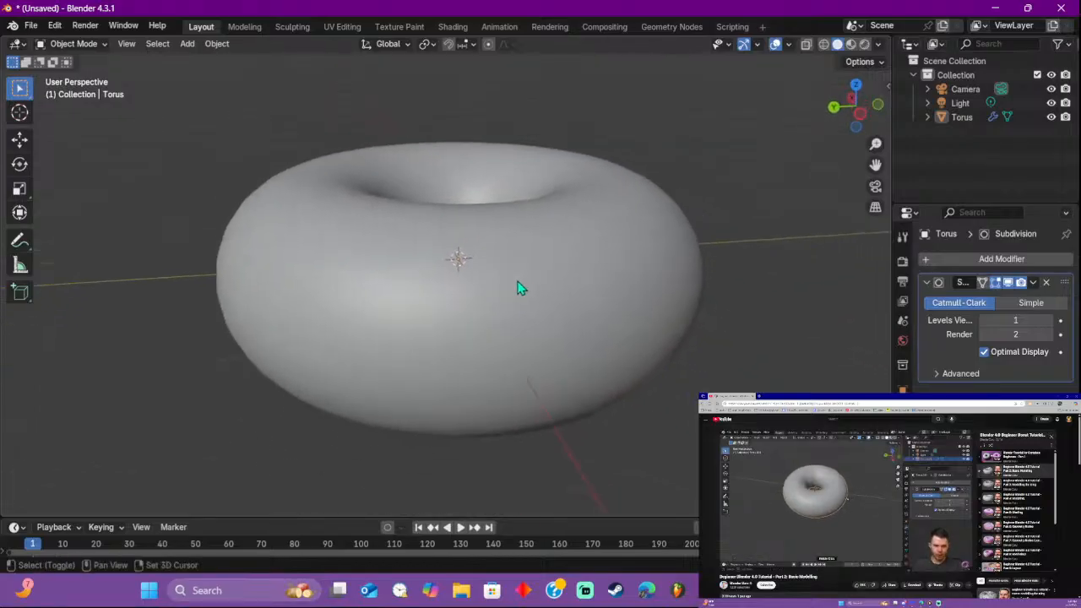
scroll(548, 279, down, 2)
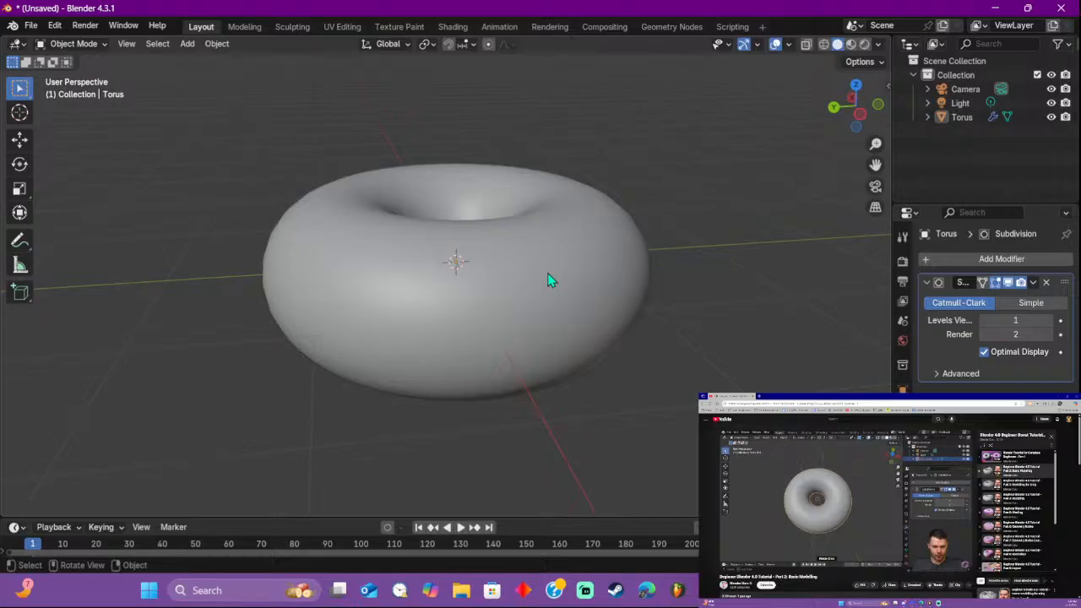
middle_drag(551, 270, 411, 217)
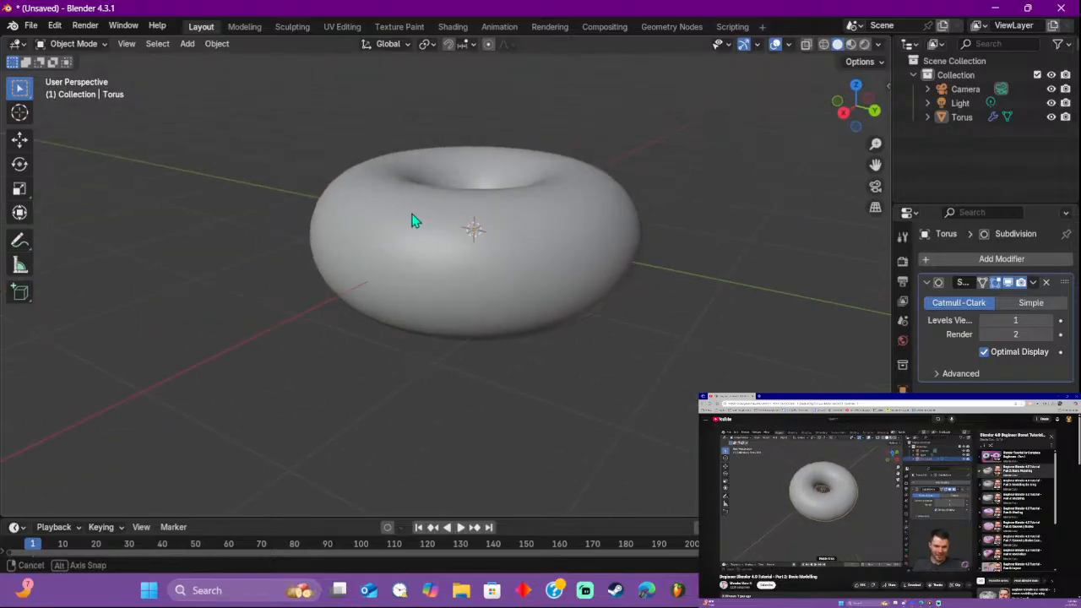
middle_drag(564, 200, 588, 244)
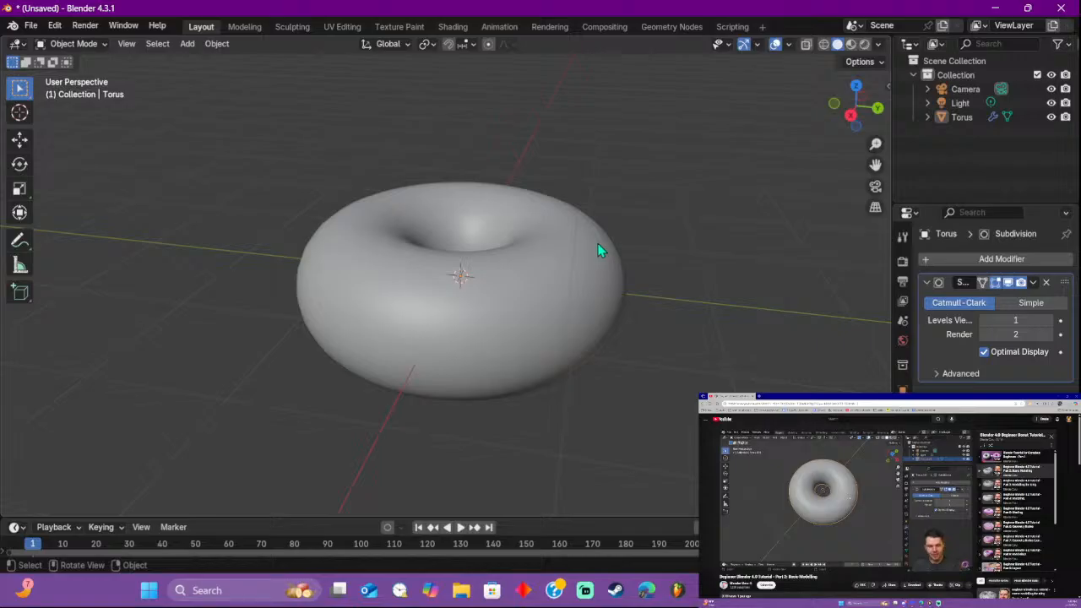
middle_drag(610, 254, 661, 250)
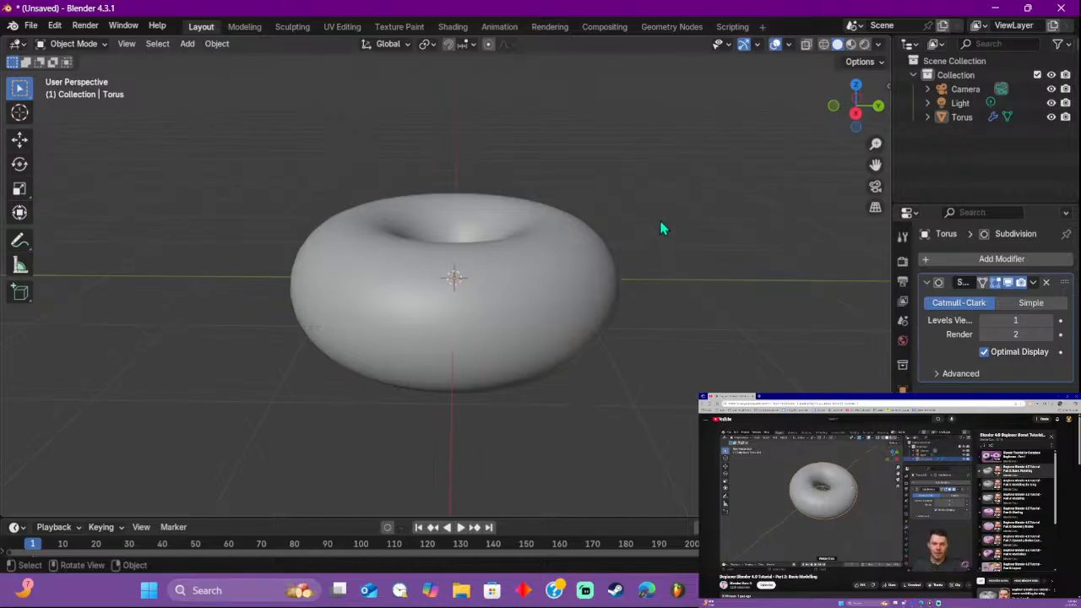
Step: Select the torus and compare its appearance in orthographic and perspective view, ending in perspective
click(540, 228)
middle_drag(603, 174, 675, 328)
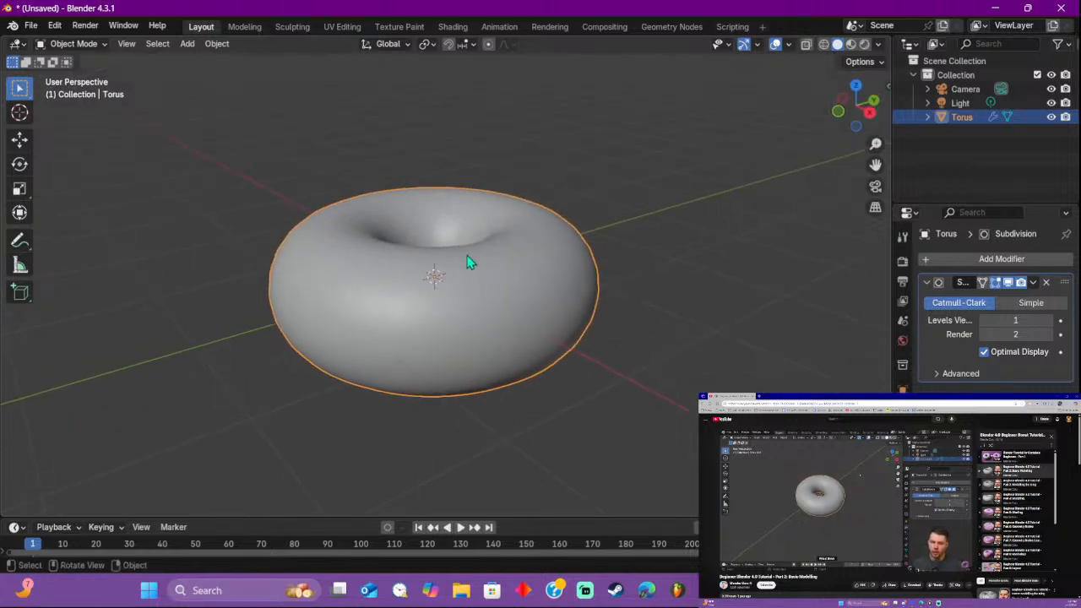
middle_drag(541, 335, 580, 358)
click(875, 207)
scroll(550, 268, down, 3)
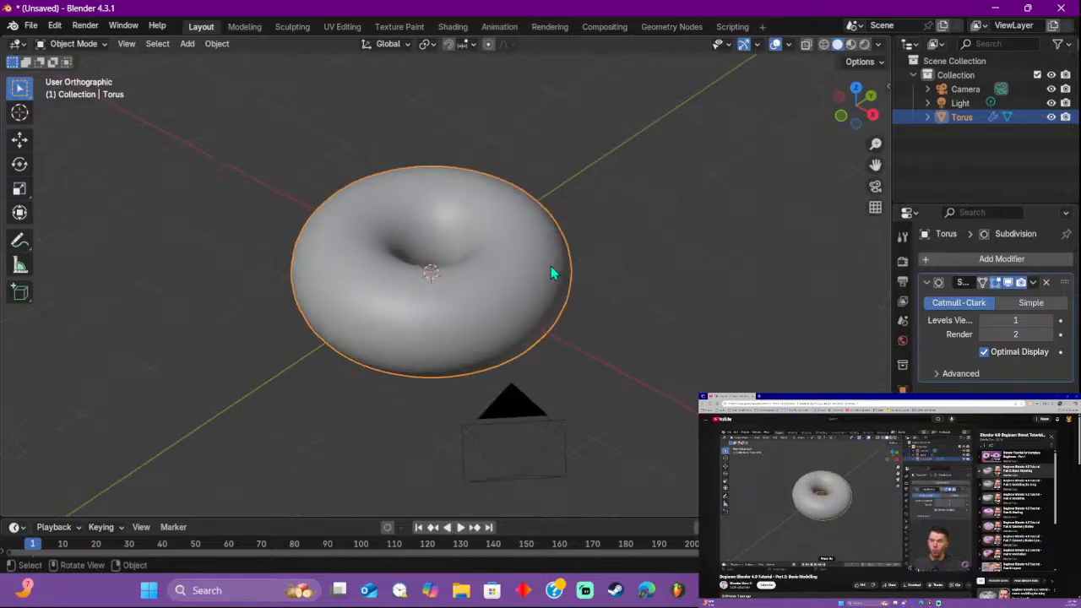
scroll(550, 268, up, 5)
middle_drag(550, 273, 498, 236)
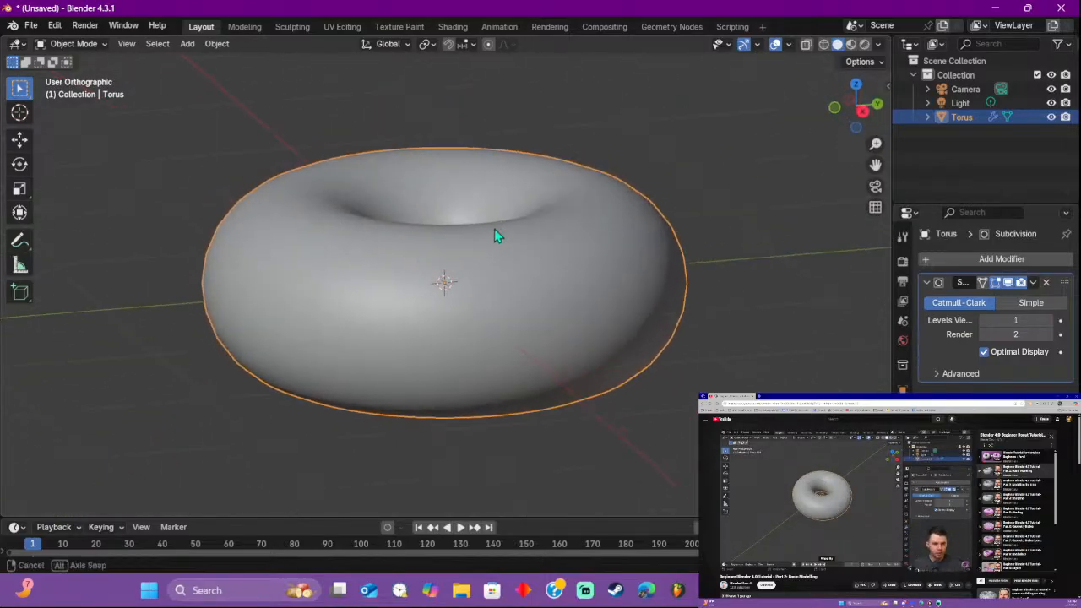
click(875, 208)
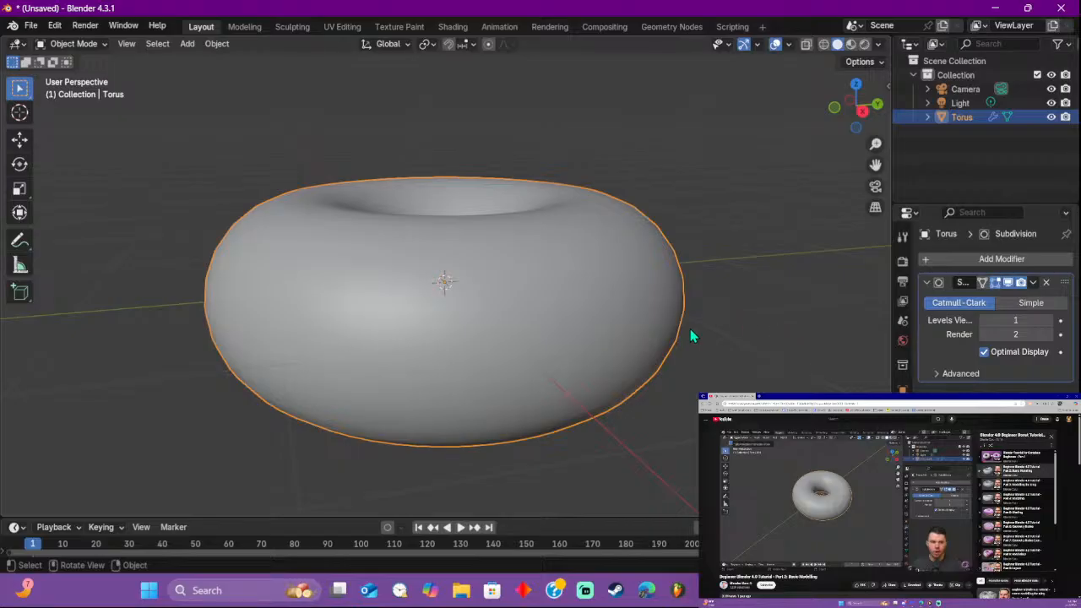
Step: Switch the selected torus from Object Mode to Edit Mode
click(88, 44)
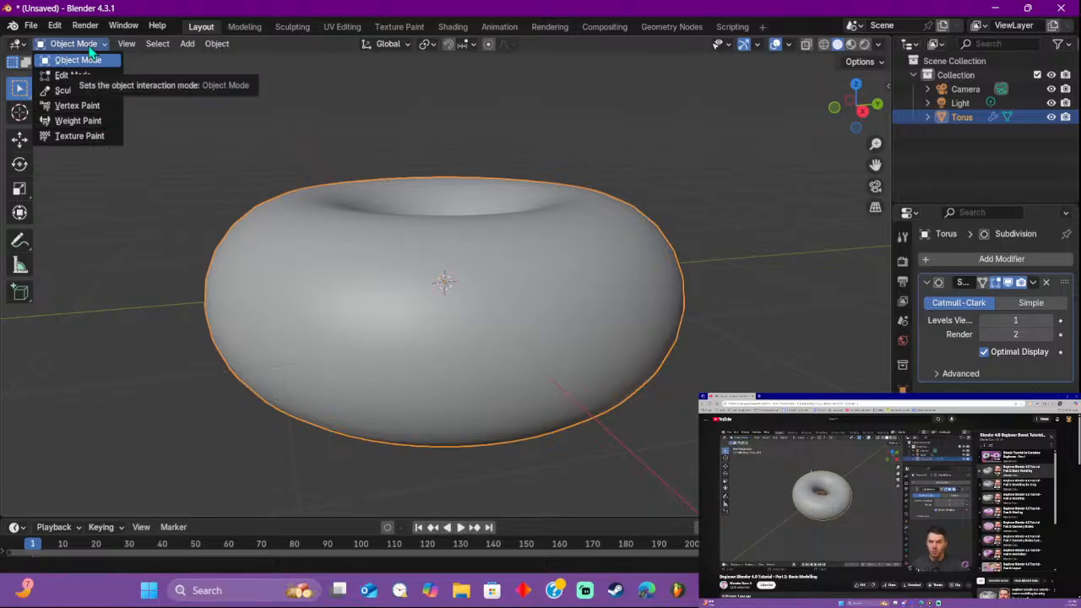
click(90, 51)
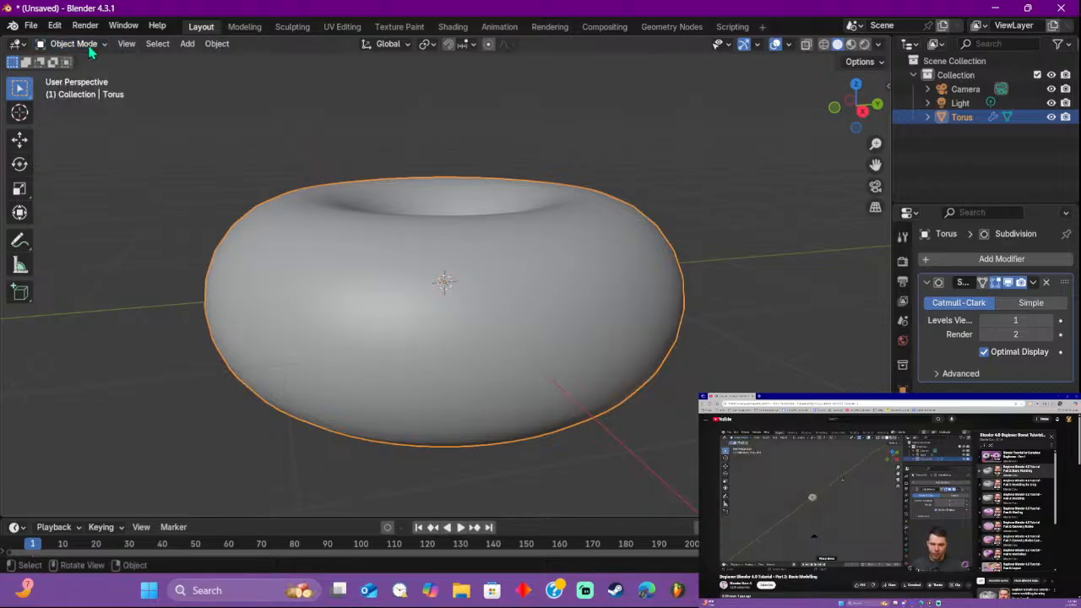
middle_drag(566, 289, 618, 334)
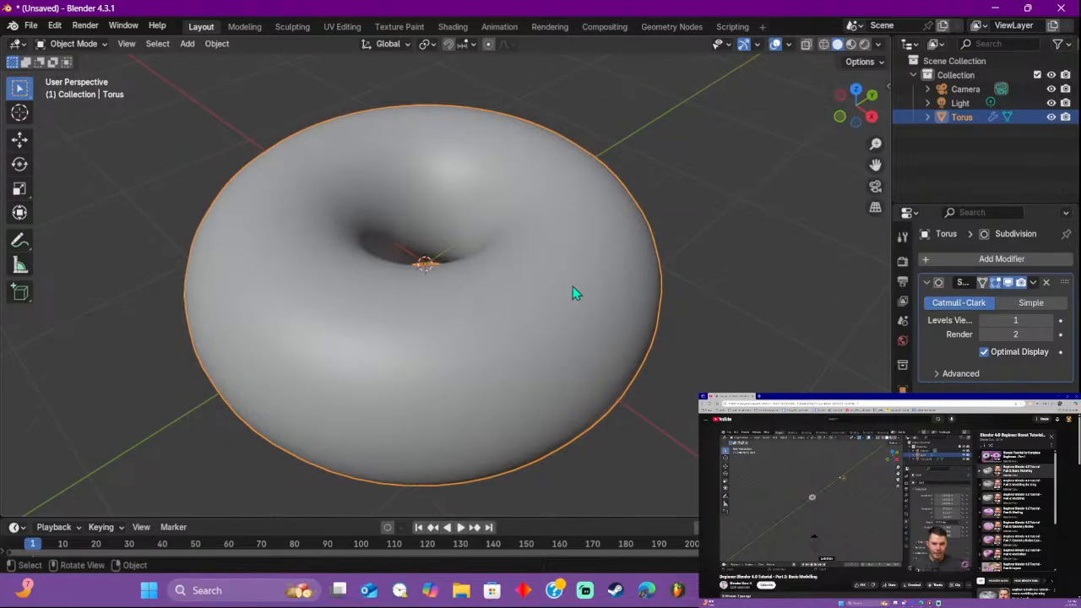
scroll(479, 264, down, 5)
middle_drag(470, 260, 465, 253)
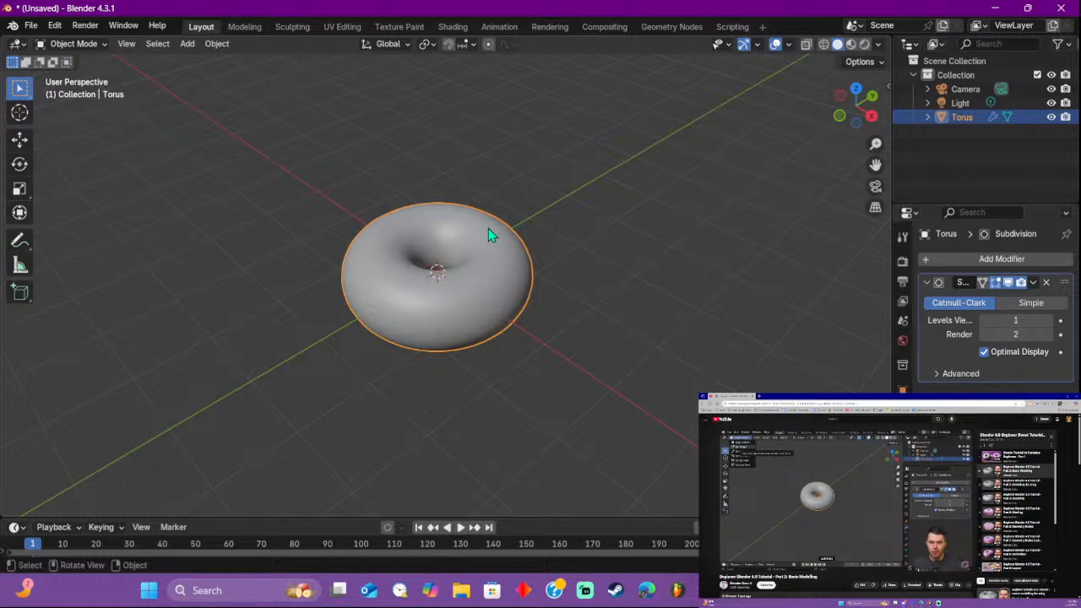
click(72, 43)
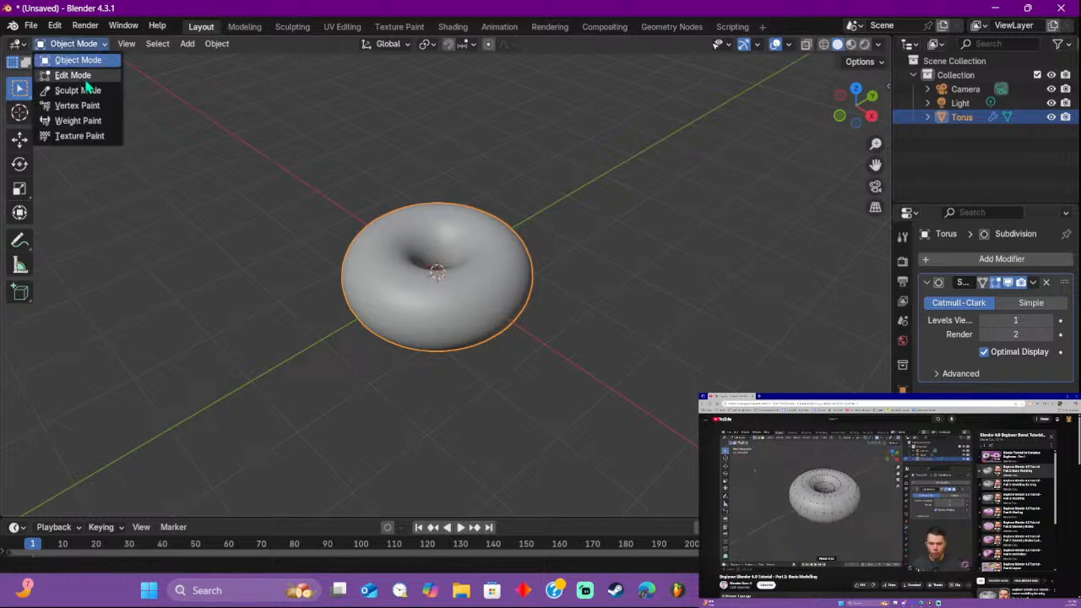
click(83, 76)
scroll(480, 219, up, 3)
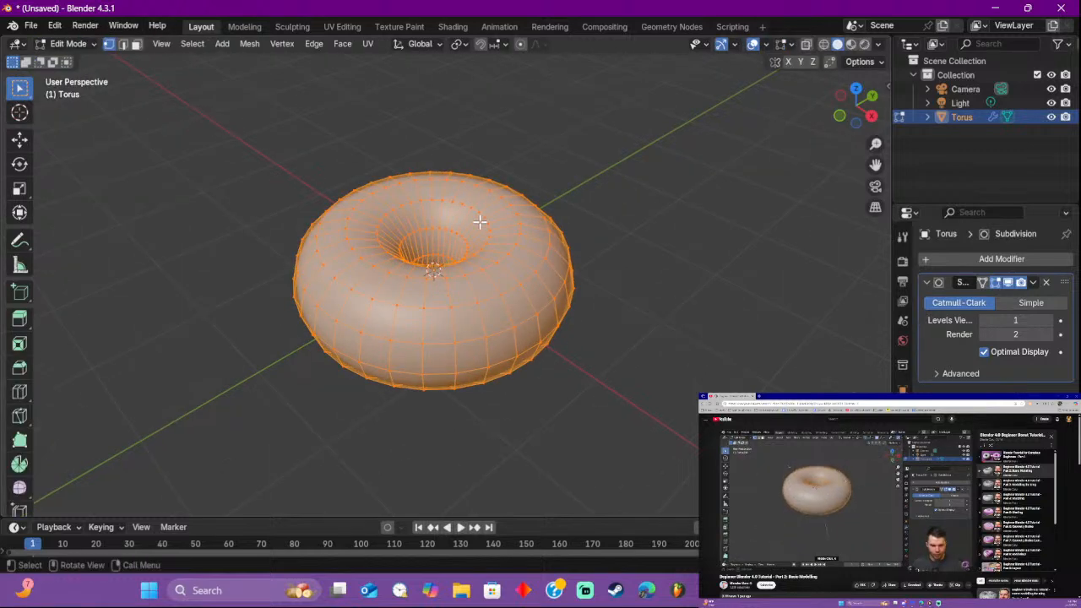
Step: Clear the full vertex selection, box-select across the entire torus, and check the selection from the underside
click(692, 250)
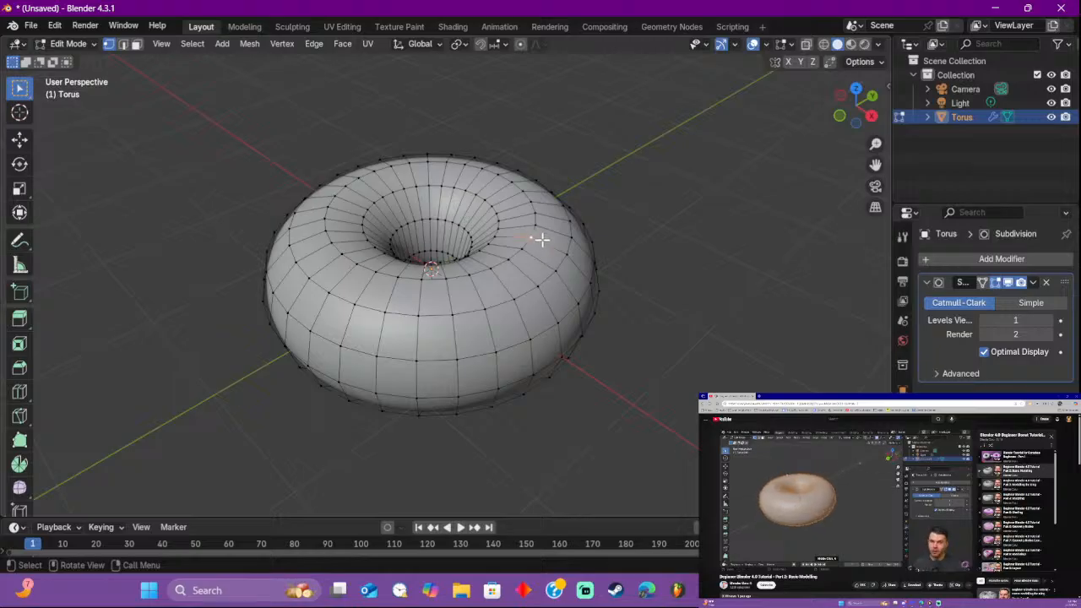
drag(670, 105, 218, 451)
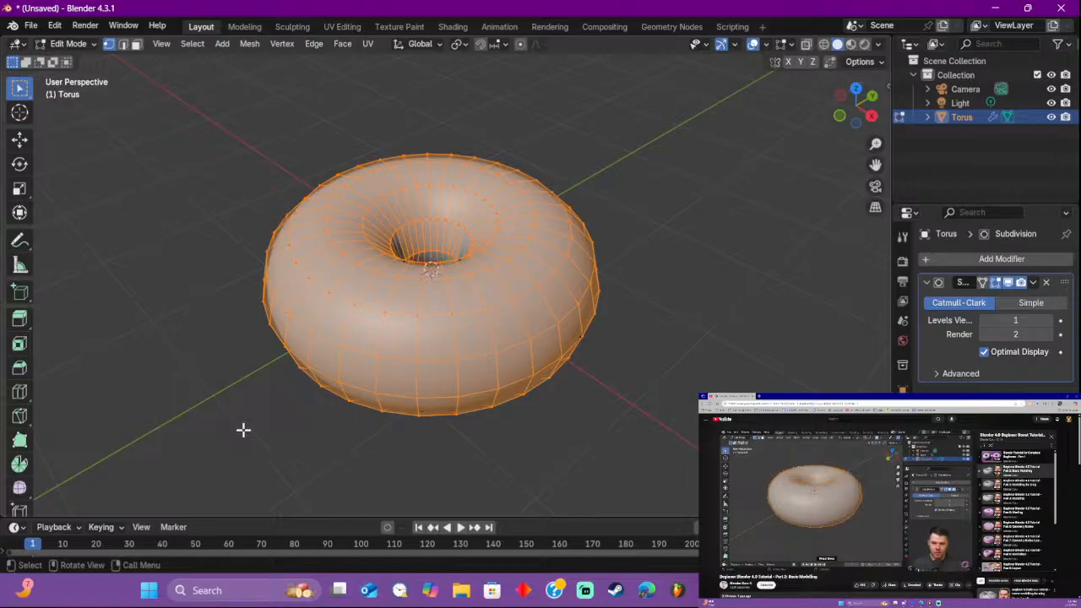
middle_drag(620, 200, 623, 509)
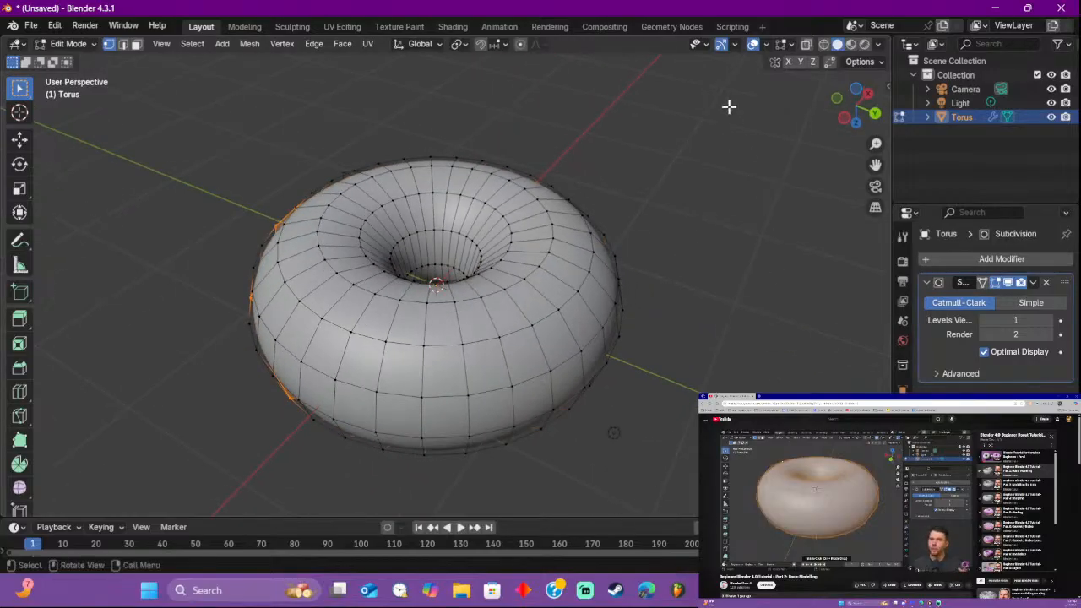
Step: Clear the vertex selection and view the whole torus from the front at a slightly raised angle
drag(729, 106, 203, 519)
middle_drag(202, 519, 484, 419)
click(680, 184)
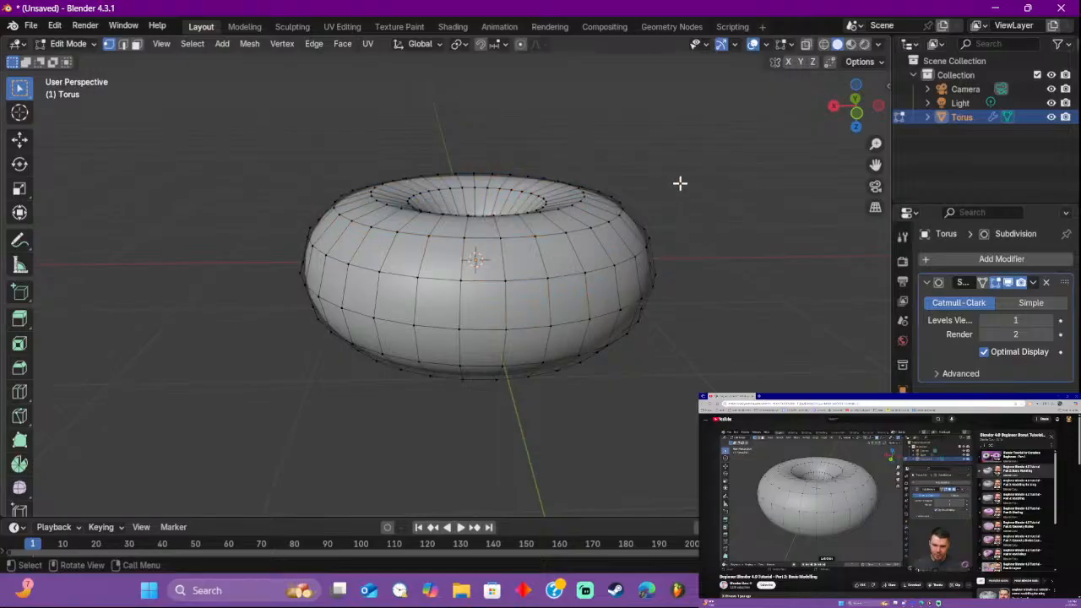
key(ctrl)
scroll(681, 178, down, 5)
scroll(563, 244, up, 6)
scroll(694, 121, down, 1)
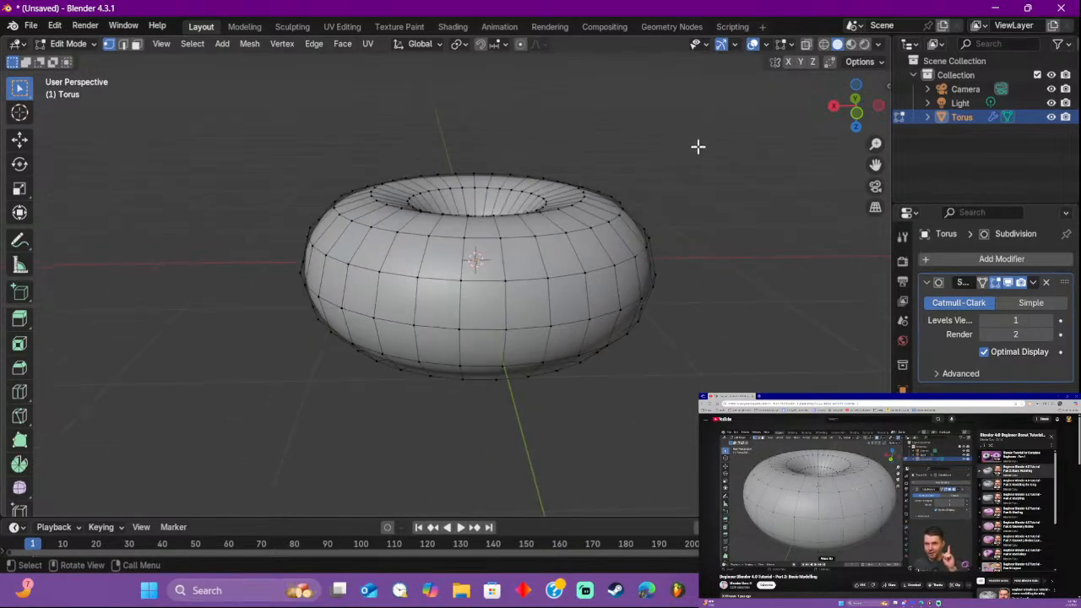
mouse_move(698, 147)
middle_down()
mouse_move(671, 157)
mouse_move(689, 166)
middle_up()
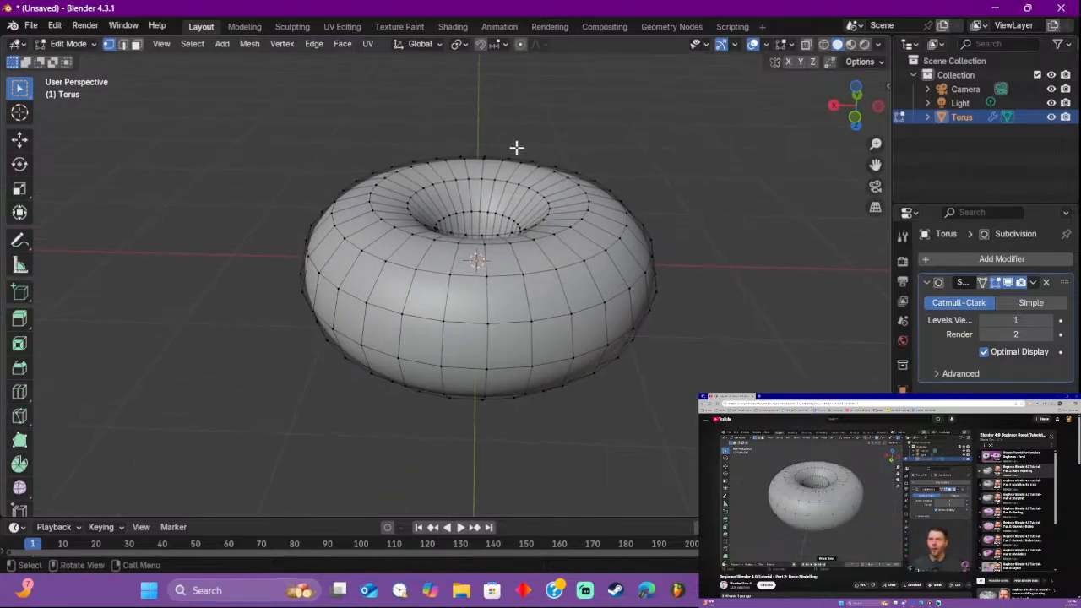
Step: Switch the torus to Object Mode to view its smooth surface, and return it to Edit Mode
right_click(503, 215)
click(67, 43)
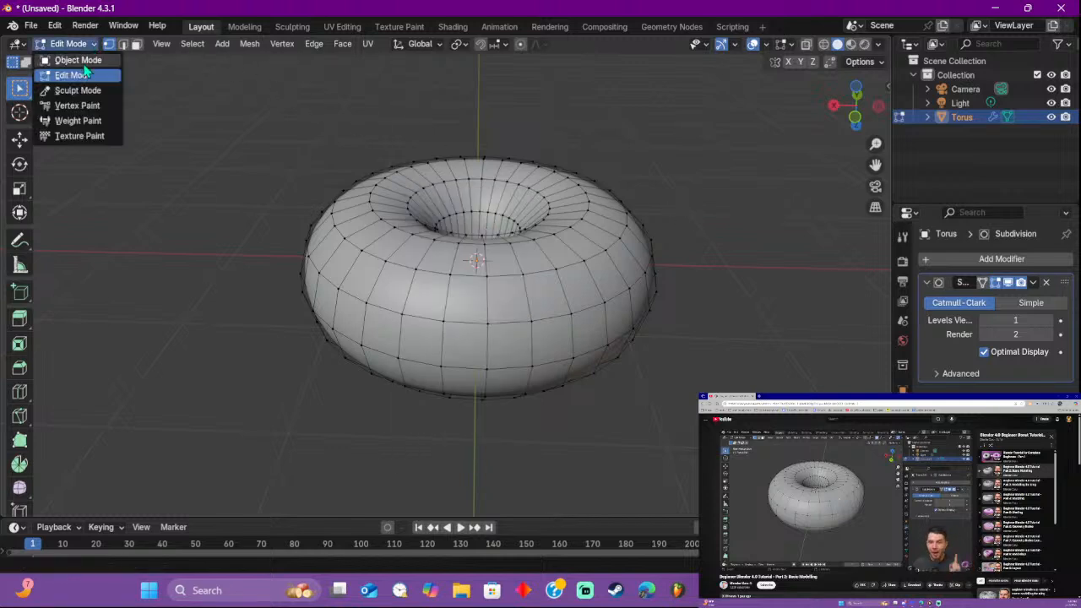
click(73, 58)
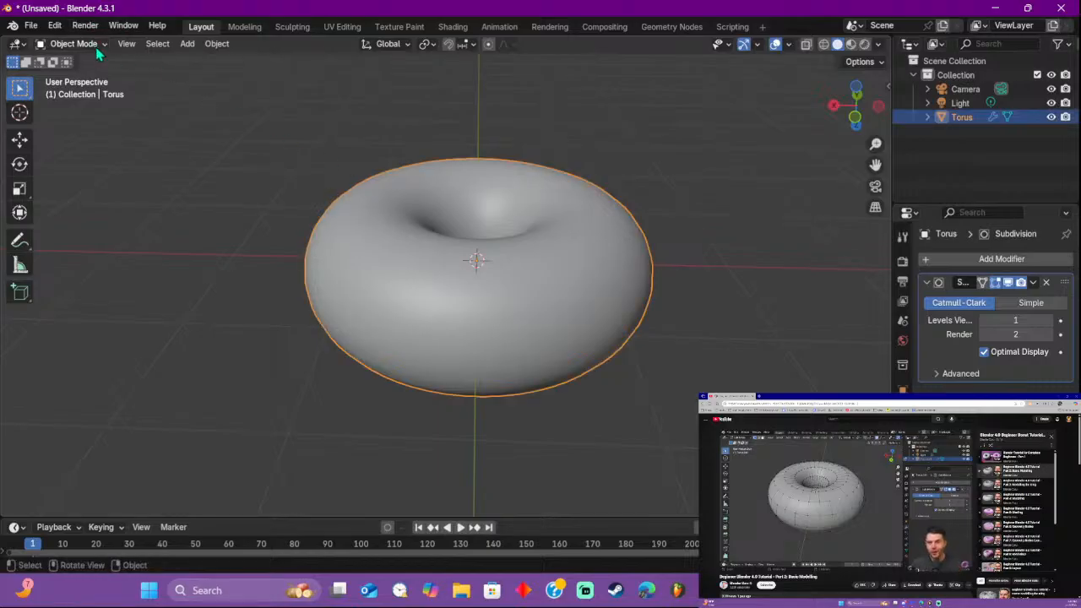
click(67, 43)
click(72, 74)
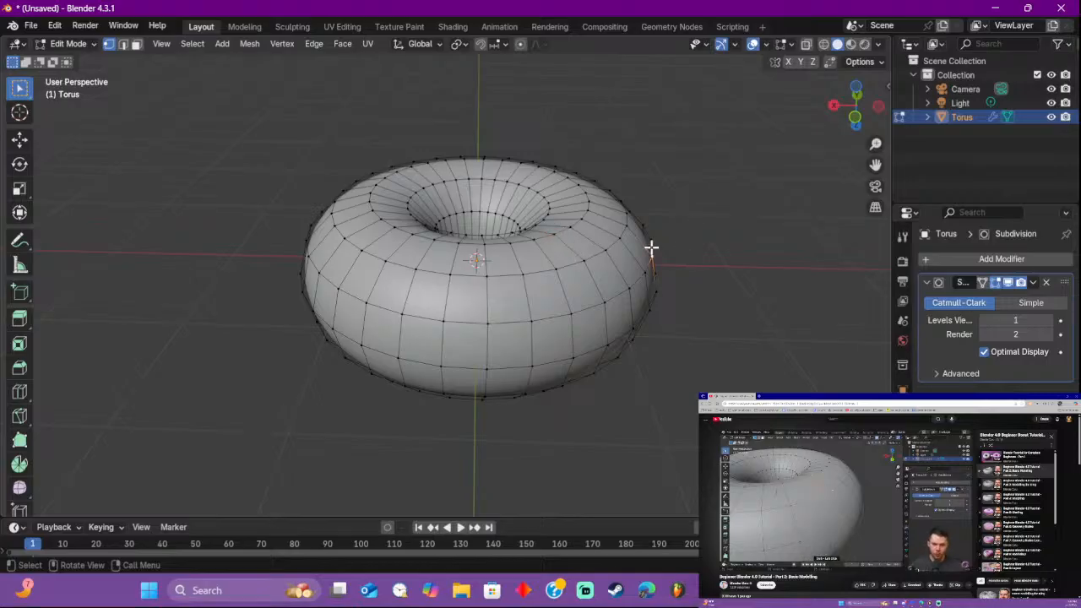
Step: Select a patch of adjacent vertices on the torus's outer side, try moving it about 18.9 m along X, and undo the move
key(shift)
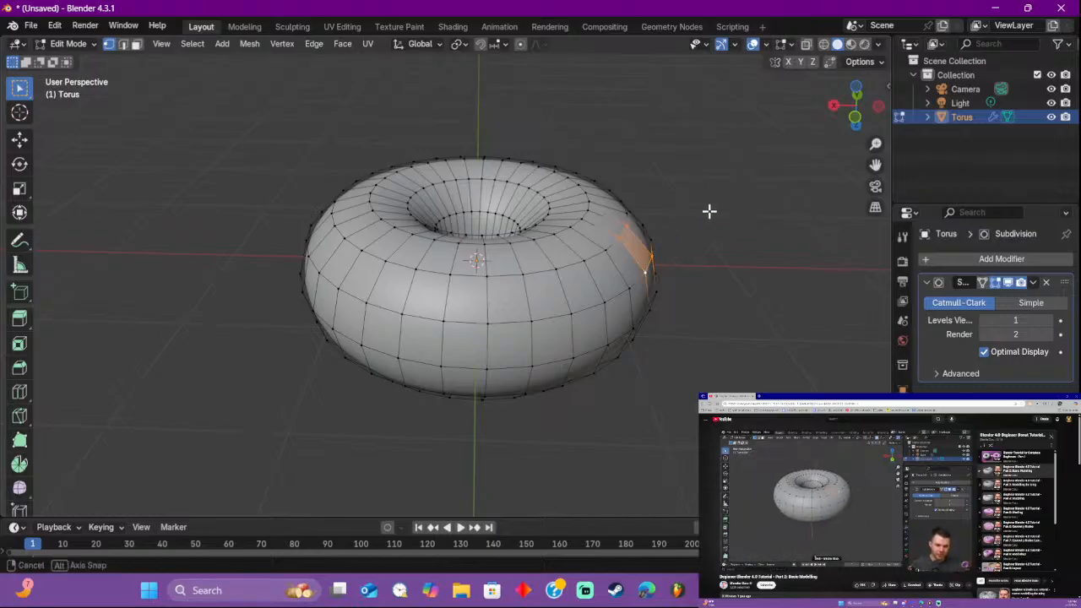
middle_drag(709, 212, 669, 189)
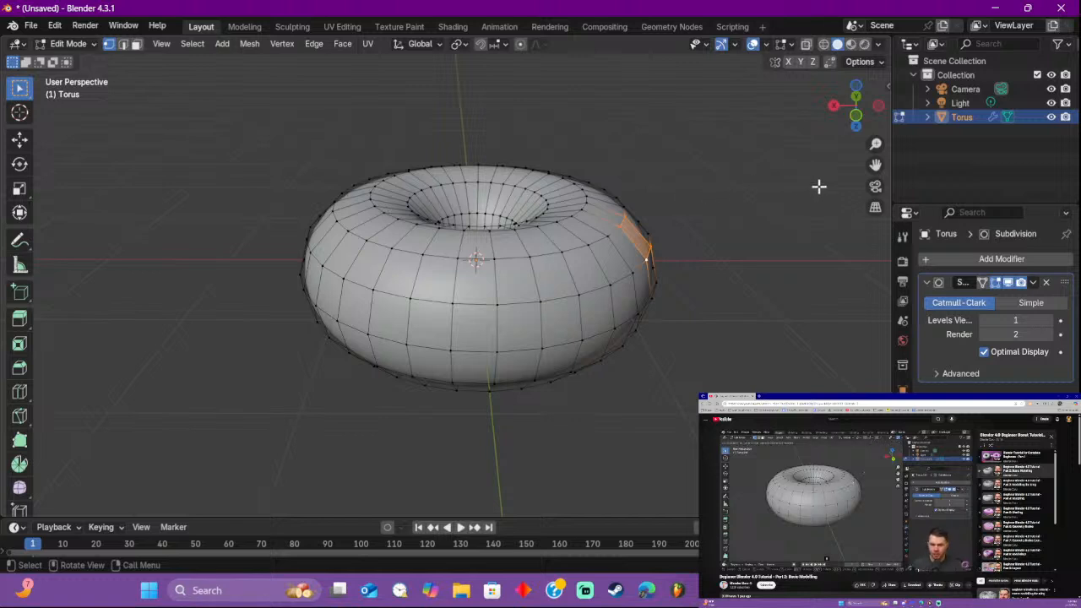
key(g)
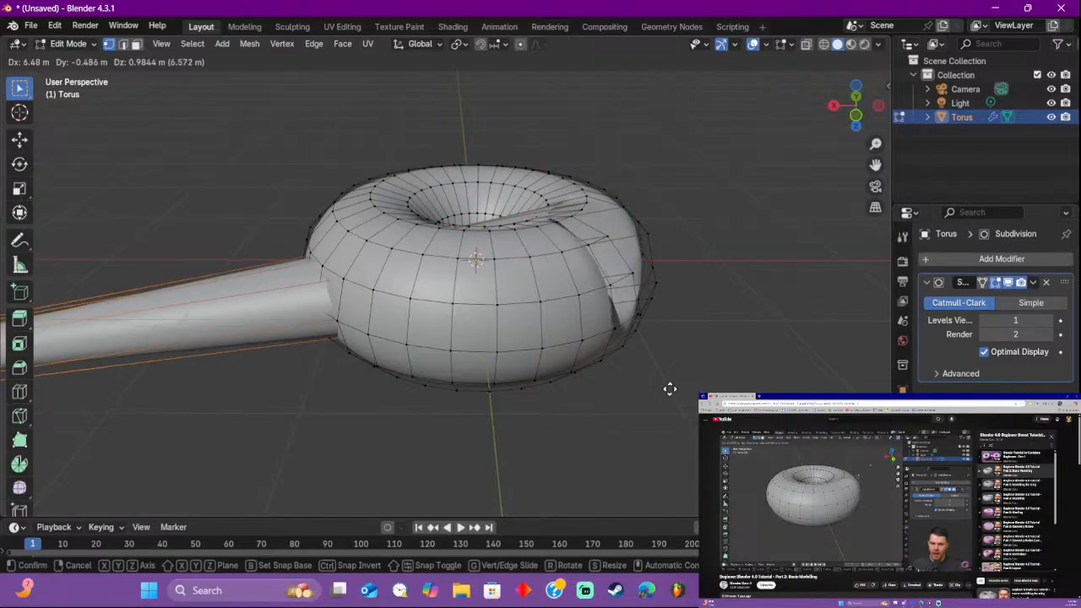
click(693, 166)
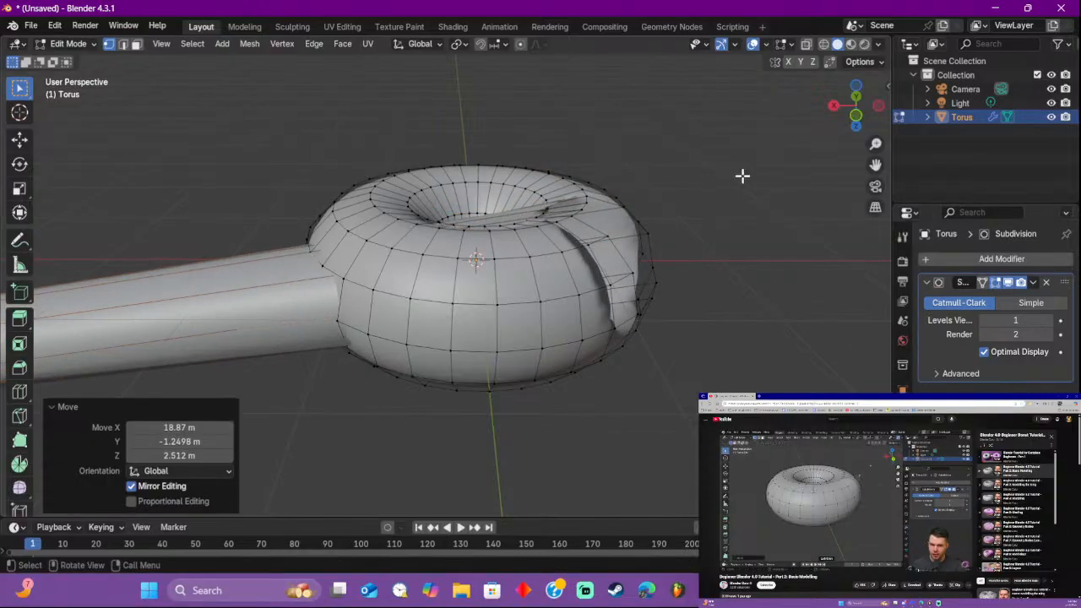
click(732, 182)
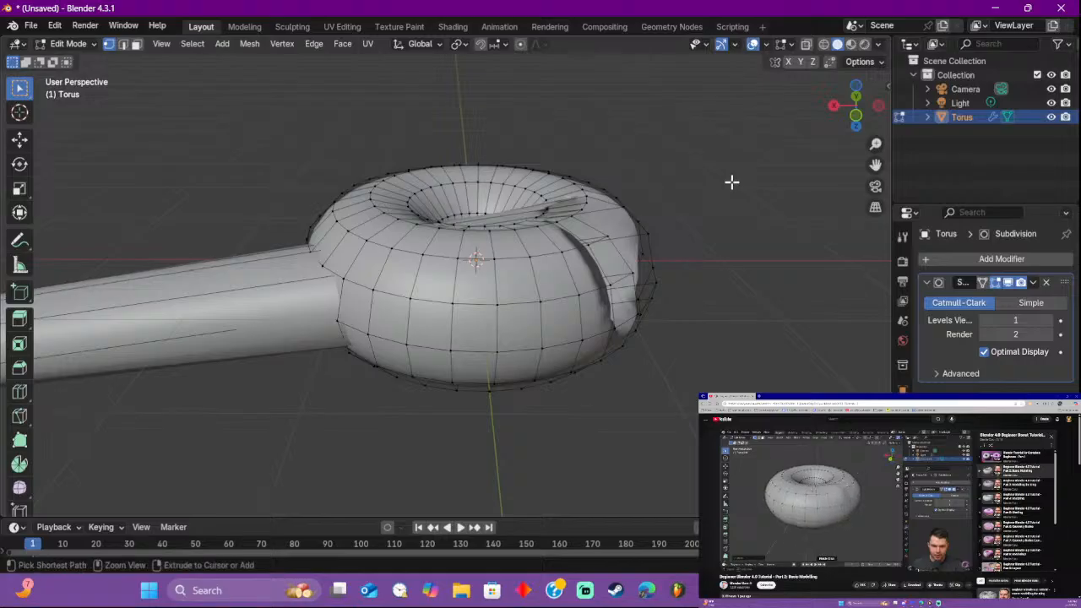
key(ctrl+z)
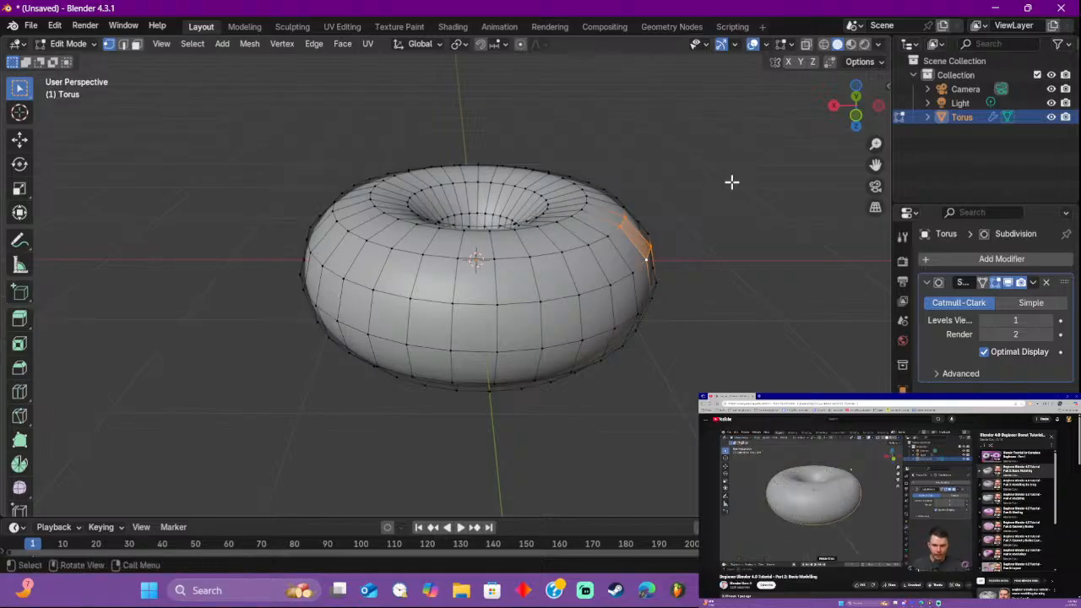
Step: Move the selected vertex patch about 49 m in Y and -106 m in Z, and inspect the stretched torus in Object Mode
key(g)
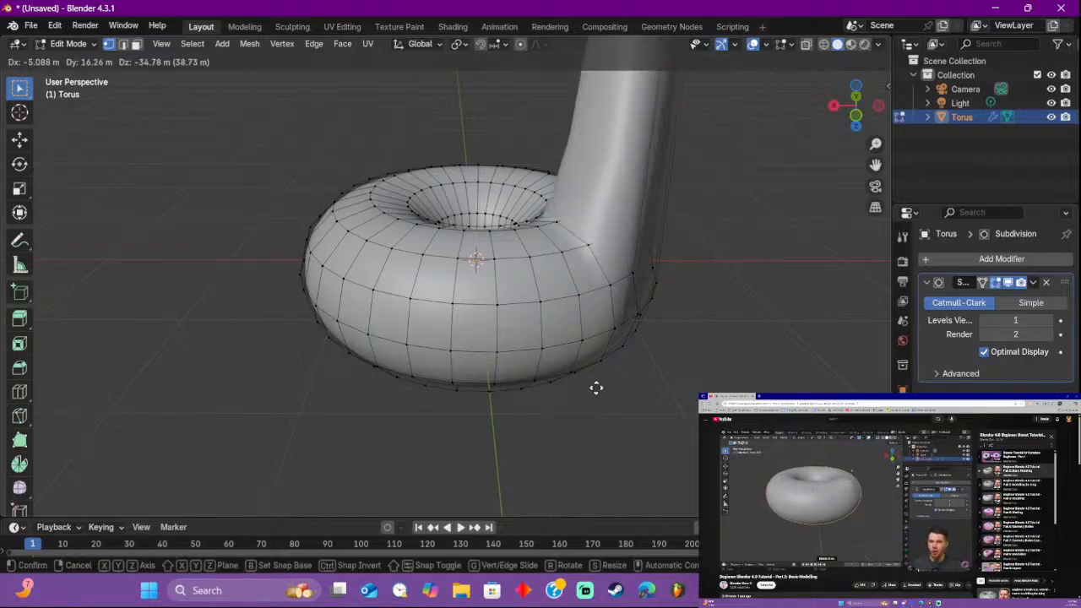
click(598, 254)
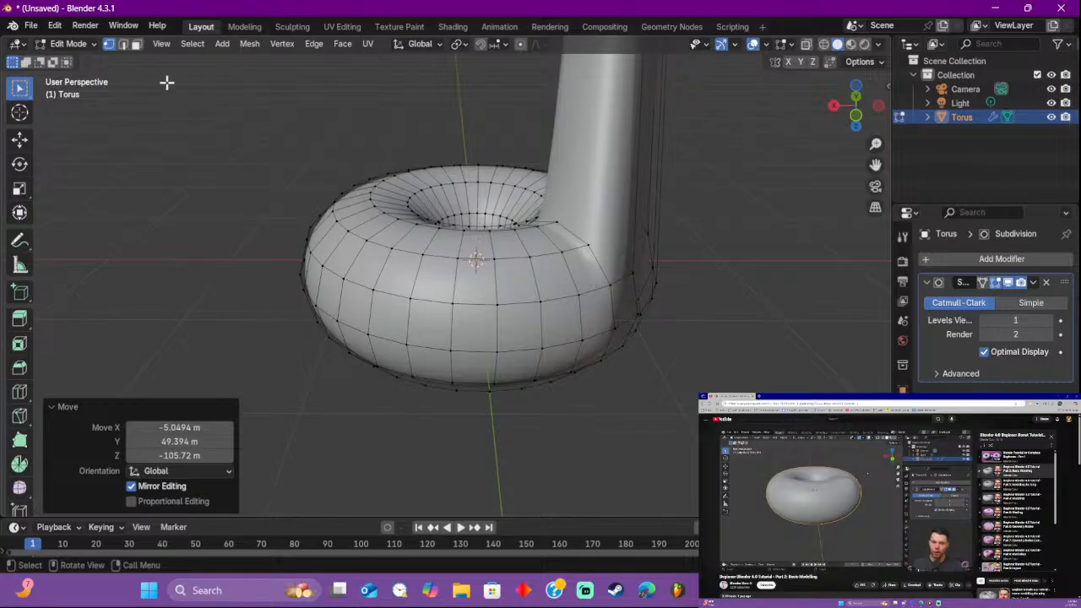
key(Tab)
scroll(639, 302, down, 8)
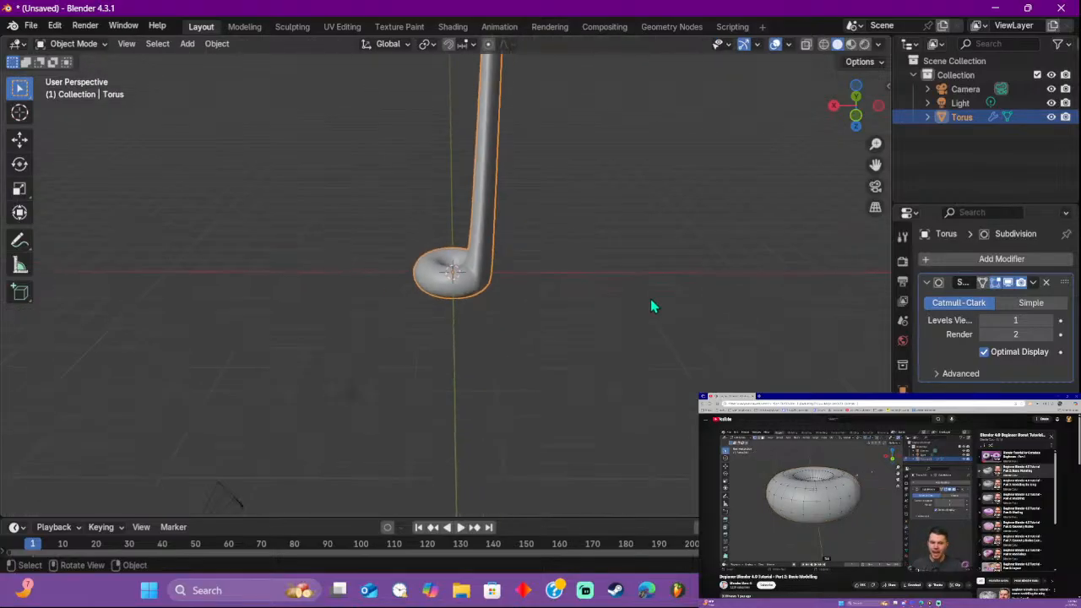
scroll(626, 288, down, 5)
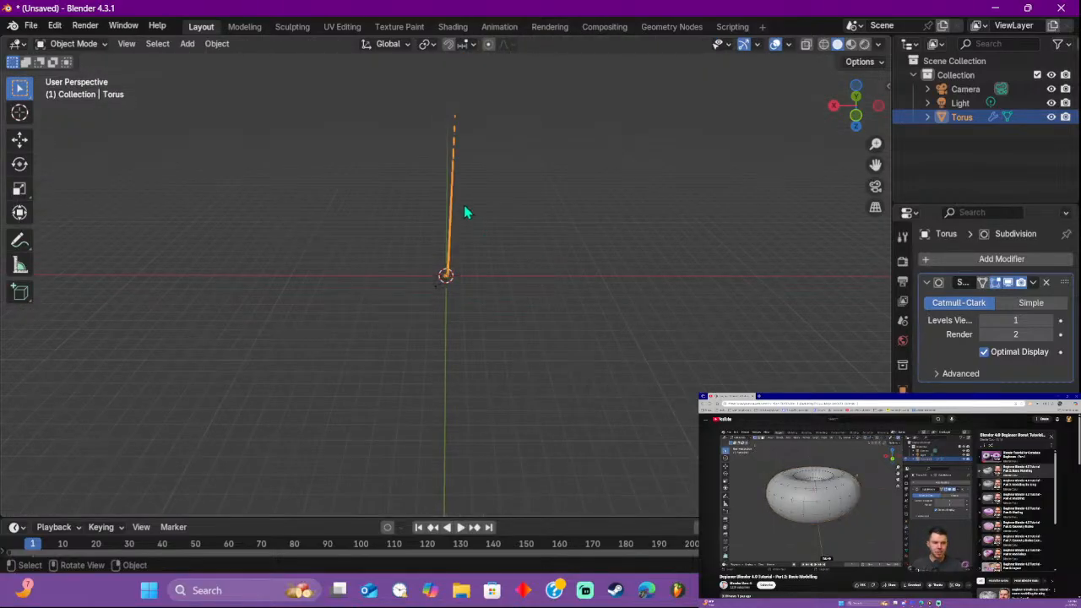
middle_drag(468, 215, 447, 208)
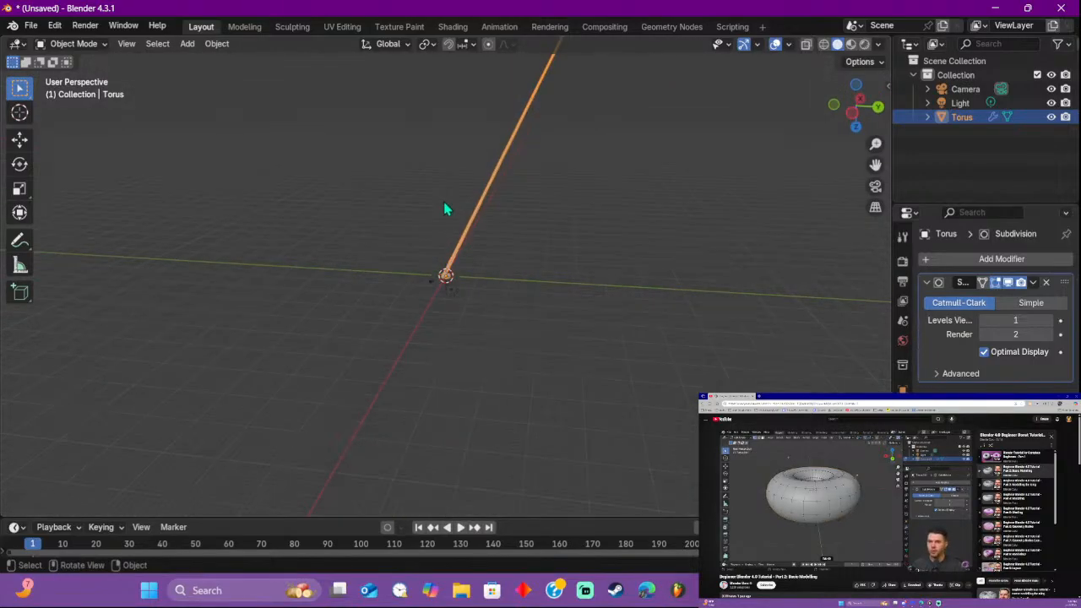
scroll(449, 210, up, 4)
middle_drag(347, 212, 533, 207)
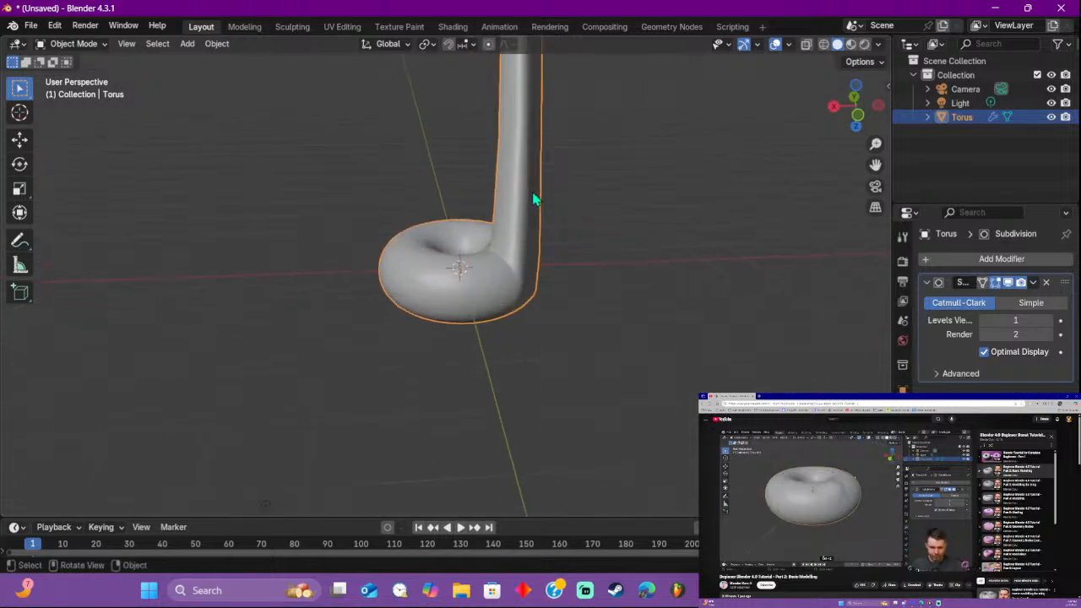
Step: Return to Edit Mode, undo the last vertex move, and bring the torus back into close view
key(Tab)
key(ctrl+z)
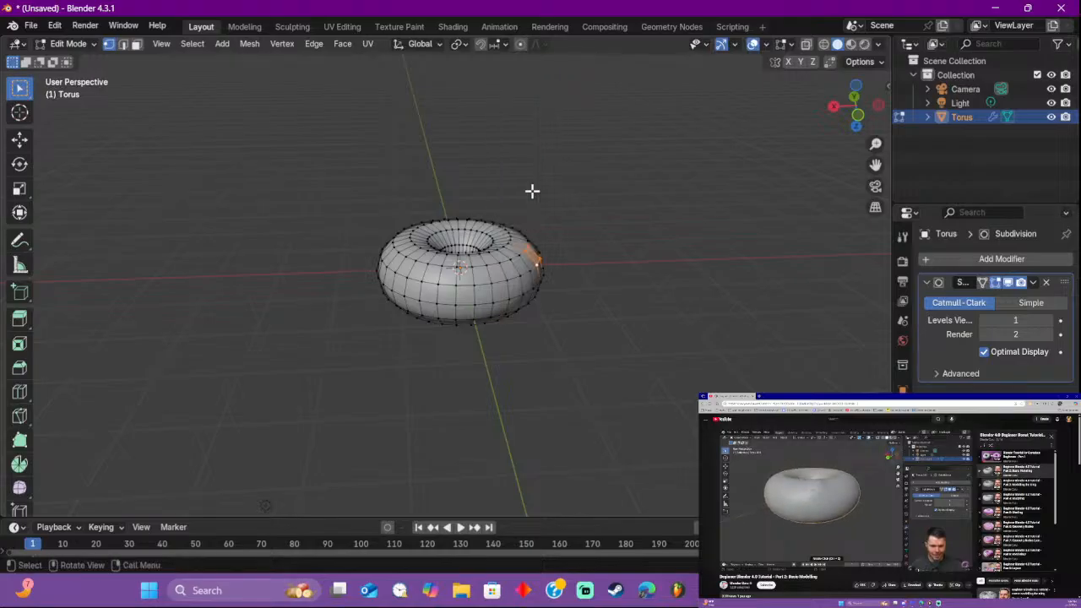
scroll(591, 213, up, 2)
scroll(636, 209, up, 1)
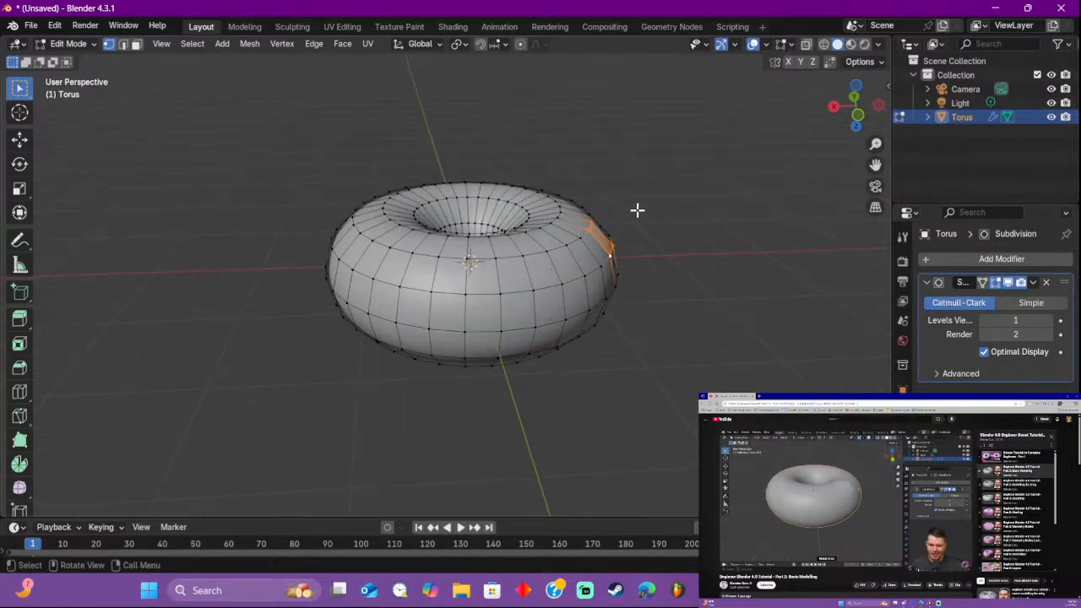
middle_drag(637, 211, 623, 199)
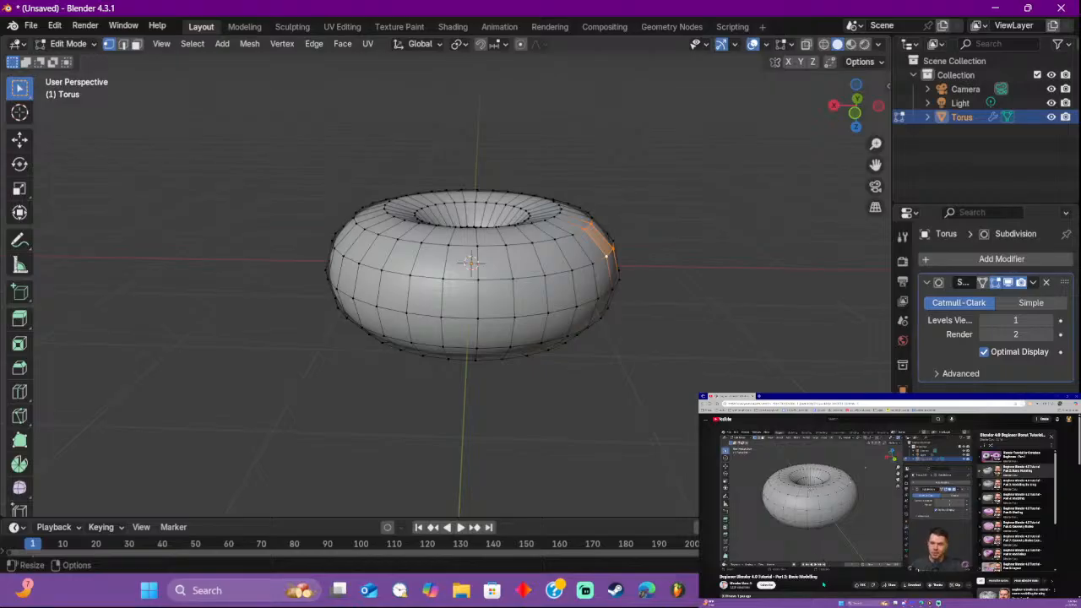
Step: Reduce the selection to one vertex on the torus's outer side, and return the briefly played timeline to frame 0
click(628, 316)
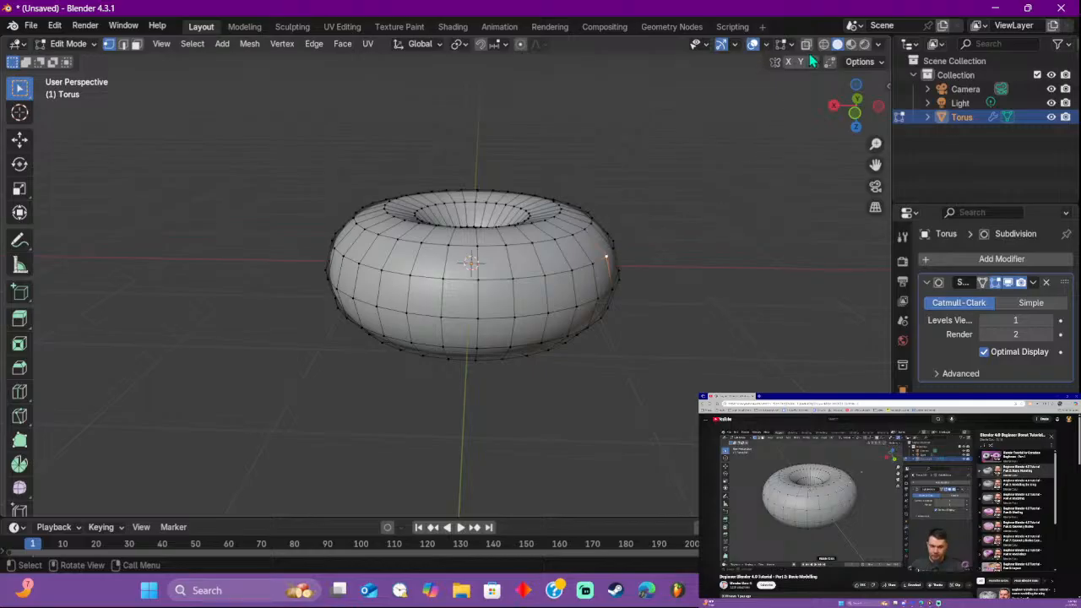
key(space)
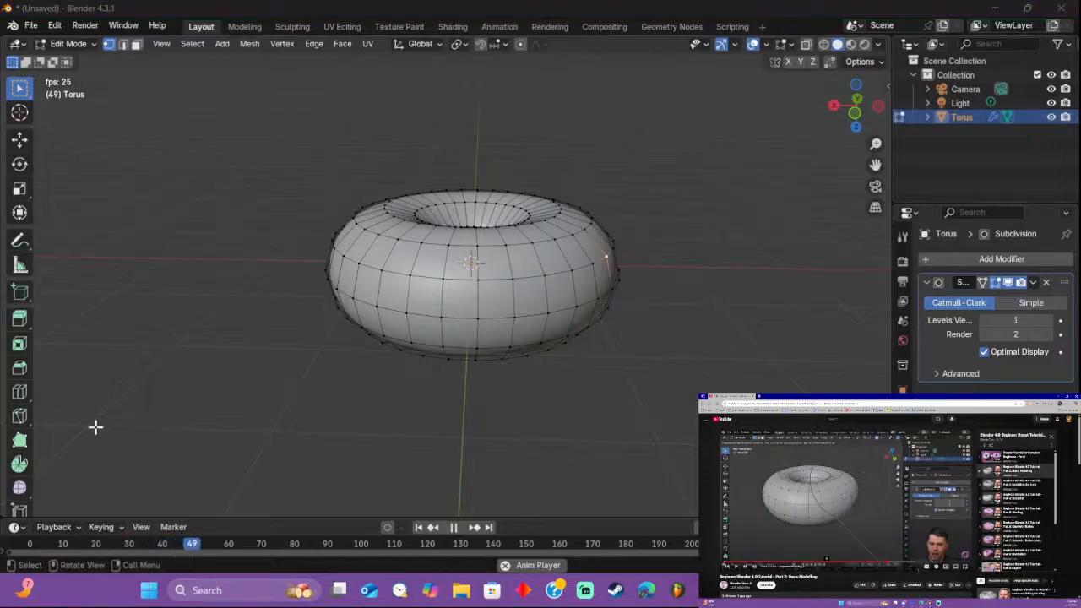
key(space)
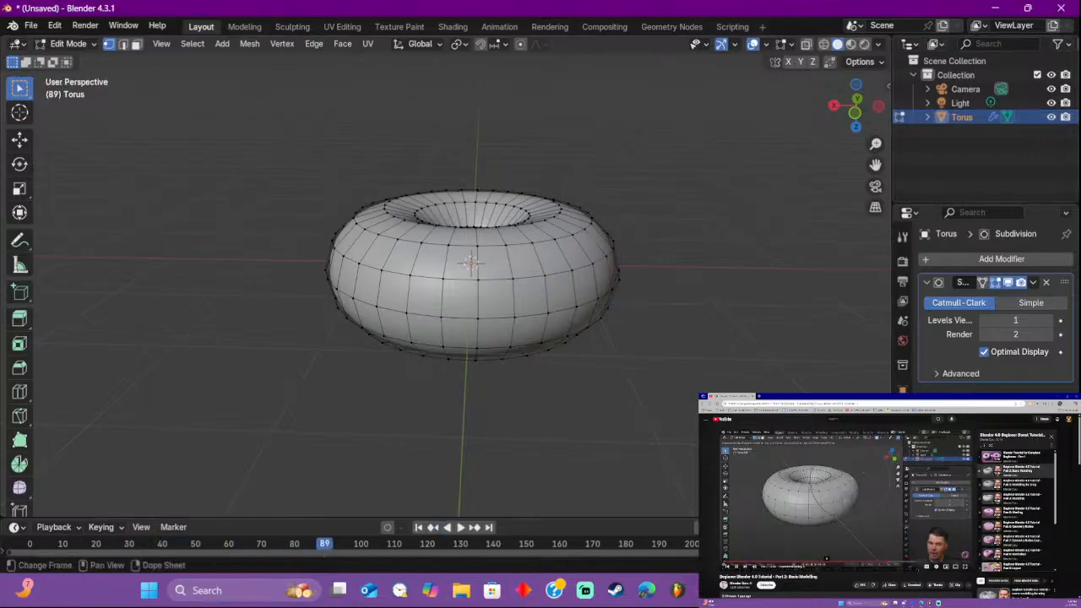
drag(343, 543, 30, 544)
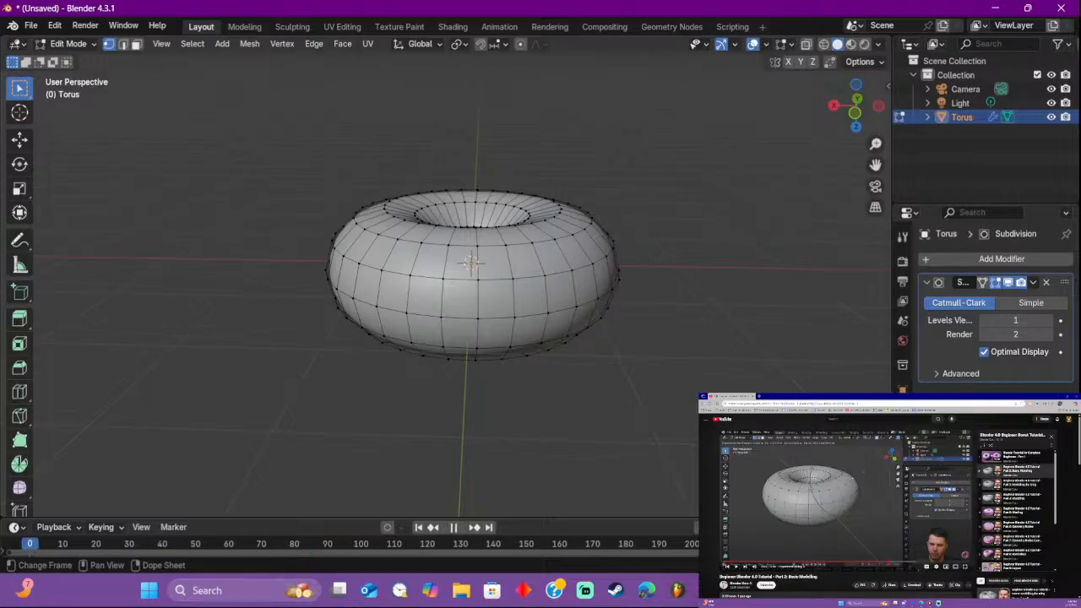
Step: Look through the viewport shading, overlay and gizmo options, and enable proportional editing
click(877, 44)
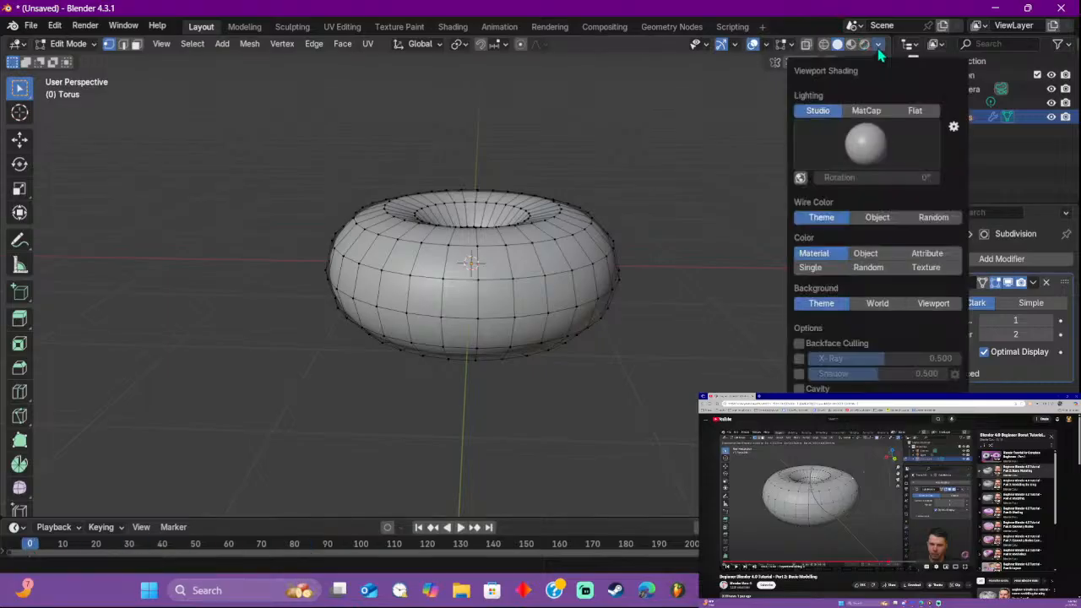
click(877, 46)
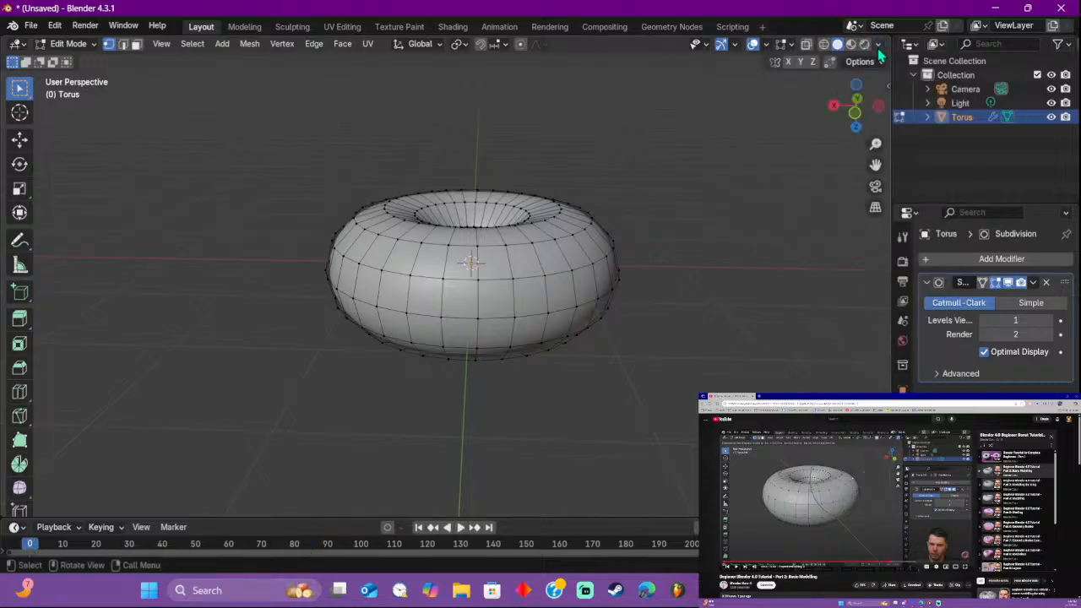
click(791, 46)
click(766, 44)
click(735, 44)
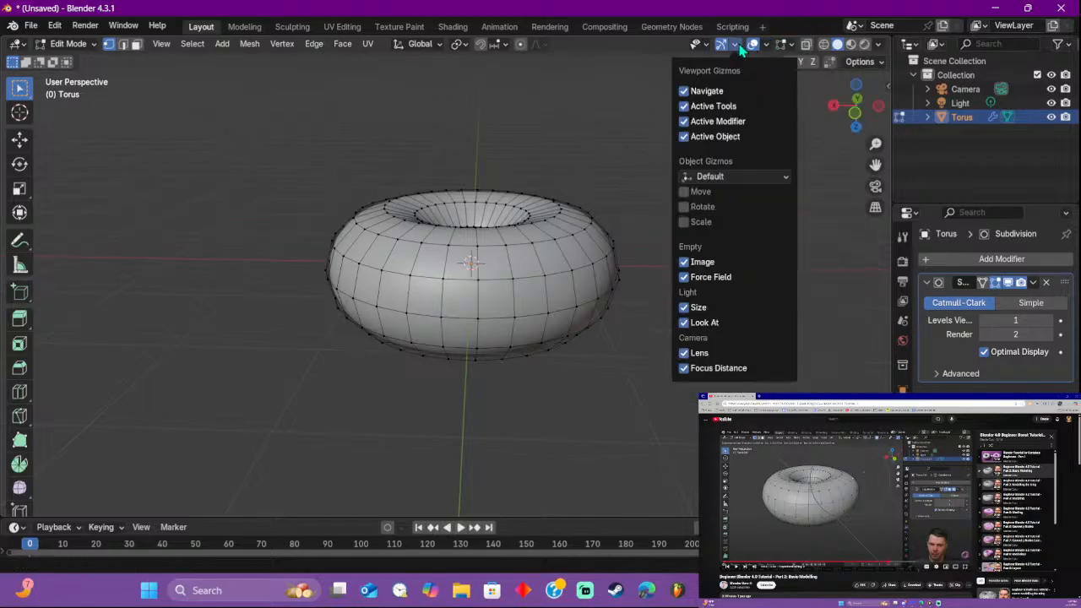
click(520, 44)
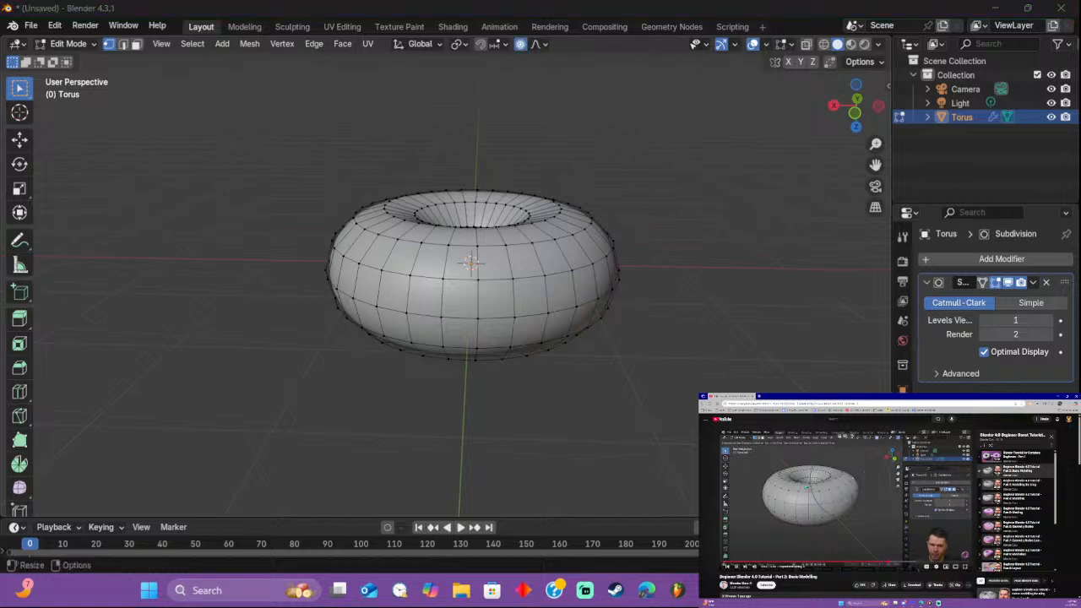
Step: Select a vertex on the torus's outer side, try moving it about 0.13 m with a 1 m smooth falloff, and undo the move
click(607, 256)
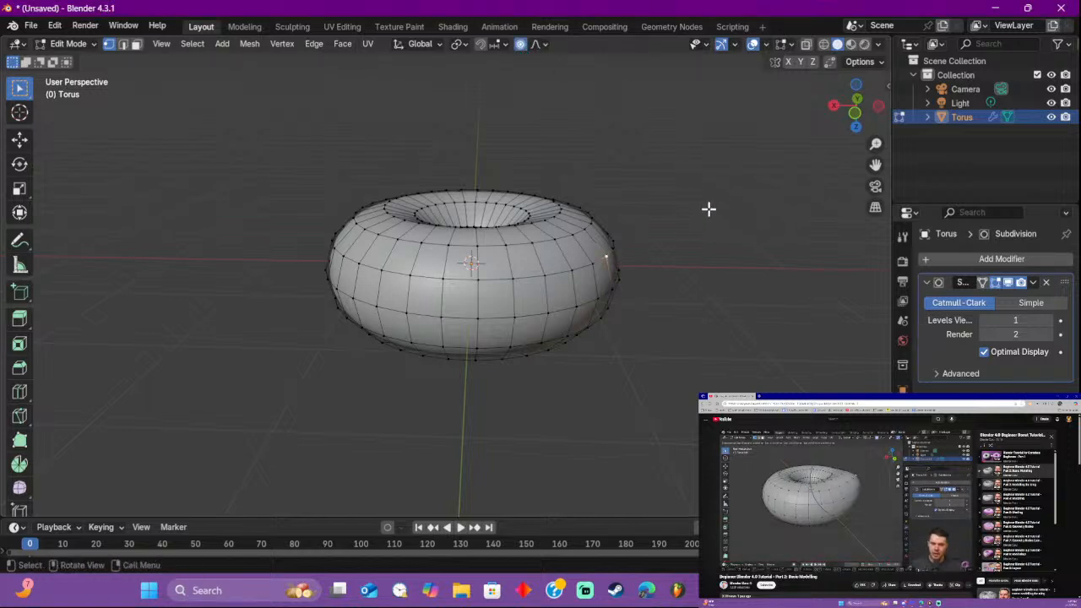
middle_drag(709, 209, 680, 254)
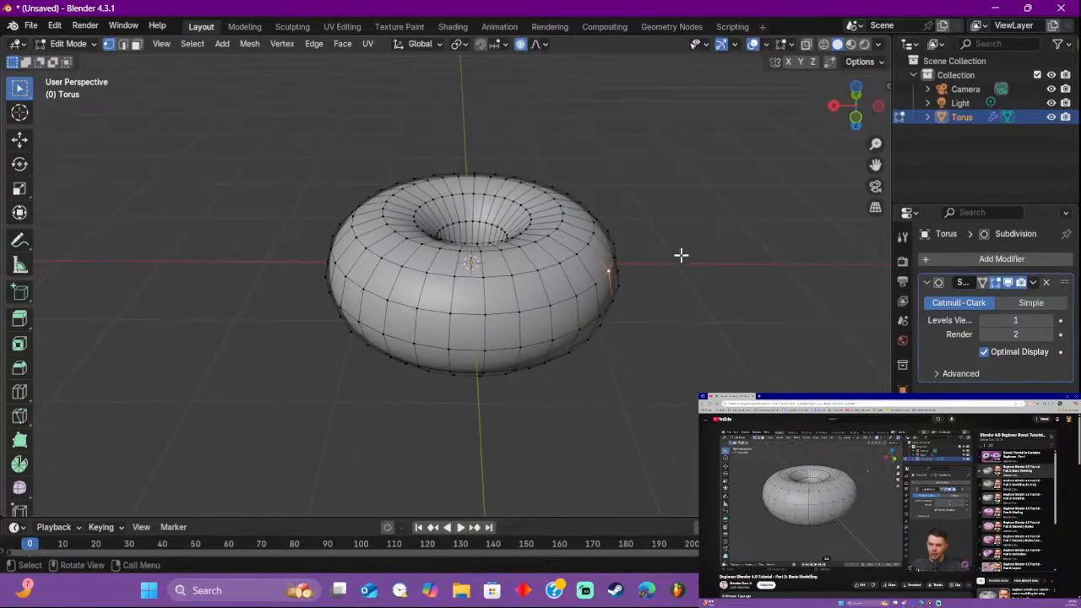
key(g)
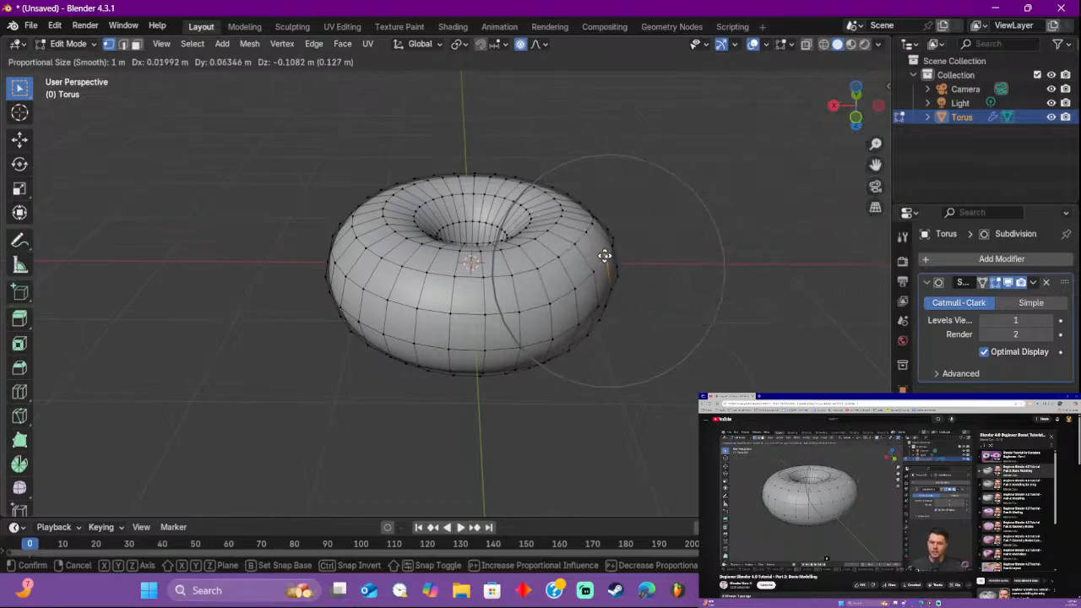
click(605, 255)
key(ctrl+z)
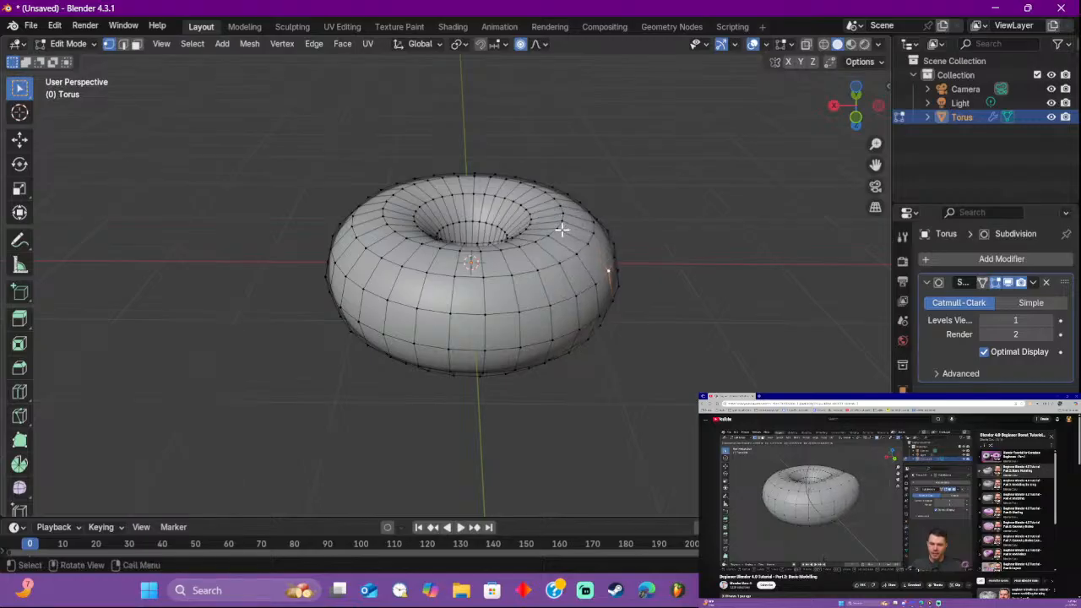
Step: Try moving the selected vertex about 14.8 m with a proportional size of about 10.8 m, undo it, and reframe the torus
key(g)
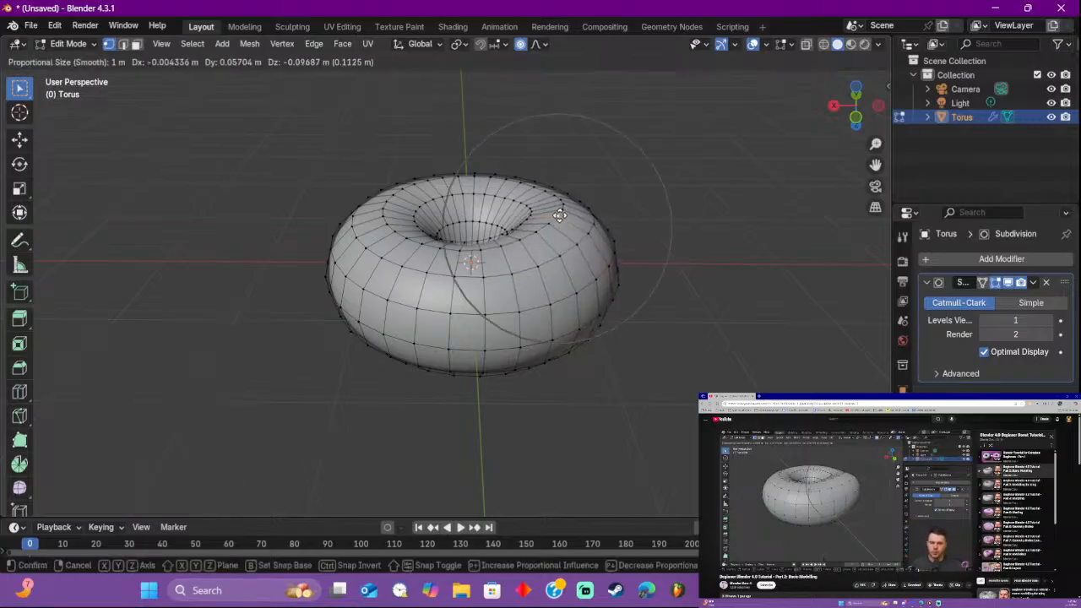
key(g)
key(g)
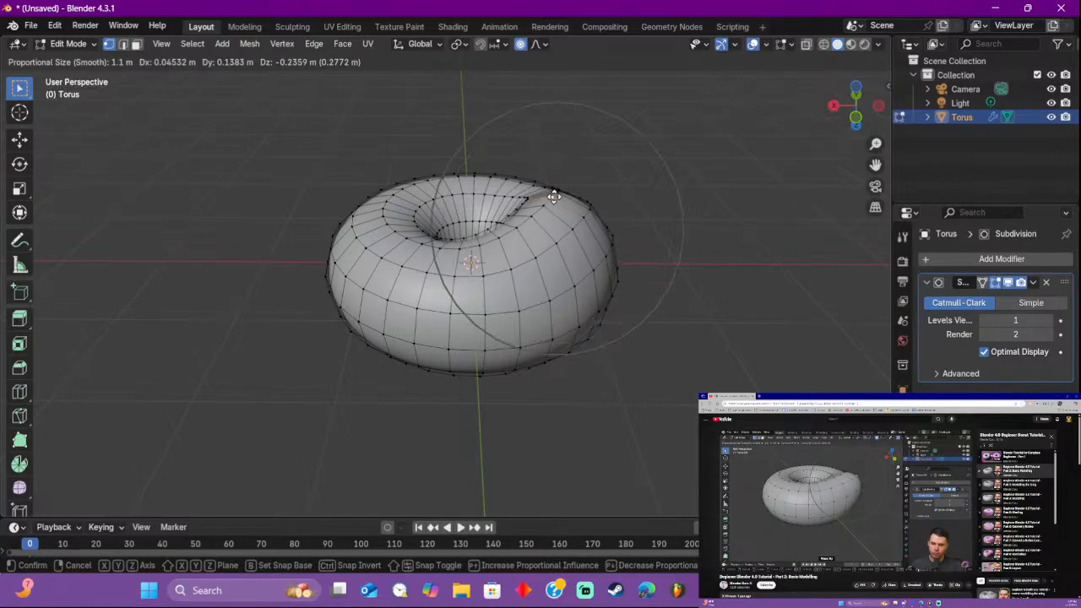
scroll(553, 197, down, 7)
scroll(553, 196, down, 18)
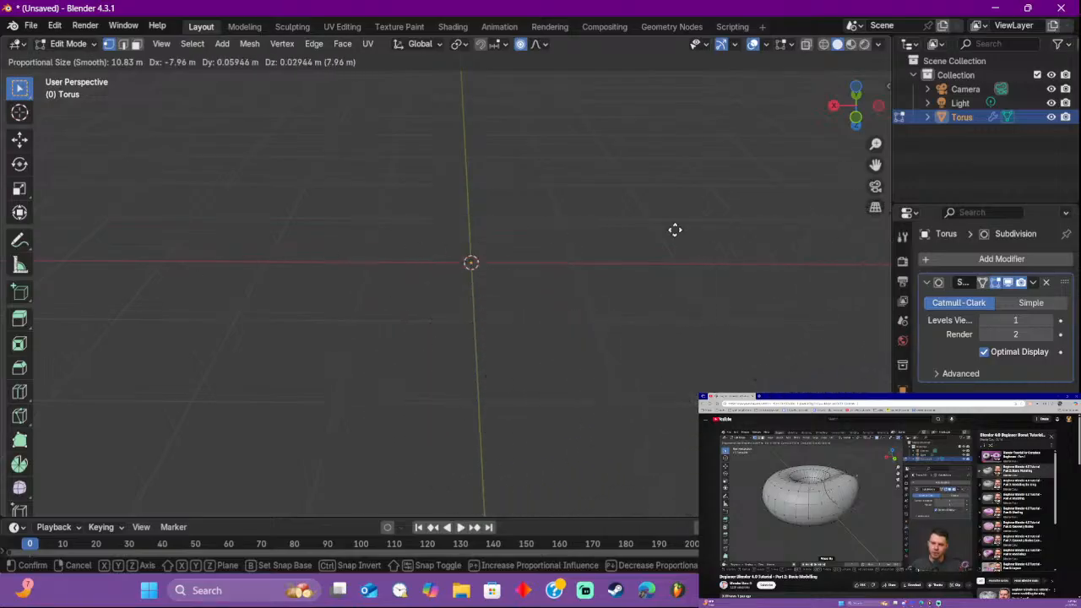
click(487, 211)
scroll(539, 203, down, 3)
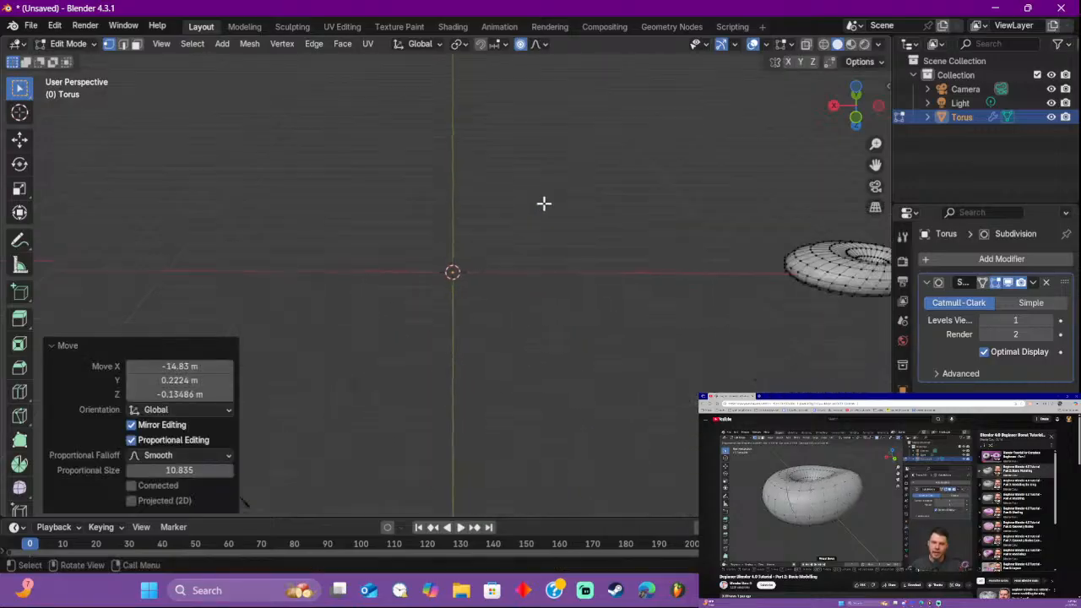
scroll(541, 203, up, 2)
scroll(543, 204, down, 1)
key(ctrl+z)
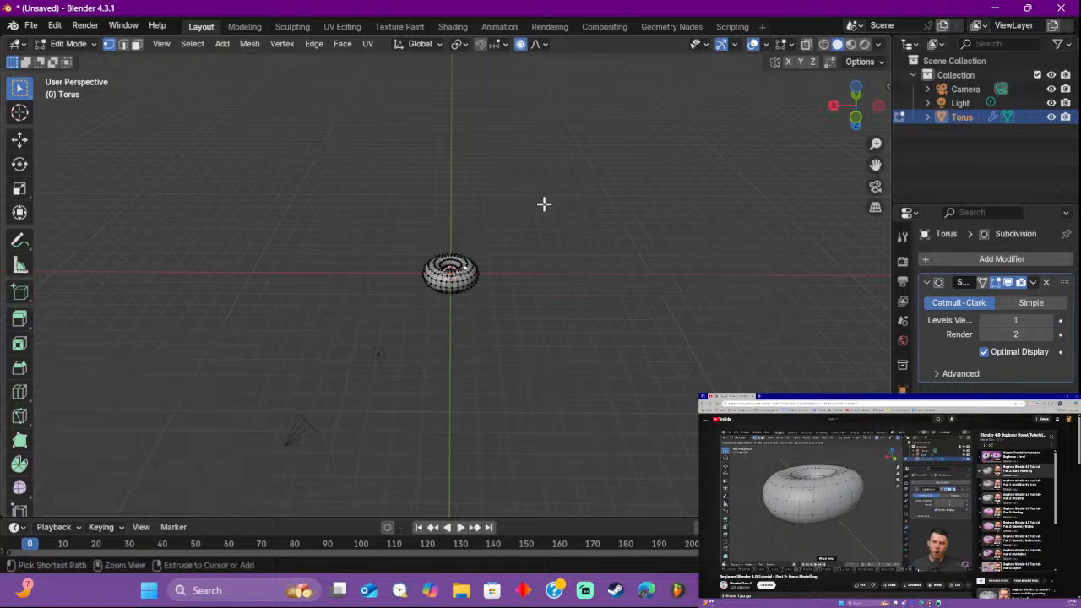
key(KP_Decimal)
Step: Try different proportional sizes on the vertex, and move it up about 0.24 m with a 1.1 m smooth falloff
key(g)
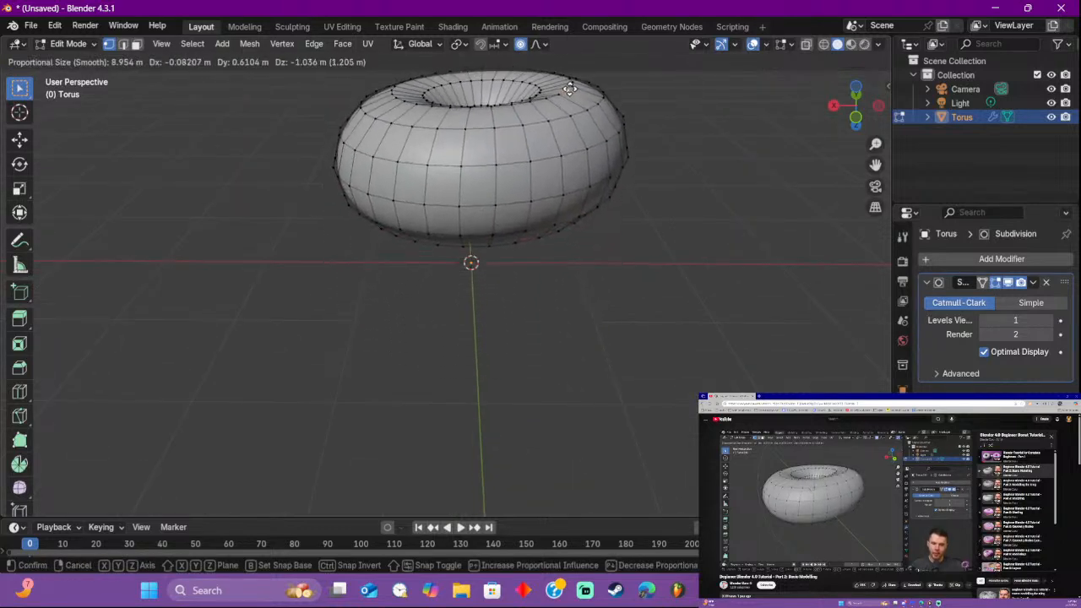
scroll(569, 90, up, 12)
scroll(569, 93, up, 18)
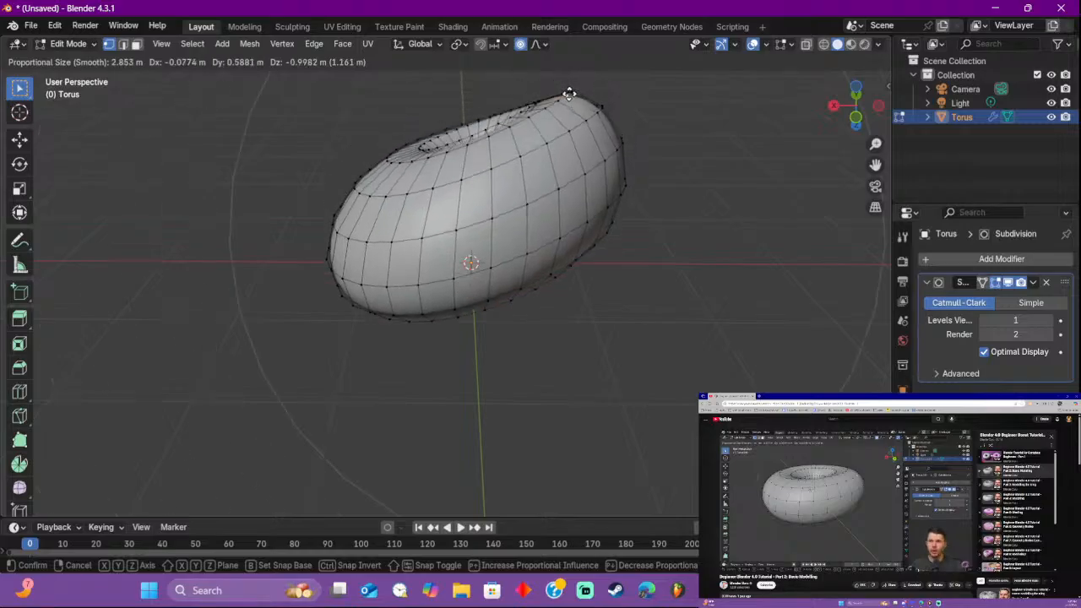
scroll(570, 103, up, 20)
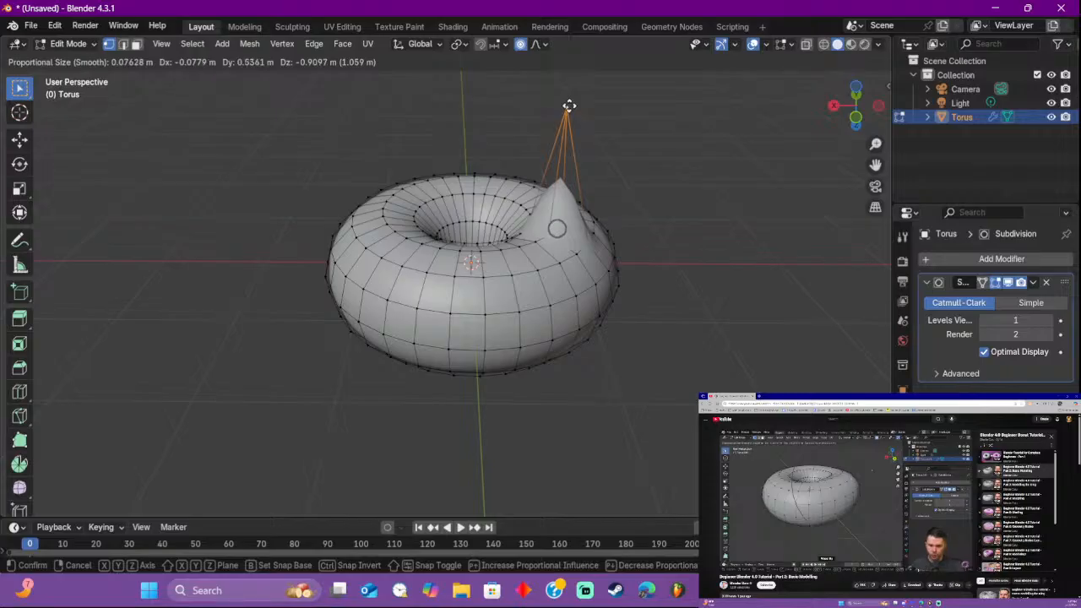
scroll(570, 106, down, 10)
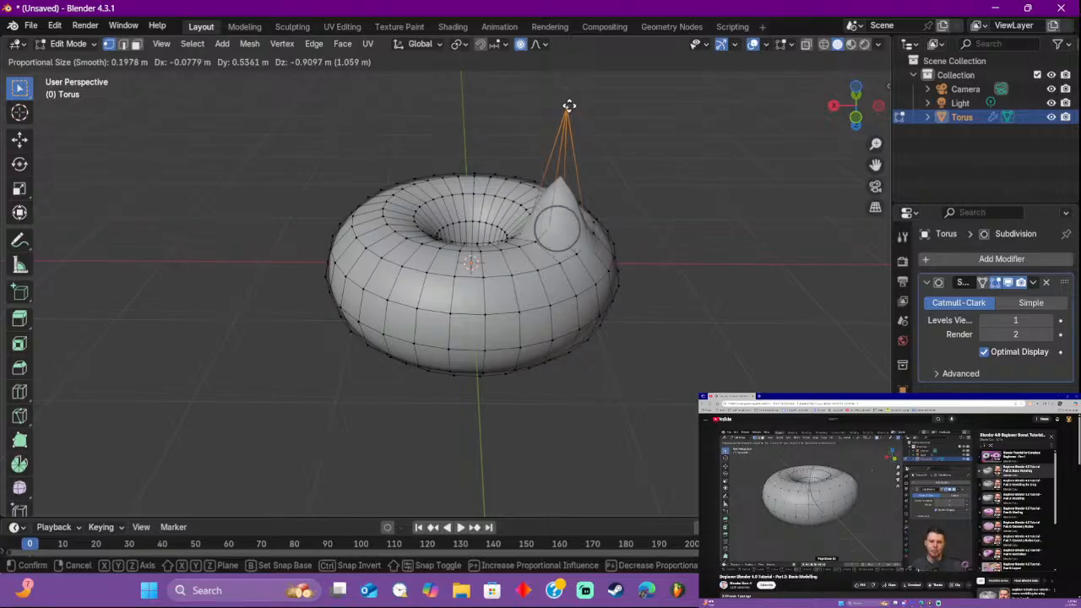
scroll(569, 105, down, 2)
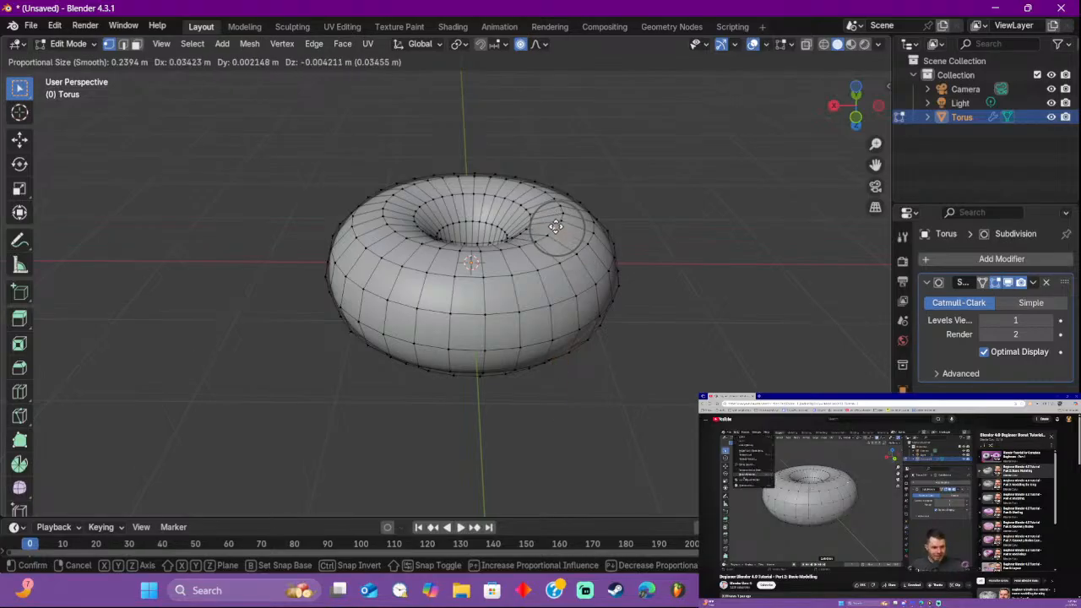
scroll(556, 227, down, 5)
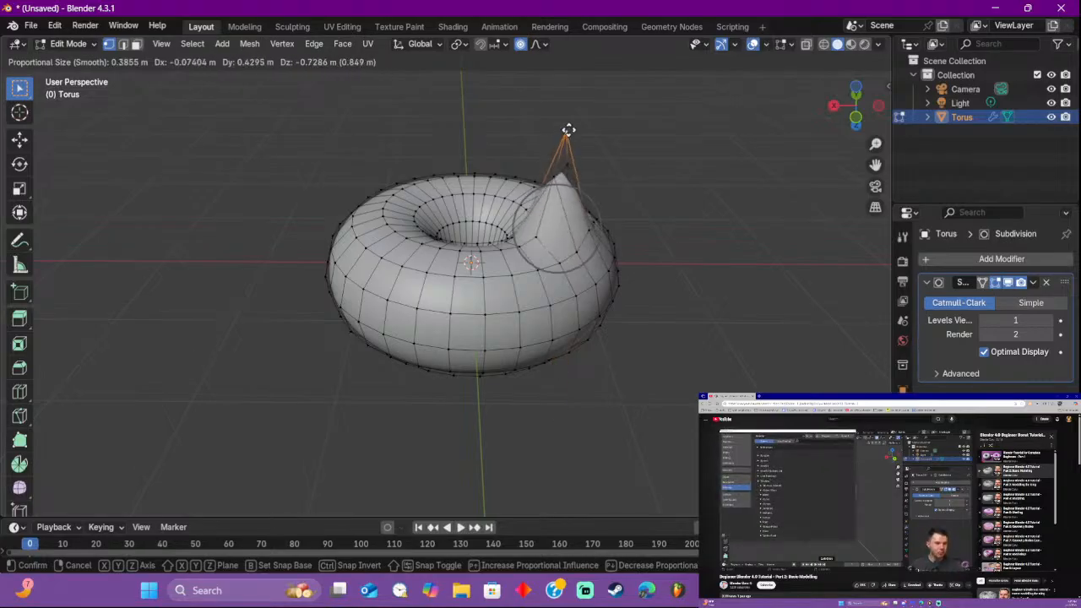
scroll(568, 130, down, 12)
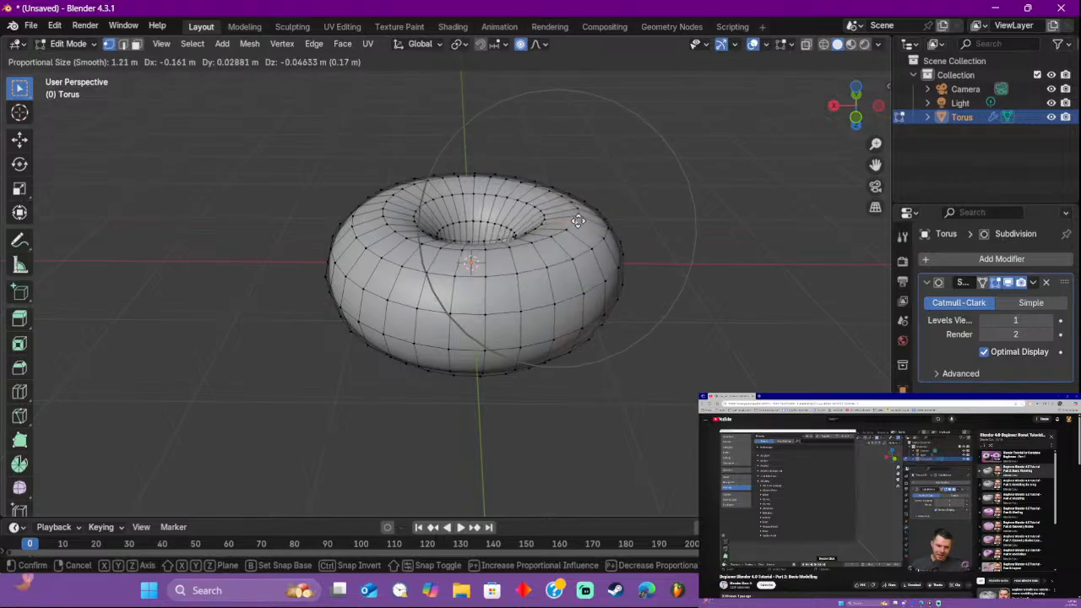
scroll(558, 211, up, 1)
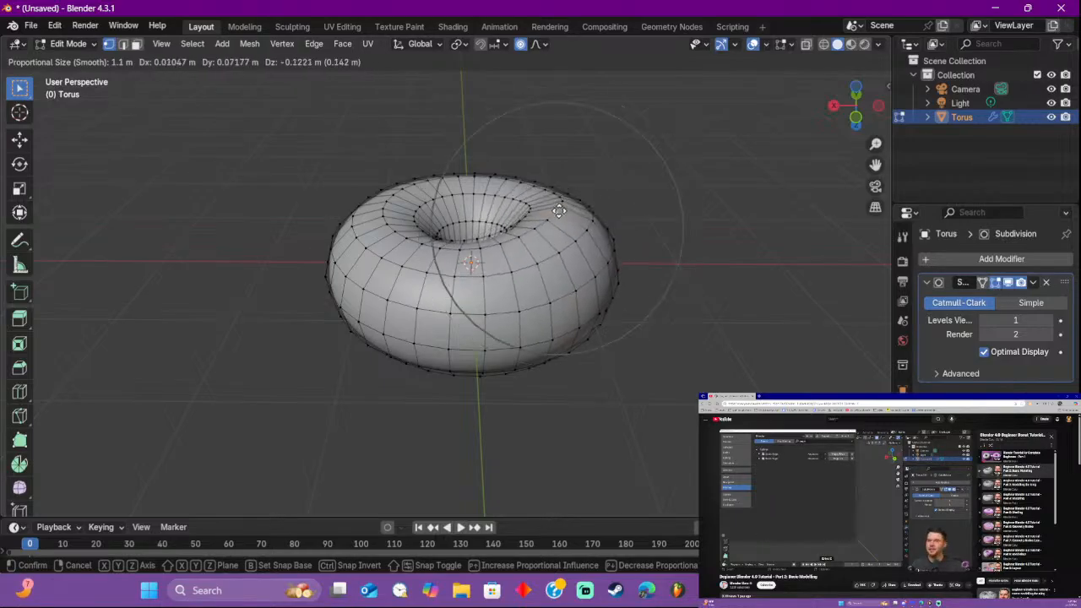
click(566, 195)
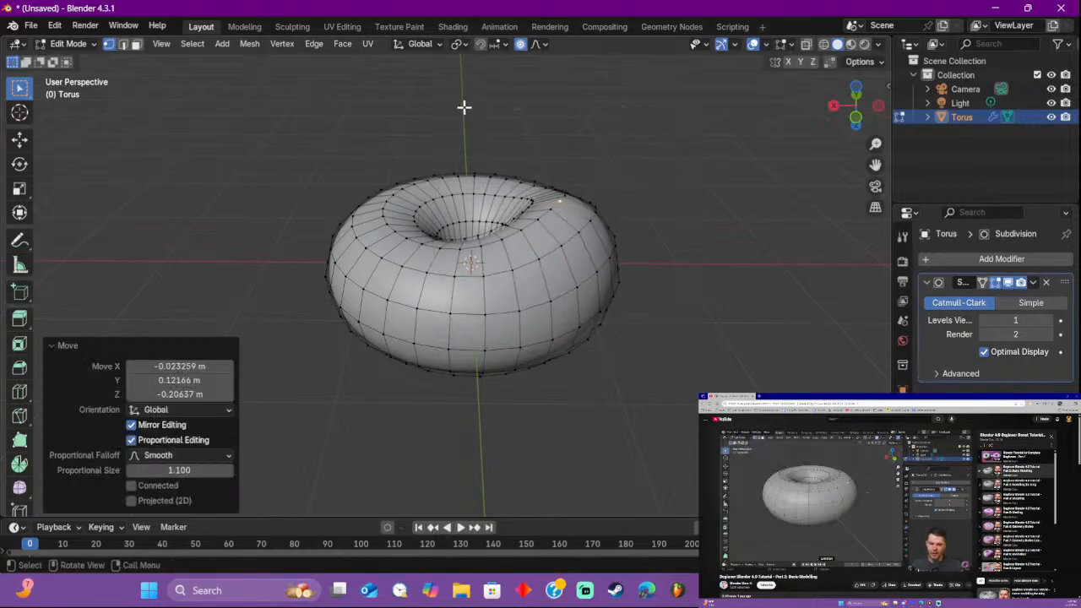
Step: Inspect the deformed torus in Object Mode from other sides, return to Edit Mode, and undo the deformation
key(Tab)
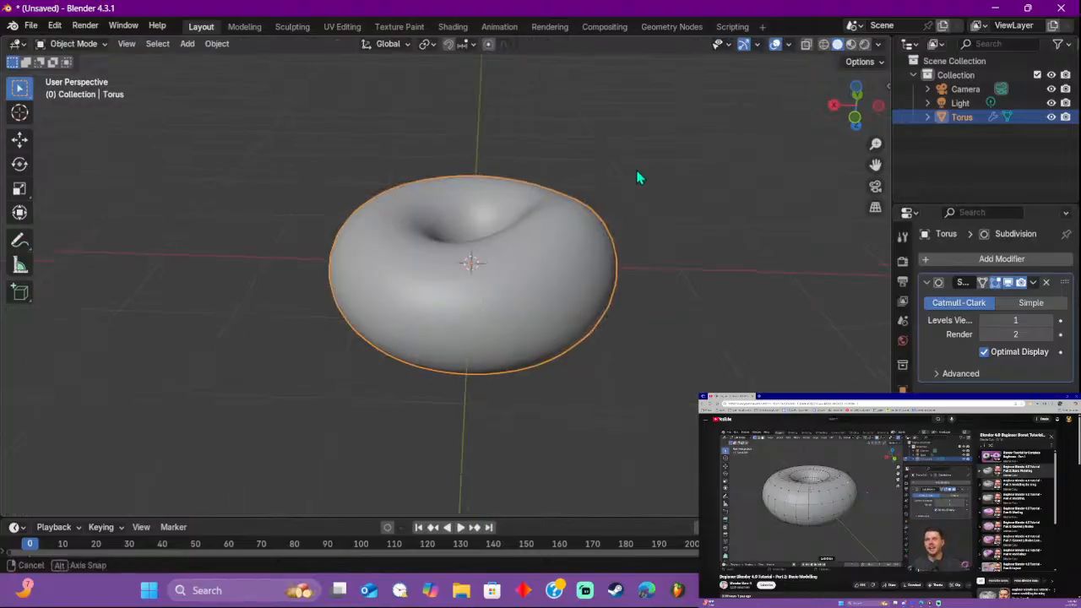
middle_drag(639, 174, 66, 177)
middle_drag(155, 193, 376, 139)
key(Tab)
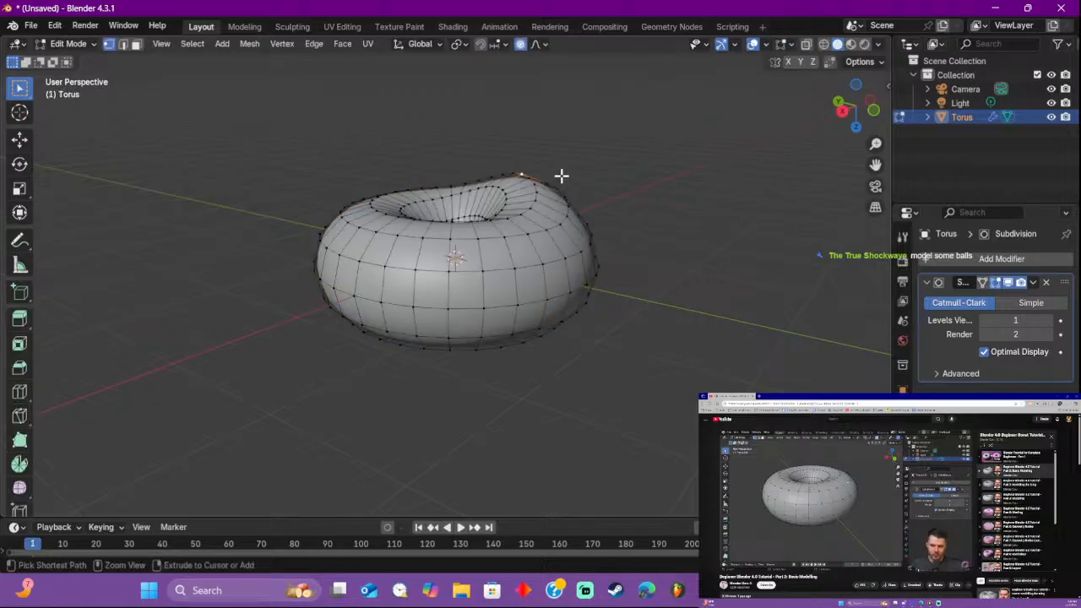
middle_drag(606, 150, 593, 176)
mouse_move(596, 182)
middle_down()
mouse_move(589, 143)
mouse_move(587, 191)
middle_up()
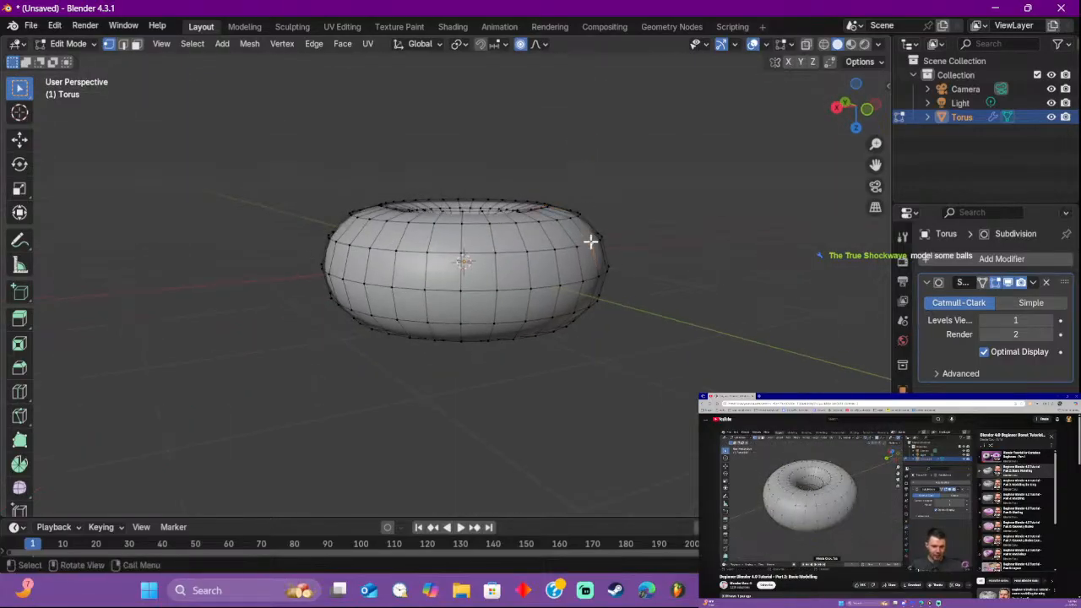
Step: Try moving two vertices on the torus's outer side with a 1.21 m smooth falloff, and undo both moves
key(g)
scroll(613, 233, down, 4)
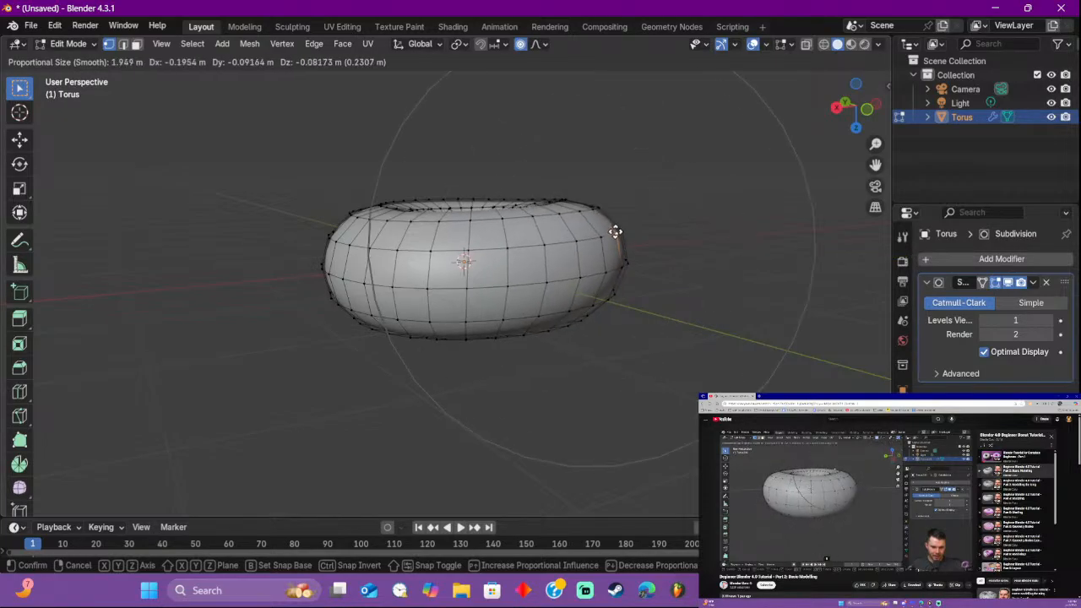
scroll(614, 230, up, 5)
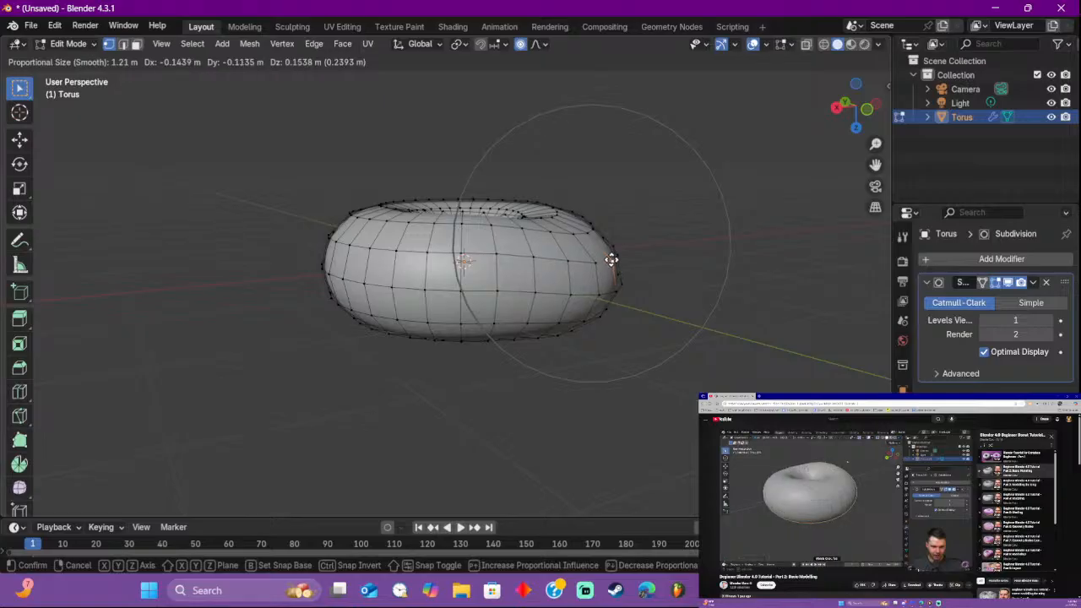
click(611, 260)
click(583, 228)
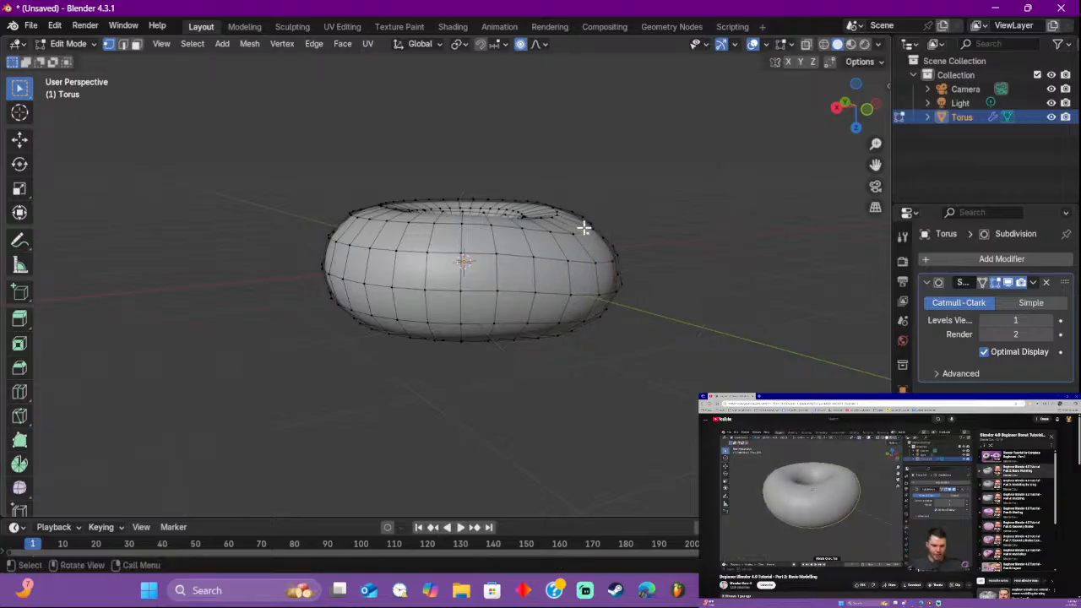
key(g)
click(599, 229)
middle_drag(599, 229, 702, 217)
key(ctrl+z)
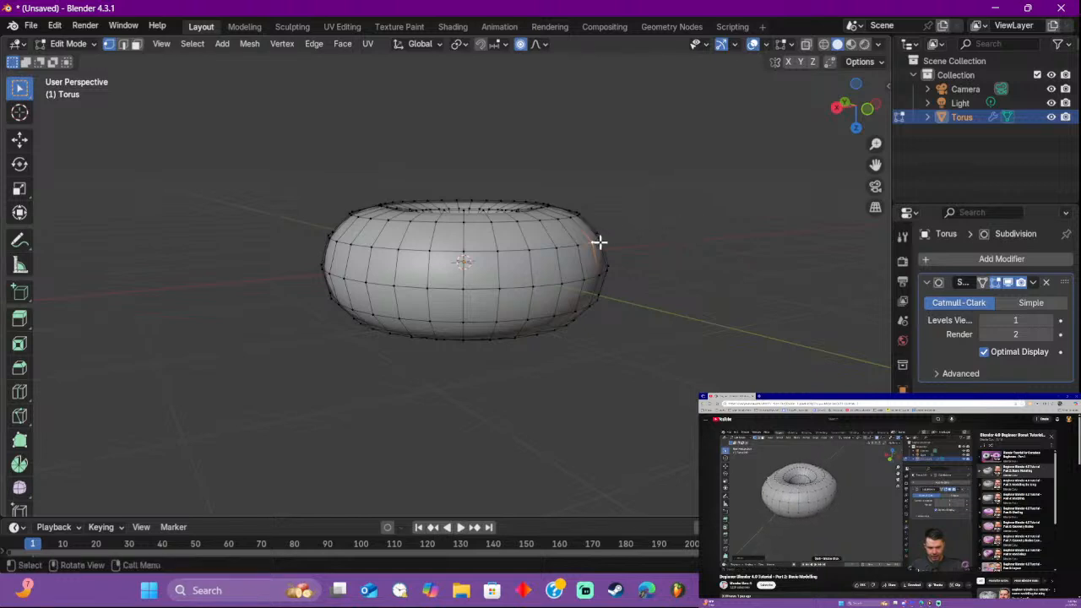
Step: Move a vertex near the torus's upper edge about 0.12 m with a 1.21 m smooth falloff, and cancel a trial move at the front
key(g)
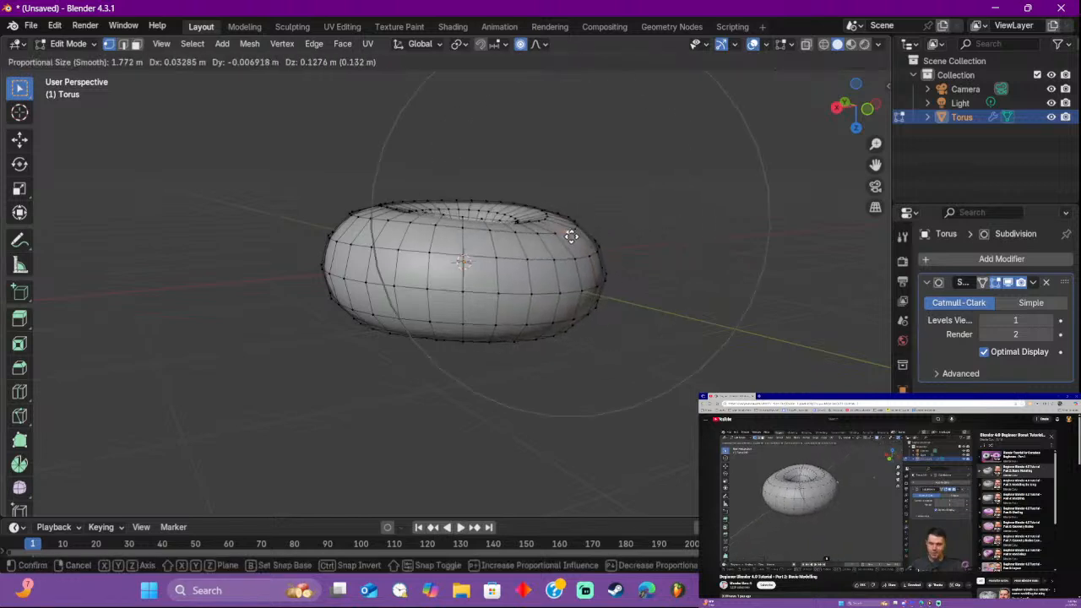
click(571, 236)
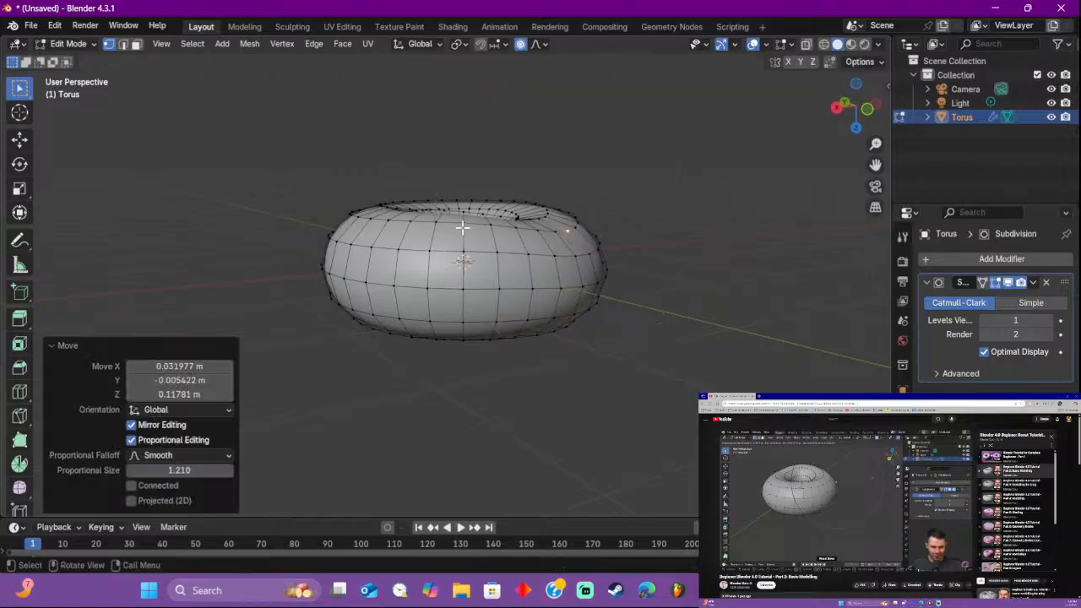
key(g)
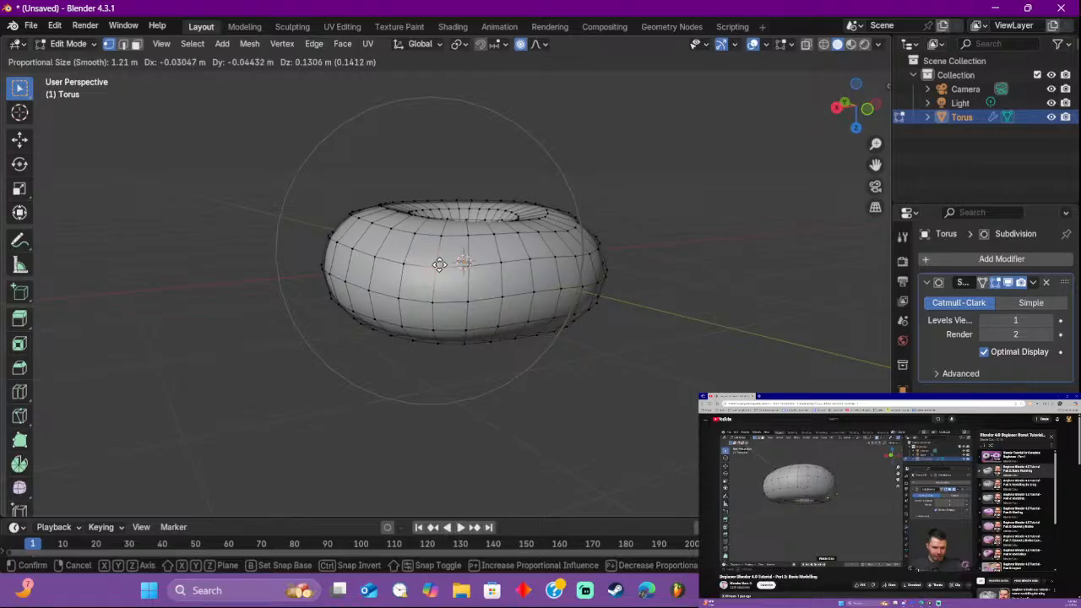
right_click(439, 265)
Step: Deform the torus further by moving an outer-side vertex and an upper-rim vertex with a 1.21 m smooth falloff
middle_drag(451, 258, 314, 241)
key(g)
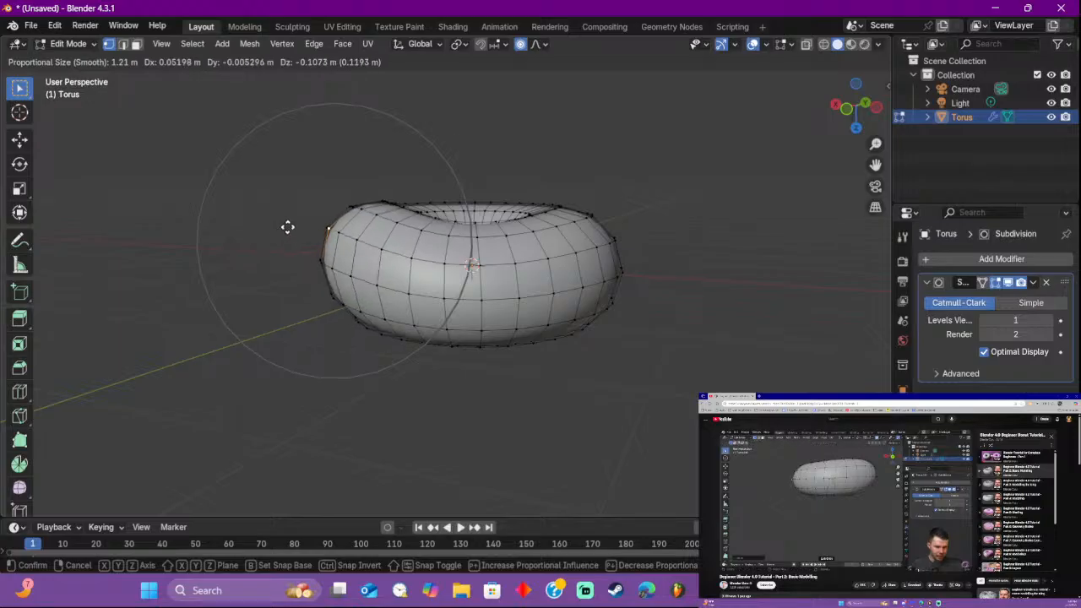
click(287, 226)
key(g)
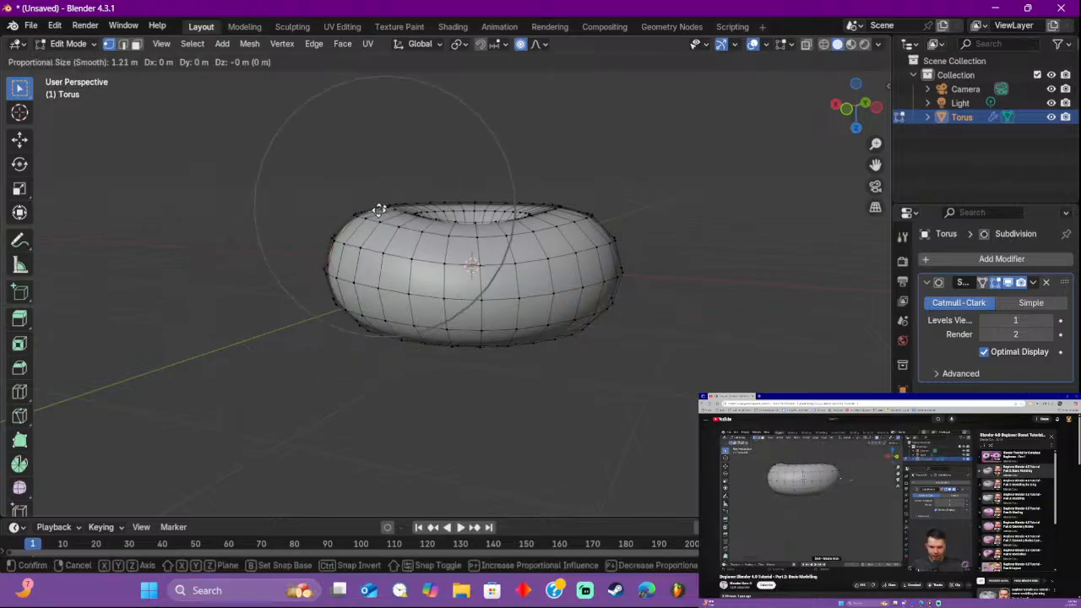
click(380, 193)
Step: Move a vertex on the upper inner slope beside the hole about 0.1 m with a proportional size of 0.751 m
middle_drag(480, 201, 442, 245)
click(496, 234)
key(g)
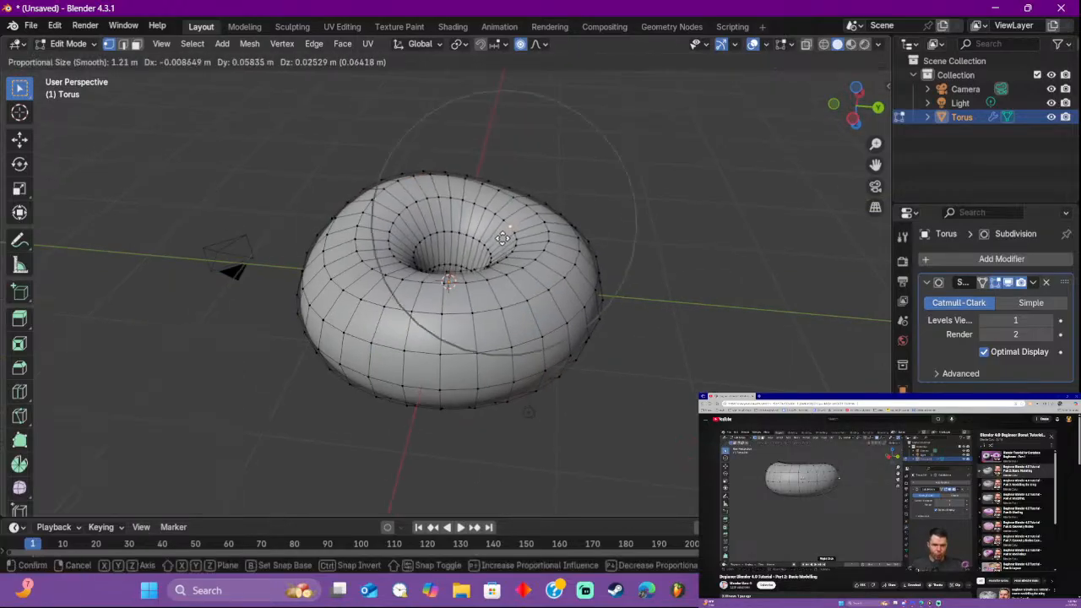
scroll(507, 260, up, 2)
scroll(505, 256, up, 3)
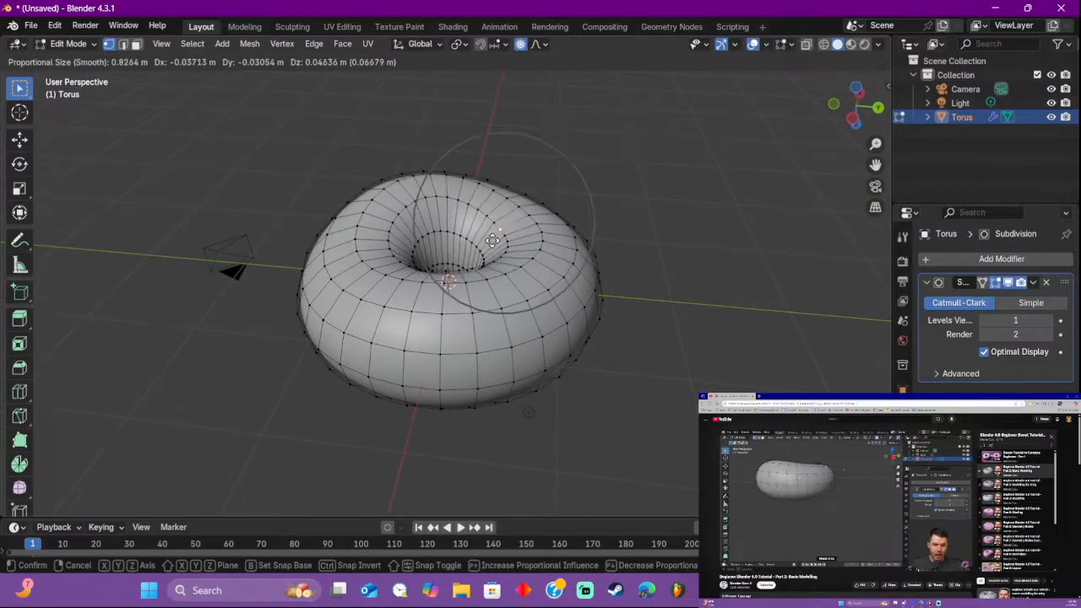
click(497, 246)
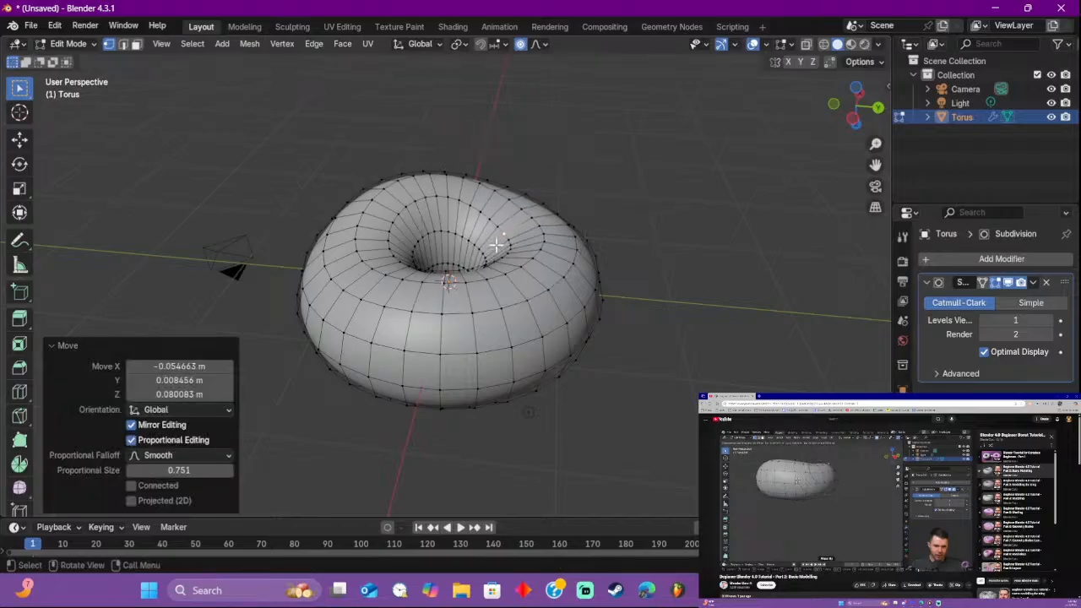
Step: From above, move a vertex on the edge of the torus's hole about 0.09 m with a 1 m smooth falloff
middle_drag(496, 246, 613, 324)
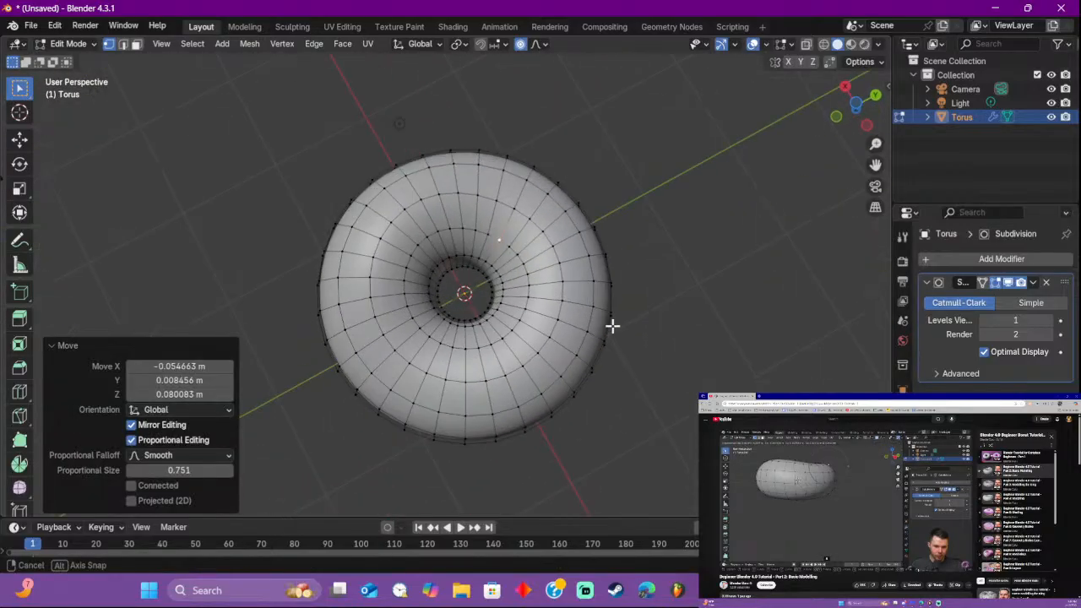
click(494, 302)
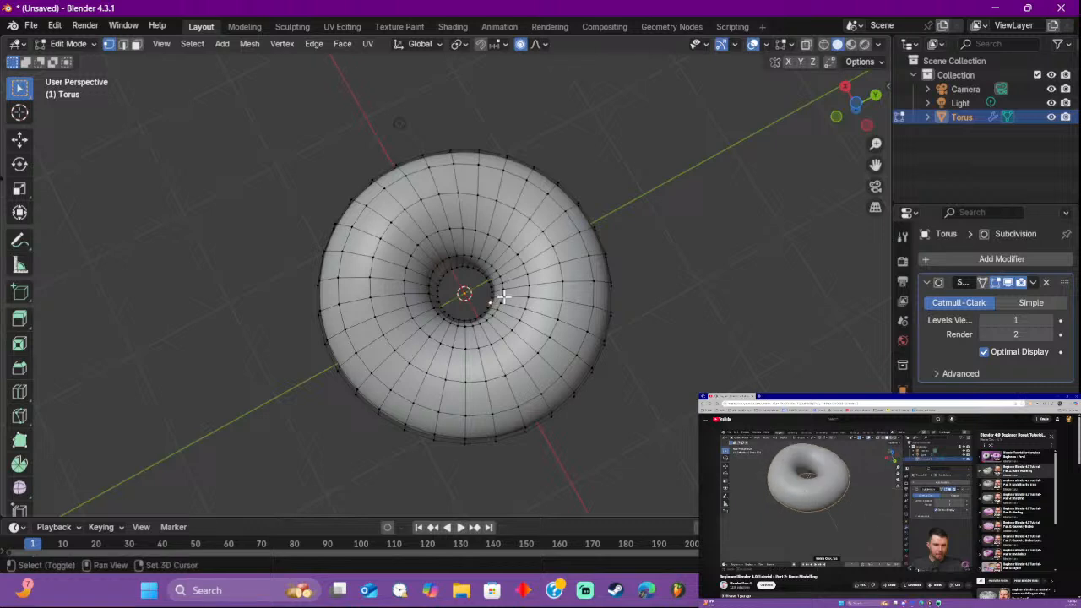
key(g)
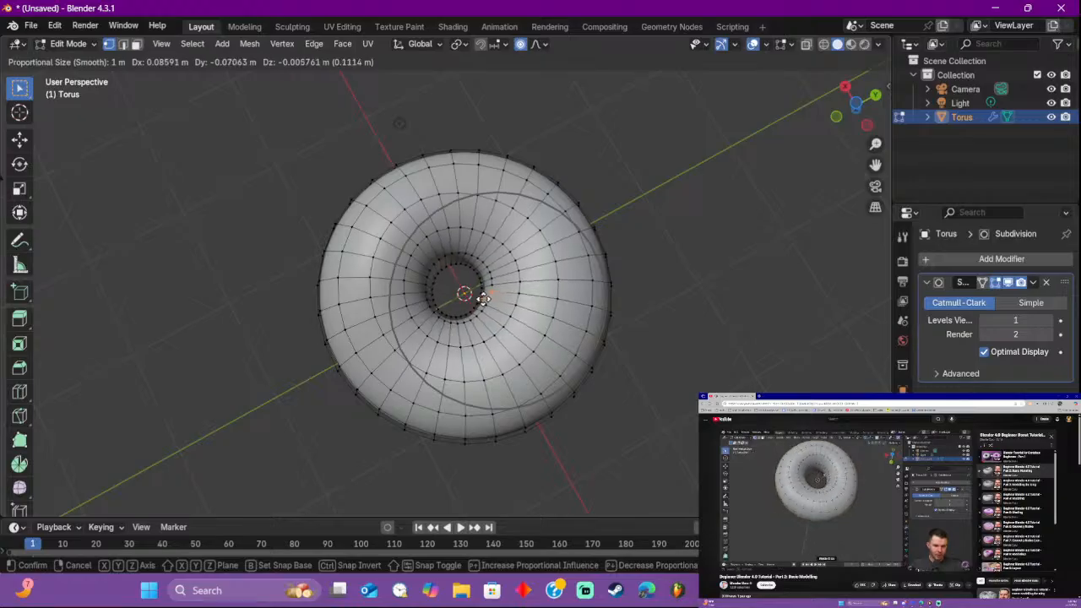
click(488, 296)
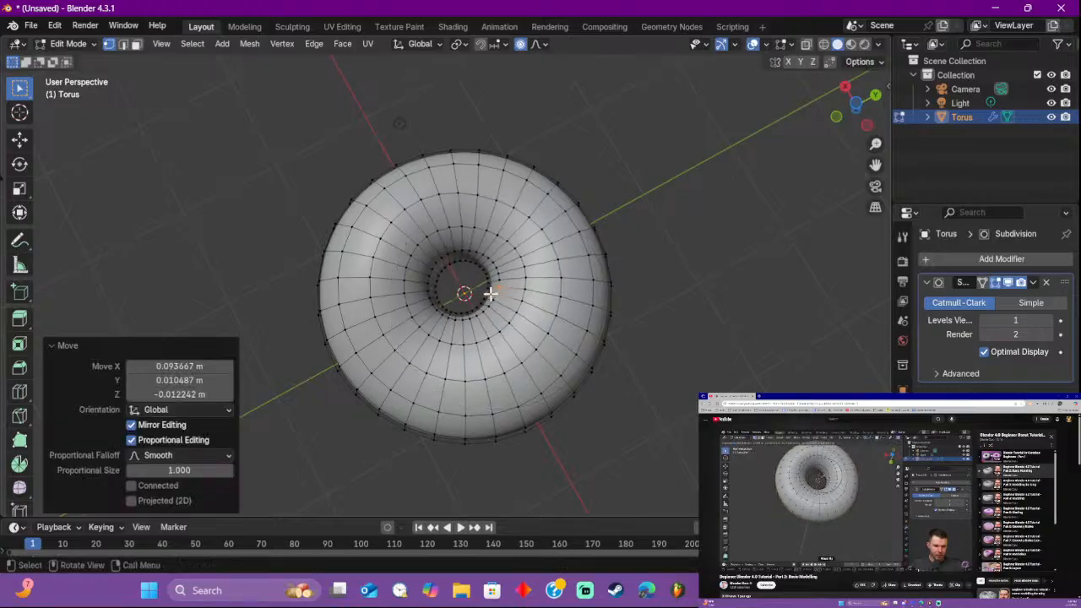
Step: Nudge a vertex on the torus's outer edge inward with a 1.1 m smooth proportional falloff
click(616, 284)
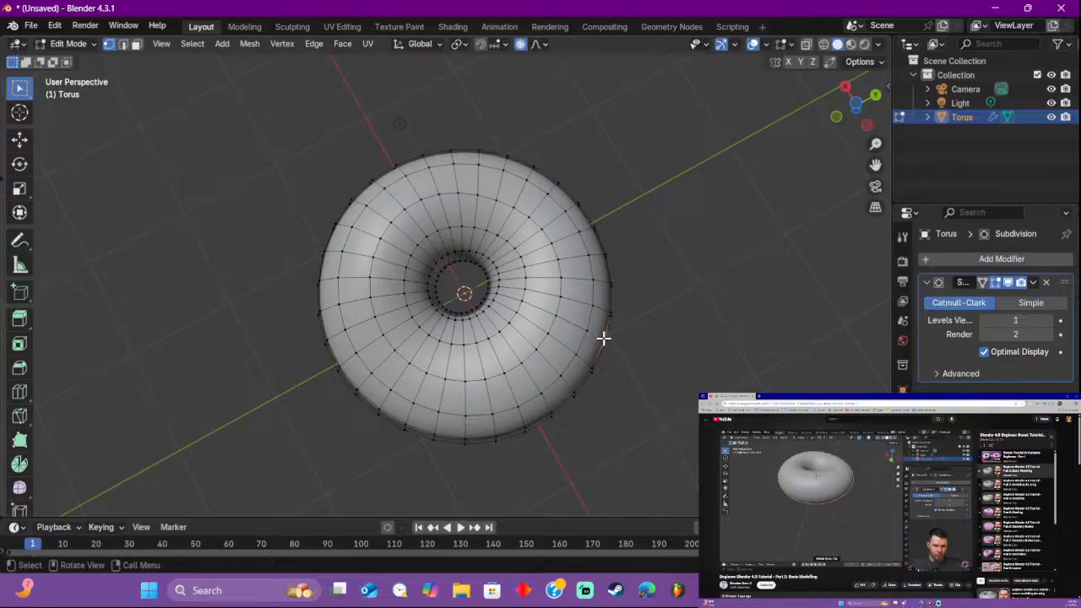
key(g)
scroll(618, 353, down, 1)
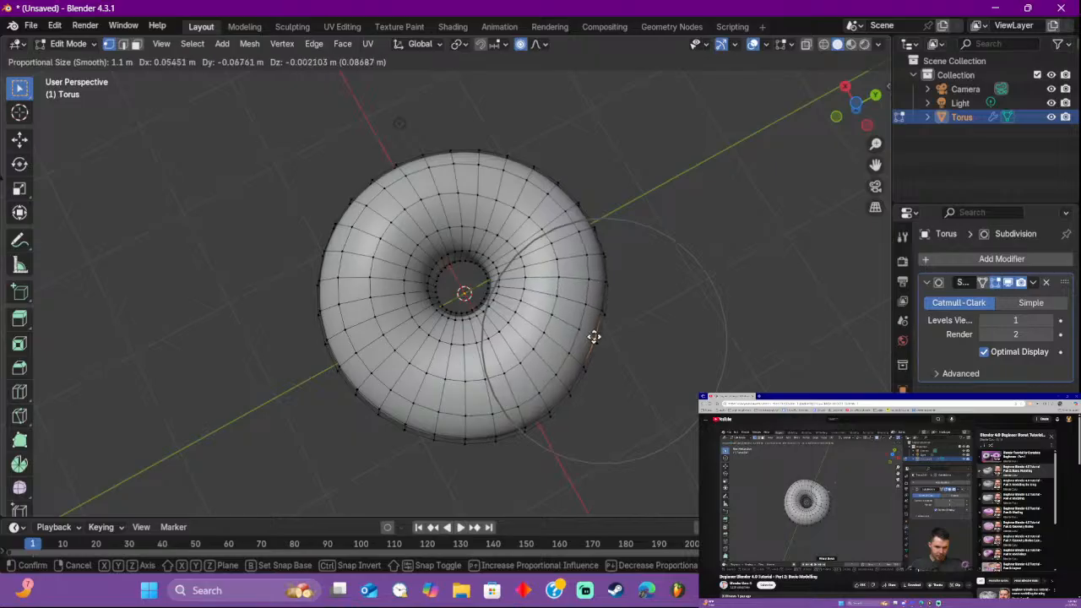
click(594, 337)
key(ctrl+z)
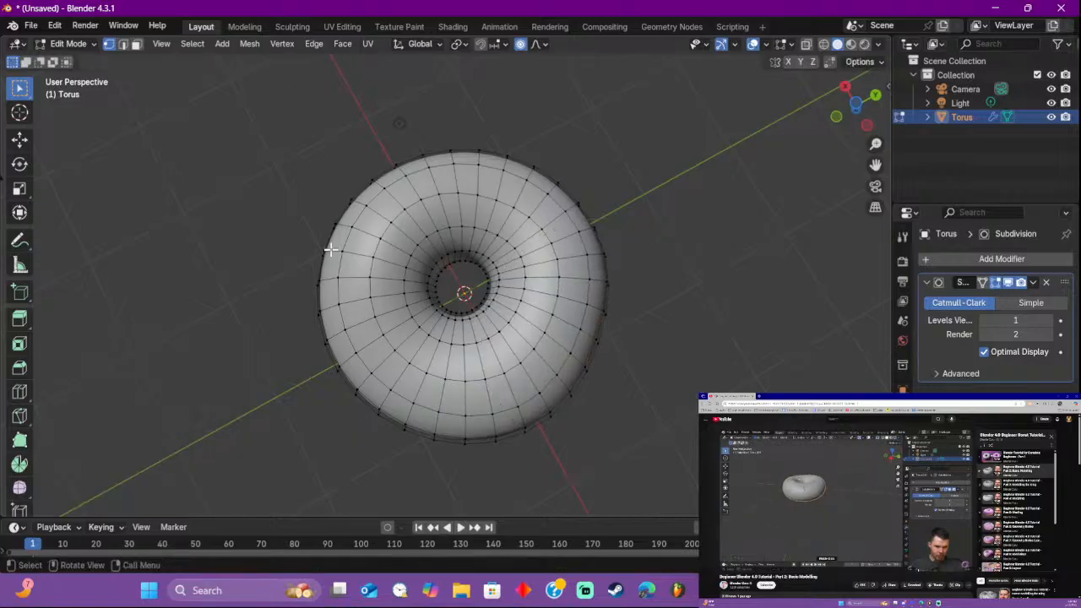
Step: Try to move a vertex on the opposite outer edge inward with a 1.1 m smooth falloff, and undo the move
key(g)
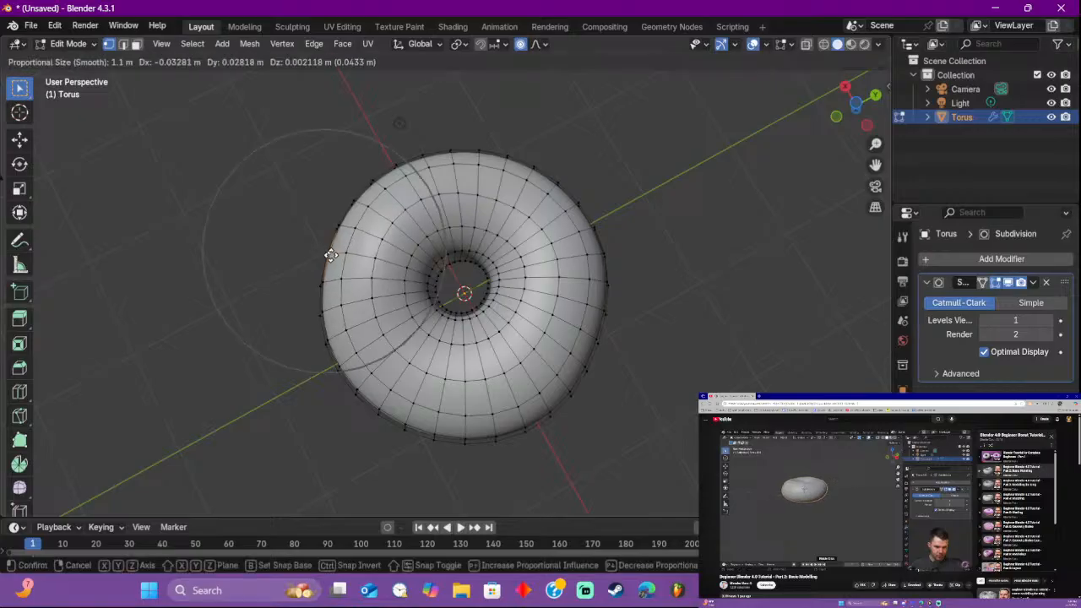
click(320, 259)
click(332, 260)
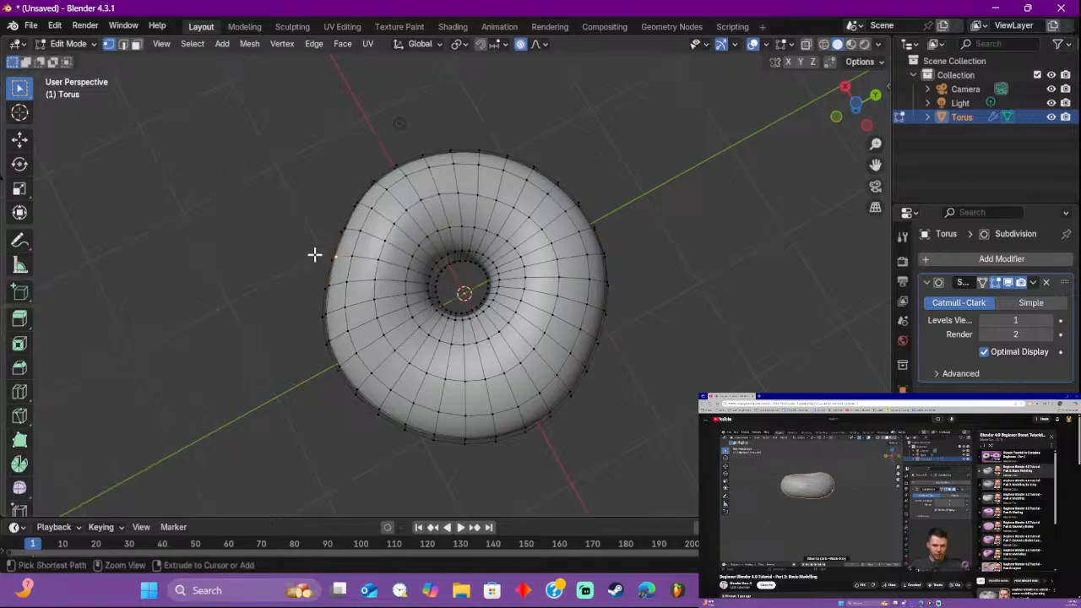
key(ctrl+z)
Step: Push a vertex on the torus's lower-left outer edge slightly inward with a 1.1 m smooth falloff, and deselect it
key(g)
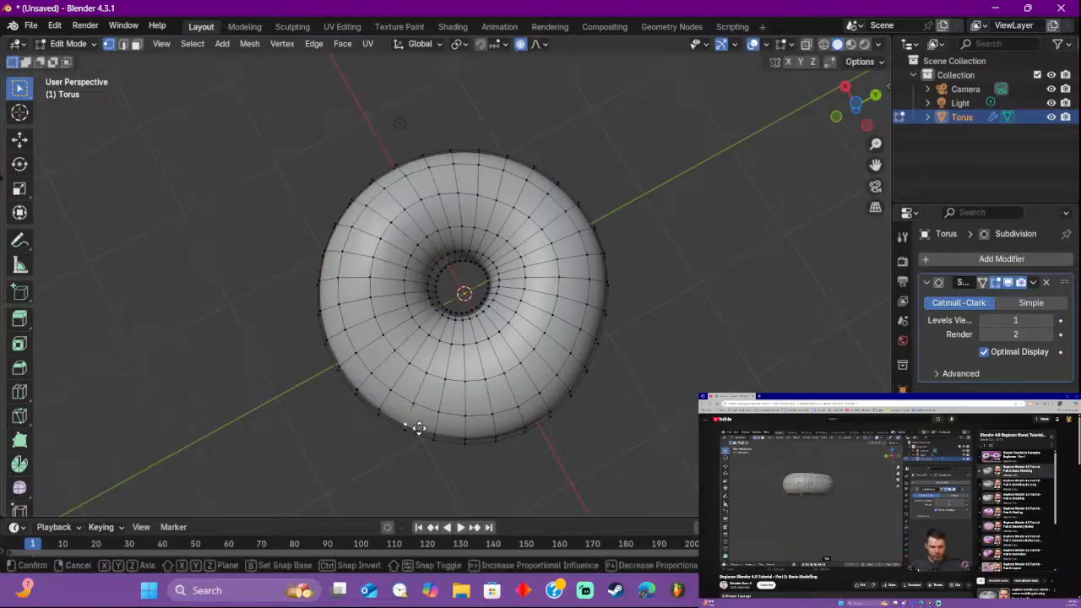
click(417, 416)
click(659, 334)
Step: Select the vertices across the flat face opposite the dented side and move them about 0.1 m inward with a 0.826 m smooth falloff
middle_drag(659, 334, 110, 171)
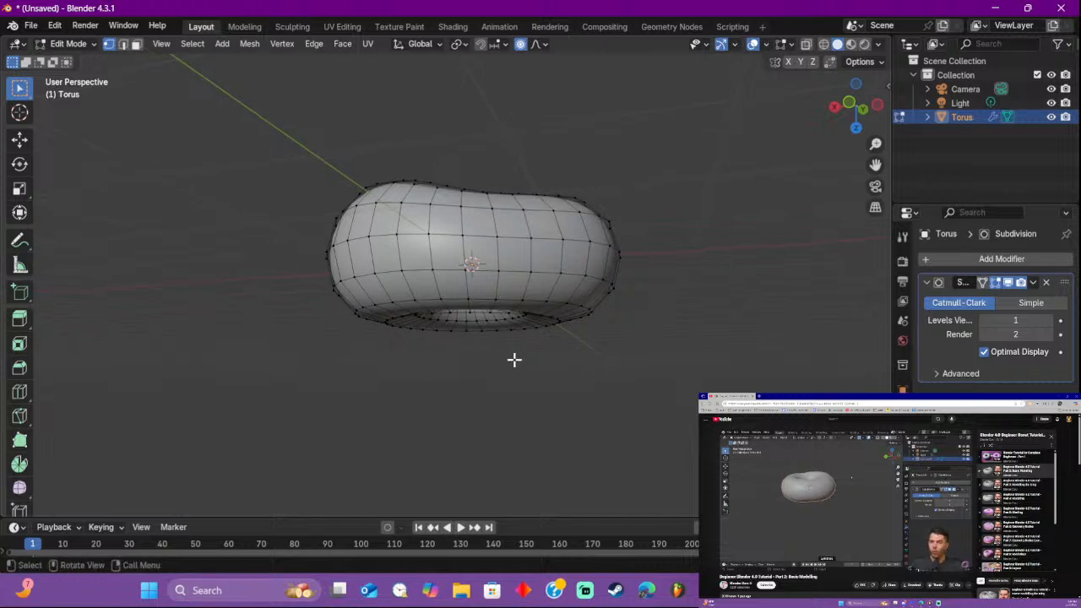
middle_drag(515, 360, 519, 369)
drag(352, 381, 614, 311)
mouse_move(568, 345)
middle_down()
mouse_move(566, 326)
mouse_move(564, 339)
middle_up()
drag(600, 367, 352, 309)
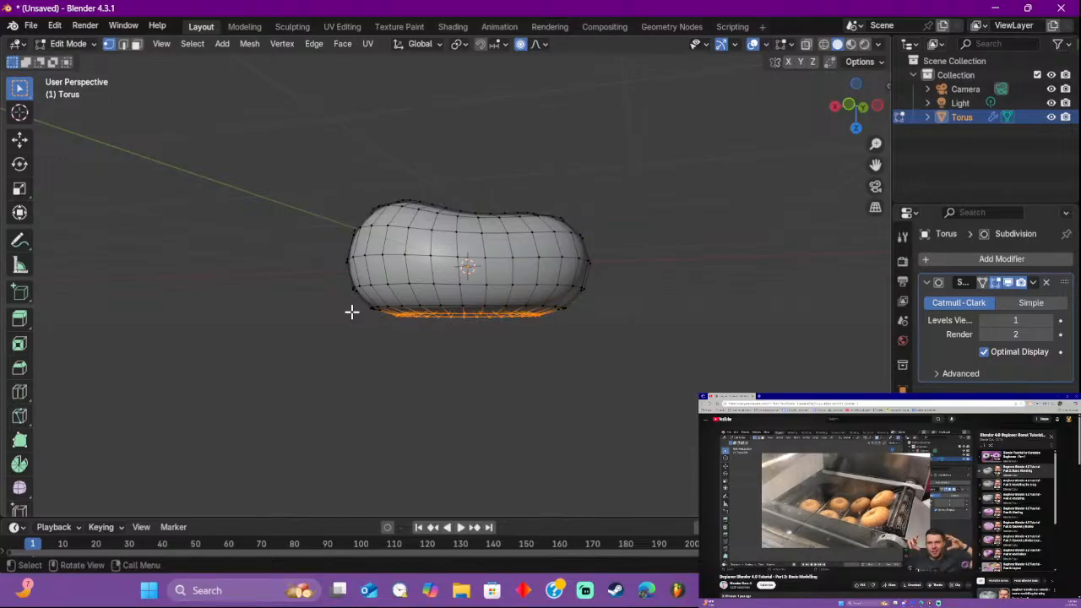
key(g)
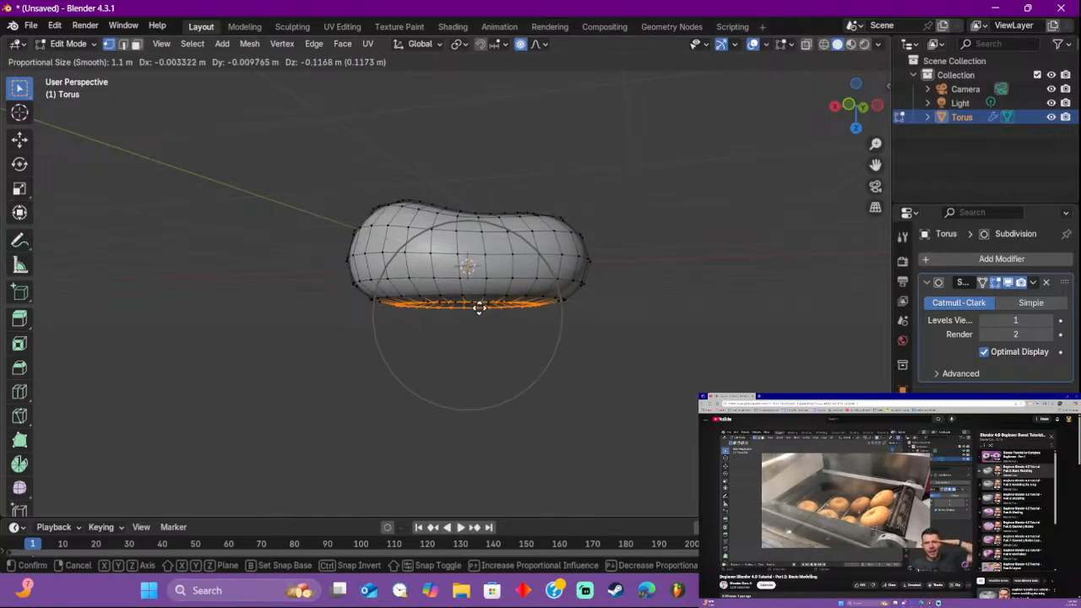
scroll(480, 310, up, 3)
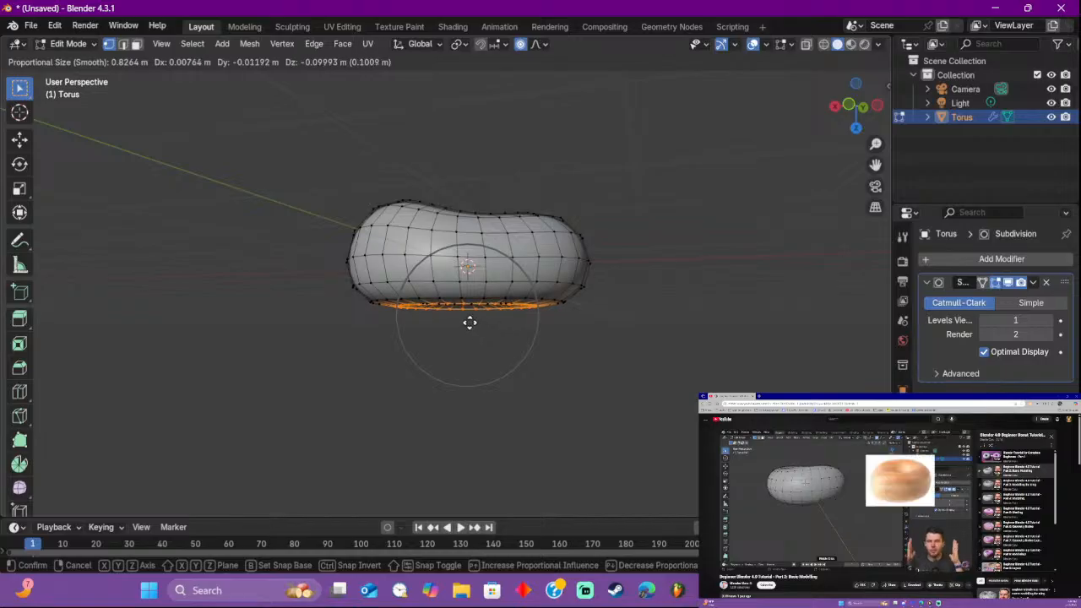
click(470, 322)
click(650, 338)
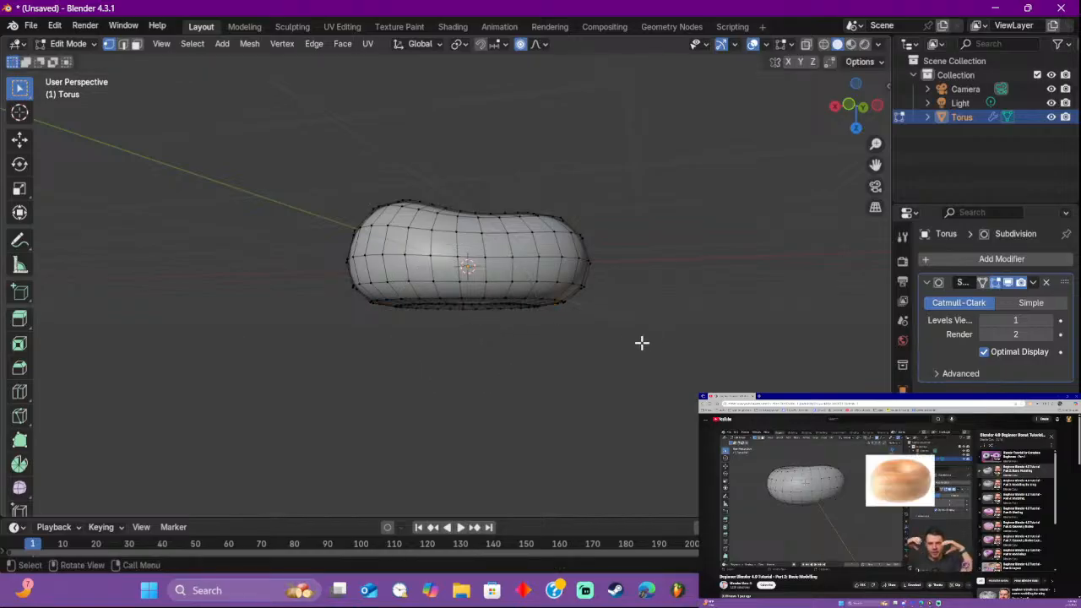
Step: Select the horizontal edge loop running around the torus's outer side
middle_drag(613, 309, 605, 340)
scroll(611, 331, up, 1)
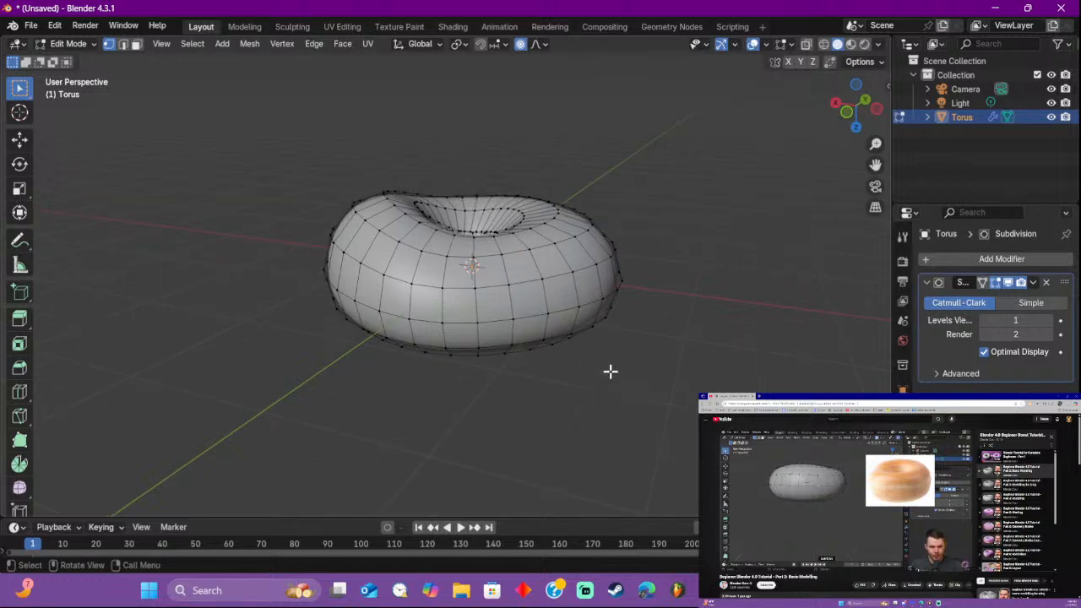
middle_drag(594, 389, 573, 356)
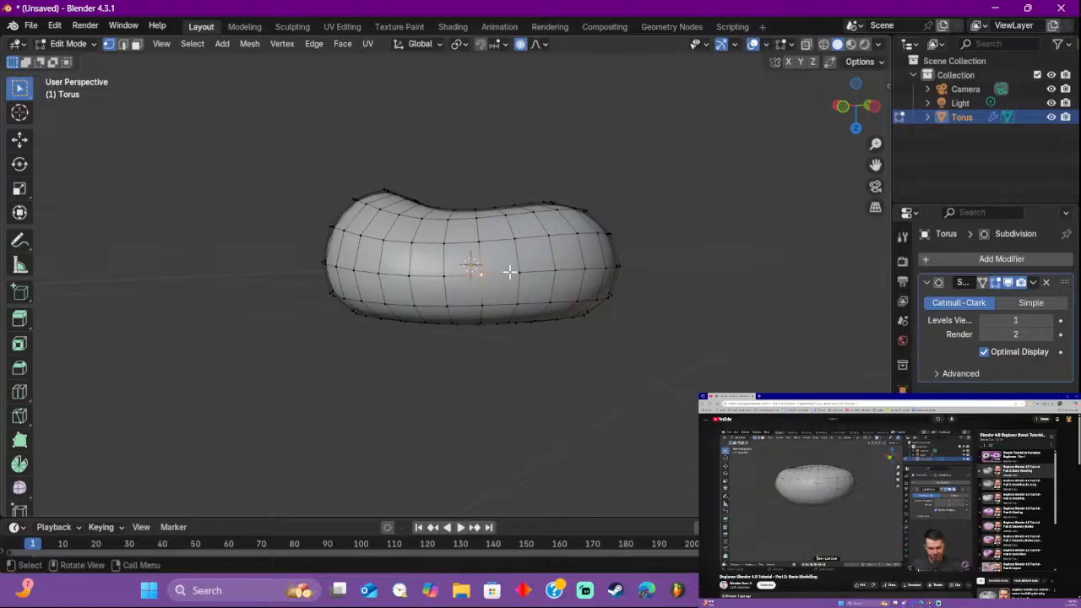
shift+click(510, 272)
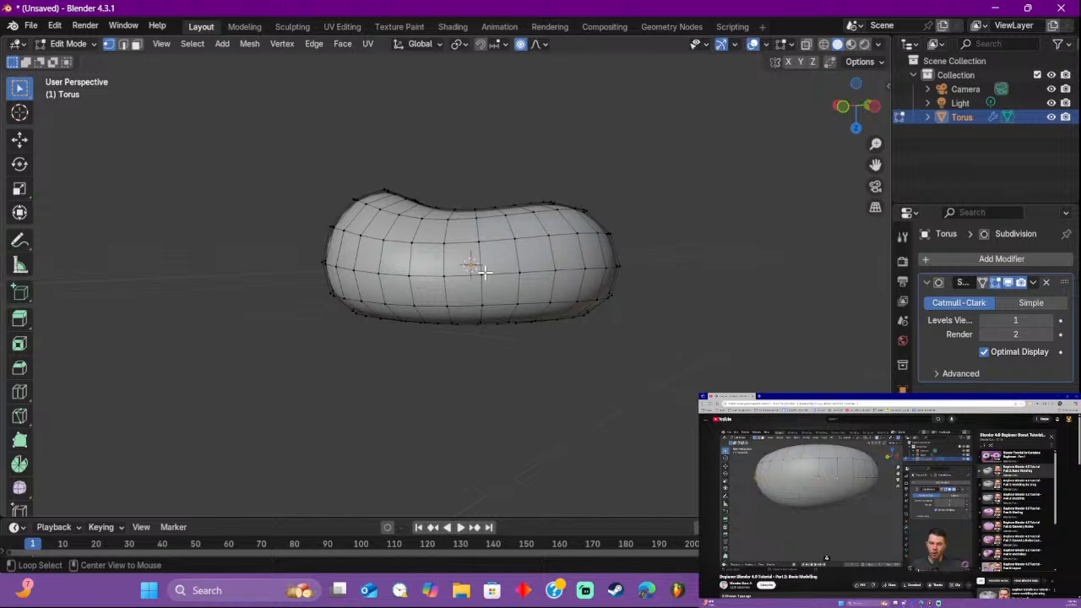
alt+click(484, 271)
middle_drag(692, 257, 603, 263)
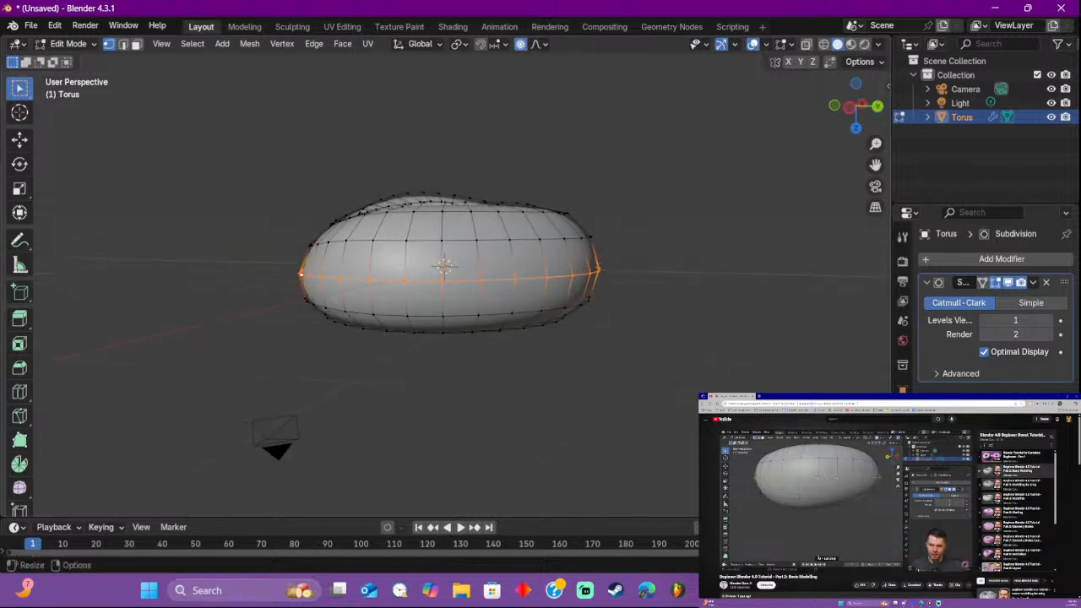
Step: Switch between the streaming software and the browser's tutorial video, and resume watching the video
click(938, 603)
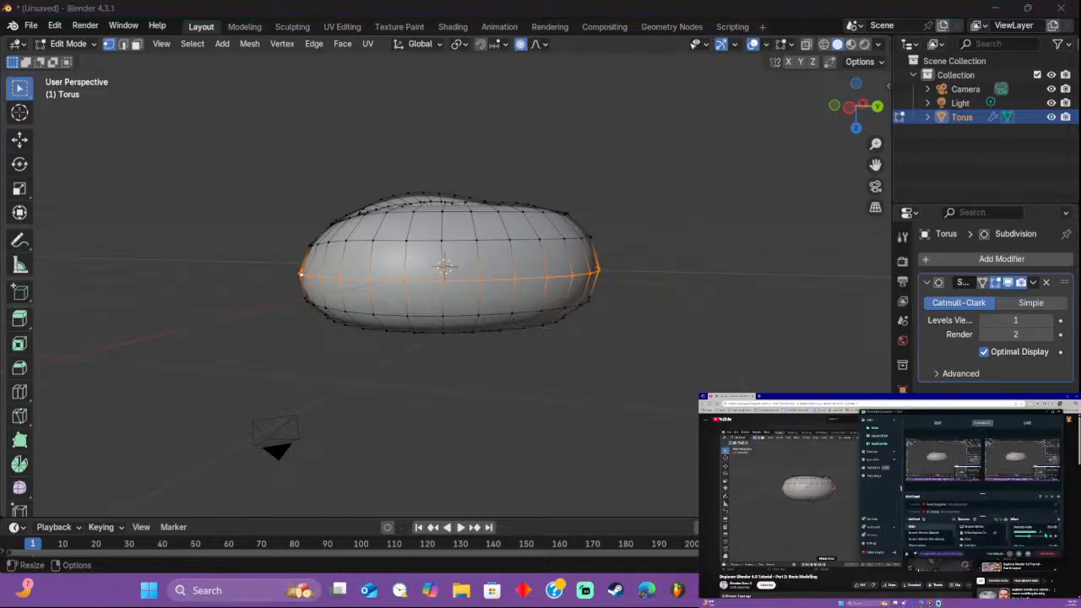
click(782, 525)
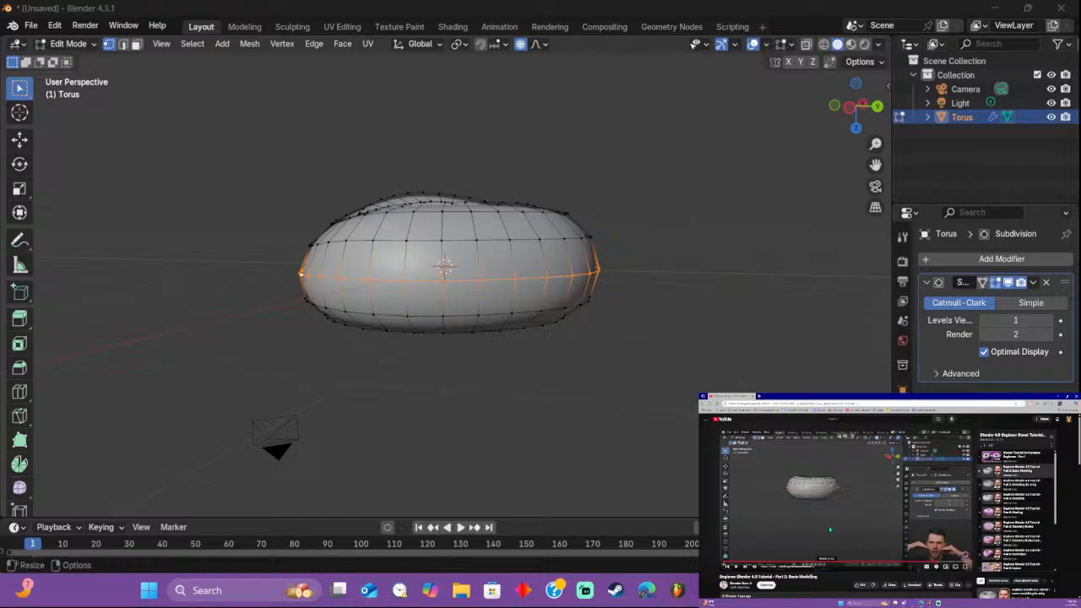
key(alt+Tab)
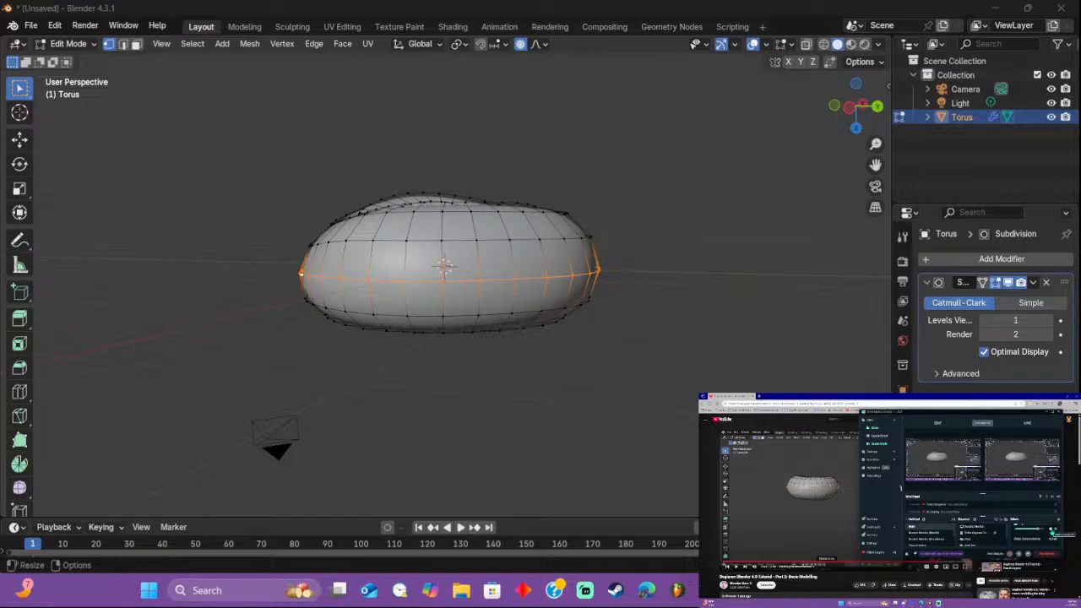
click(830, 580)
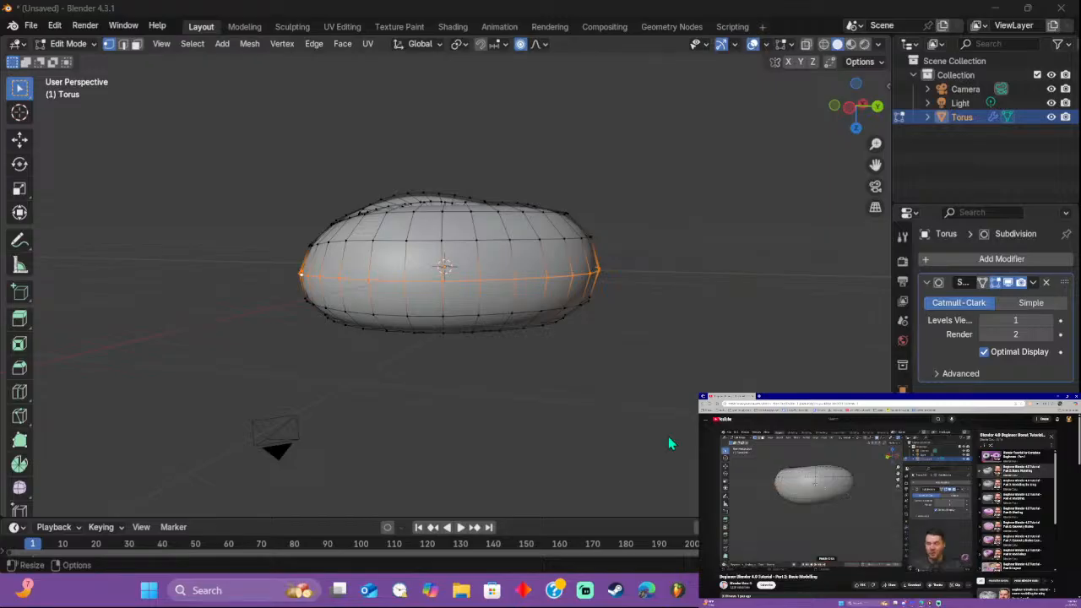
Step: Reselect the outer equator edge loop, add a vertical edge loop to the selection and remove it again
middle_drag(686, 264, 669, 248)
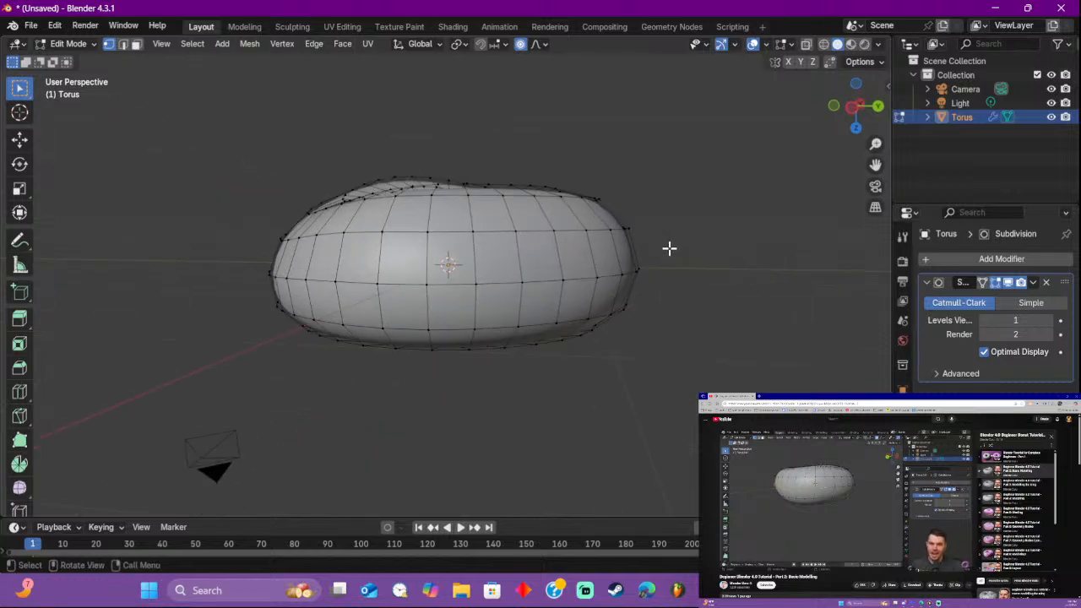
alt+click(473, 264)
alt+click(499, 282)
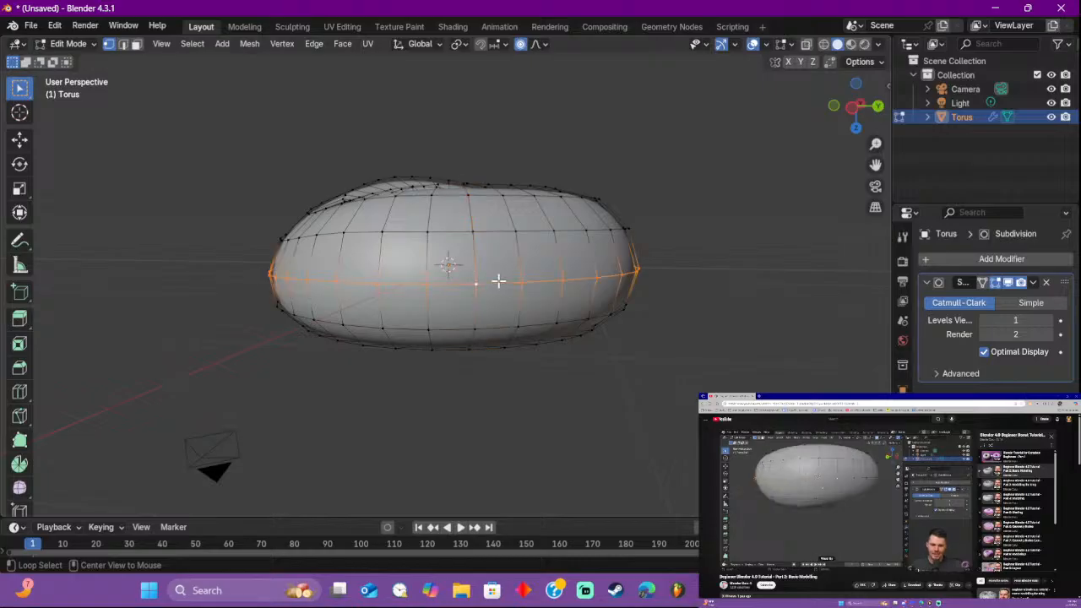
alt+shift+click(473, 264)
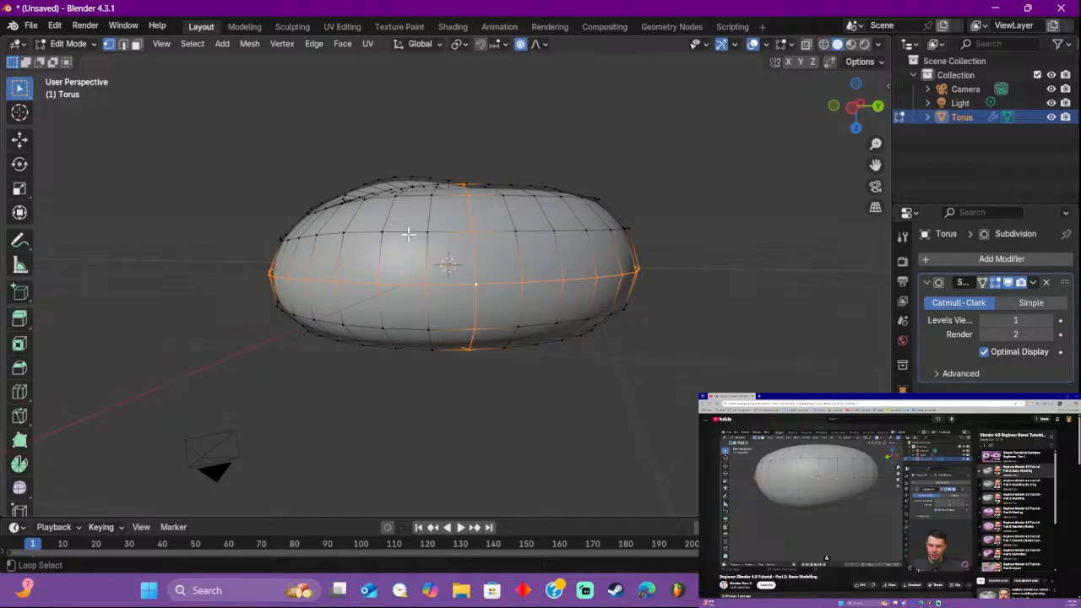
alt+shift+click(472, 254)
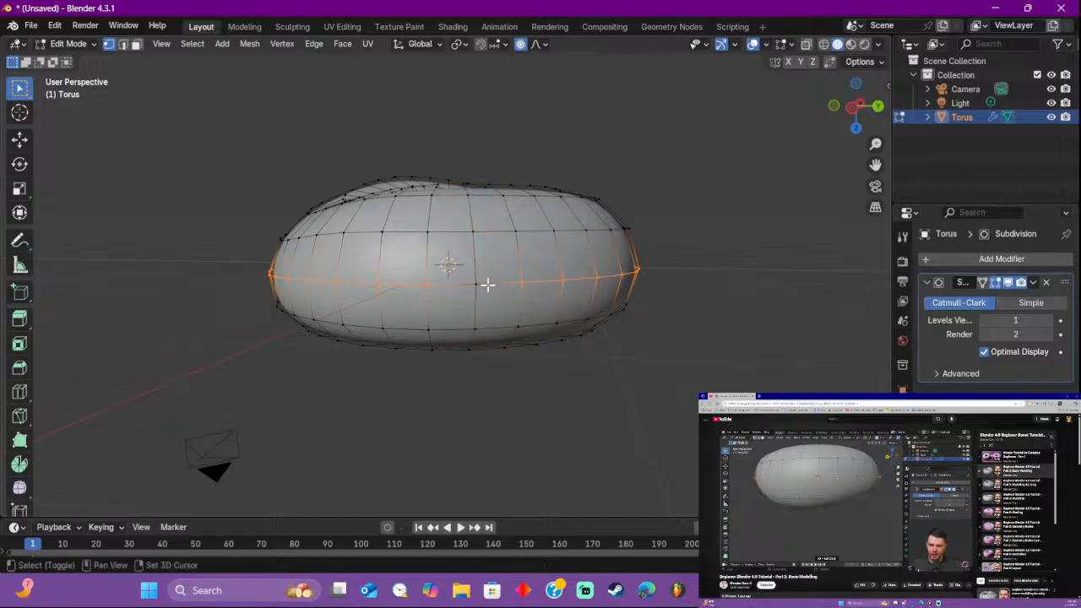
middle_drag(629, 334, 586, 308)
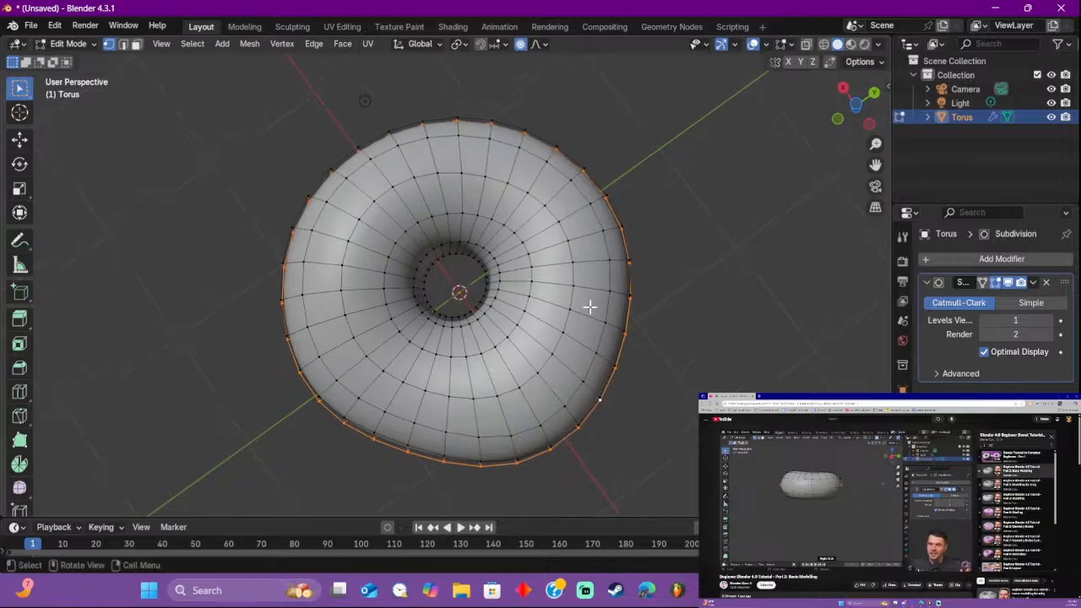
key(s)
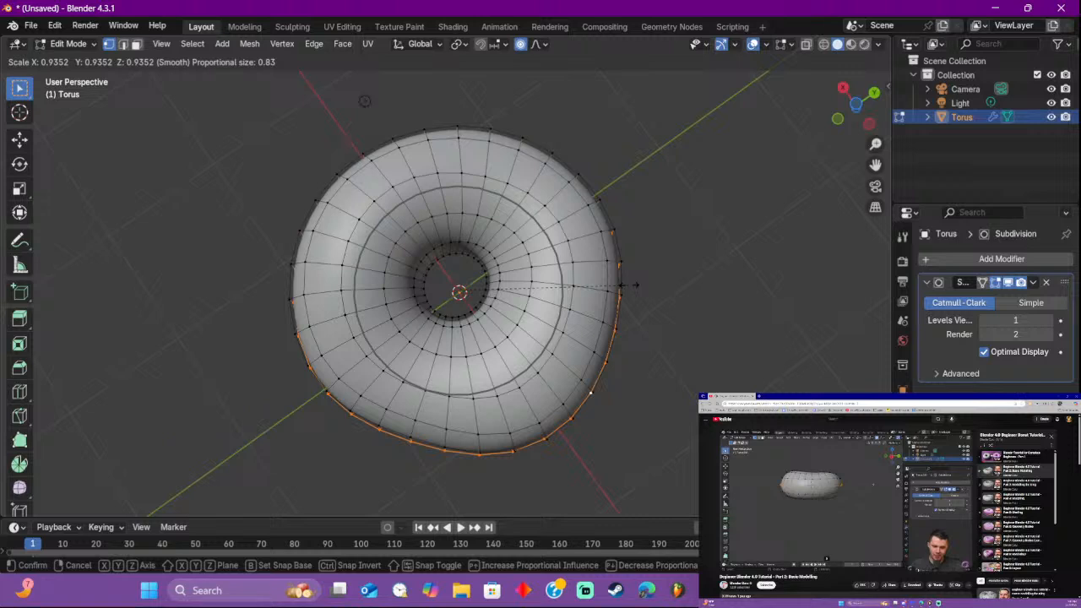
scroll(636, 285, up, 5)
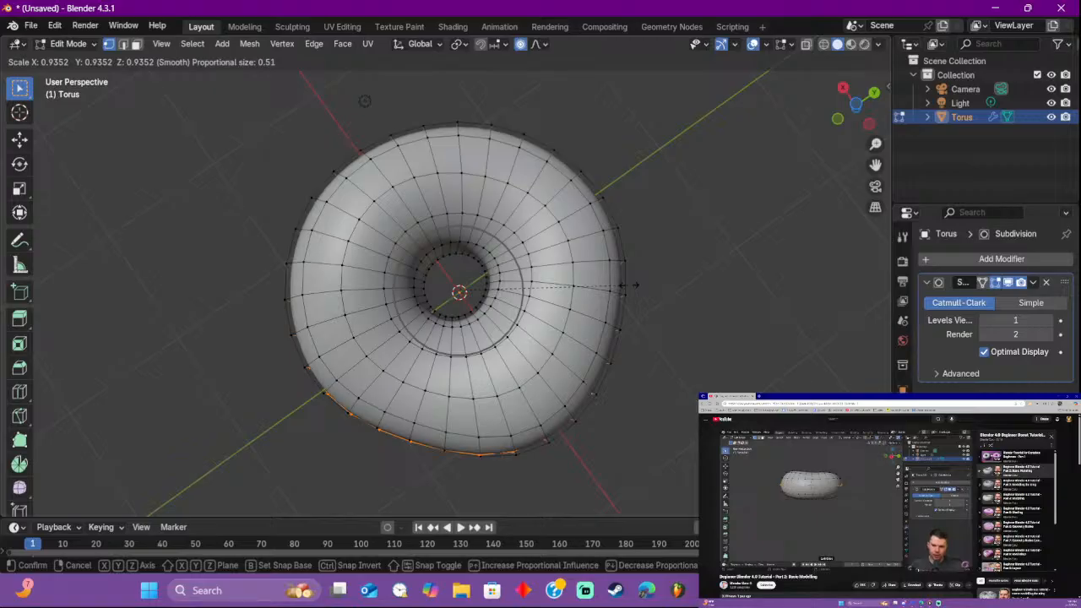
key(Escape)
click(753, 44)
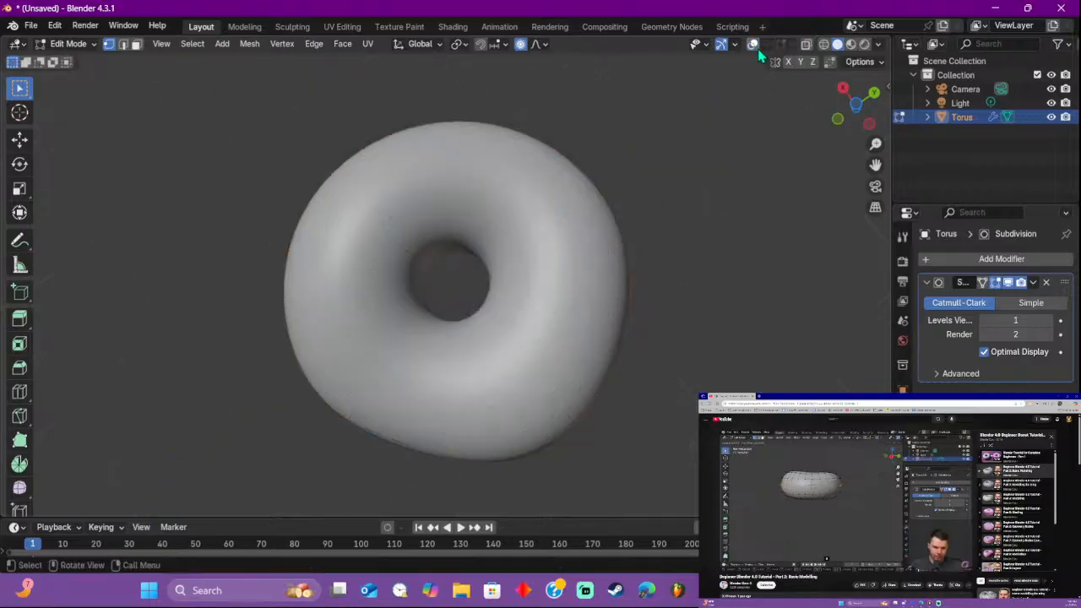
click(753, 44)
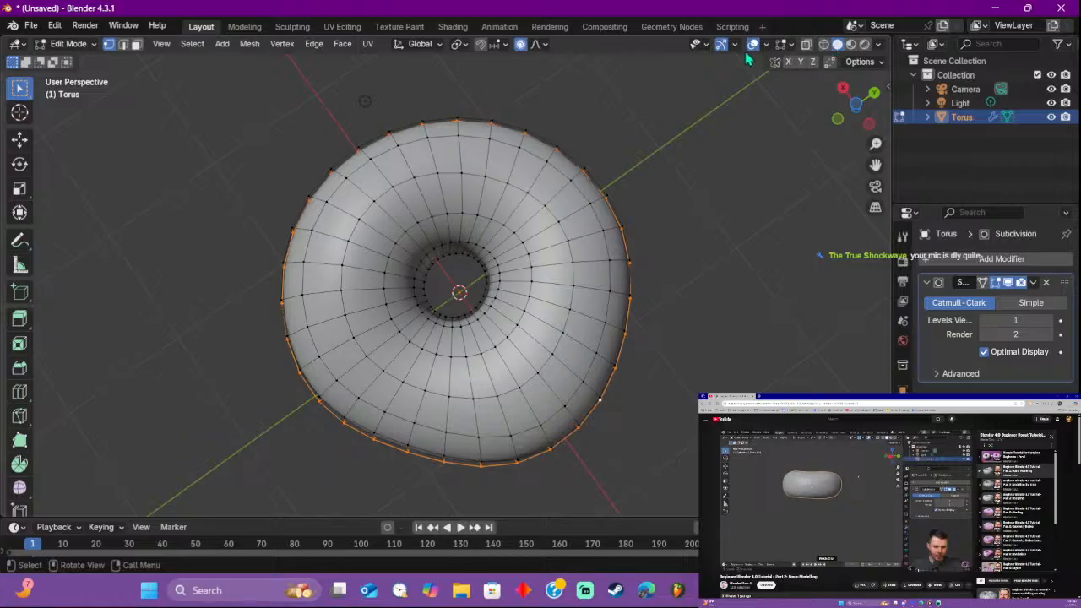
Step: Turn off proportional editing and scale the selected equator edge loop uniformly to about 0.879
click(521, 45)
key(s)
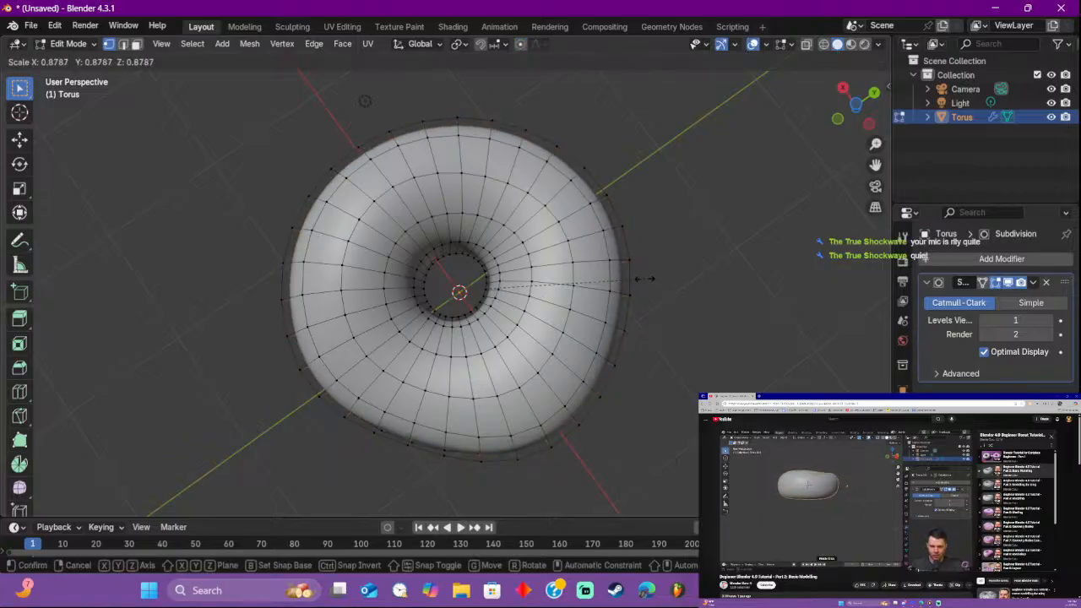
click(646, 278)
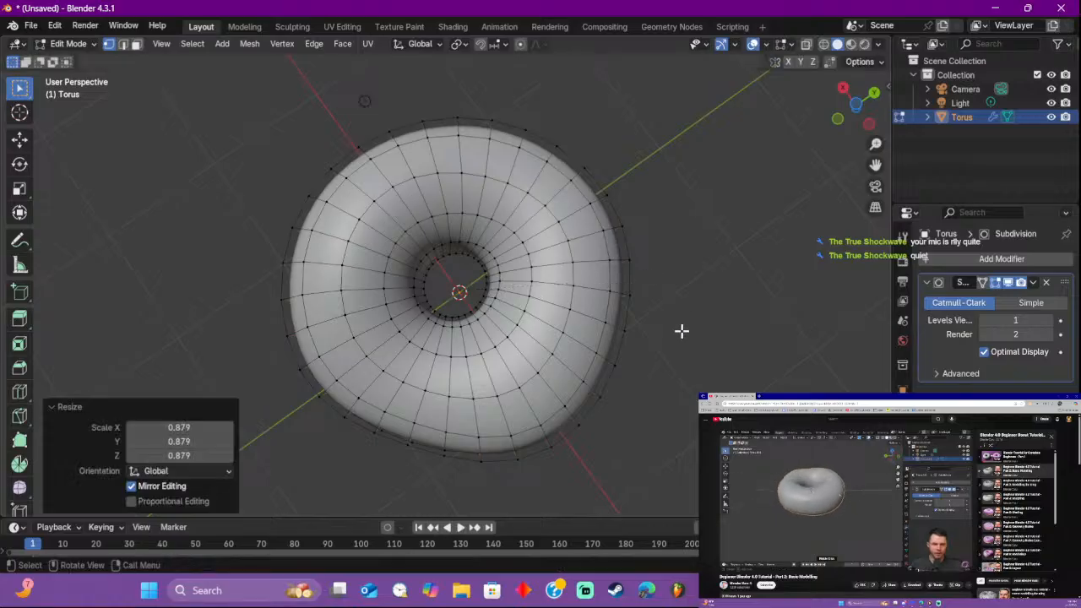
Step: Scale the equator edge loop back out uniformly by about 1.072, and clear the selection
middle_drag(681, 330, 673, 251)
key(s)
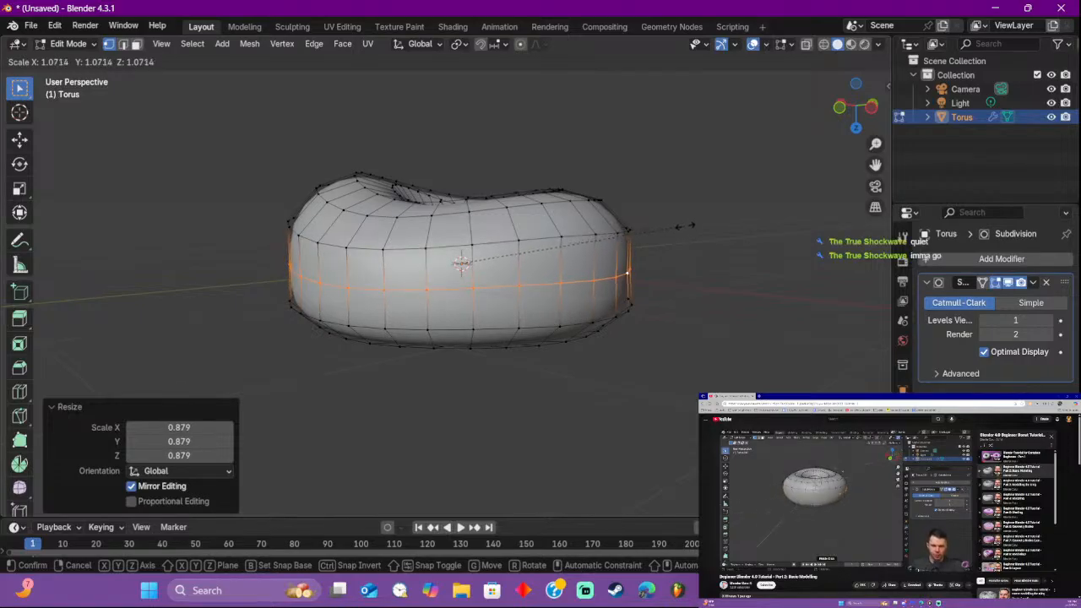
click(690, 230)
middle_drag(693, 236, 435, 284)
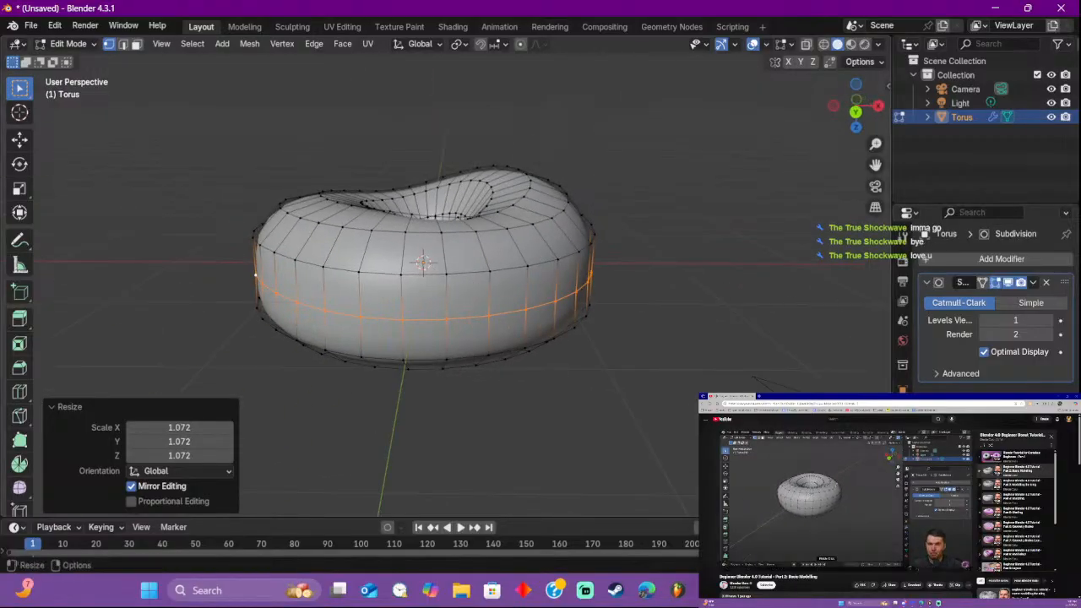
middle_drag(544, 246, 516, 472)
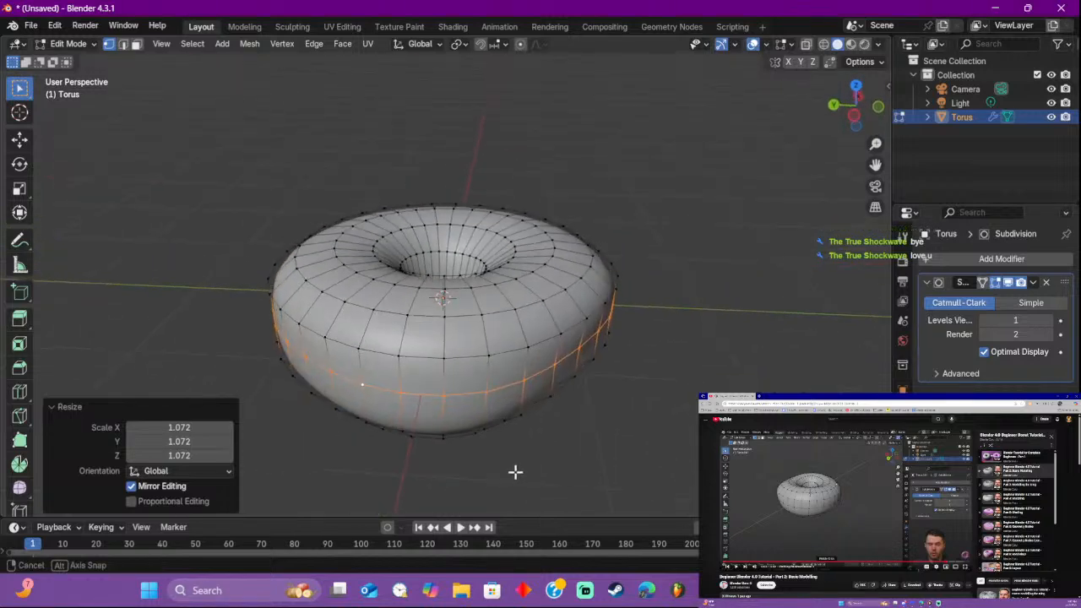
scroll(558, 493, down, 7)
middle_drag(566, 419, 472, 371)
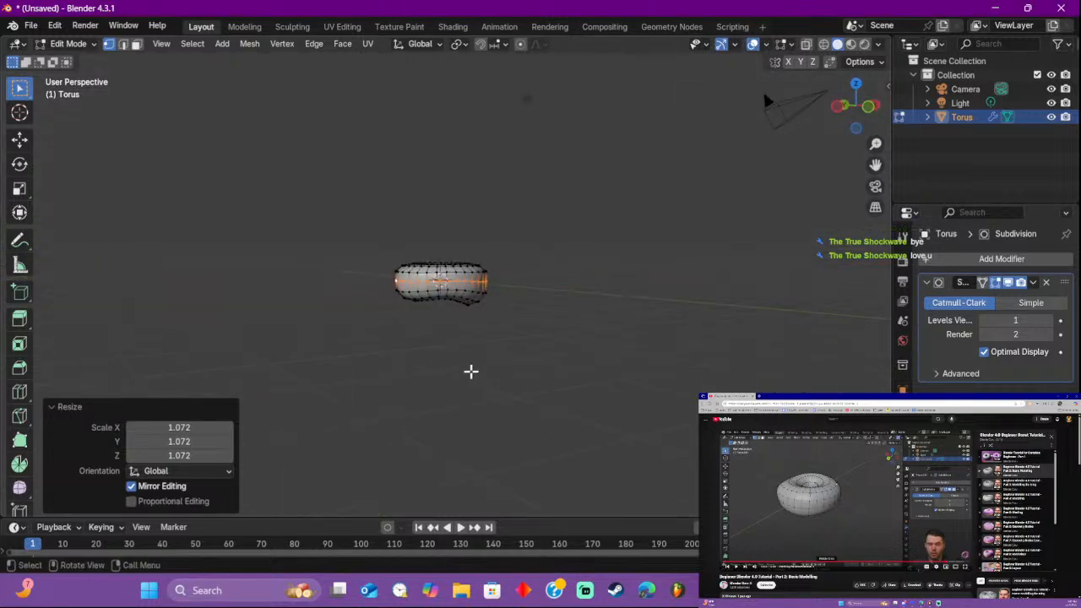
scroll(470, 370, up, 2)
click(497, 348)
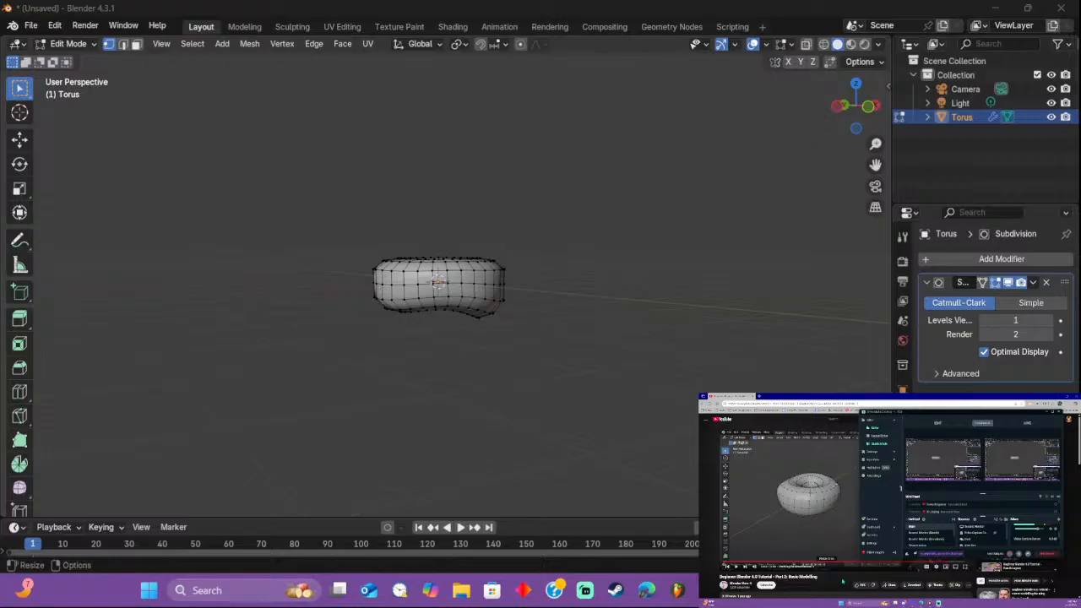
Step: Switch the torus to Object Mode, rotate it -180° about the global Y axis, and deselect it
scroll(500, 292, up, 1)
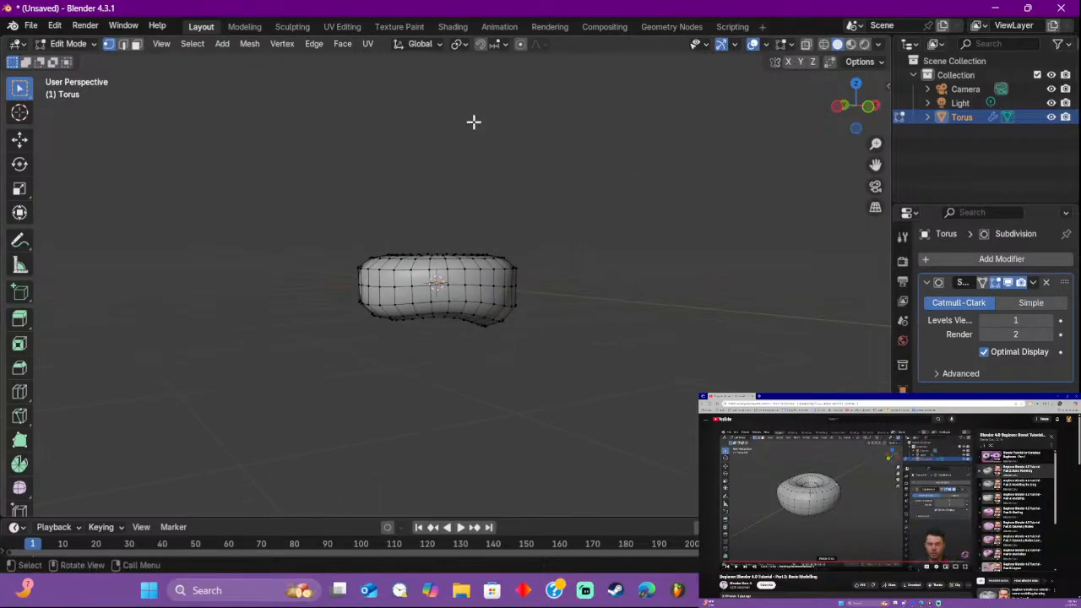
click(71, 44)
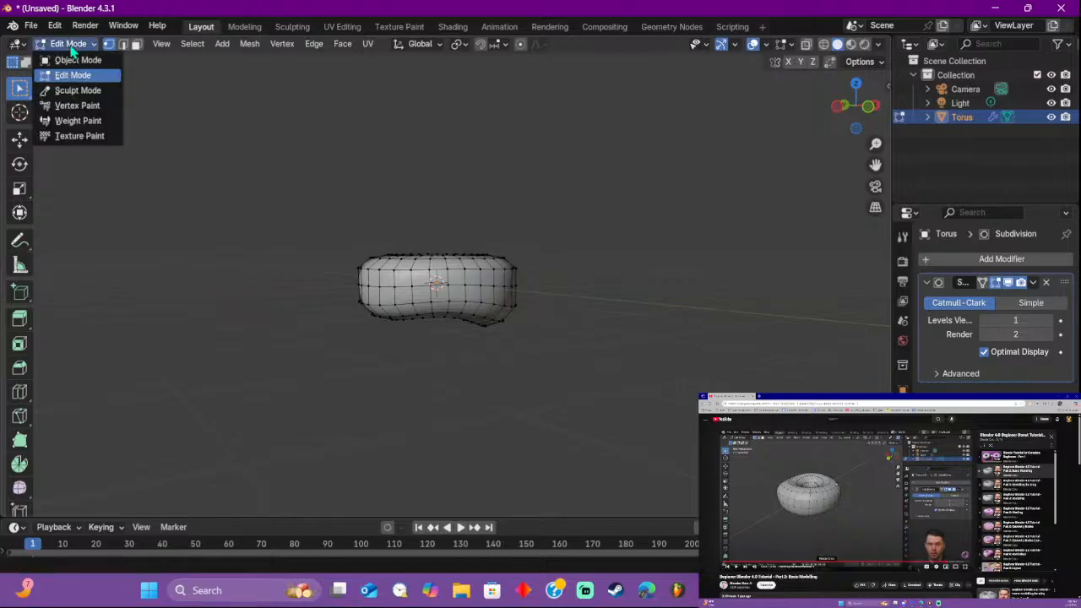
click(74, 52)
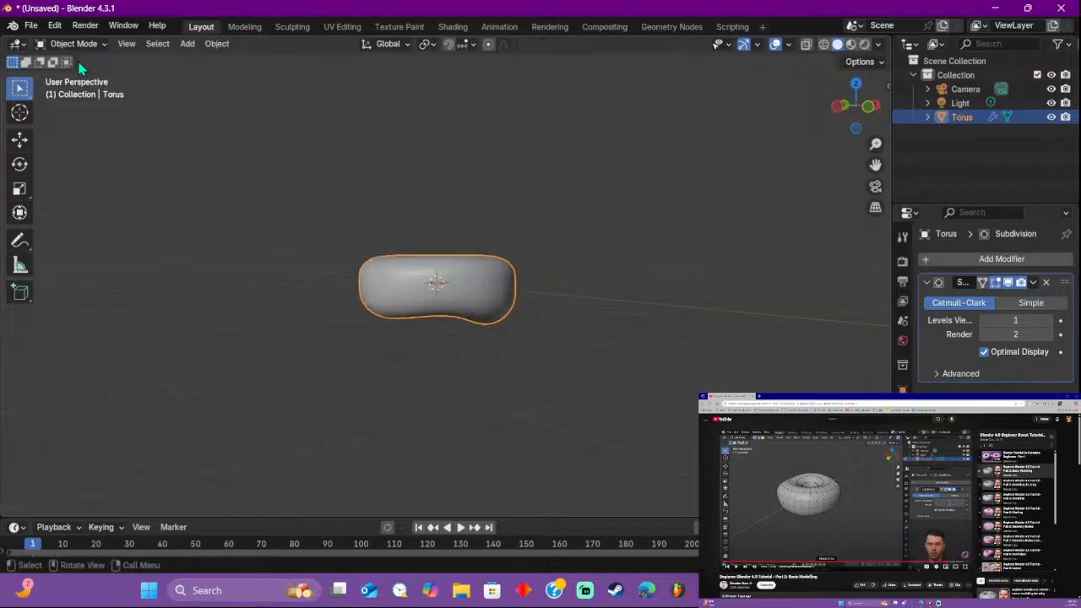
click(19, 163)
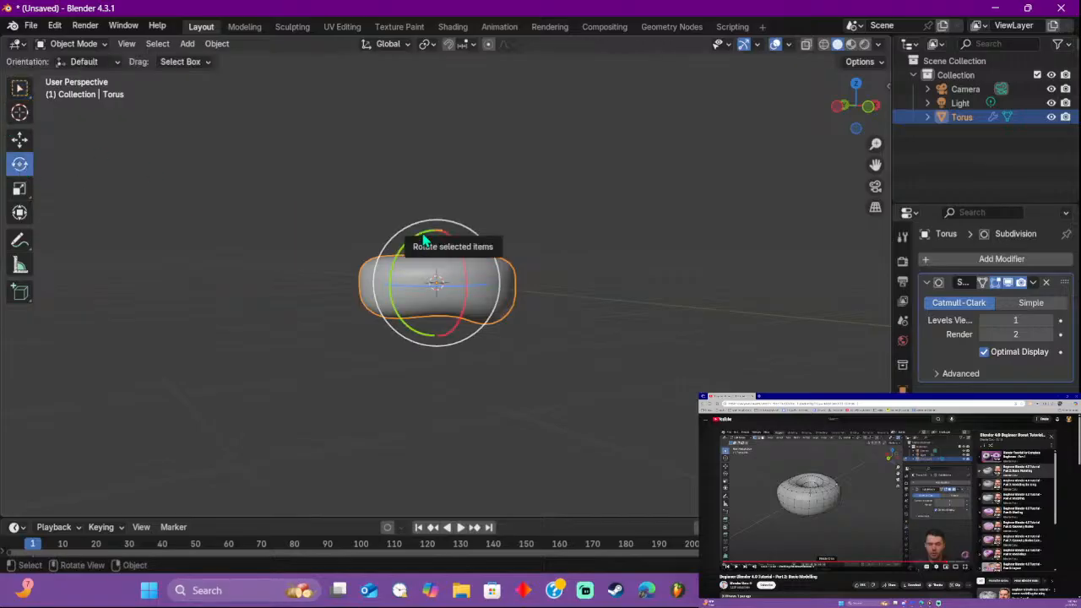
drag(425, 241, 469, 368)
scroll(481, 342, up, 1)
scroll(481, 342, down, 2)
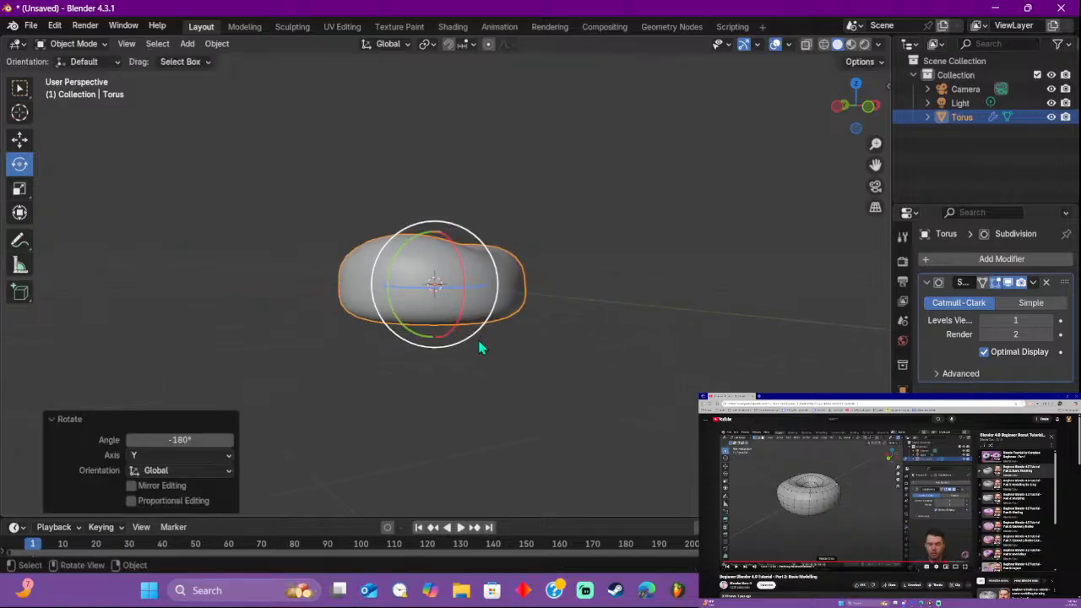
scroll(540, 351, up, 1)
click(577, 363)
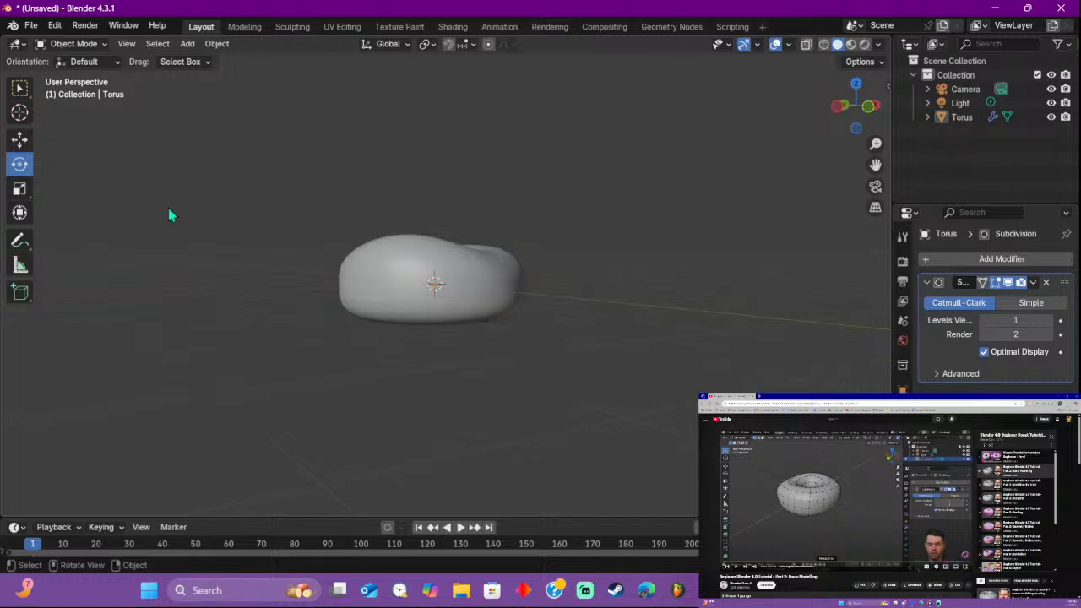
Step: Return to the Select Box tool and put the flipped donut back in Edit Mode
click(28, 141)
click(22, 88)
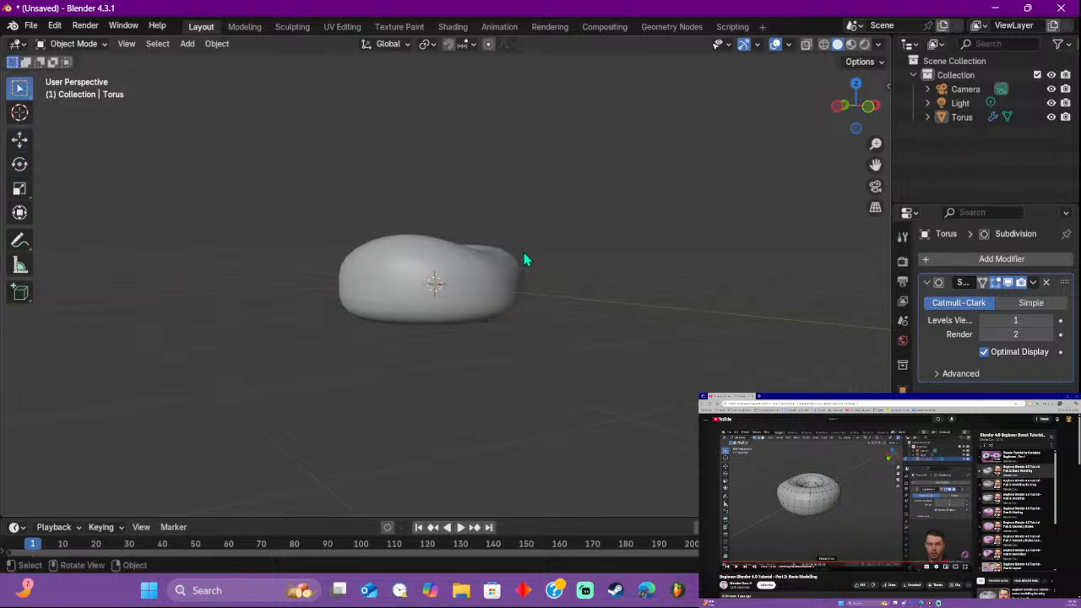
key(Tab)
scroll(597, 309, up, 1)
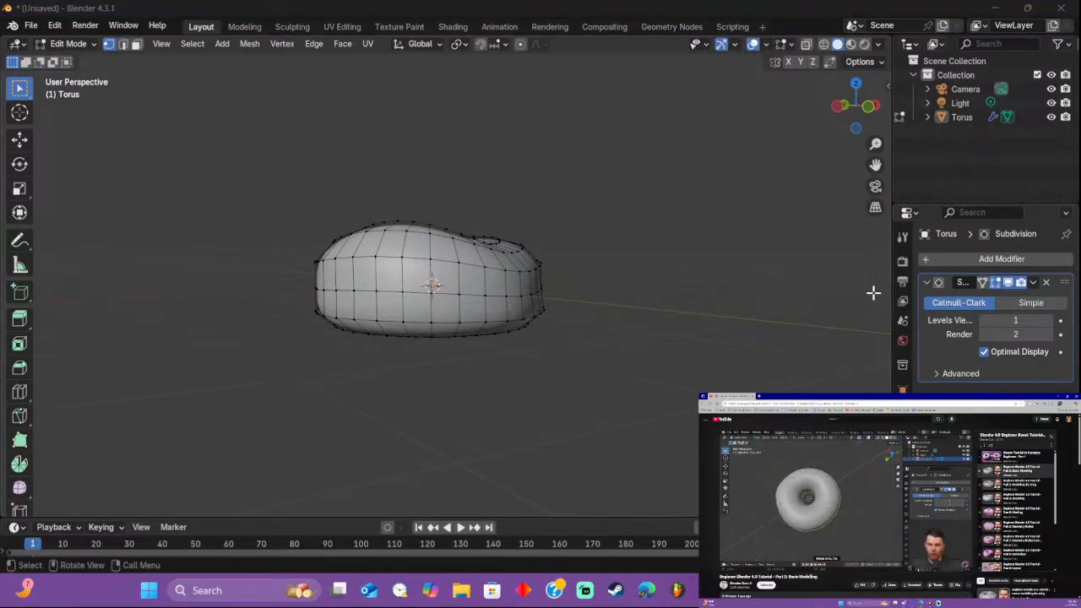
middle_drag(549, 314, 421, 315)
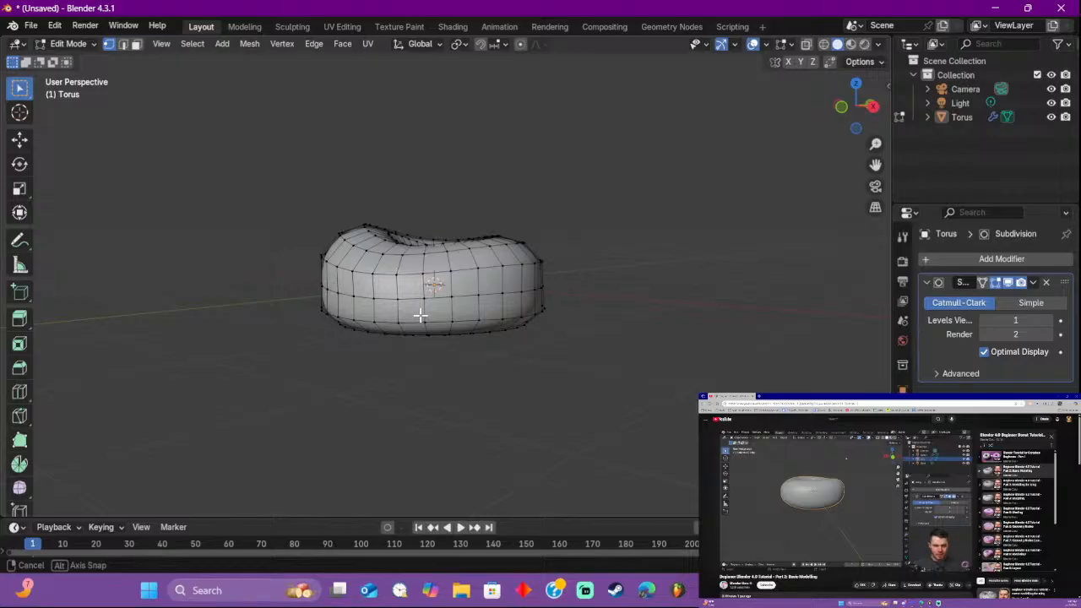
middle_drag(420, 315, 502, 314)
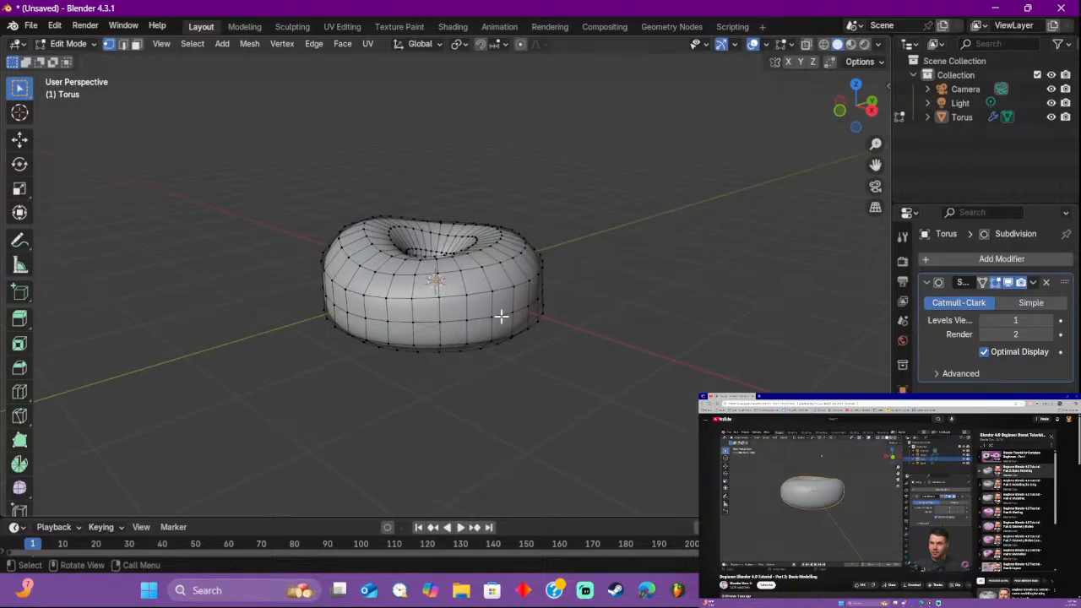
Step: Save the file as DONUT.blend in the Downloads folder
click(30, 25)
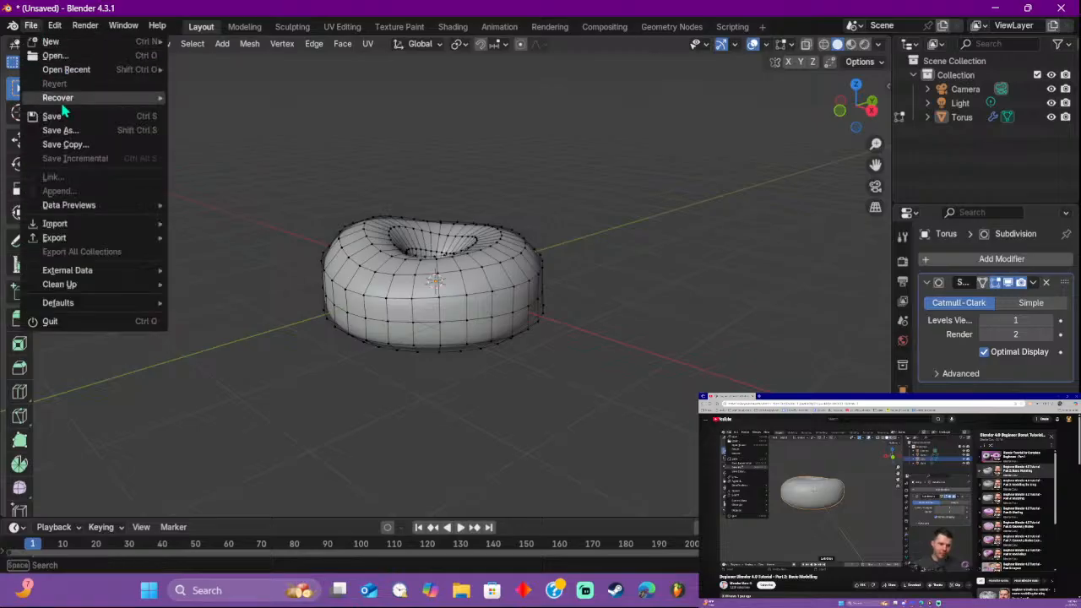
click(74, 129)
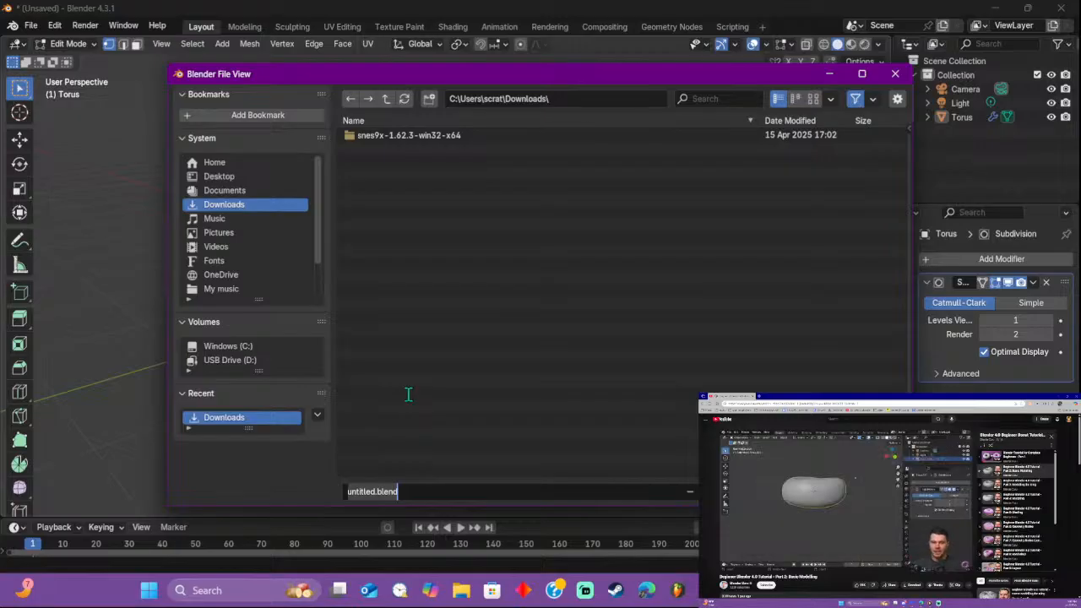
text(DOU)
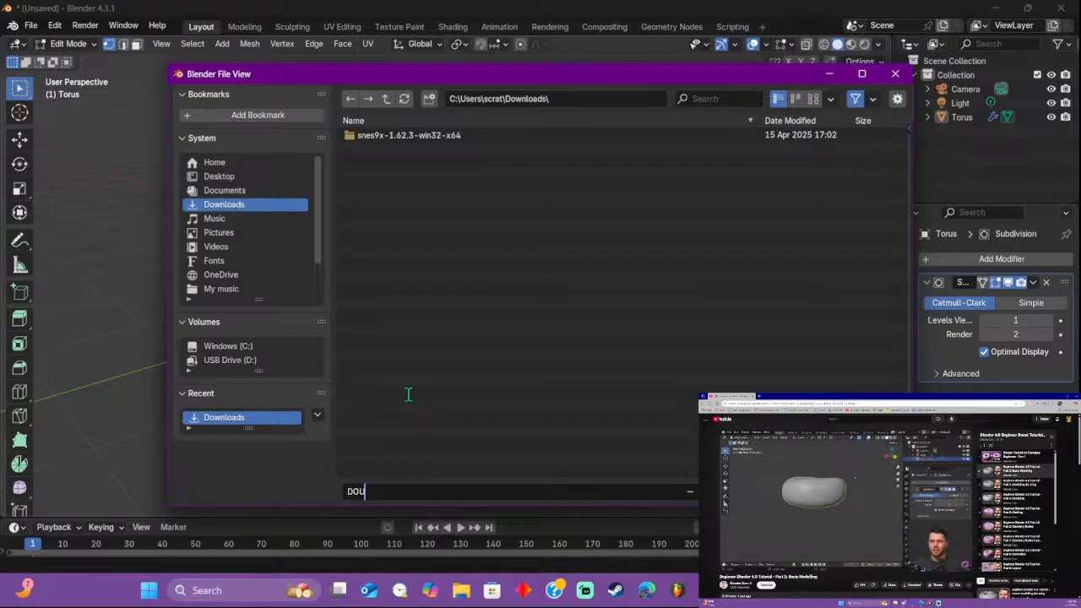
text(NUT)
key(Return)
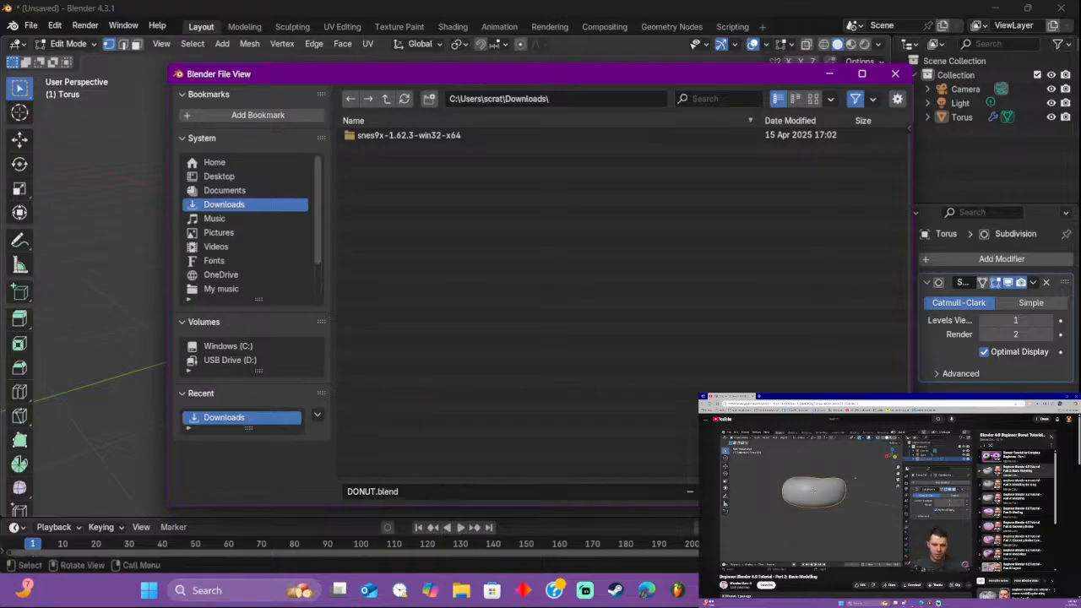
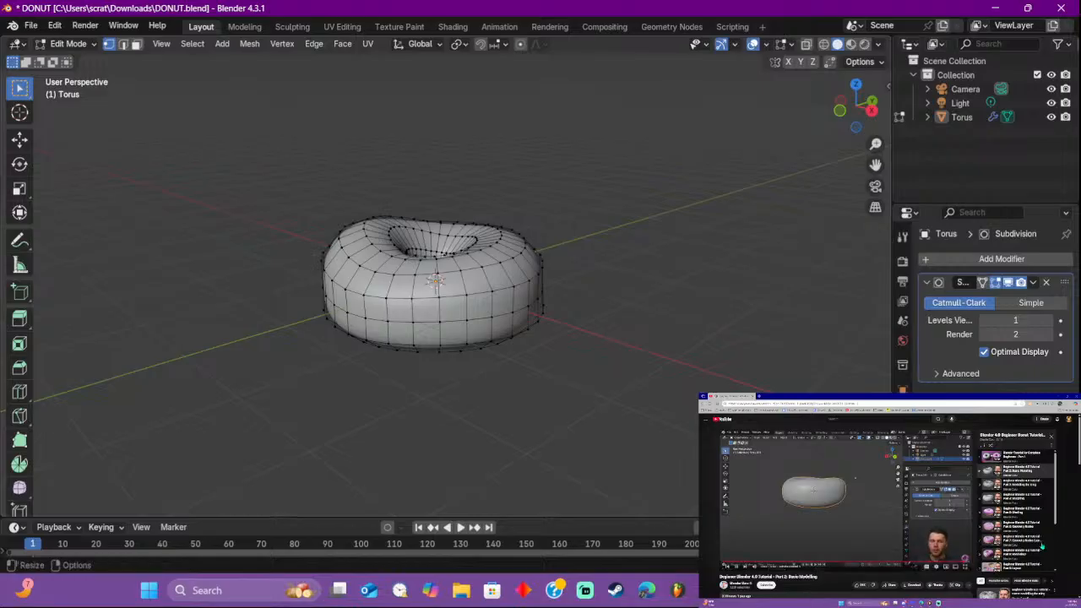
Step: Resume the tutorial video, and center the viewport on the 3D cursor
click(965, 567)
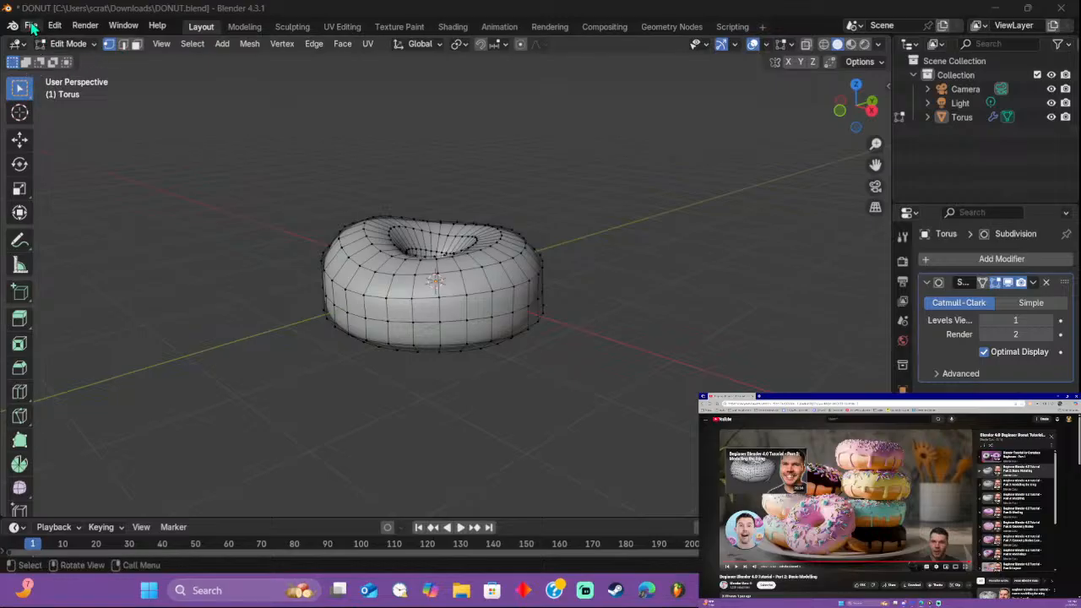
click(163, 44)
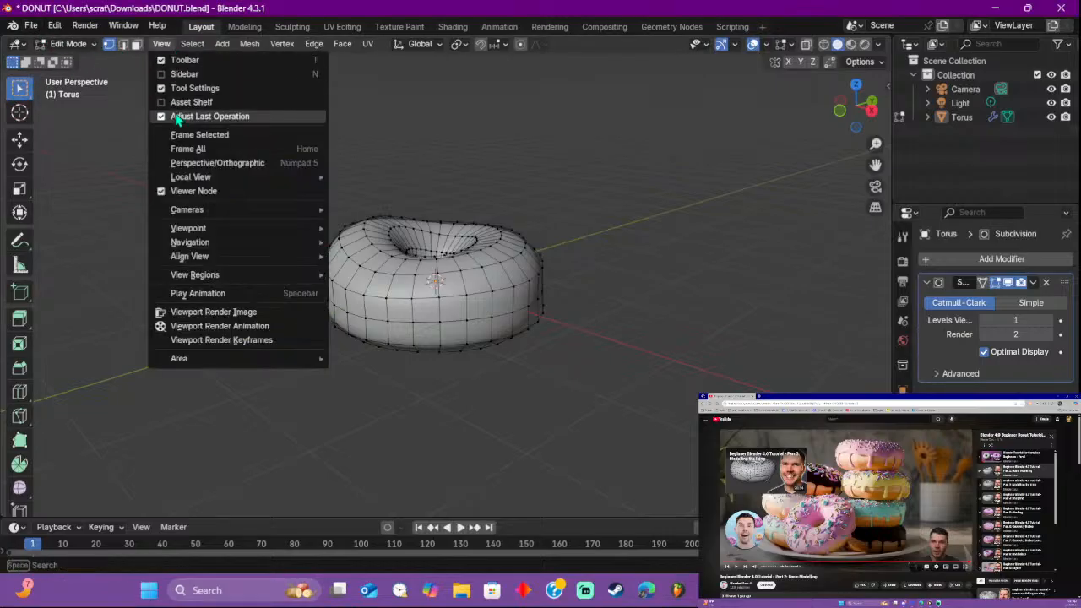
mouse_move(227, 230)
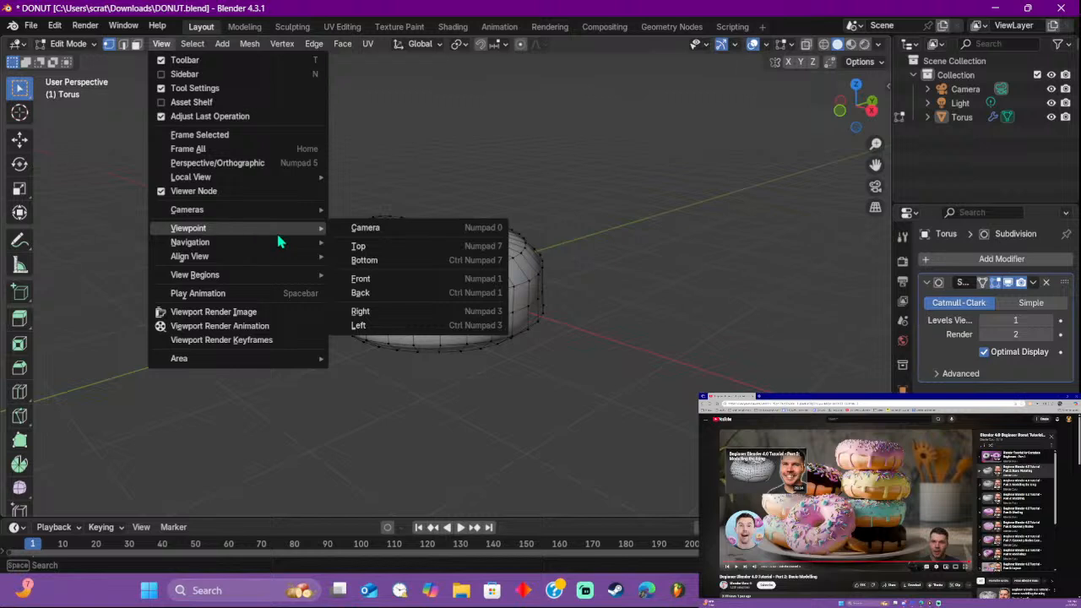
mouse_move(260, 179)
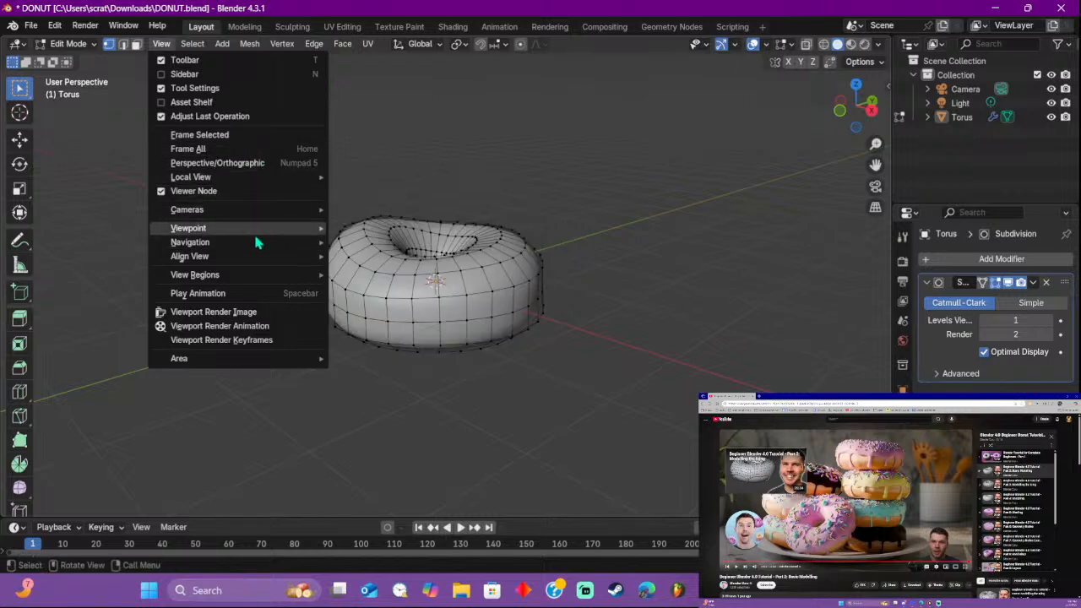
mouse_move(304, 258)
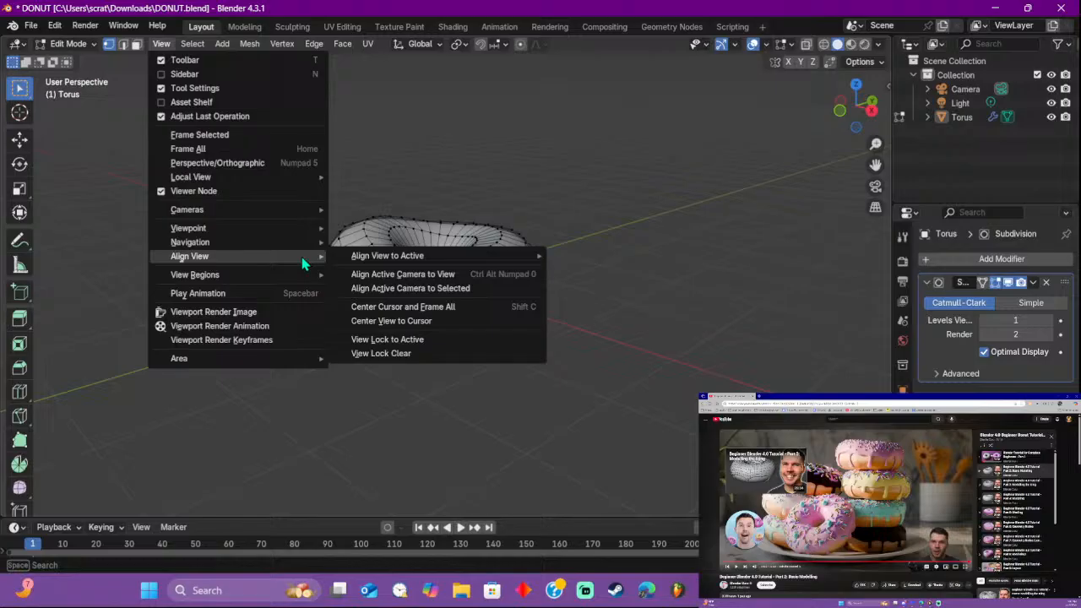
click(453, 321)
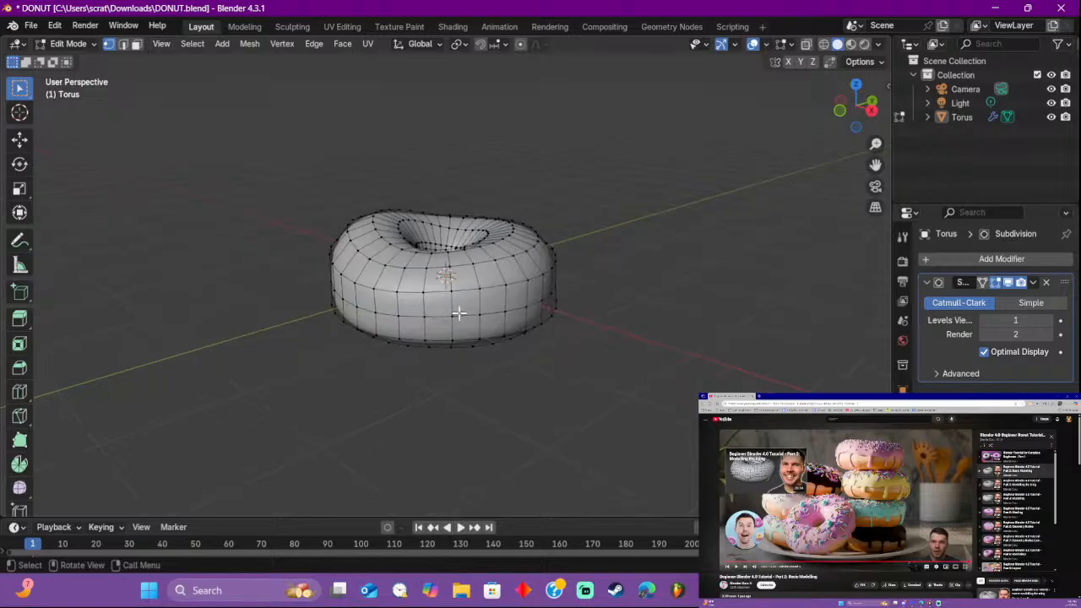
Step: Examine the donut mesh from several angles, close up inside the hole and from farther away
middle_drag(456, 309, 586, 222)
scroll(591, 224, up, 10)
scroll(620, 228, up, 3)
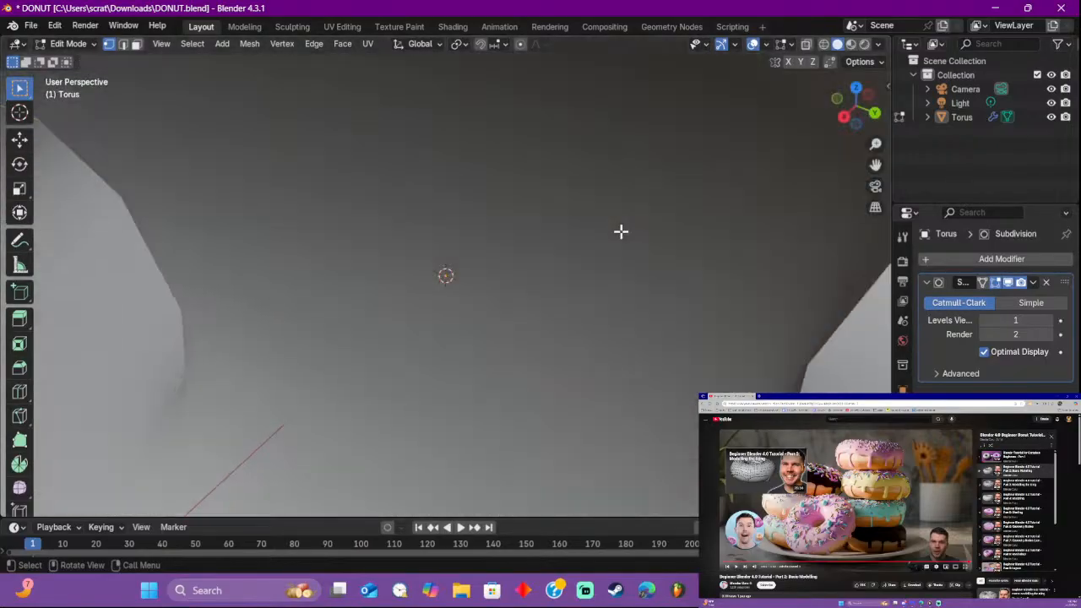
scroll(620, 232, down, 3)
scroll(620, 231, up, 3)
middle_drag(597, 270, 852, 201)
middle_drag(526, 199, 705, 222)
scroll(229, 234, down, 5)
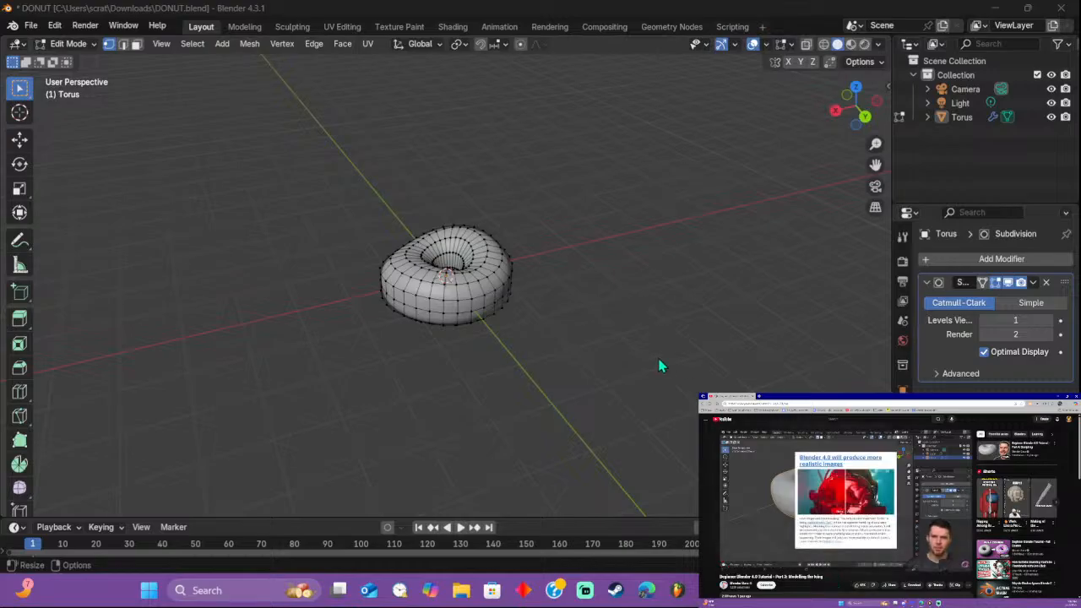
Step: Watch the tutorial part on modelling the icing full screen, and inspect the donut from above and from the side
click(568, 336)
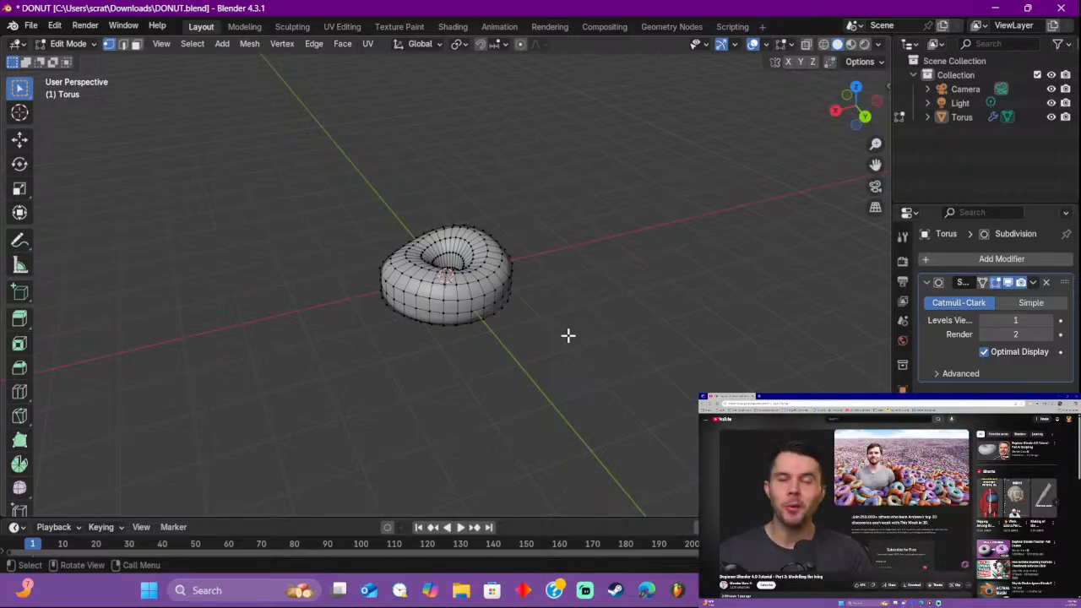
click(824, 583)
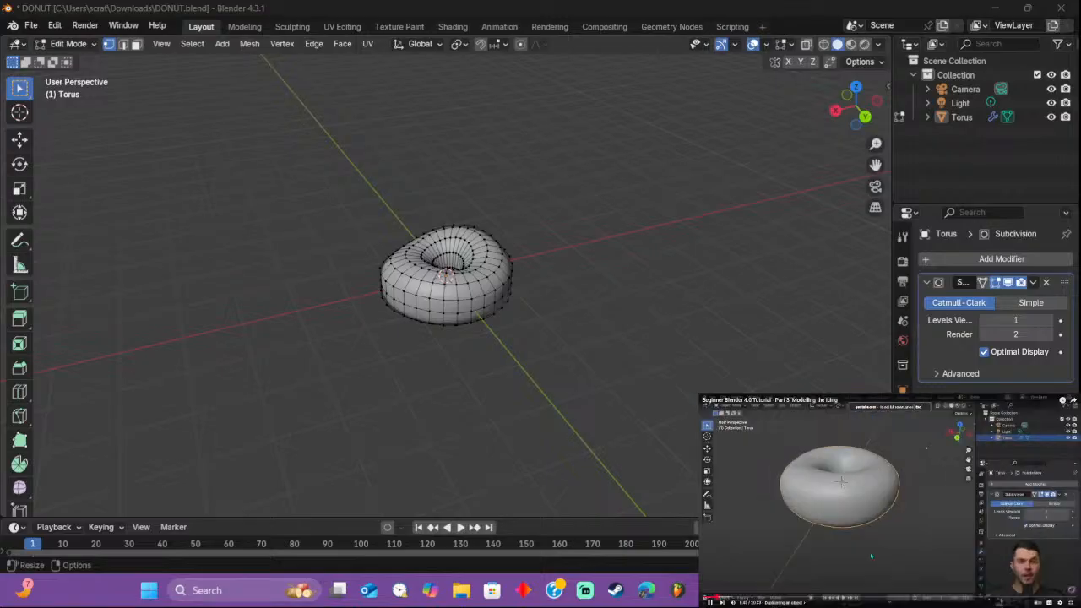
scroll(447, 330, up, 6)
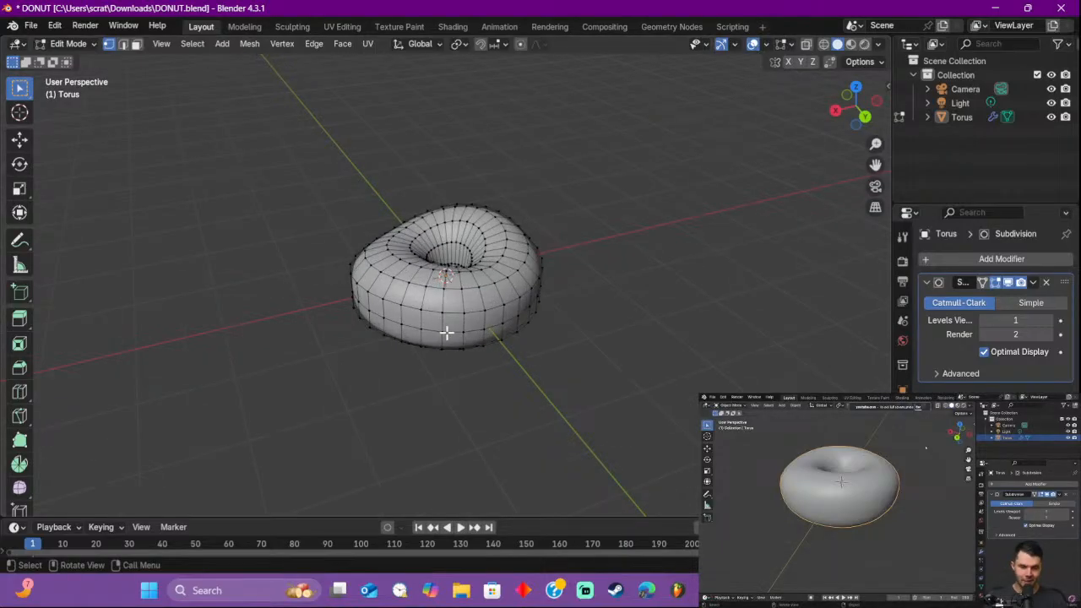
middle_drag(647, 330, 683, 386)
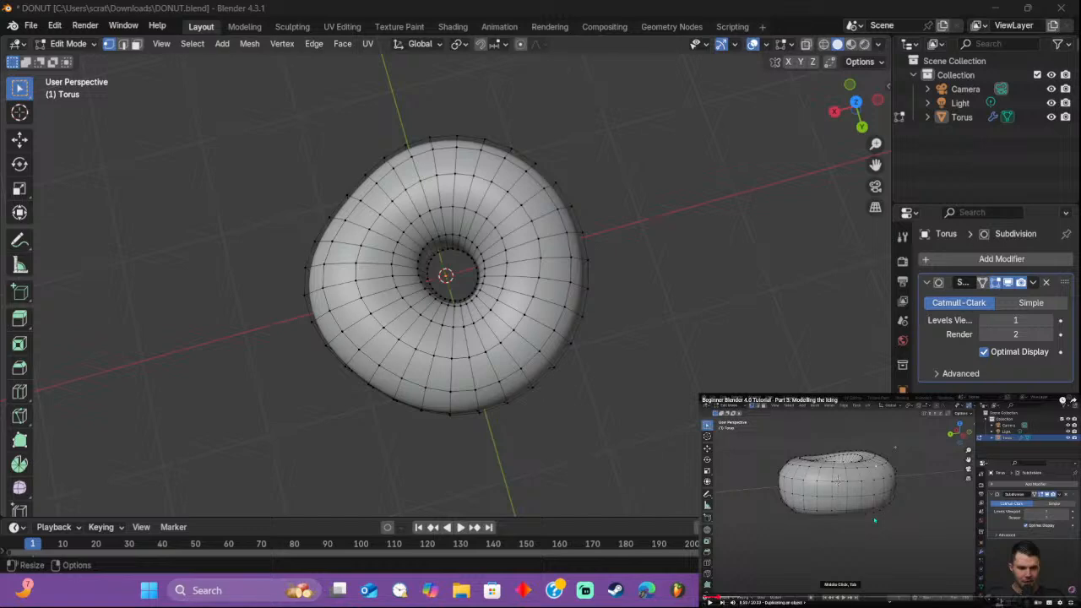
middle_drag(718, 371, 613, 240)
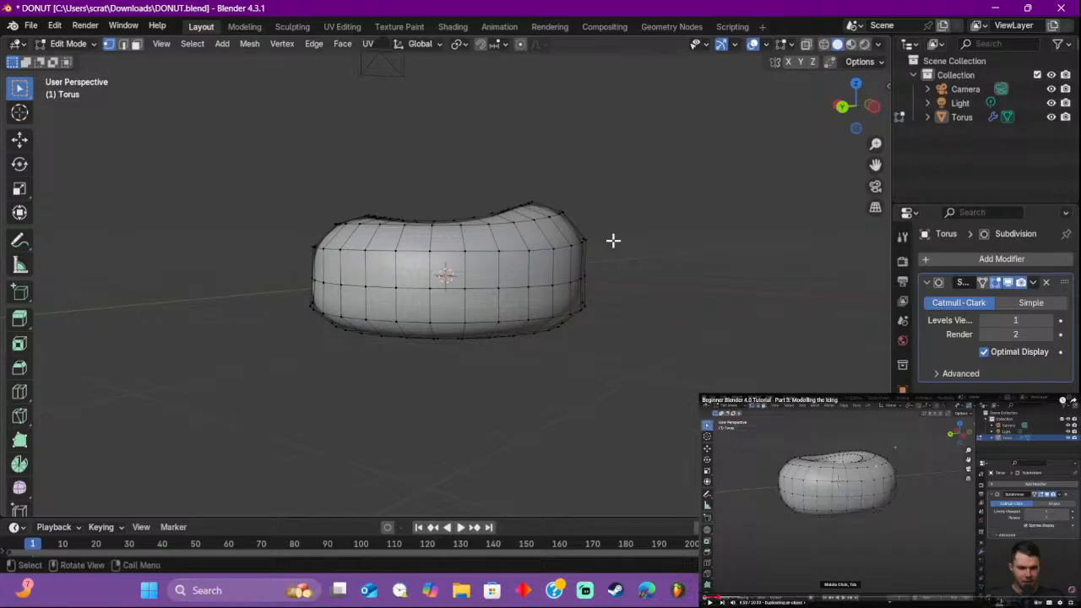
click(884, 556)
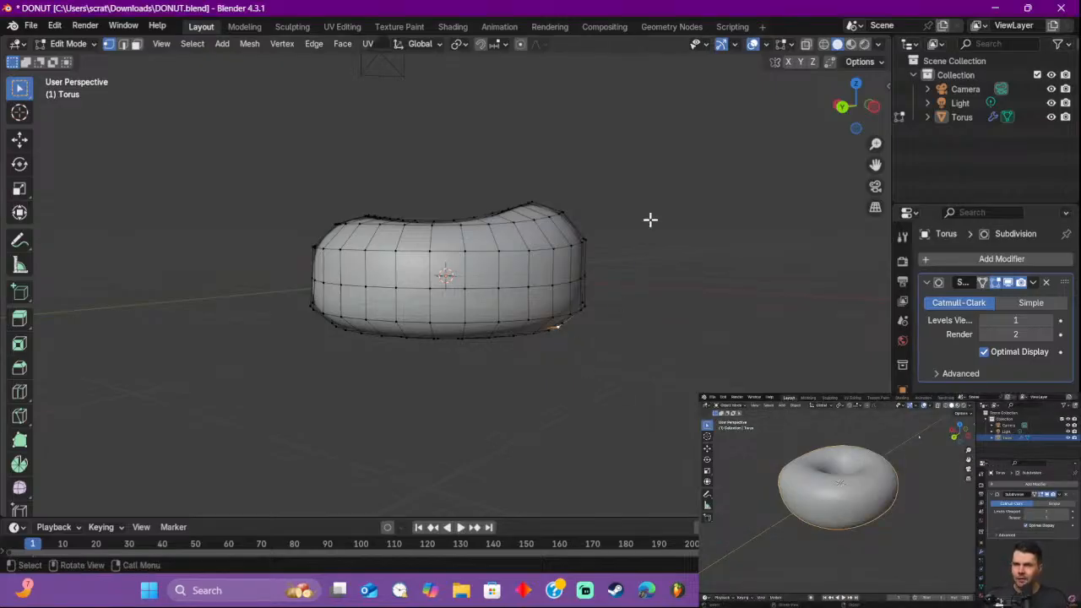
Step: Return to Object Mode, select the donut, and duplicate it in place without moving the copy
middle_drag(649, 220, 530, 287)
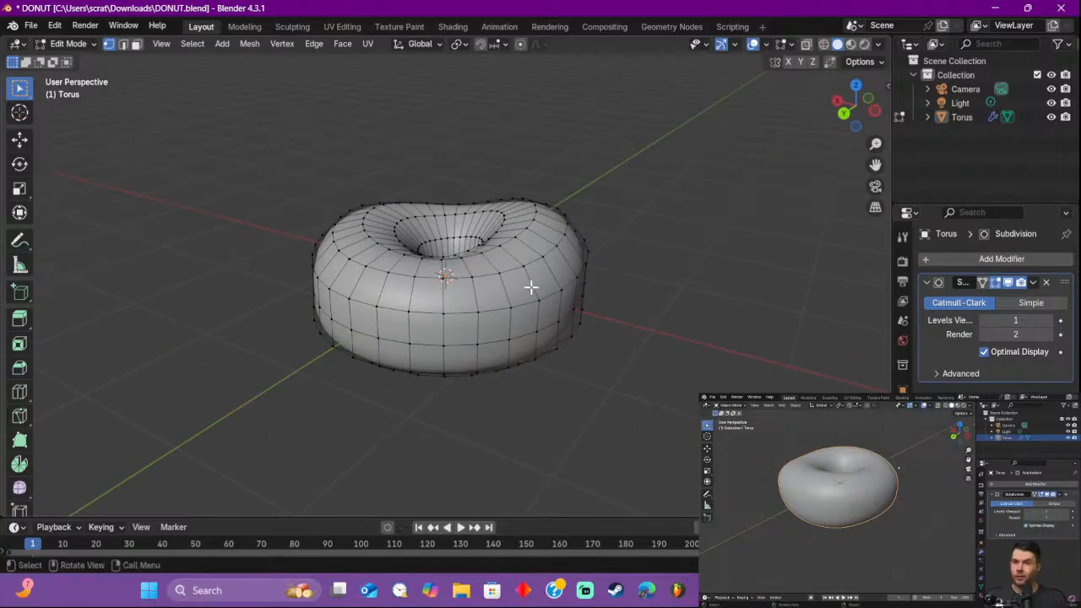
key(Tab)
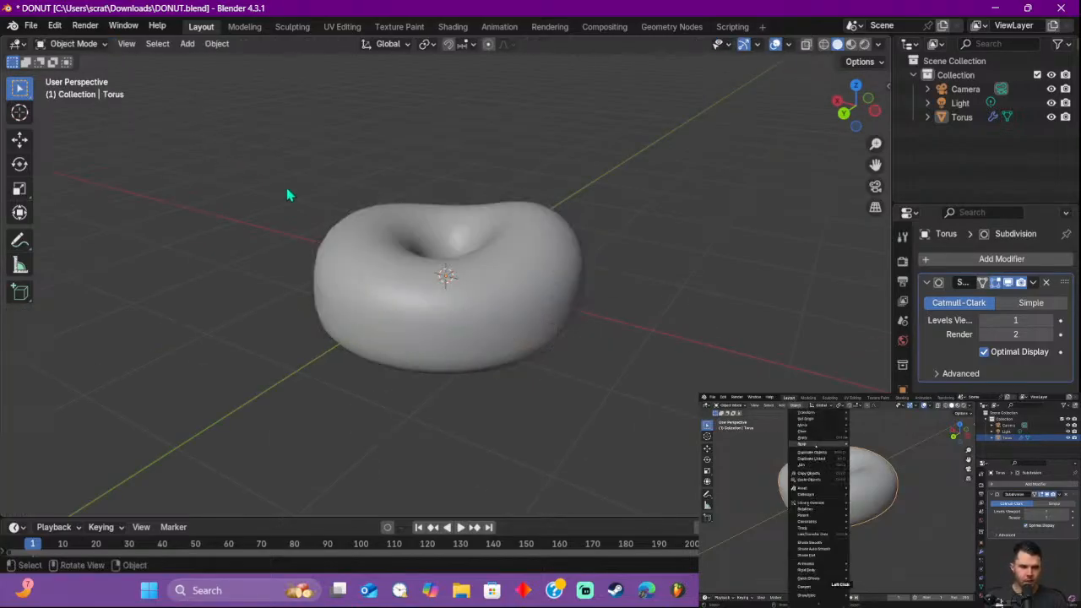
right_click(365, 239)
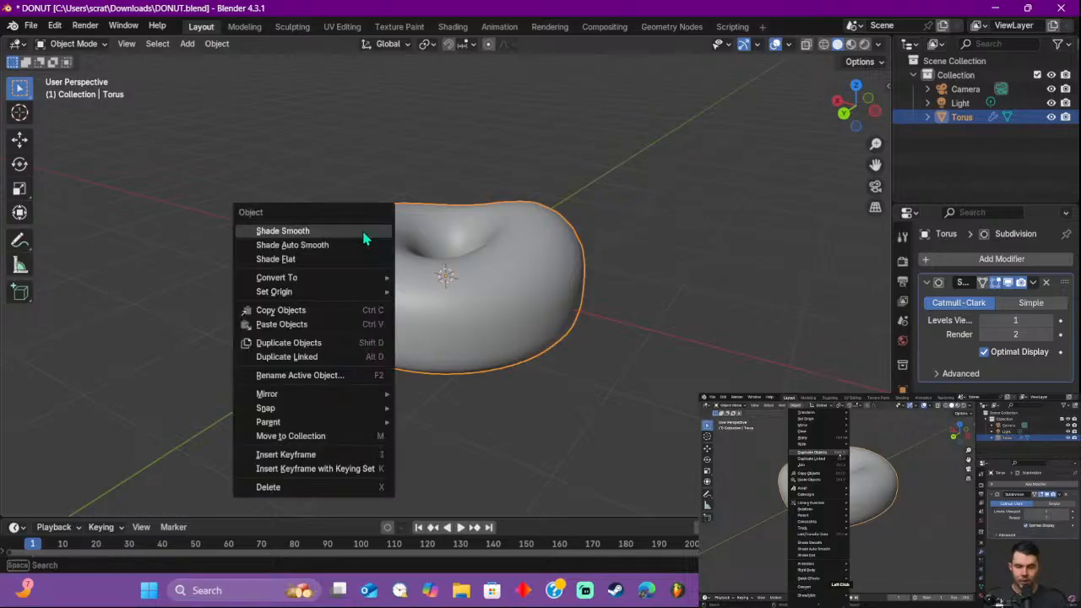
click(365, 239)
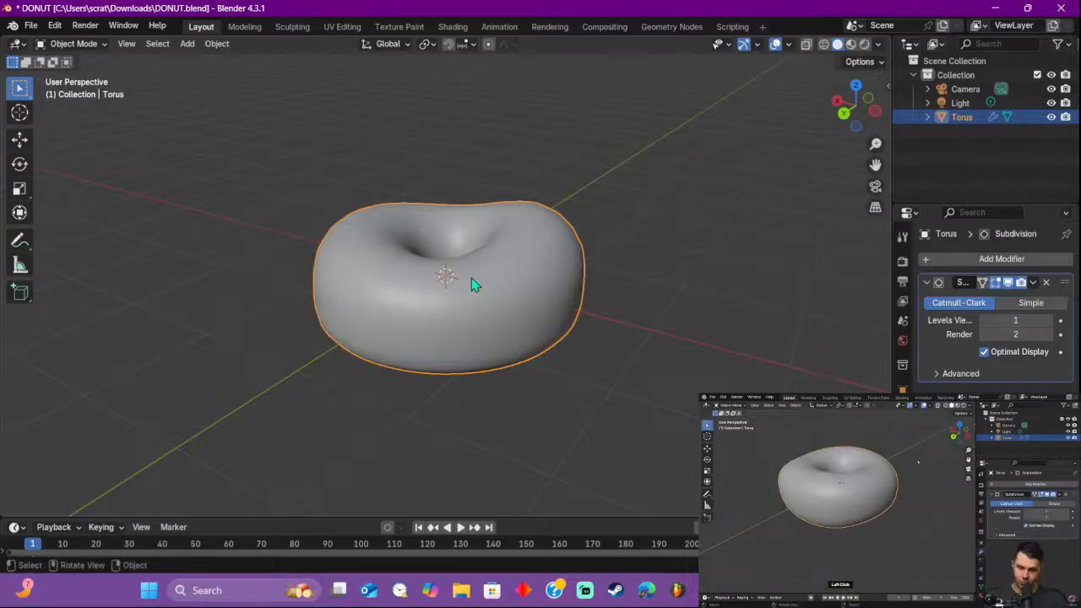
key(shift+d)
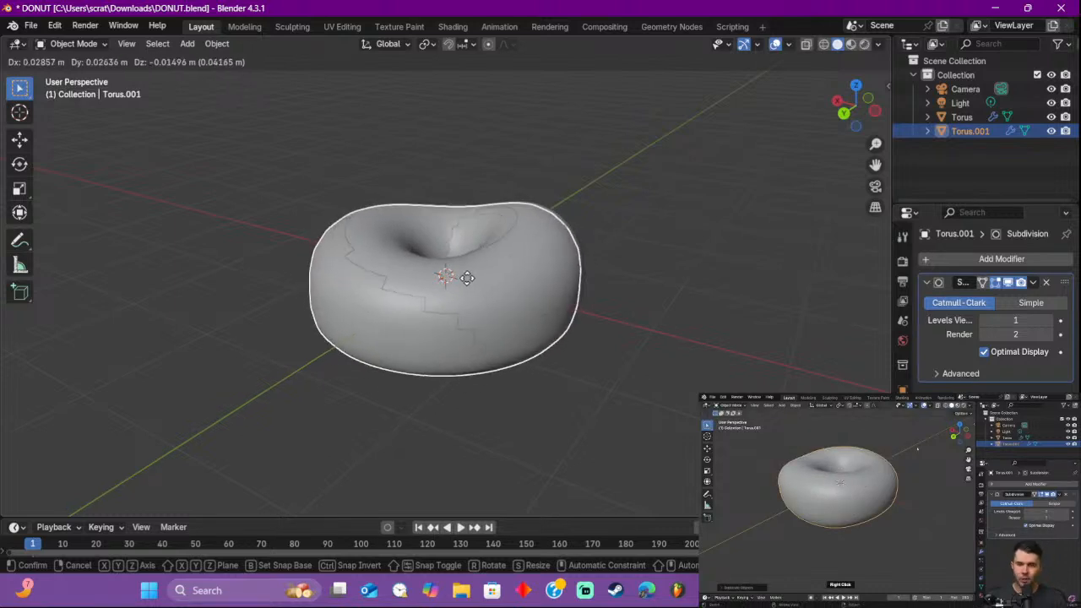
right_click(468, 280)
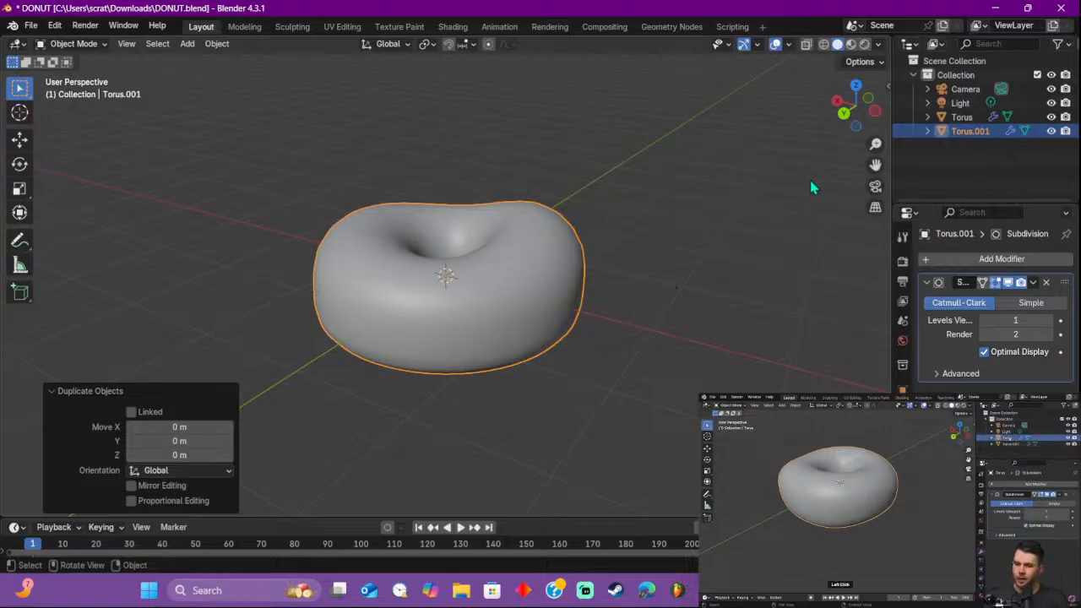
Step: Rename the duplicated torus as iucing
right_click(966, 132)
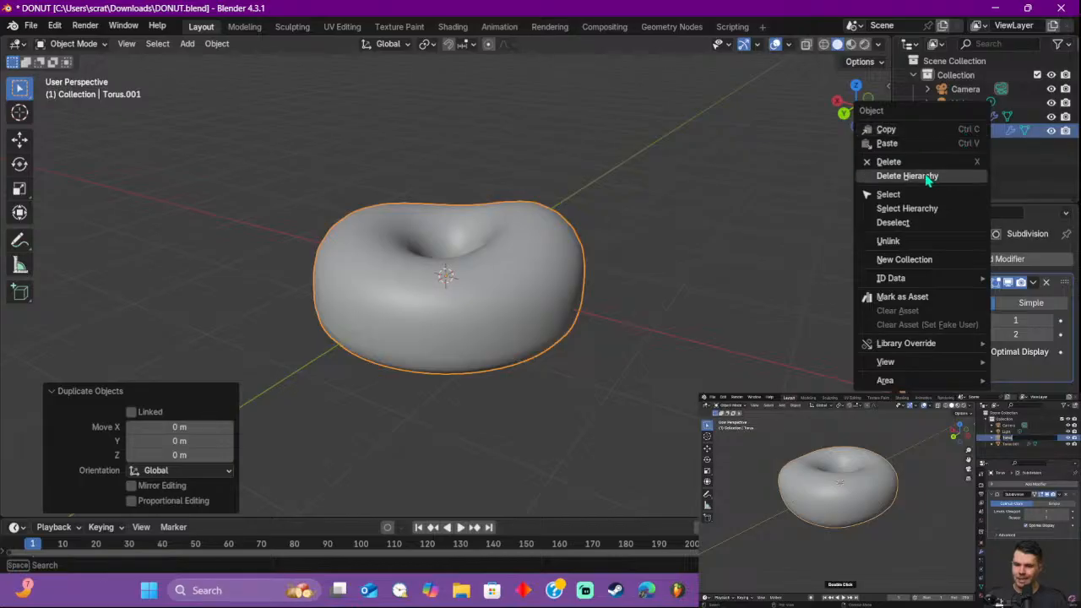
click(1009, 158)
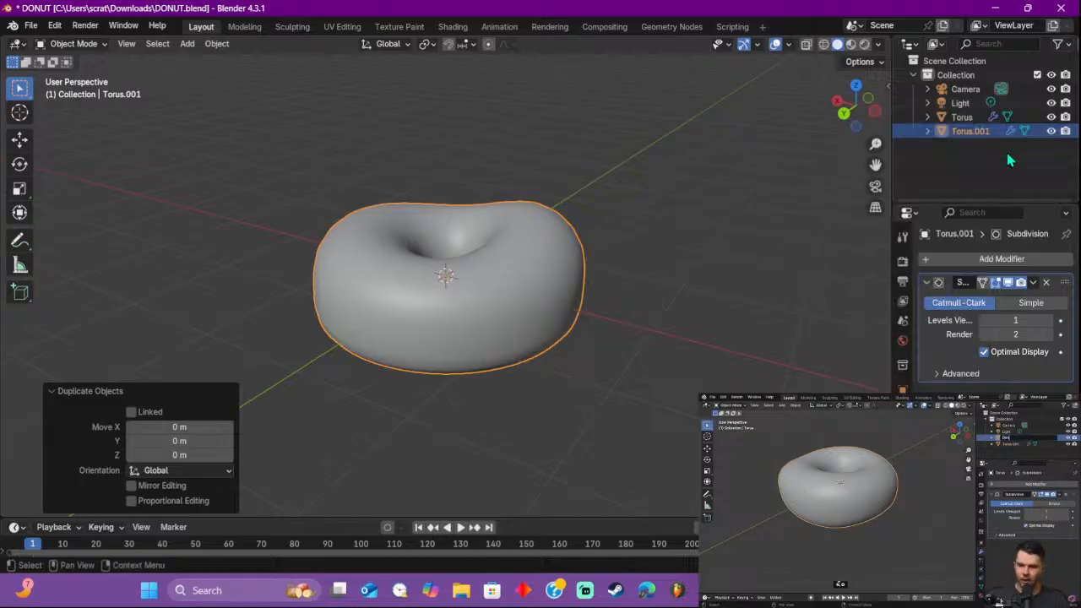
double_click(963, 132)
text(Icing)
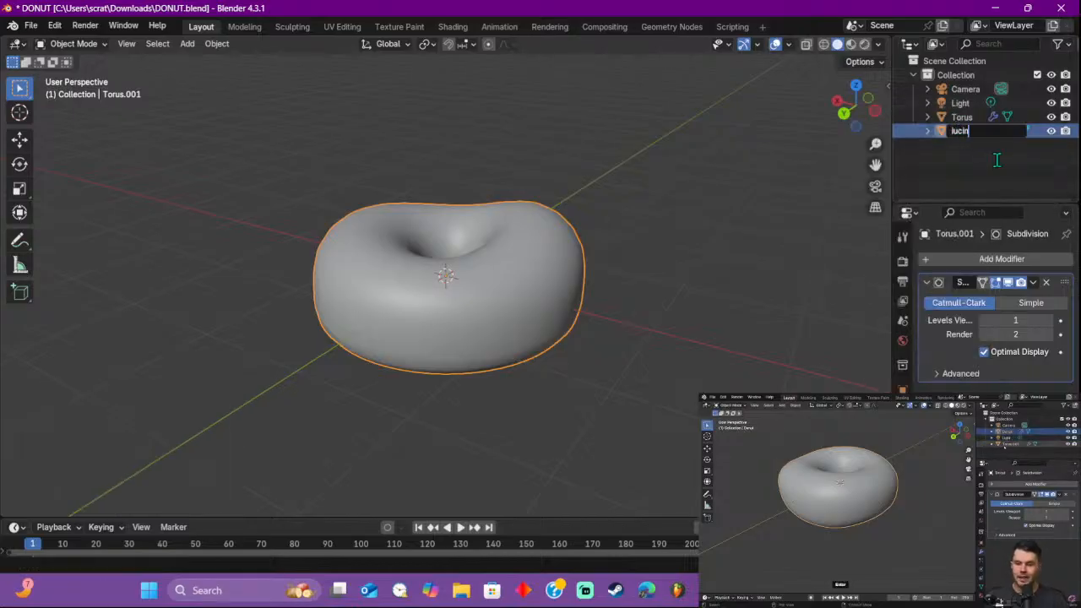
key(Return)
Step: Rename the original torus as donut body
double_click(961, 131)
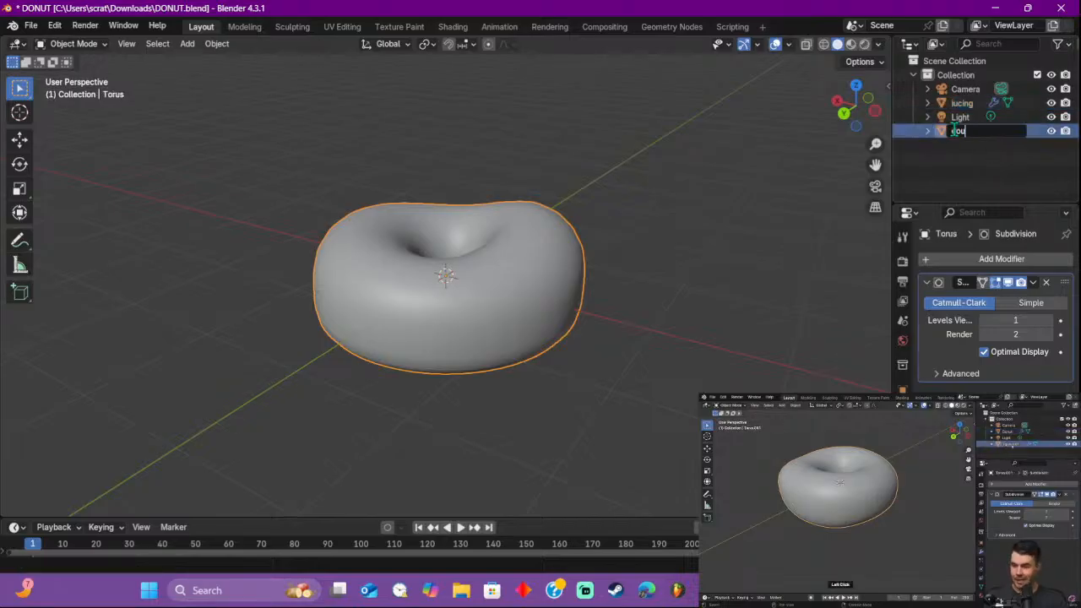
text(donut body)
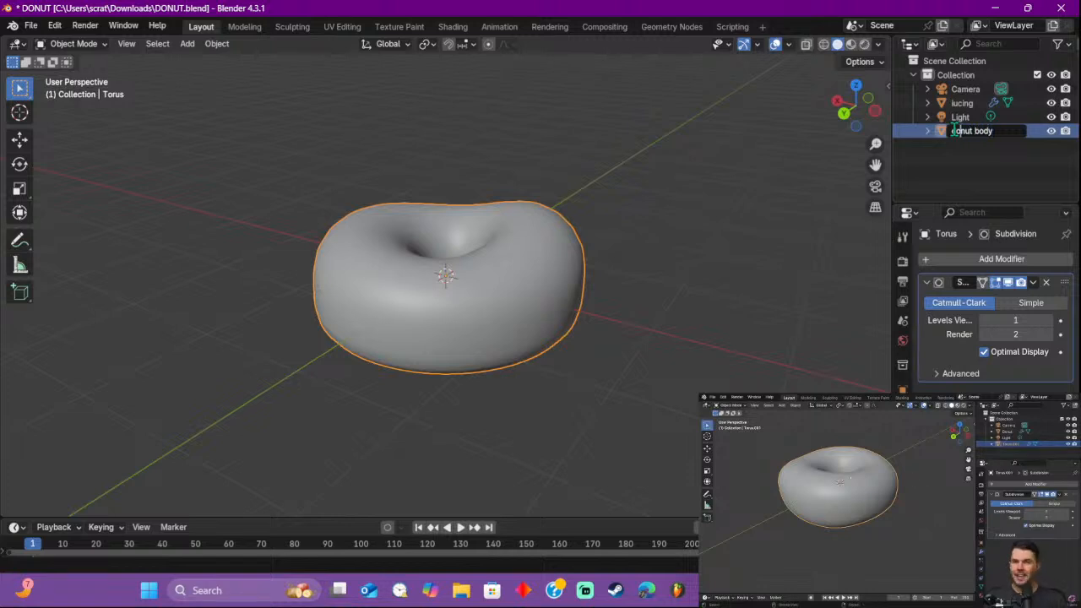
key(Return)
Step: Try to move the iucing object onto donut body in the object hierarchy
drag(962, 118, 957, 109)
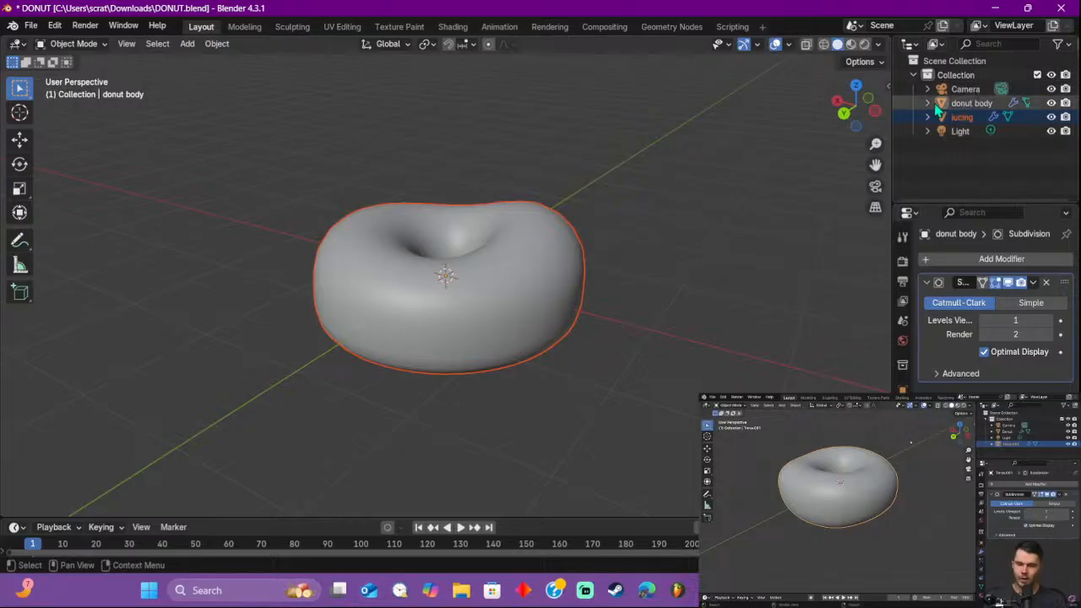
click(927, 106)
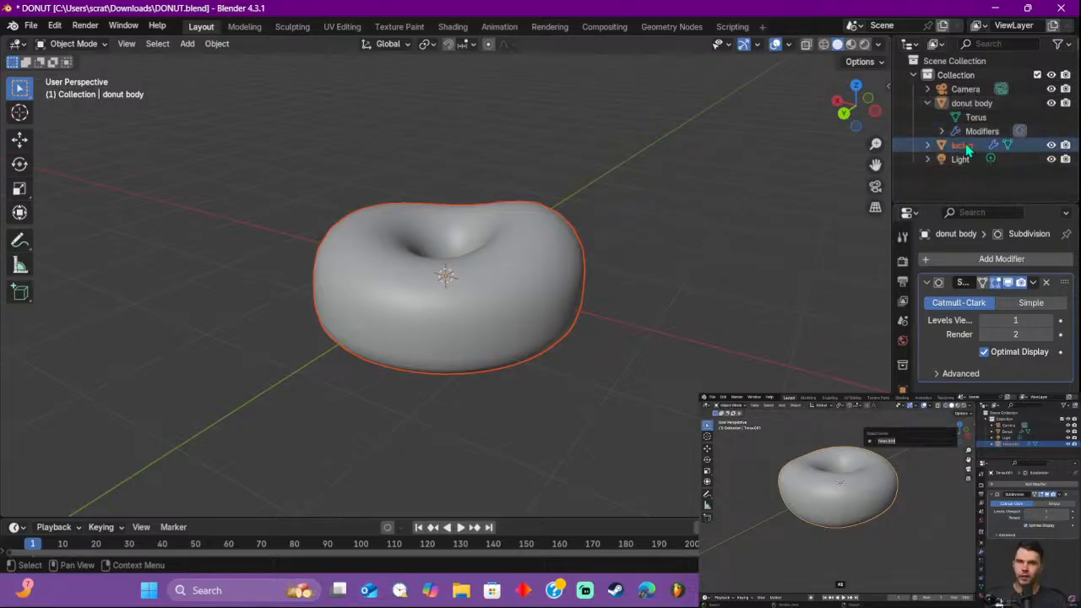
drag(959, 145, 962, 111)
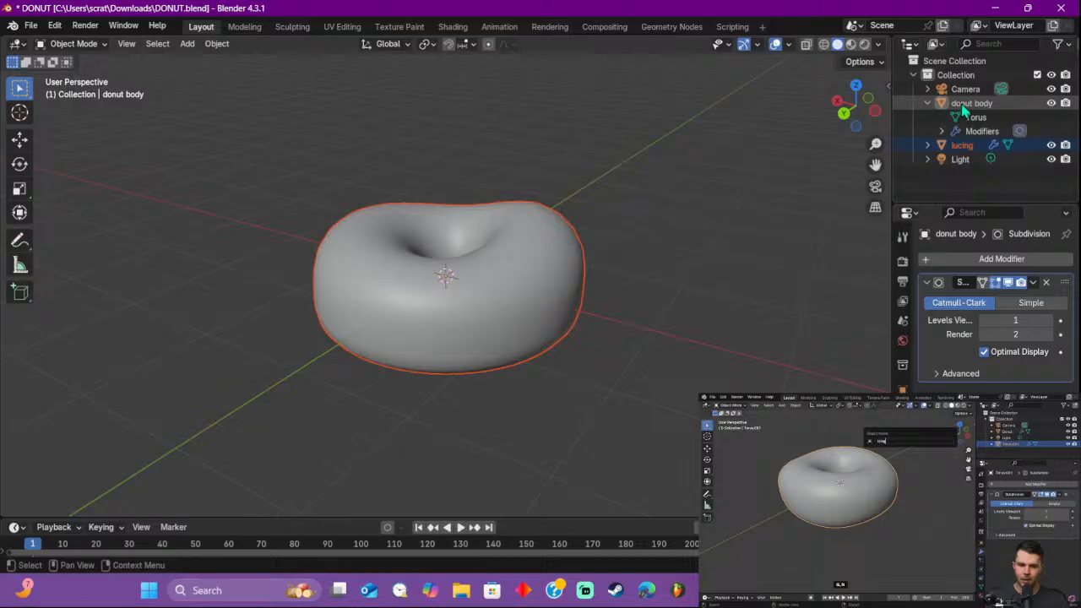
right_click(957, 147)
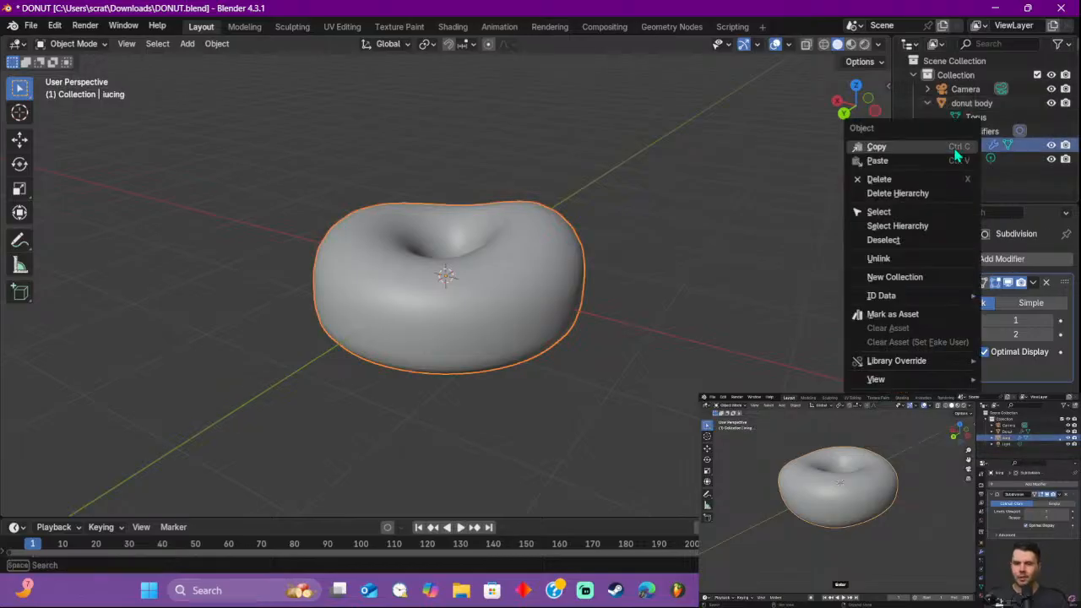
click(935, 227)
Step: Make the iucing copy the active object and enter Edit Mode on its mesh
click(971, 103)
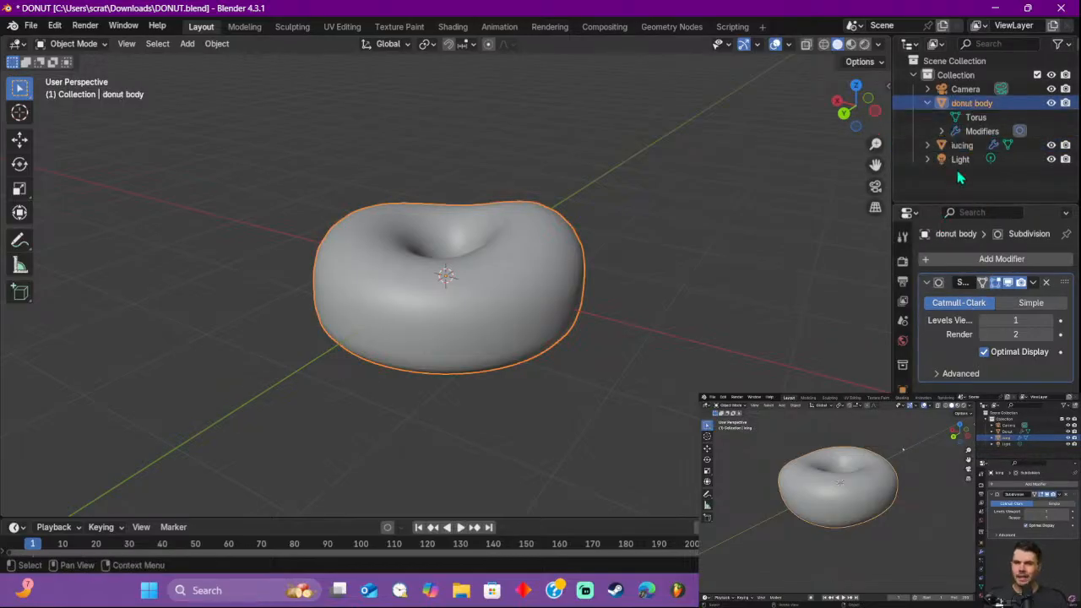
click(963, 145)
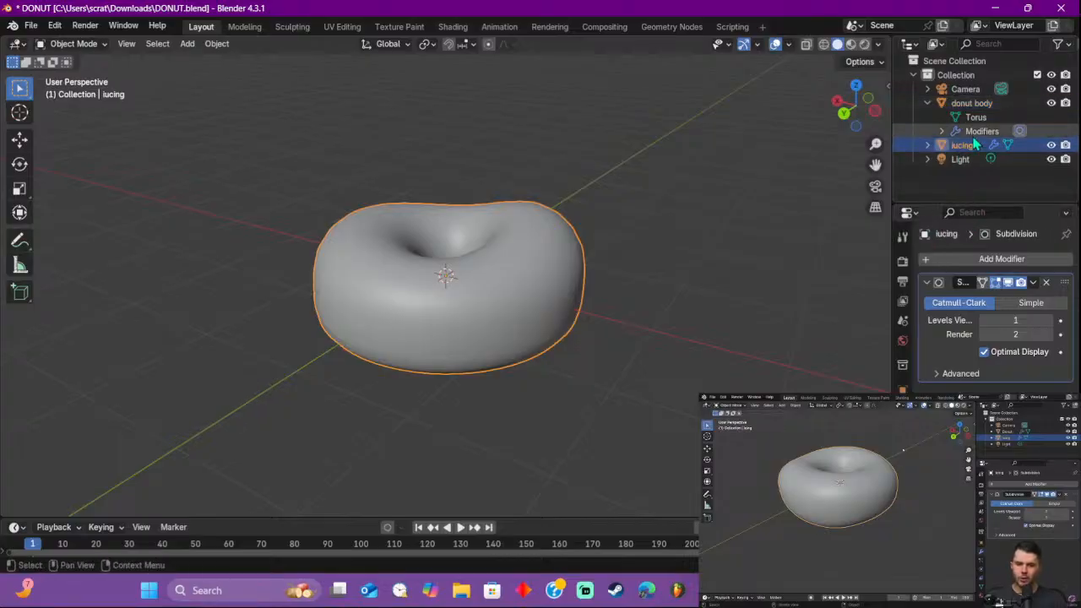
click(619, 161)
click(951, 148)
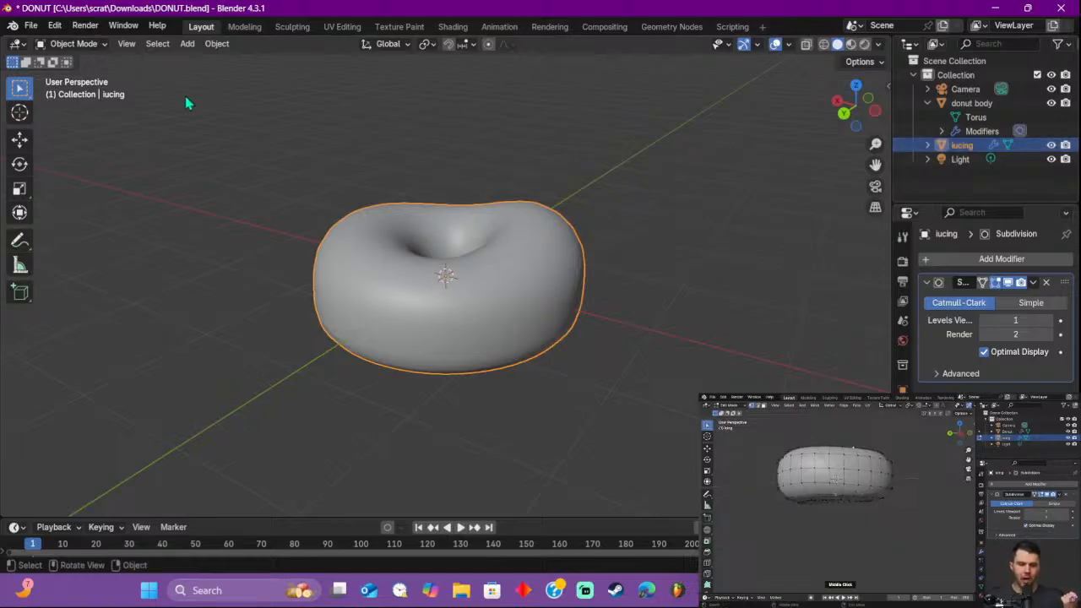
click(284, 155)
click(488, 267)
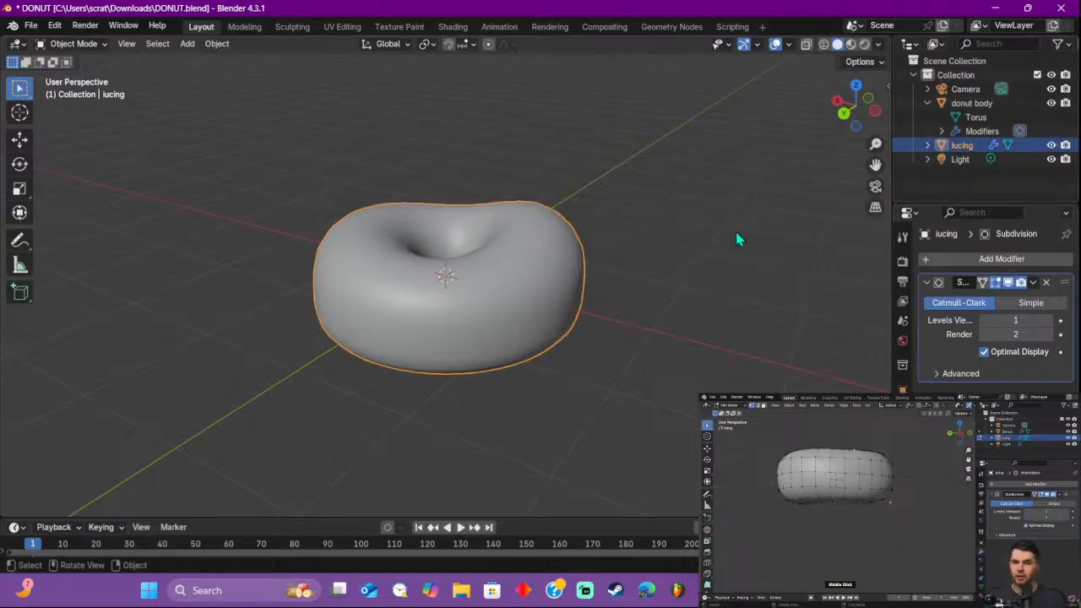
key(Tab)
Step: Try to box-select the lower vertices of the iucing mesh from the side, and clear the selection after checking it from below
middle_drag(719, 233, 707, 211)
drag(709, 259, 651, 300)
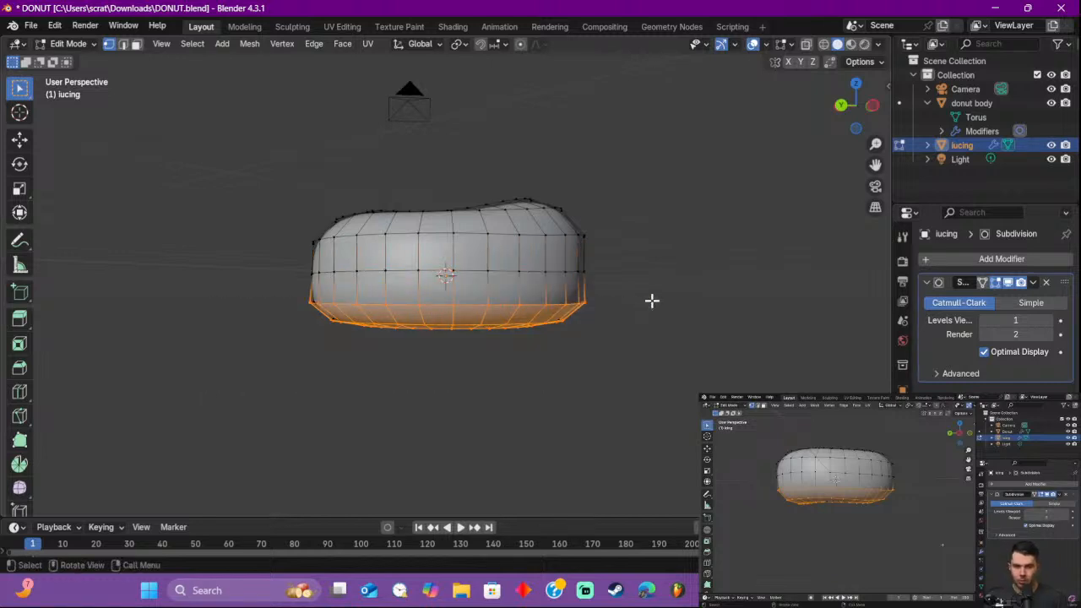
middle_drag(651, 300, 358, 150)
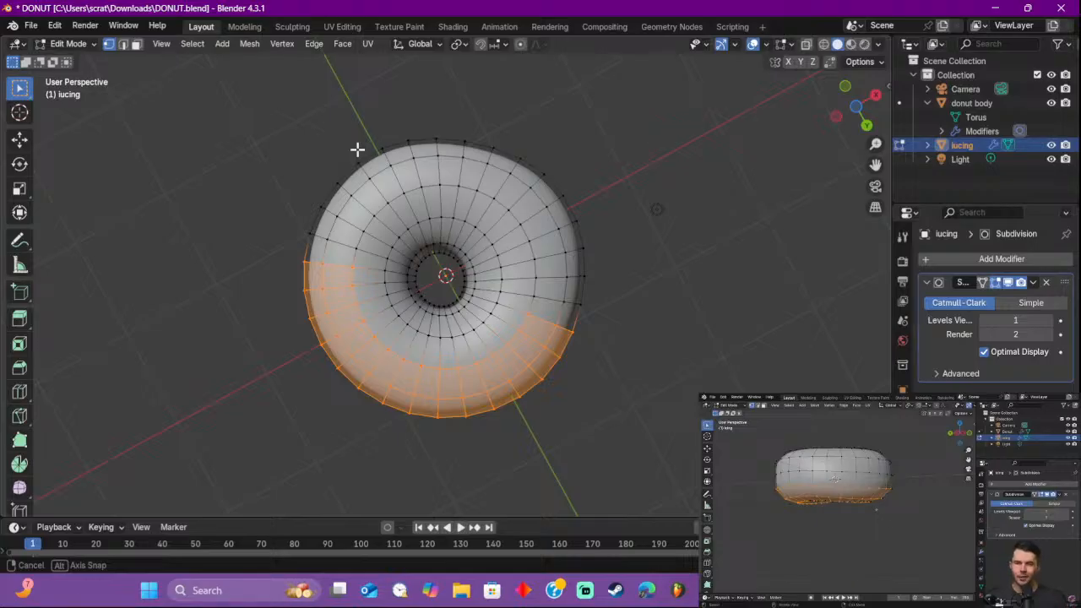
middle_drag(358, 150, 533, 193)
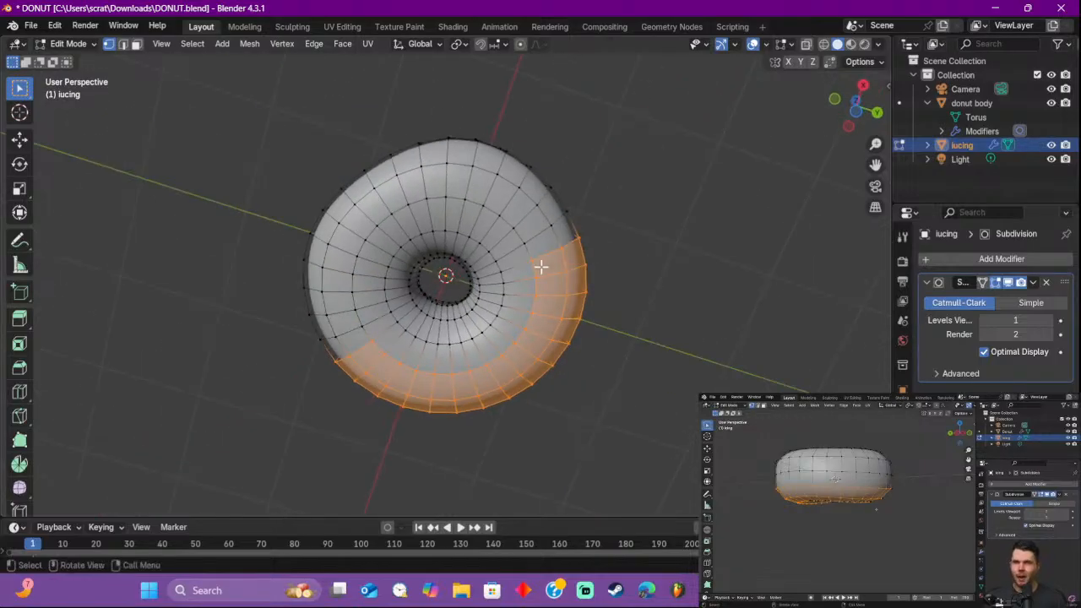
key(alt+a)
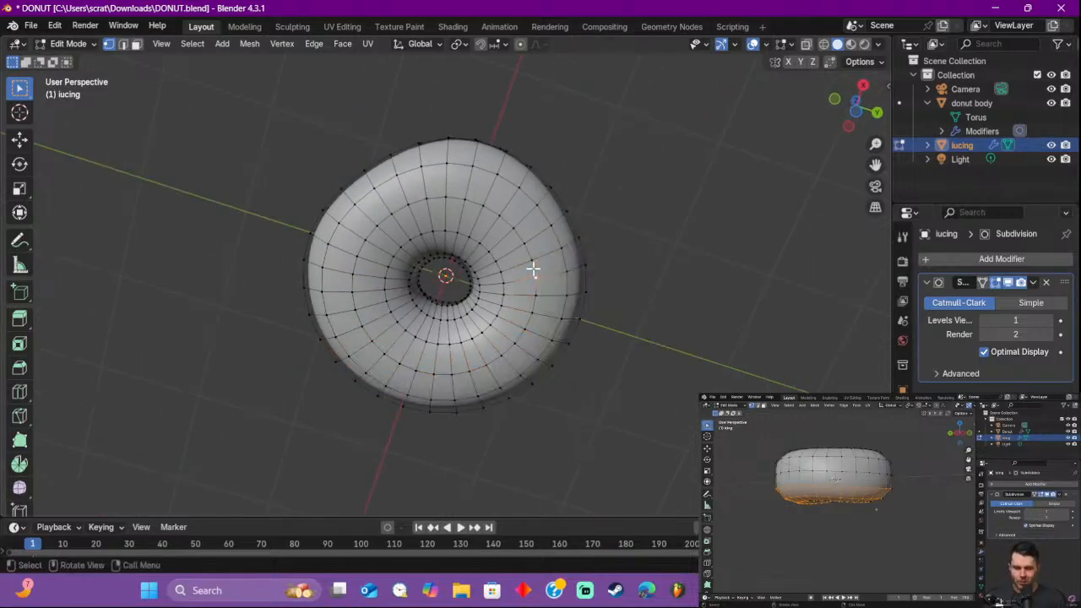
Step: Select the edge loops around the underside of the iucing mesh, from the lower outer wall inward to the hole
alt+click(566, 266)
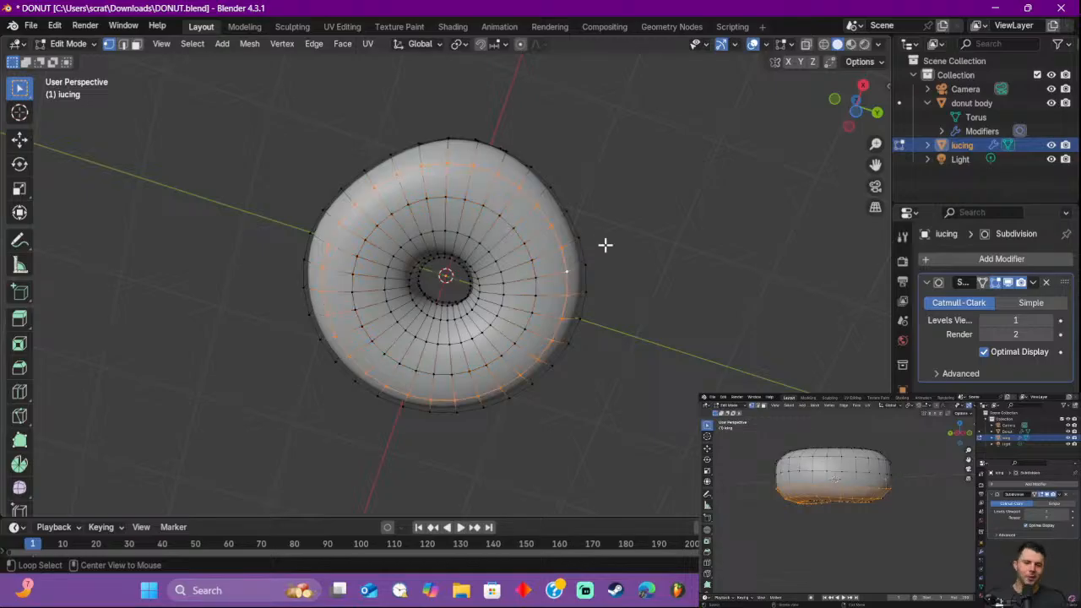
middle_drag(623, 246, 580, 292)
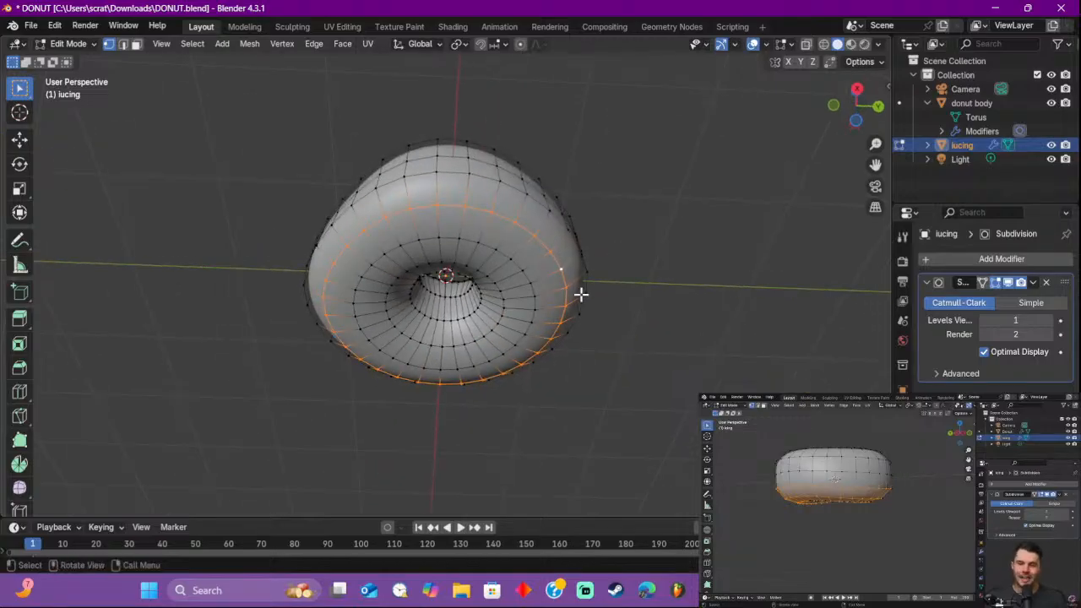
ctrl+alt+click(524, 272)
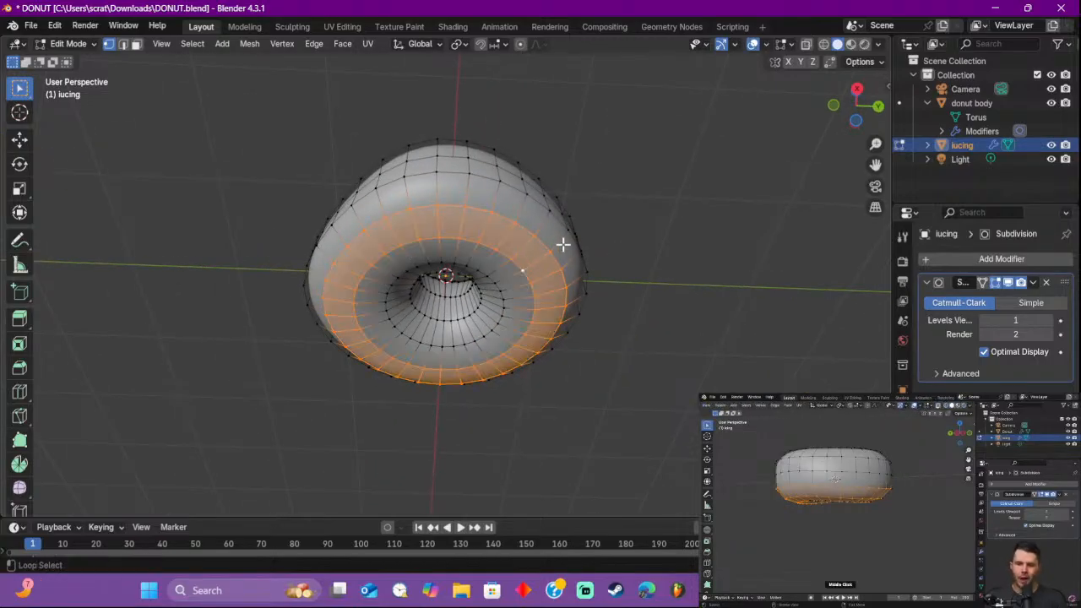
ctrl+click(568, 232)
middle_drag(627, 253, 598, 294)
alt+shift+click(498, 319)
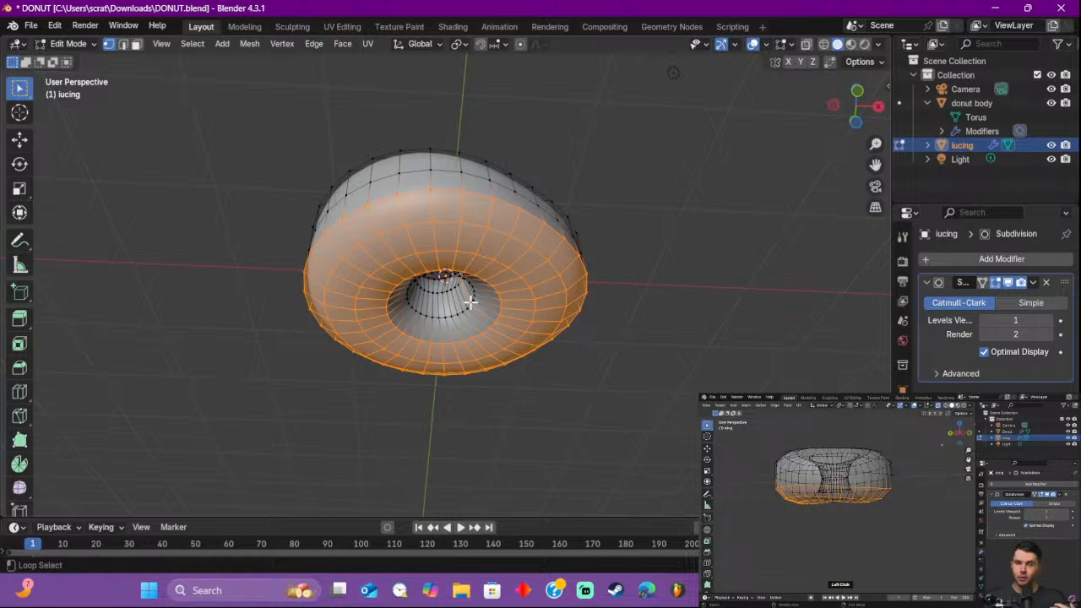
Step: Try to extend the underside selection with the edge loops around the inside of the hole
alt+shift+click(483, 310)
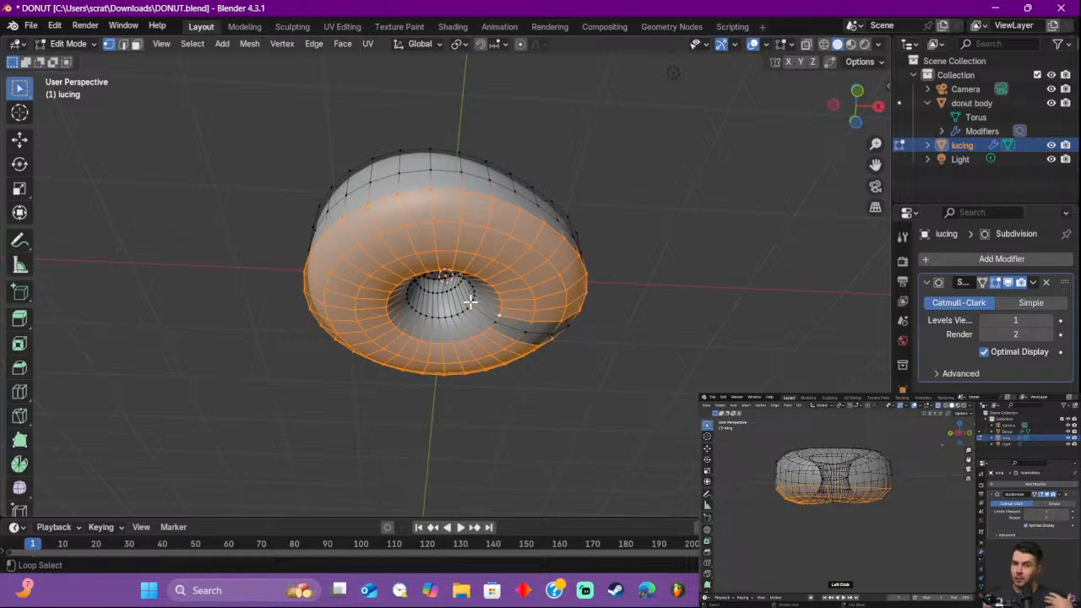
alt+shift+click(528, 328)
alt+shift+click(529, 329)
alt+shift+click(529, 328)
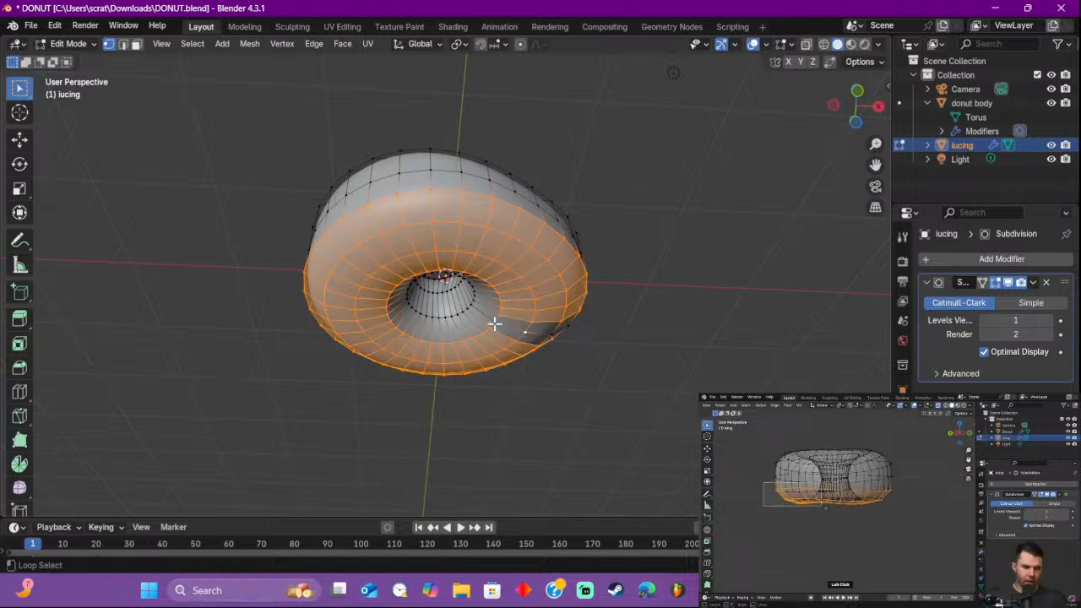
alt+shift+click(499, 316)
alt+shift+click(498, 316)
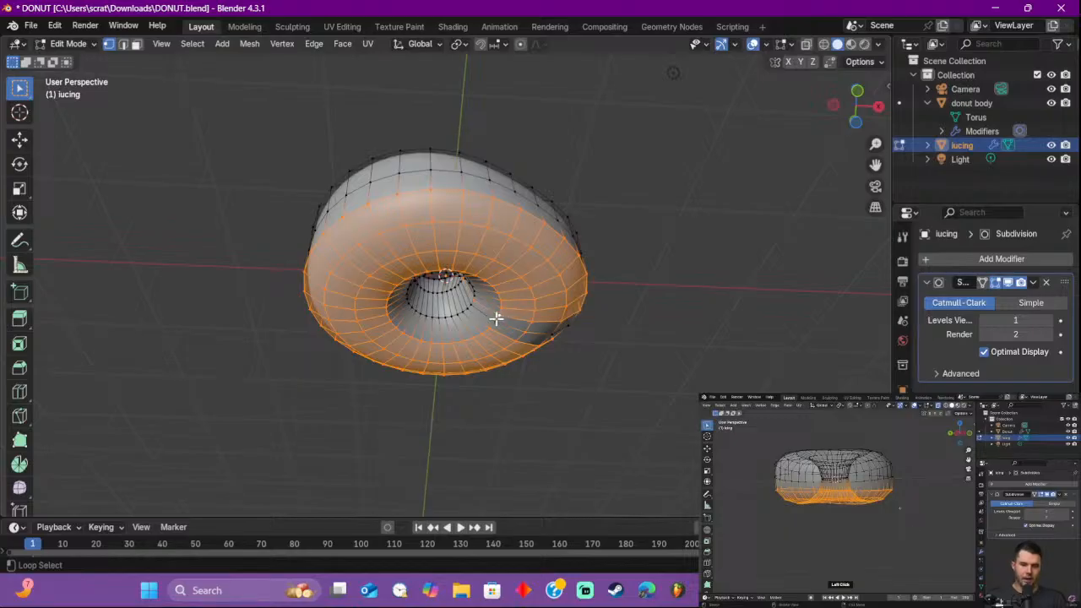
middle_drag(531, 342, 484, 205)
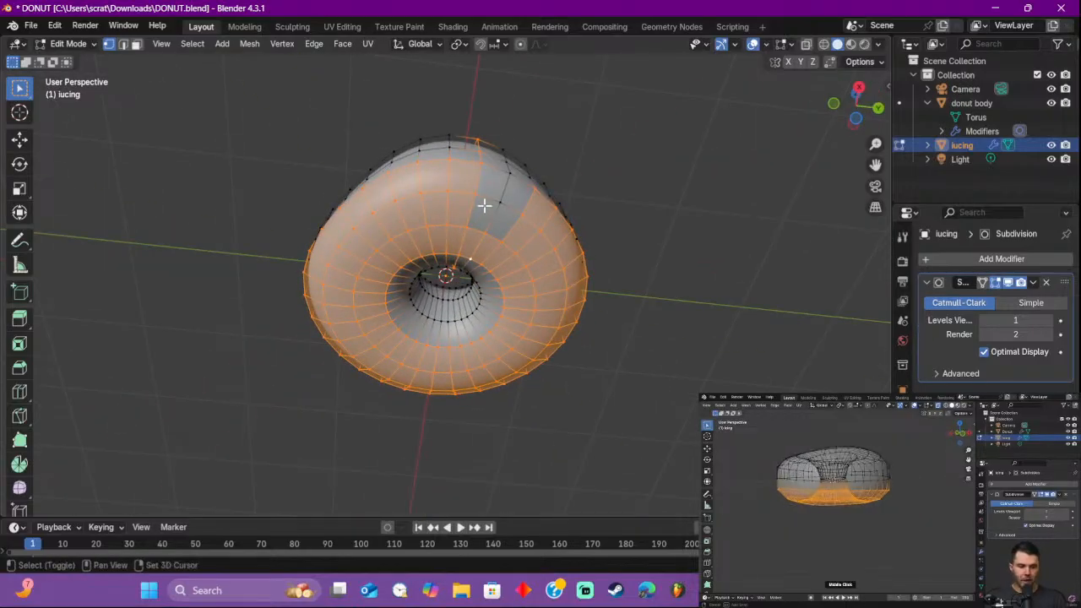
Step: Restart the selection and select the three underside edge loops plus the lowest loop on the outer wall
click(475, 189)
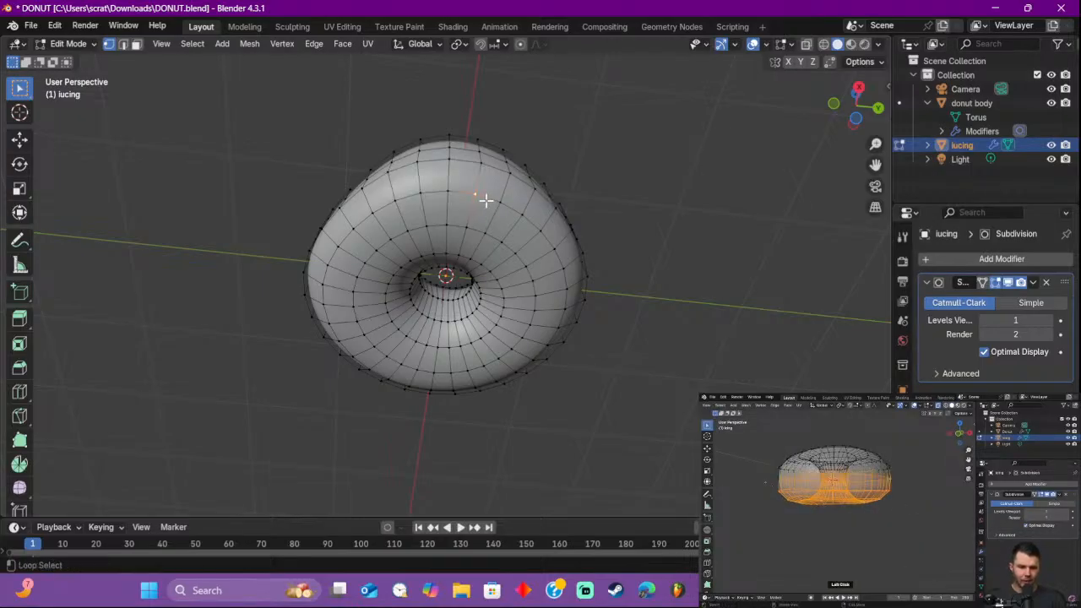
alt+click(486, 199)
alt+shift+click(479, 229)
alt+shift+click(471, 254)
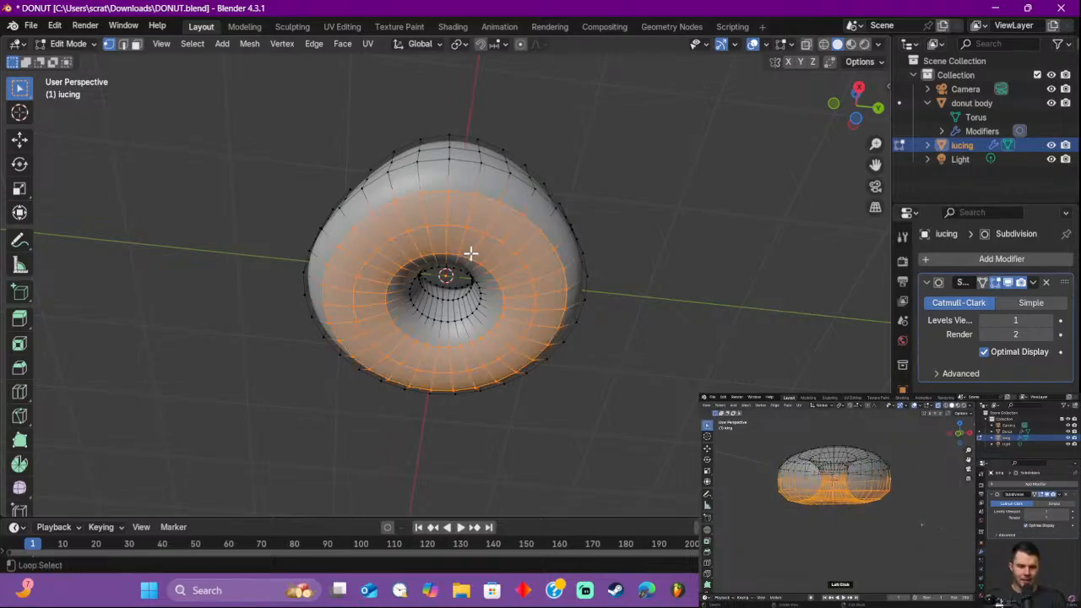
middle_drag(717, 239, 577, 304)
alt+shift+click(479, 260)
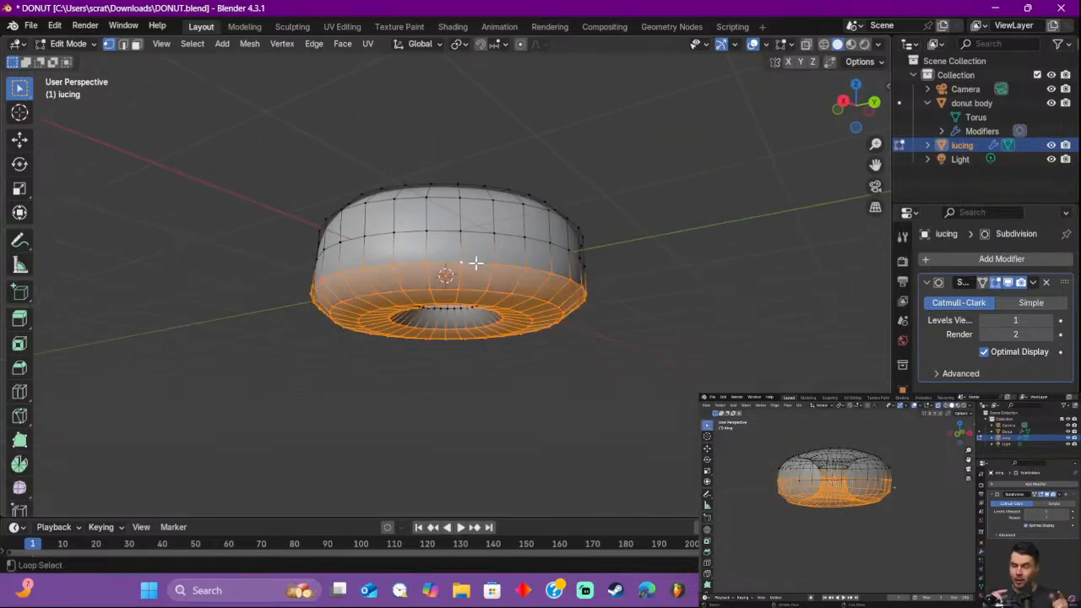
Step: Check the underside selection around the hole and from the side, and delete the selected faces of the iucing mesh
middle_drag(530, 344, 794, 280)
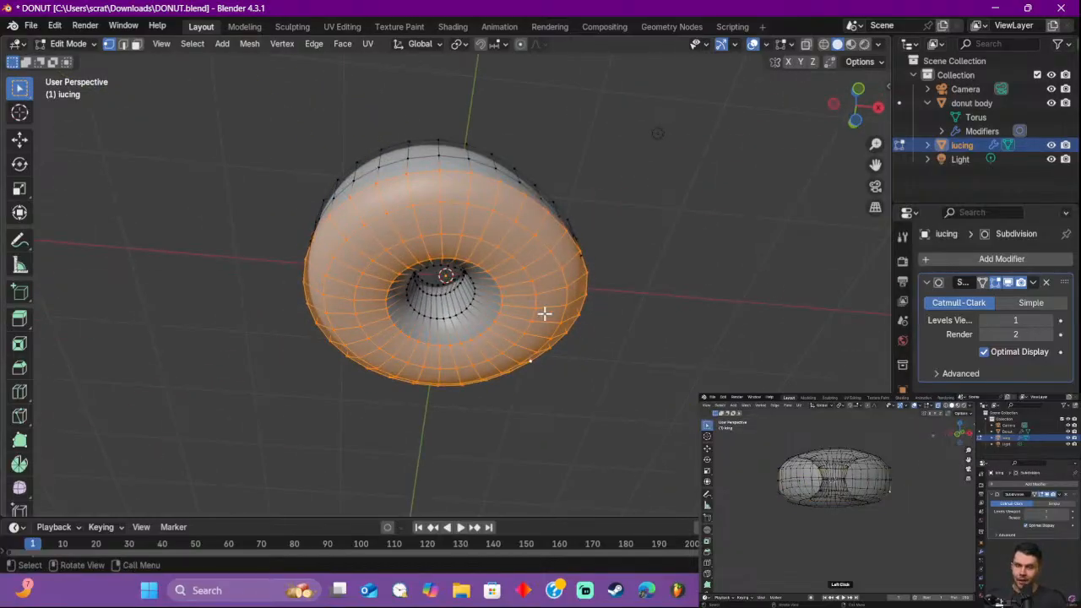
middle_drag(545, 313, 628, 313)
scroll(629, 313, up, 5)
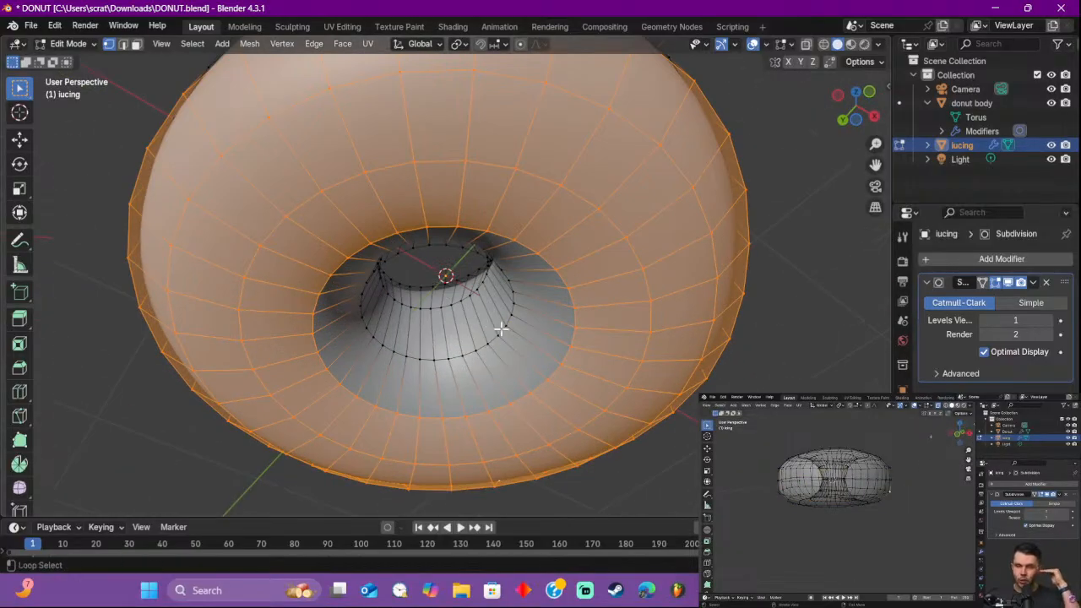
middle_drag(501, 329, 601, 357)
scroll(656, 362, down, 4)
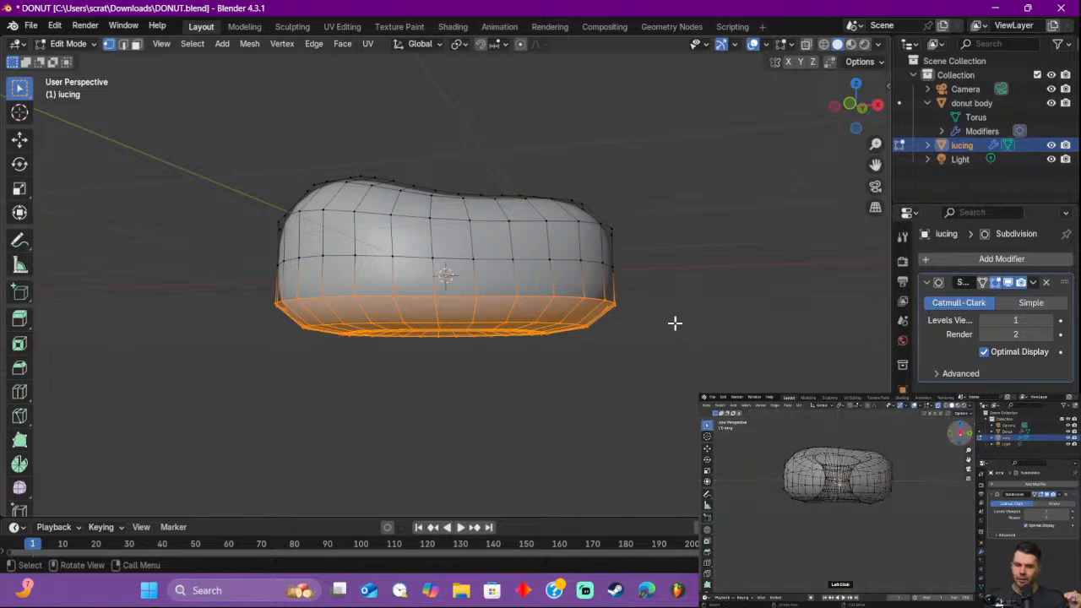
key(x)
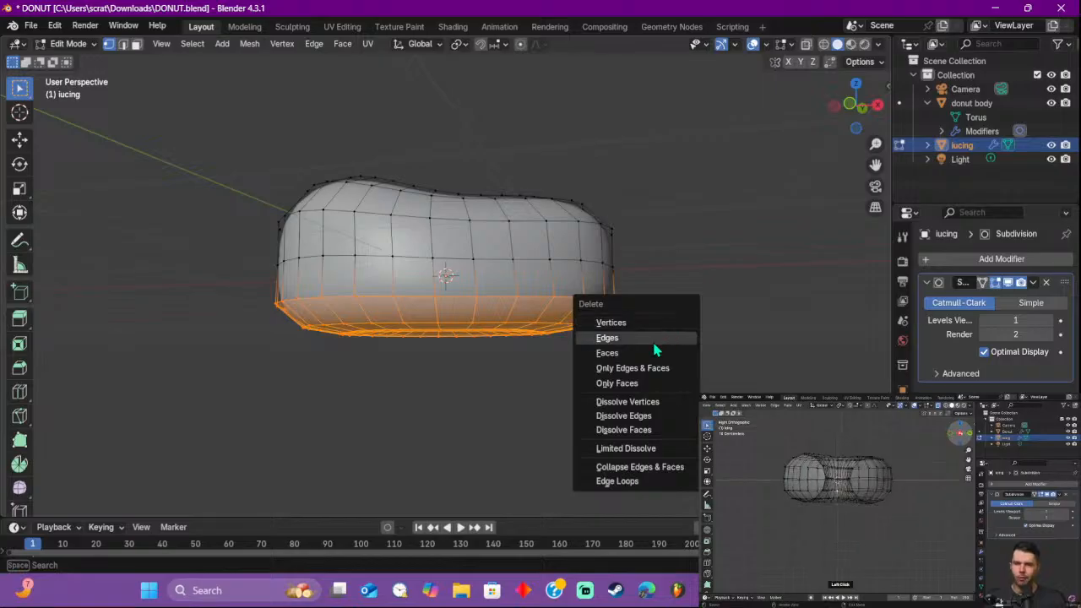
click(654, 354)
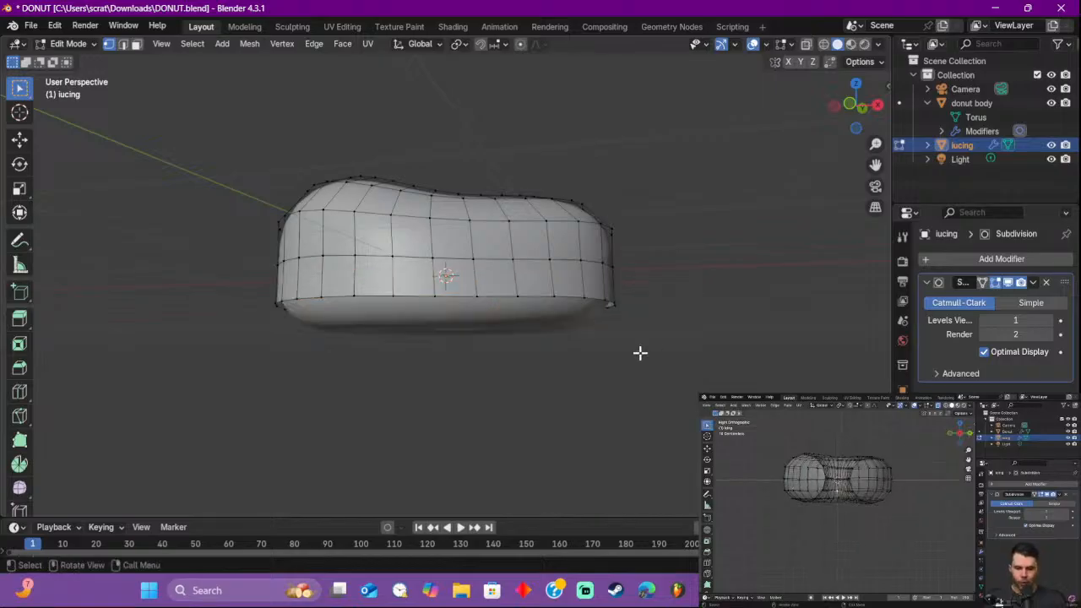
Step: Try to delete the lowest edge loop's vertices on the outer wall of the iucing mesh, and undo back to the underside selection
middle_drag(641, 358, 397, 371)
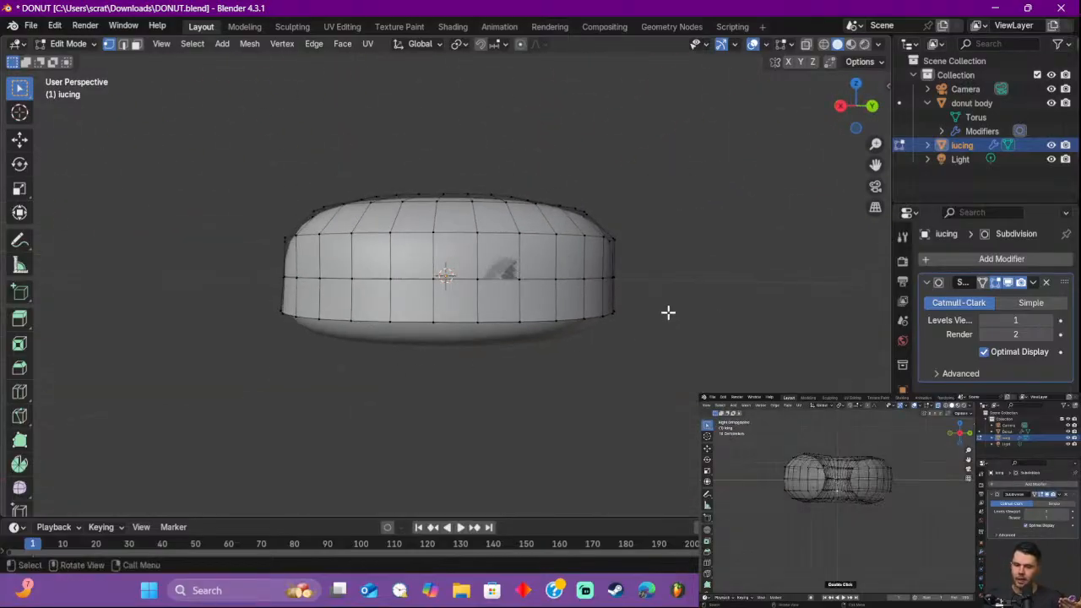
alt+click(511, 321)
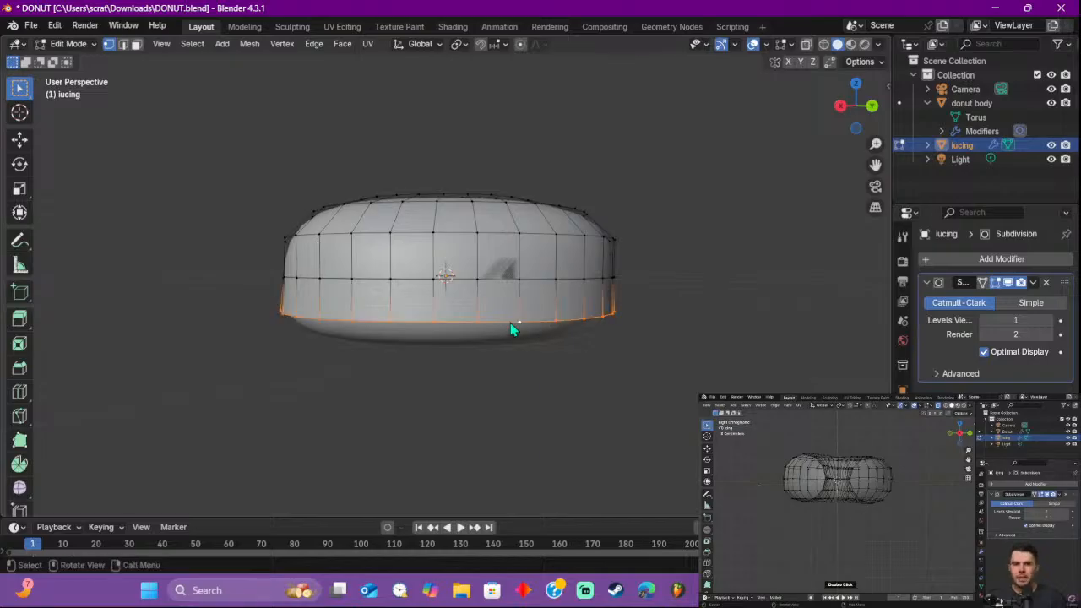
right_click(514, 329)
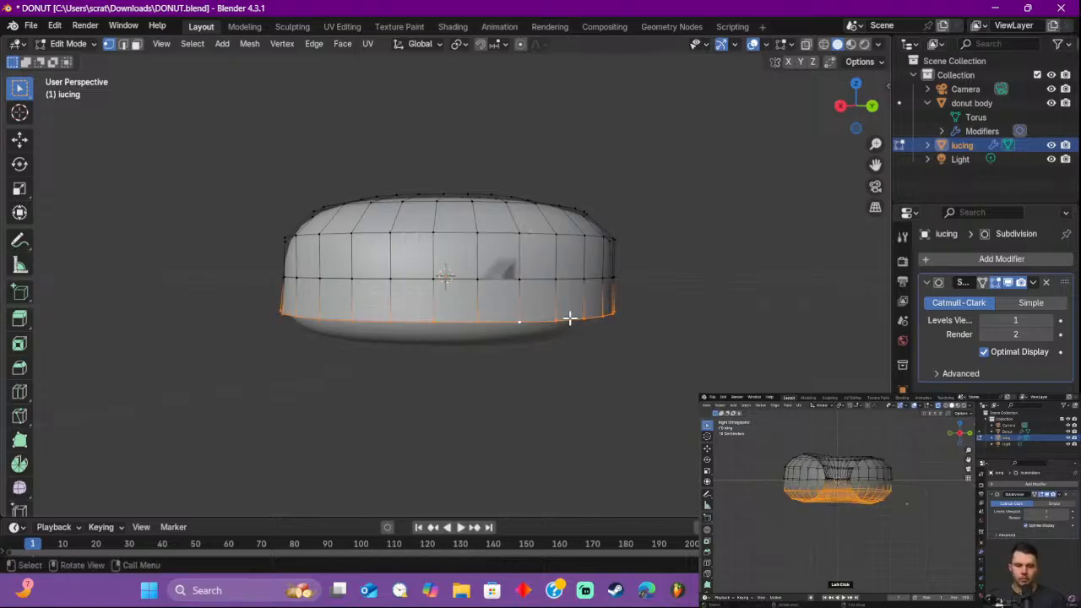
key(x)
key(Escape)
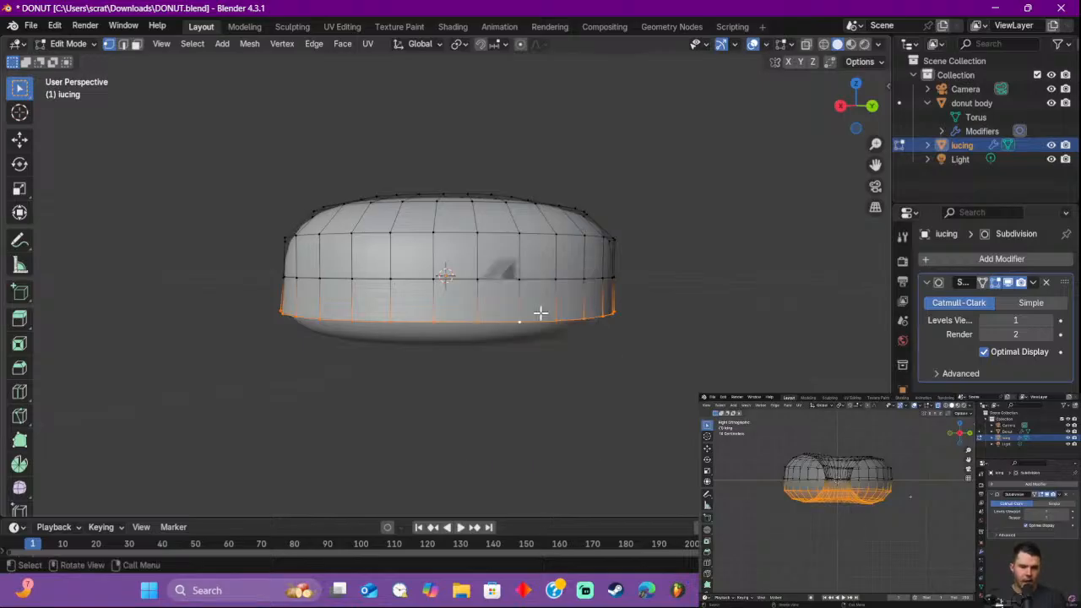
key(x)
click(516, 300)
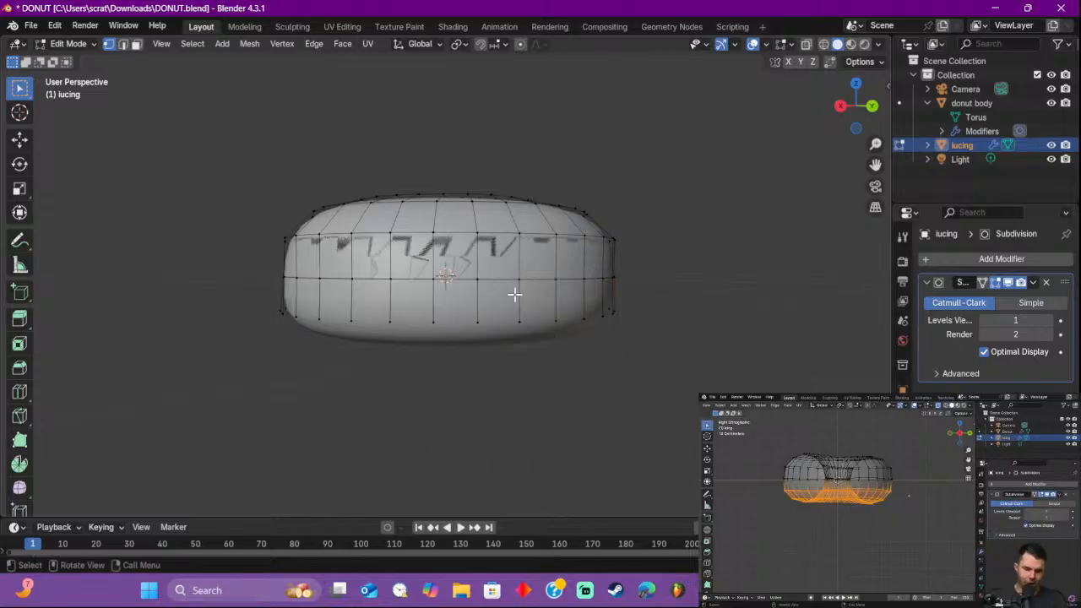
middle_drag(625, 330, 639, 301)
key(ctrl+z)
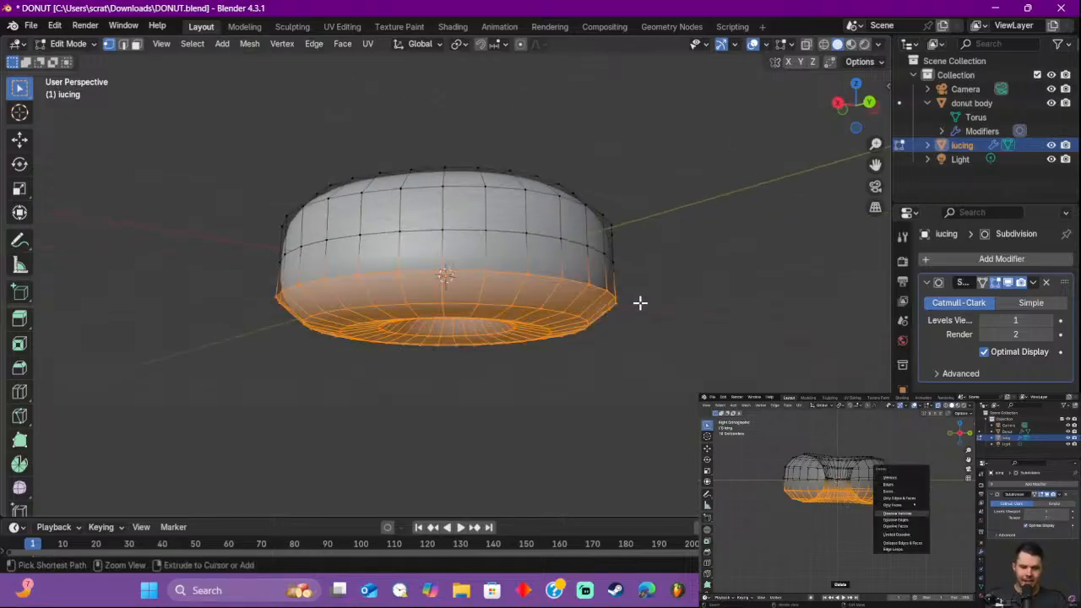
Step: Clear the underside selection and turn on X-ray display to see through the iucing mesh
click(843, 511)
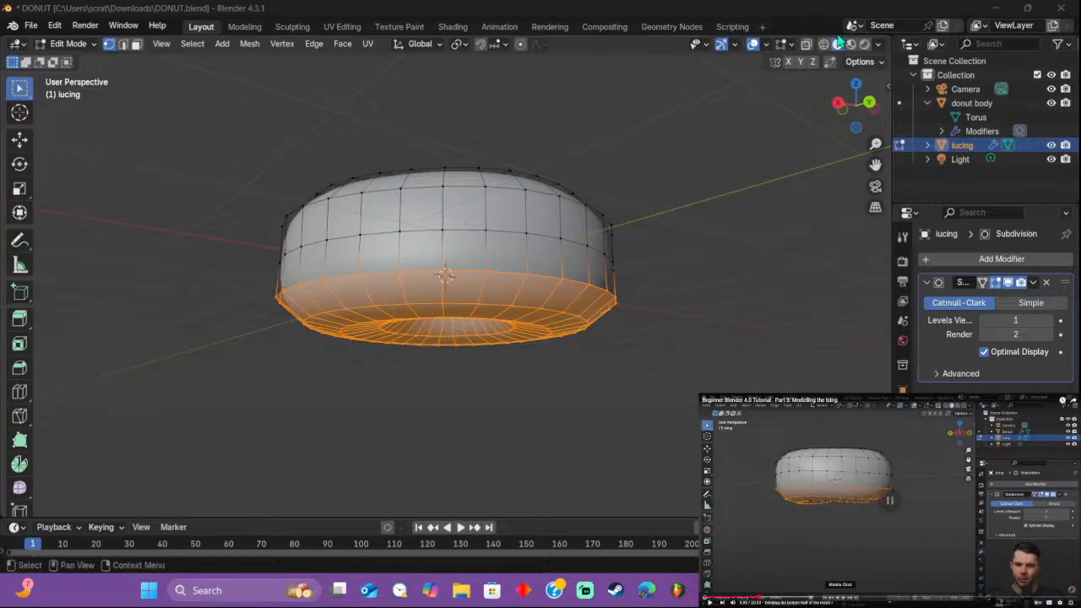
click(786, 211)
click(807, 45)
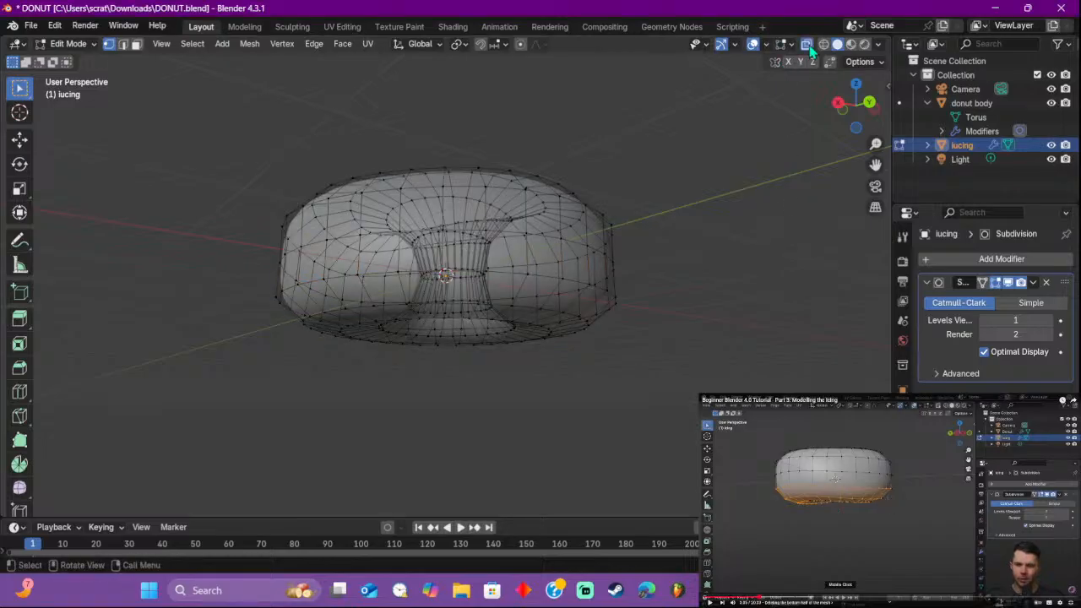
middle_drag(657, 322, 633, 341)
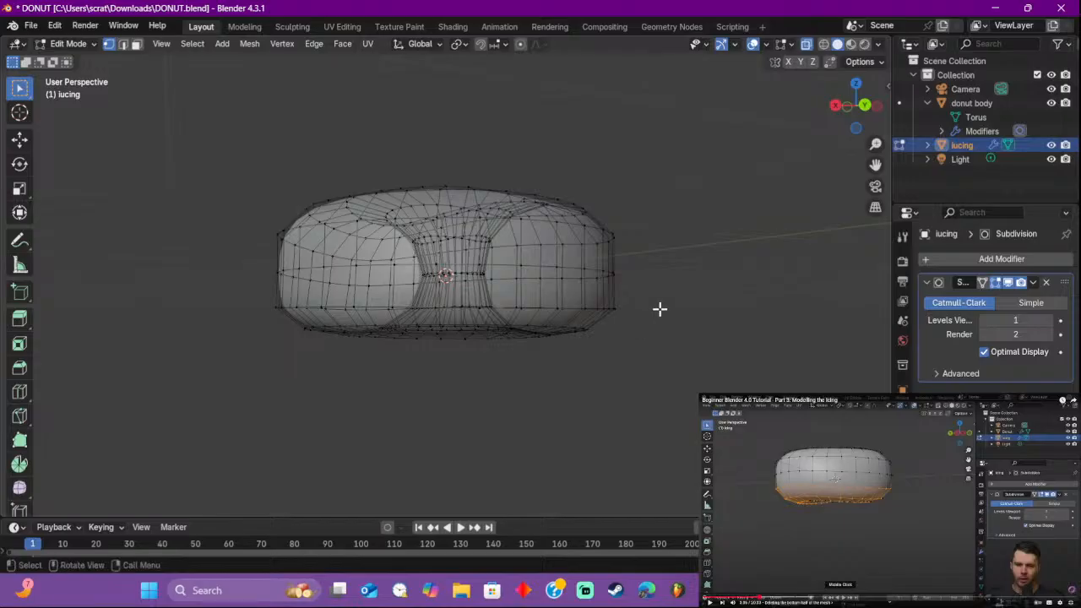
Step: Try to box-select the lower part of the iucing mesh from freehand side views in perspective
drag(661, 306, 239, 400)
middle_drag(691, 437, 685, 303)
drag(685, 304, 203, 380)
middle_drag(571, 355, 653, 288)
ctrl+drag(653, 288, 296, 393)
Step: Box-select the lower half of the iucing mesh, including the middle edge loop, in the back orthographic view
click(856, 108)
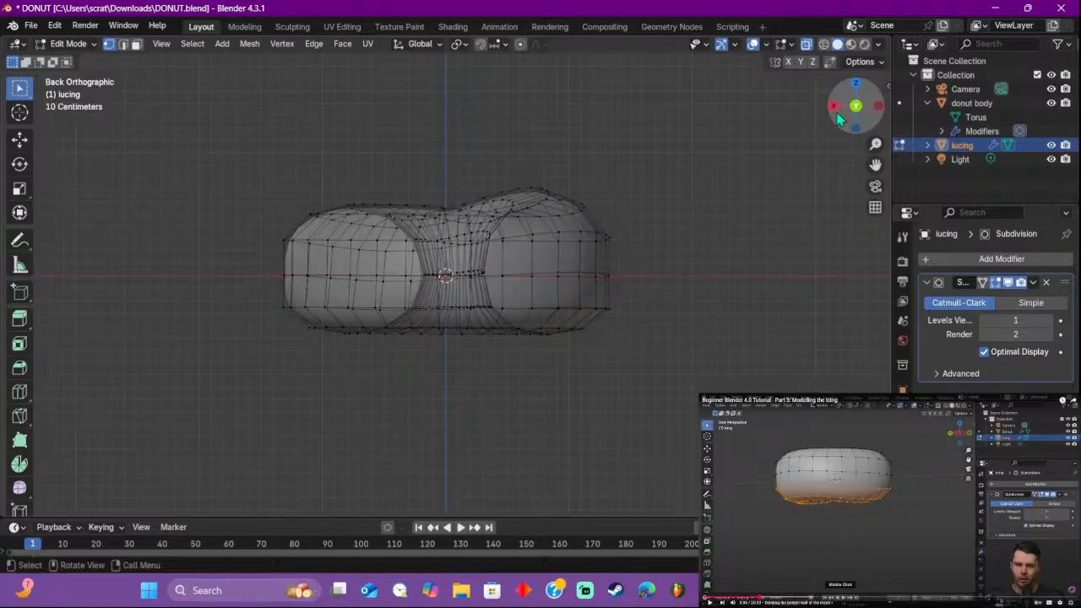
drag(676, 266, 258, 386)
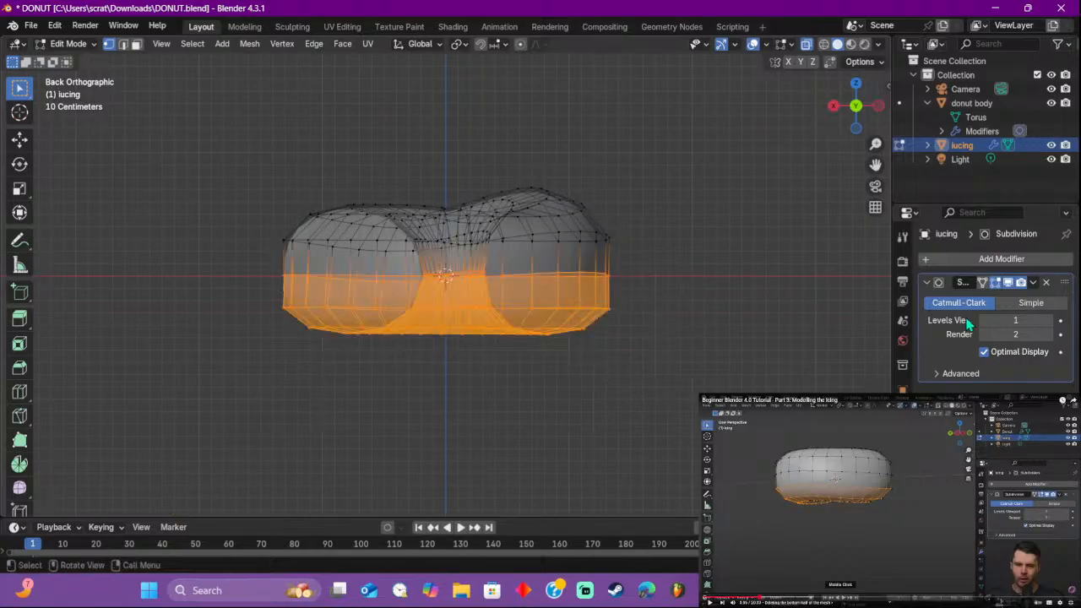
key(s)
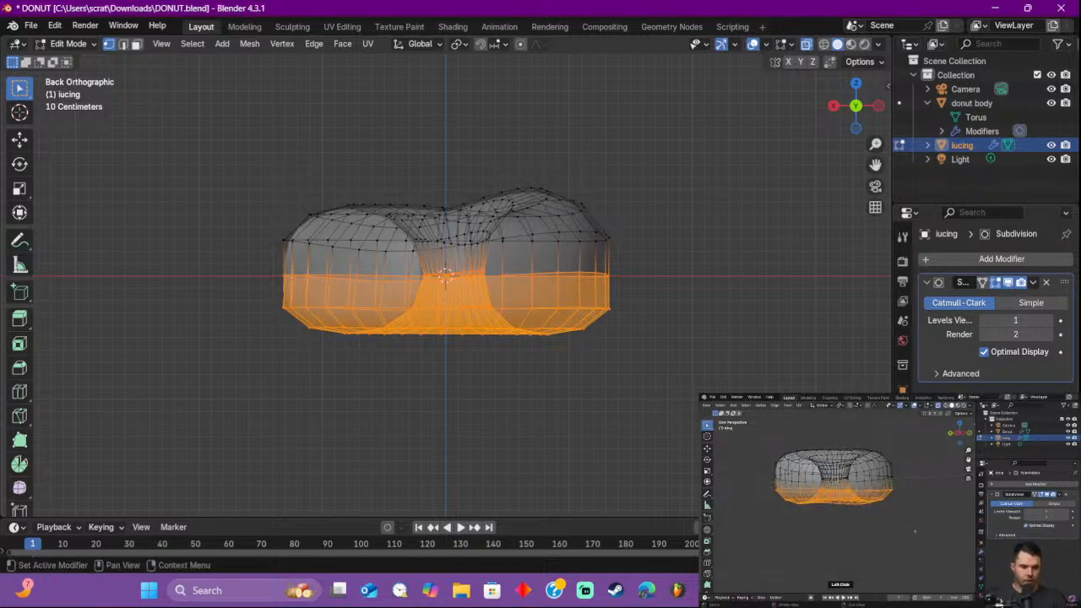
key(x)
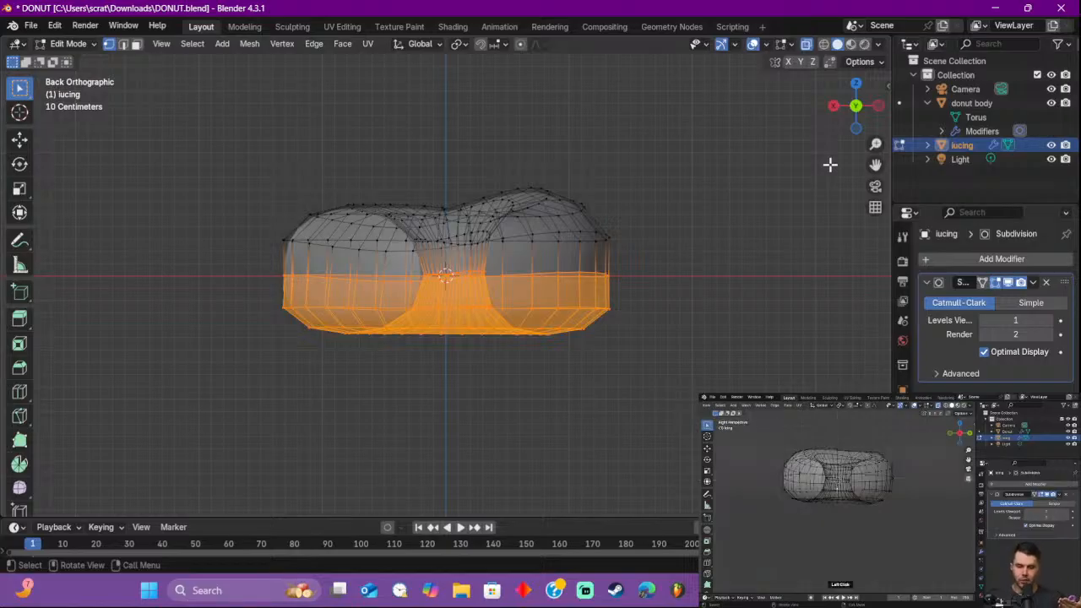
click(876, 218)
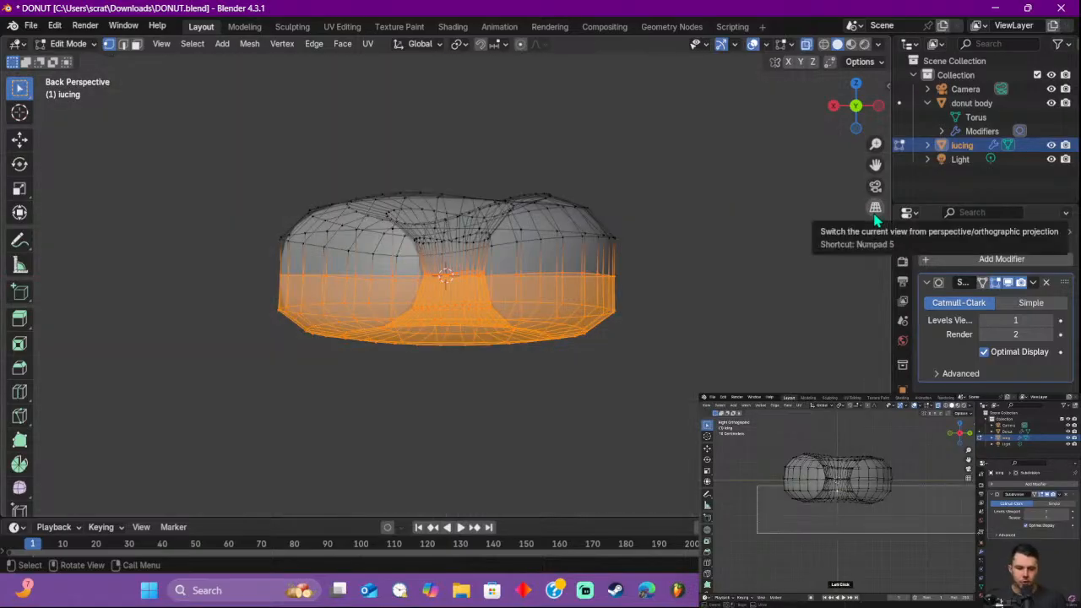
click(876, 217)
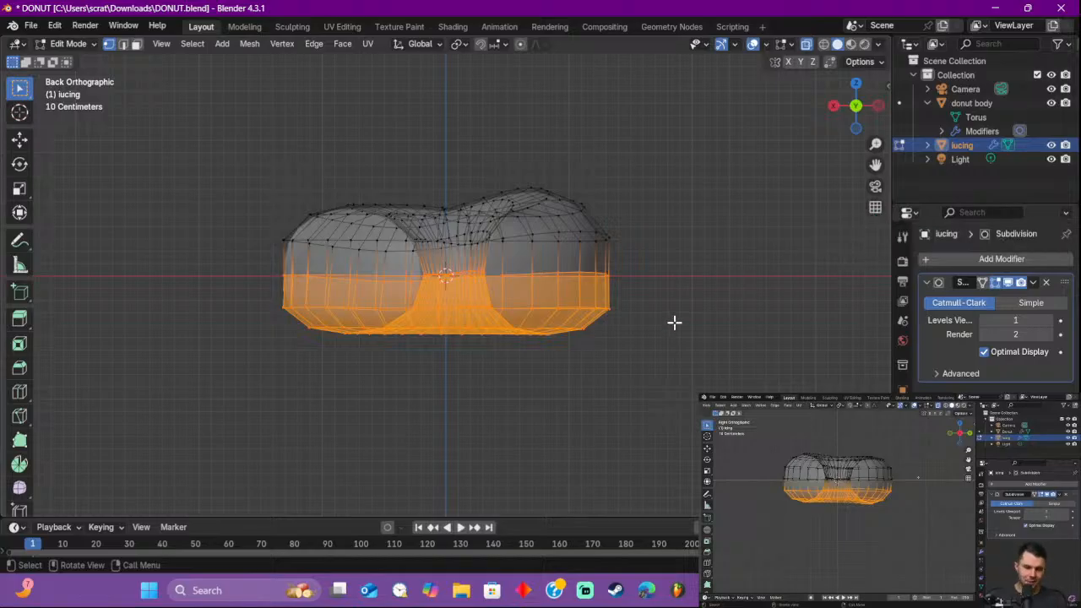
Step: Try deleting the selected lower-half vertices, and undo the deletion
key(Delete)
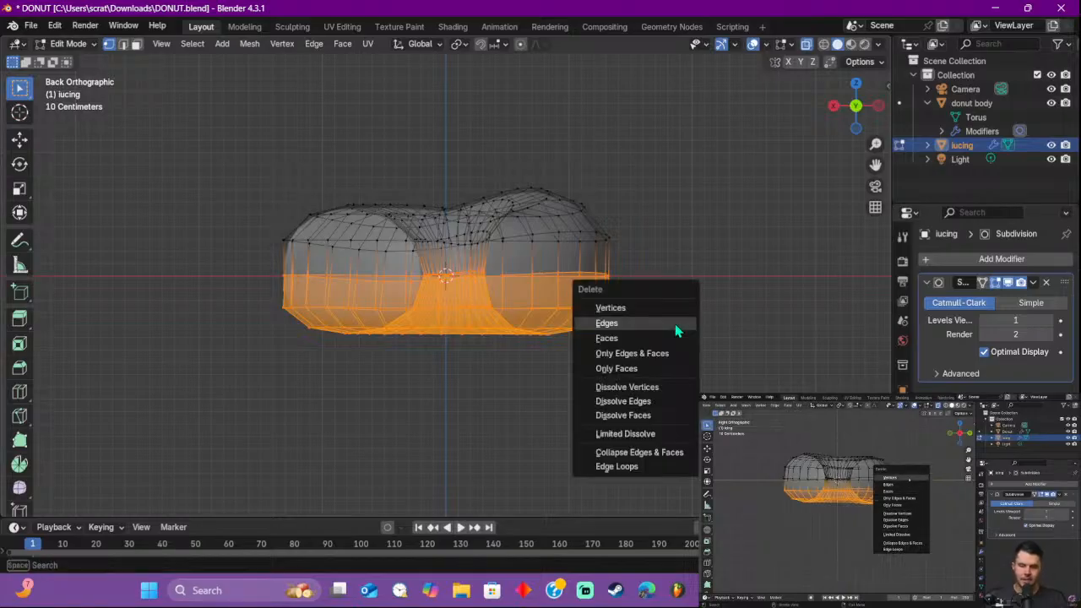
click(611, 308)
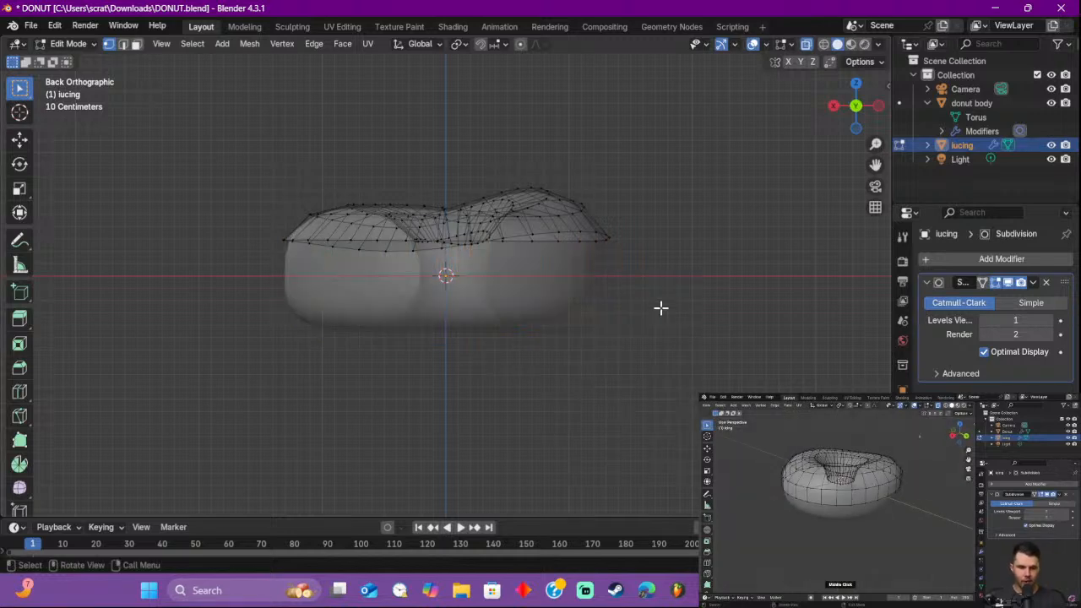
middle_drag(658, 307, 822, 309)
key(alt+z)
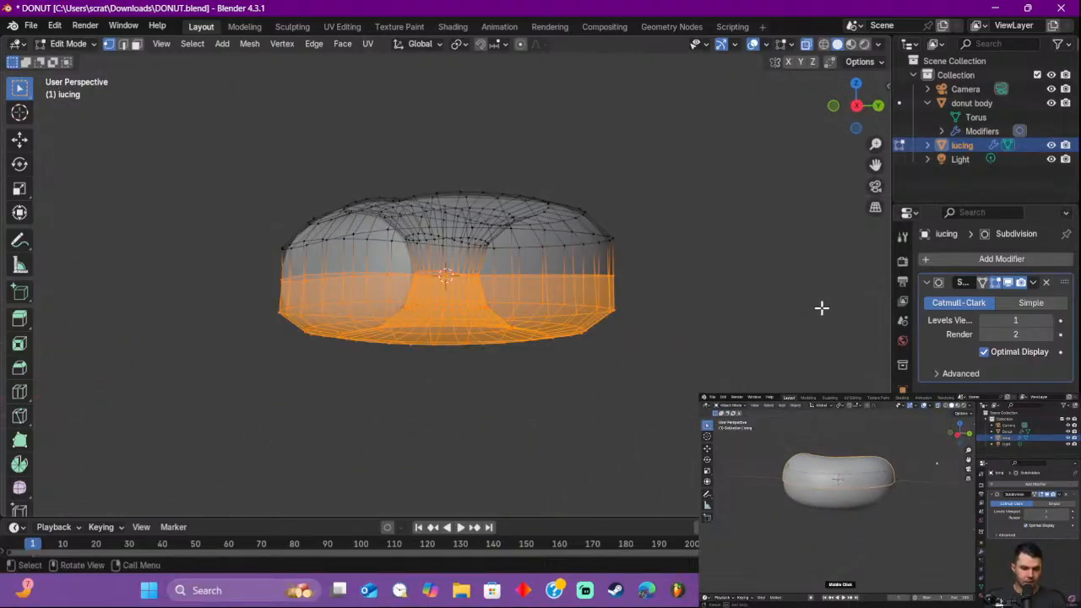
Step: In the right orthographic view, box-select the iucing vertices below the middle edge loop and delete them
click(857, 107)
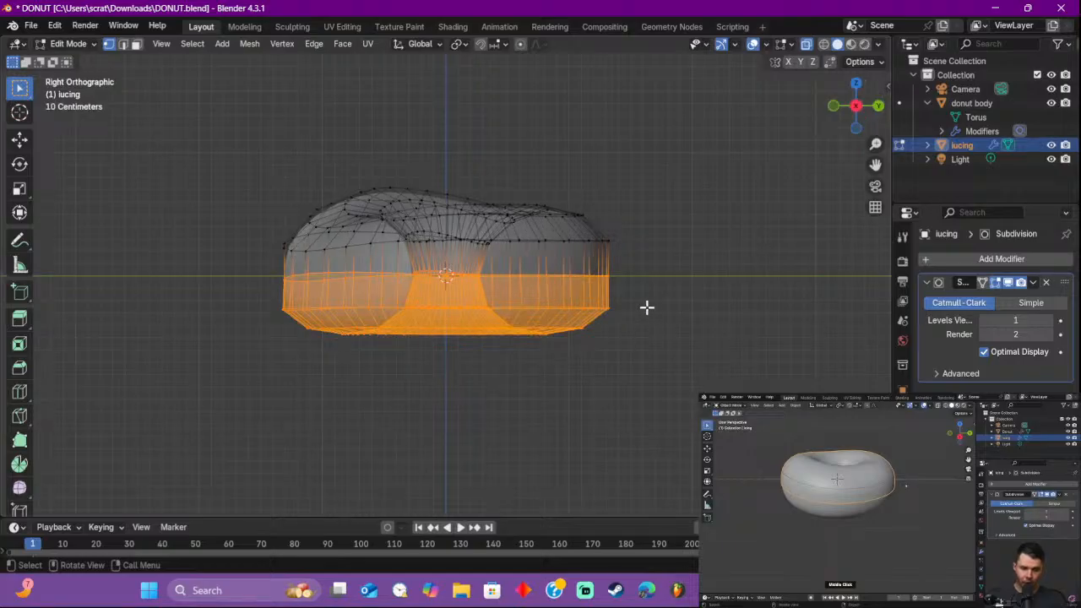
drag(650, 297, 246, 375)
key(x)
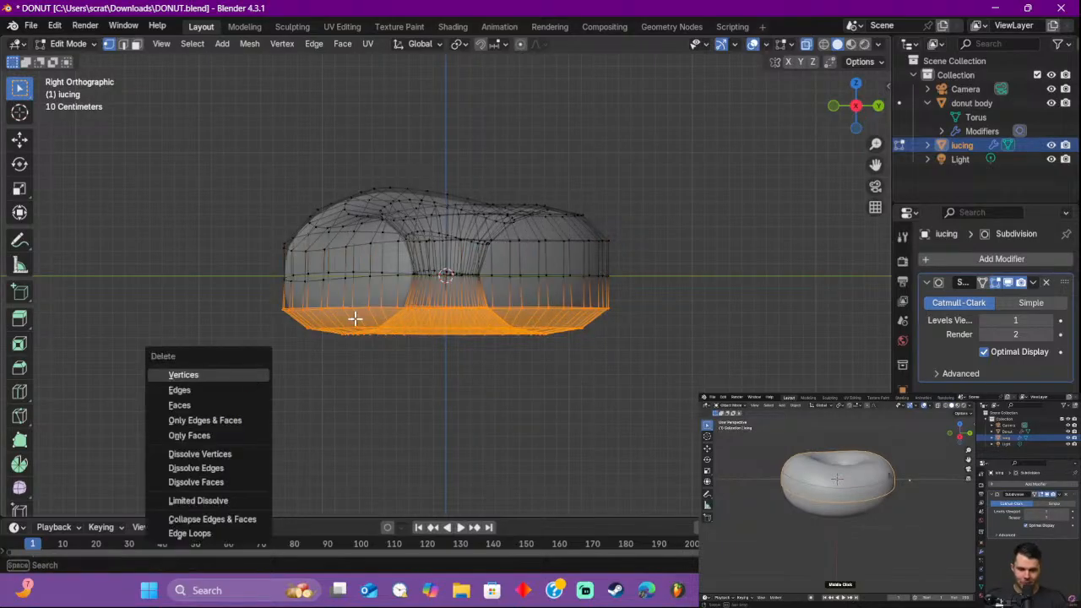
key(Escape)
key(x)
click(232, 358)
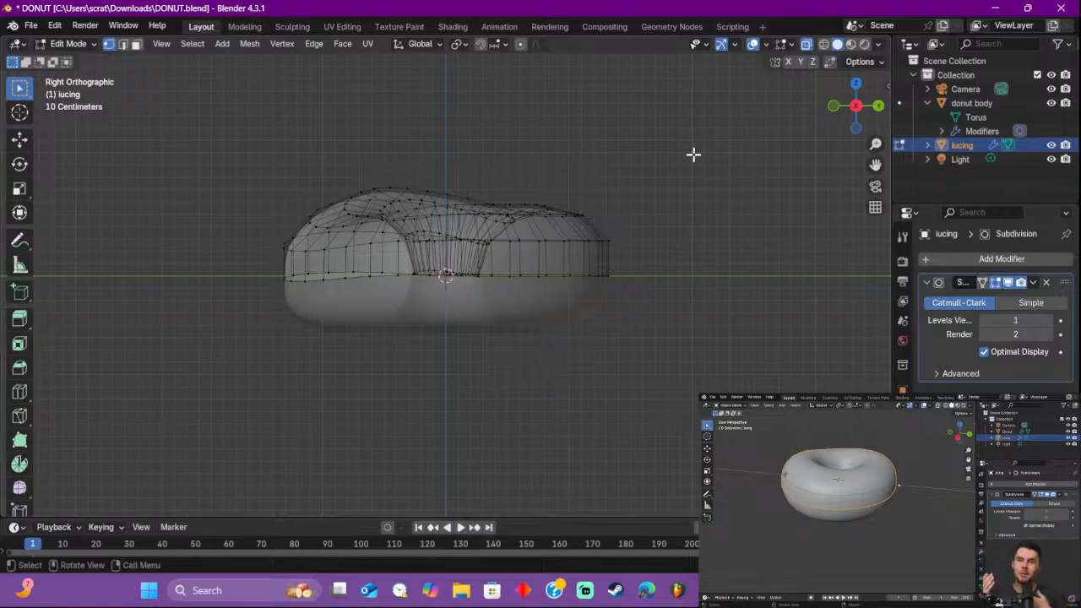
Step: Turn off X-ray display and return to Object Mode to view the trimmed icing on the donut
middle_drag(826, 198, 557, 196)
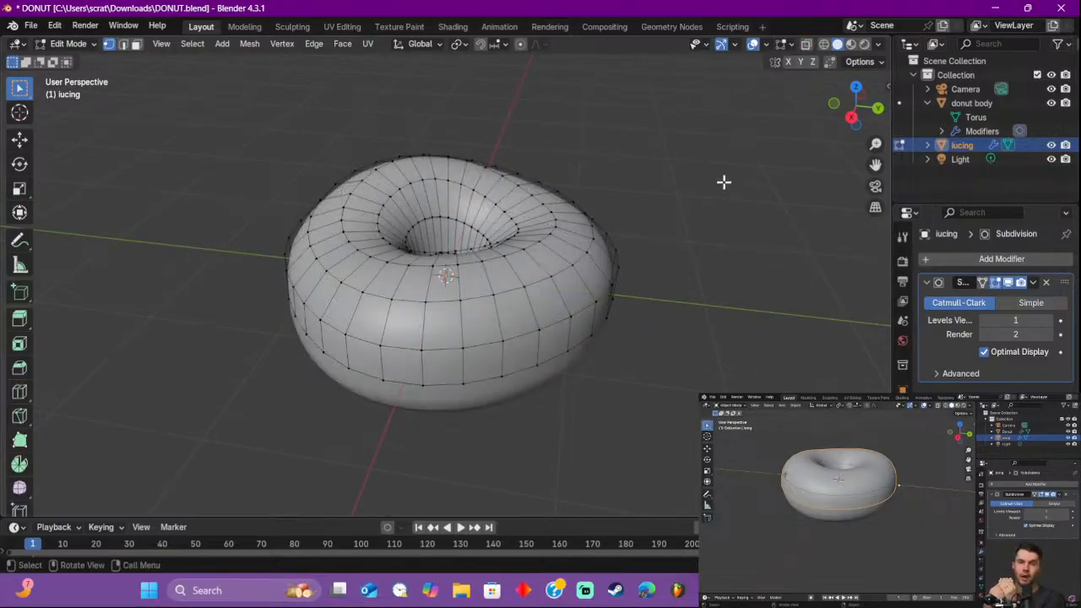
middle_drag(721, 180, 746, 171)
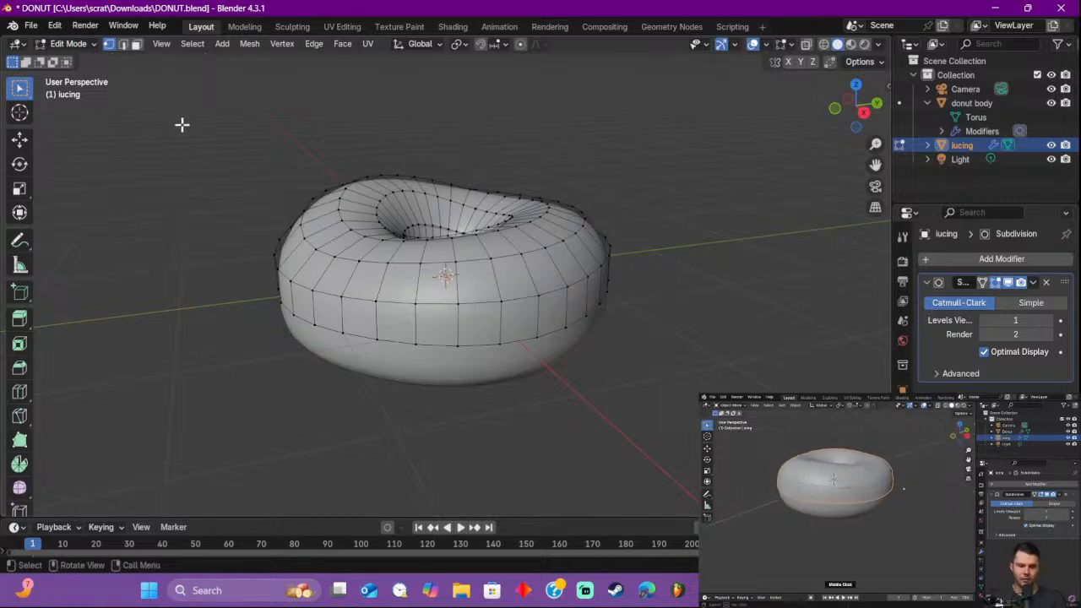
key(Tab)
middle_drag(214, 195, 823, 232)
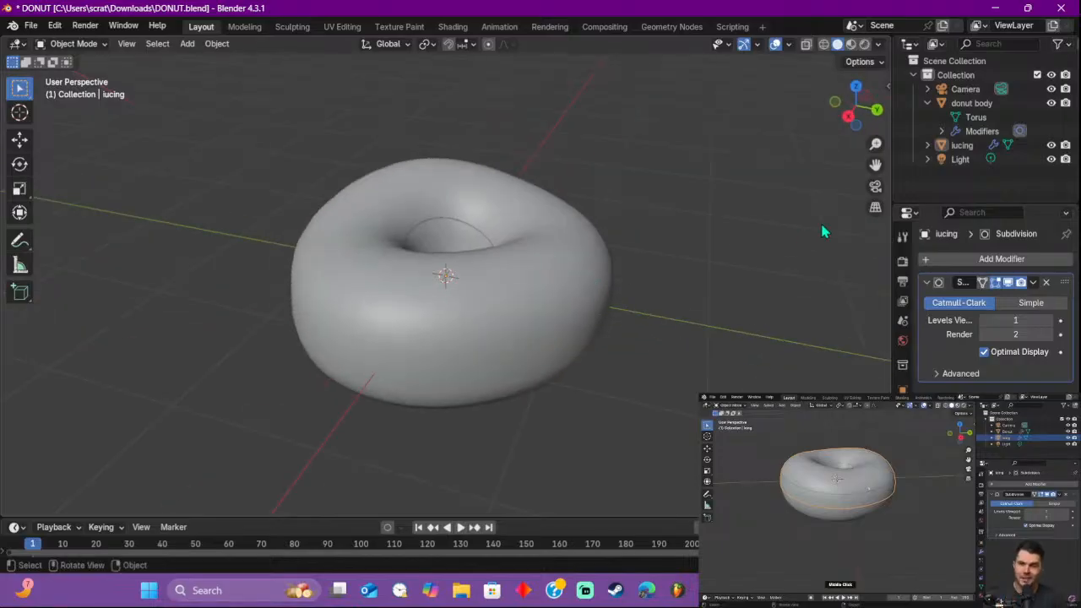
Step: Select the iucing object, collapse its Subdivision modifier settings and add a Solidify modifier
click(961, 150)
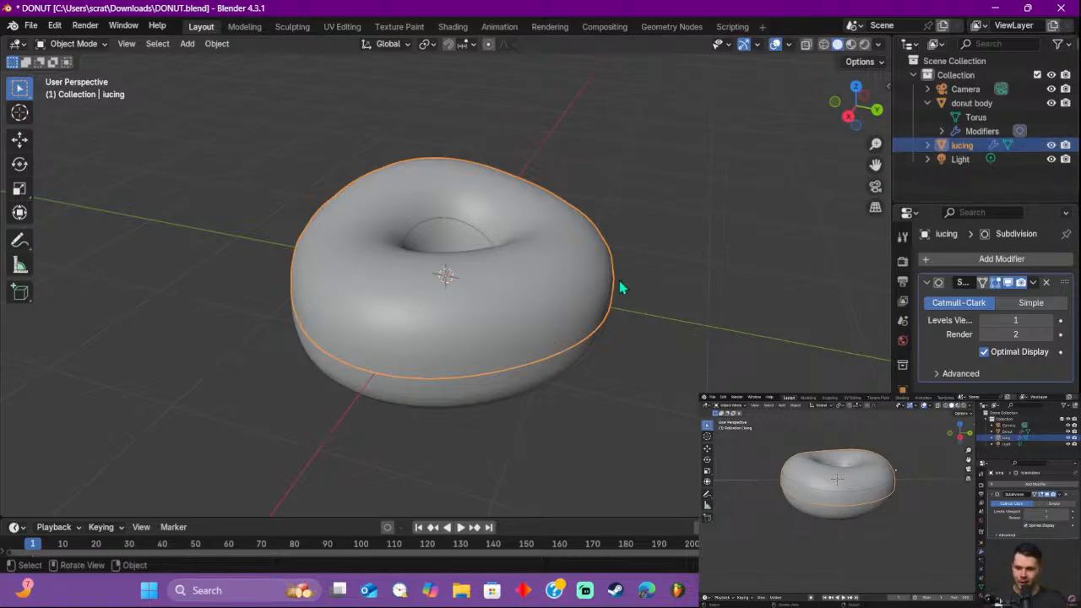
middle_drag(619, 280, 767, 316)
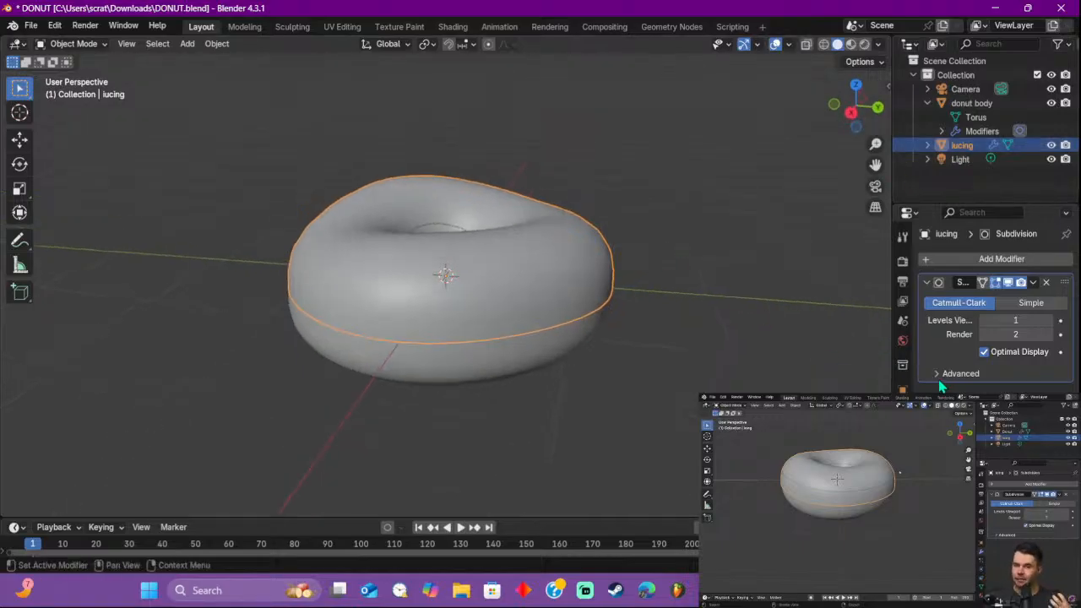
click(926, 284)
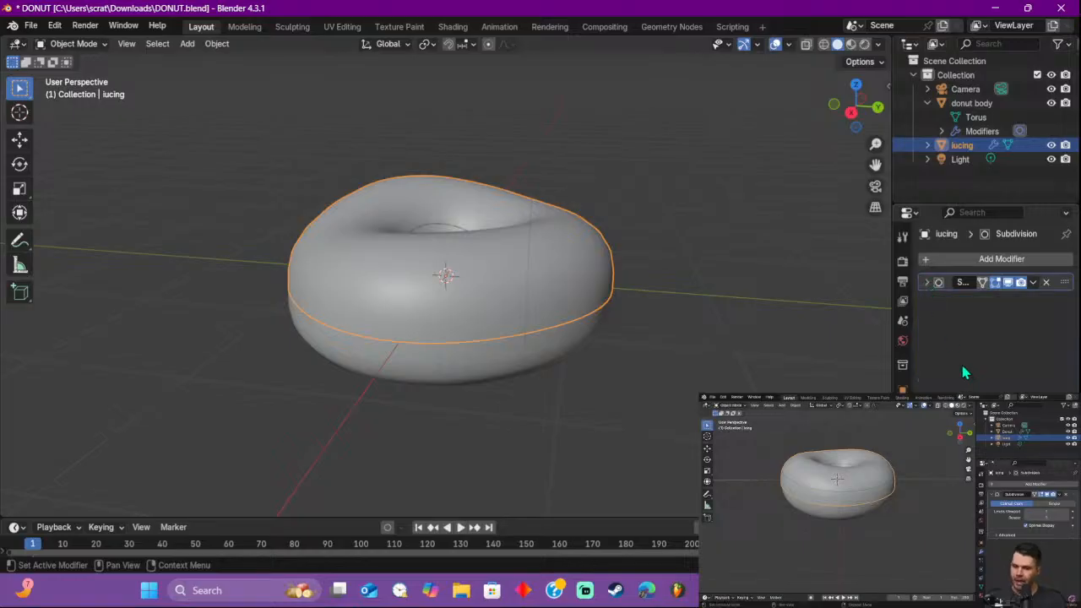
click(935, 262)
mouse_move(940, 263)
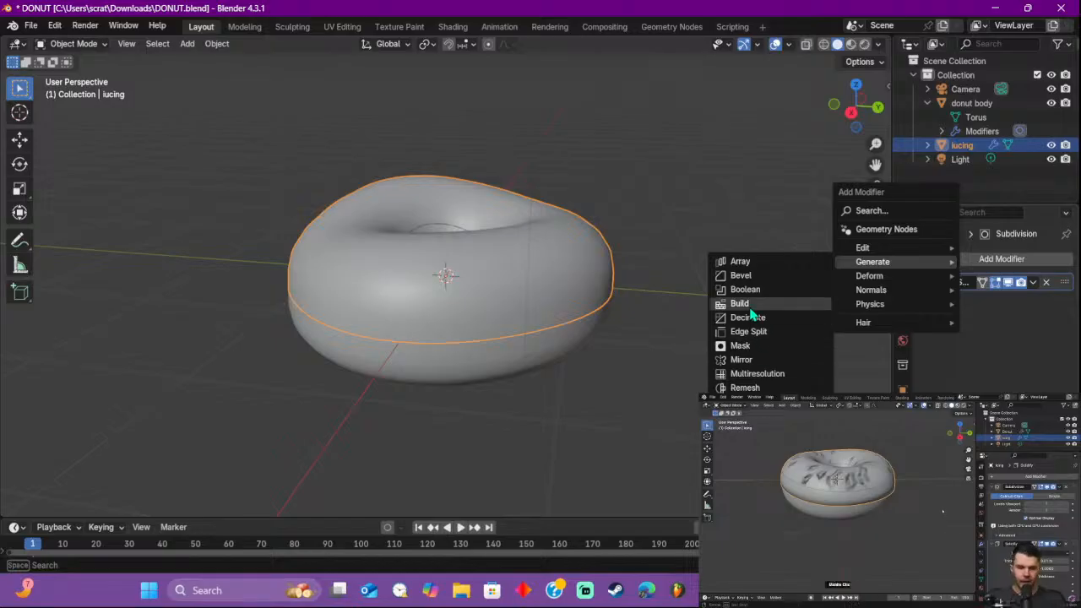
click(743, 430)
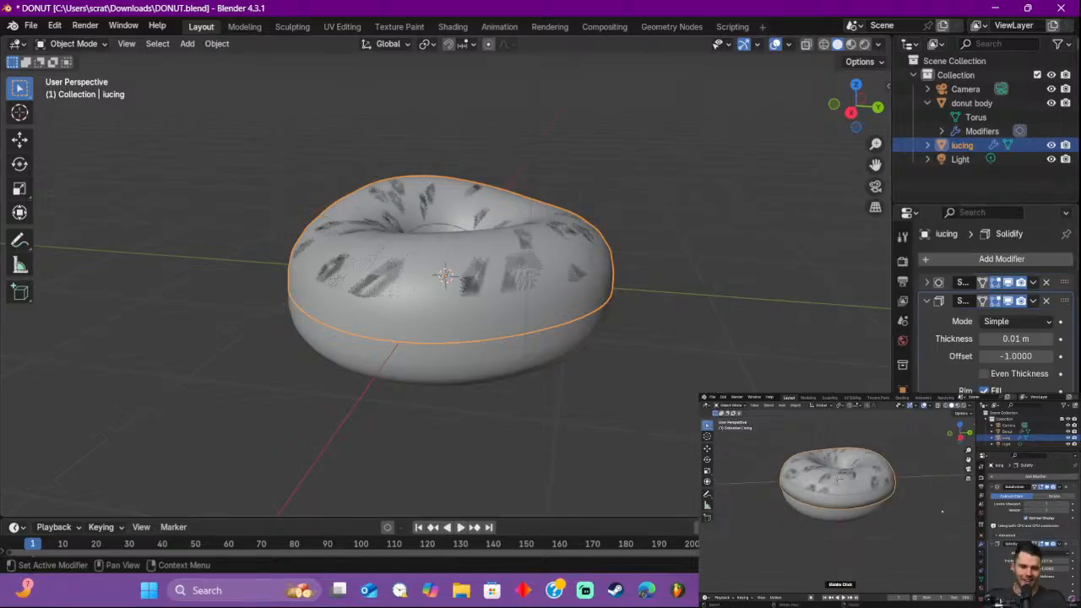
Step: Inspect the shading artefacts on the icing and set the Solidify offset to 1
middle_drag(686, 318, 625, 272)
scroll(674, 302, up, 5)
middle_drag(675, 301, 630, 268)
scroll(667, 279, down, 5)
middle_drag(688, 218, 794, 276)
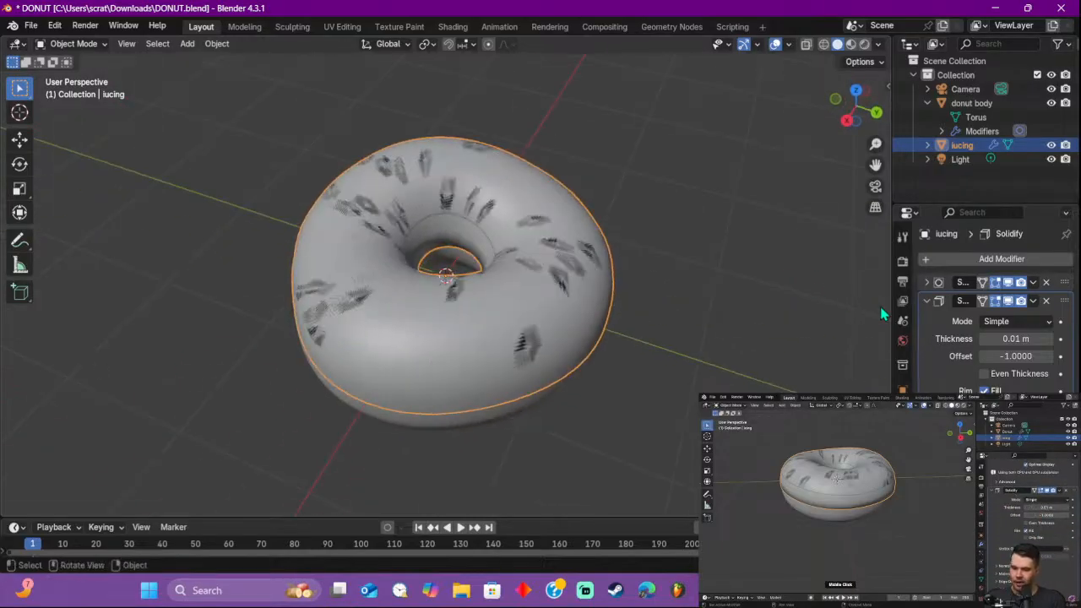
drag(1016, 362, 1066, 362)
middle_drag(644, 334, 754, 240)
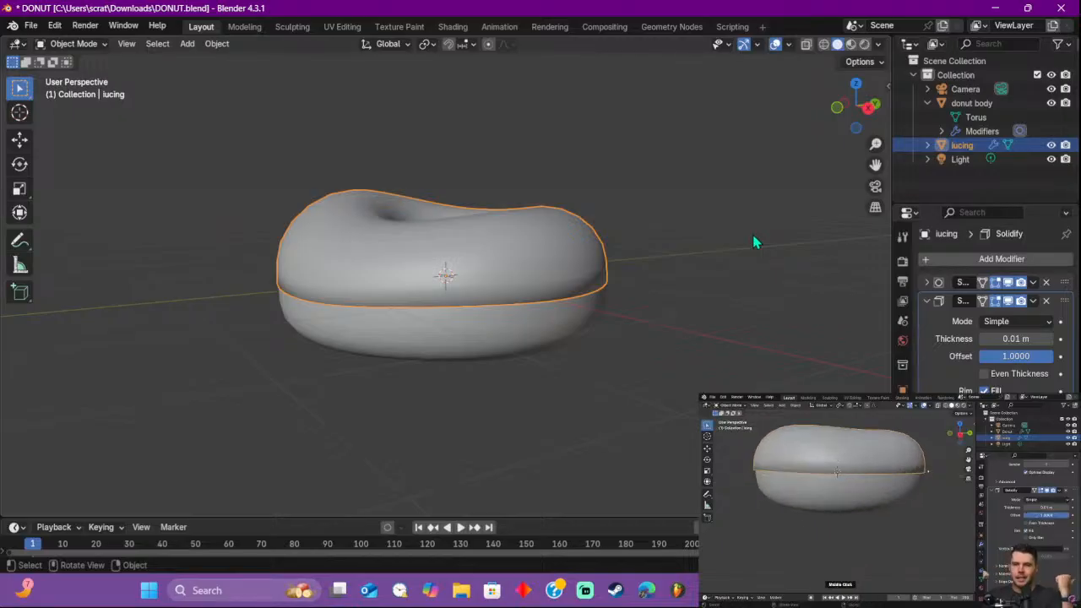
Step: Try different Solidify thicknesses up to 0.04 m and set the iucing's thickness to 0.02 m
middle_drag(690, 283, 685, 221)
scroll(738, 265, up, 6)
scroll(676, 257, down, 5)
mouse_move(1016, 339)
mouse_down()
mouse_move(1052, 339)
mouse_move(1020, 339)
mouse_up()
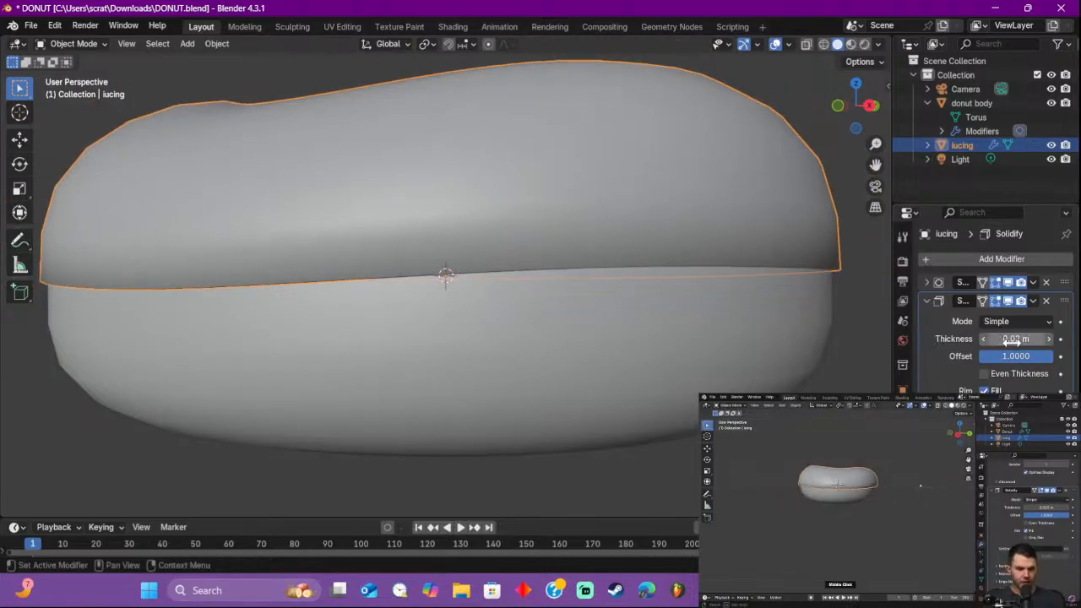
click(1049, 341)
click(1049, 341)
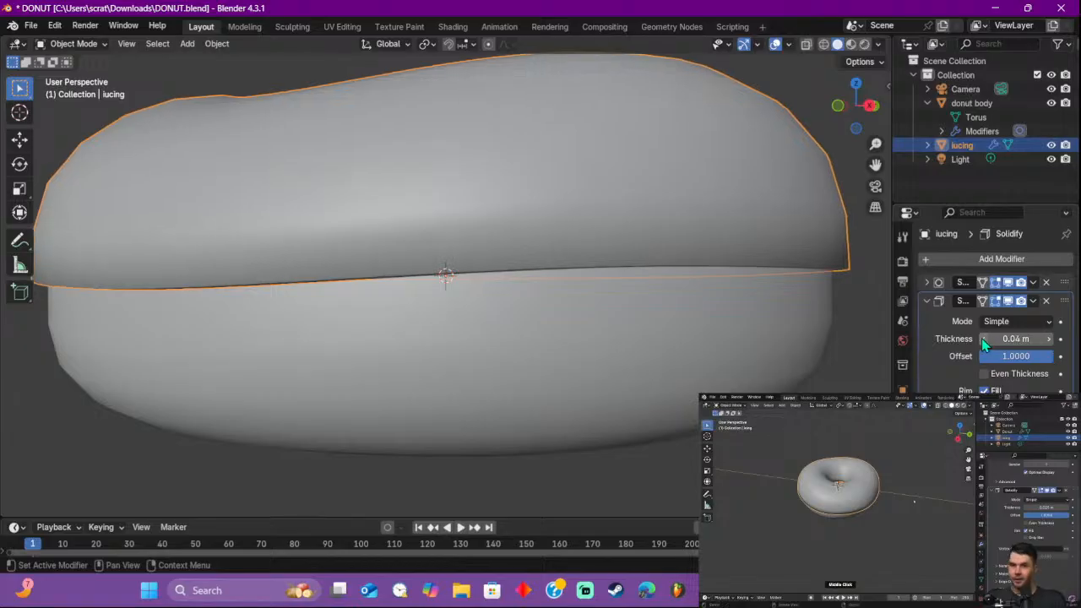
click(982, 338)
click(984, 339)
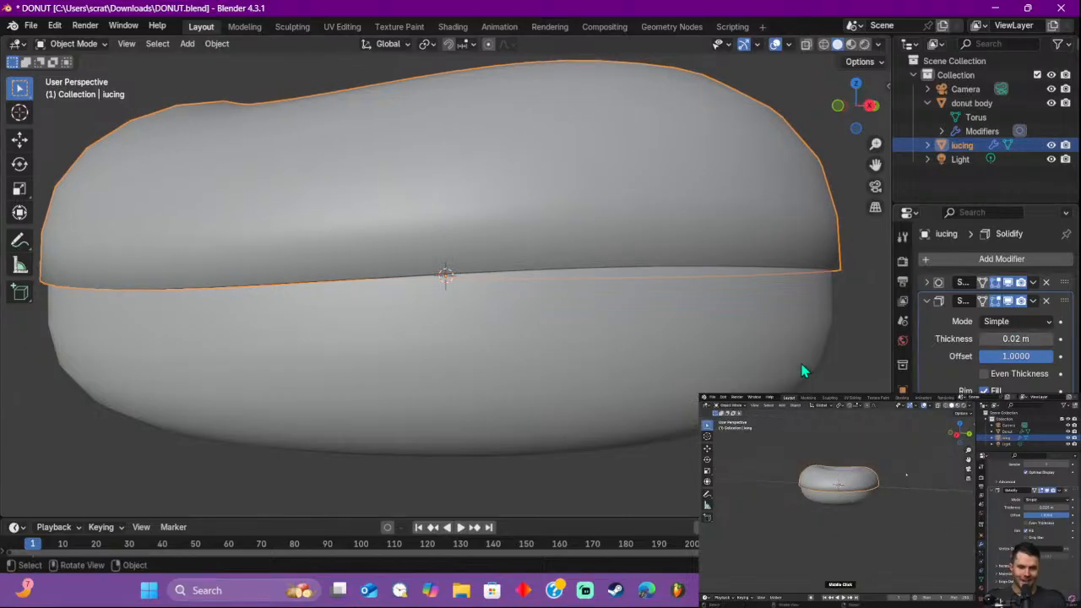
middle_drag(862, 379, 837, 332)
scroll(842, 302, down, 3)
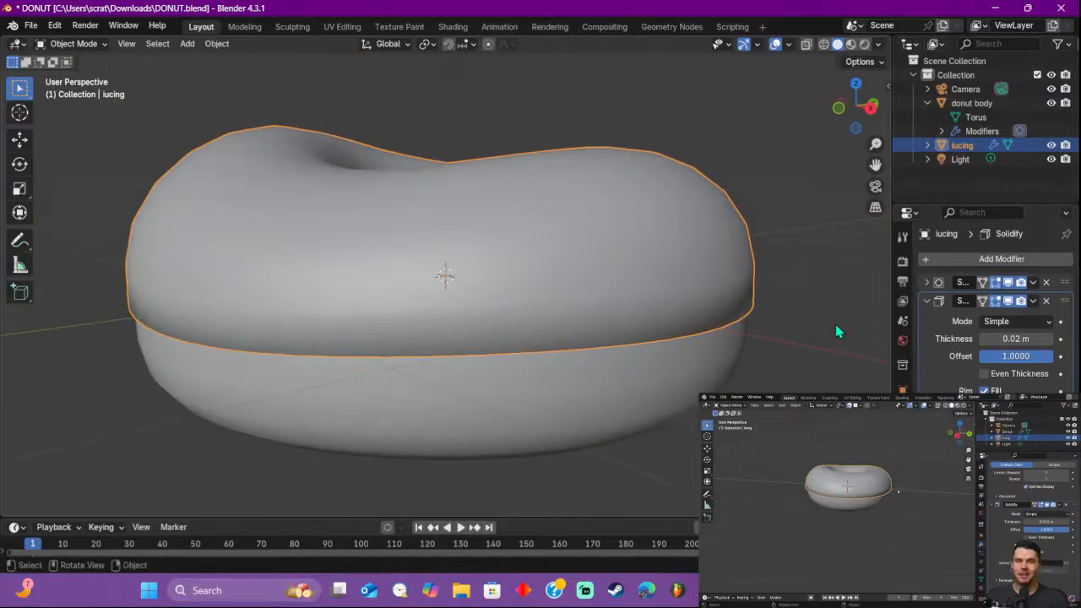
Step: Enter Edit Mode on the iucing object and turn on proportional editing
scroll(837, 332, down, 1)
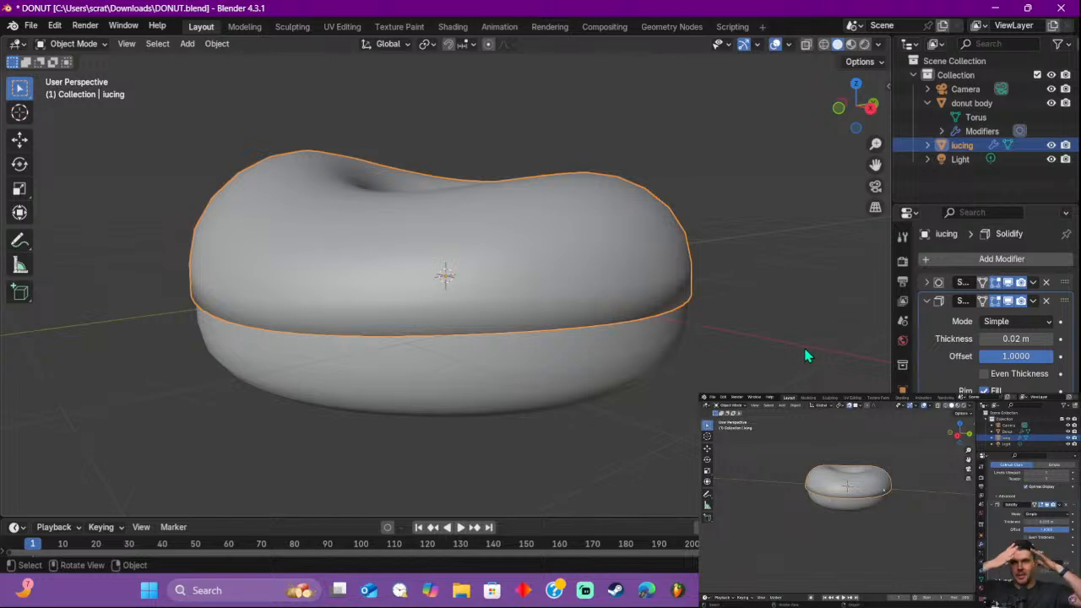
middle_drag(752, 333, 743, 324)
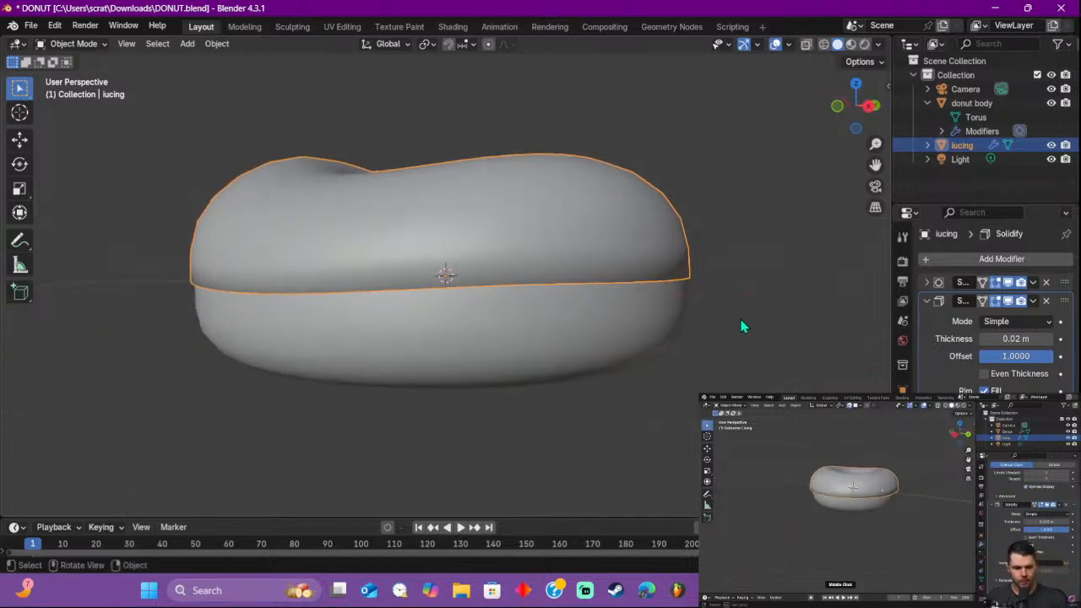
key(Tab)
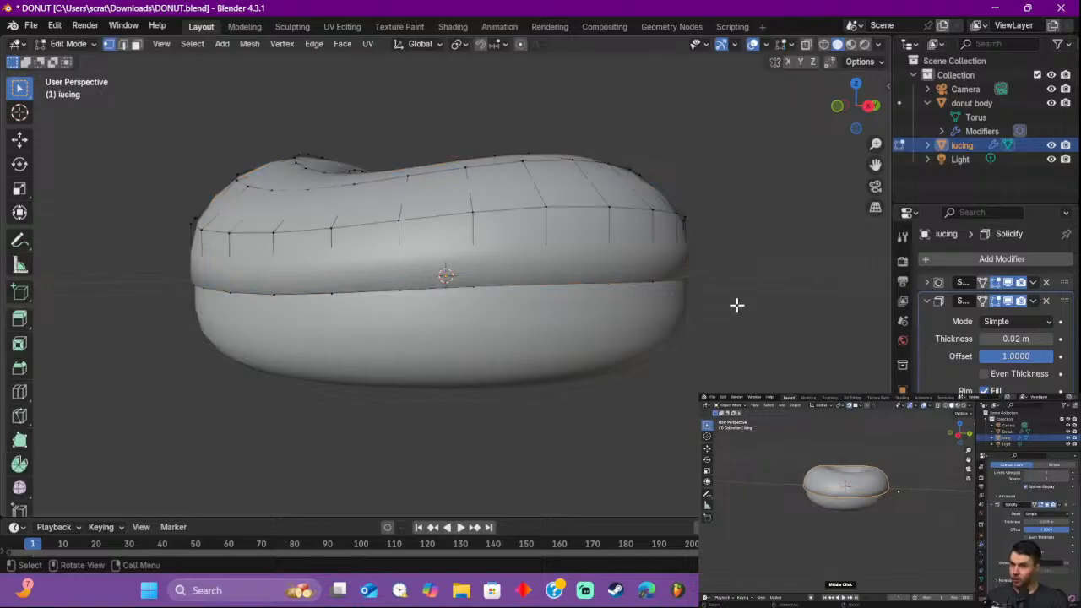
click(522, 46)
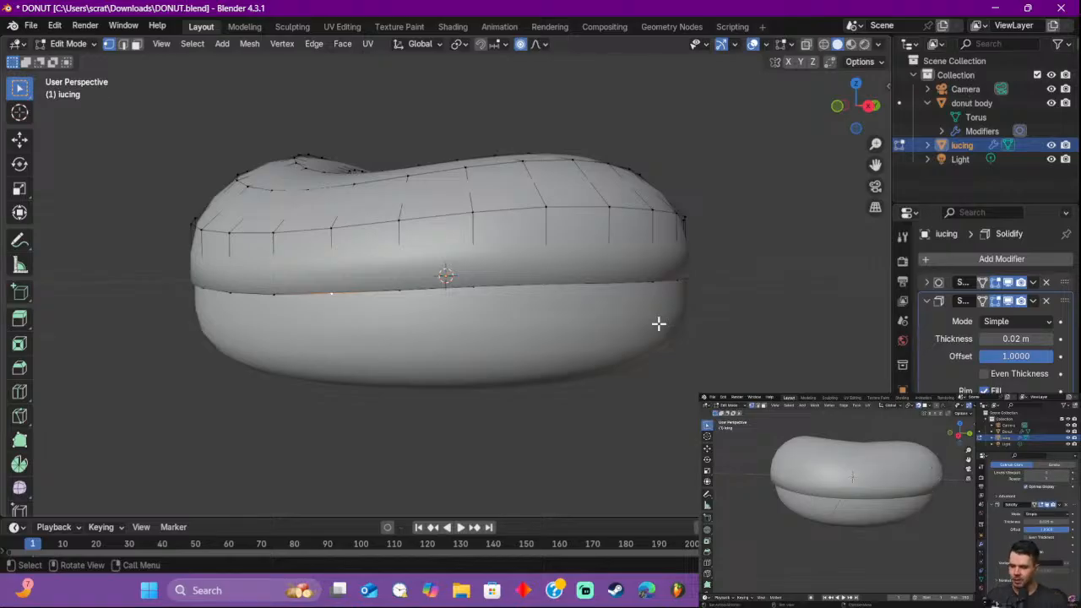
Step: Hide the Solidify modifier's effect in Edit Mode, keeping the Subdivision modifier's Edit Mode display on
click(996, 302)
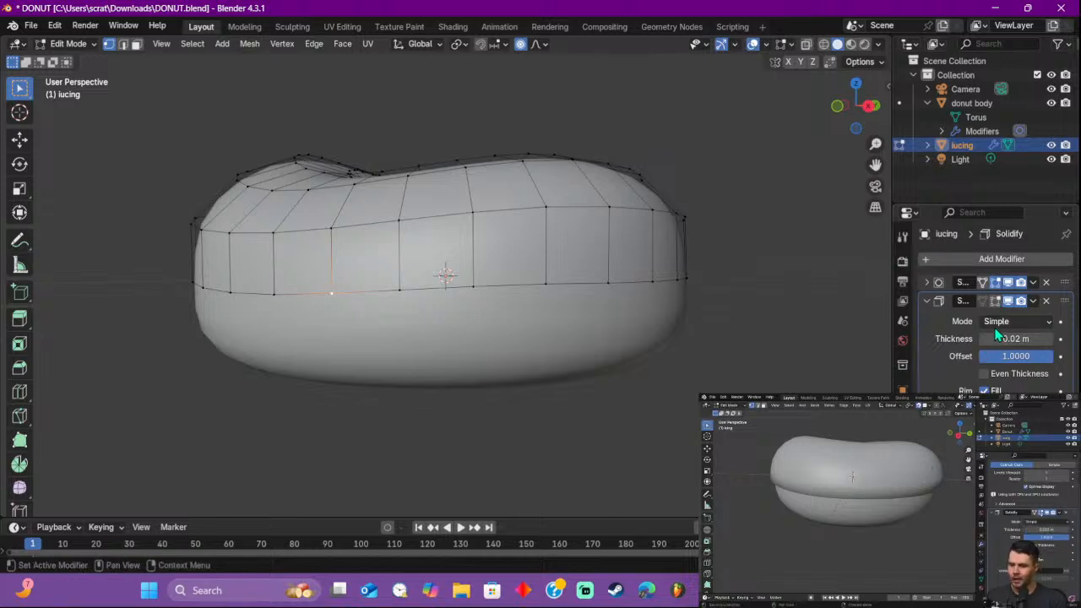
click(999, 284)
click(999, 283)
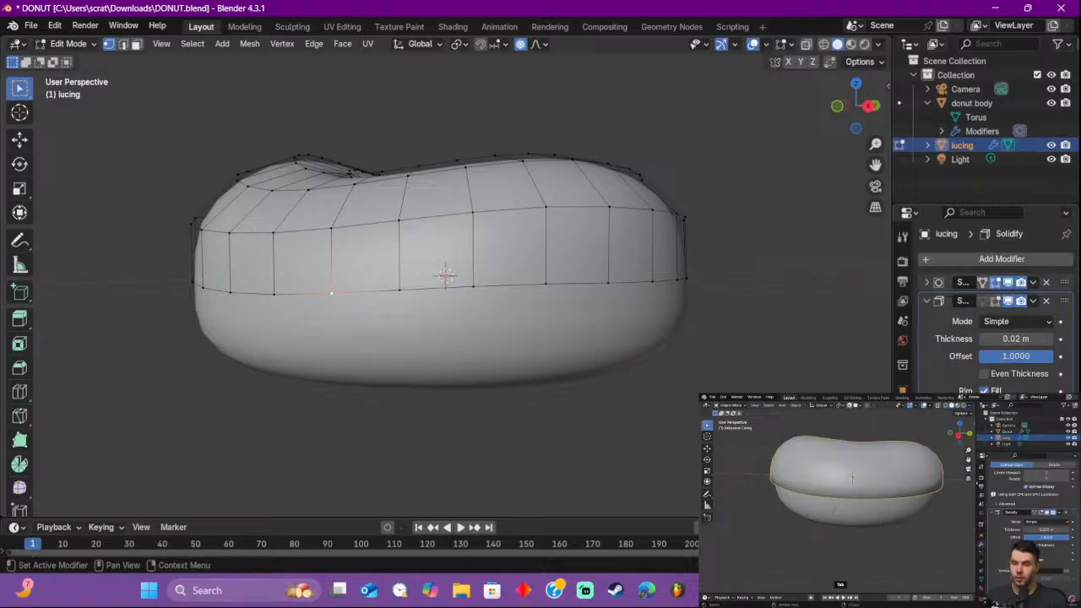
Step: Compare the icing's appearance in Object Mode and Edit Mode, ending in Edit Mode
key(Tab)
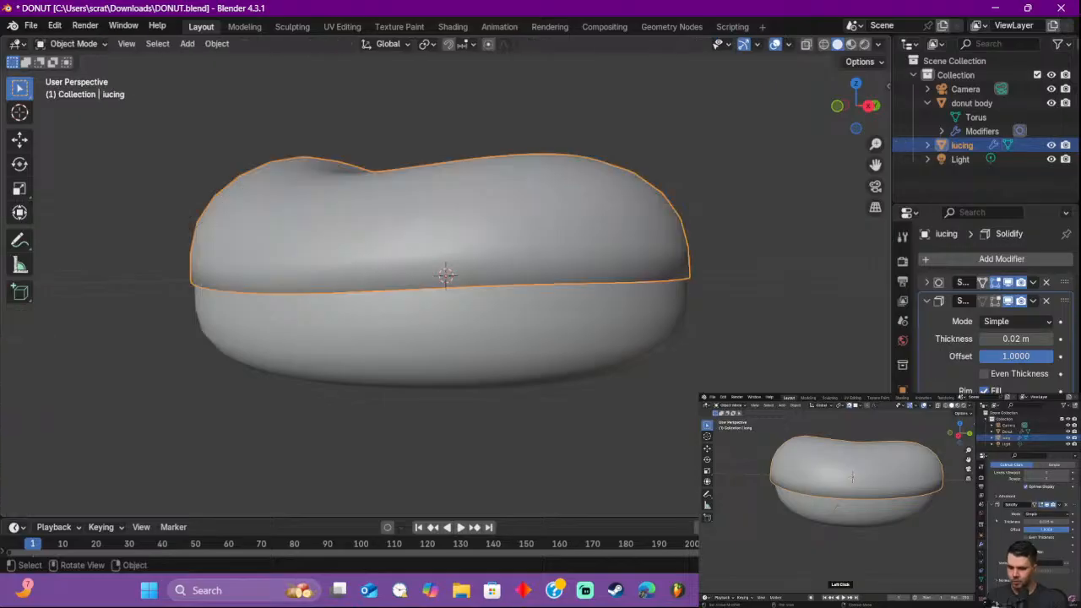
key(Tab)
key(Tab)
key(Tab)
key(Tab)
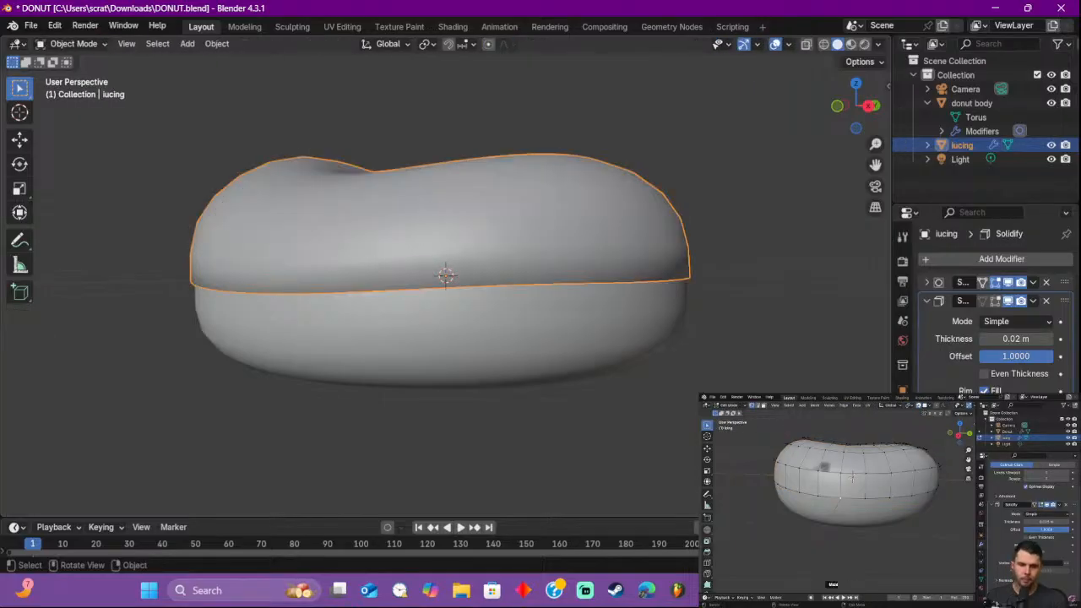
key(Tab)
key(Tab)
key(Tab)
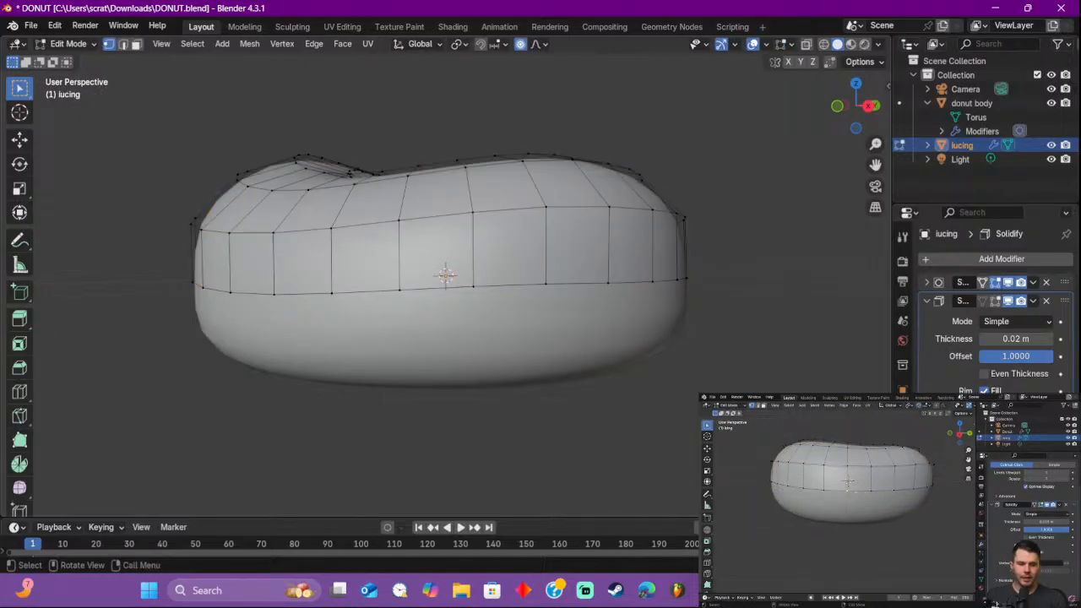
Step: Pull a vertex on the icing's lower front edge down about 0.26 m using smooth proportional editing with an influence size of about 0.56 m
click(402, 291)
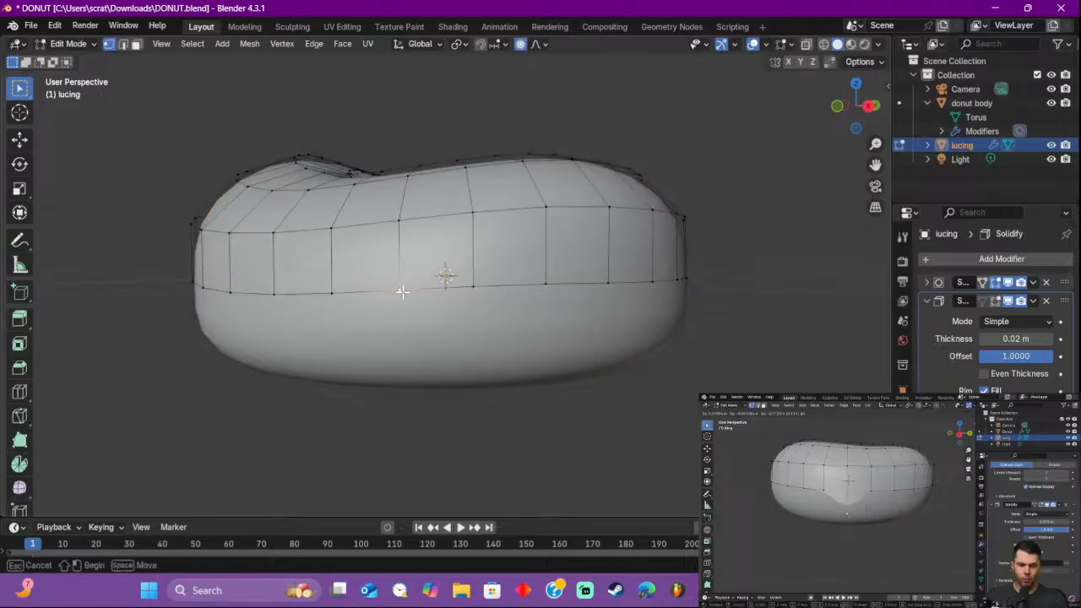
key(g)
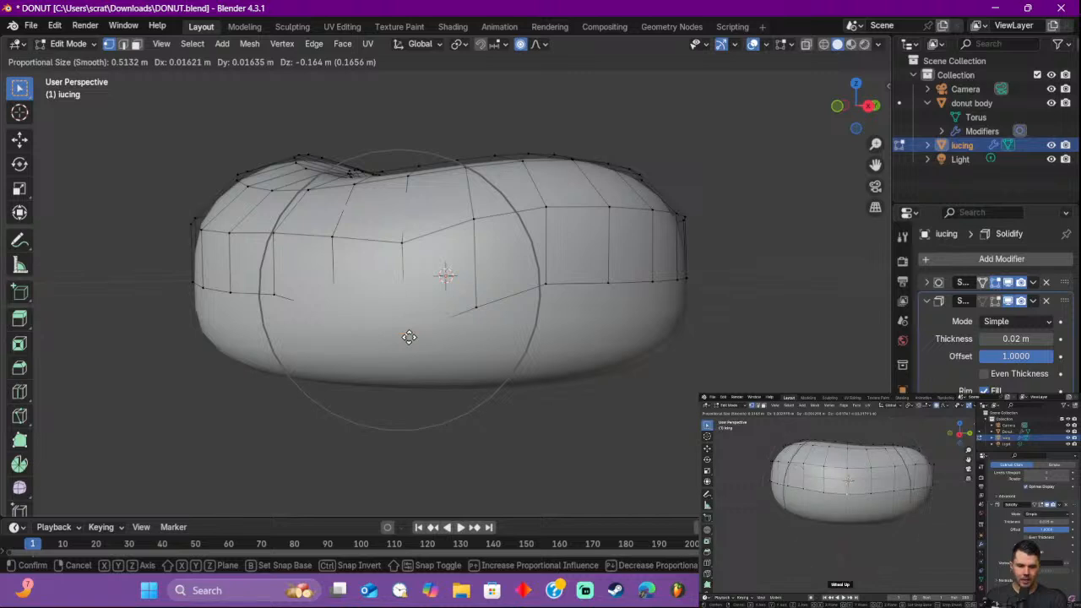
scroll(408, 338, up, 2)
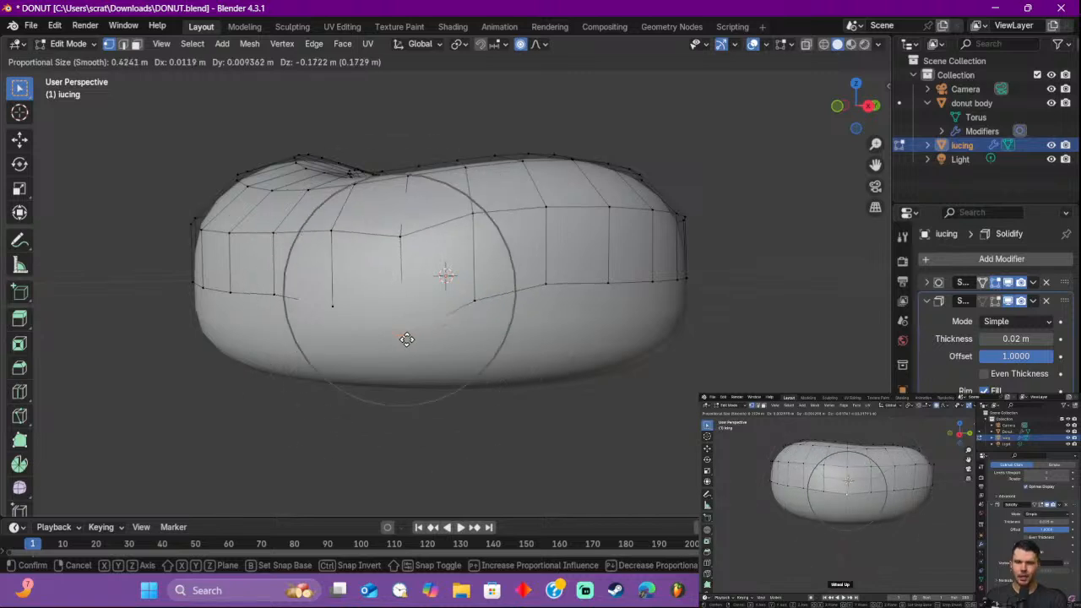
scroll(407, 339, down, 3)
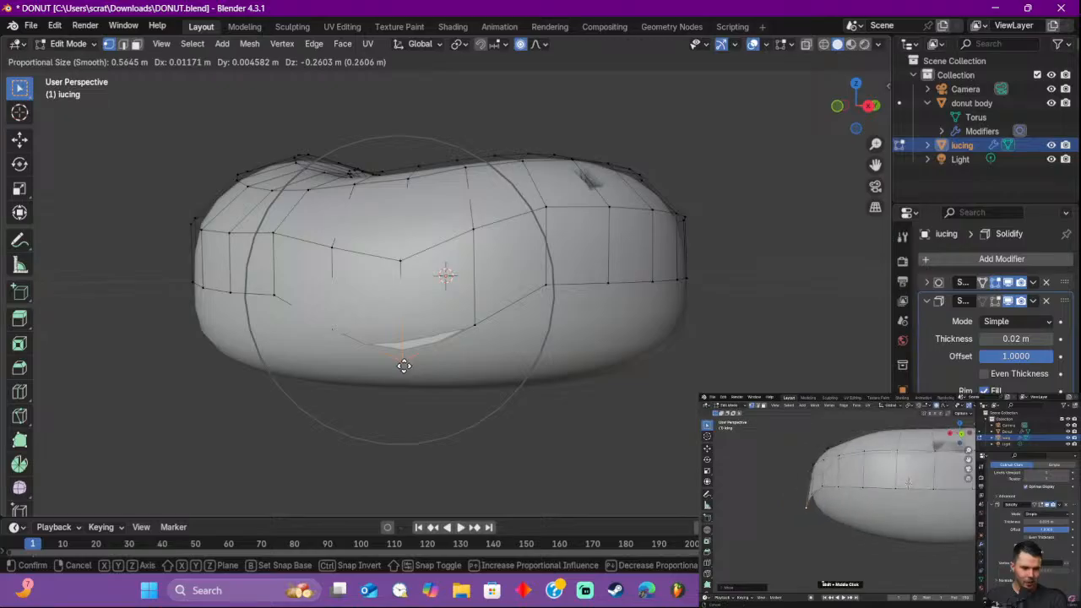
Step: Try to form an icing drip by pulling the front rim vertex down about 0.27 m and moving it outward from the donut
click(402, 368)
middle_drag(534, 380, 465, 377)
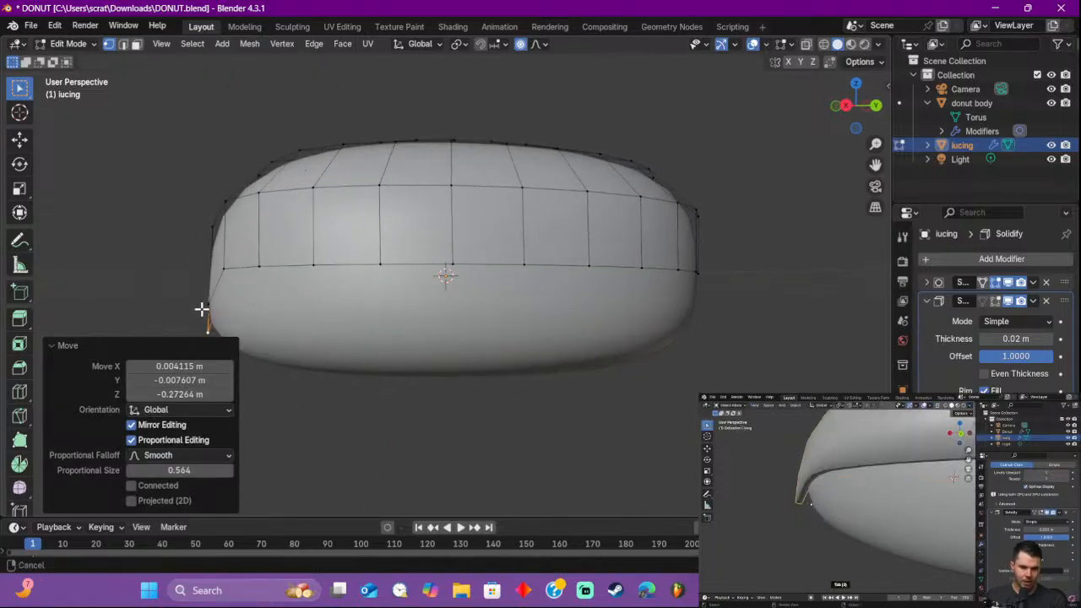
shift+middle_drag(202, 309, 363, 318)
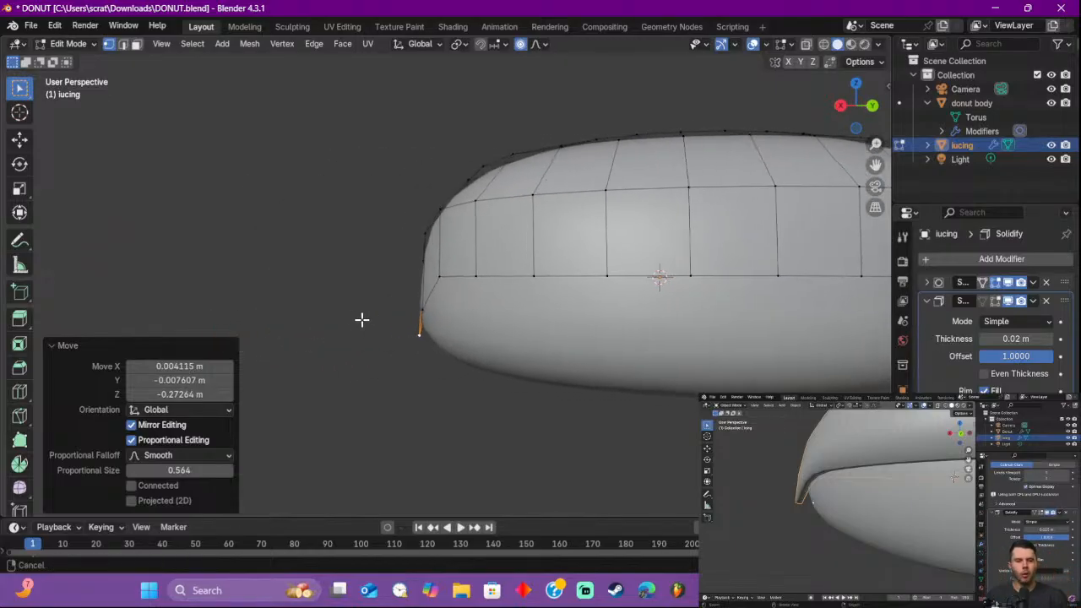
scroll(382, 316, up, 5)
key(shift+v)
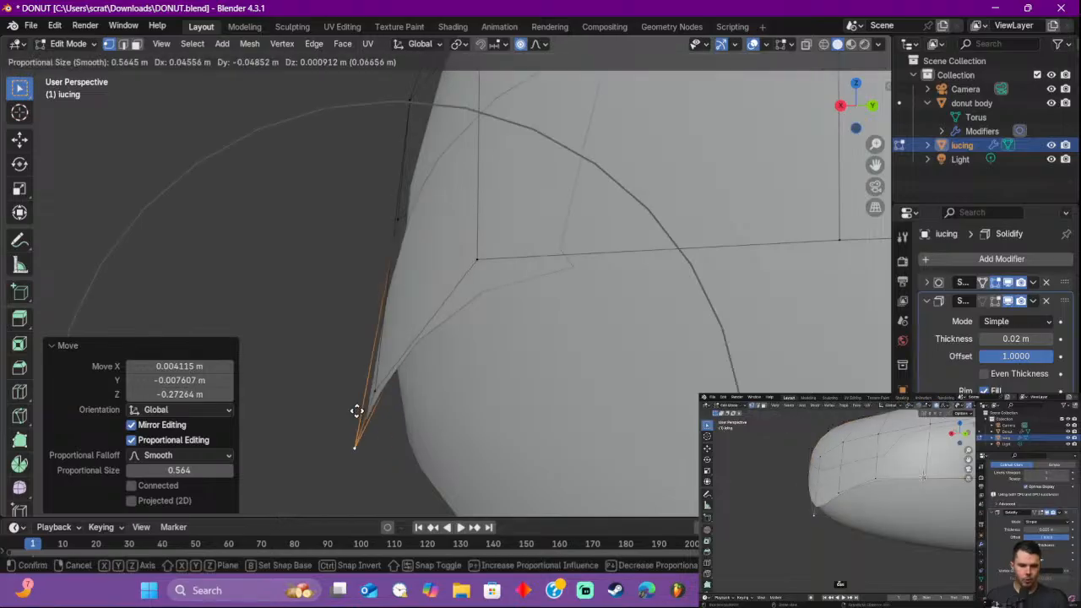
key(g)
click(275, 314)
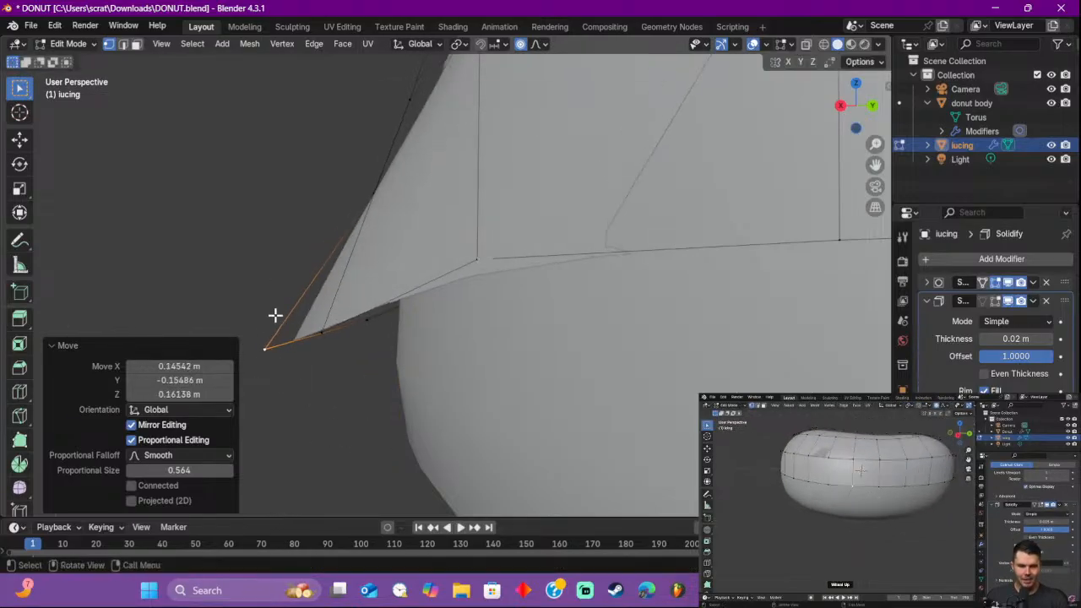
Step: Undo both moves of the icing's front rim vertex
middle_drag(362, 347, 523, 361)
scroll(494, 355, down, 3)
key(ctrl+z)
key(ctrl+z)
scroll(591, 360, up, 2)
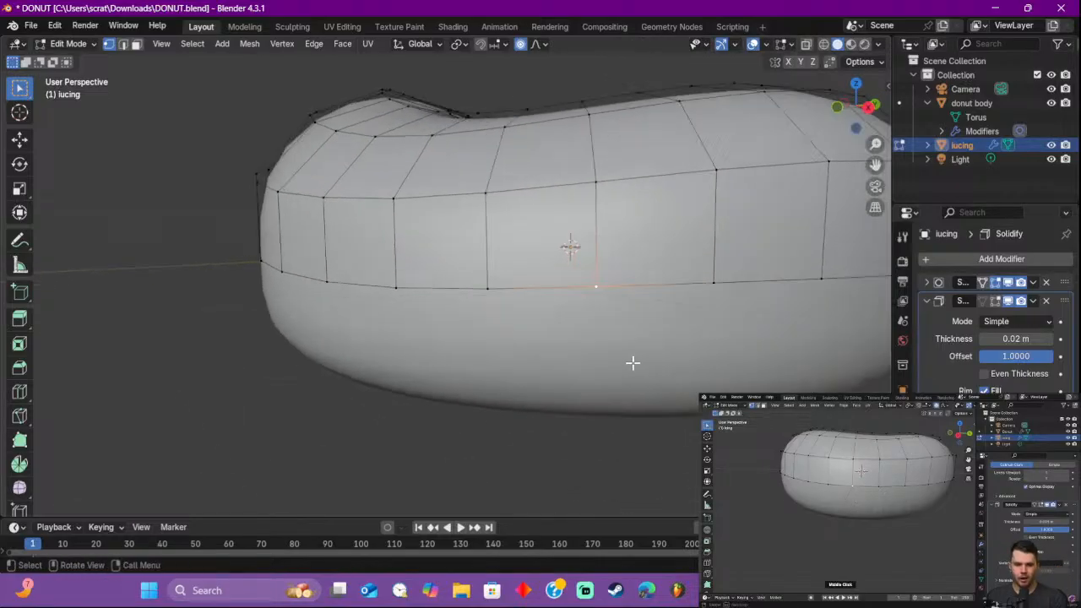
Step: Turn on snapping and set the snap target to Face
middle_drag(663, 363, 540, 364)
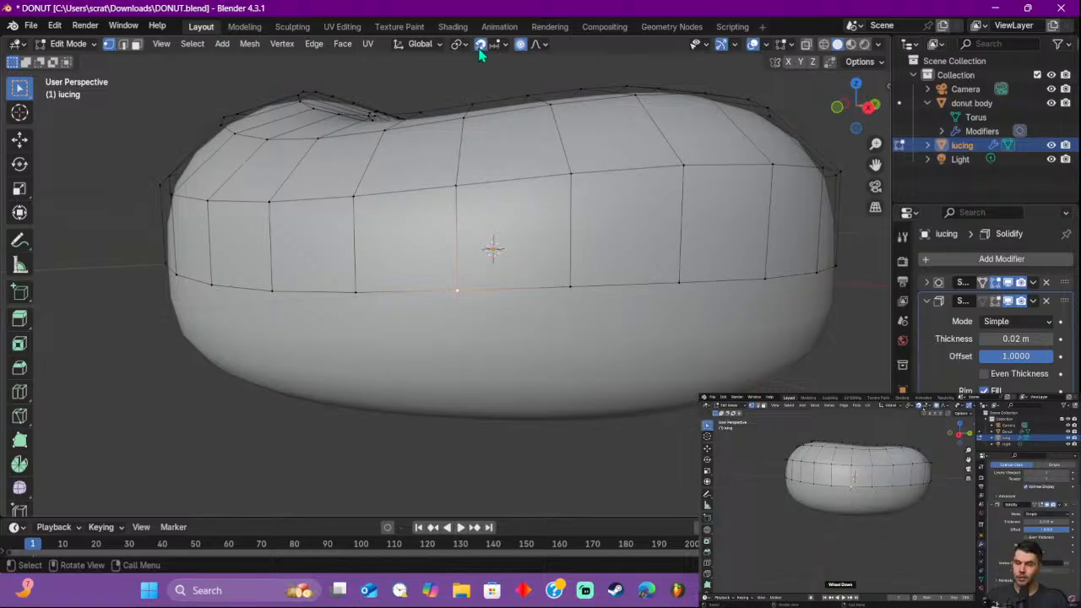
scroll(596, 253, down, 1)
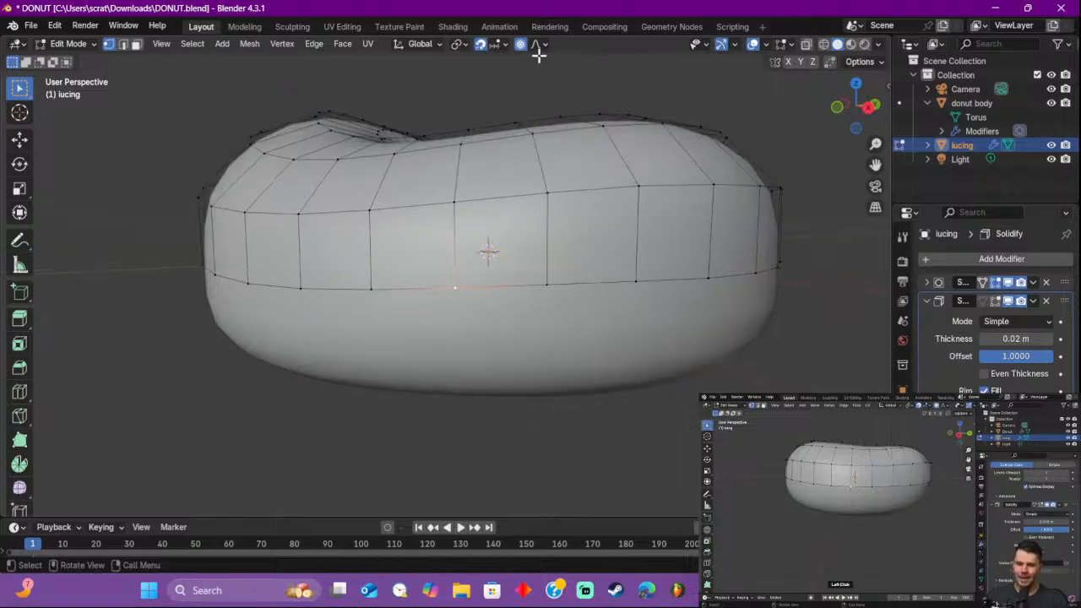
click(505, 47)
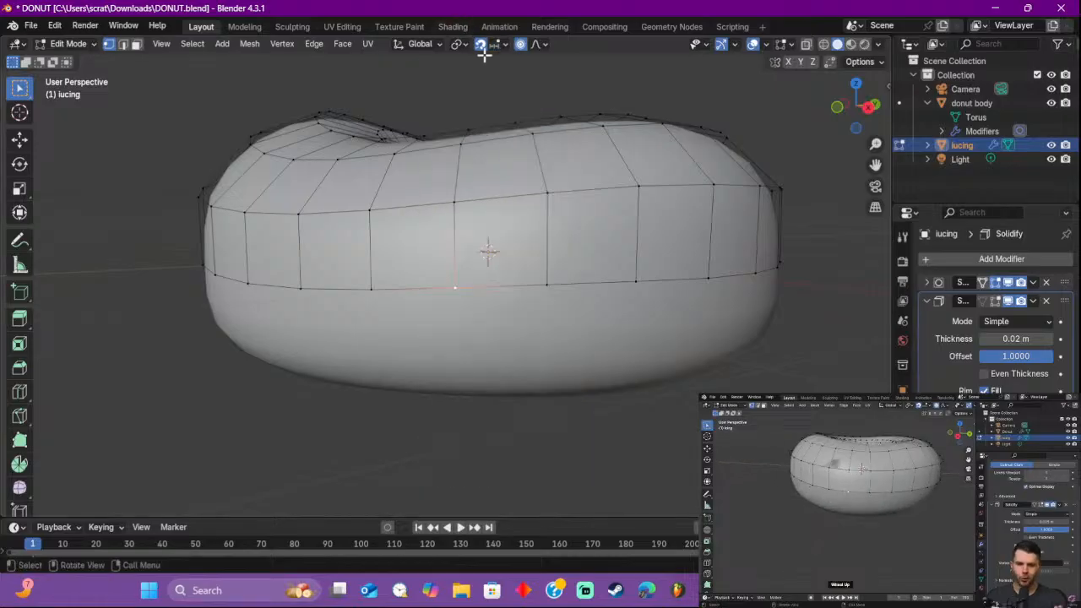
click(506, 44)
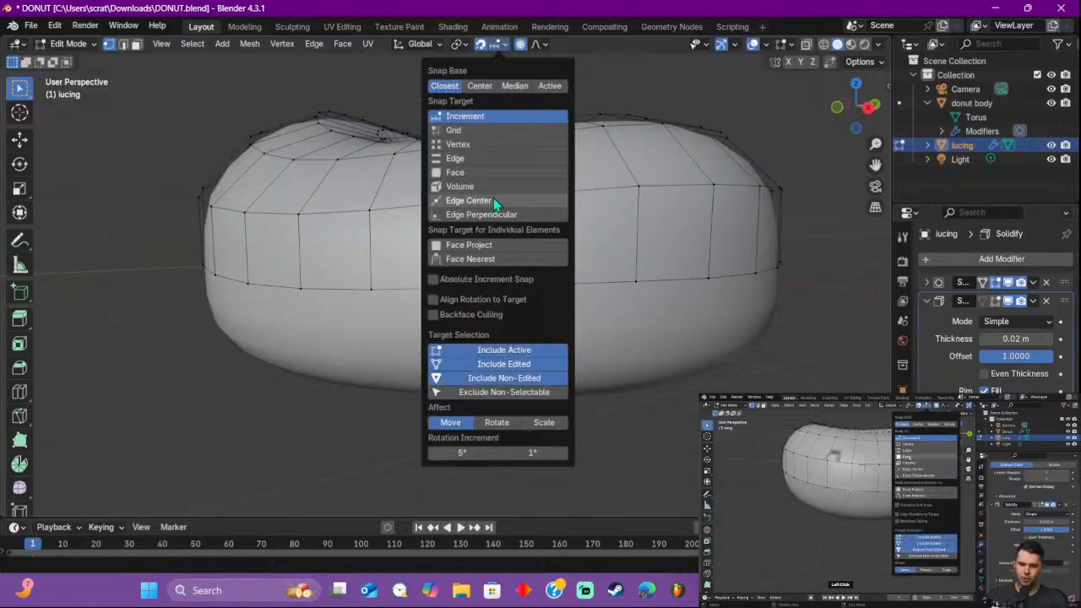
click(479, 172)
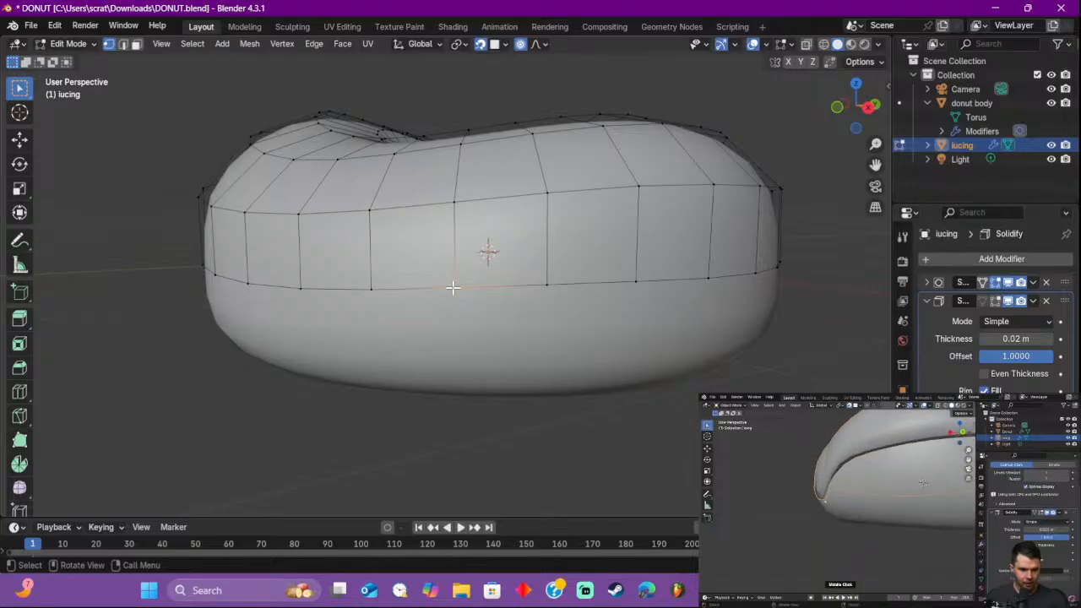
Step: Set the proportional editing size to about 0.47 m while trying a snapped downward move of the front rim vertex
key(g)
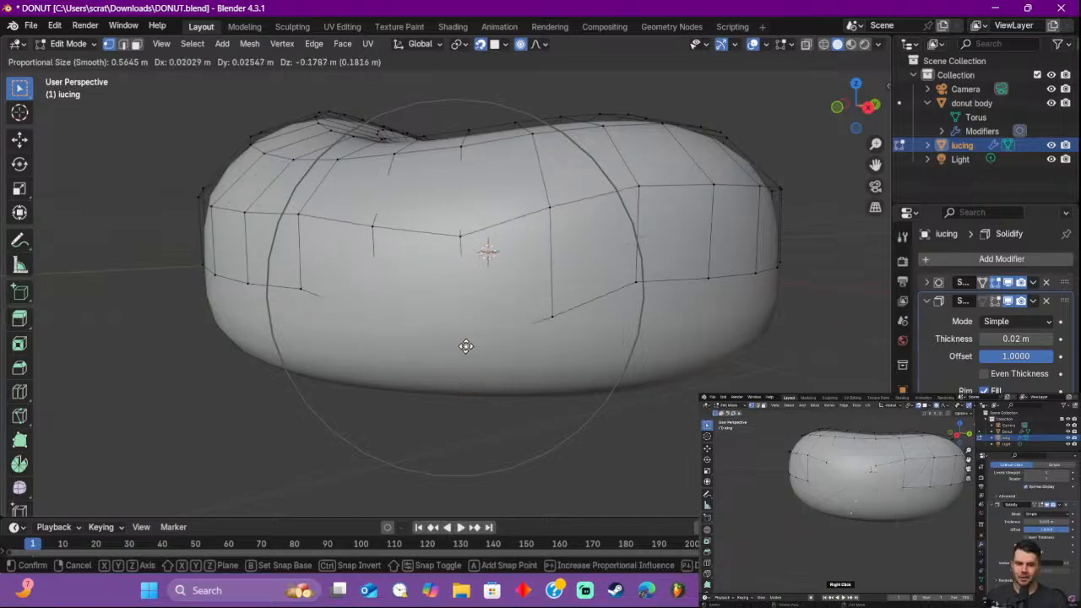
scroll(466, 347, up, 10)
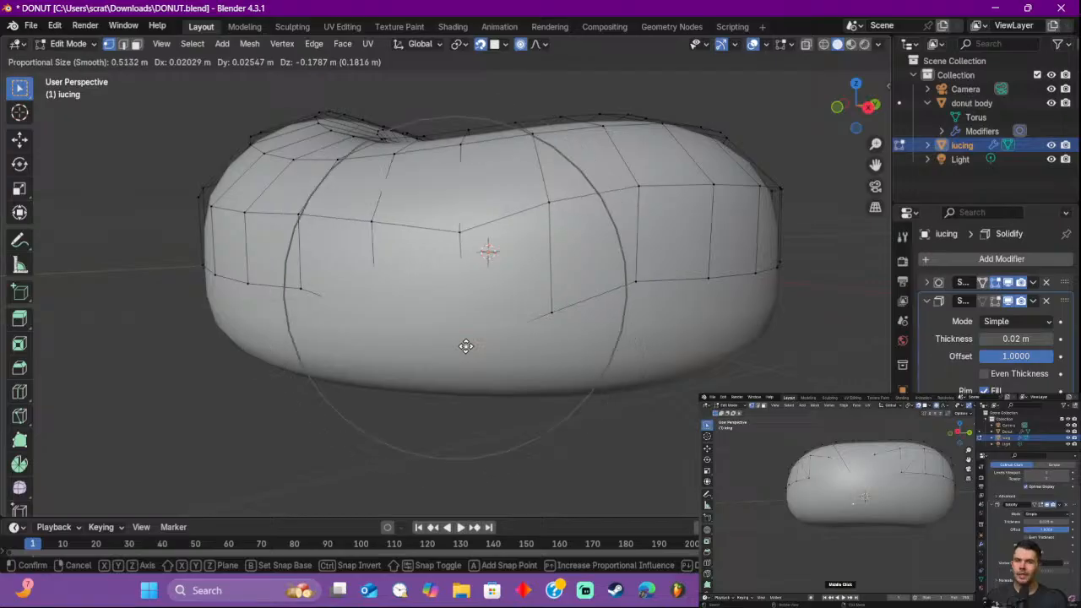
scroll(466, 347, down, 4)
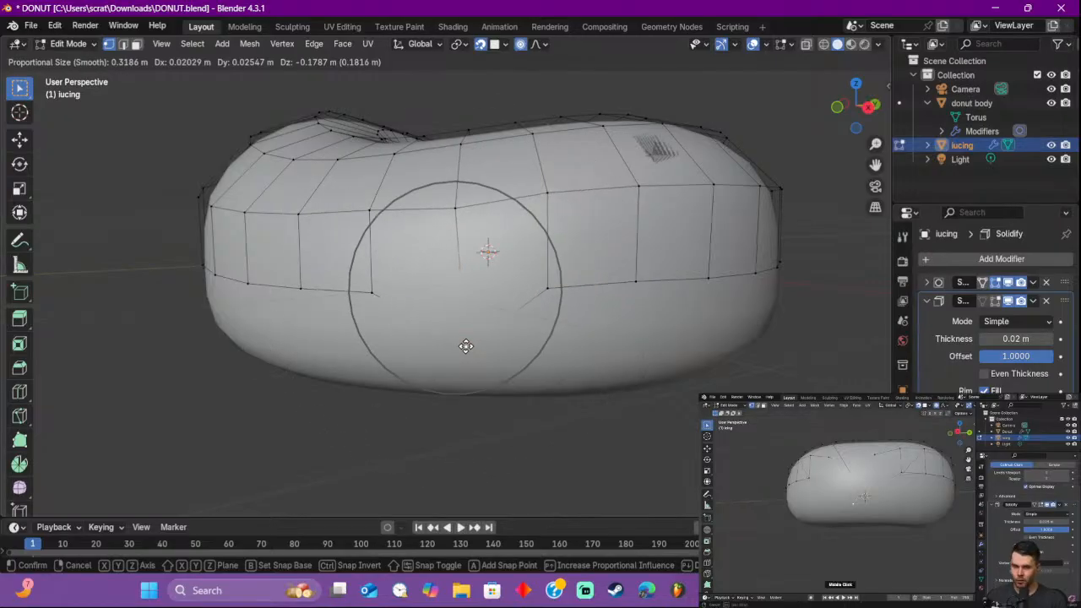
scroll(466, 346, down, 4)
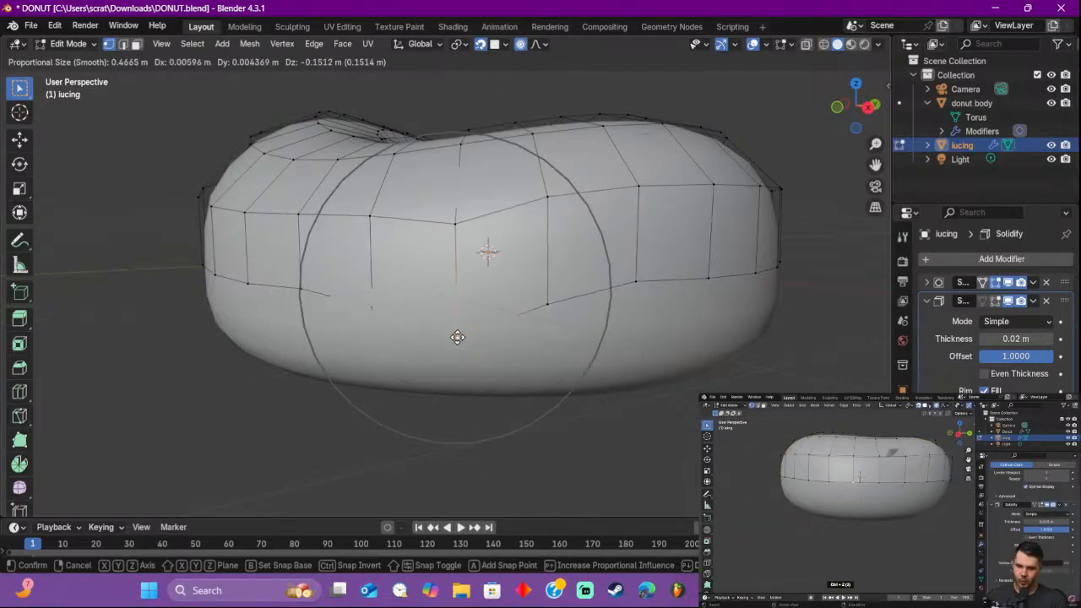
right_click(465, 336)
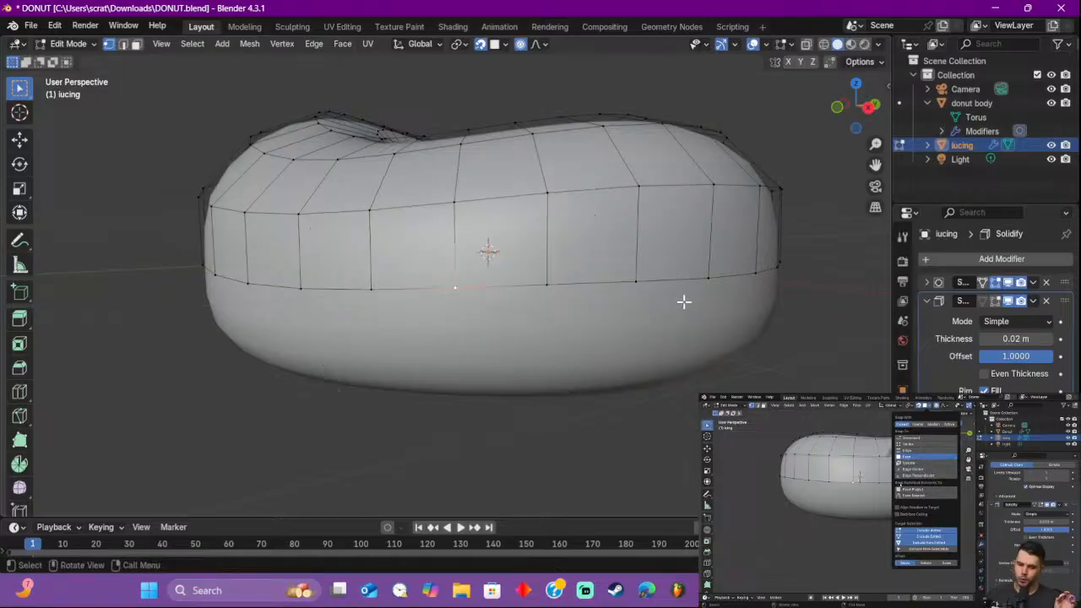
Step: Enable Face Project as the snap target for individual elements
click(505, 44)
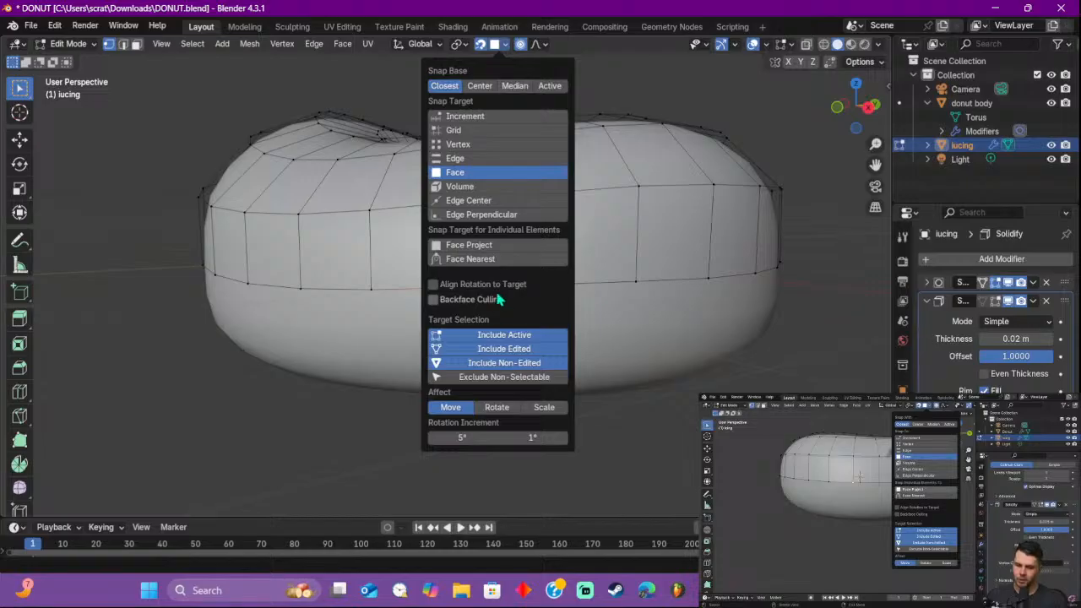
click(493, 244)
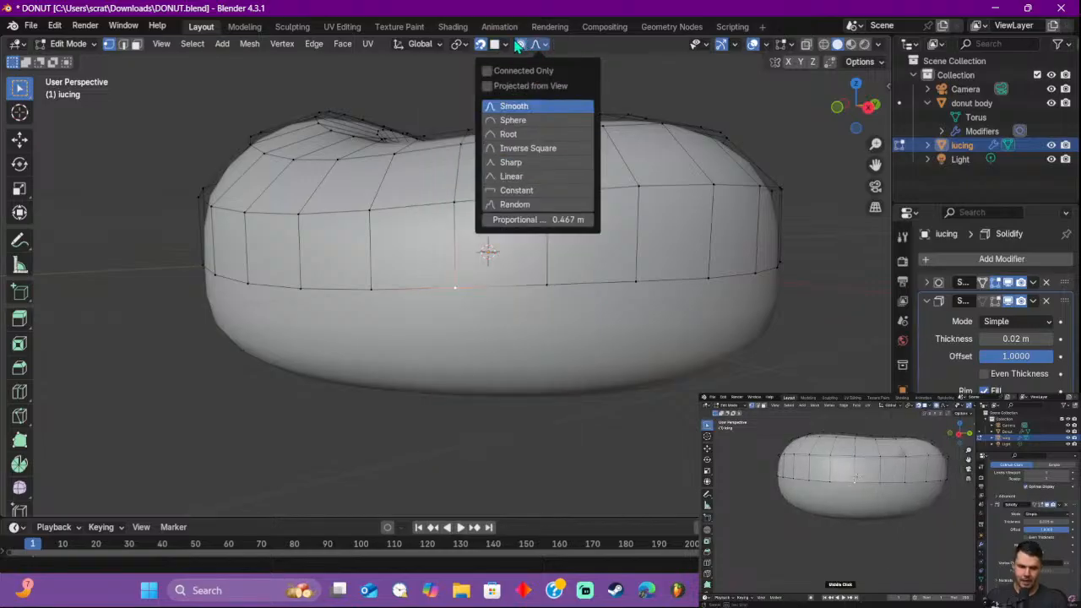
click(506, 47)
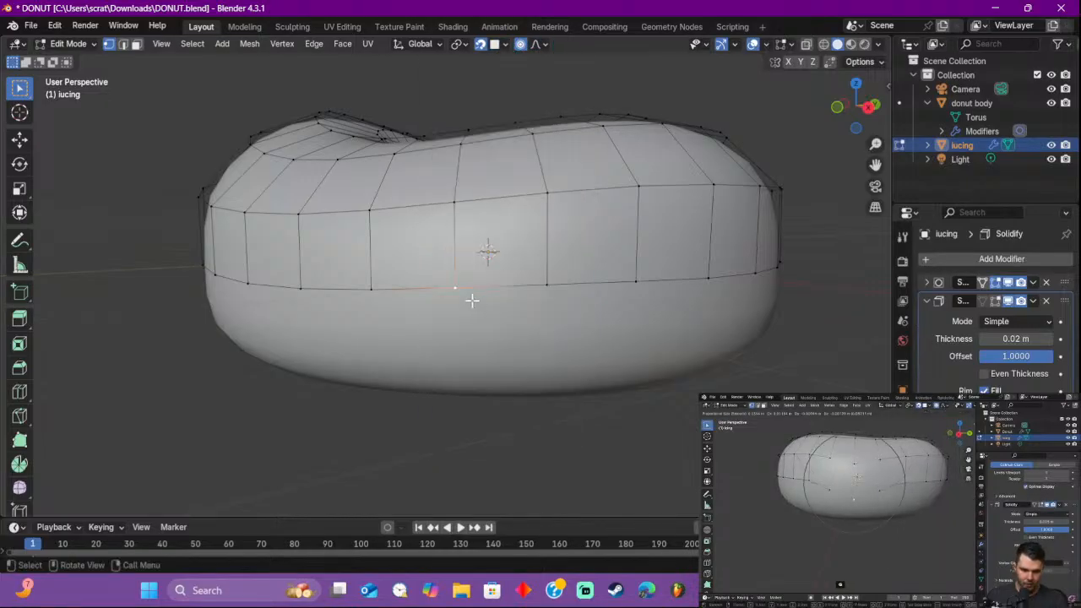
Step: Move the front rim vertex down about 0.23 m with proportional editing and inspect the icing in Object Mode
key(g)
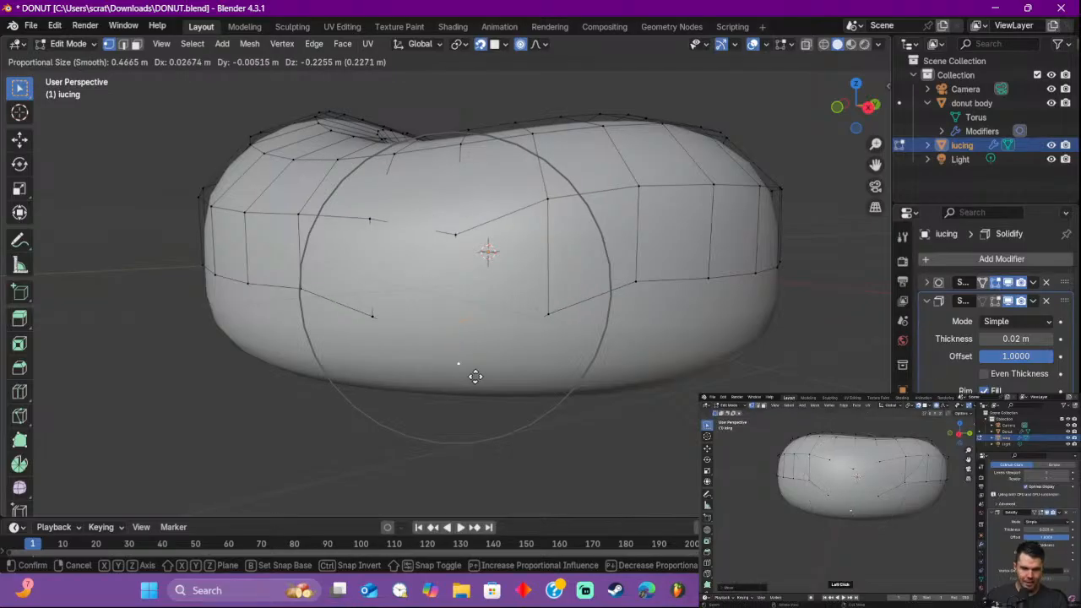
click(476, 377)
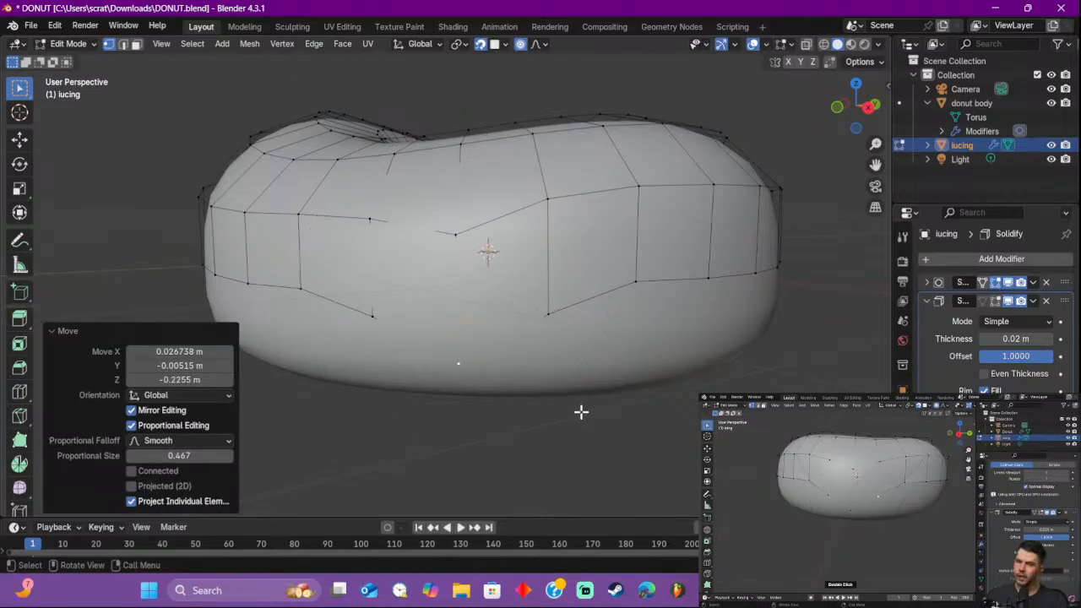
key(Tab)
scroll(572, 427, up, 3)
middle_drag(572, 428, 616, 441)
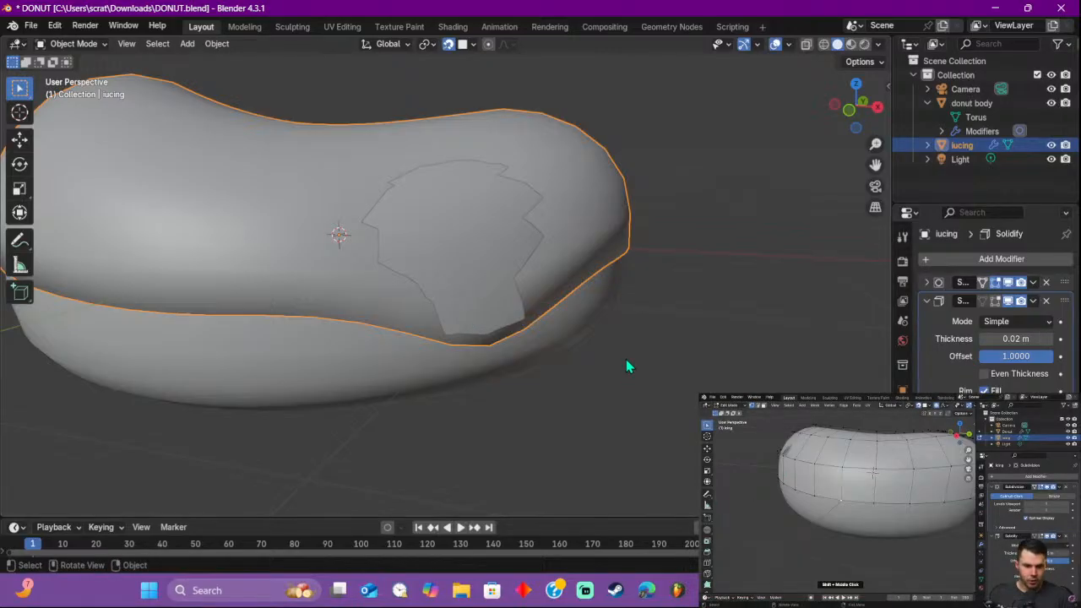
Step: Return the icing to Edit Mode and examine the Subdivision modifier's settings and options
click(690, 333)
click(481, 137)
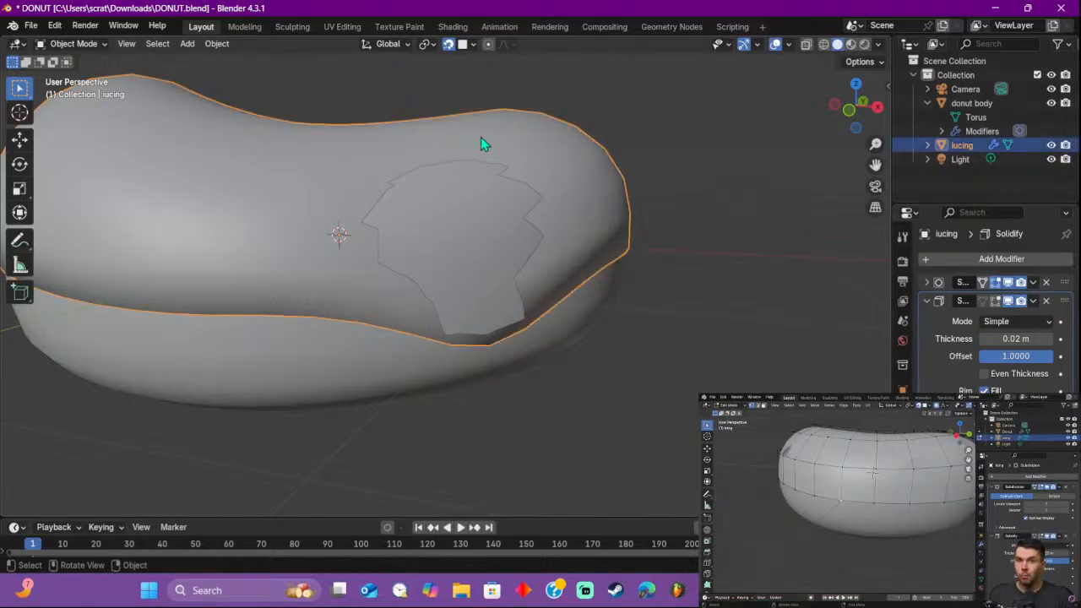
key(Tab)
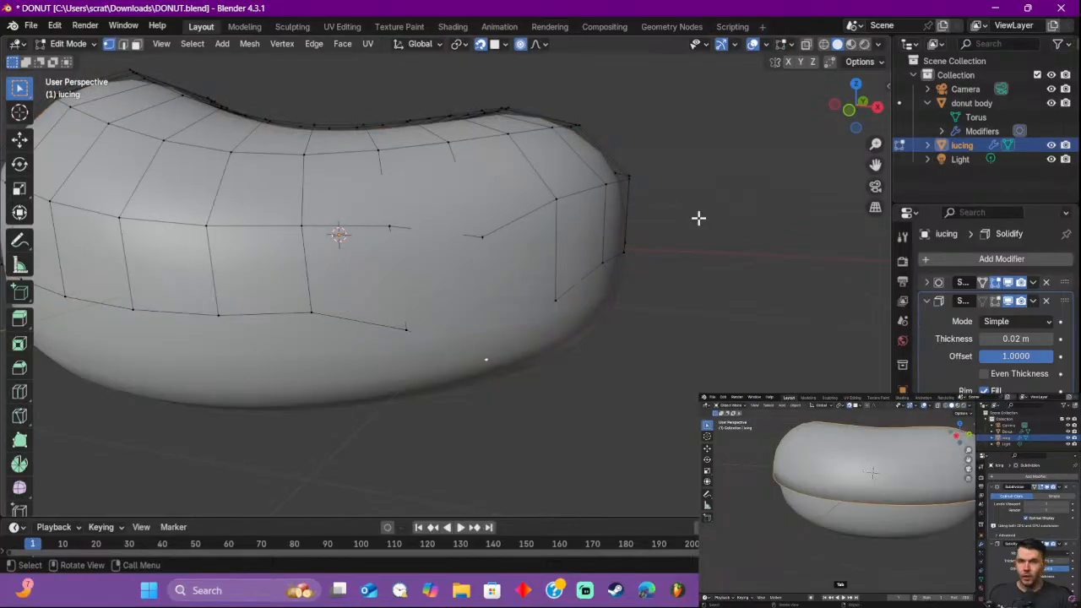
middle_drag(698, 218, 877, 291)
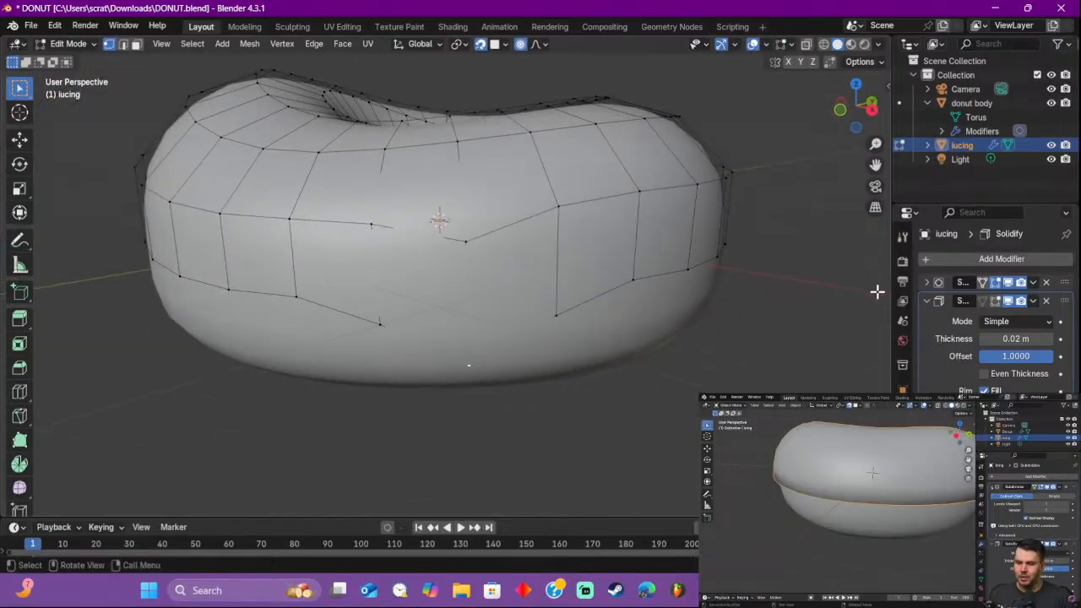
click(927, 283)
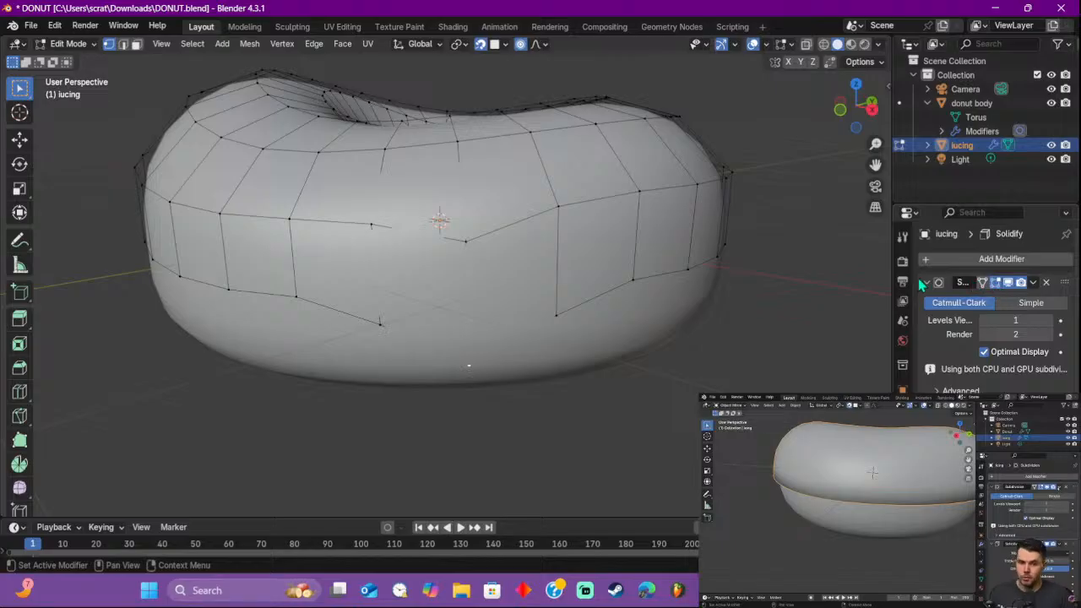
click(928, 283)
click(927, 283)
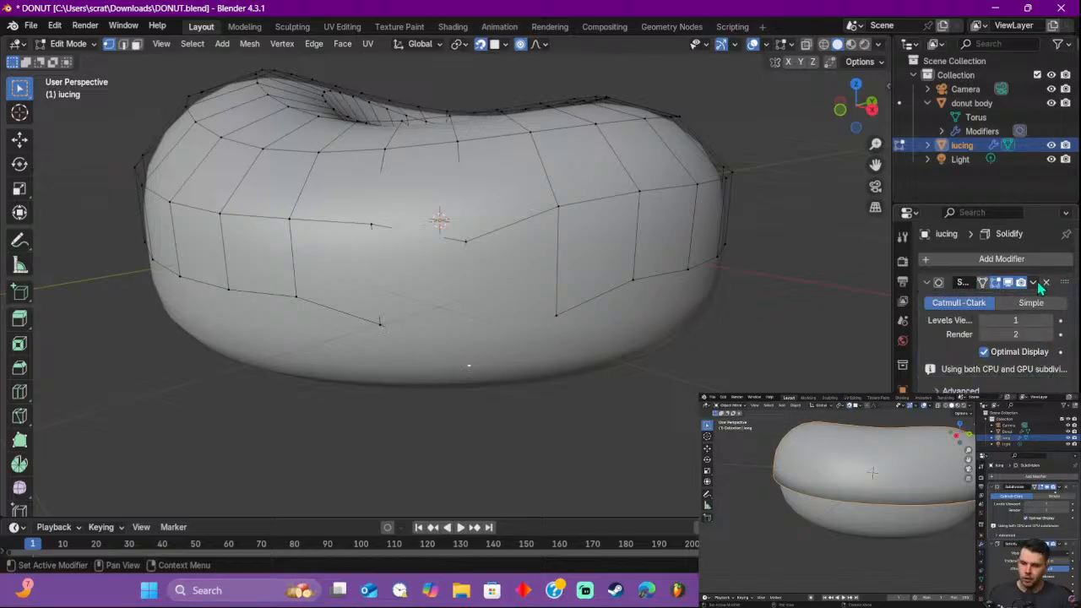
click(1034, 283)
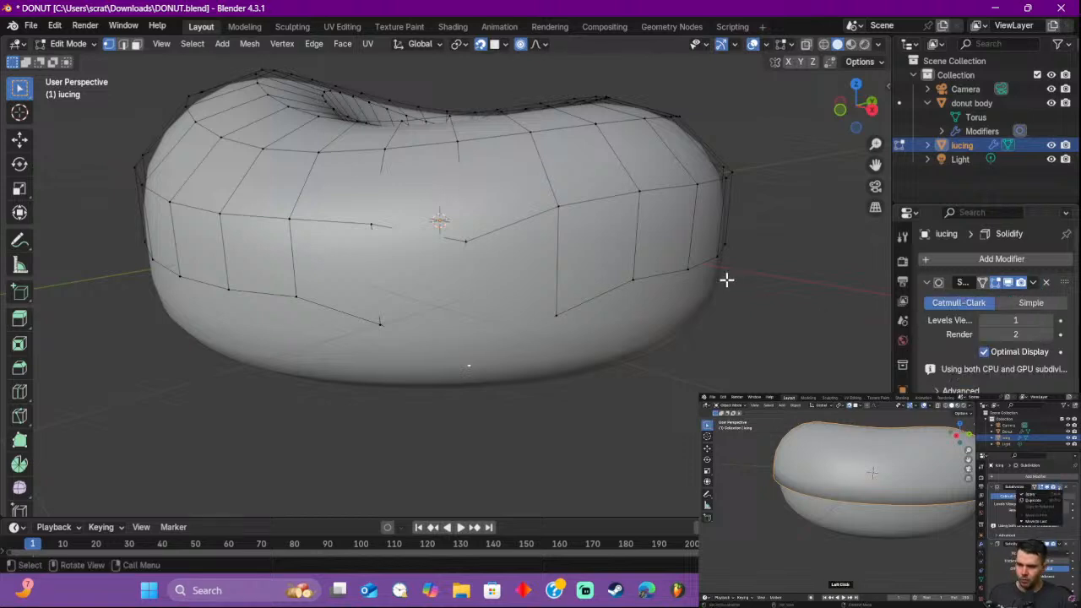
Step: Apply the icing's Subdivision modifier in Object Mode and check the denser mesh in Edit Mode
key(Tab)
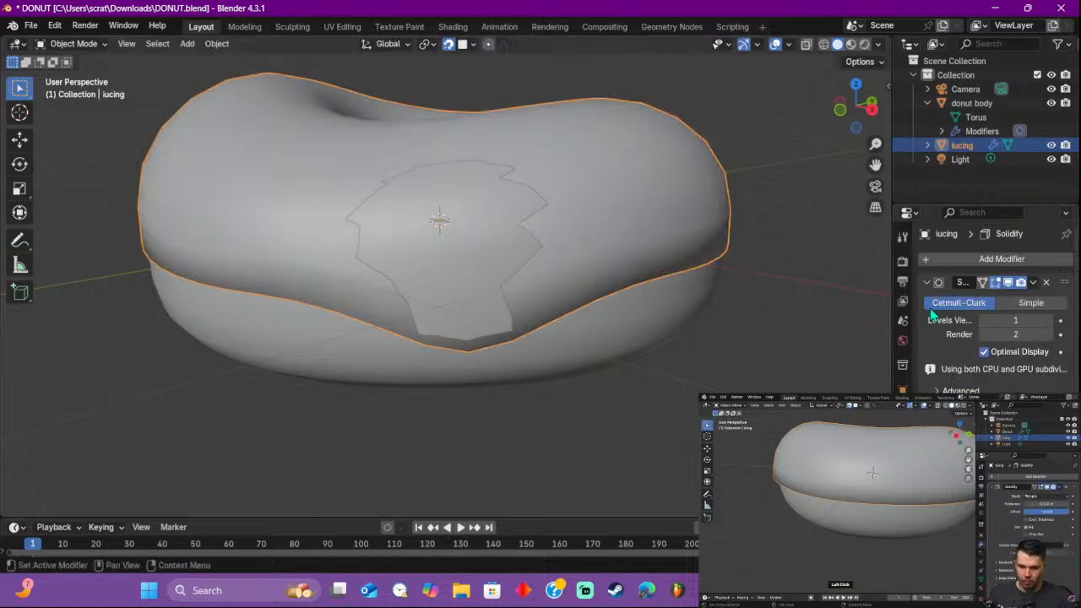
click(984, 283)
click(948, 288)
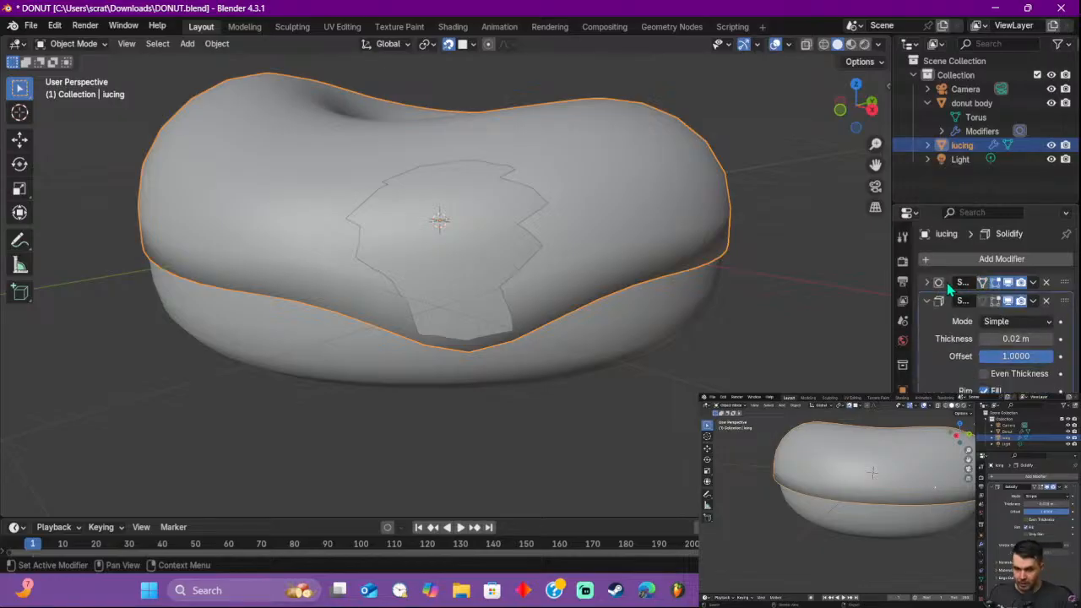
click(931, 284)
click(1033, 283)
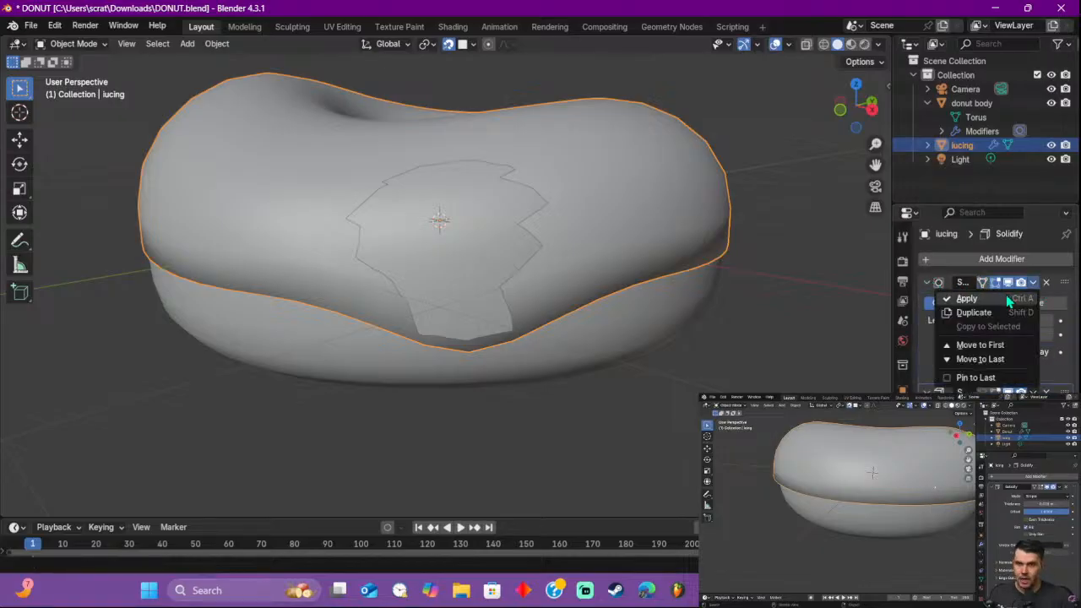
click(1005, 298)
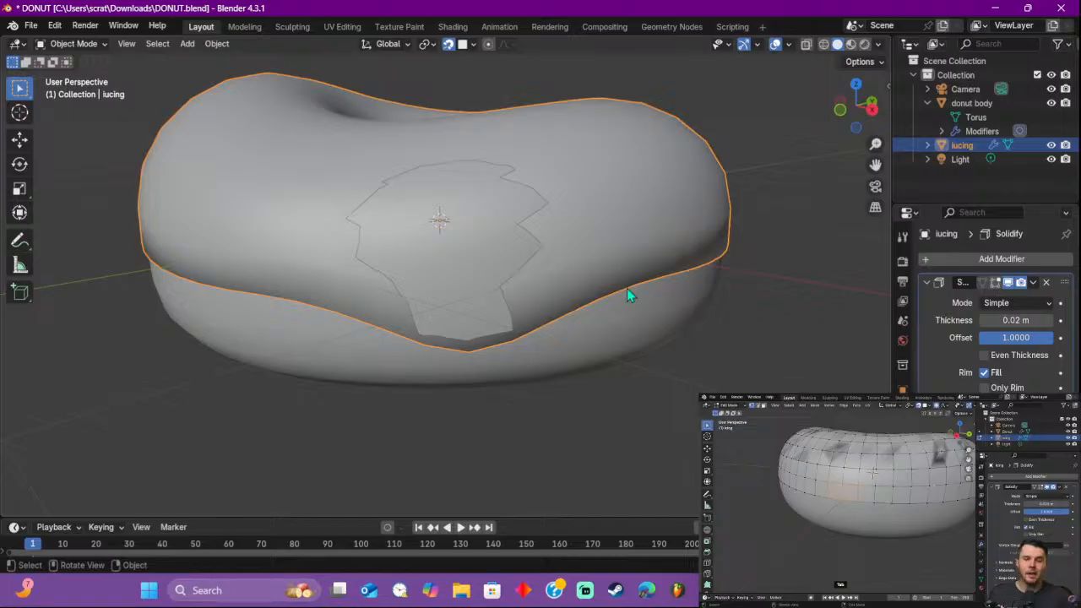
key(Tab)
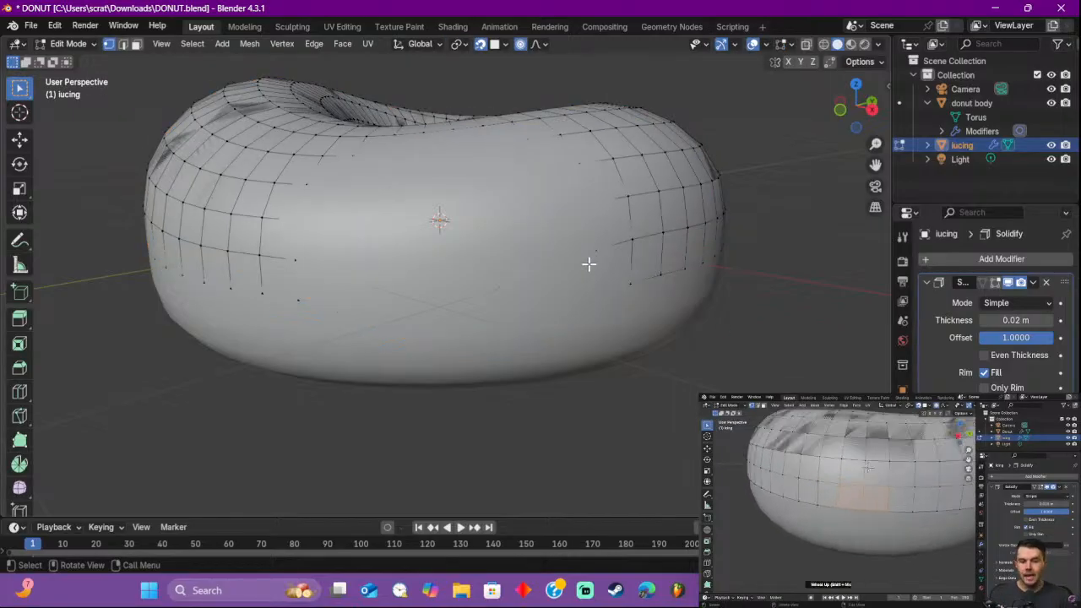
Step: Undo the applied Subdivision modifier and the downward move of the front rim vertex
key(ctrl+z)
key(ctrl+z)
key(Tab)
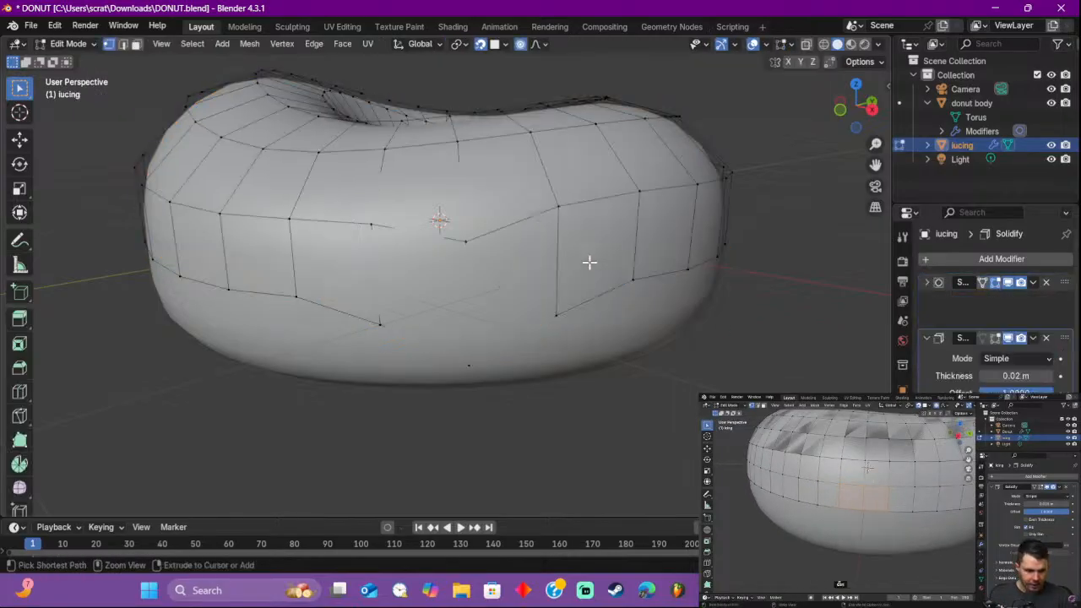
key(ctrl+z)
key(ctrl+z)
key(ctrl+z)
key(ctrl+z)
key(ctrl+z)
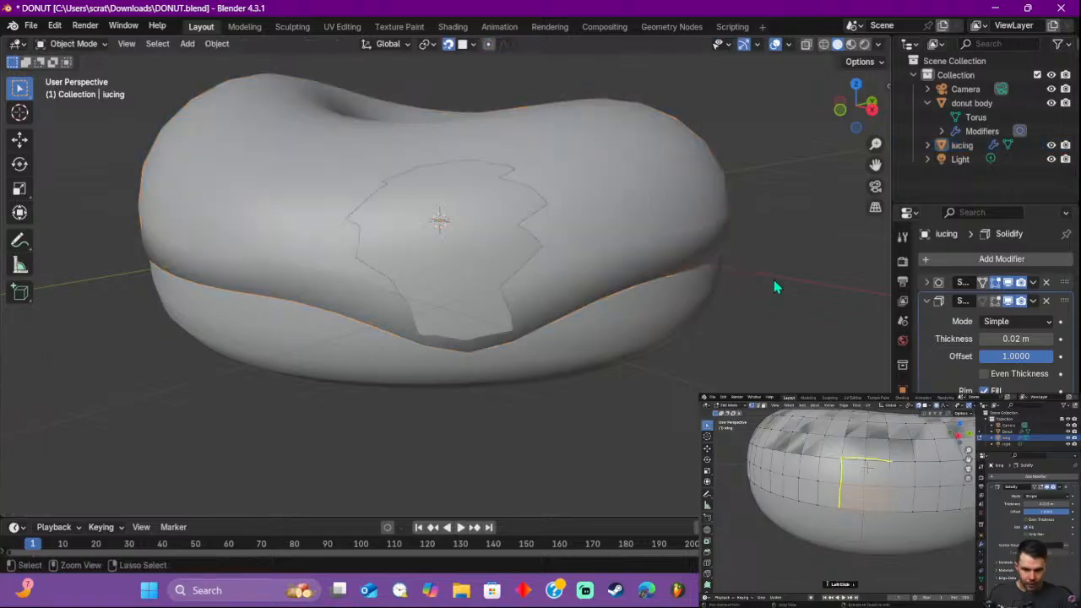
key(ctrl+z)
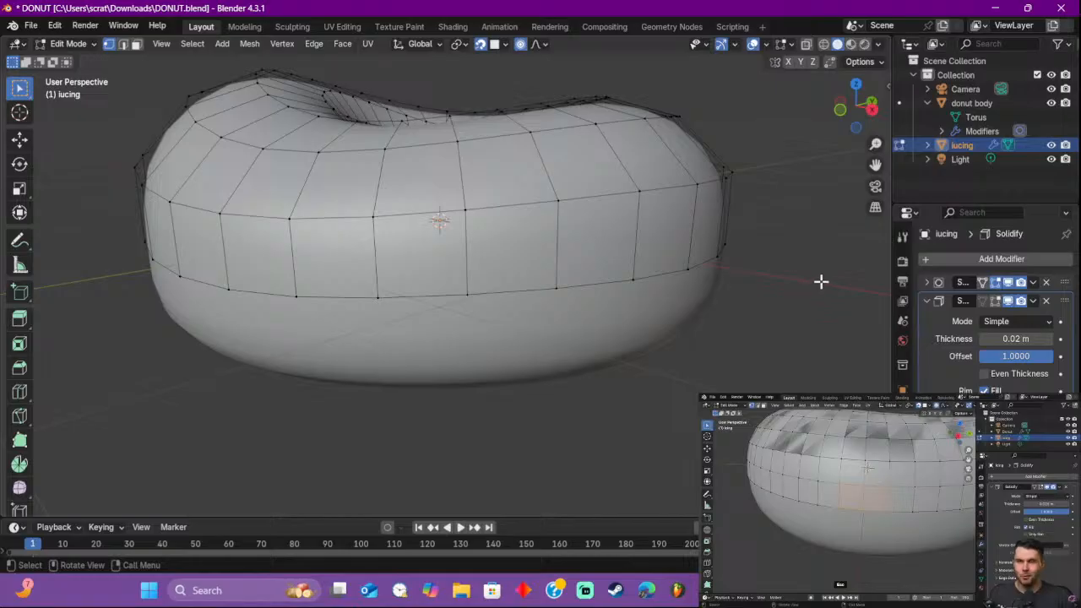
Step: Apply the icing's Subdivision modifier in Object Mode and reopen the denser mesh in Edit Mode
key(Tab)
click(1033, 300)
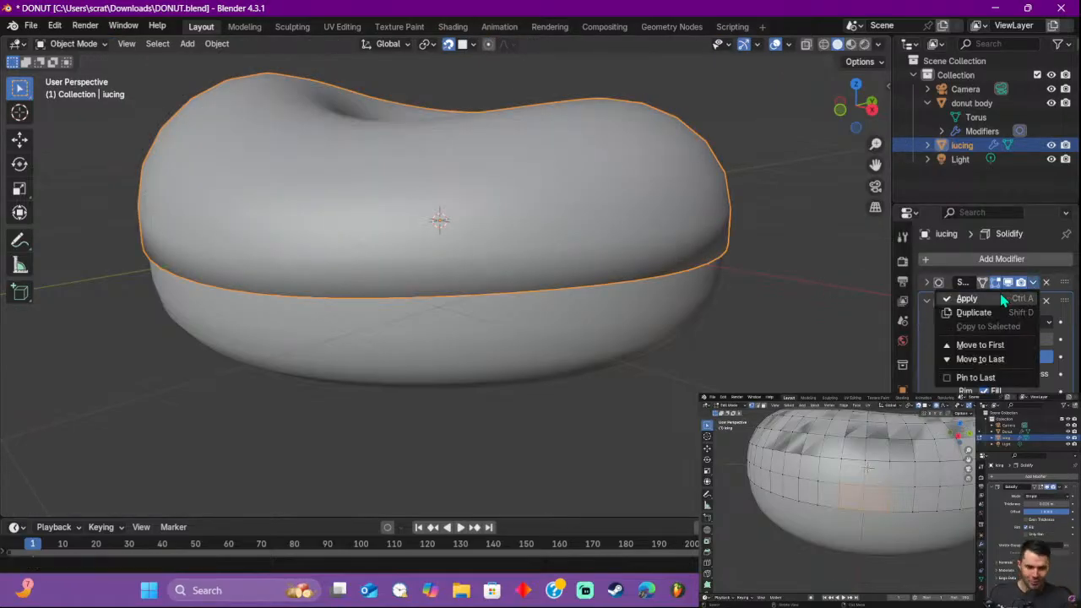
key(Tab)
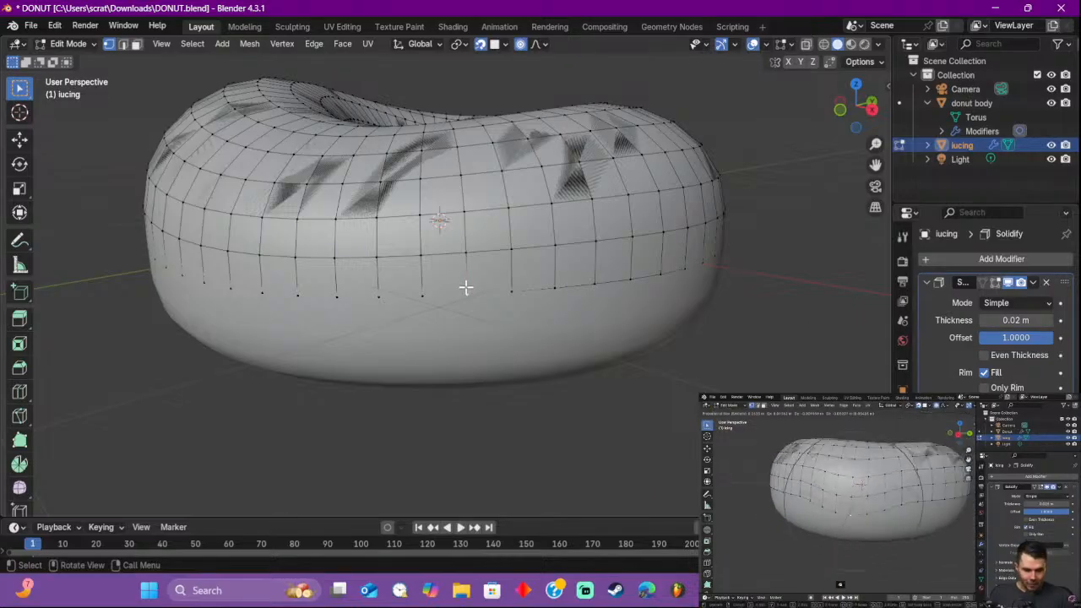
Step: Move the icing's front rim vertex down about 0.14 m with proportional editing and inspect the drip in Object Mode
key(g)
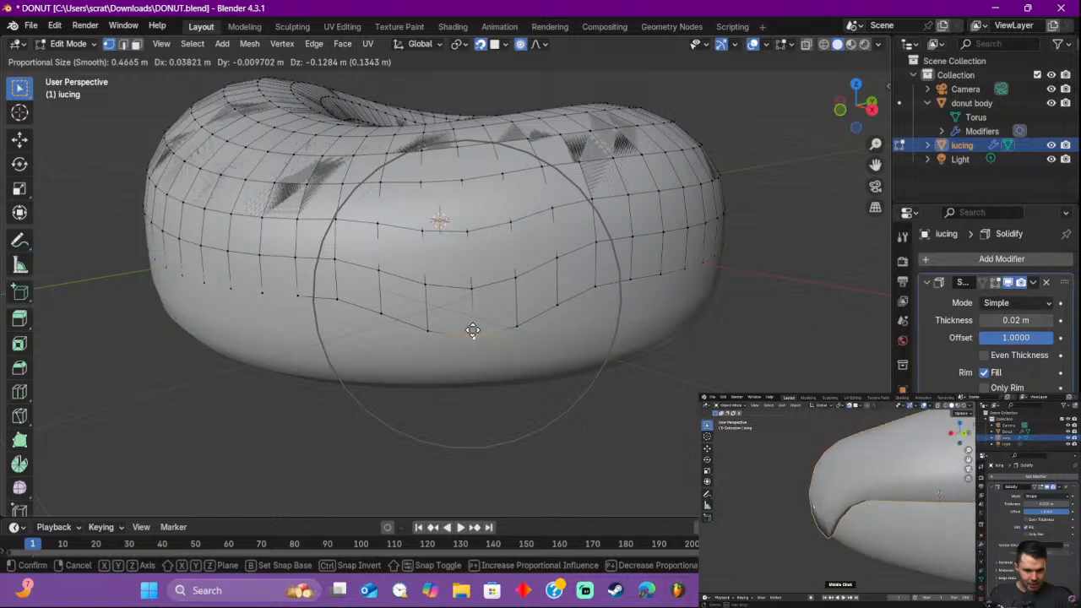
click(473, 330)
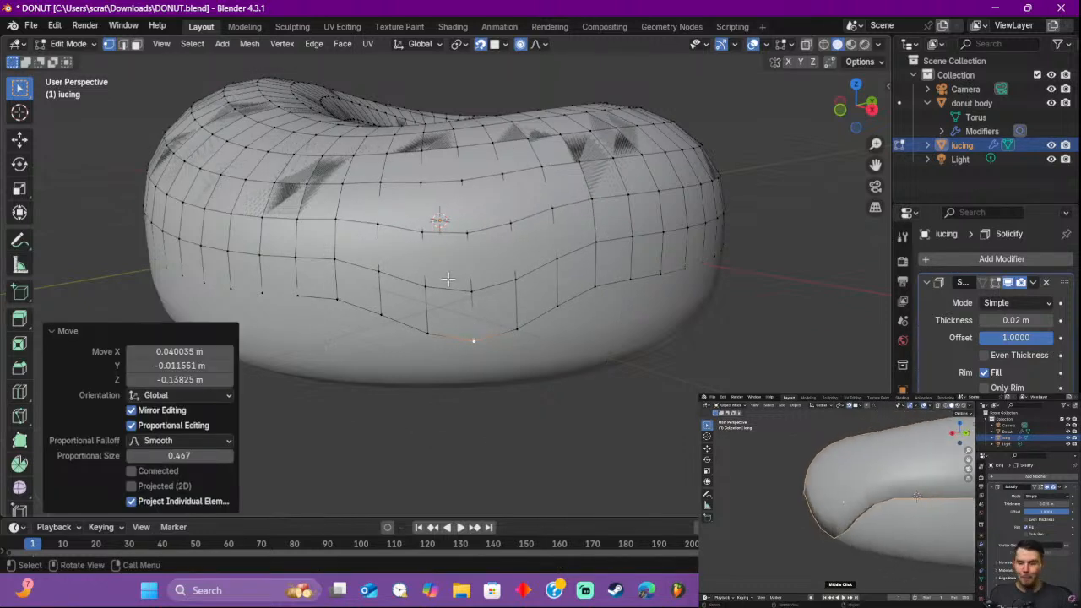
key(Tab)
middle_drag(499, 298, 500, 321)
Step: Set the icing's Solidify thickness to 0.06 m and inspect the drip in Object and Edit Mode
mouse_move(1016, 320)
mouse_down()
mouse_move(1048, 320)
mouse_move(1035, 320)
mouse_up()
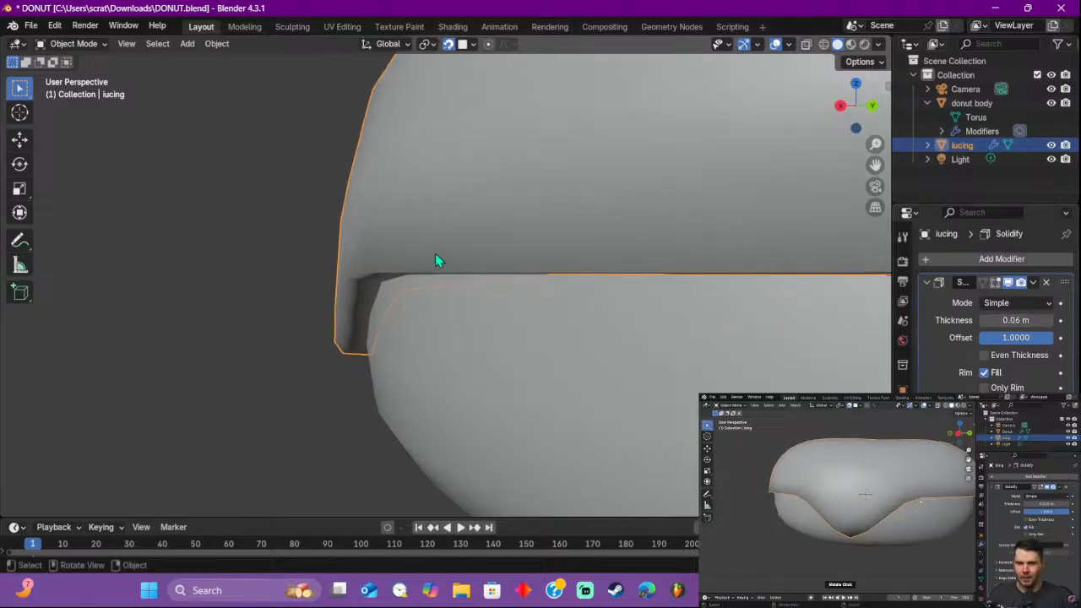
middle_drag(397, 243, 512, 265)
scroll(620, 291, down, 2)
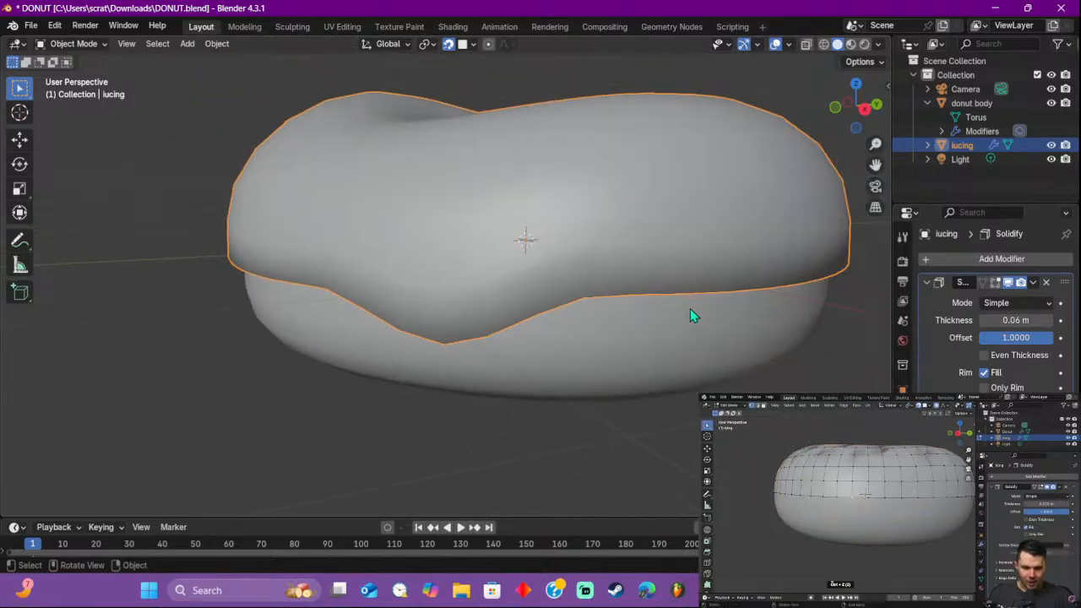
middle_drag(690, 316, 763, 343)
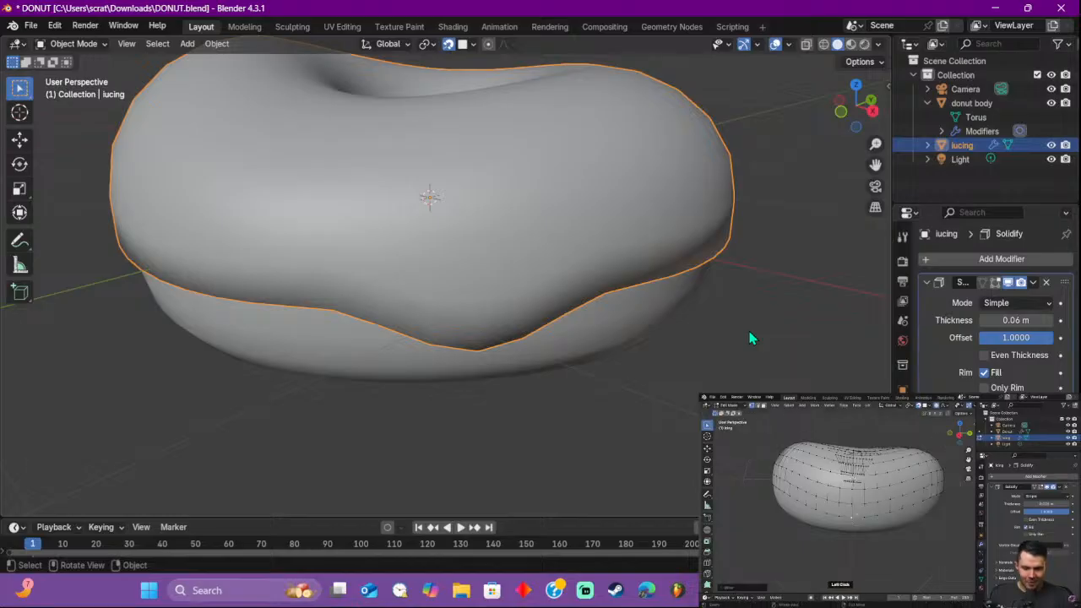
key(Tab)
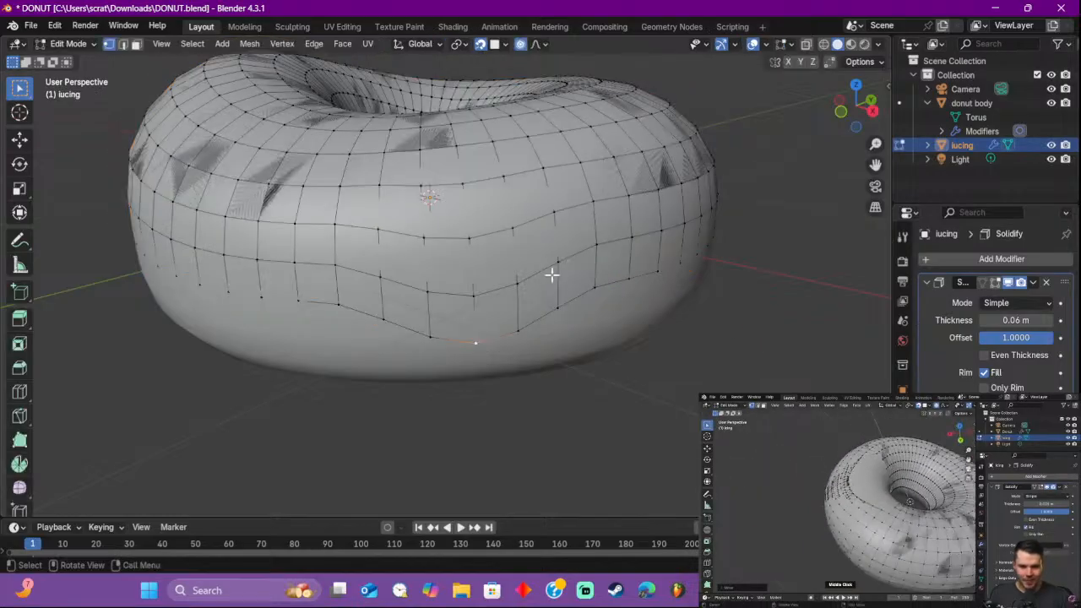
key(Tab)
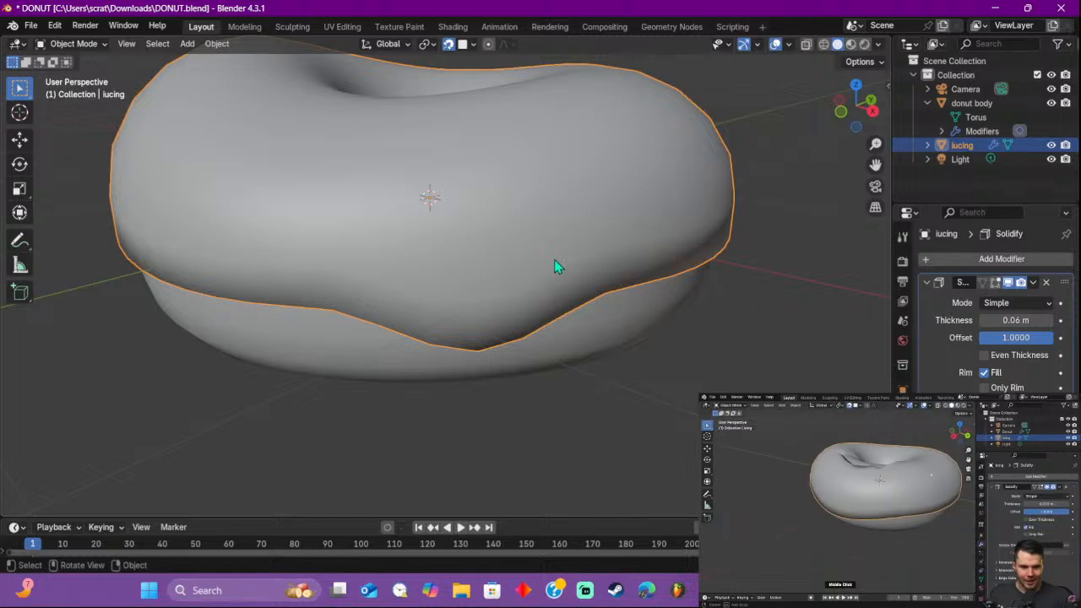
Step: In Edit Mode, move a rim vertex beside the front drip down about 0.09 m with a proportional size of 1 m
key(Tab)
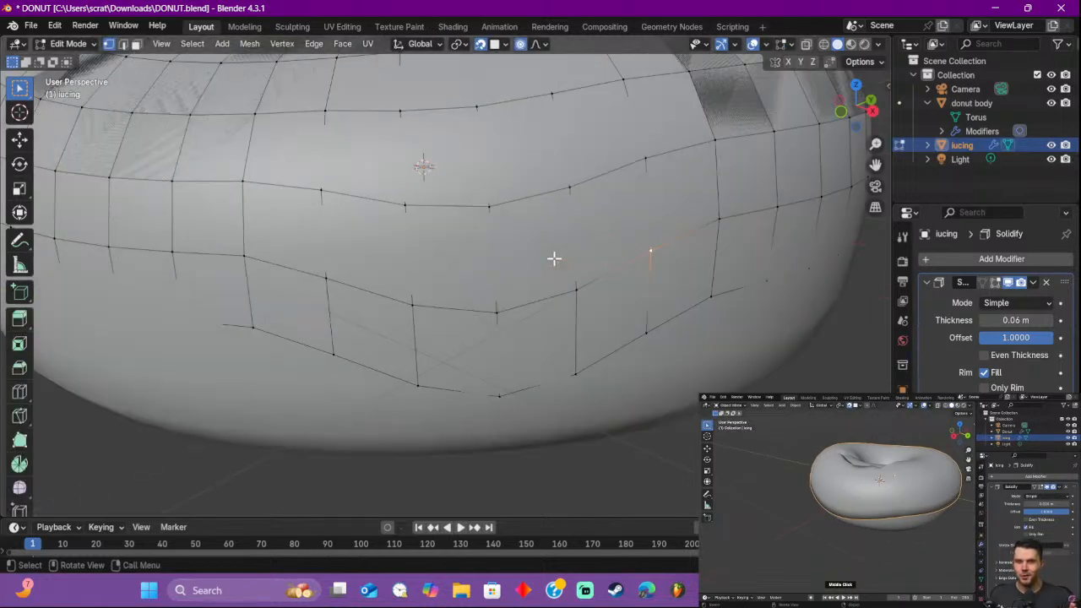
scroll(344, 253, down, 2)
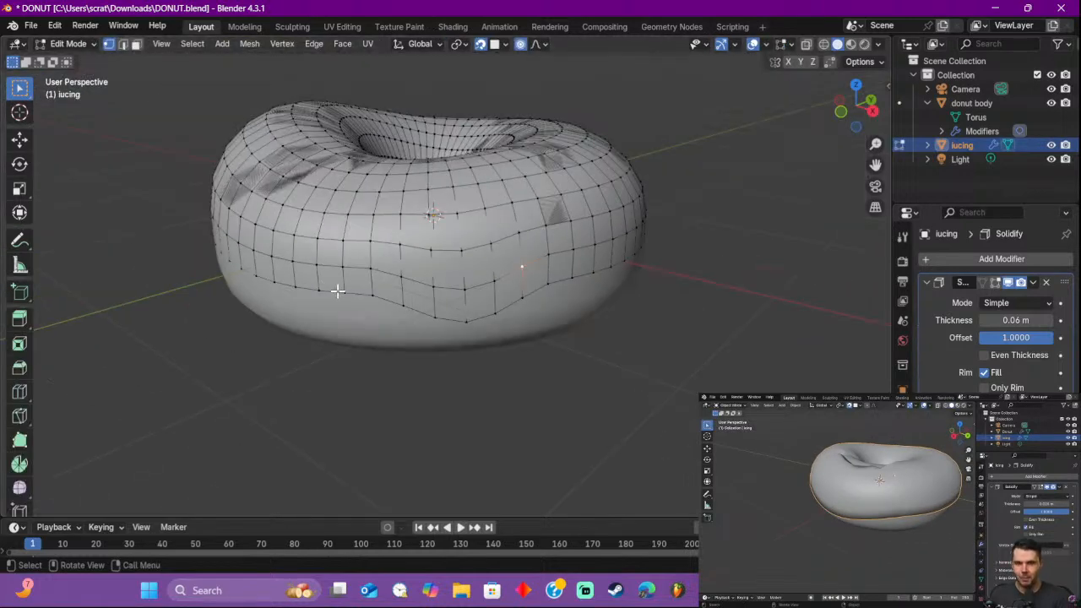
key(g)
scroll(348, 285, down, 5)
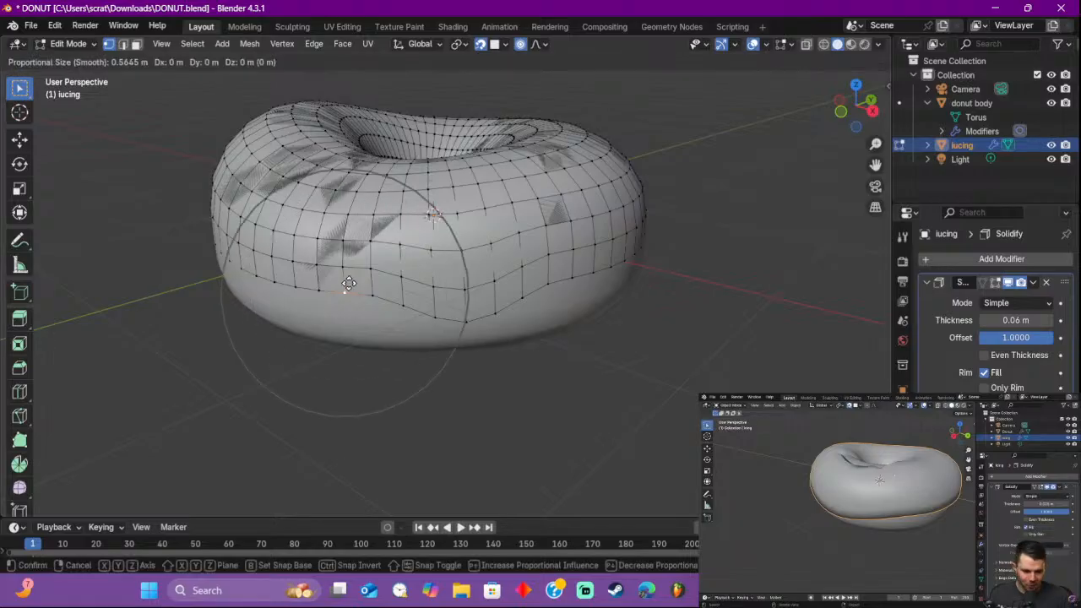
scroll(348, 284, down, 13)
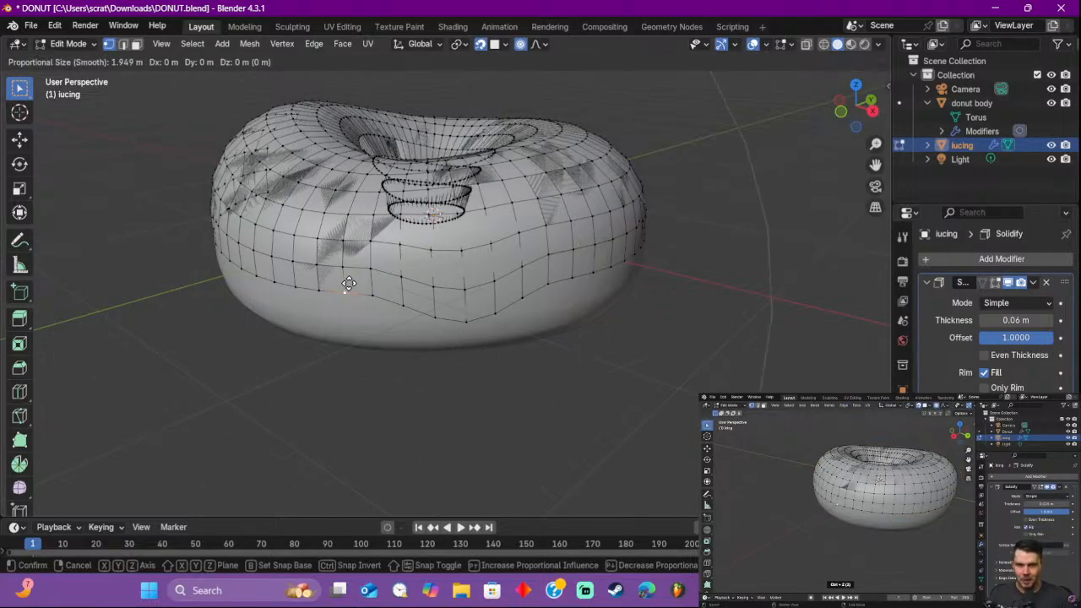
scroll(349, 284, up, 6)
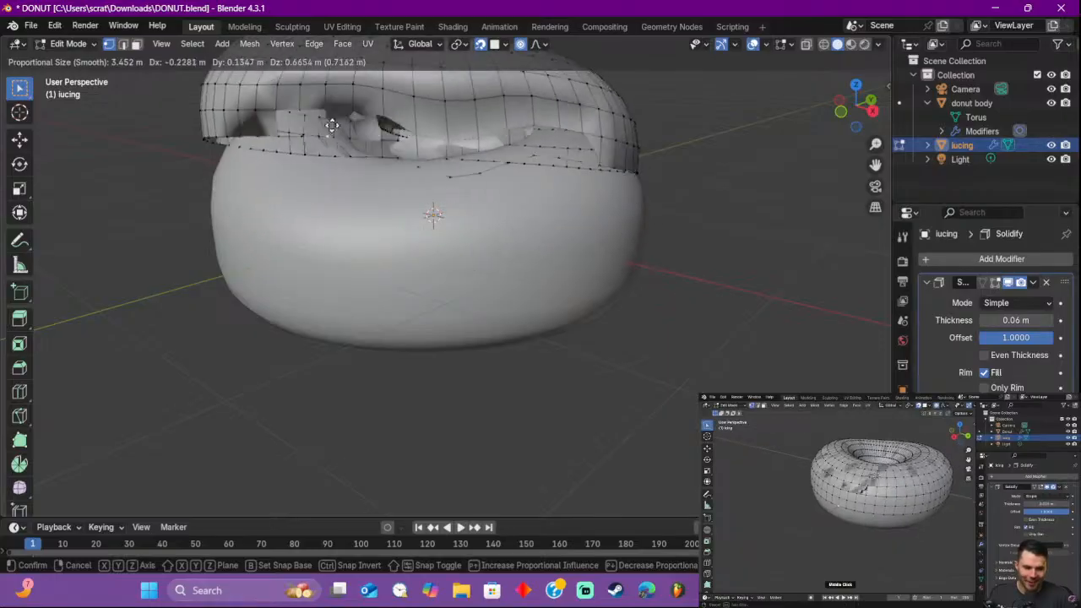
scroll(338, 214, up, 7)
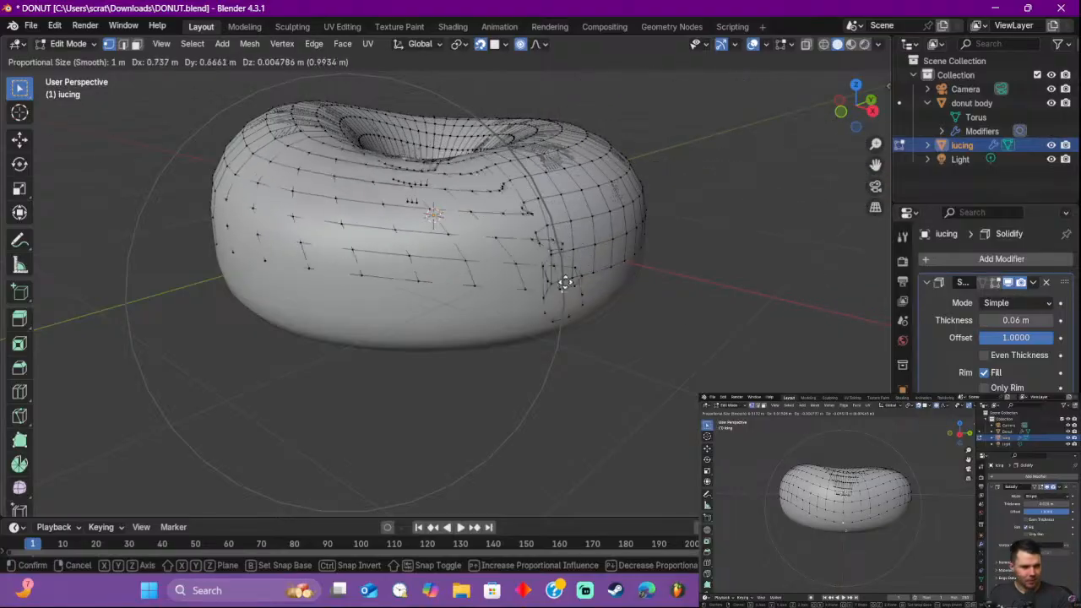
click(329, 305)
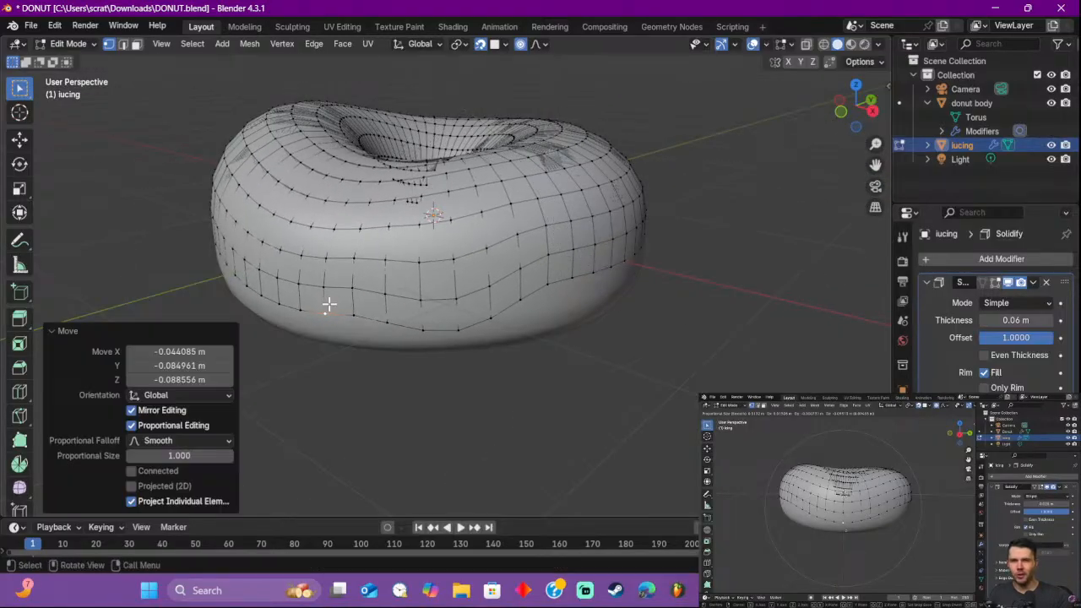
Step: Examine the icing around the inner hole in both Edit Mode and Object Mode
middle_drag(648, 179, 324, 271)
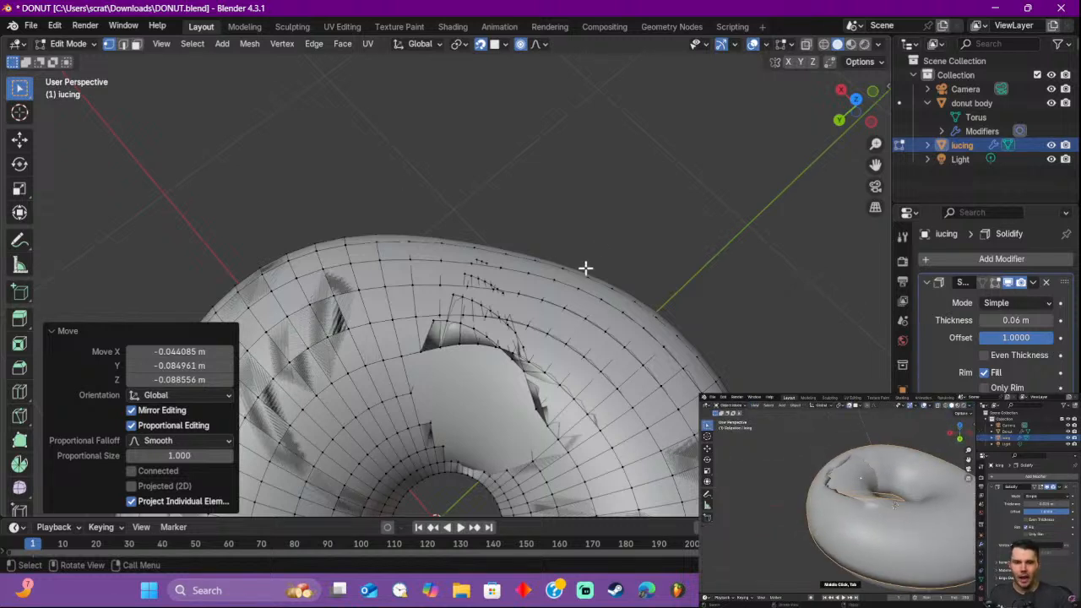
key(Tab)
middle_drag(602, 251, 591, 162)
middle_drag(591, 166, 866, 156)
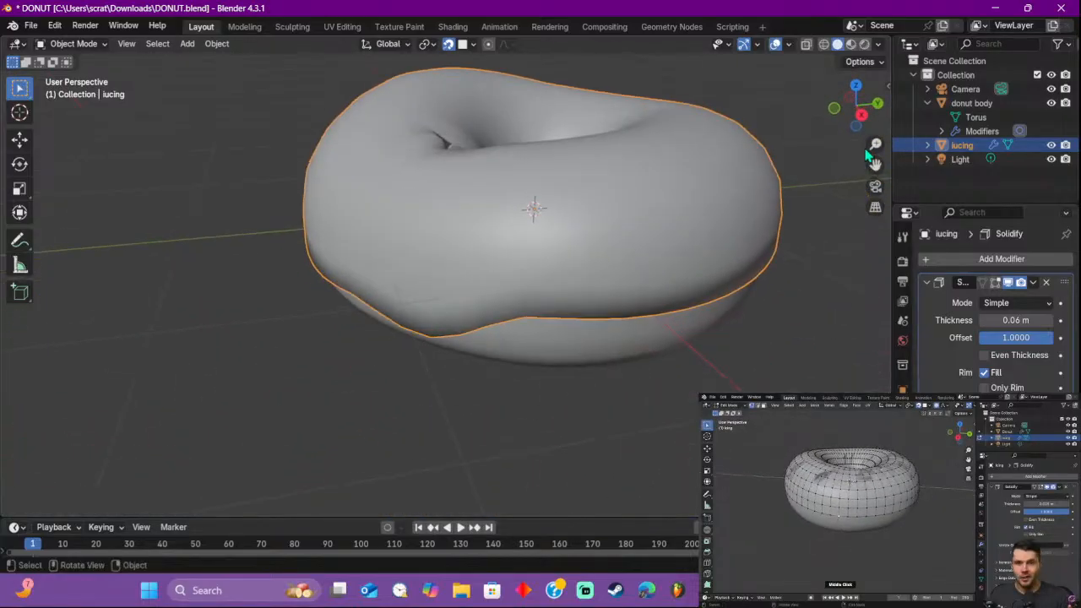
key(Tab)
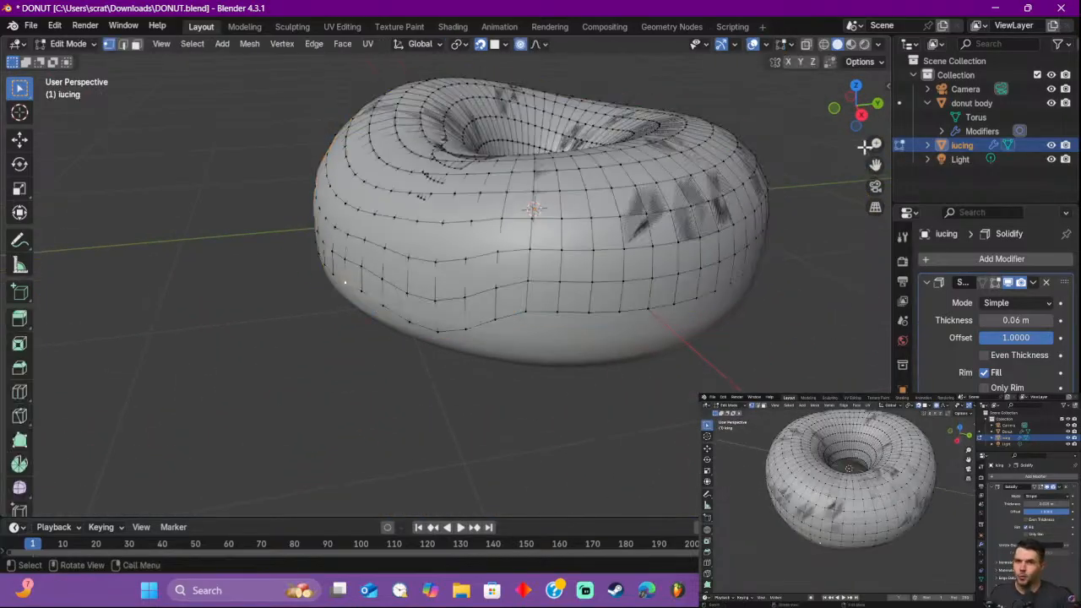
Step: Undo the 1 m proportional move of the rim vertex beside the front drip
middle_drag(555, 205, 601, 206)
key(ctrl+z)
key(ctrl+z)
key(ctrl+z)
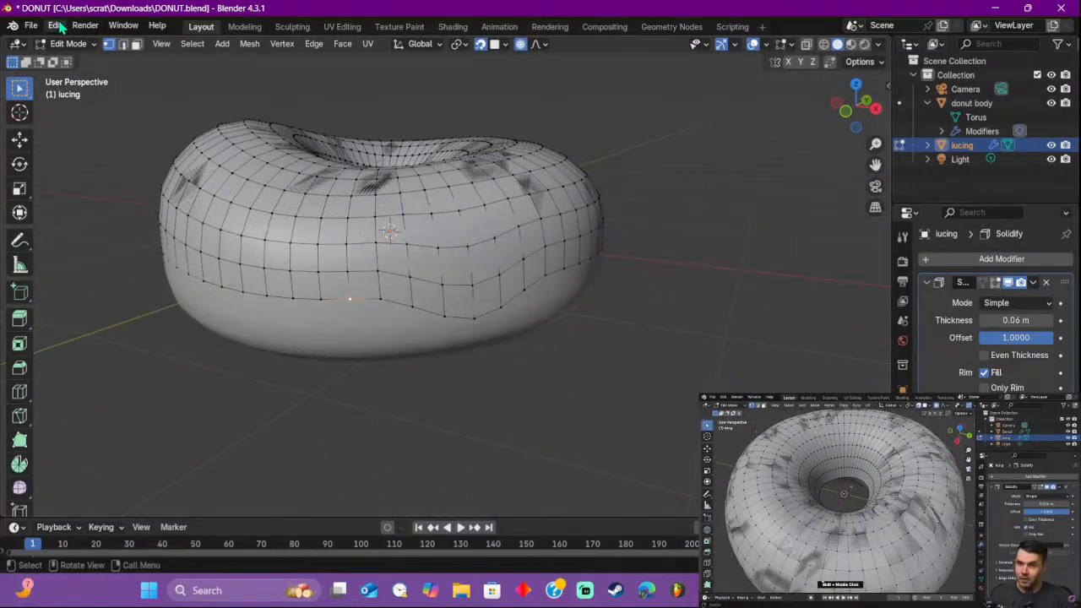
Step: Center the view on the 3D cursor
click(161, 44)
mouse_move(256, 228)
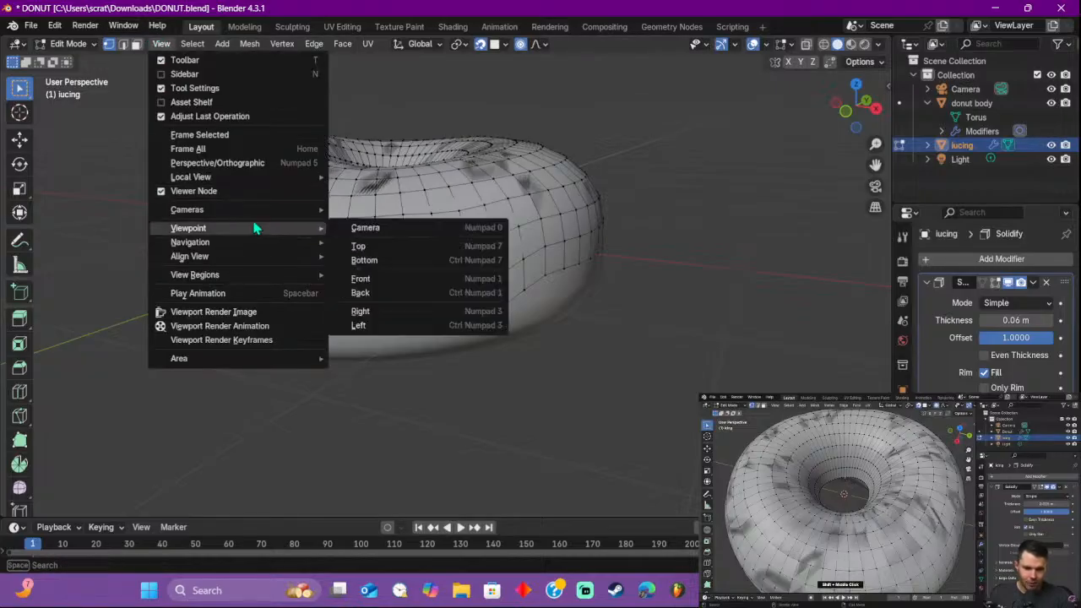
mouse_move(306, 248)
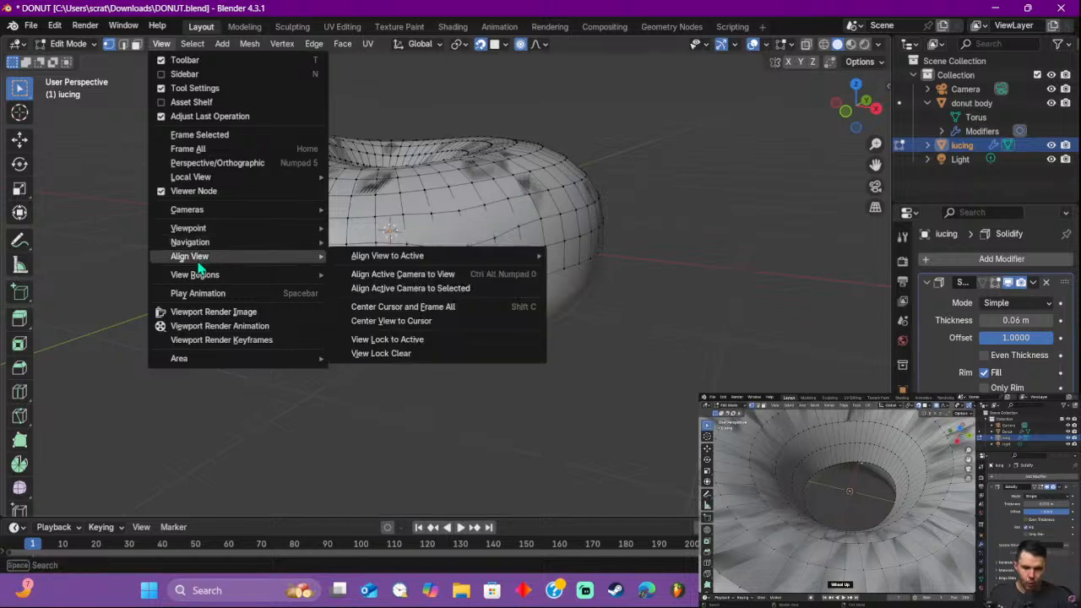
mouse_move(370, 262)
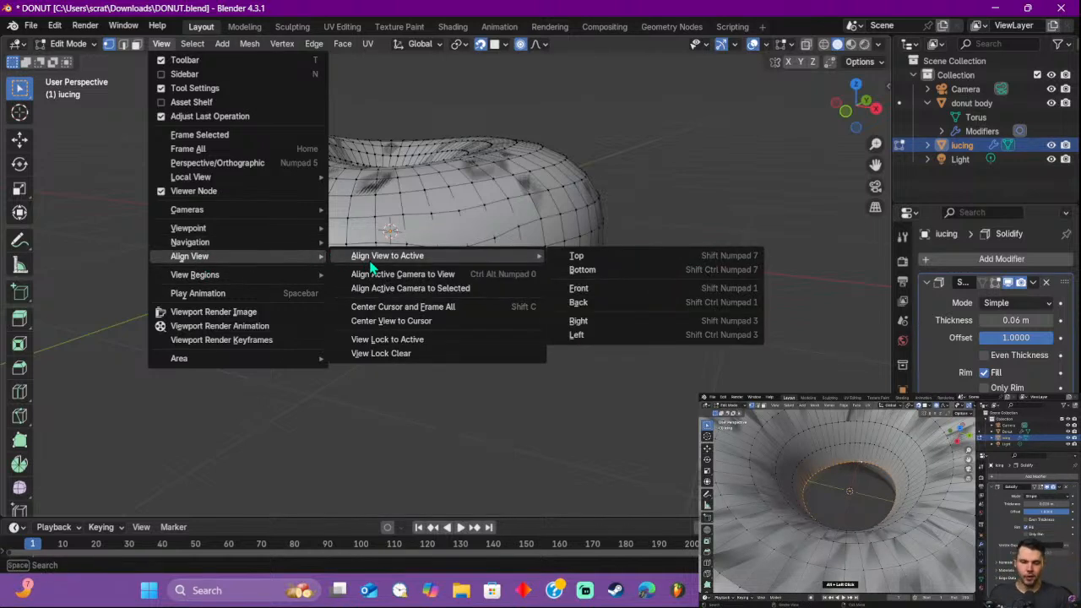
click(435, 321)
Step: Select the five innermost edge loops around the icing's center hole, starting with the lowest inner rim loop
middle_drag(518, 220, 250, 287)
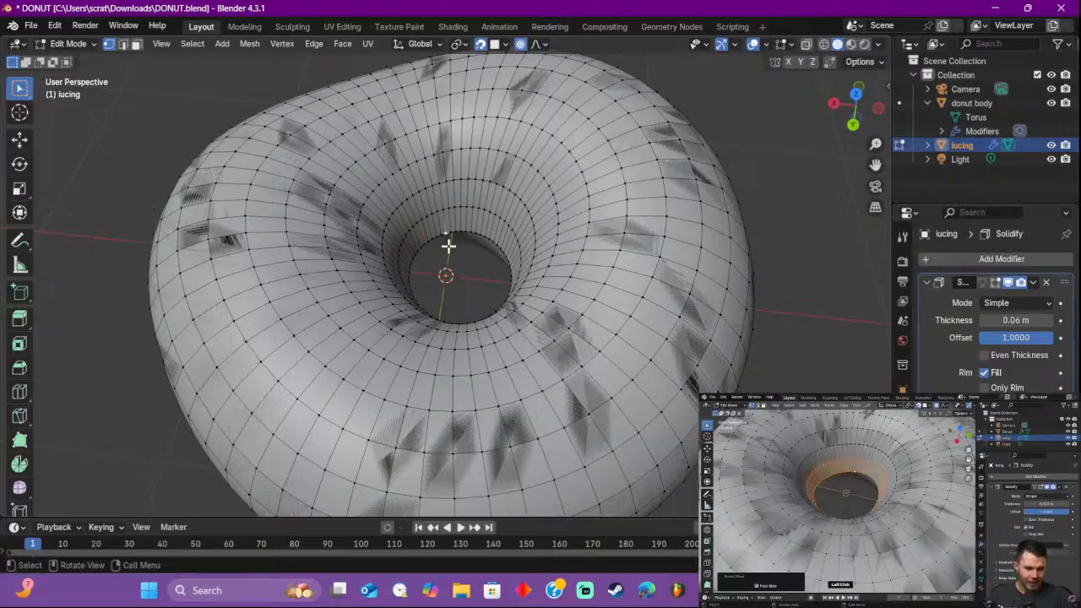
scroll(447, 232, up, 3)
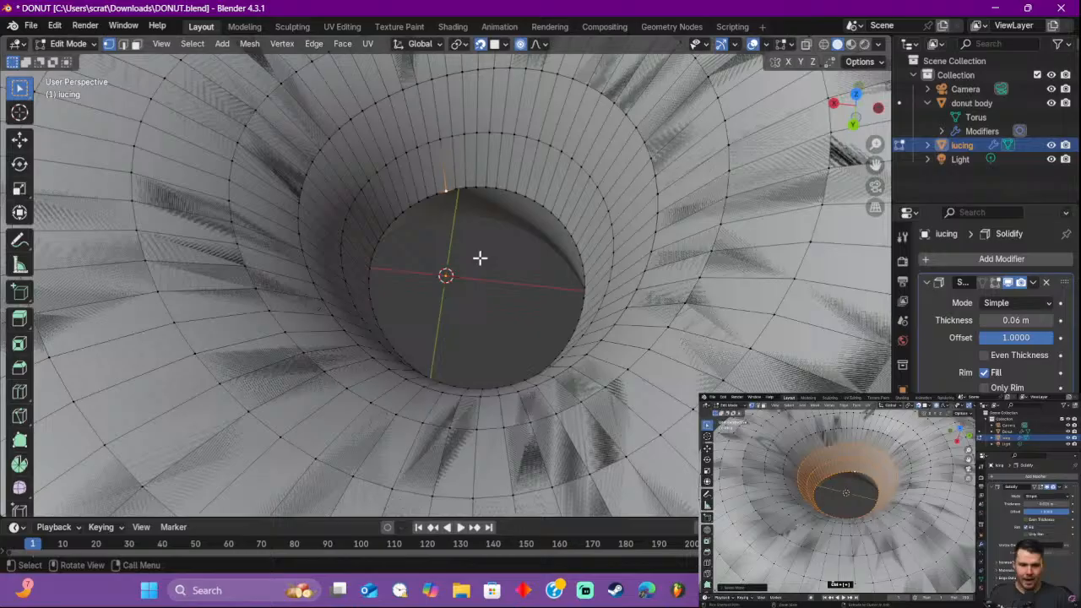
alt+click(451, 190)
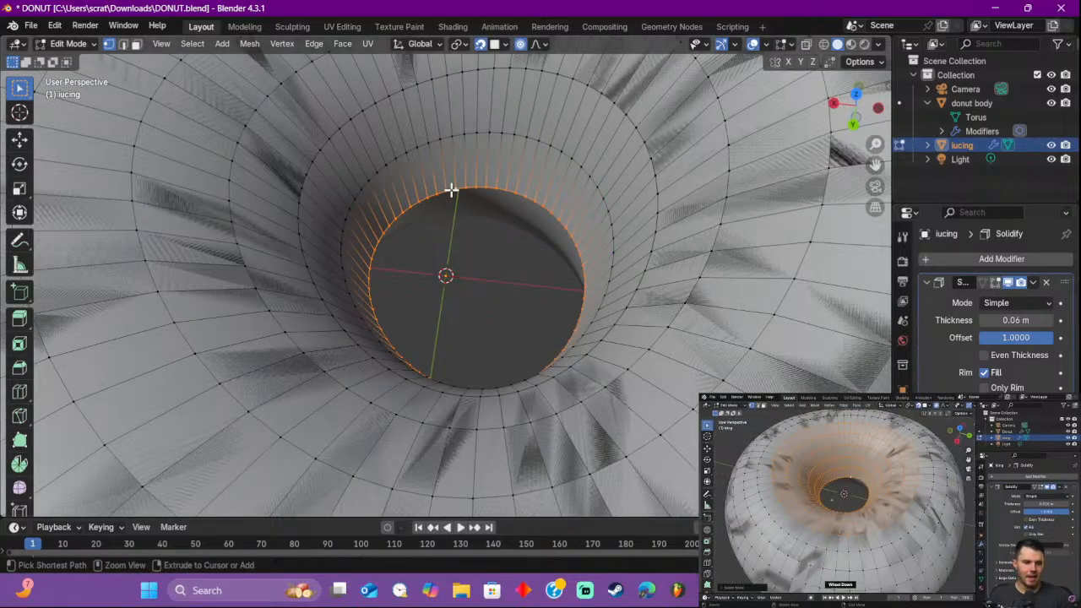
alt+shift+click(456, 135)
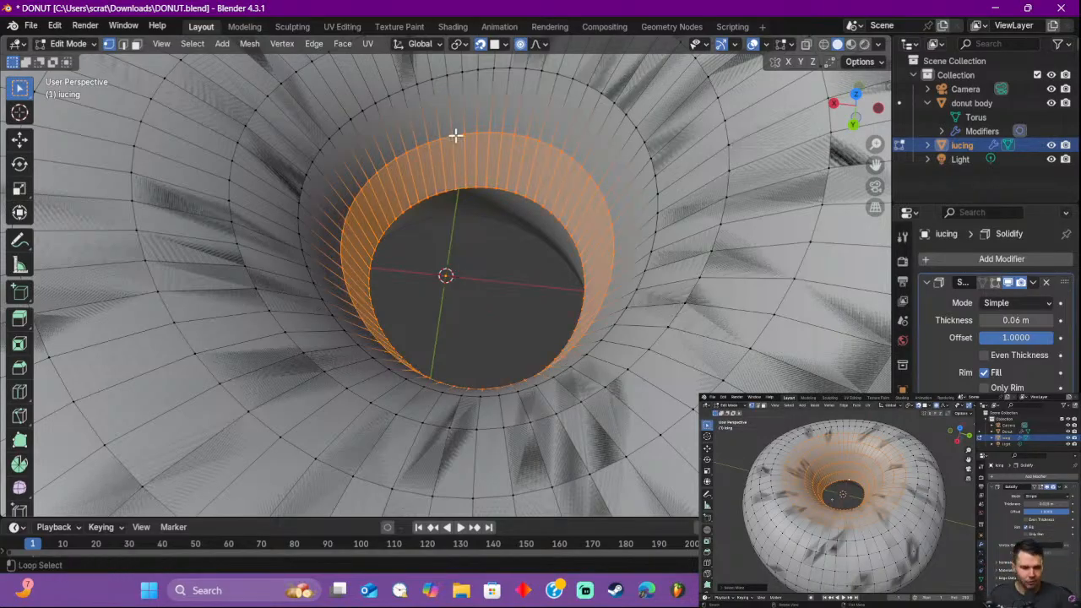
scroll(456, 135, up, 1)
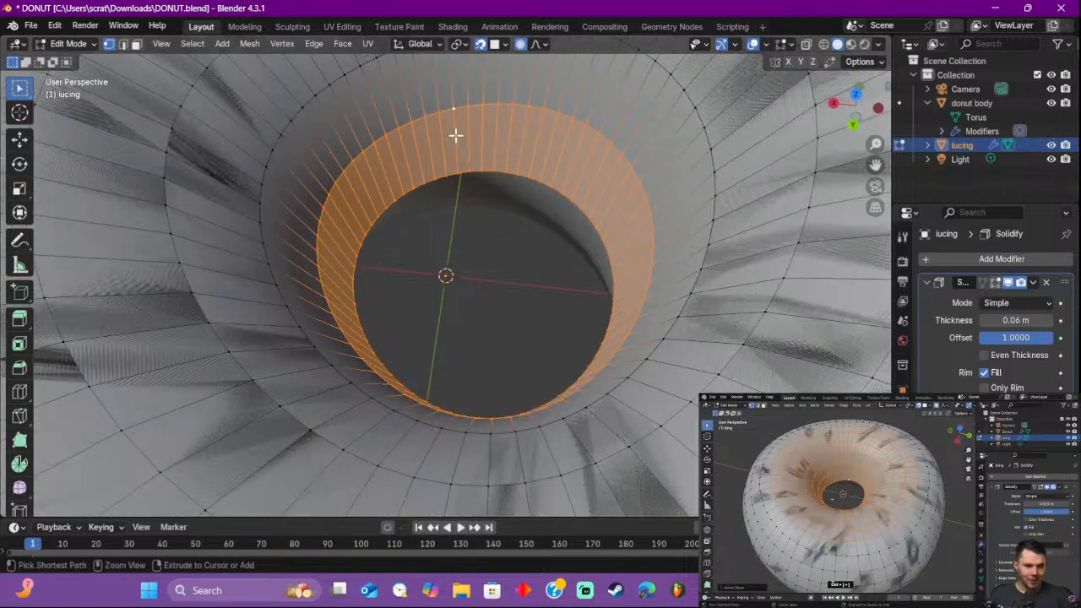
scroll(456, 136, down, 4)
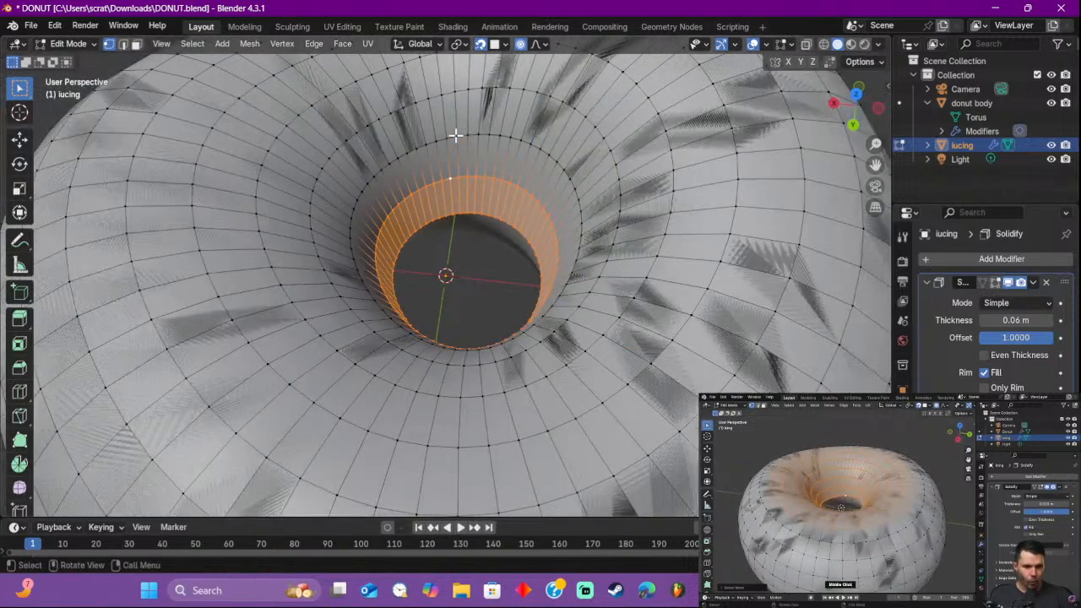
scroll(455, 135, up, 3)
scroll(456, 135, down, 2)
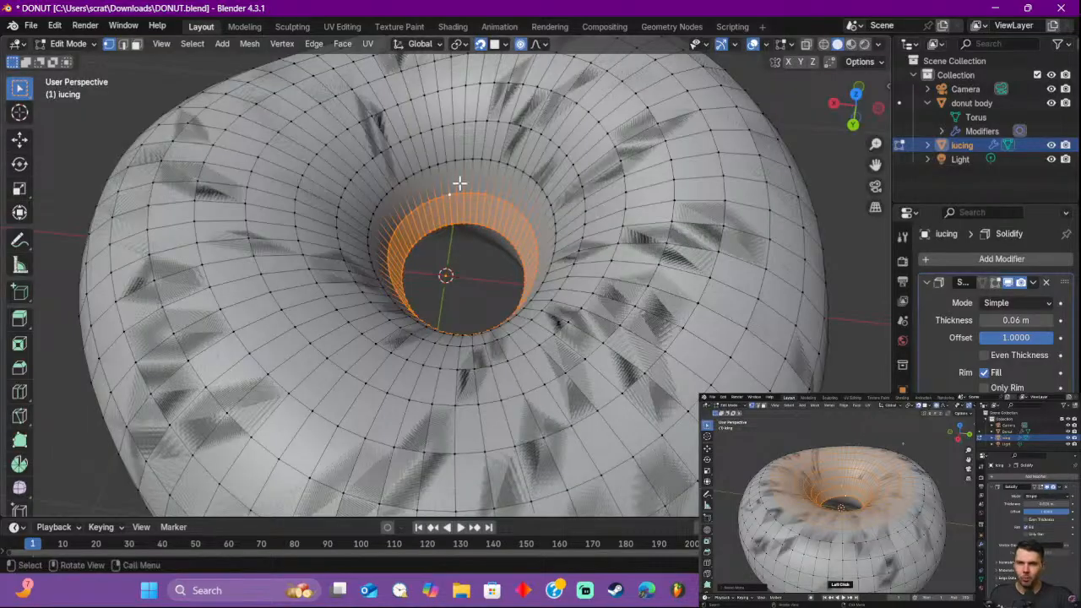
alt+shift+click(458, 158)
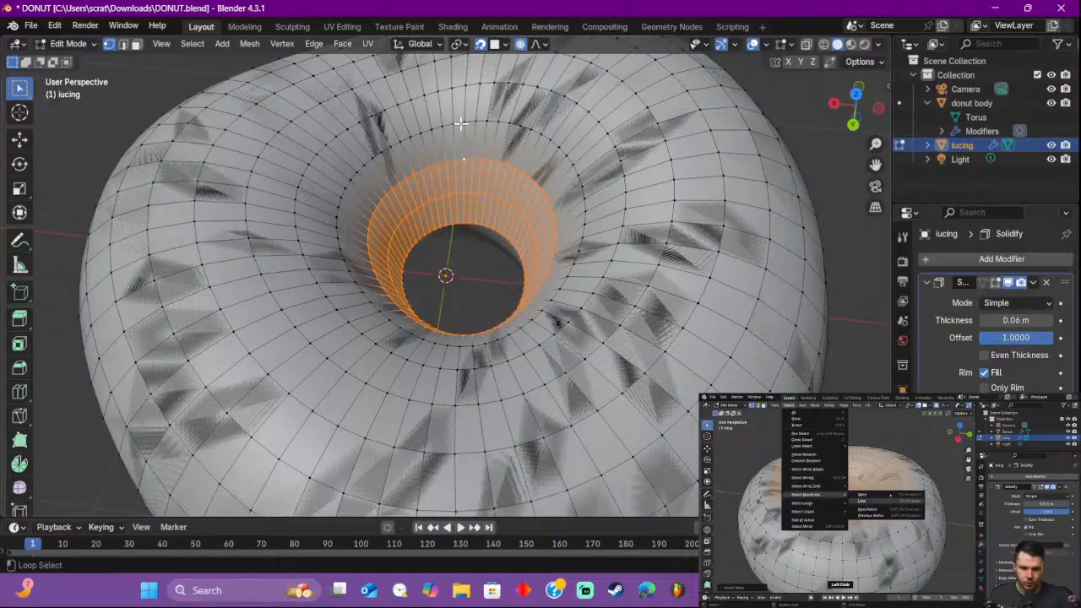
alt+shift+click(460, 124)
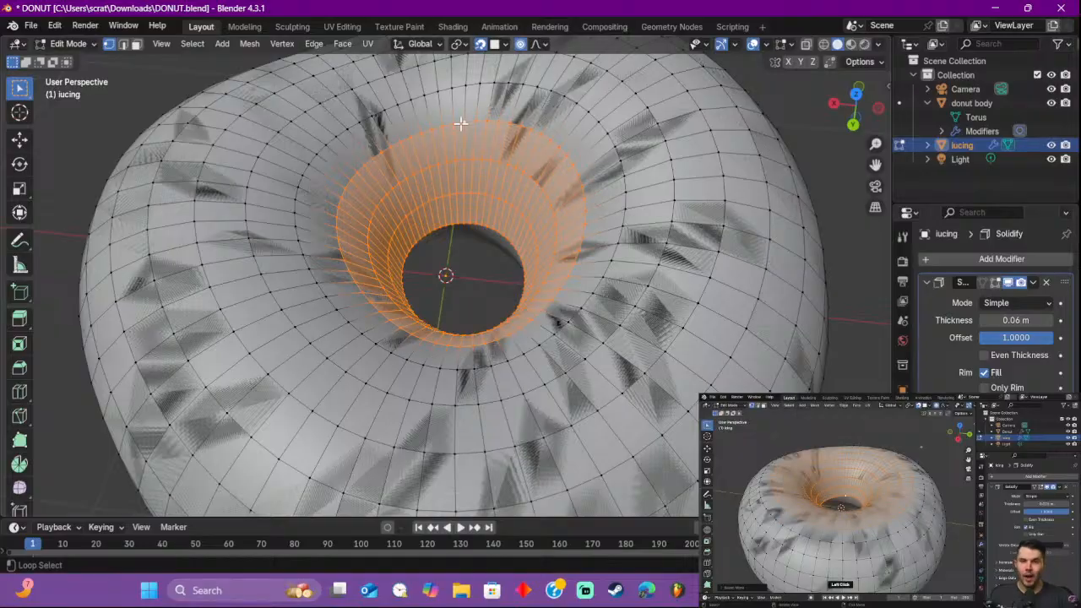
alt+shift+click(457, 87)
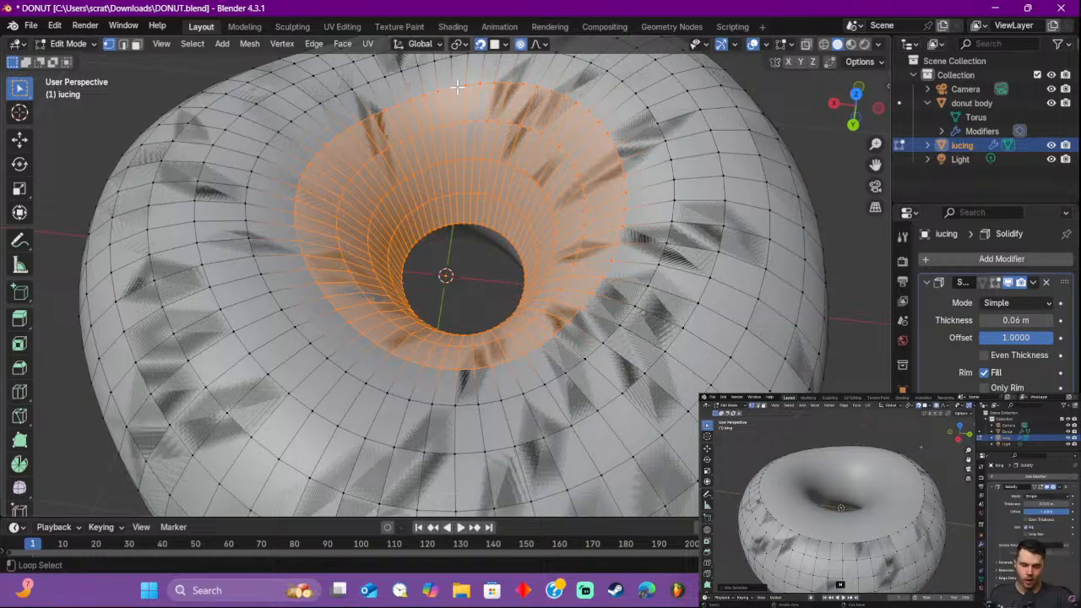
Step: Adjust the selection around the center hole with Select More and Select Less, extending it outward by one ring of faces
scroll(469, 106, down, 2)
key(ctrl+KP_Add)
key(ctrl+KP_Add)
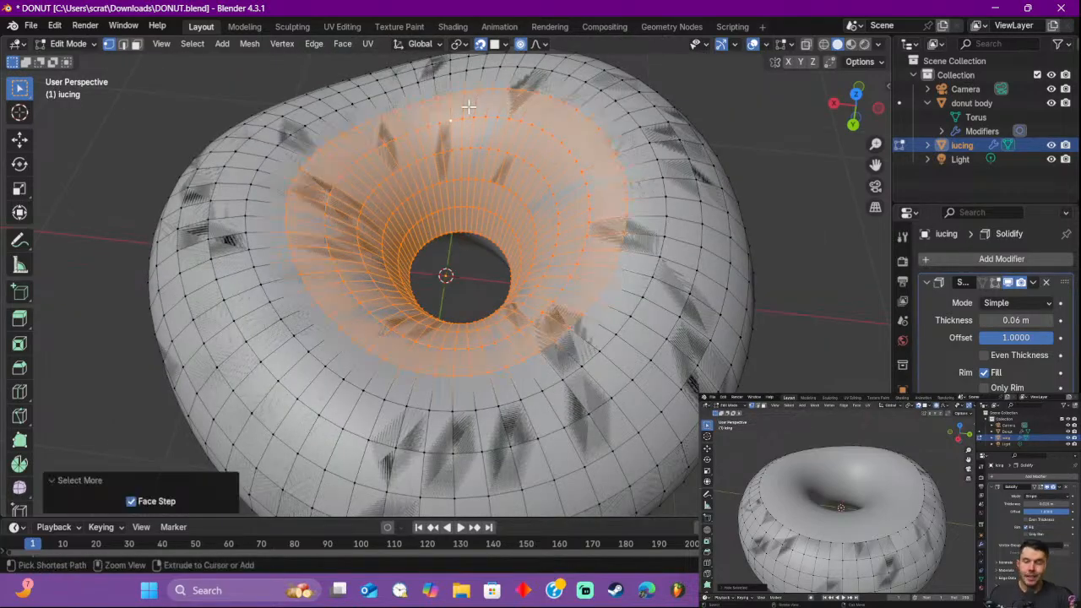
key(ctrl+KP_Subtract)
key(ctrl+KP_Subtract)
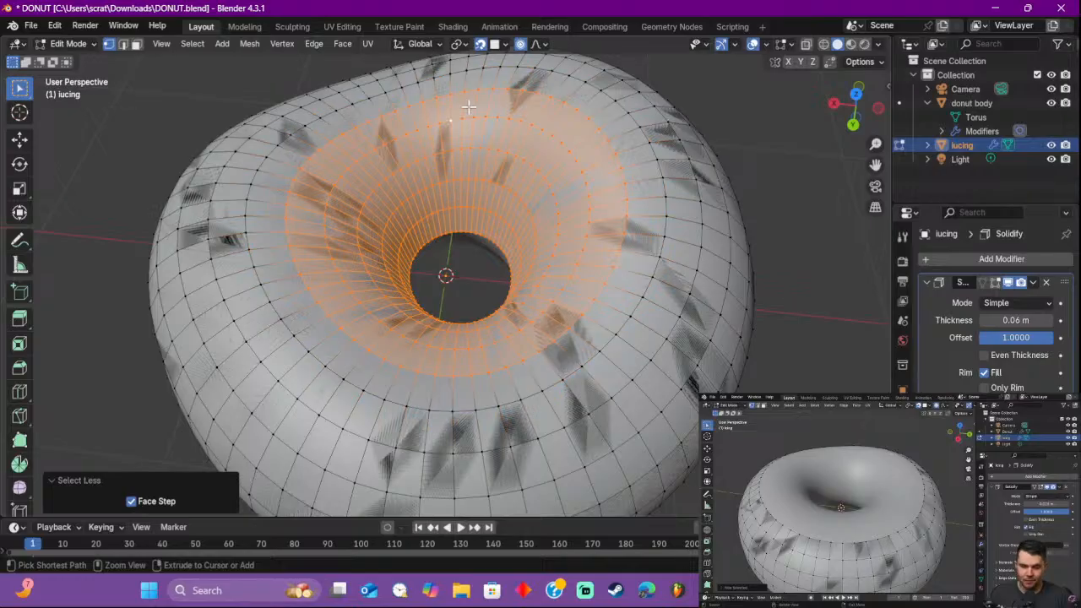
Step: Extend the selection from the center hole outward over the icing's top with Select More and Select Less, and hide it
key(ctrl+KP_Add)
key(ctrl+KP_Add)
key(ctrl+KP_Add)
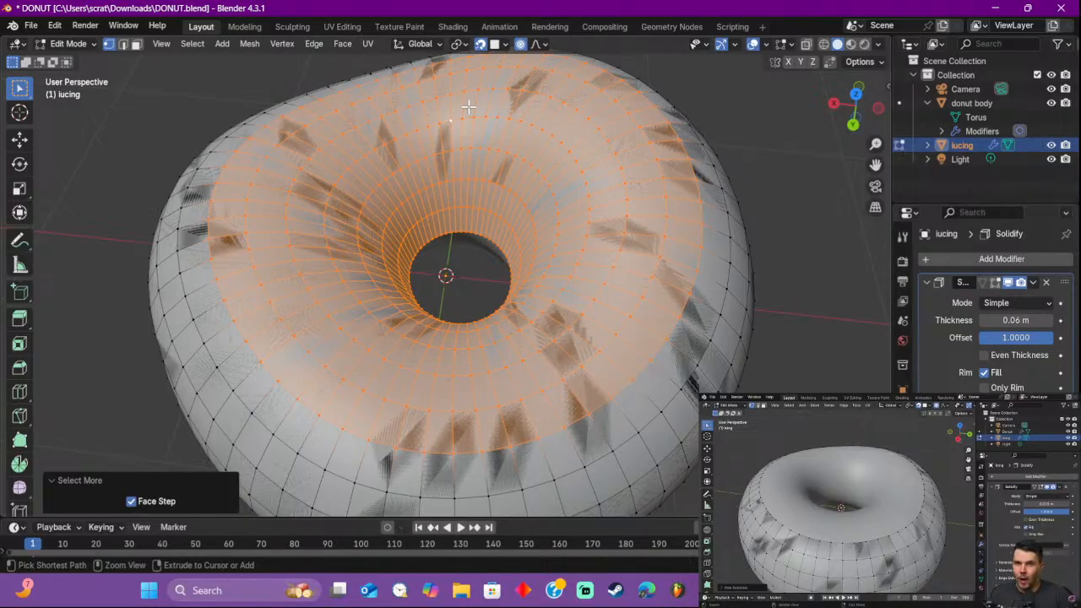
key(ctrl+KP_Add)
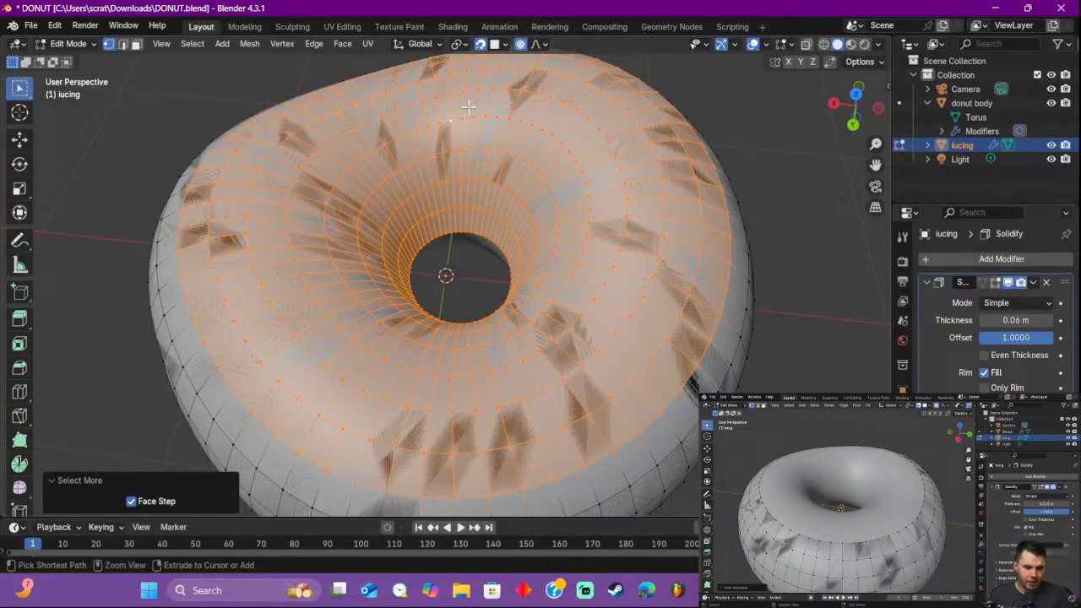
key(ctrl+KP_Subtract)
key(ctrl+KP_Subtract)
key(ctrl+KP_Subtract)
key(ctrl+KP_Add)
key(ctrl+KP_Add)
key(ctrl+KP_Add)
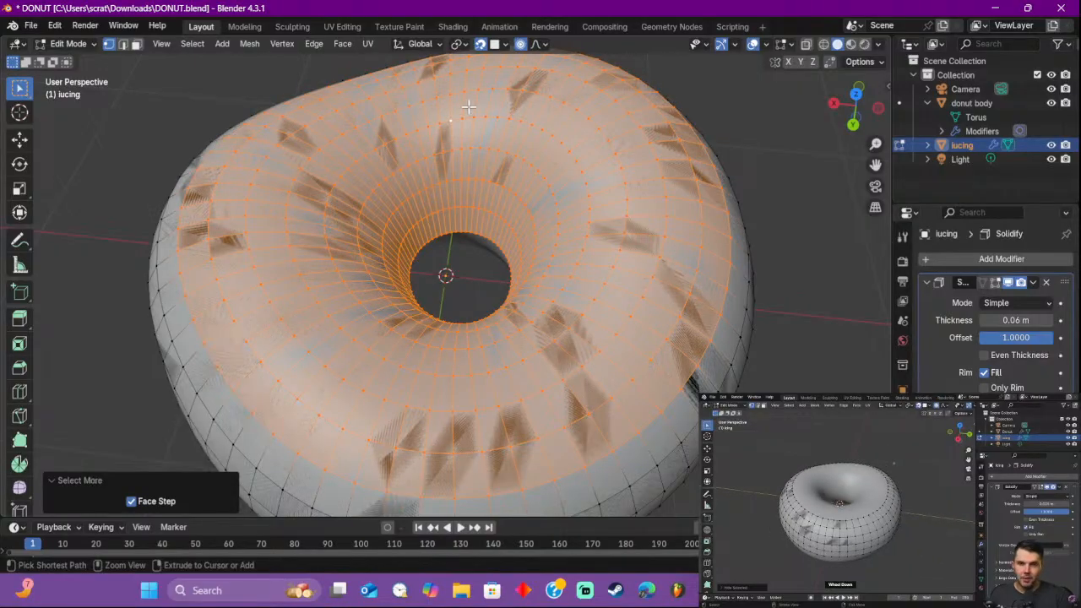
key(ctrl+h)
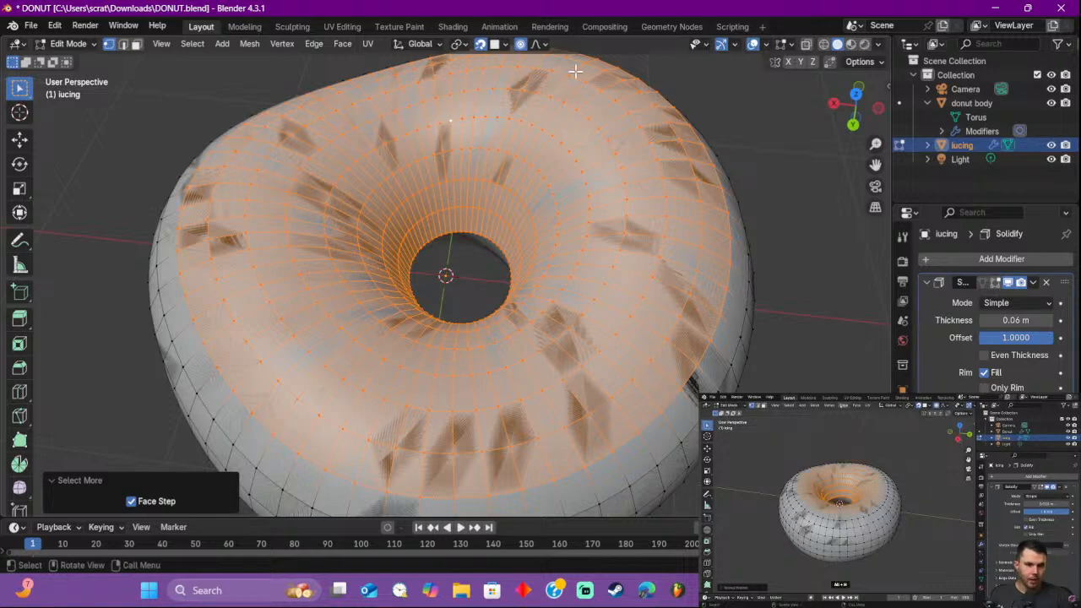
key(h)
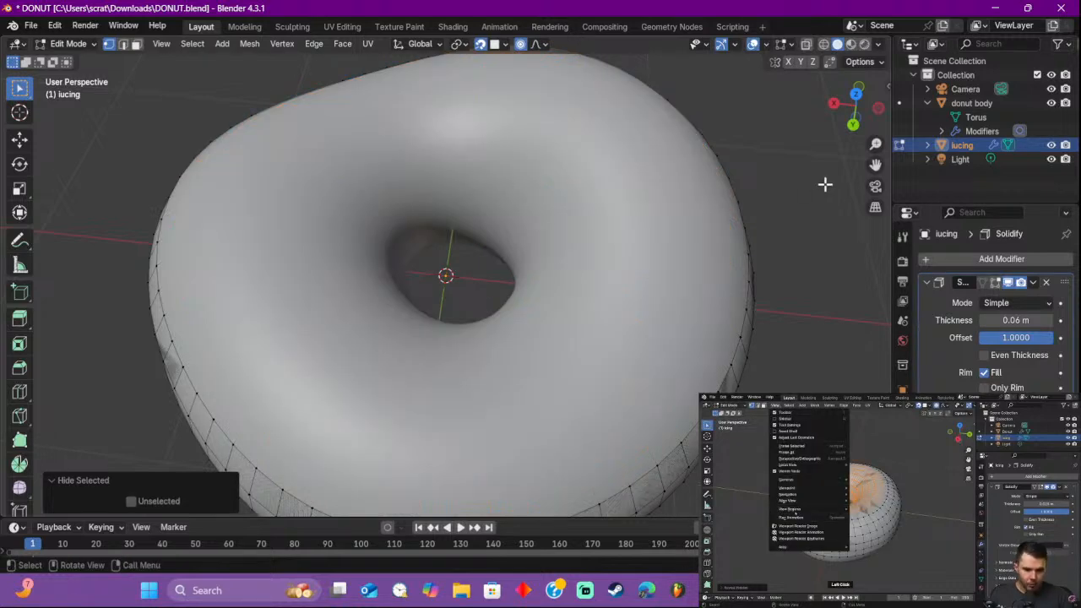
Step: Reveal the hidden top of the icing, deselect its outermost selected edge loop, and hide the remaining selection
middle_drag(785, 261, 479, 211)
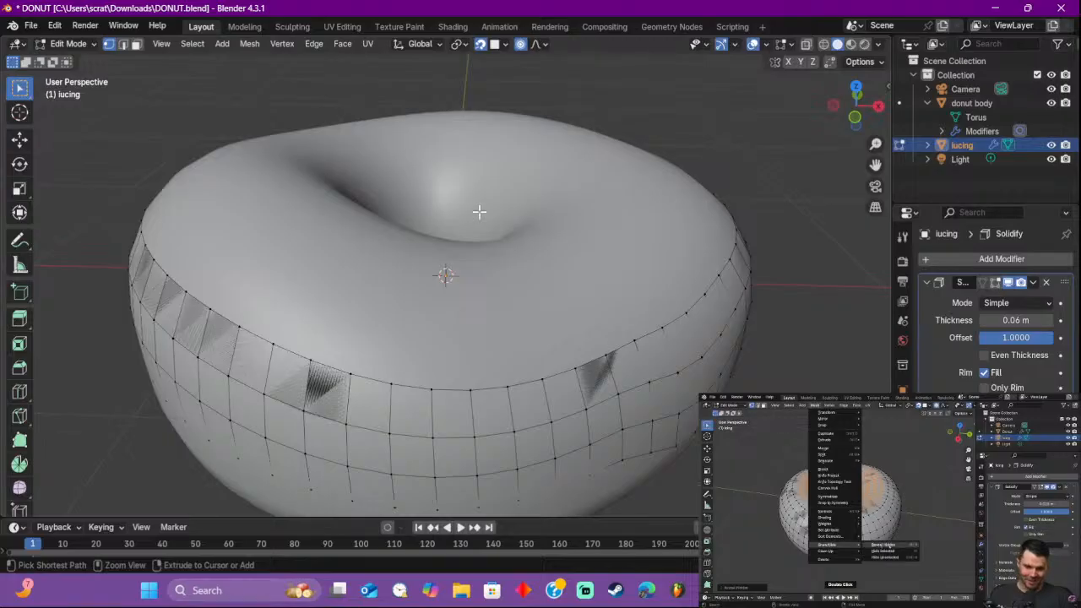
key(alt+h)
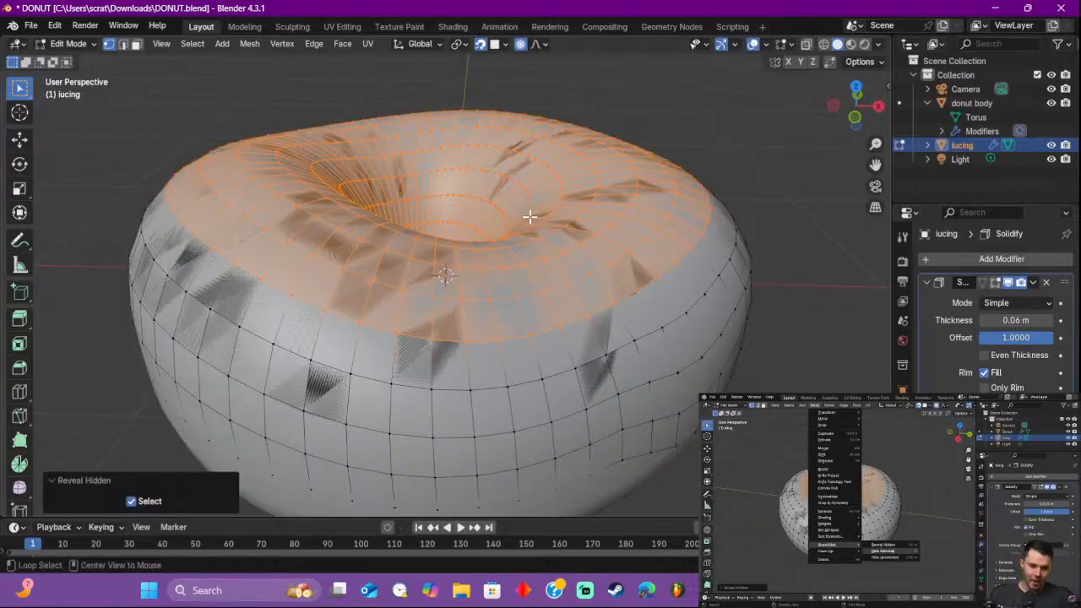
alt+shift+click(626, 296)
key(h)
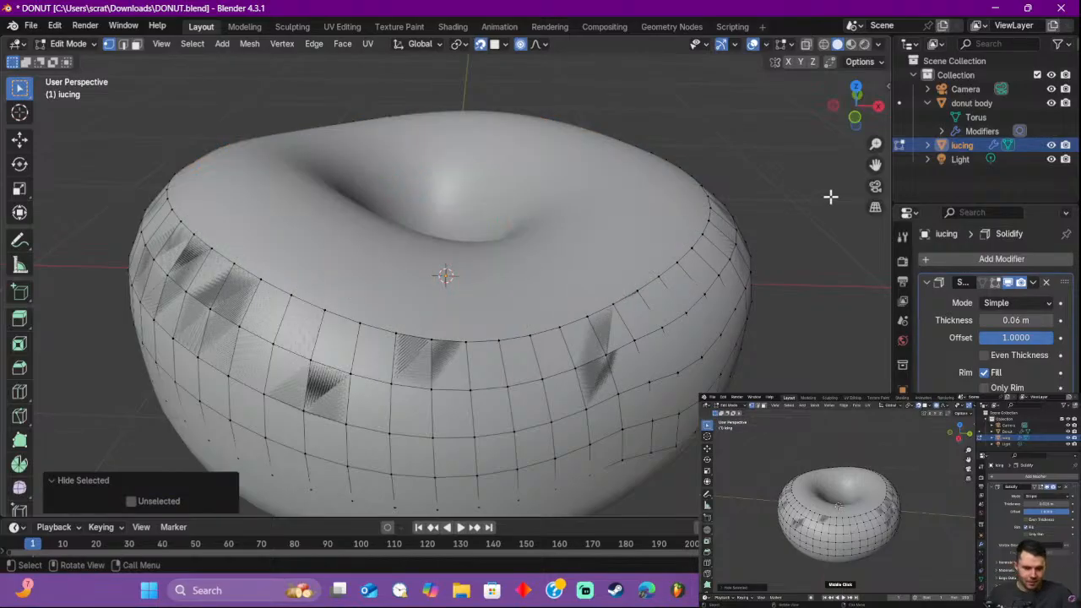
Step: Examine the visible mesh along the icing's outer side from different angles and distances
middle_drag(831, 196, 766, 219)
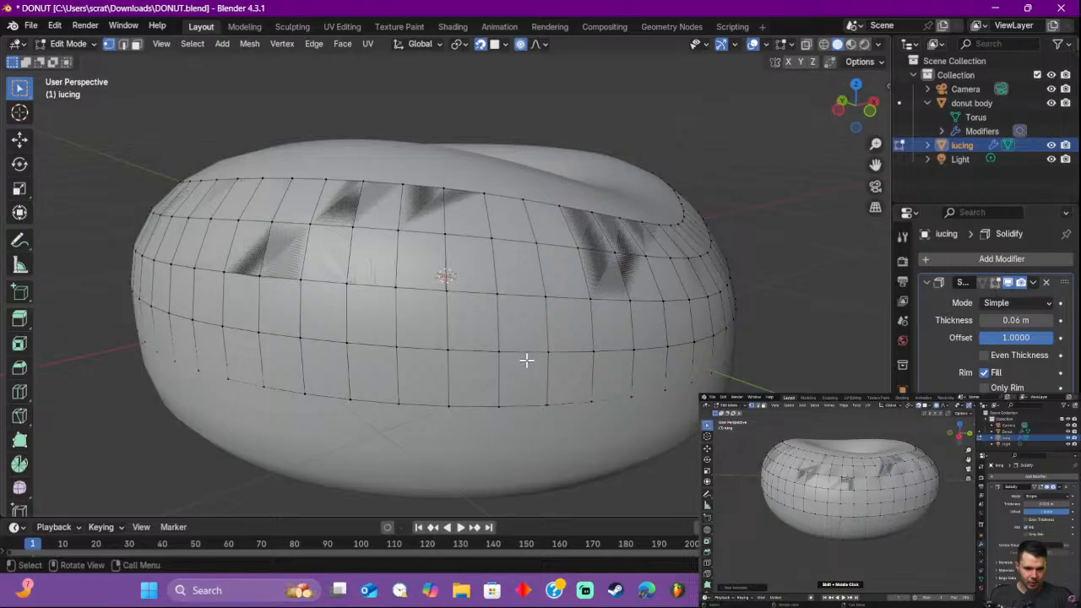
scroll(533, 360, down, 1)
scroll(533, 360, up, 1)
scroll(533, 360, down, 1)
scroll(534, 359, up, 1)
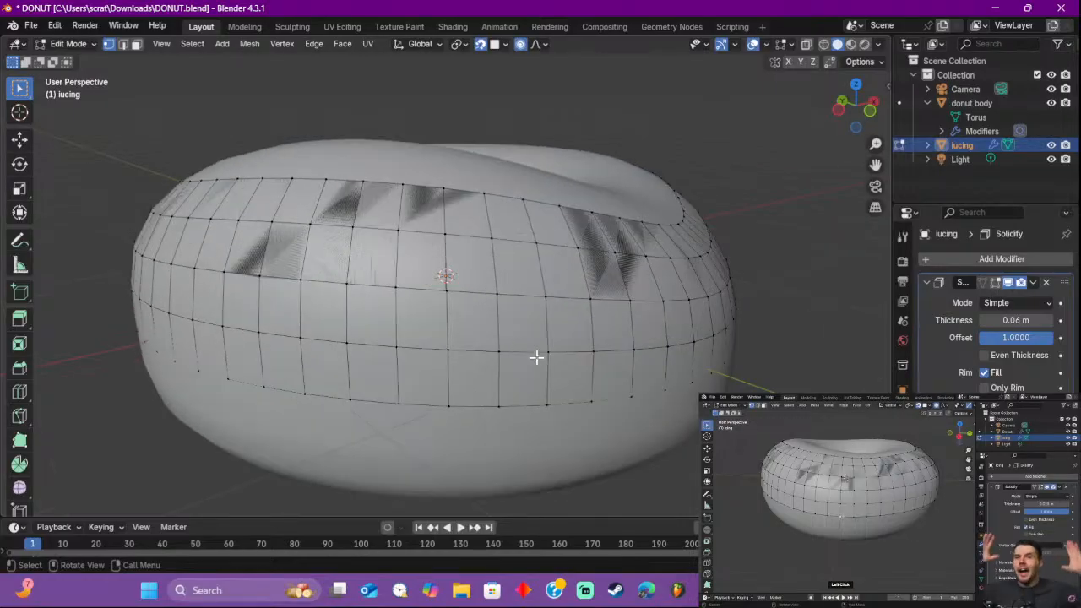
middle_drag(536, 357, 539, 362)
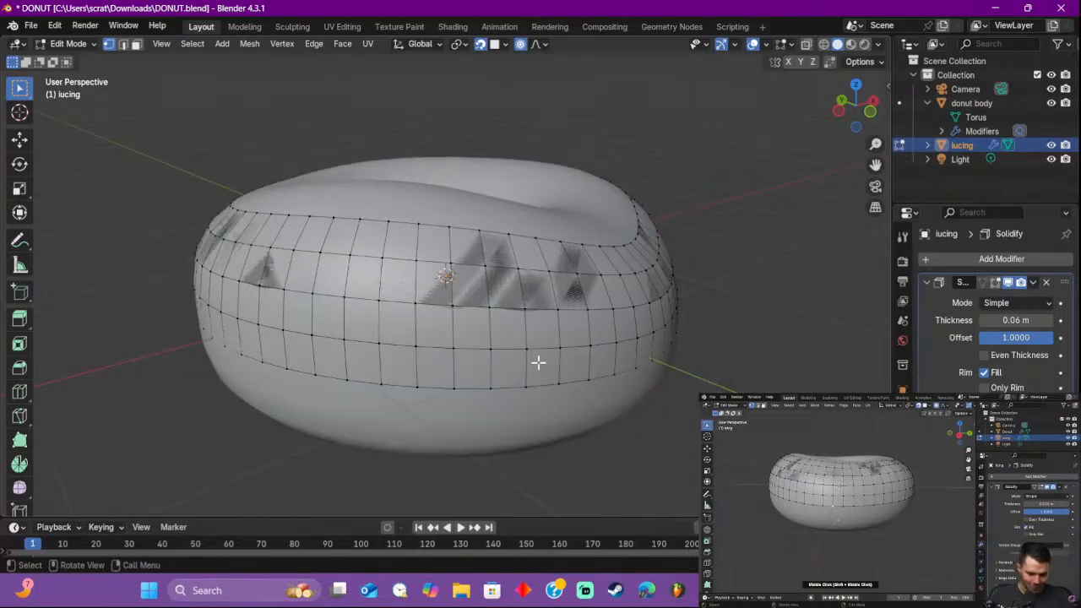
scroll(539, 361, up, 5)
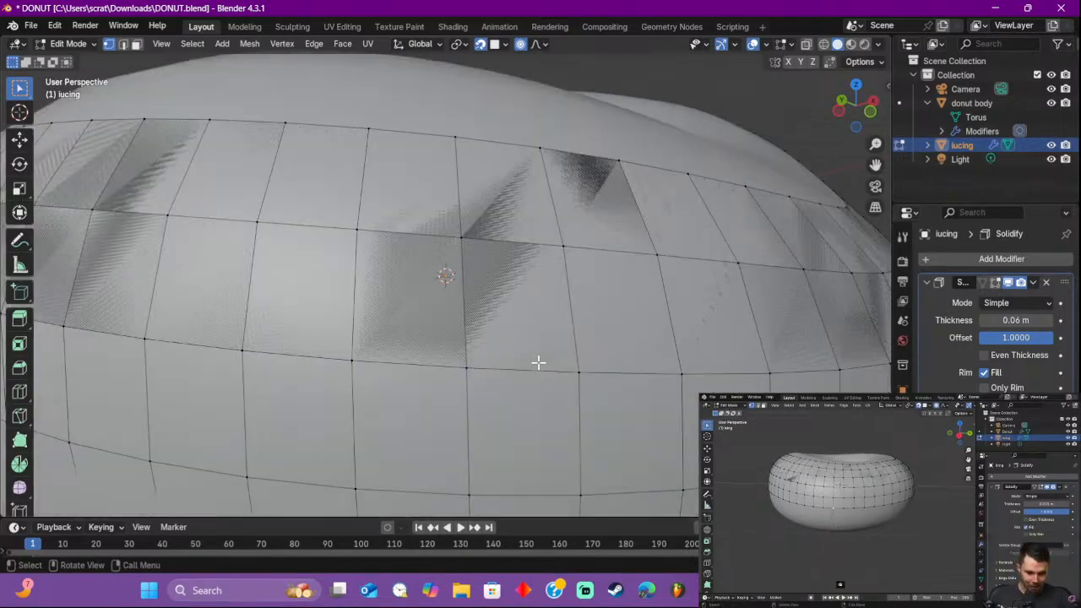
scroll(538, 361, up, 8)
scroll(538, 362, down, 4)
scroll(538, 362, down, 8)
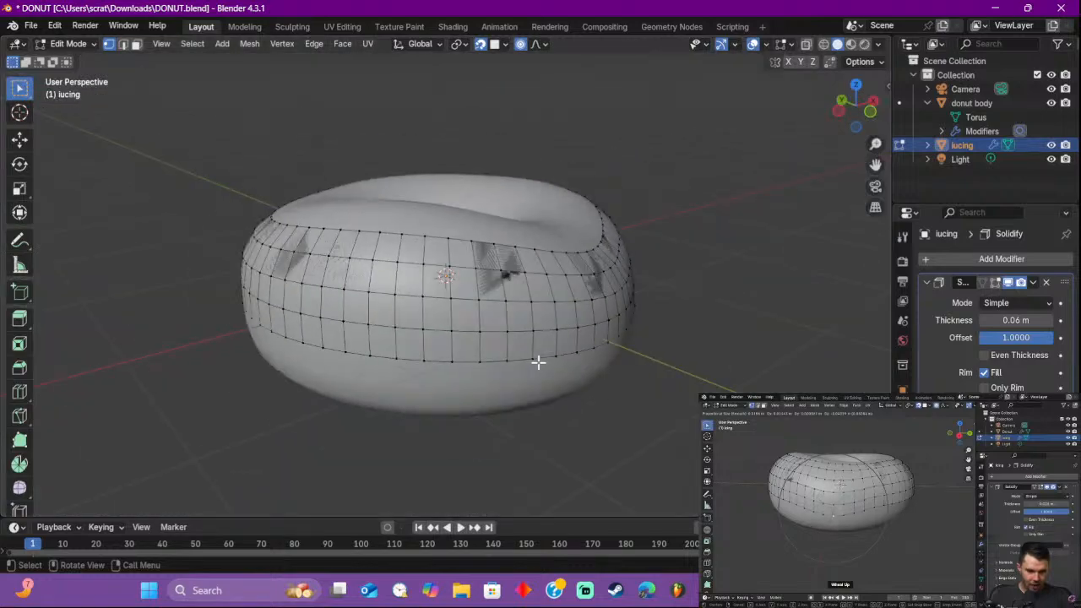
Step: Raise a vertex of the icing's lower edge beside the front drip about 0.087 m with a proportional size of 0.683 m
middle_drag(514, 370, 346, 305)
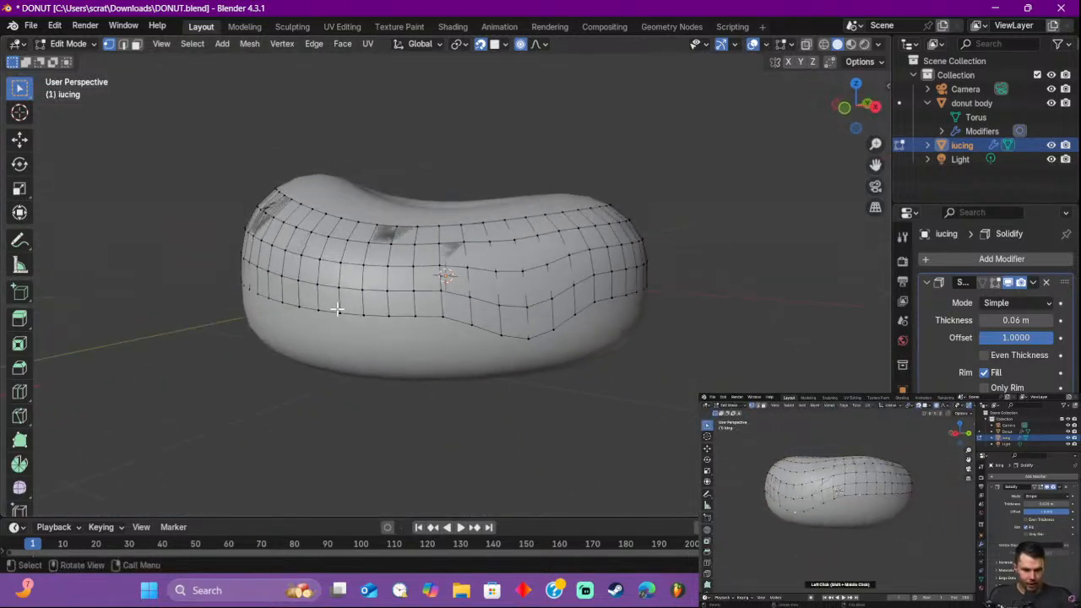
key(g)
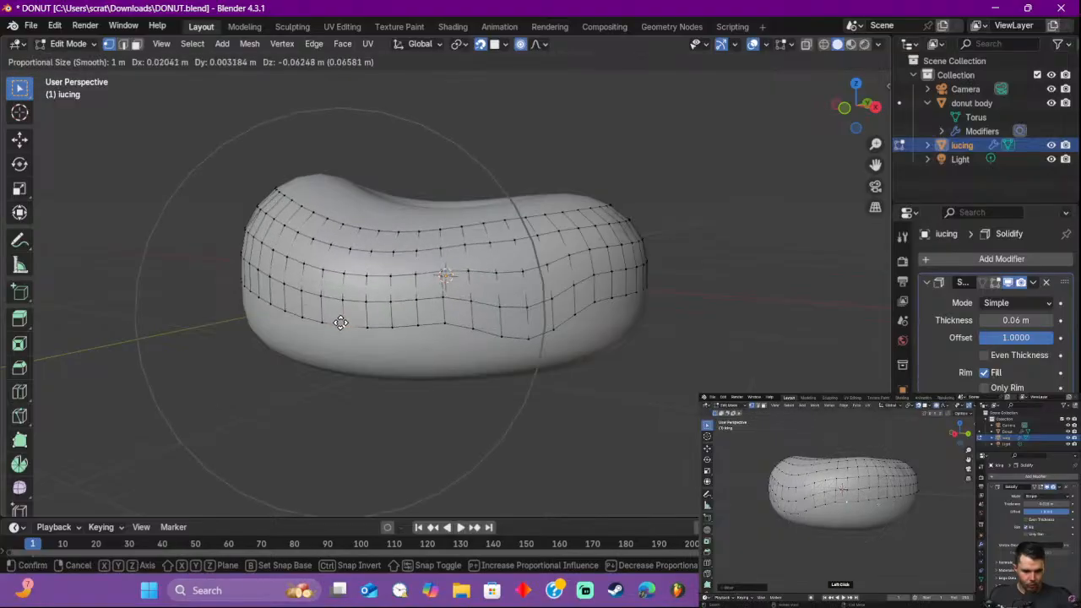
scroll(333, 313, up, 4)
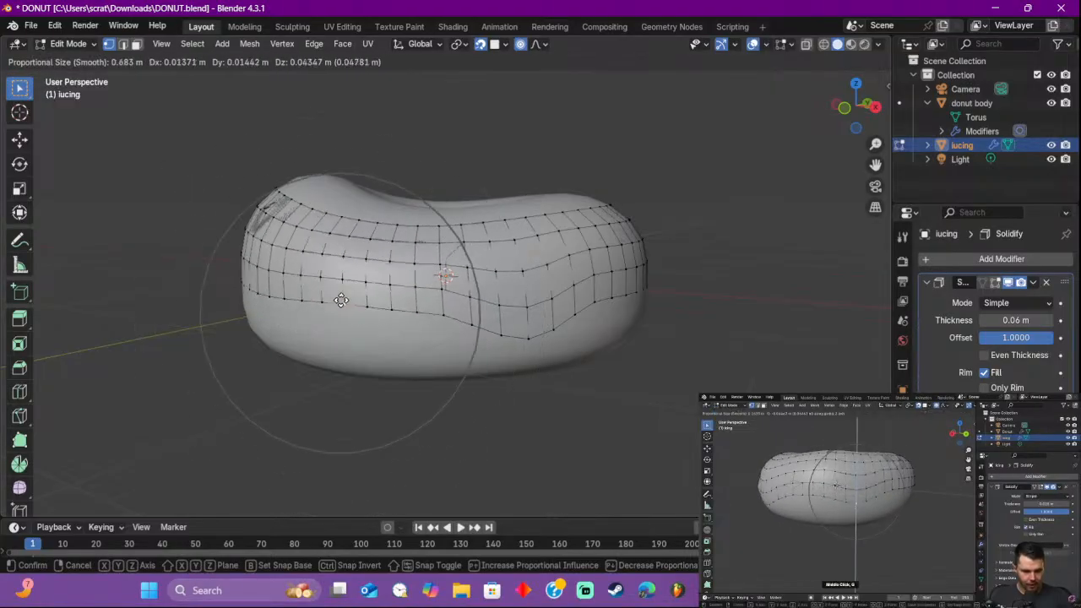
click(338, 291)
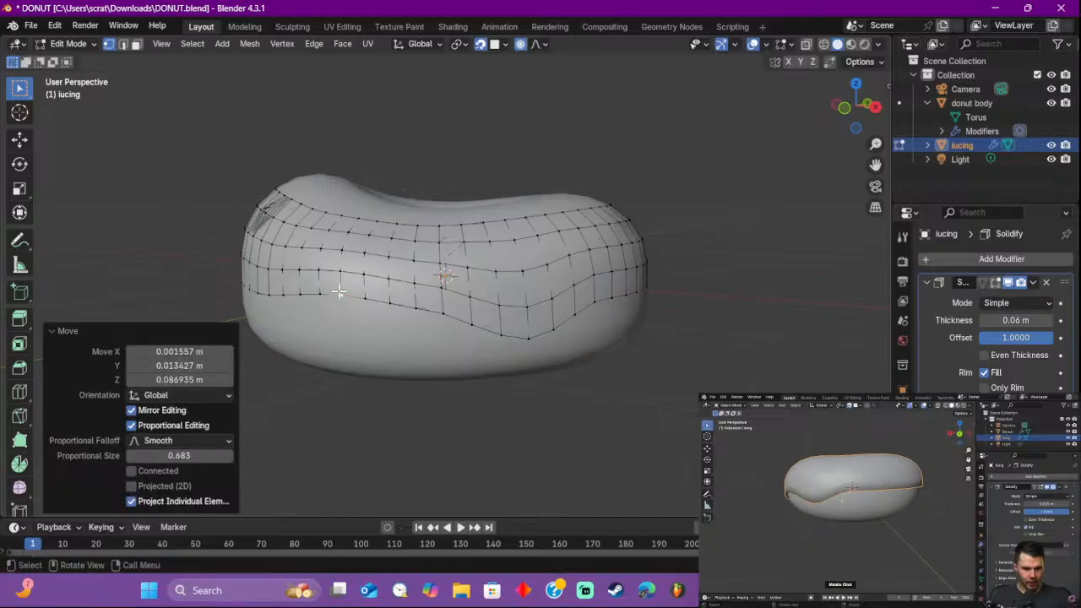
Step: Pull a lower-edge vertex on the neighbouring side down about 0.136 m over the donut, using a proportional size of 0.683 m
middle_drag(321, 316, 436, 319)
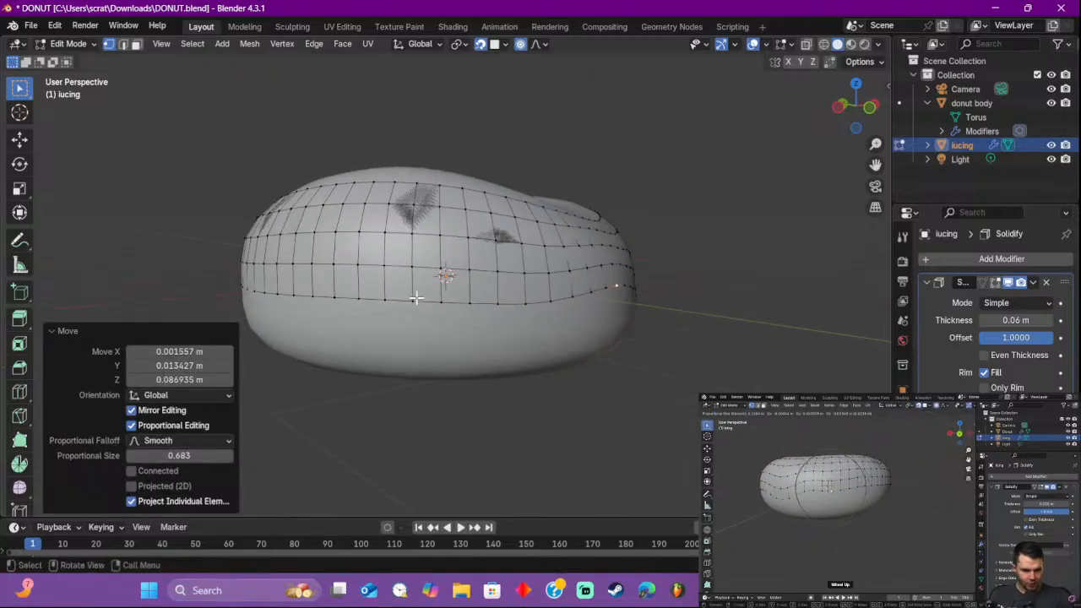
key(g)
scroll(413, 327, up, 2)
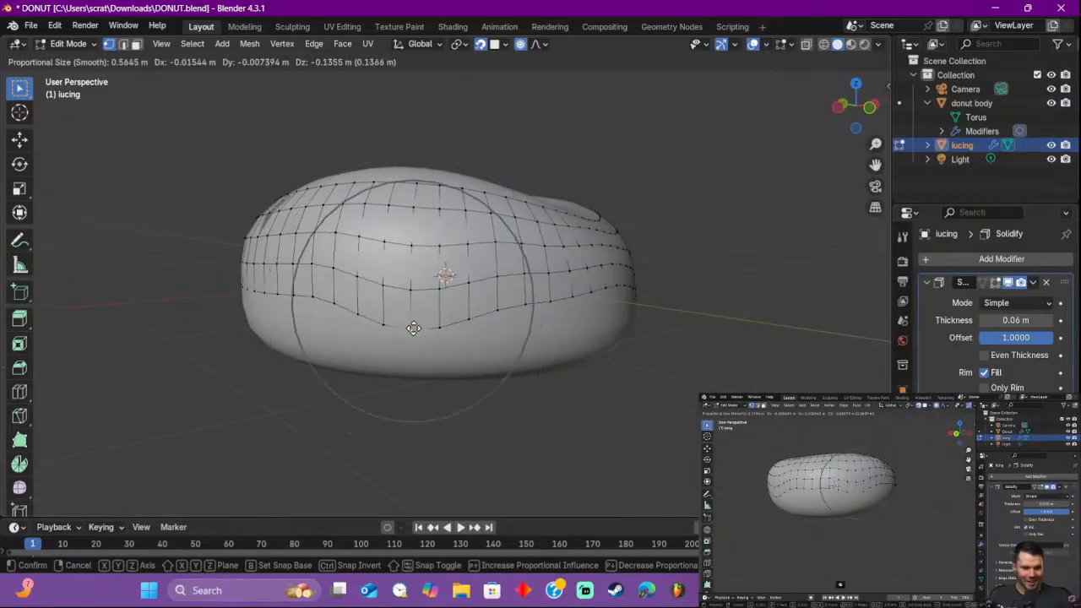
scroll(413, 328, up, 1)
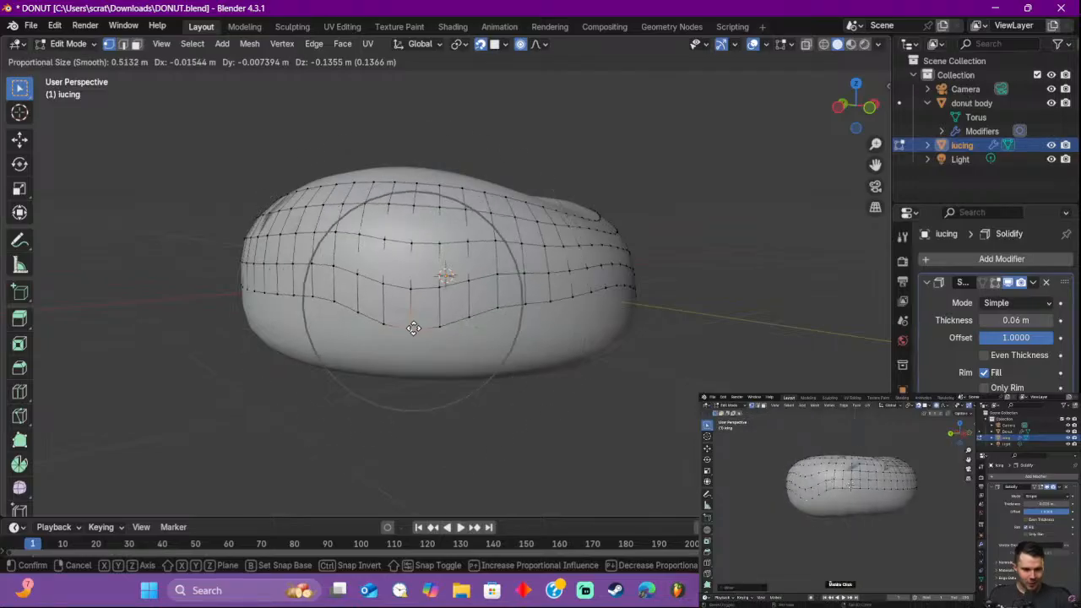
scroll(413, 328, down, 3)
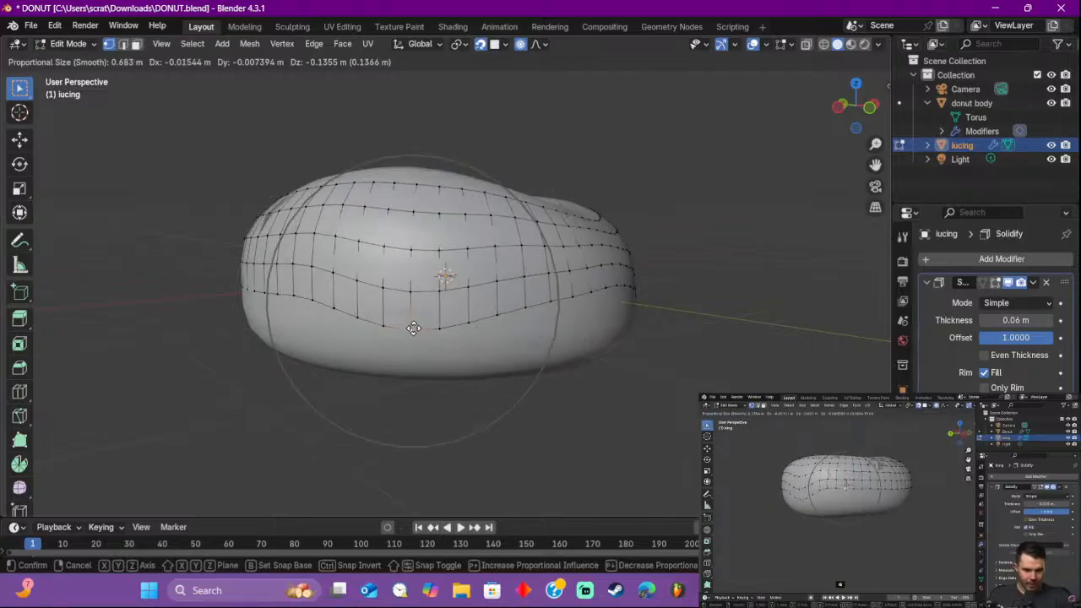
click(413, 328)
Step: Pull another lower-edge vertex down about 0.165 m into a narrower drip with a proportional size of 0.467 m
middle_drag(413, 328, 305, 315)
click(382, 261)
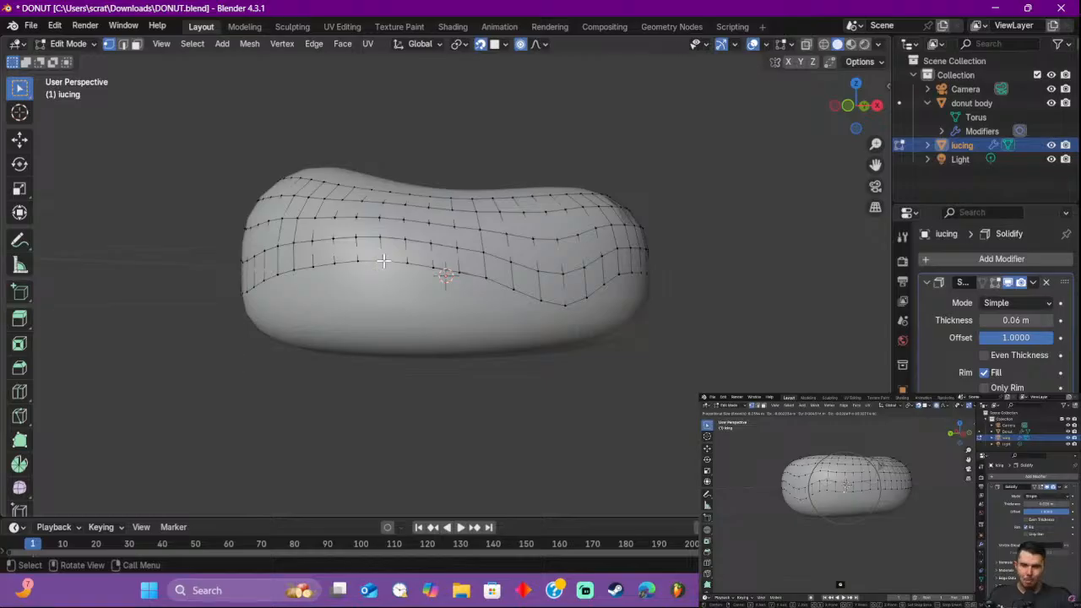
key(g)
scroll(383, 261, up, 4)
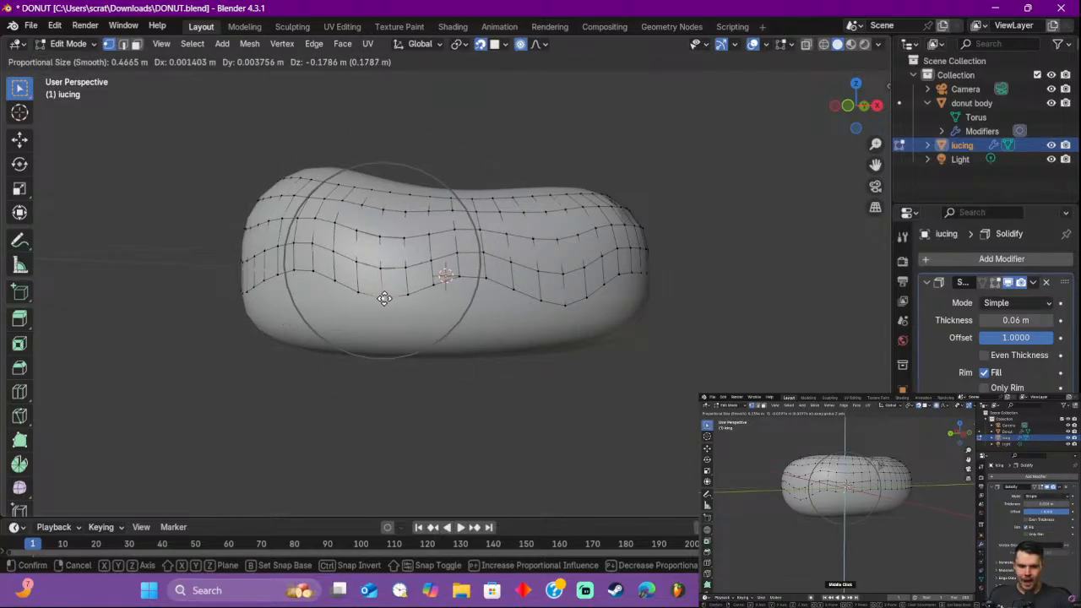
click(382, 294)
Step: Raise a lower-edge vertex on the next flat stretch about 0.134 m and lower one farther along about 0.146 m, with proportional size 0.621 m
middle_drag(468, 290, 322, 297)
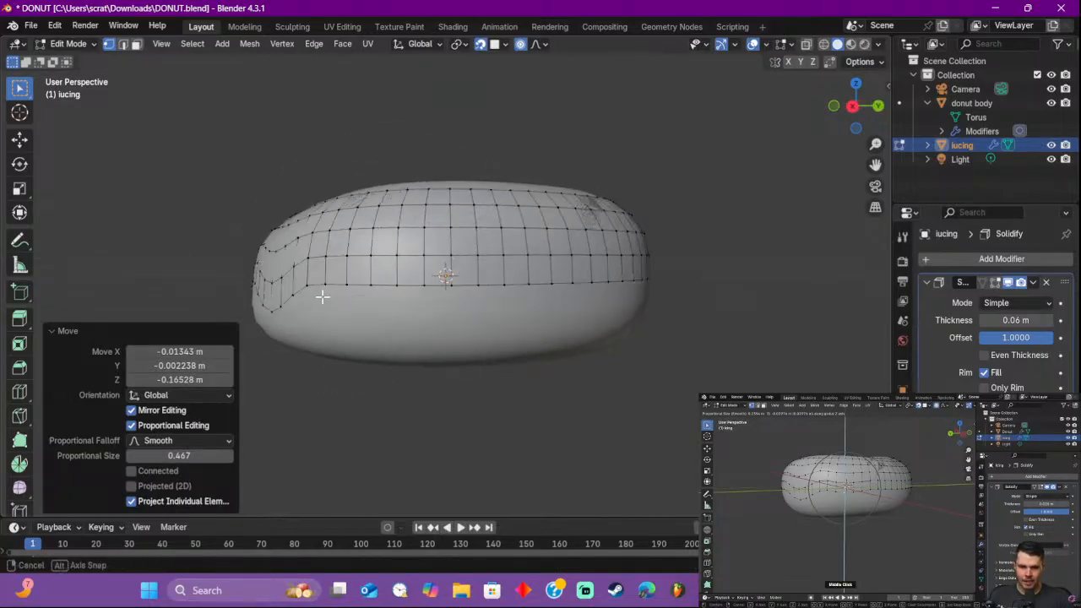
key(g)
scroll(448, 279, down, 3)
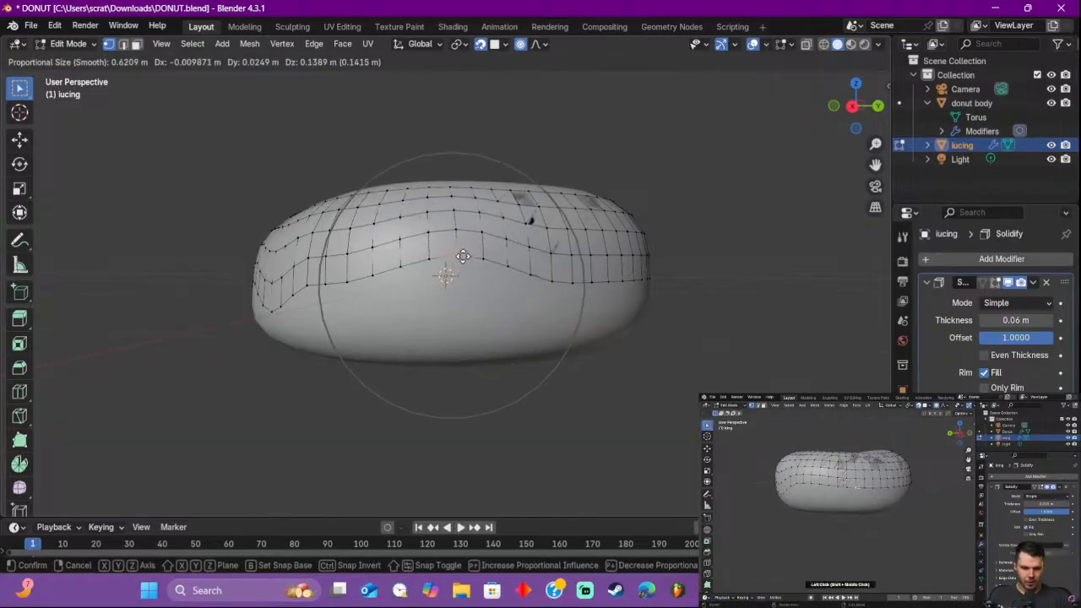
right_click(462, 256)
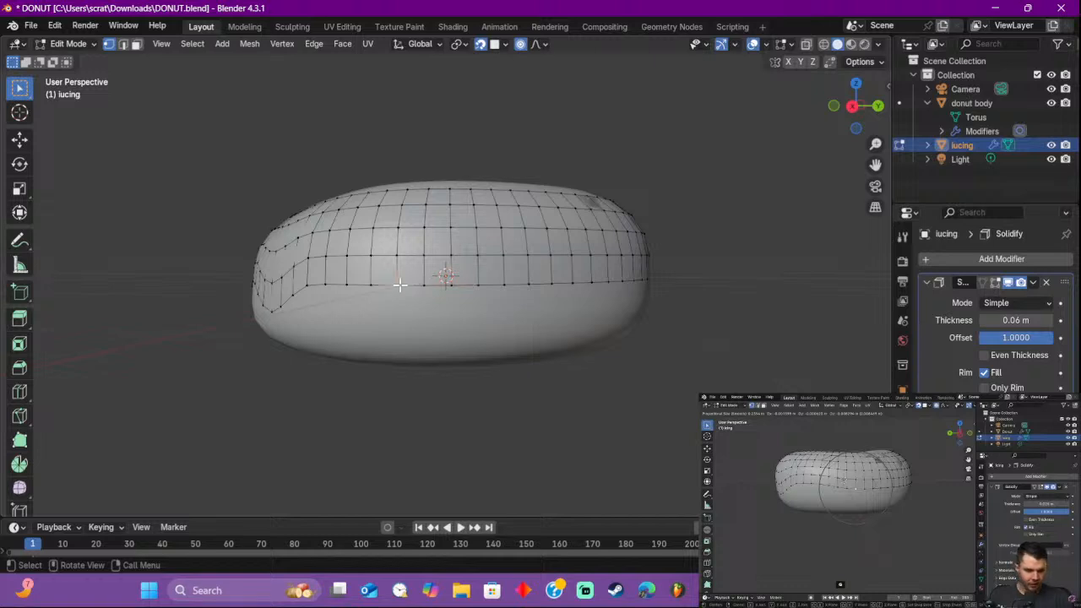
key(g)
click(409, 257)
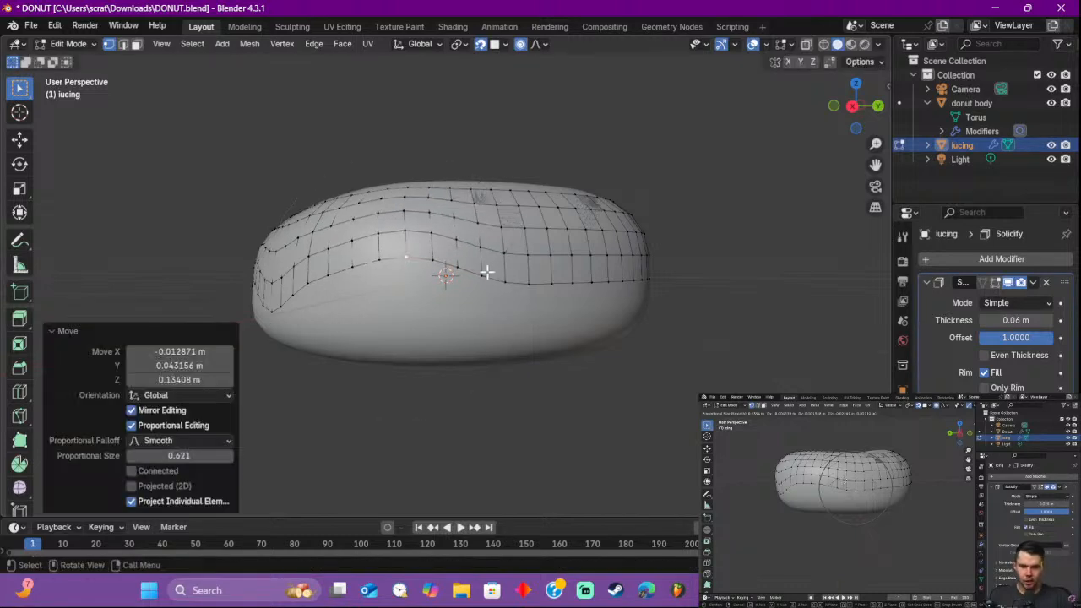
key(g)
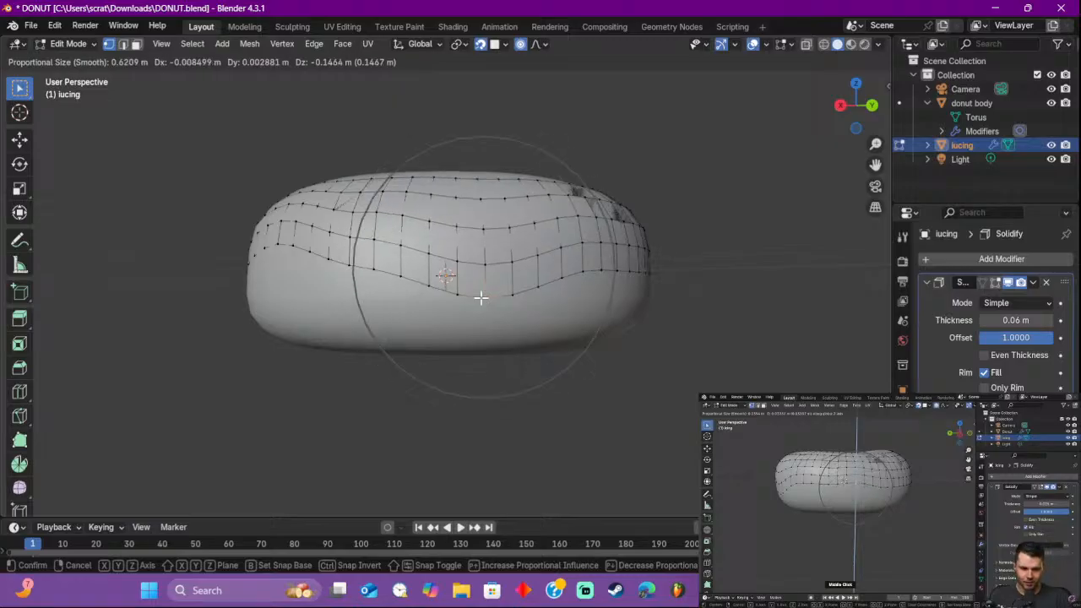
click(481, 297)
middle_drag(482, 294, 350, 294)
scroll(346, 294, down, 3)
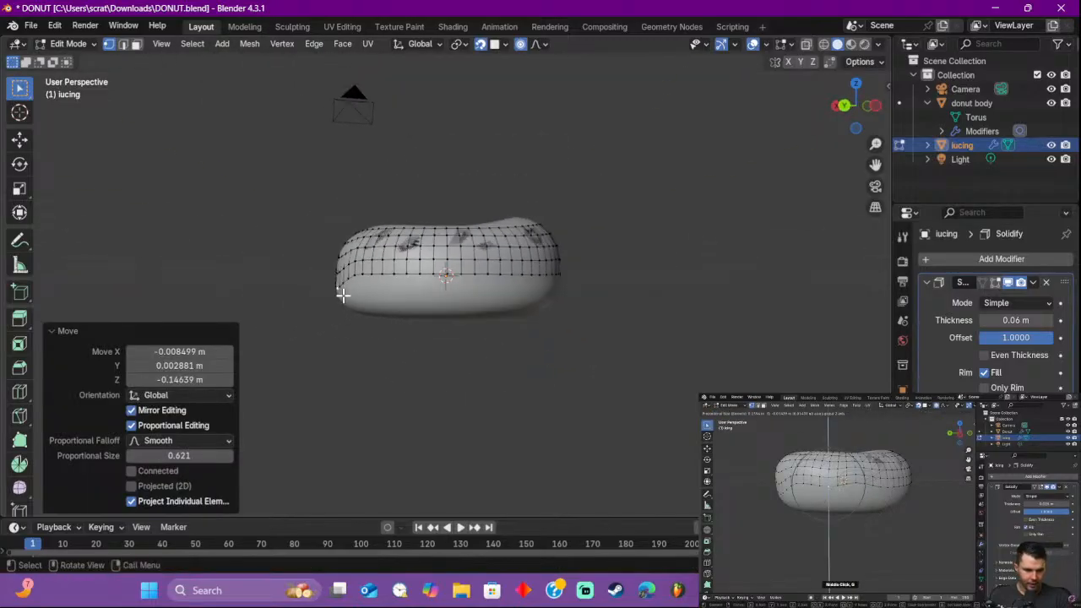
scroll(355, 293, up, 2)
click(411, 272)
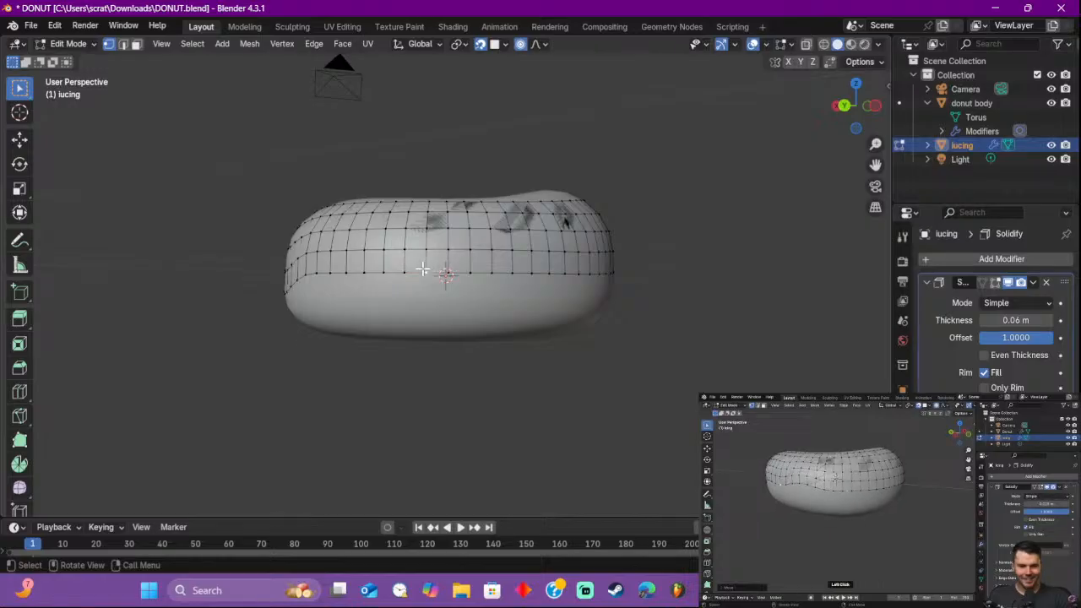
key(g)
scroll(420, 253, down, 2)
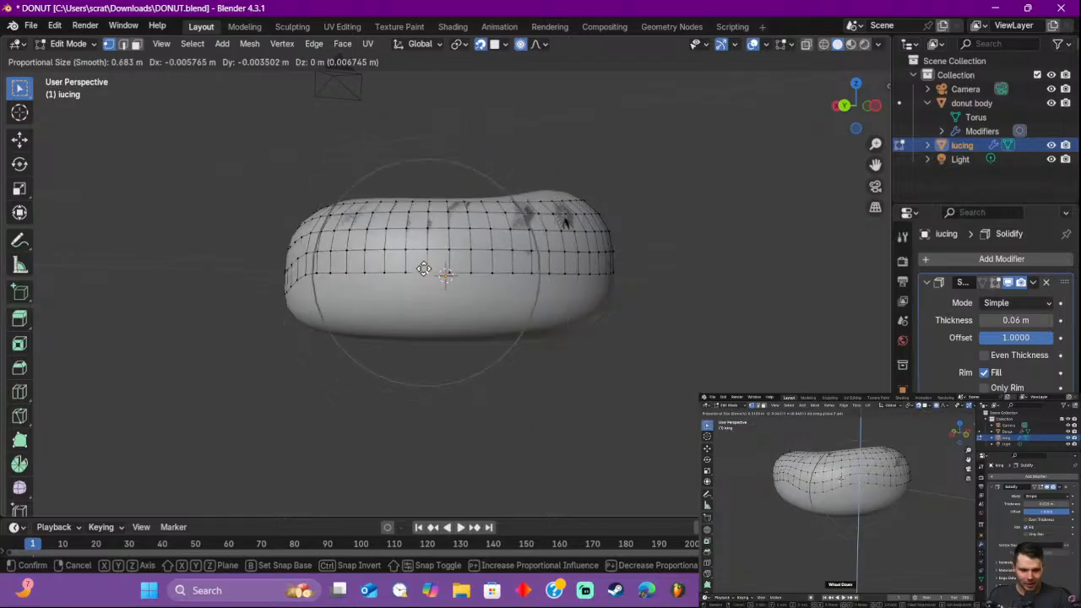
click(423, 269)
Step: Try a move constrained to the global Z axis, cancel it, and raise the lower-edge vertex freely about 0.13 m with proportional size 0.621 m
scroll(384, 261, up, 6)
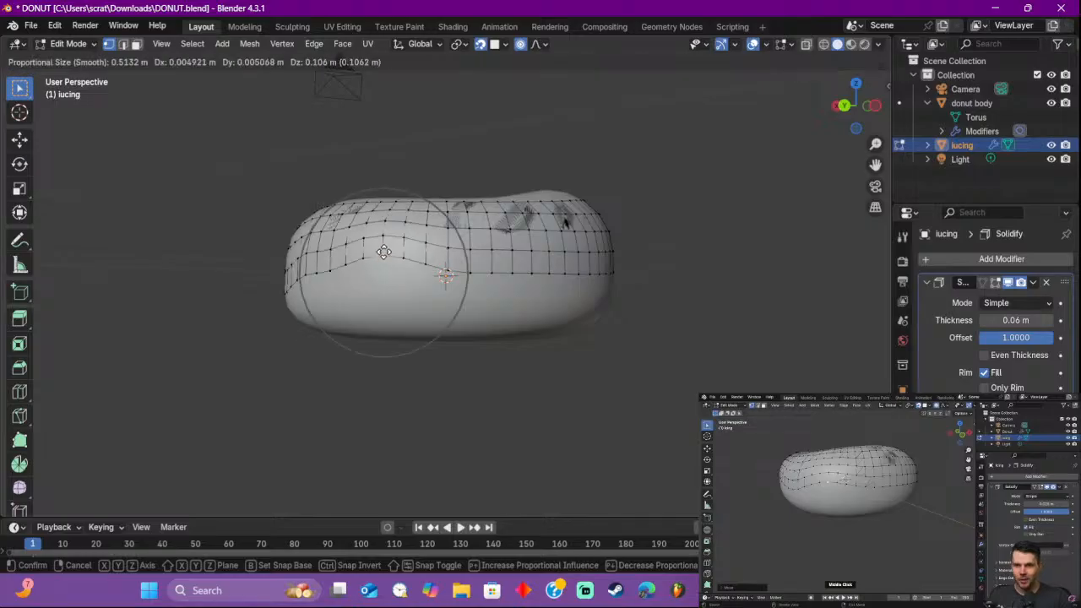
scroll(384, 252, down, 2)
key(z)
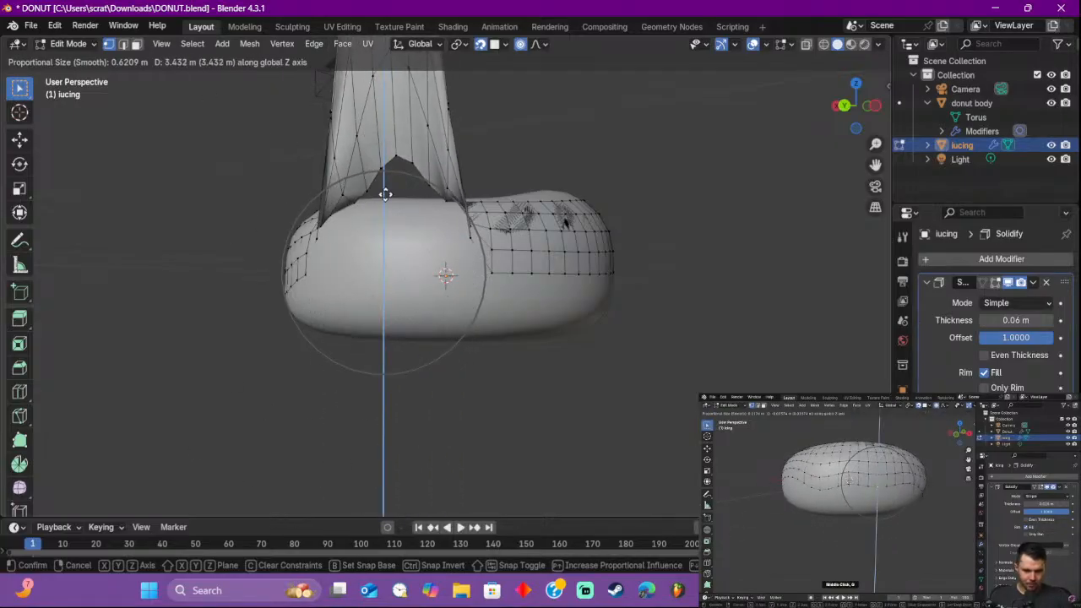
key(Escape)
key(g)
click(384, 251)
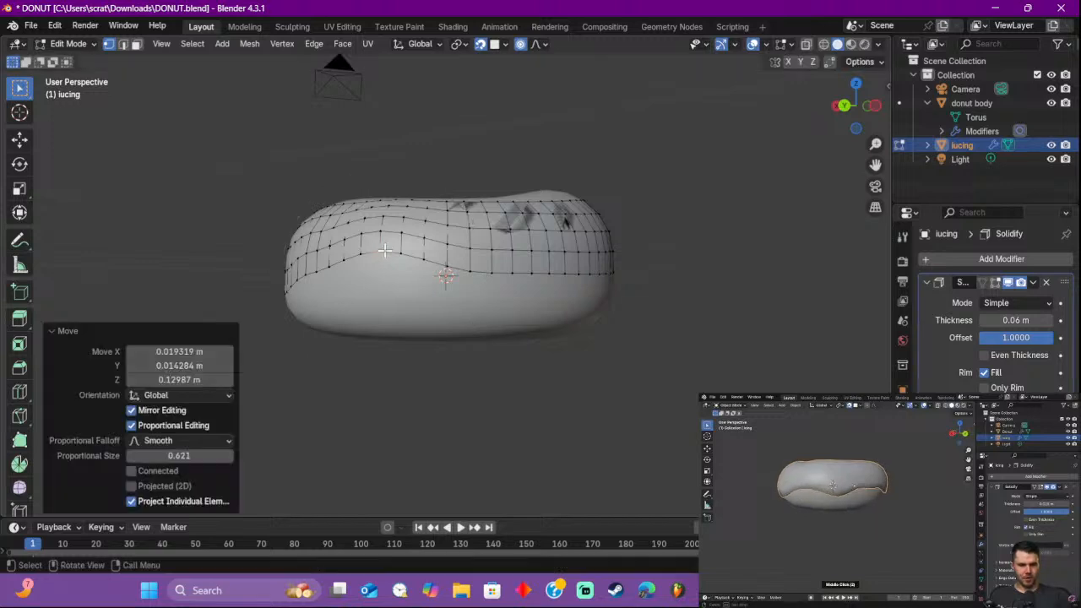
Step: Move a lower-edge vertex on the adjoining flat stretch about 0.062 m along negative Y and 0.023 m down, with proportional size 0.621 m
middle_drag(500, 275, 453, 293)
key(g)
click(473, 280)
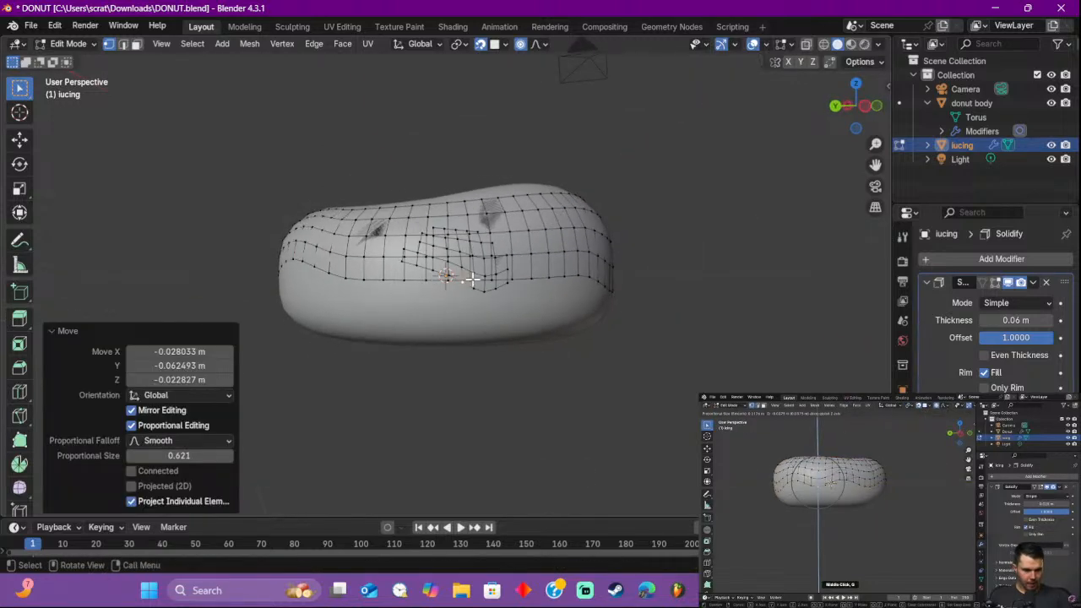
Step: Undo the last vertex move and pull the lower-edge vertex down about 0.179 m with proportional size 0.683 m
key(ctrl+z)
key(g)
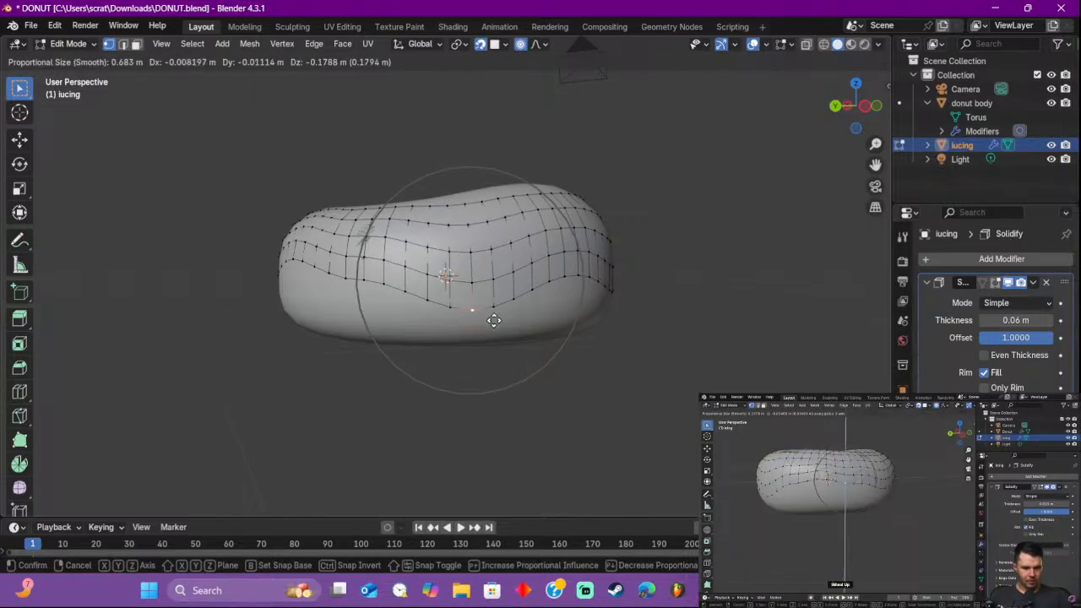
click(504, 288)
Step: Pull a lower-edge vertex on the adjoining side down into a drip with a proportional size of 0.424 m
middle_drag(505, 284, 592, 285)
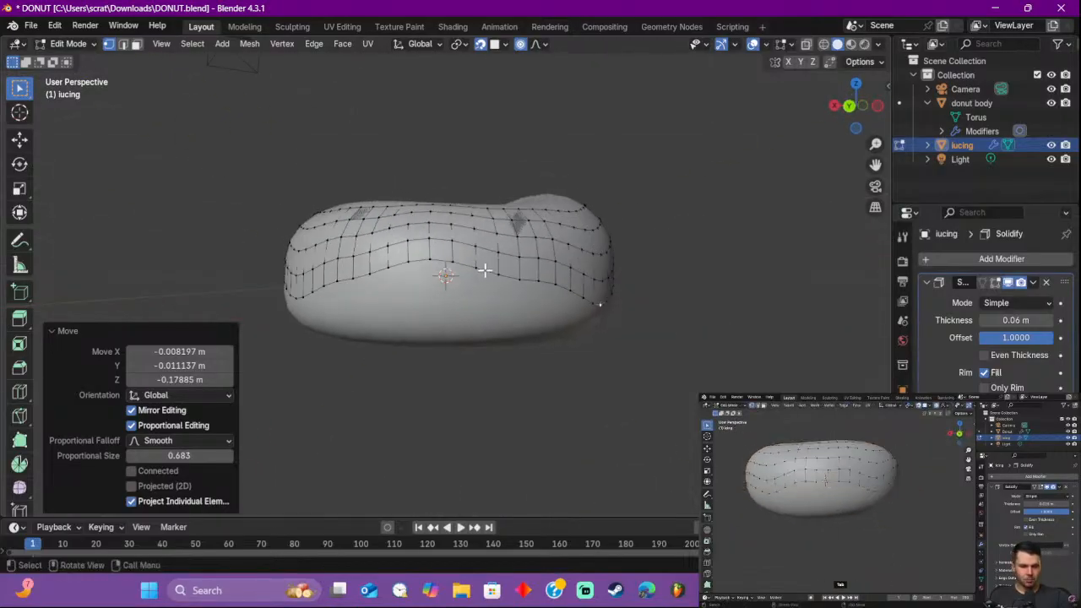
key(g)
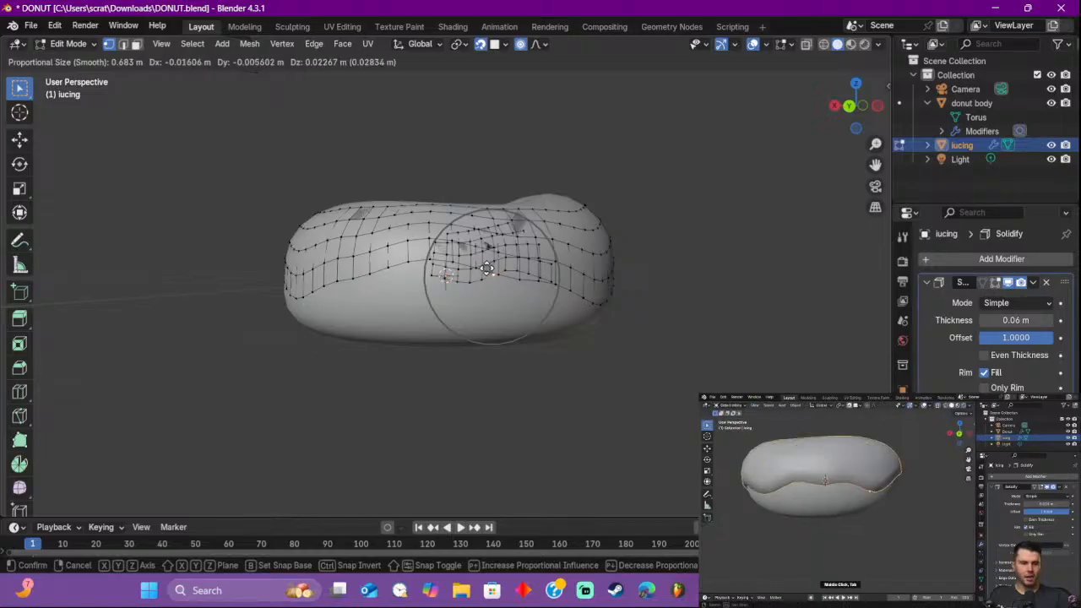
click(487, 266)
key(g)
scroll(494, 268, up, 2)
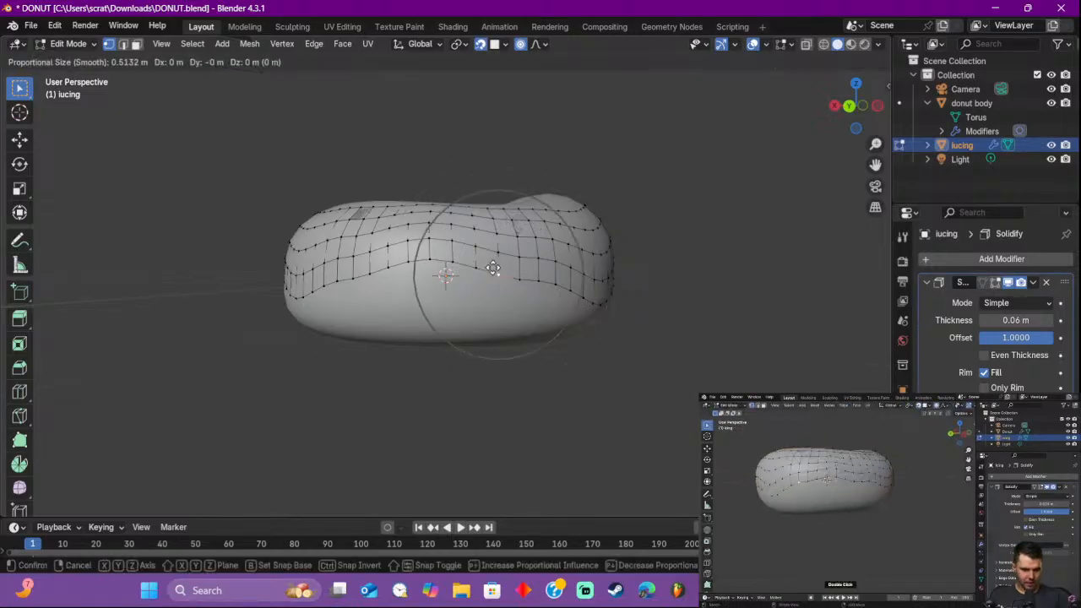
scroll(491, 292, up, 3)
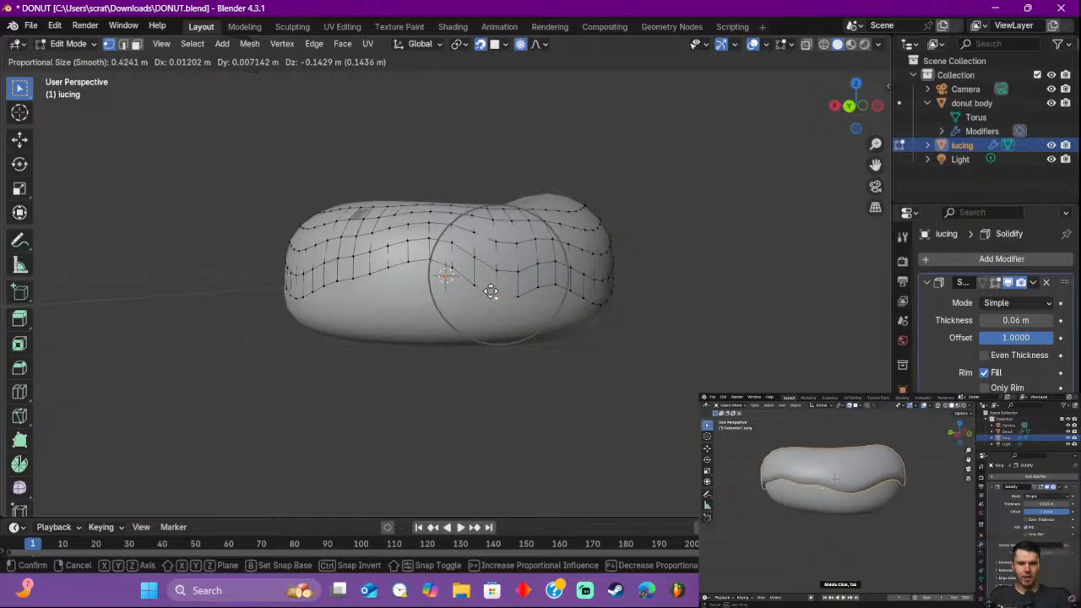
click(491, 287)
Step: Lower a vertex on the next stretch about 0.124 m and one farther around about 0.102 m, with proportional size 0.424 m
click(383, 281)
key(g)
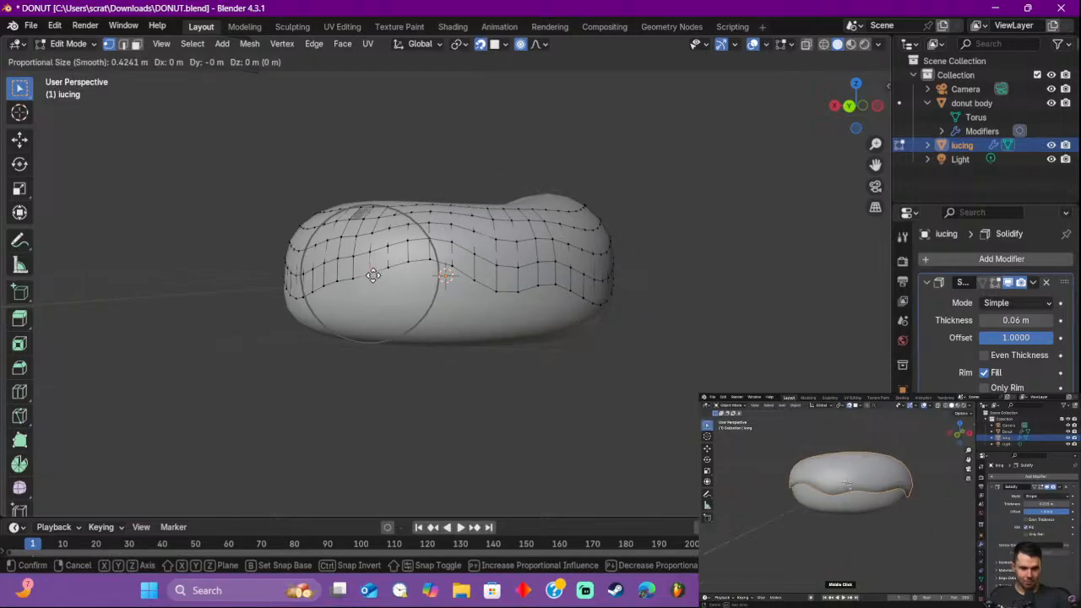
click(373, 294)
middle_drag(374, 294, 527, 296)
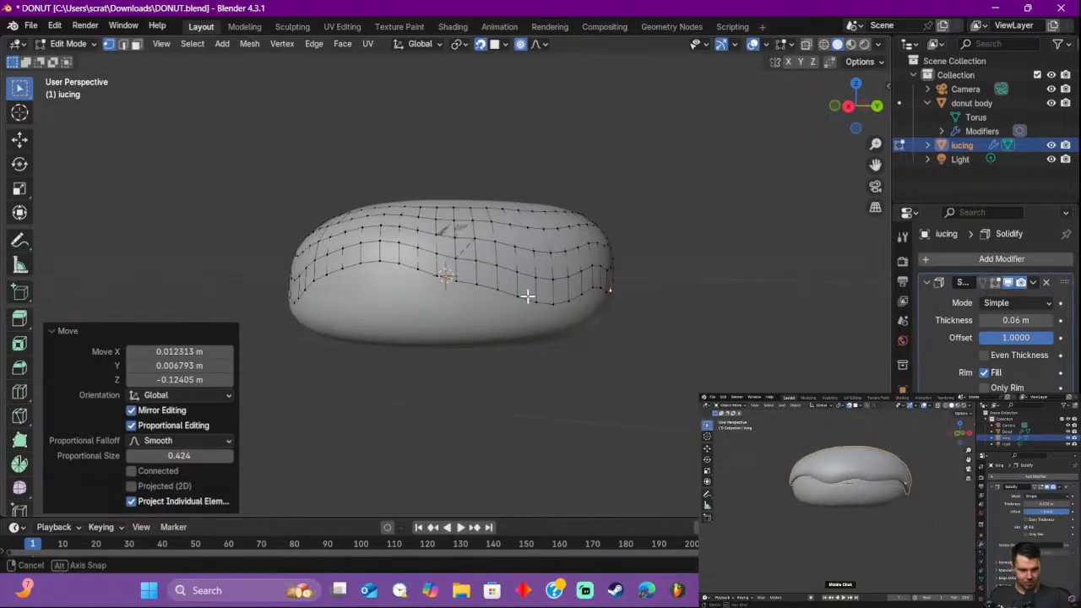
click(454, 280)
key(g)
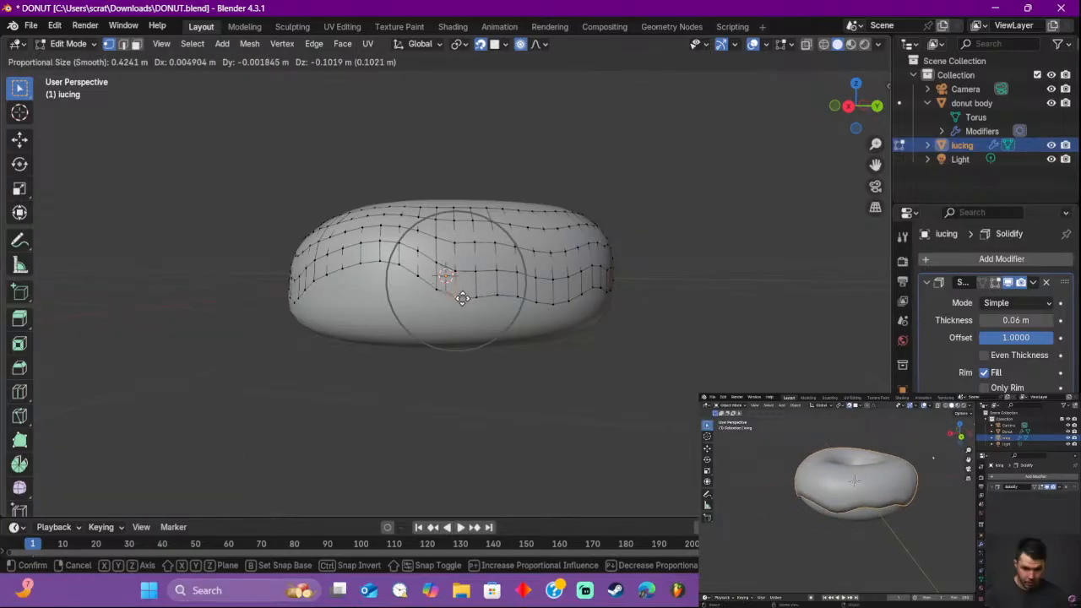
click(461, 295)
Step: Lower a vertex on the adjoining raised stretch of the icing edge about 0.108 m with proportional size 0.424 m
middle_drag(404, 264, 448, 260)
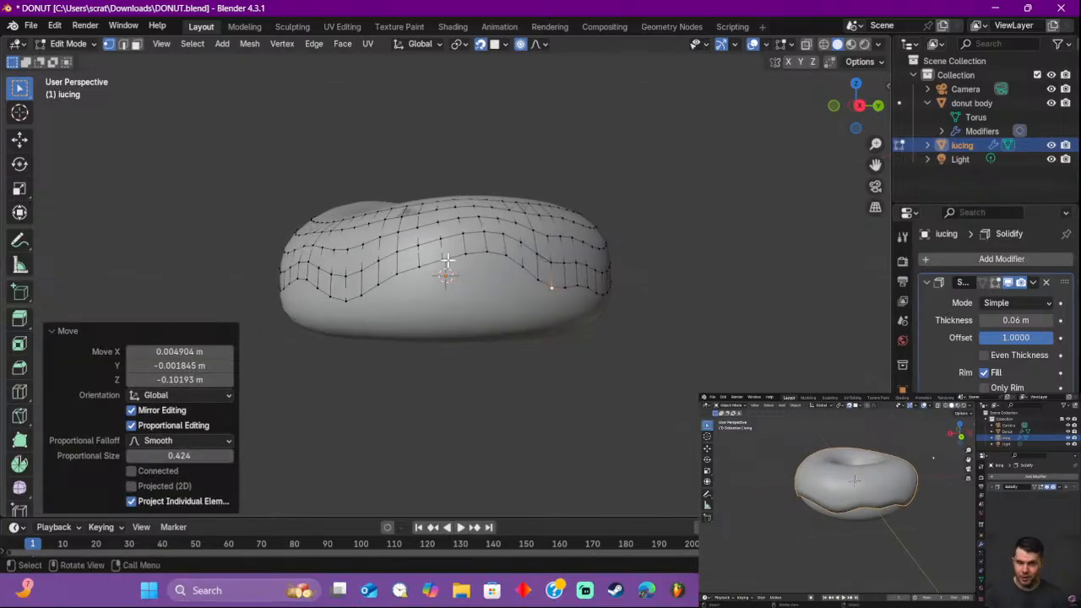
click(448, 261)
key(g)
click(447, 259)
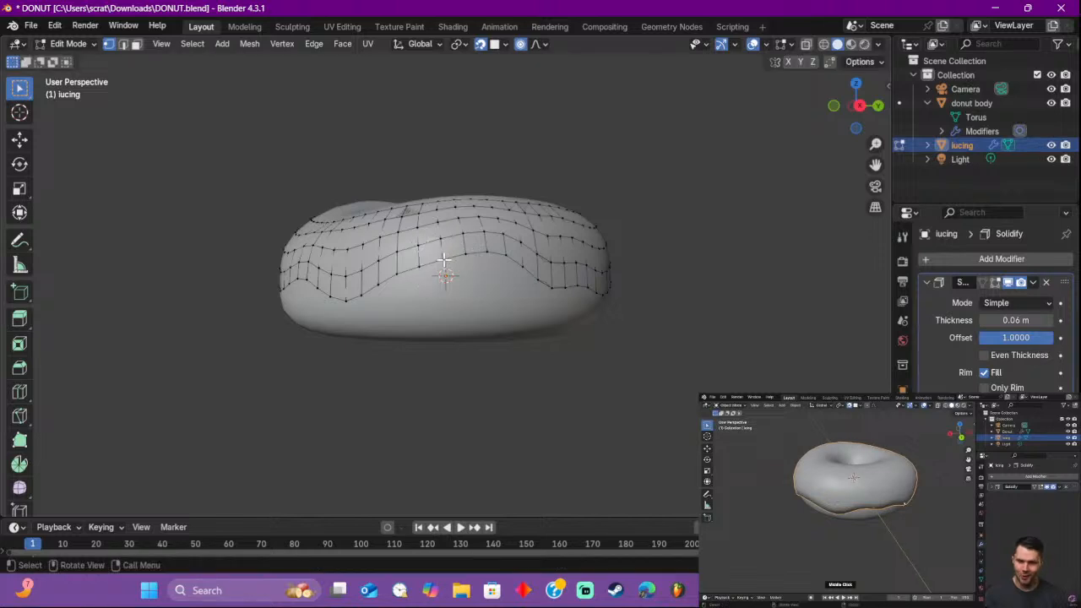
key(g)
click(445, 277)
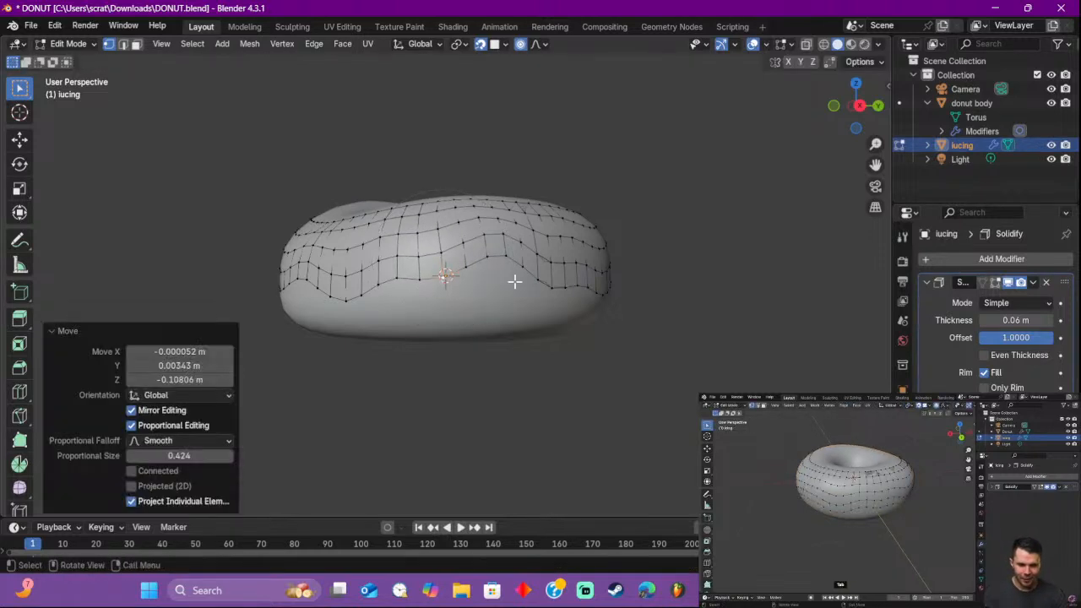
Step: Deselect the mesh, return the icing to Object Mode and inspect its drips from all sides
middle_drag(514, 279, 805, 279)
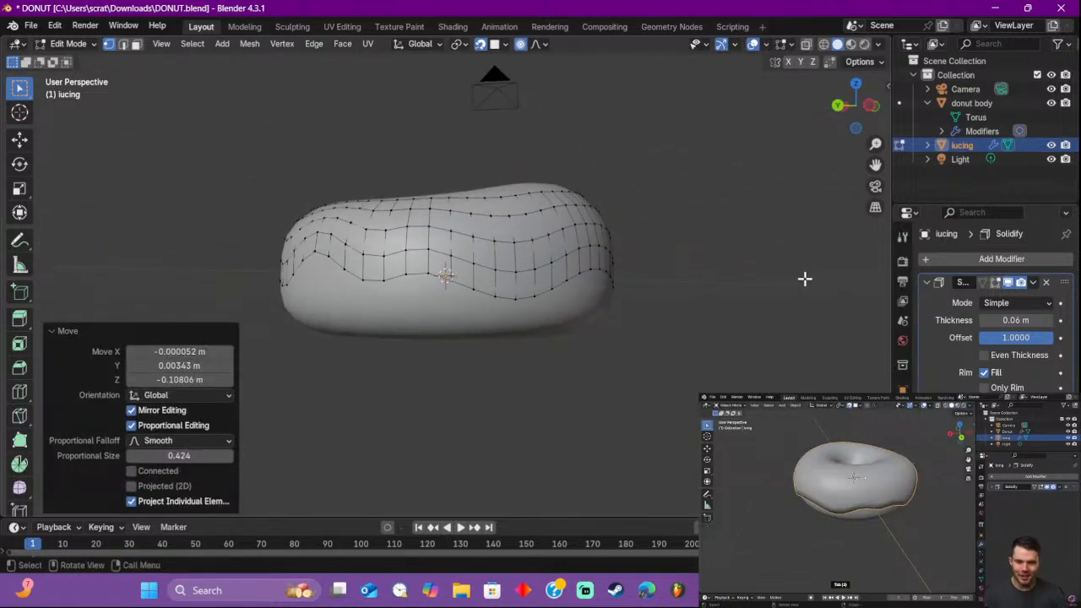
click(760, 249)
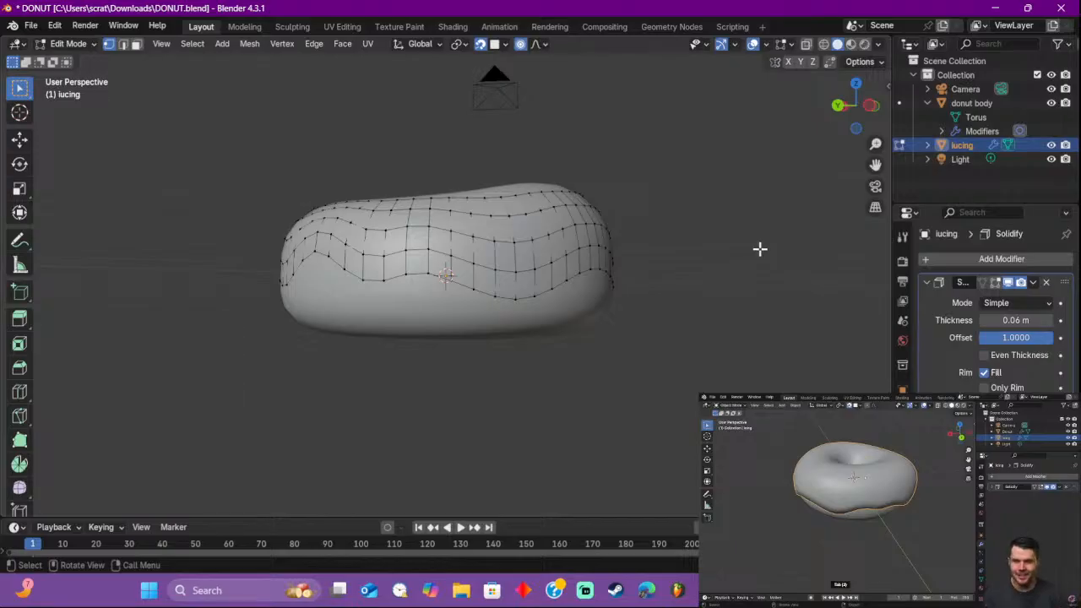
key(Tab)
middle_drag(760, 253, 410, 269)
key(Tab)
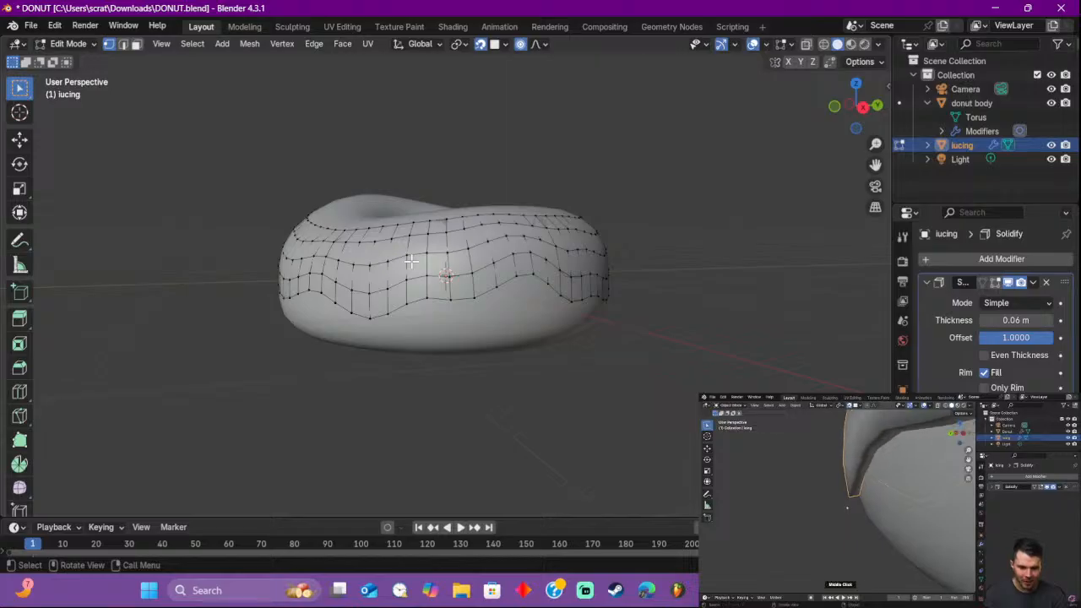
key(Tab)
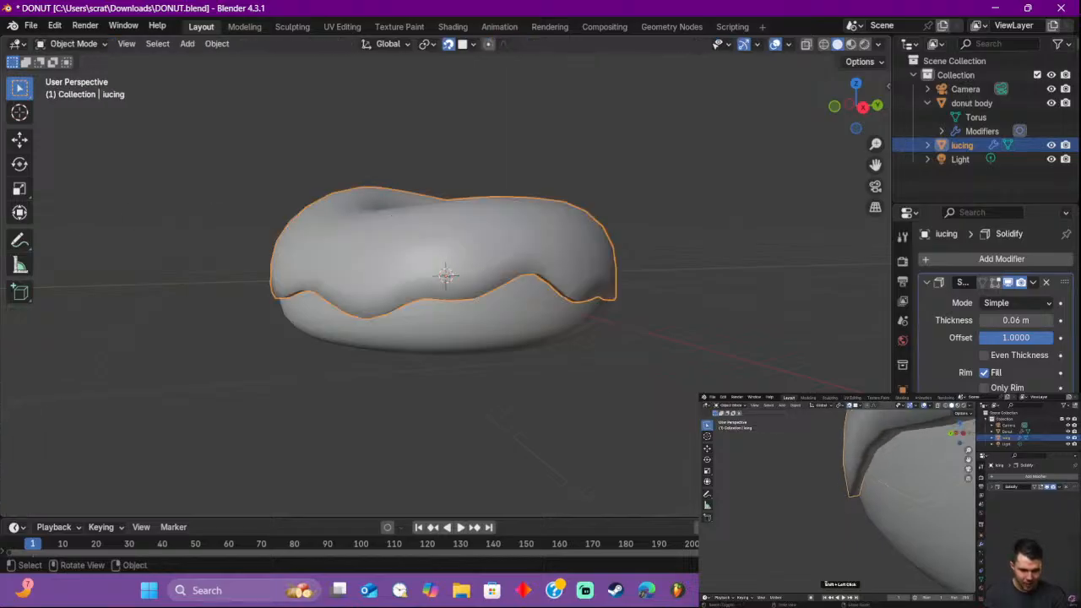
middle_drag(815, 313, 348, 307)
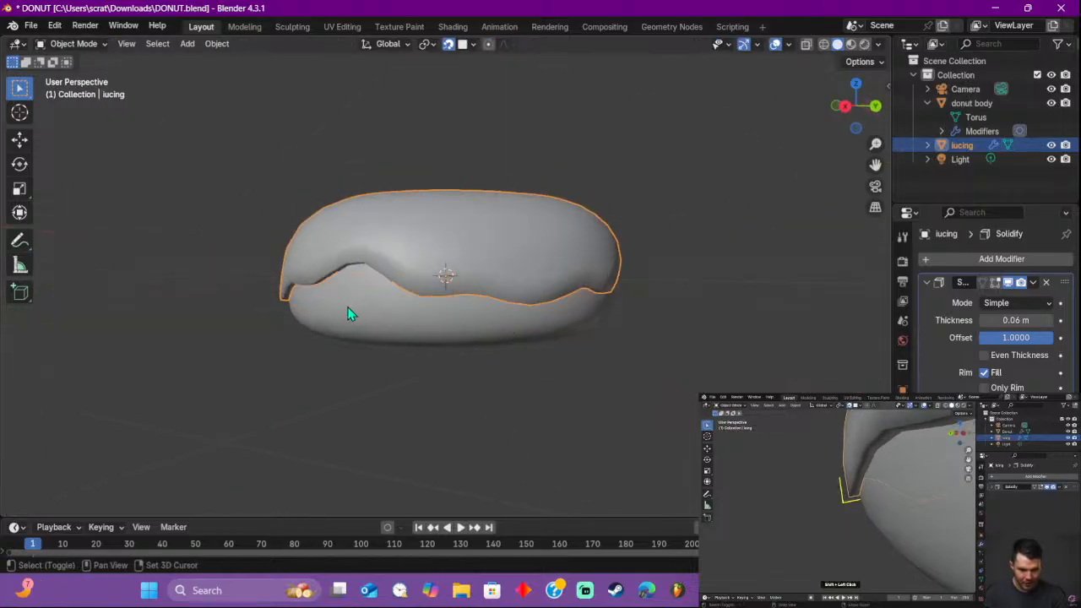
Step: Shade the icing flat and inspect the faceted rim of a drip up close
shift+middle_drag(265, 303, 330, 384)
scroll(390, 314, up, 6)
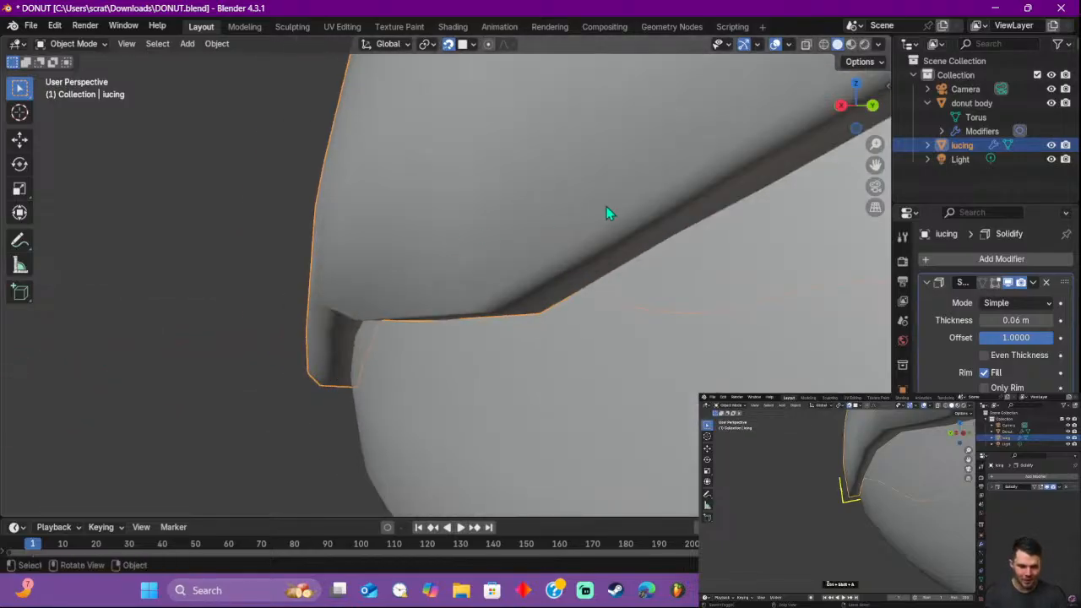
right_click(506, 188)
click(405, 212)
mouse_move(283, 308)
middle_down()
mouse_move(321, 321)
mouse_move(290, 316)
mouse_move(354, 307)
mouse_move(369, 286)
middle_up()
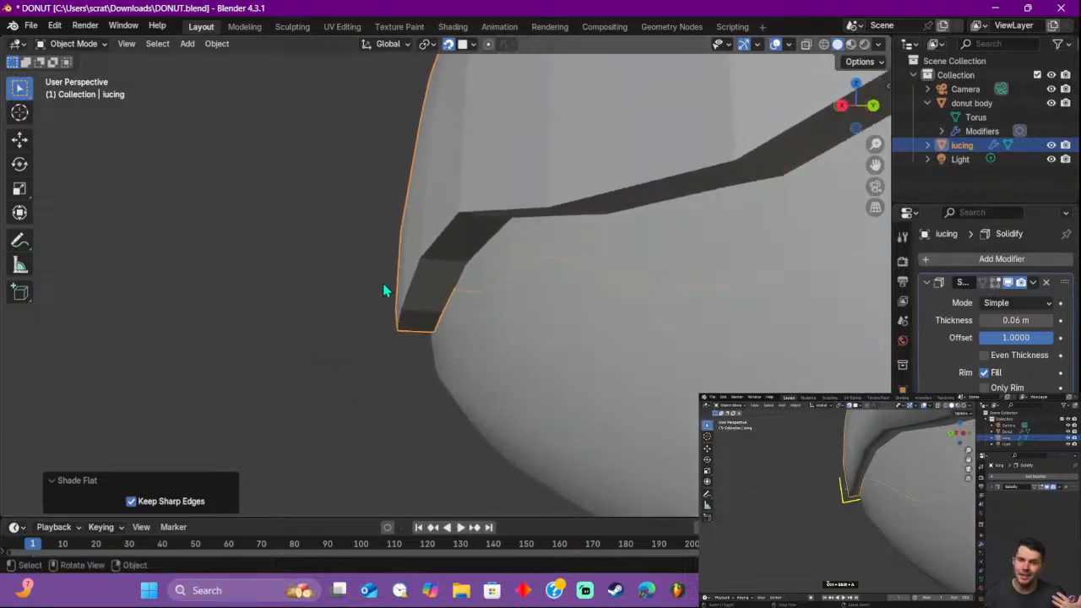
Step: Add a Subdivision Surface modifier to the icing beneath its Solidify modifier
click(926, 283)
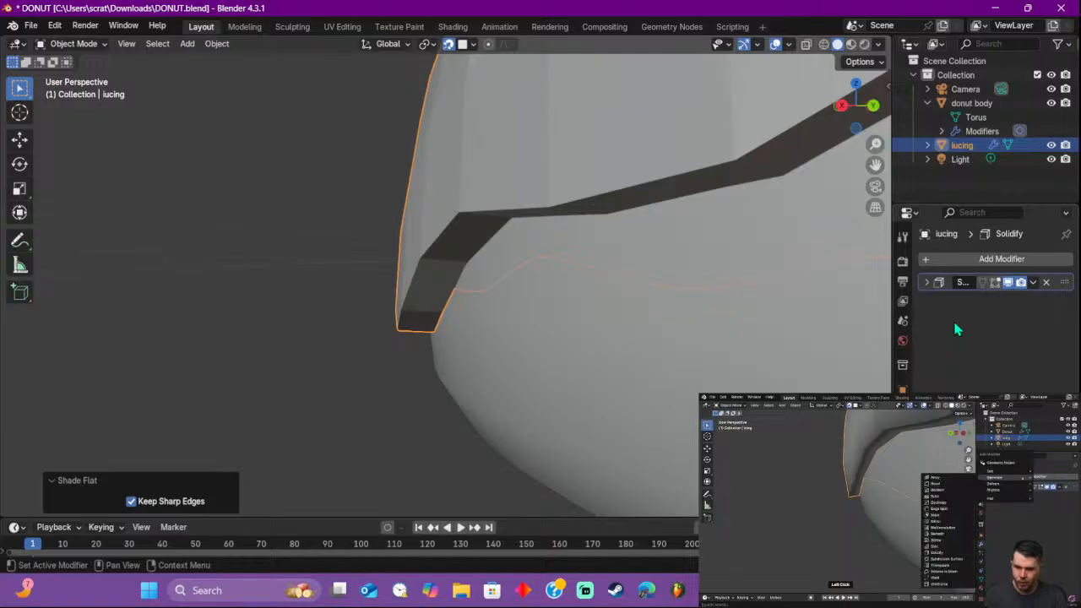
click(938, 259)
mouse_move(860, 258)
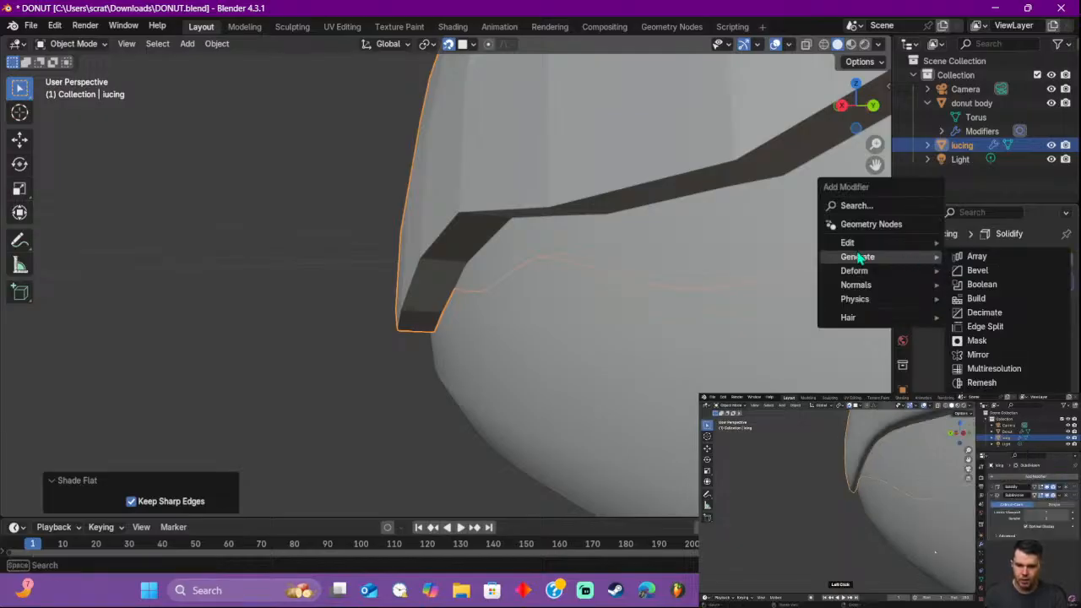
click(994, 438)
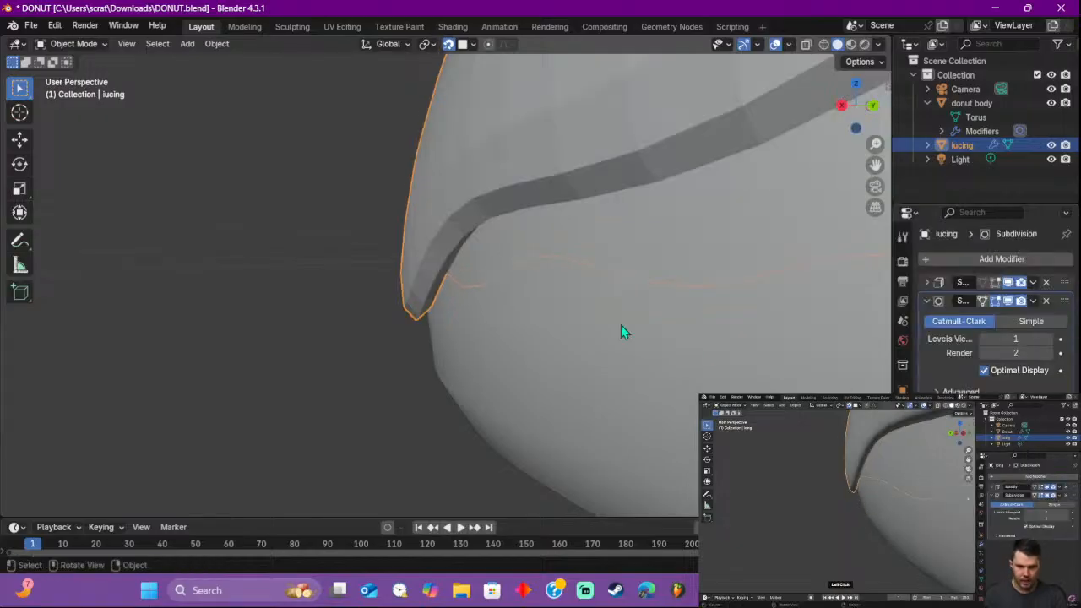
mouse_move(357, 265)
middle_down()
mouse_move(336, 265)
mouse_move(343, 273)
middle_up()
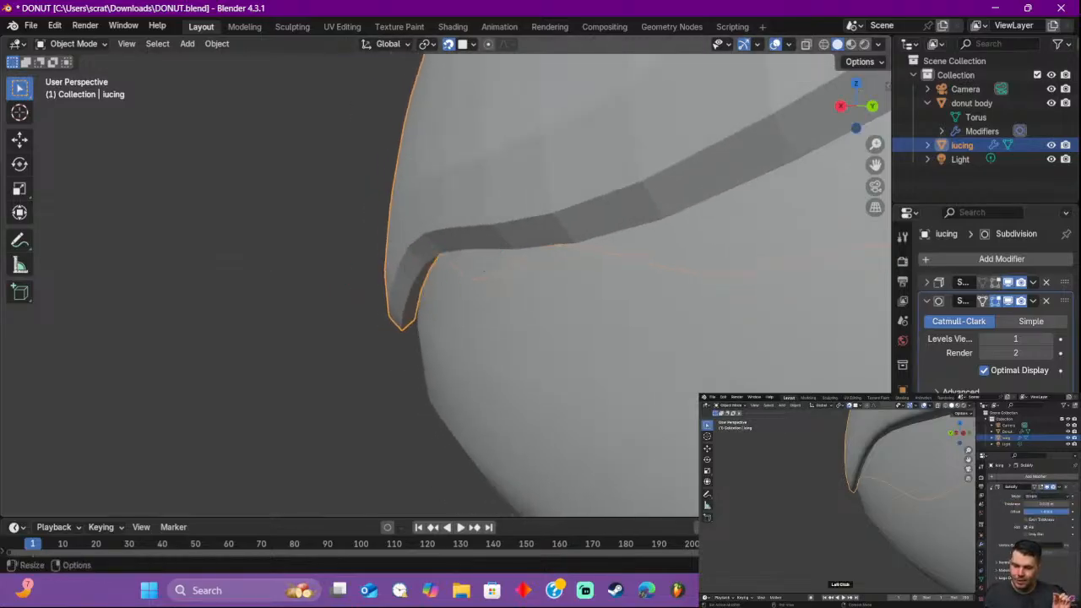
Step: Try moving the Subdivision modifier above Solidify in the stack, ending with Solidify first
click(926, 302)
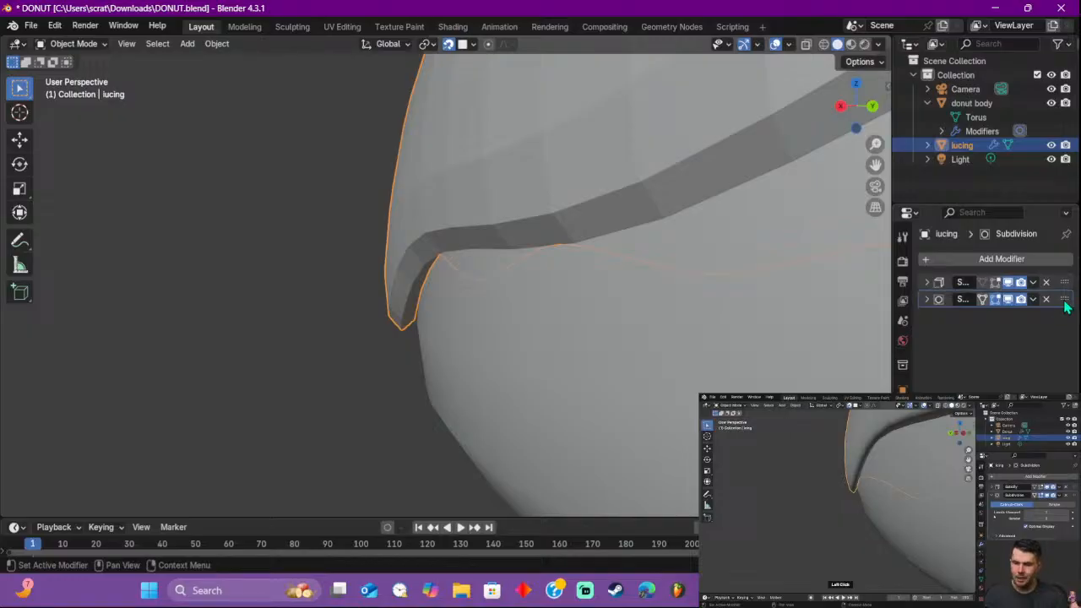
mouse_move(1065, 302)
mouse_down()
mouse_move(1066, 286)
mouse_move(1066, 314)
mouse_move(1062, 282)
mouse_up()
drag(1063, 301, 1063, 277)
drag(1064, 300, 1058, 274)
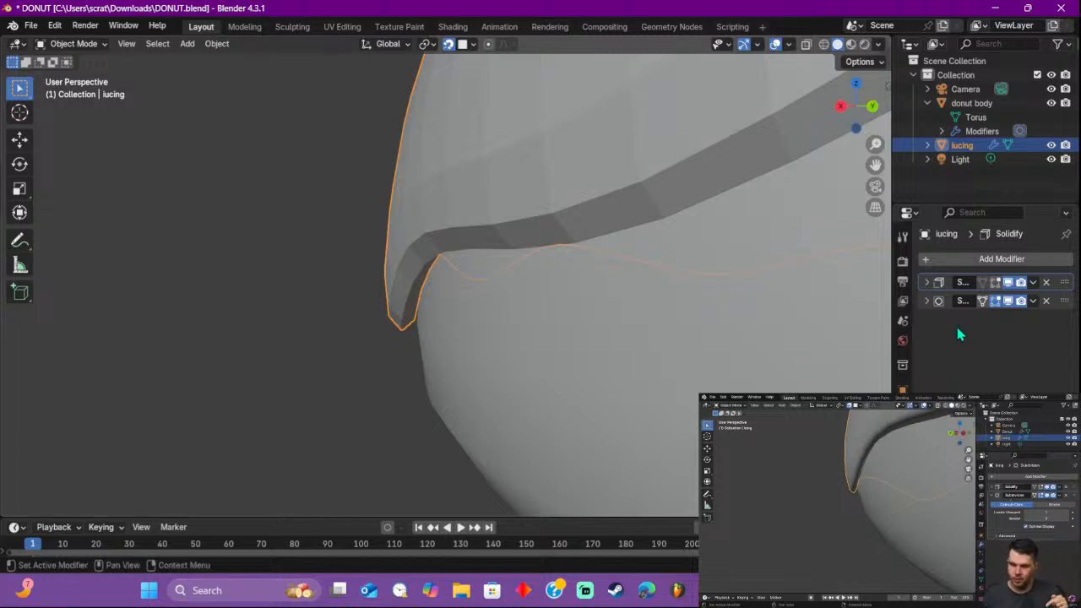
Step: Set the Subdivision modifier's Render level to 1 and collapse its settings
click(927, 301)
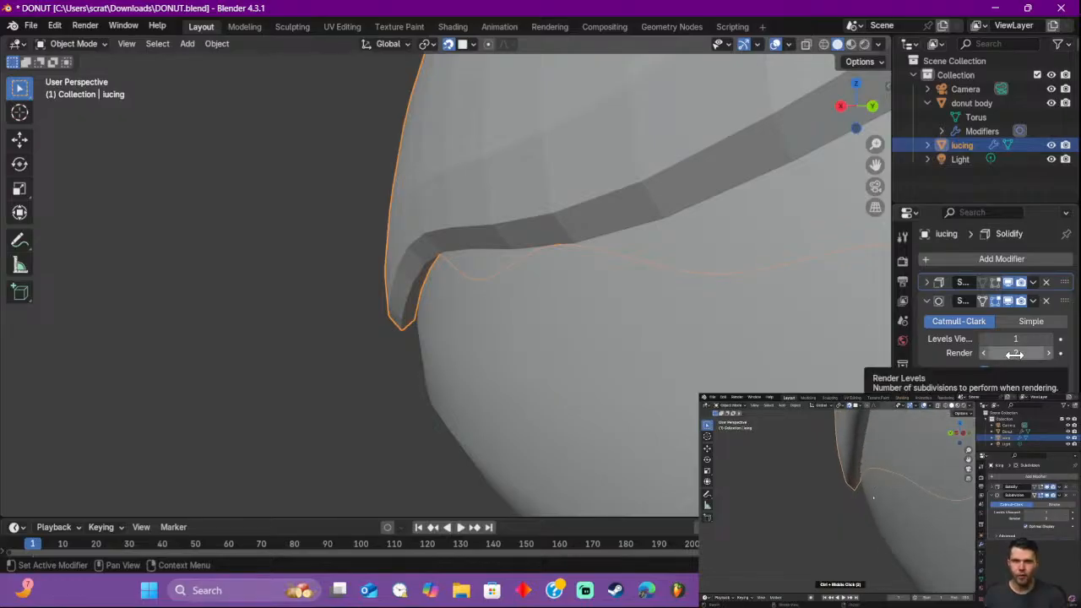
mouse_move(1015, 354)
mouse_down()
mouse_move(1005, 354)
mouse_move(1014, 354)
mouse_up()
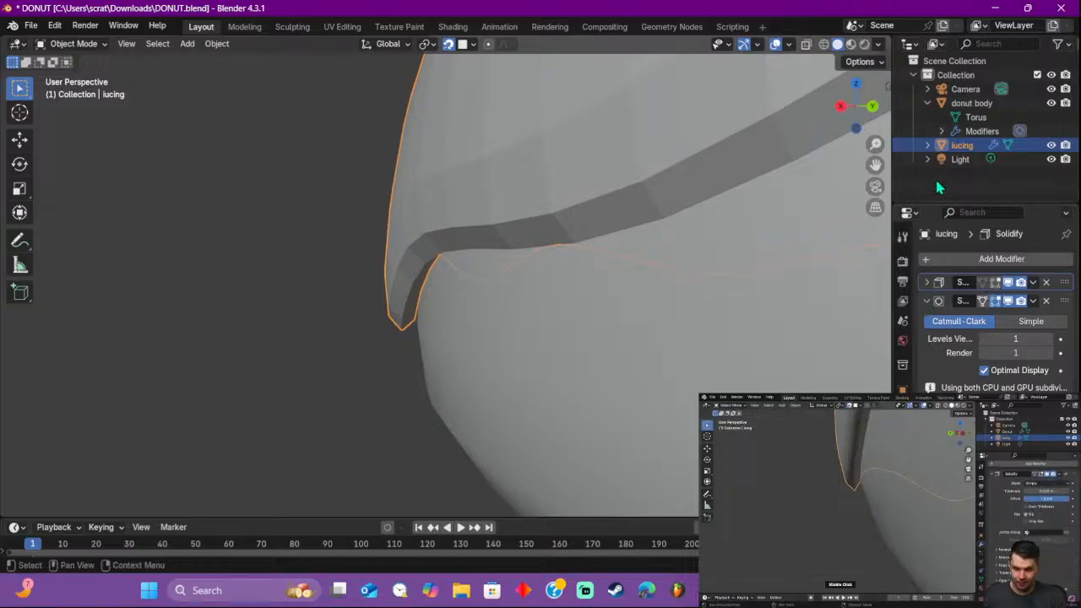
click(927, 301)
Step: Expand the Solidify settings and crease the inner edge of the icing's rim so it meets the donut tightly
click(926, 282)
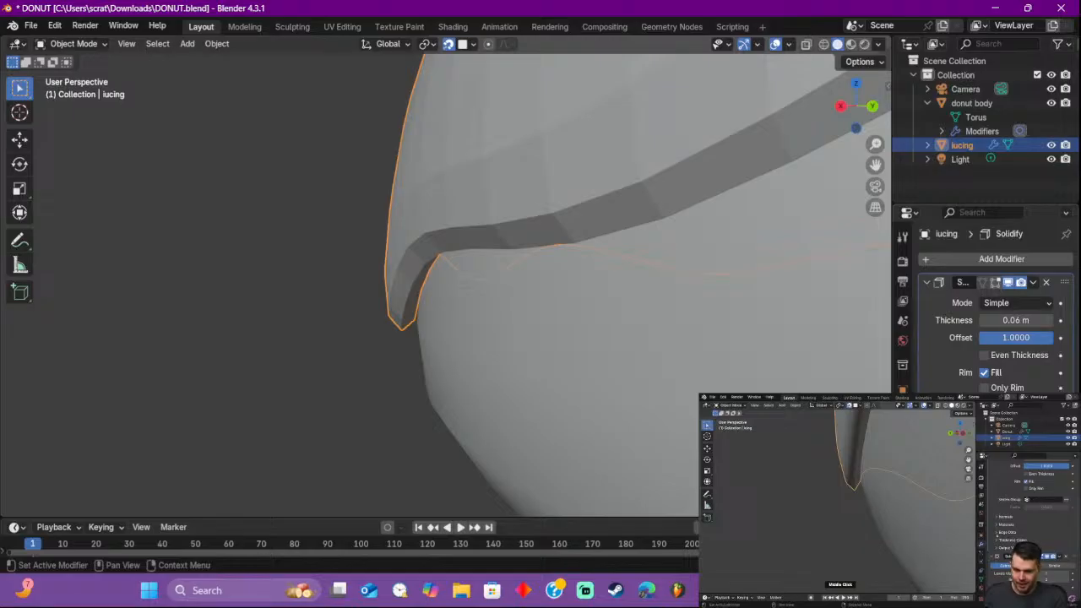
scroll(989, 304, down, 3)
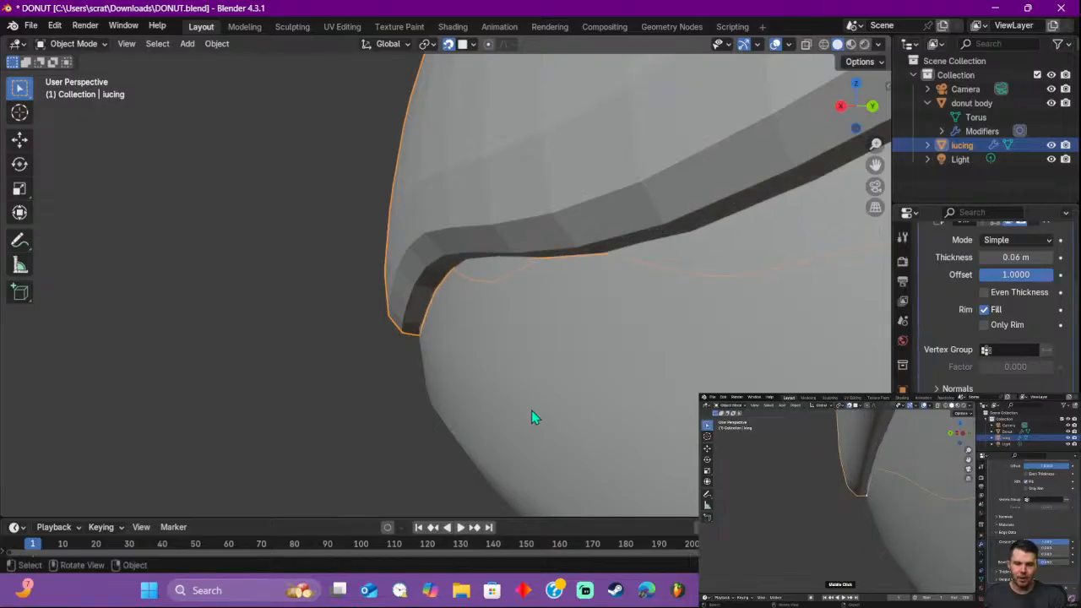
Step: Examine the icing's rim against the donut body, comparing its look in Edit Mode and Object Mode
click(404, 414)
click(420, 251)
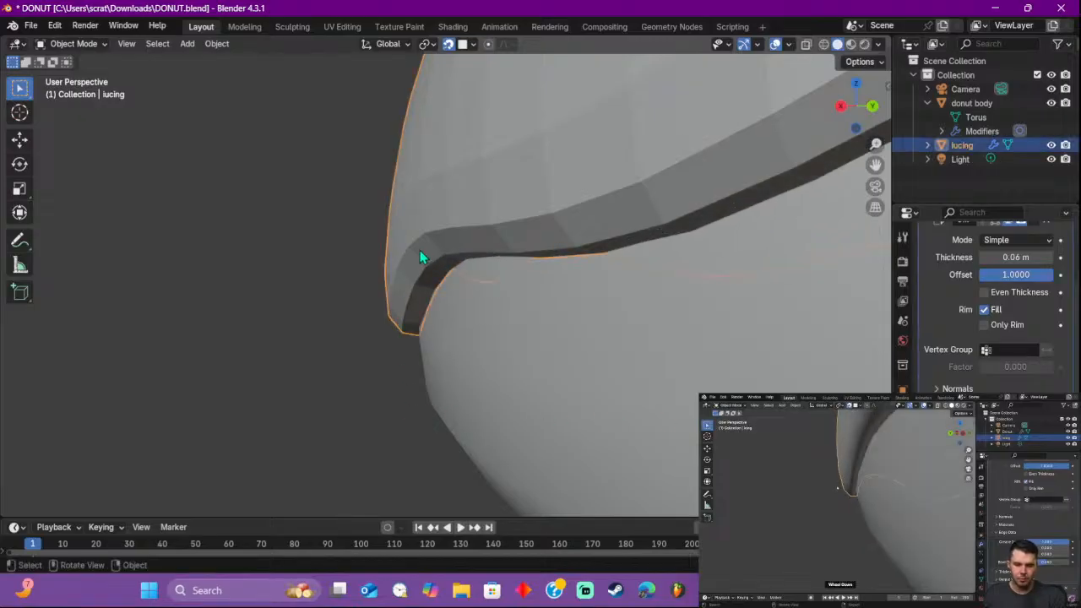
key(Tab)
key(Tab)
key(Tab)
key(Tab)
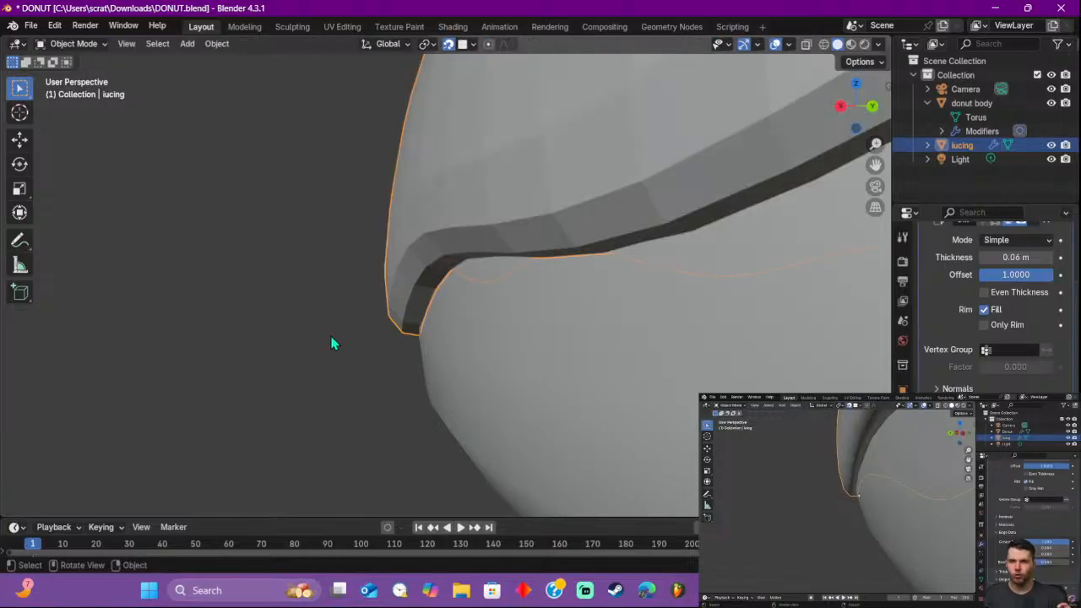
click(331, 337)
mouse_move(359, 328)
middle_down()
mouse_move(323, 333)
mouse_move(348, 331)
middle_up()
click(461, 296)
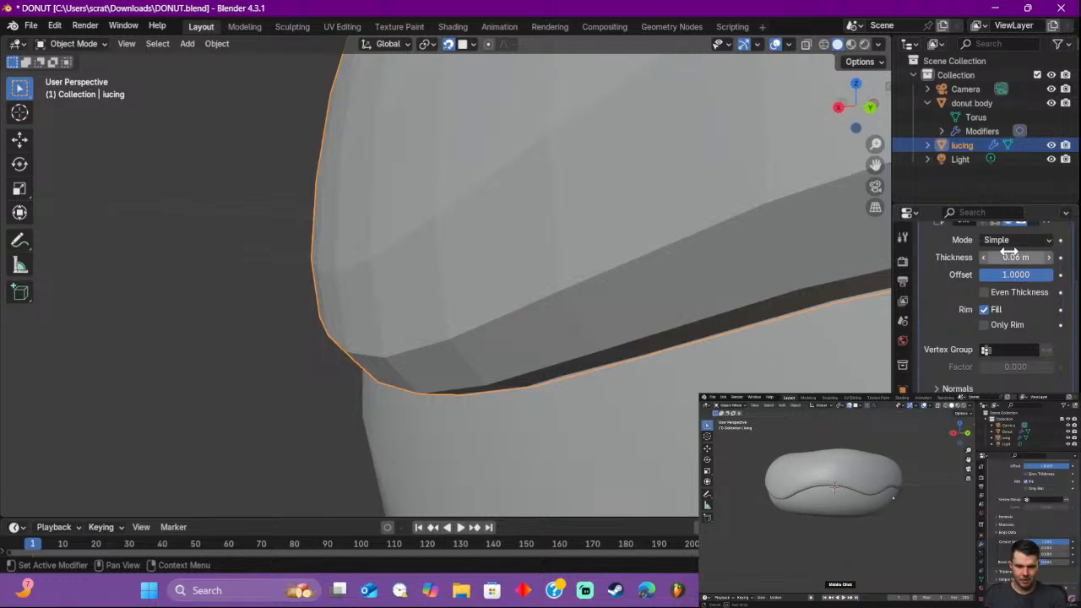
Step: Set the icing's Solidify thickness to 0.05 m and check the whole donut in Object Mode
click(983, 258)
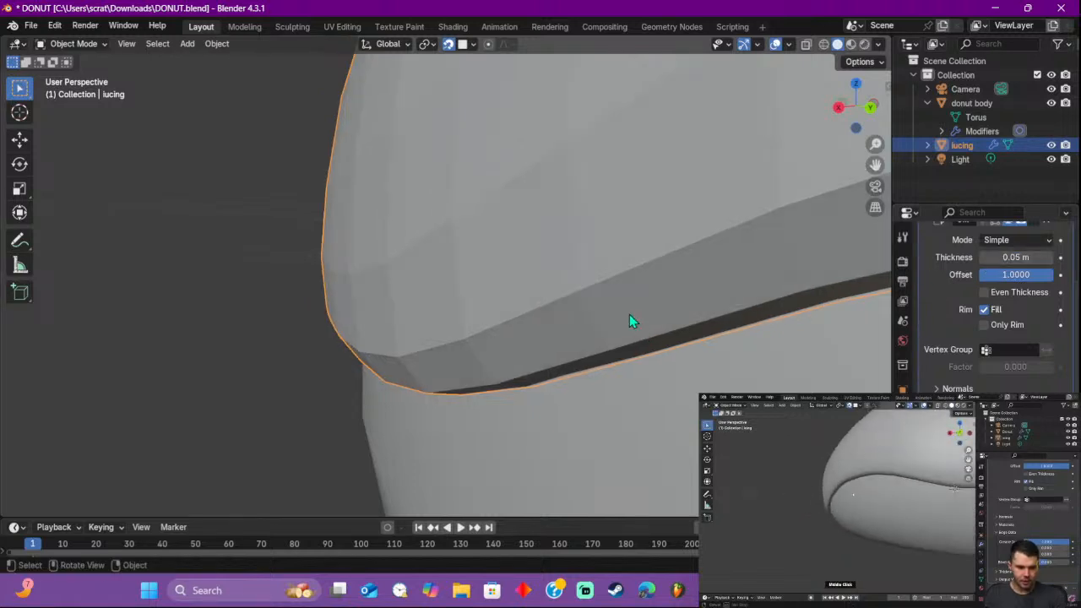
middle_drag(631, 319, 626, 313)
key(Tab)
scroll(626, 309, down, 4)
scroll(626, 310, down, 5)
key(Tab)
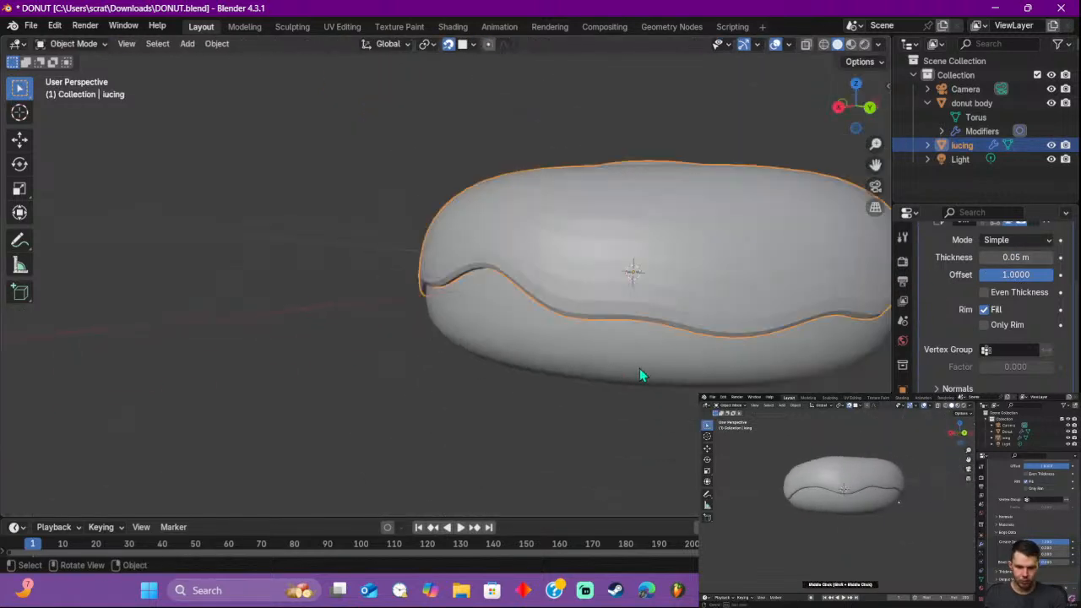
Step: Shade the icing smooth with Keep Sharp Edges enabled and inspect its rim up close
right_click(609, 258)
click(594, 244)
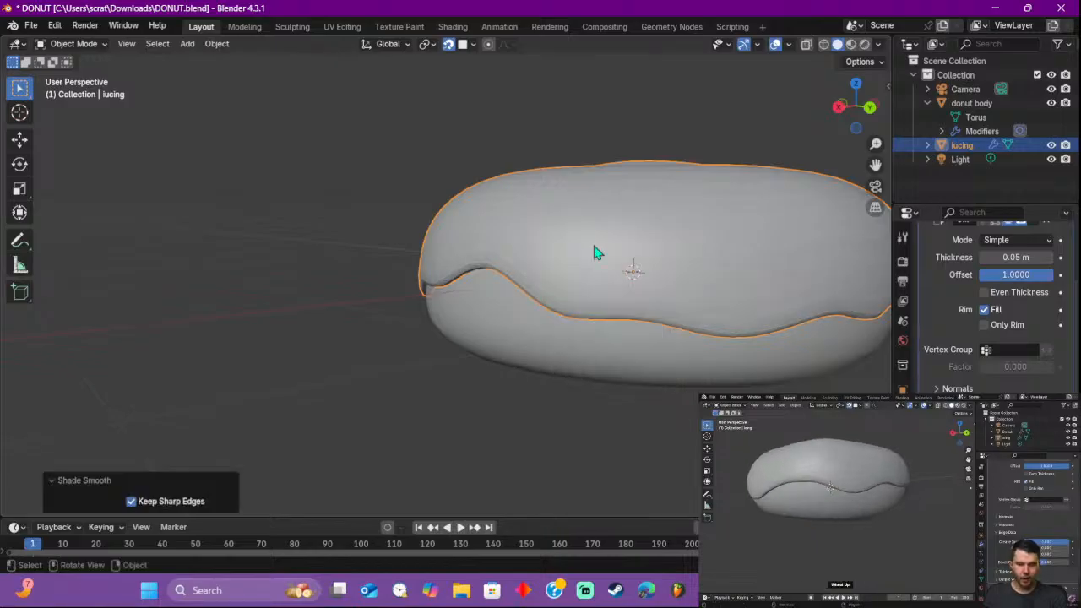
middle_drag(597, 251, 515, 275)
scroll(456, 287, up, 6)
key(Tab)
key(Tab)
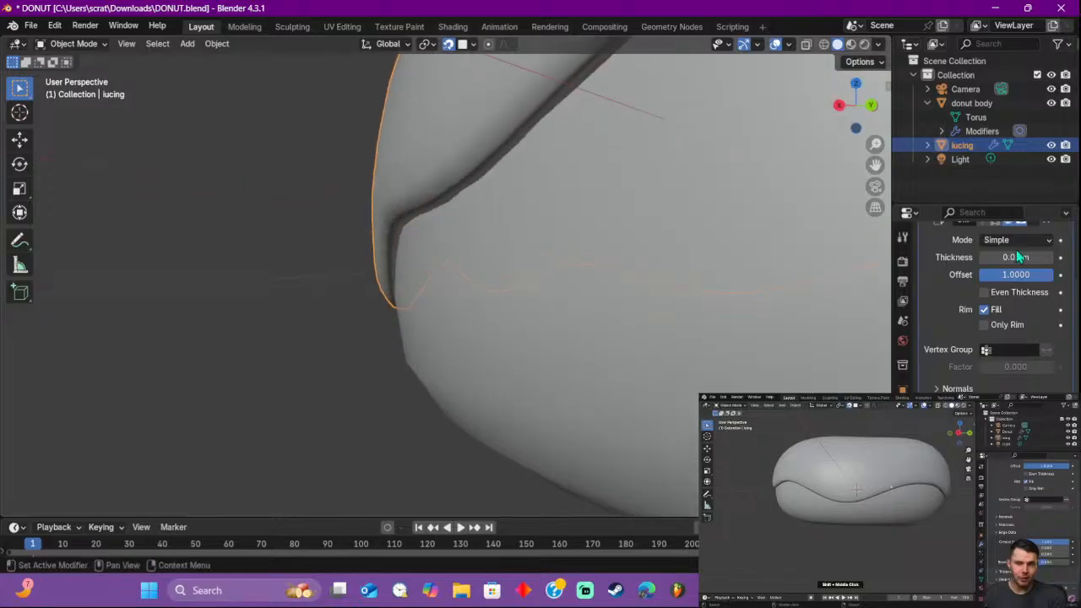
Step: Deselect the icing and center the view on the 3D cursor to view the whole donut
click(781, 494)
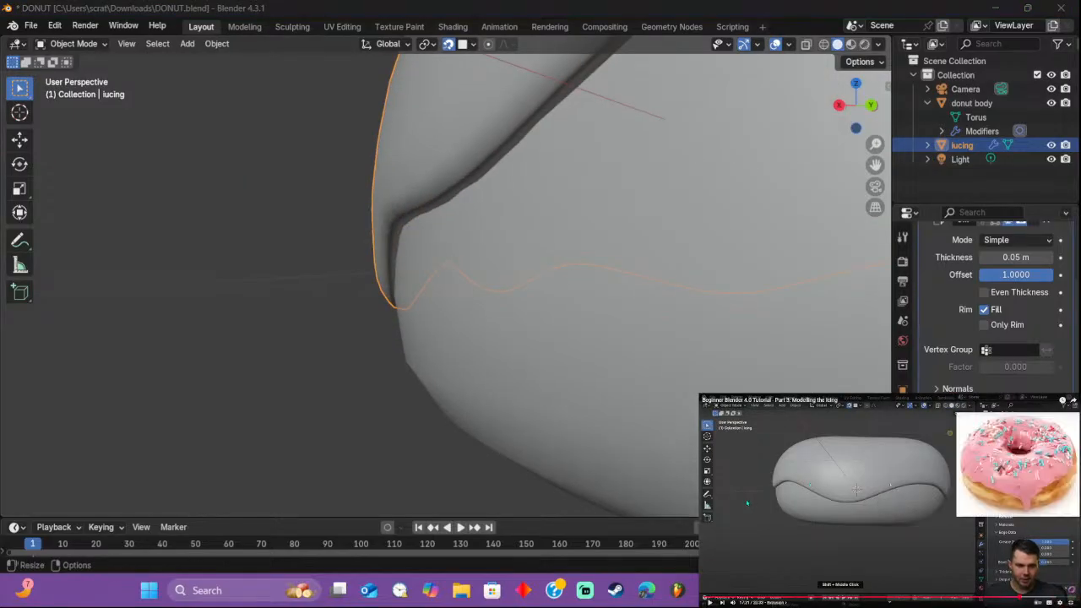
click(378, 384)
scroll(682, 286, down, 6)
shift+middle_drag(681, 286, 451, 332)
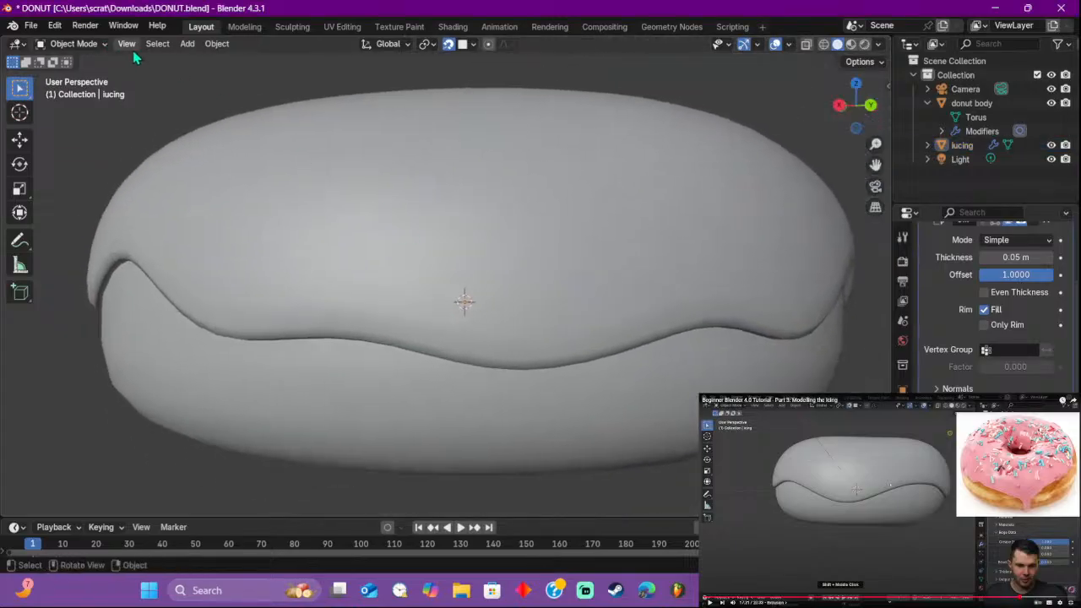
click(126, 44)
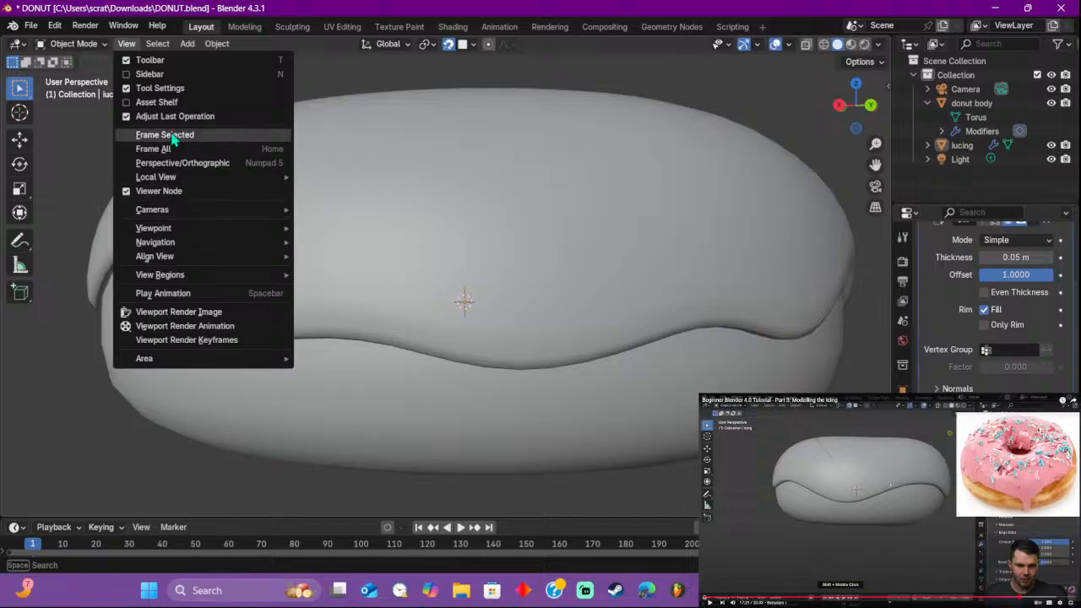
mouse_move(210, 259)
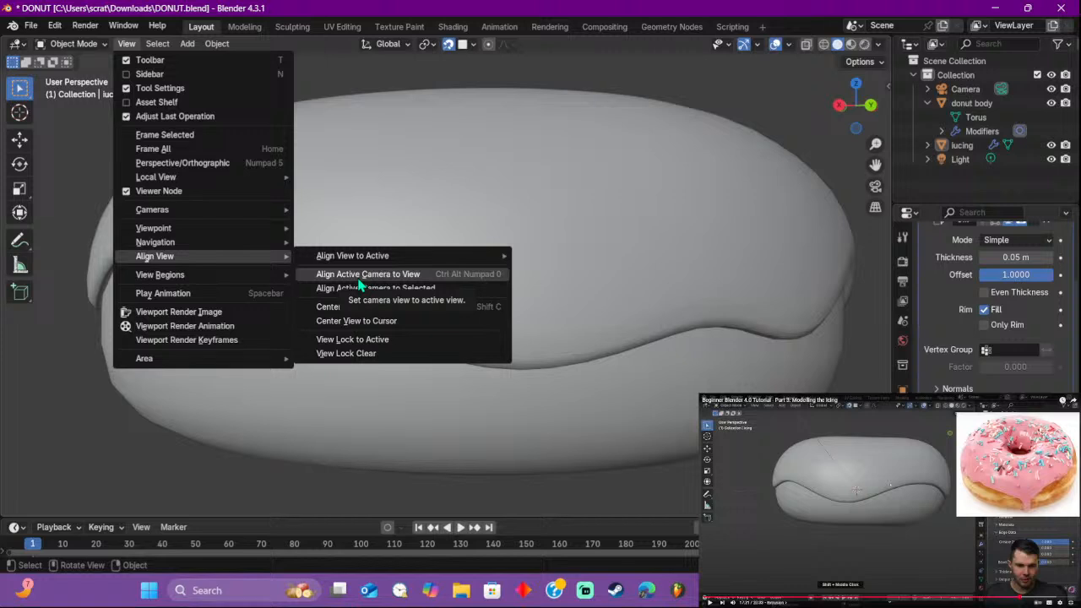
click(383, 323)
middle_drag(386, 295, 647, 198)
scroll(615, 164, down, 2)
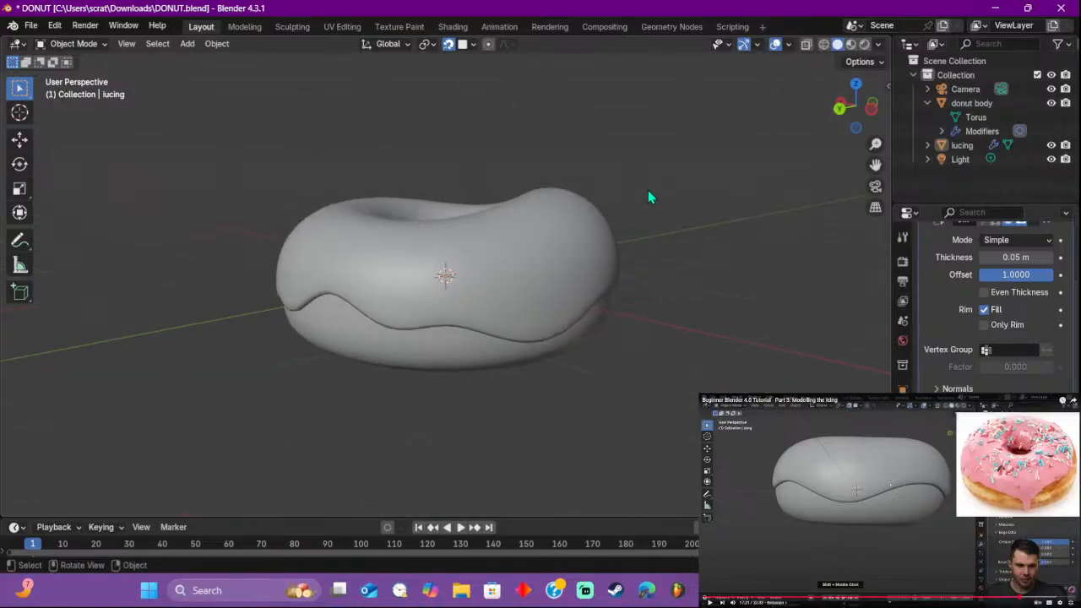
double_click(909, 537)
click(939, 603)
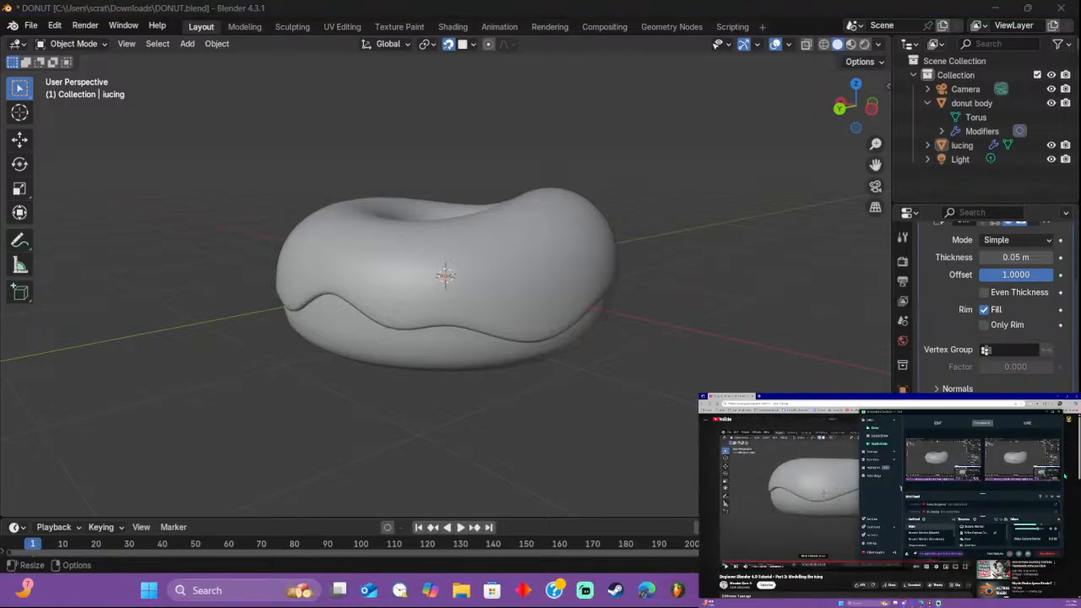
drag(1065, 474, 1077, 474)
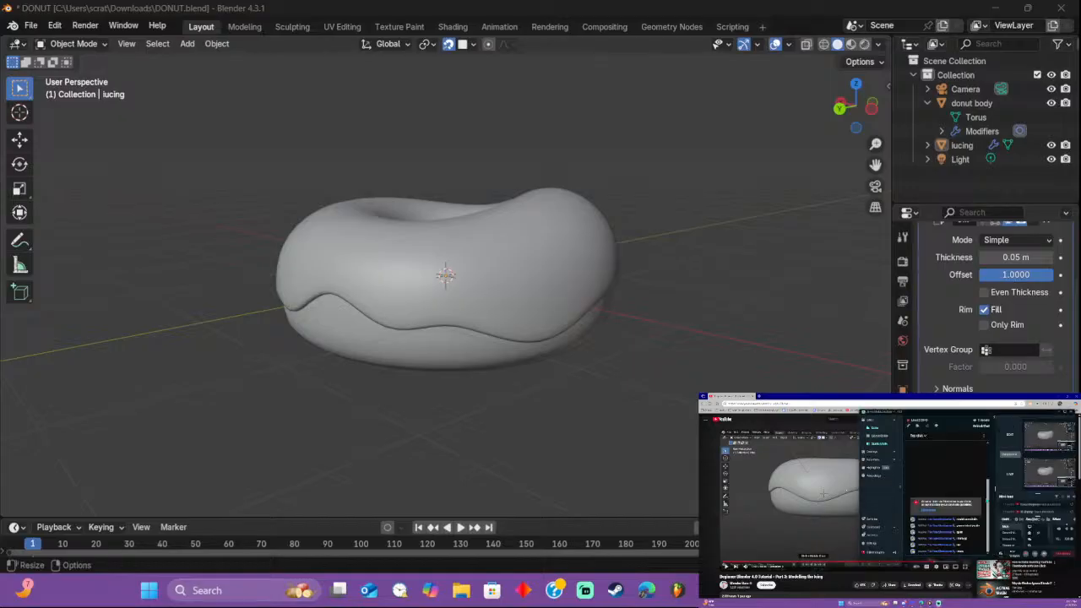
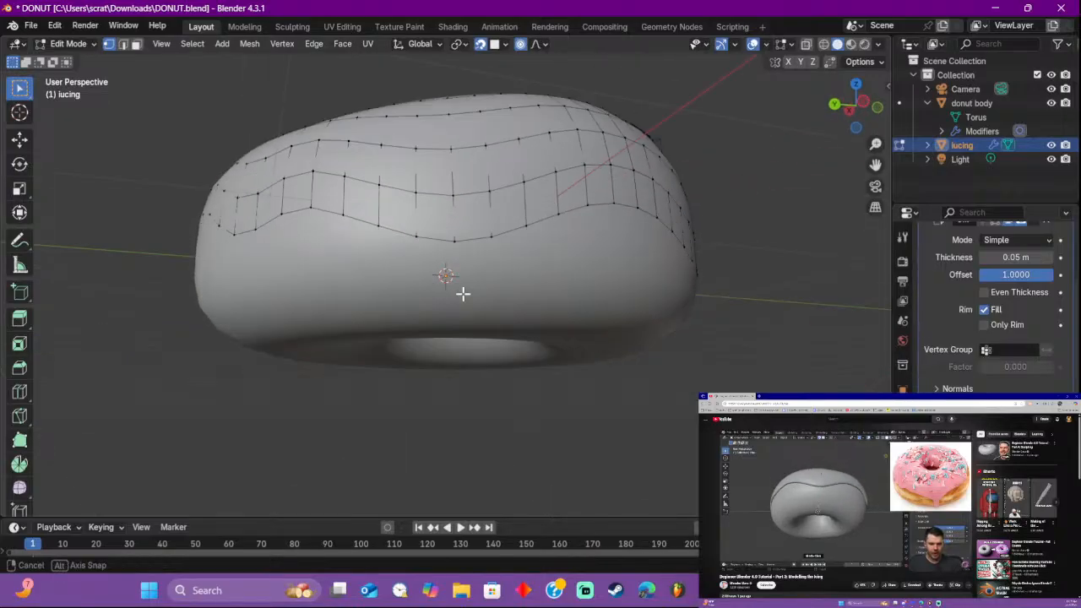
Step: Delete the vertices of the lowest edge loop of the icing
scroll(499, 319, down, 2)
key(space)
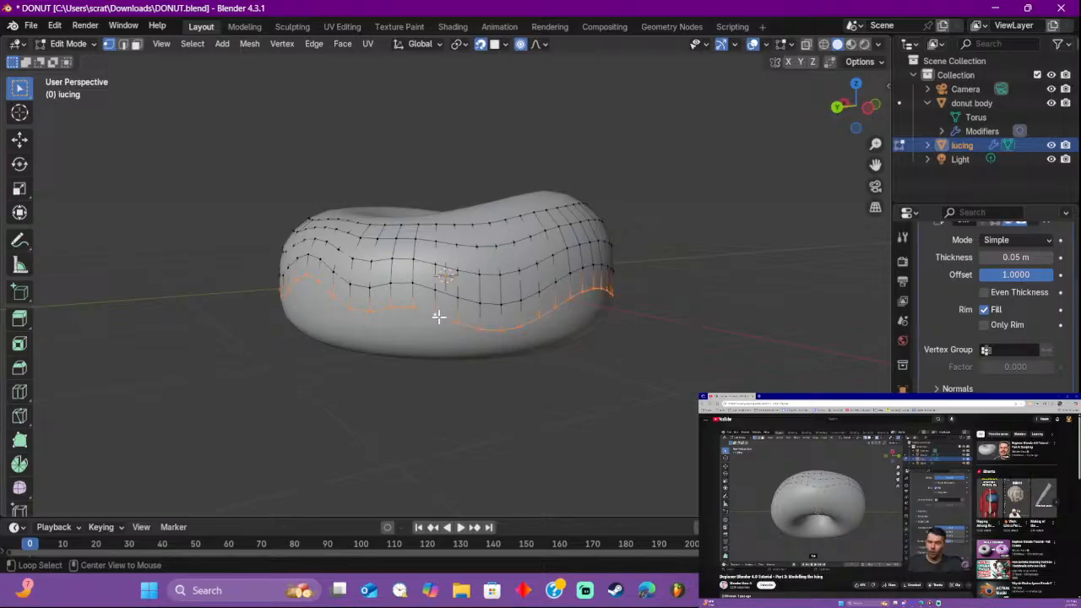
key(x)
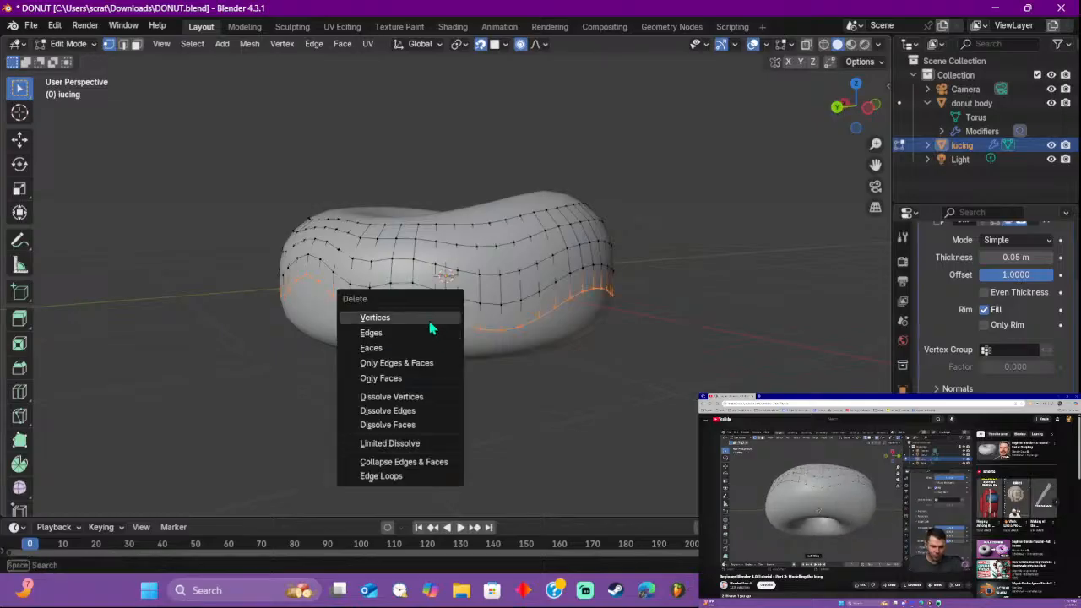
click(376, 318)
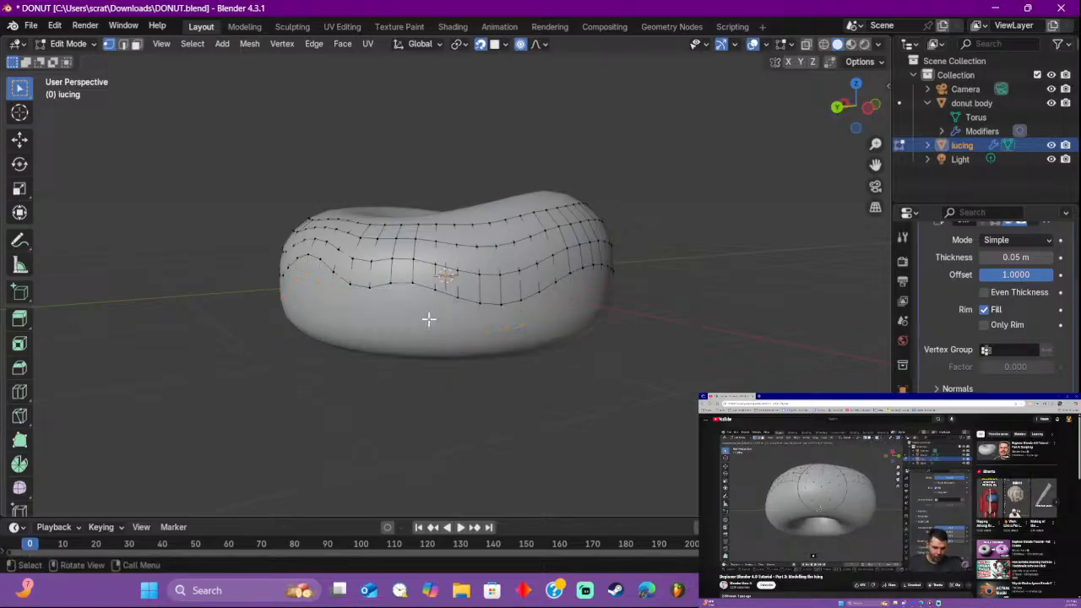
Step: Pull two raised points on the icing's lower edge down about 0.06 m and 0.09 m using smooth proportional editing
middle_drag(547, 394, 622, 394)
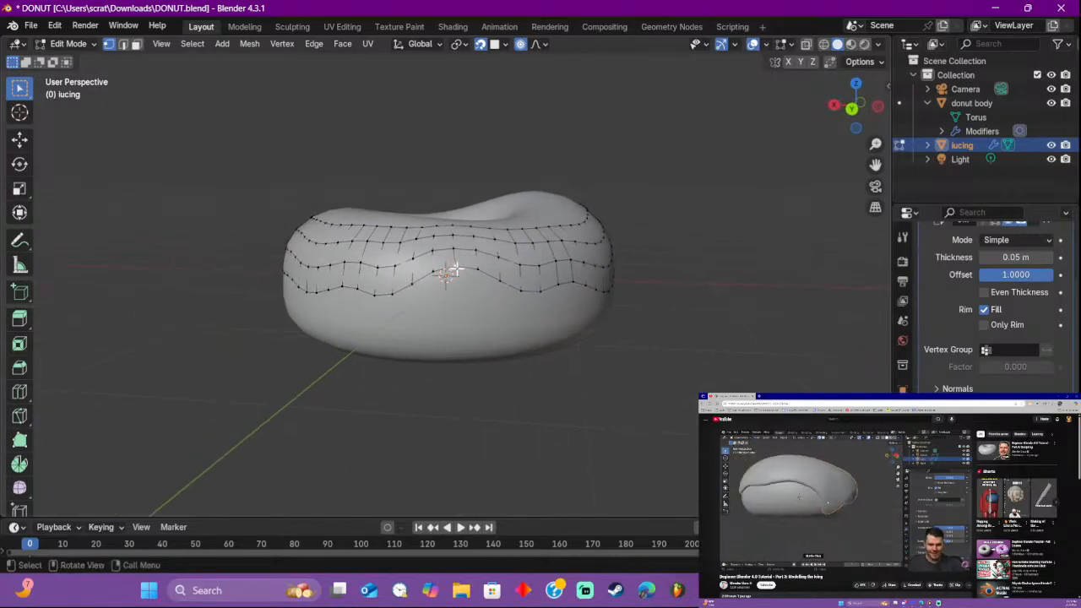
key(g)
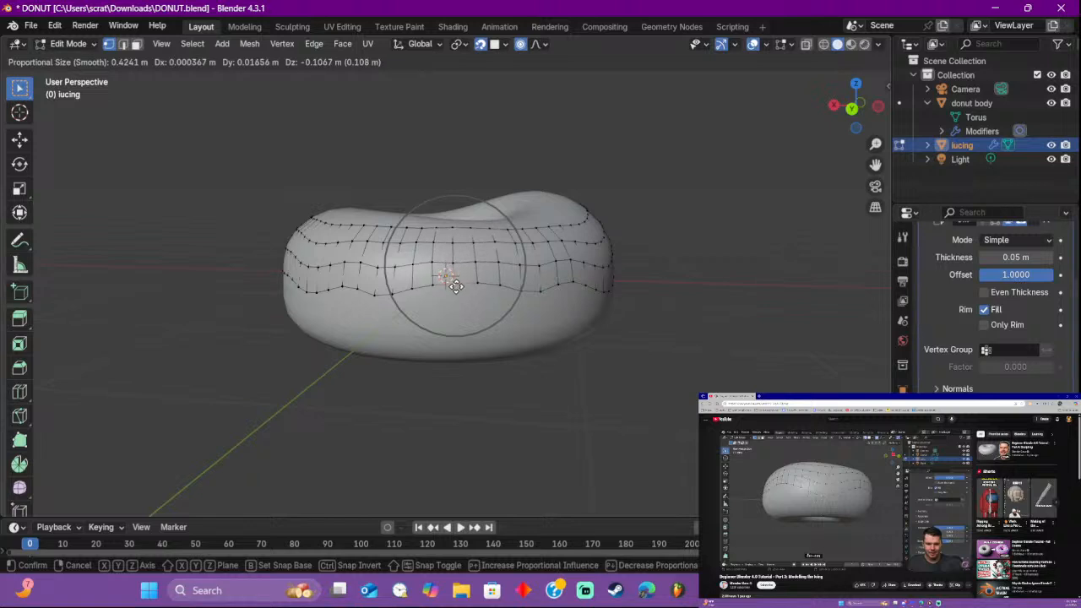
click(448, 280)
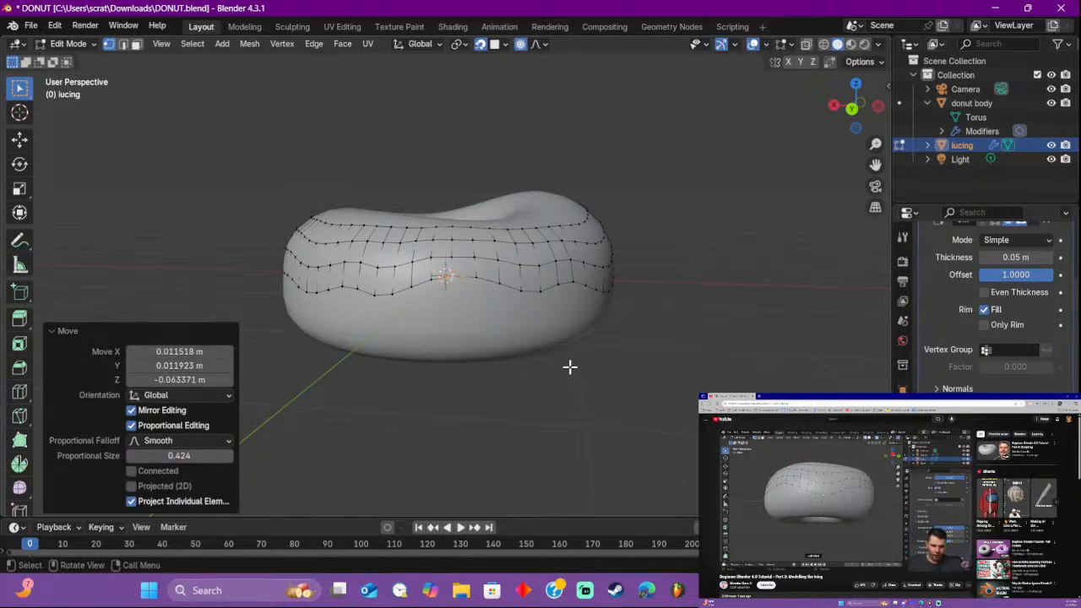
middle_drag(608, 353, 330, 316)
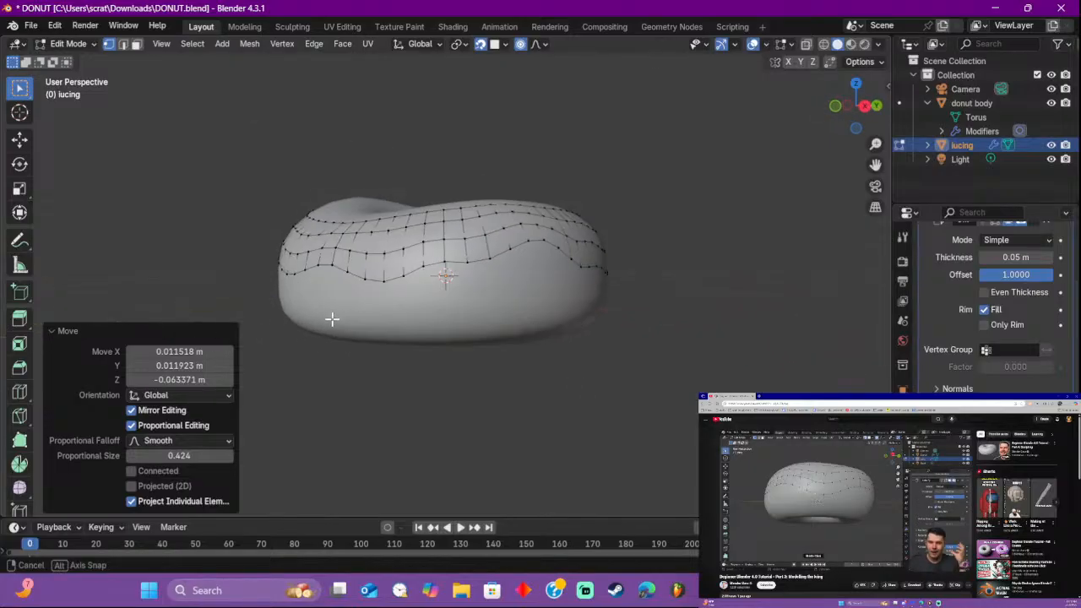
click(526, 241)
key(g)
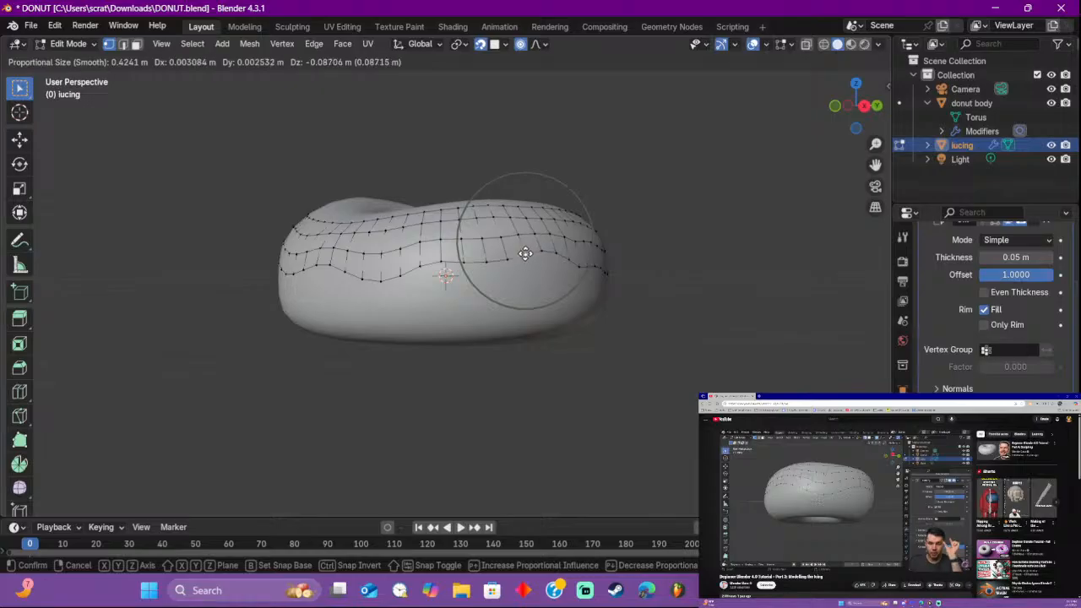
click(526, 254)
Step: Lower two more vertices along the icing's wavy rim by about 0.06 m and 0.07 m with proportional editing
click(330, 262)
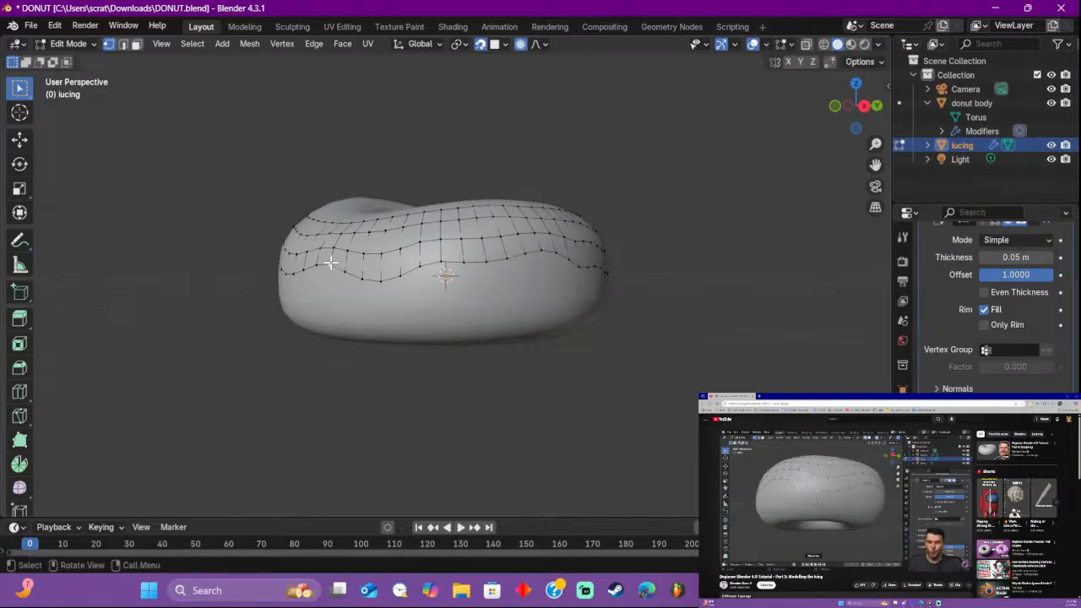
key(g)
click(438, 270)
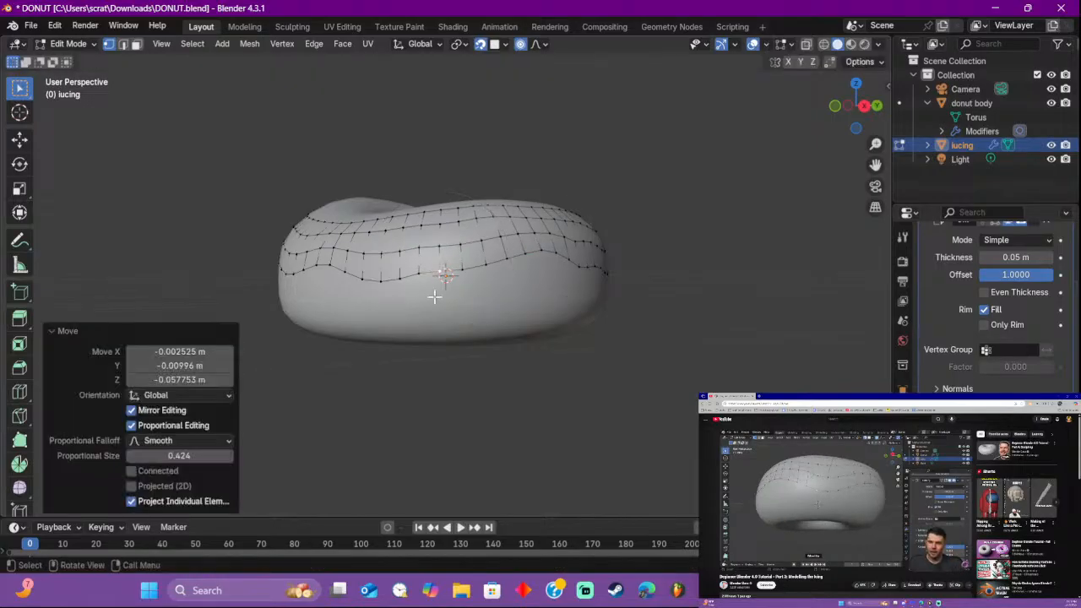
middle_drag(434, 295, 490, 282)
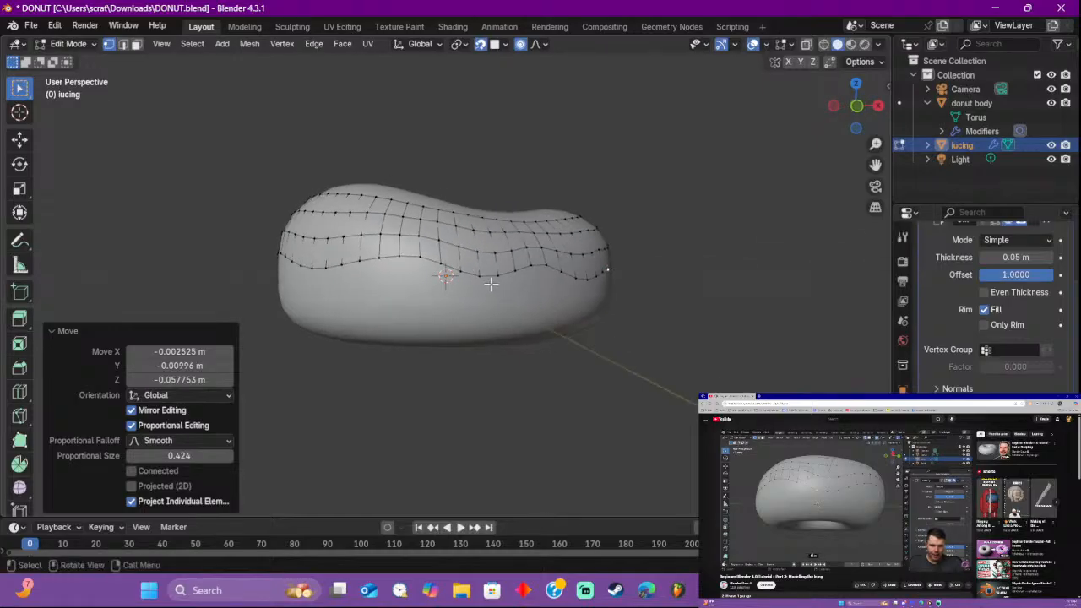
click(479, 275)
key(g)
click(480, 283)
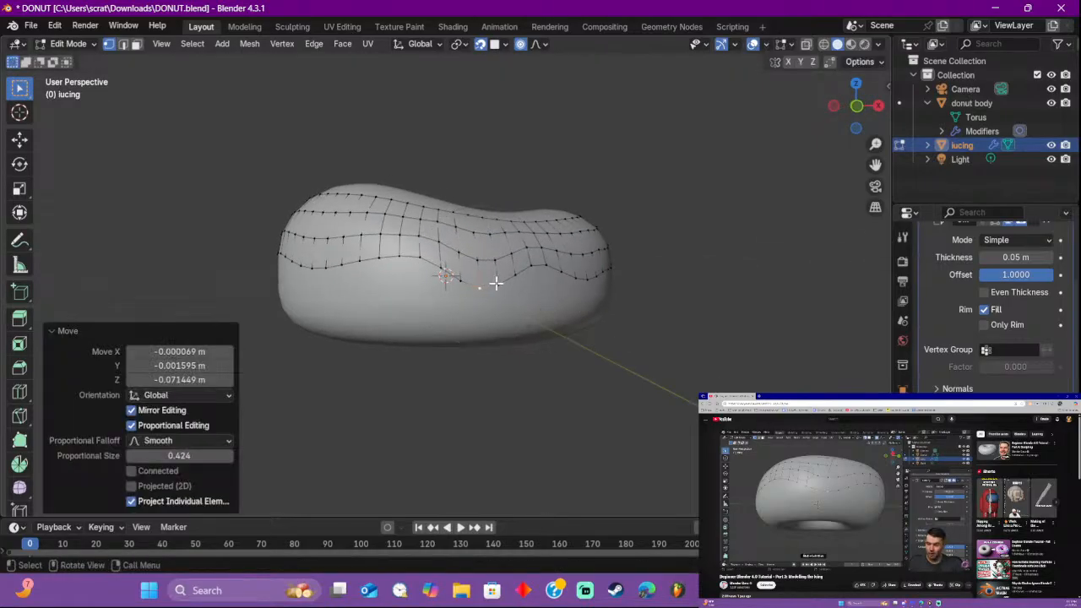
Step: Extrude two neighbouring vertices at the lowest point of the icing's wave about 0.14 m down the donut side as a drip
shift+click(495, 284)
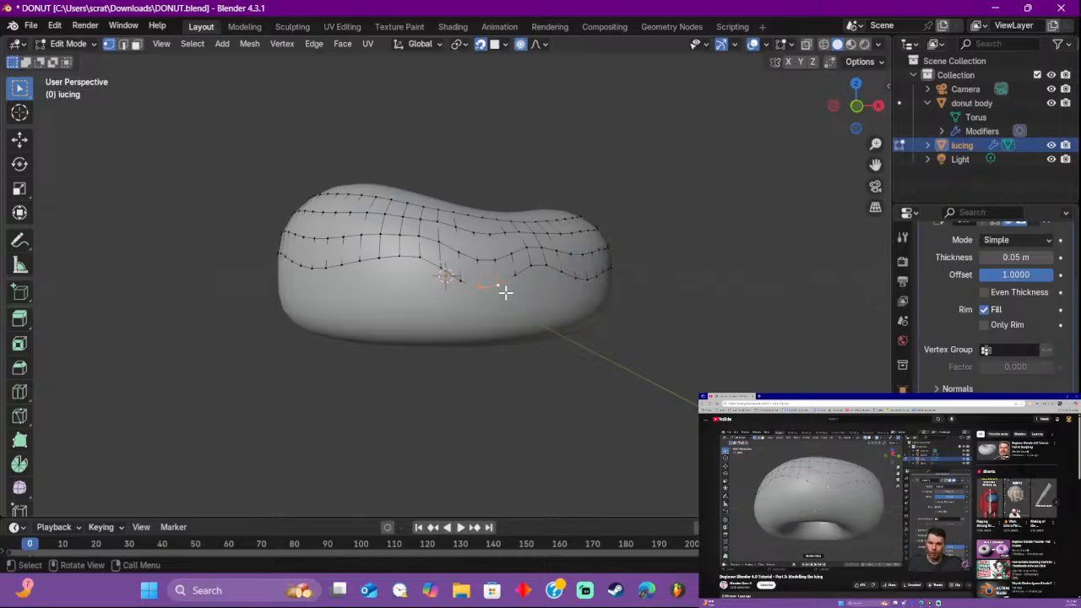
key(g)
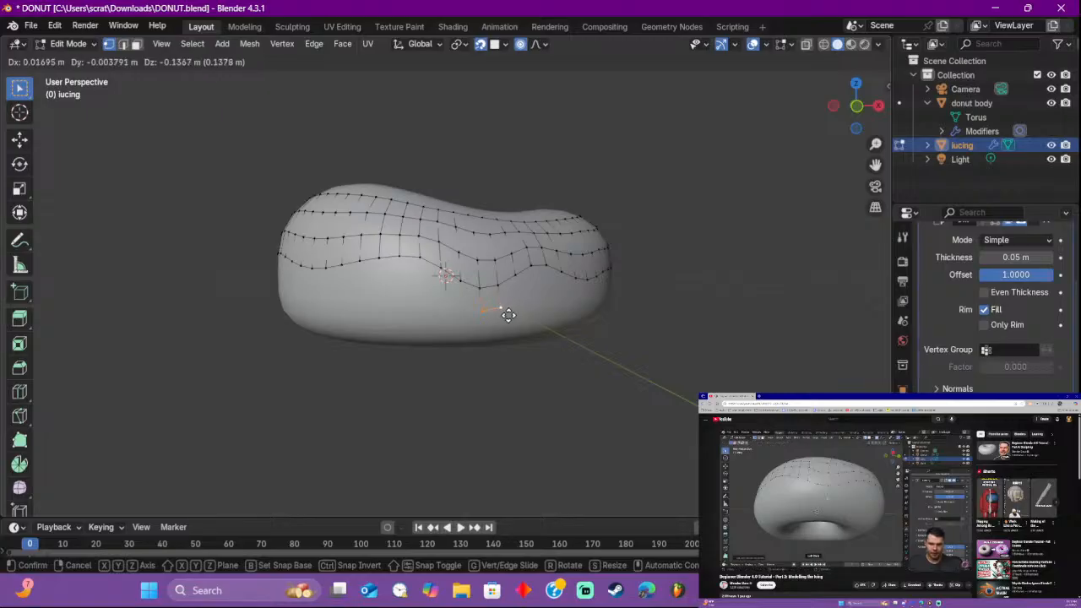
click(502, 314)
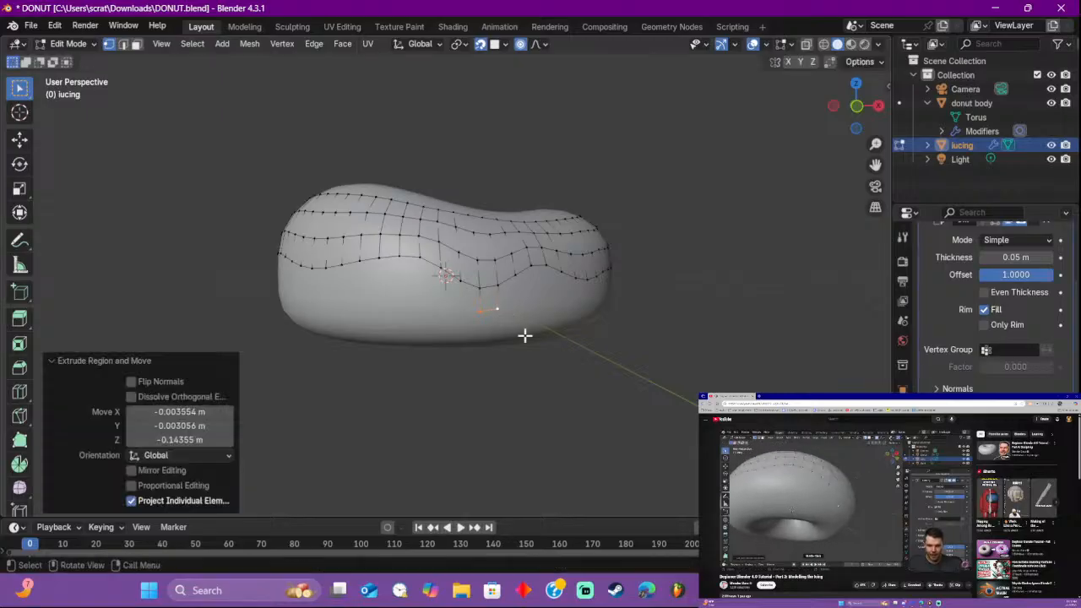
Step: Turn off proportional editing and nudge the drip's end edge by about 0.01 m
scroll(494, 337, up, 5)
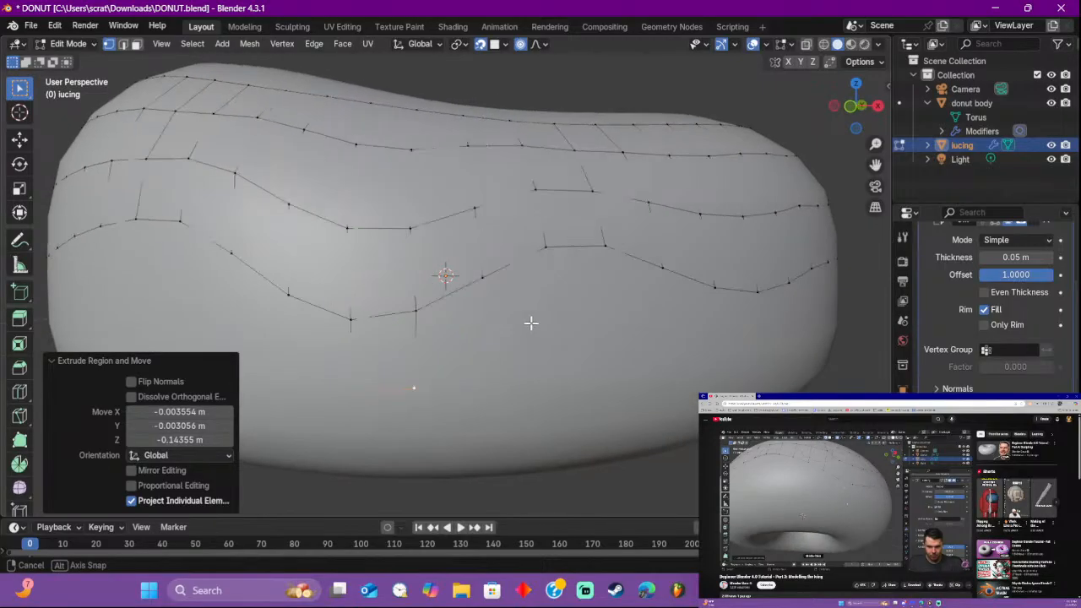
middle_drag(528, 321, 551, 330)
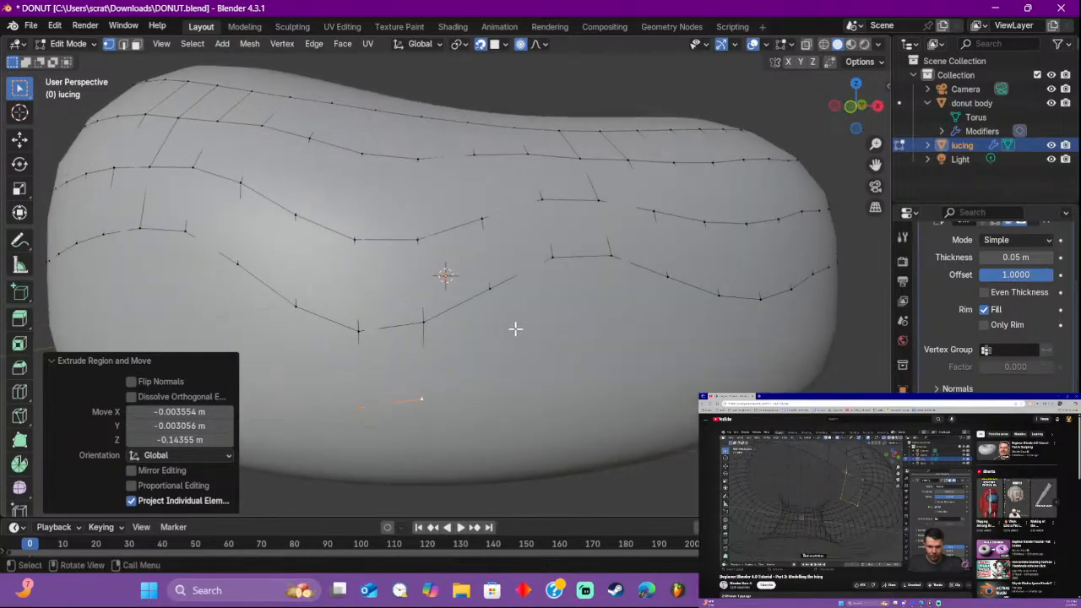
key(alt+z)
key(alt+z)
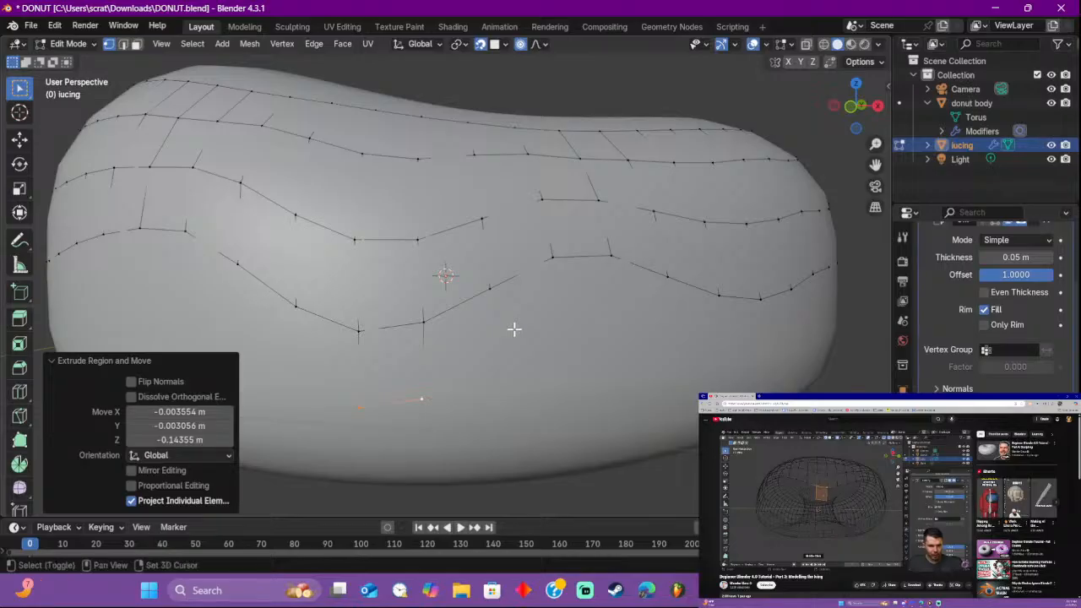
shift+middle_drag(515, 330, 563, 282)
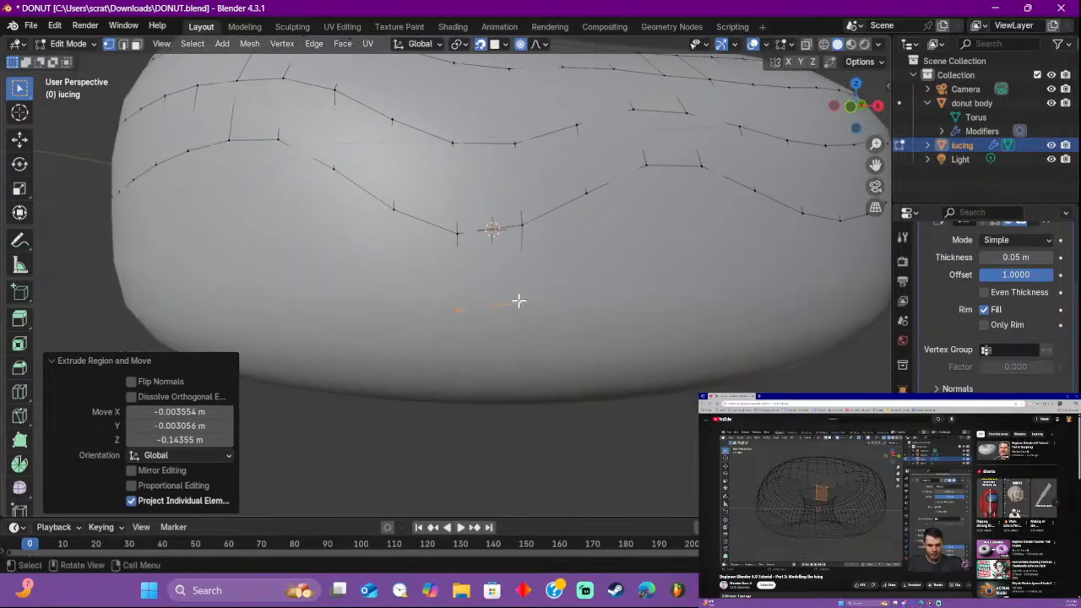
key(g)
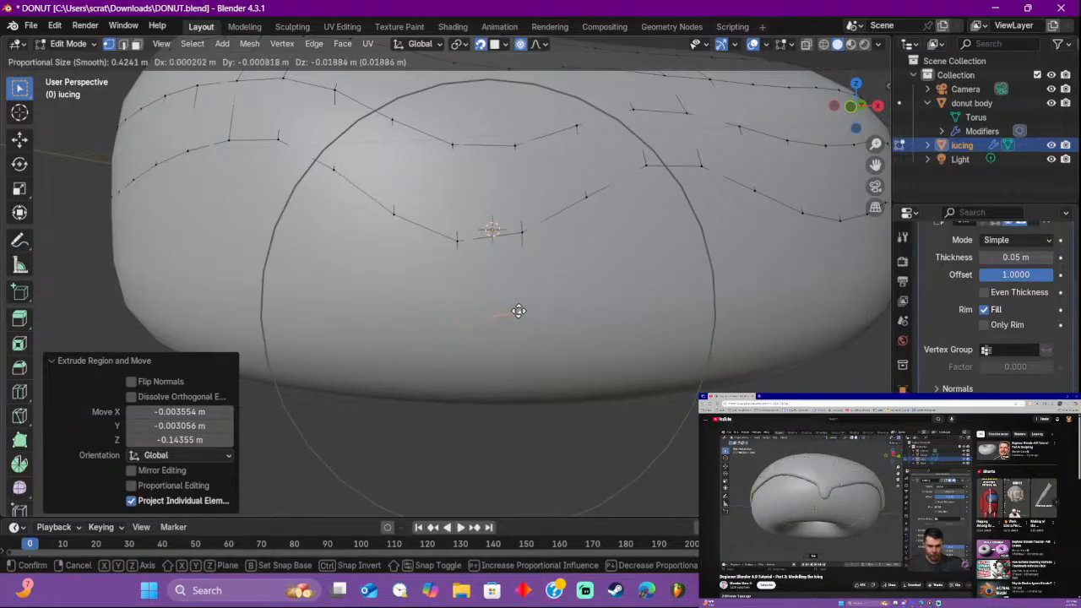
right_click(518, 306)
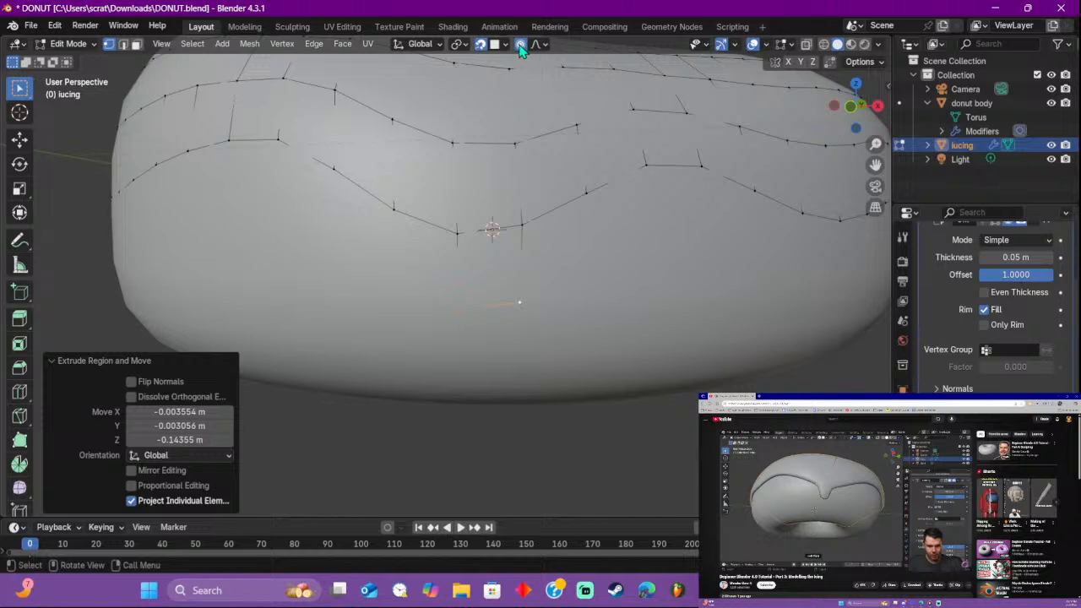
key(g)
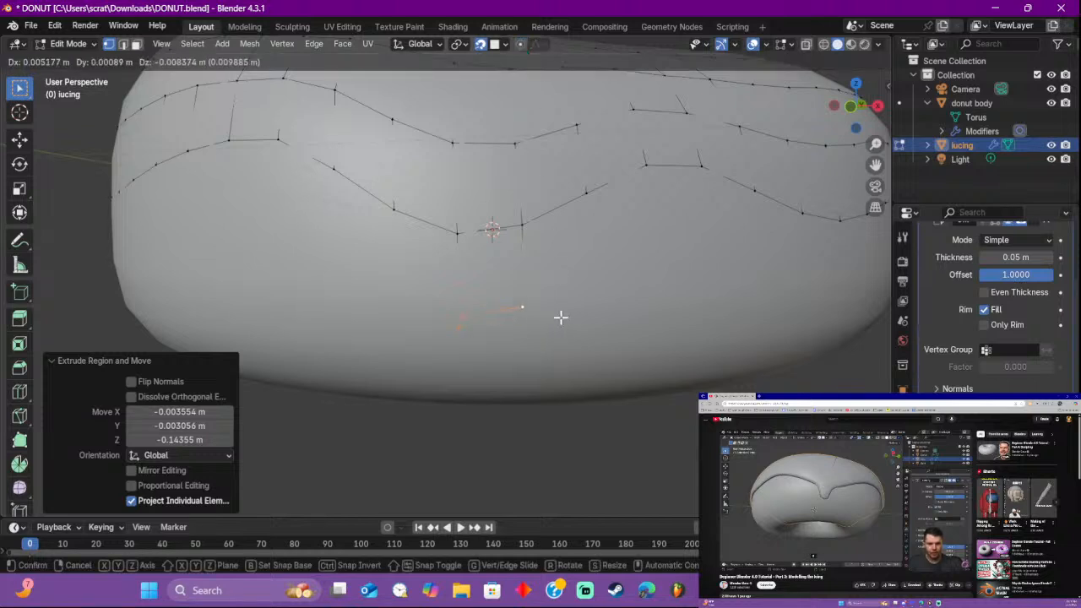
click(561, 317)
Step: Extrude the drip's end edge about 0.12 m further down and check the drip's shape in Object Mode
key(e)
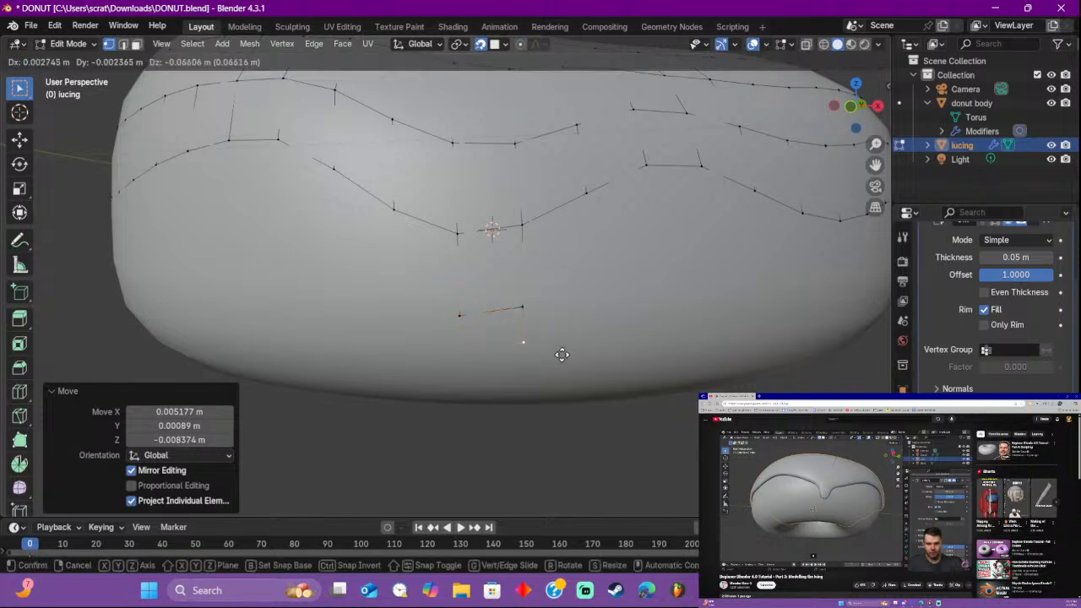
click(560, 379)
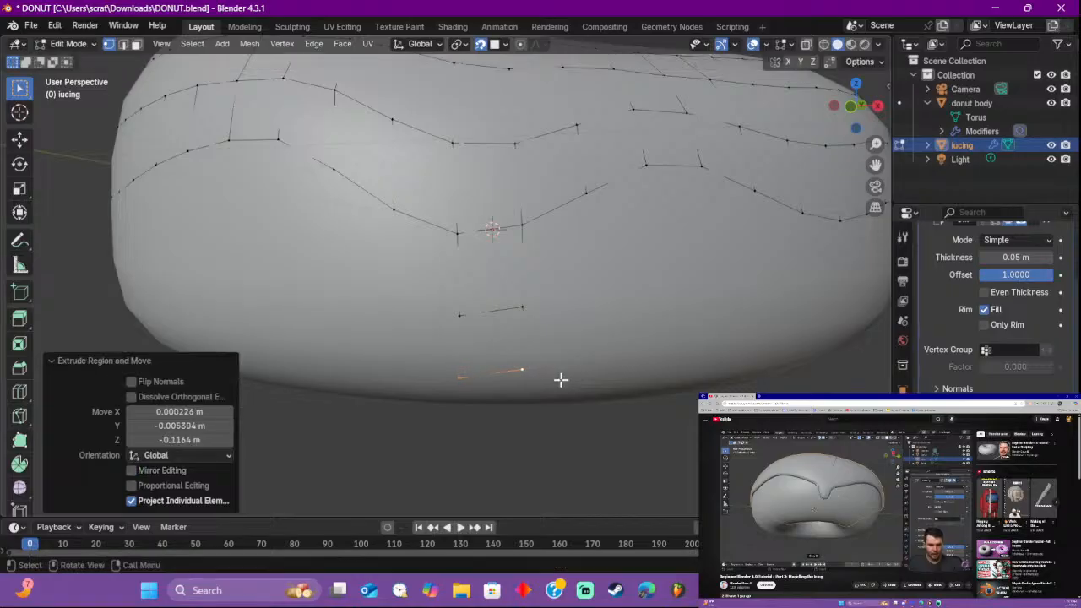
key(Tab)
mouse_move(615, 305)
middle_down()
mouse_move(540, 295)
mouse_move(624, 296)
middle_up()
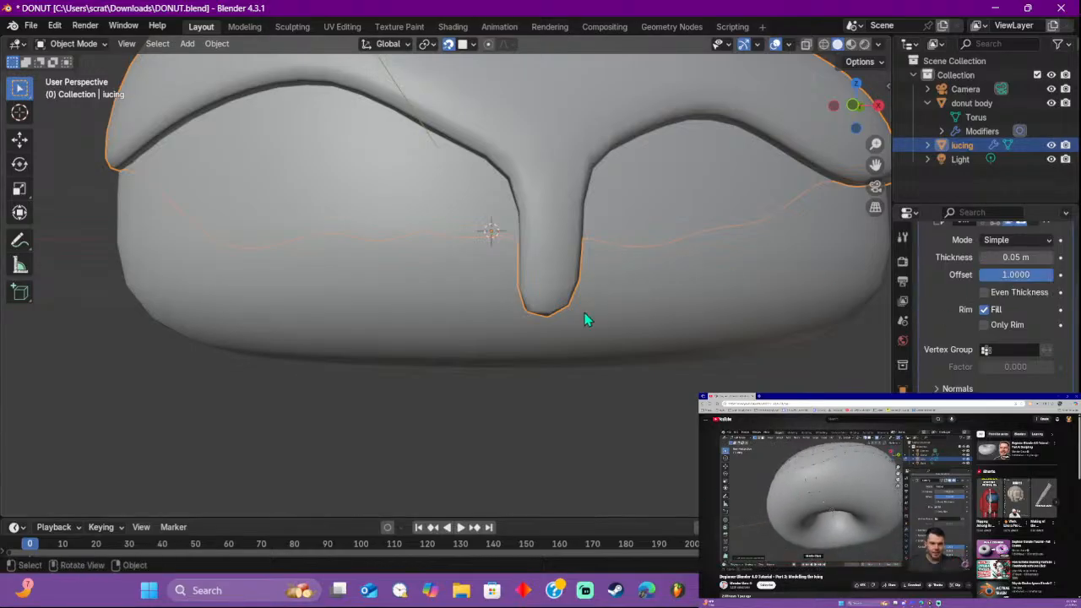
middle_drag(584, 312, 557, 265)
Step: Extrude the drip's end edge about 0.14 m further down the donut side and check it in Object Mode
key(Tab)
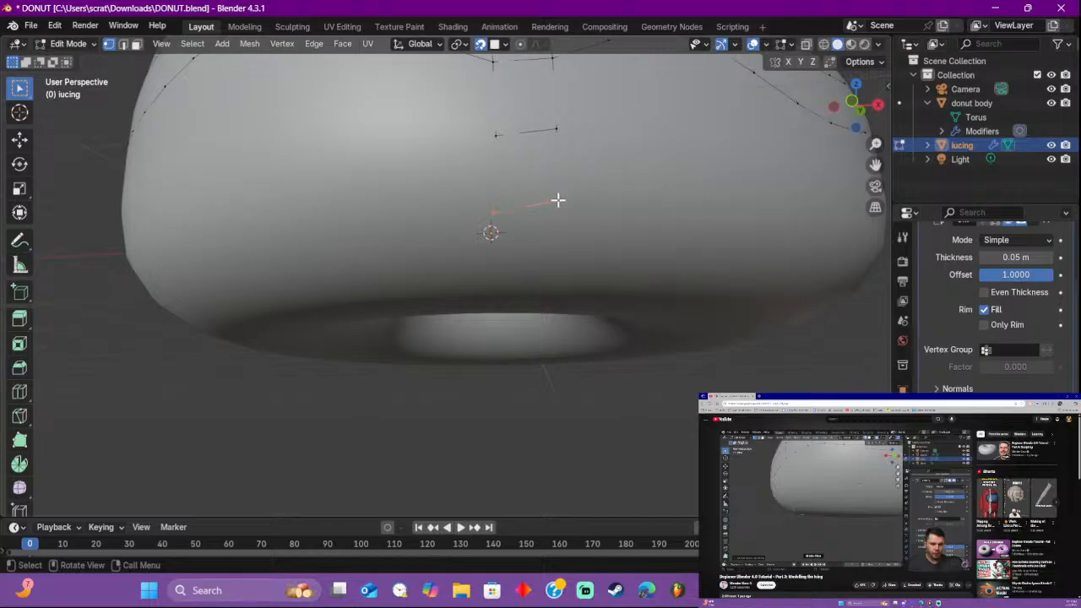
key(shift+d)
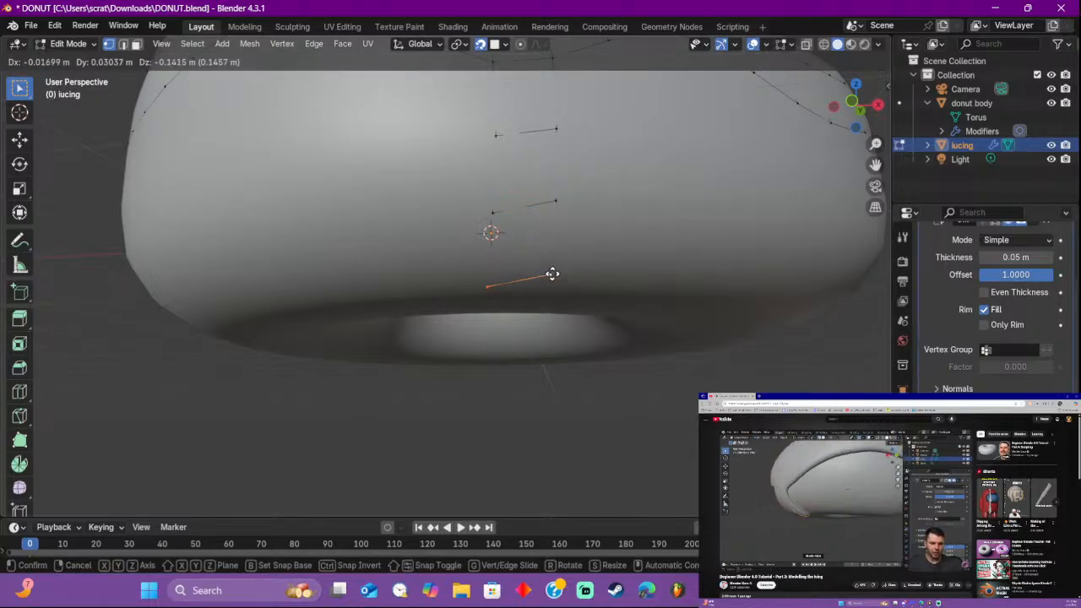
click(560, 316)
middle_drag(560, 316, 470, 329)
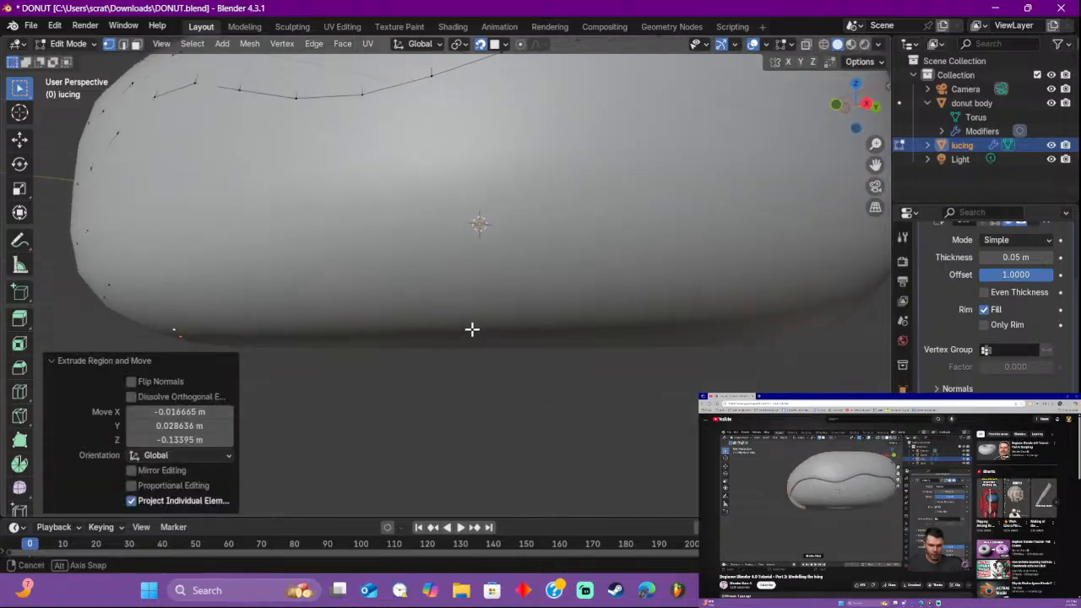
key(Tab)
key(Tab)
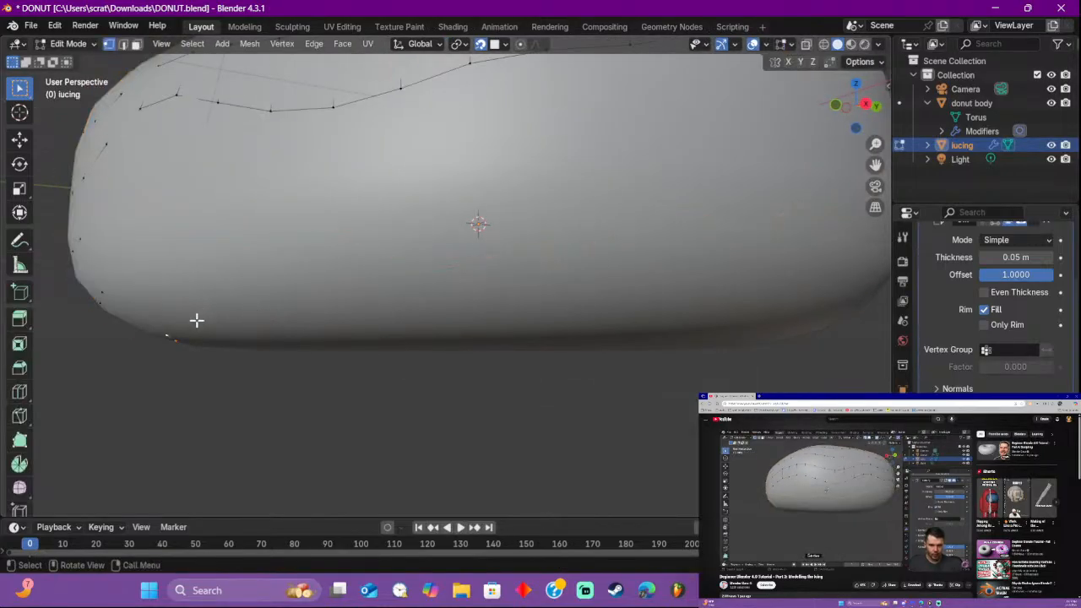
Step: Shorten the drip by edge-sliding its end edge back by a factor of about 0.5 and moving it up about 0.03 m
key(g)
key(g)
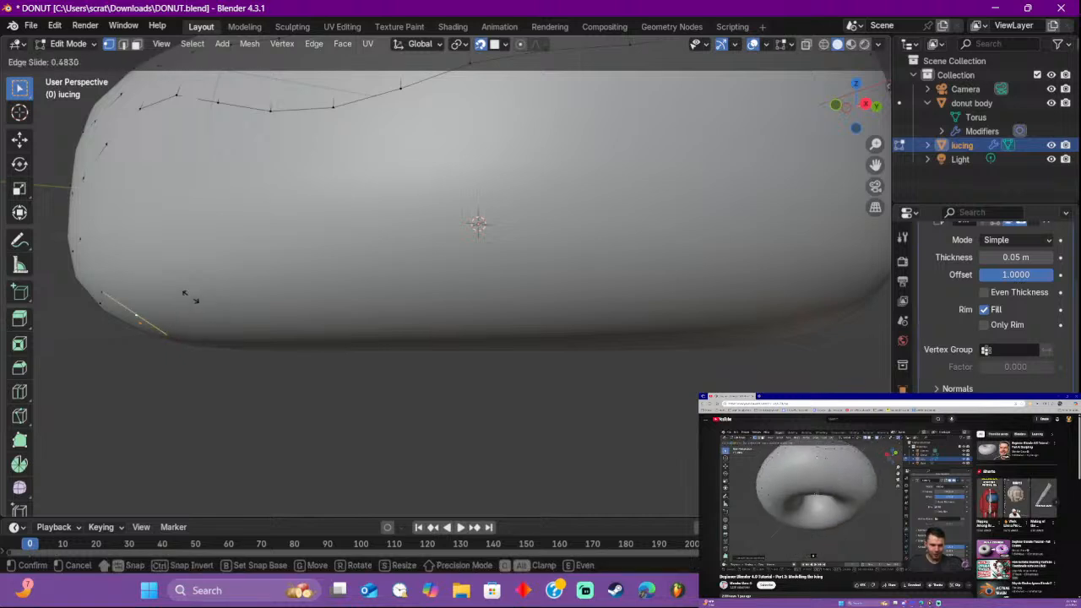
click(194, 294)
middle_drag(200, 289, 293, 266)
key(g)
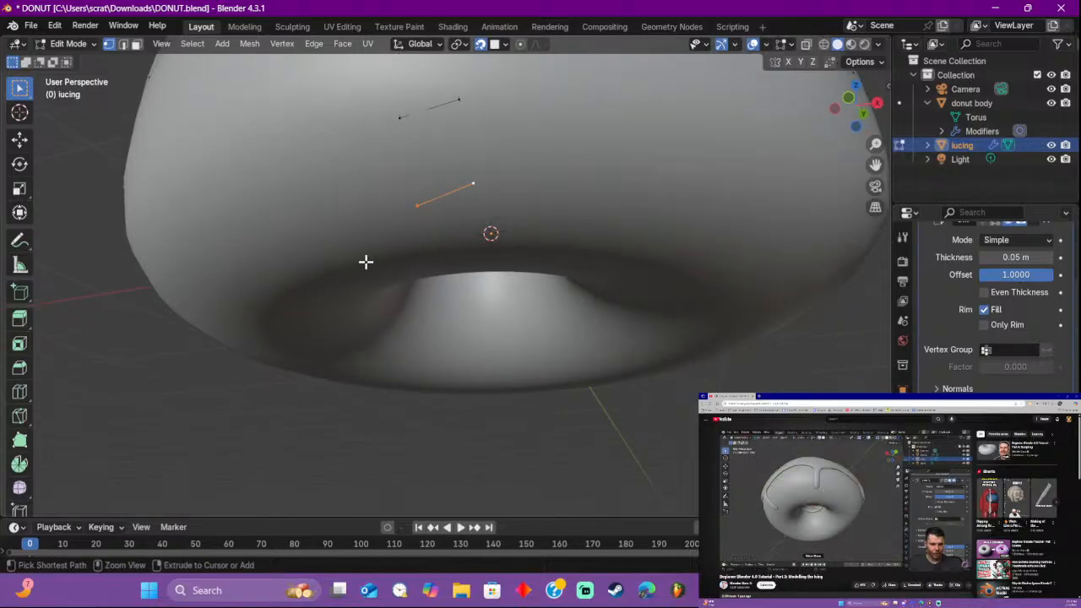
click(417, 215)
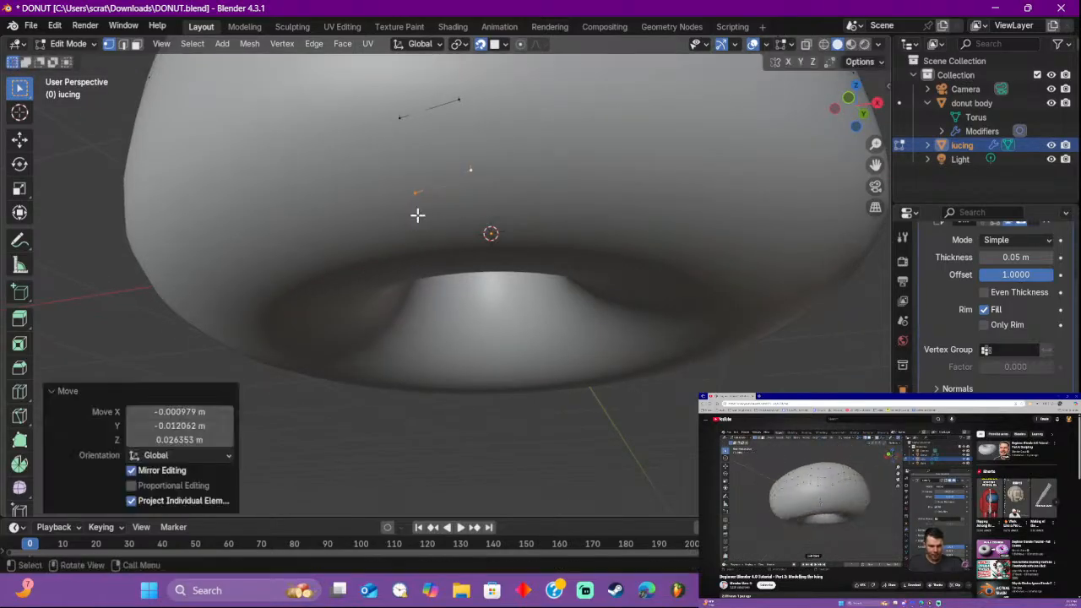
Step: Turn on proportional editing, lower a rim vertex on another side of the icing about 0.11 m, and nudge it sideways about 0.015 m
middle_drag(493, 224, 346, 237)
scroll(430, 245, down, 4)
scroll(345, 237, up, 2)
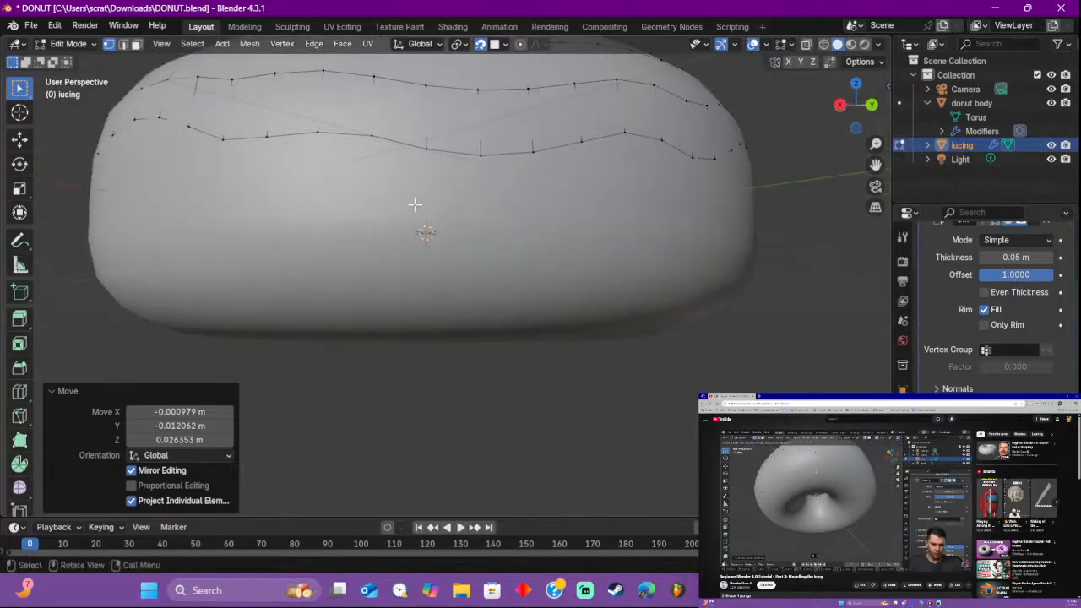
click(424, 150)
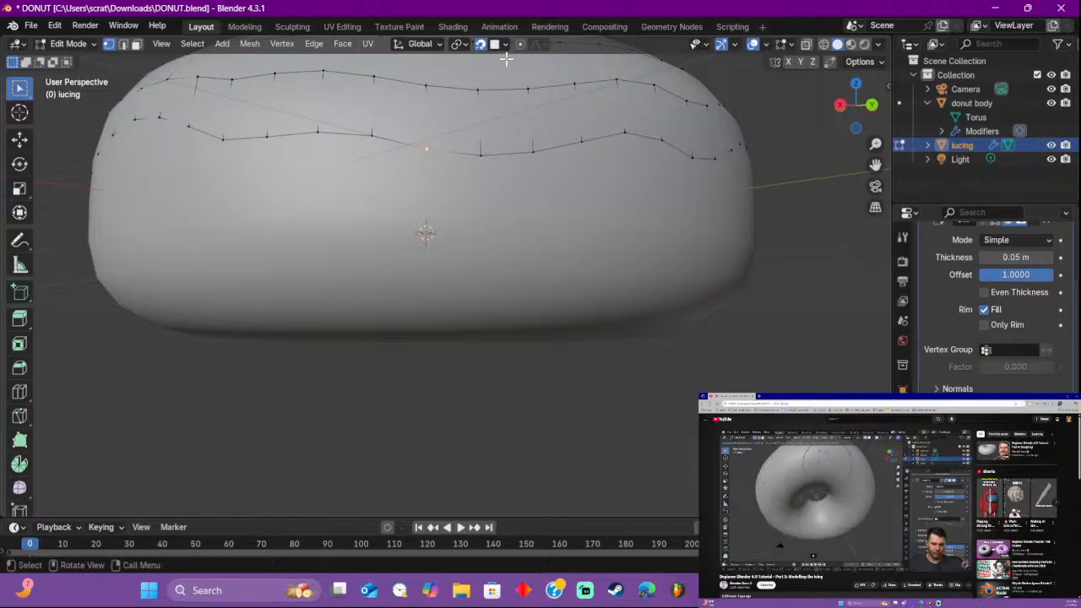
key(g)
scroll(434, 141, up, 2)
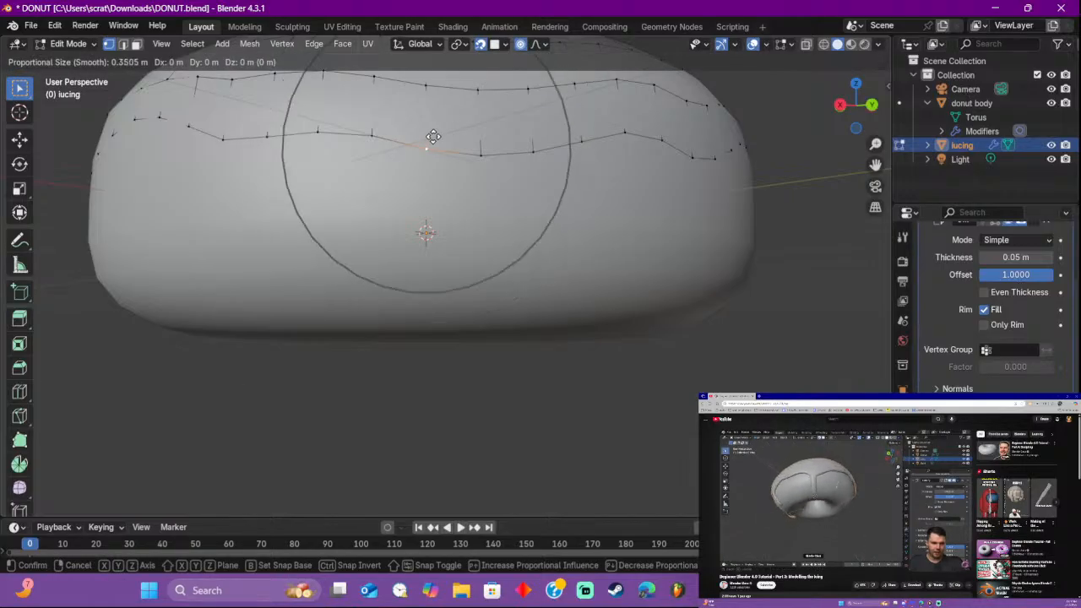
scroll(434, 144, down, 3)
click(436, 171)
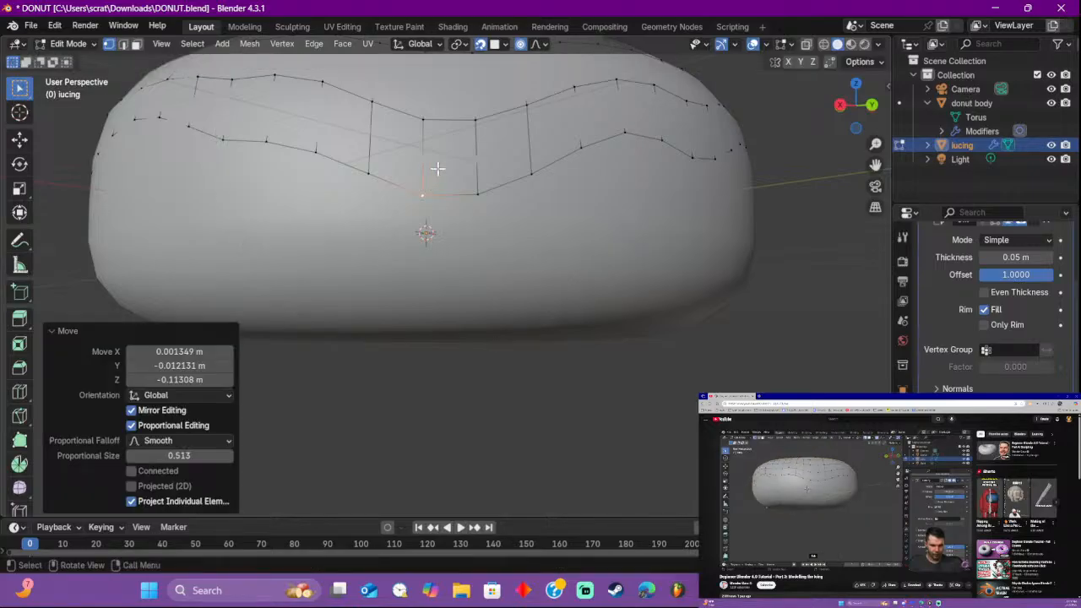
key(g)
click(432, 168)
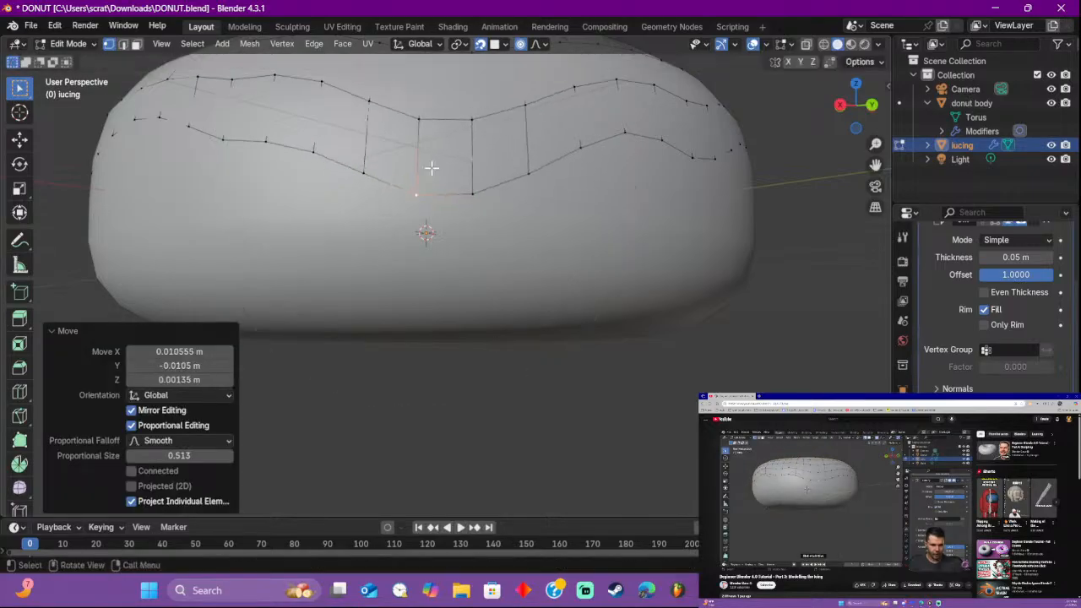
Step: Without proportional editing, extrude the two lowest vertices of the new wave about 0.16 m and another 0.12 m down as a drip
shift+click(472, 194)
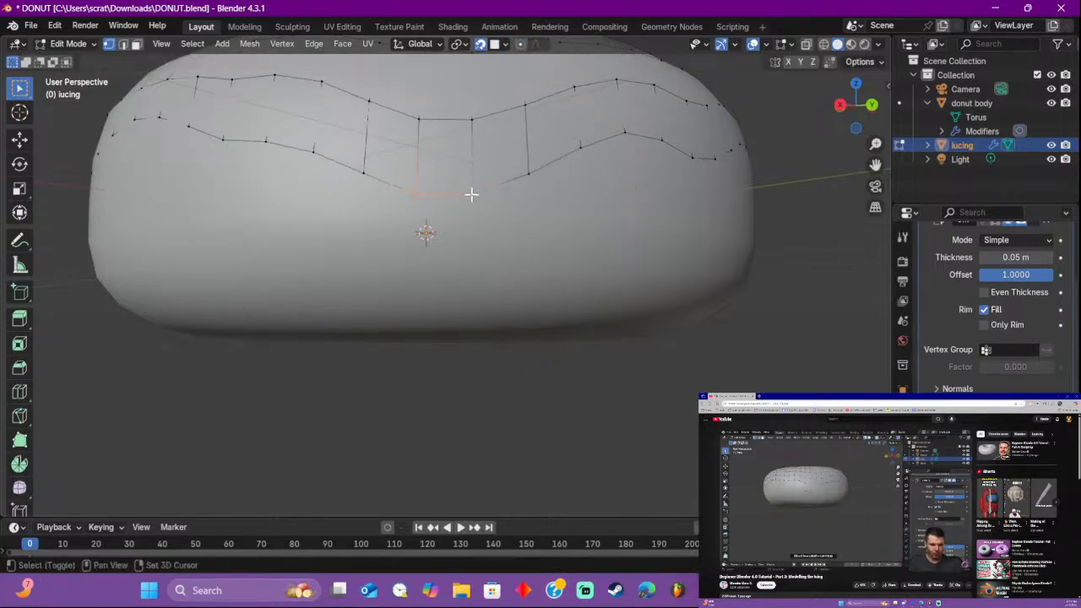
key(g)
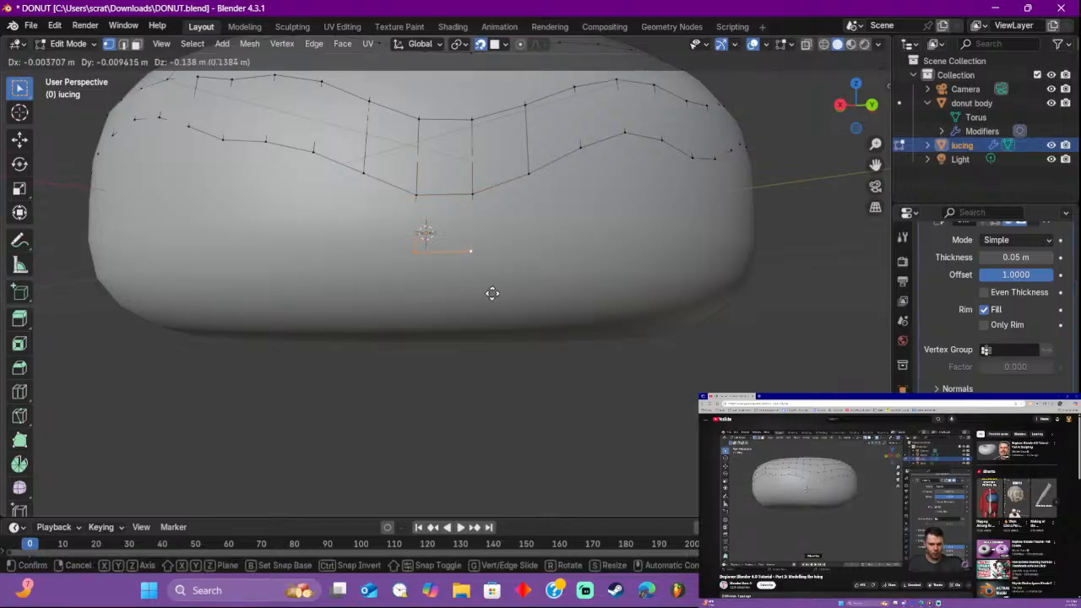
click(494, 301)
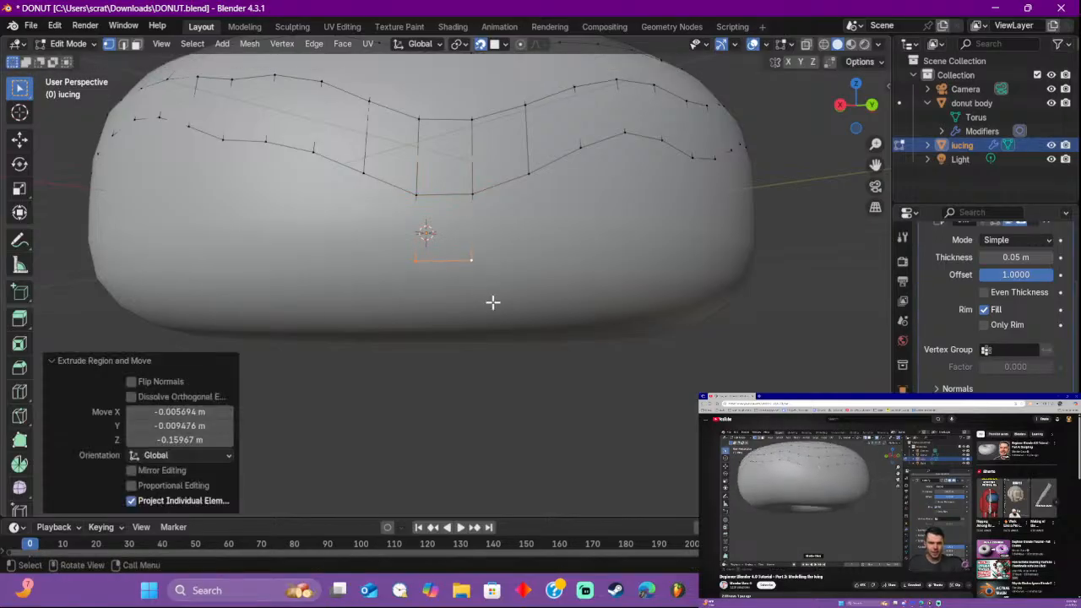
key(e)
click(483, 302)
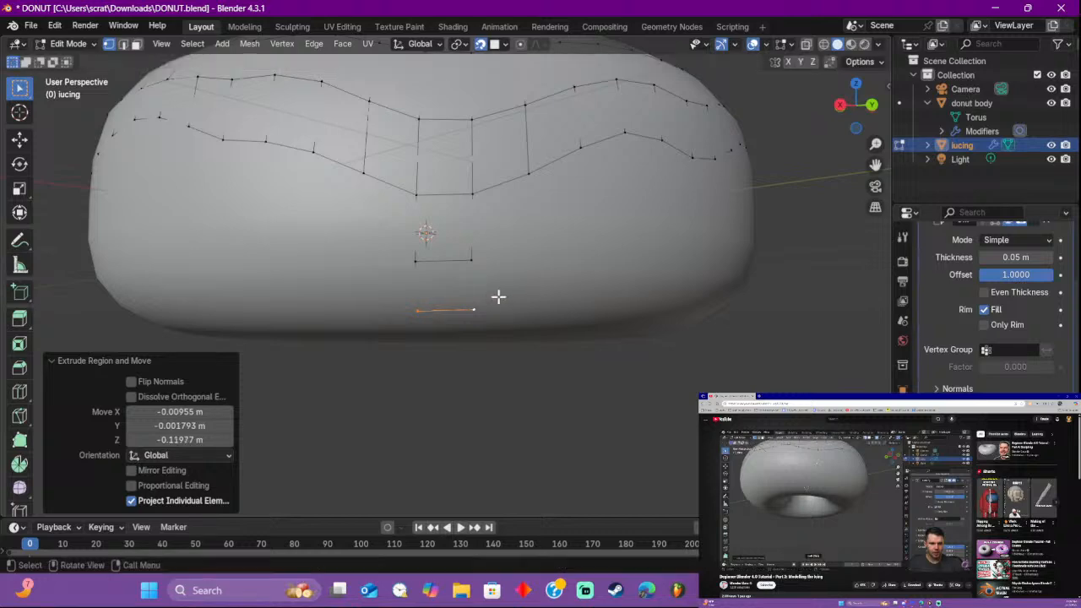
Step: Extrude two neighbouring rim vertices at the next wave's low point about 0.19 m and another 0.16 m down as a drip
middle_drag(494, 297, 261, 276)
shift+click(312, 215)
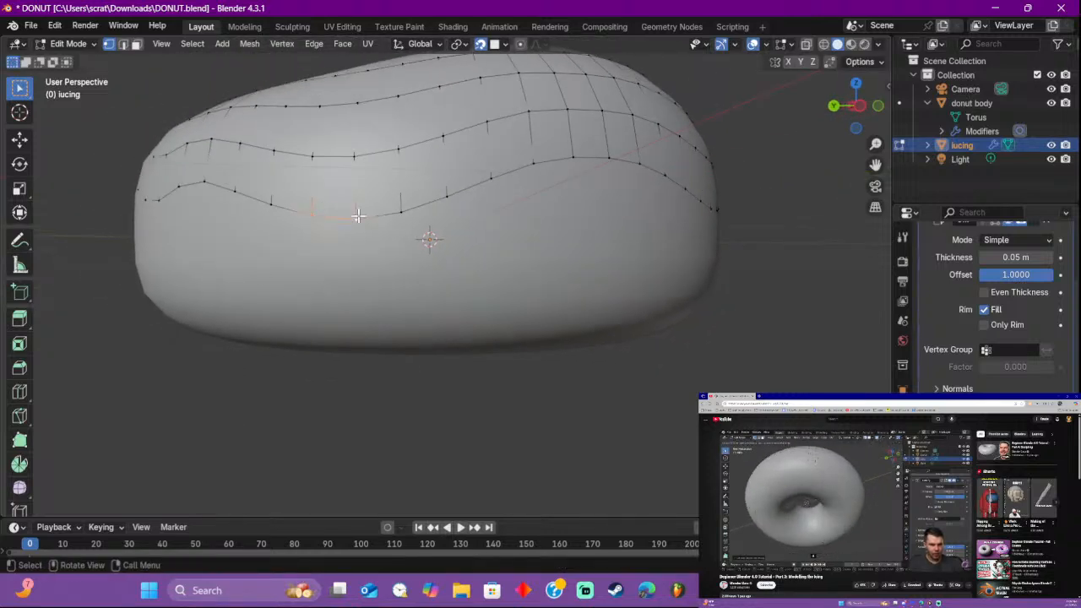
key(e)
click(363, 279)
key(e)
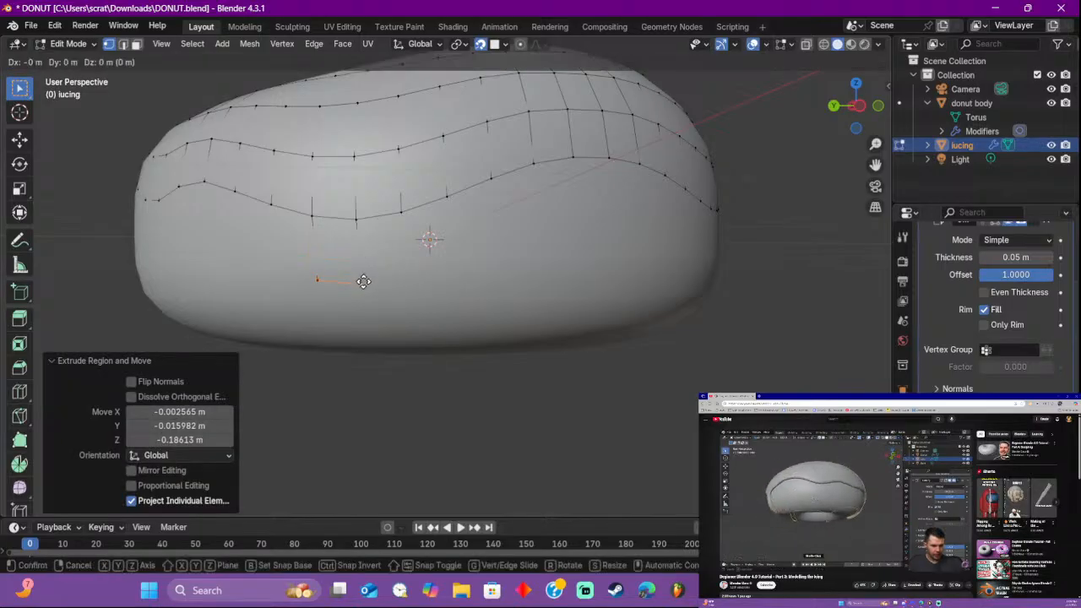
click(372, 332)
Step: Shift this drip's end edge about 0.02 m sideways and raise one of its end vertices about 0.035 m to level the tip
middle_drag(381, 319, 414, 237)
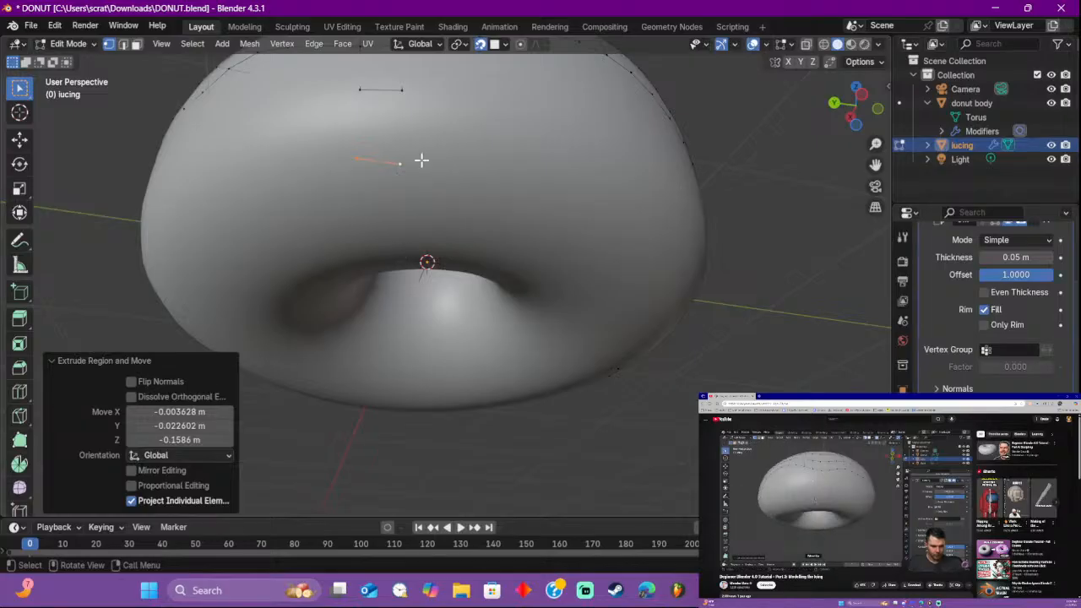
key(g)
click(428, 161)
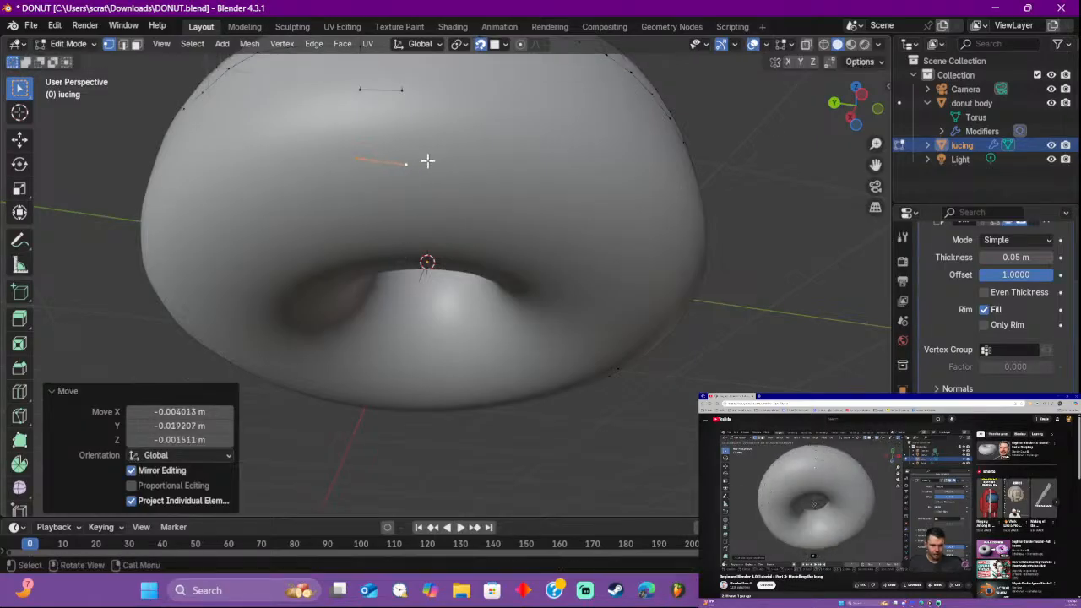
click(406, 164)
key(g)
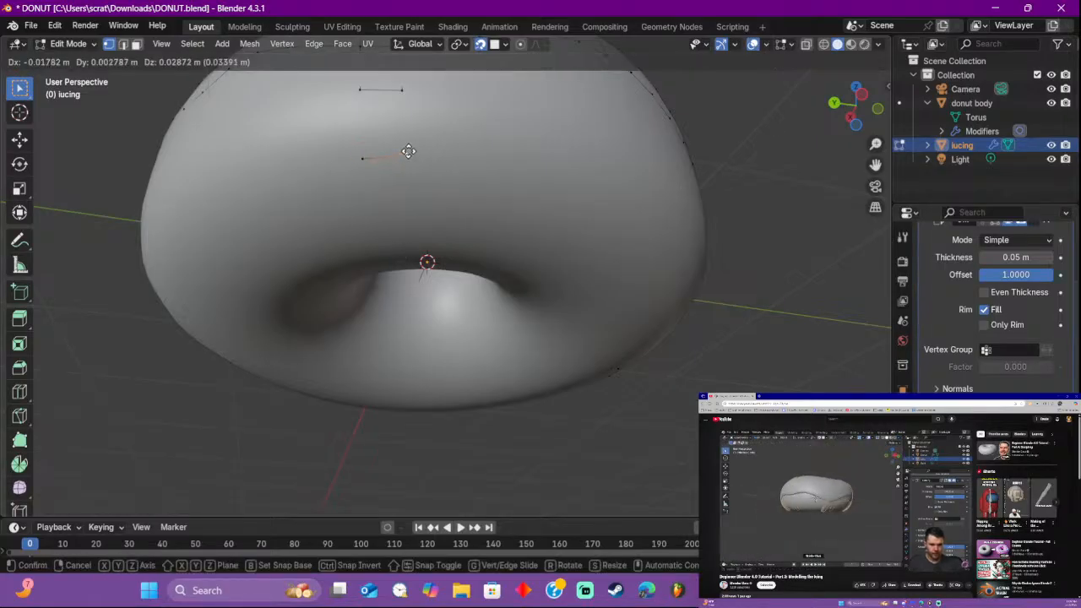
click(408, 150)
Step: Extrude two neighbouring vertices of the remaining wave into a drip of three segments, about 0.17 m, 0.15 m and 0.17 m long
middle_drag(470, 165, 422, 252)
scroll(473, 228, up, 2)
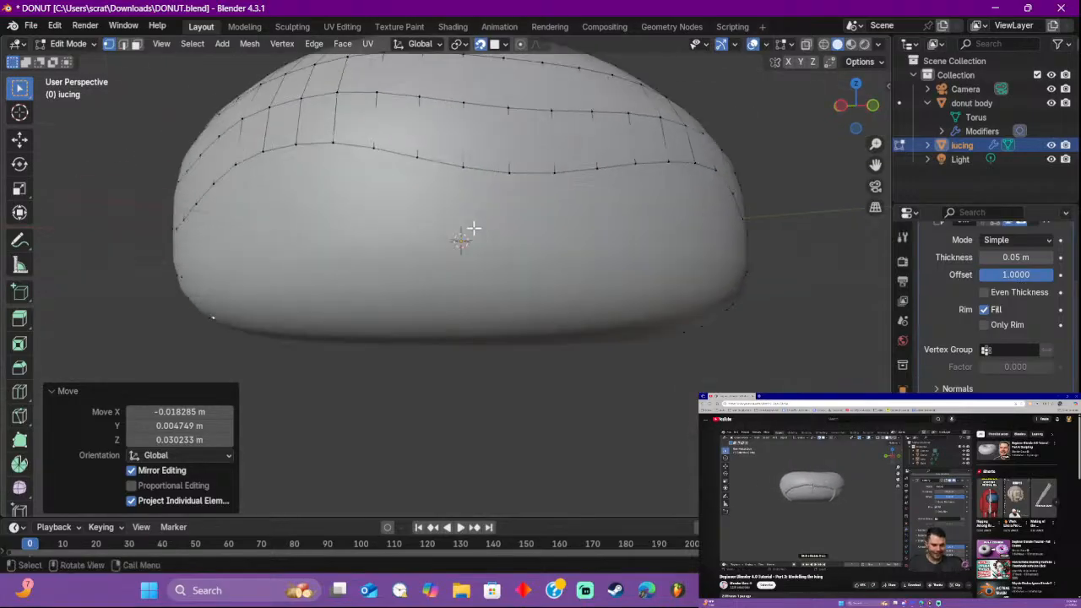
click(507, 172)
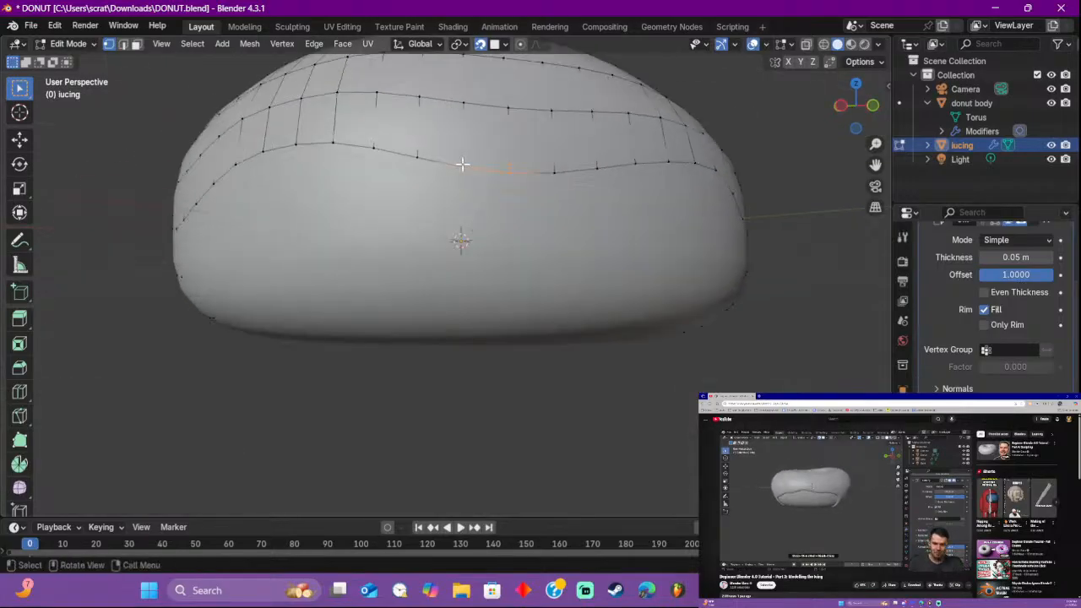
key(e)
click(463, 227)
key(g)
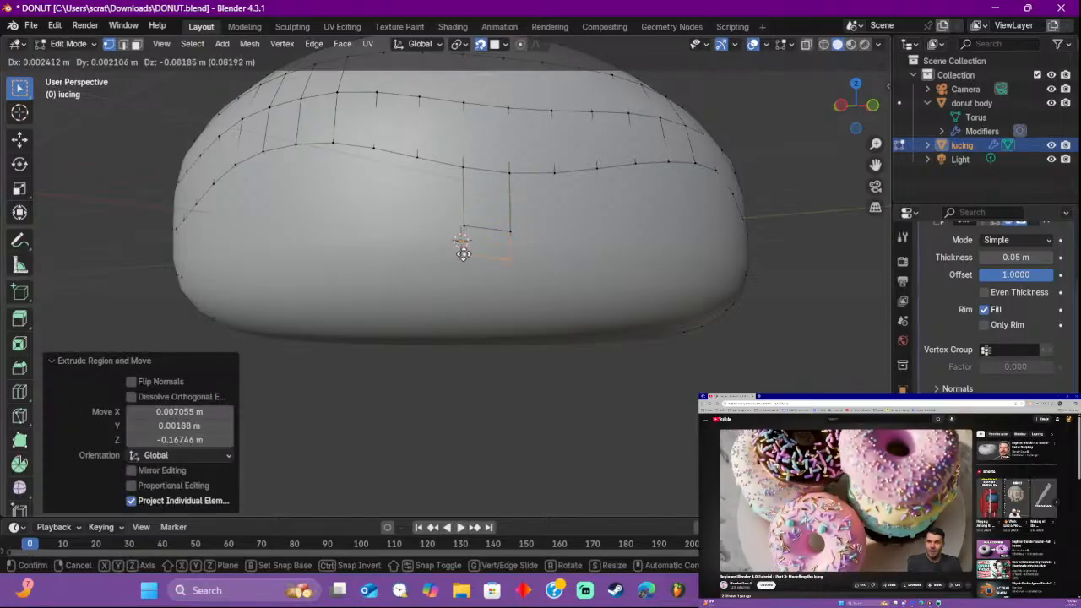
click(463, 272)
middle_drag(465, 273, 456, 184)
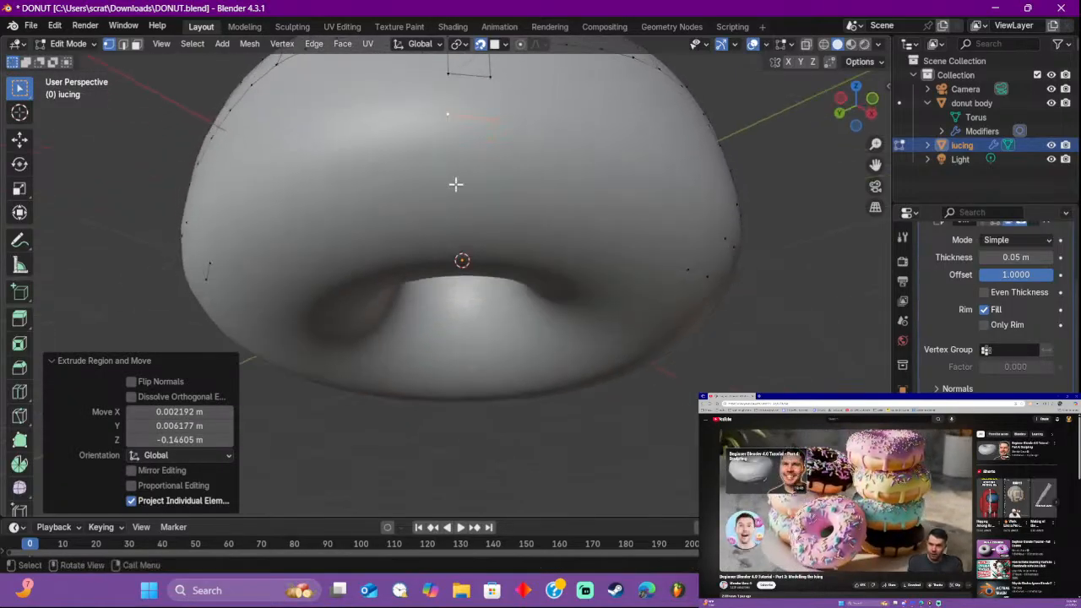
key(e)
click(448, 207)
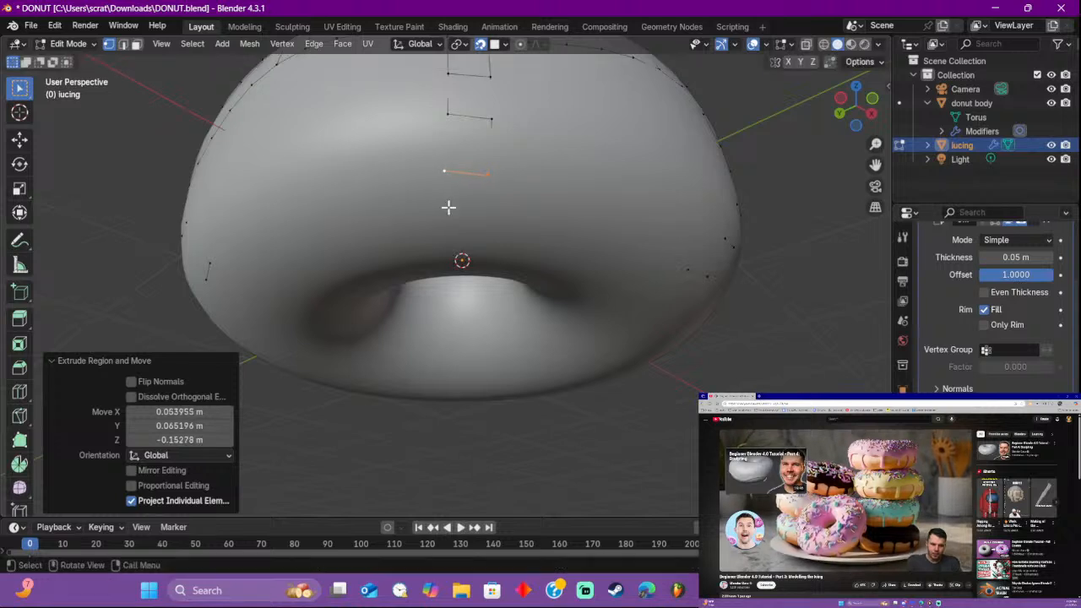
Step: Try to extrude and move the newest drip's middle edge about 0.02 m down, undoing the changes
click(447, 114)
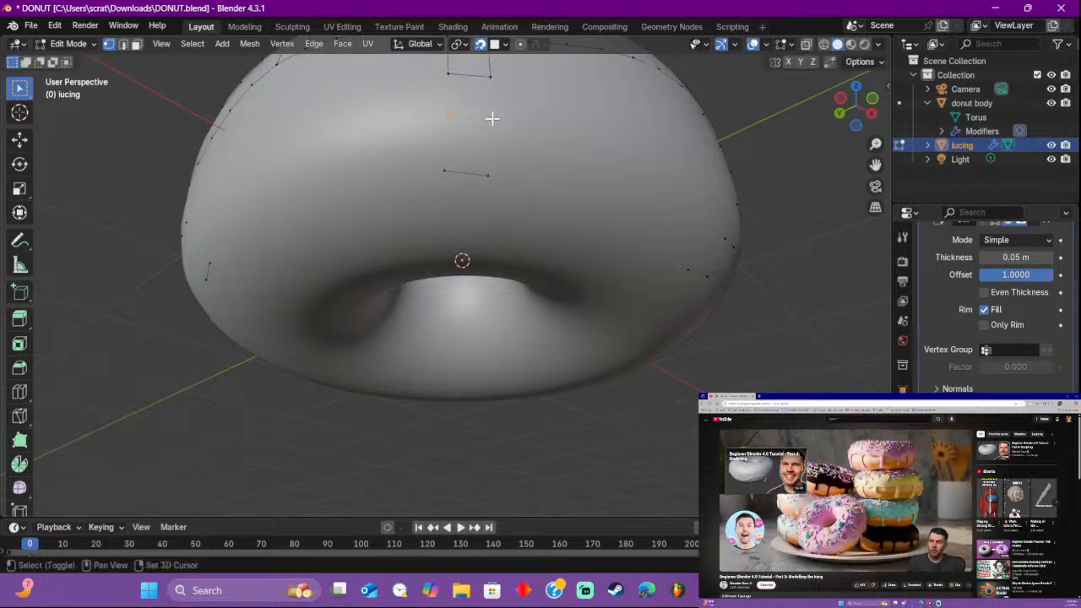
key(e)
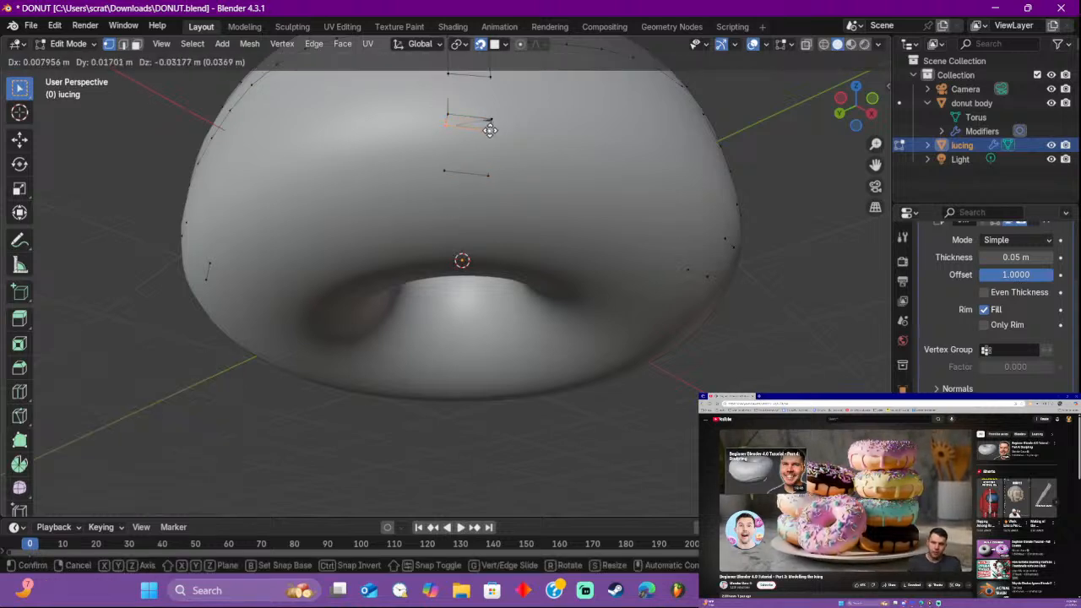
right_click(500, 115)
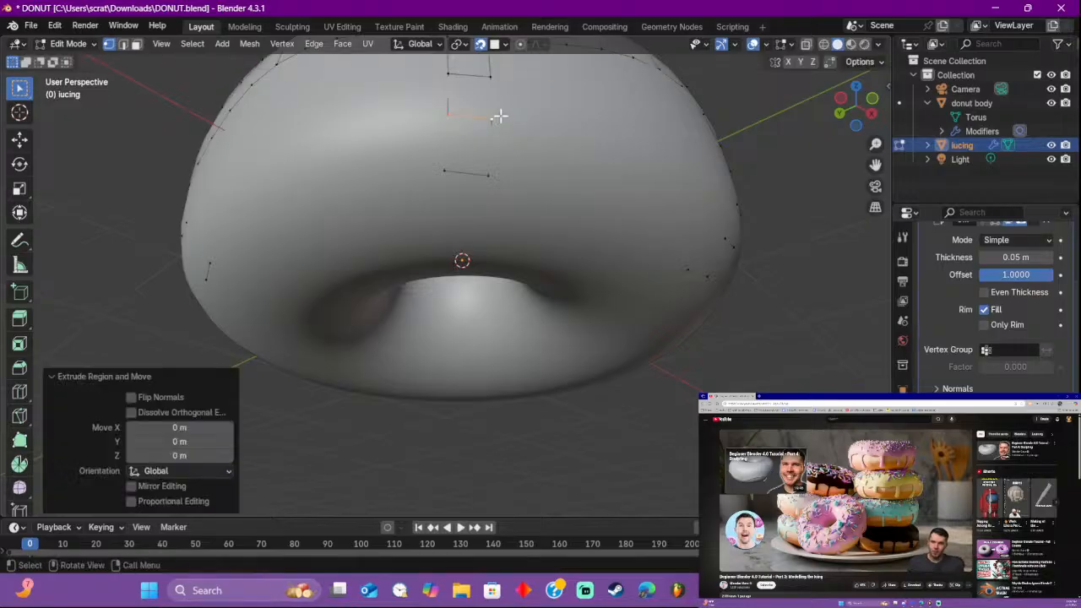
key(g)
right_click(500, 125)
key(ctrl+z)
key(g)
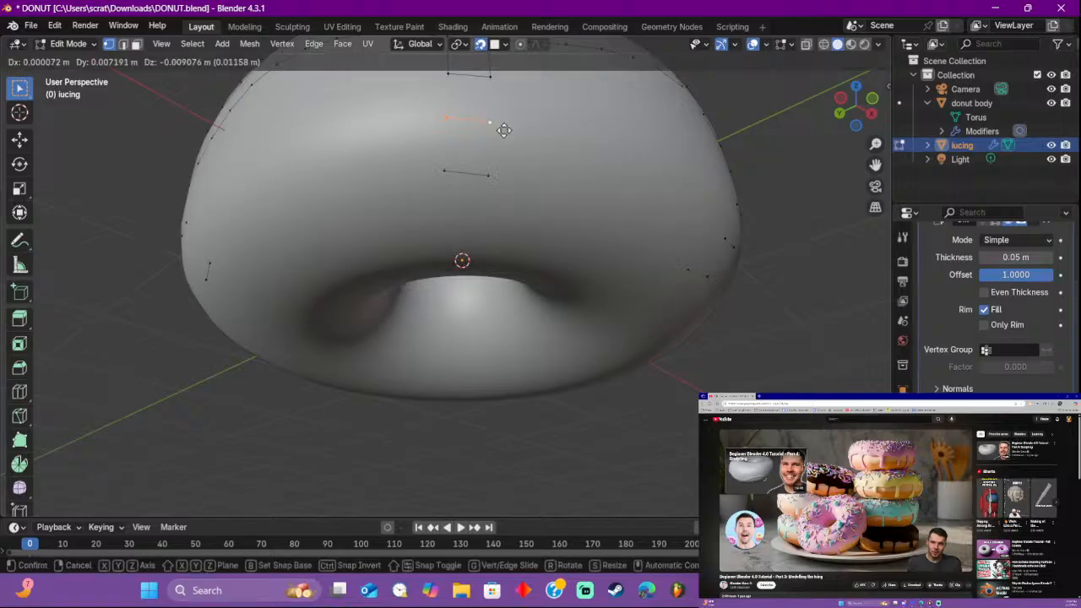
click(505, 128)
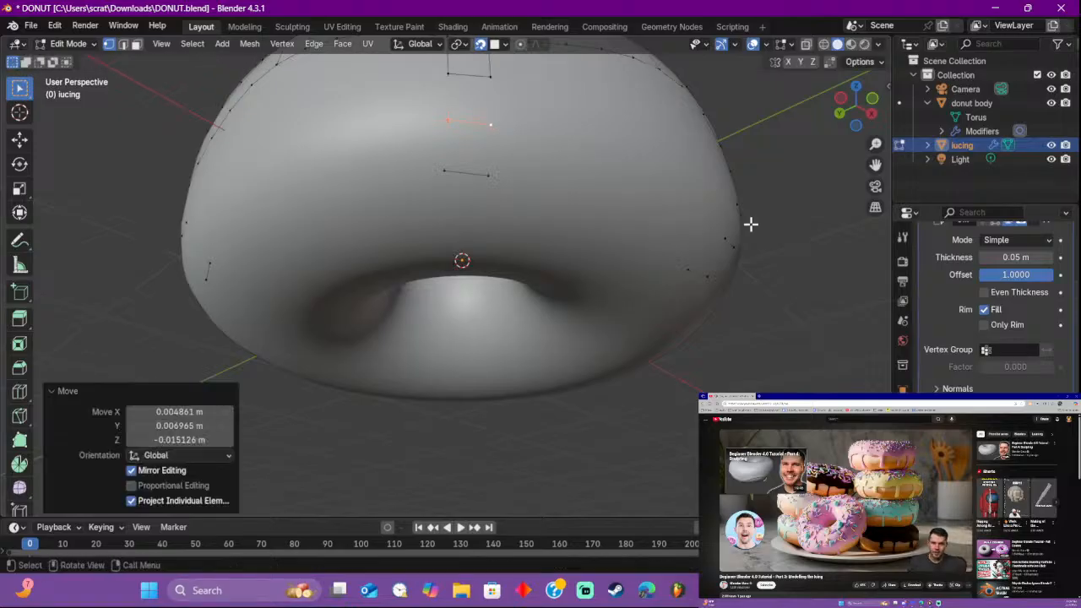
key(ctrl+z)
Step: Open the next tutorial video, Part 4: Sculpting, in the browser
middle_drag(837, 282, 751, 333)
scroll(754, 336, down, 2)
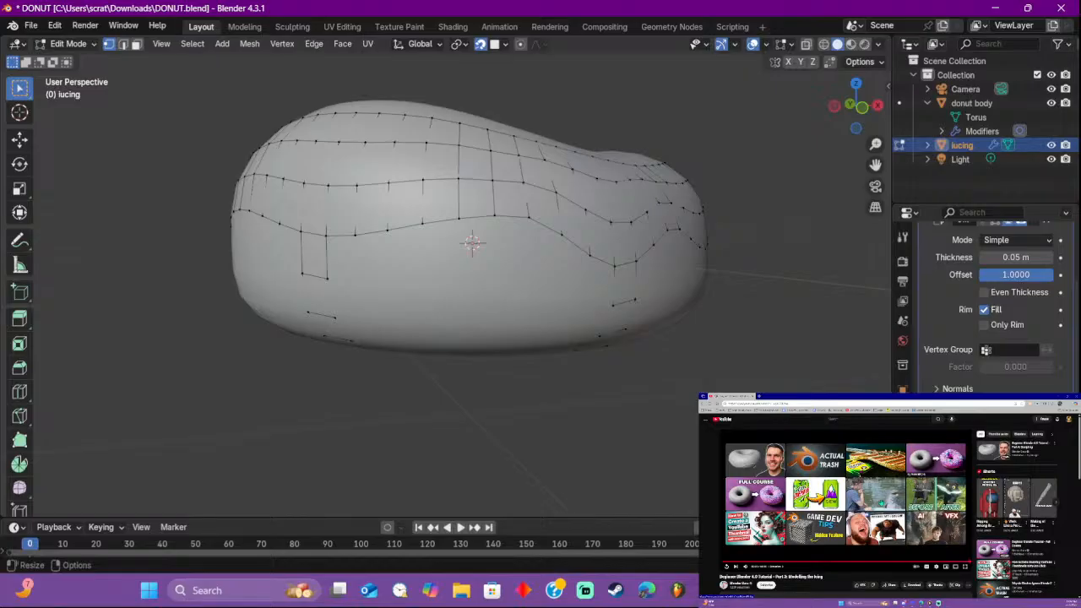
click(985, 457)
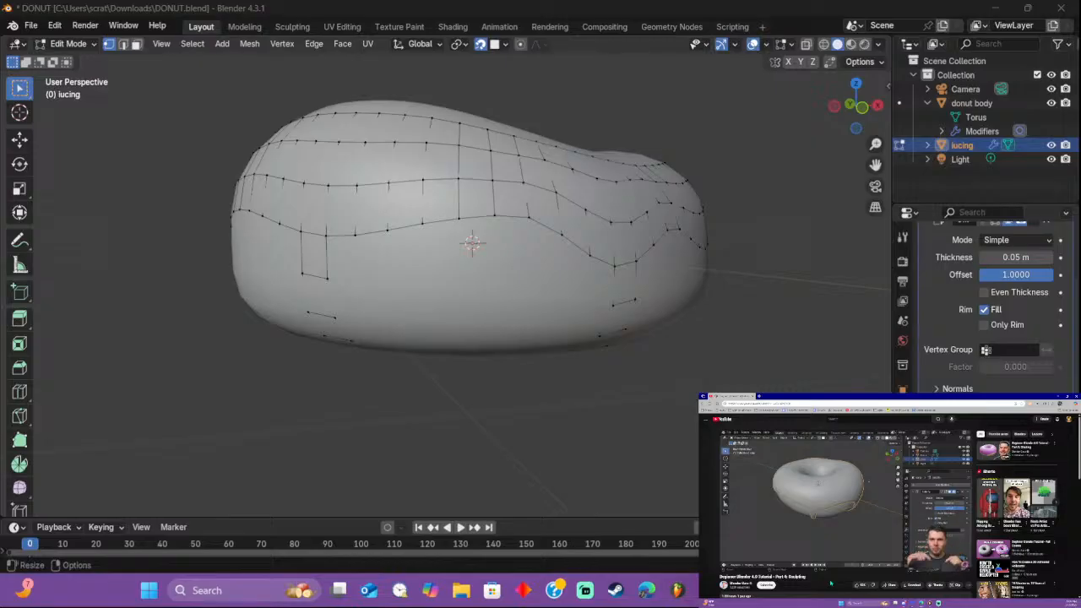
Step: Back in Blender, inspect the icing and its drips in Object Mode from the side and above, and return to Edit Mode
click(397, 430)
key(Tab)
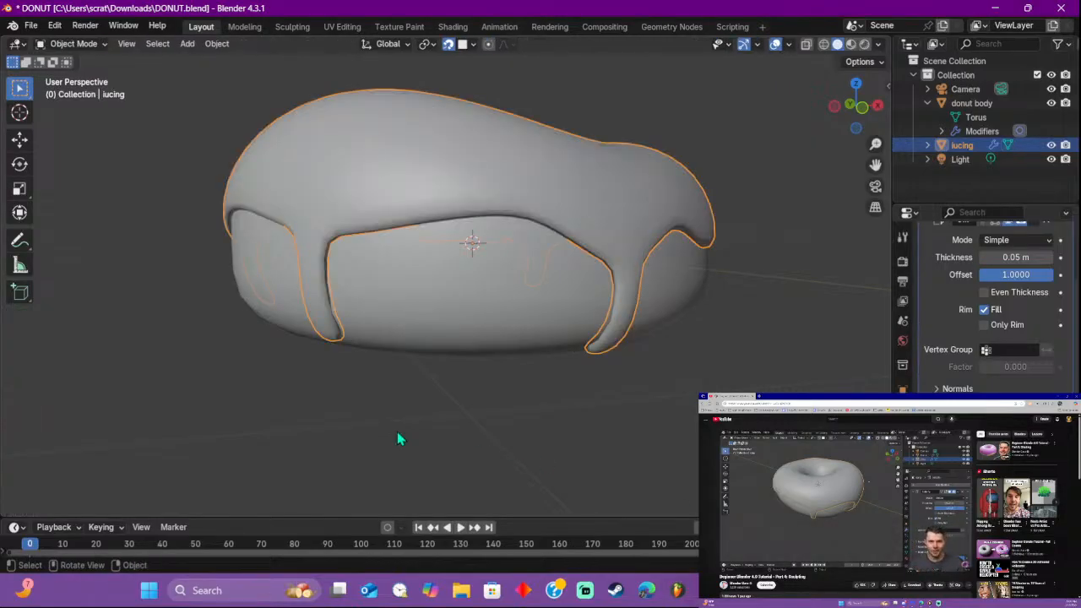
middle_drag(610, 395, 548, 437)
key(Tab)
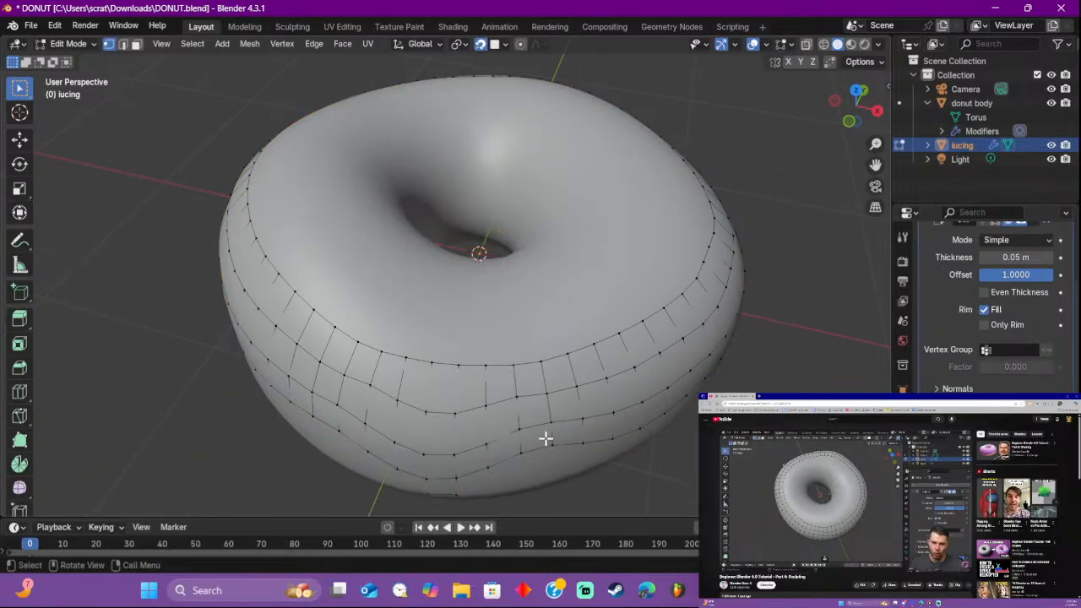
Step: Reveal the icing's hidden geometry, check the icing from above and the side in Object Mode, and clear the selection in Edit Mode
key(a)
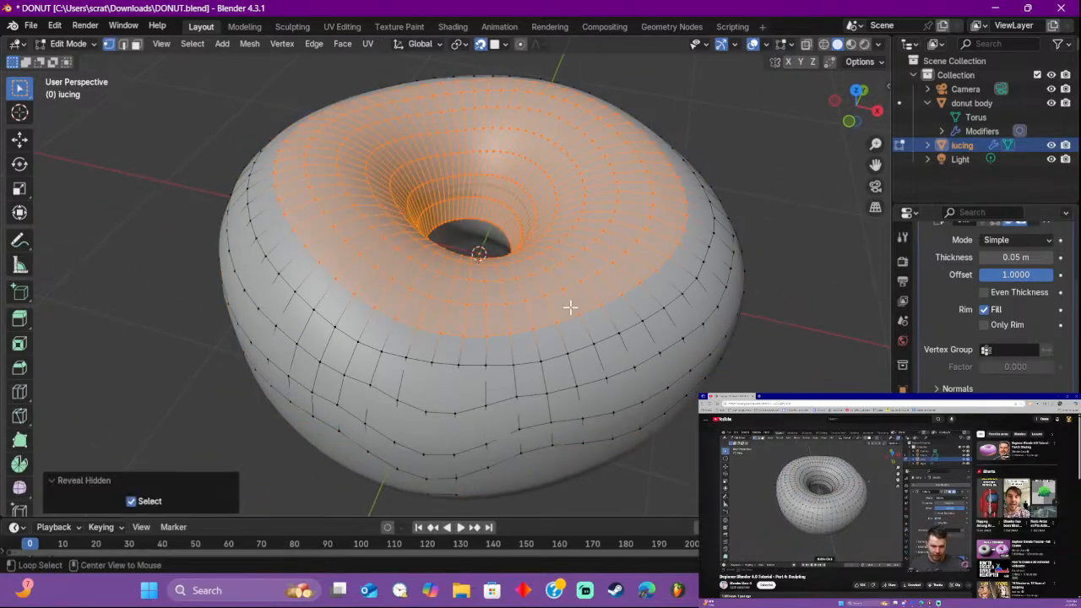
key(Tab)
middle_drag(623, 306, 799, 357)
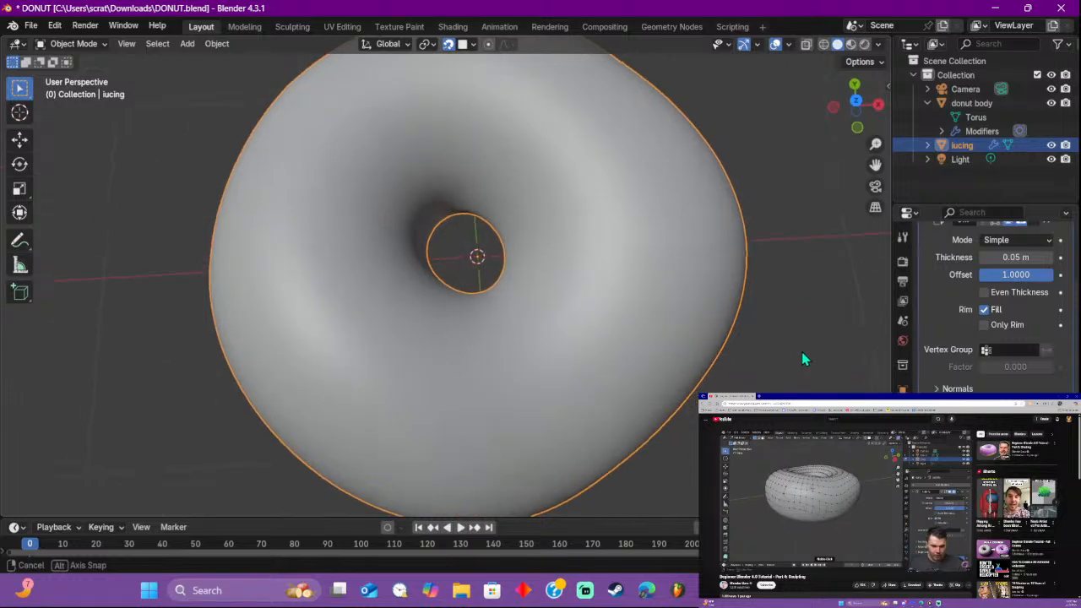
scroll(659, 333, up, 6)
middle_drag(655, 326, 604, 224)
scroll(607, 224, down, 8)
key(Tab)
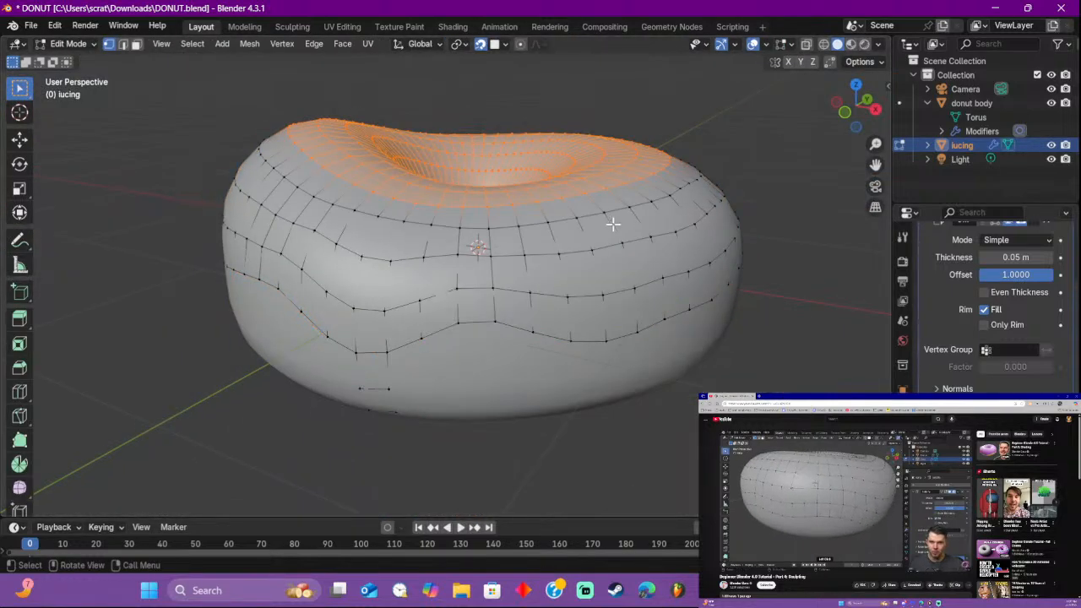
scroll(675, 231, up, 3)
key(alt+a)
Step: Try to slide a single vertex on the icing's side above a drip by a factor of about 0.16 with snapping turned off
middle_drag(765, 239, 148, 194)
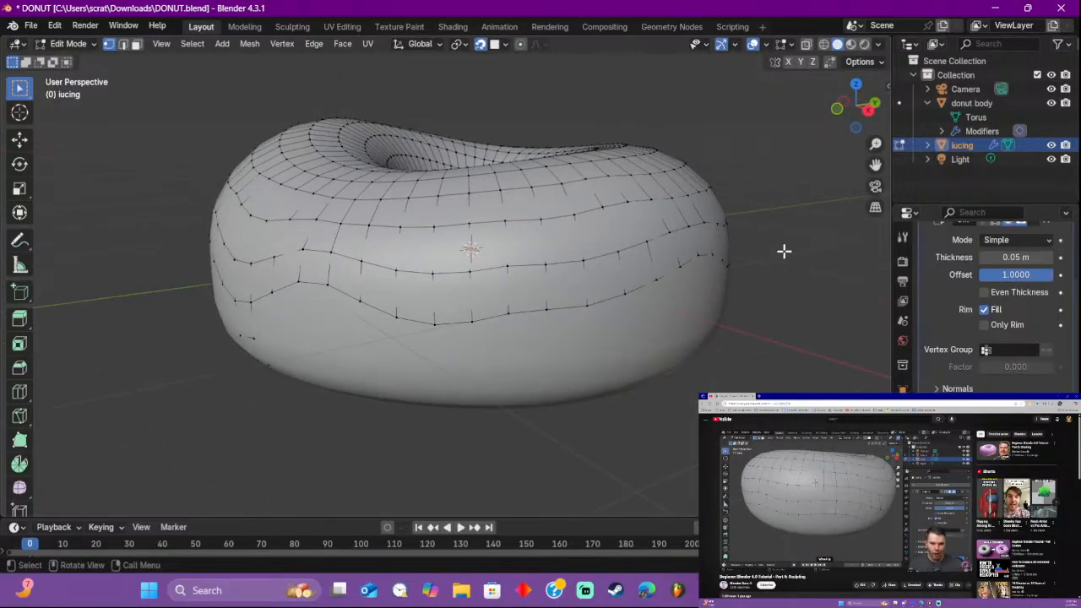
middle_drag(803, 197, 523, 211)
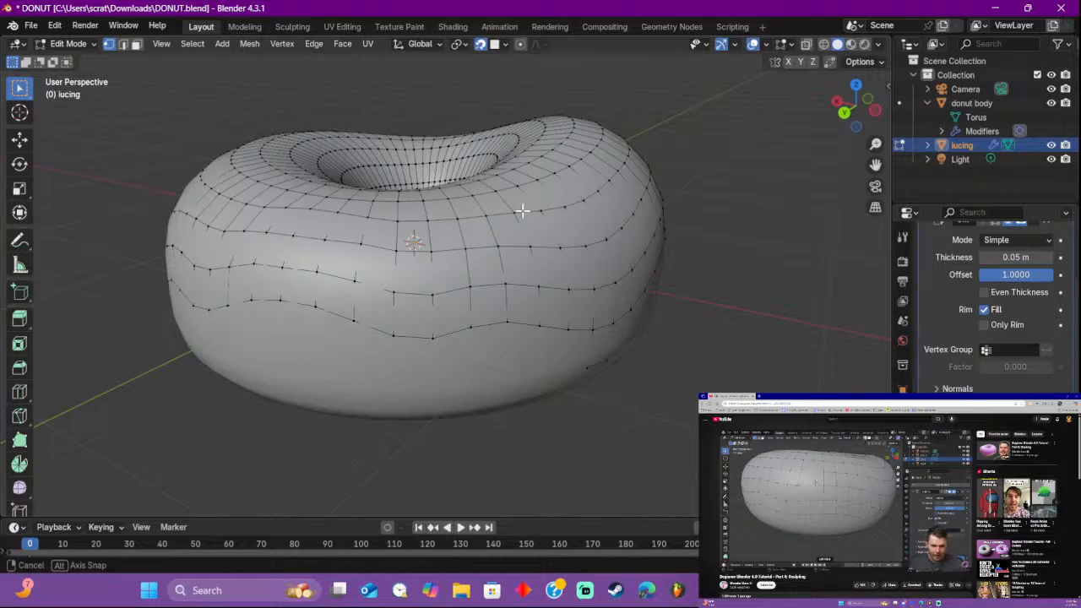
middle_drag(523, 211, 522, 211)
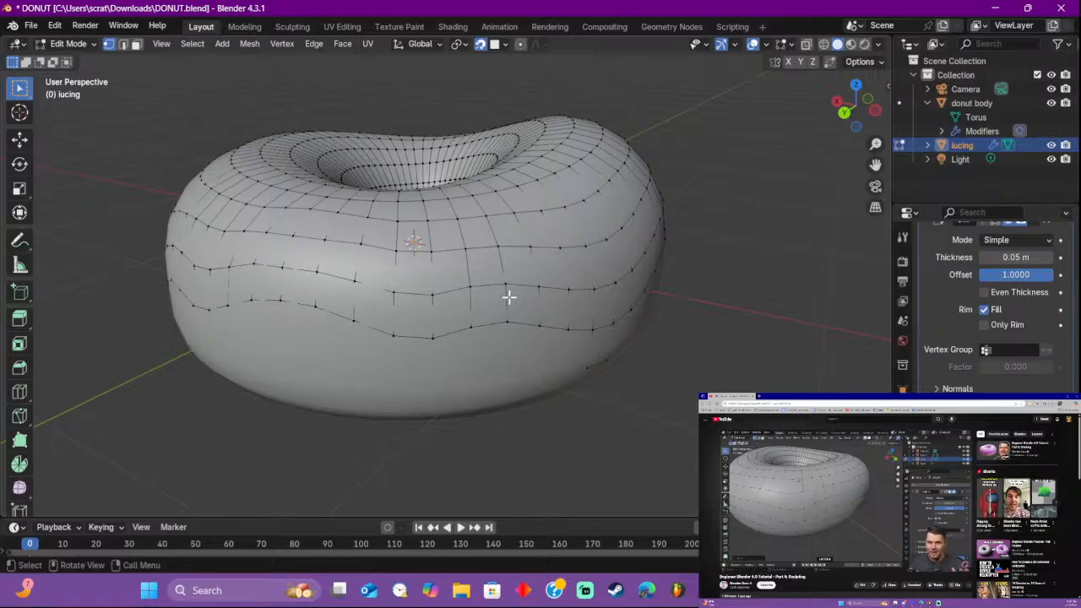
middle_drag(712, 239, 469, 254)
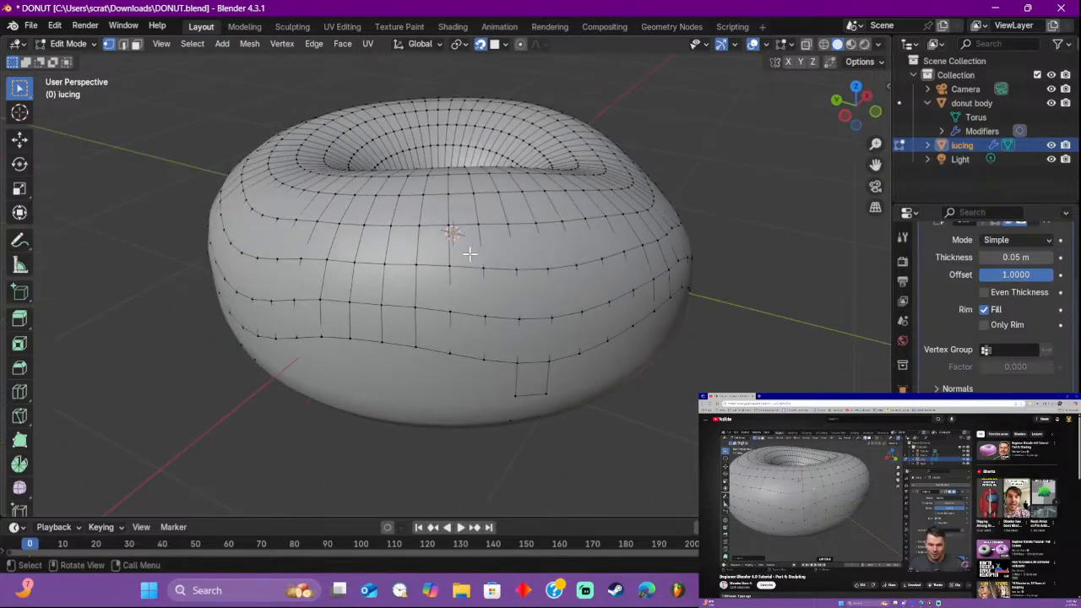
click(480, 44)
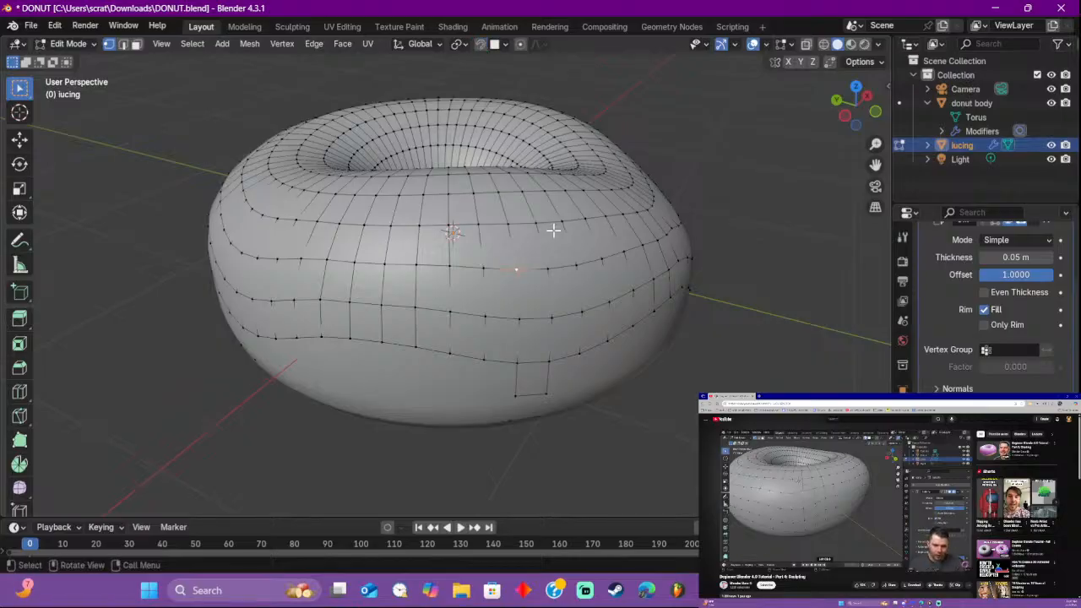
key(g)
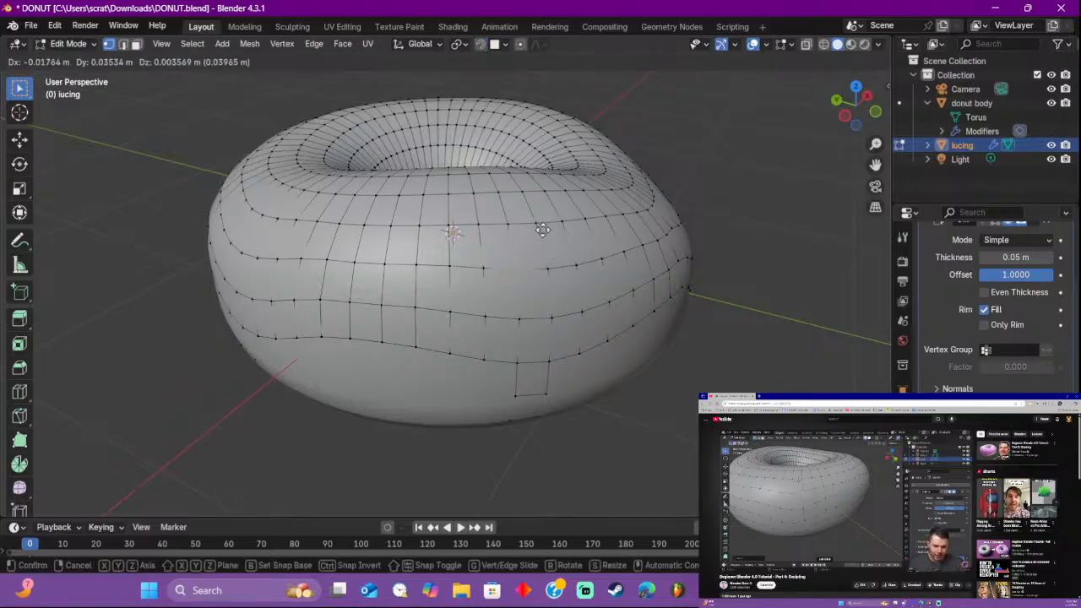
key(g)
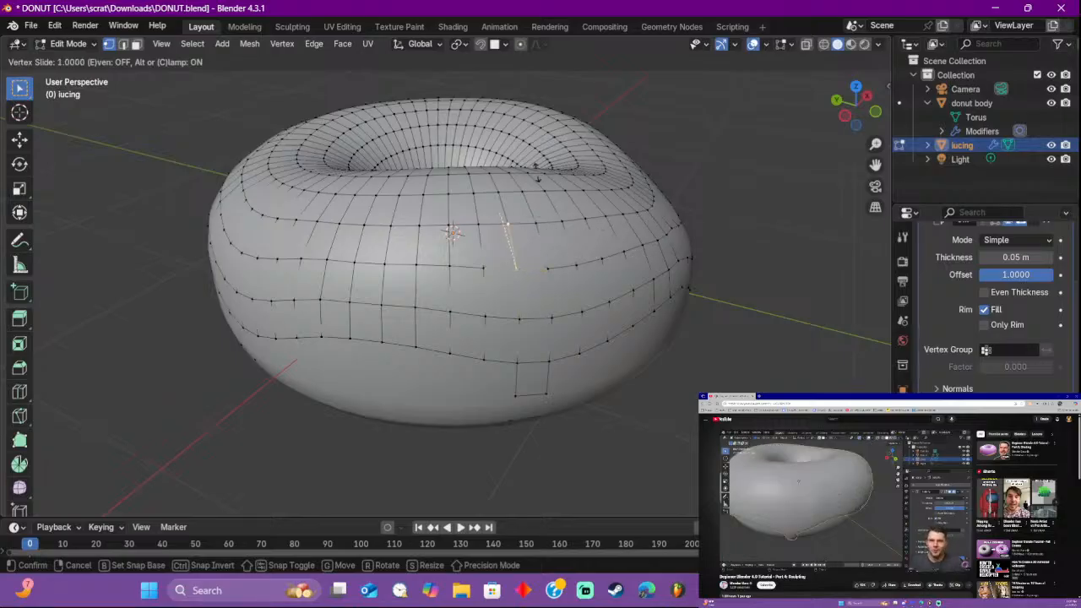
click(549, 224)
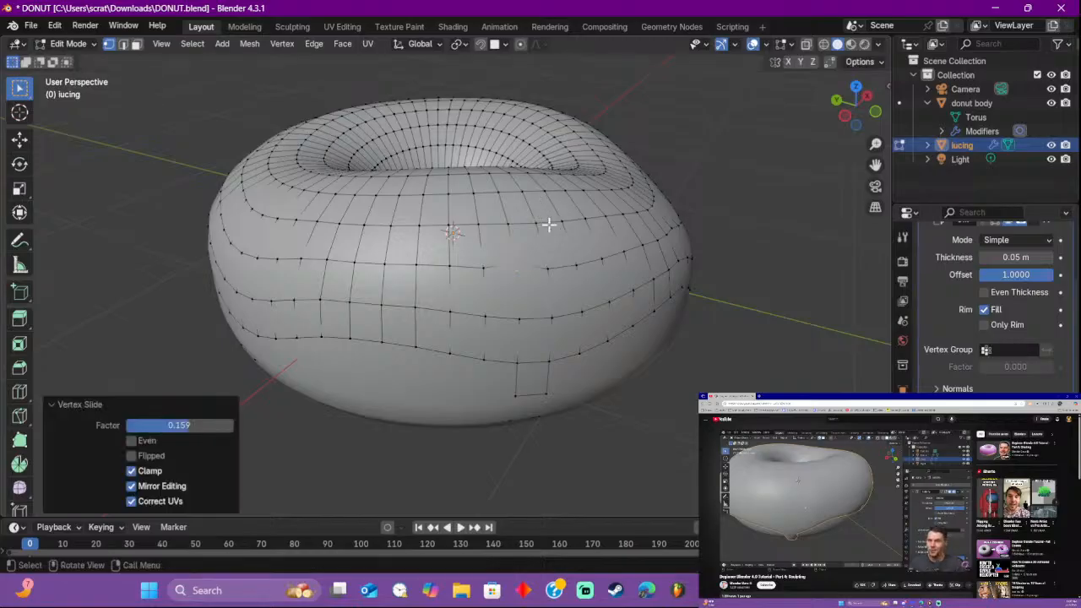
middle_drag(656, 284, 668, 262)
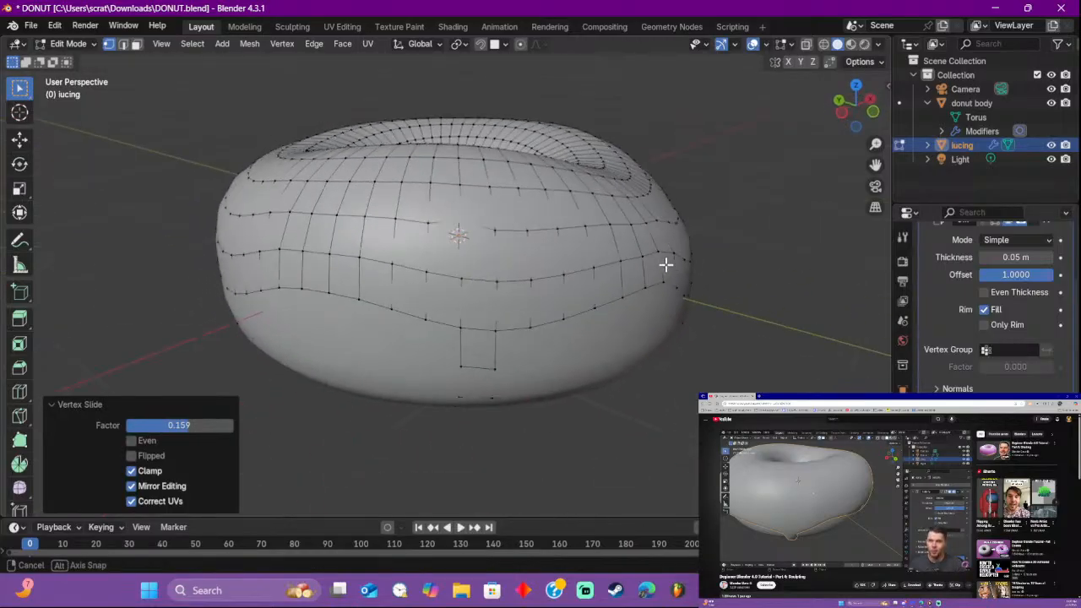
scroll(665, 264, up, 2)
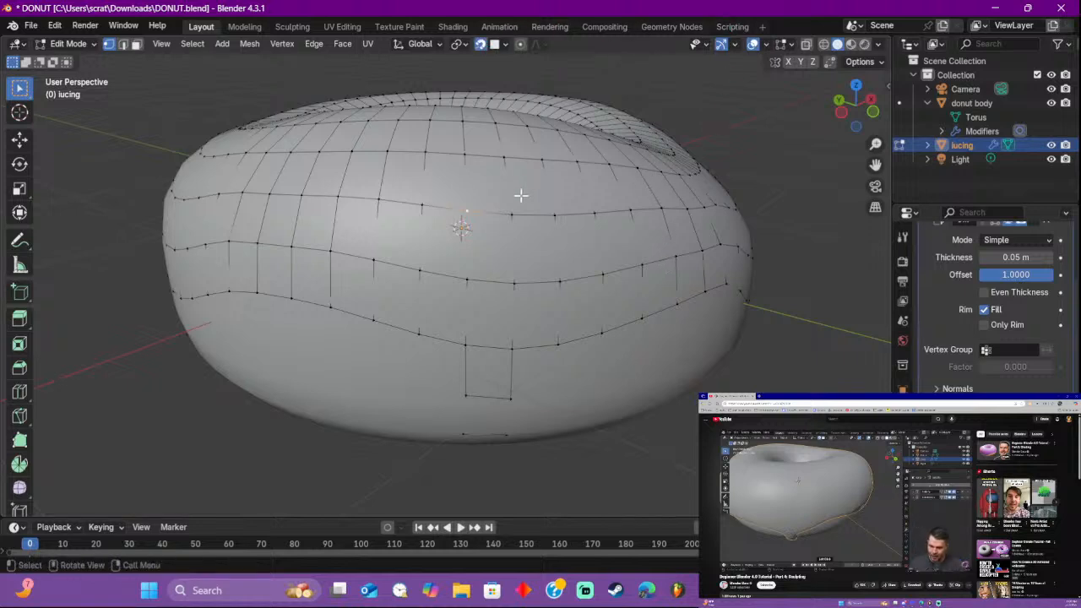
Step: Add a Shrinkwrap modifier to the icing with the donut body as its target
scroll(938, 287, up, 3)
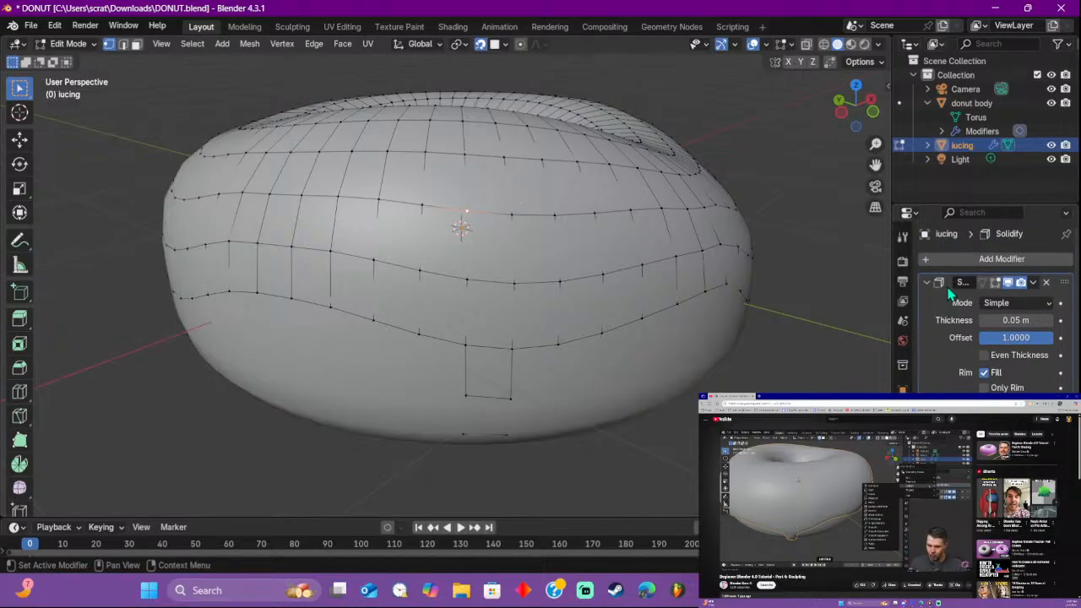
click(927, 300)
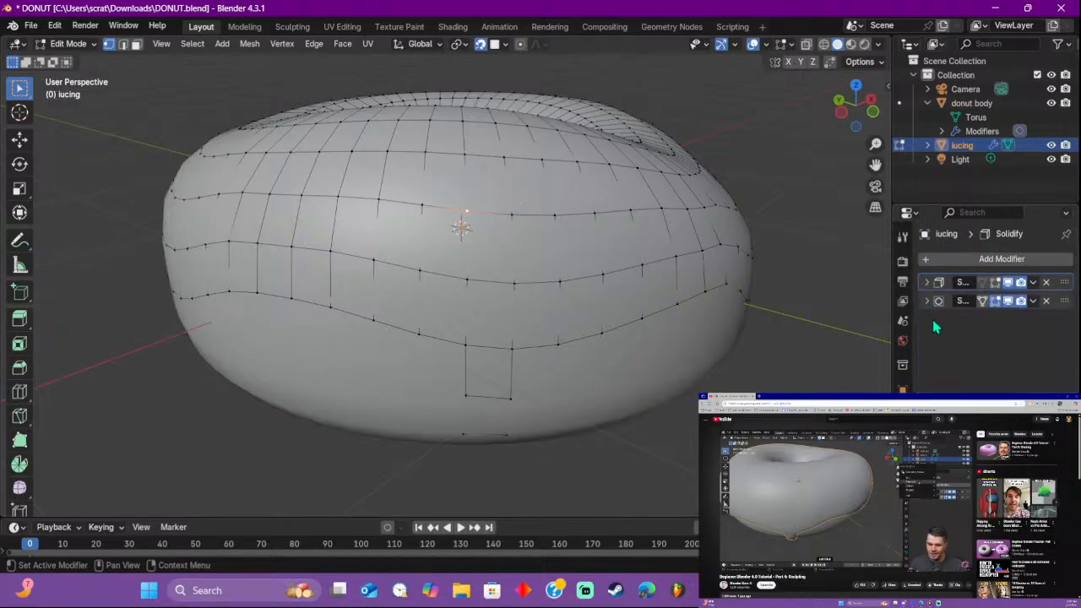
click(934, 257)
mouse_move(927, 274)
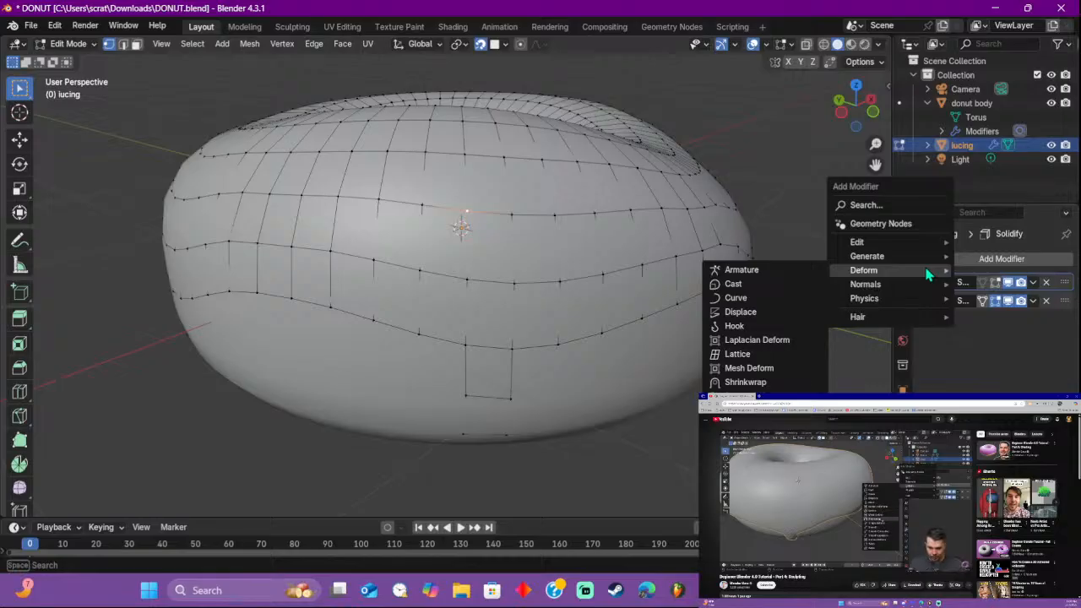
click(794, 382)
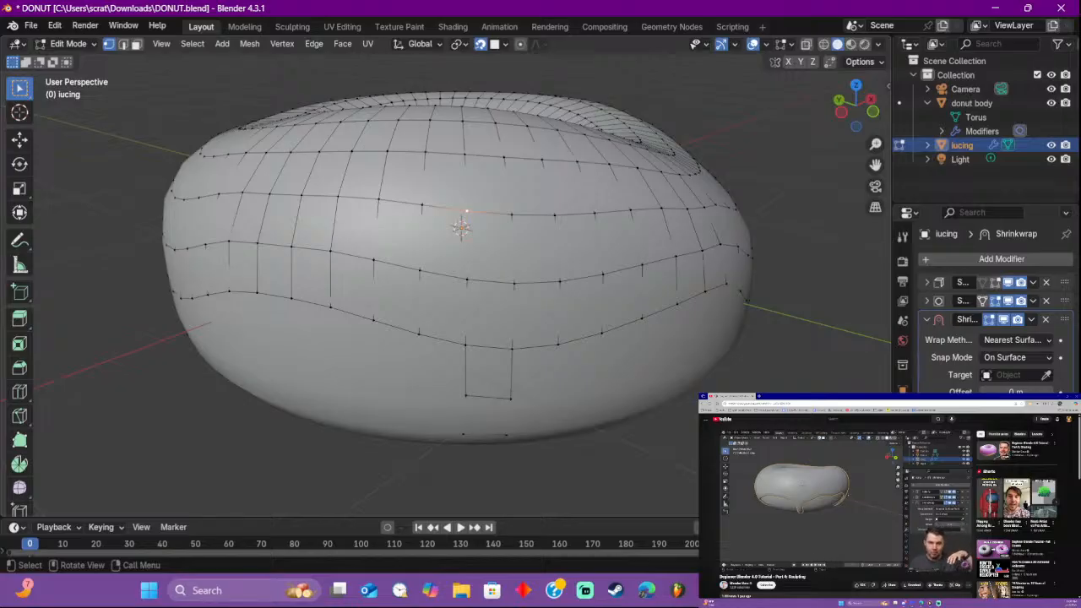
click(1046, 375)
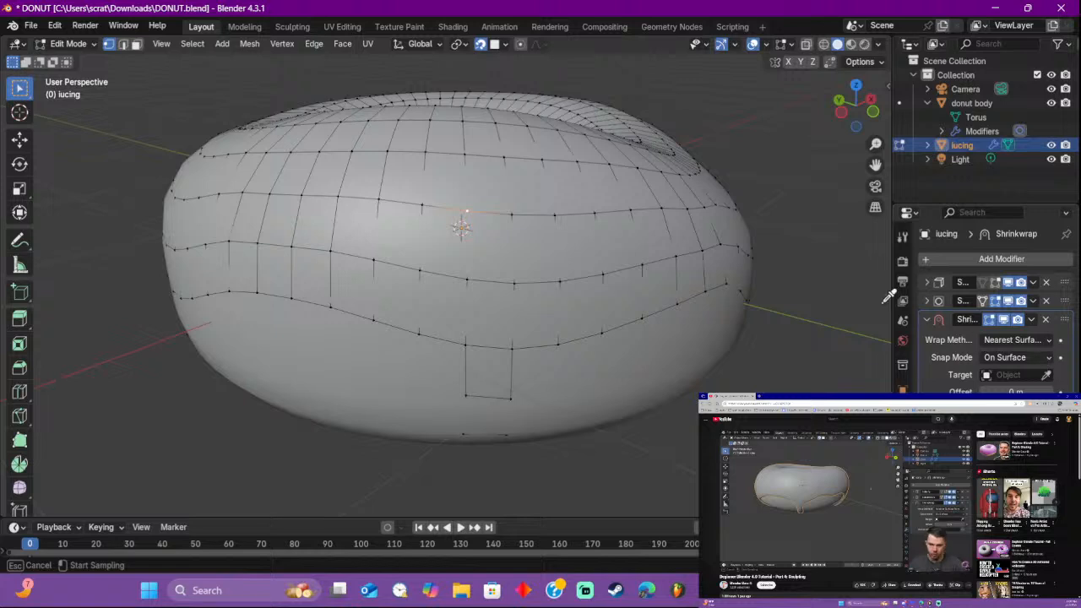
click(980, 103)
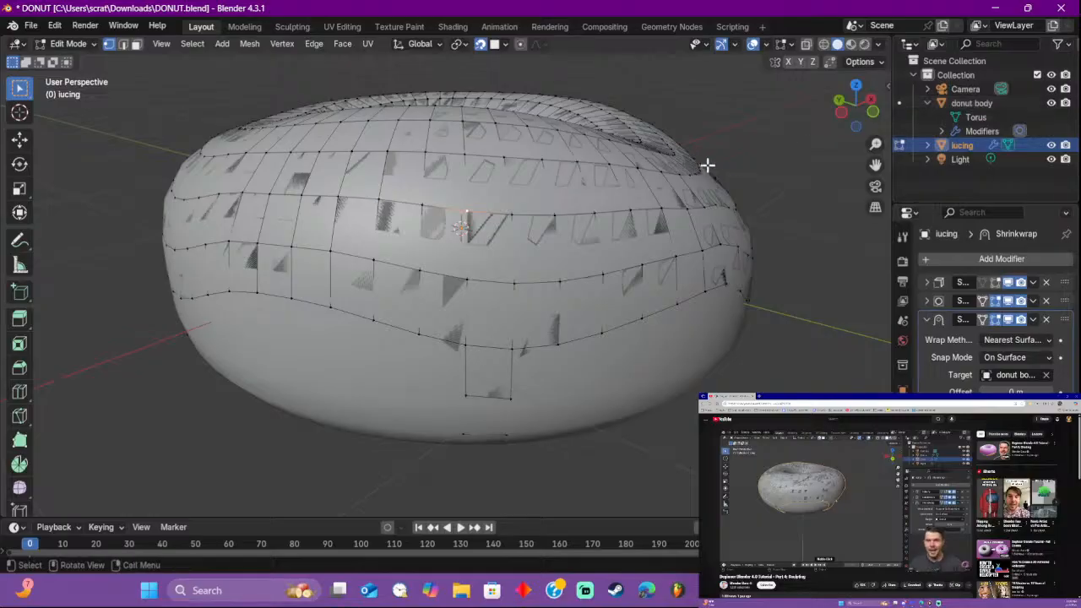
mouse_move(772, 165)
middle_down()
mouse_move(782, 166)
mouse_move(746, 231)
mouse_move(744, 278)
mouse_move(756, 218)
mouse_move(752, 166)
middle_up()
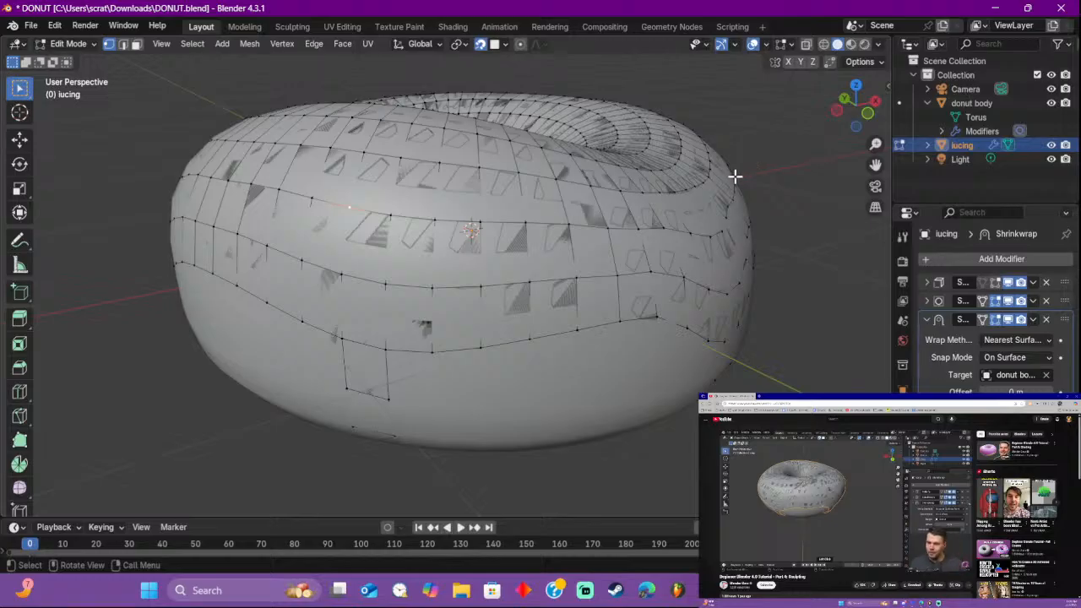
key(Tab)
key(Tab)
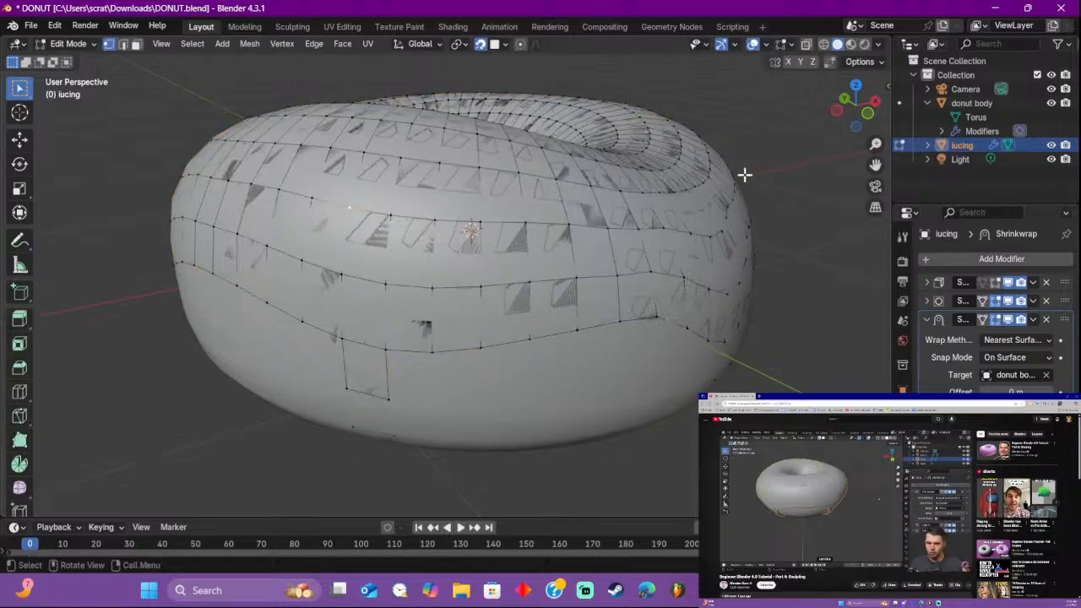
Step: Move the icing's Shrinkwrap modifier above Solidify in the stack and show the result in Object Mode
click(925, 320)
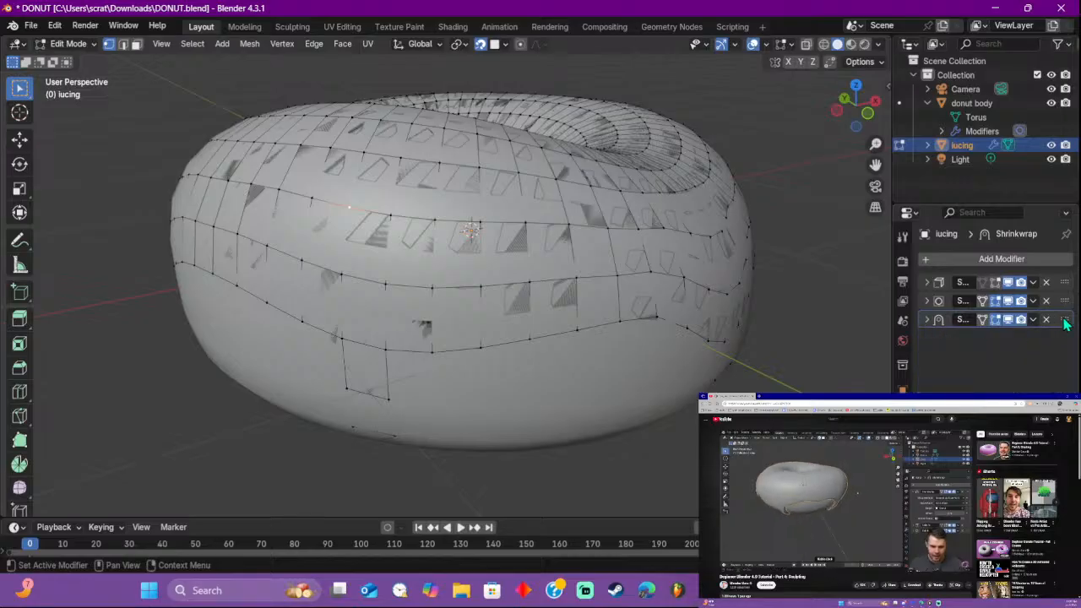
drag(1066, 320, 1070, 272)
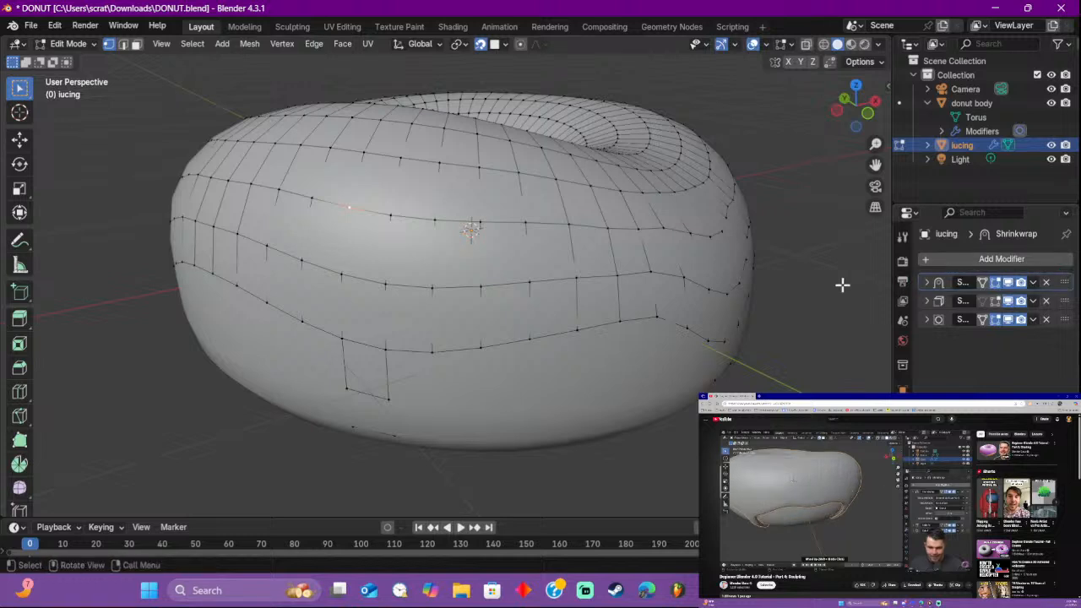
key(Tab)
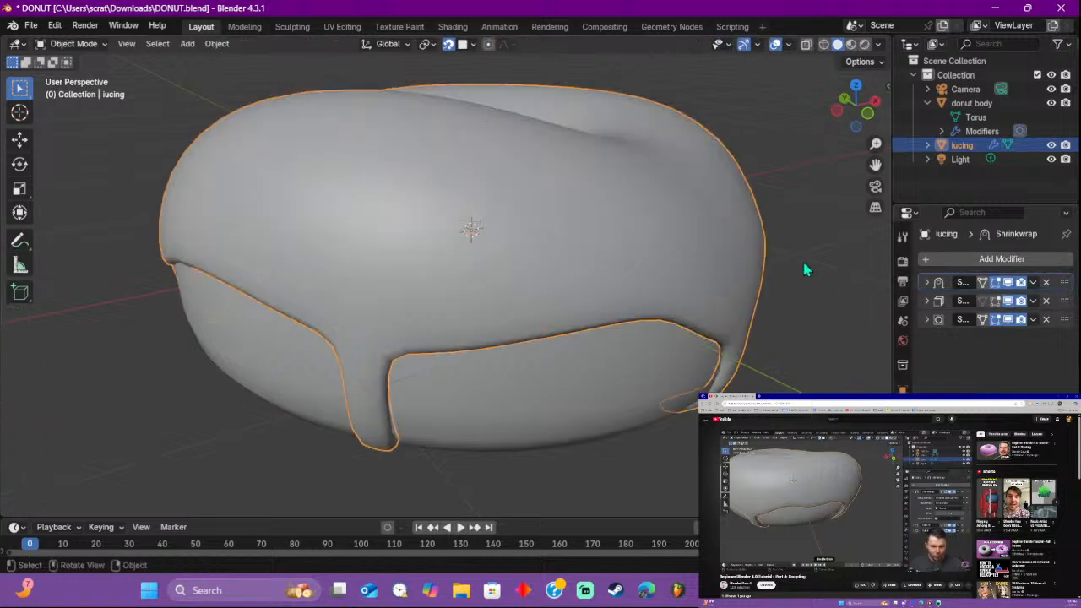
Step: Toggle the Shrinkwrap modifier's render visibility while inspecting the icing from several sides, and delete the modifier
mouse_move(1066, 284)
mouse_down()
mouse_move(1069, 329)
mouse_move(1068, 286)
mouse_up()
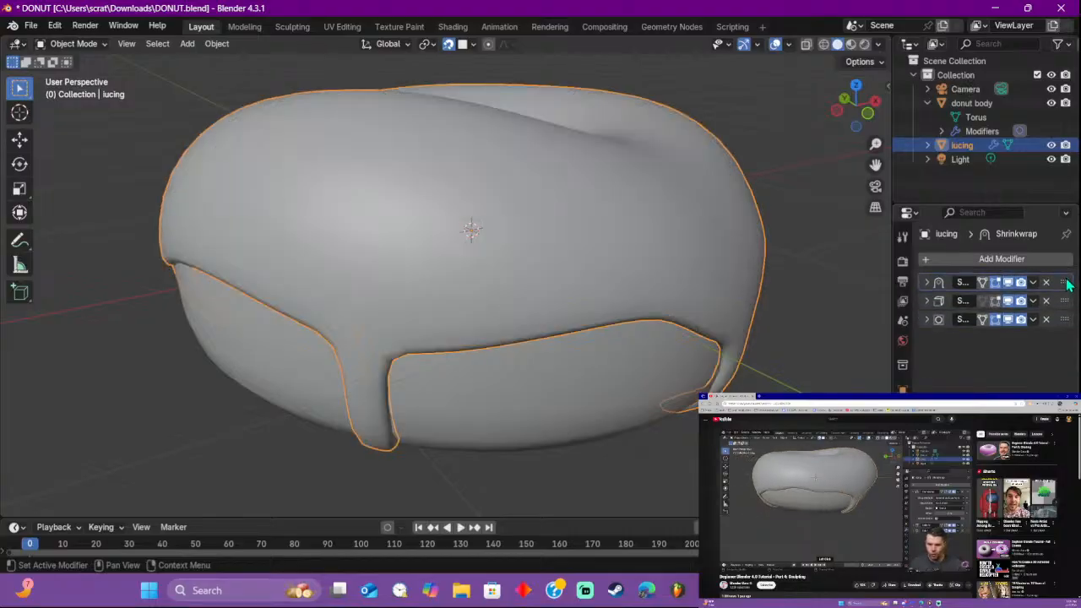
click(1019, 285)
scroll(694, 250, down, 3)
middle_drag(694, 249, 630, 179)
drag(752, 242, 709, 268)
middle_drag(773, 260, 668, 321)
click(1019, 287)
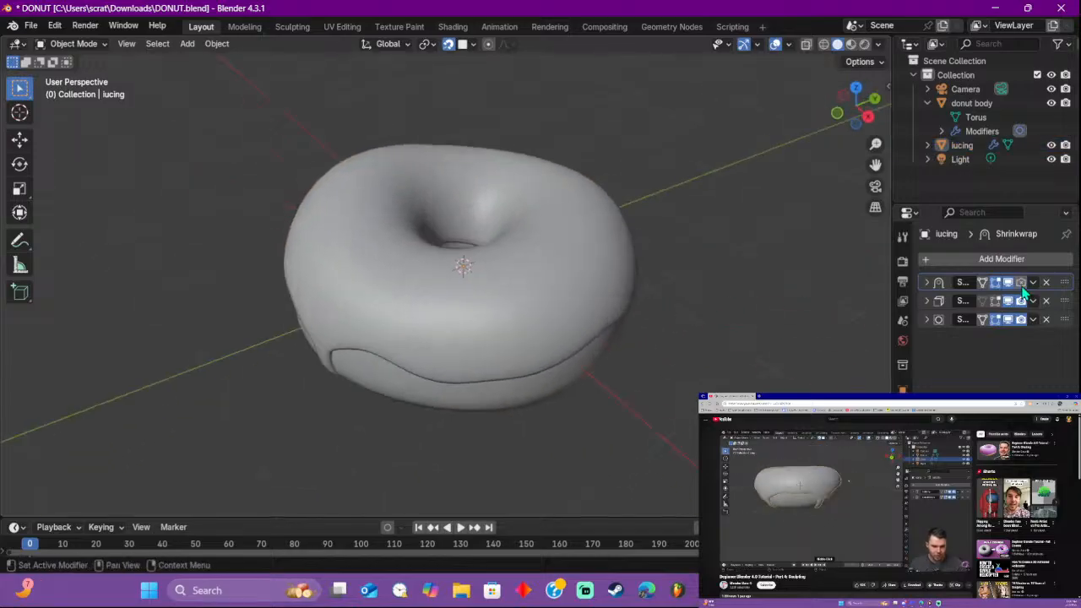
click(1018, 286)
middle_drag(734, 307, 883, 276)
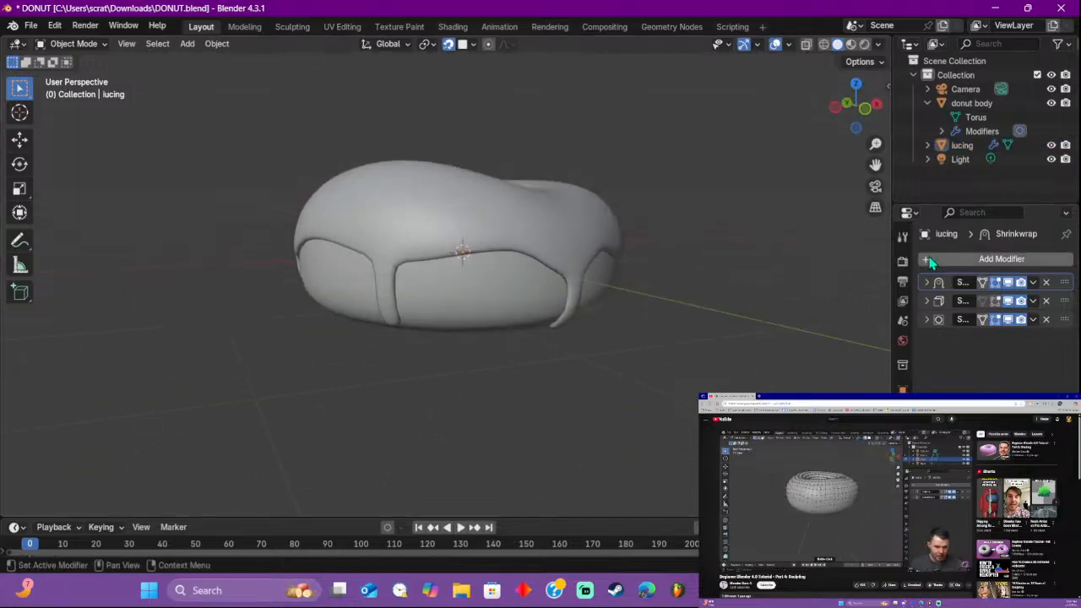
click(957, 298)
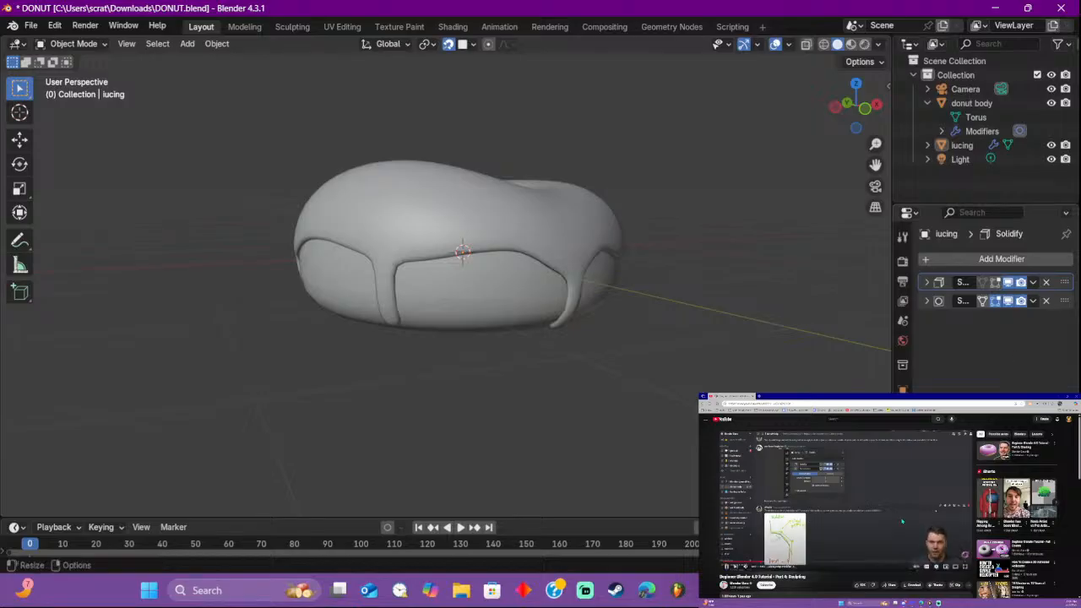
Step: In a new browser tab, search the web for donuts with icing drips and browse the image results for reference
click(823, 579)
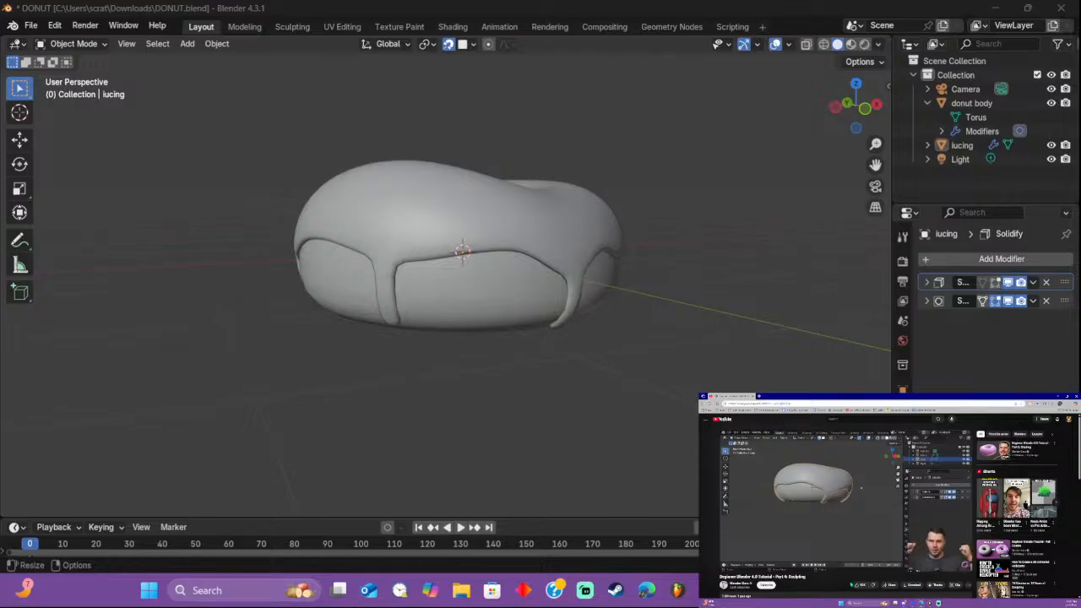
click(760, 396)
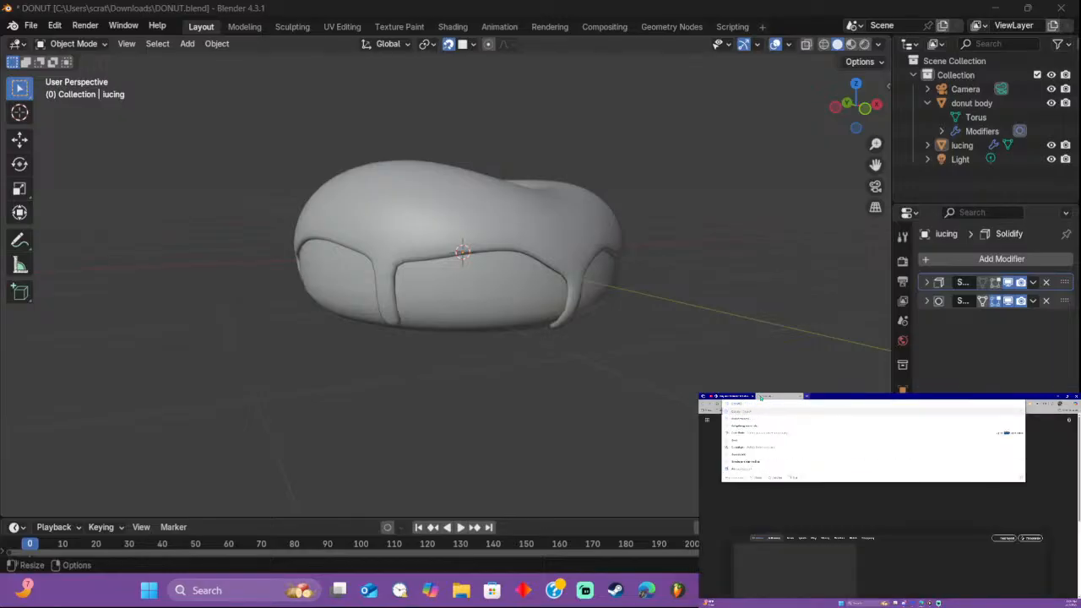
text(donut with icing dri)
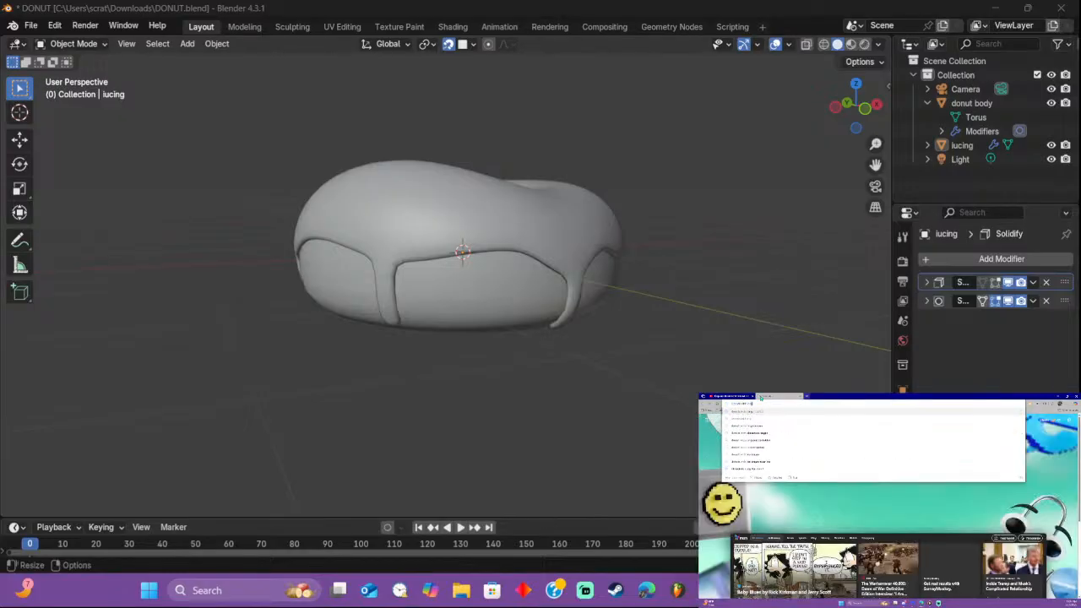
key(Return)
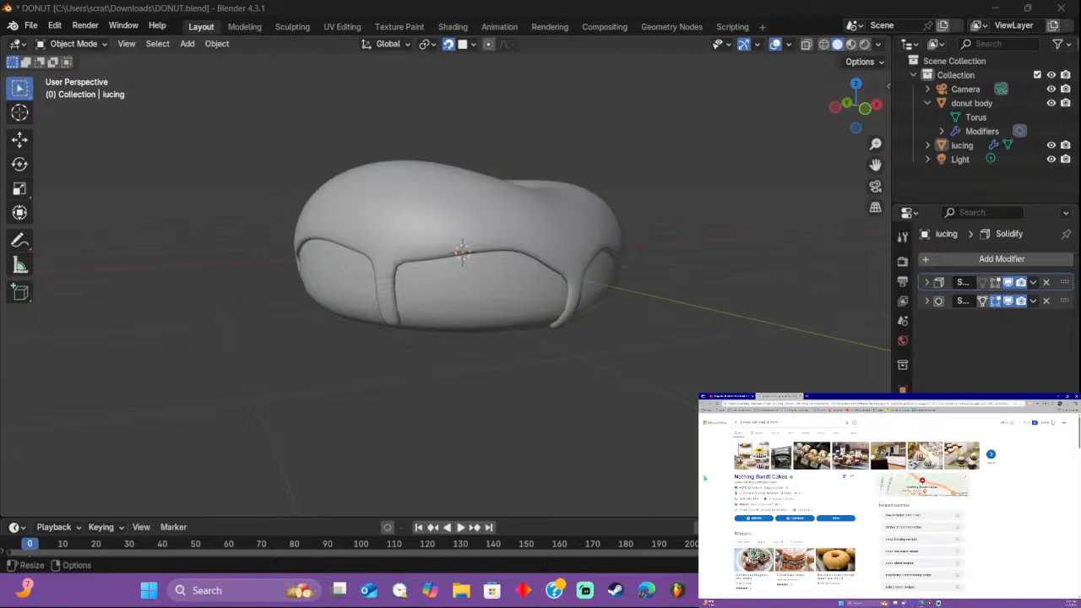
click(803, 436)
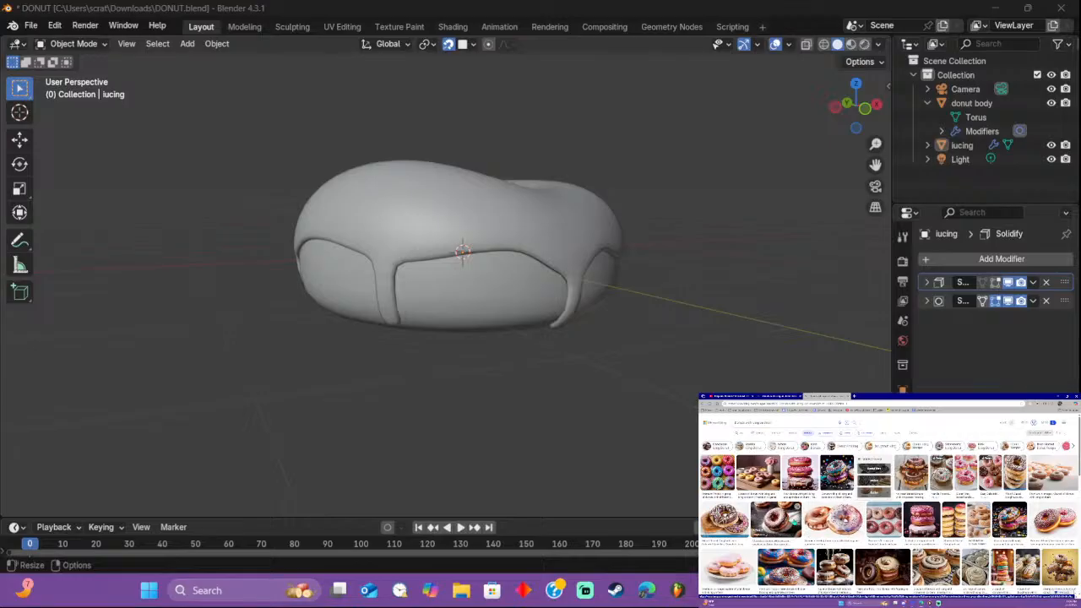
scroll(795, 523, down, 2)
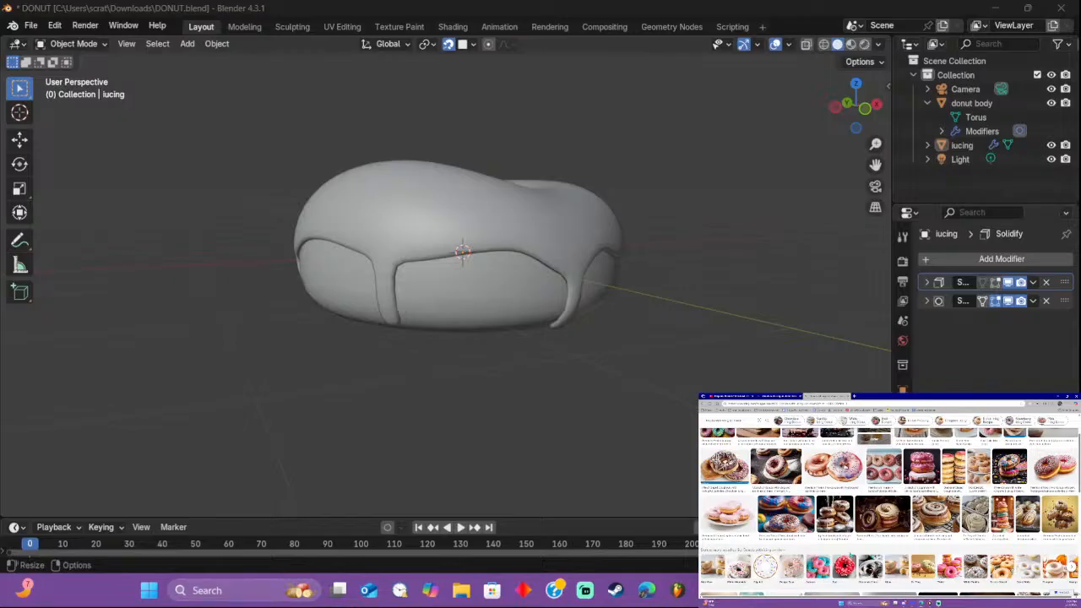
scroll(854, 551, up, 3)
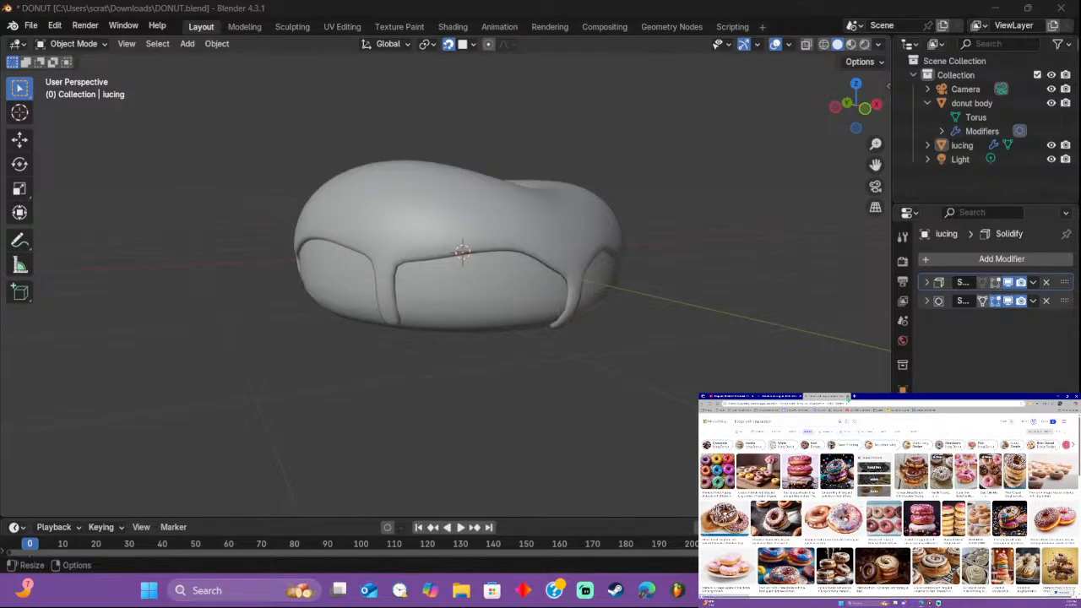
Step: Close the donut image search tabs in the browser, return to Blender and select the icing
click(847, 395)
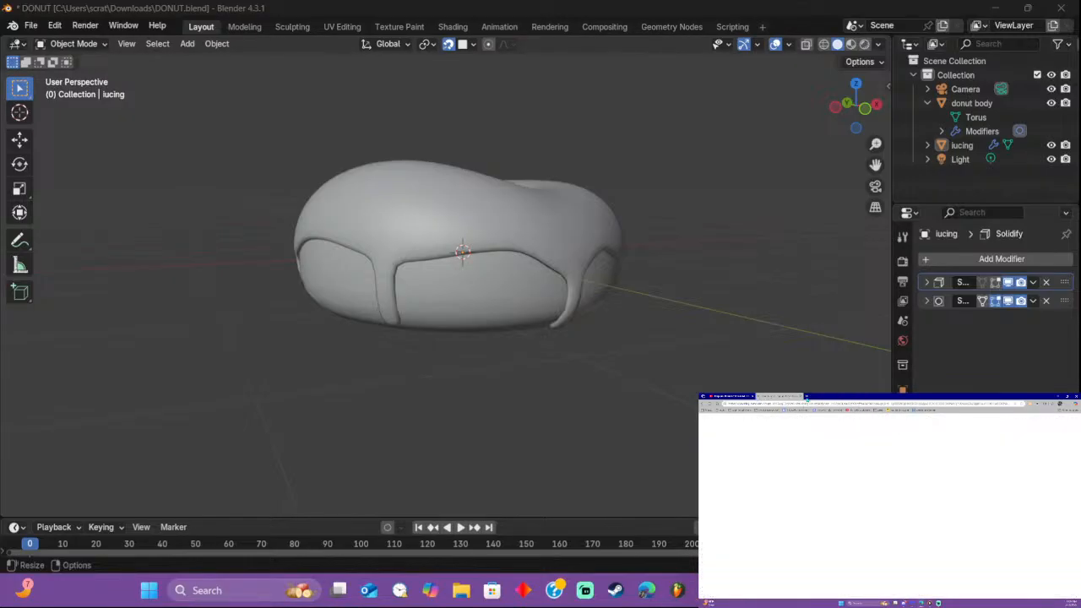
click(803, 396)
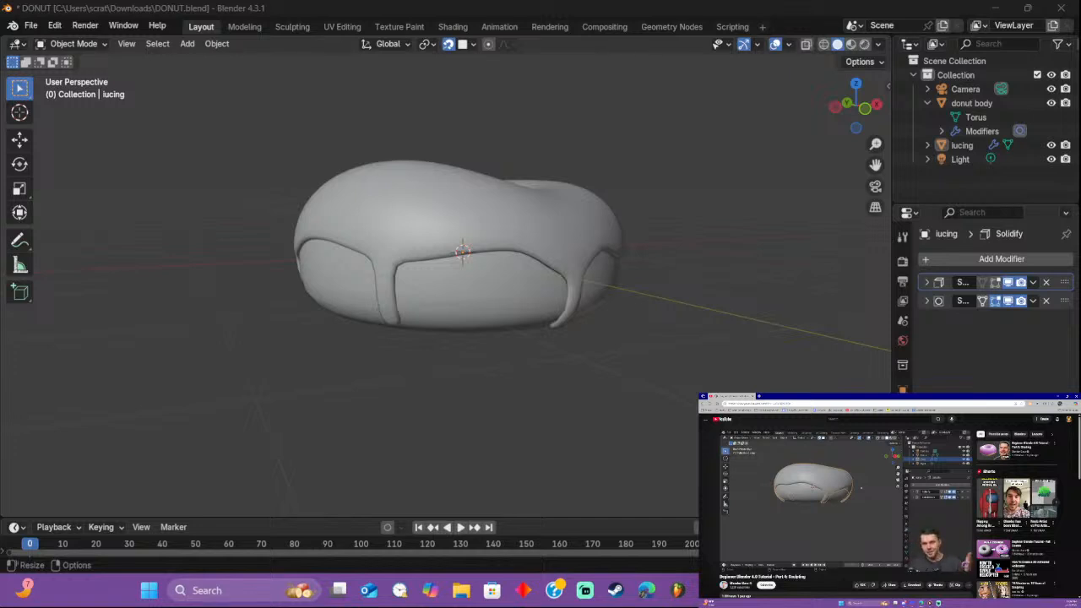
click(576, 353)
click(537, 215)
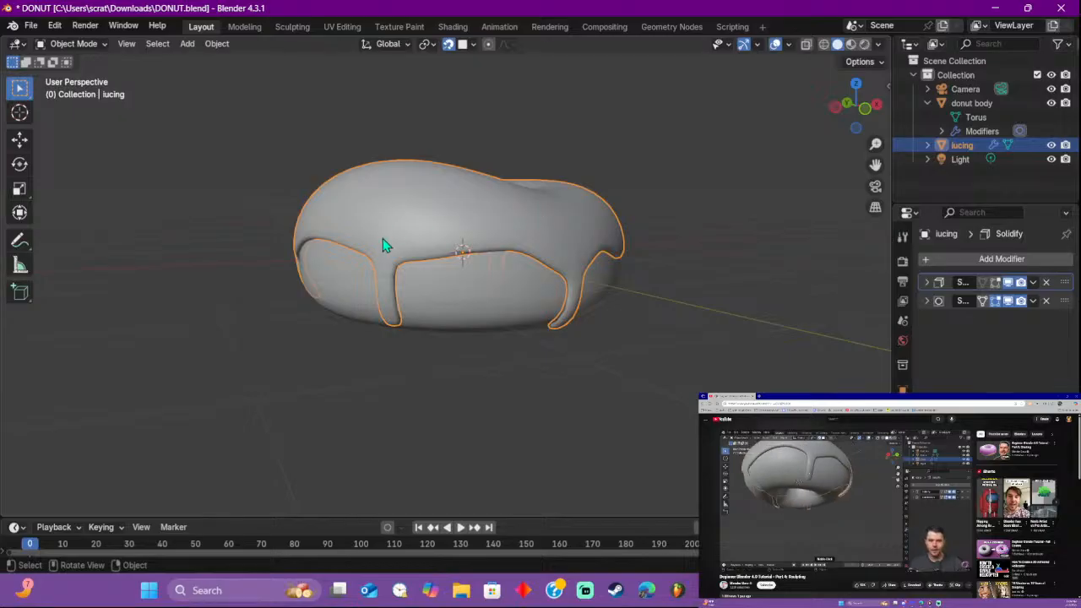
Step: Apply the icing's Solidify modifier, keeping only the Subdivision modifier in its stack
middle_drag(424, 290, 410, 246)
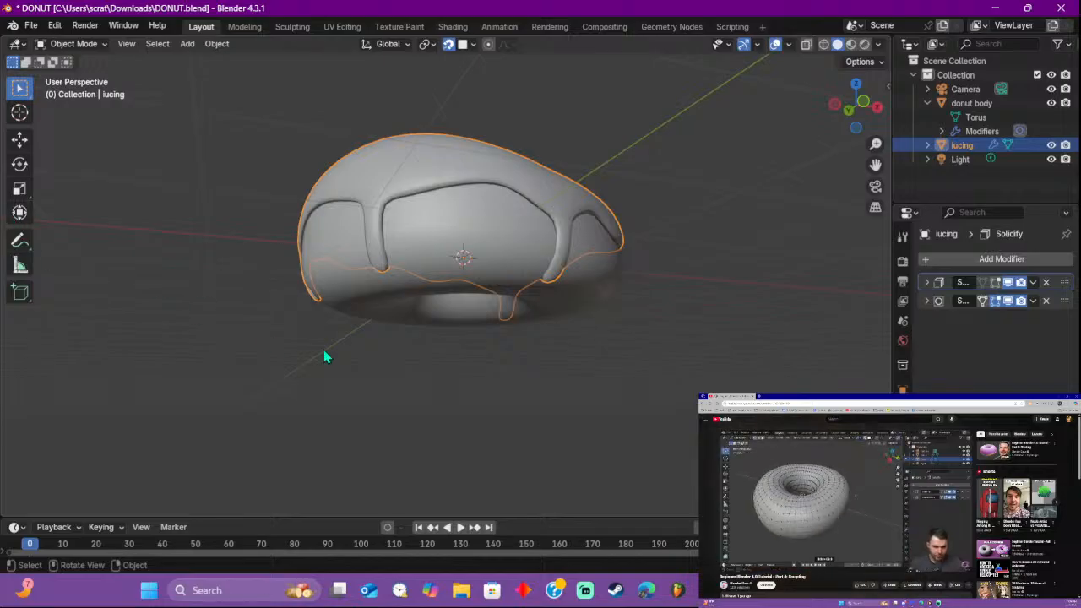
click(476, 333)
middle_drag(475, 333, 544, 364)
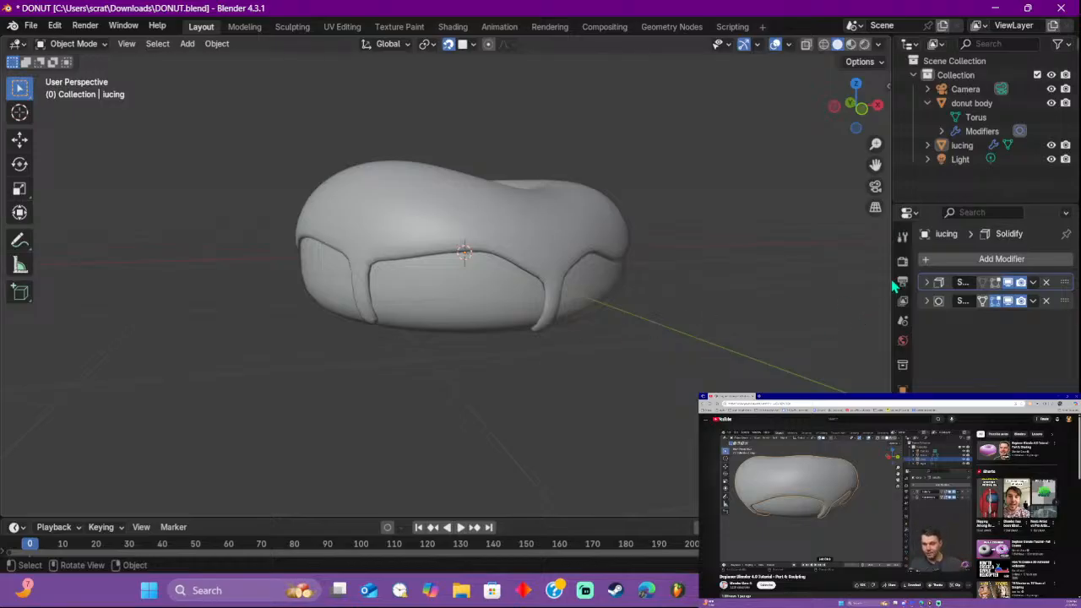
click(1034, 284)
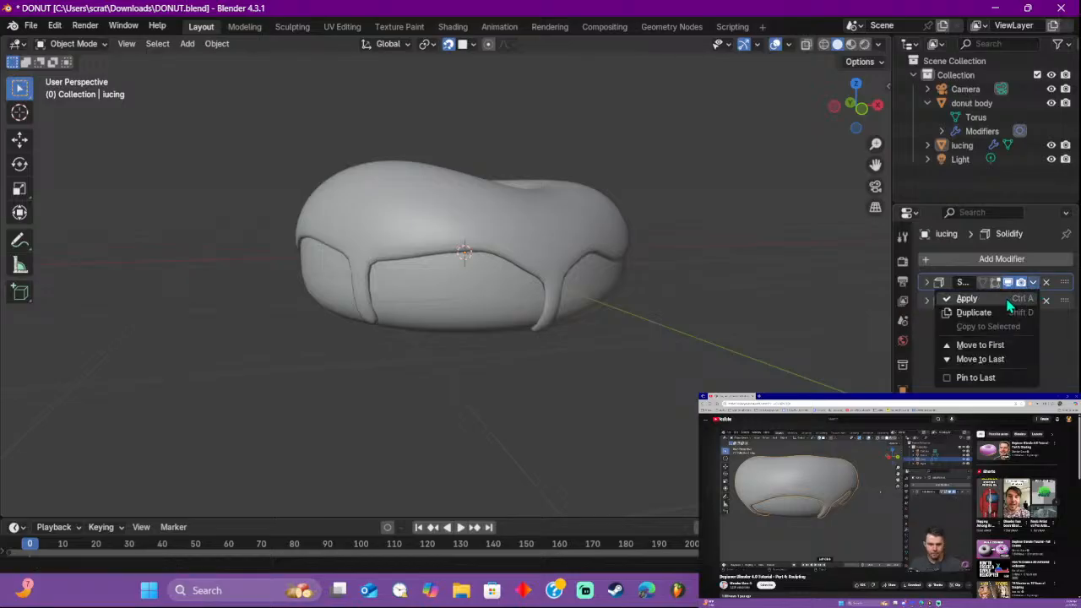
click(1011, 302)
Step: Examine the icing's mesh in Edit Mode around the drips, their tips and the lower edge
click(535, 252)
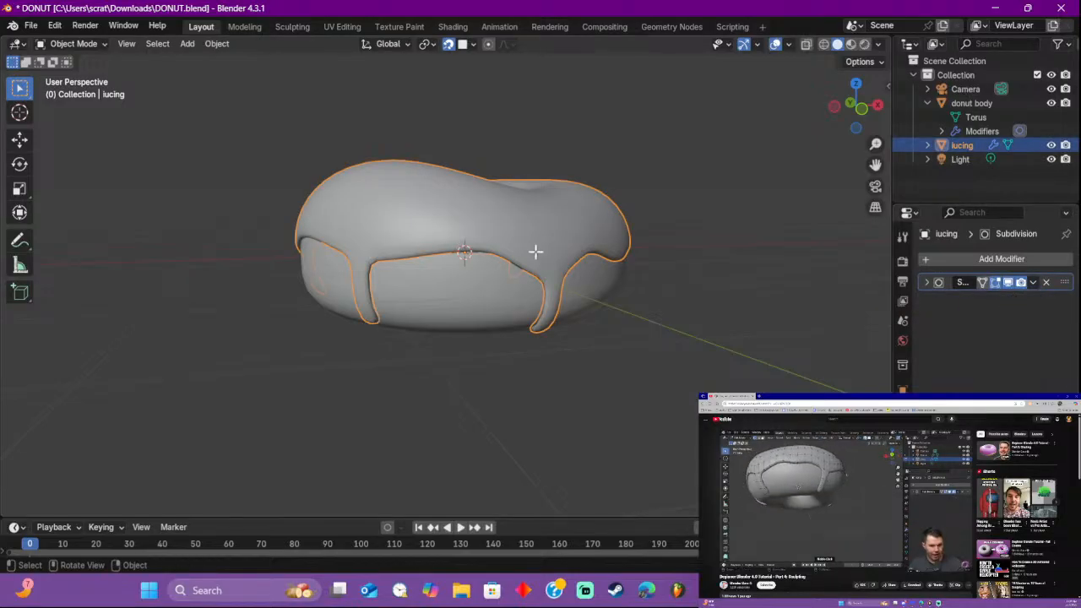
key(Tab)
middle_drag(584, 295, 497, 352)
scroll(397, 333, up, 5)
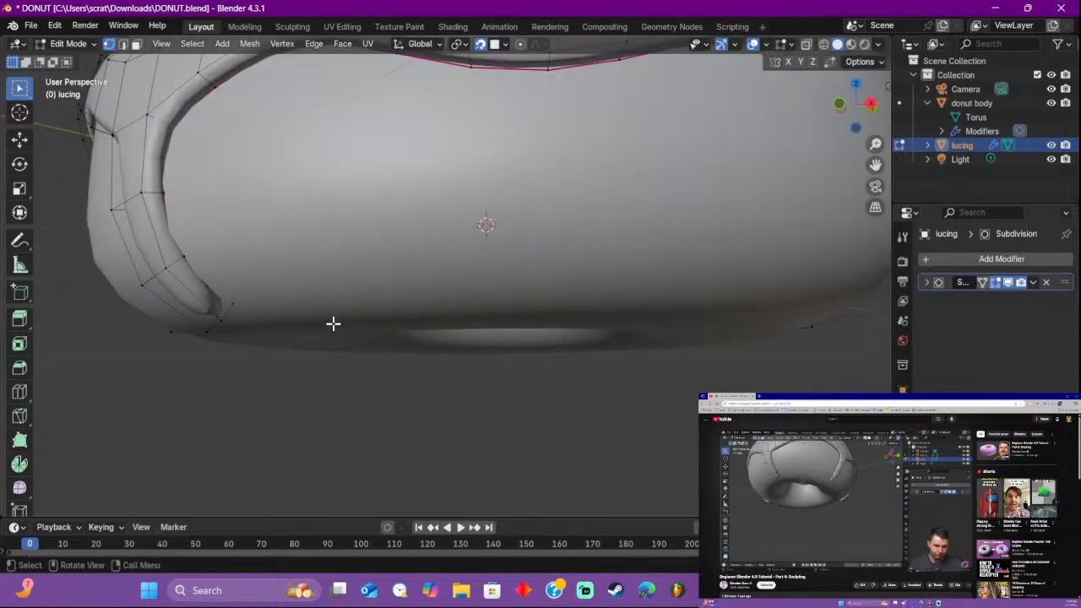
middle_drag(333, 323, 386, 359)
scroll(386, 359, down, 5)
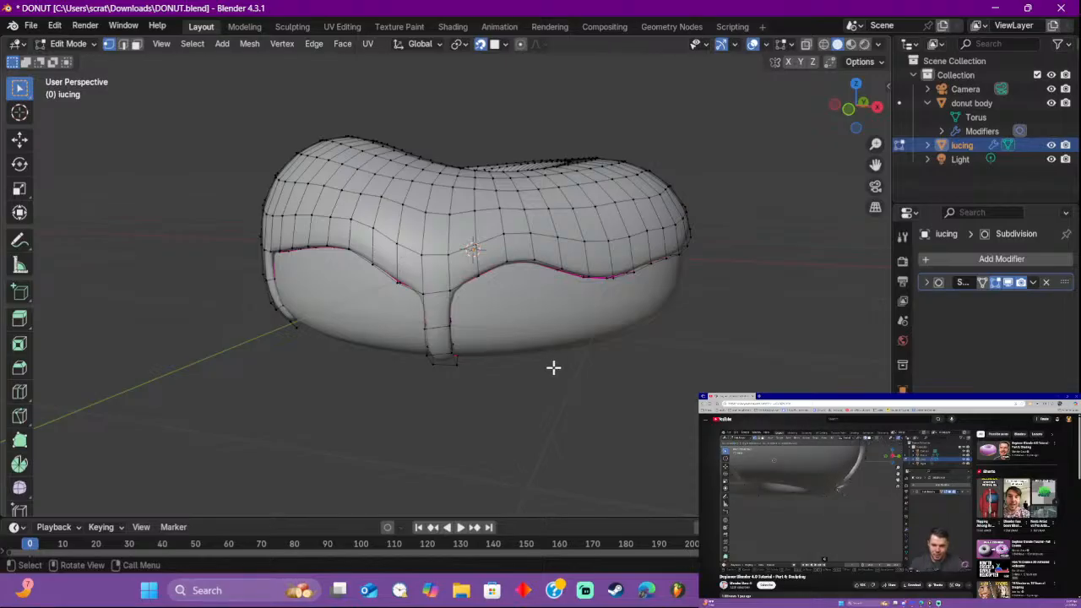
scroll(473, 439, up, 5)
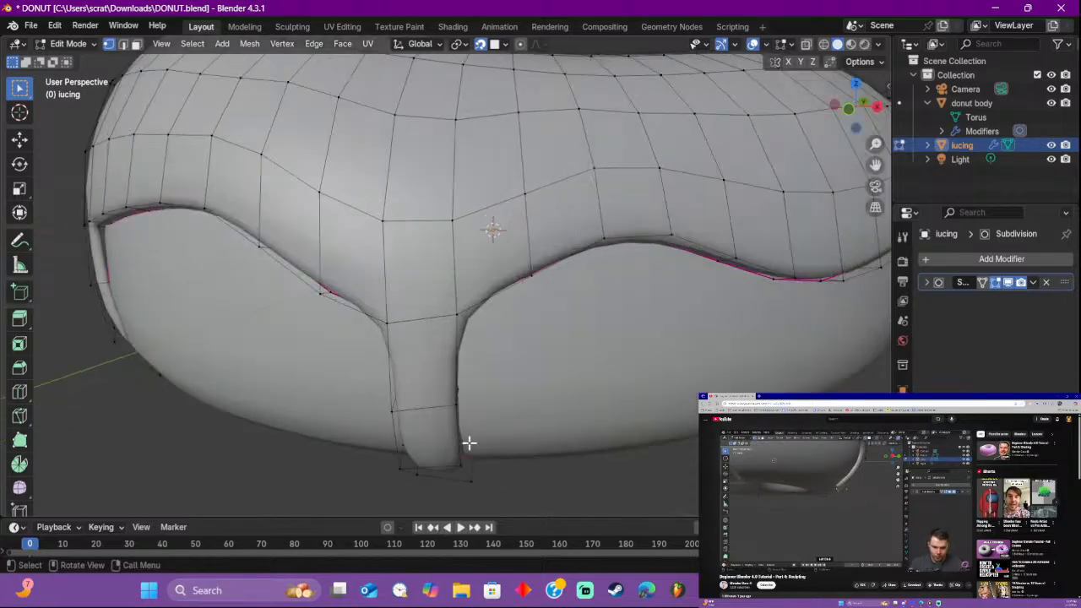
middle_drag(470, 442, 383, 403)
shift+middle_drag(190, 293, 453, 377)
scroll(364, 333, up, 2)
scroll(454, 377, down, 3)
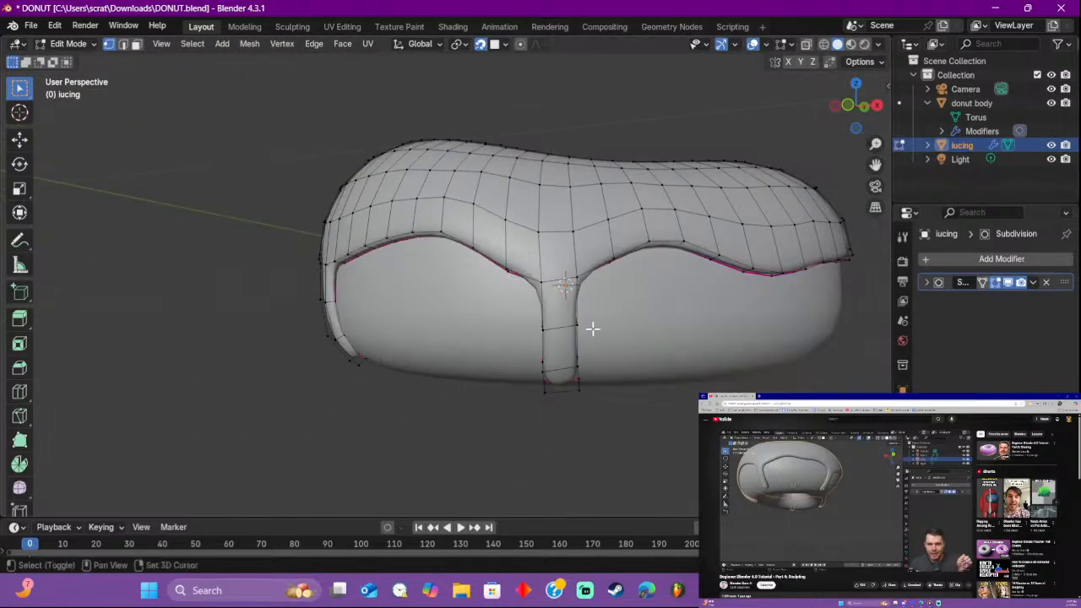
shift+middle_drag(591, 329, 495, 354)
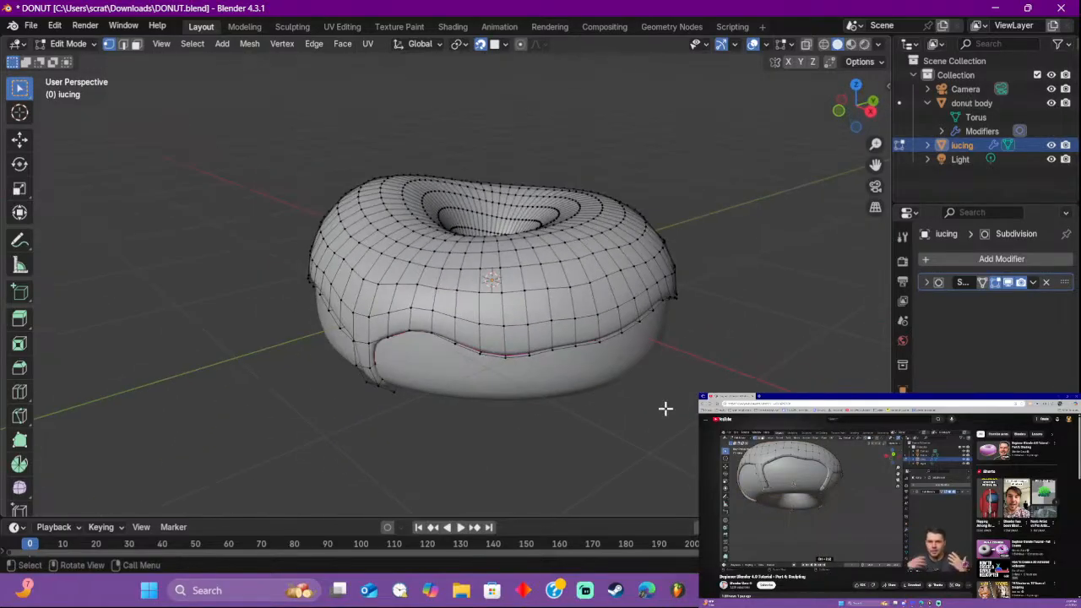
Step: Check the icing's drips in Object Mode and switch the icing to Sculpt Mode
key(Tab)
middle_drag(692, 393, 257, 222)
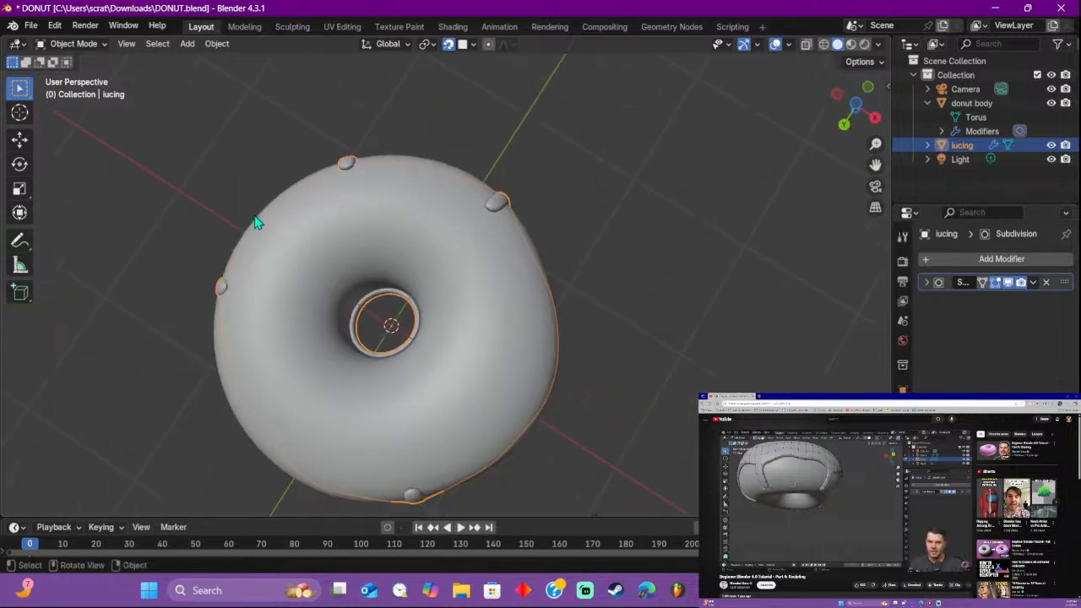
middle_drag(567, 302, 431, 474)
middle_drag(471, 521, 483, 492)
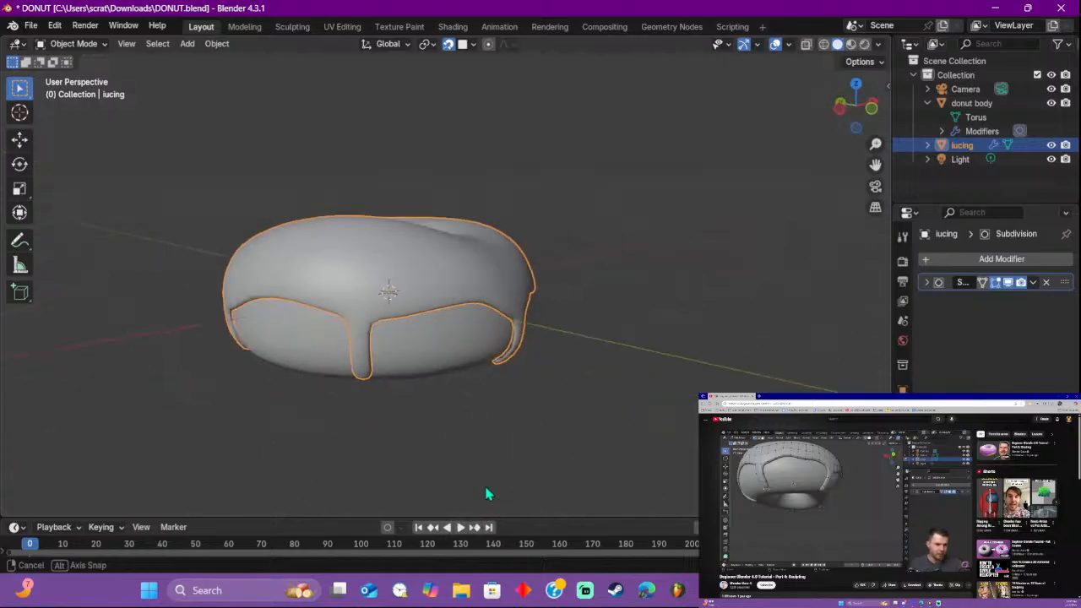
middle_drag(600, 338, 505, 334)
scroll(345, 206, up, 2)
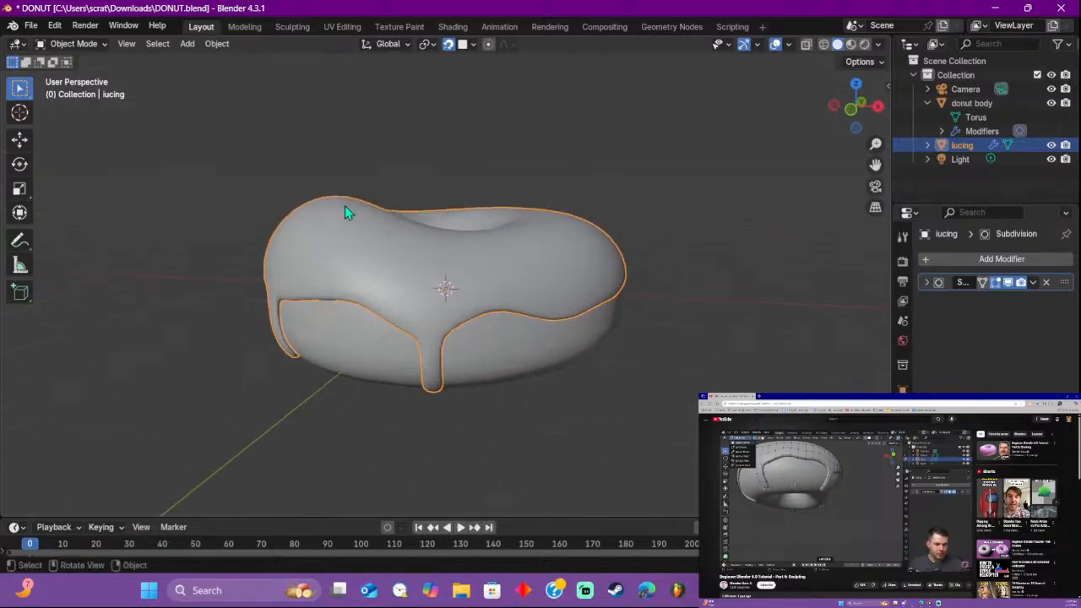
middle_drag(444, 214, 482, 219)
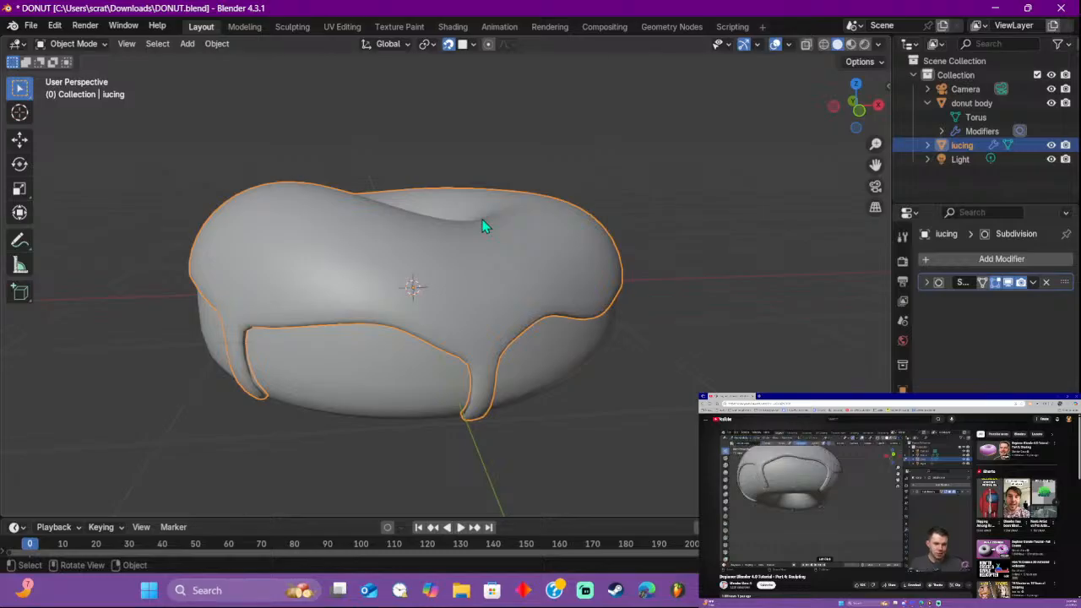
click(99, 47)
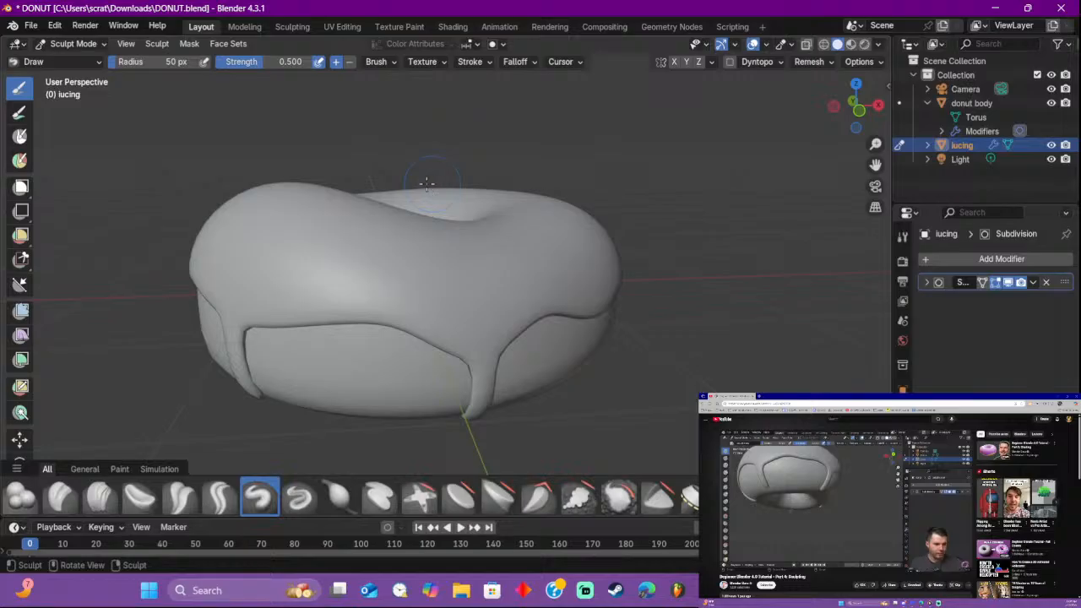
mouse_move(426, 184)
middle_down()
mouse_move(245, 231)
mouse_move(206, 229)
middle_up()
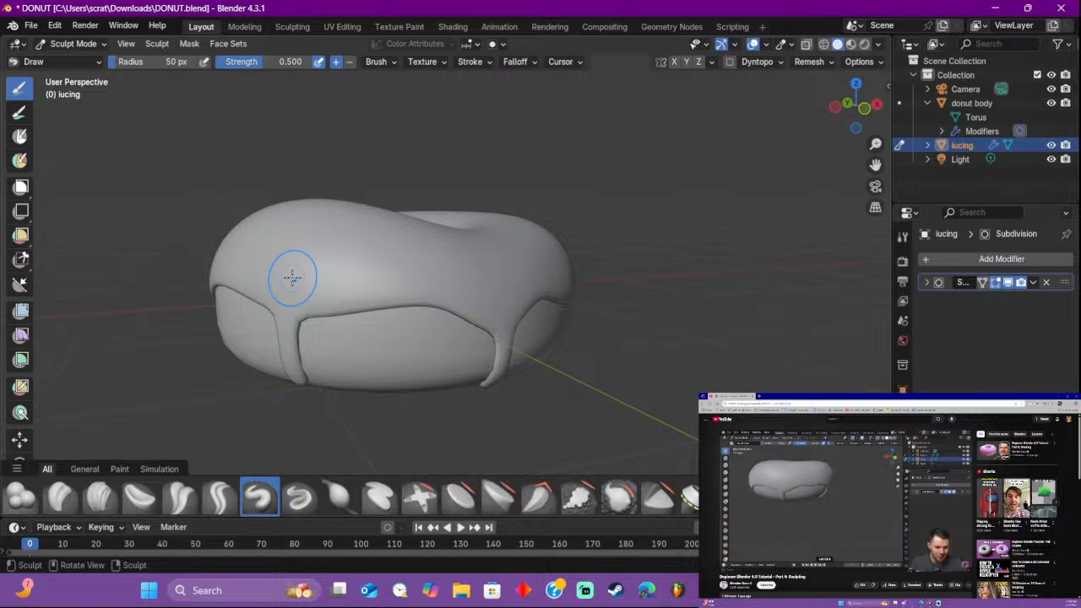
middle_drag(431, 241, 394, 279)
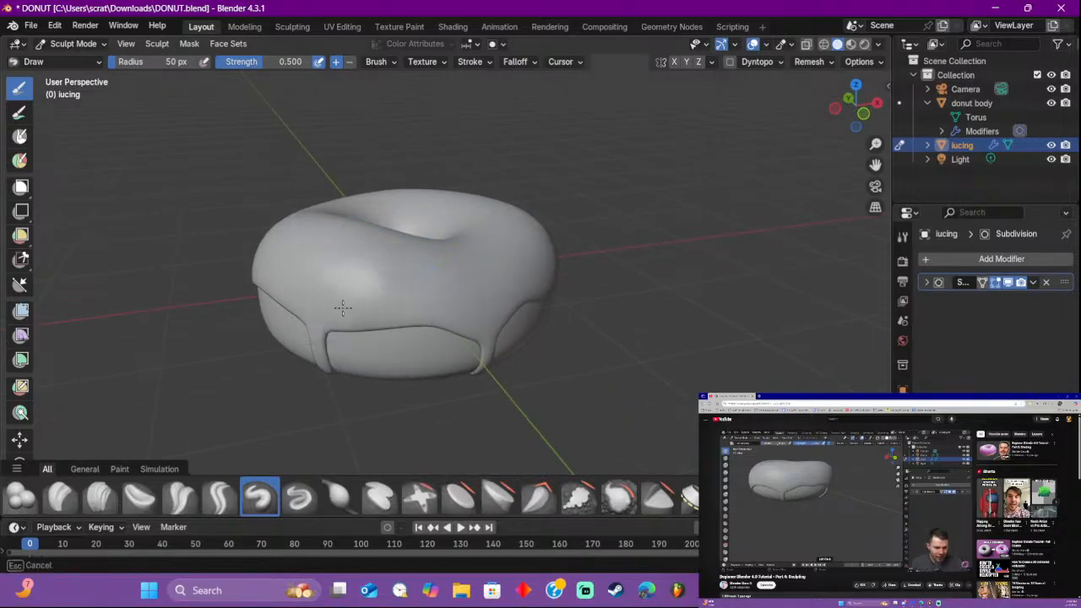
Step: Try Draw brush strokes across the icing's upper surface, raising the brush strength to 1.000, and undo the last stroke
drag(396, 305, 535, 249)
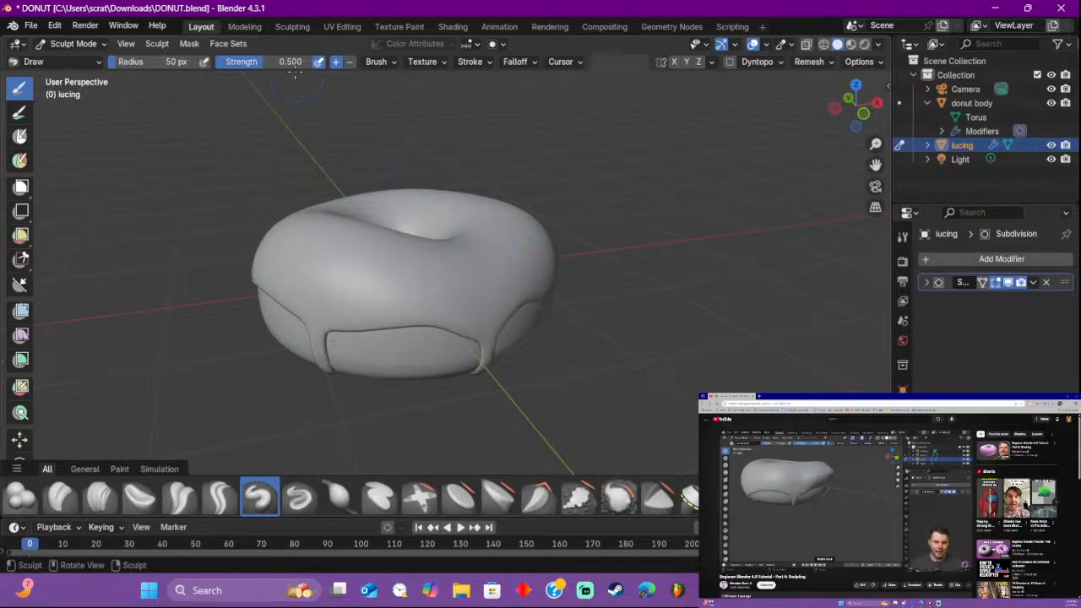
drag(289, 66, 332, 67)
mouse_move(304, 245)
mouse_down()
mouse_move(321, 272)
mouse_move(361, 244)
mouse_move(423, 291)
mouse_move(473, 283)
mouse_move(507, 243)
mouse_up()
key(ctrl+z)
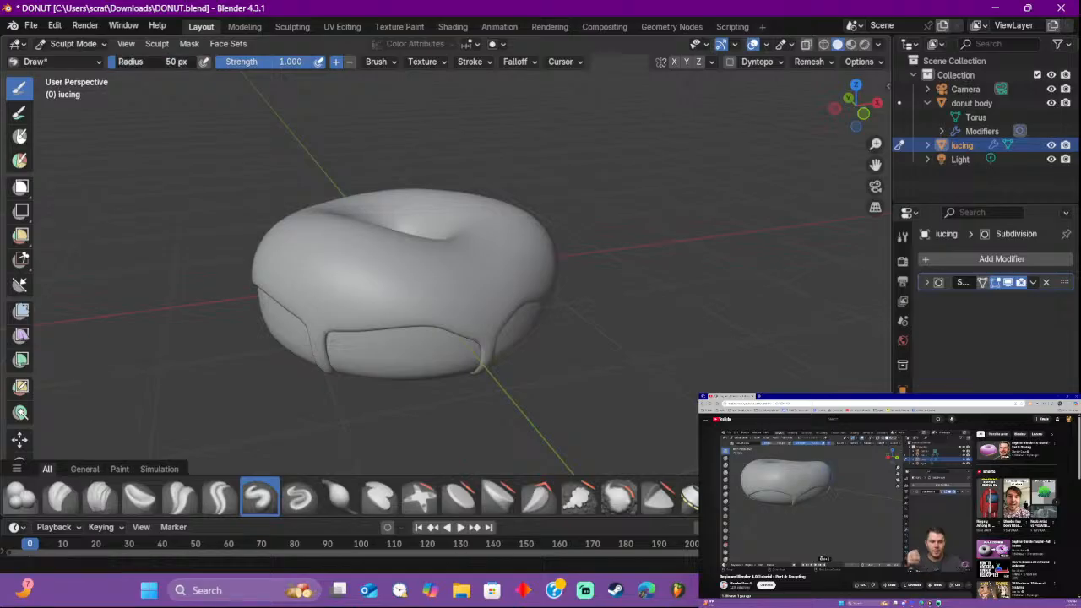
Step: Reduce the Draw brush radius to 25 px and try strokes across the icing's upper surface
mouse_move(110, 60)
mouse_down()
mouse_move(60, 61)
mouse_move(84, 61)
mouse_up()
mouse_move(305, 249)
mouse_down()
mouse_move(328, 240)
mouse_move(340, 256)
mouse_move(325, 307)
mouse_move(371, 269)
mouse_move(416, 290)
mouse_move(494, 265)
mouse_up()
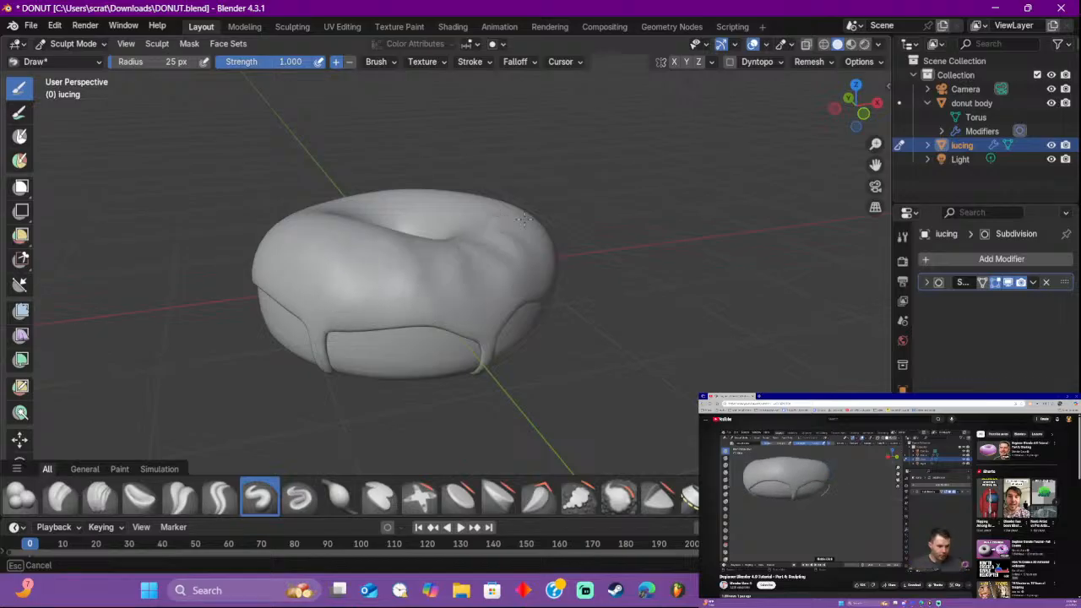
drag(525, 218, 550, 224)
scroll(346, 356, up, 2)
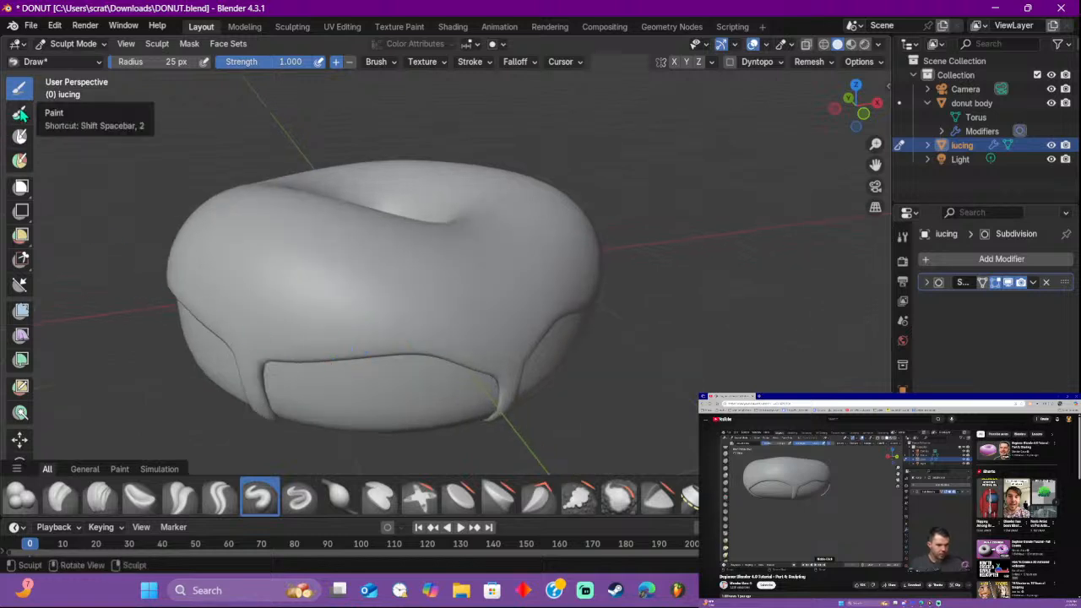
scroll(21, 135, down, 2)
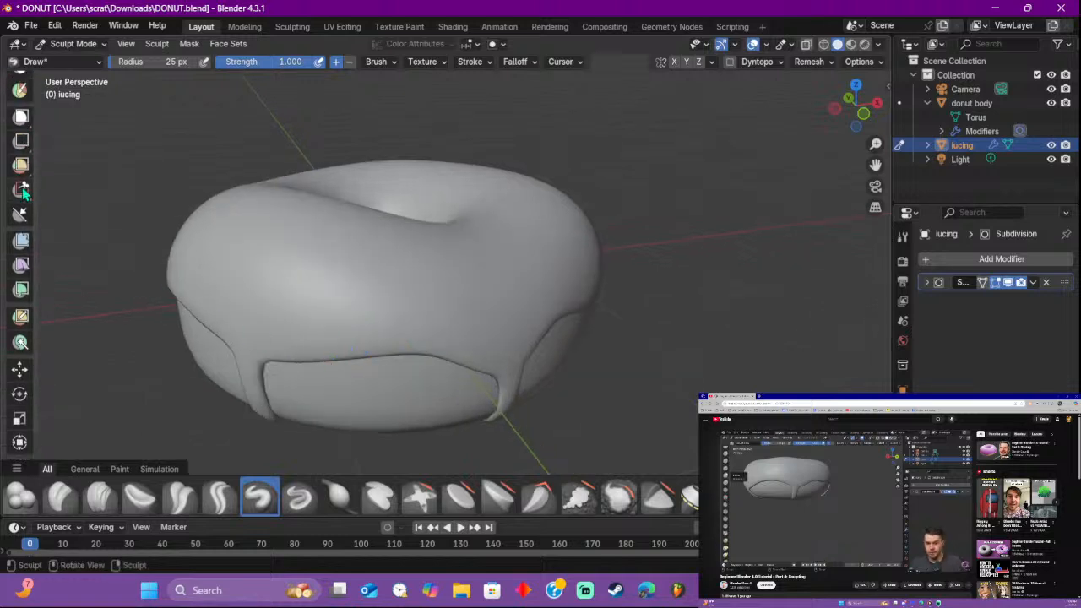
scroll(22, 193, up, 2)
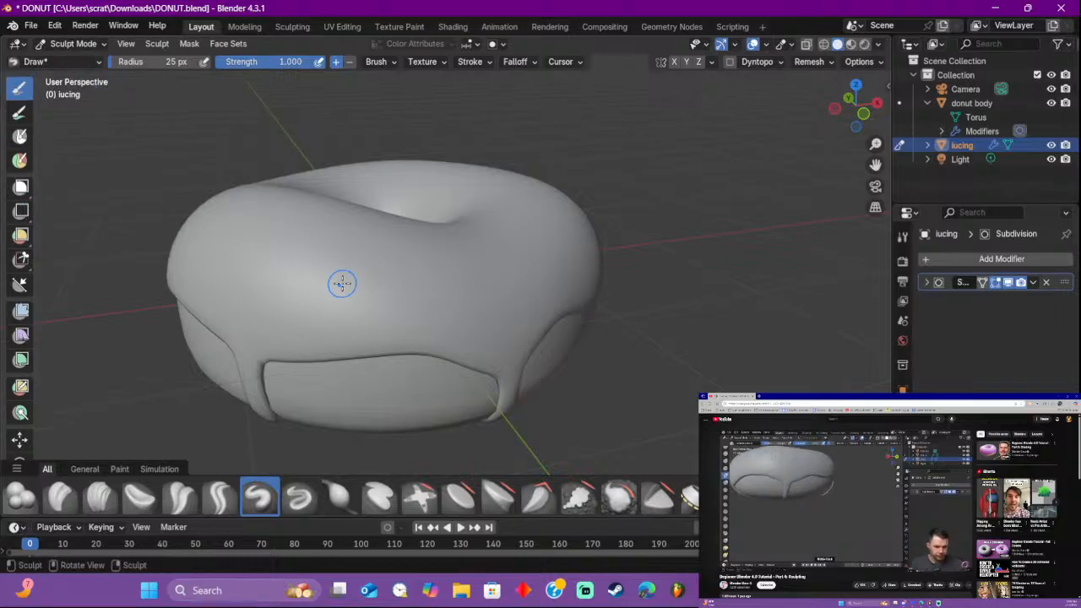
Step: Choose the Inflate/Deflate brush and try swelling the icing's lower edge and the drip beside it at 25 px
key(i)
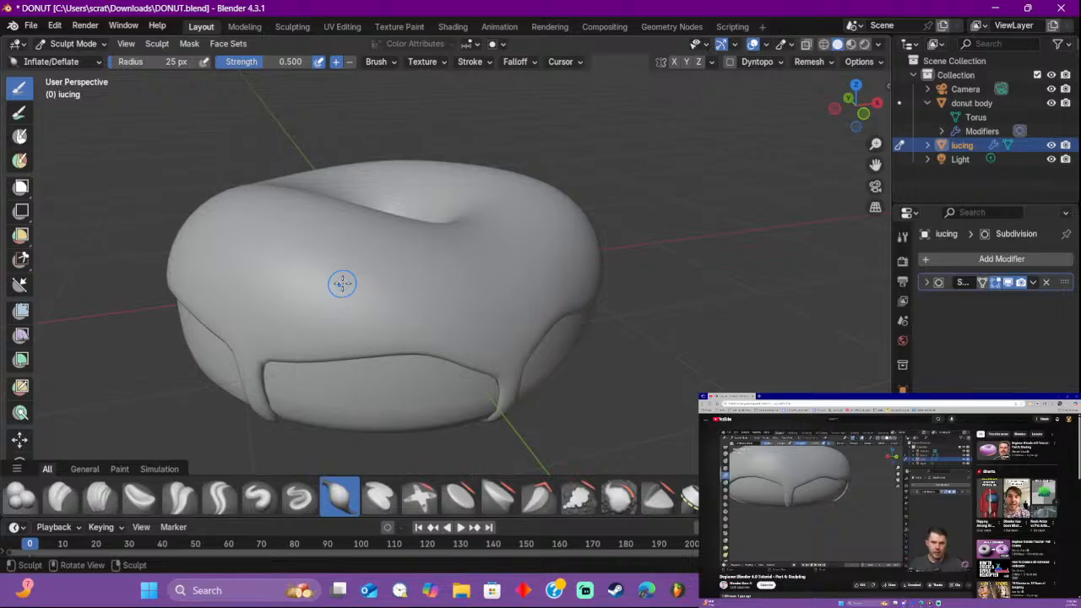
drag(278, 355, 288, 353)
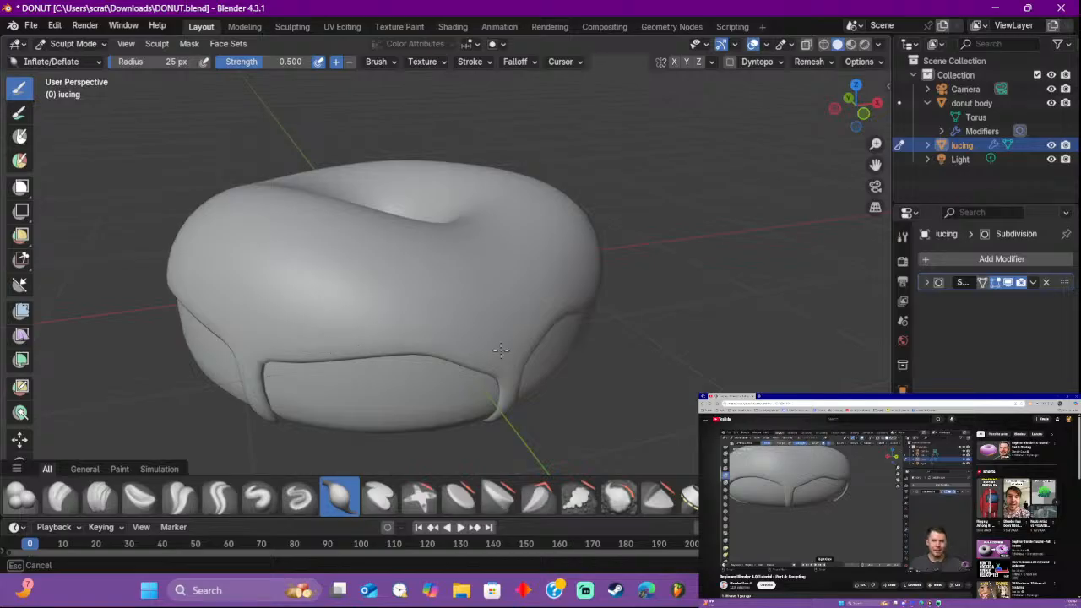
drag(511, 402, 495, 393)
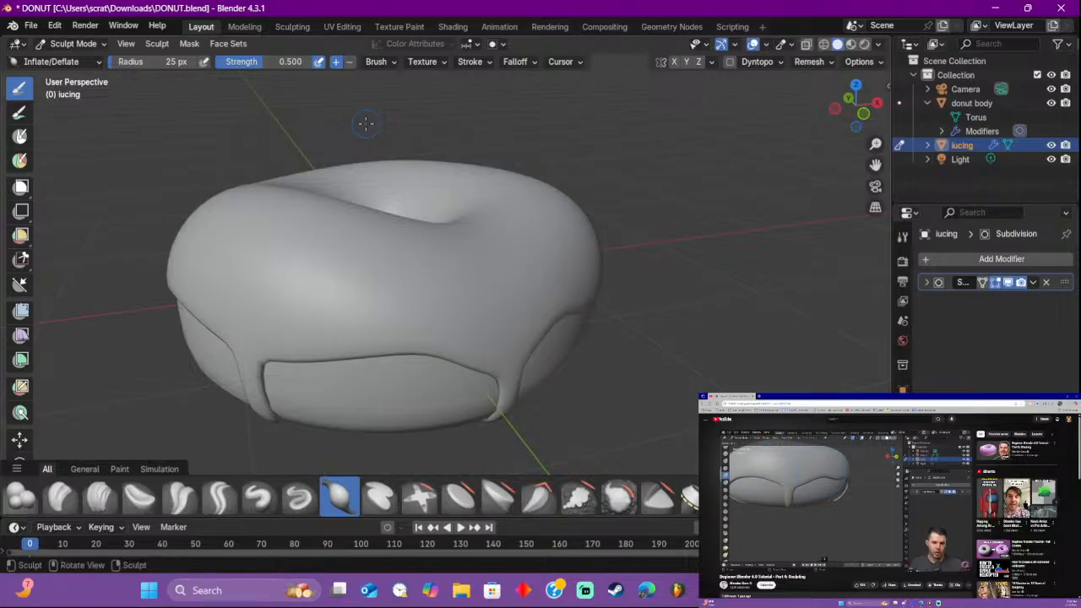
Step: Tune the Inflate/Deflate brush to a 55 px radius and 0.697 strength, testing and undoing a stroke along the icing's lower edge
key(f)
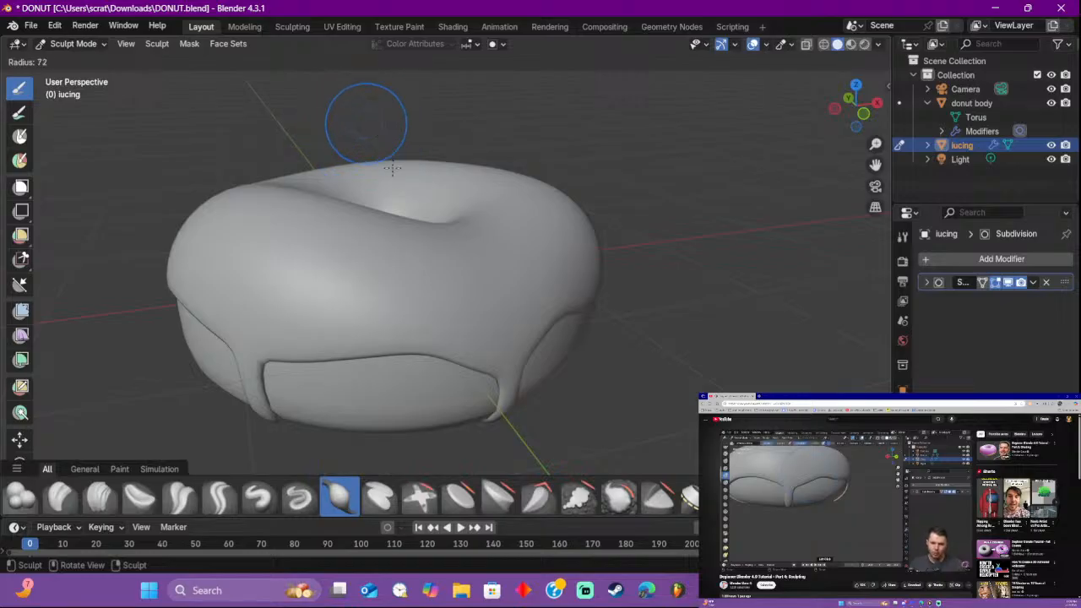
click(385, 135)
key(f)
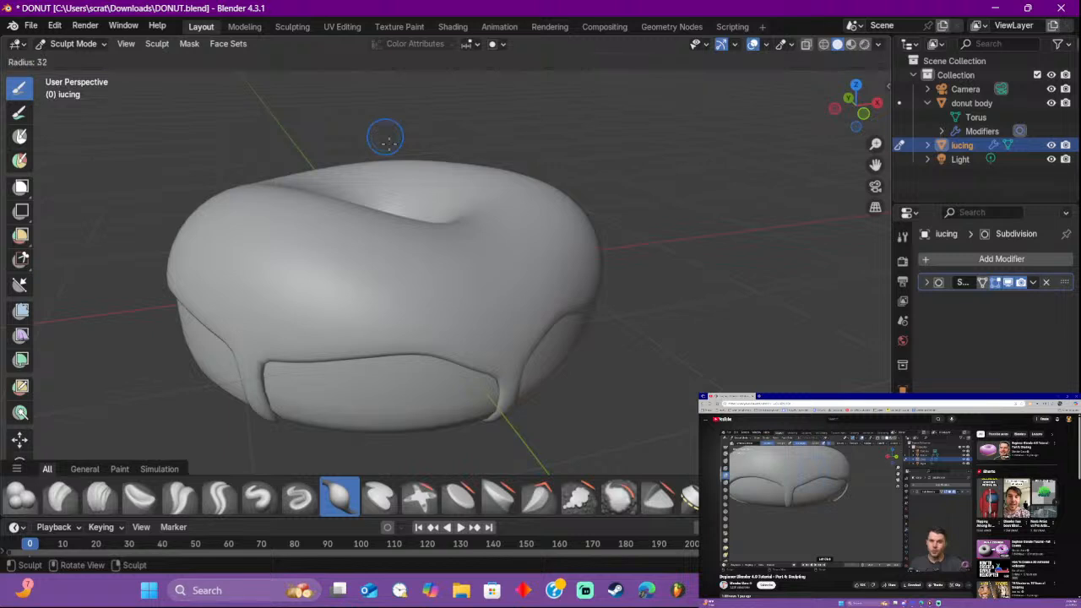
click(393, 169)
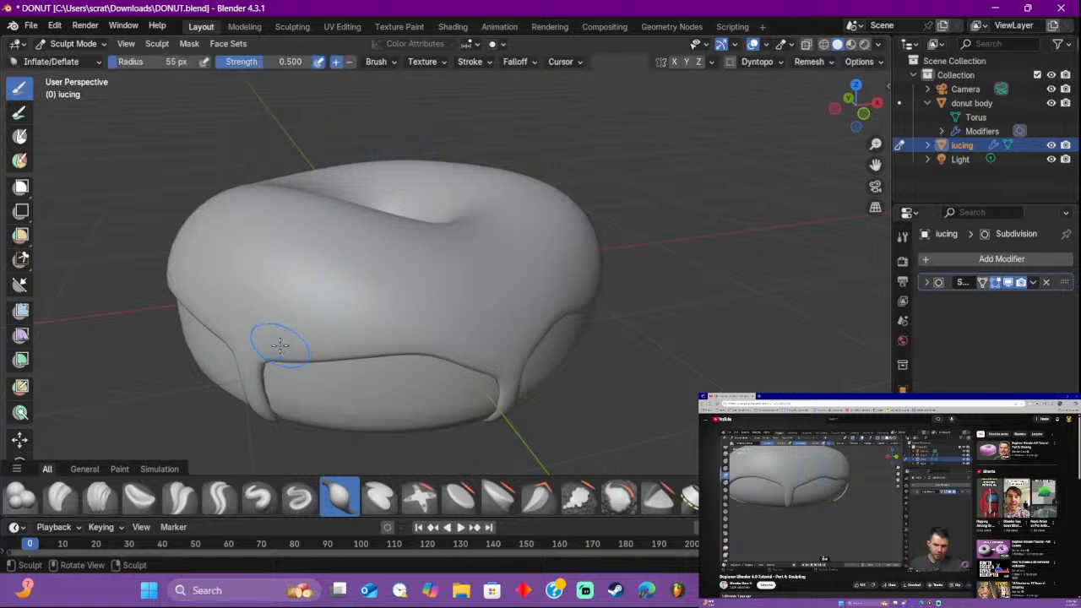
mouse_move(280, 345)
mouse_down()
mouse_move(414, 353)
mouse_move(463, 343)
mouse_move(515, 384)
mouse_up()
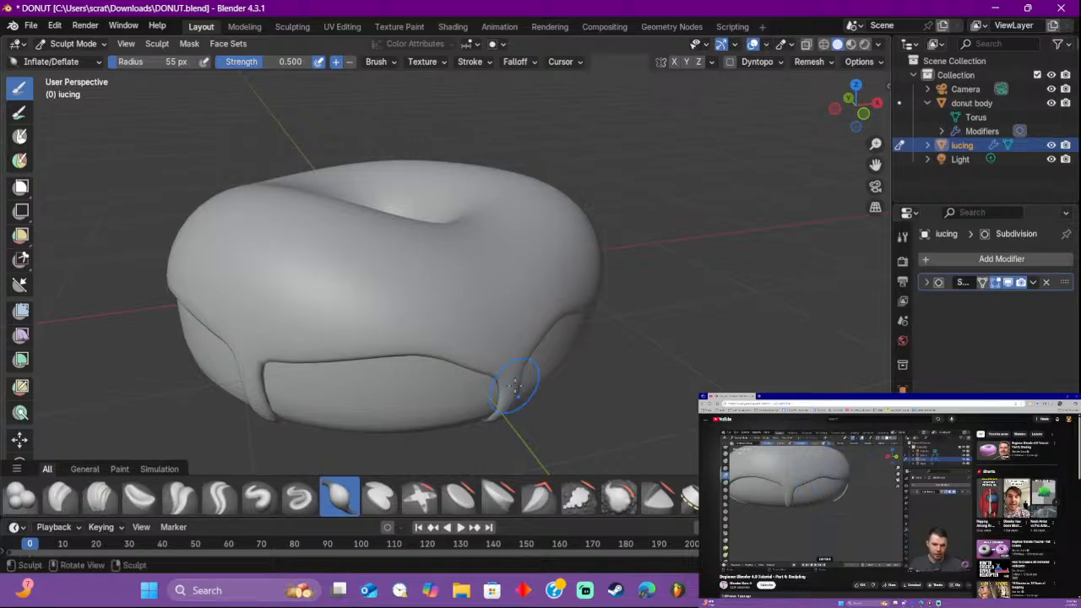
key(ctrl+z)
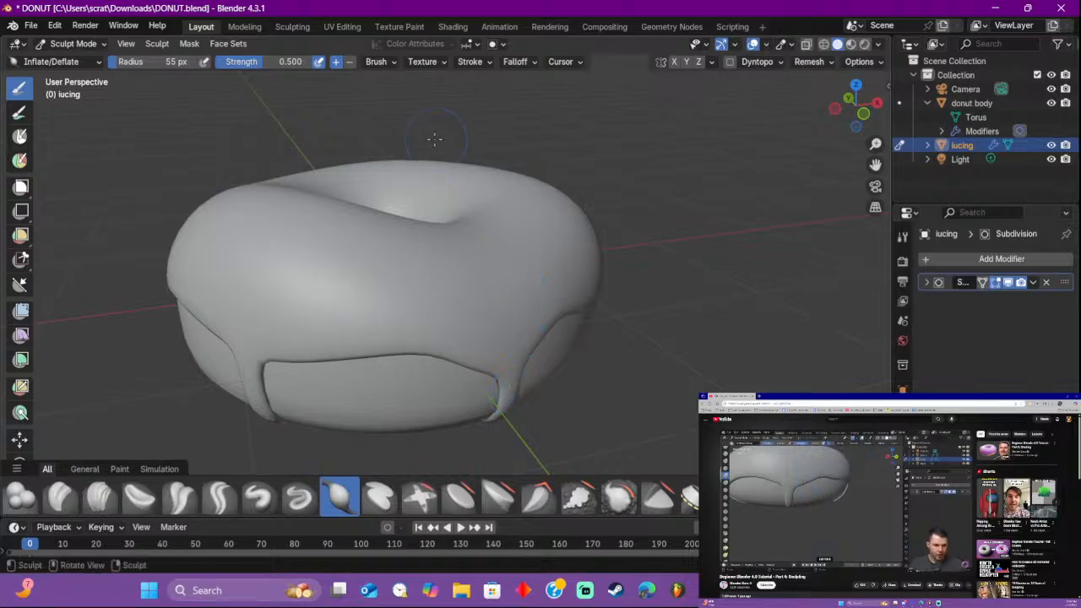
drag(279, 62, 289, 62)
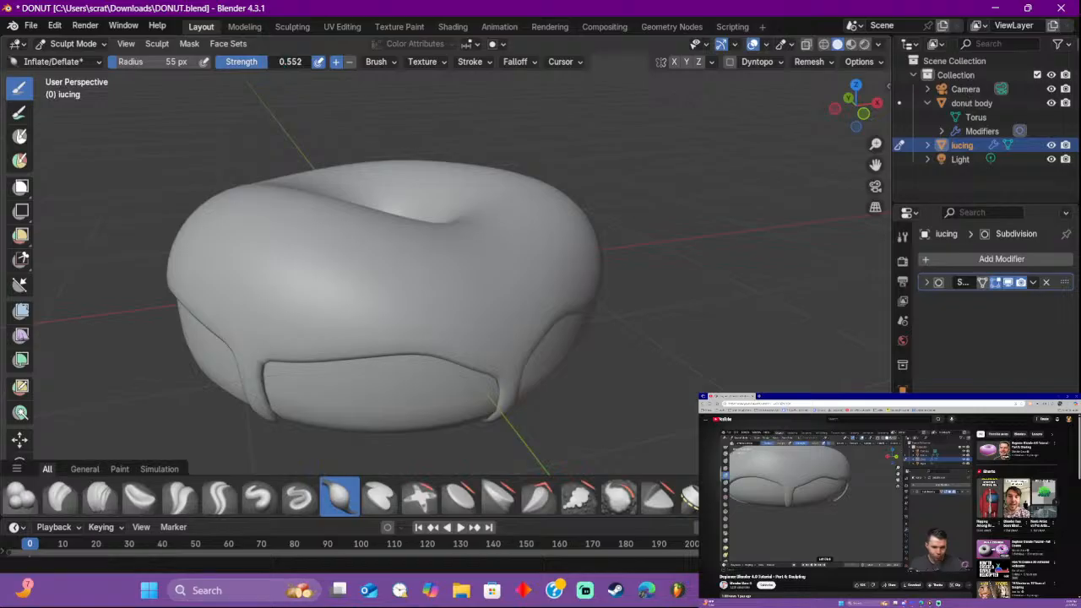
mouse_move(338, 166)
middle_down()
mouse_move(349, 126)
mouse_move(338, 132)
middle_up()
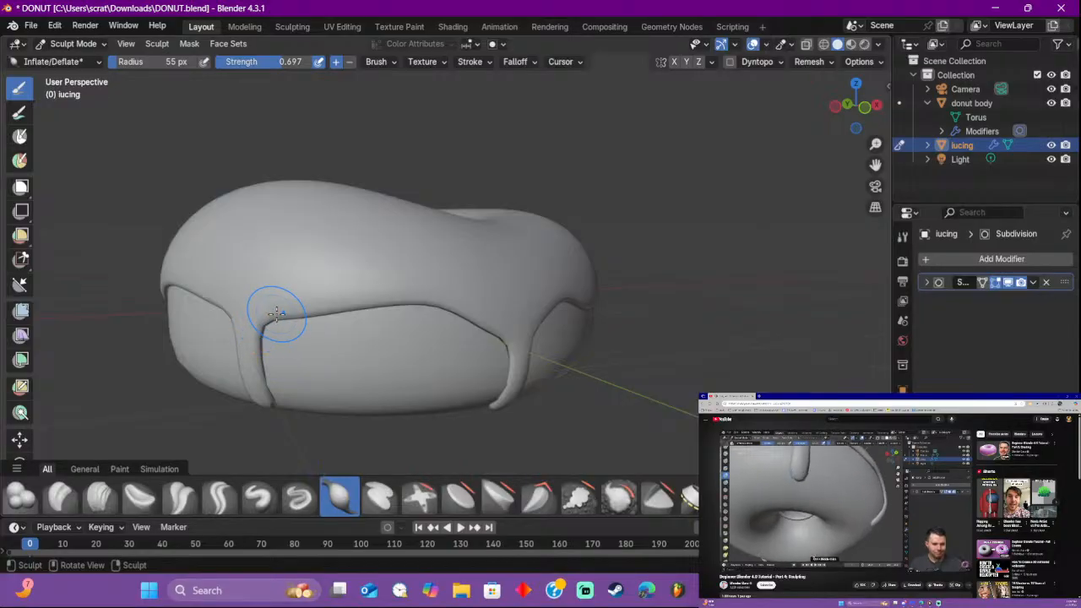
Step: Swell the front drip's tip and the icing's edge above it with Inflate/Deflate strokes at a 55 px radius
middle_drag(277, 314, 324, 270)
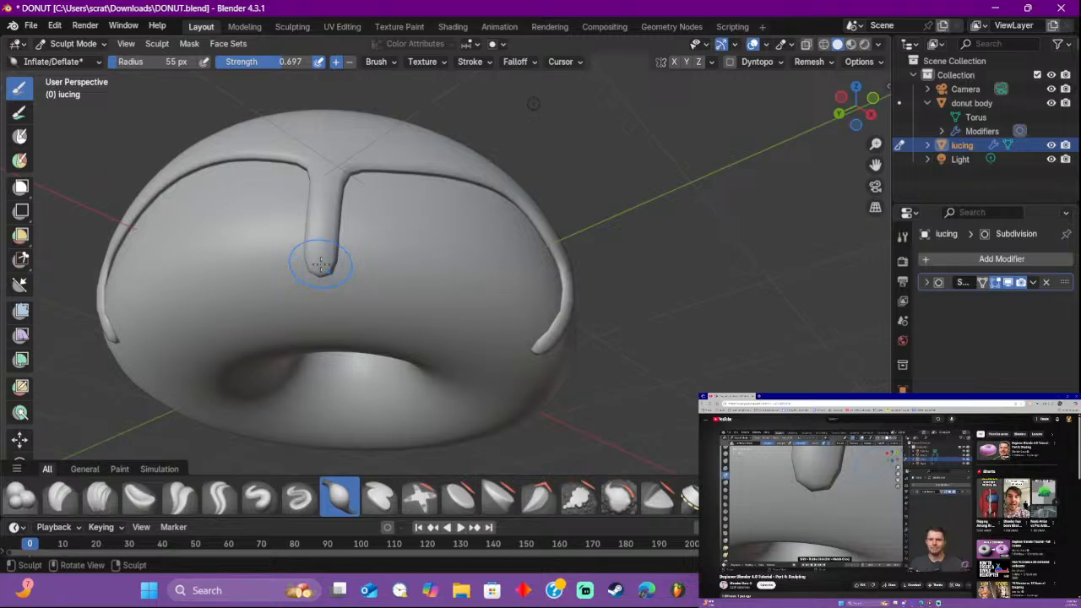
drag(321, 263, 354, 241)
middle_drag(354, 242, 299, 309)
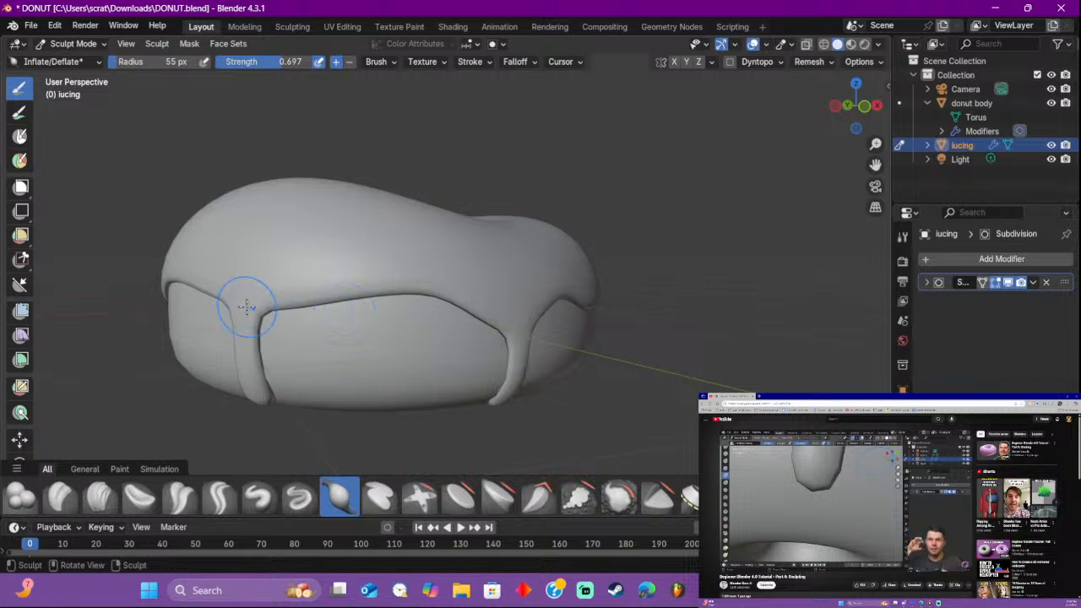
drag(246, 302, 277, 298)
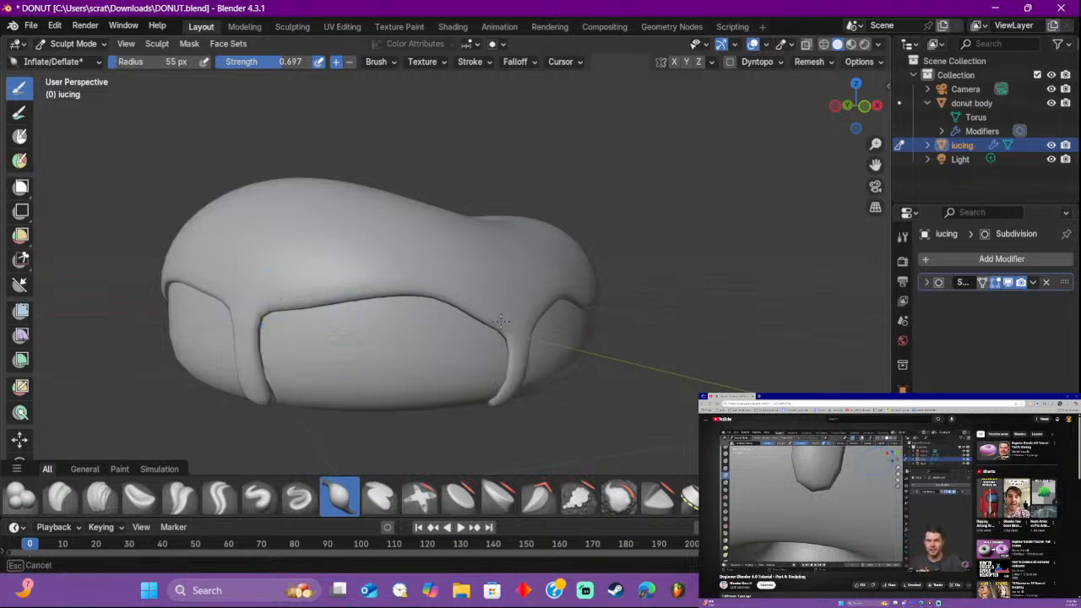
mouse_move(501, 321)
middle_down()
mouse_move(324, 301)
mouse_move(458, 290)
middle_up()
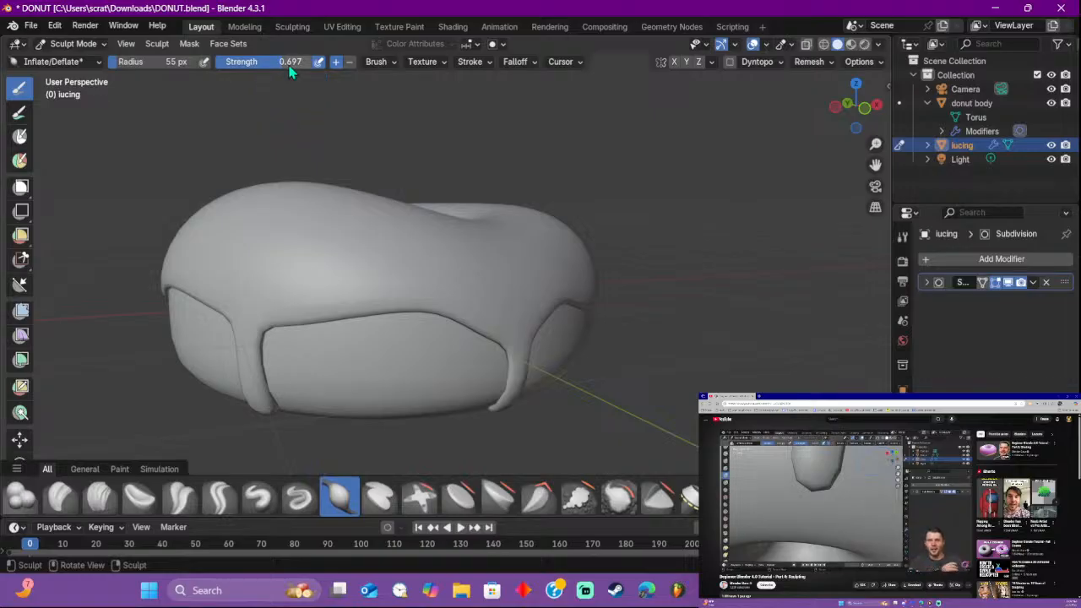
Step: Set the Inflate/Deflate brush to 0.766 strength and a 24 px radius and inflate the icing's lower edge beside two drips
drag(289, 70, 301, 70)
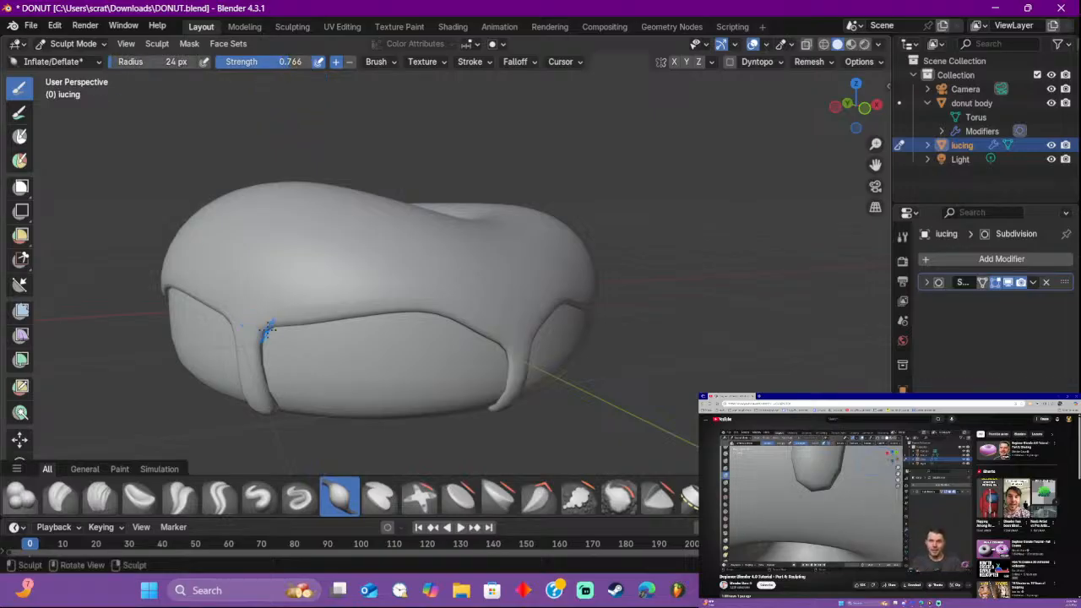
drag(267, 315, 273, 313)
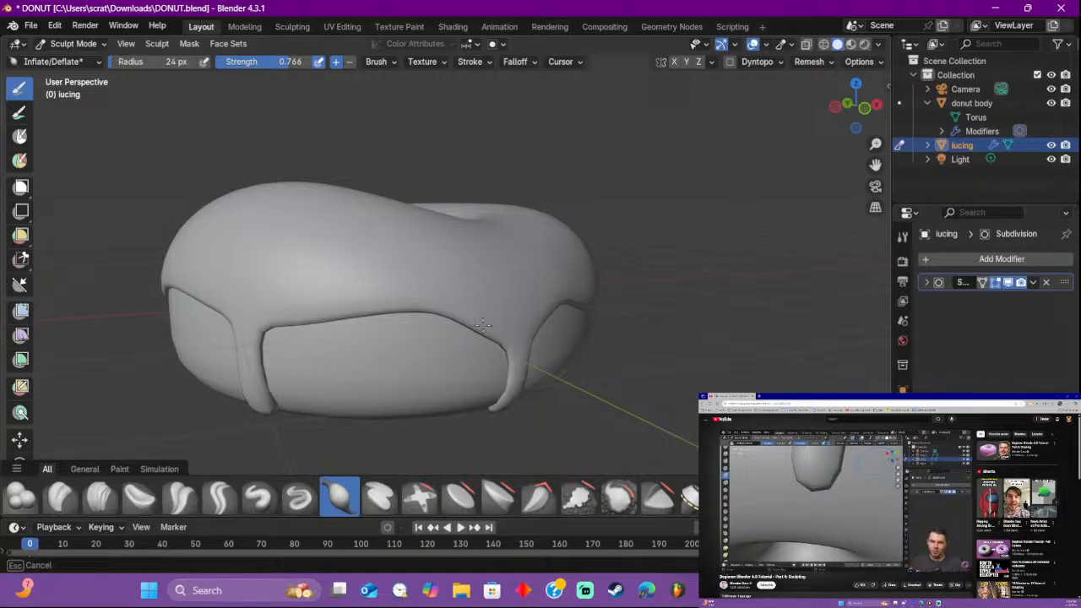
drag(483, 325, 497, 333)
middle_drag(496, 333, 329, 293)
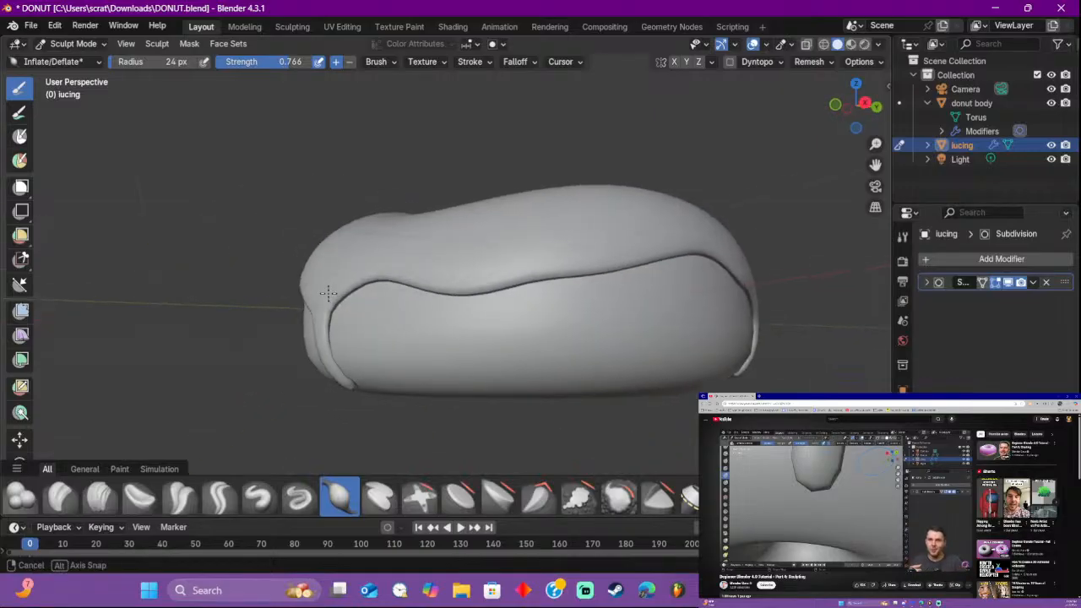
scroll(279, 279, up, 5)
mouse_move(245, 273)
middle_down()
mouse_move(398, 301)
mouse_move(313, 295)
mouse_move(504, 286)
mouse_move(462, 289)
mouse_move(454, 266)
middle_up()
scroll(505, 286, down, 4)
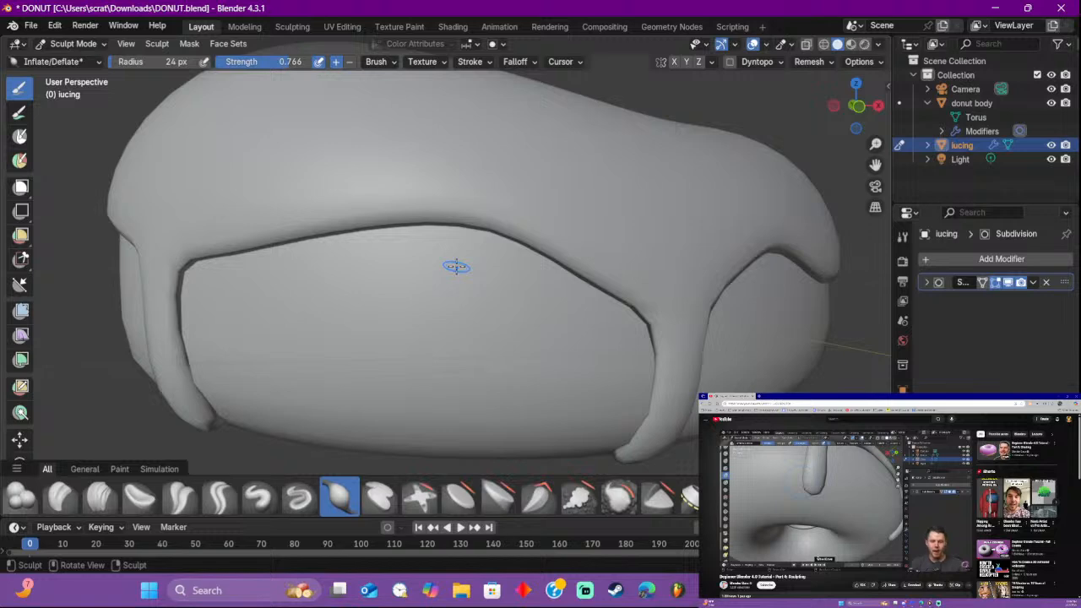
middle_drag(414, 346, 483, 320)
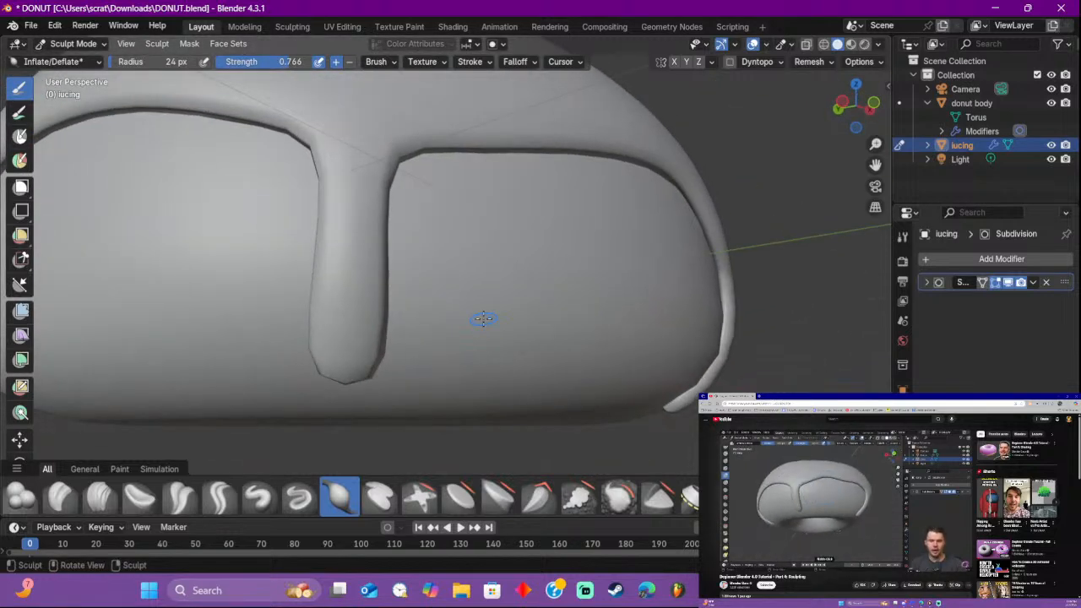
ctrl+middle_drag(572, 307, 564, 323)
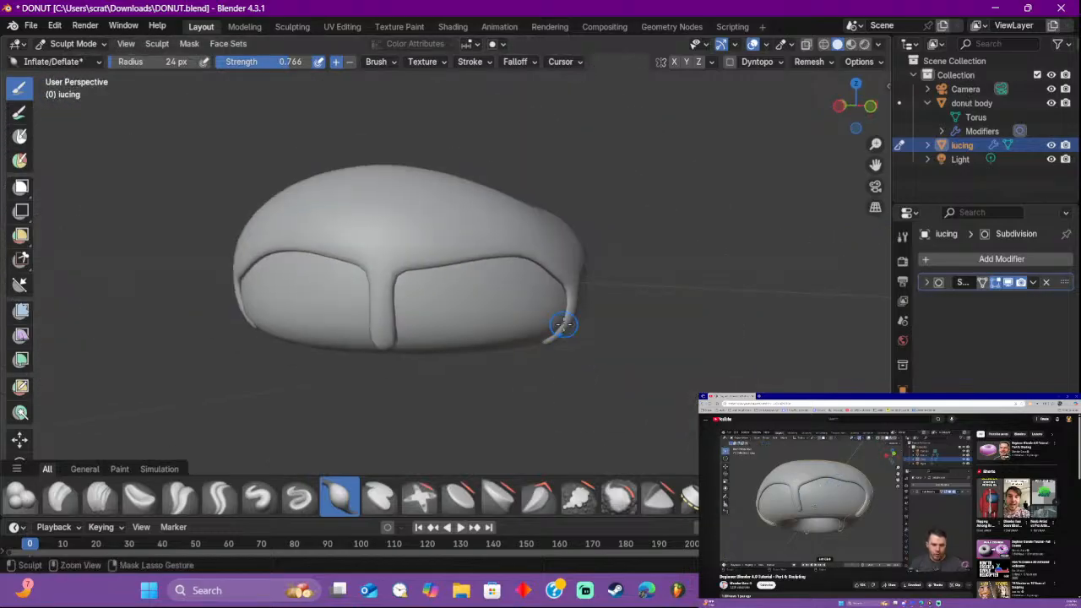
Step: Switch the icing to Object Mode and raise its Subdivision modifier's viewport level to 2, checking the mesh in Edit Mode
key(ctrl+Tab)
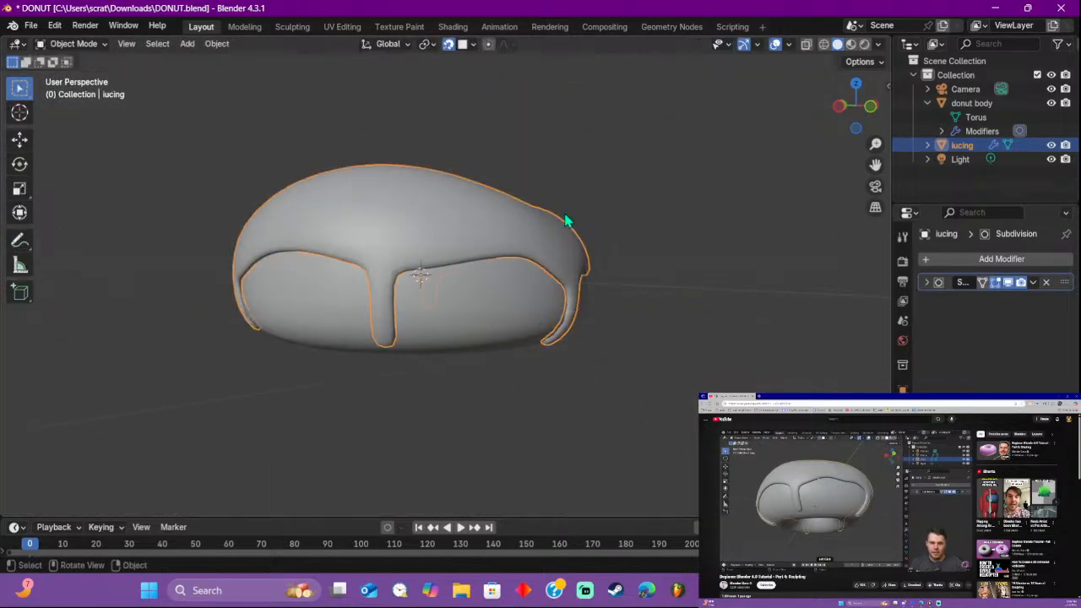
mouse_move(569, 223)
middle_down()
mouse_move(552, 228)
mouse_move(568, 233)
middle_up()
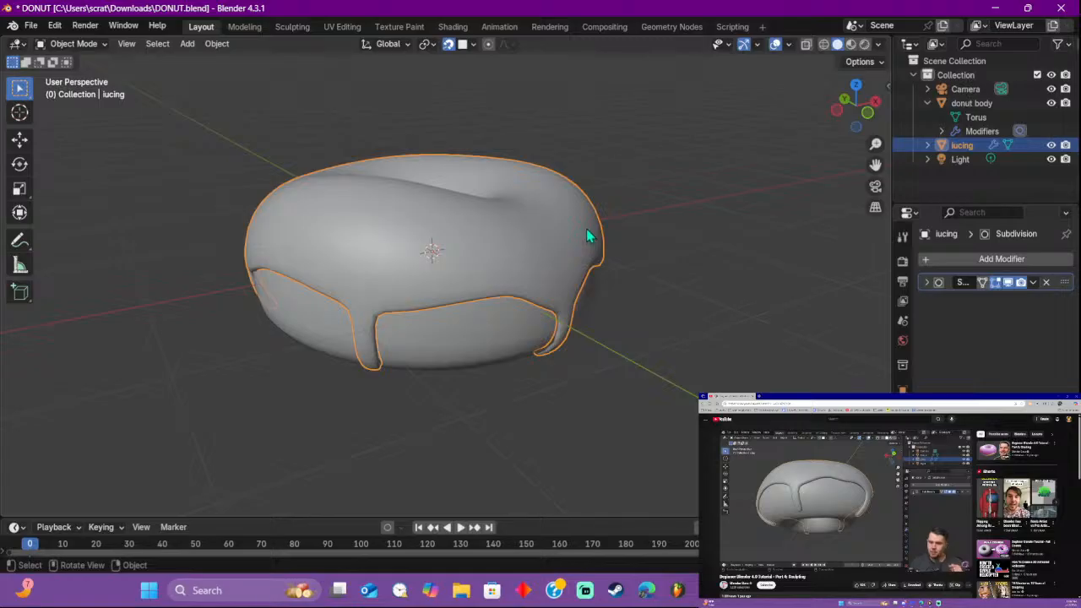
middle_drag(478, 171, 620, 228)
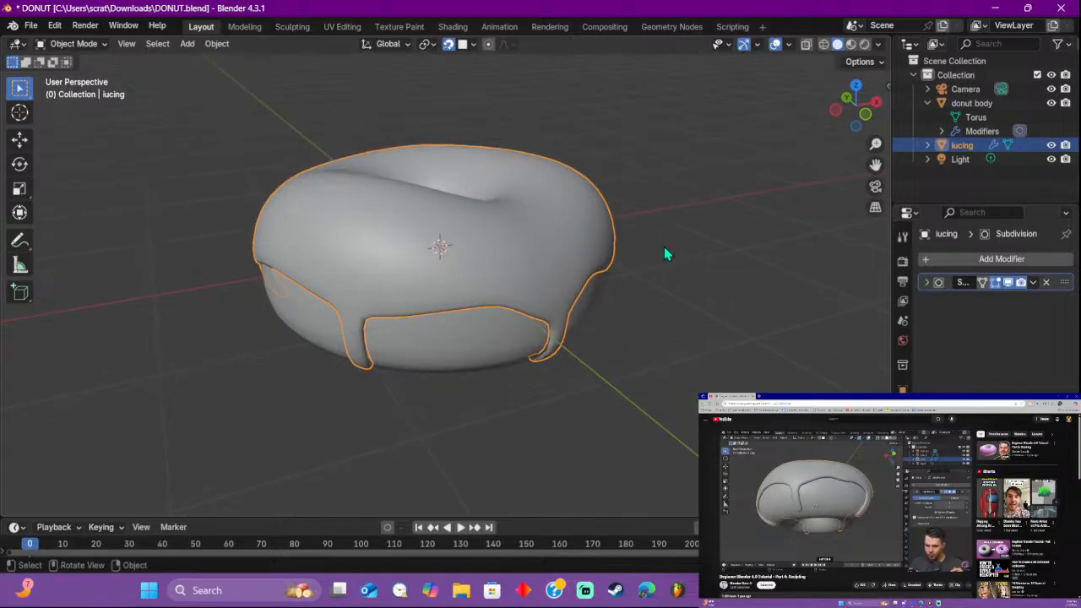
click(929, 283)
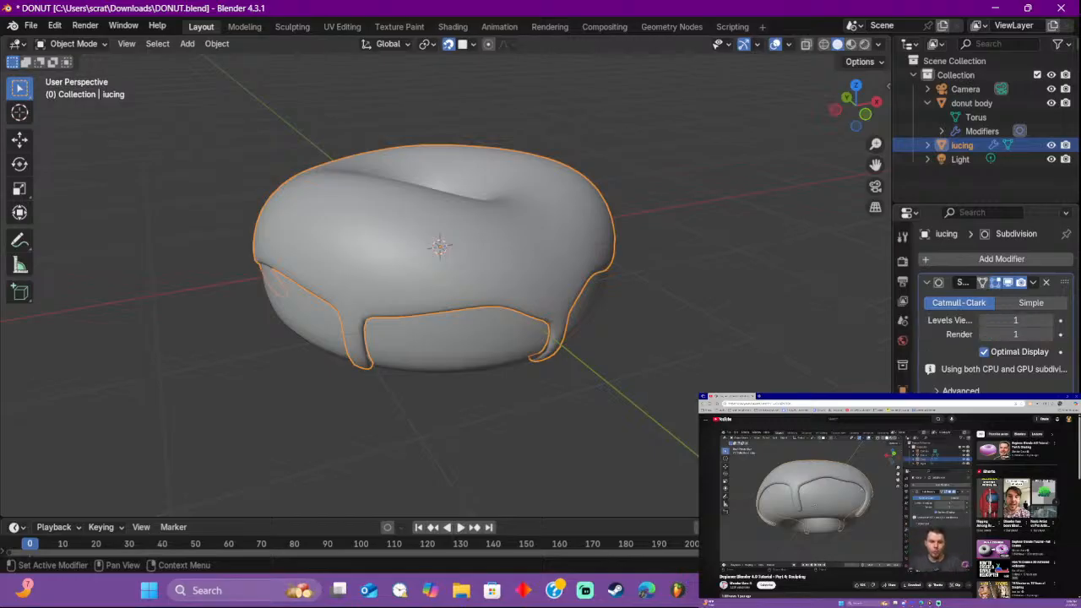
click(1033, 284)
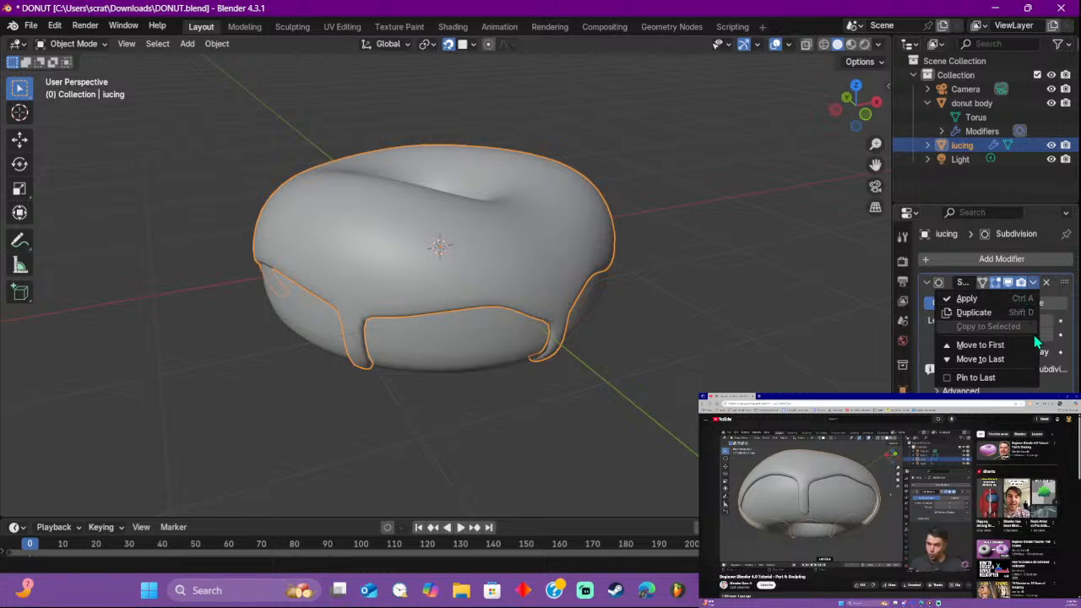
click(714, 307)
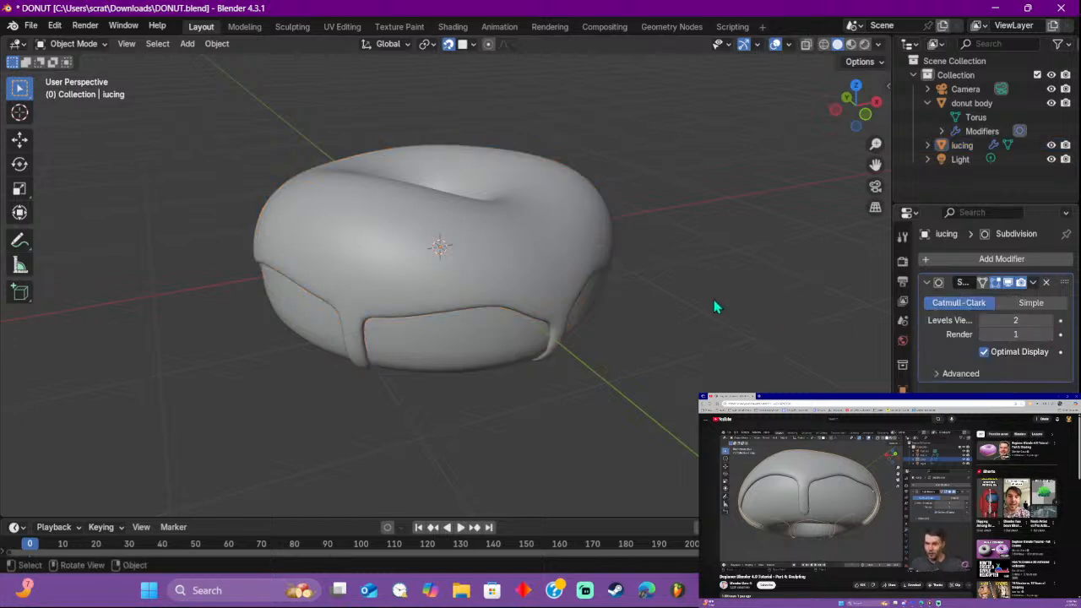
key(Tab)
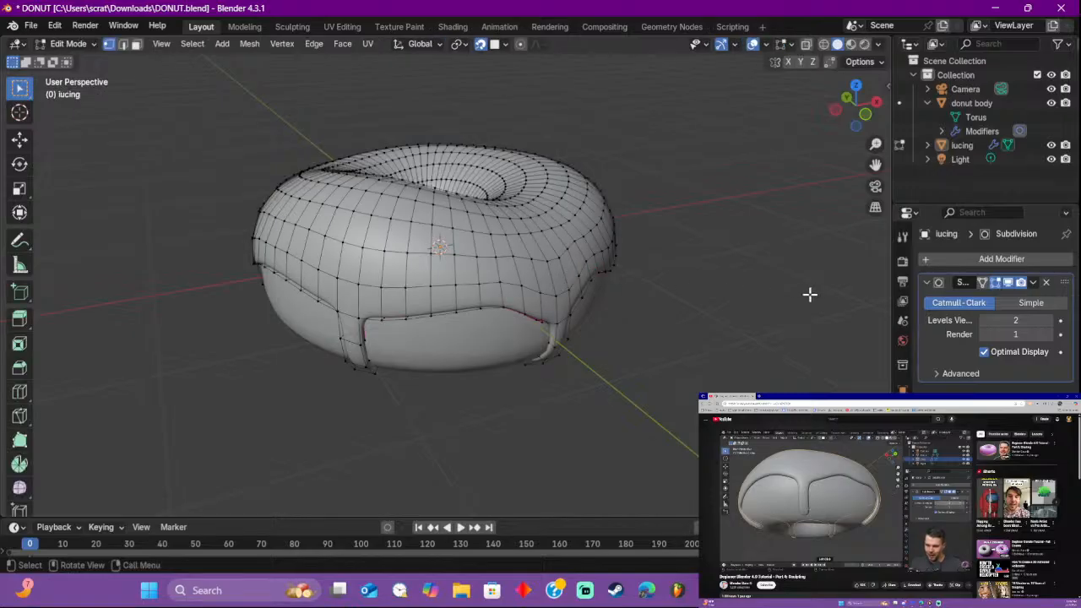
key(Tab)
Step: Try applying the icing's Subdivision modifier at level 2, inspect the mesh in Edit Mode, and undo the application
click(1032, 283)
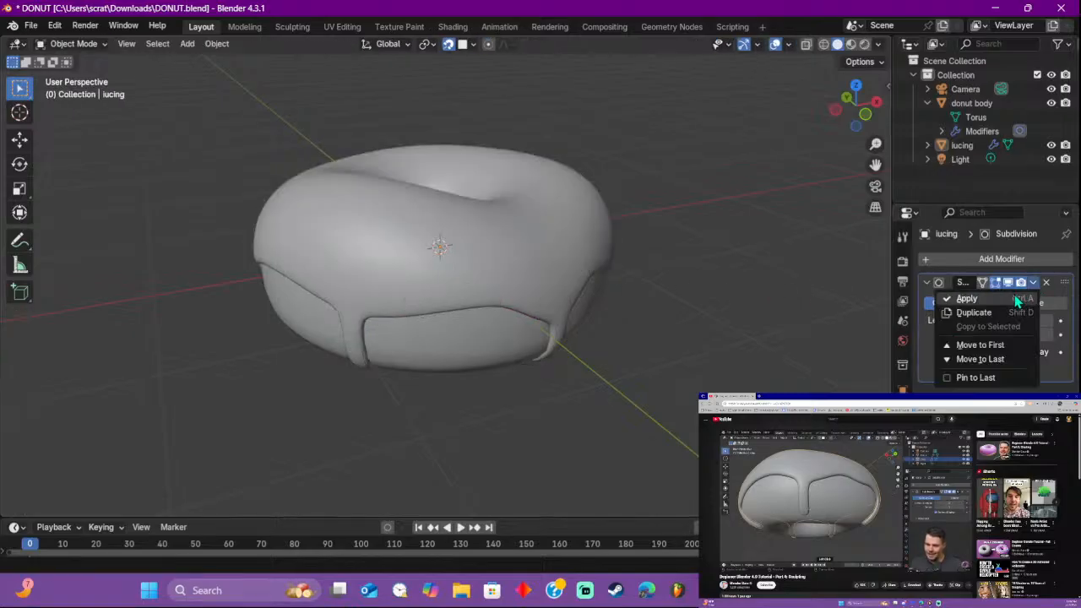
click(957, 299)
click(526, 236)
key(Tab)
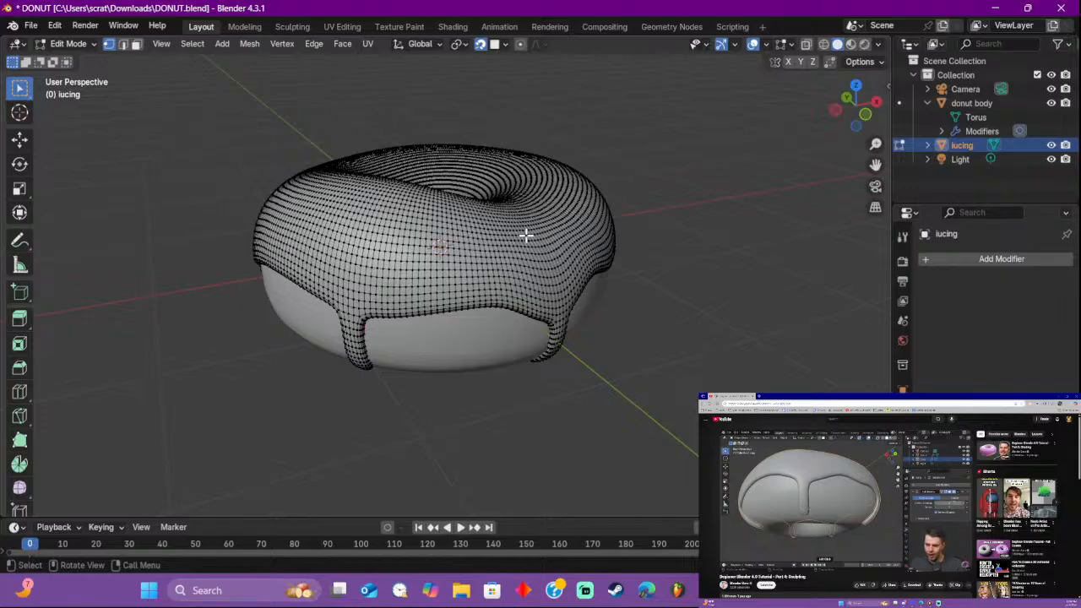
key(Tab)
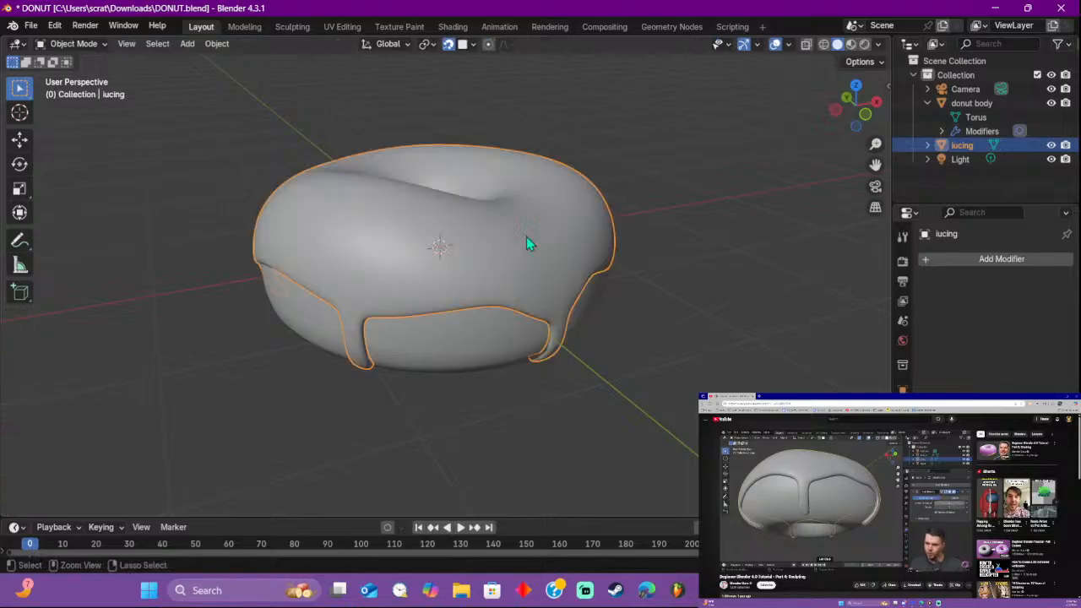
click(715, 249)
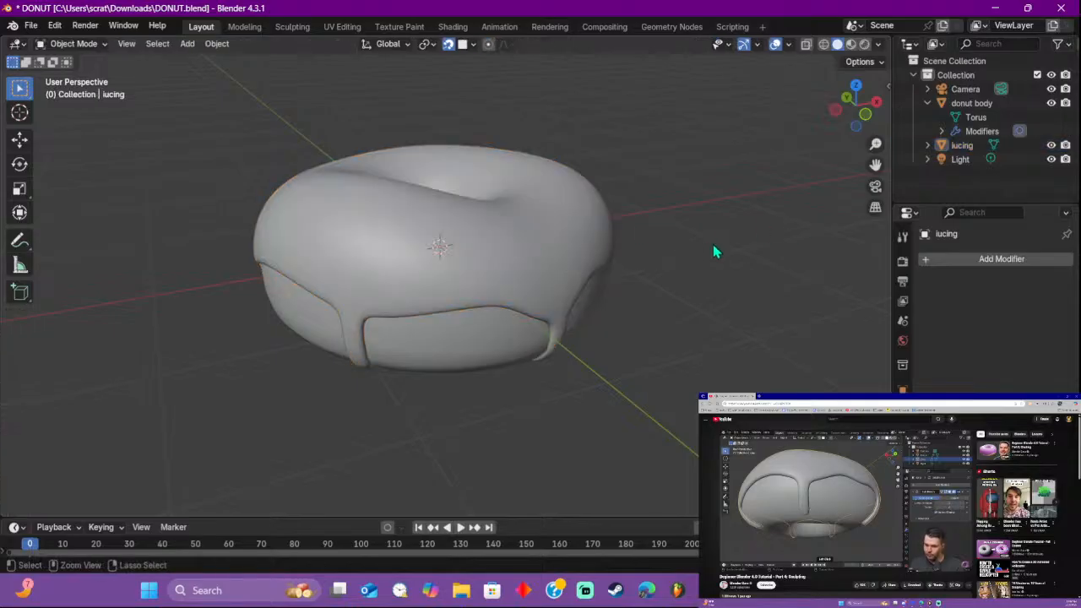
click(611, 233)
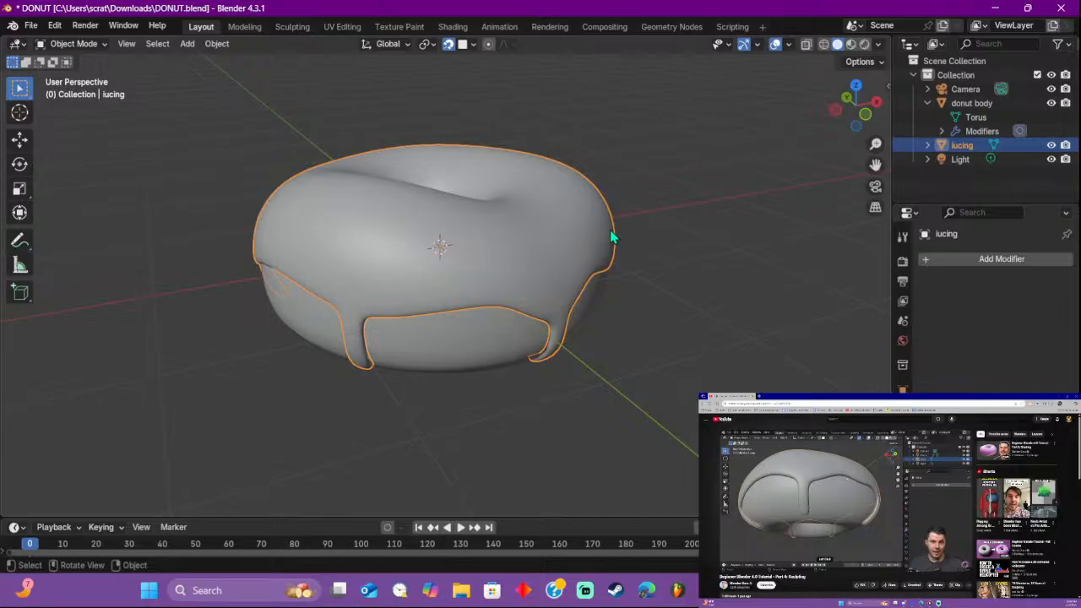
key(ctrl+2)
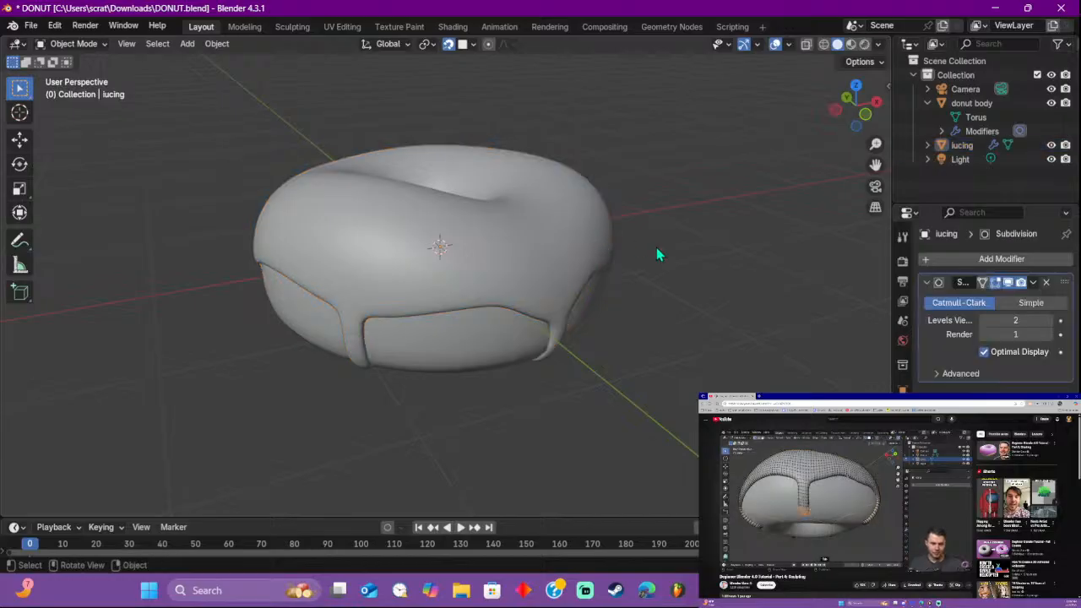
Step: Set the icing's Subdivision viewport level to 1 and apply the modifier, checking the resulting mesh in Edit Mode
click(984, 320)
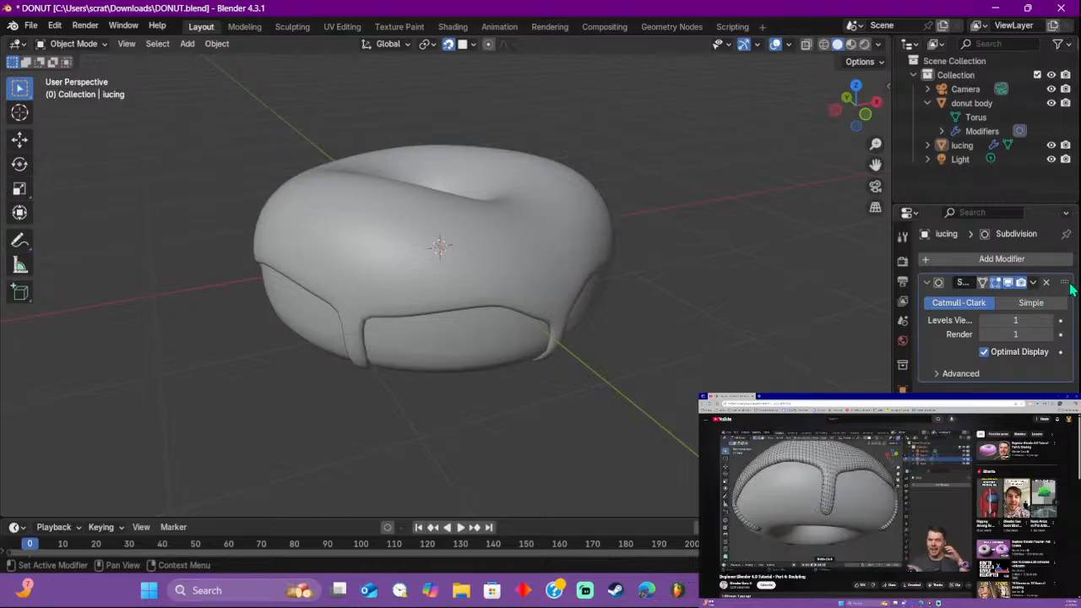
click(1033, 285)
click(558, 216)
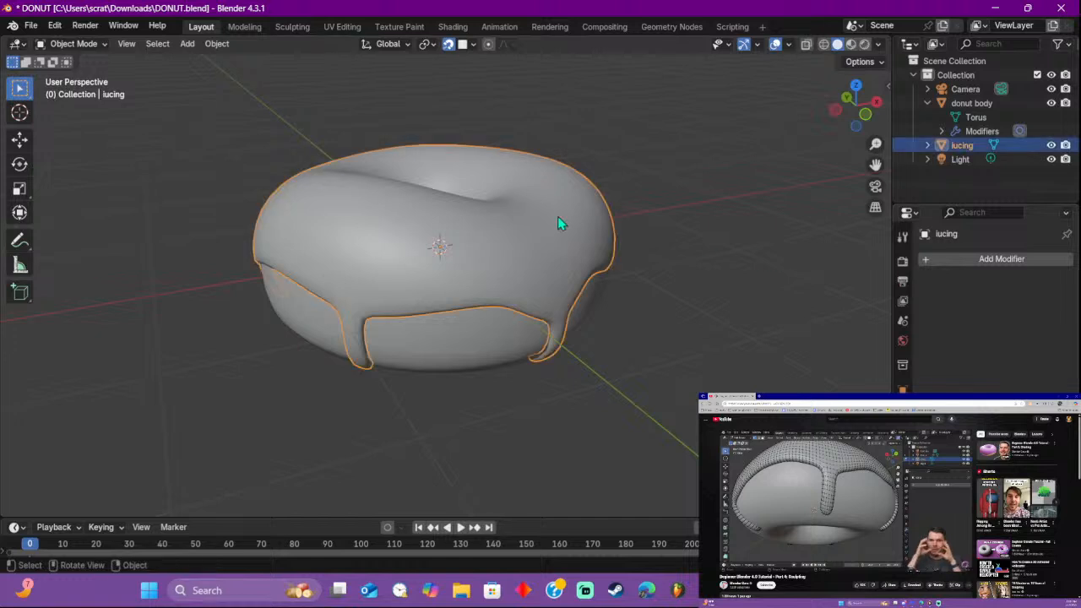
key(Tab)
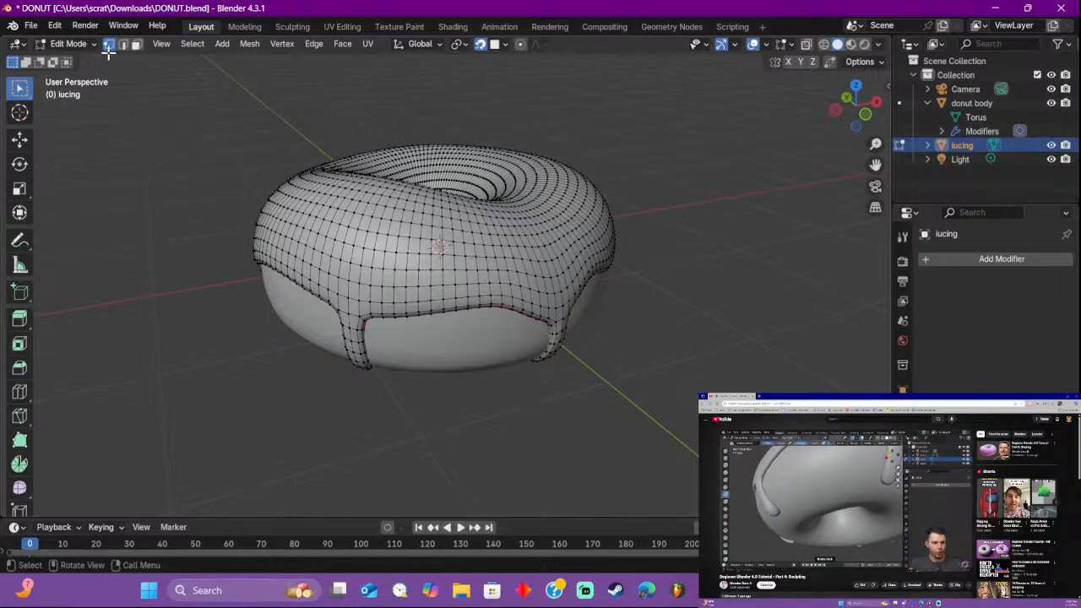
Step: In Sculpt Mode, set Inflate/Deflate to a 55 px radius and 1.000 strength and inflate the front drip's tip
click(72, 44)
click(80, 91)
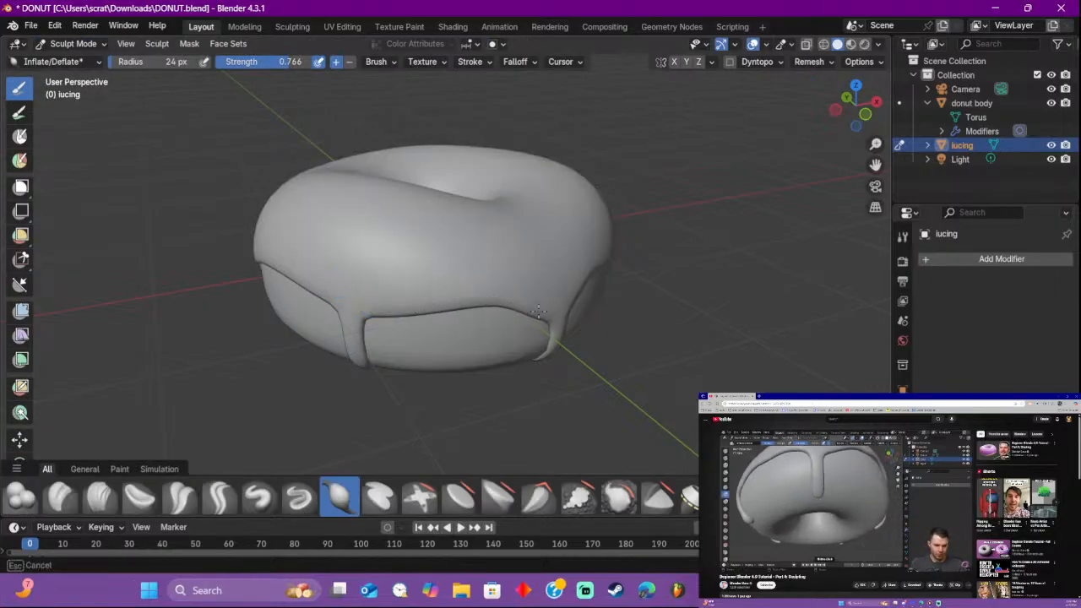
middle_drag(480, 295, 509, 229)
scroll(488, 290, up, 2)
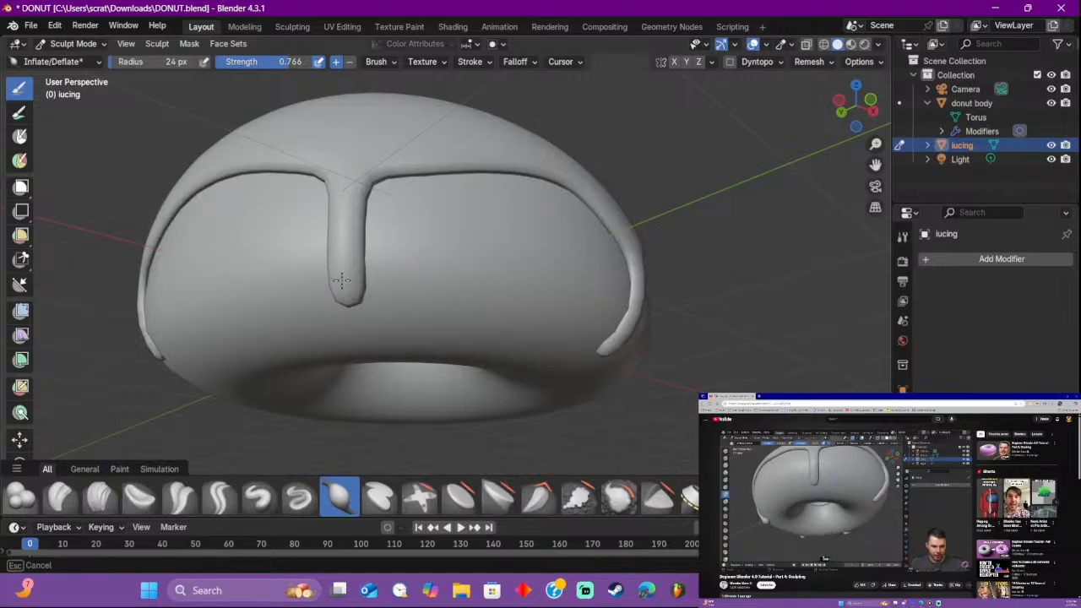
drag(342, 281, 347, 296)
drag(279, 63, 312, 63)
drag(150, 66, 156, 66)
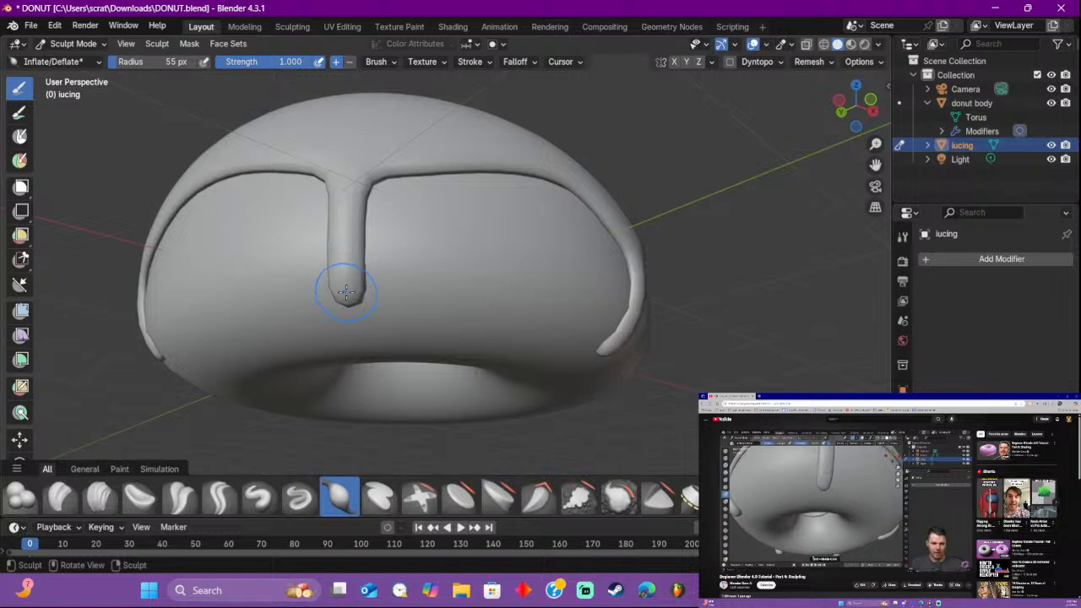
drag(345, 285, 348, 284)
Step: Inflate the tips of the other drips around the donut with the 55 px Inflate/Deflate brush
mouse_move(348, 284)
middle_down()
mouse_move(372, 246)
mouse_move(482, 217)
middle_up()
drag(495, 230, 498, 226)
mouse_move(560, 222)
middle_down()
mouse_move(514, 224)
mouse_move(499, 256)
mouse_move(441, 299)
middle_up()
drag(390, 285, 380, 277)
mouse_move(379, 276)
middle_down()
mouse_move(302, 253)
mouse_move(366, 262)
middle_up()
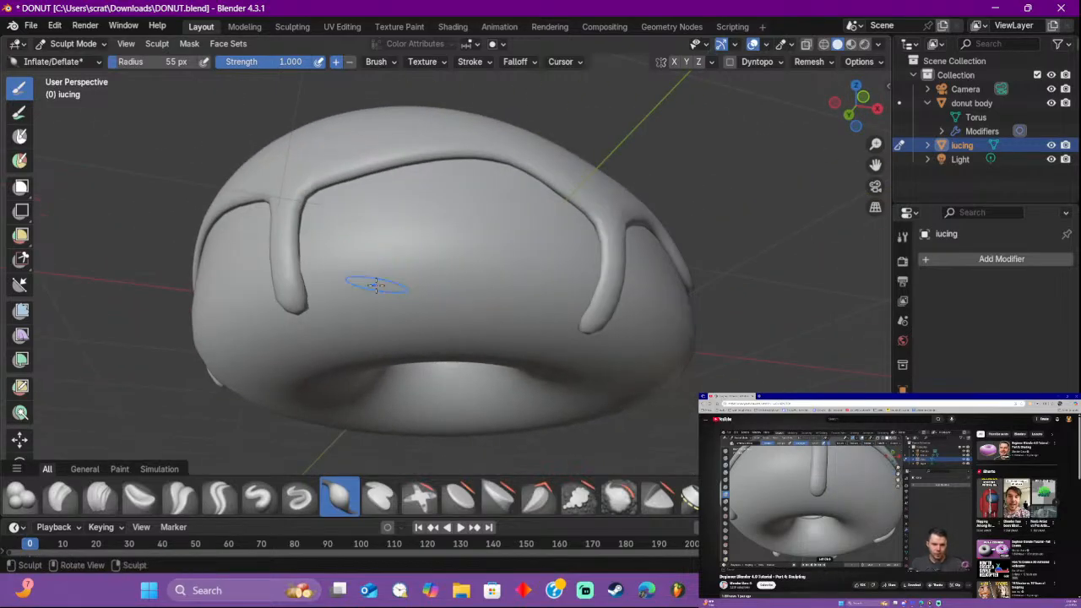
drag(290, 295, 284, 297)
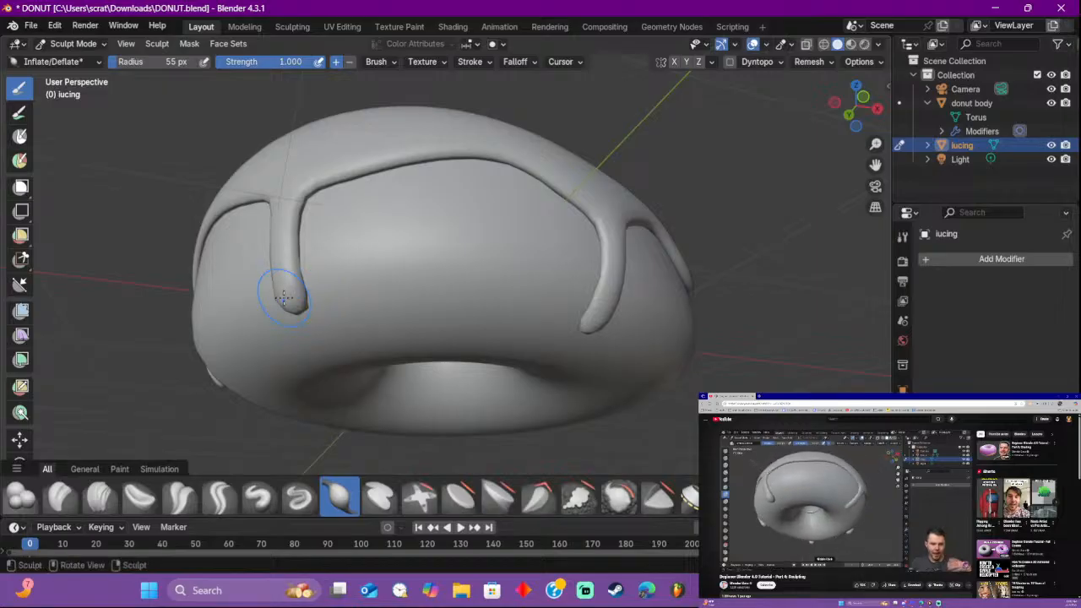
middle_drag(361, 294, 473, 232)
drag(476, 235, 459, 222)
mouse_move(458, 222)
middle_down()
mouse_move(625, 221)
mouse_move(459, 290)
mouse_move(430, 264)
mouse_move(329, 282)
middle_up()
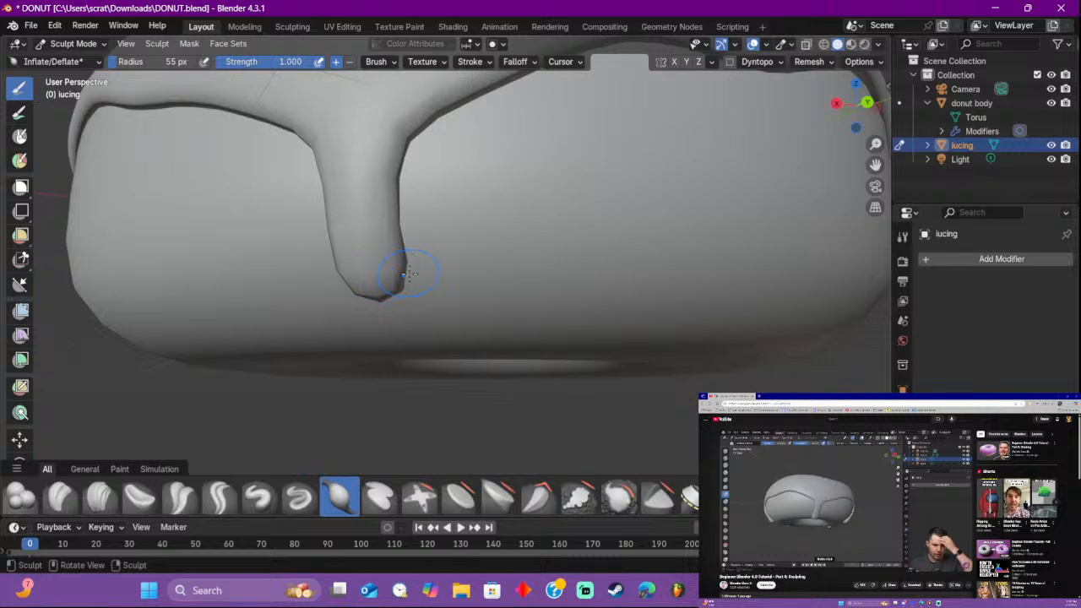
Step: Work close up on the drips, swelling the sides and rounded ends of their tips with Inflate/Deflate strokes
mouse_move(410, 285)
middle_down()
mouse_move(363, 266)
mouse_move(376, 260)
mouse_move(257, 271)
mouse_move(395, 261)
middle_up()
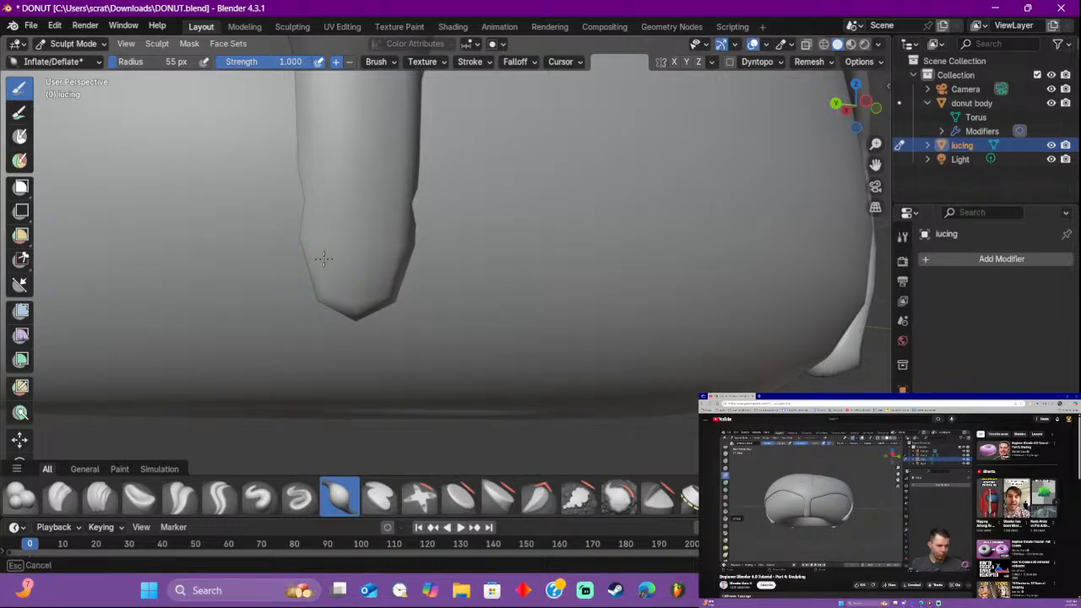
mouse_move(324, 259)
mouse_down()
mouse_move(392, 256)
mouse_move(349, 246)
mouse_up()
mouse_move(358, 244)
middle_down()
mouse_move(295, 248)
mouse_move(386, 256)
mouse_move(279, 268)
mouse_move(550, 222)
mouse_move(642, 265)
middle_up()
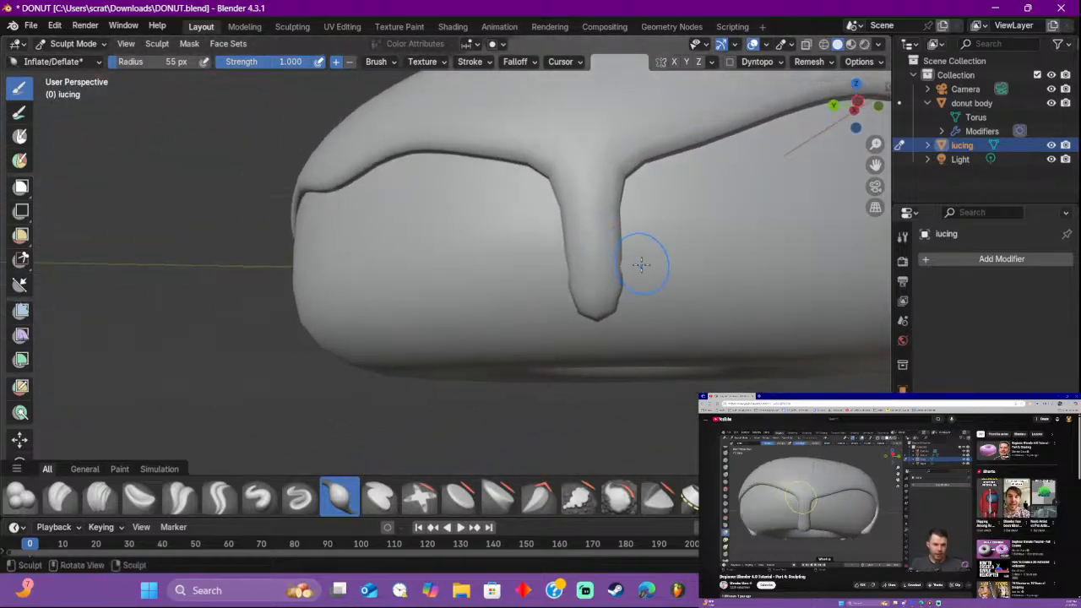
scroll(642, 265, up, 3)
drag(676, 299, 726, 291)
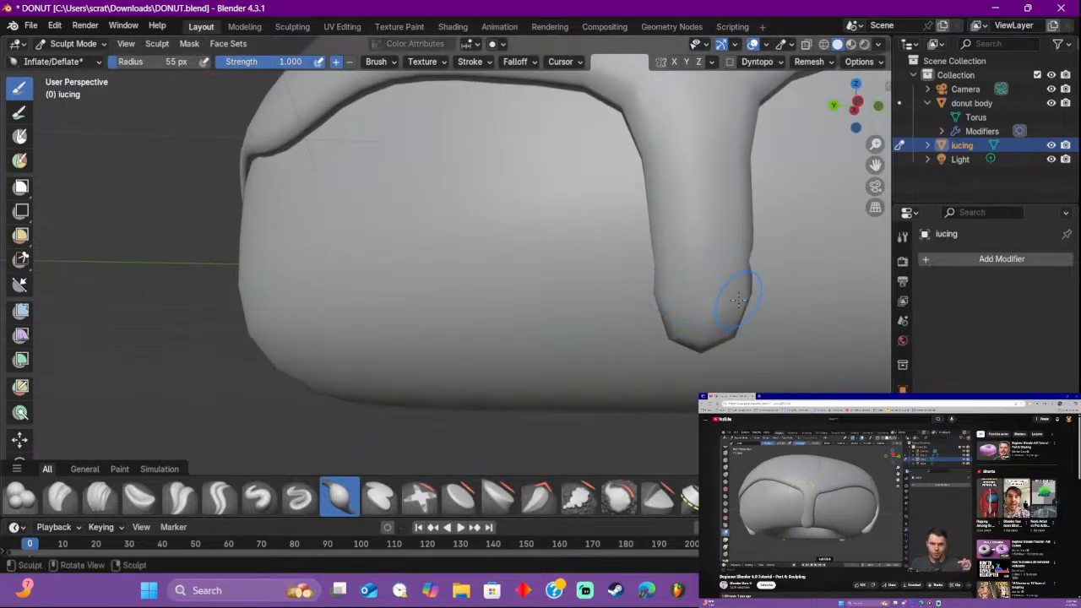
mouse_move(726, 291)
middle_down()
mouse_move(668, 293)
mouse_move(708, 276)
middle_up()
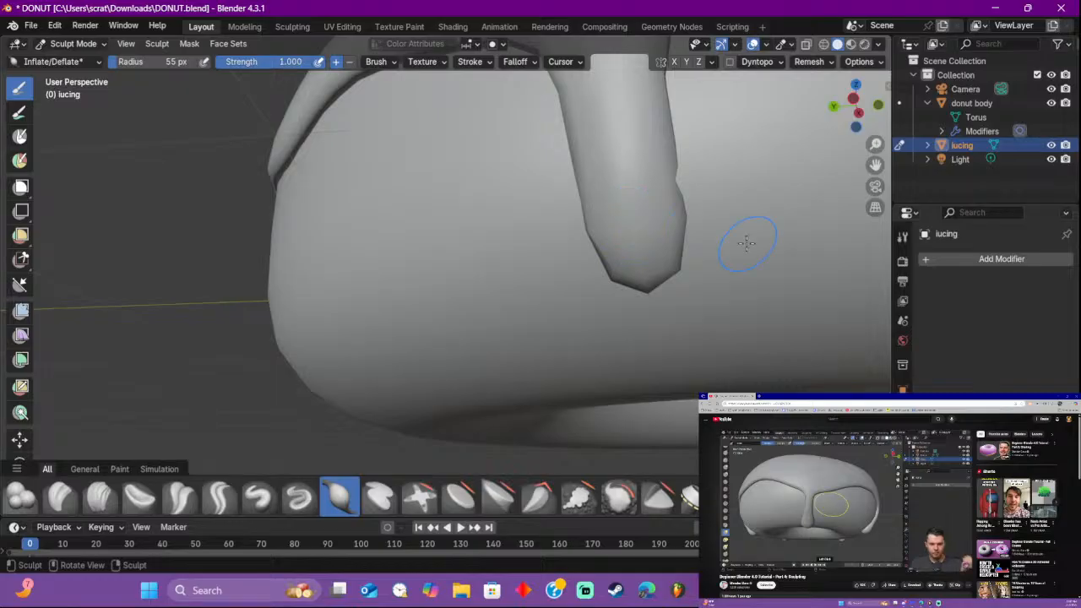
drag(643, 203, 627, 206)
mouse_move(676, 162)
mouse_down()
mouse_move(669, 185)
mouse_move(661, 174)
mouse_move(656, 210)
mouse_move(634, 187)
mouse_up()
mouse_move(634, 187)
middle_down()
mouse_move(731, 184)
mouse_move(828, 200)
mouse_move(640, 211)
middle_up()
scroll(743, 207, down, 3)
scroll(667, 219, down, 2)
middle_drag(734, 222, 841, 243)
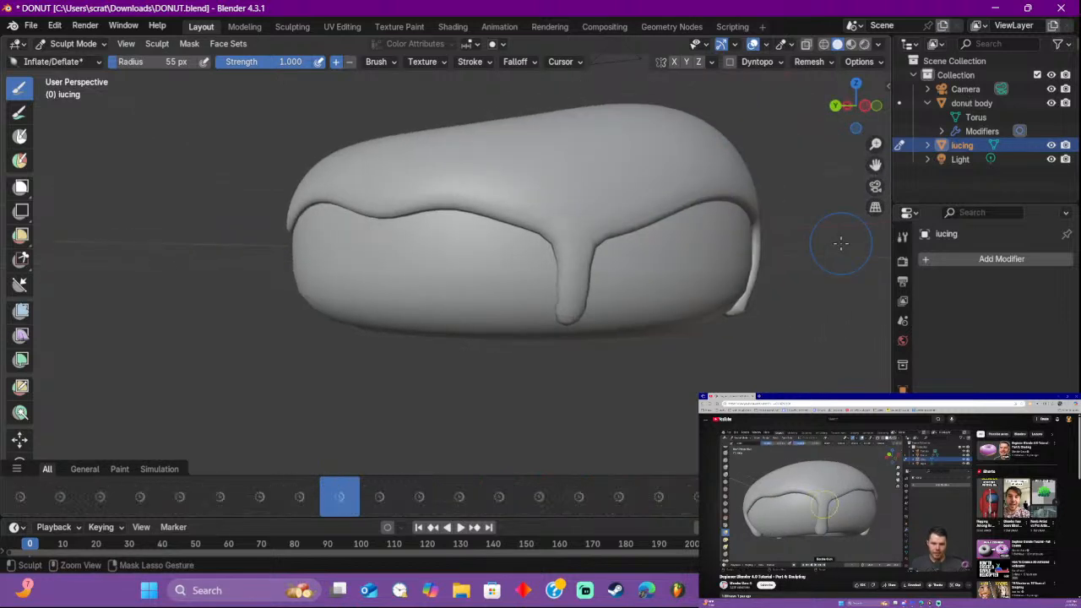
Step: Return to Object Mode, undo the drip sculpting and the applied Subdivision, and set the modifier's viewport level to 2
key(Tab)
key(Tab)
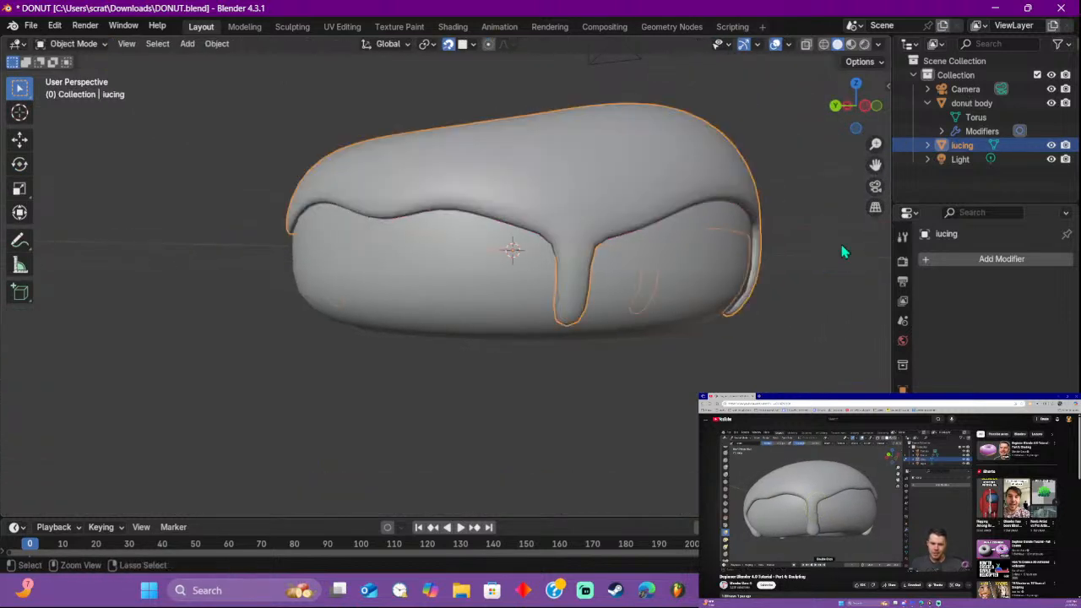
key(ctrl+z)
key(ctrl+z)
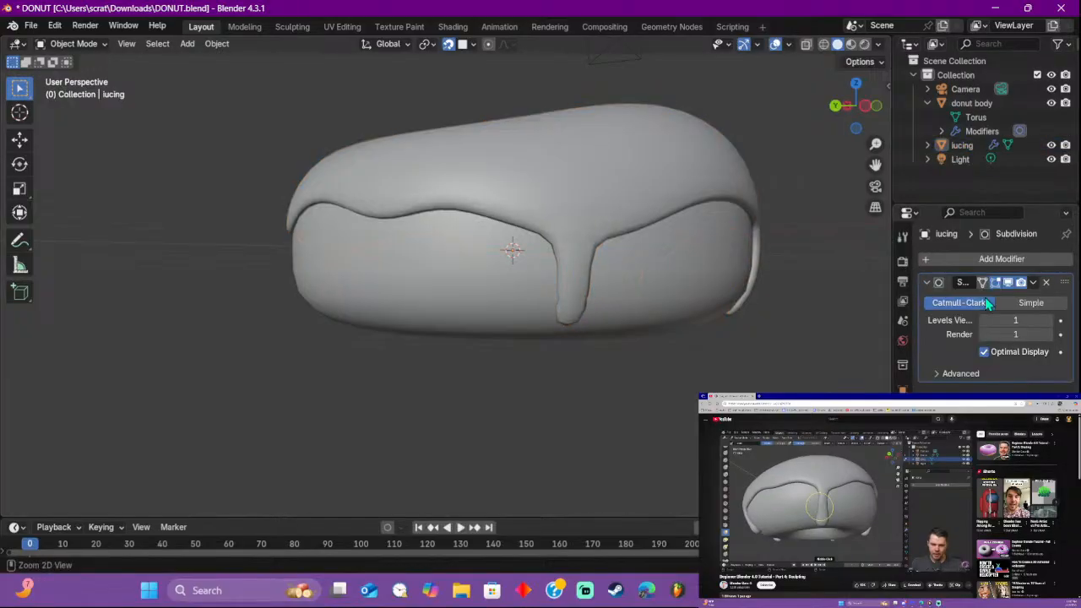
click(1015, 320)
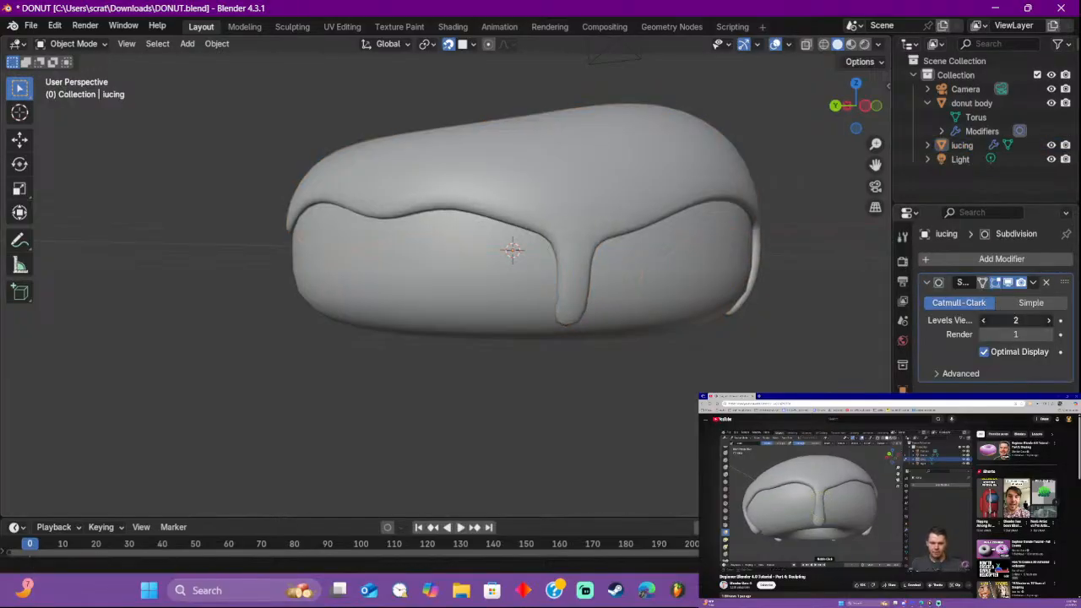
Step: Apply the icing's Subdivision modifier and switch the icing object to Sculpt Mode
click(1033, 282)
click(967, 294)
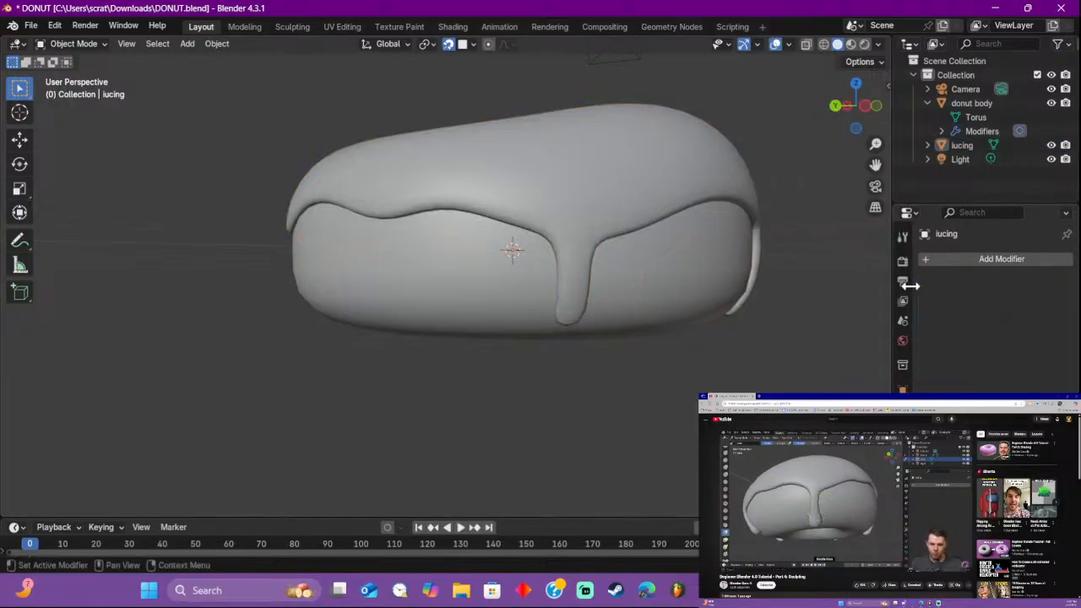
click(77, 44)
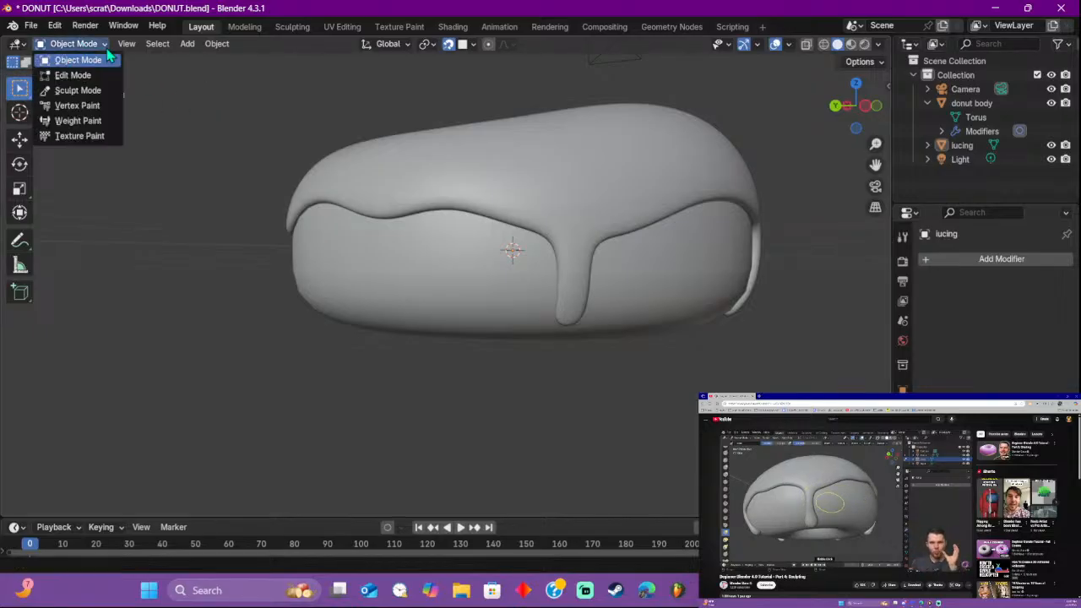
click(77, 90)
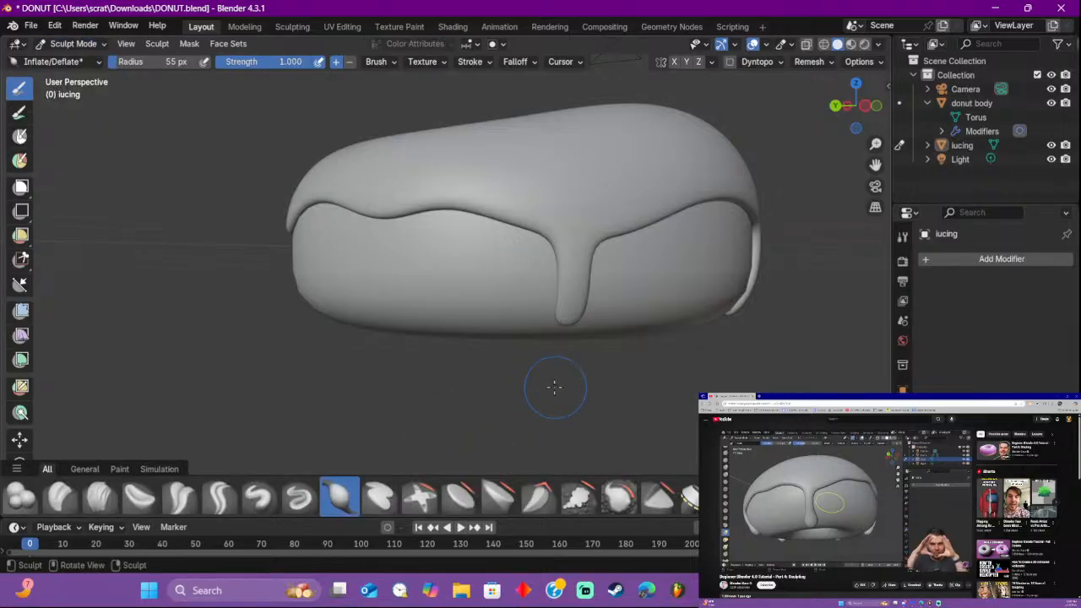
mouse_move(564, 385)
middle_down()
mouse_move(575, 381)
mouse_move(535, 381)
mouse_move(578, 391)
middle_up()
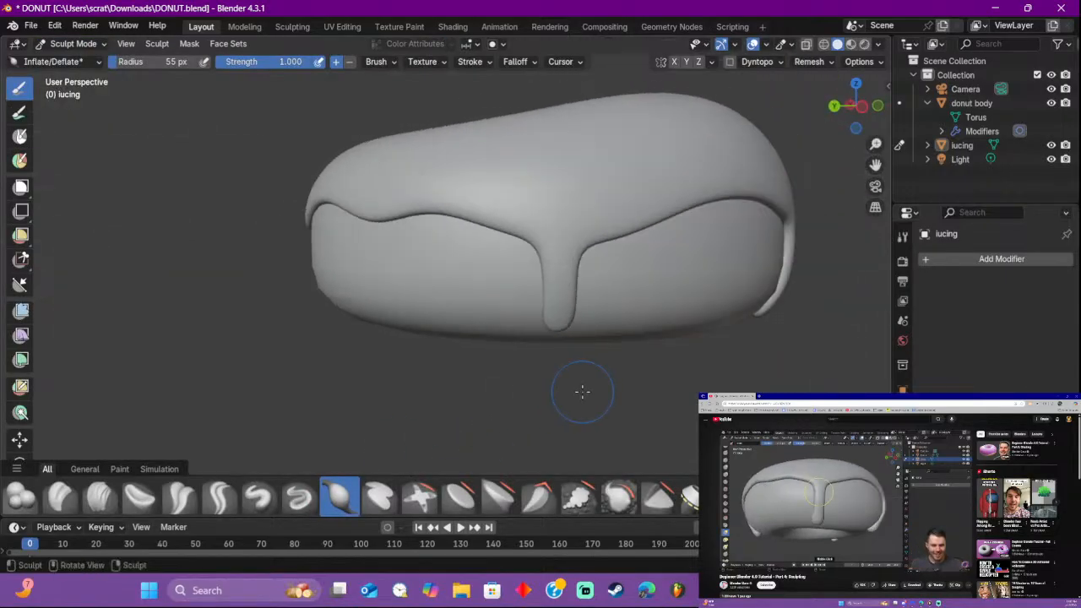
click(775, 496)
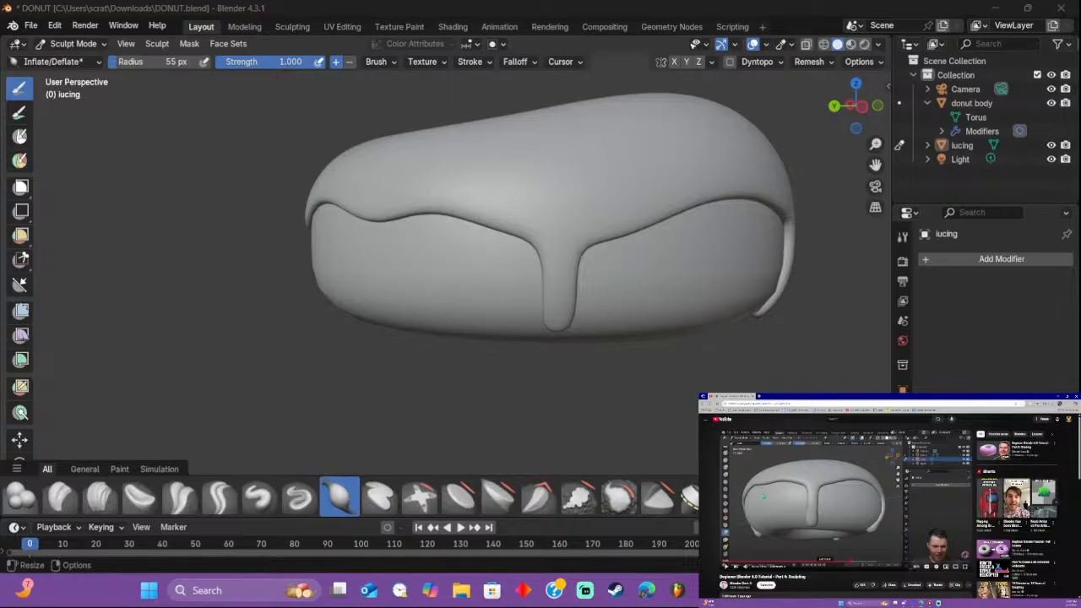
Step: Swell the rounded end of the long front icing drip with the Inflate/Deflate brush at 55 px radius
scroll(681, 335, up, 2)
middle_drag(681, 335, 681, 297)
mouse_move(804, 320)
middle_down()
mouse_move(632, 338)
mouse_move(583, 331)
middle_up()
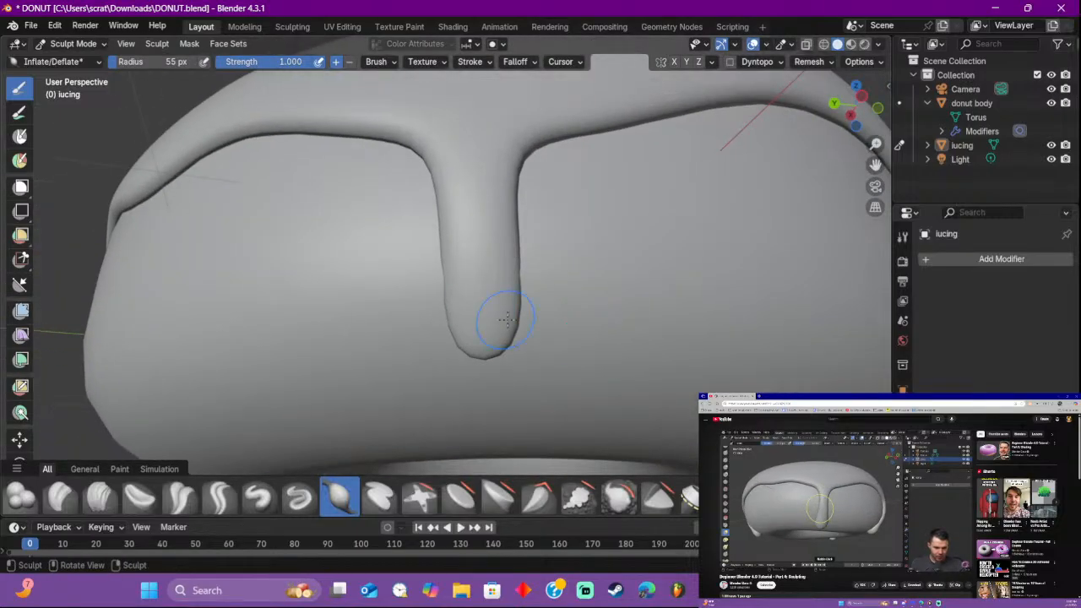
mouse_move(487, 305)
mouse_down()
mouse_move(505, 335)
mouse_move(480, 330)
mouse_move(519, 309)
mouse_up()
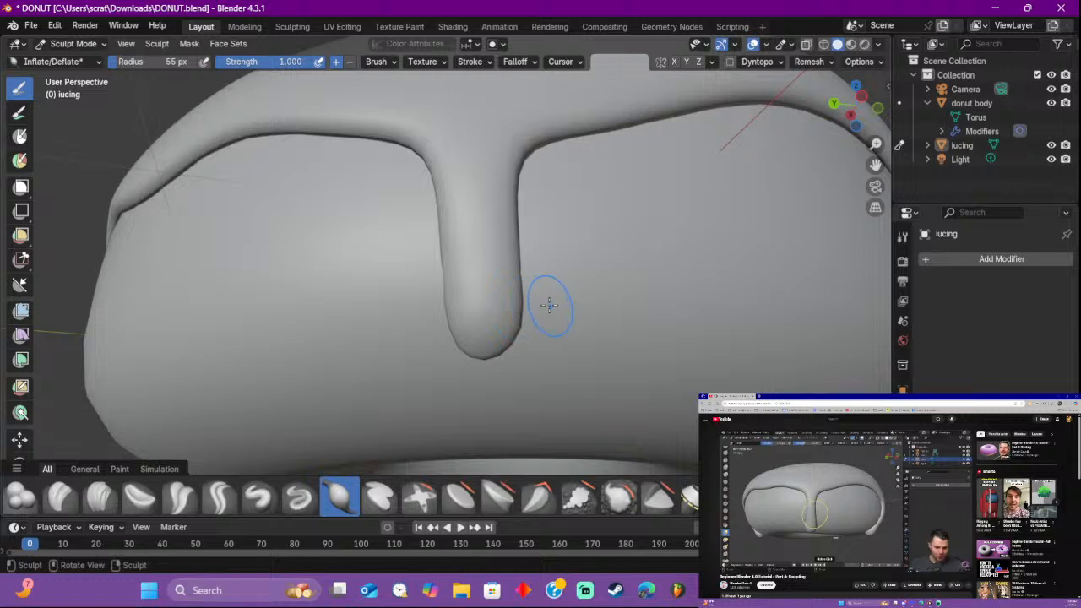
mouse_move(550, 305)
middle_down()
mouse_move(459, 312)
mouse_move(389, 349)
mouse_move(282, 374)
middle_up()
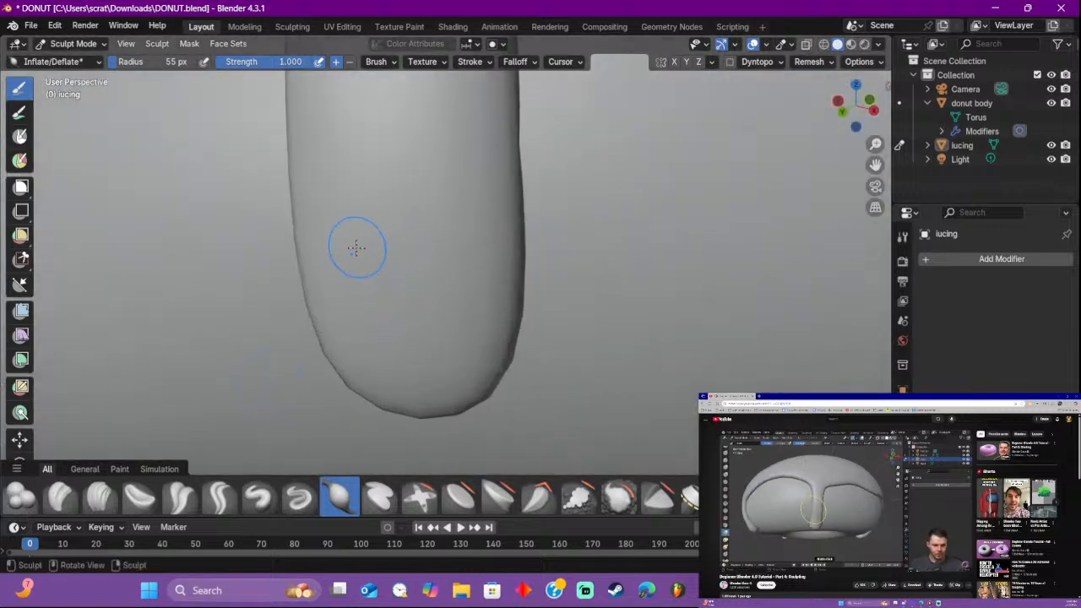
drag(356, 247, 400, 235)
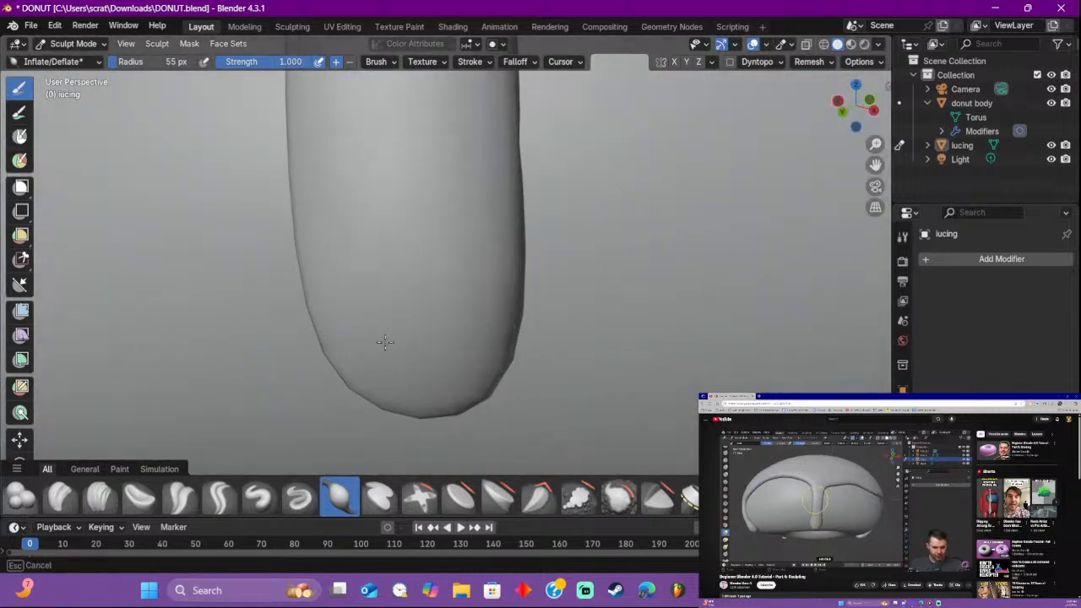
mouse_move(385, 343)
mouse_down()
mouse_move(431, 291)
mouse_move(427, 267)
mouse_up()
Step: Inflate the tip of the neighbouring icing drip into a rounded bulb with the same brush
scroll(430, 289, down, 7)
mouse_move(452, 280)
middle_down()
mouse_move(472, 284)
mouse_move(405, 299)
middle_up()
middle_drag(203, 381, 326, 336)
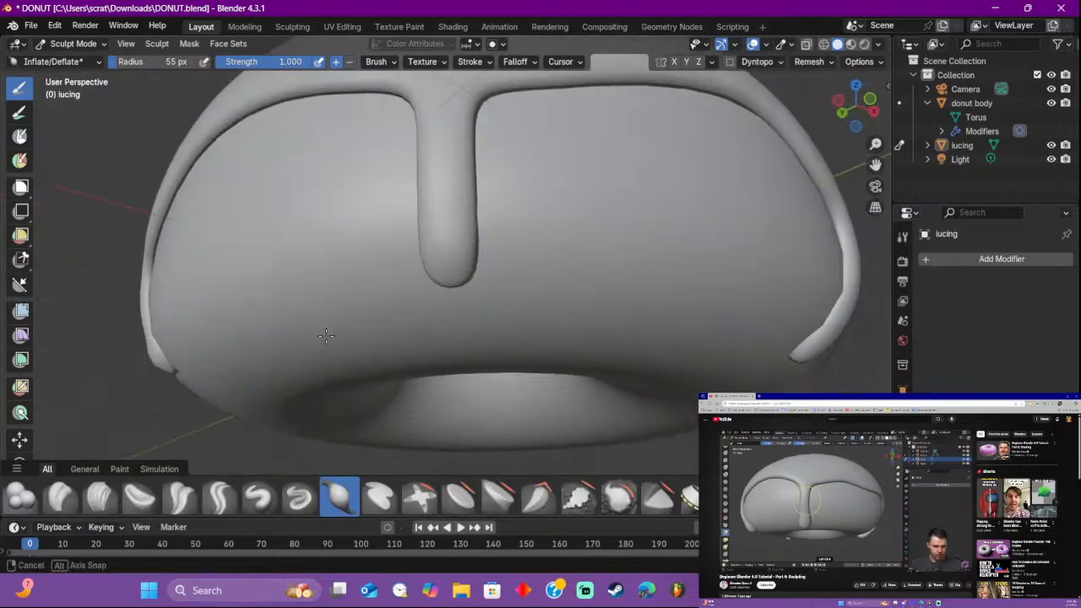
middle_drag(446, 253, 307, 300)
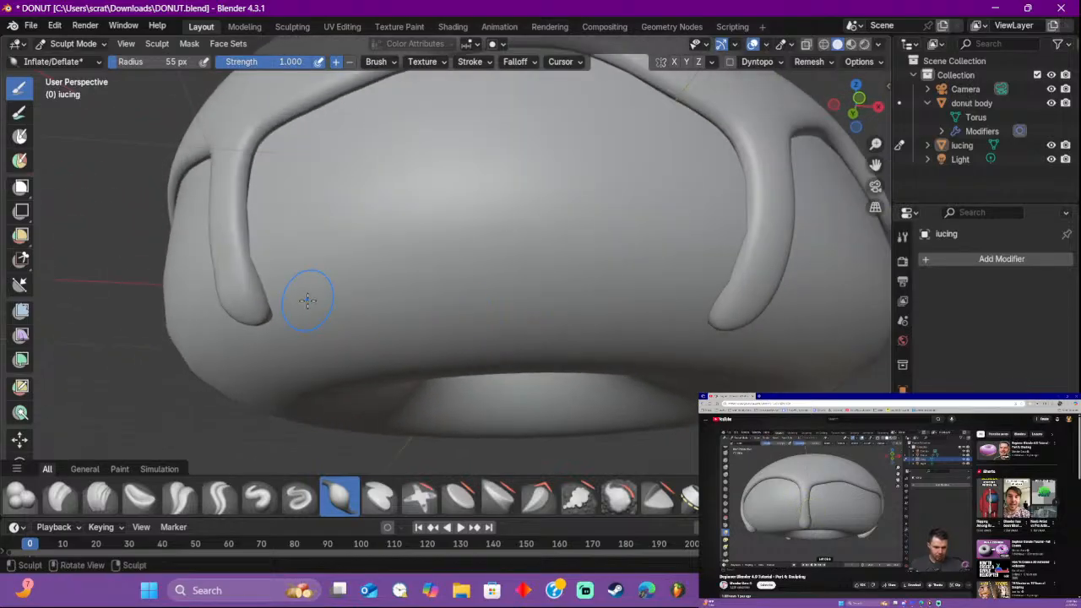
middle_drag(251, 281, 335, 312)
drag(188, 286, 201, 305)
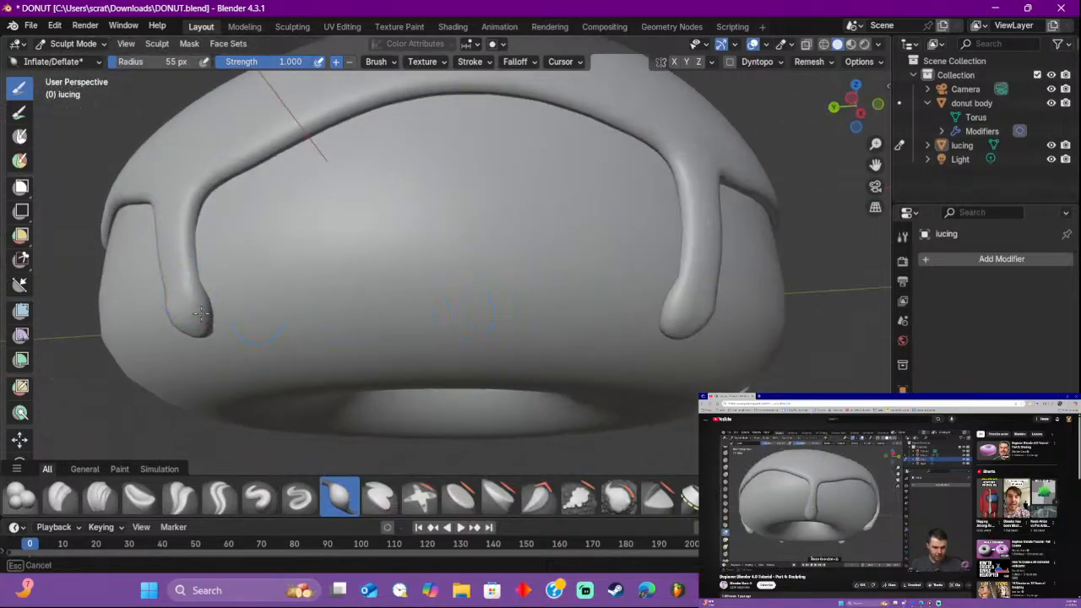
mouse_move(358, 298)
middle_down()
mouse_move(383, 296)
mouse_move(302, 234)
mouse_move(440, 262)
middle_up()
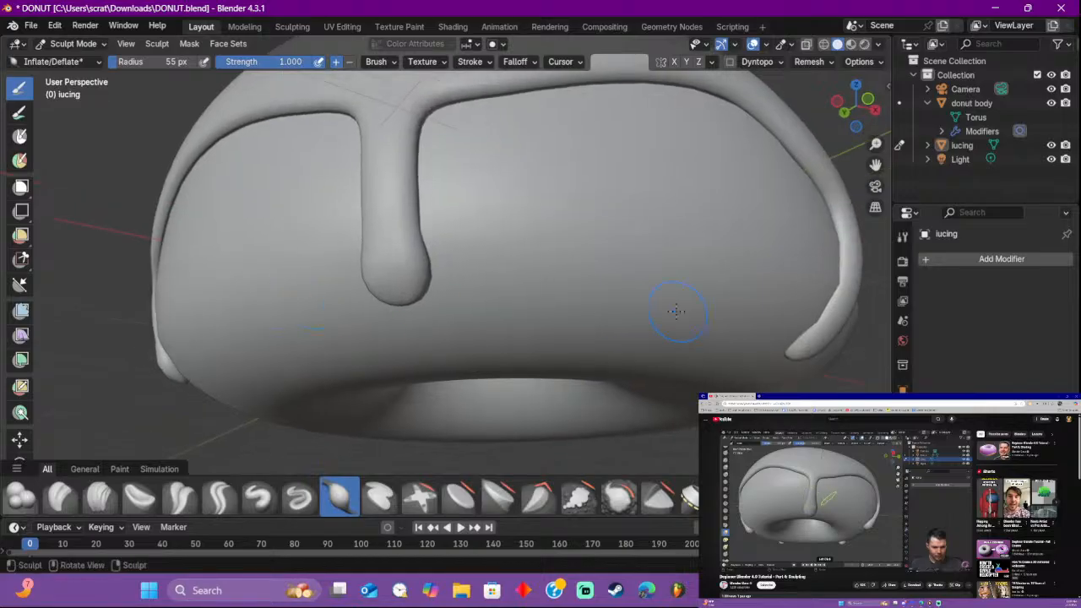
Step: Inflate the tips of the remaining icing drips around the other side of the donut
middle_drag(797, 331, 481, 329)
middle_drag(228, 287, 378, 283)
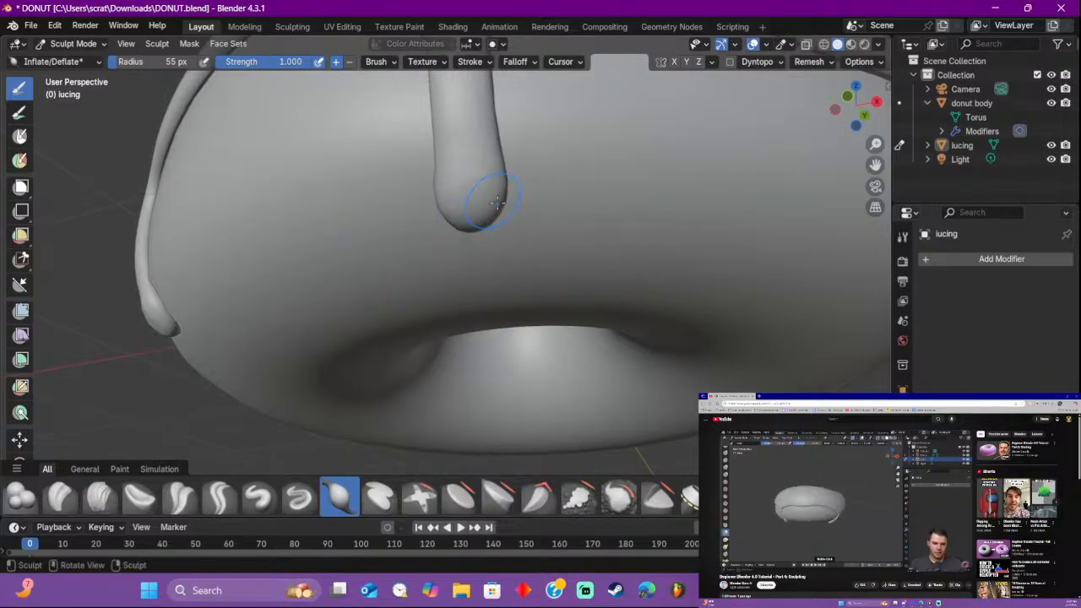
middle_drag(490, 241, 314, 242)
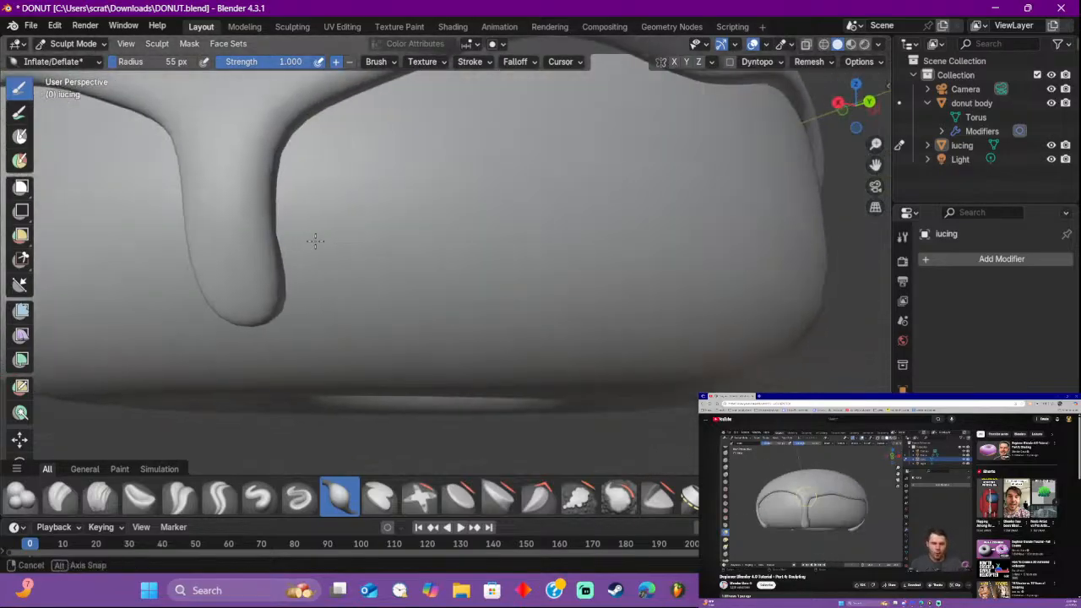
middle_drag(261, 302, 675, 245)
drag(675, 245, 690, 223)
drag(678, 280, 722, 228)
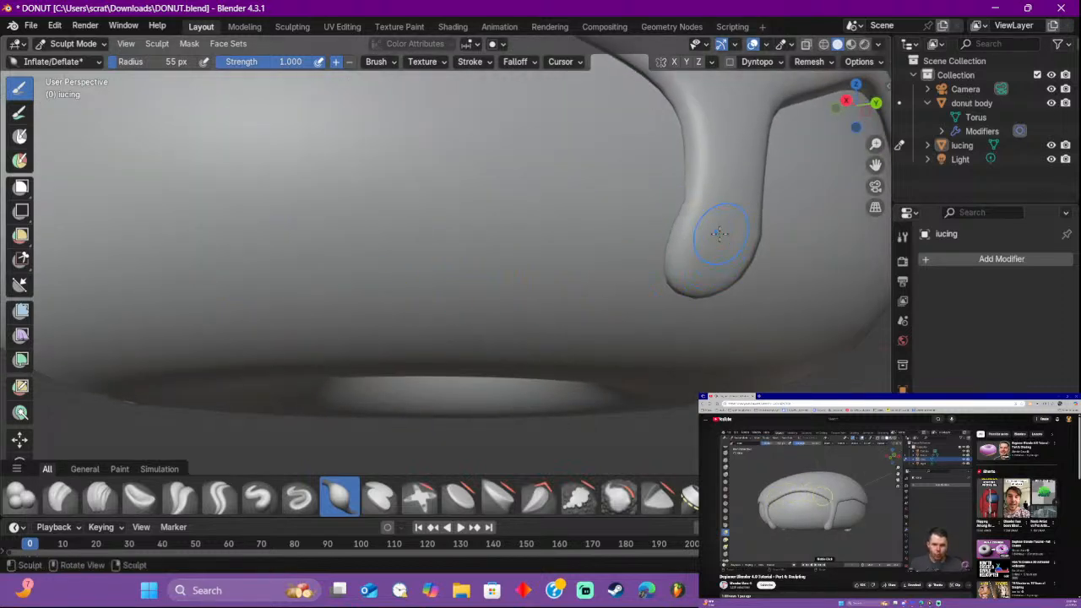
scroll(718, 249, down, 6)
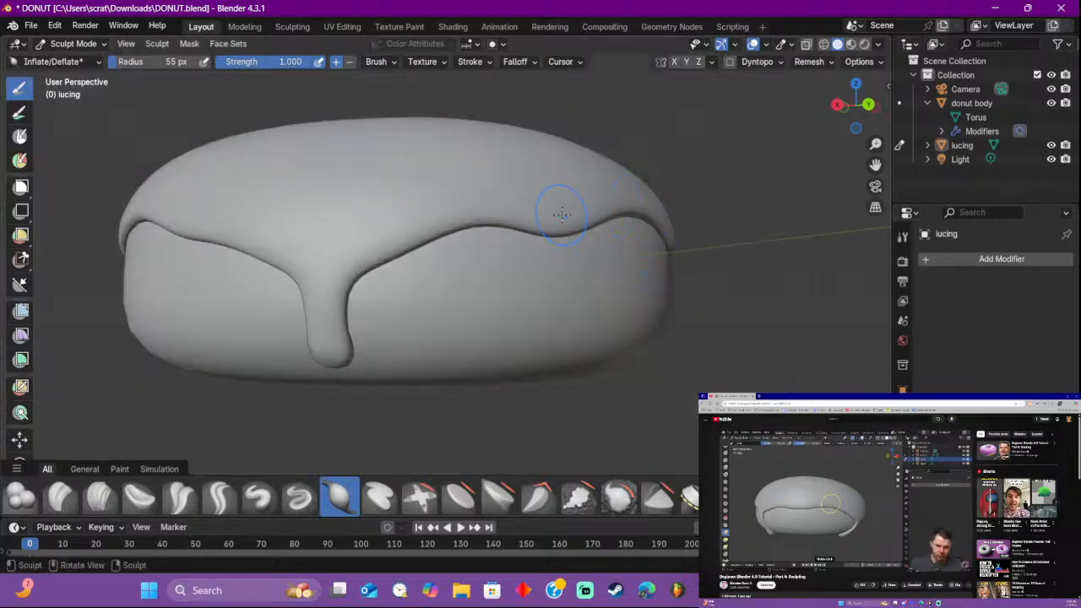
middle_drag(561, 214, 499, 231)
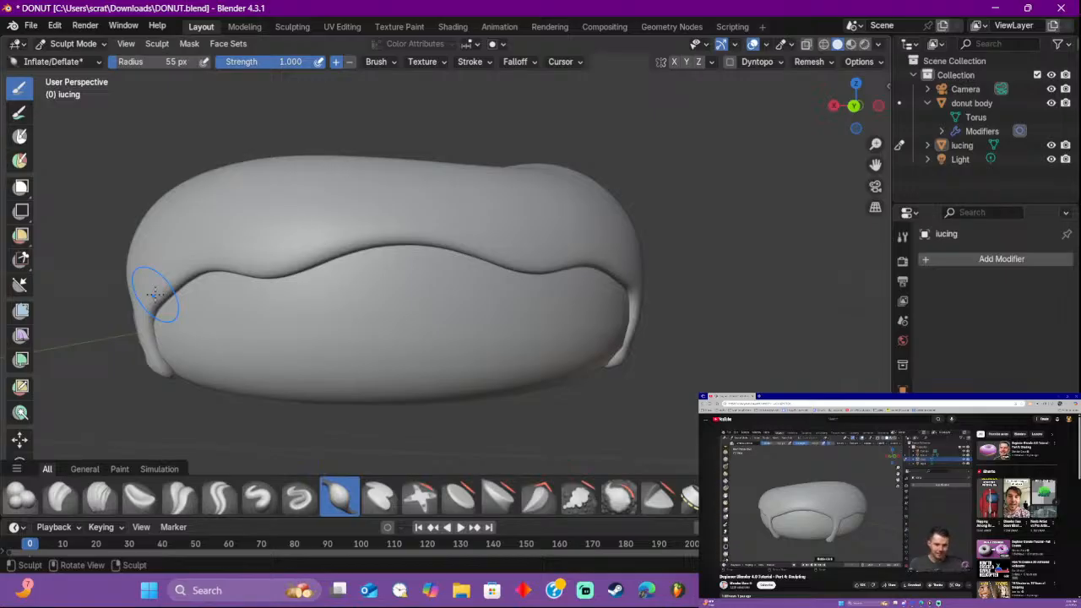
Step: Switch to the Mask brush and set its radius to 60 px
key(m)
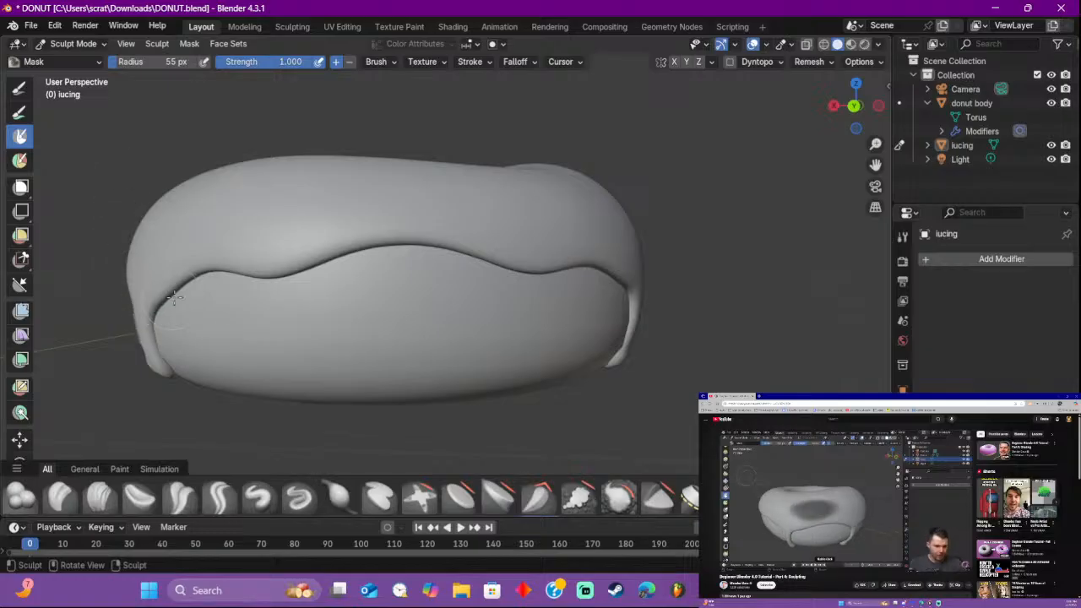
middle_drag(173, 298, 394, 275)
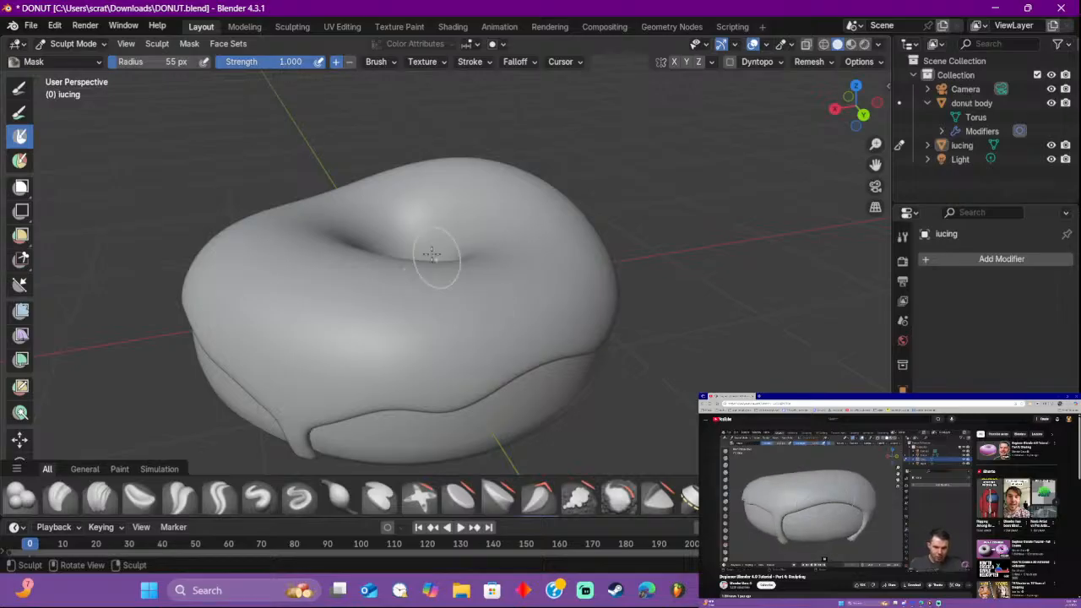
scroll(493, 306, down, 2)
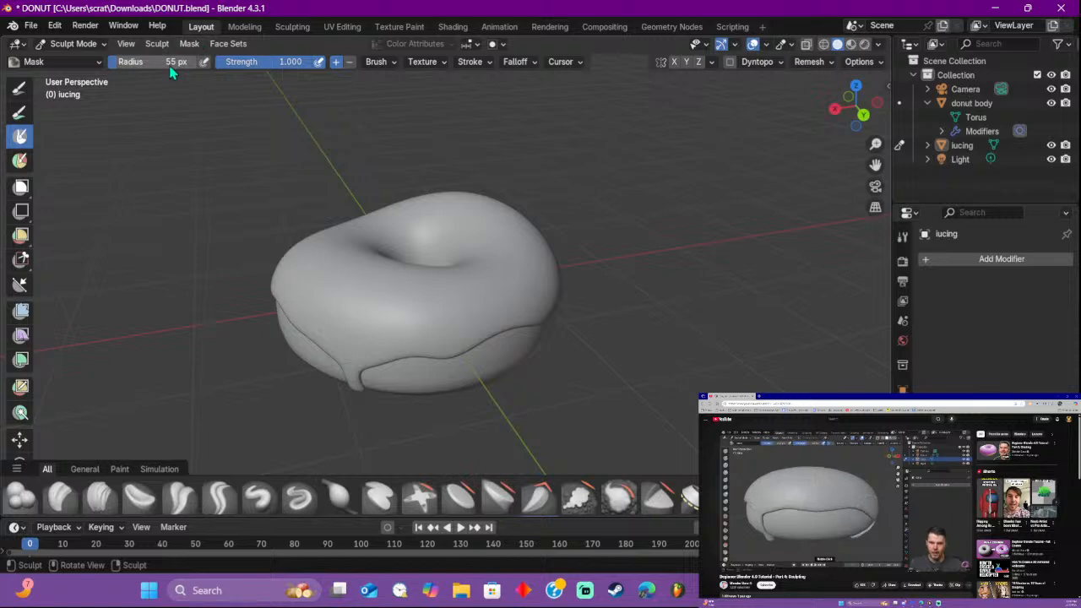
key(f)
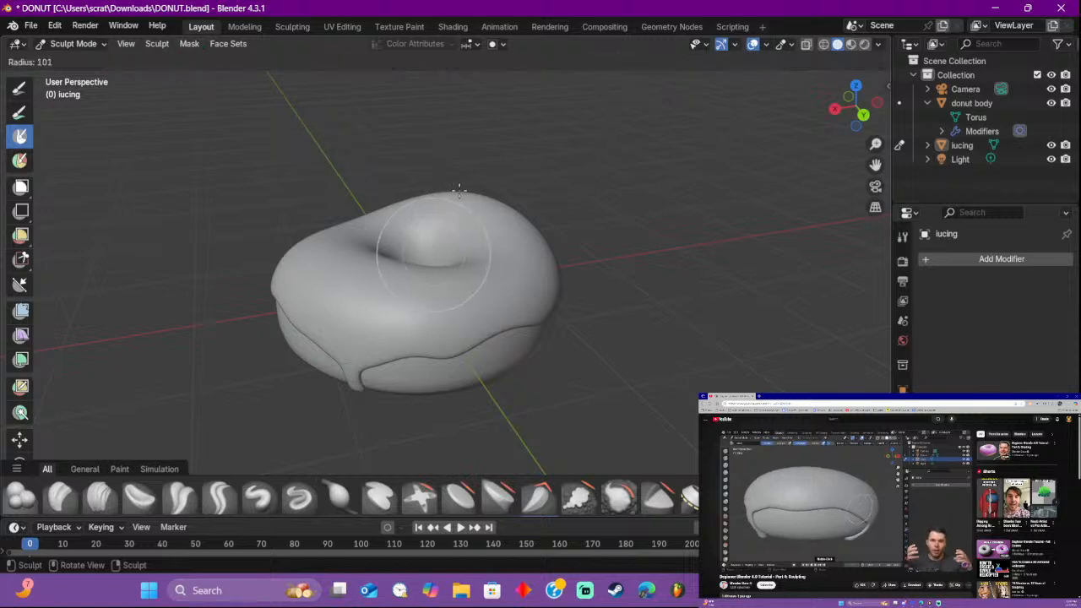
click(442, 188)
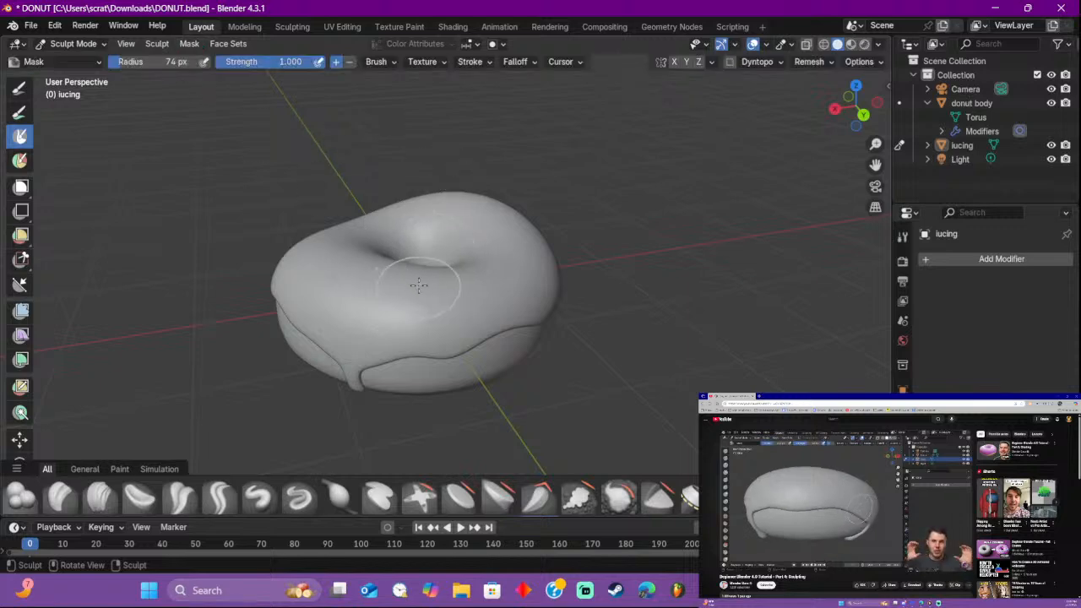
mouse_move(512, 254)
middle_down()
mouse_move(702, 228)
mouse_move(620, 248)
mouse_move(645, 198)
mouse_move(639, 205)
middle_up()
key(f)
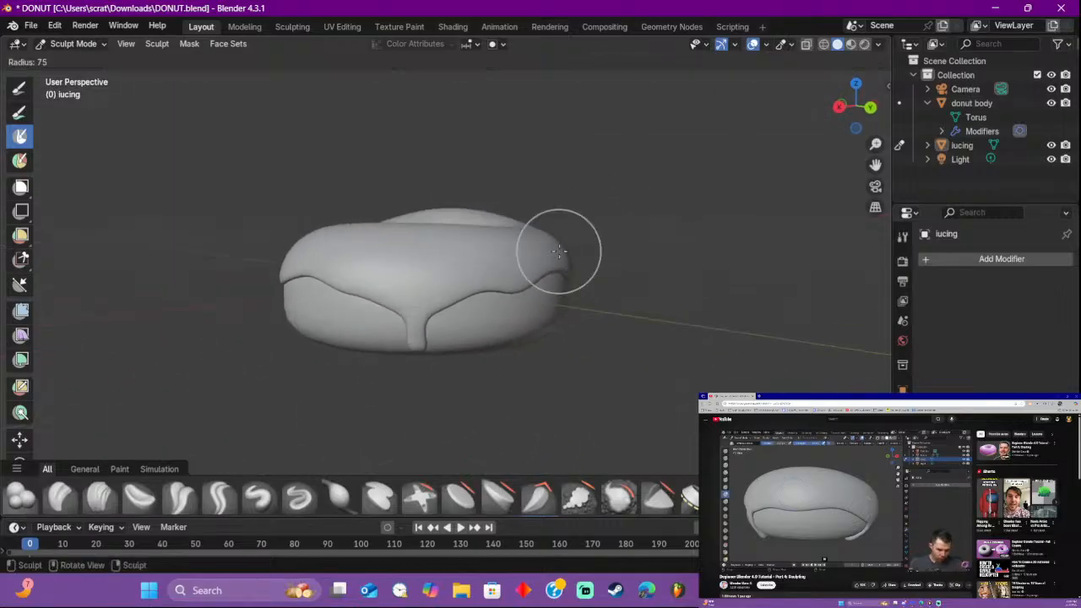
click(550, 250)
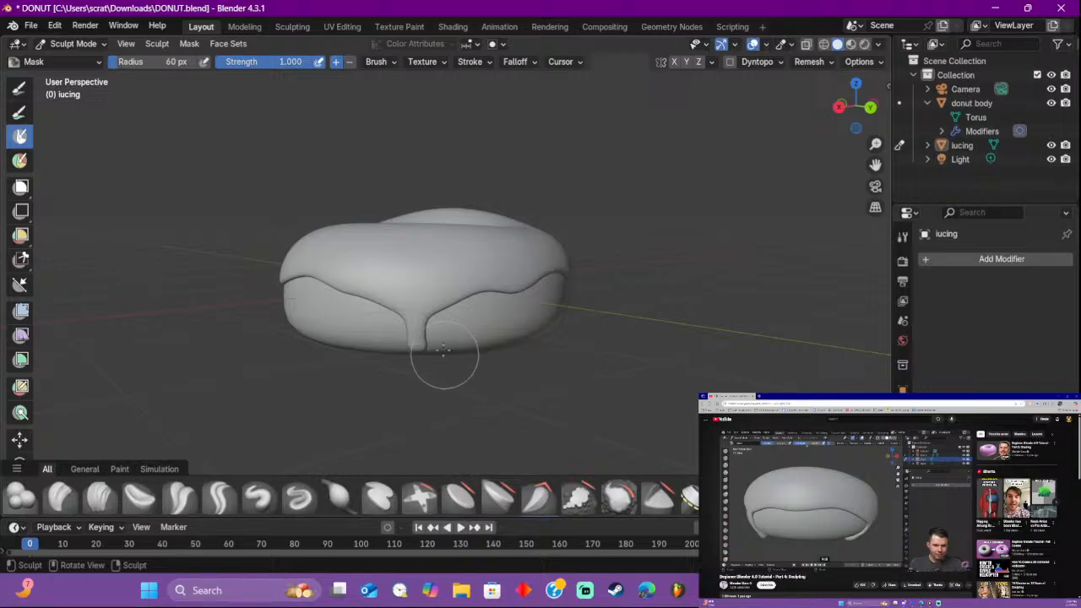
Step: Try masking the icing drips one after another around the donut, from their tips up to the icing edge
drag(415, 343, 416, 316)
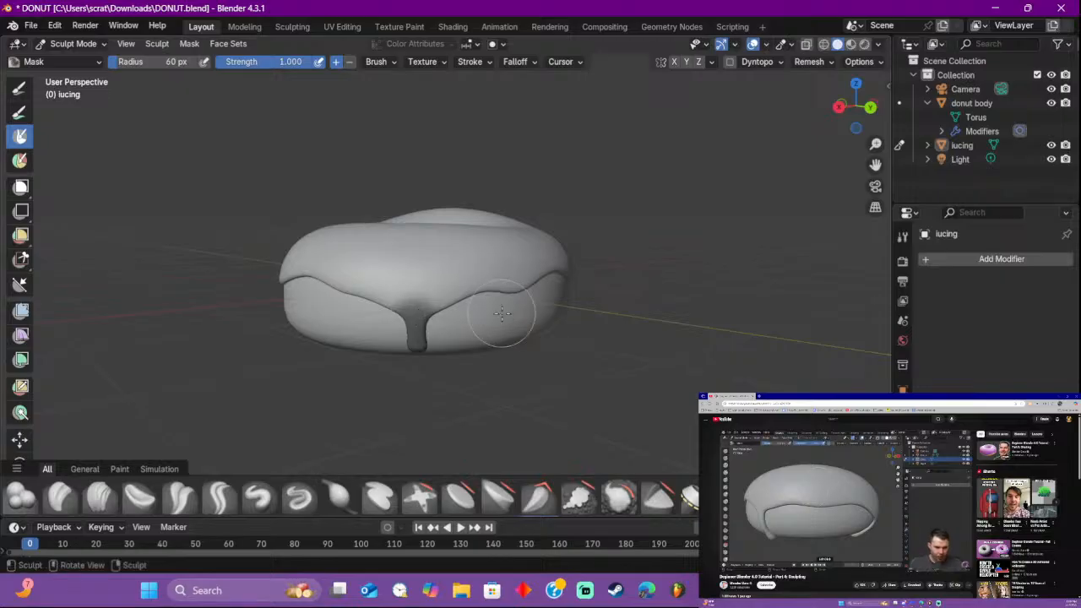
middle_drag(680, 223, 532, 205)
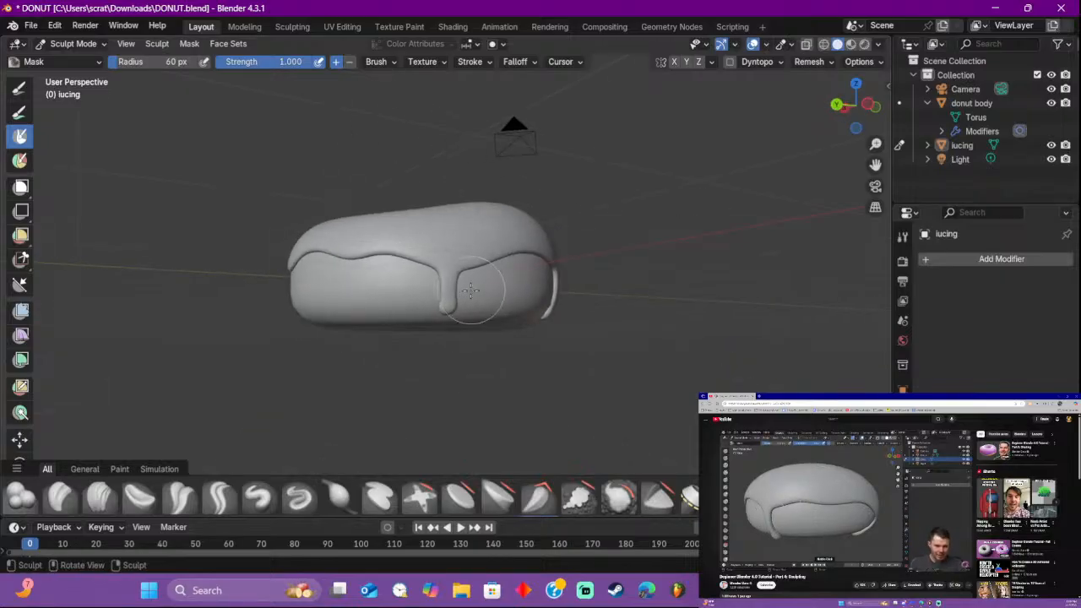
drag(446, 301, 449, 295)
middle_drag(448, 295, 466, 309)
drag(482, 313, 487, 262)
middle_drag(502, 276, 364, 281)
drag(475, 315, 478, 281)
middle_drag(511, 285, 344, 286)
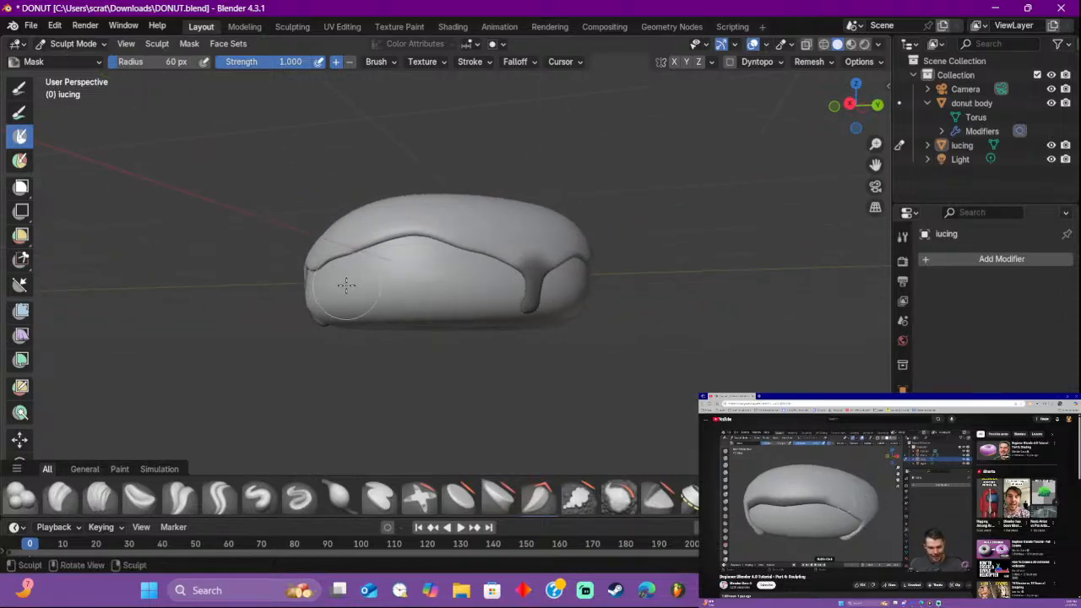
middle_drag(346, 285, 640, 308)
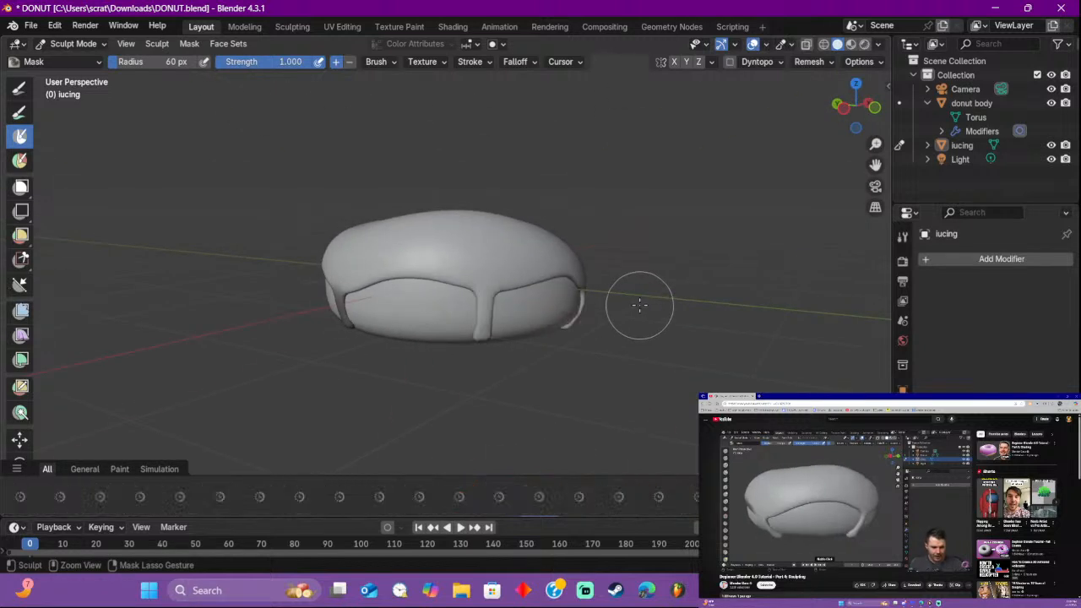
Step: Reduce the Mask brush radius to 41 px and try masking the icing edge between two drips
key(f)
click(458, 287)
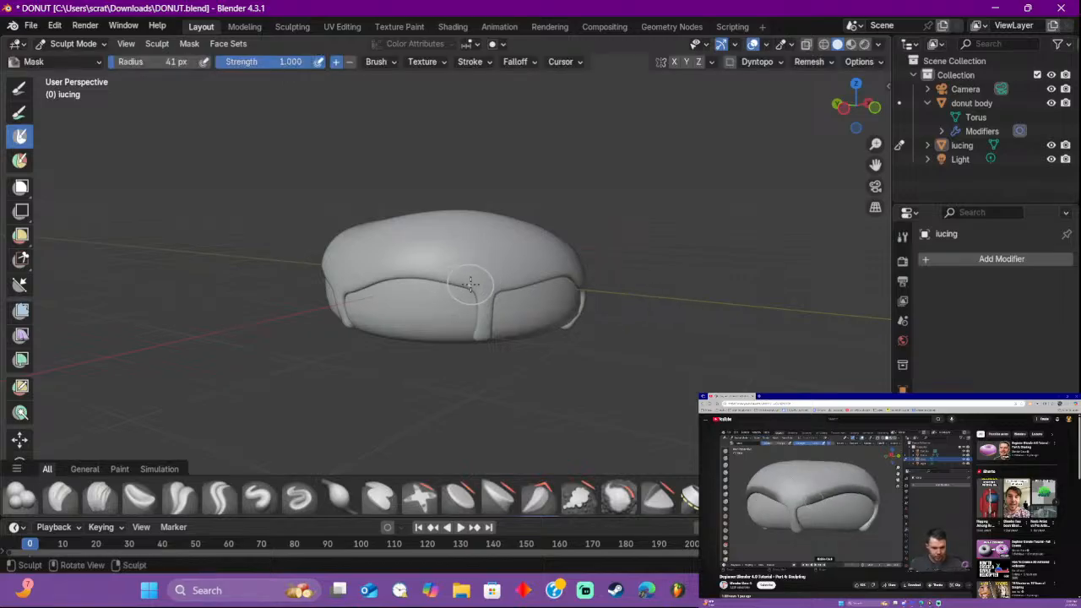
mouse_move(471, 285)
mouse_down()
mouse_move(380, 269)
mouse_move(355, 276)
mouse_move(362, 288)
mouse_up()
middle_drag(362, 287, 437, 268)
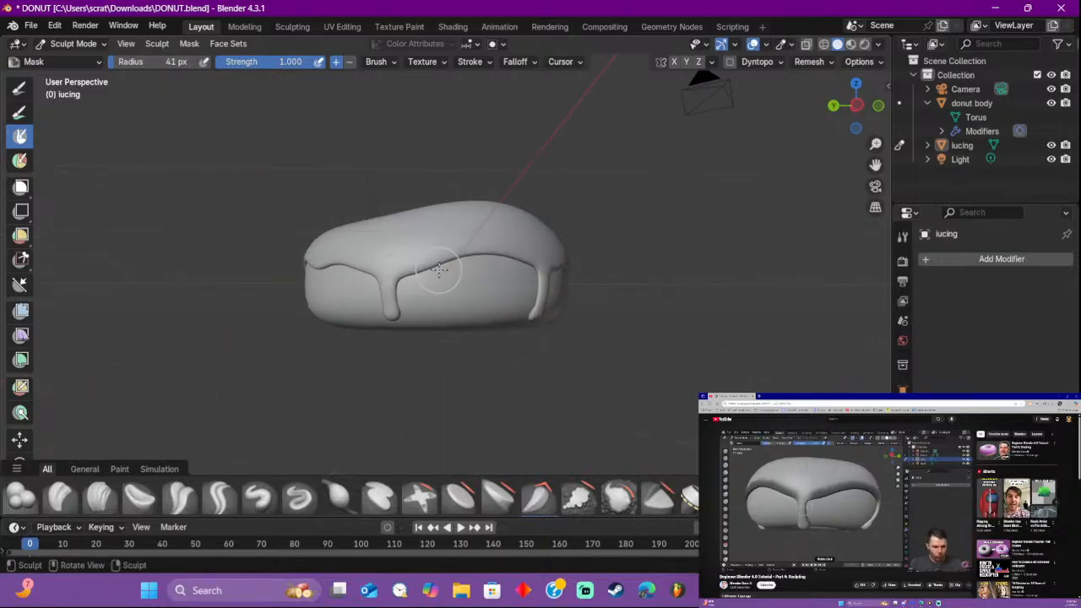
Step: Reduce the Mask brush radius to 27 px and try masking the arched icing edge between two drips
key(f)
click(431, 270)
drag(395, 272, 449, 256)
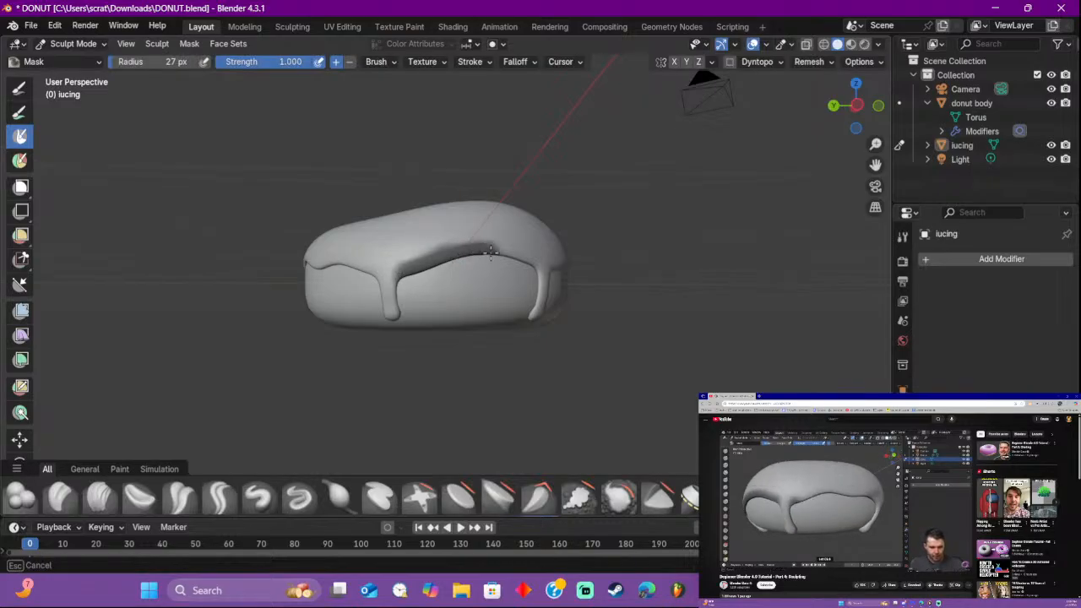
drag(520, 252, 500, 250)
key(ctrl+z)
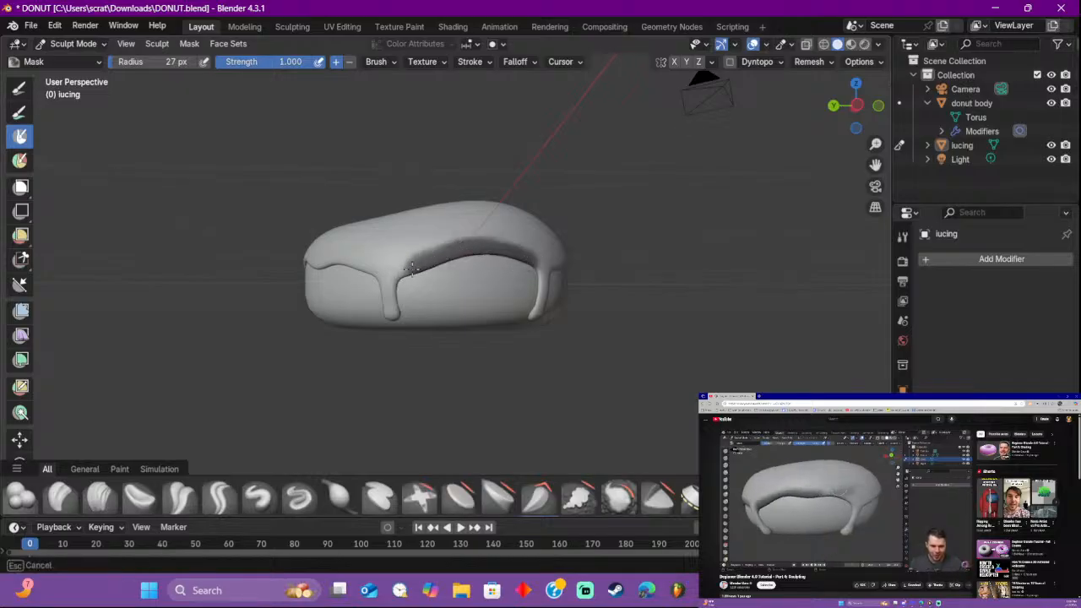
Step: Try masking the wavy icing edge on the adjoining side, from one drip across to the next
middle_drag(404, 273, 536, 284)
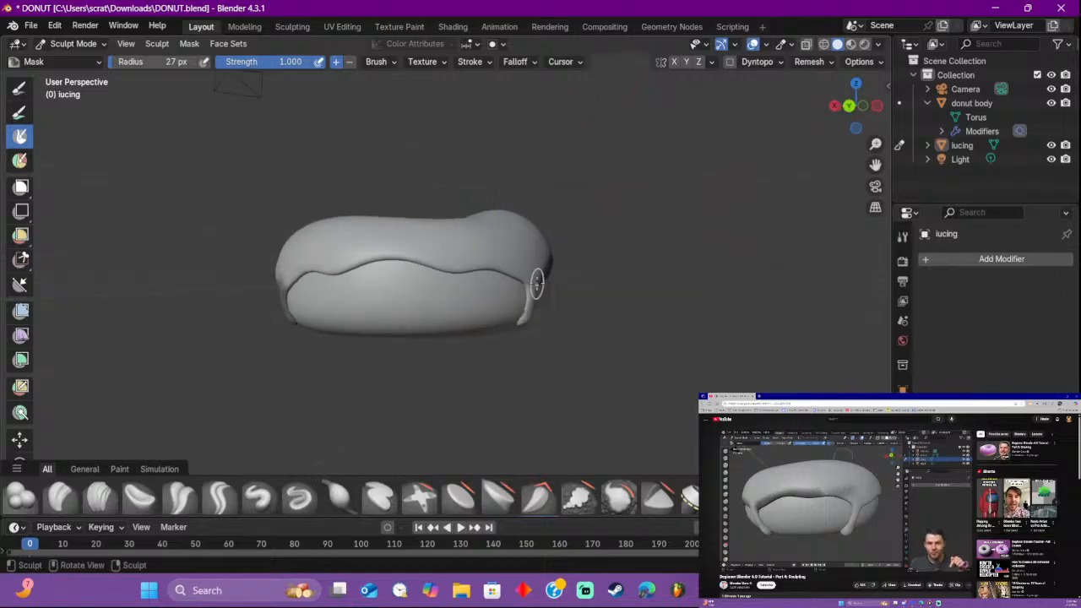
drag(521, 279, 504, 273)
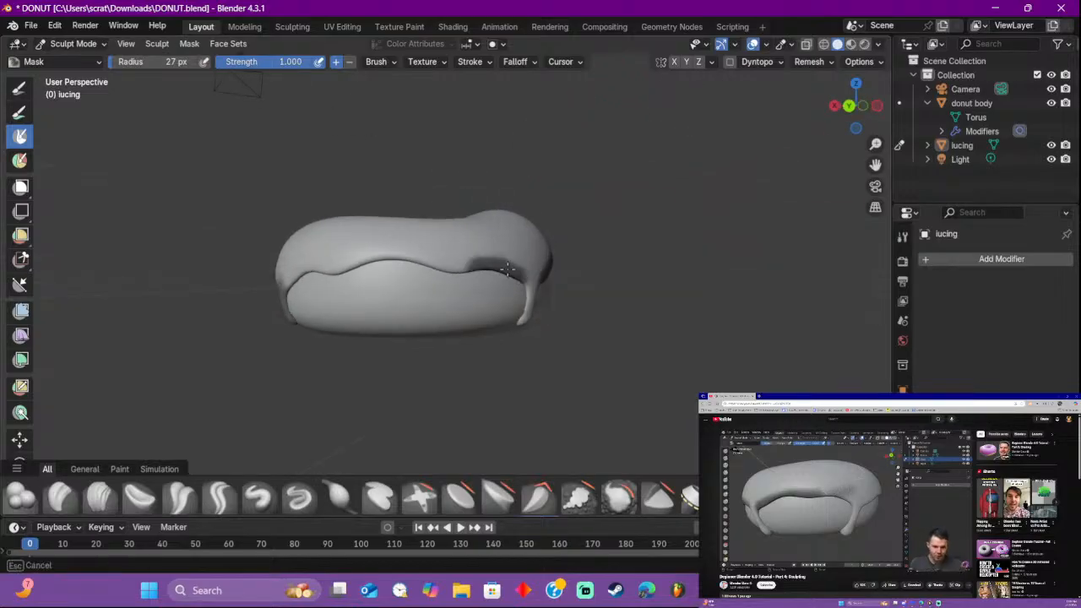
drag(403, 260, 372, 260)
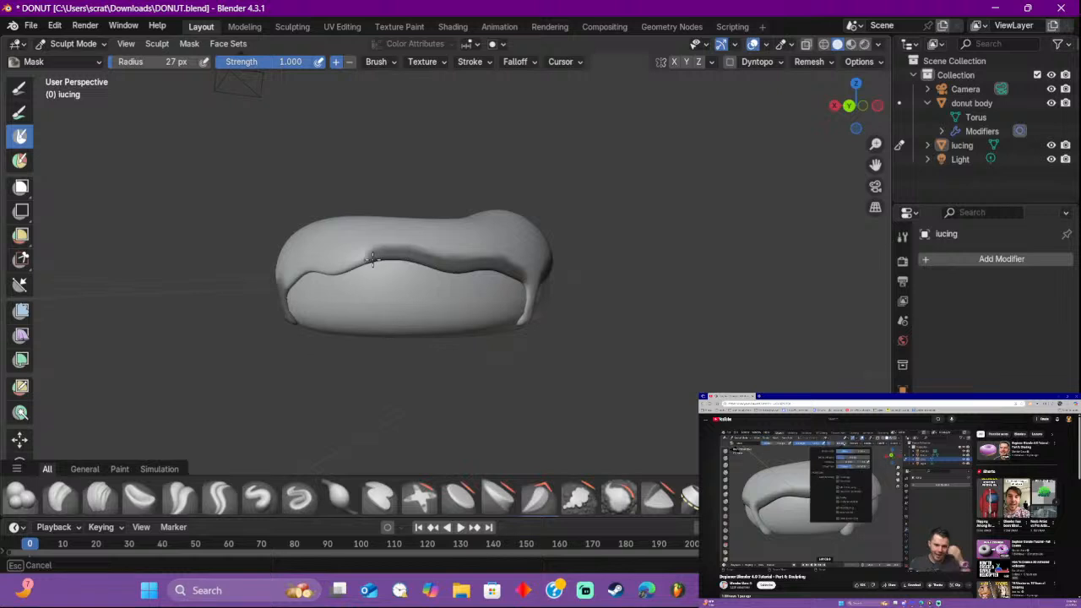
drag(304, 269, 311, 268)
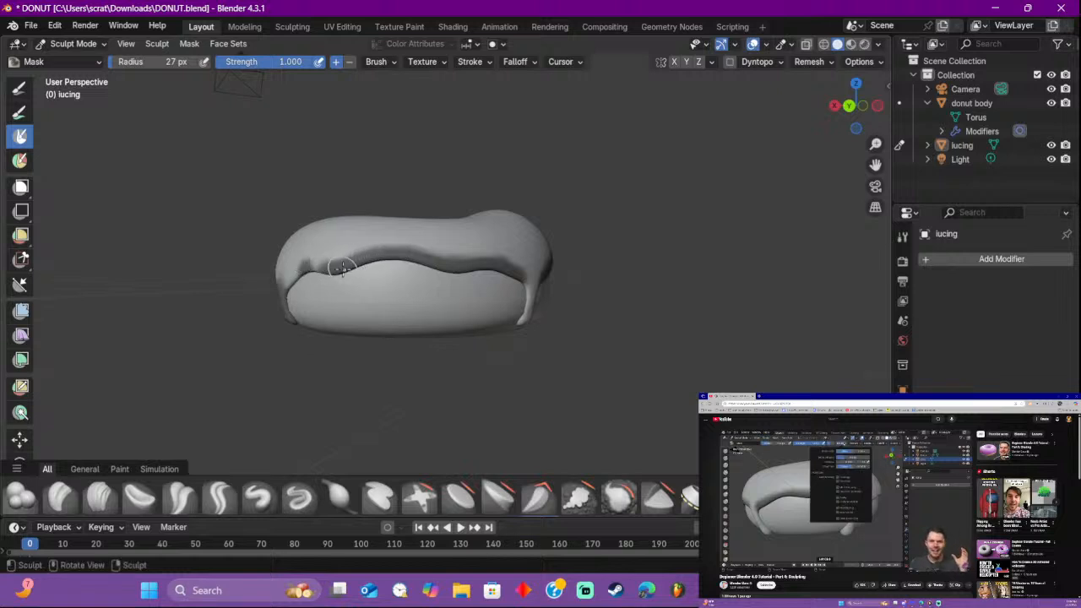
Step: Try masking the icing edge beyond the next drips on the remaining sides of the donut
middle_drag(321, 269, 461, 267)
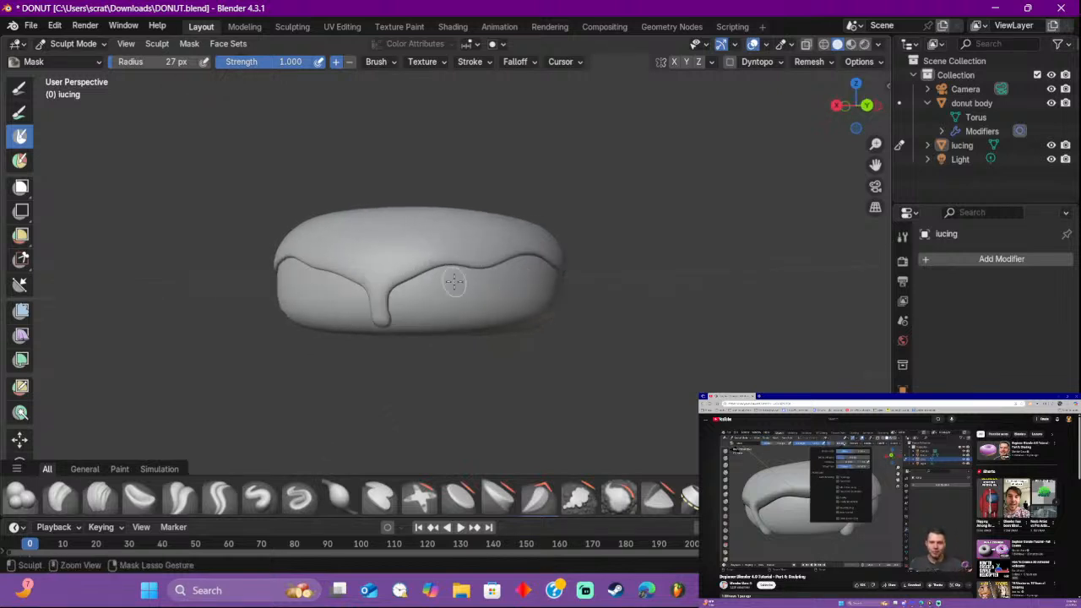
mouse_move(392, 286)
mouse_down()
mouse_move(450, 260)
mouse_move(495, 261)
mouse_up()
middle_drag(495, 261, 396, 263)
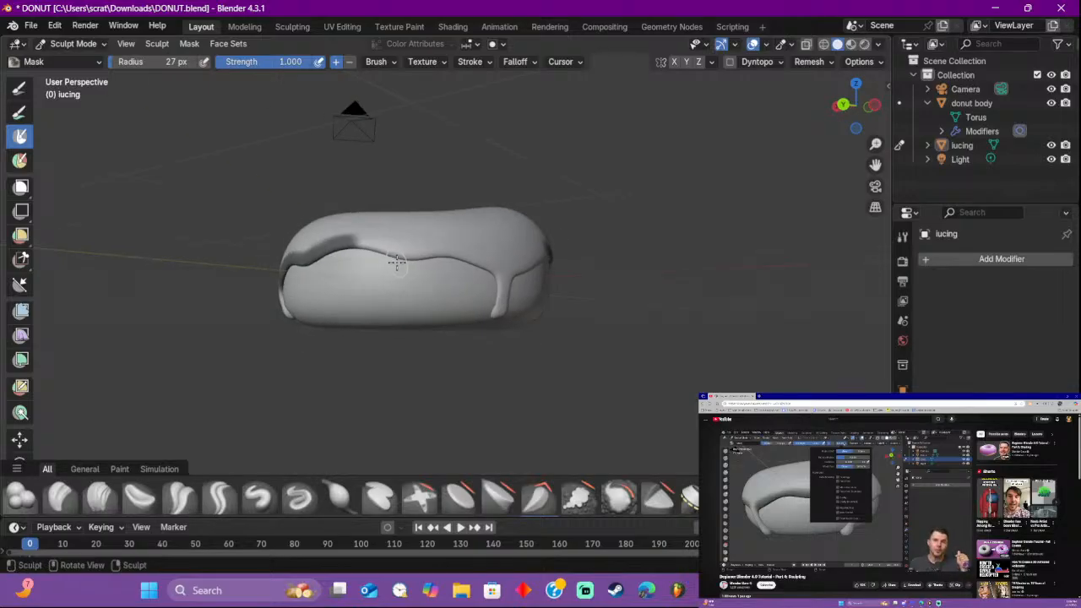
mouse_move(355, 244)
mouse_down()
mouse_move(462, 261)
mouse_move(454, 253)
mouse_up()
Step: Enable Front Faces Only auto-masking for the Mask brush
mouse_move(454, 253)
middle_down()
mouse_move(160, 288)
mouse_move(178, 291)
mouse_move(181, 270)
mouse_move(127, 278)
mouse_move(128, 333)
mouse_move(143, 321)
mouse_move(408, 357)
middle_up()
middle_drag(585, 315, 470, 191)
scroll(456, 228, up, 2)
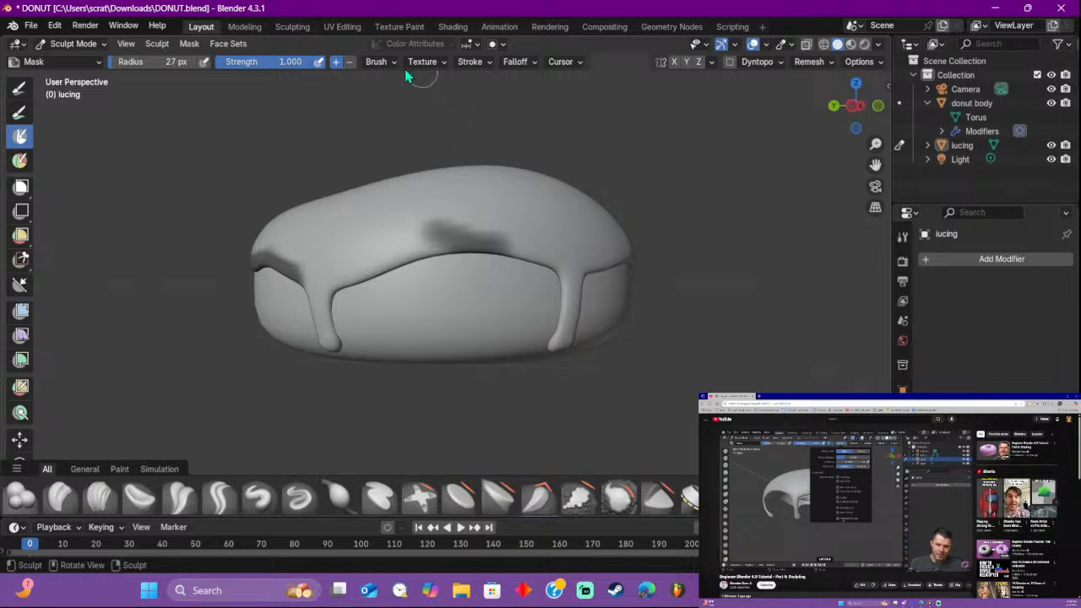
click(380, 63)
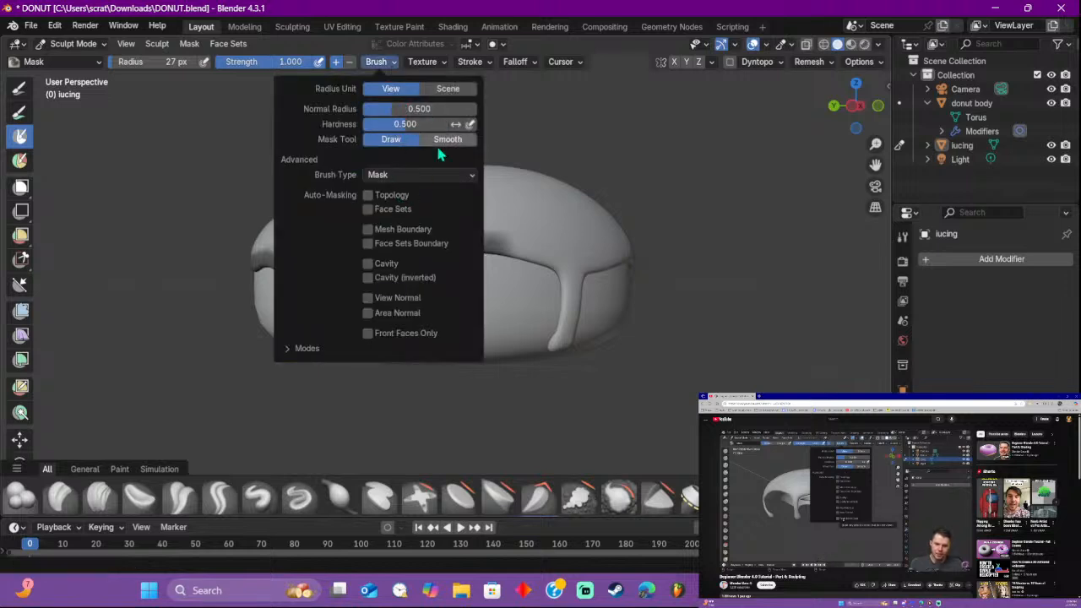
click(399, 335)
click(470, 62)
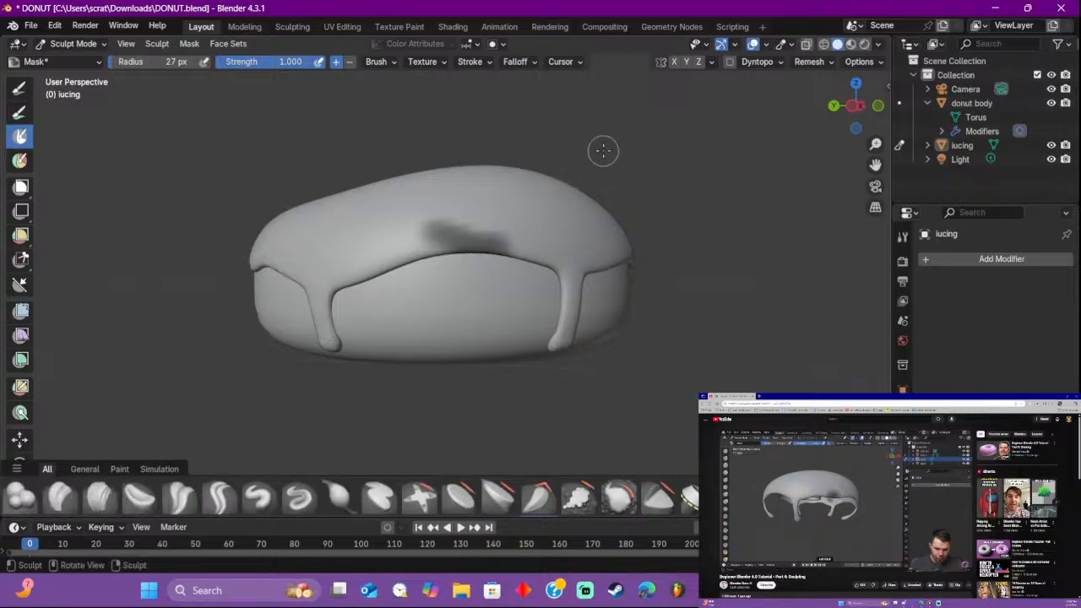
Step: Mask the icing's lower edge along two neighbouring sections between drips, leaving the drips themselves unmasked
mouse_move(603, 150)
middle_down()
mouse_move(470, 259)
mouse_move(449, 246)
mouse_move(591, 169)
mouse_move(699, 74)
middle_up()
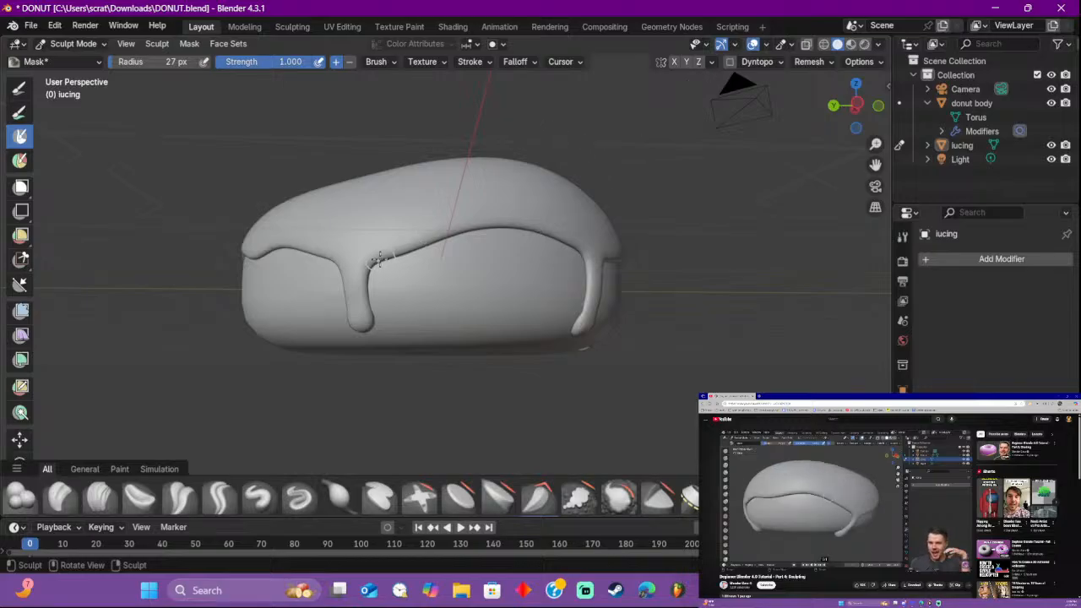
middle_drag(399, 221, 393, 281)
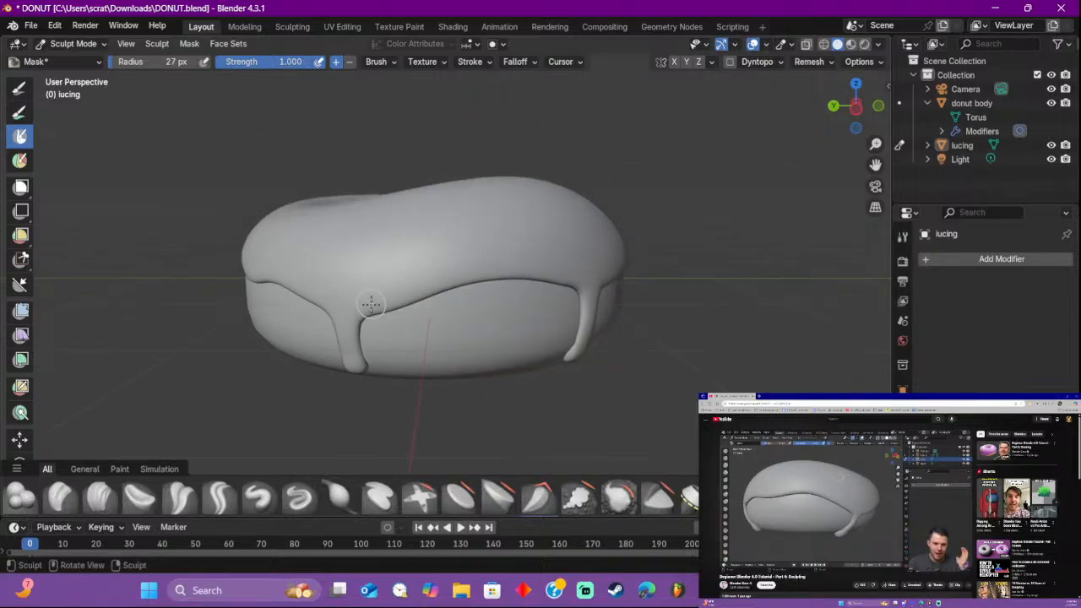
mouse_move(371, 304)
mouse_down()
mouse_move(525, 268)
mouse_move(569, 280)
mouse_up()
mouse_move(570, 279)
middle_down()
mouse_move(417, 290)
mouse_move(410, 303)
middle_up()
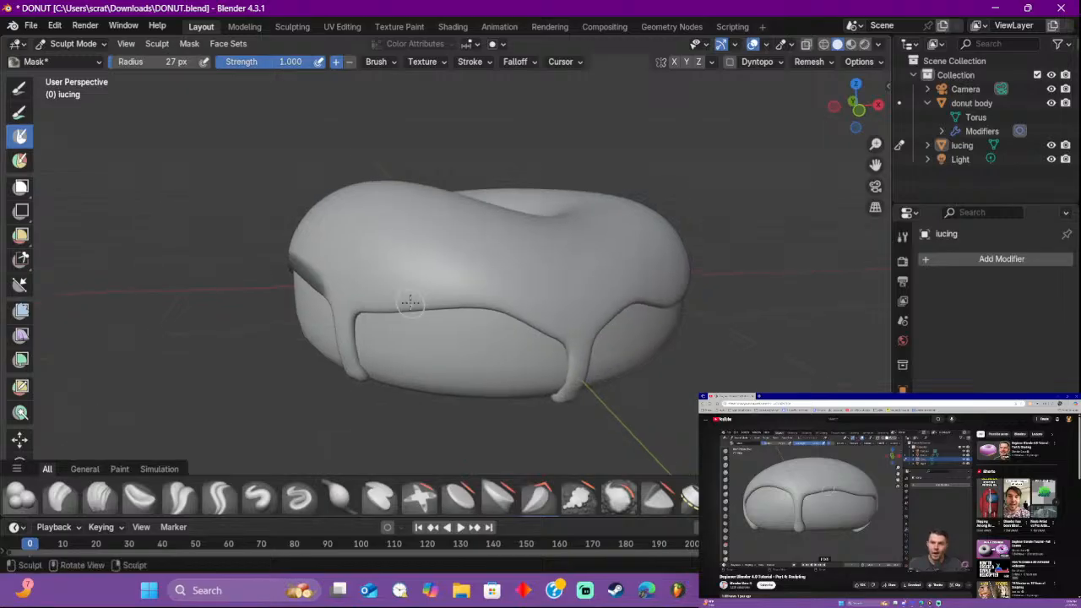
drag(363, 307, 488, 296)
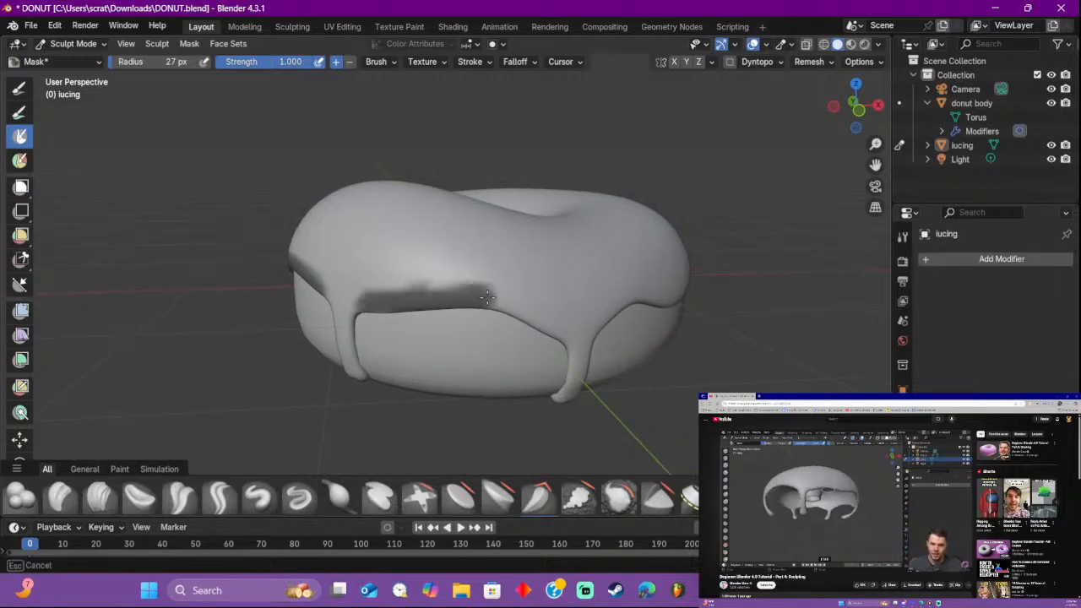
drag(561, 331, 563, 329)
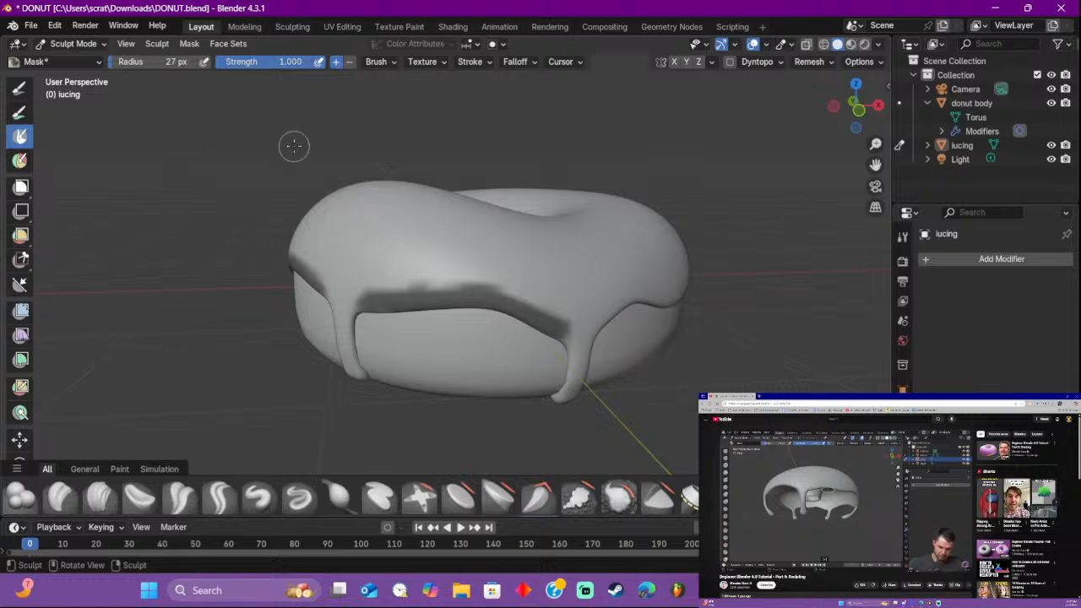
Step: Switch the icing to Object Mode and back to Sculpt Mode, and isolate it in local view
key(Tab)
key(Tab)
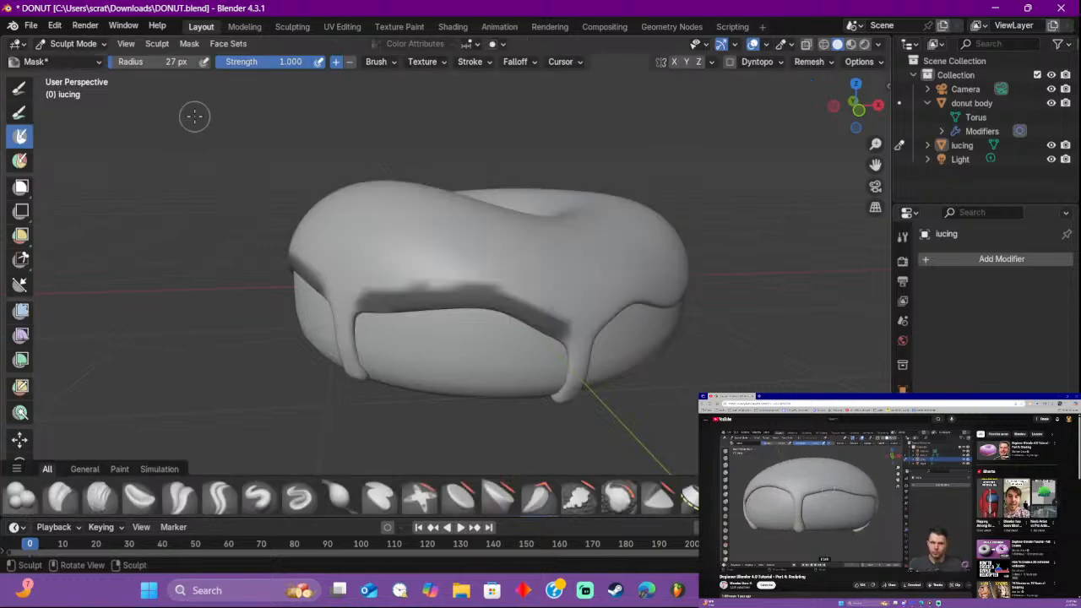
click(73, 43)
click(72, 52)
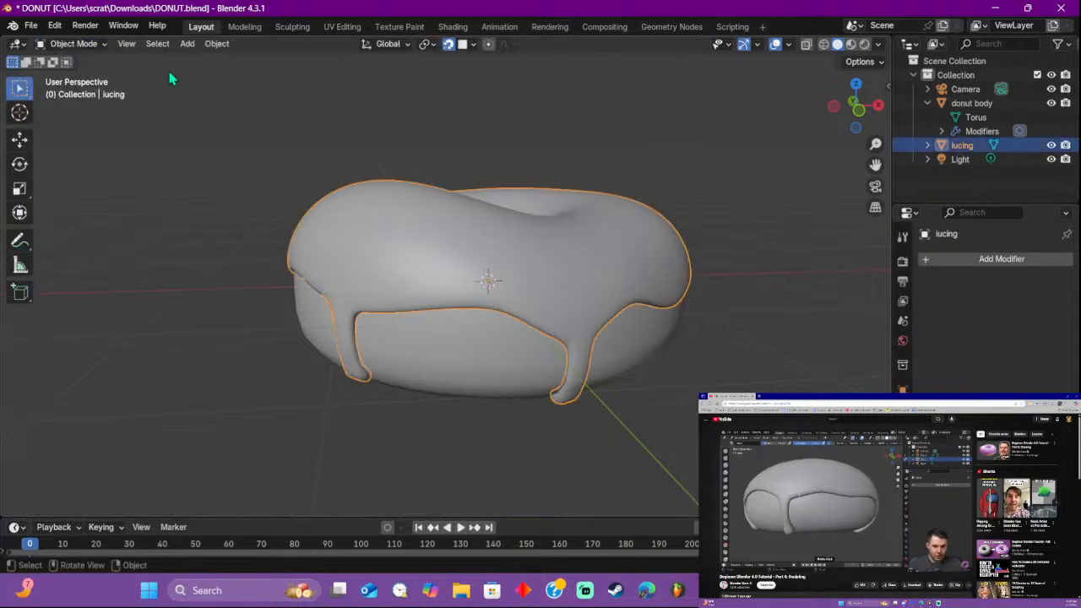
click(73, 43)
click(93, 75)
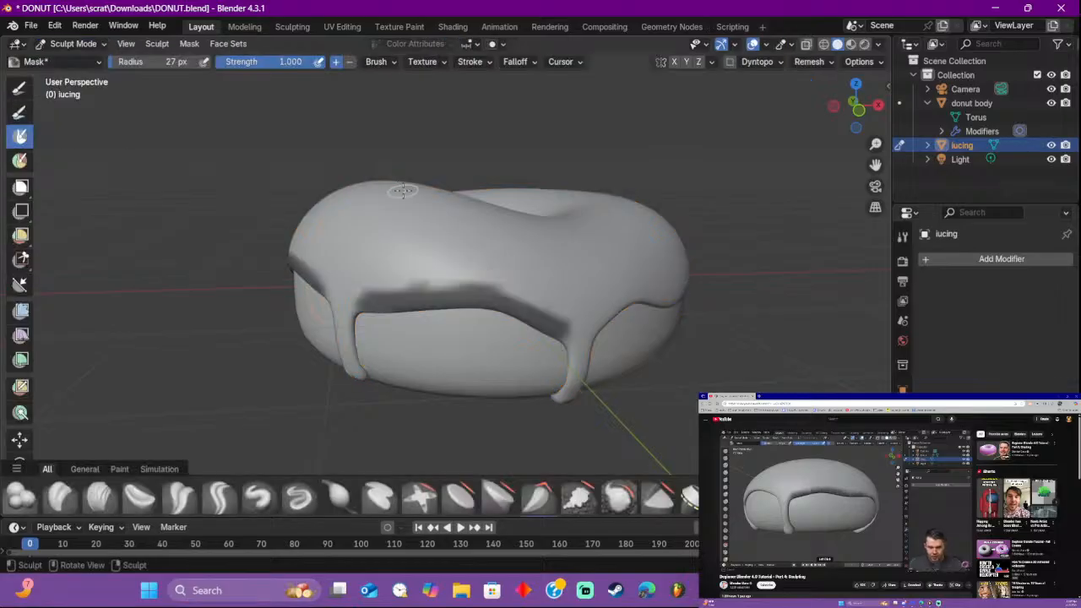
key(KP_Divide)
Step: Extend the mask along the isolated icing's lower edge through the next sections between drips
mouse_move(495, 296)
middle_down()
mouse_move(427, 252)
mouse_move(400, 288)
middle_up()
drag(391, 291, 474, 282)
drag(568, 280, 595, 272)
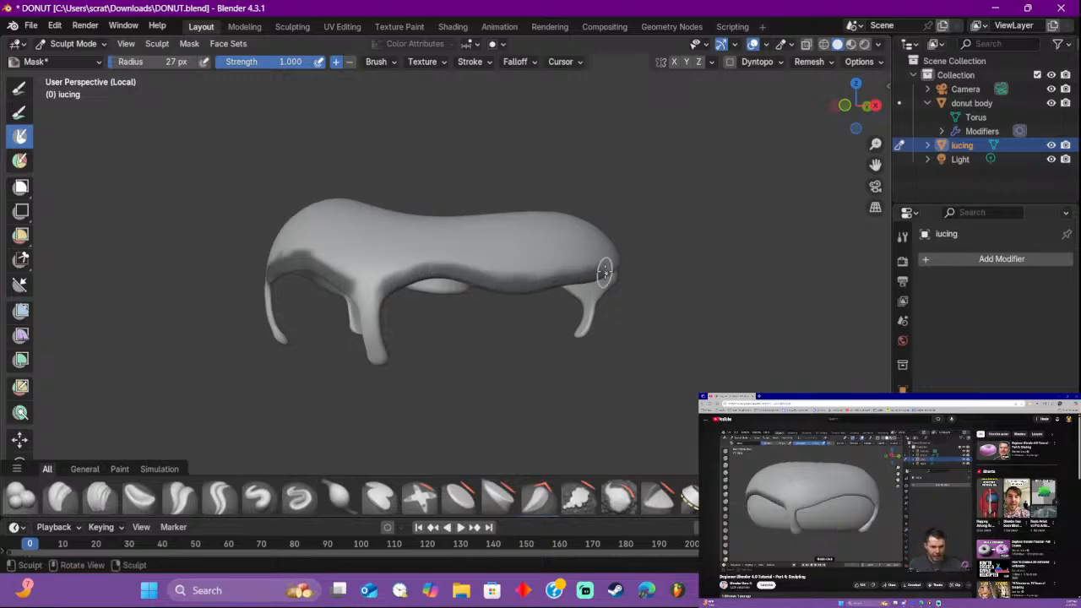
middle_drag(596, 272, 451, 283)
mouse_move(353, 290)
mouse_down()
mouse_move(460, 289)
mouse_move(527, 309)
mouse_up()
Step: Mask the remaining wavy sections of the lower icing edge to complete the band around the donut
middle_drag(526, 309, 397, 304)
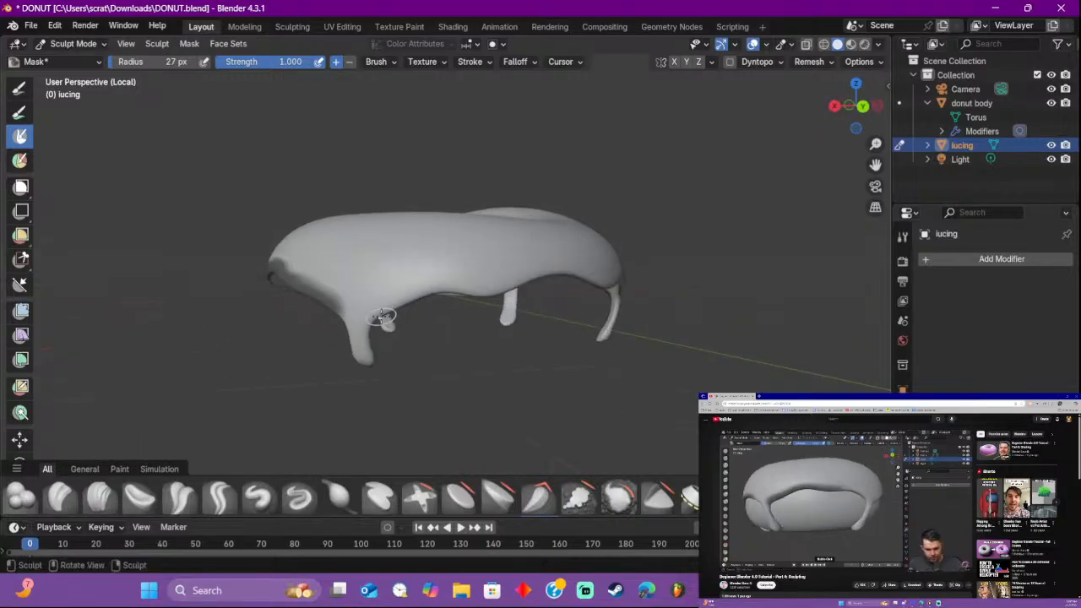
mouse_move(397, 304)
mouse_down()
mouse_move(441, 286)
mouse_move(494, 290)
mouse_up()
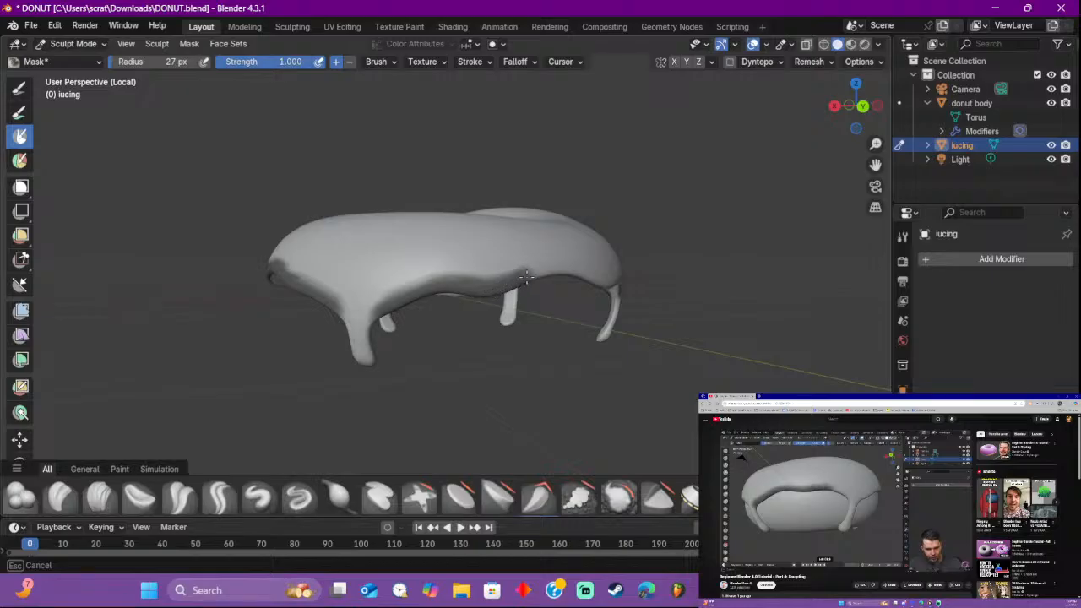
drag(587, 278, 595, 281)
middle_drag(596, 280, 464, 292)
drag(377, 292, 498, 304)
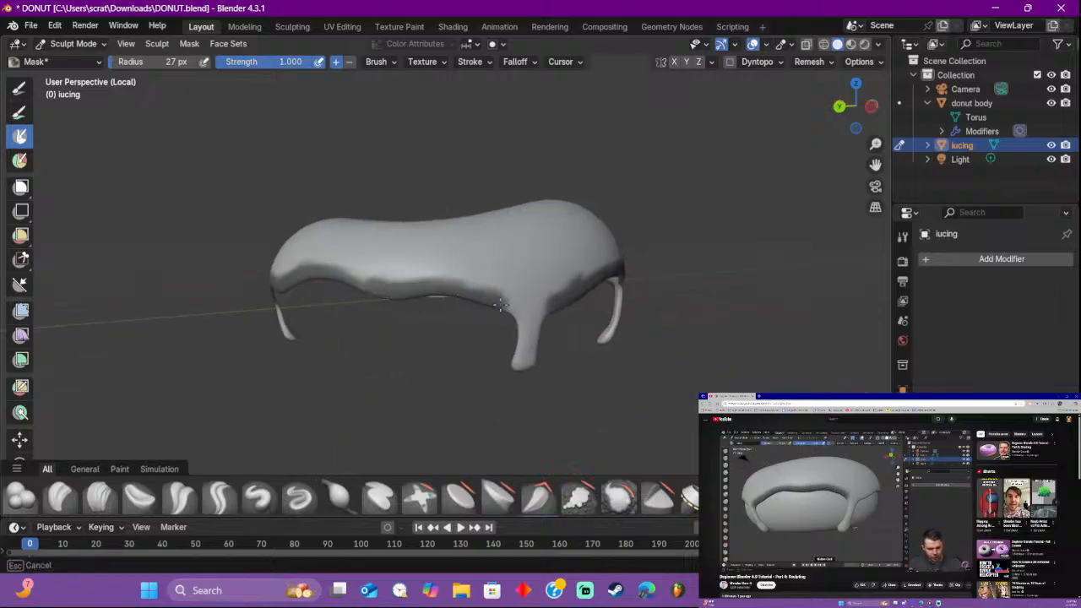
drag(377, 287, 352, 288)
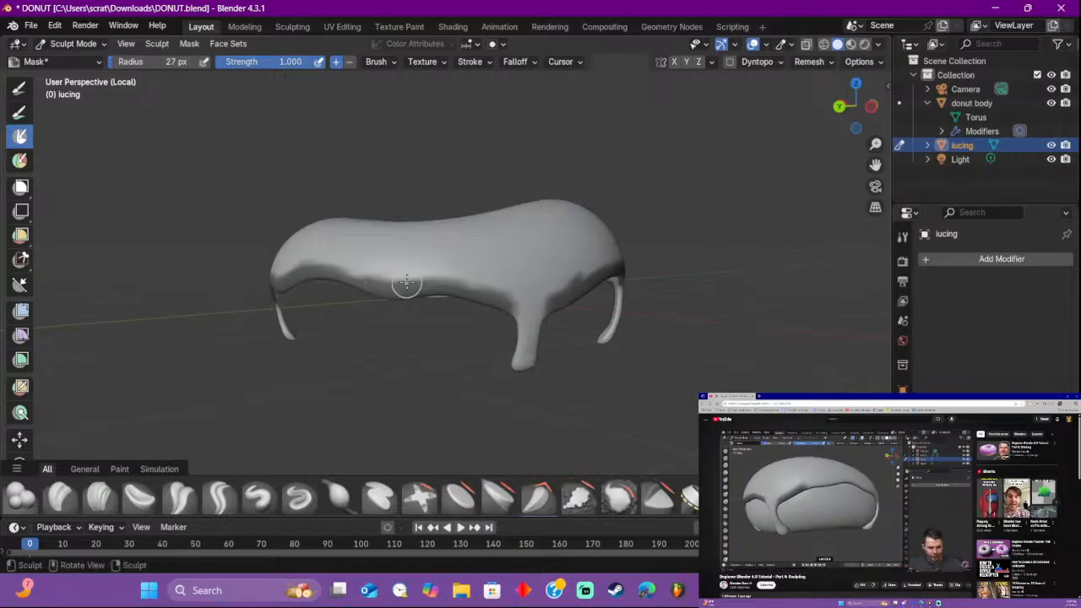
Step: Try evening out the mask's upper border with the Mask brush strength set to 0
middle_drag(406, 286, 850, 273)
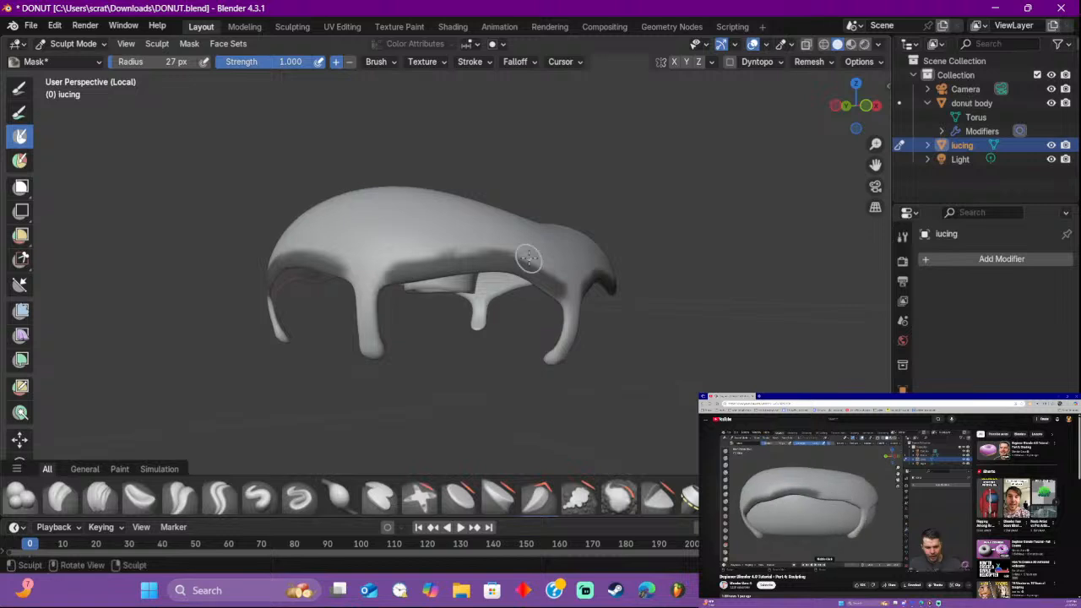
middle_drag(526, 251, 349, 138)
drag(298, 60, 216, 60)
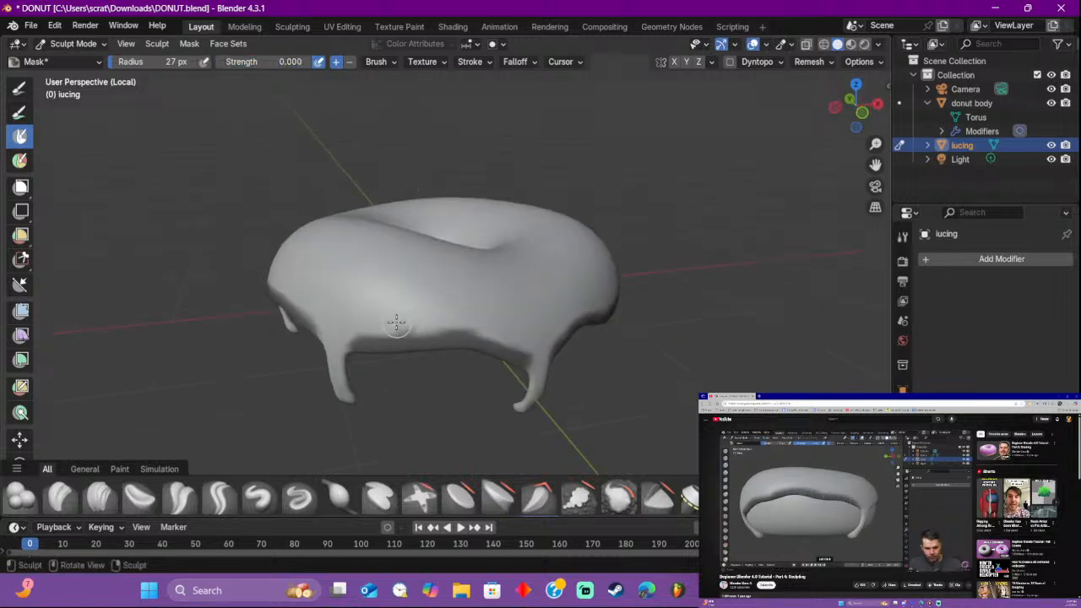
mouse_move(397, 323)
mouse_down()
mouse_move(477, 331)
mouse_move(379, 327)
mouse_move(432, 323)
mouse_up()
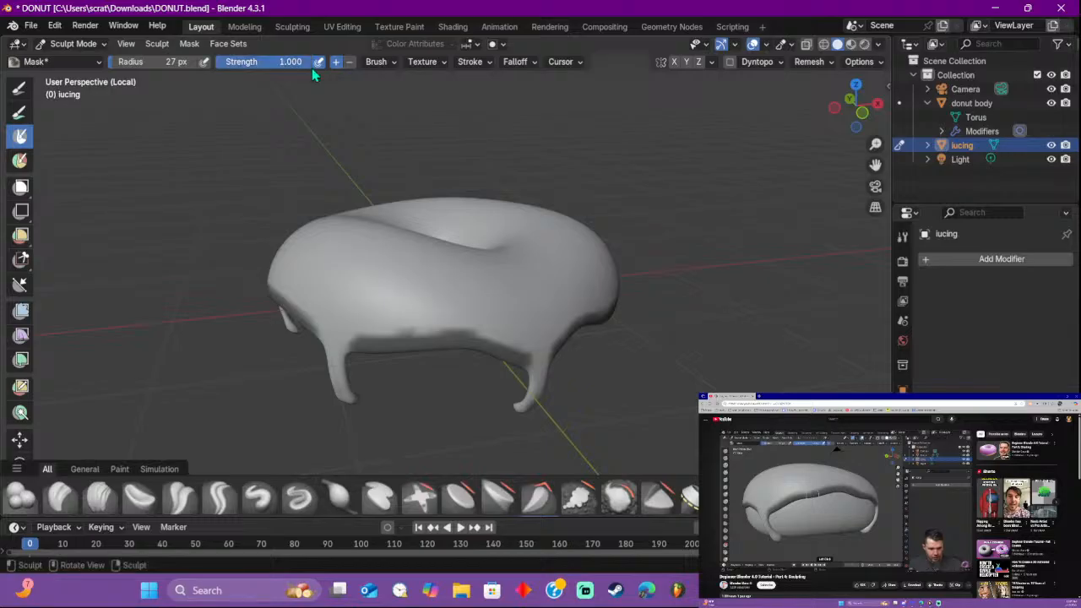
Step: Set the Mask brush to Subtract at strength 1.000 and trim the uneven upper border of the mask
drag(402, 289, 395, 312)
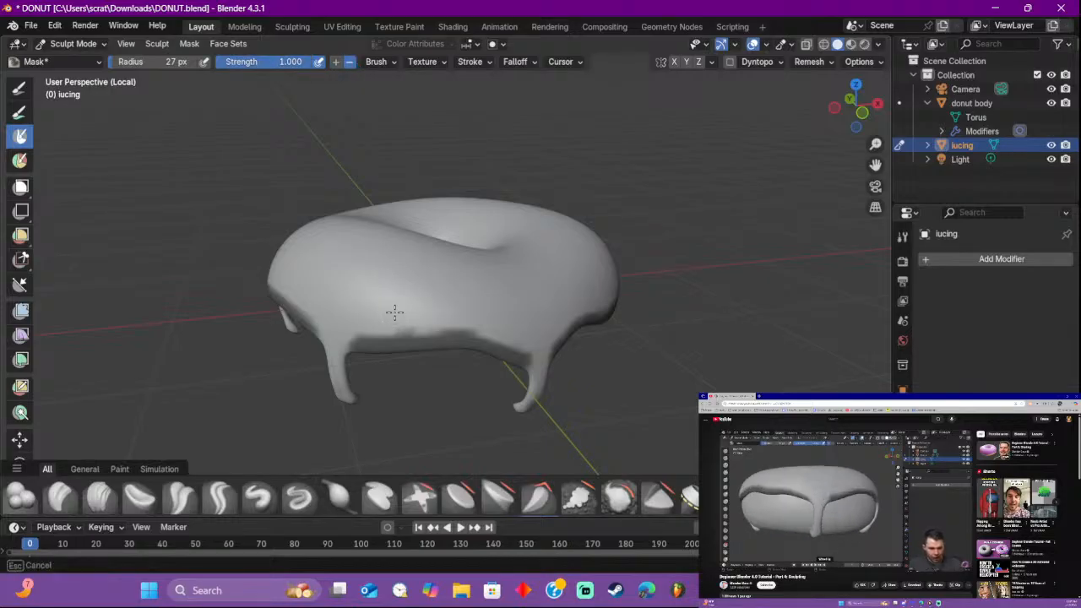
mouse_move(479, 321)
middle_down()
mouse_move(448, 279)
mouse_move(410, 258)
mouse_move(419, 258)
mouse_move(350, 265)
middle_up()
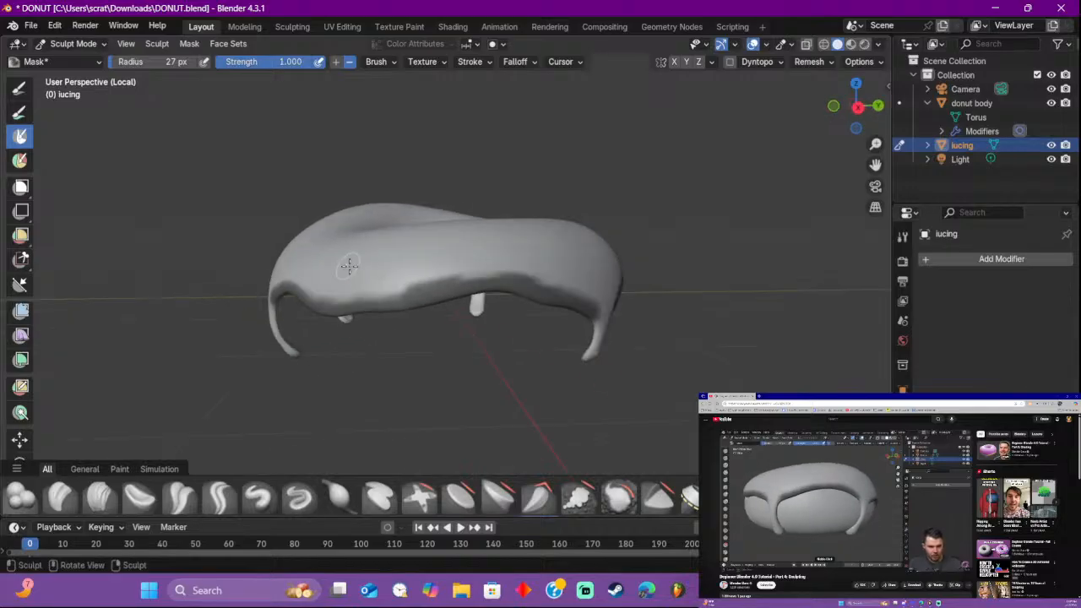
drag(386, 275, 507, 270)
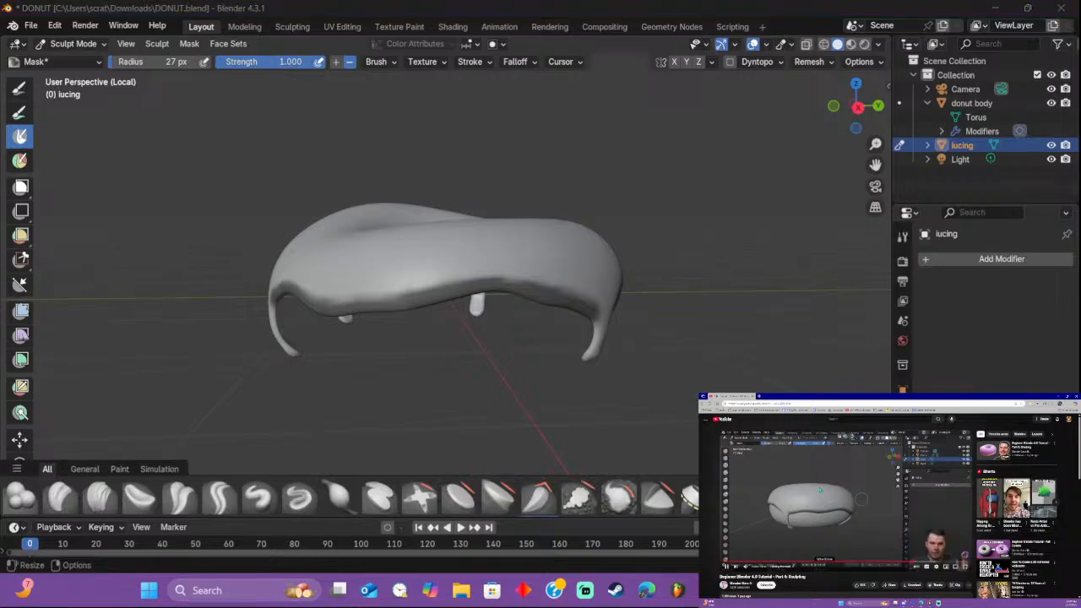
middle_drag(613, 241, 359, 261)
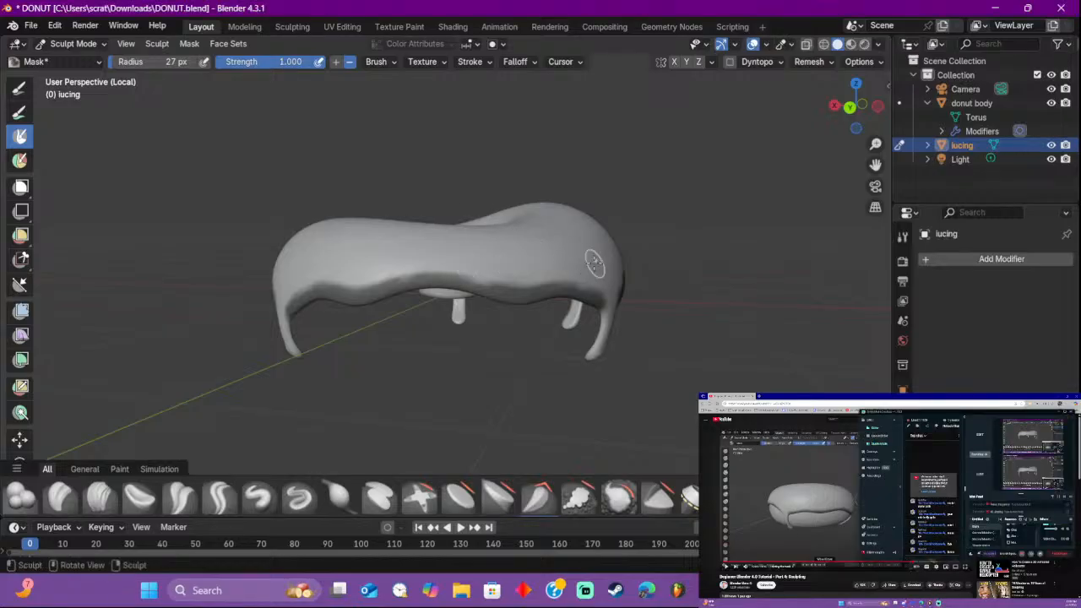
middle_drag(596, 264, 432, 240)
scroll(431, 239, up, 2)
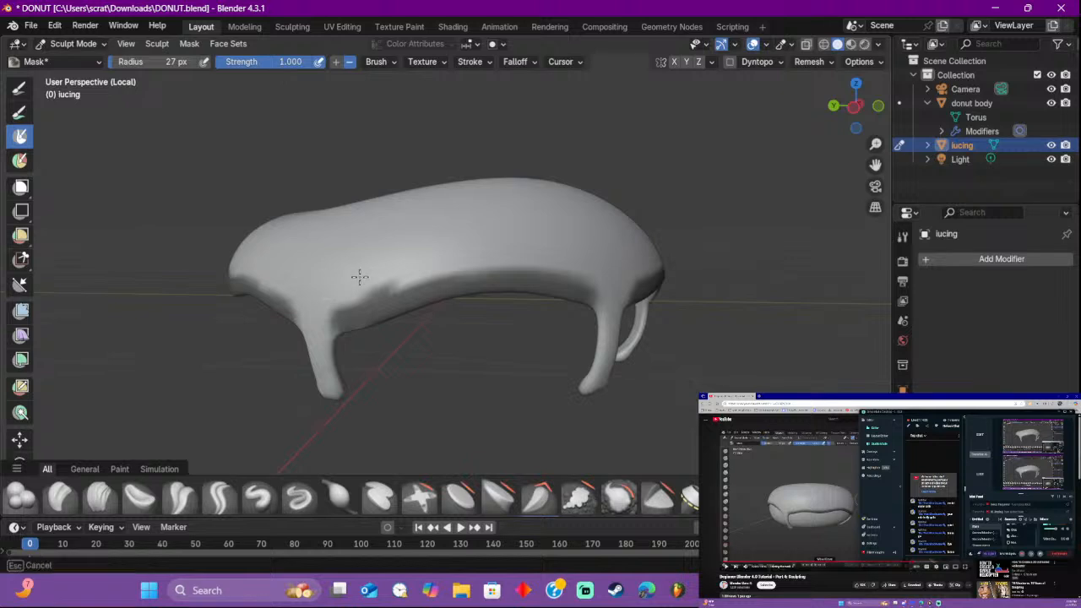
Step: Return the Mask brush to Add and fill in the mask along the wavy edge beside the drip
mouse_move(386, 279)
middle_down()
mouse_move(362, 261)
mouse_move(88, 262)
mouse_move(168, 228)
middle_up()
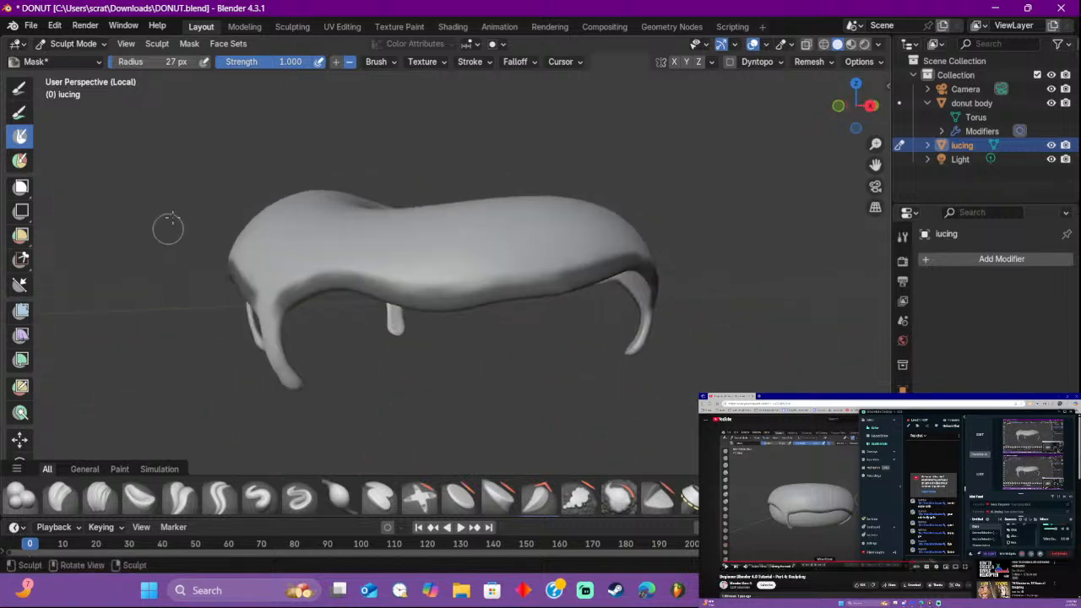
drag(387, 295, 387, 295)
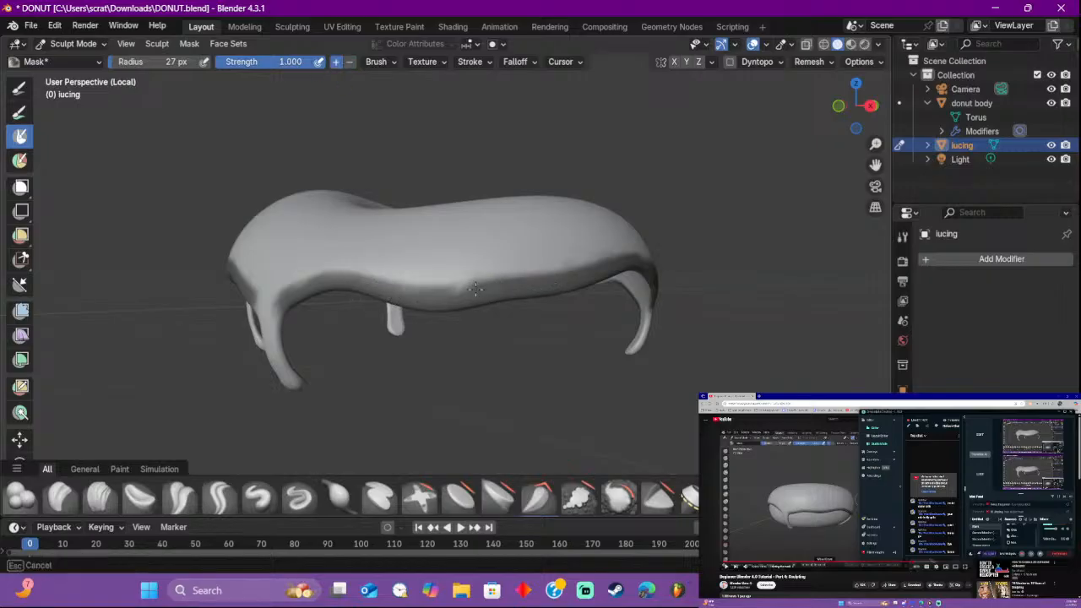
drag(312, 280, 309, 289)
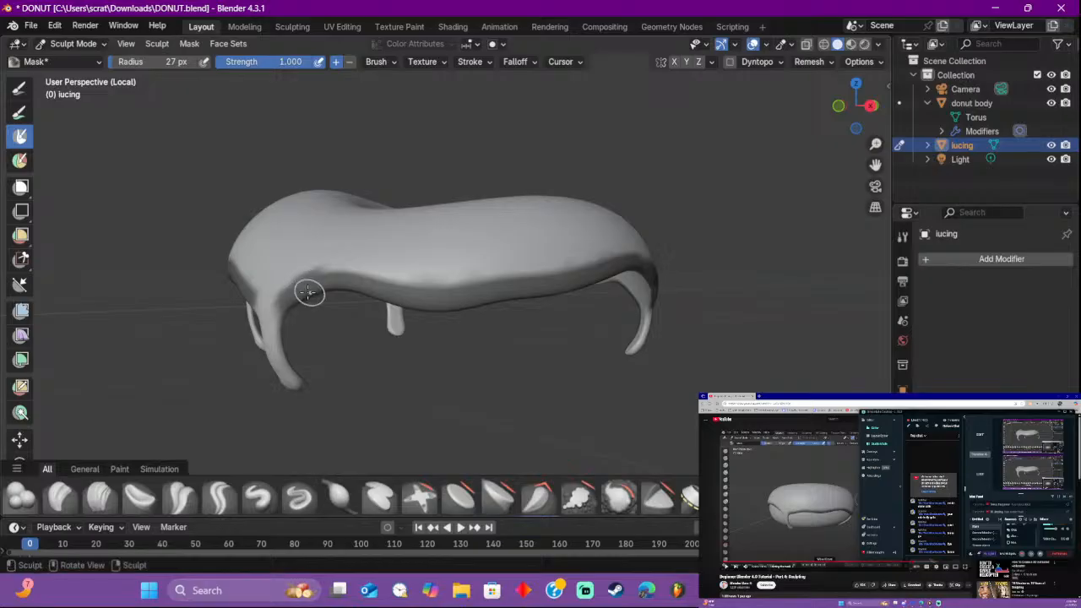
Step: Fill in the mask along the arched lower edge between the two drips and beside the adjoining drip
middle_drag(309, 290, 521, 310)
middle_drag(455, 311, 538, 306)
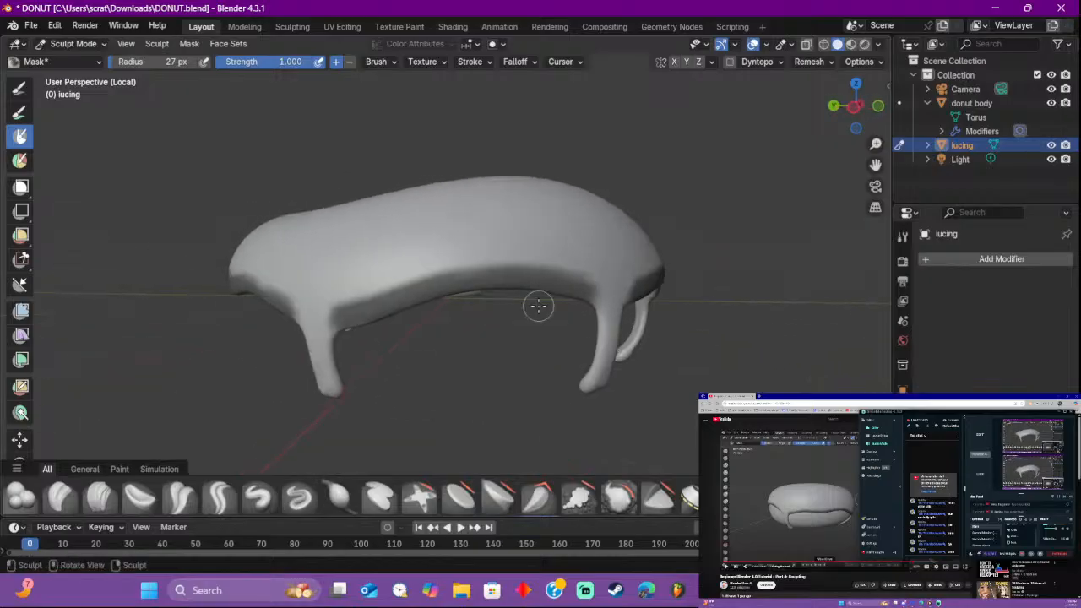
drag(413, 295, 473, 282)
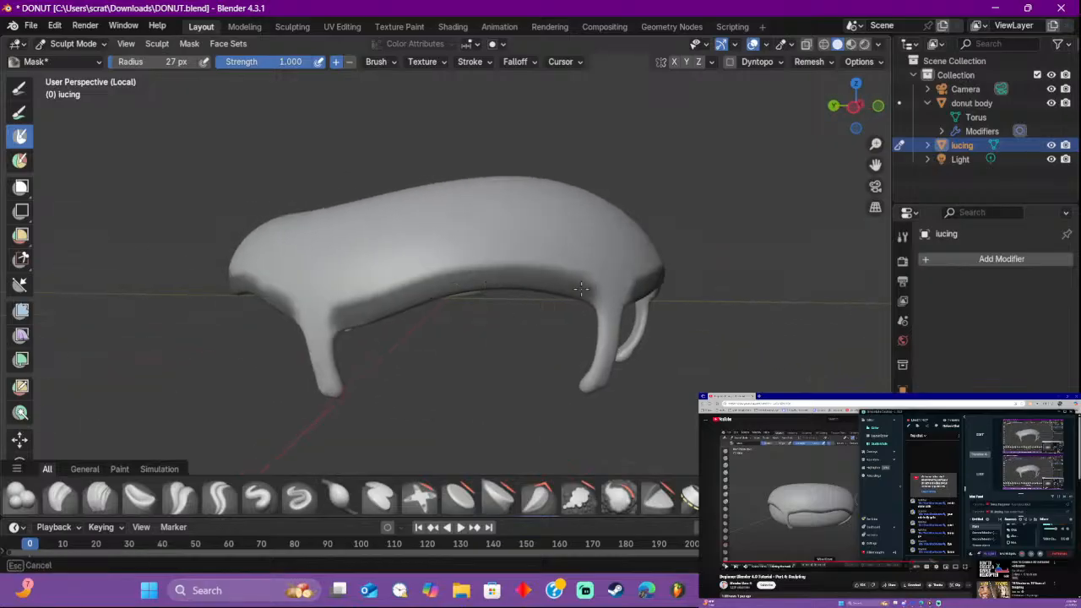
drag(583, 285, 469, 291)
middle_drag(469, 291, 568, 299)
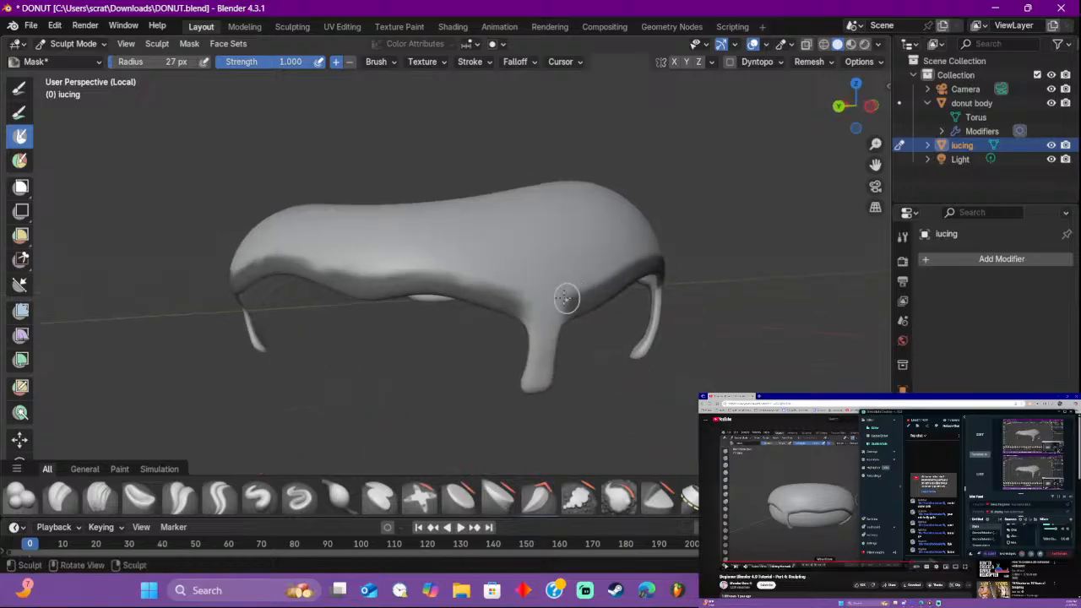
drag(508, 316, 512, 305)
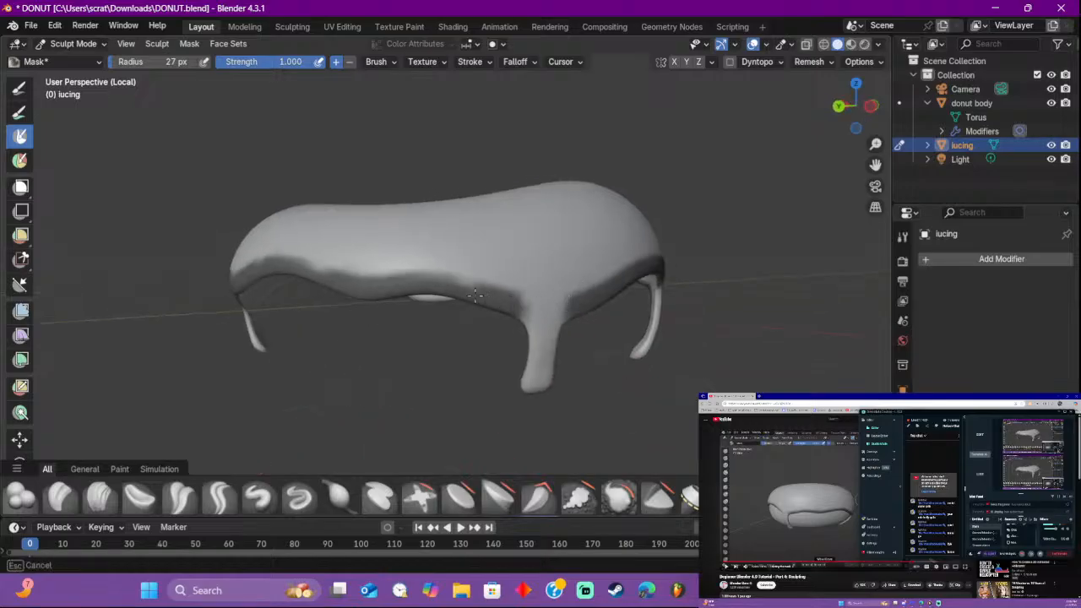
Step: Even out the mask band along the wavy lower edge and the slope beside the neighbouring drip
middle_drag(406, 288, 499, 297)
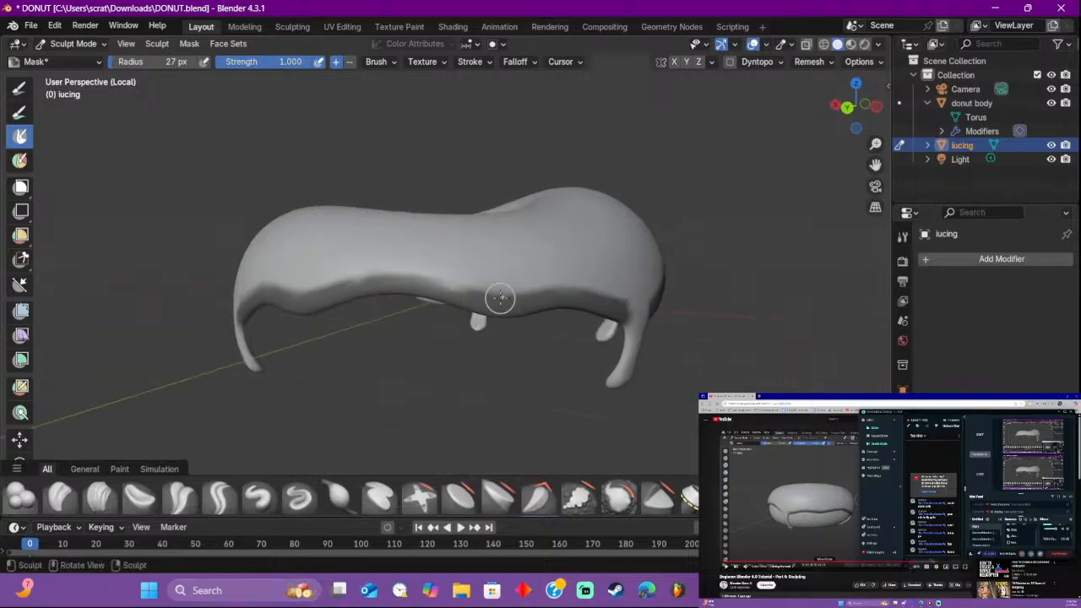
drag(588, 298, 594, 301)
drag(478, 300, 461, 295)
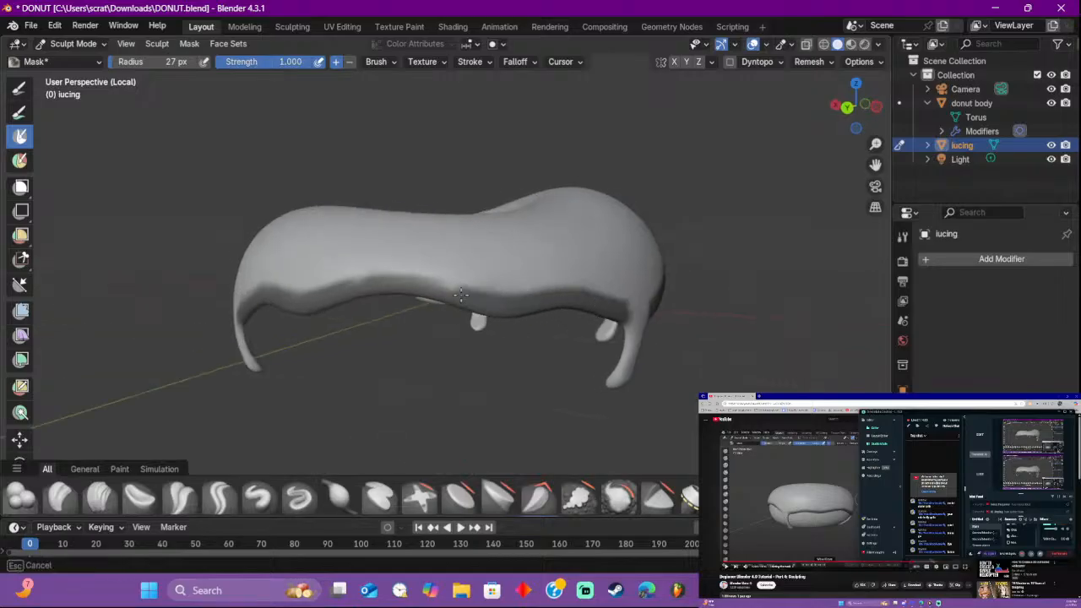
drag(338, 292, 360, 293)
middle_drag(361, 292, 495, 299)
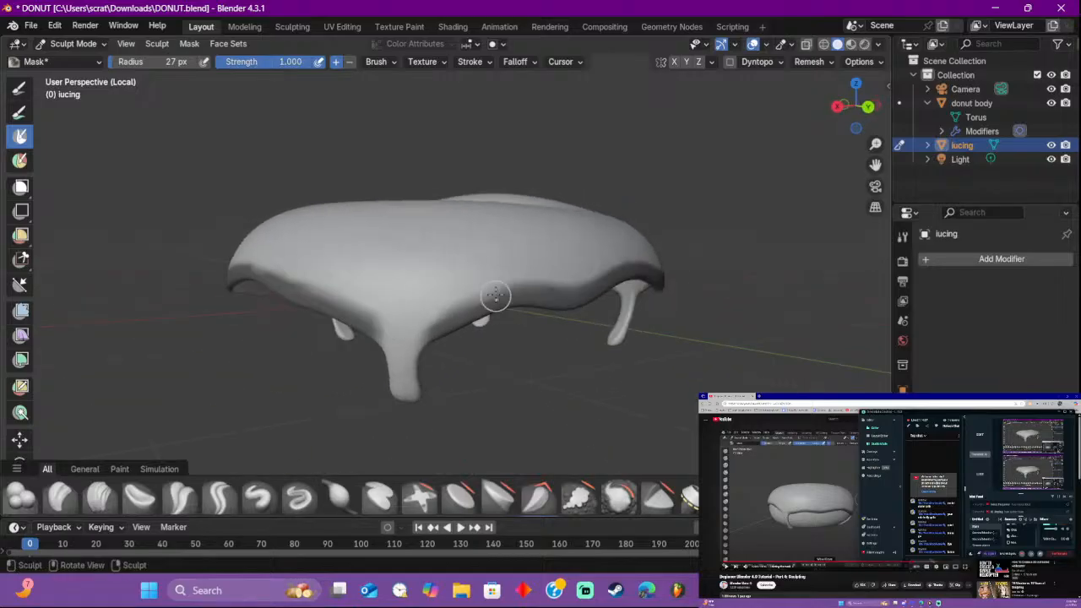
mouse_move(505, 297)
mouse_down()
mouse_move(493, 298)
mouse_move(519, 299)
mouse_up()
Step: Thicken the mask on the next arched edge up to its drip and along the wavy section beyond it
middle_drag(519, 299, 521, 302)
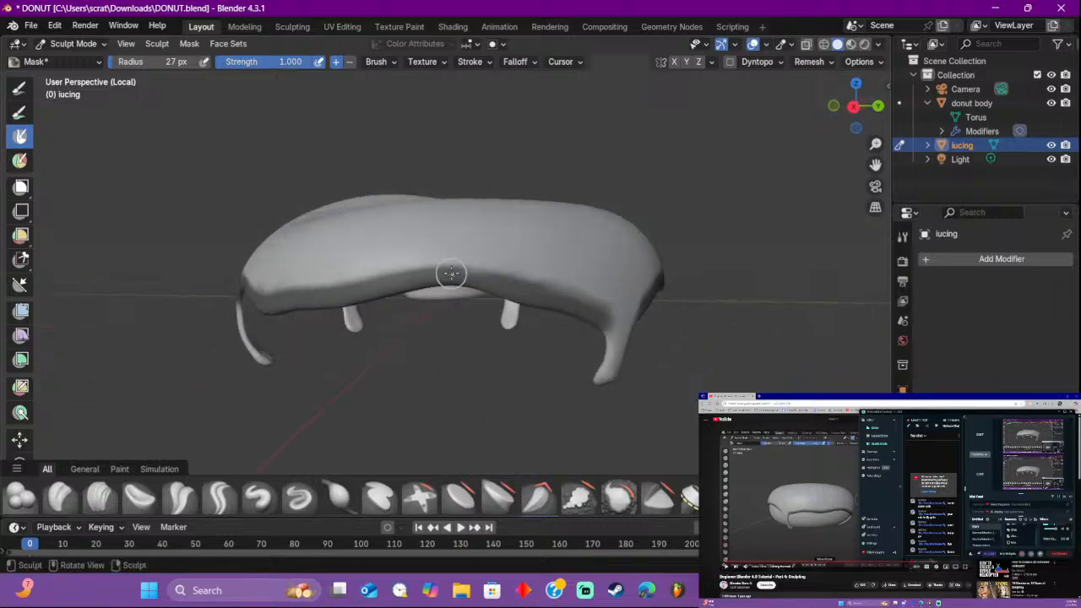
drag(451, 273, 484, 280)
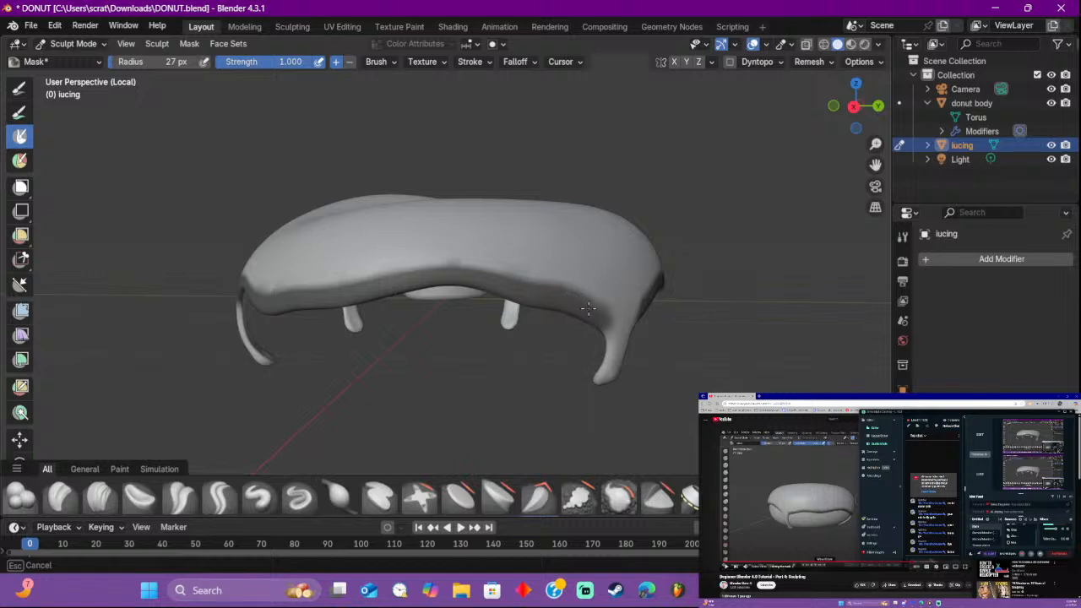
drag(602, 316, 535, 295)
middle_drag(536, 295, 539, 298)
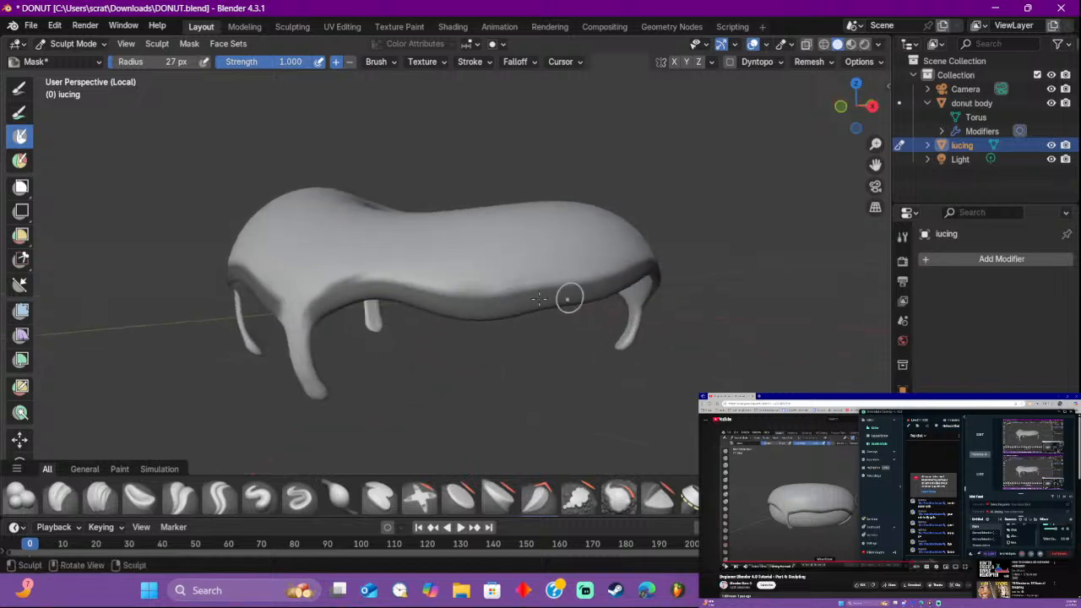
mouse_move(365, 293)
mouse_down()
mouse_move(439, 289)
mouse_move(515, 309)
mouse_up()
Step: Trim the mask's upper border with the Mask brush set to Subtract, and touch up the band with Add
mouse_move(514, 309)
middle_down()
mouse_move(744, 316)
mouse_move(473, 202)
mouse_move(235, 80)
middle_up()
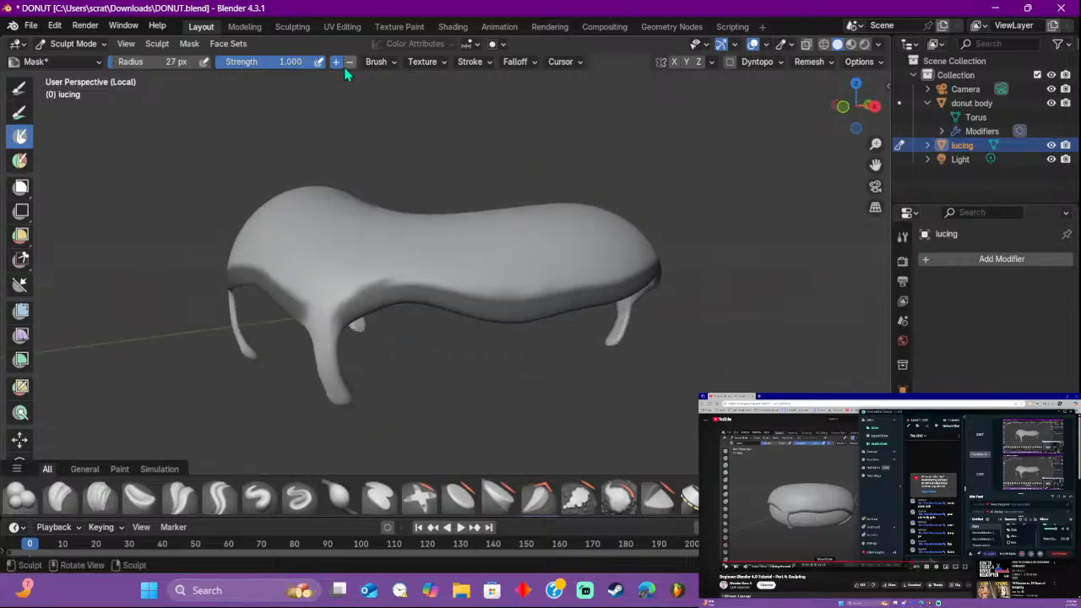
mouse_move(341, 283)
mouse_down()
mouse_move(492, 270)
mouse_move(487, 278)
mouse_up()
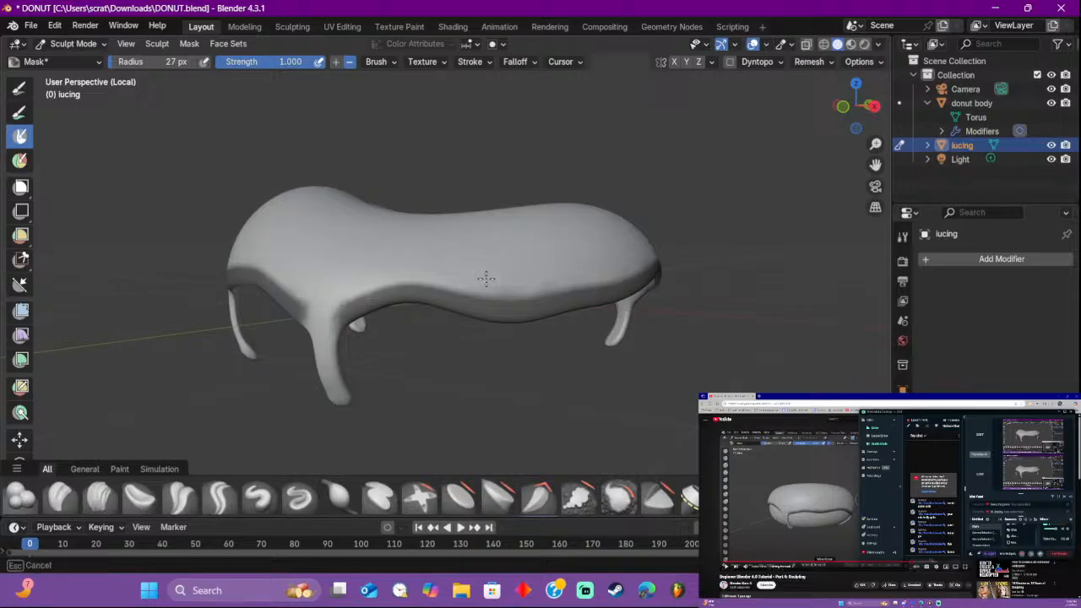
drag(571, 274, 518, 256)
mouse_move(518, 256)
middle_down()
mouse_move(398, 265)
mouse_move(346, 282)
middle_up()
drag(346, 282, 461, 278)
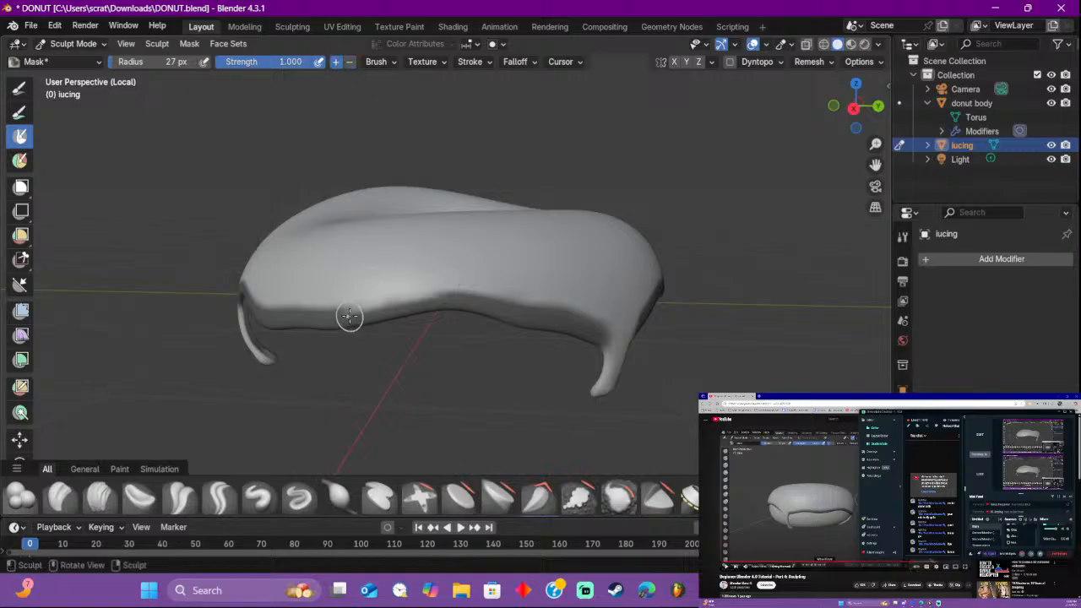
drag(350, 316, 363, 313)
Step: Examine the masked band on the icing from all sides, above and underneath for gaps
mouse_move(362, 314)
middle_down()
mouse_move(434, 271)
mouse_move(240, 292)
middle_up()
mouse_move(451, 291)
middle_down()
mouse_move(616, 259)
mouse_move(557, 244)
middle_up()
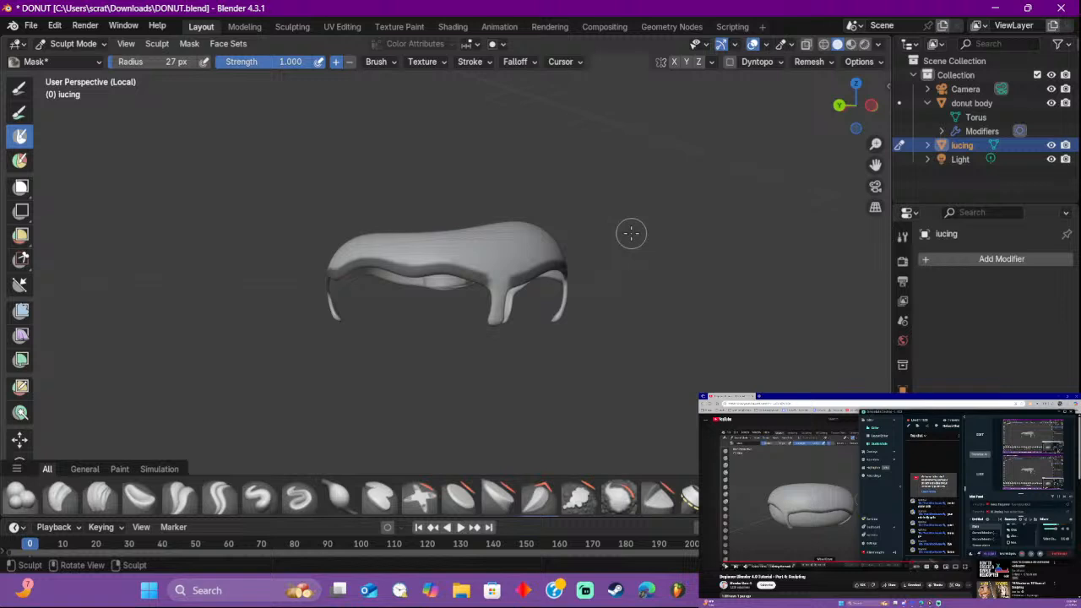
middle_drag(491, 260, 428, 262)
scroll(434, 279, up, 2)
mouse_move(408, 278)
mouse_down()
mouse_move(430, 273)
mouse_move(420, 279)
mouse_up()
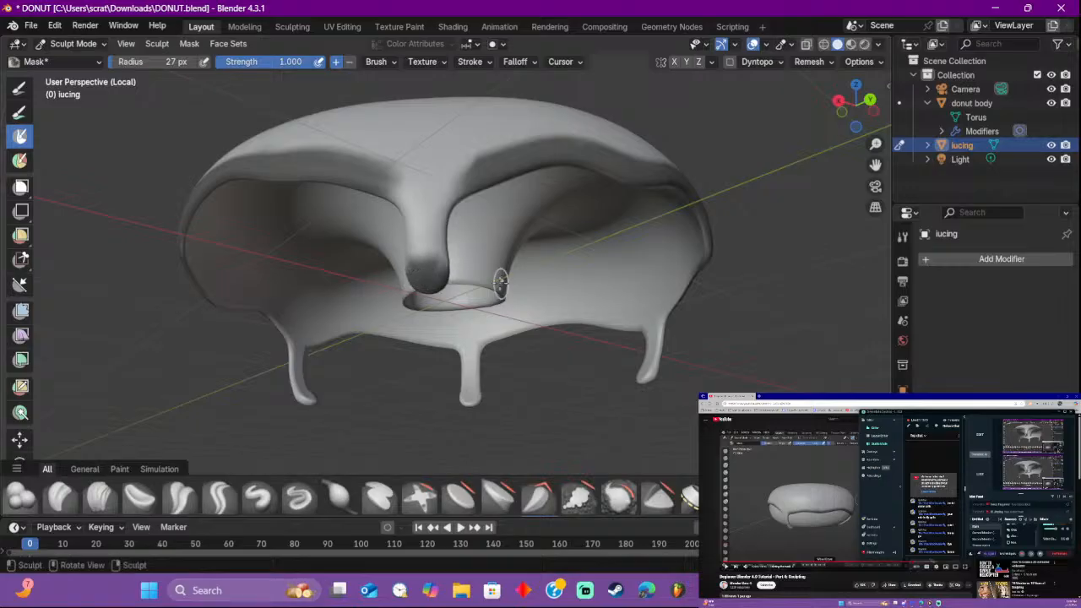
mouse_move(423, 278)
middle_down()
mouse_move(464, 285)
mouse_move(368, 243)
mouse_move(490, 294)
mouse_move(507, 238)
mouse_move(516, 118)
mouse_move(528, 312)
mouse_move(527, 43)
middle_up()
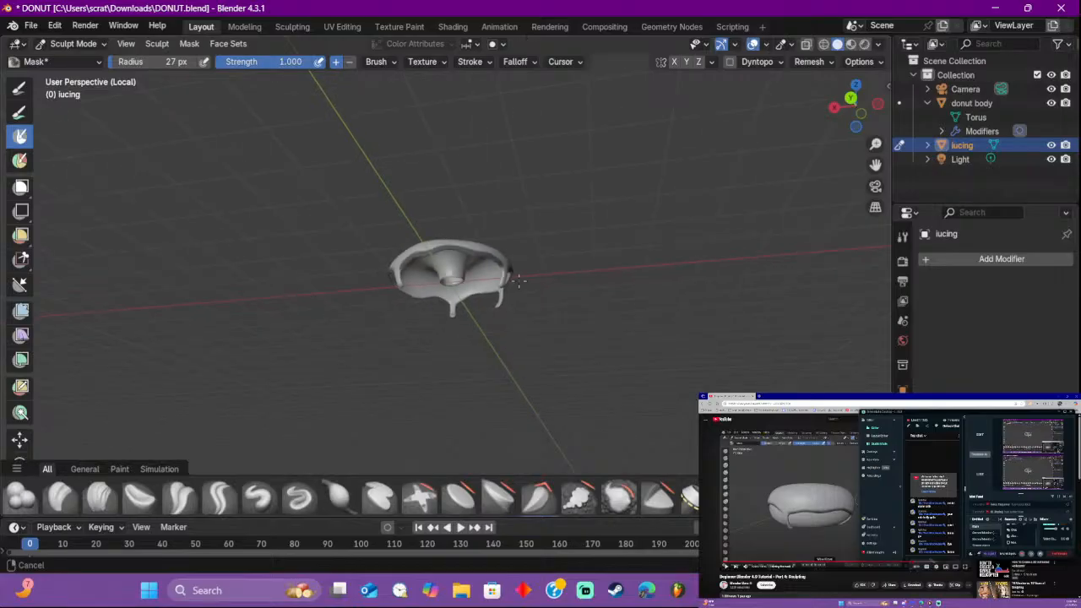
ctrl+middle_drag(515, 441, 490, 223)
scroll(478, 198, down, 4)
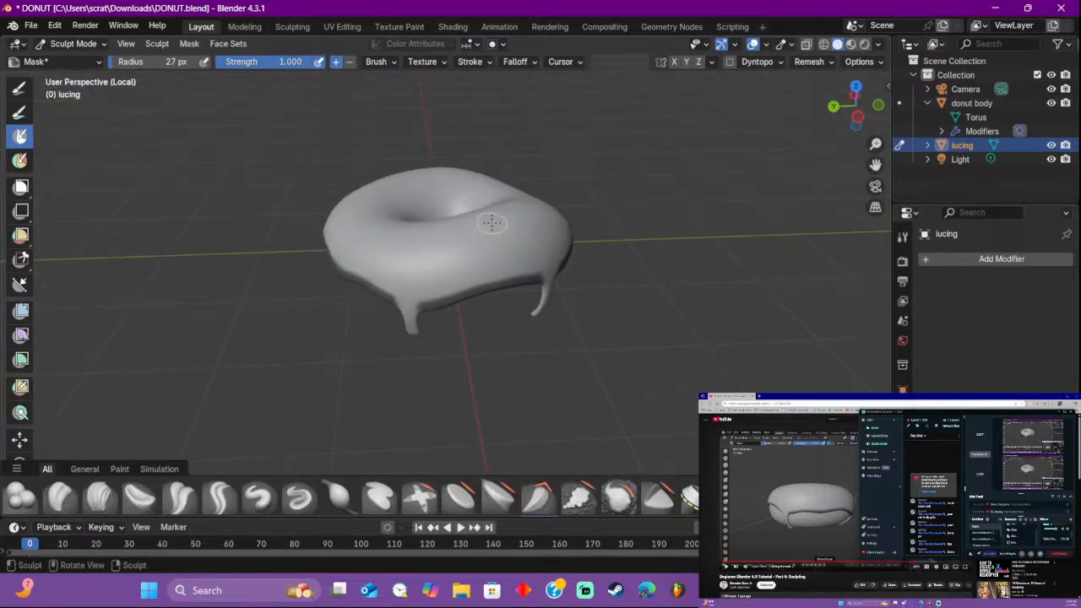
scroll(494, 213, down, 3)
scroll(494, 213, up, 6)
scroll(490, 217, down, 3)
scroll(490, 217, up, 3)
scroll(490, 217, down, 4)
scroll(489, 217, up, 3)
scroll(490, 227, down, 3)
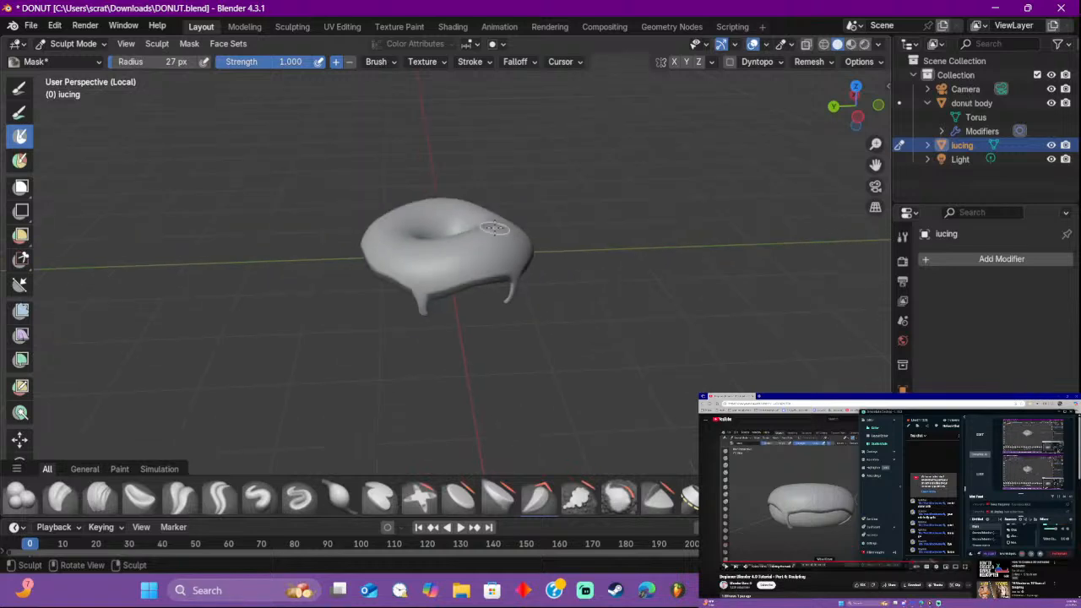
ctrl+middle_drag(496, 234, 586, 197)
scroll(562, 202, up, 4)
scroll(562, 201, down, 3)
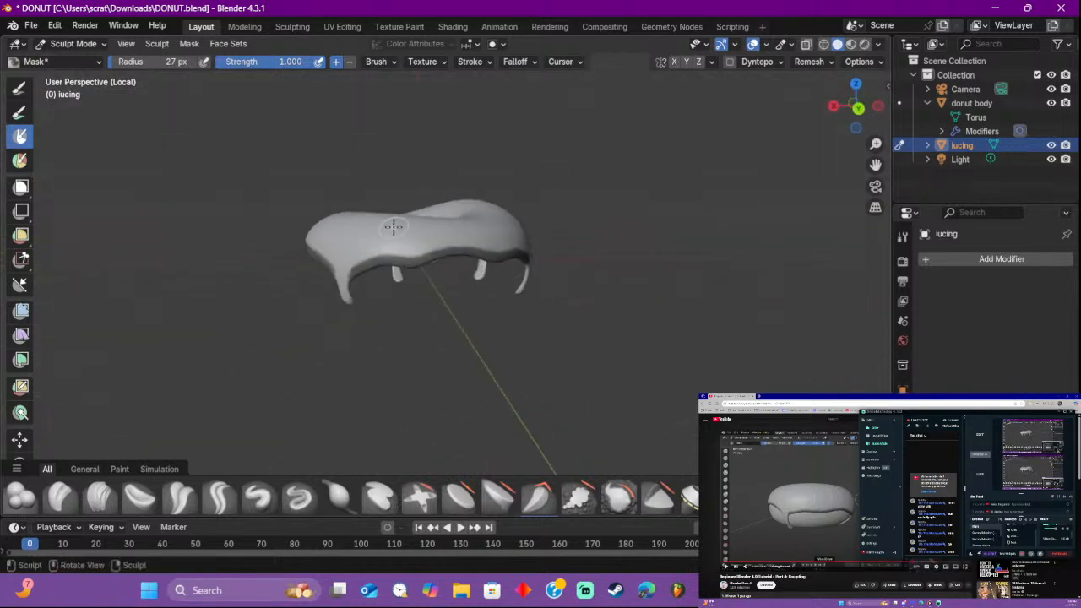
Step: Resume the tutorial video and invert the icing's mask so only the lower-edge band is unmasked
click(825, 587)
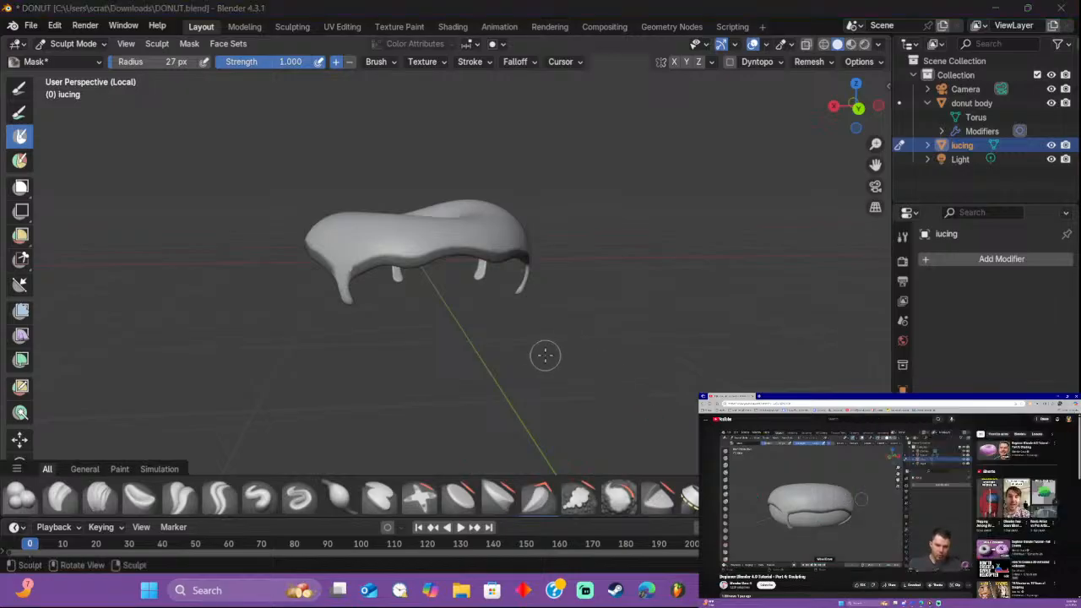
click(467, 321)
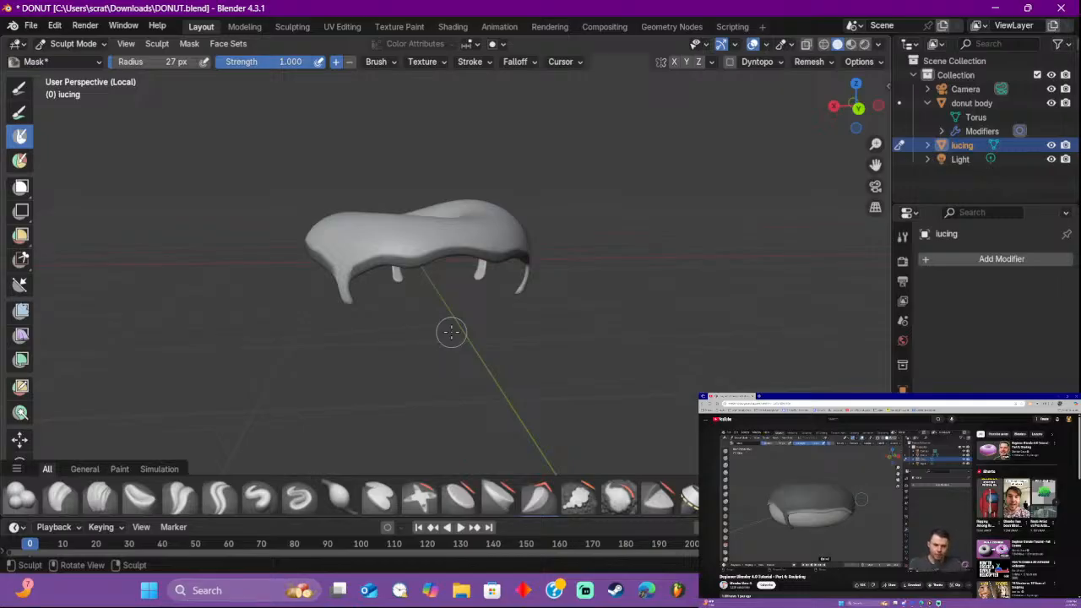
key(ctrl+i)
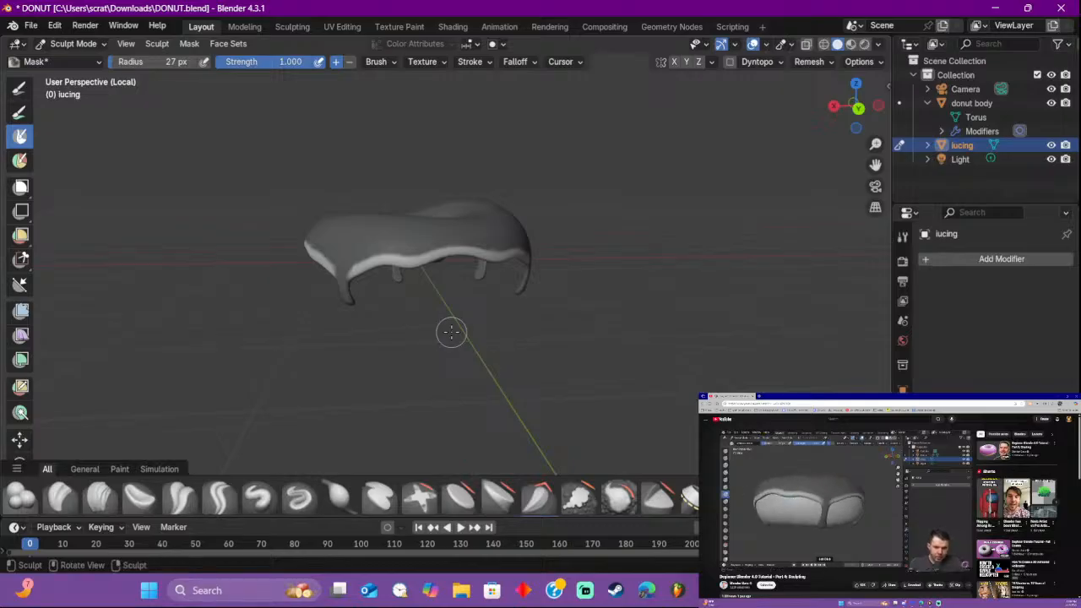
Step: Choose the Draw brush and stroke along the unmasked band between the drips at strength 1.000
click(261, 503)
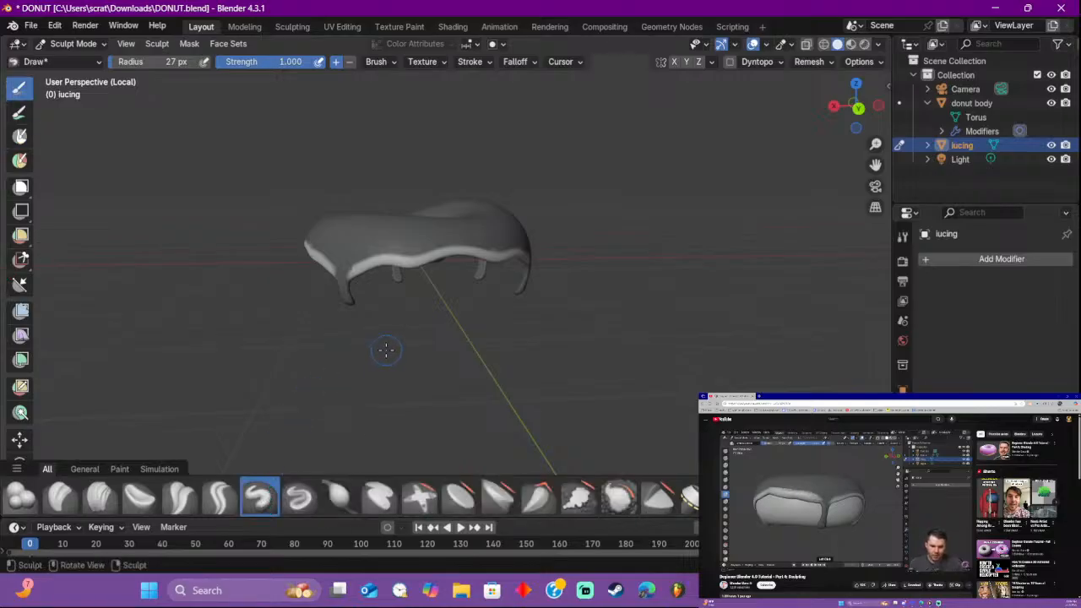
scroll(414, 356, up, 2)
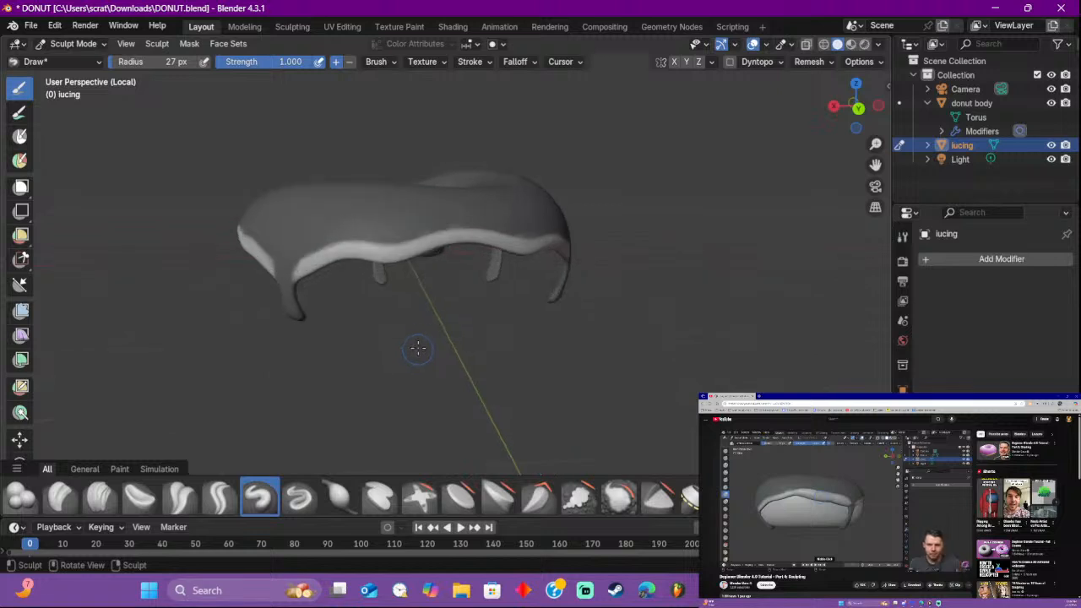
mouse_move(286, 271)
mouse_down()
mouse_move(468, 238)
mouse_move(560, 243)
mouse_up()
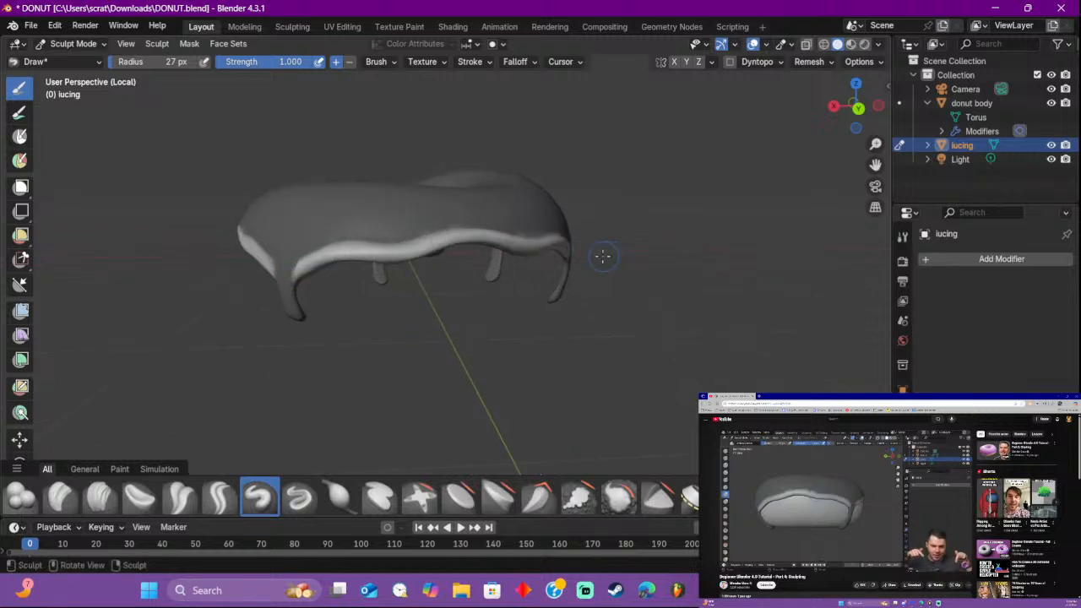
mouse_move(603, 256)
middle_down()
mouse_move(521, 251)
mouse_move(599, 248)
mouse_move(811, 288)
mouse_move(836, 322)
mouse_move(814, 358)
mouse_move(664, 436)
mouse_move(806, 224)
mouse_move(724, 265)
middle_up()
scroll(806, 224, up, 3)
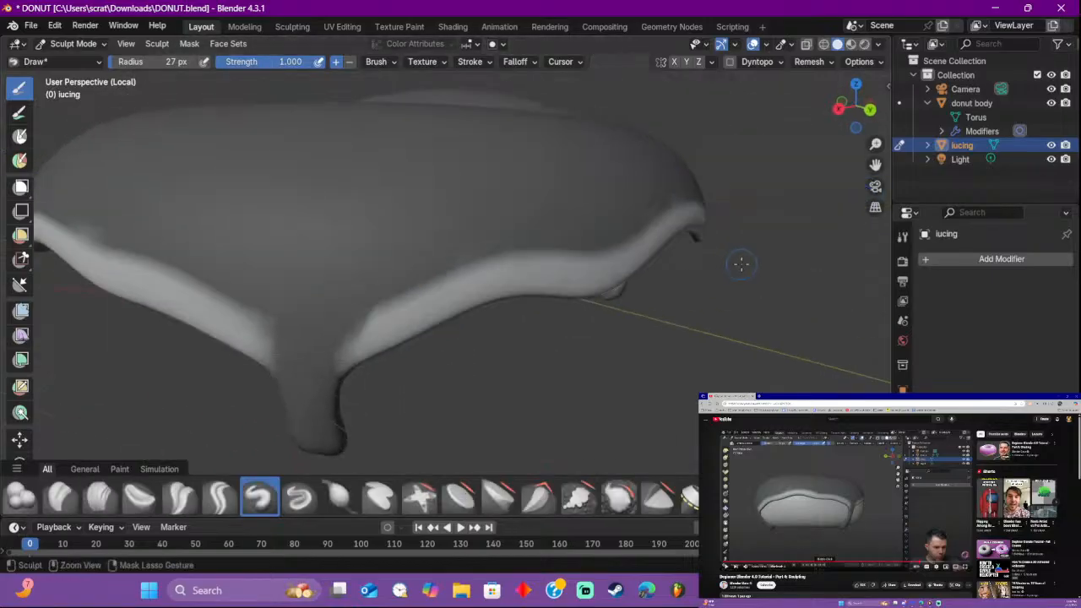
Step: Try a Draw stroke along the unmasked band beside the drip with the brush strength set to 0.584
drag(276, 68, 264, 67)
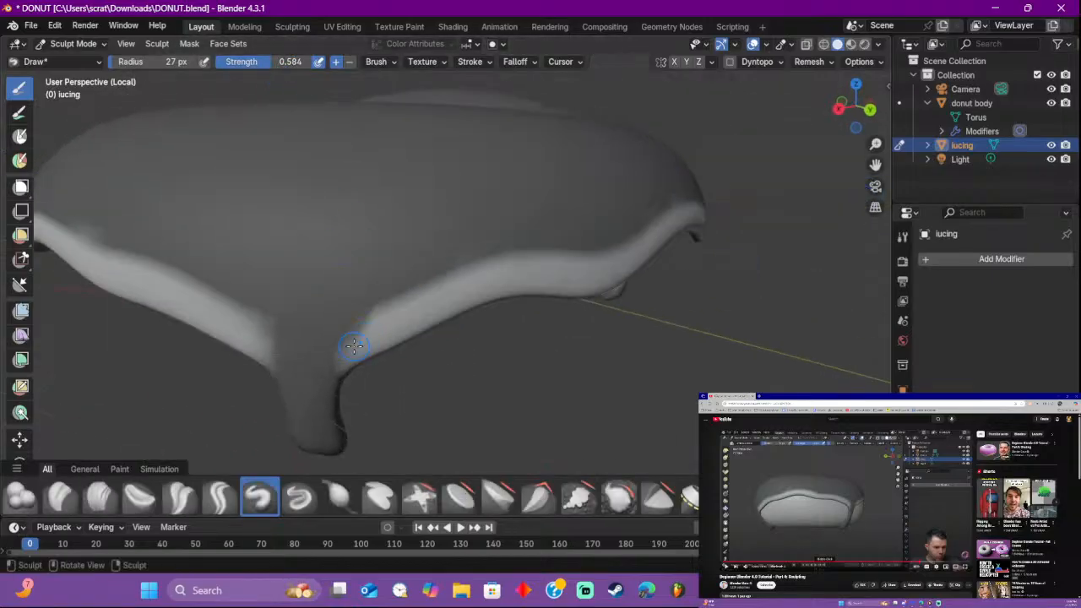
drag(360, 338, 441, 293)
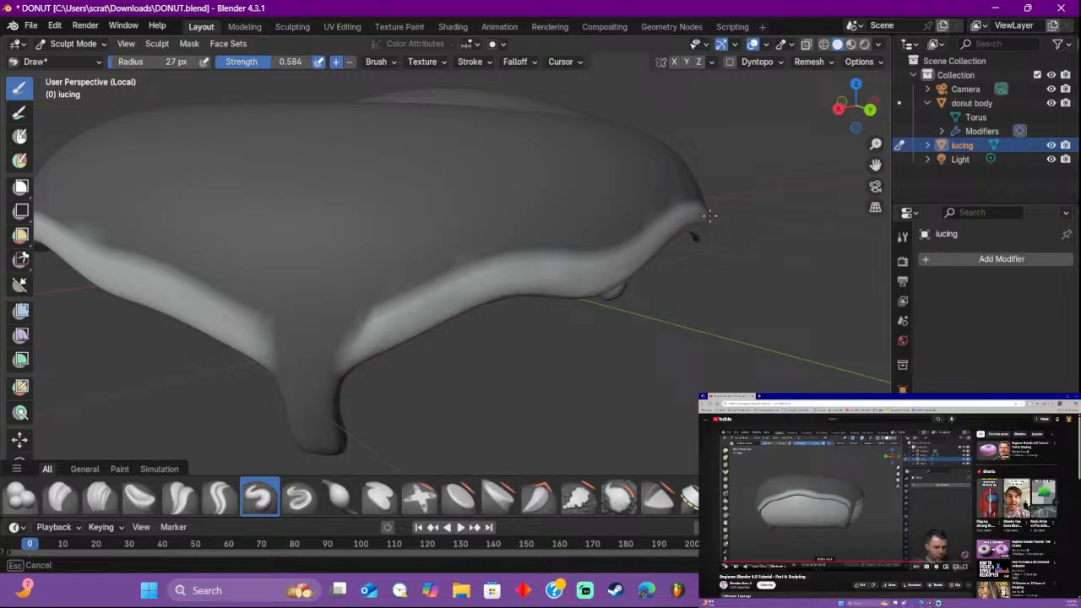
middle_drag(710, 217, 568, 162)
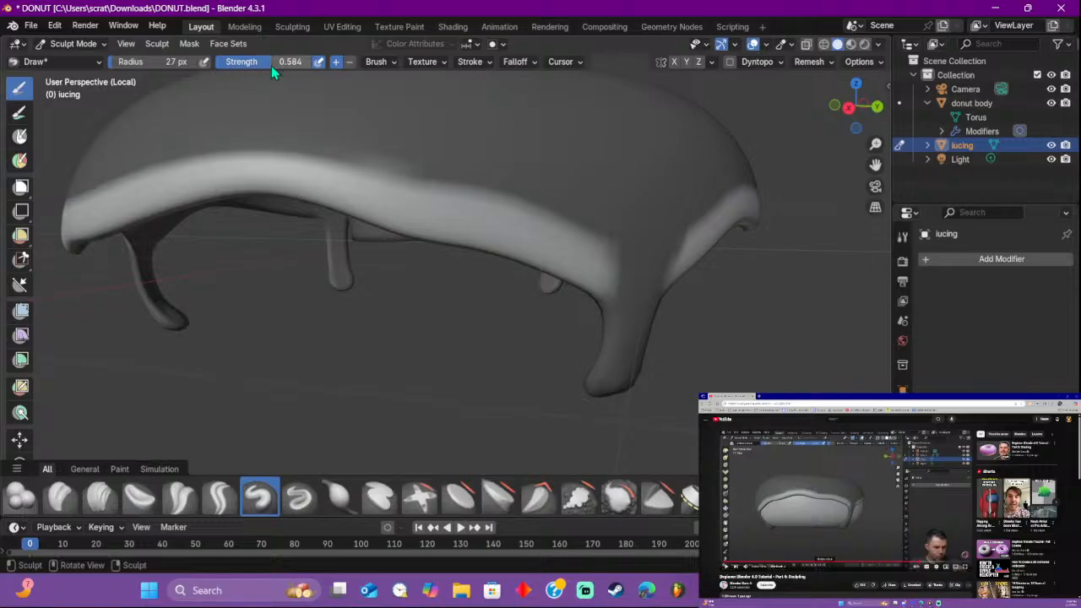
Step: Set the Draw brush strength to 0.757, try strokes along the unmasked band, and undo the last one
drag(273, 67, 292, 68)
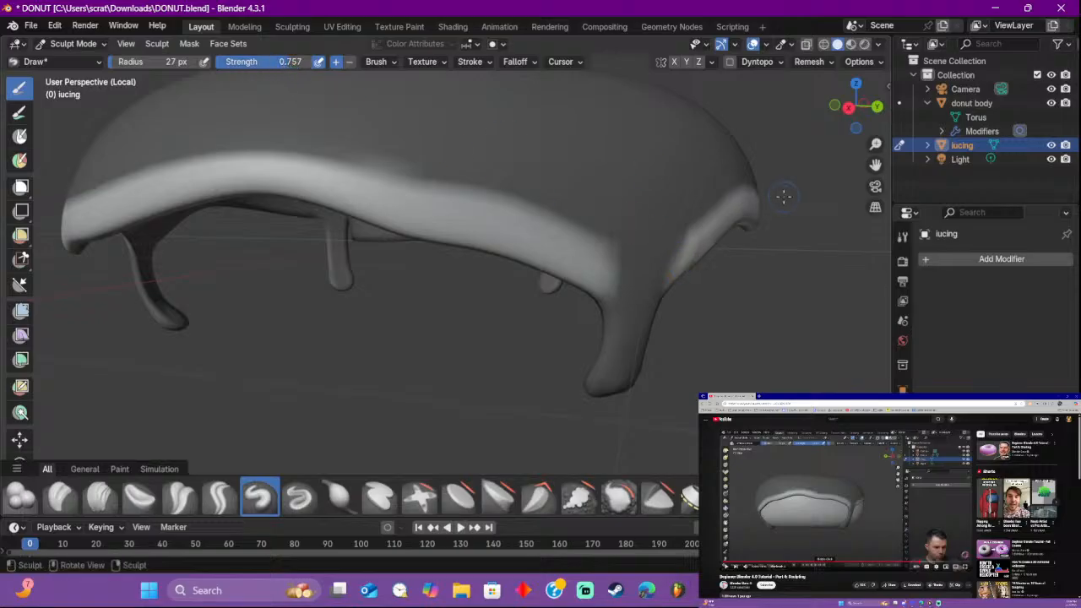
mouse_move(782, 198)
middle_down()
mouse_move(742, 217)
mouse_move(696, 214)
middle_up()
mouse_move(205, 342)
mouse_down()
mouse_move(379, 282)
mouse_move(522, 256)
mouse_move(453, 266)
mouse_up()
mouse_move(280, 301)
mouse_down()
mouse_move(207, 326)
mouse_move(357, 282)
mouse_move(613, 237)
mouse_up()
key(ctrl+z)
Step: Try raising the unmasked band around the icing with long Draw strokes, and undo them
mouse_move(692, 224)
middle_down()
mouse_move(749, 202)
mouse_move(764, 216)
mouse_move(538, 258)
mouse_move(468, 294)
mouse_move(476, 282)
mouse_move(205, 229)
middle_up()
drag(205, 229, 389, 228)
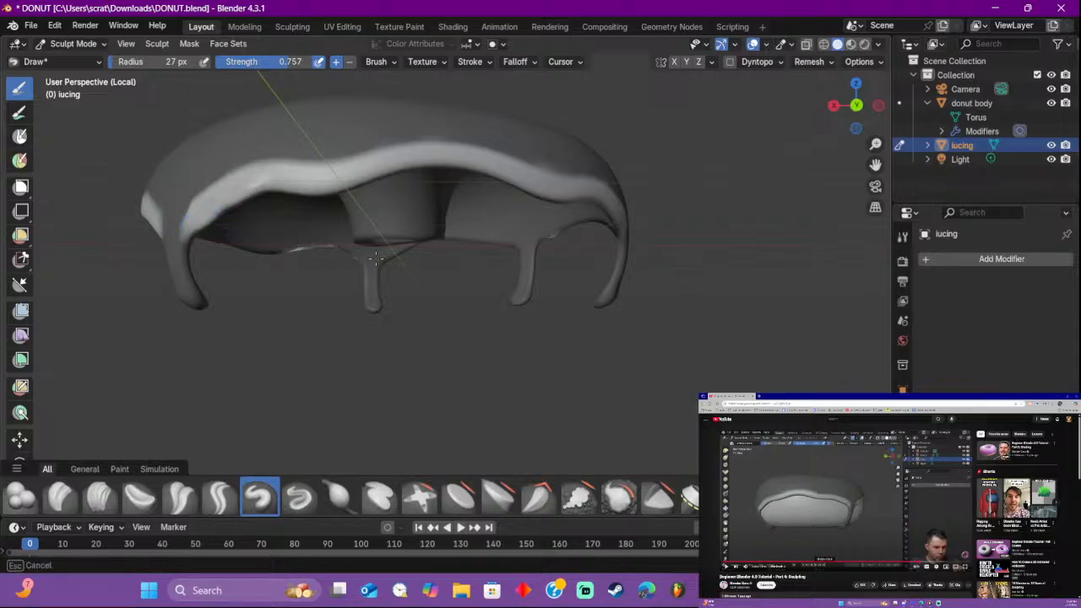
mouse_move(577, 251)
mouse_down()
mouse_move(294, 278)
mouse_move(524, 201)
mouse_move(507, 237)
mouse_move(625, 207)
mouse_move(288, 245)
mouse_move(694, 190)
mouse_move(684, 203)
mouse_up()
mouse_move(589, 277)
middle_down()
mouse_move(692, 263)
mouse_move(811, 279)
mouse_move(41, 300)
middle_up()
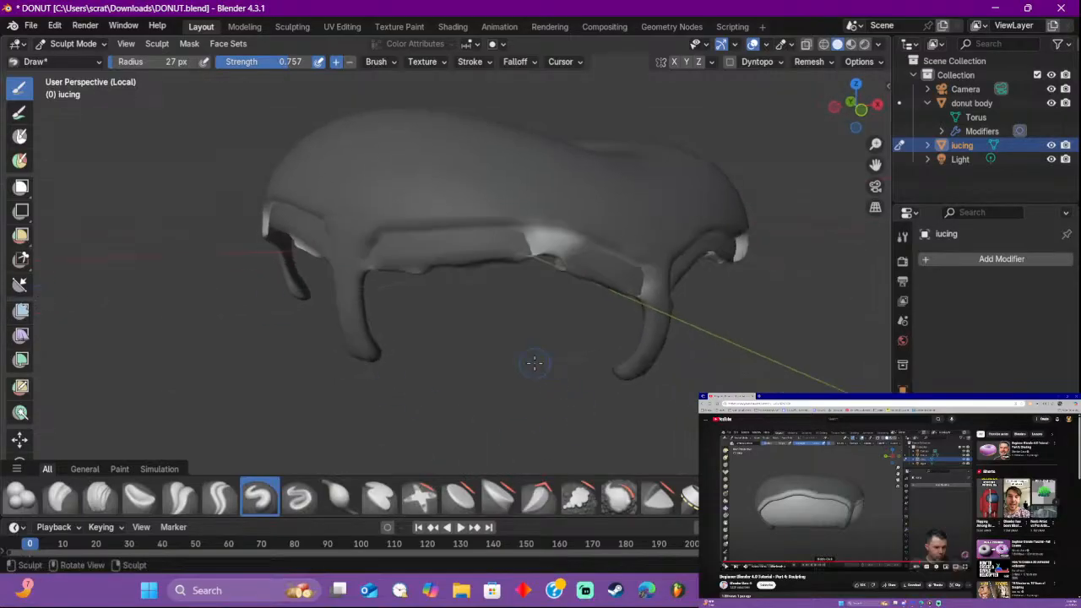
middle_drag(534, 363, 566, 340)
mouse_move(409, 241)
mouse_down()
mouse_move(545, 226)
mouse_move(602, 251)
mouse_up()
scroll(601, 253, up, 6)
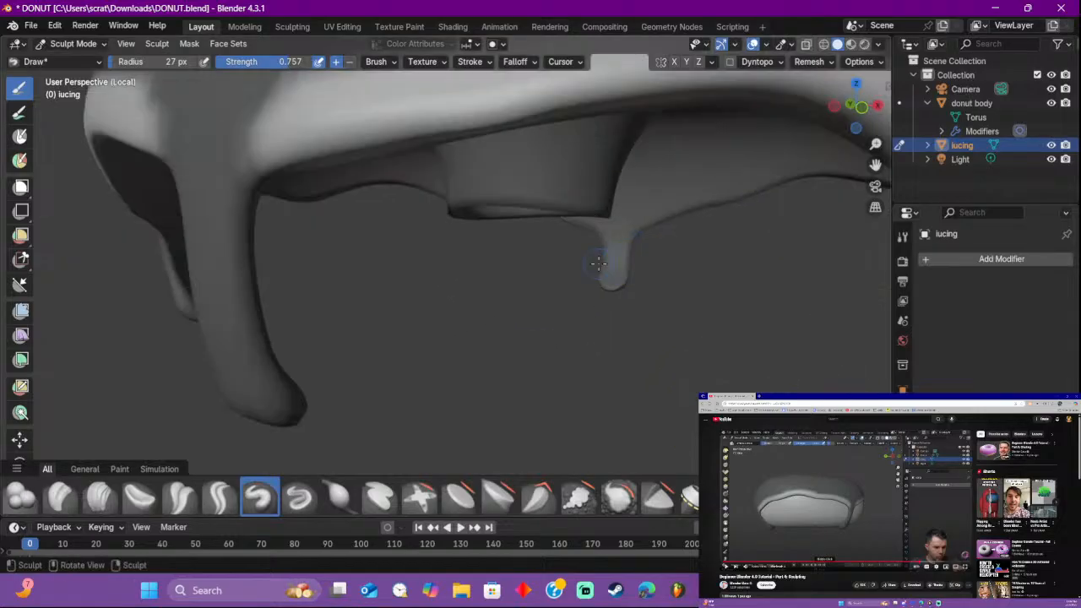
mouse_move(599, 258)
middle_down()
mouse_move(582, 282)
mouse_move(553, 261)
middle_up()
scroll(552, 261, down, 6)
key(ctrl+z)
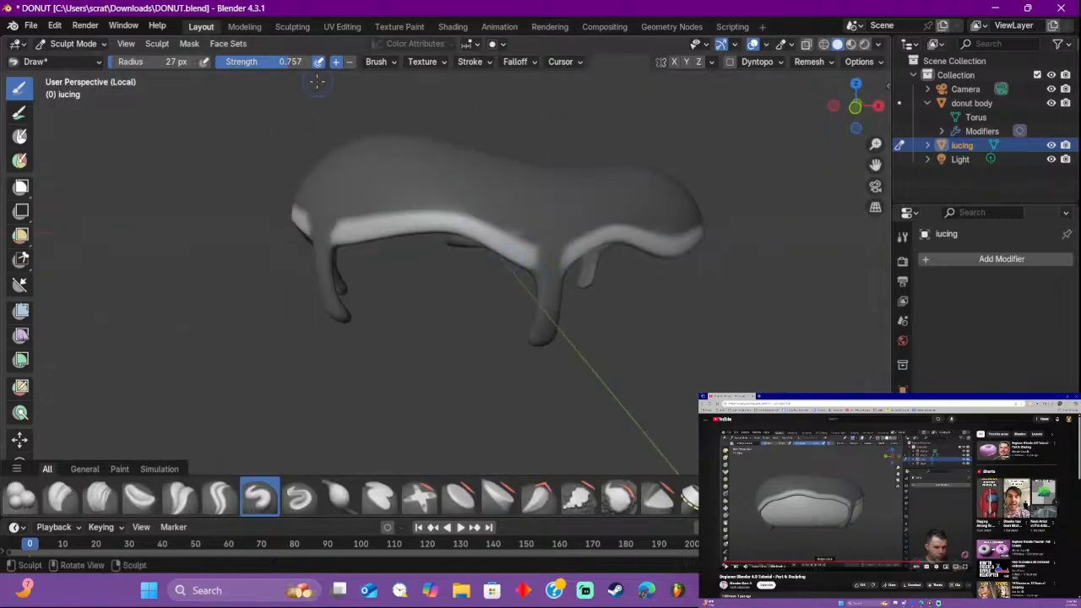
Step: Enlarge the Draw brush radius to 99 px and stroke along the unmasked band between the two front drips
drag(155, 62, 168, 62)
mouse_move(347, 229)
mouse_down()
mouse_move(410, 220)
mouse_move(503, 242)
mouse_up()
mouse_move(554, 263)
middle_down()
mouse_move(570, 338)
mouse_move(603, 363)
mouse_move(565, 259)
middle_up()
scroll(565, 259, up, 1)
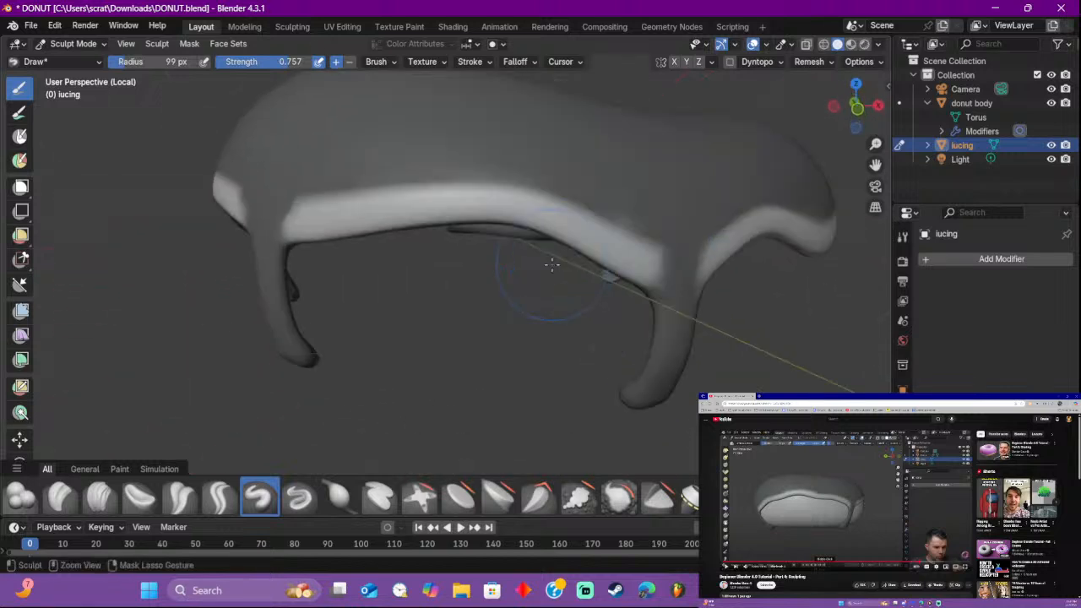
Step: Reduce the Draw brush radius to 46 px, try a stroke along the icing's unmasked band, and undo it
drag(174, 66, 120, 66)
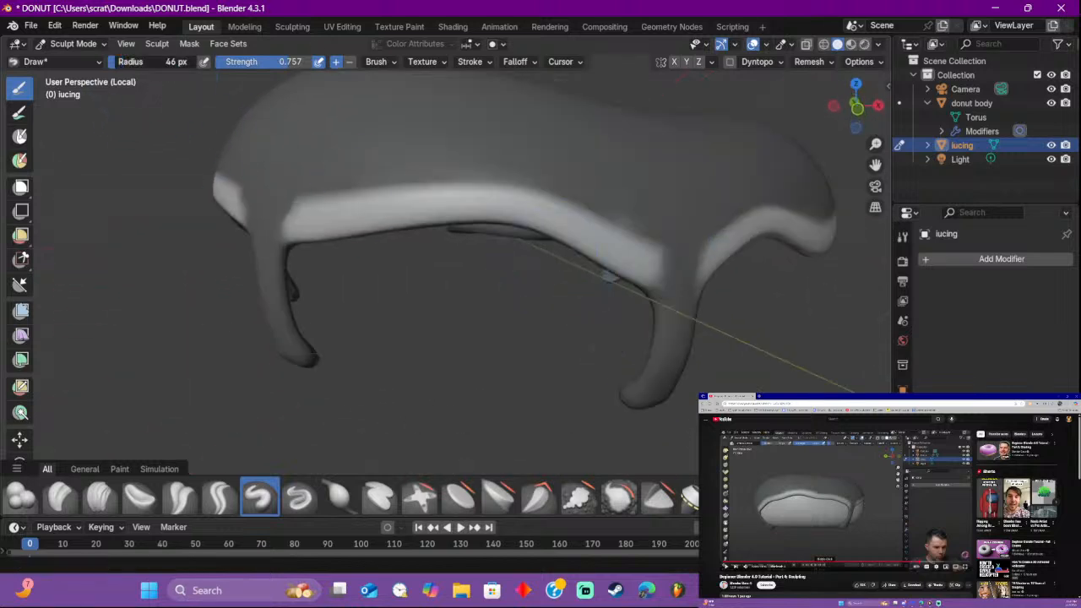
mouse_move(303, 223)
mouse_down()
mouse_move(485, 201)
mouse_move(650, 270)
mouse_up()
mouse_move(650, 270)
middle_down()
mouse_move(671, 298)
mouse_move(820, 266)
mouse_move(647, 261)
mouse_move(633, 273)
mouse_move(664, 267)
middle_up()
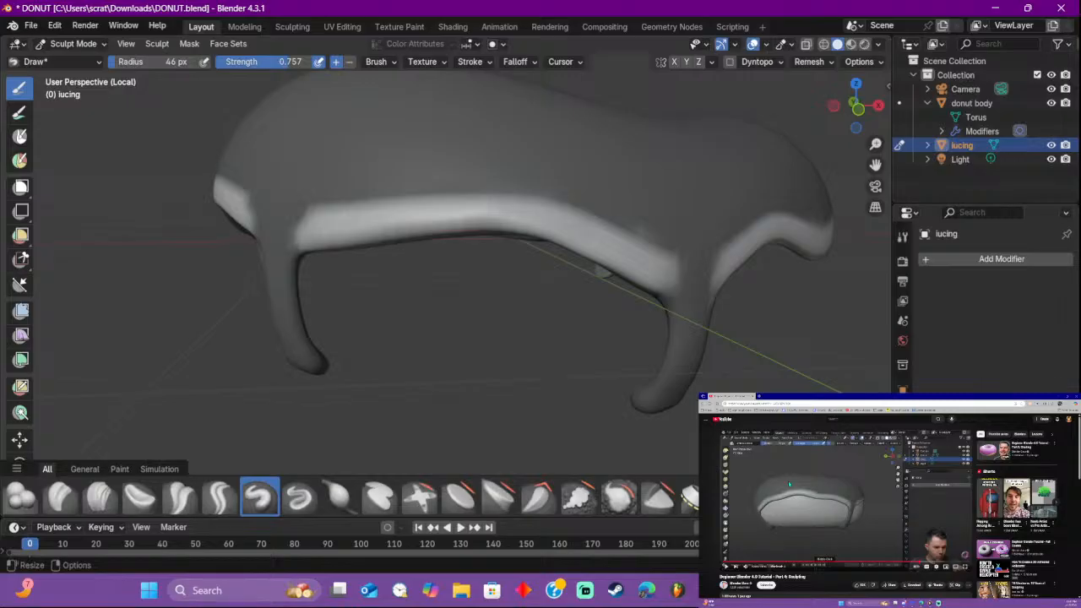
click(789, 484)
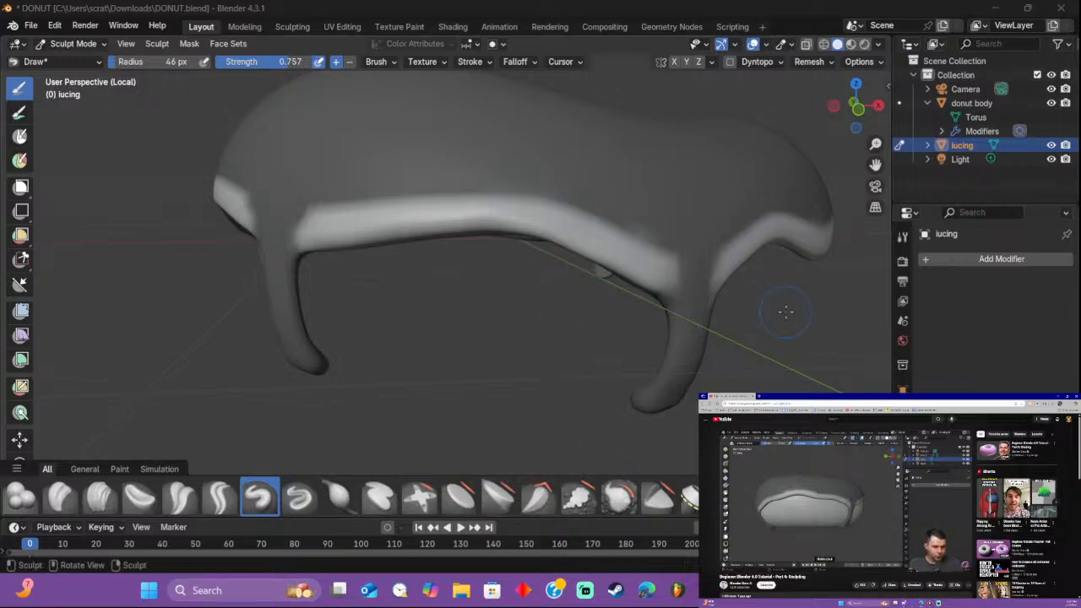
mouse_move(786, 312)
middle_down()
mouse_move(724, 297)
mouse_move(634, 313)
mouse_move(872, 315)
mouse_move(828, 314)
middle_up()
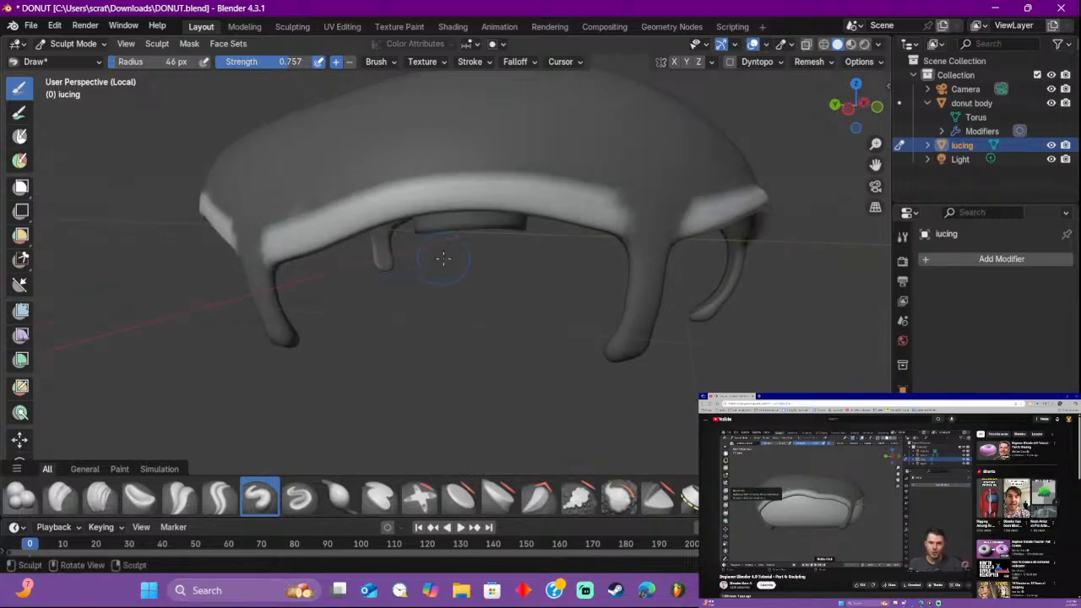
key(ctrl+z)
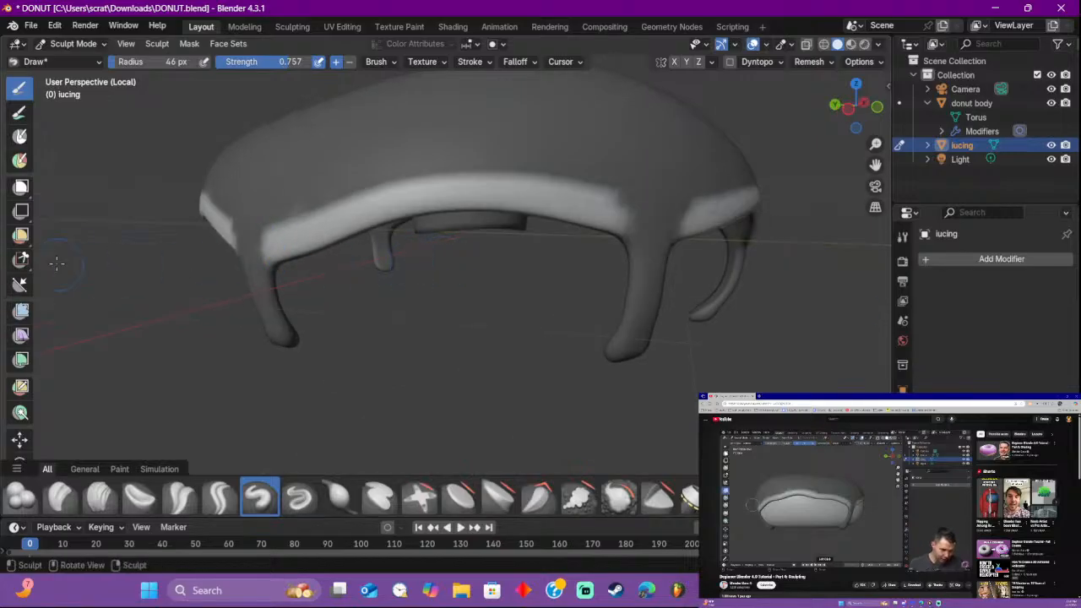
Step: Switch to the Mesh Filter tool with the Inflate type and try filtering the icing's unmasked band at strength 1.000
click(21, 312)
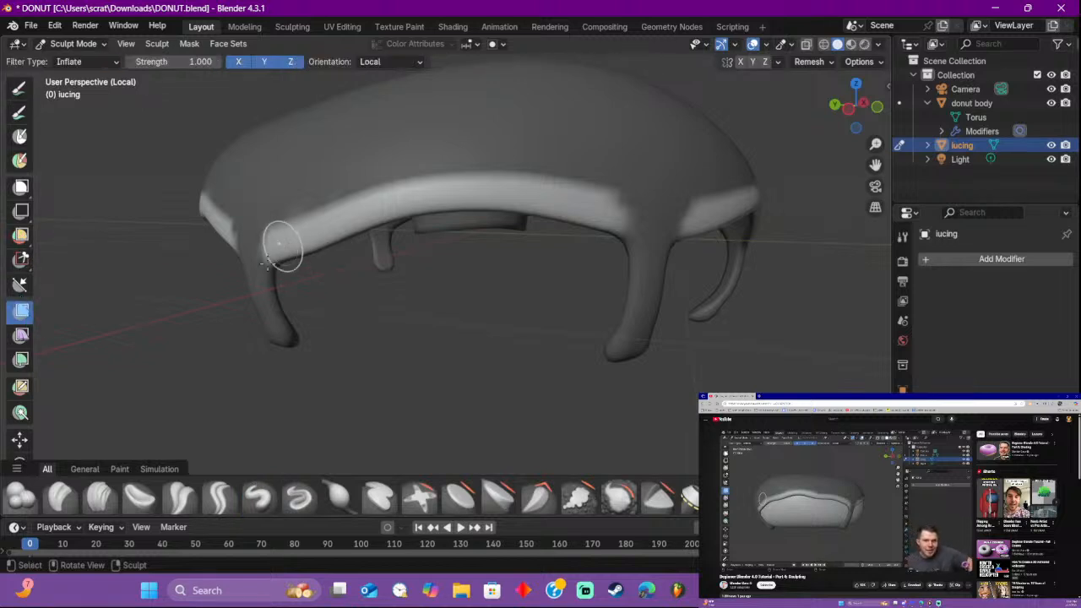
mouse_move(464, 245)
middle_down()
mouse_move(501, 239)
mouse_move(459, 254)
mouse_move(472, 250)
middle_up()
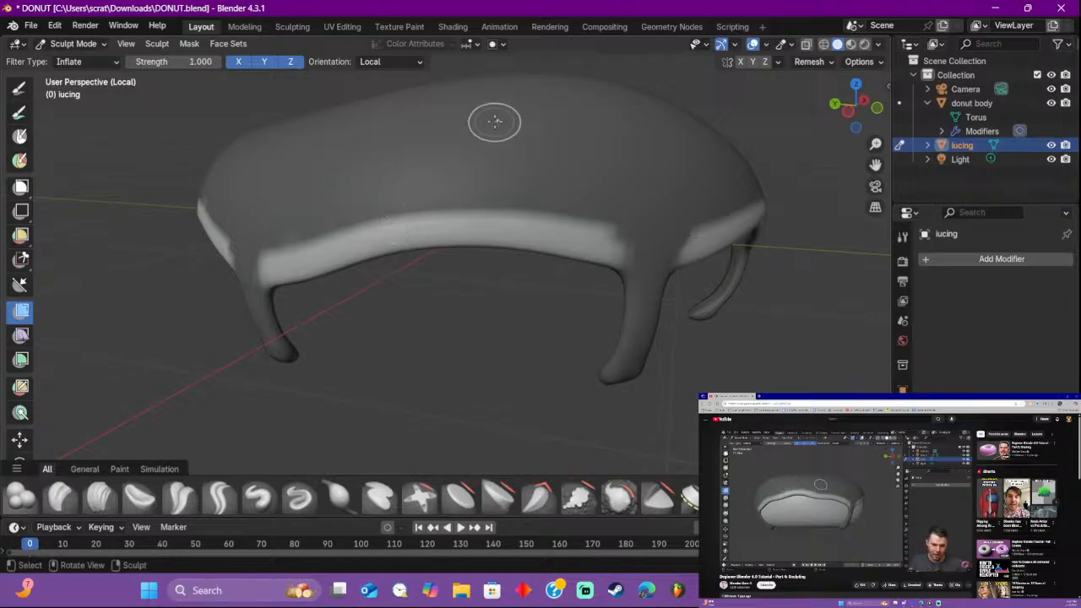
drag(495, 120, 505, 225)
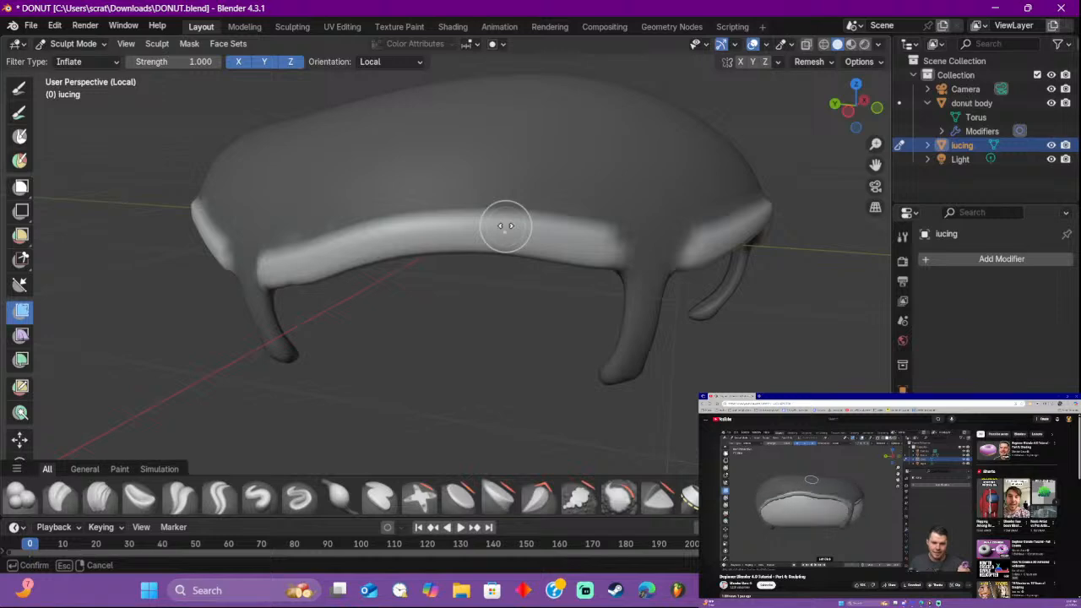
drag(505, 226, 40, 268)
scroll(445, 236, down, 6)
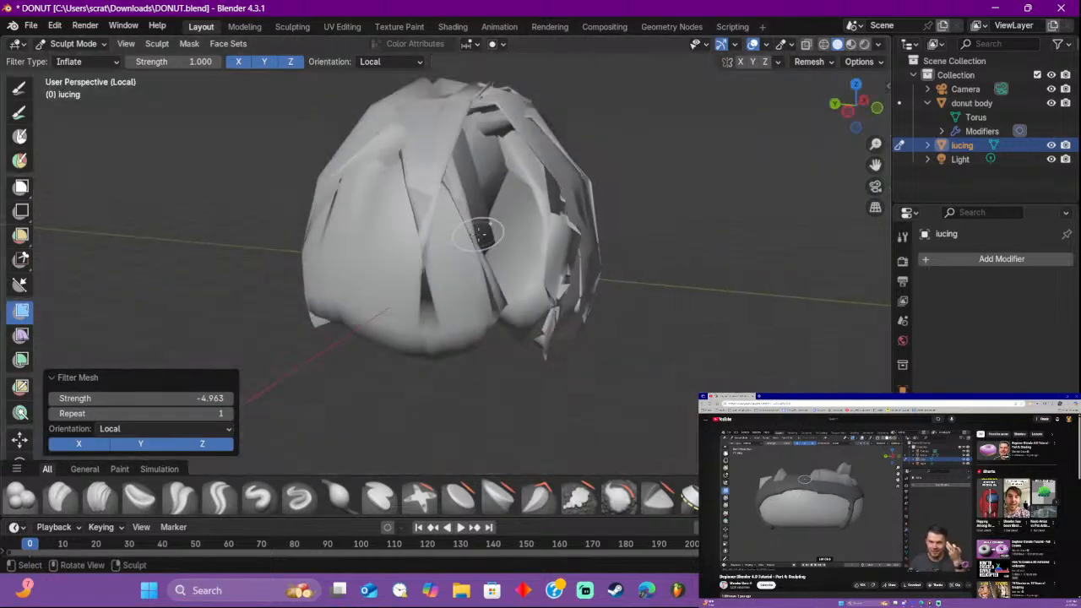
middle_drag(652, 228, 371, 215)
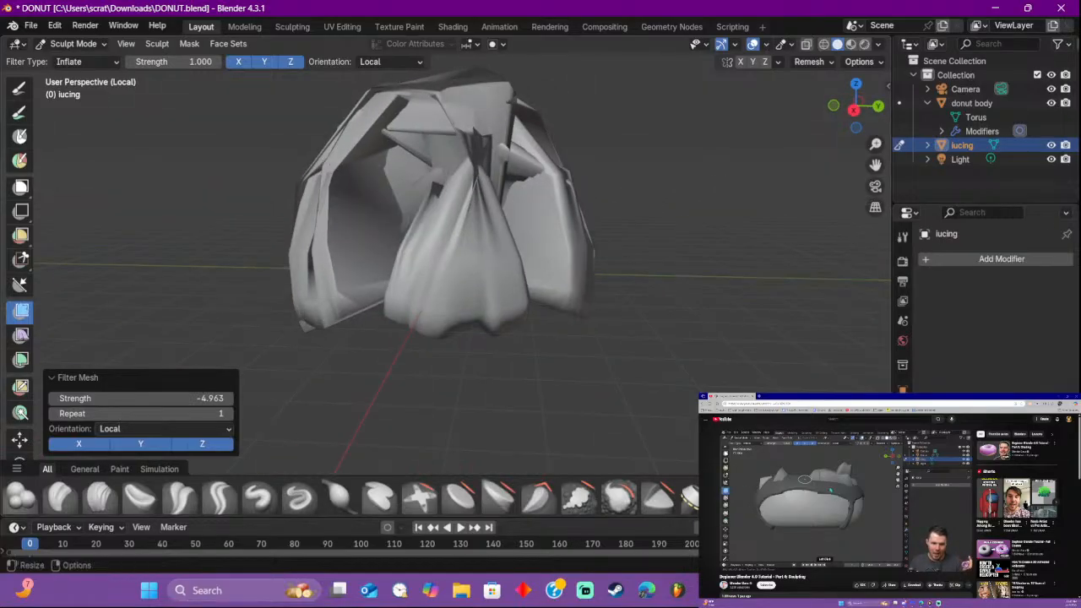
mouse_move(647, 331)
middle_down()
mouse_move(606, 130)
mouse_move(574, 279)
mouse_move(507, 434)
mouse_move(461, 384)
mouse_move(518, 239)
middle_up()
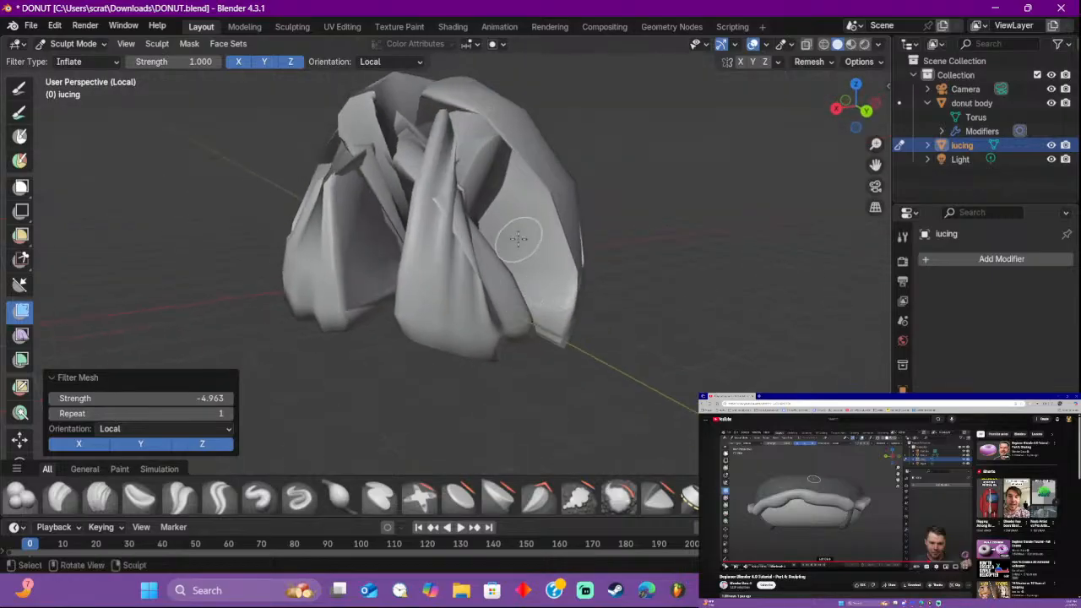
Step: Try more Inflate filter passes on the distorted icing, and undo all of the filtering
drag(437, 199, 349, 288)
key(ctrl+z)
key(ctrl+z)
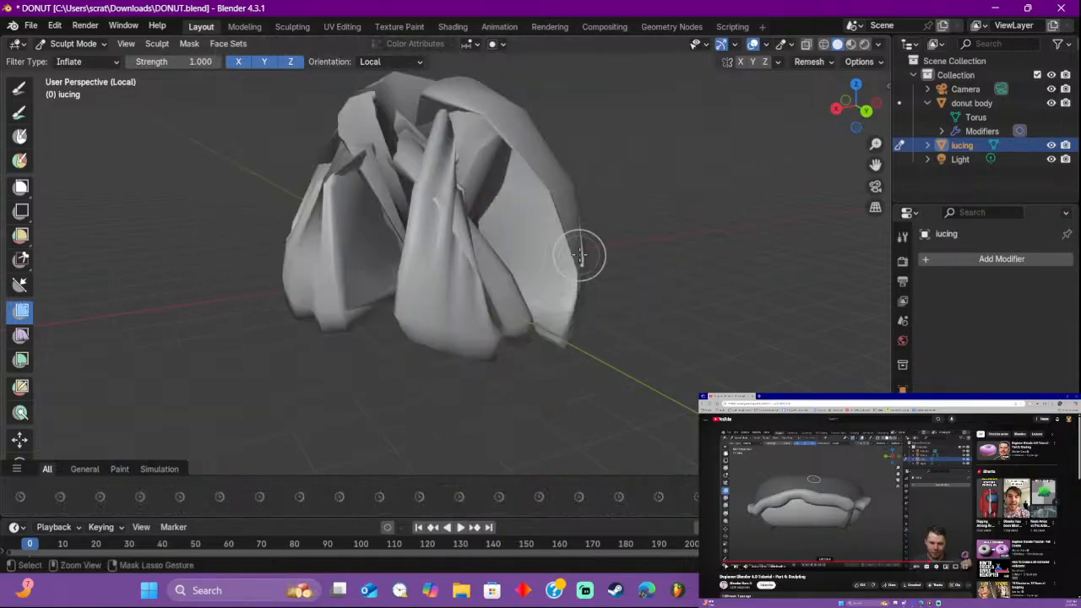
drag(457, 257, 545, 312)
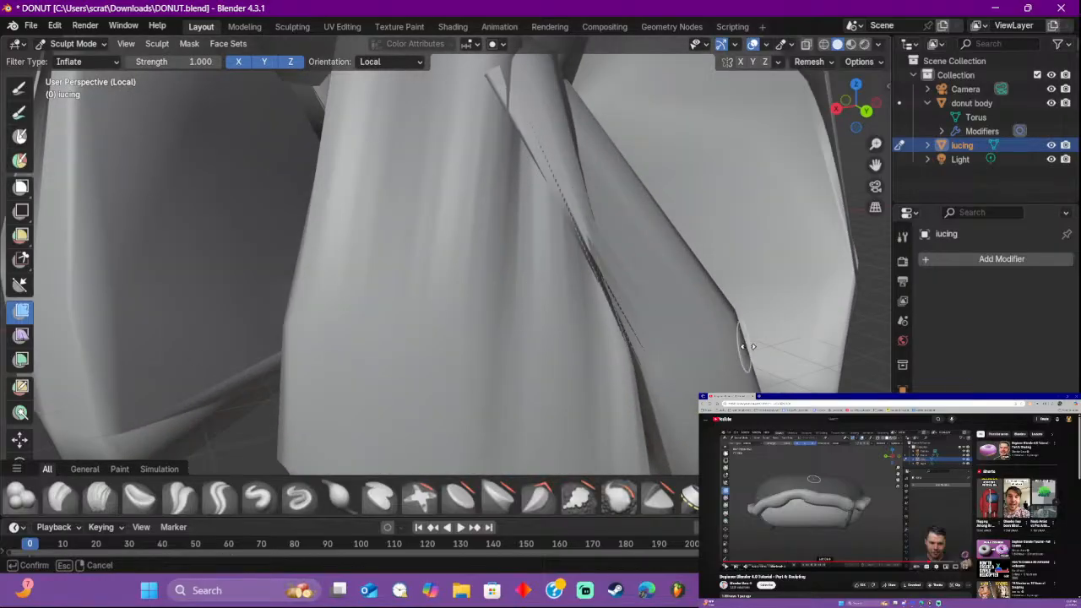
drag(743, 346, 777, 281)
right_click(621, 269)
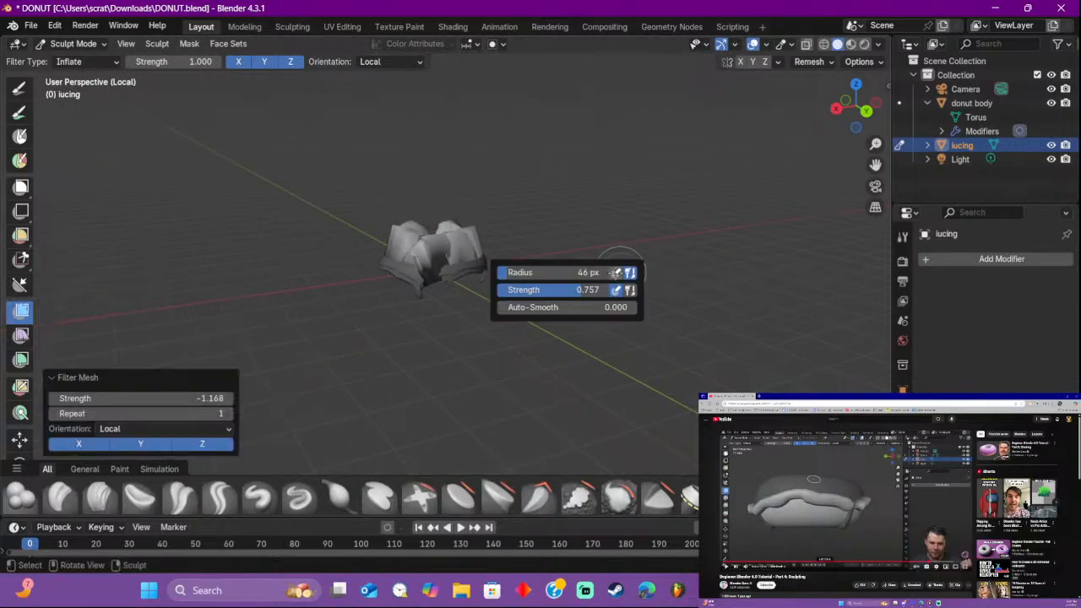
right_click(413, 291)
key(ctrl+z)
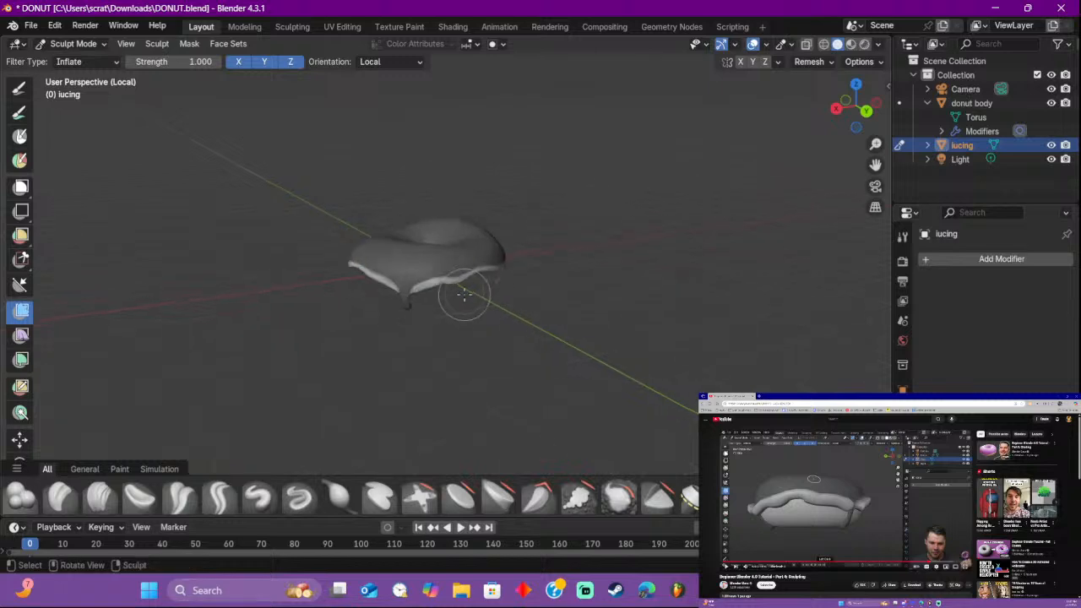
Step: Try a slight Inflate filter of about 0.019 on the unmasked band, compare it with the tutorial, and undo it
scroll(464, 295, up, 6)
mouse_move(464, 291)
mouse_down()
mouse_move(490, 302)
mouse_move(470, 299)
mouse_up()
scroll(611, 295, up, 4)
middle_drag(607, 296, 193, 290)
scroll(194, 289, down, 5)
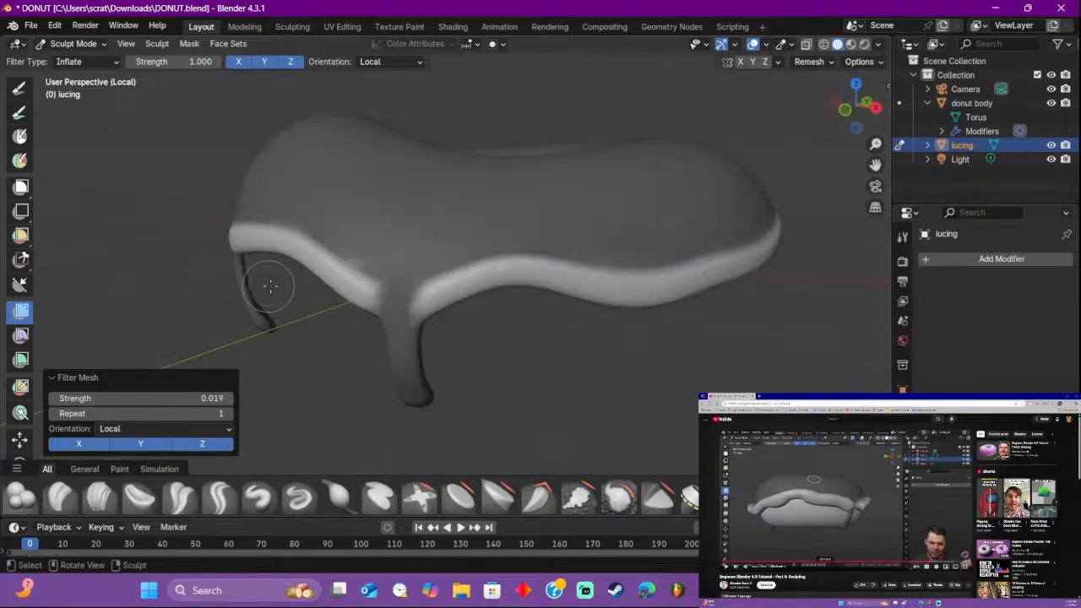
middle_drag(273, 285, 304, 275)
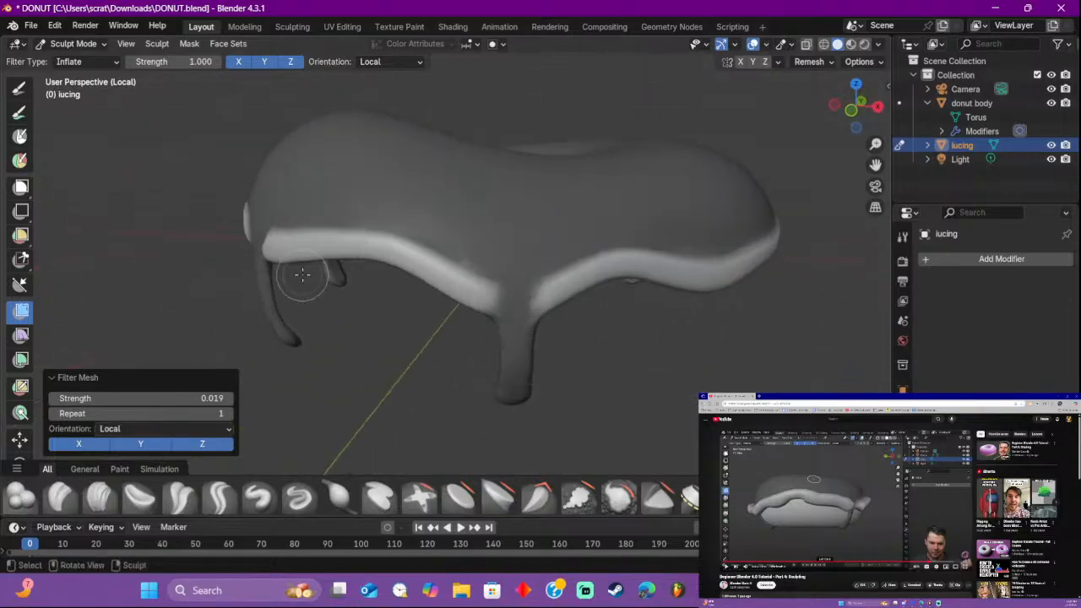
scroll(304, 275, down, 2)
click(797, 497)
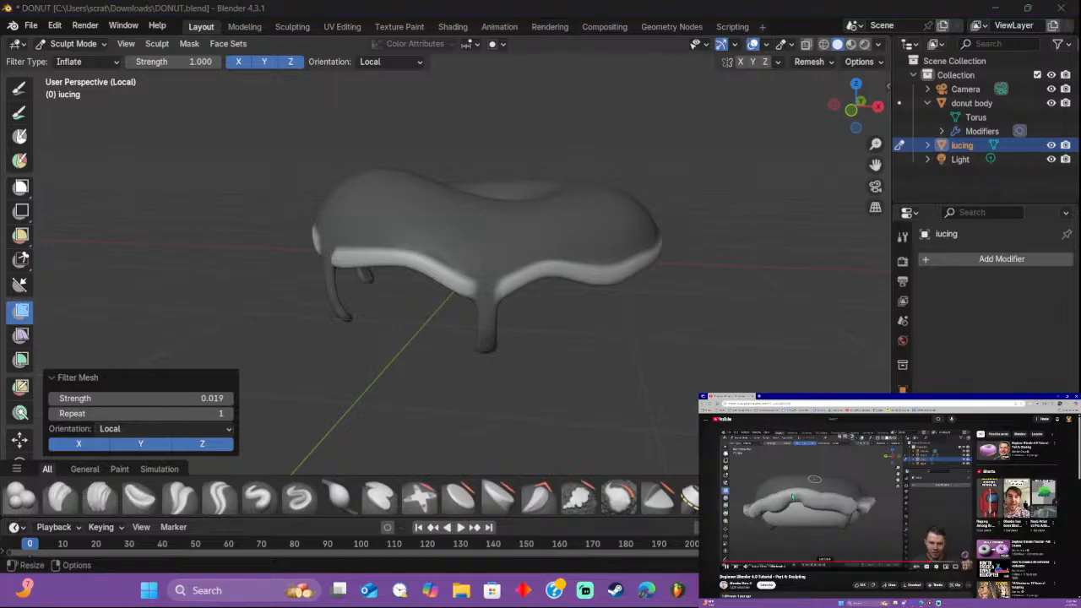
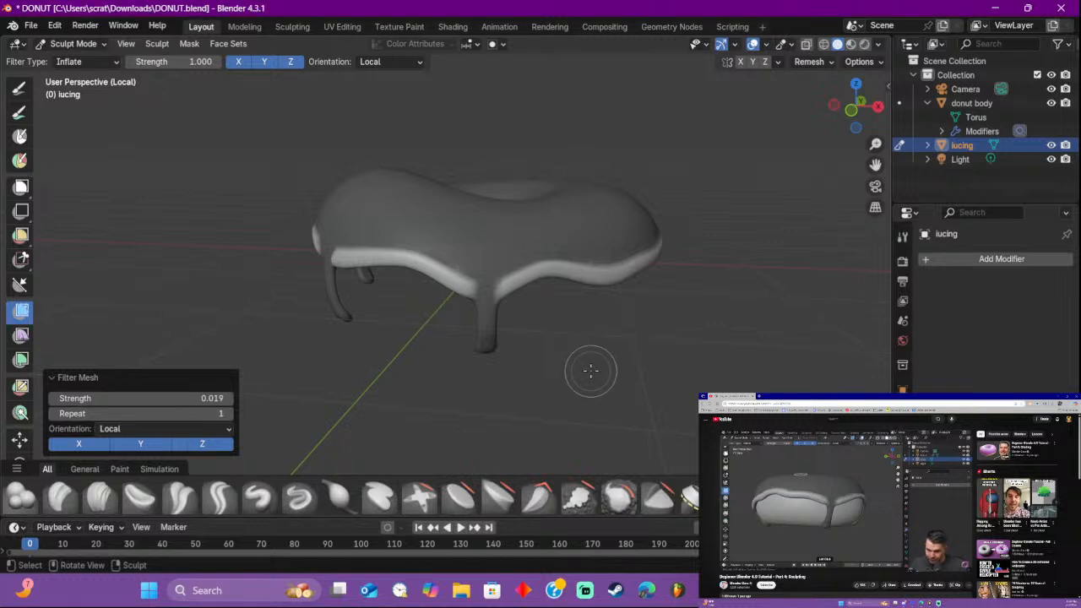
key(ctrl+z)
Step: Set the mesh filter strength to 10.000, try inflating the icing's unmasked band, and undo the passes
drag(599, 358, 279, 321)
drag(782, 1, 603, 454)
scroll(700, 379, up, 5)
middle_drag(700, 379, 599, 225)
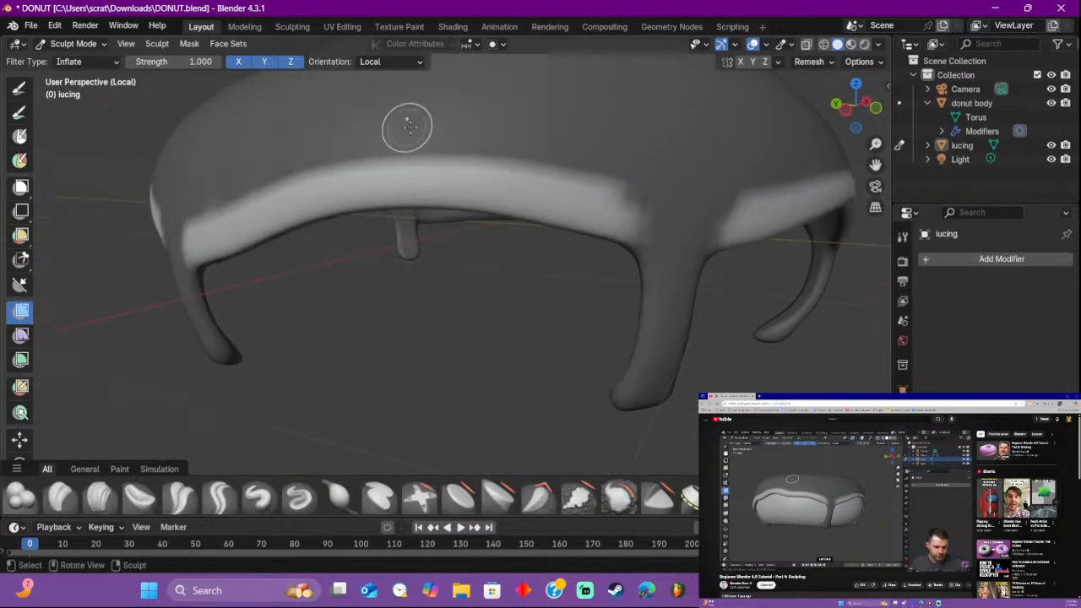
drag(191, 62, 287, 62)
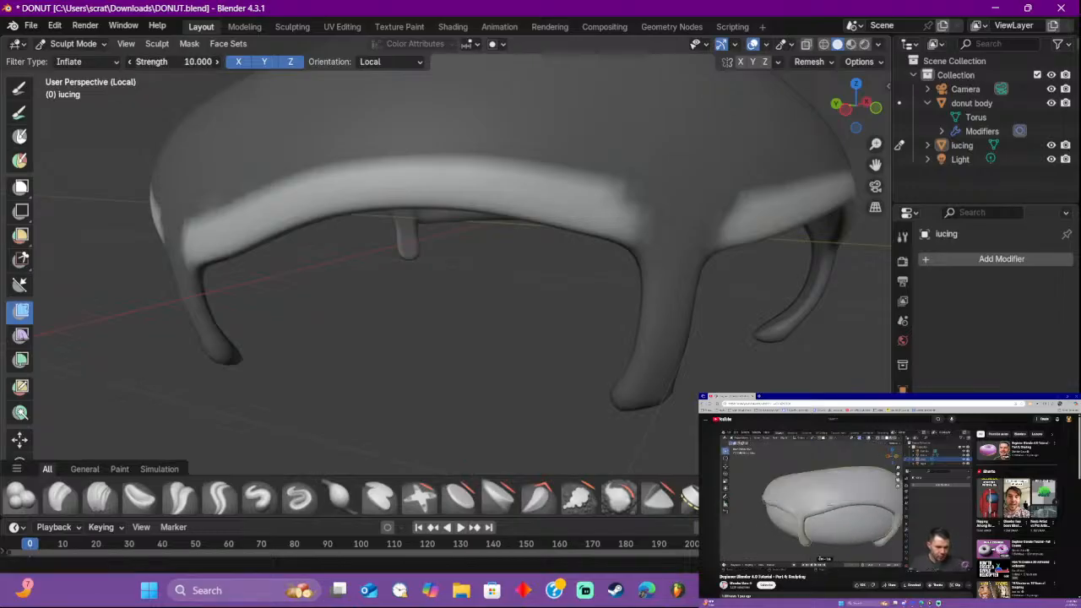
drag(446, 180, 76, 218)
drag(460, 251, 374, 354)
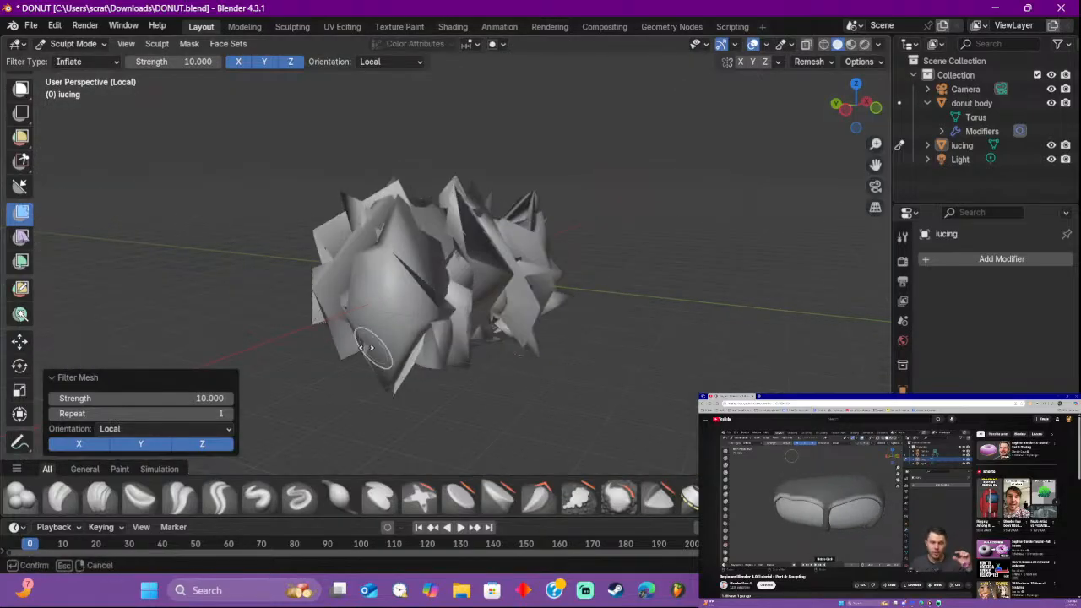
key(ctrl+z)
key(ctrl+z)
key(ctrl+z)
key(ctrl+z)
key(ctrl+z)
key(ctrl+z)
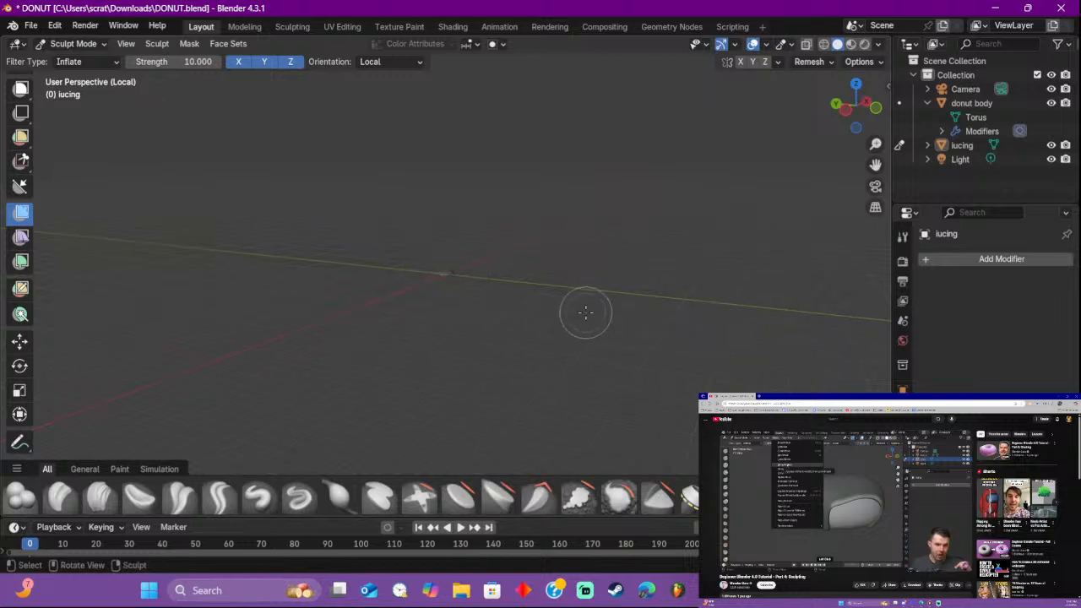
Step: Set the mesh filter strength to 0.730 and slightly inflate the icing's unmasked band
drag(195, 67, 95, 62)
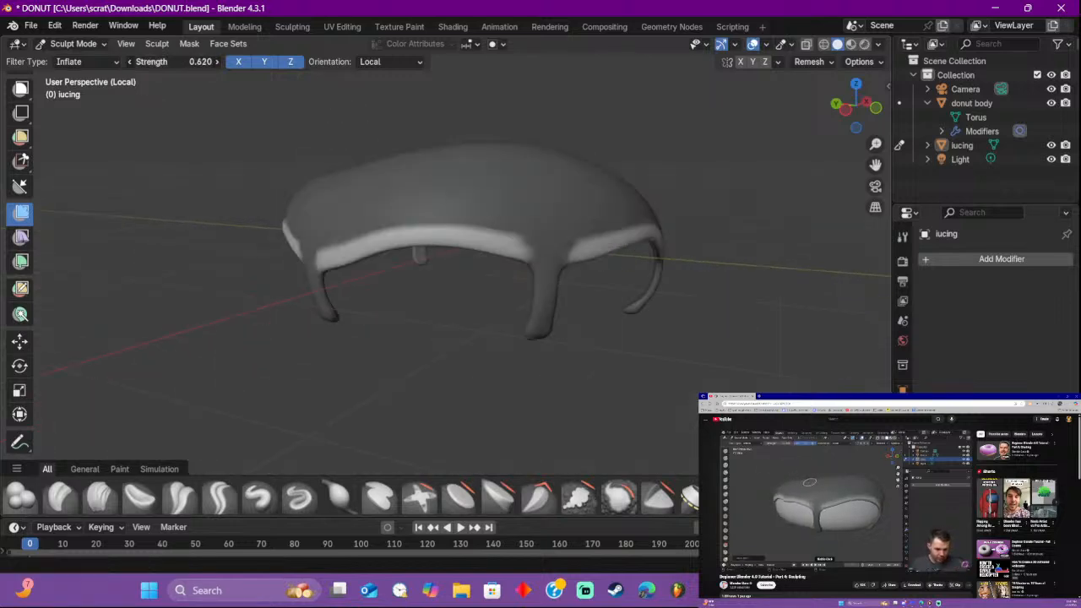
drag(476, 234, 561, 234)
click(861, 473)
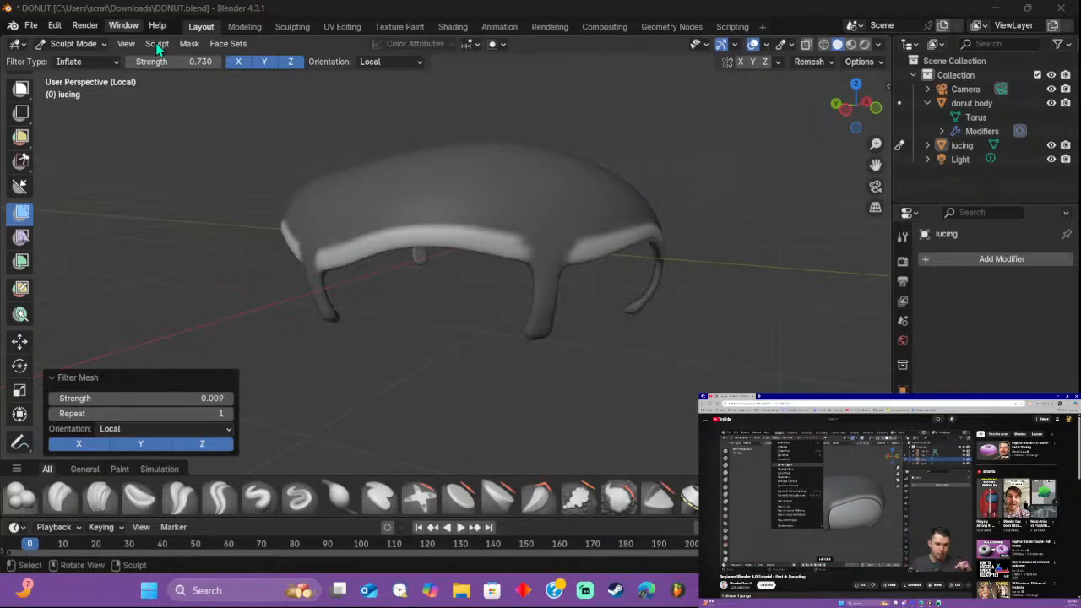
Step: Smooth the icing's mask and inflate the unmasked band by about 0.024 with the mesh filter
click(190, 45)
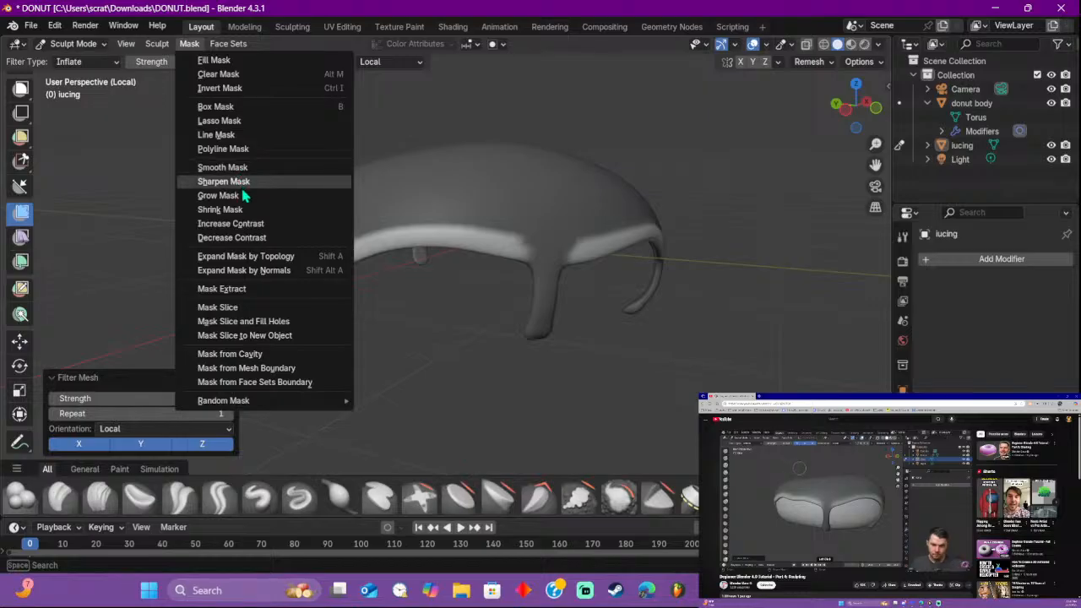
click(249, 168)
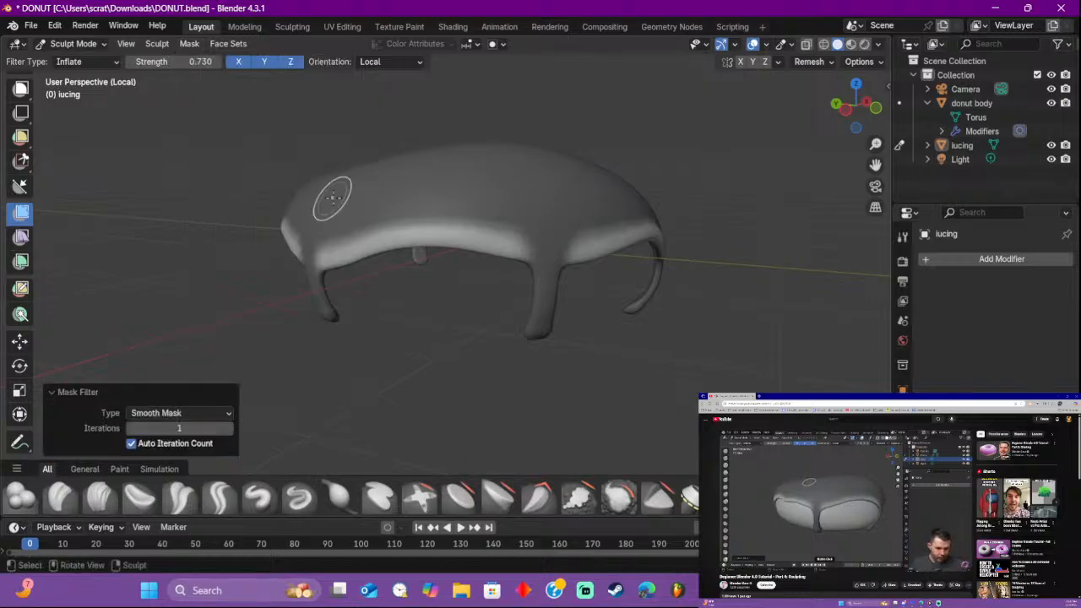
drag(439, 232, 495, 234)
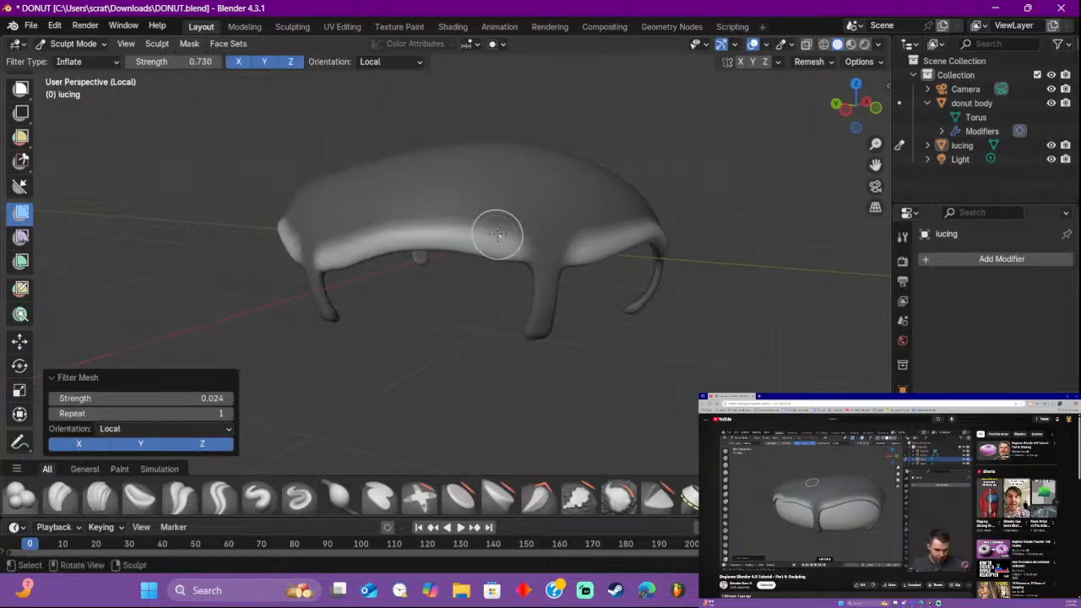
mouse_move(495, 234)
middle_down()
mouse_move(474, 240)
mouse_move(313, 200)
mouse_move(376, 244)
mouse_move(494, 226)
middle_up()
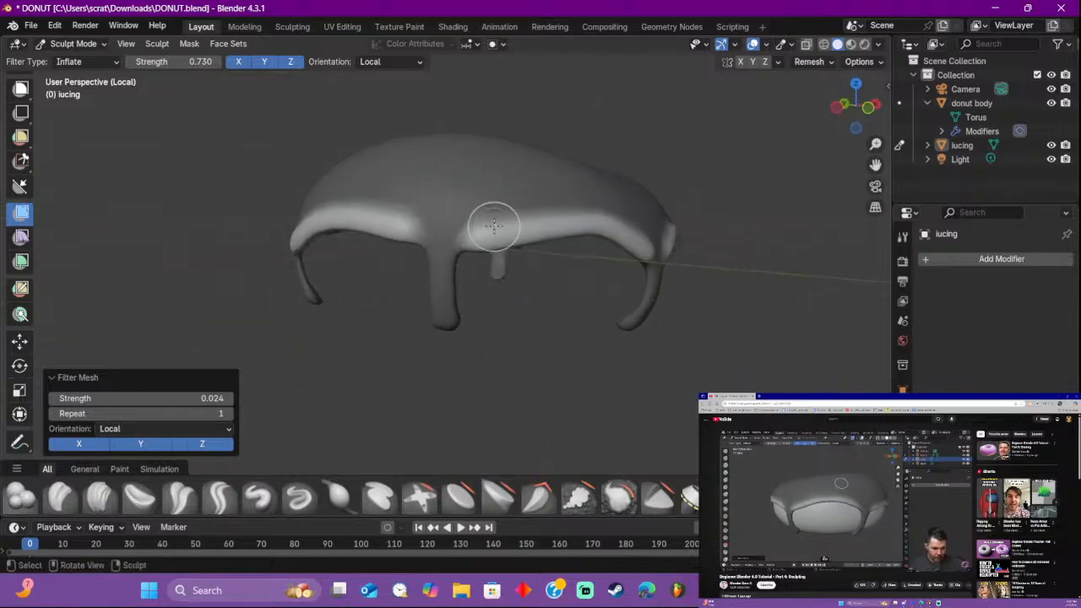
Step: Switch to Object Mode, exit local view to show the donut body, and inspect the icing's edge around the donut
click(68, 44)
click(75, 56)
mouse_move(405, 200)
middle_down()
mouse_move(304, 209)
mouse_move(160, 200)
mouse_move(211, 206)
mouse_move(346, 183)
mouse_move(419, 200)
mouse_move(427, 242)
mouse_move(319, 225)
mouse_move(243, 236)
mouse_move(259, 263)
mouse_move(371, 282)
mouse_move(603, 239)
mouse_move(425, 262)
middle_up()
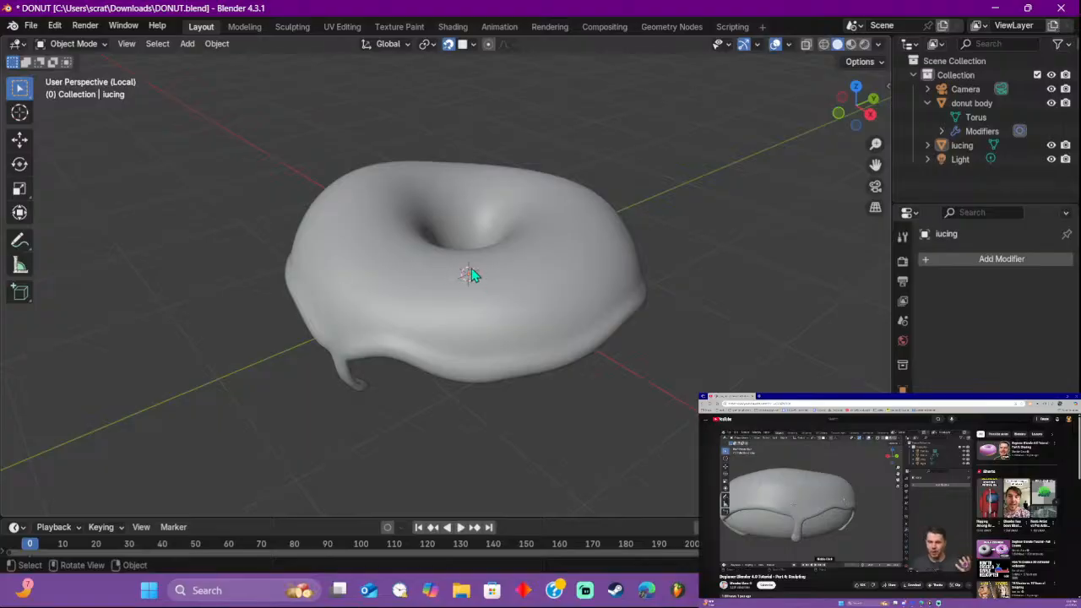
middle_drag(586, 405, 519, 355)
key(KP_Divide)
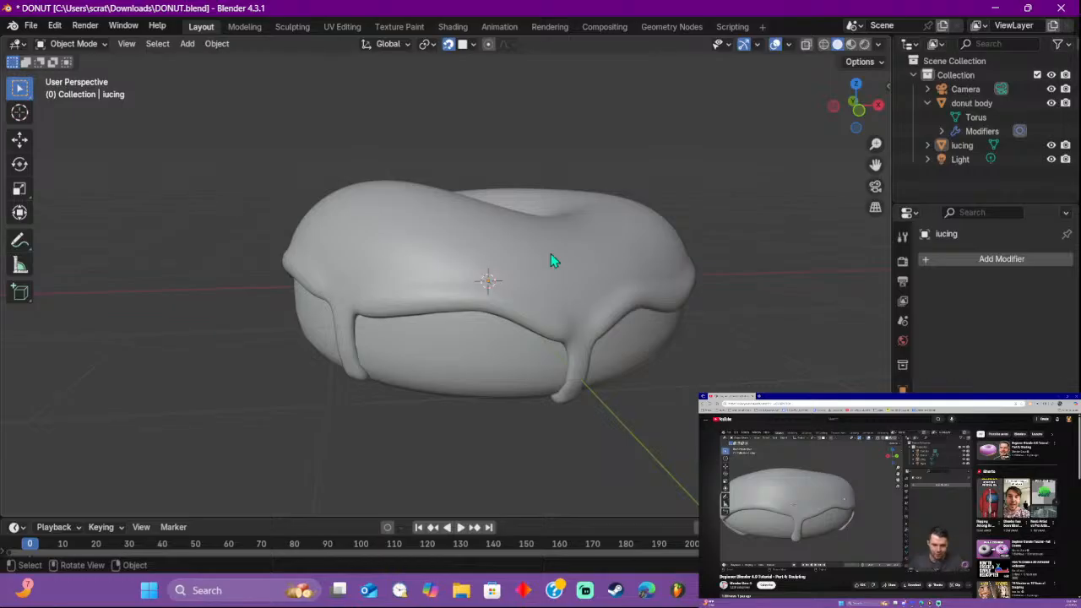
middle_drag(552, 261, 186, 270)
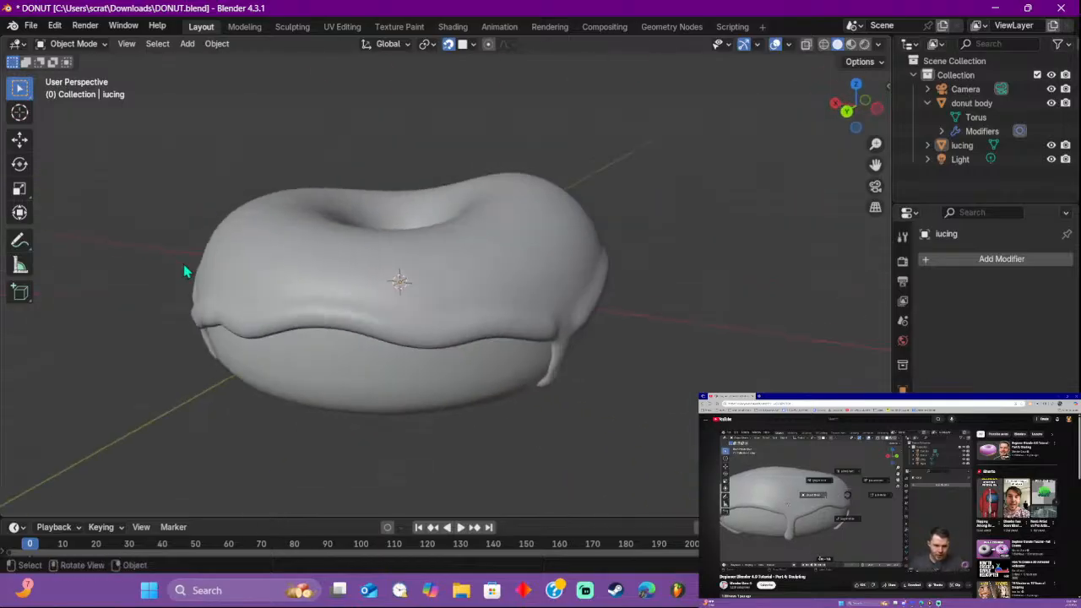
scroll(186, 271, down, 2)
scroll(187, 272, down, 3)
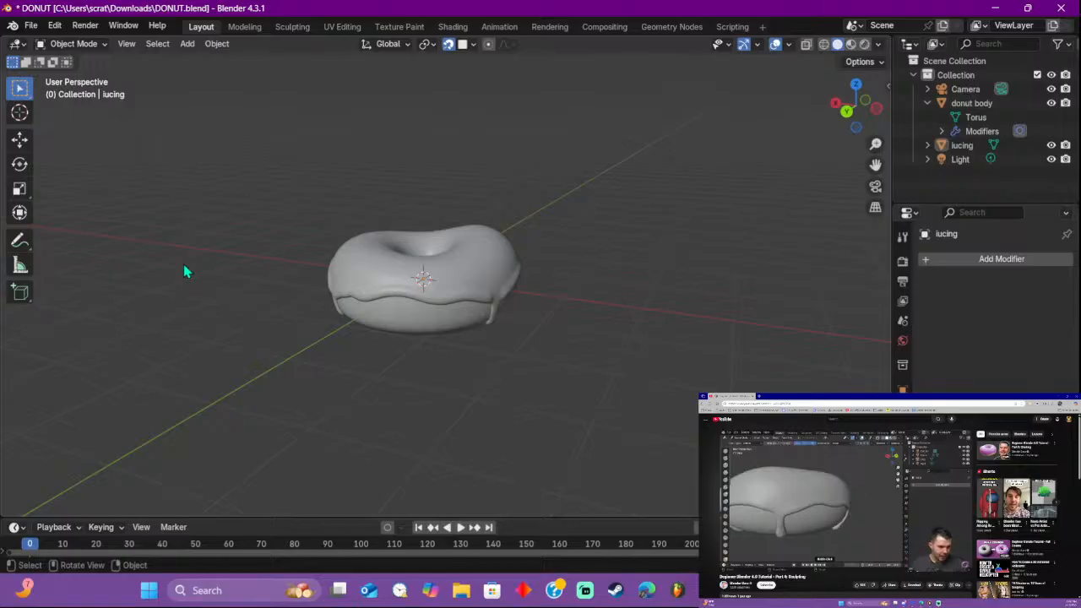
Step: Return the icing to Sculpt Mode and clear its mask
click(75, 44)
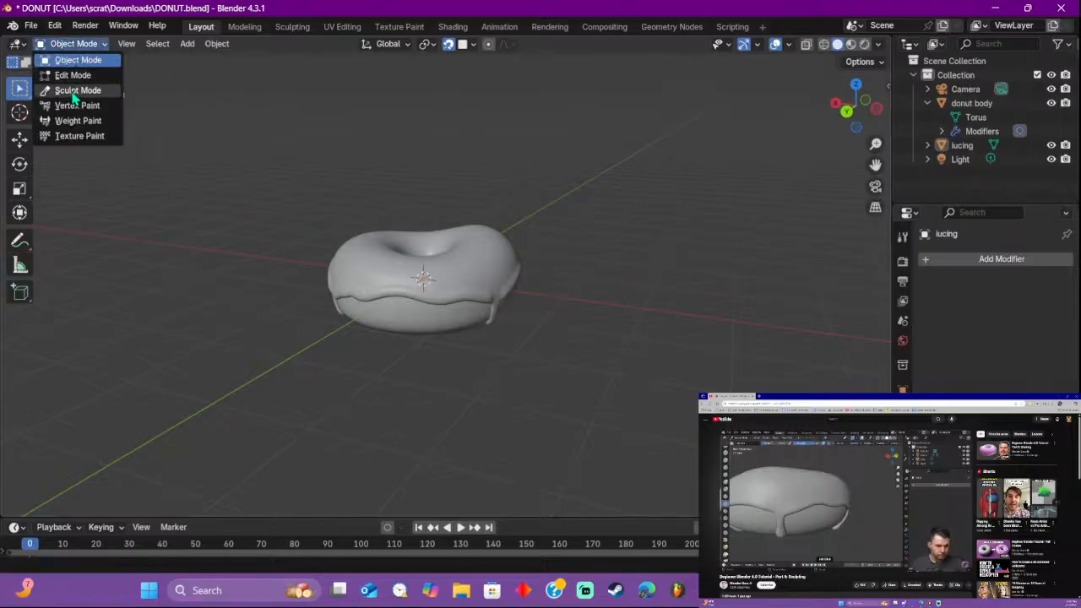
click(78, 90)
click(189, 43)
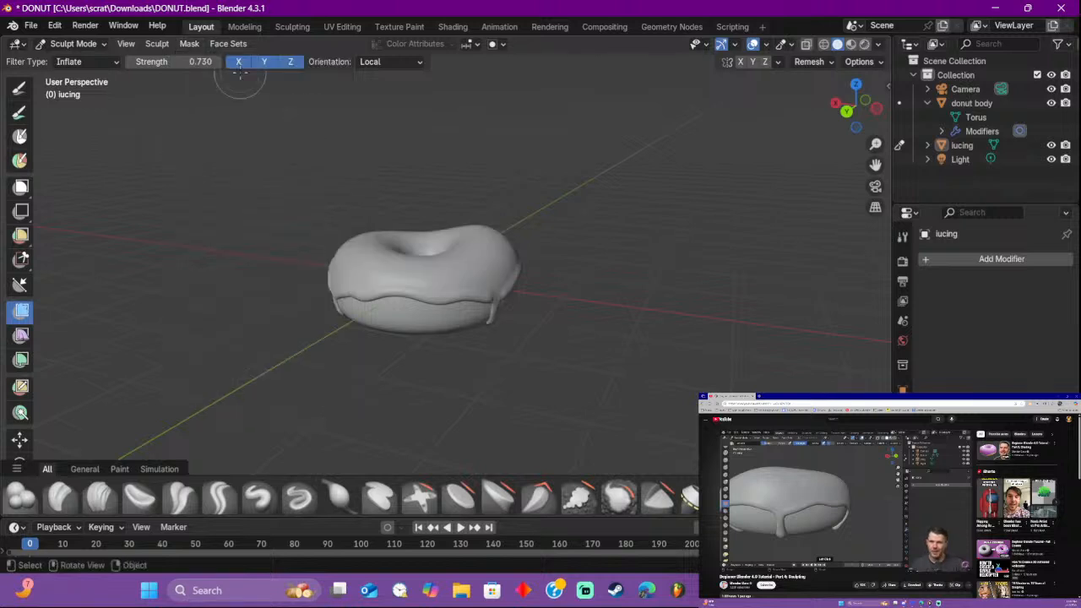
Step: Choose the Smooth sculpt brush and smooth the icing just above its wavy edge across one side of the donut
scroll(510, 275, up, 3)
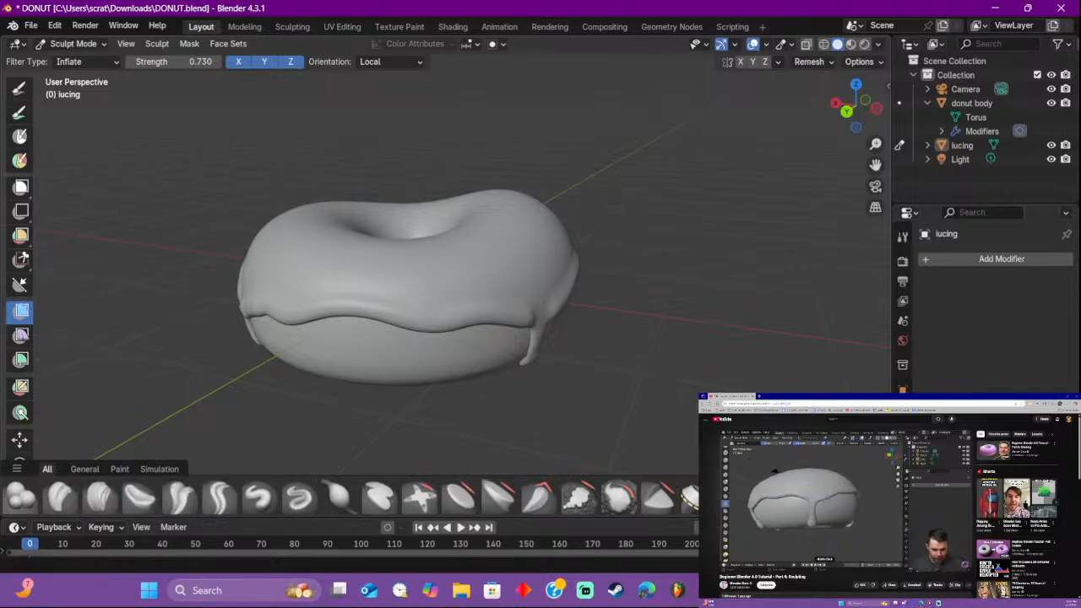
text(inf)
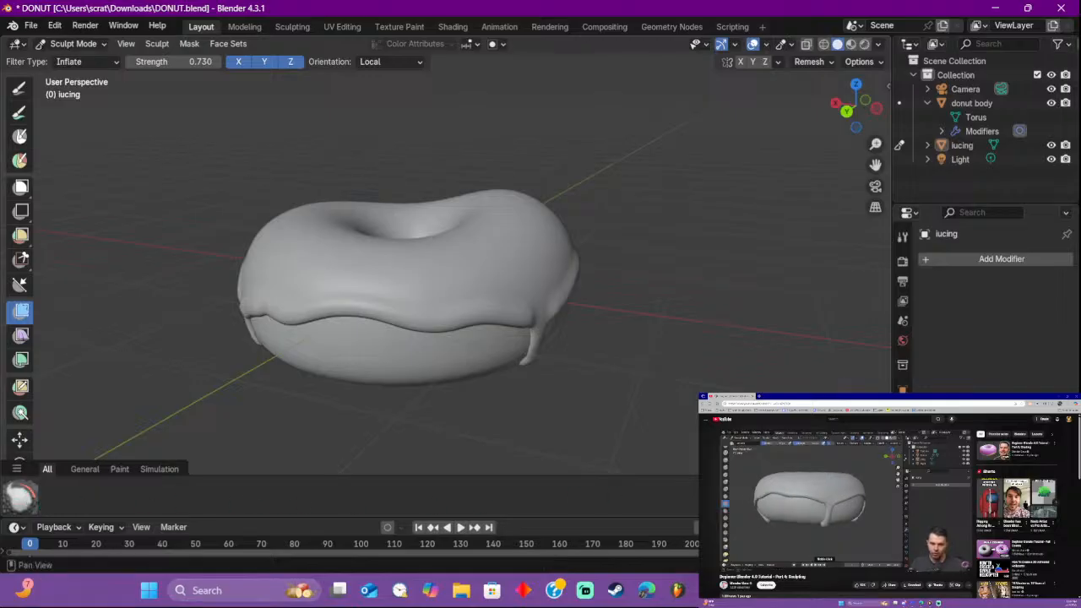
click(848, 469)
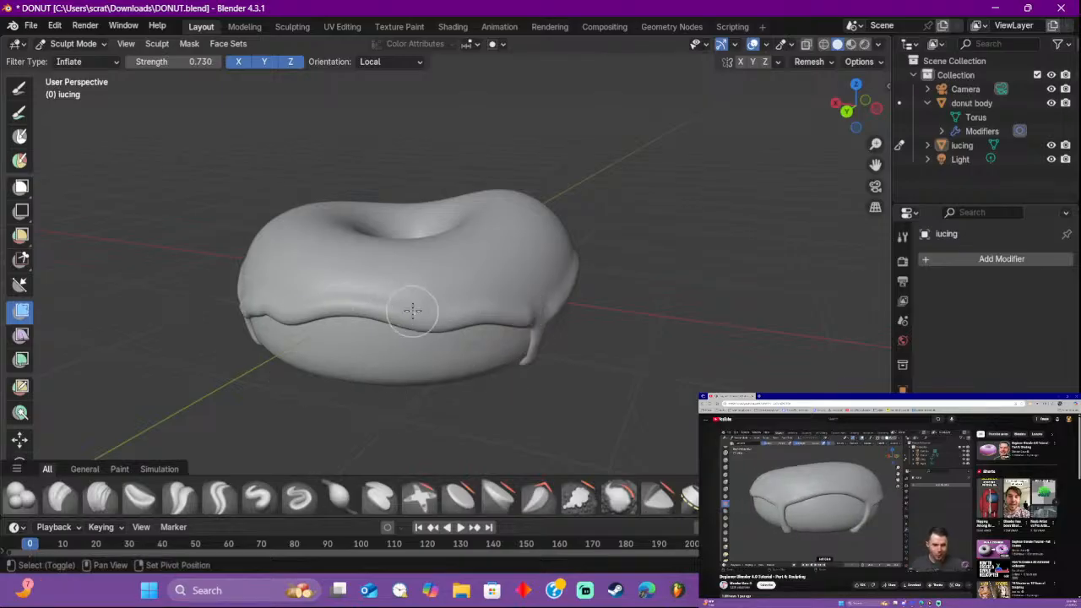
shift+click(347, 301)
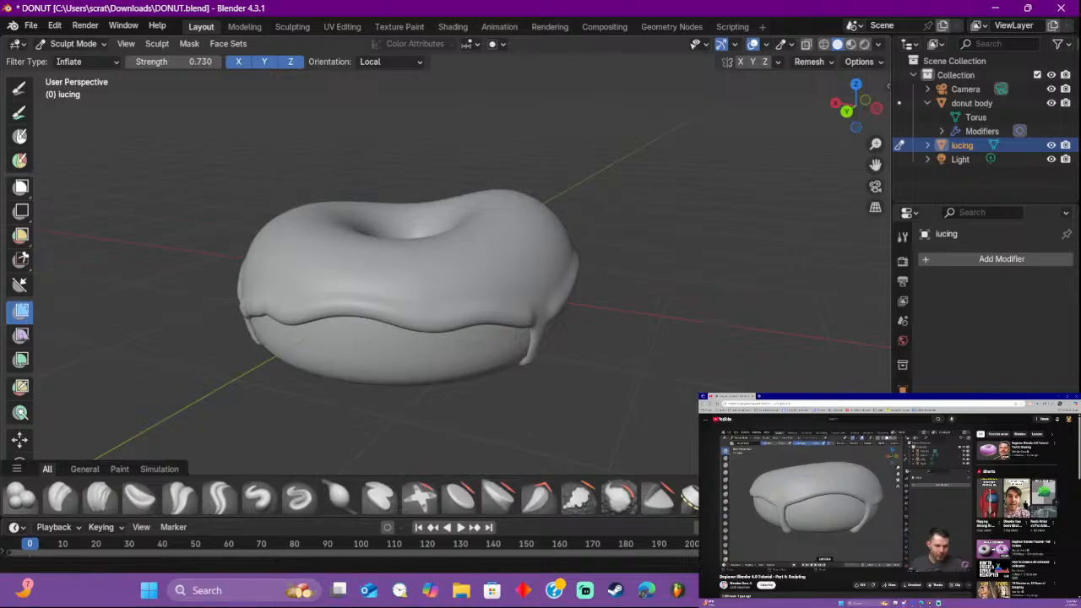
click(624, 505)
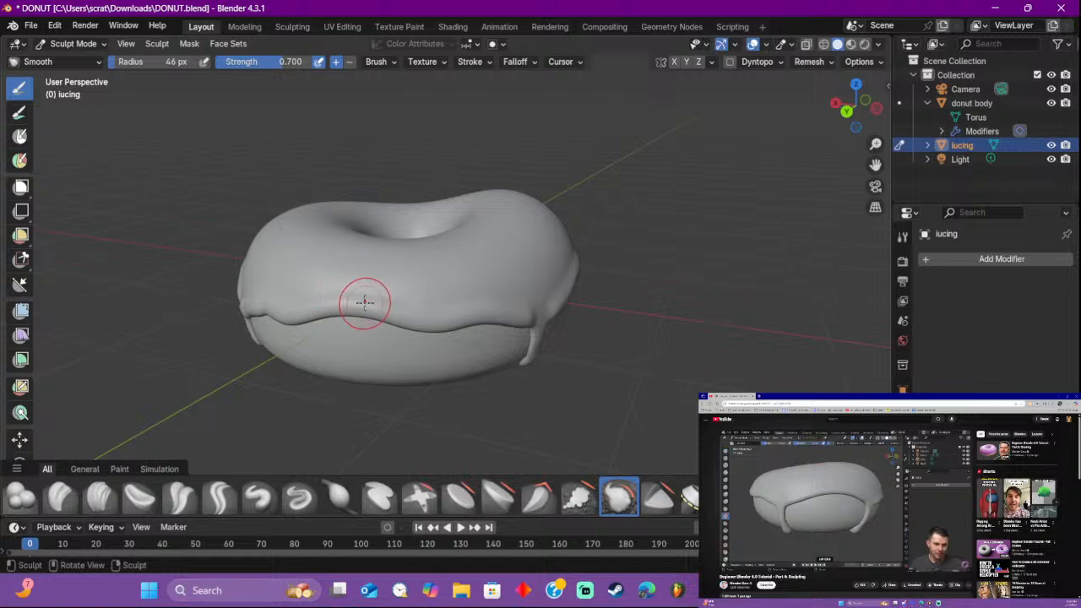
mouse_move(362, 301)
mouse_down()
mouse_move(407, 312)
mouse_move(525, 307)
mouse_up()
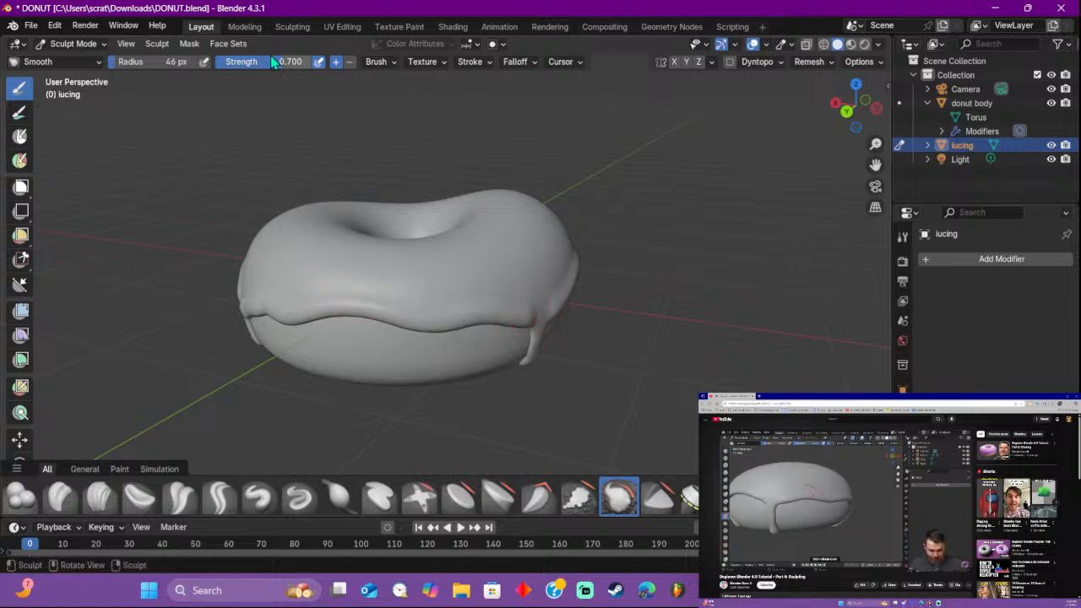
Step: Set the Smooth brush strength to 0.290 and smooth the same stretch of the icing's edge again
drag(291, 62, 245, 62)
drag(282, 299, 360, 293)
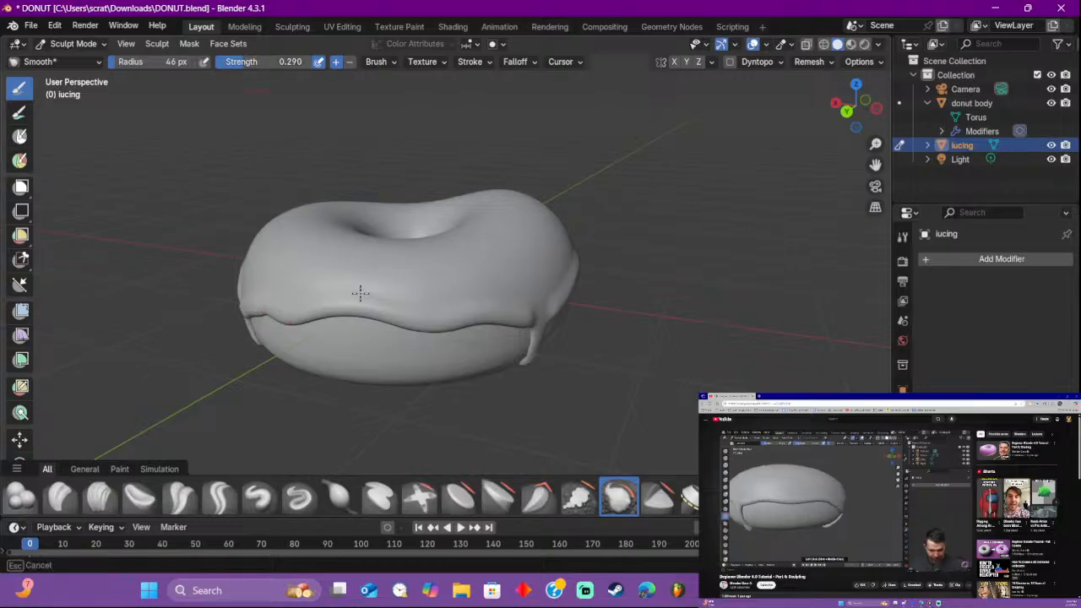
drag(457, 308, 538, 309)
Step: Smooth the icing around the top of the nearest drip and along the notched edge beside it
middle_drag(614, 291, 724, 270)
drag(543, 253, 479, 277)
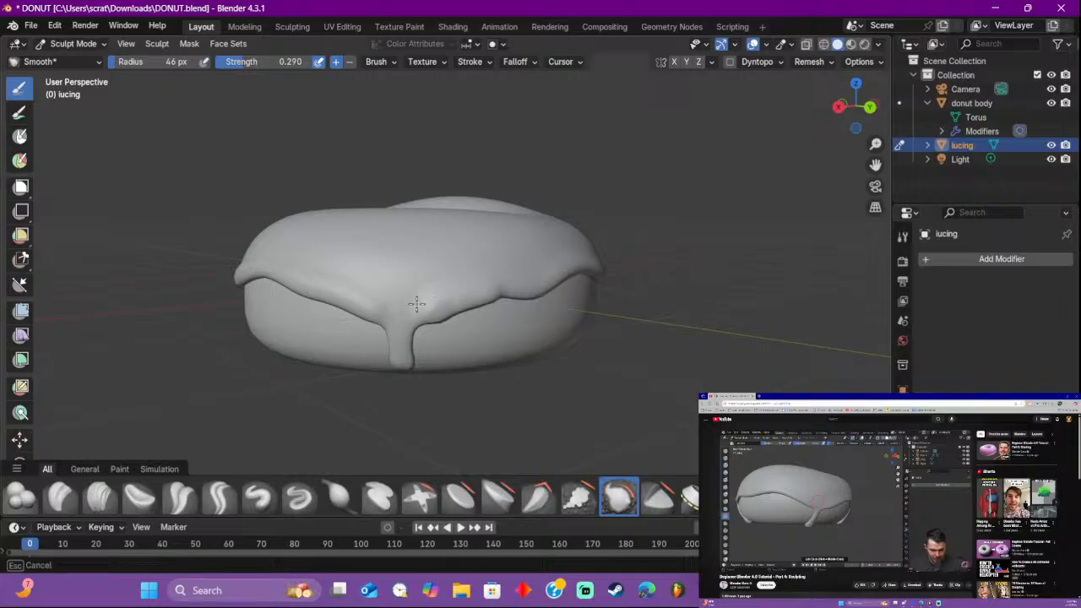
drag(417, 304, 447, 285)
mouse_move(447, 285)
middle_down()
mouse_move(482, 285)
mouse_move(456, 274)
mouse_move(414, 285)
middle_up()
scroll(422, 270, up, 5)
scroll(415, 285, down, 4)
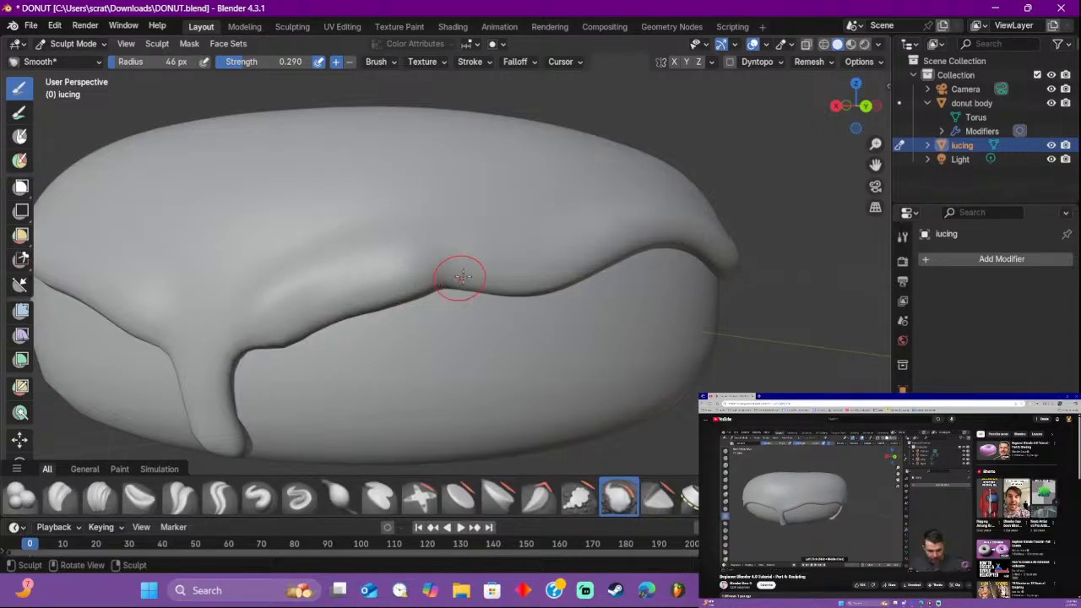
mouse_move(461, 277)
mouse_down()
mouse_move(526, 261)
mouse_move(397, 271)
mouse_move(254, 312)
mouse_up()
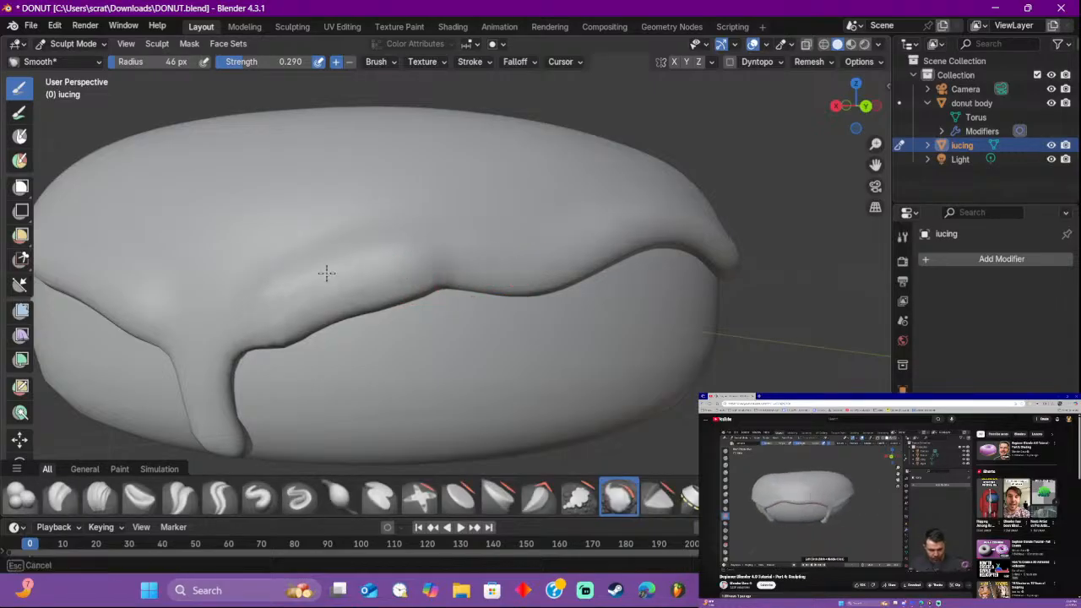
drag(326, 272, 331, 261)
Step: Continue smoothing the bulging band along the icing's wavy edge up to the base of the following drip
mouse_move(425, 225)
middle_down()
mouse_move(451, 217)
mouse_move(402, 230)
middle_up()
drag(174, 290, 333, 279)
mouse_move(452, 271)
mouse_down()
mouse_move(266, 292)
mouse_move(530, 285)
mouse_up()
mouse_move(685, 279)
mouse_down()
mouse_move(417, 278)
mouse_move(456, 266)
mouse_up()
middle_drag(475, 251, 386, 242)
drag(340, 242, 423, 292)
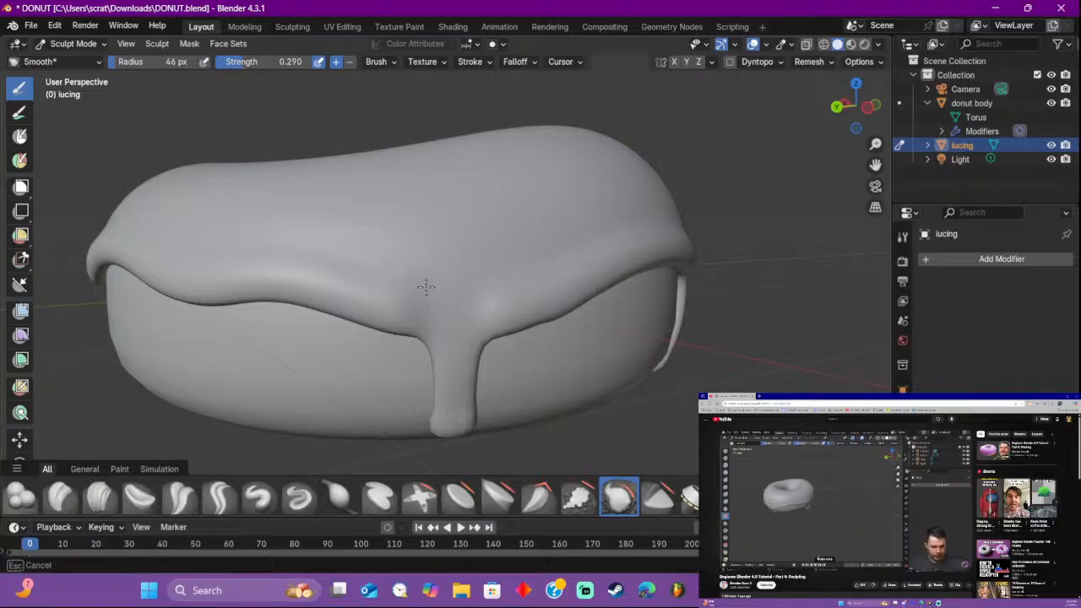
drag(486, 333, 481, 290)
Step: Smooth the icing's lower band between the neighbouring drips and above the edge leading to the drip after them
middle_drag(481, 290, 396, 310)
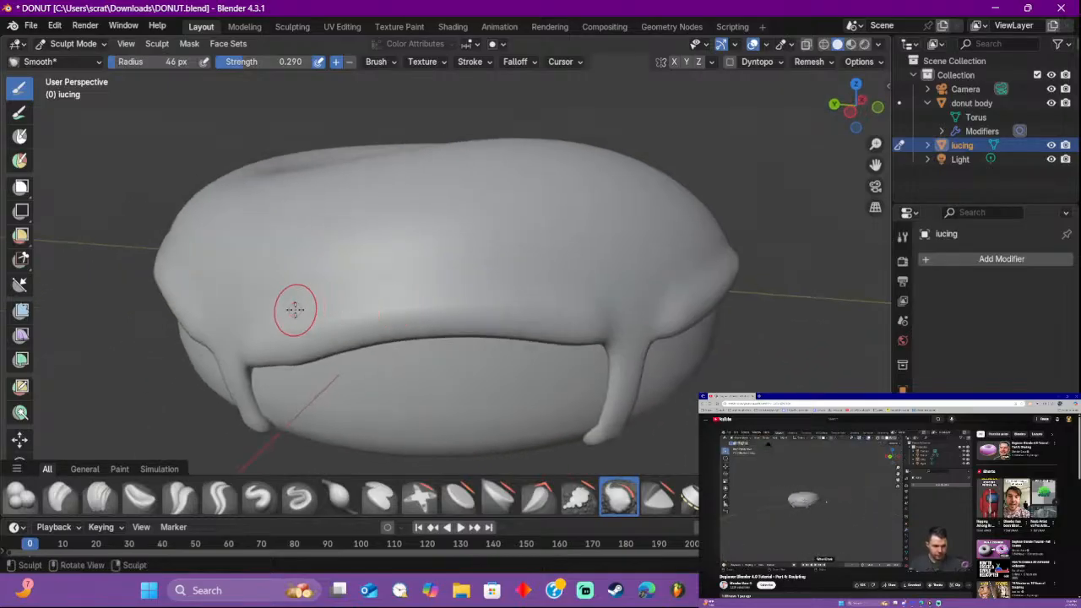
drag(275, 317, 353, 306)
drag(522, 294, 610, 309)
middle_drag(610, 309, 363, 313)
drag(362, 313, 297, 332)
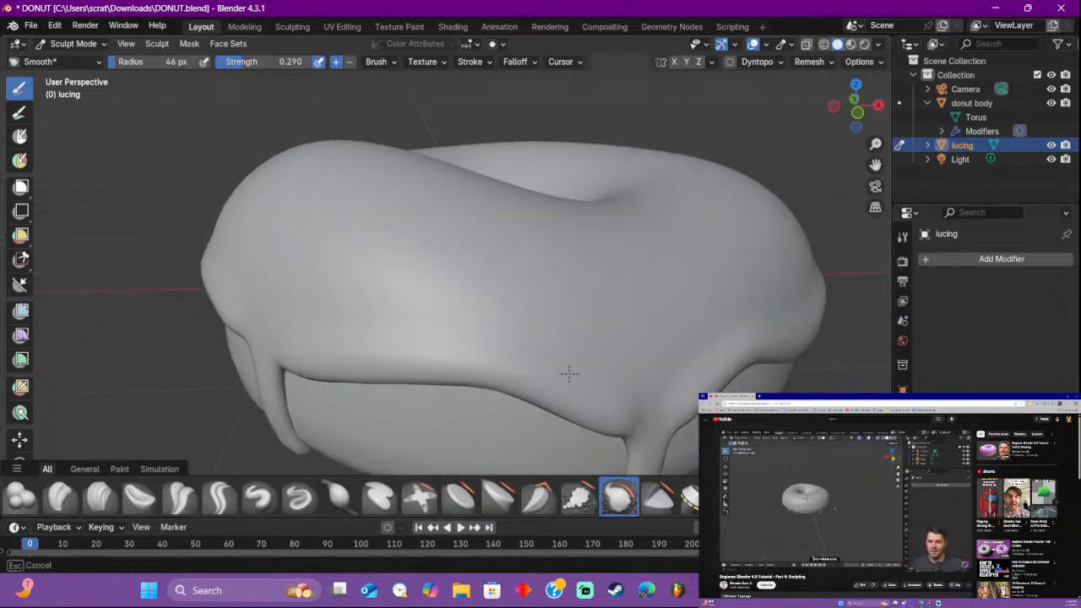
drag(570, 374, 639, 381)
Step: Smooth the icing above the broad wavy stretch of edge that has no drips
mouse_move(640, 381)
middle_down()
mouse_move(507, 354)
mouse_move(511, 363)
mouse_move(355, 347)
middle_up()
drag(308, 327, 338, 314)
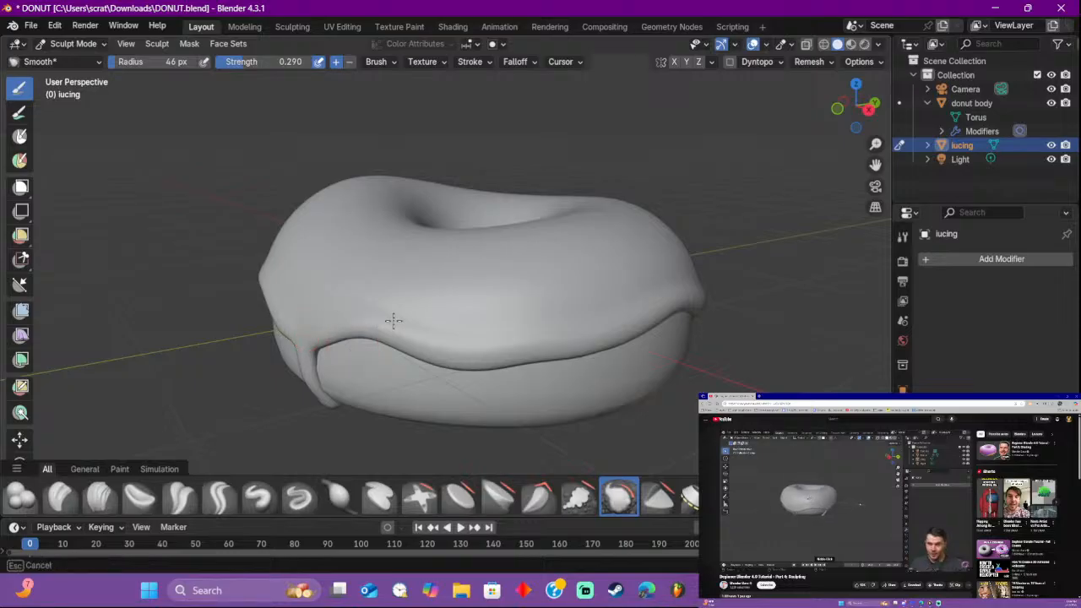
drag(456, 336, 559, 328)
middle_drag(566, 326, 513, 324)
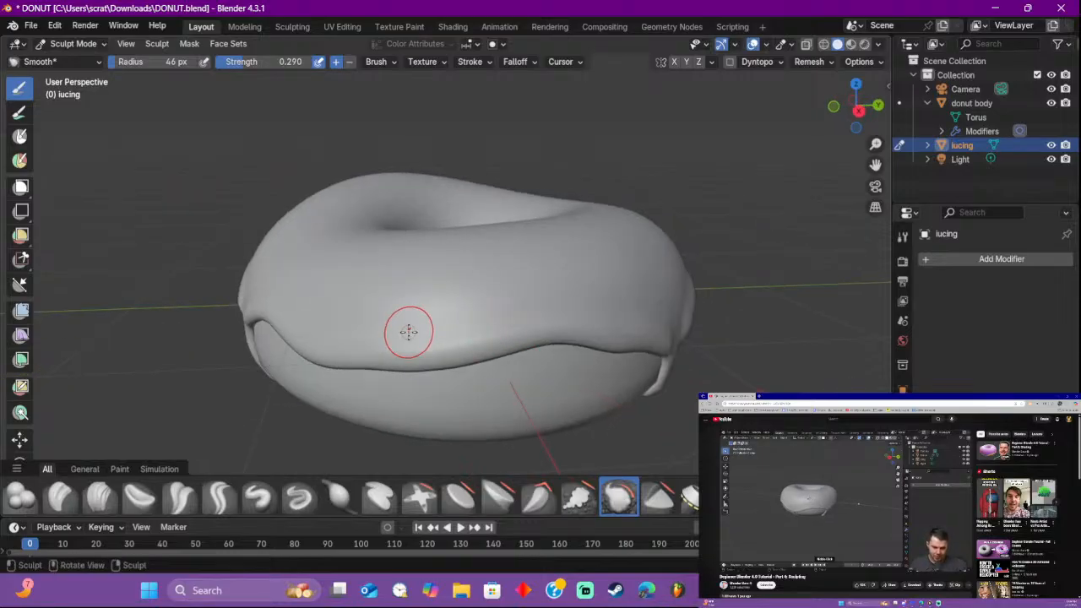
drag(409, 333, 467, 335)
drag(585, 319, 650, 314)
Step: Go around the icing back to the drip beside the notch and smooth its base and the adjoining edge again
middle_drag(657, 313, 511, 307)
drag(397, 297, 408, 309)
drag(431, 361, 459, 299)
middle_drag(458, 299, 416, 329)
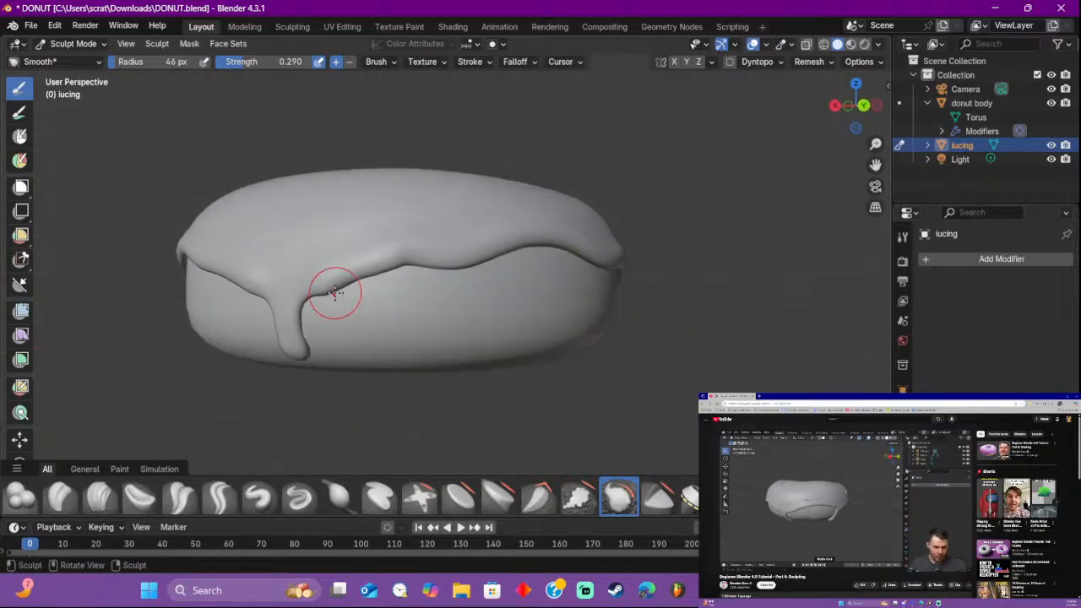
mouse_move(338, 289)
mouse_down()
mouse_move(365, 276)
mouse_move(379, 282)
mouse_up()
middle_drag(360, 296, 363, 321)
drag(340, 315, 346, 310)
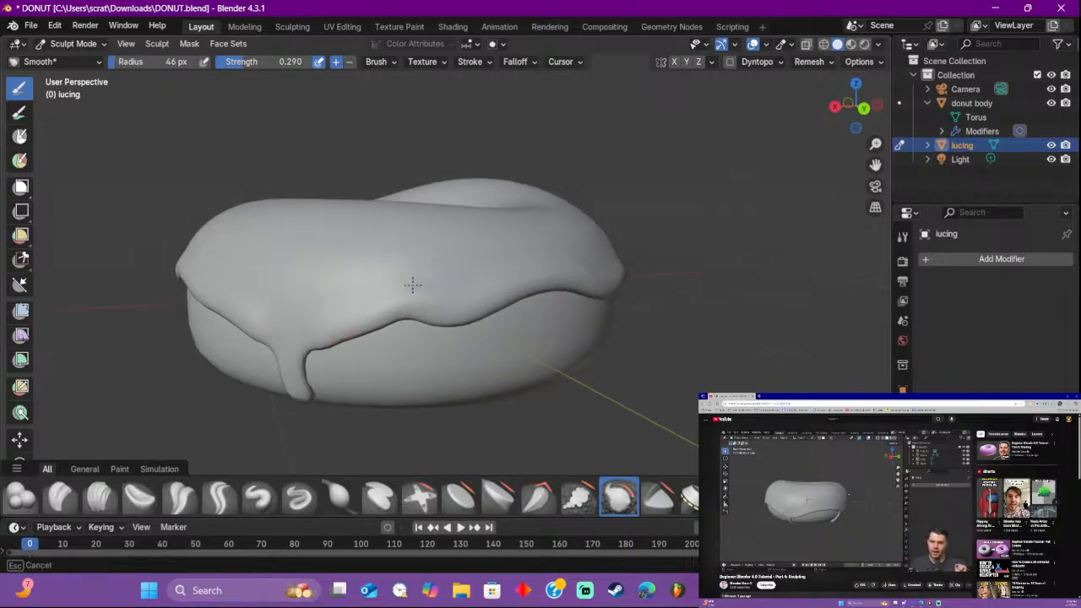
drag(511, 262, 532, 261)
Step: Give the next wavy edge section and the area above its neighbouring drip a final smoothing pass
middle_drag(532, 260, 405, 292)
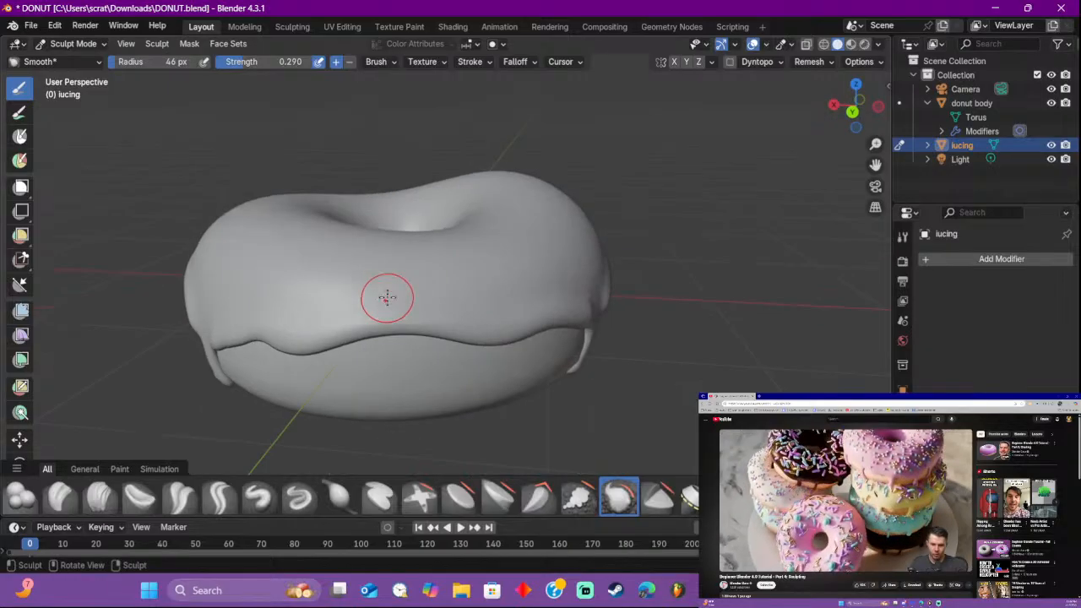
drag(386, 296, 592, 306)
middle_drag(591, 306, 476, 278)
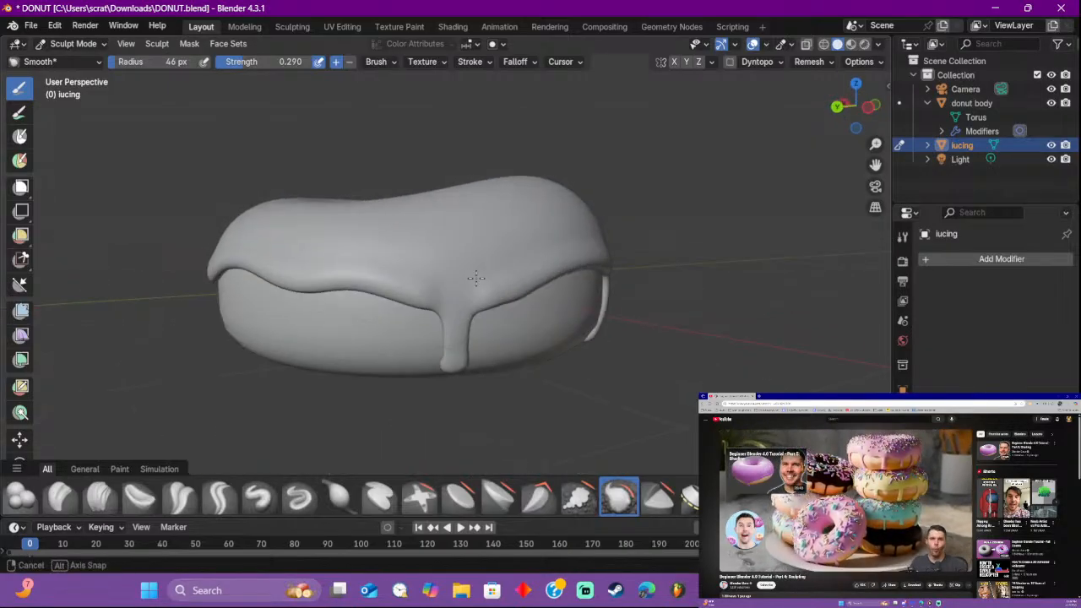
mouse_move(478, 287)
mouse_down()
mouse_move(444, 312)
mouse_move(482, 258)
mouse_up()
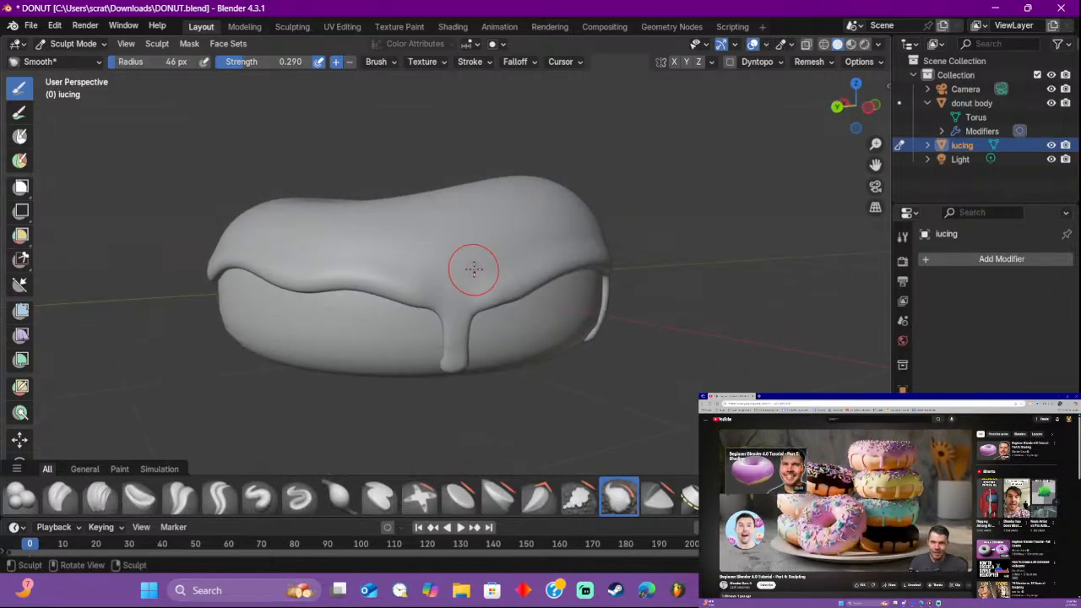
middle_drag(473, 268, 402, 304)
scroll(403, 305, down, 2)
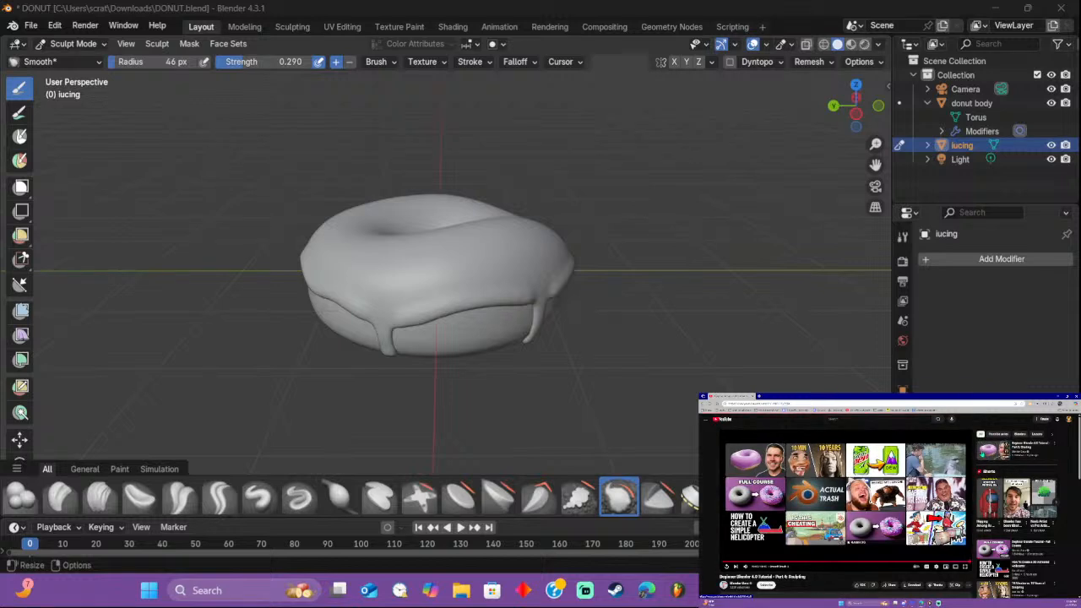
Step: Open the tutorial's next part, on shading, and examine the notch in the icing's lower edge up close
click(982, 454)
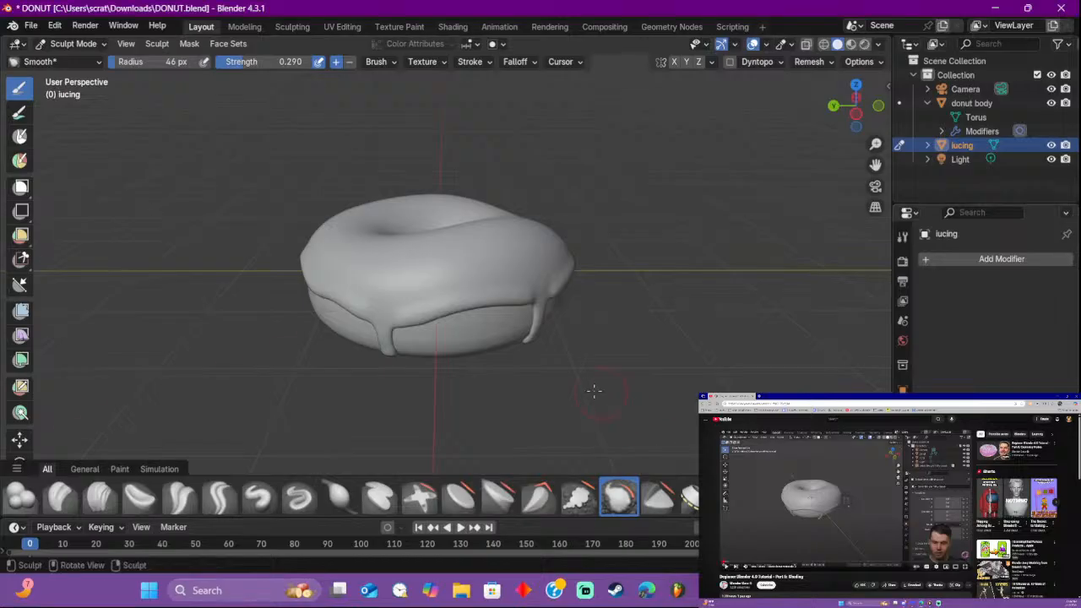
middle_drag(592, 391, 587, 326)
scroll(649, 338, up, 3)
scroll(490, 323, up, 5)
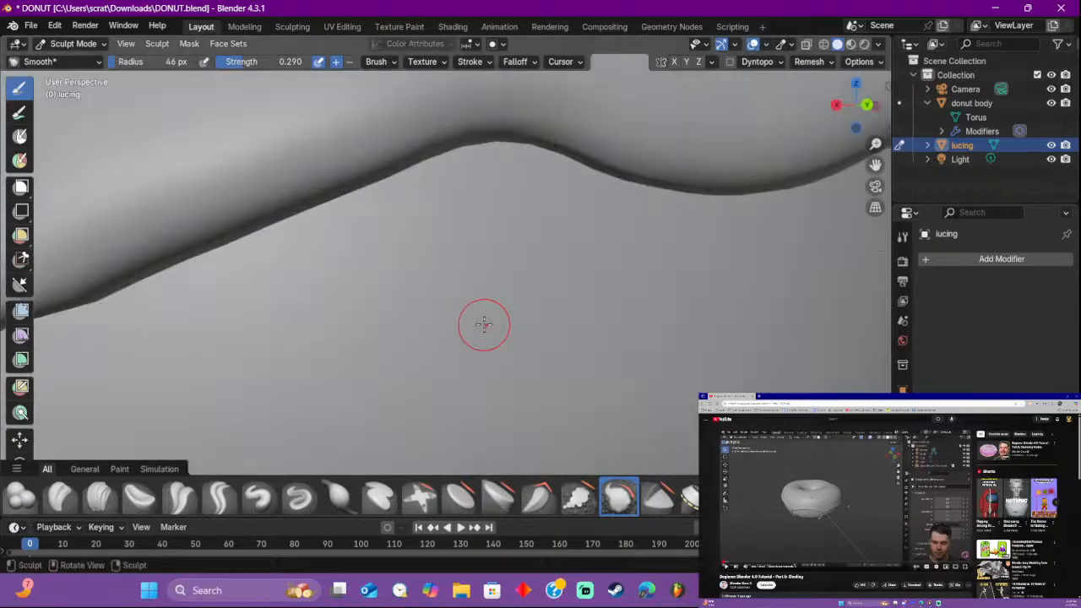
middle_drag(482, 321, 453, 338)
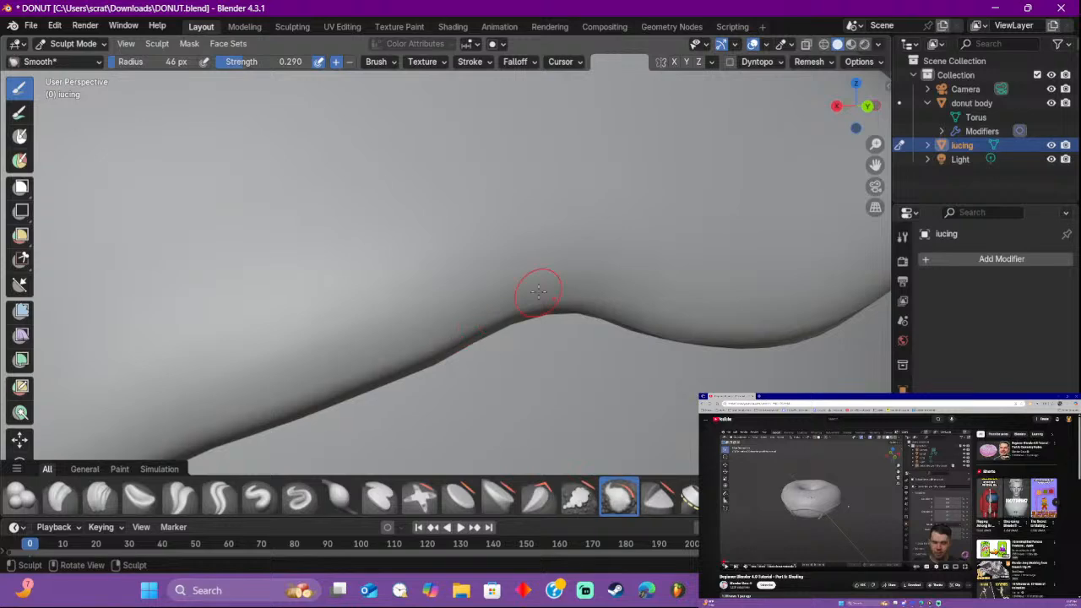
scroll(541, 292, down, 5)
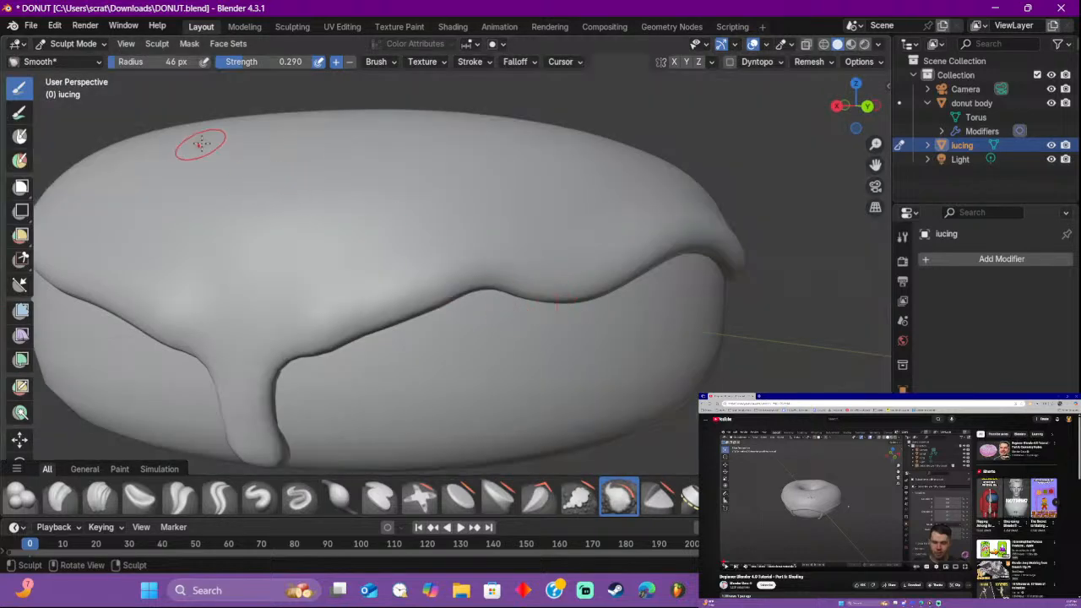
Step: Switch the icing to Edit Mode and slide the vertex at the notch in its lower edge
key(Tab)
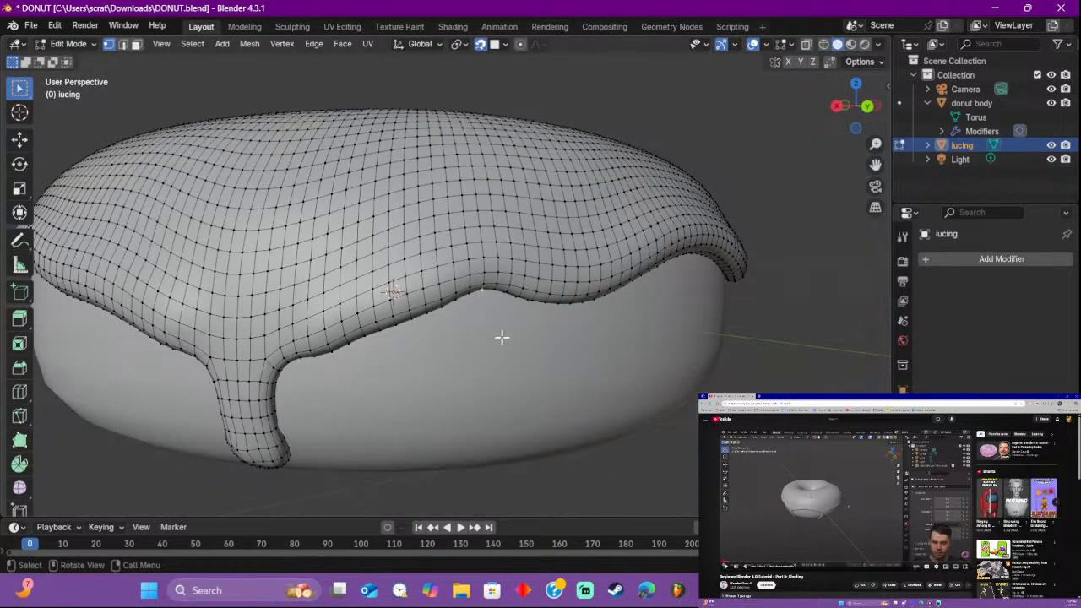
key(shift+v)
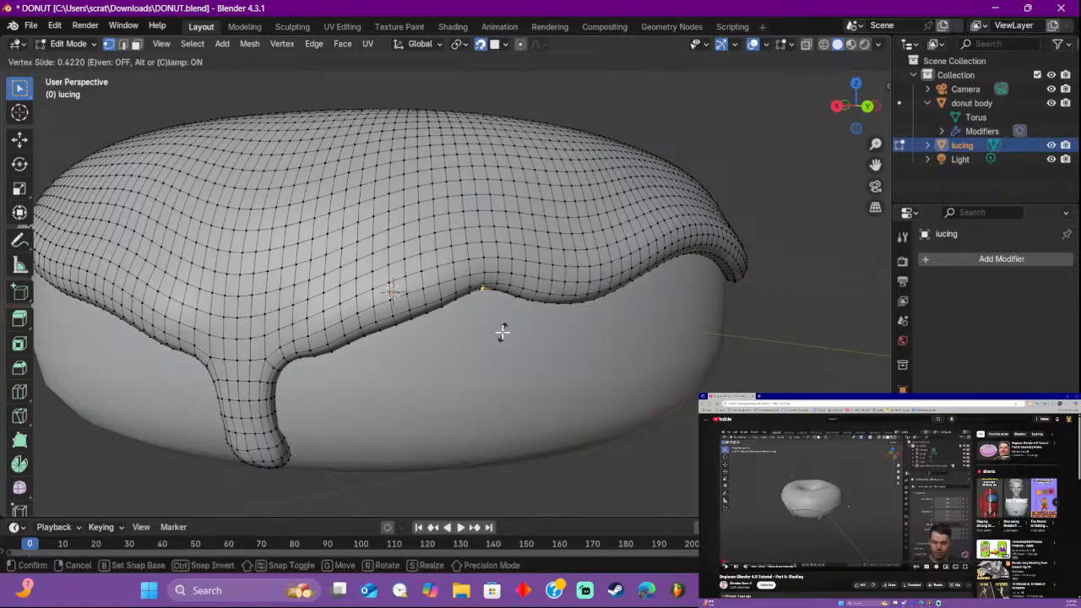
click(503, 332)
alt+click(500, 296)
key(g)
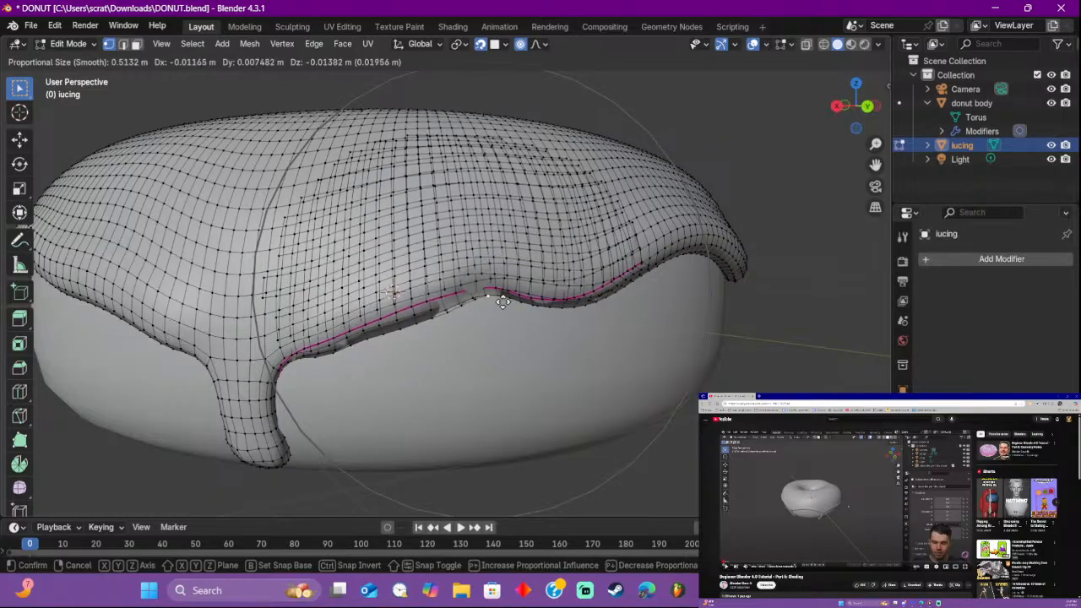
scroll(499, 338, up, 3)
scroll(503, 306, up, 5)
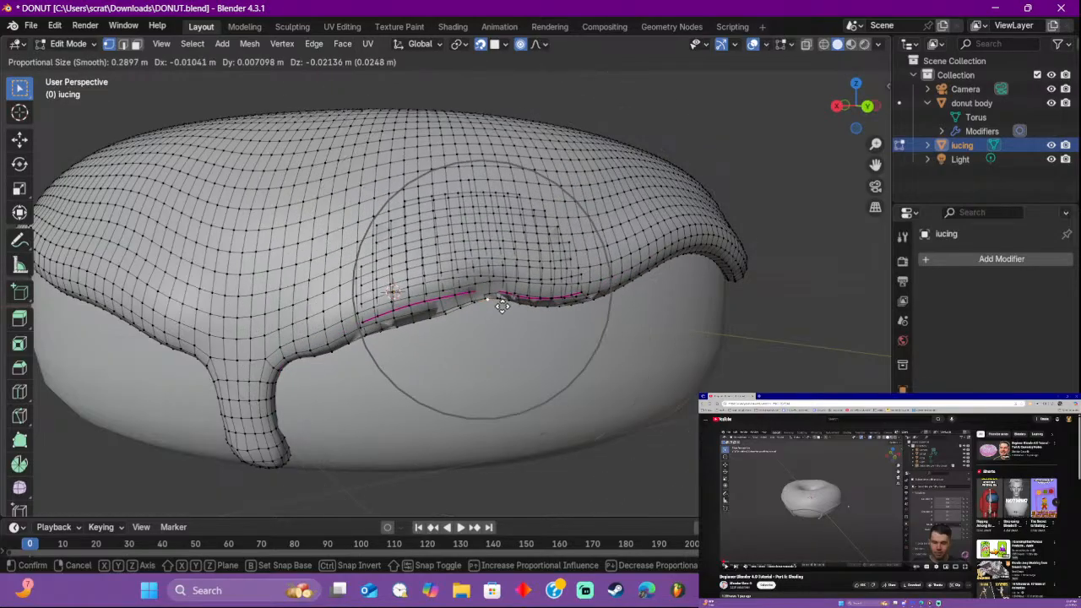
key(g)
right_click(503, 307)
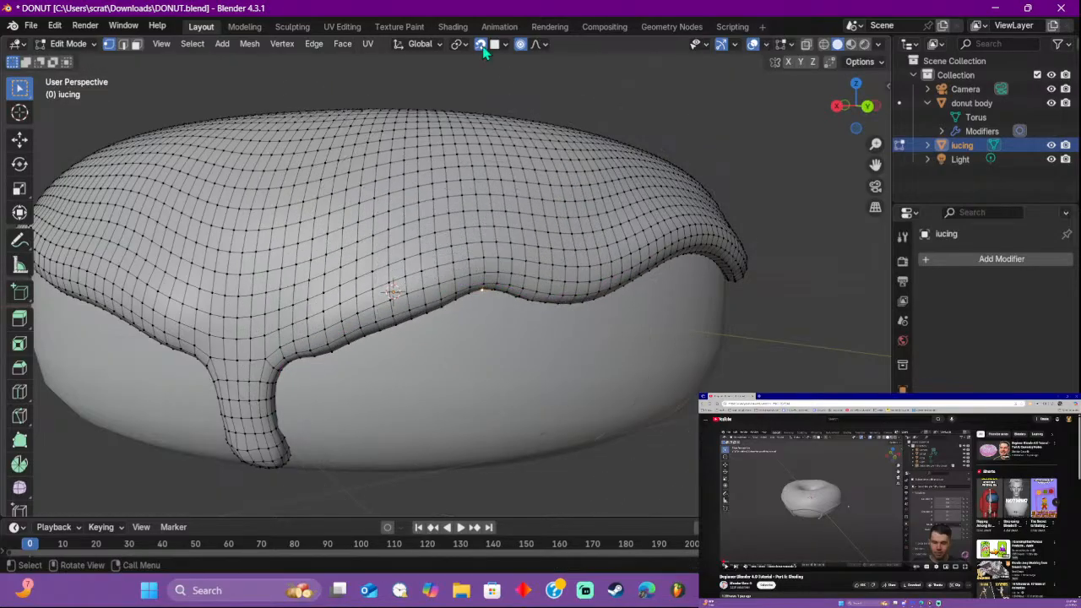
Step: Turn off snapping and move the notch vertex about 0.028 m down with smooth proportional editing at a size of about 0.149 m
key(g)
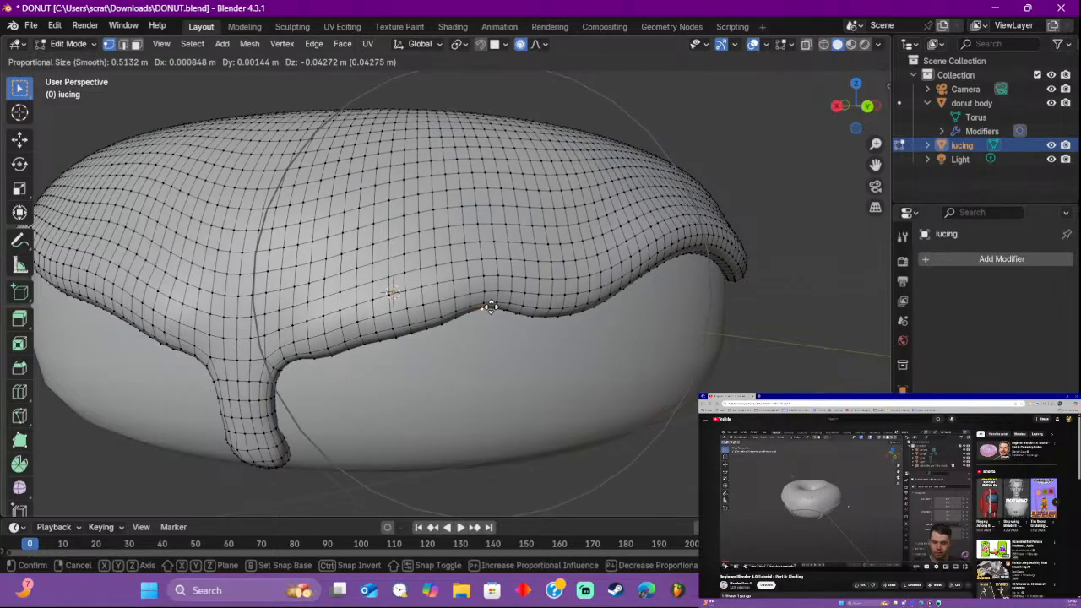
scroll(492, 306, up, 13)
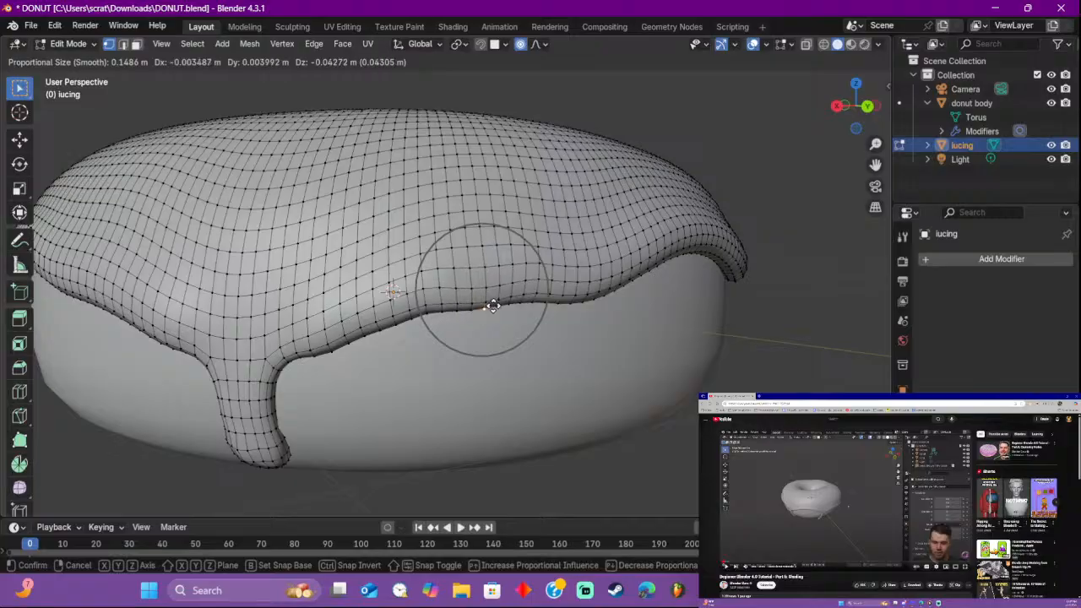
click(492, 301)
middle_drag(489, 302, 558, 321)
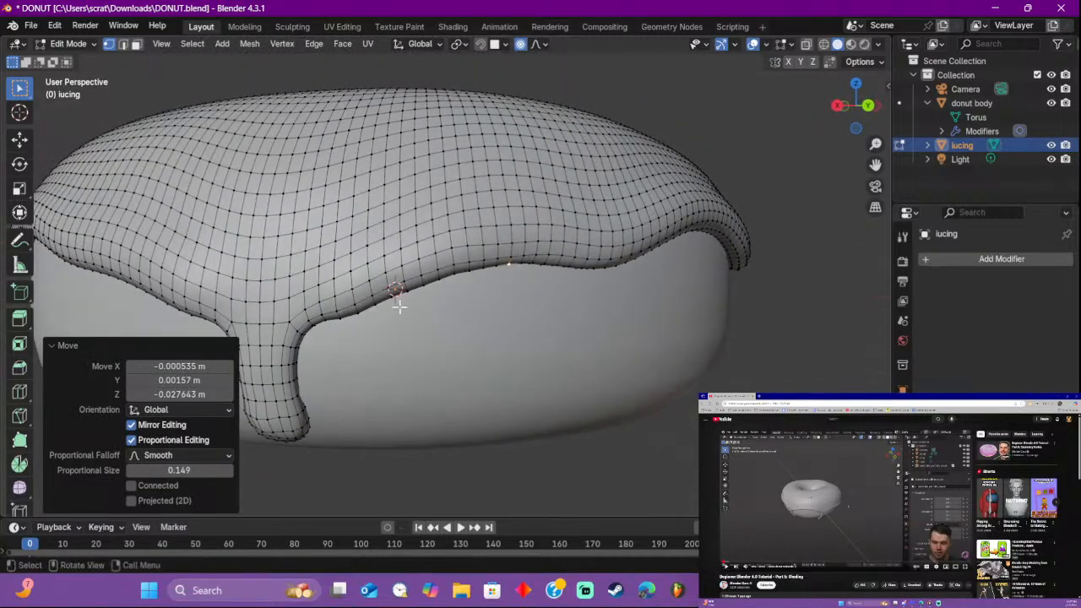
Step: Select the horizontal edge loop running around the icing just above its wavy lower rim
middle_drag(400, 308, 565, 300)
click(621, 275)
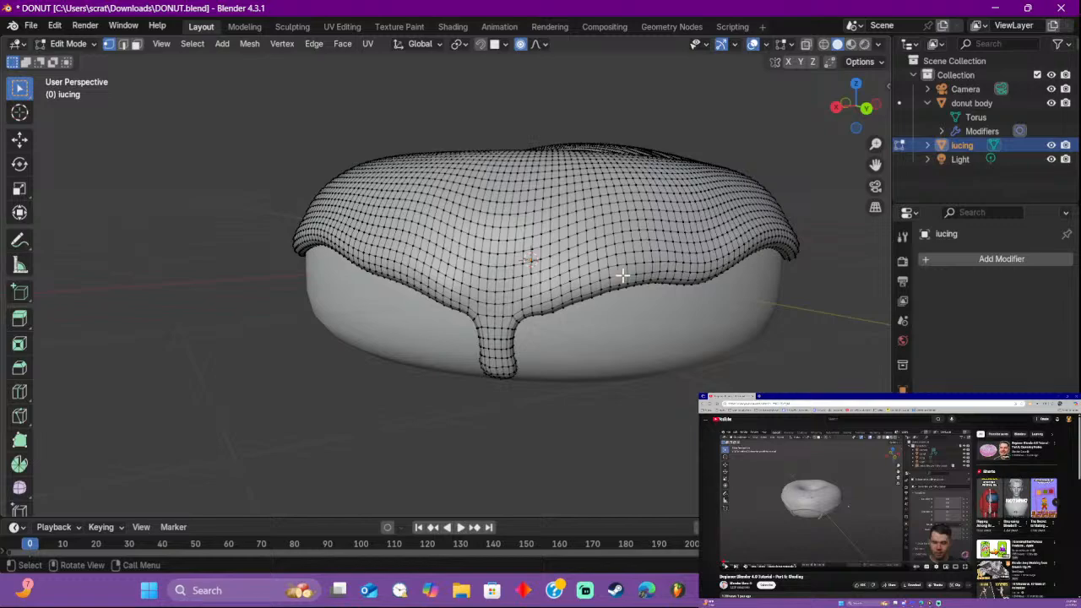
scroll(679, 309, up, 6)
middle_drag(678, 309, 627, 312)
scroll(627, 312, down, 3)
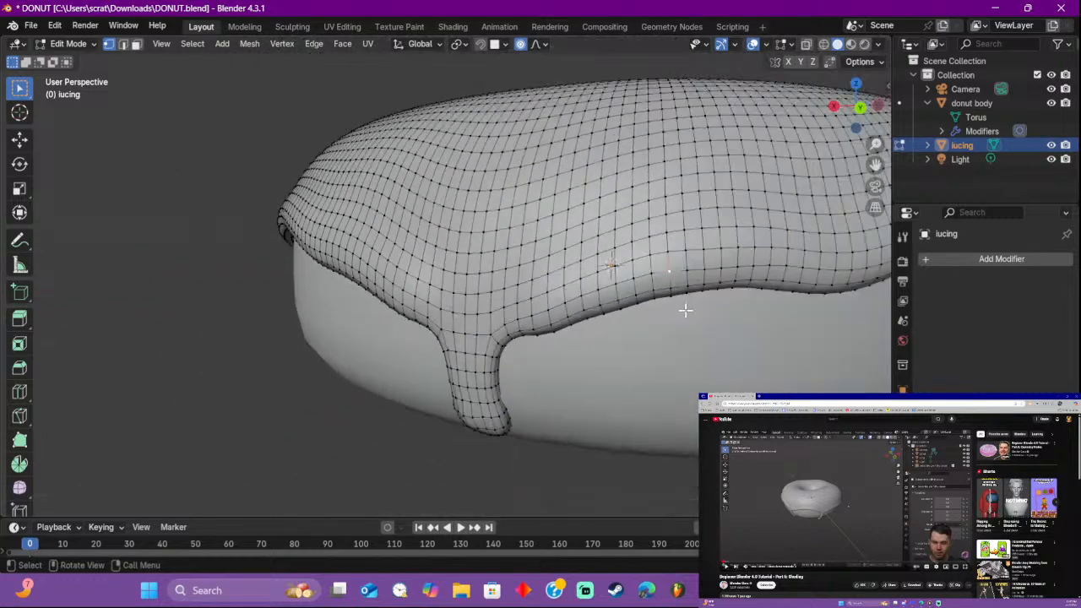
middle_drag(711, 299, 595, 282)
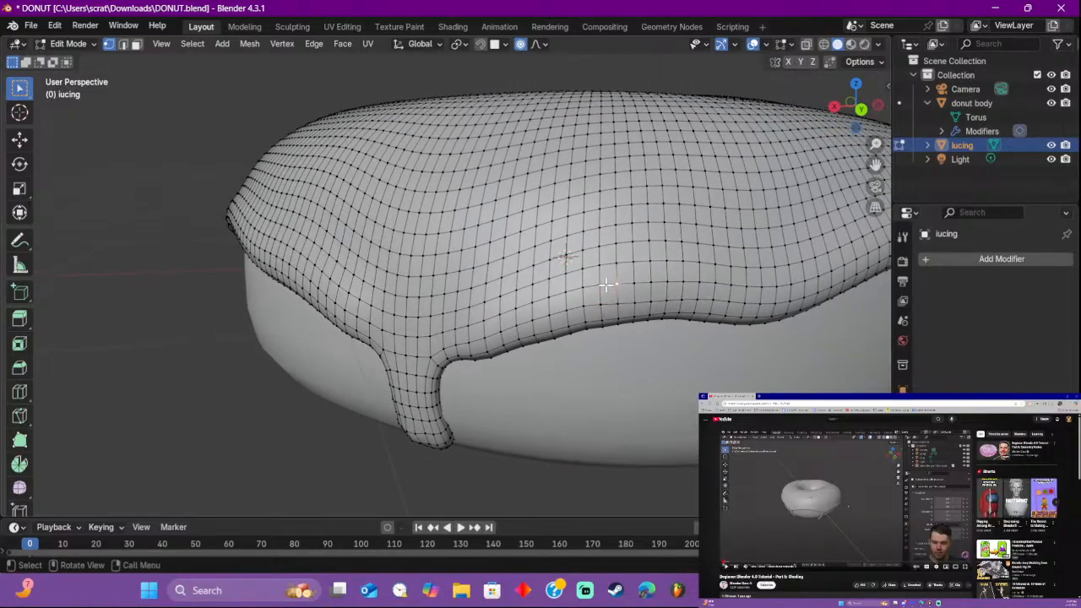
middle_drag(622, 275, 647, 370)
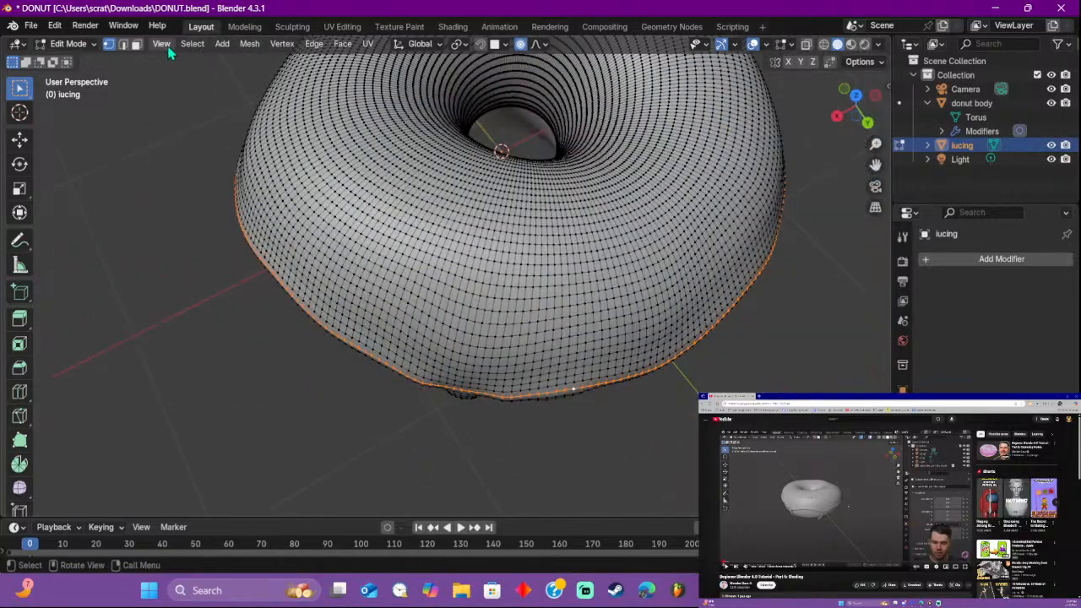
Step: Center the view on the 3D cursor and scale the selected loop to about 0.981 with smooth proportional editing
click(162, 45)
mouse_move(303, 262)
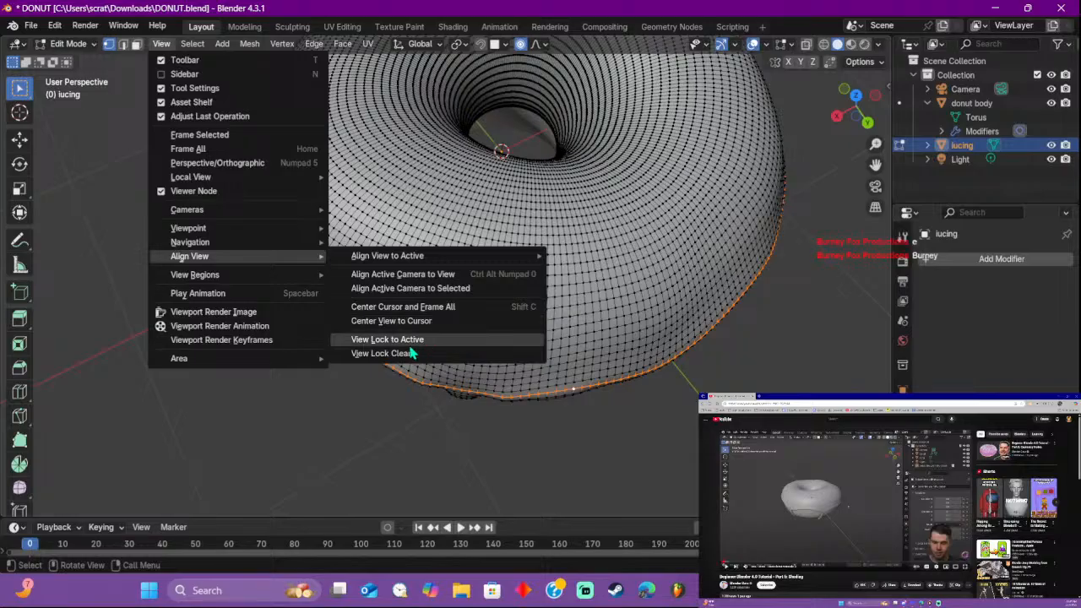
click(447, 322)
middle_drag(447, 346, 435, 225)
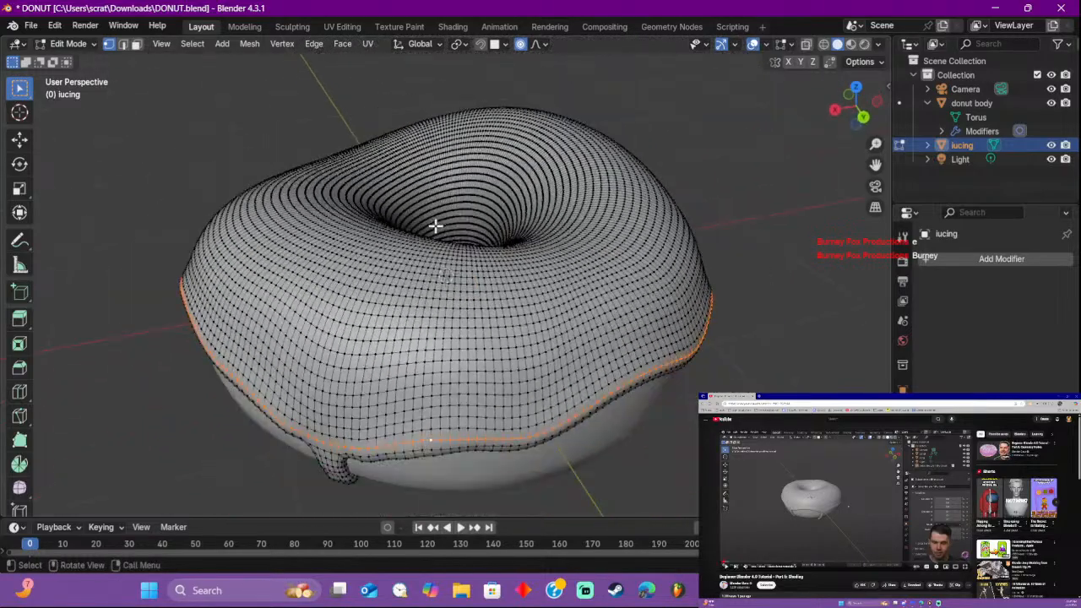
key(s)
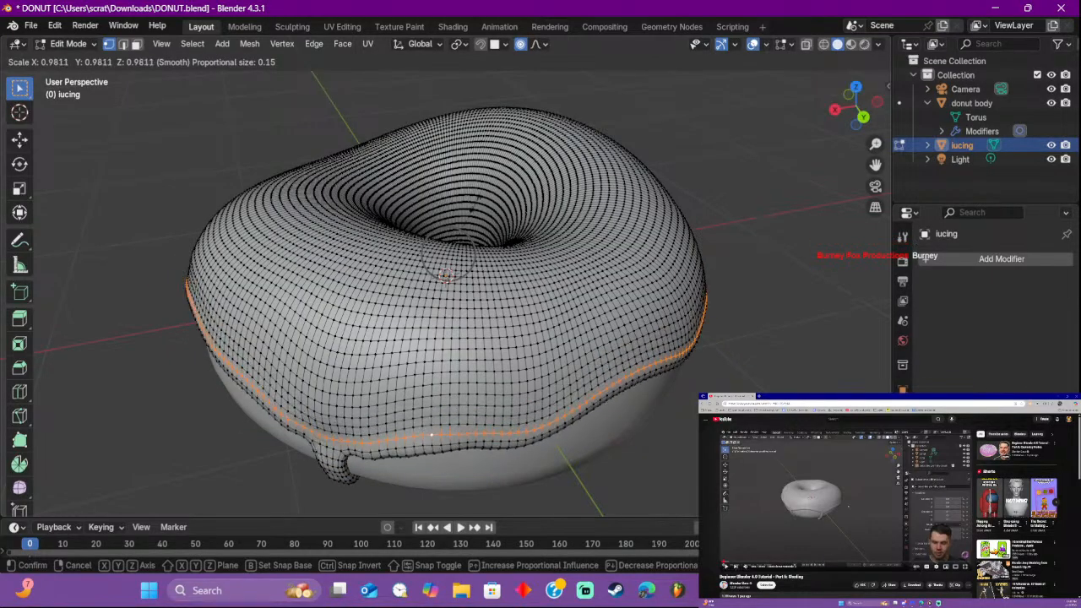
click(432, 435)
Step: Replace the selection with the next lower edge loop, adding the sections on both sides of the front drip and across its top
middle_drag(473, 253, 540, 210)
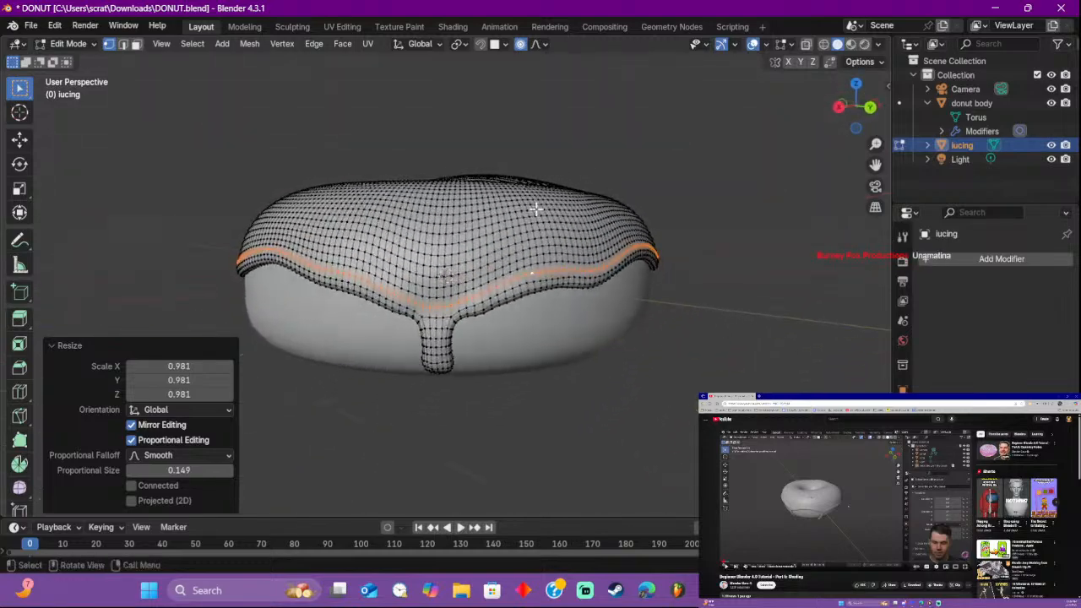
scroll(536, 242, up, 5)
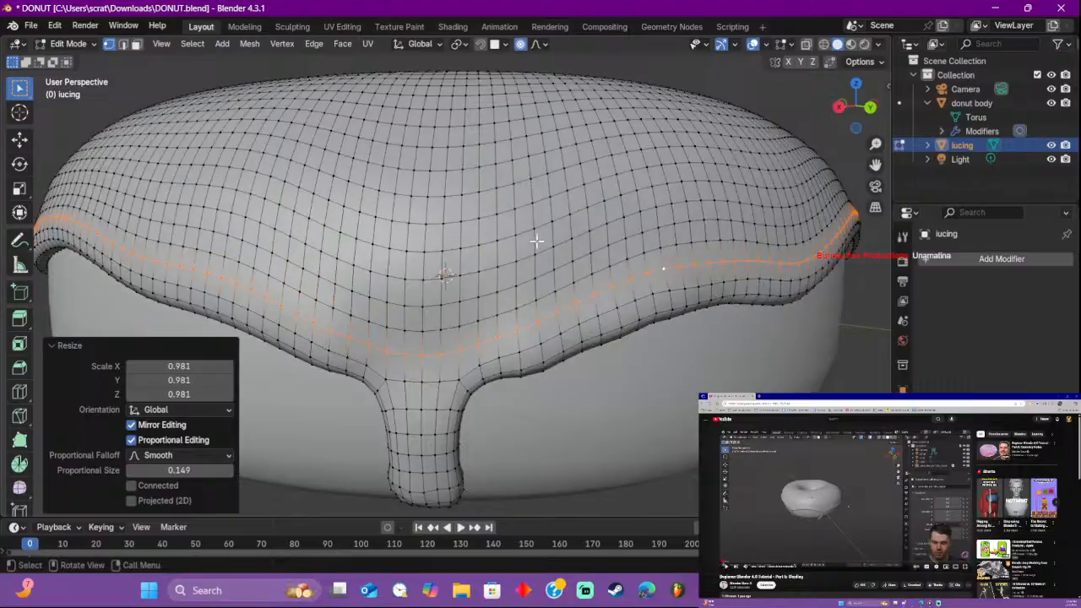
key(alt+a)
alt+click(660, 291)
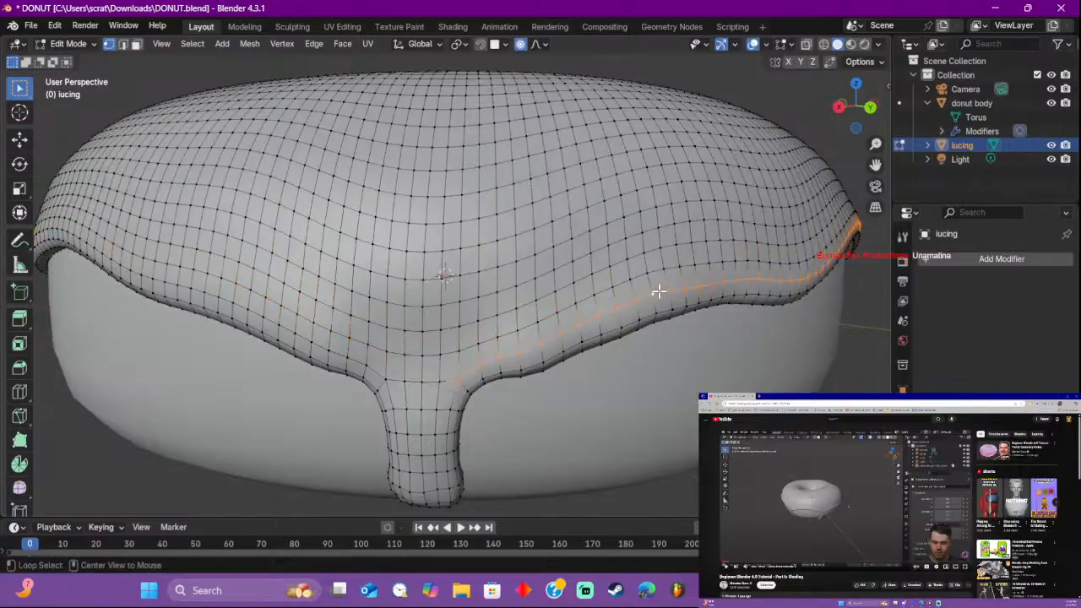
alt+click(421, 380)
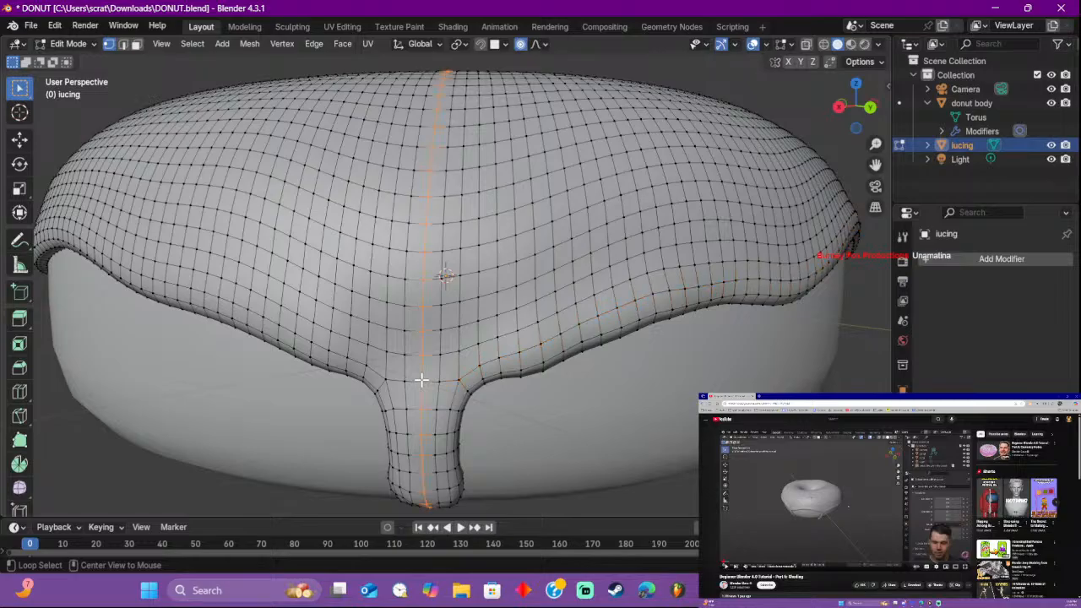
alt+click(429, 381)
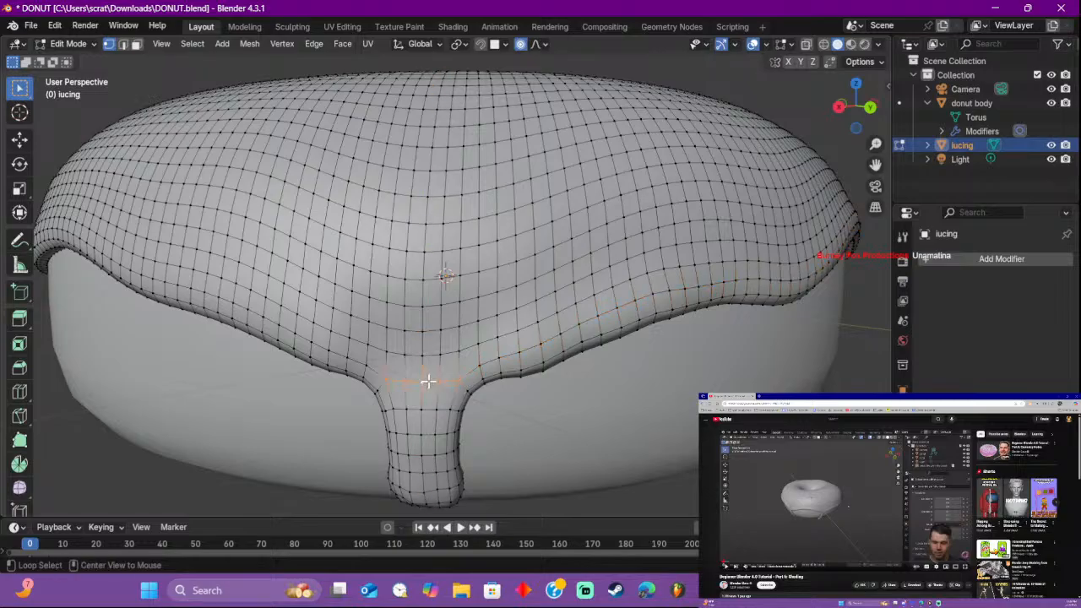
alt+click(471, 372)
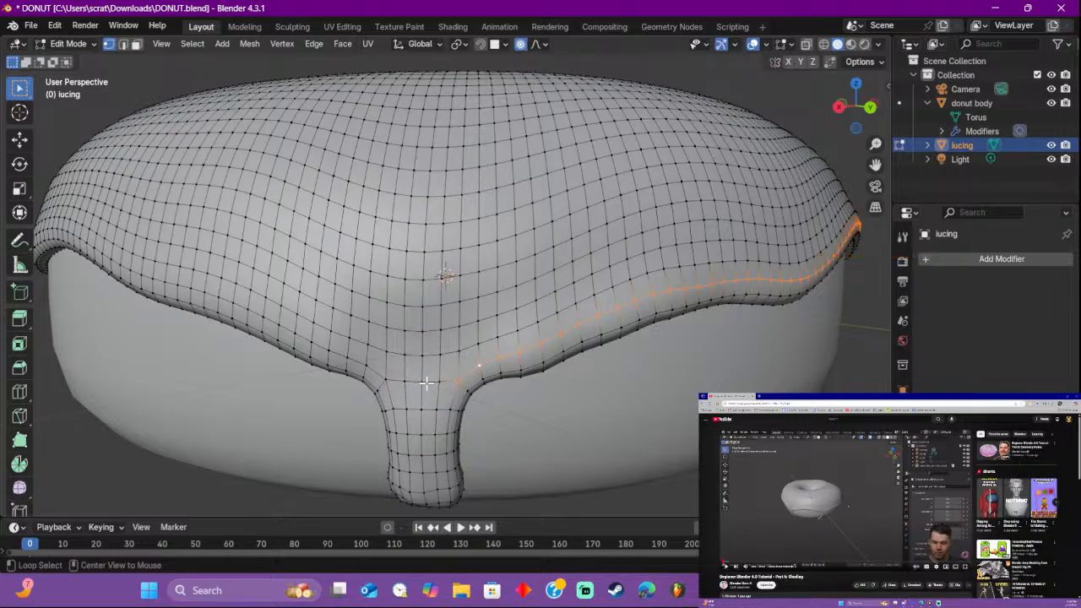
middle_drag(355, 367, 392, 363)
scroll(390, 362, down, 3)
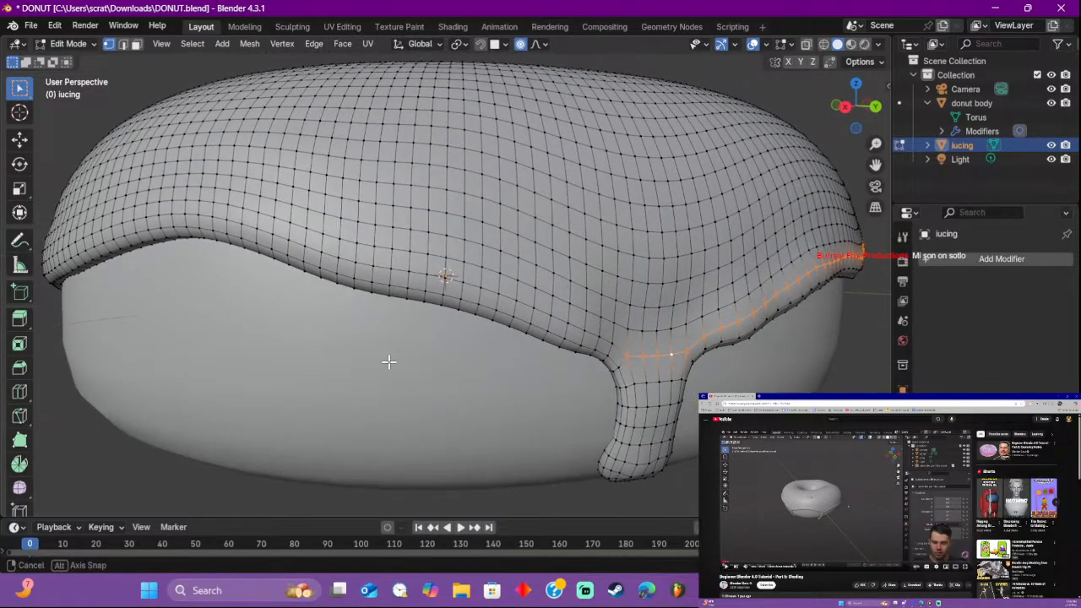
scroll(388, 362, down, 2)
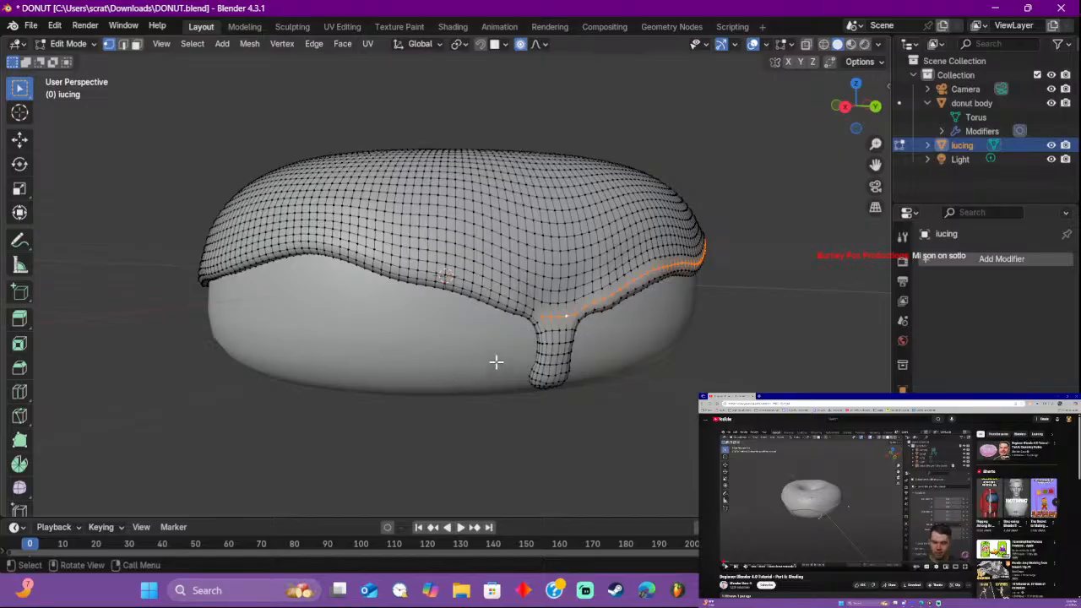
alt+click(527, 310)
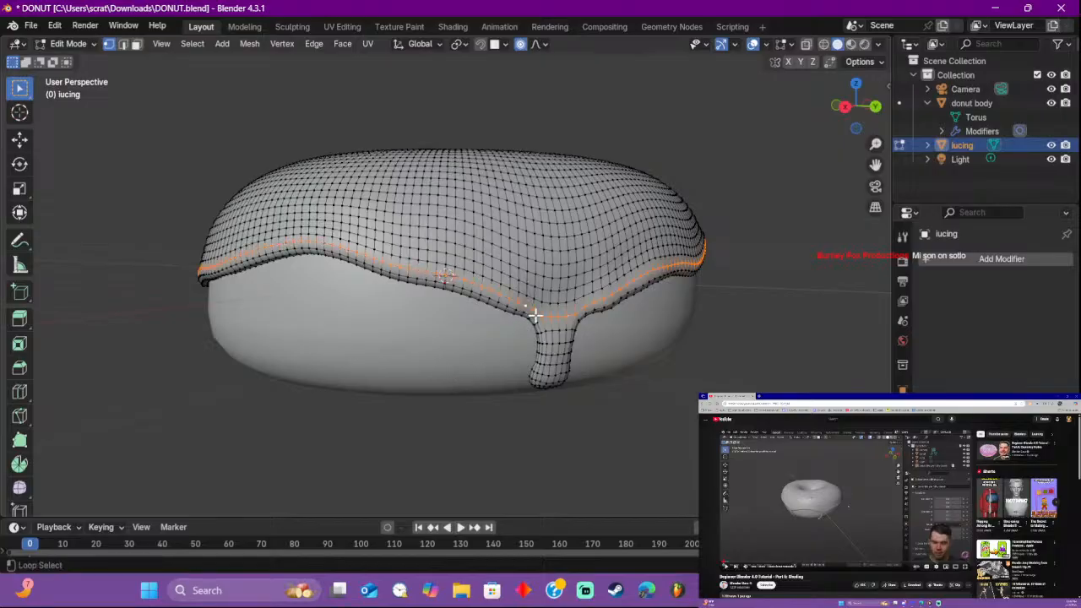
Step: Extend the rim selection to the remaining sections around the donut, leaving out the short segments above the drips
middle_drag(535, 315, 550, 294)
scroll(532, 304, up, 5)
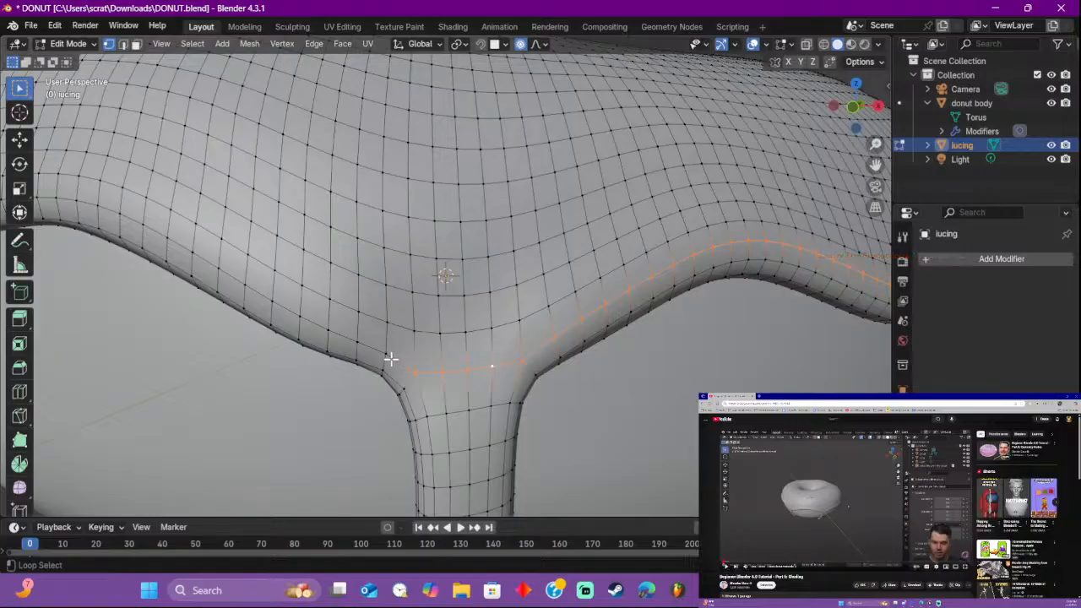
middle_drag(391, 359, 502, 232)
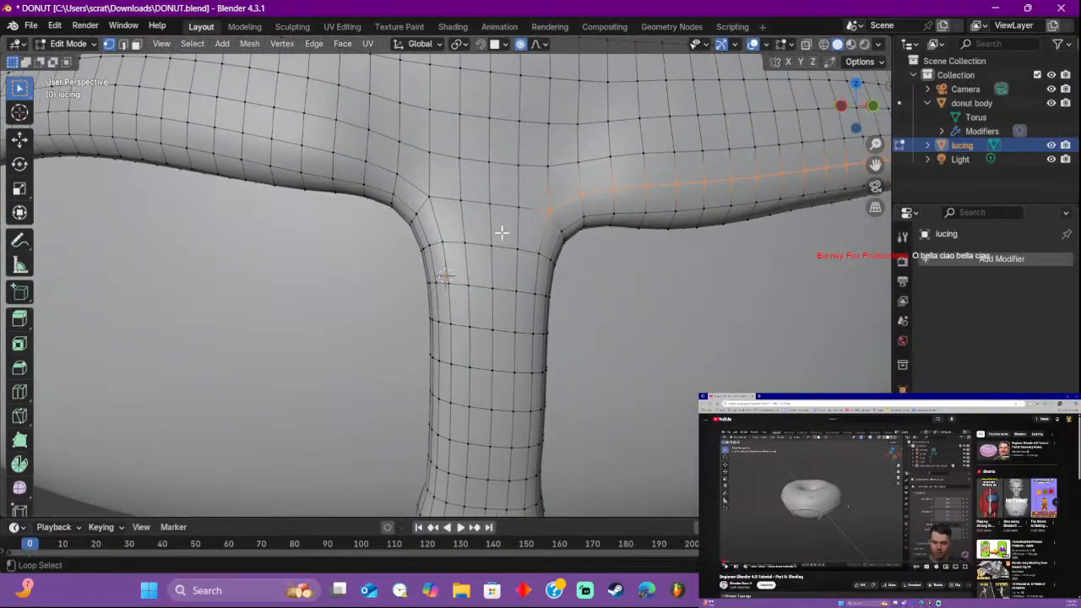
middle_drag(362, 174, 485, 174)
scroll(515, 320, down, 6)
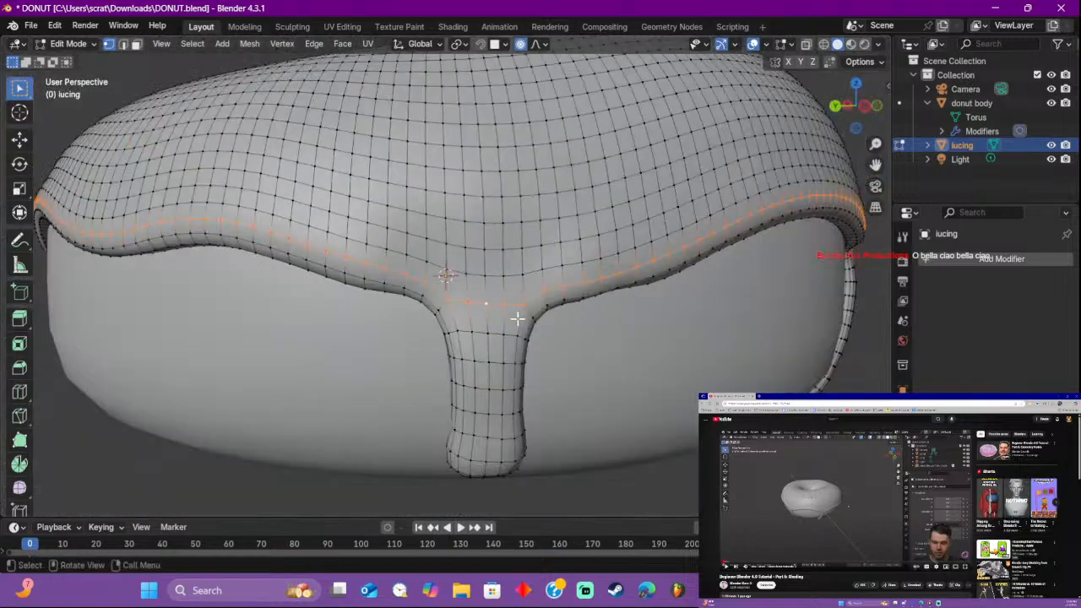
middle_drag(318, 265, 328, 267)
scroll(417, 285, up, 6)
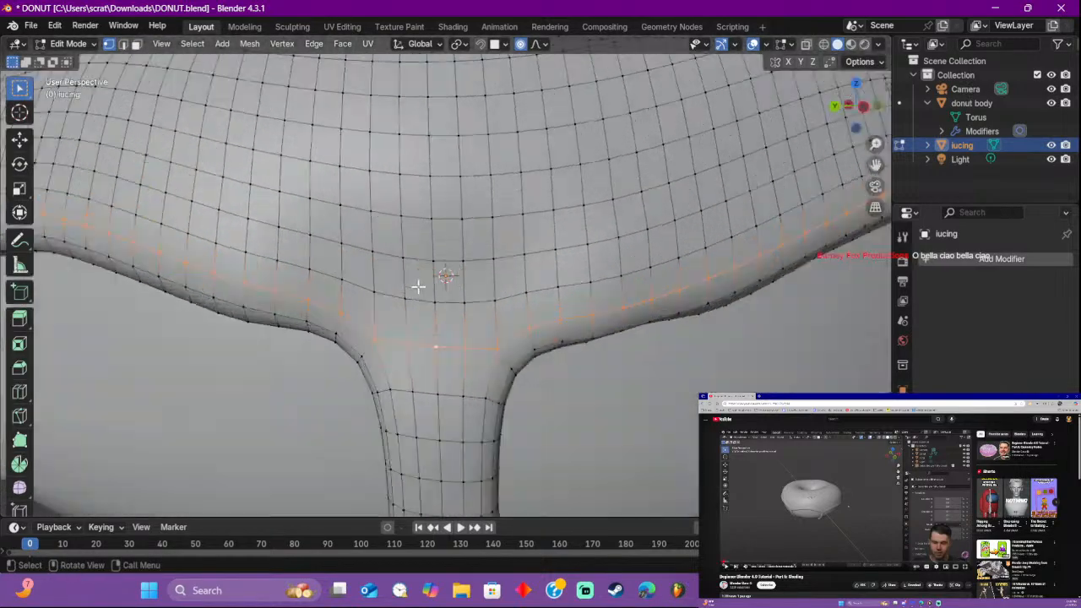
middle_drag(478, 345, 353, 342)
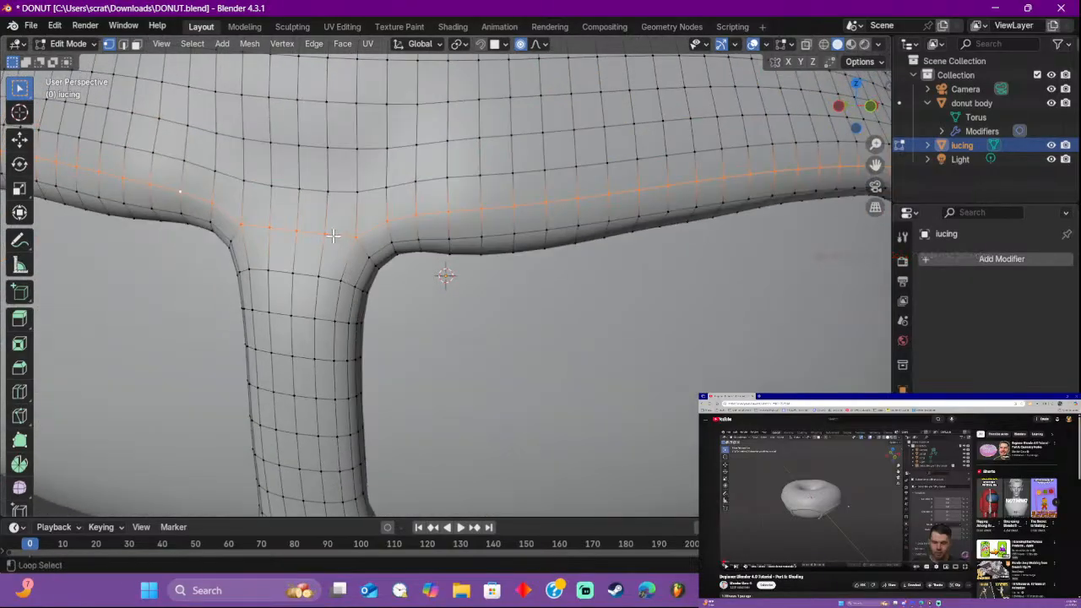
middle_drag(333, 236, 309, 334)
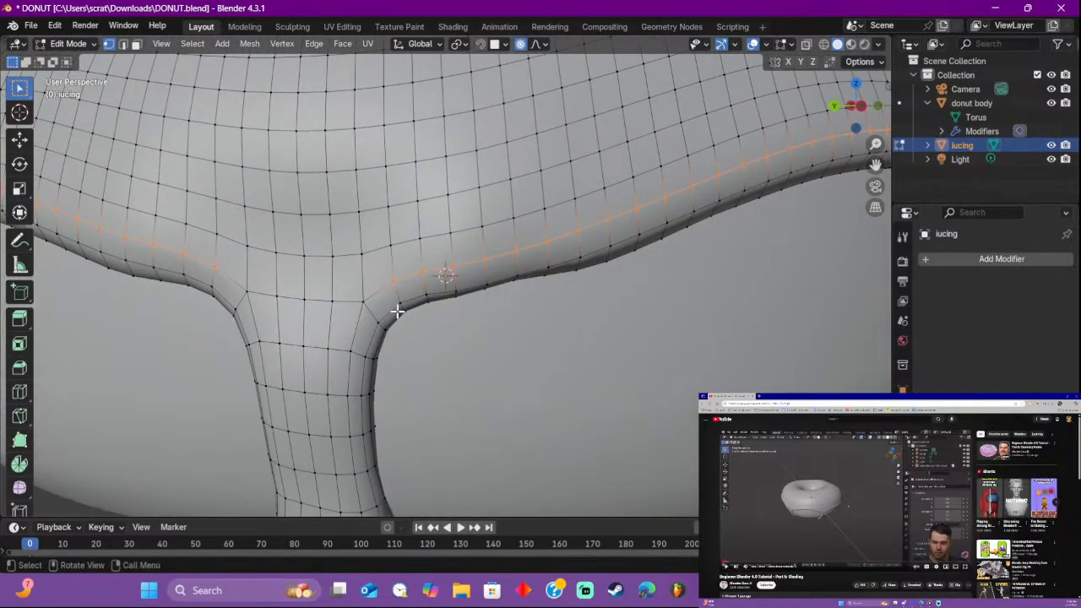
scroll(402, 311, down, 3)
middle_drag(502, 291, 415, 302)
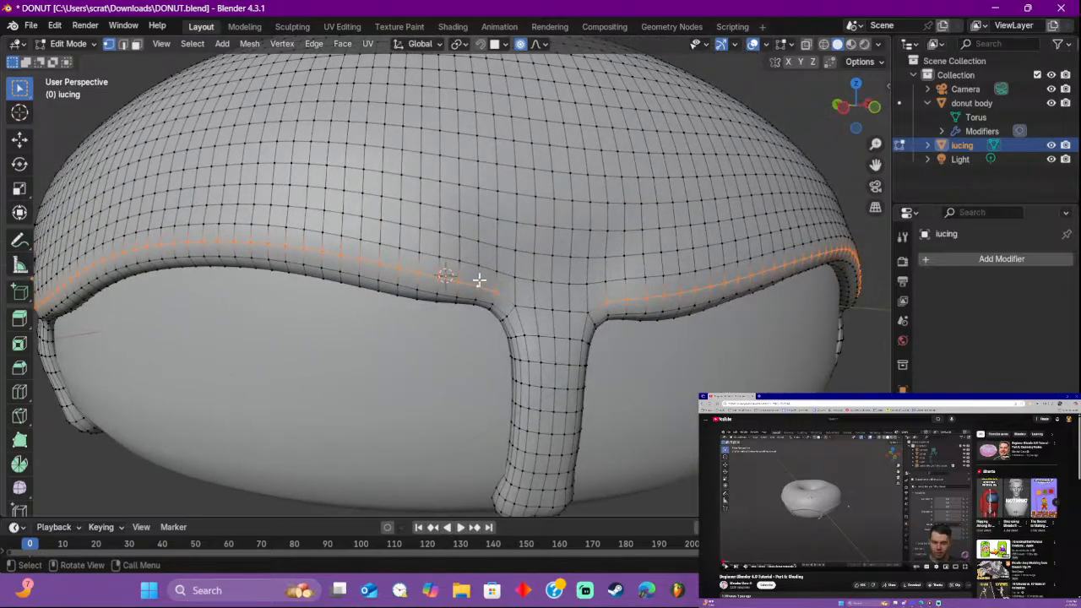
Step: Try scaling the selected rim sections to about 4.532 with smooth proportional editing, and undo the scaling
key(a)
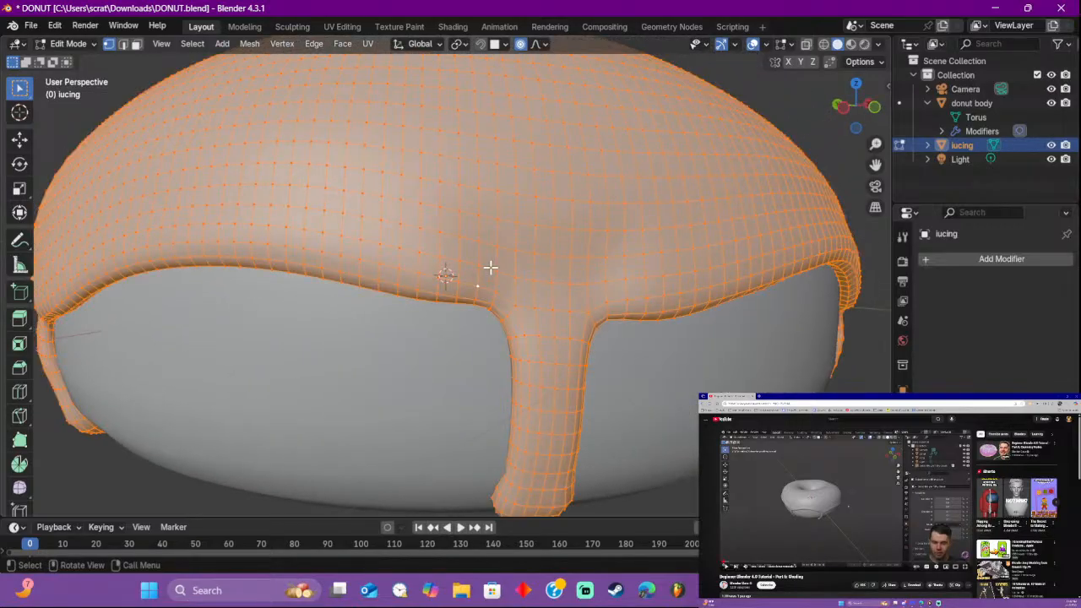
alt+click(491, 267)
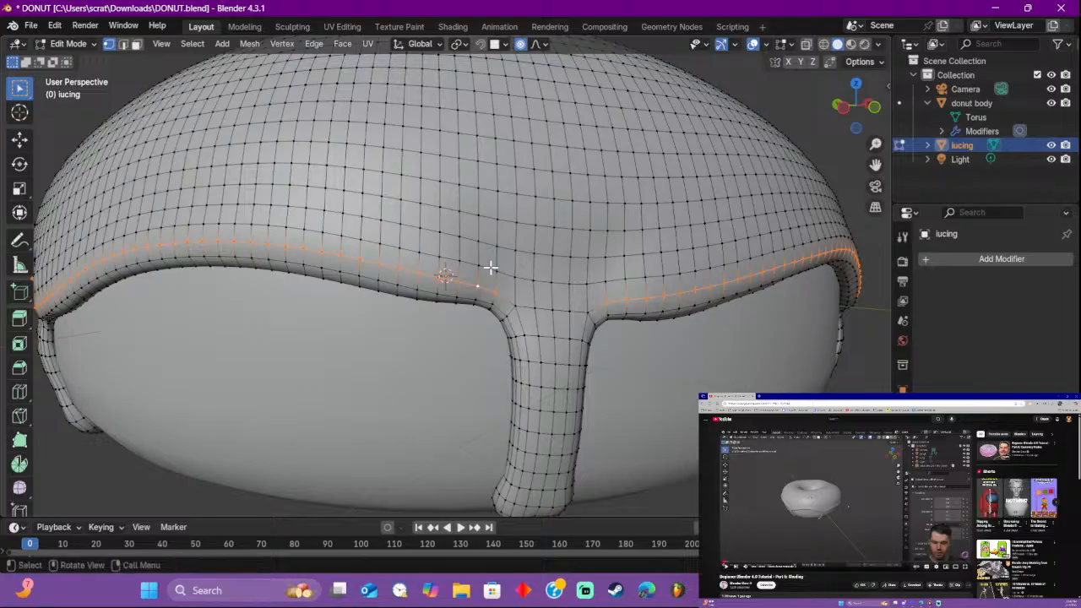
key(s)
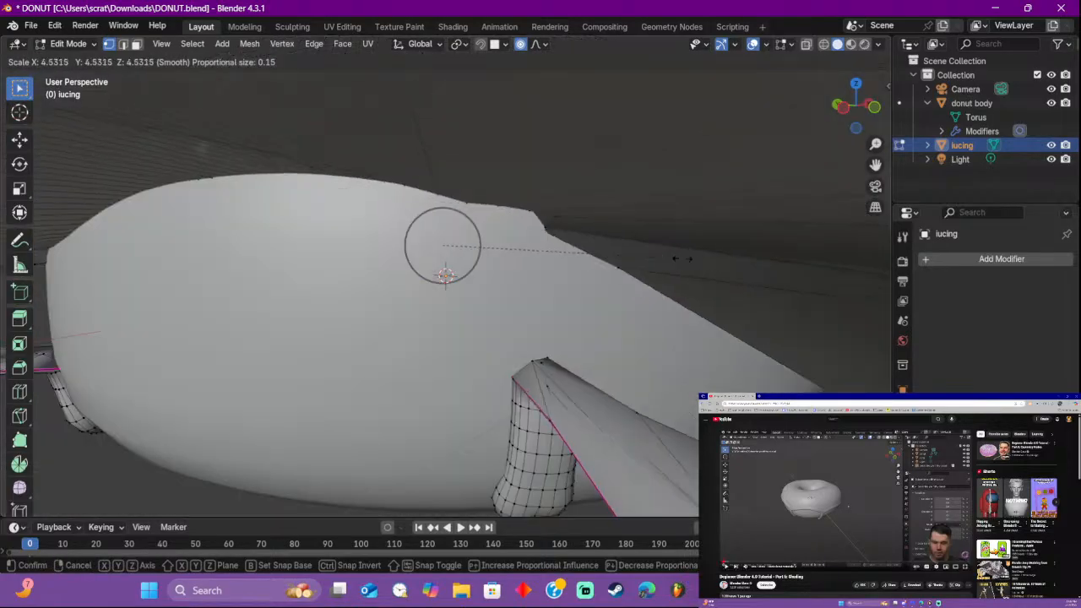
click(681, 256)
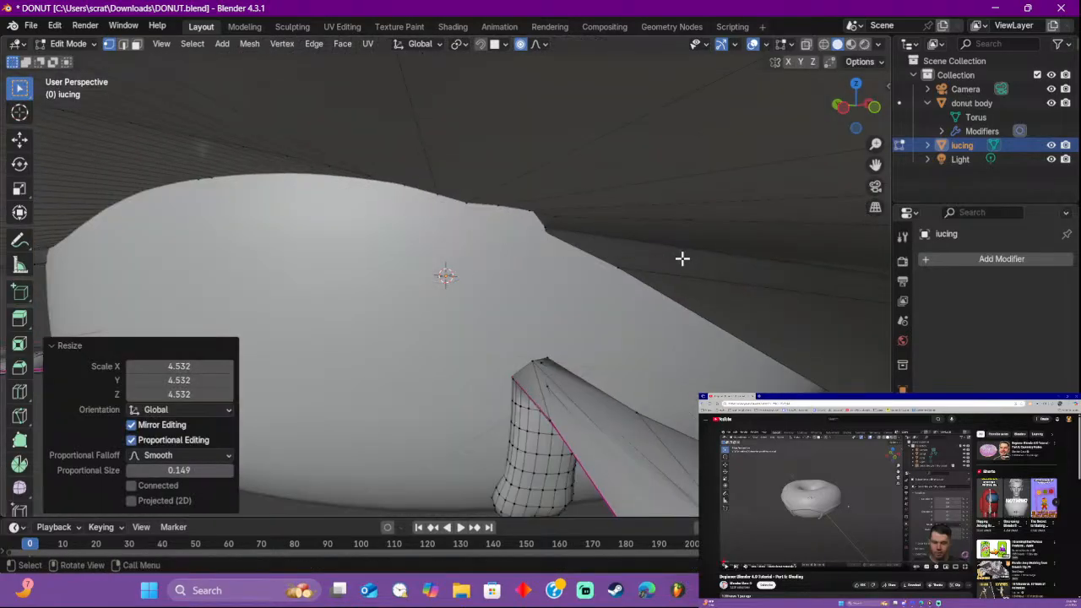
scroll(682, 258, down, 5)
middle_drag(666, 267, 572, 362)
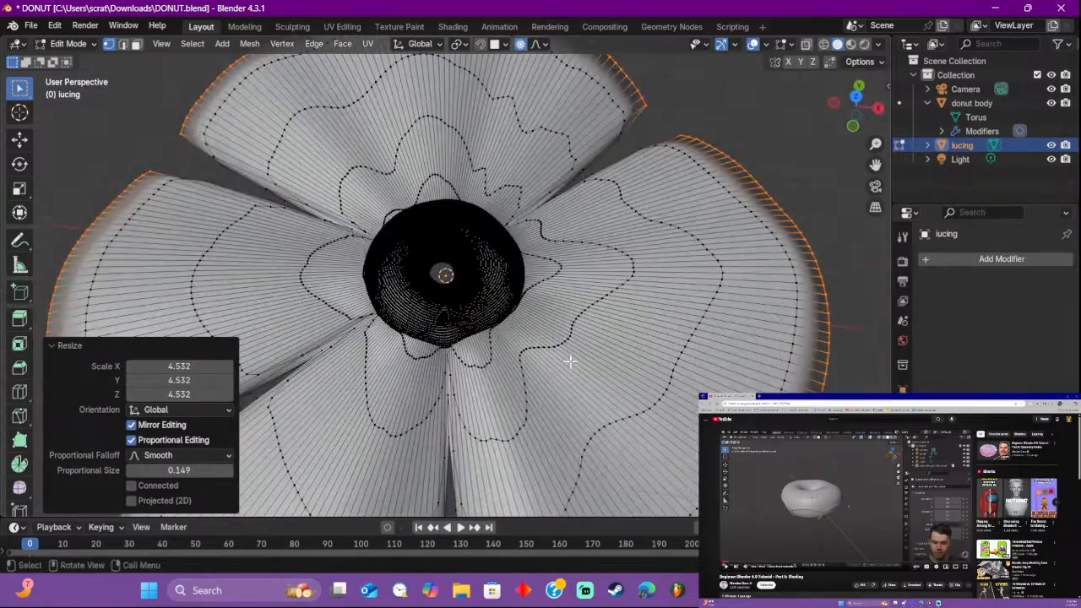
scroll(598, 301, down, 1)
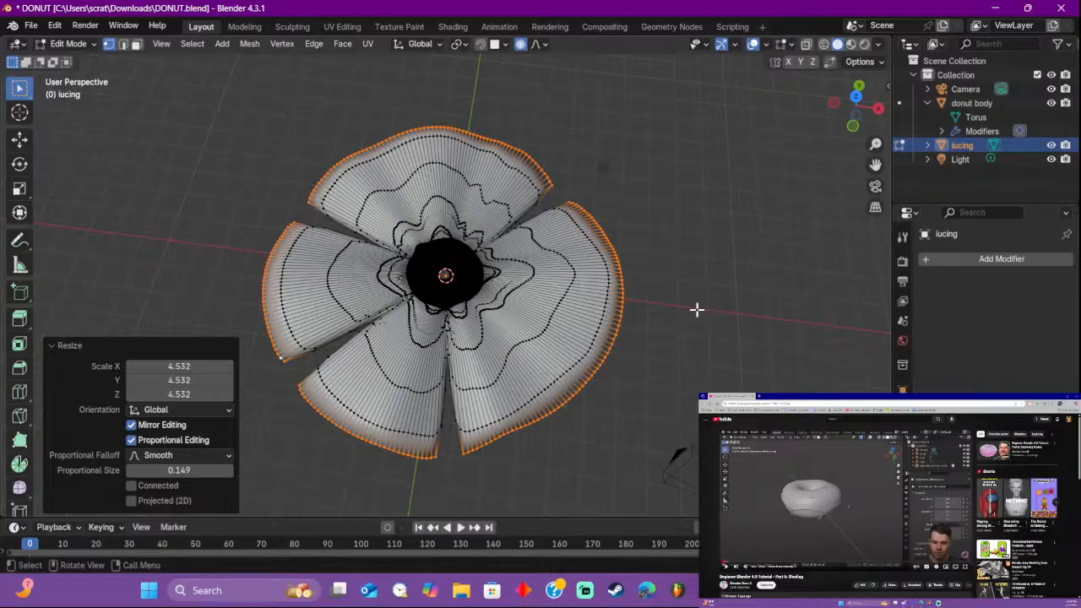
key(ctrl+z)
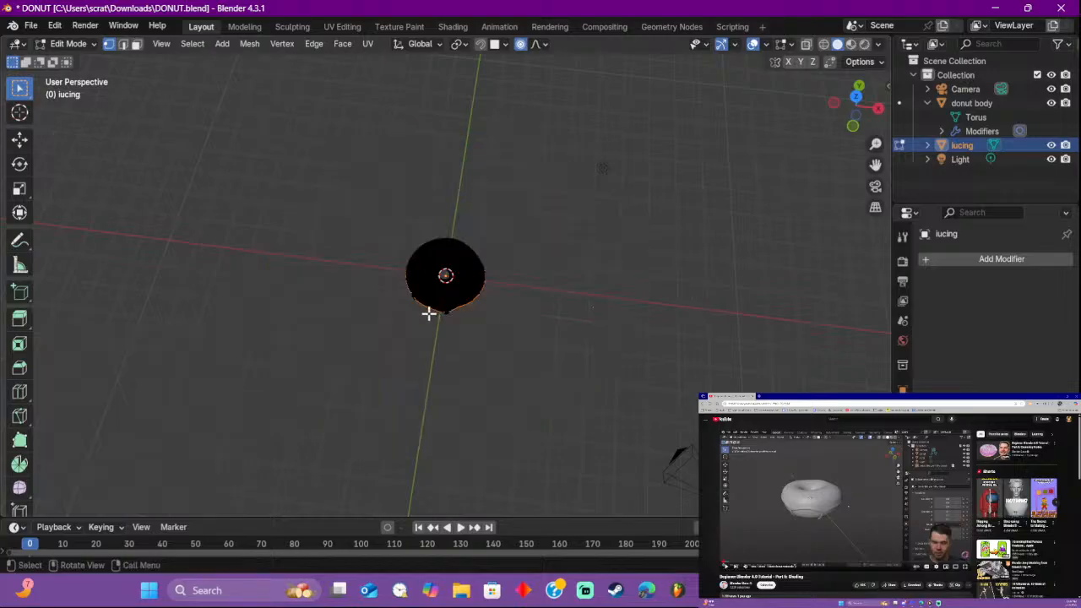
scroll(532, 289, down, 15)
key(s)
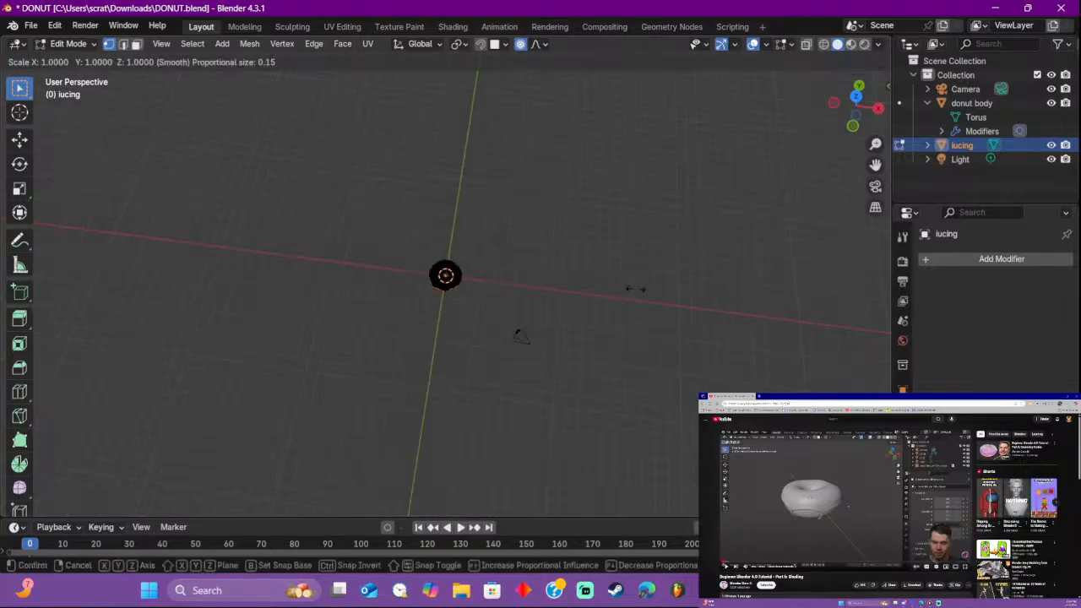
right_click(638, 289)
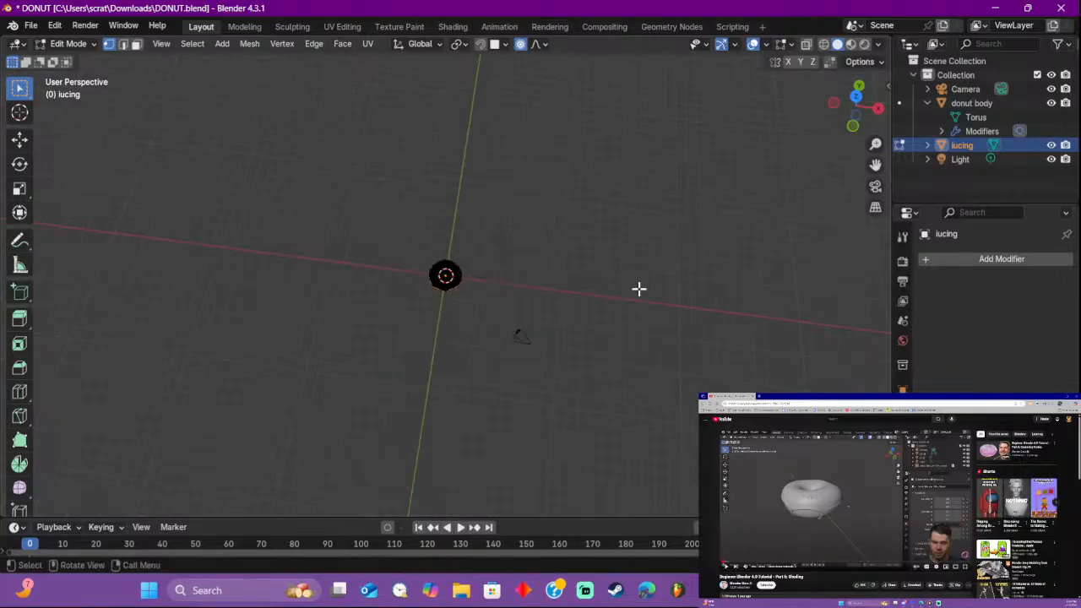
Step: Scale the selected rim sections to about 1.012 with smooth proportional editing at a size of 0.149
scroll(442, 310, up, 12)
key(s)
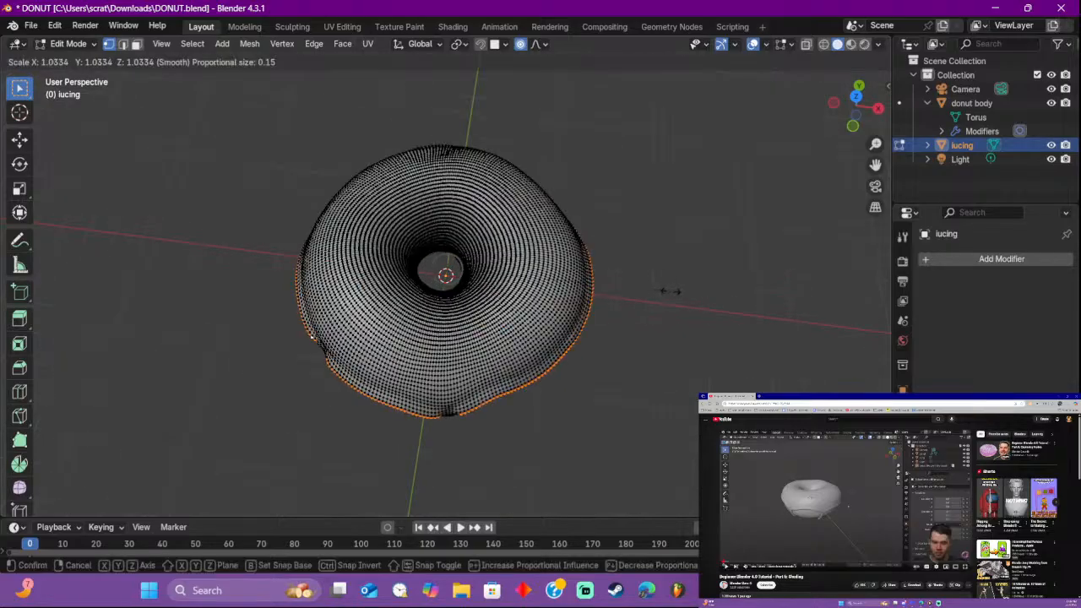
click(667, 289)
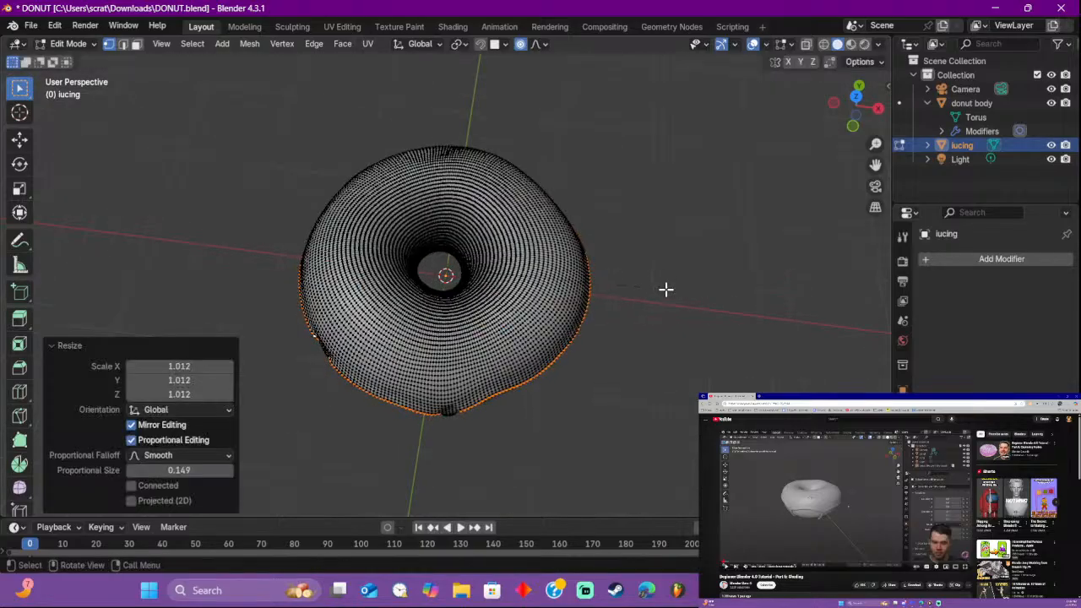
Step: Leave Edit Mode and switch the icing to Sculpt Mode
middle_drag(666, 289, 536, 189)
scroll(536, 253, up, 4)
middle_drag(536, 272, 685, 301)
click(781, 377)
key(Tab)
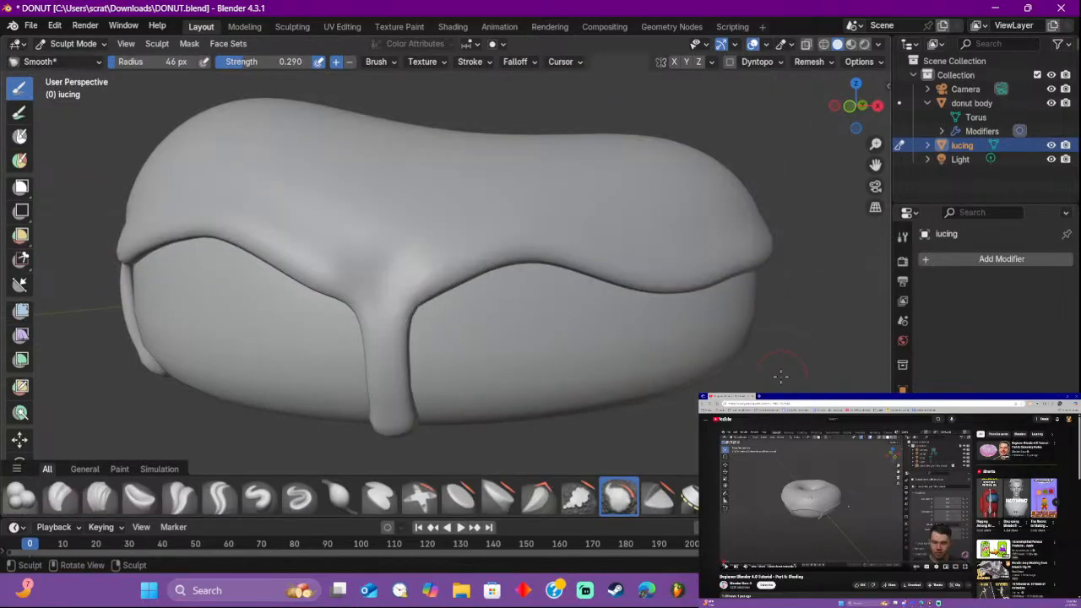
Step: Try smoothing the icing above the drip with a short Smooth brush stroke, and undo it
mouse_move(779, 377)
middle_down()
mouse_move(608, 381)
mouse_move(765, 386)
mouse_move(679, 382)
mouse_move(764, 385)
mouse_move(634, 292)
mouse_move(864, 282)
mouse_move(820, 321)
mouse_move(757, 294)
mouse_move(796, 320)
mouse_move(683, 265)
mouse_move(691, 275)
middle_up()
scroll(764, 385, down, 4)
scroll(507, 323, up, 5)
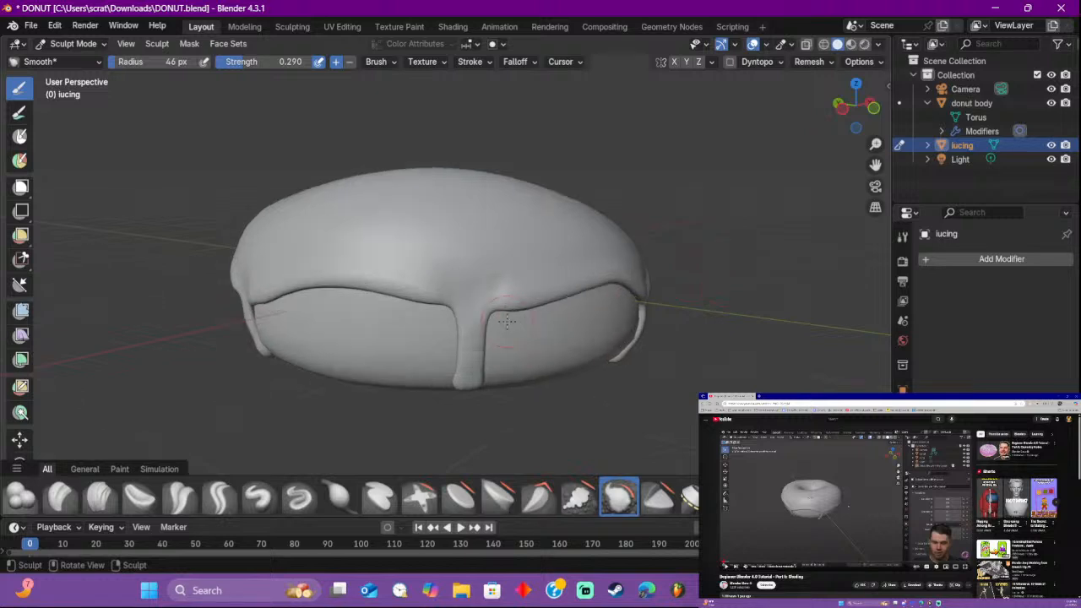
scroll(535, 321, down, 2)
middle_drag(606, 328, 594, 329)
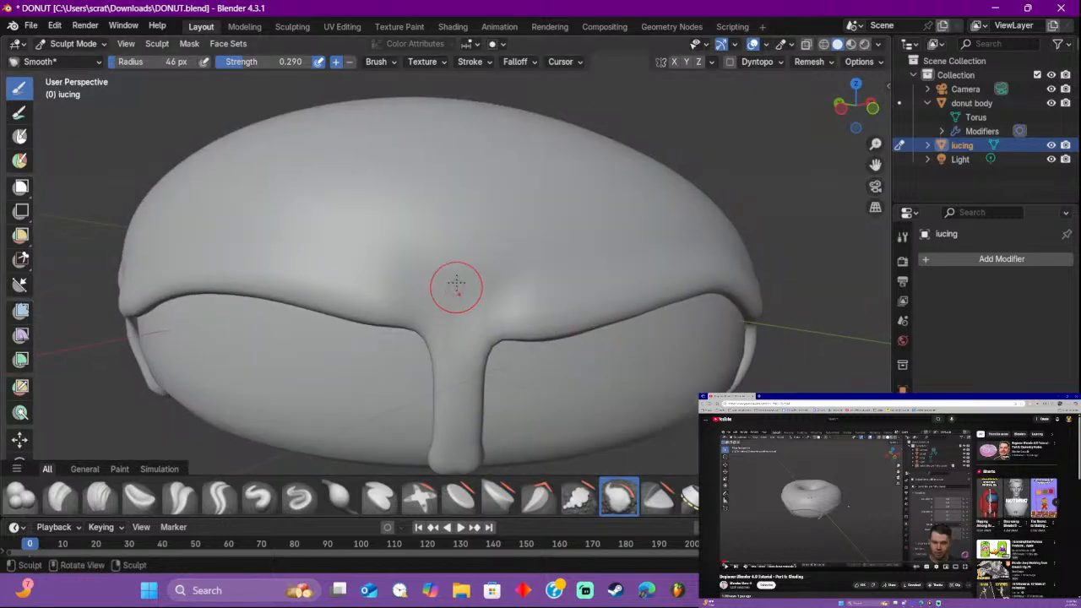
mouse_move(456, 288)
mouse_down()
mouse_move(467, 343)
mouse_move(526, 345)
mouse_move(512, 289)
mouse_up()
key(ctrl+z)
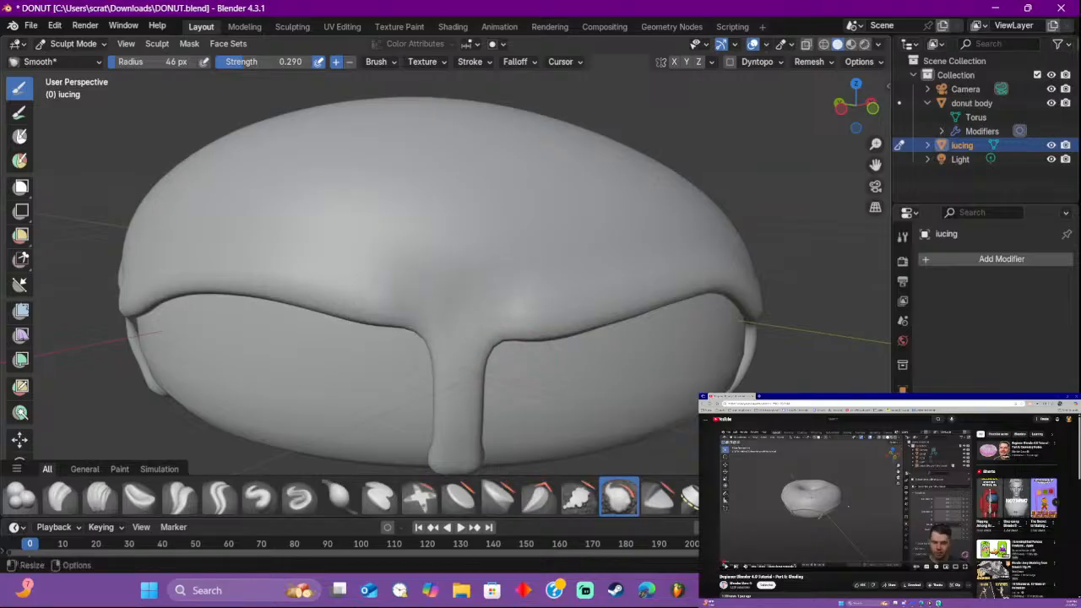
Step: Smooth the icing above the drip and down its upper part with the Smooth brush at strength 0.290
click(938, 603)
mouse_move(436, 288)
middle_down()
mouse_move(536, 299)
mouse_move(586, 283)
mouse_move(524, 280)
mouse_move(630, 285)
mouse_move(524, 241)
mouse_move(553, 234)
mouse_move(574, 246)
middle_up()
drag(575, 246, 416, 241)
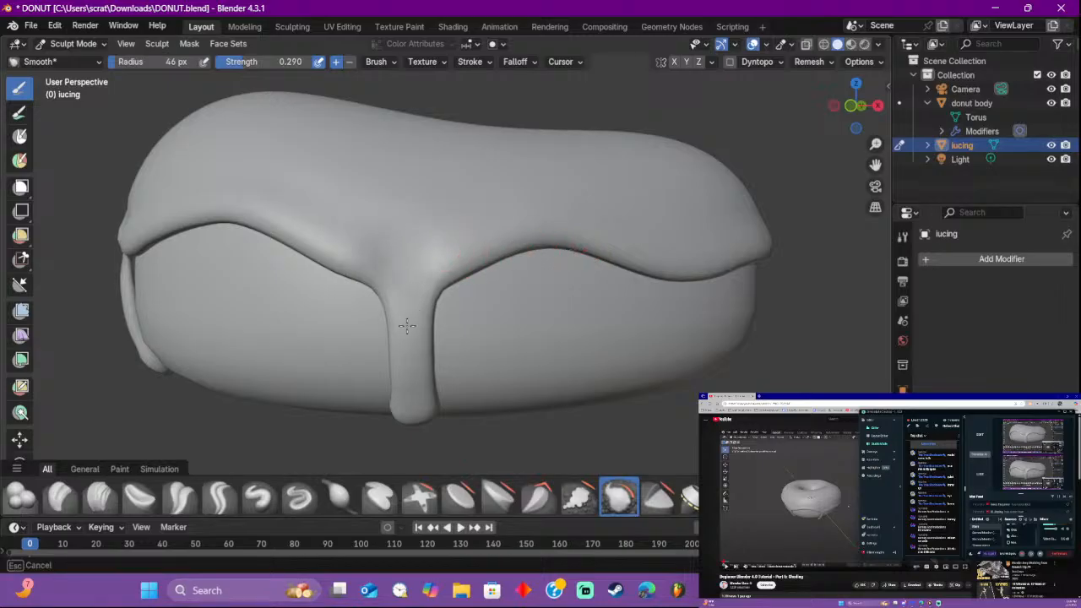
drag(389, 210, 415, 312)
middle_drag(484, 278, 394, 423)
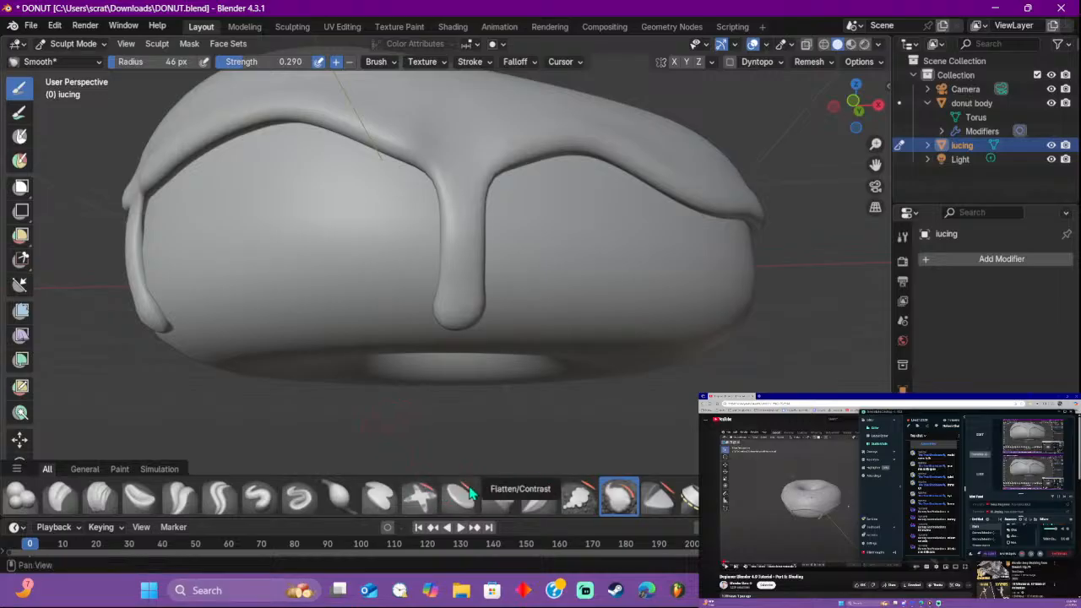
Step: Choose the Drag Cloth brush, try nudging the drip's left edge at strength 0.600, and undo the stroke
text(mas)
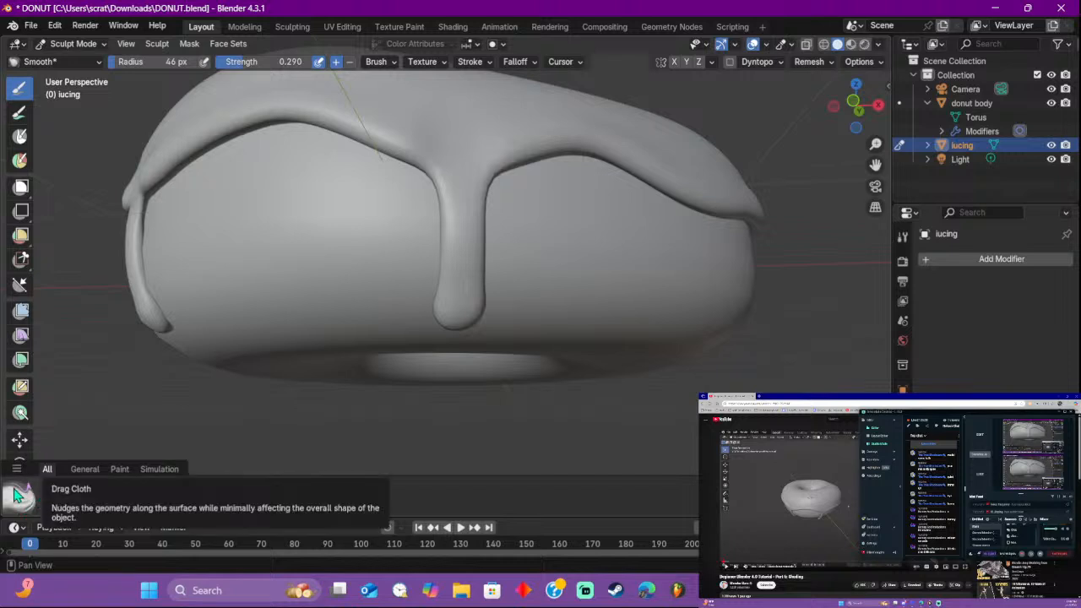
click(19, 496)
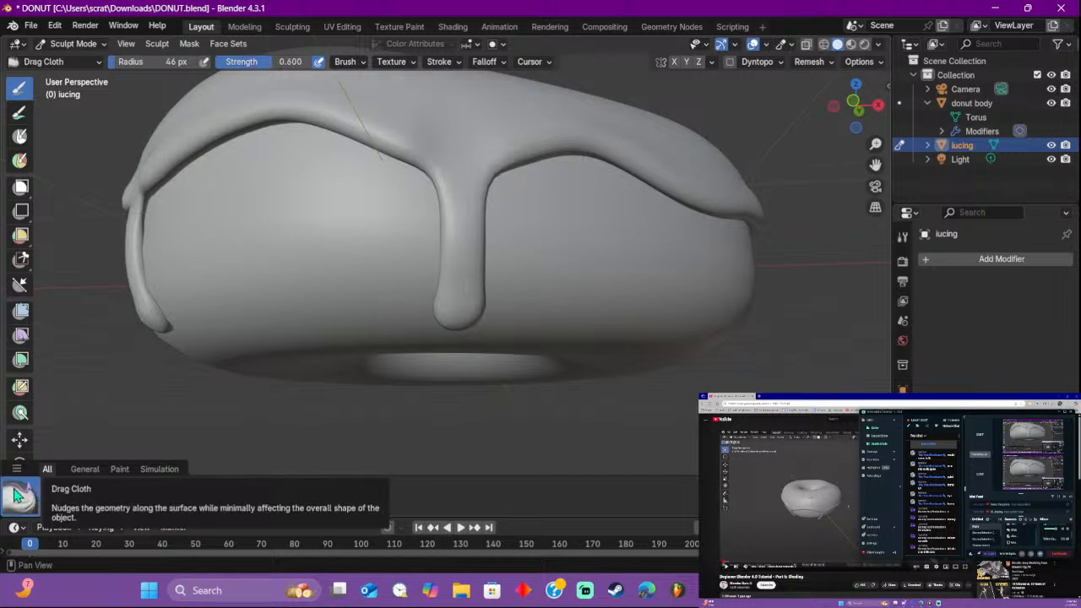
drag(451, 228, 456, 223)
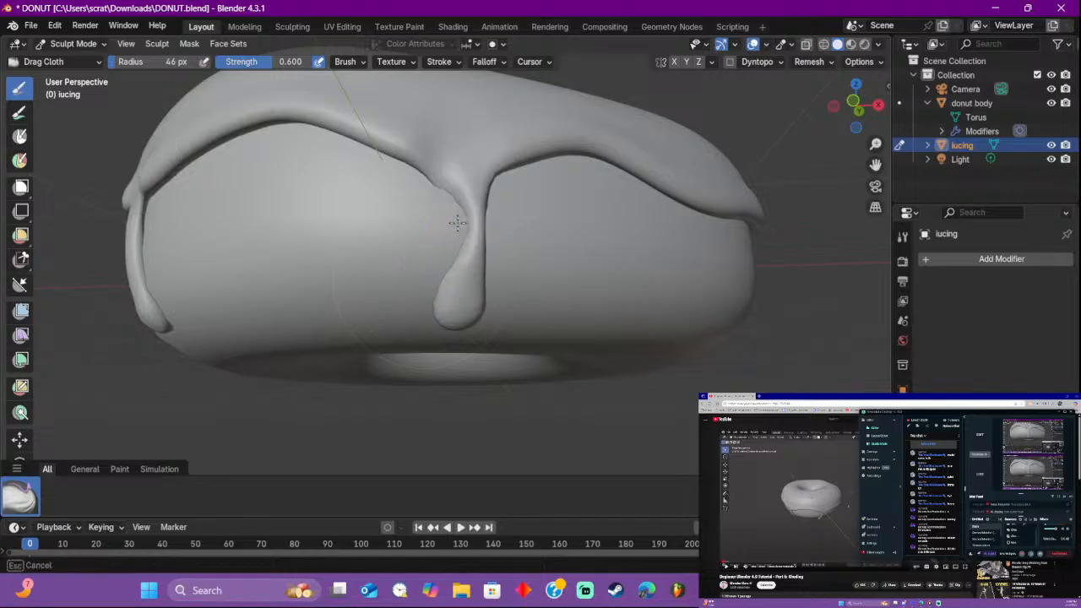
key(ctrl+z)
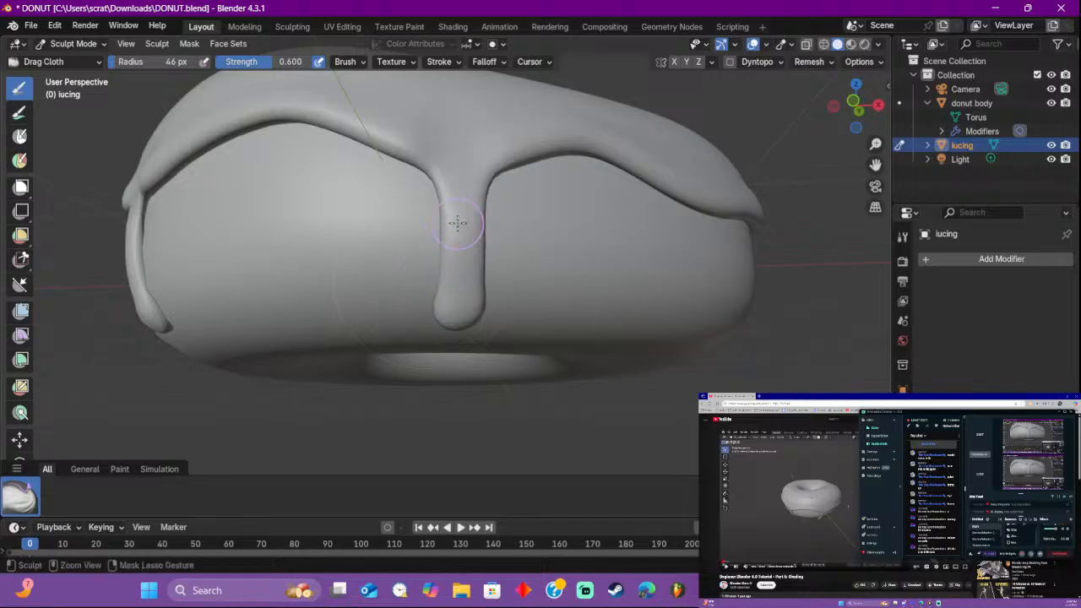
Step: Lower the Drag Cloth strength to 0.075 and further to 0.040, and brush over the sides of the drip
drag(290, 64, 250, 65)
drag(440, 227, 548, 219)
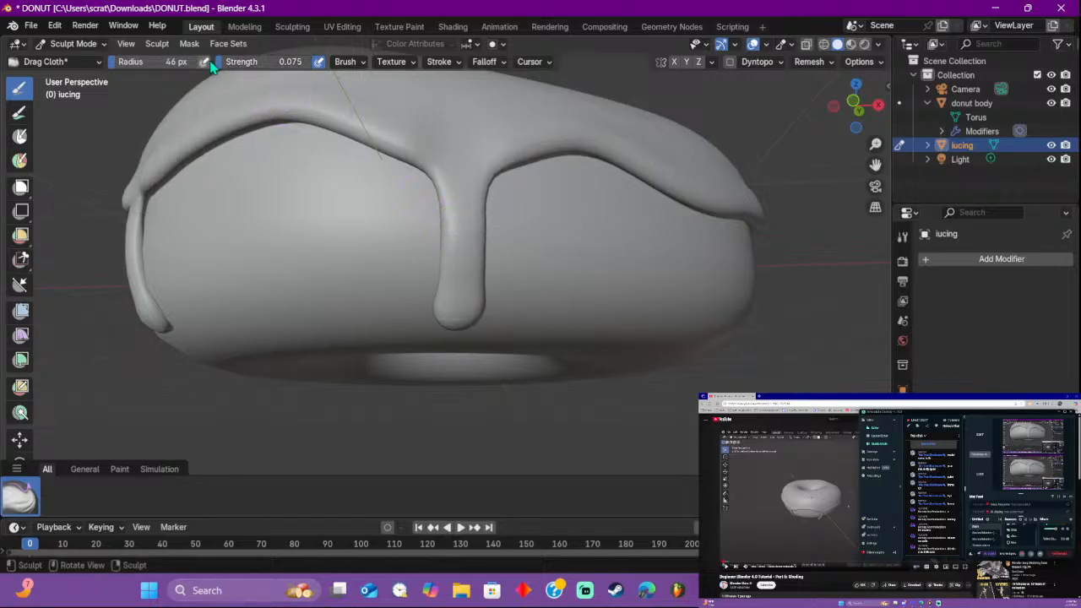
drag(218, 65, 215, 65)
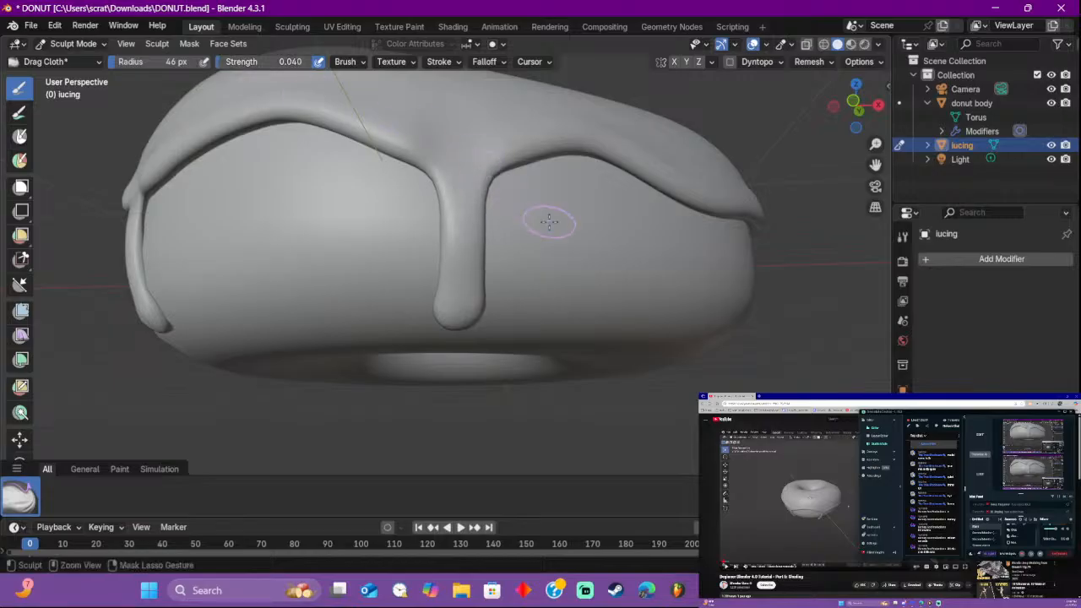
drag(459, 167, 445, 221)
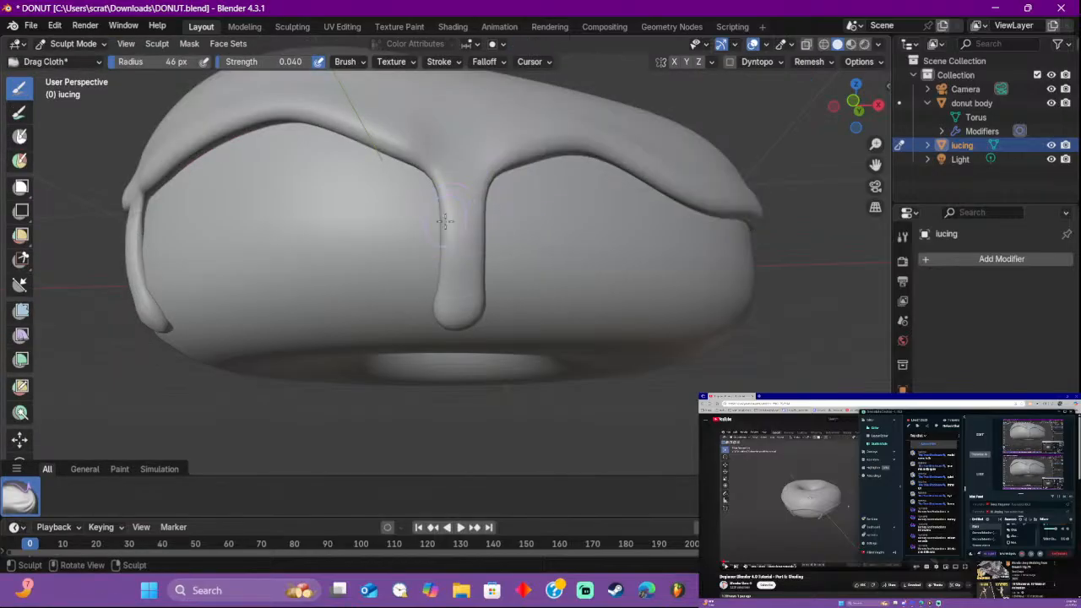
mouse_move(515, 234)
mouse_down()
mouse_move(461, 236)
mouse_move(486, 228)
mouse_up()
Step: Set the Drag Cloth strength to 0.087 and nudge the drip's edges
drag(827, 236, 811, 237)
mouse_move(528, 211)
mouse_down()
mouse_move(497, 207)
mouse_move(445, 238)
mouse_up()
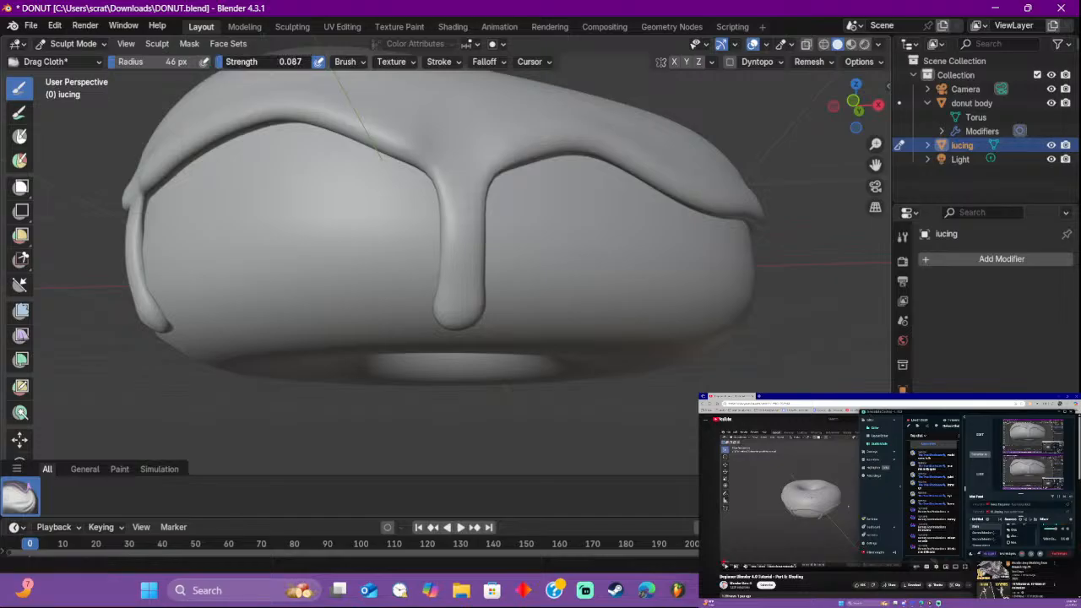
drag(438, 228, 447, 225)
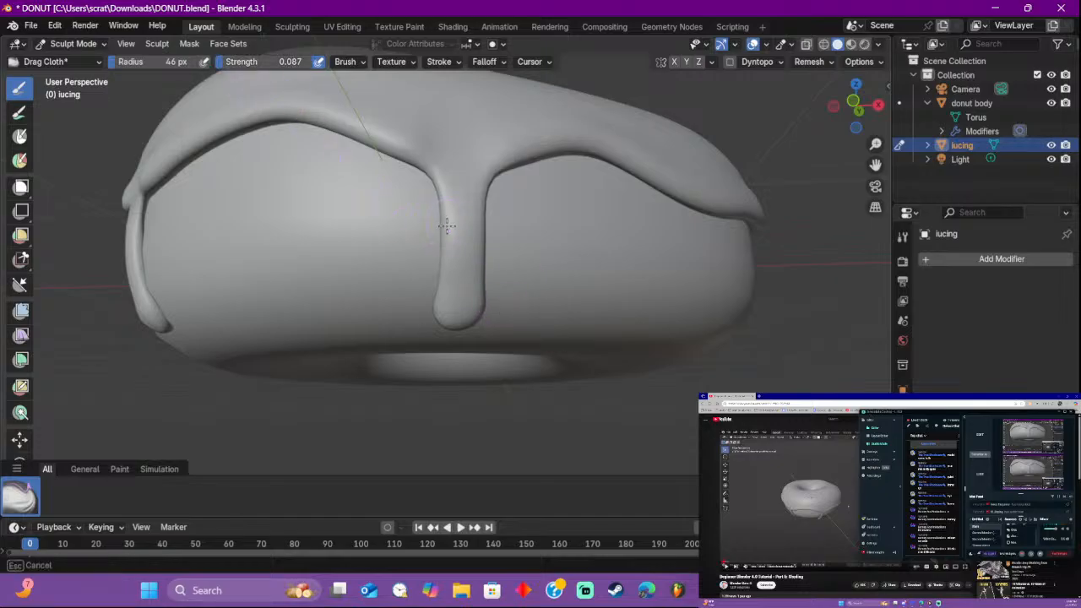
drag(516, 234, 562, 242)
Step: Examine the icing's mesh around the drips in Edit Mode from several angles, and return to Sculpt Mode
key(Tab)
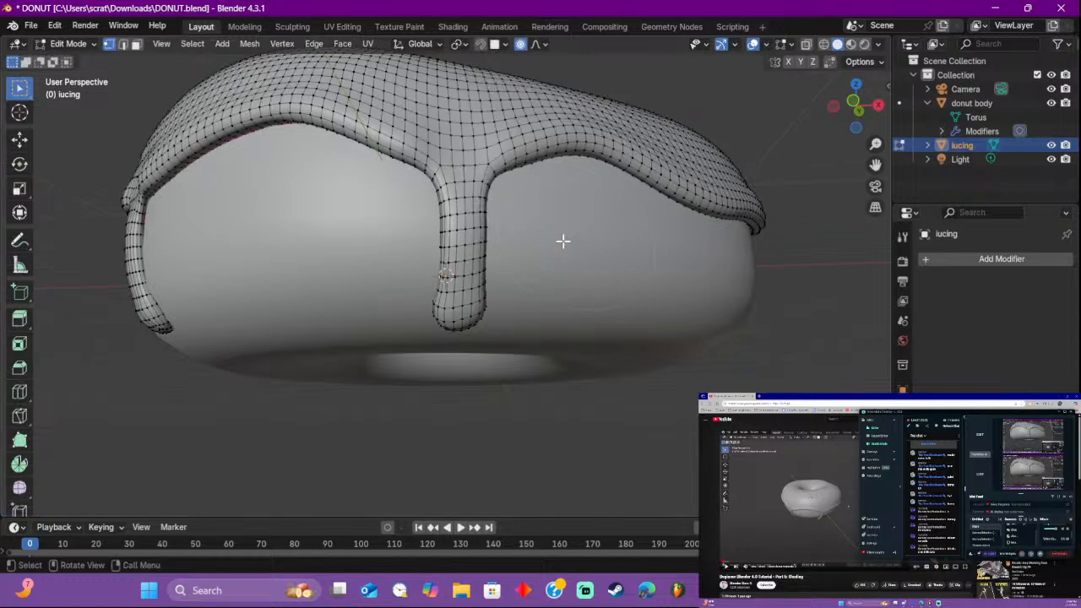
key(Tab)
scroll(490, 224, up, 8)
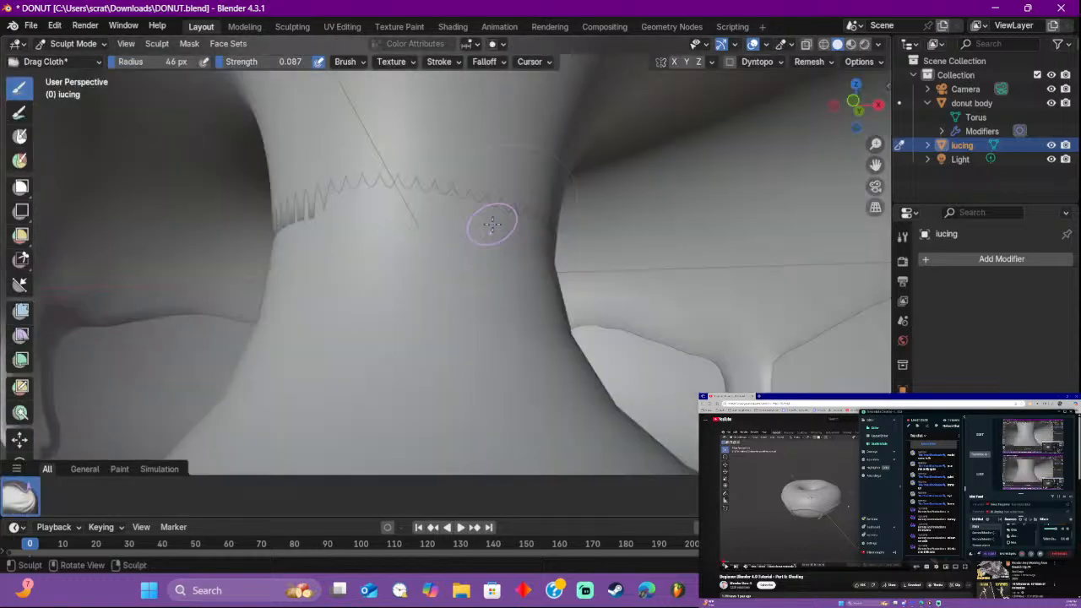
key(Tab)
scroll(492, 225, up, 4)
middle_drag(493, 225, 290, 225)
scroll(408, 245, down, 10)
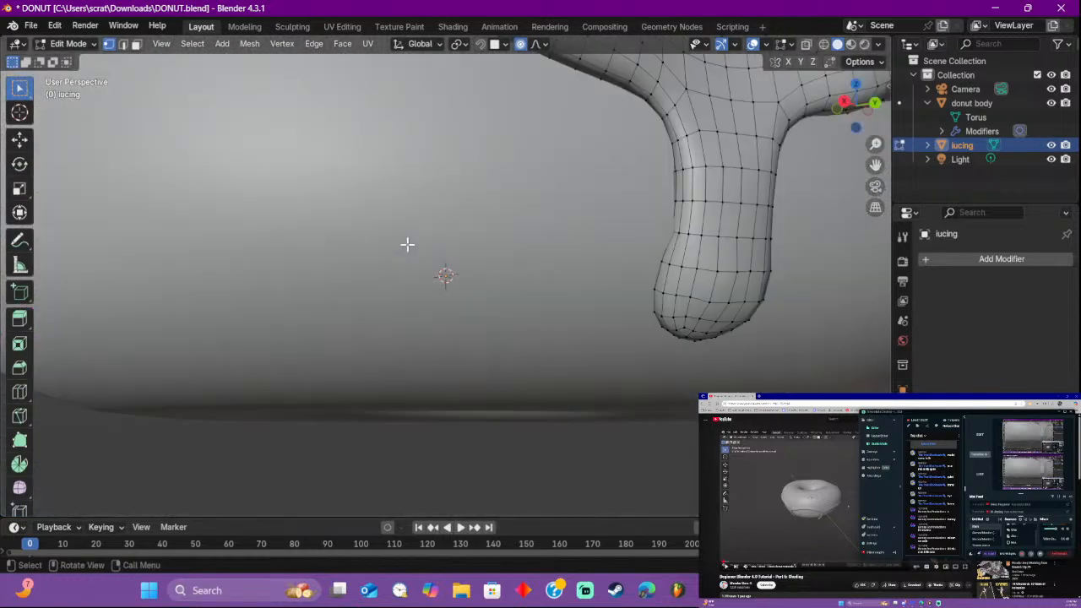
middle_drag(516, 248, 285, 279)
scroll(446, 272, up, 10)
key(Tab)
scroll(446, 272, down, 10)
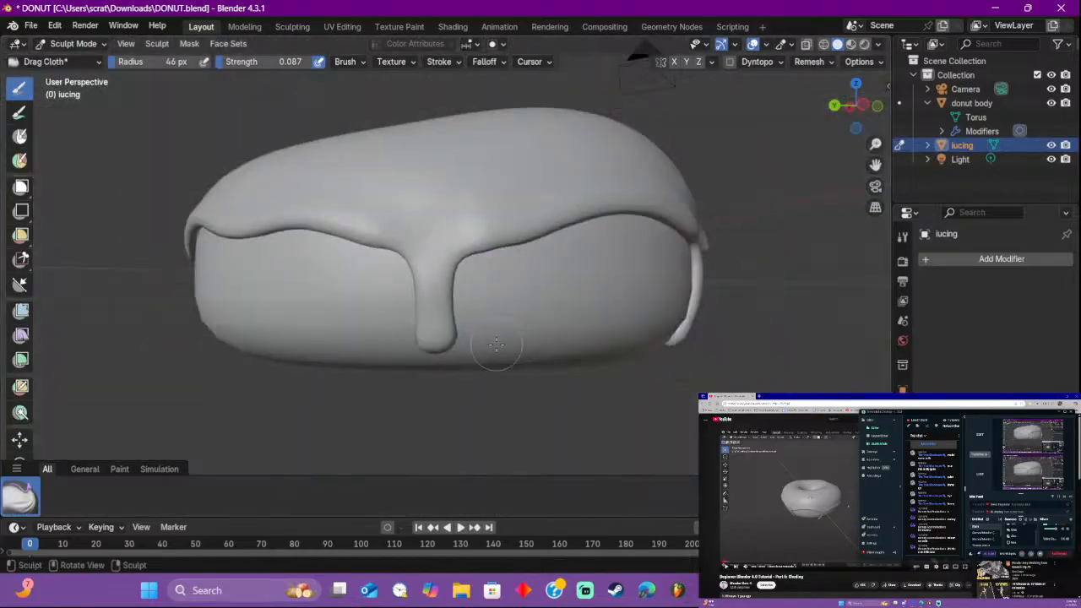
Step: Brush along the right edge of another drip with Drag Cloth, check its mesh in Edit Mode, and reselect the Smooth brush
drag(464, 228, 500, 323)
key(Tab)
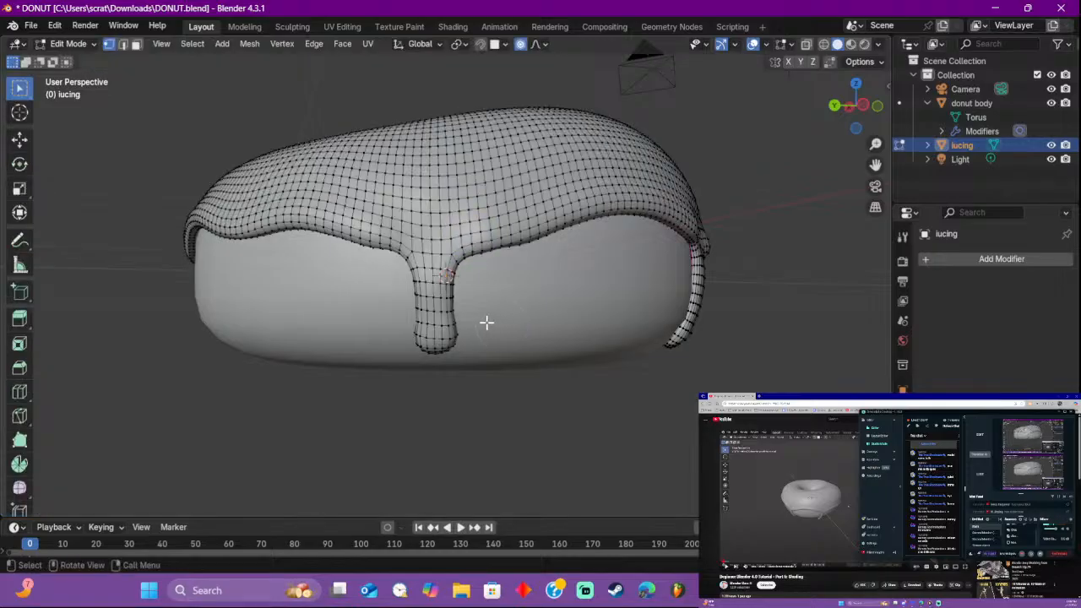
key(Tab)
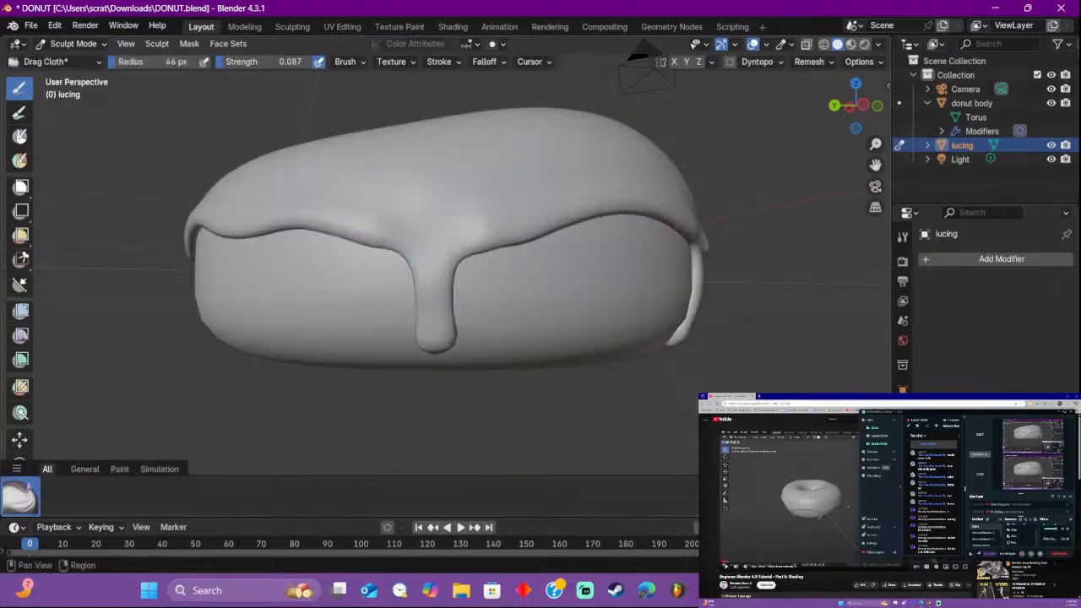
scroll(220, 497, up, 3)
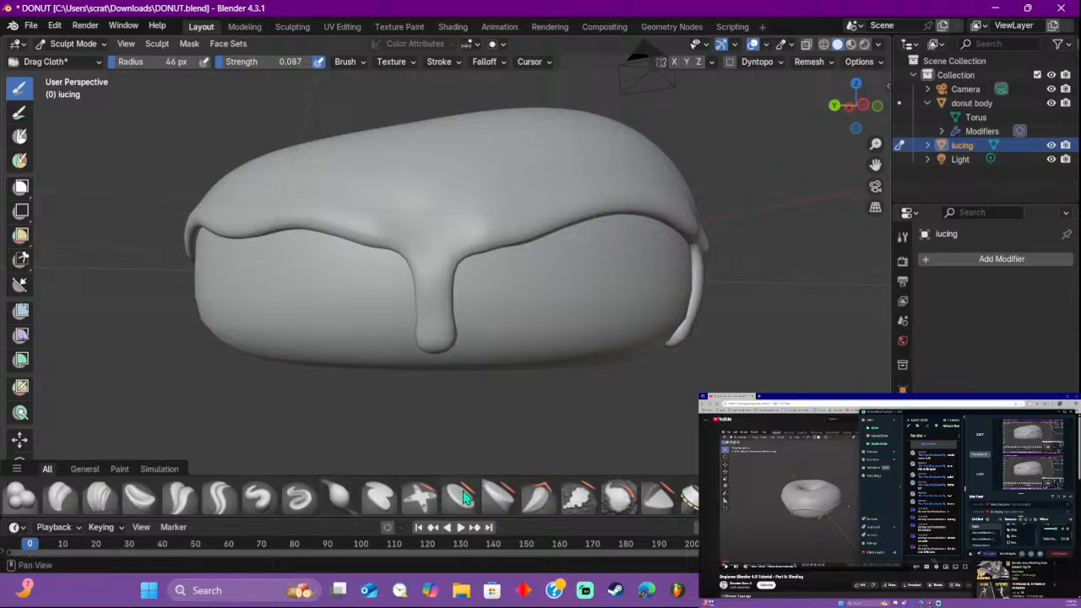
click(619, 497)
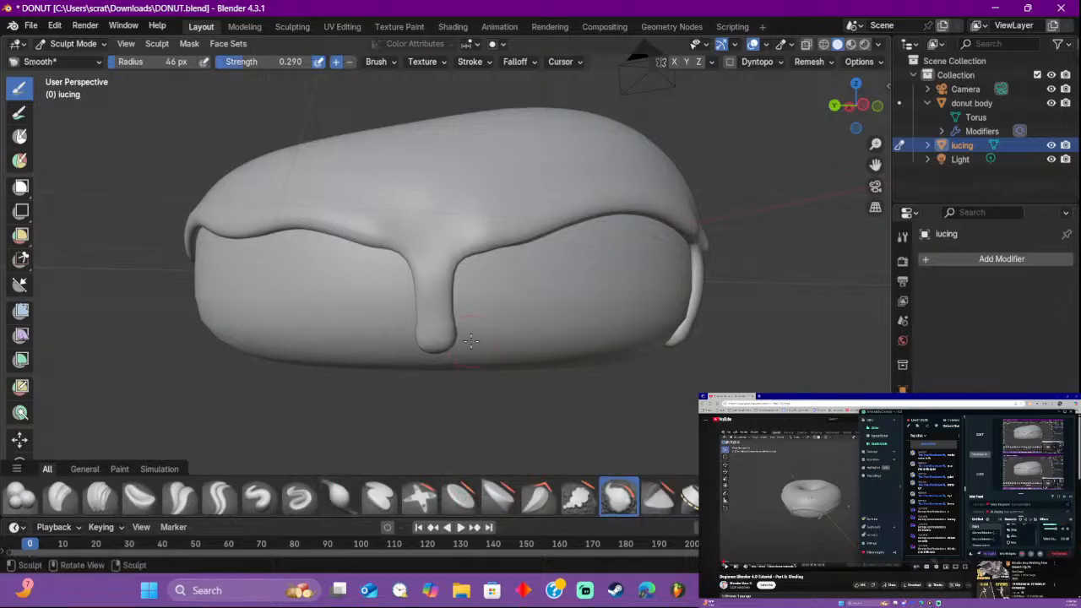
Step: Examine the icing's mesh and edge around the donut's hole in Edit Mode, and return to Sculpt Mode
mouse_move(477, 321)
middle_down()
mouse_move(494, 412)
mouse_move(604, 473)
mouse_move(591, 456)
middle_up()
scroll(479, 200, up, 4)
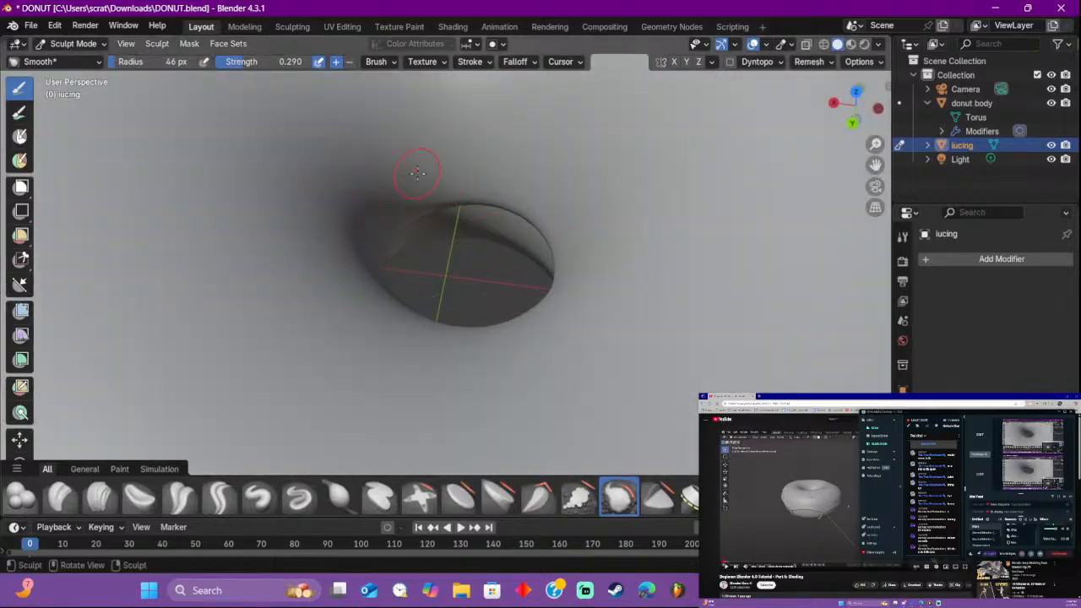
key(Tab)
mouse_move(448, 169)
middle_down()
mouse_move(510, 164)
mouse_move(400, 157)
middle_up()
scroll(389, 157, up, 6)
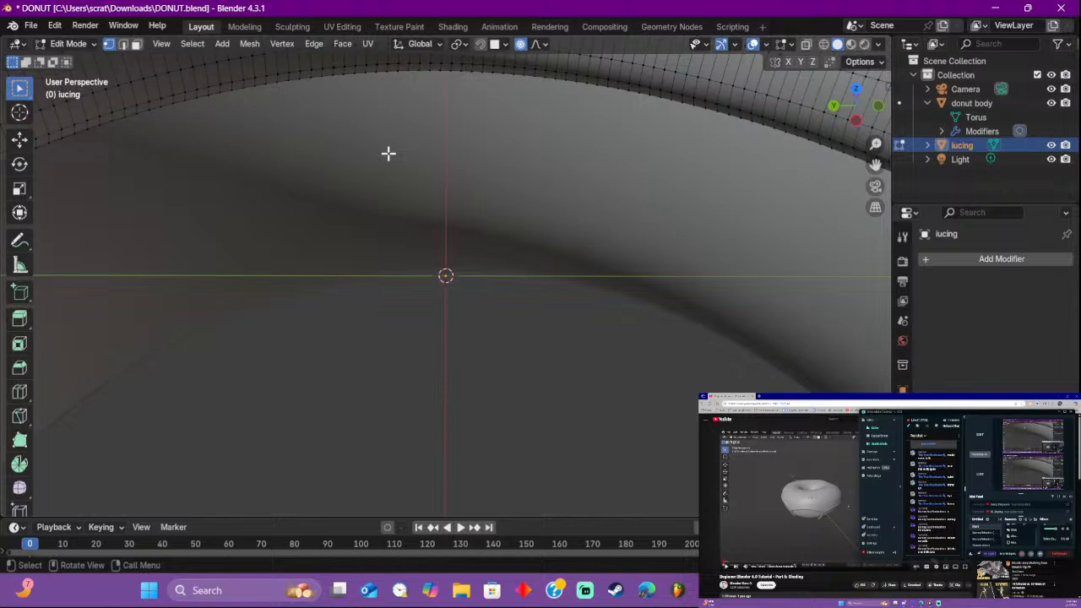
middle_drag(388, 153, 434, 96)
key(Tab)
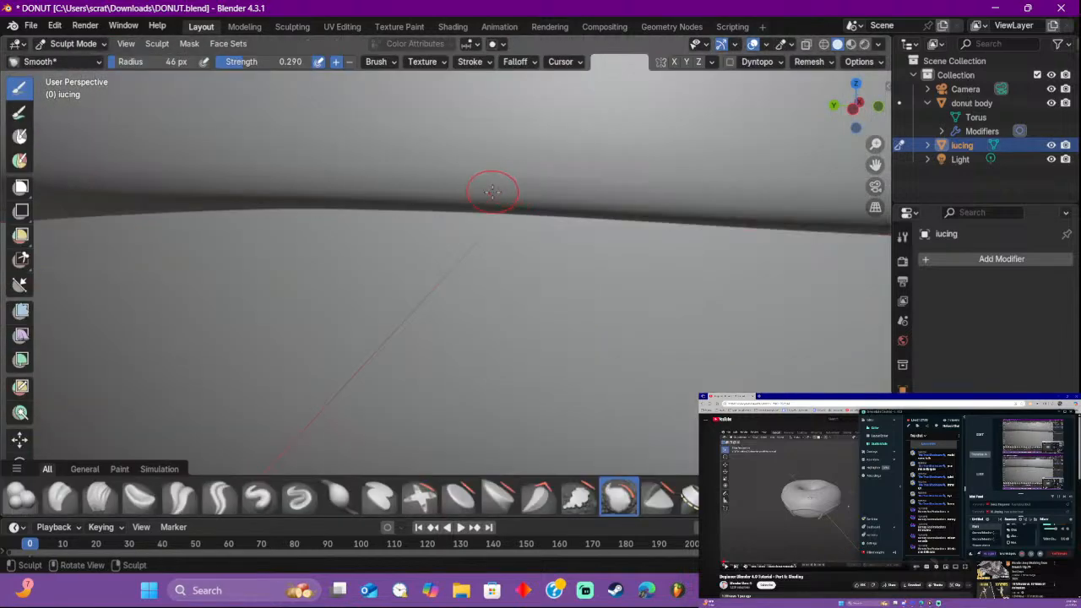
scroll(502, 195, down, 8)
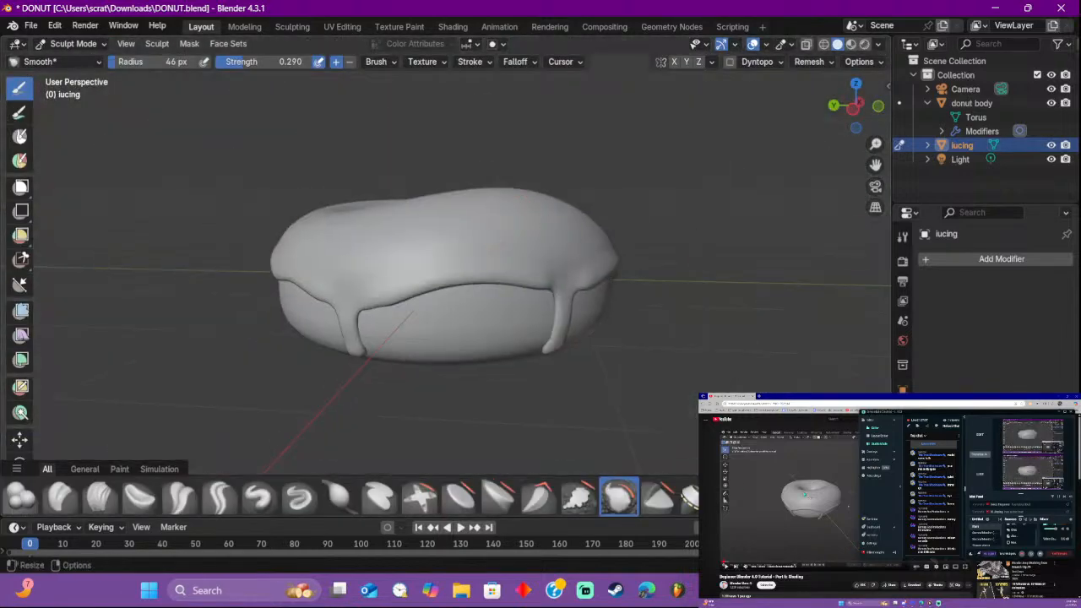
Step: Continue watching the shading tutorial video for its next instructions
click(784, 496)
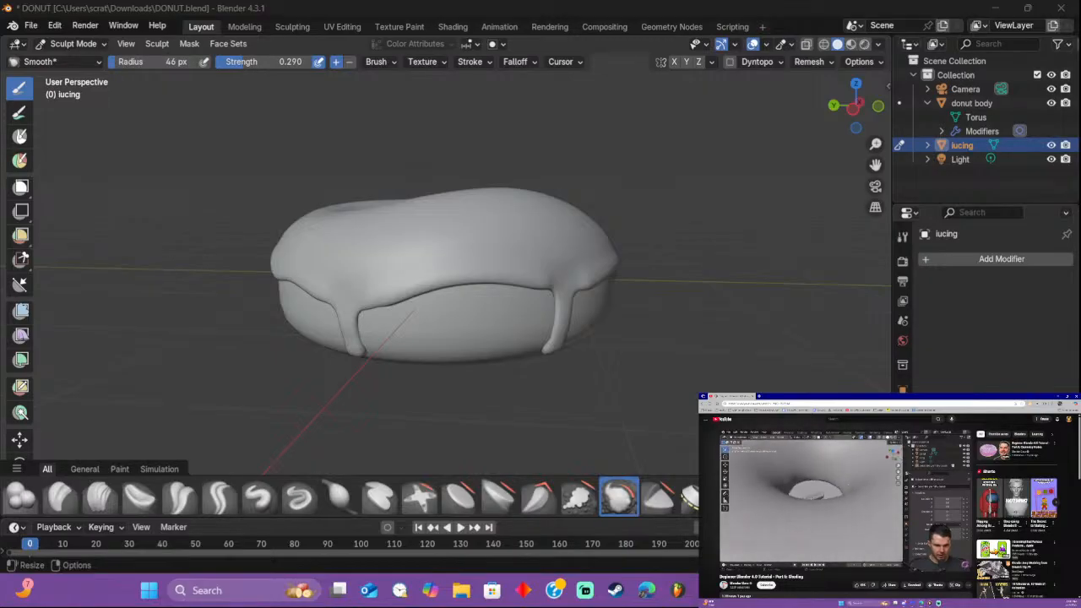
click(590, 350)
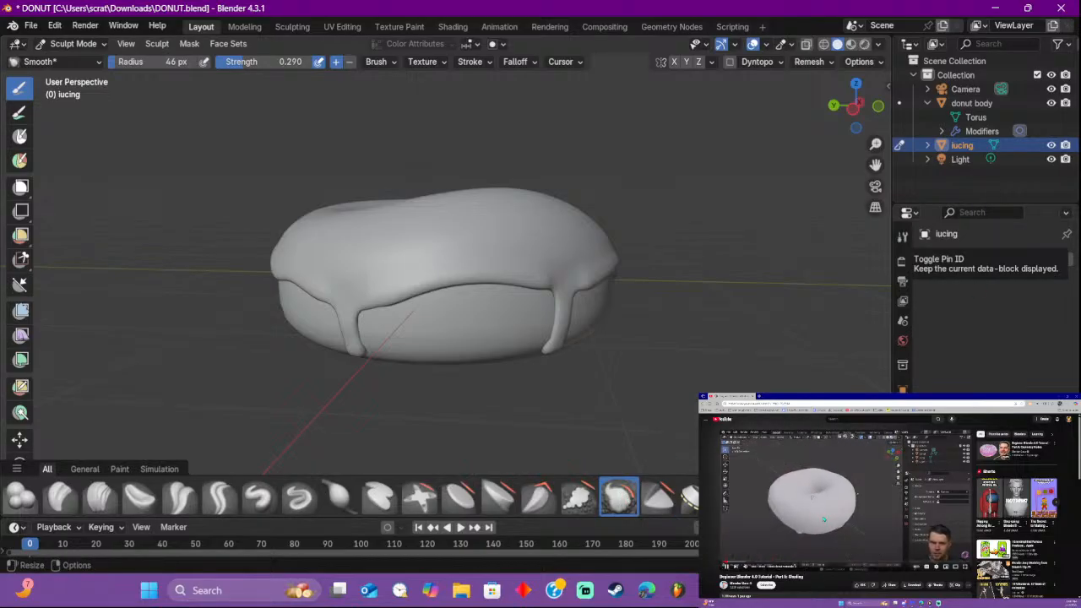
click(813, 554)
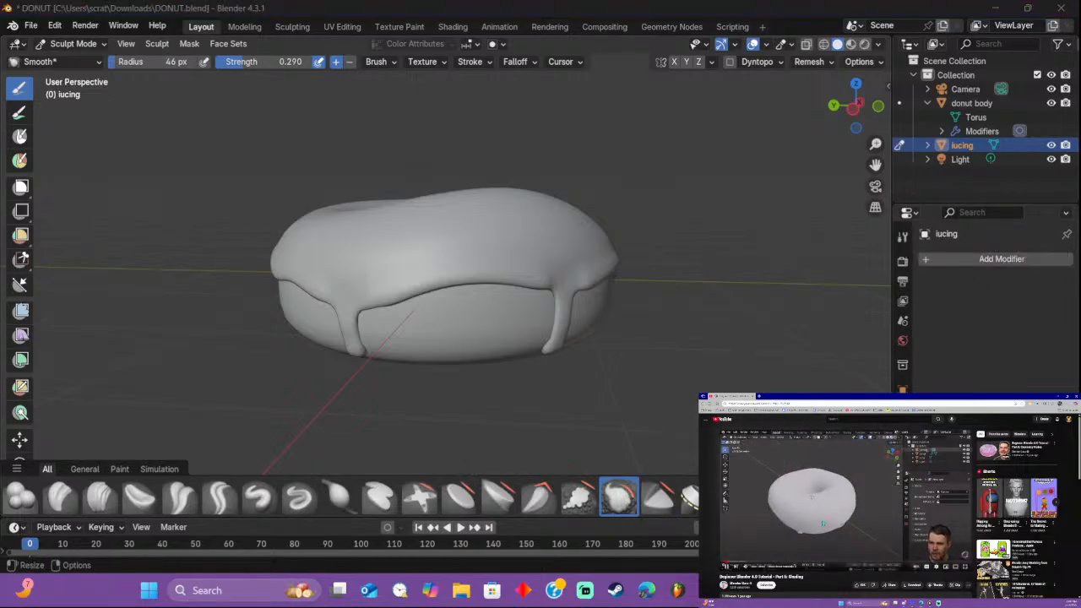
Step: Switch the icing from Sculpt Mode to Object Mode
middle_drag(736, 203, 709, 280)
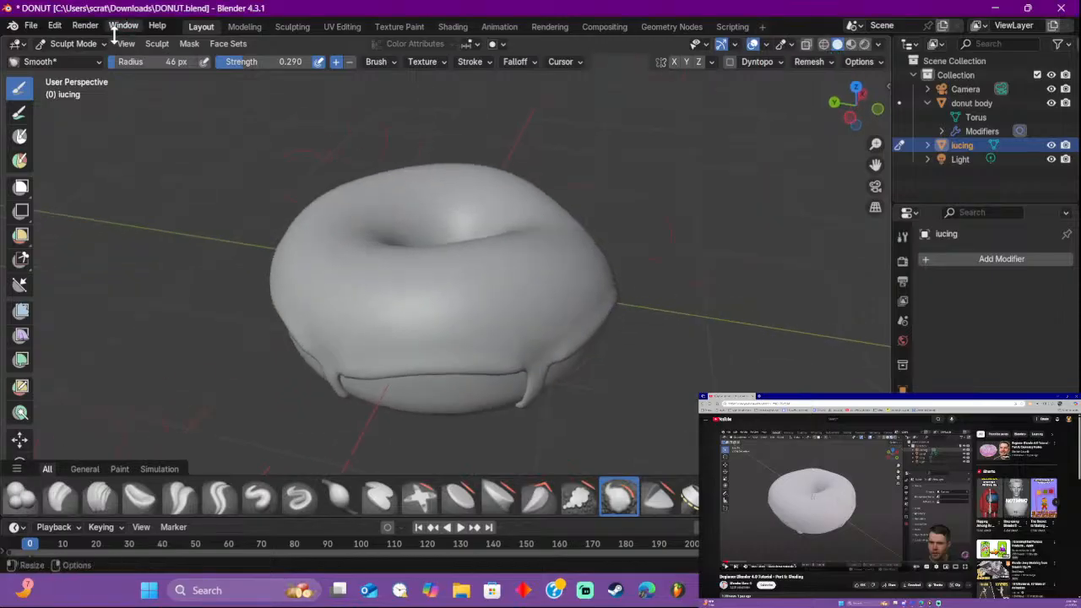
click(74, 43)
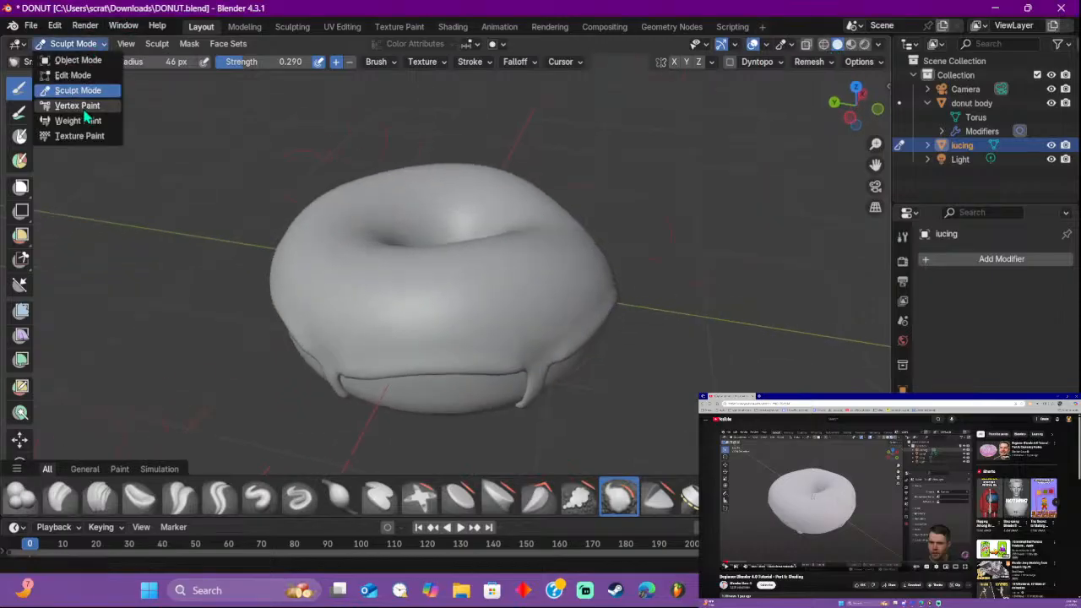
click(68, 60)
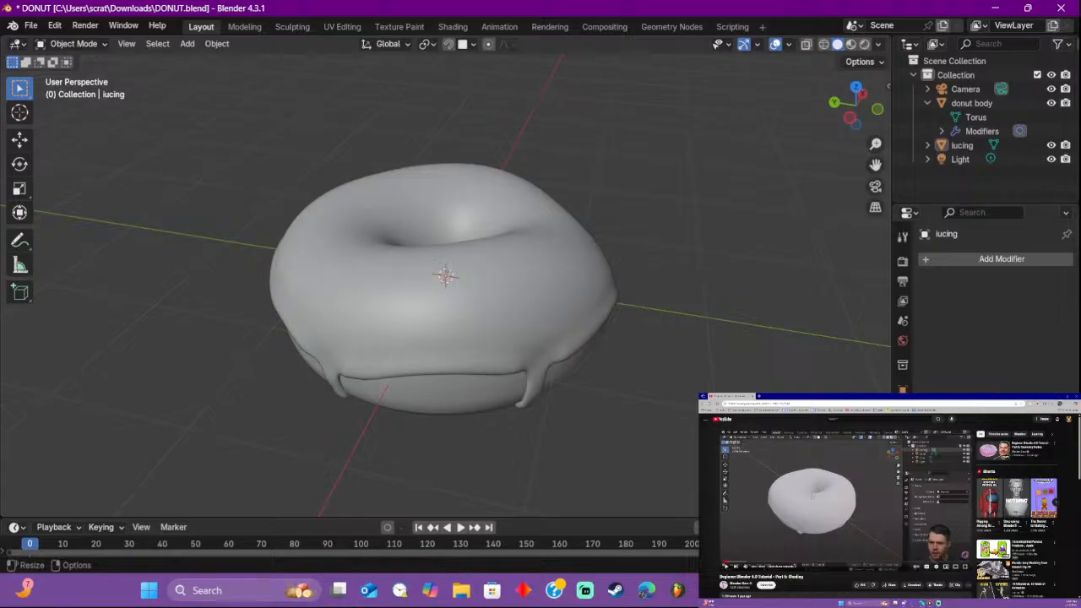
Step: Display the donut with Rendered viewport shading
key(alt+Tab)
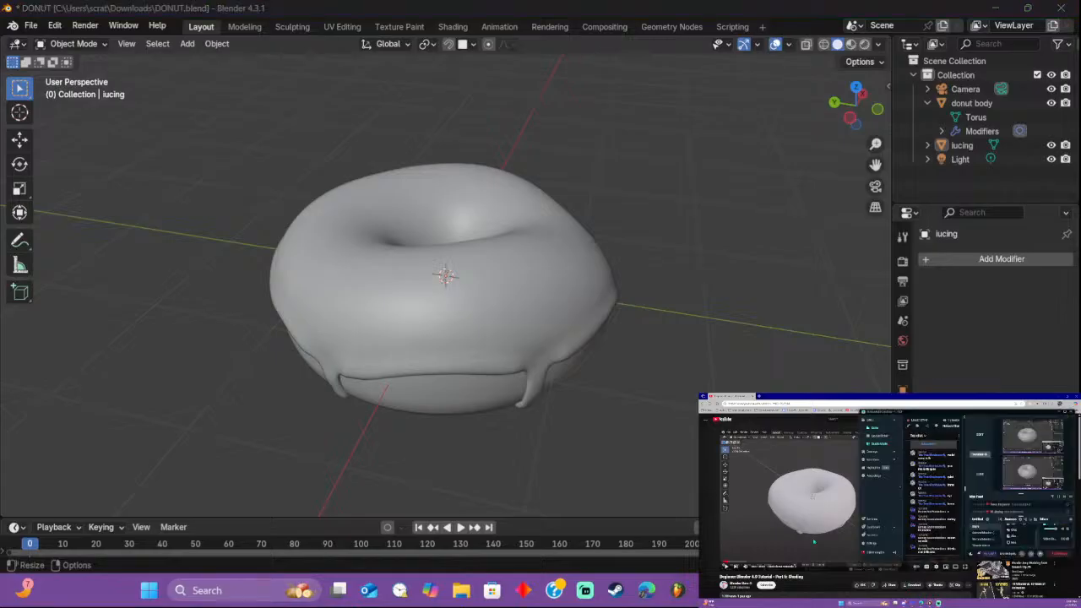
click(860, 50)
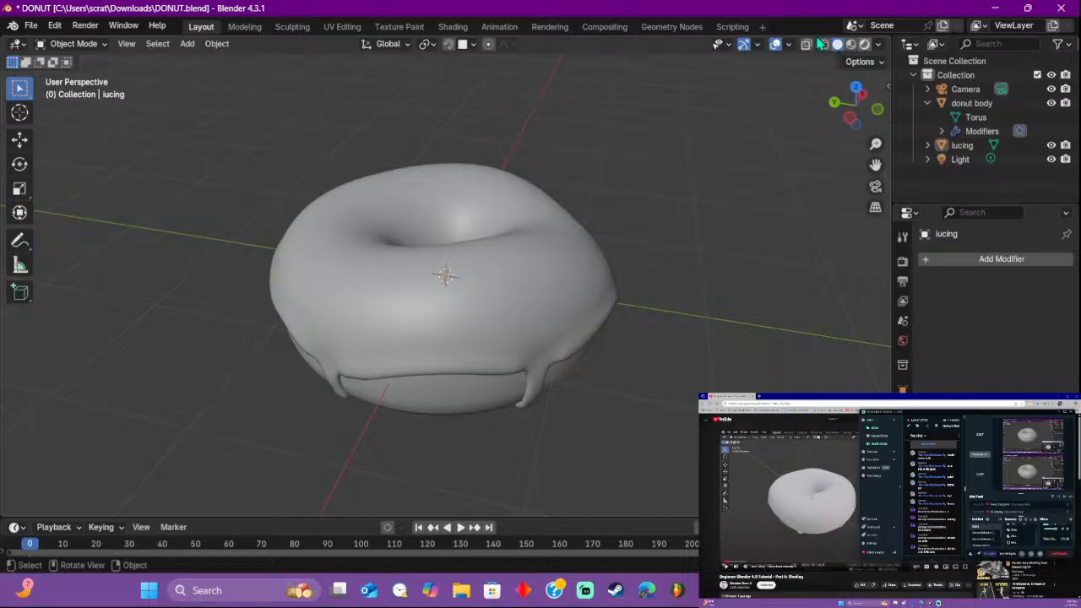
click(863, 47)
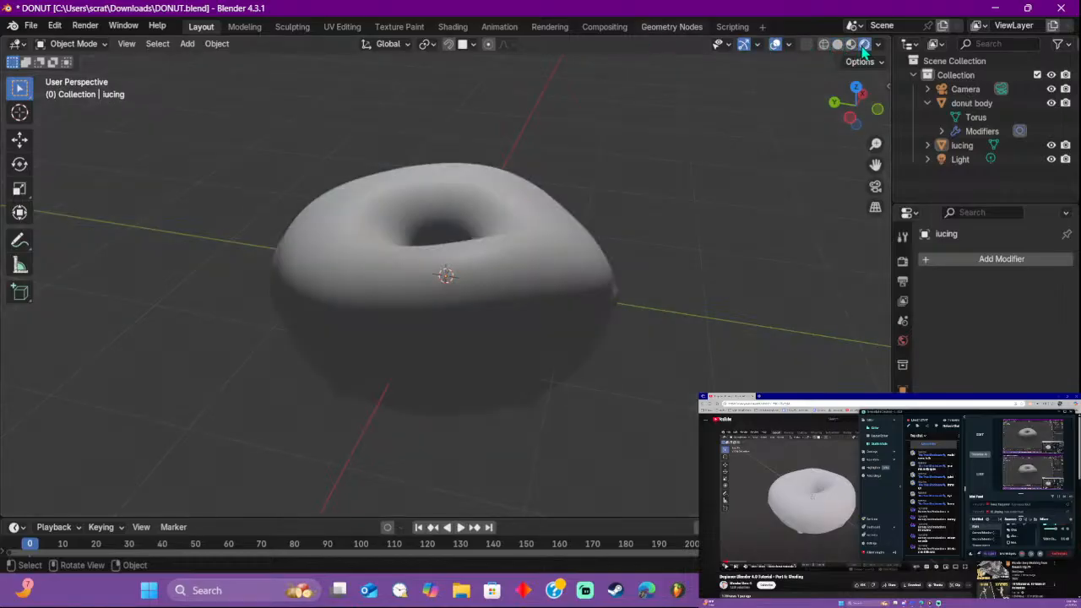
Step: Show the donut in Material Preview shading and inspect the icing's edge and drips from several sides
click(851, 44)
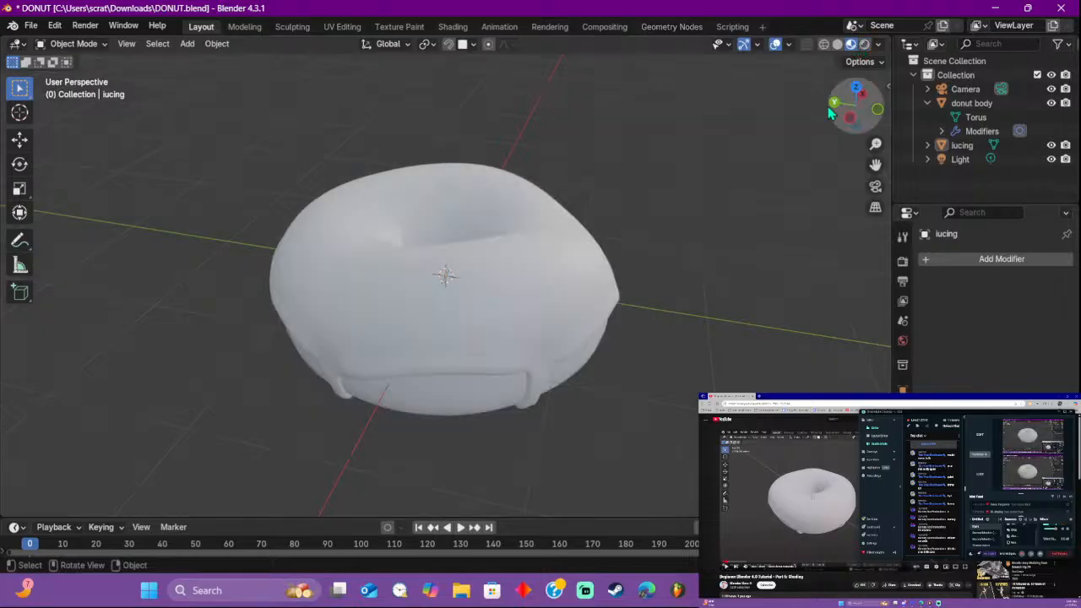
middle_drag(558, 296, 850, 313)
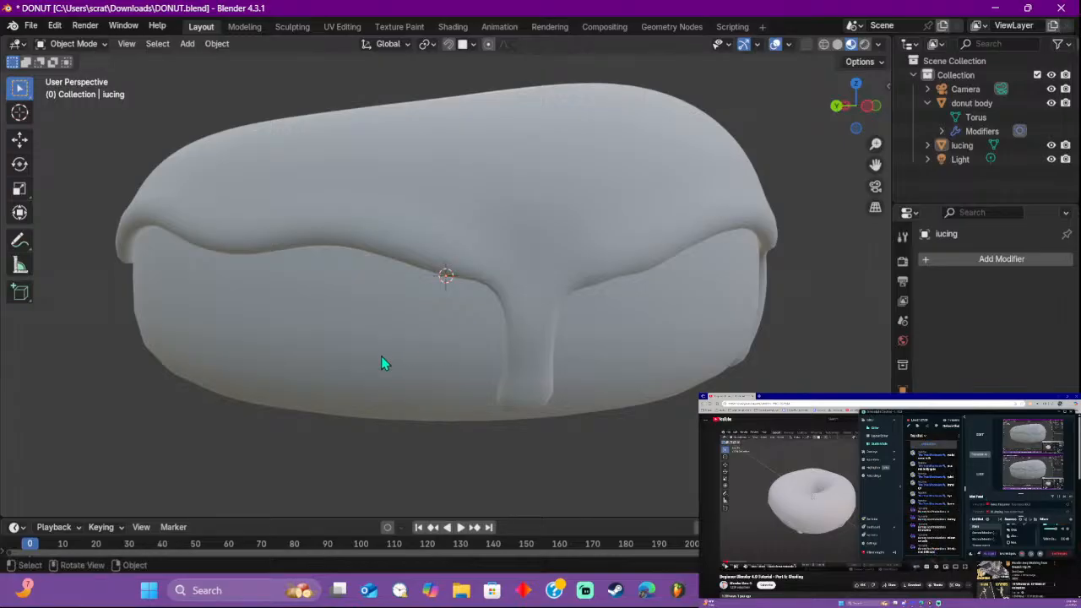
middle_drag(600, 443, 130, 414)
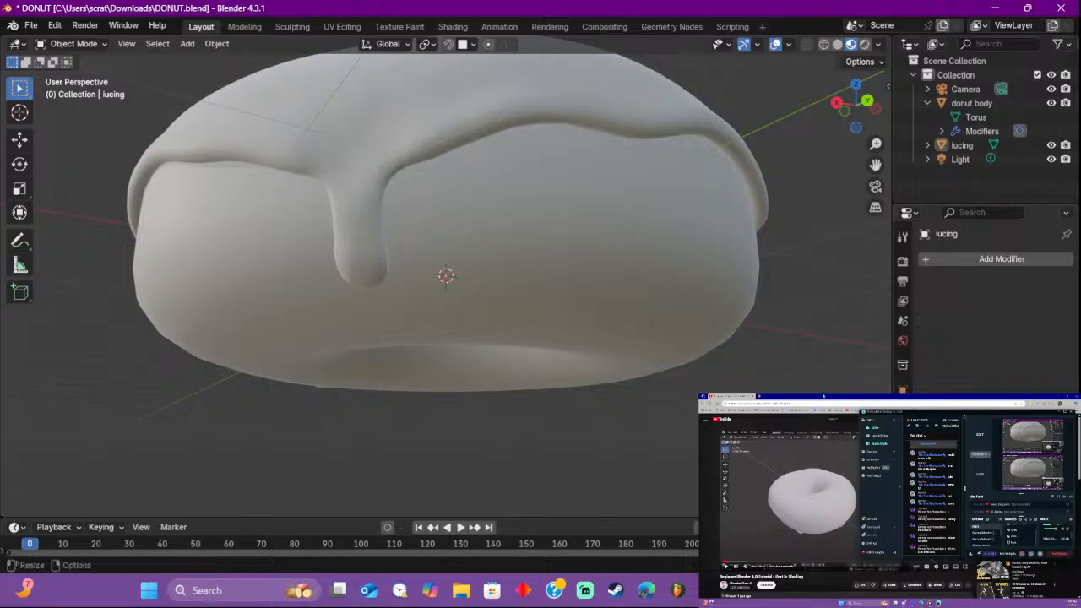
Step: Search the web for "galaxy monsoon" in a new browser tab, read the first result's page, and return to Blender
click(759, 397)
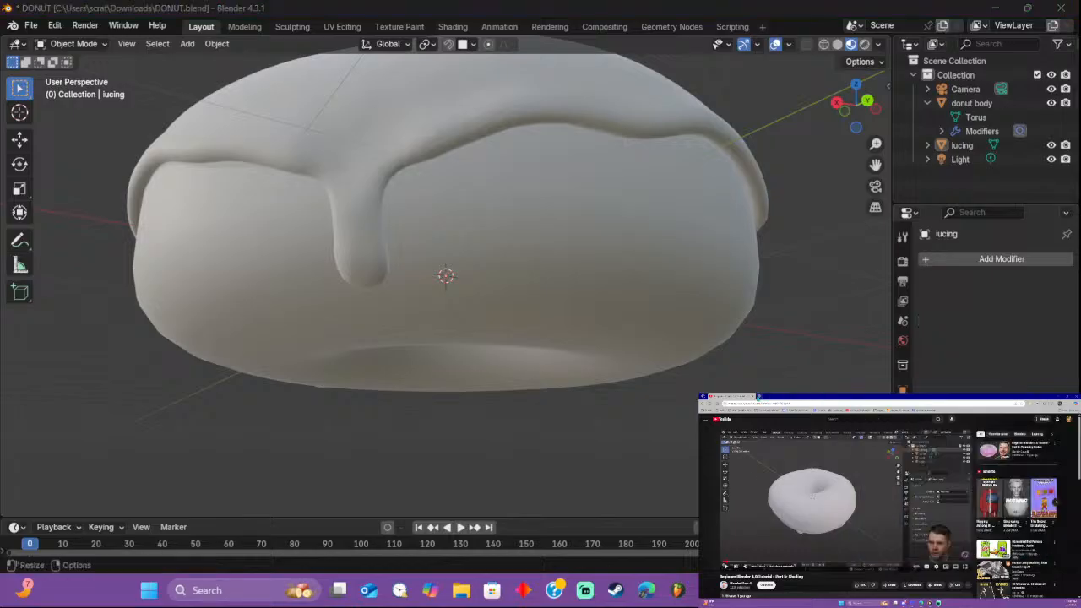
click(758, 397)
text(galaxy monsoon)
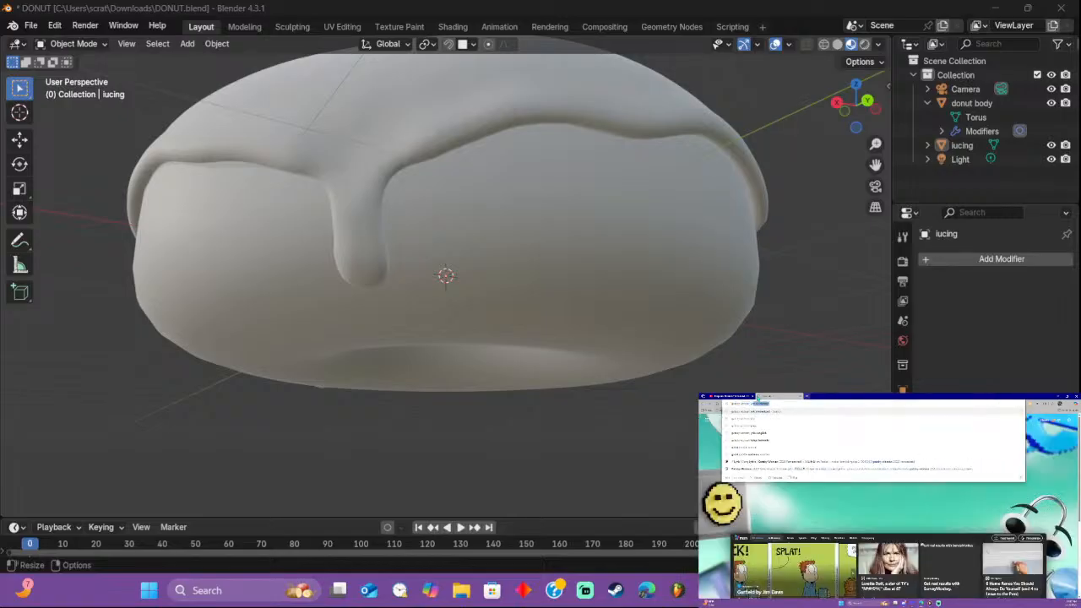
key(Return)
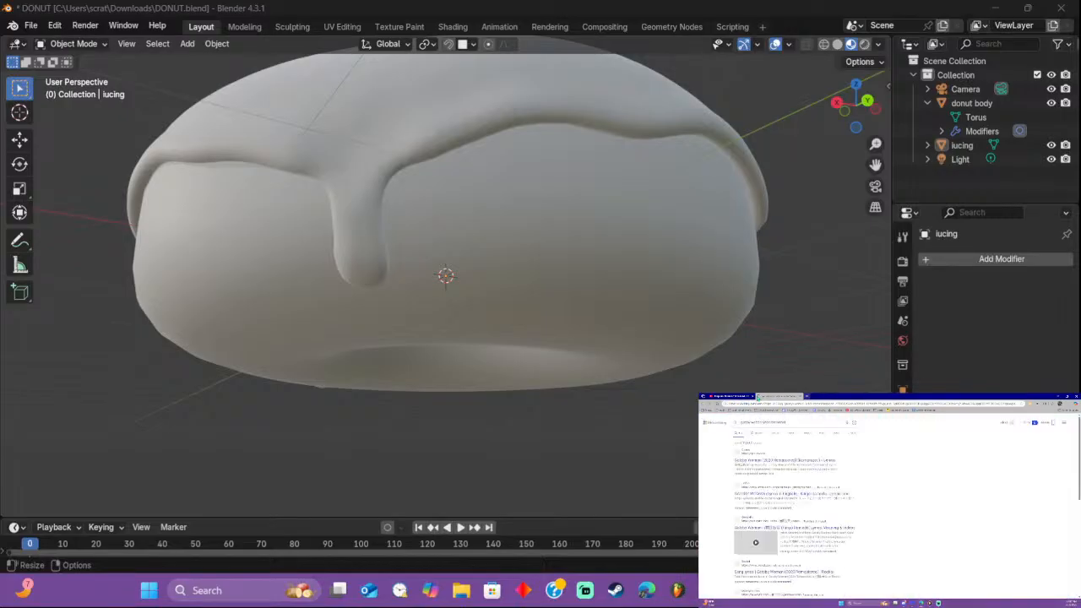
click(774, 464)
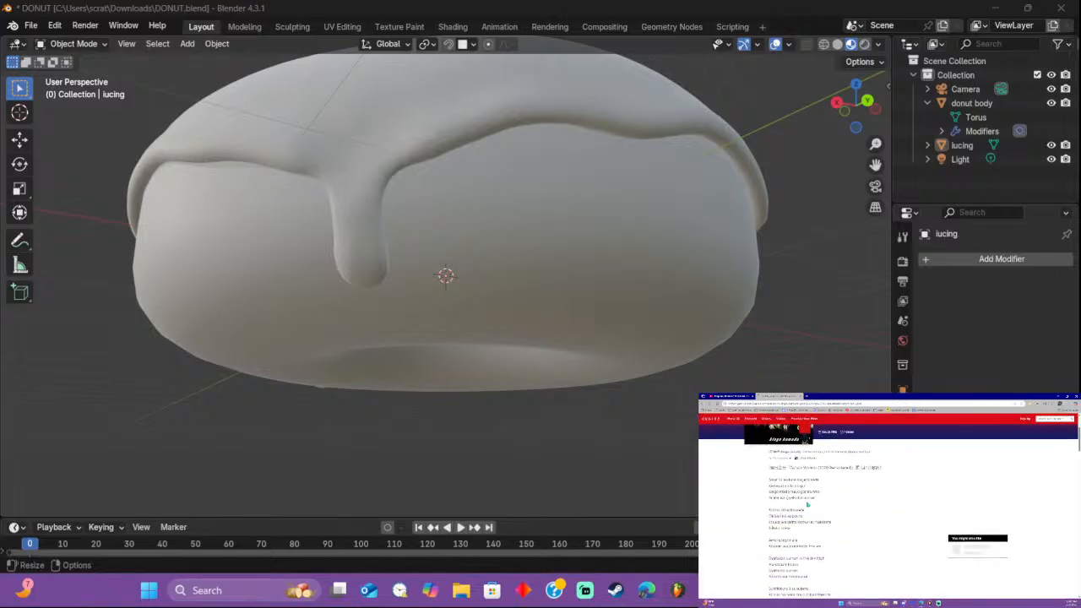
scroll(815, 501, down, 2)
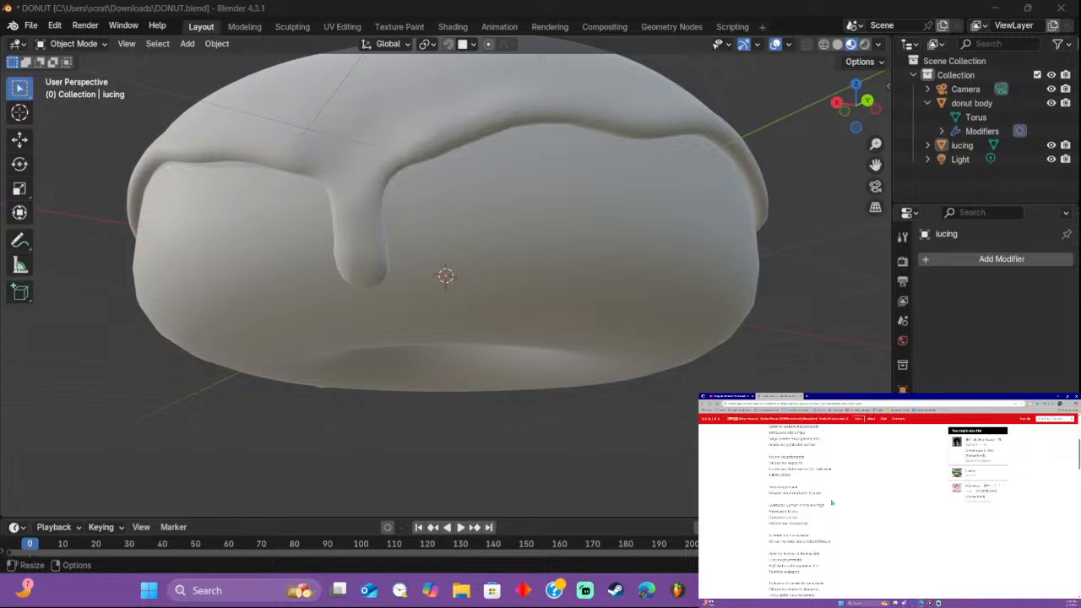
click(938, 603)
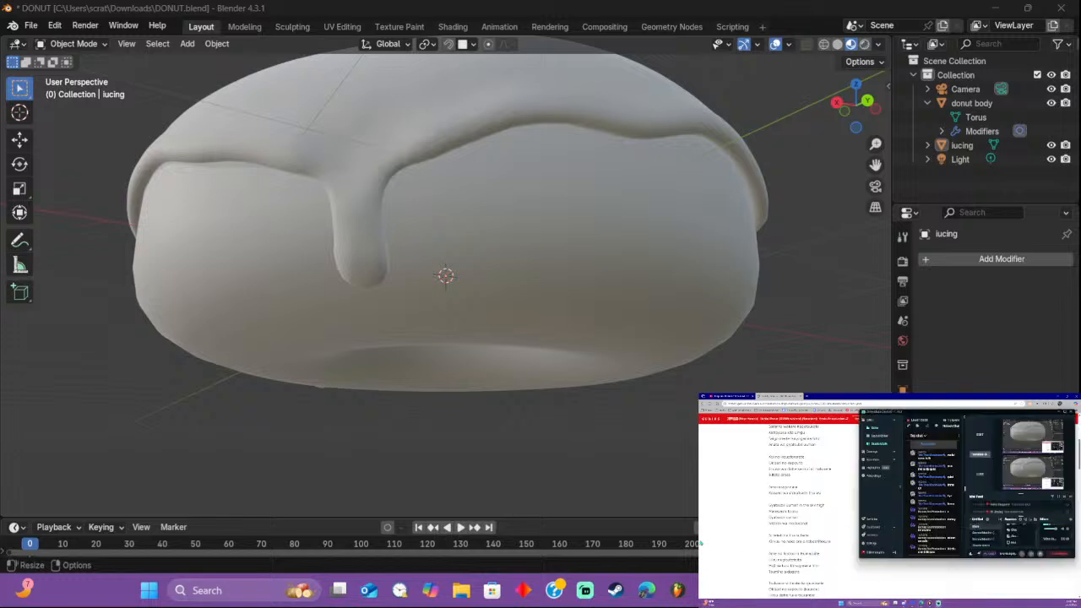
click(813, 275)
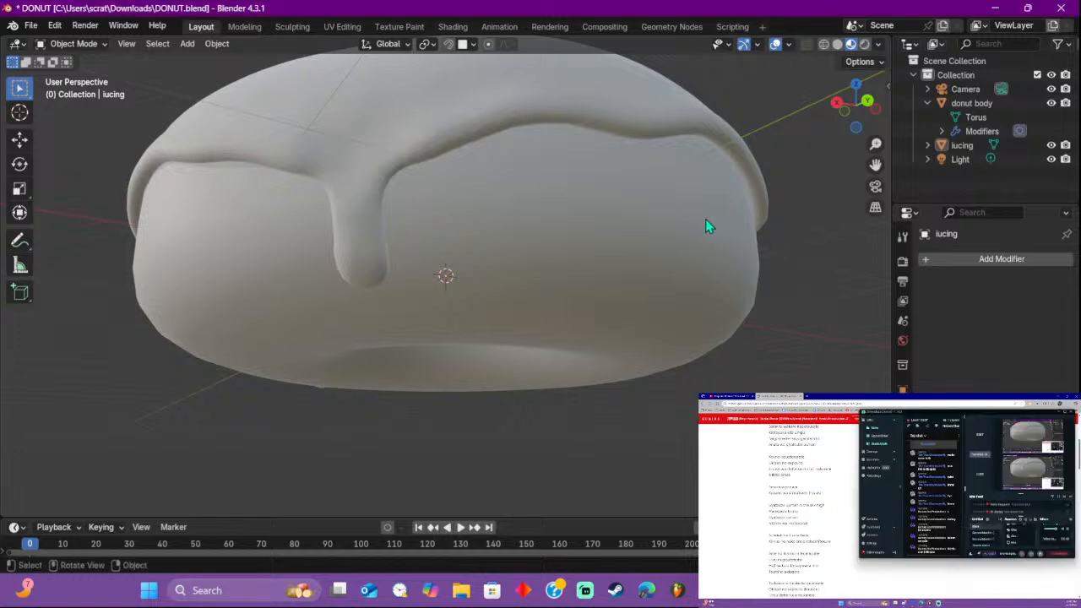
Step: Inspect the icing's rim and drips from several sides, and bring the shading tutorial back up in the browser
middle_drag(706, 221, 697, 258)
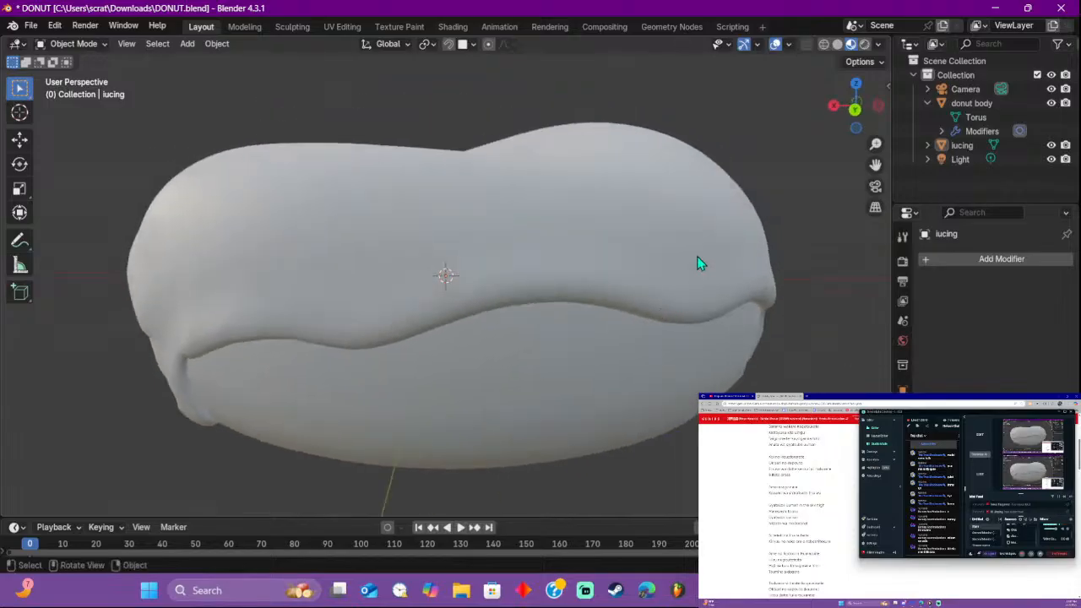
middle_drag(572, 247, 497, 267)
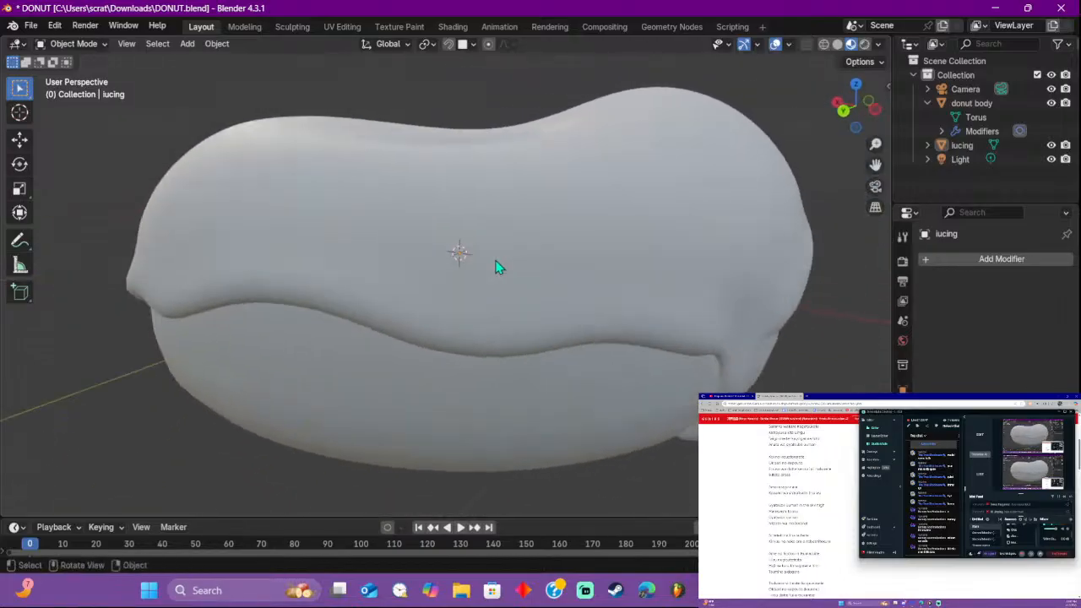
click(741, 399)
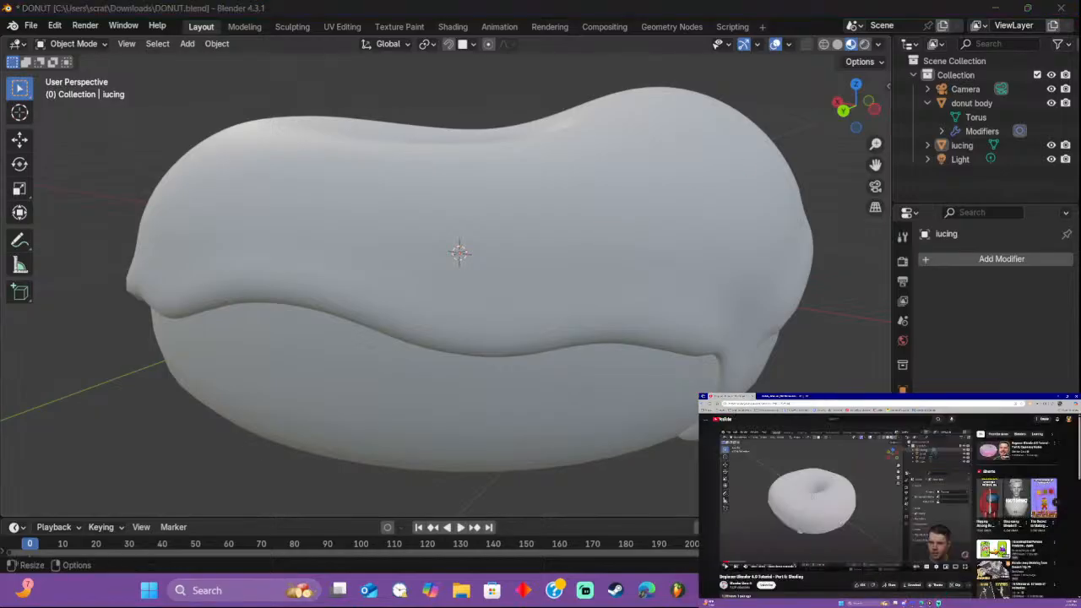
key(alt+Tab)
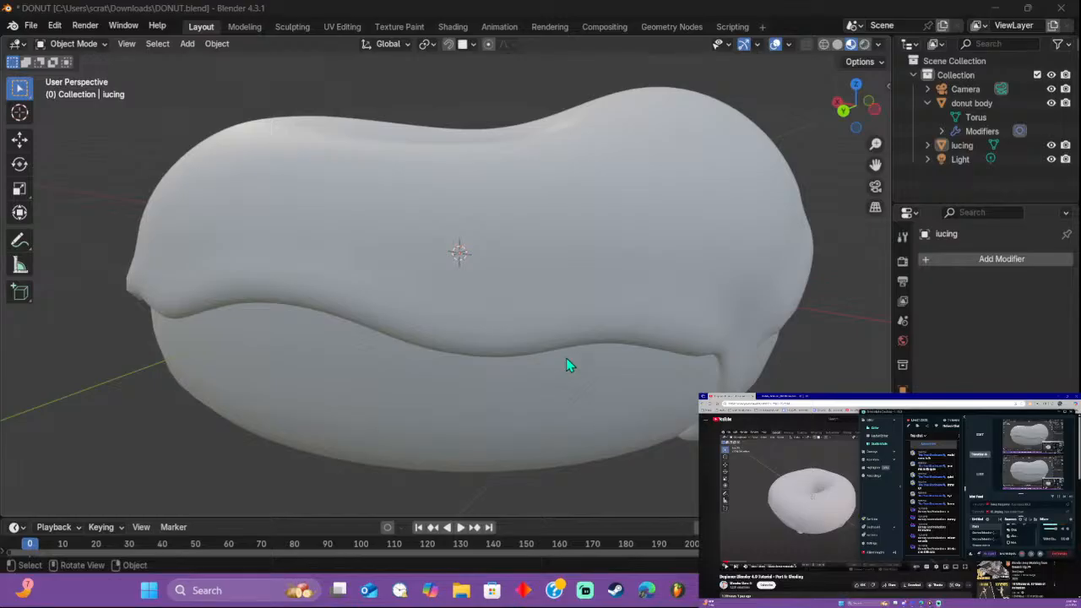
middle_drag(569, 367, 578, 312)
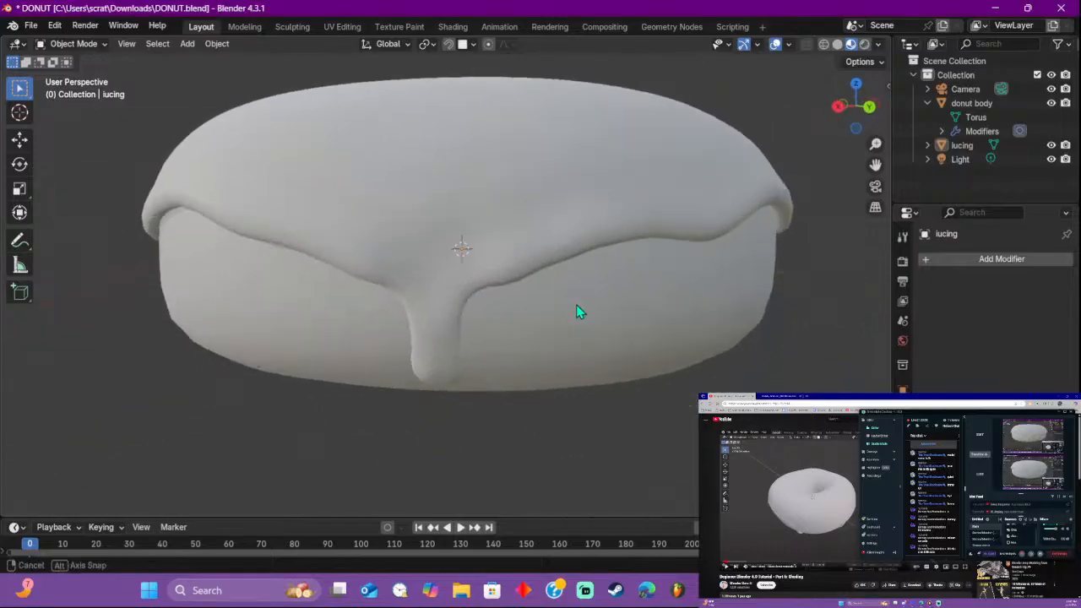
scroll(578, 312, up, 6)
scroll(578, 313, up, 3)
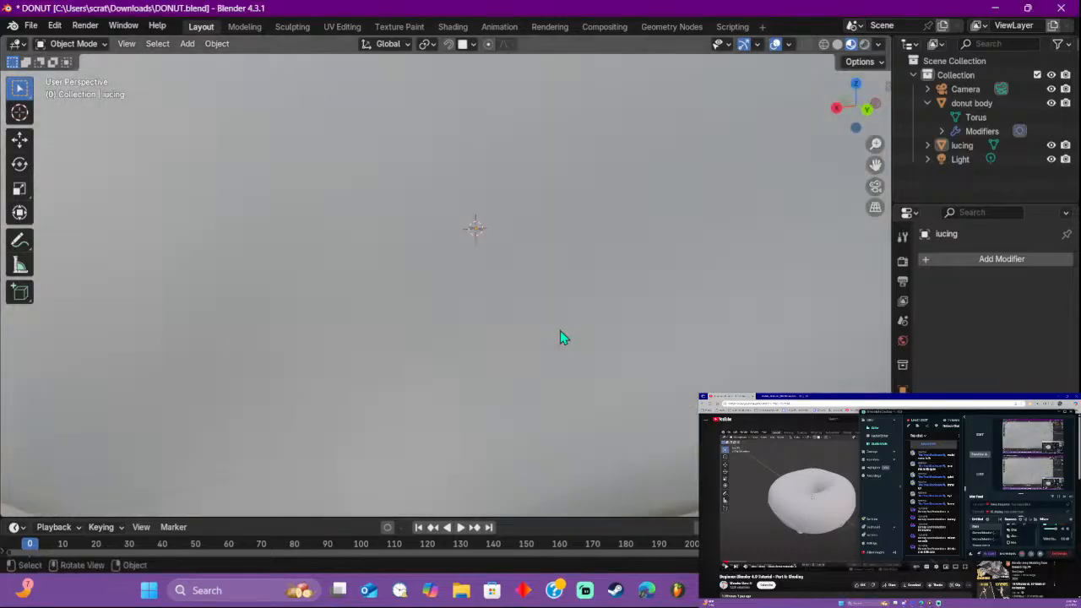
scroll(560, 331, down, 10)
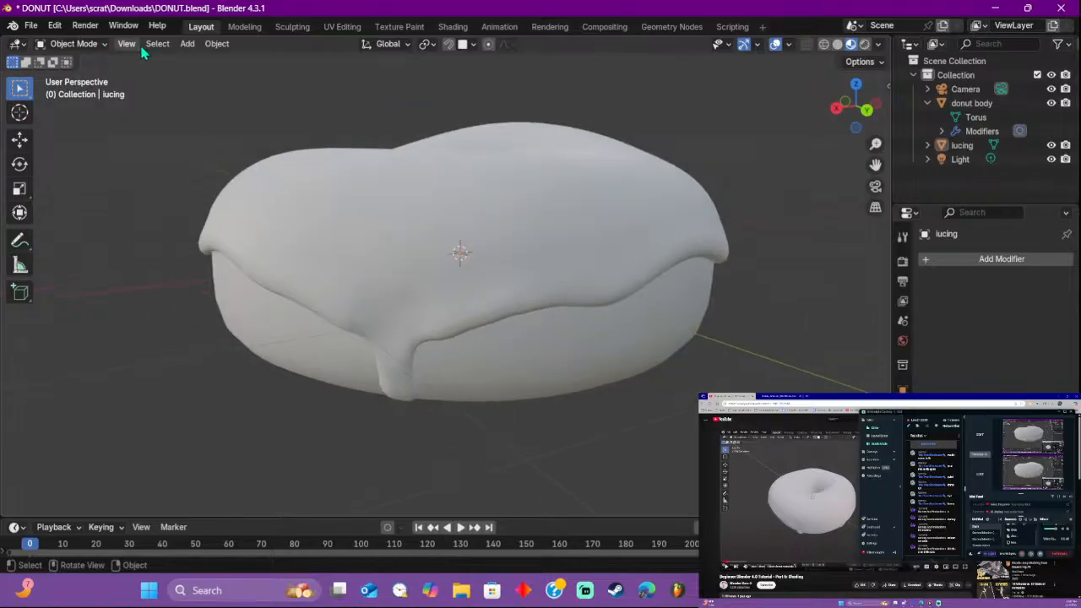
Step: Center the view on the 3D cursor and look at the donut from above its hole
click(127, 43)
mouse_move(157, 43)
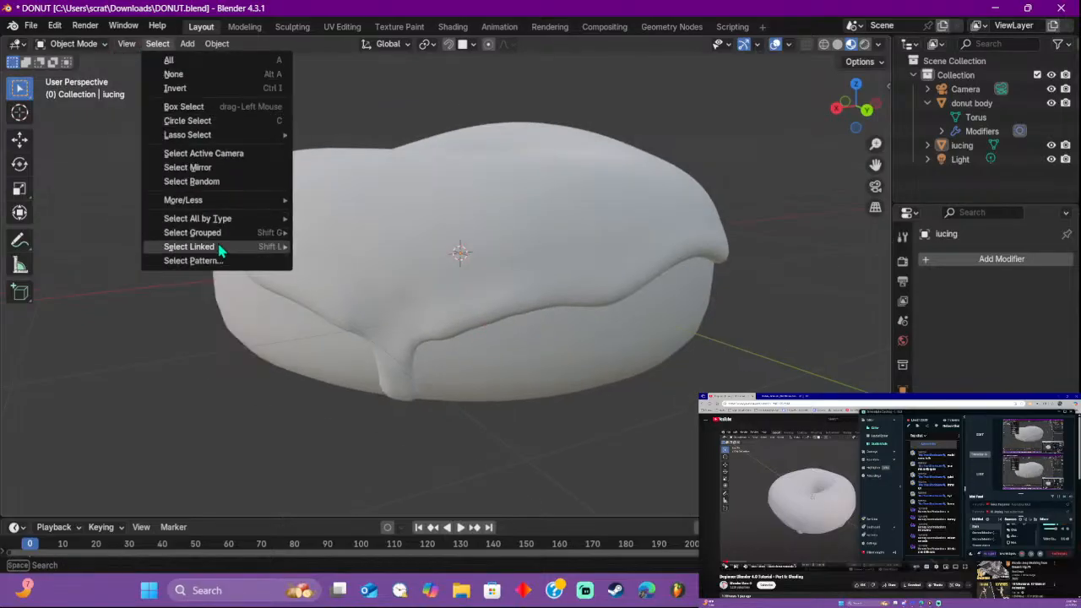
click(127, 43)
mouse_move(216, 256)
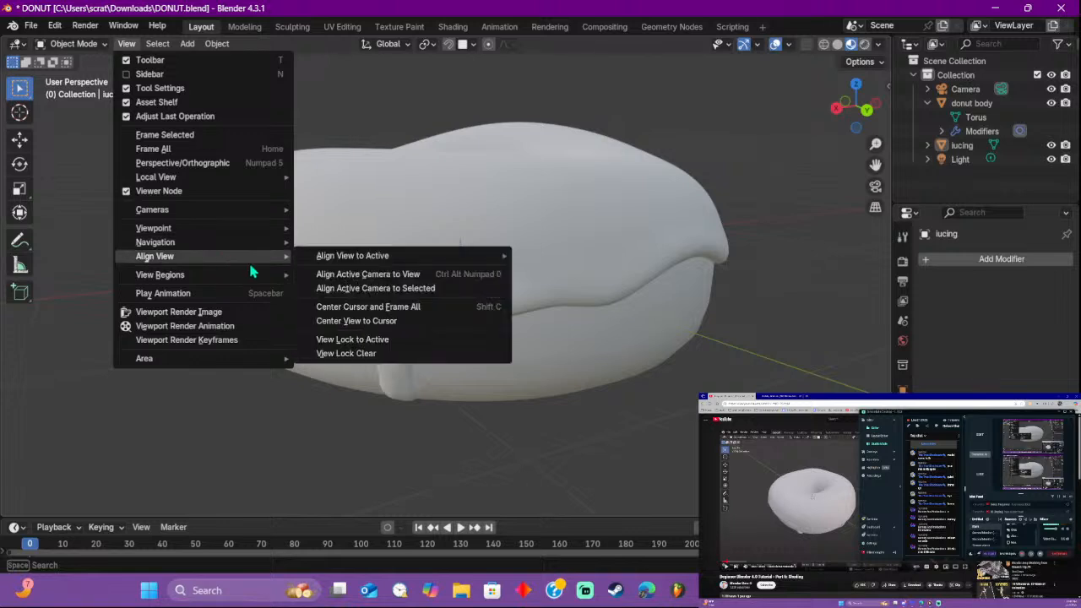
click(363, 321)
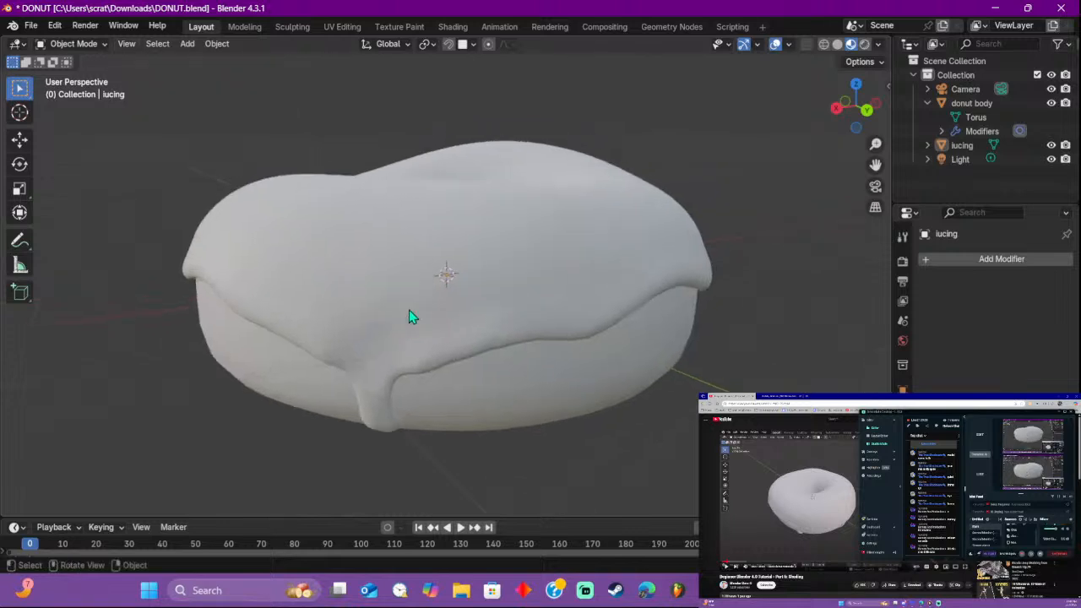
middle_drag(411, 313, 457, 258)
Step: Resume the shading tutorial and select the icing, with the donut body's hierarchy collapsed in the outliner
click(809, 535)
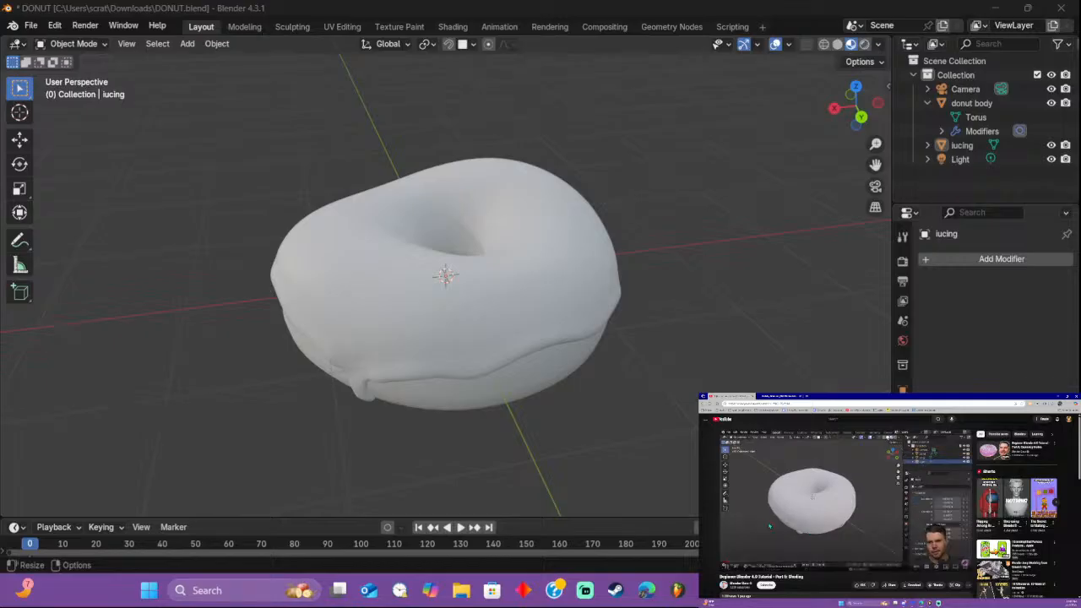
click(927, 103)
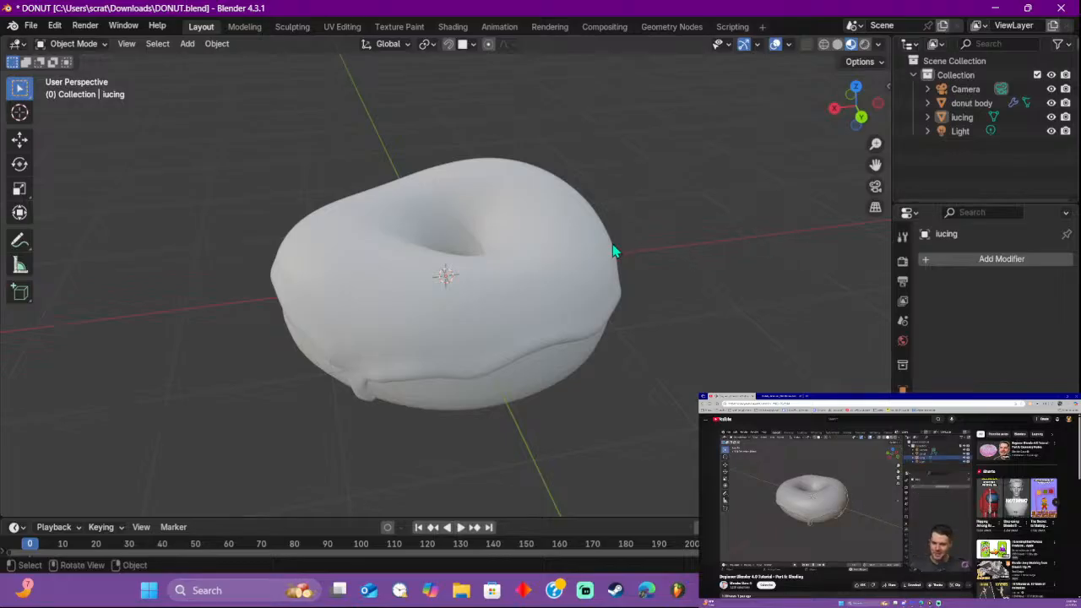
click(583, 252)
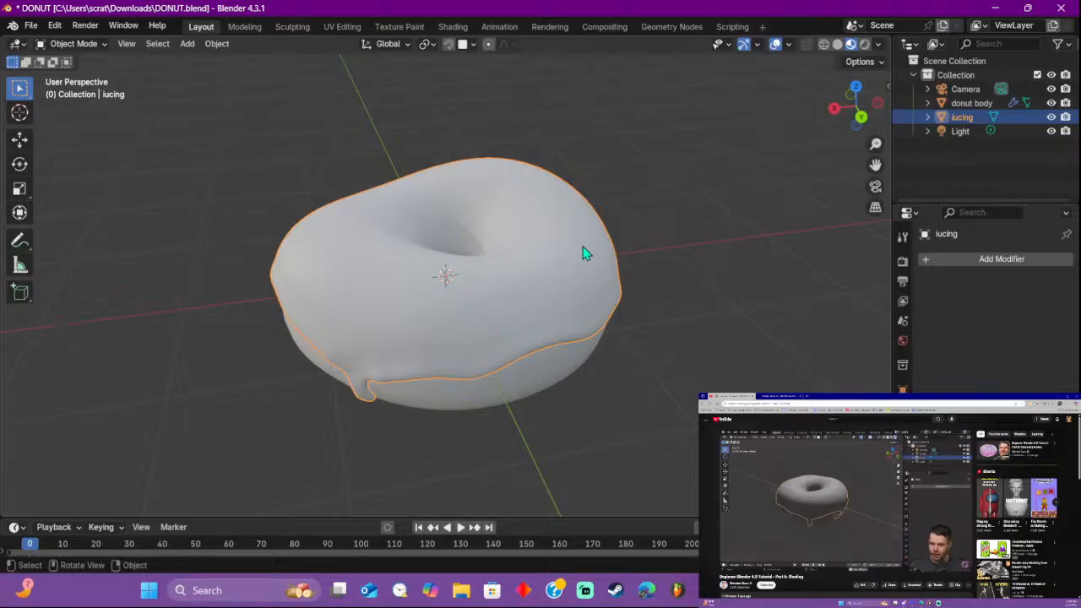
Step: Switch the viewport to Rendered shading and view the donut together with the scene's camera and light
click(865, 45)
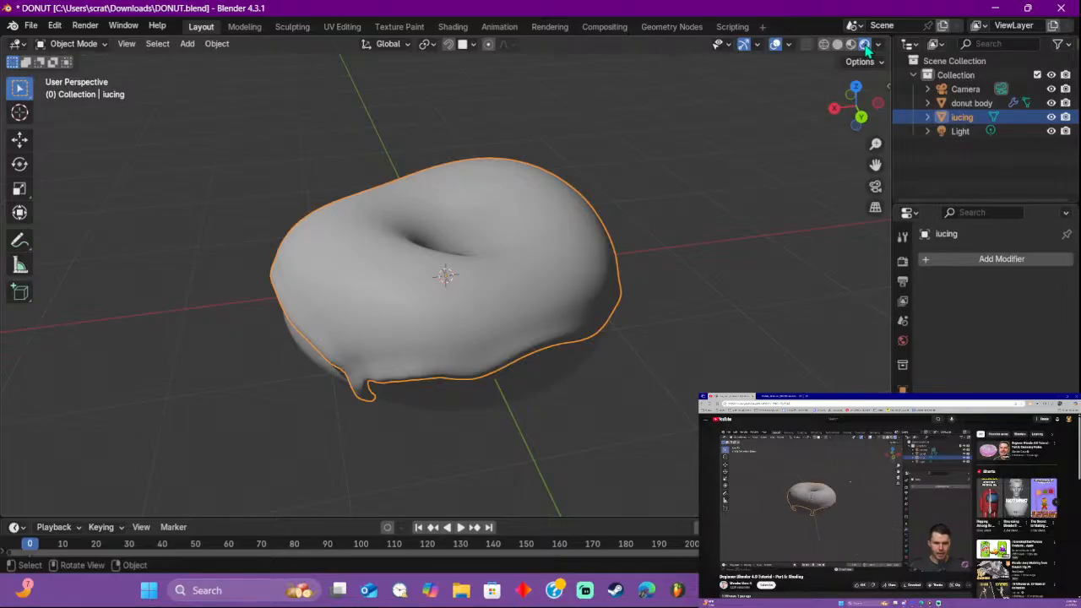
scroll(659, 190, down, 4)
scroll(659, 190, down, 4)
middle_drag(538, 180, 786, 154)
click(614, 294)
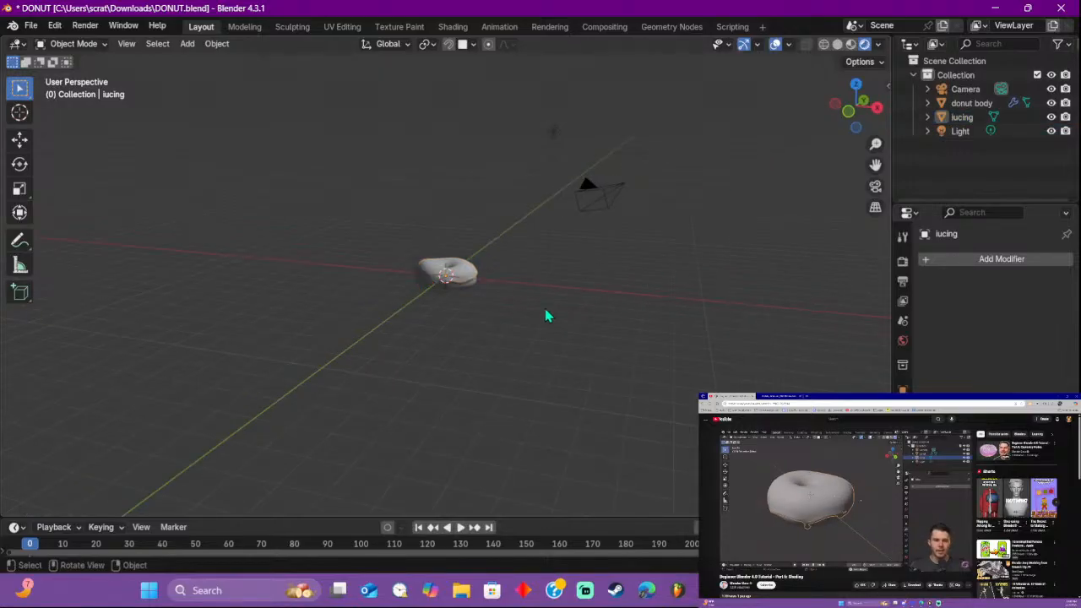
scroll(524, 316, up, 6)
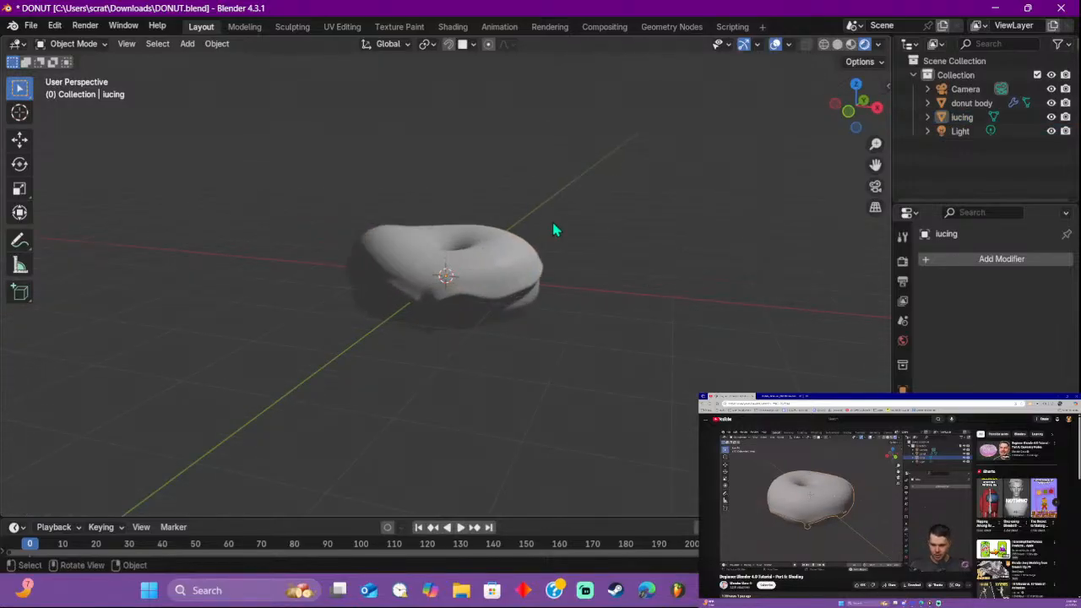
Step: Give the icing a new material with a pinkish-purple base color
click(508, 235)
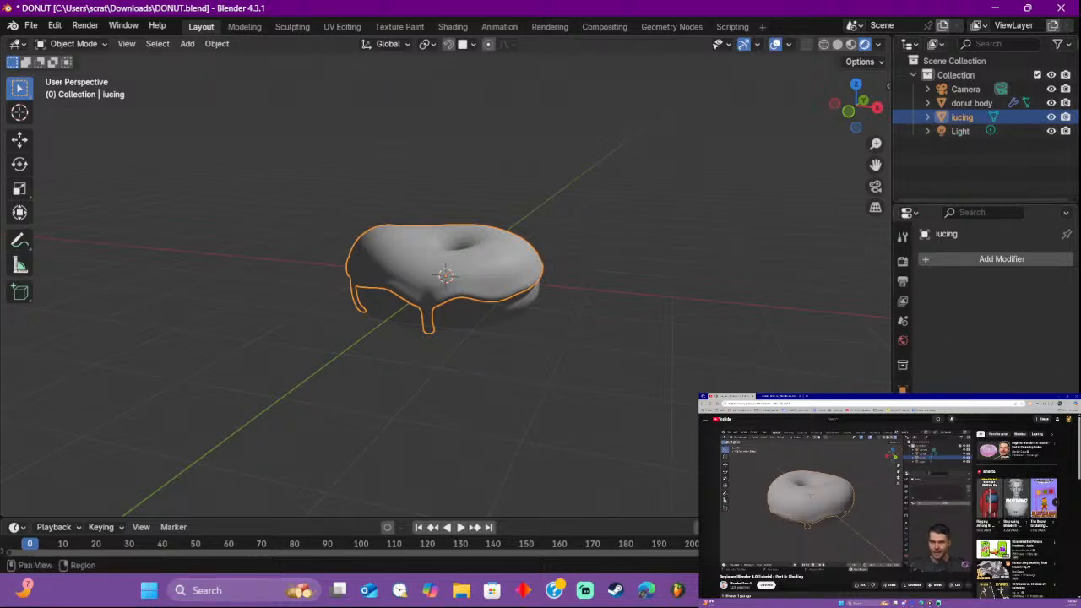
click(903, 341)
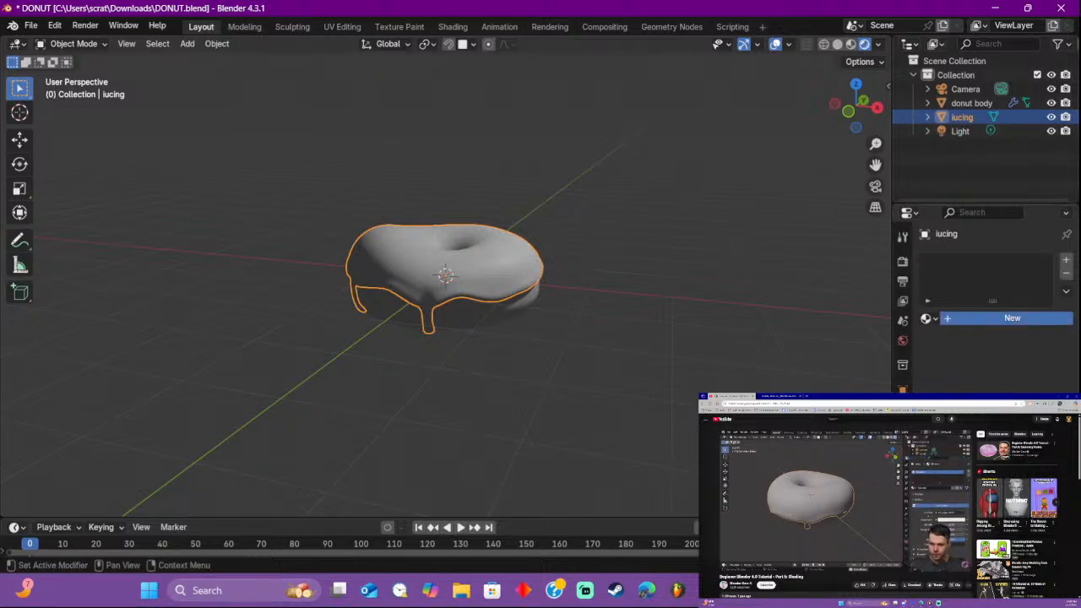
click(1012, 317)
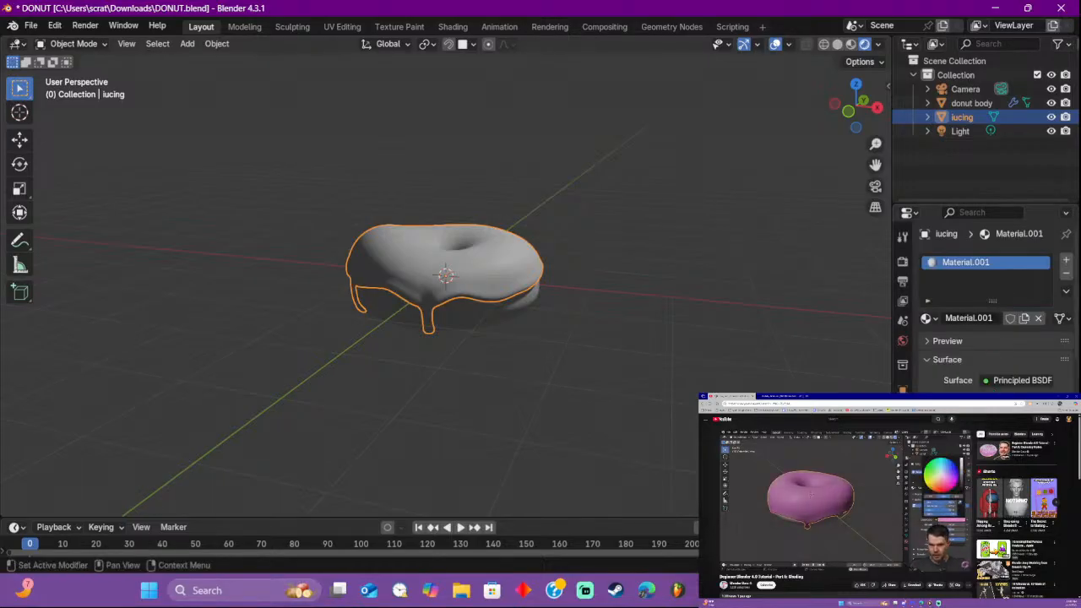
click(1018, 400)
drag(992, 234, 1001, 246)
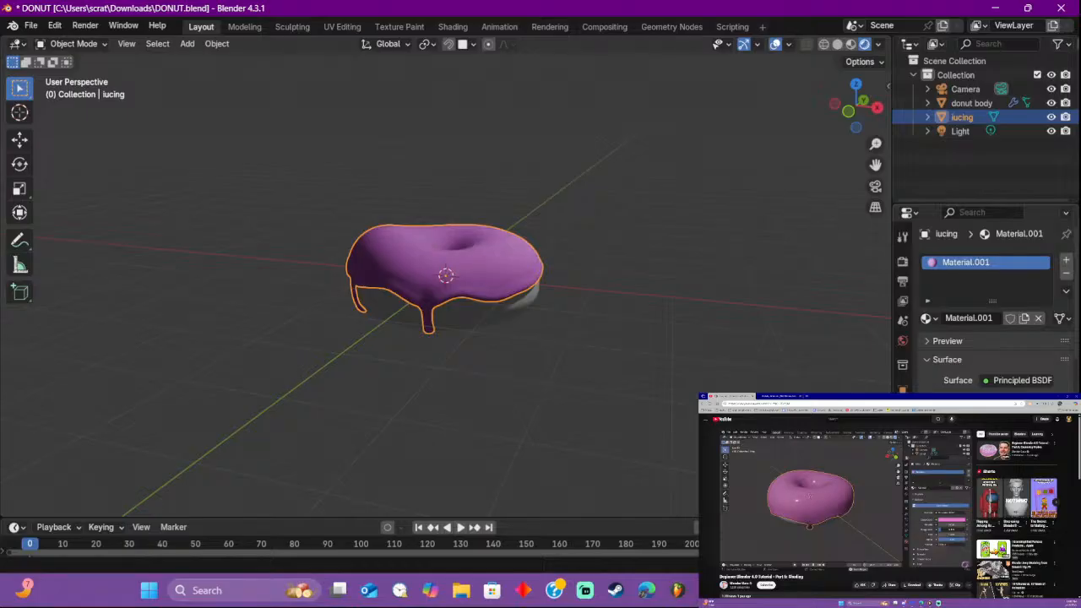
Step: Examine the purple icing material's highlights and shine from several angles
scroll(612, 335, up, 4)
middle_drag(608, 336, 732, 349)
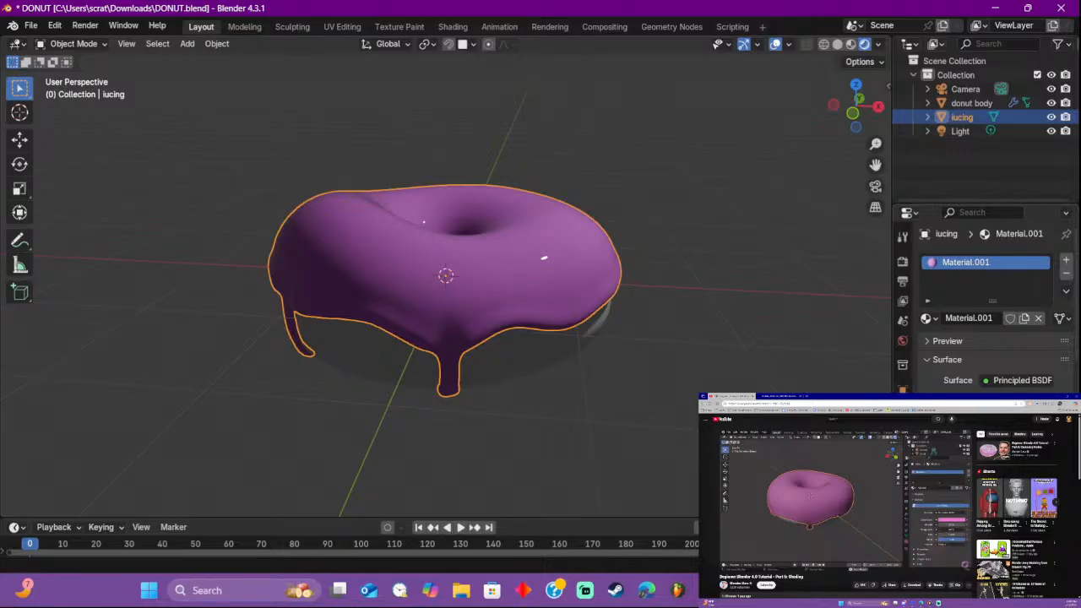
middle_drag(709, 333, 725, 359)
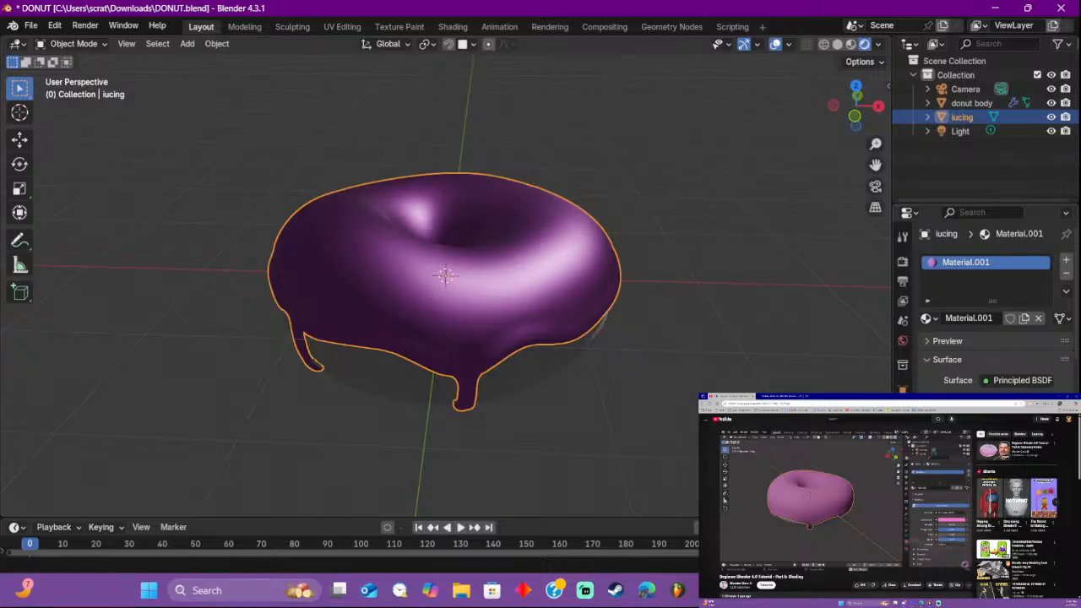
middle_drag(603, 338, 483, 343)
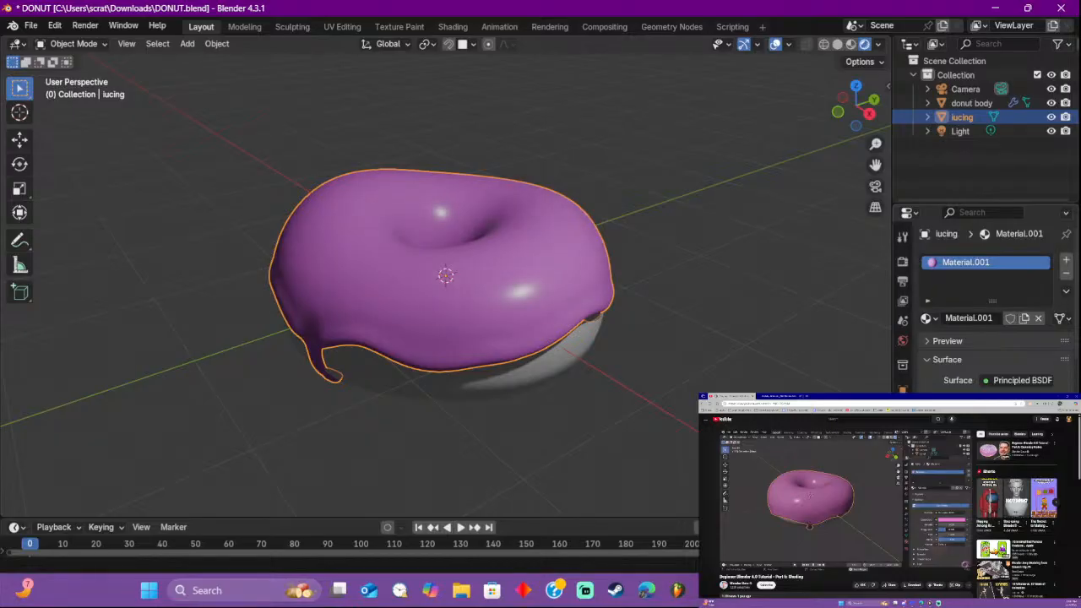
scroll(608, 380, down, 1)
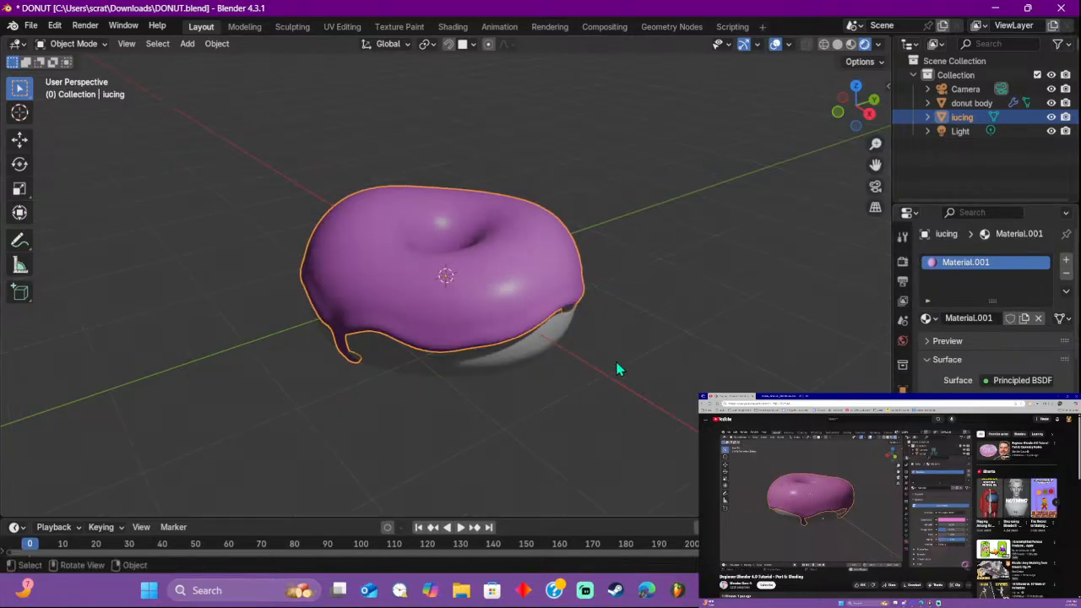
Step: Select the donut body beneath the icing and create a new material for it
middle_drag(688, 377, 597, 330)
scroll(726, 329, up, 4)
scroll(727, 323, down, 4)
click(581, 325)
click(952, 318)
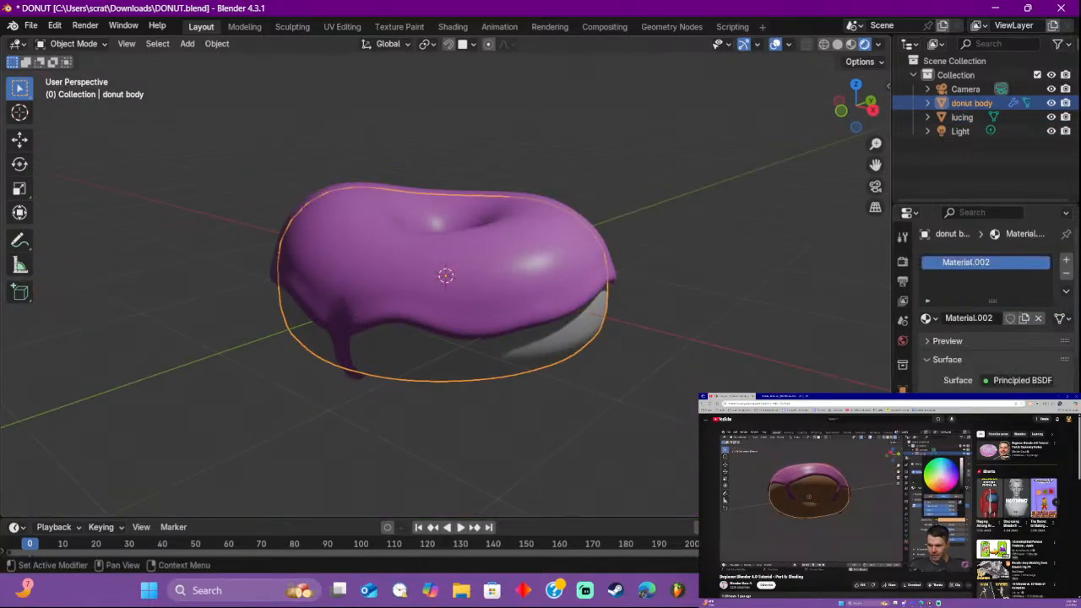
Step: Set the donut body's base color to an orange-brown, about hue 0.069 and saturation 0.747 at value 0.8
click(1016, 401)
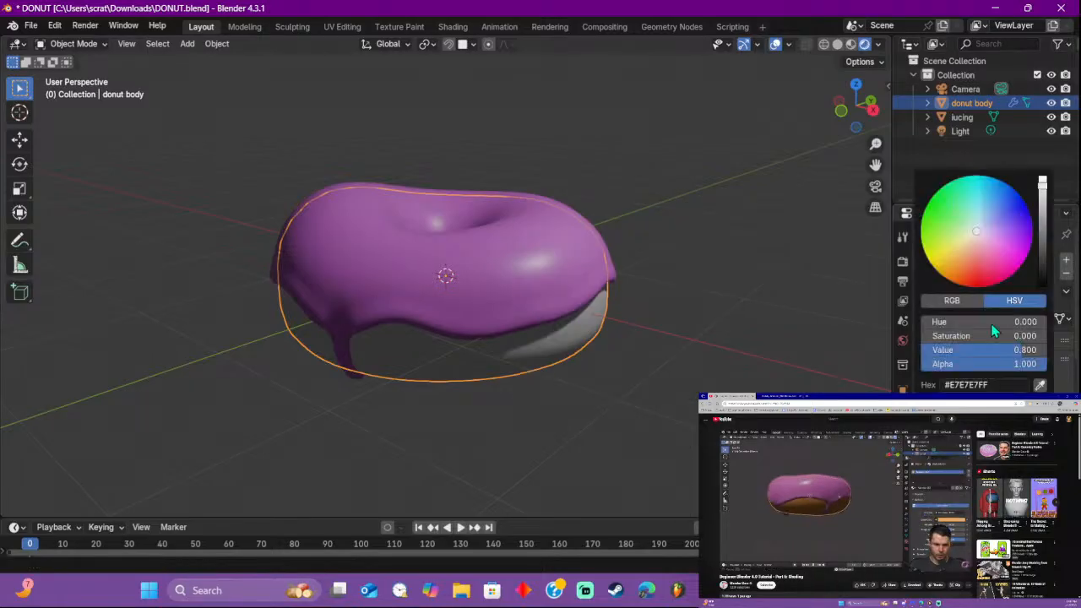
drag(980, 239, 962, 255)
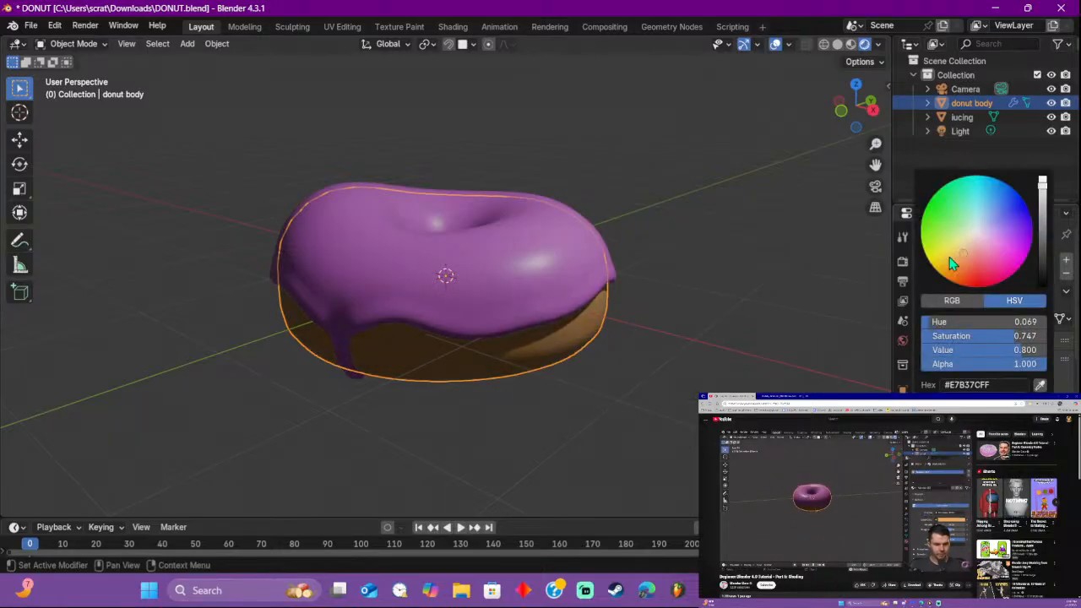
middle_drag(777, 338, 716, 251)
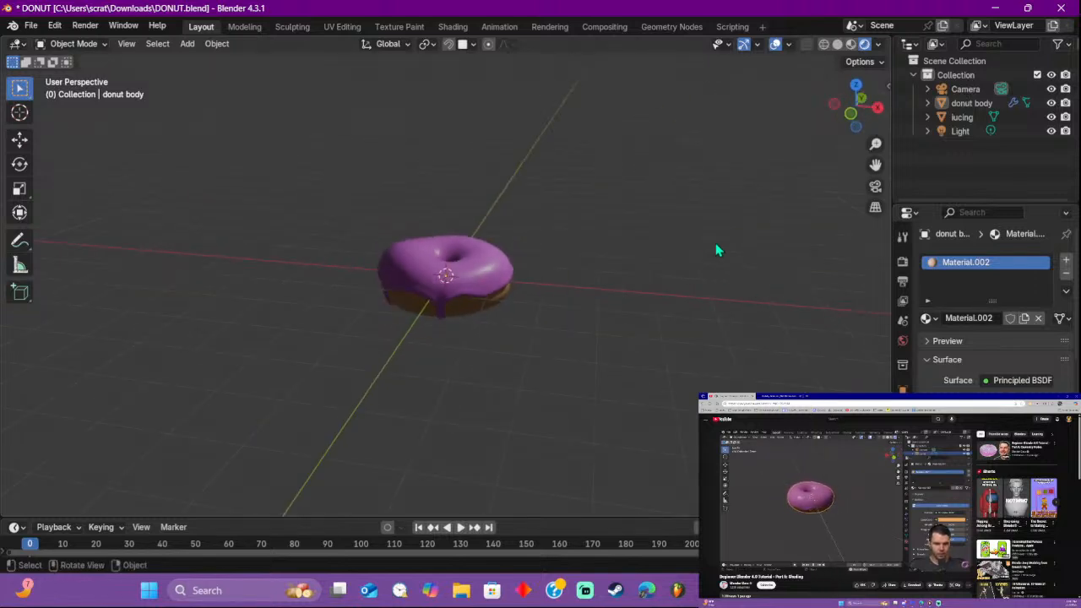
Step: From the right orthographic view, move the light down closer to the donut and slightly further along positive Y
click(859, 118)
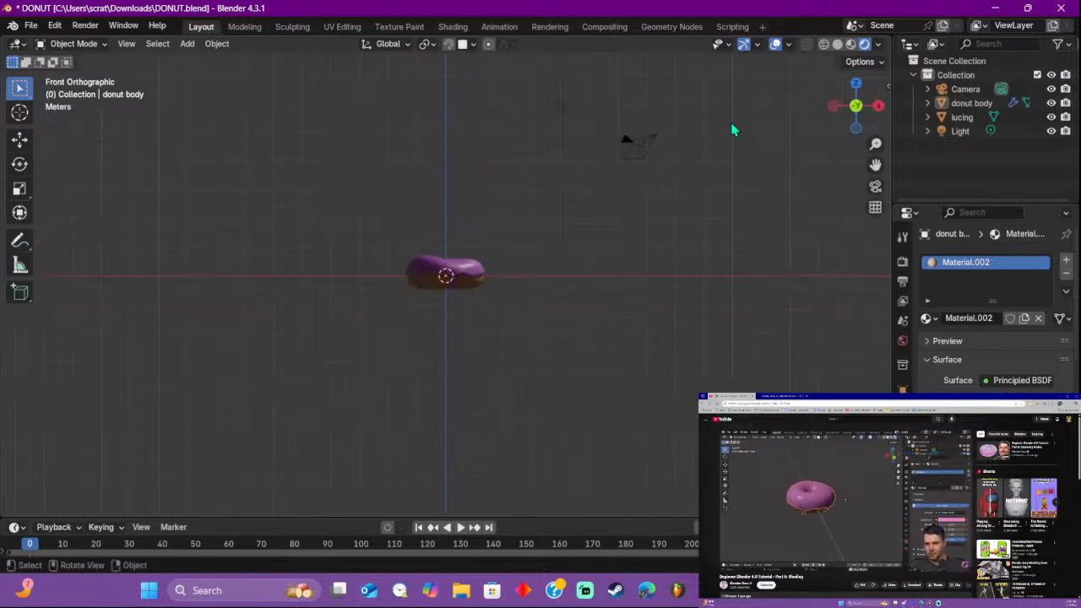
click(878, 106)
click(475, 109)
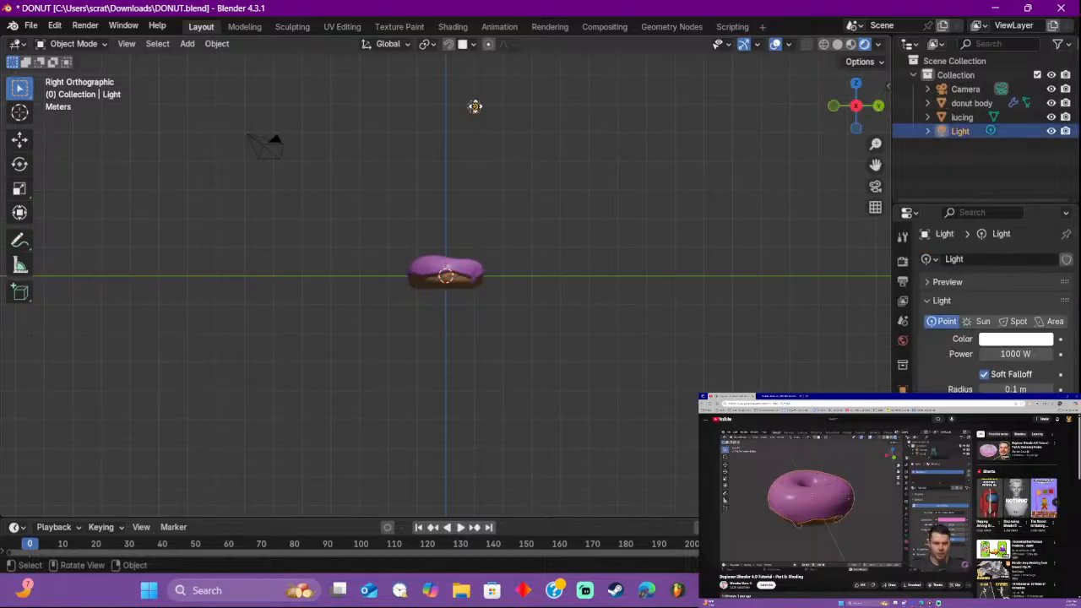
key(g)
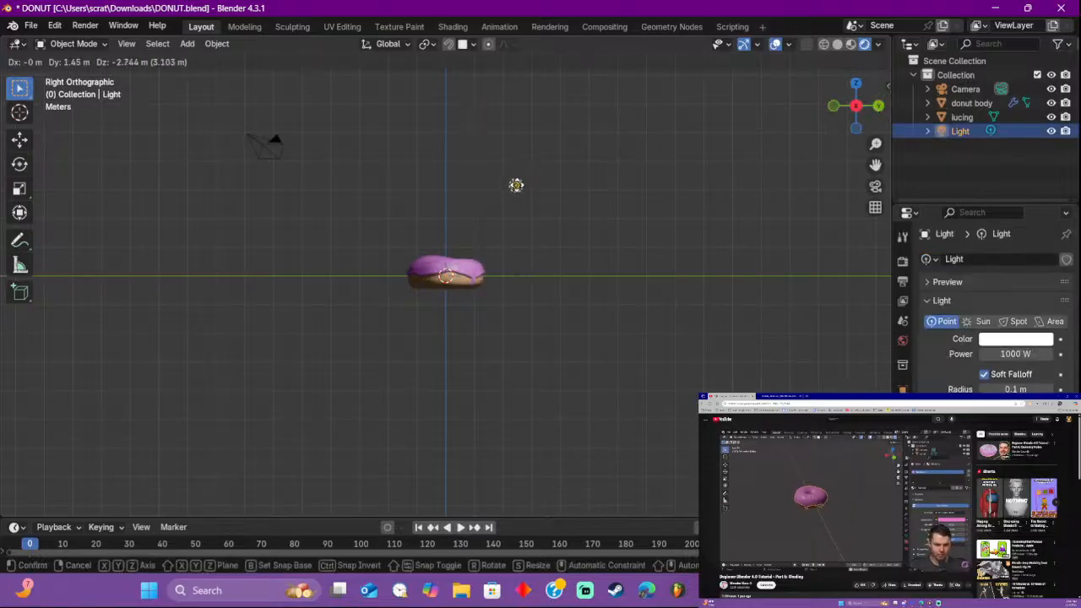
click(516, 158)
click(785, 150)
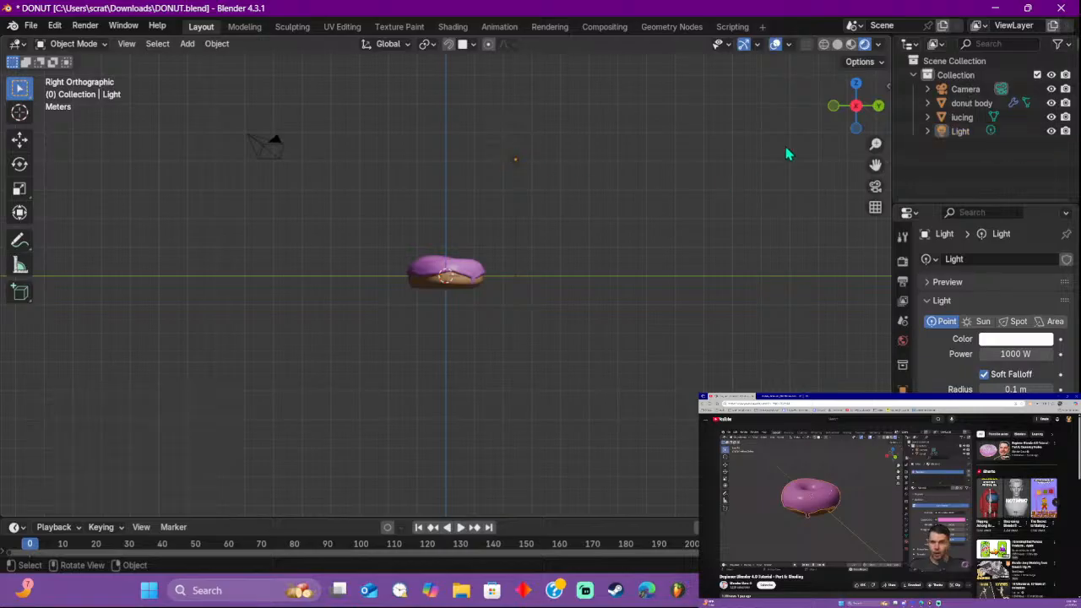
scroll(468, 251, up, 3)
middle_drag(468, 251, 525, 319)
scroll(586, 273, up, 4)
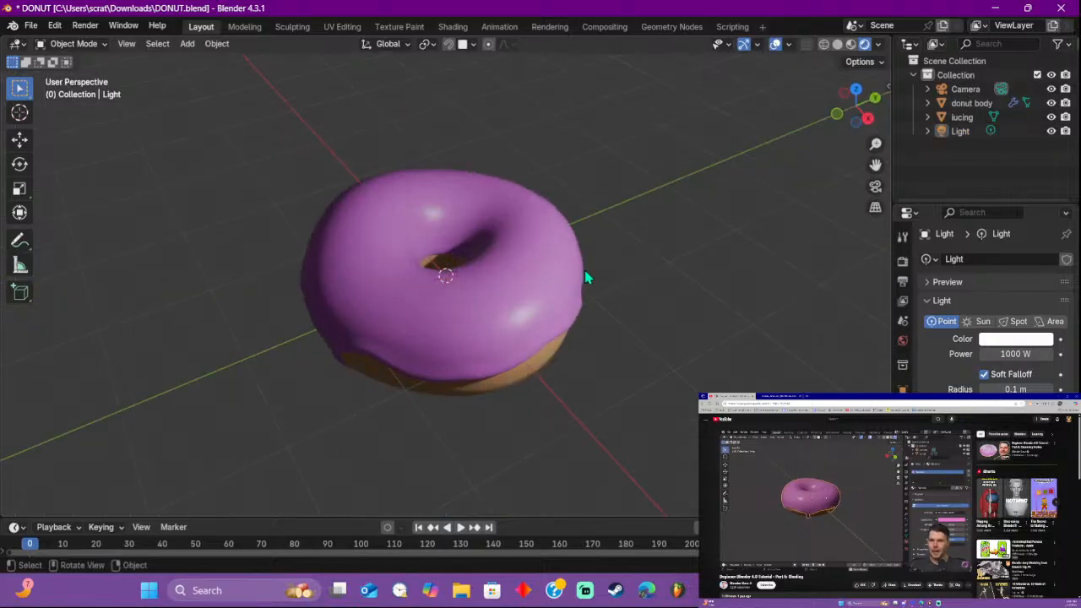
scroll(624, 240, down, 2)
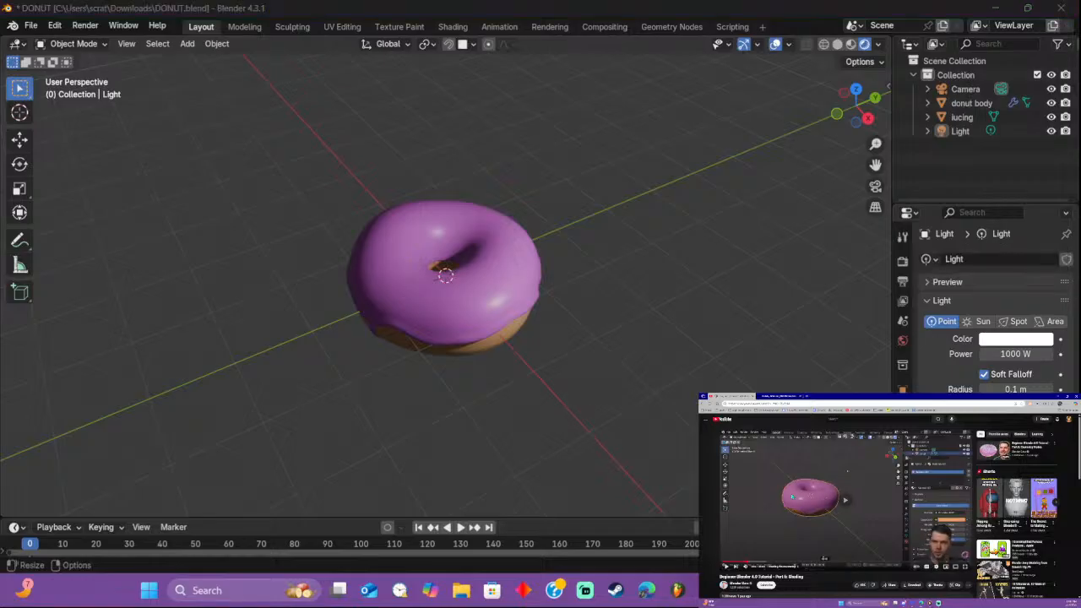
Step: Add a plane mesh beneath the donut and scale it up by about 4.98 as a ground surface
key(shift+a)
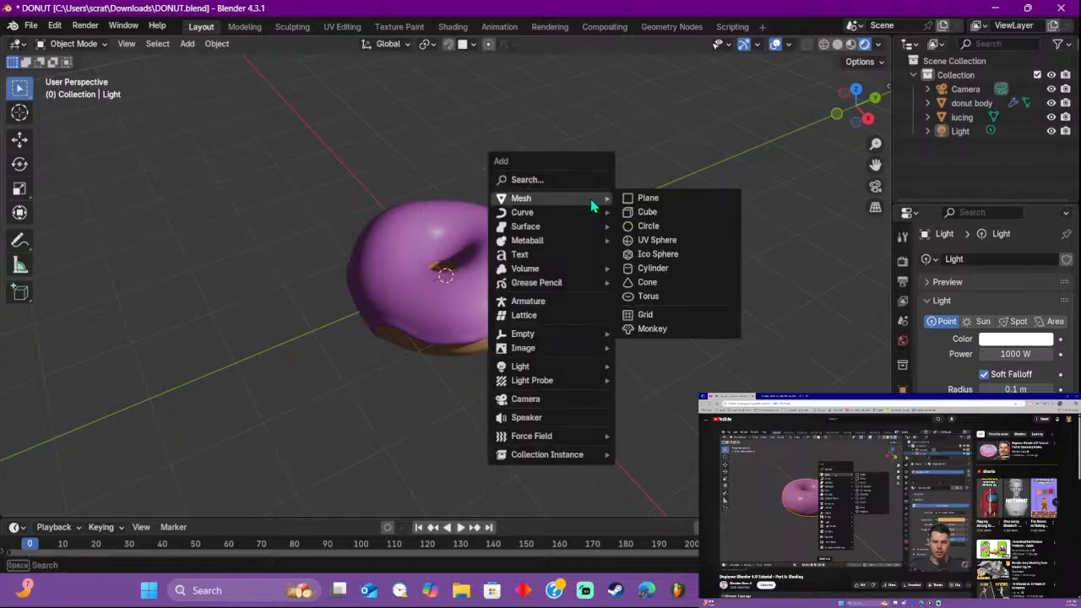
click(669, 201)
middle_drag(623, 238, 526, 294)
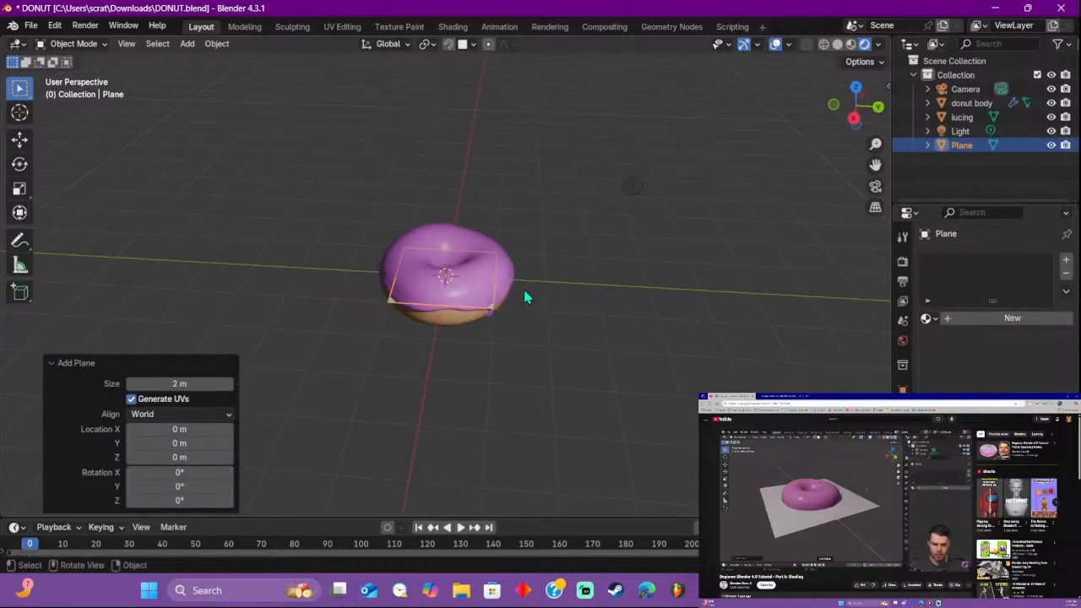
scroll(566, 280, down, 5)
key(s)
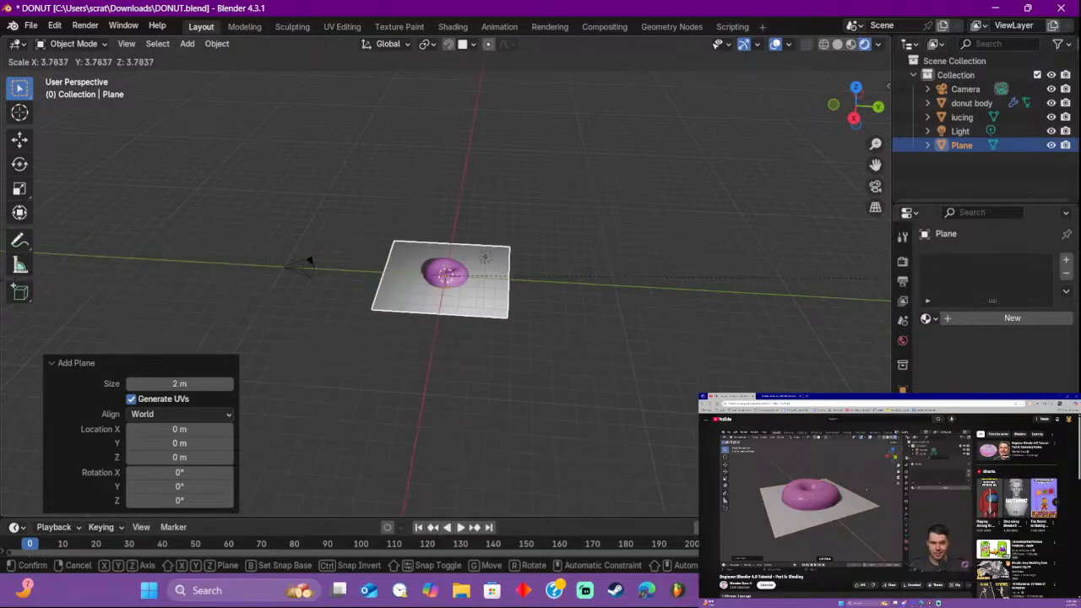
click(151, 286)
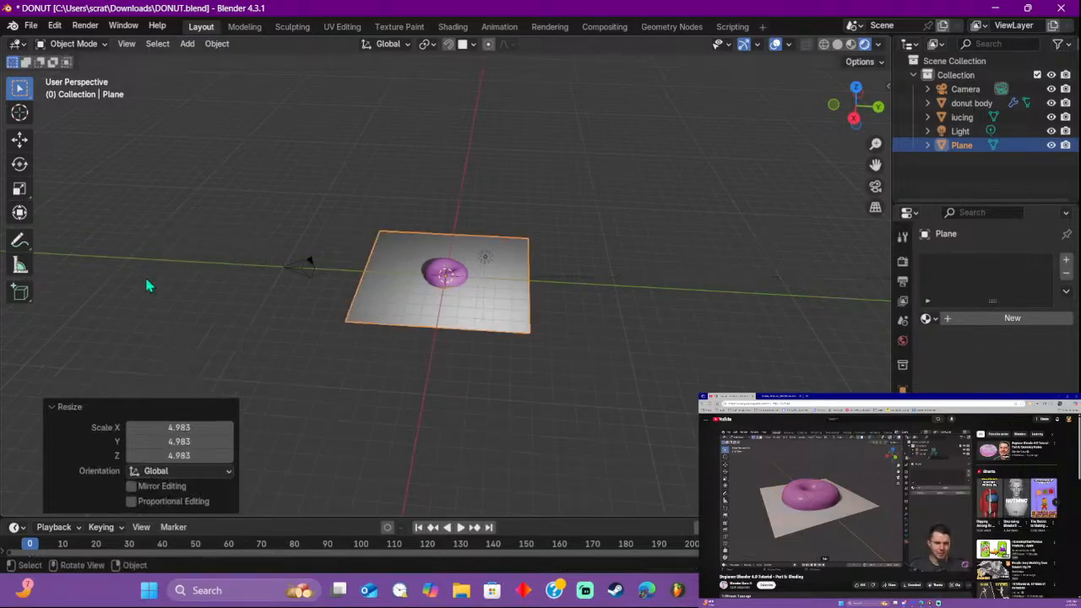
Step: From the top view, move the light about -0.56 m in X and -2.25 m in Y, beside the donut
scroll(521, 289, up, 3)
middle_drag(522, 290, 464, 336)
scroll(514, 413, down, 2)
scroll(589, 313, up, 2)
click(856, 88)
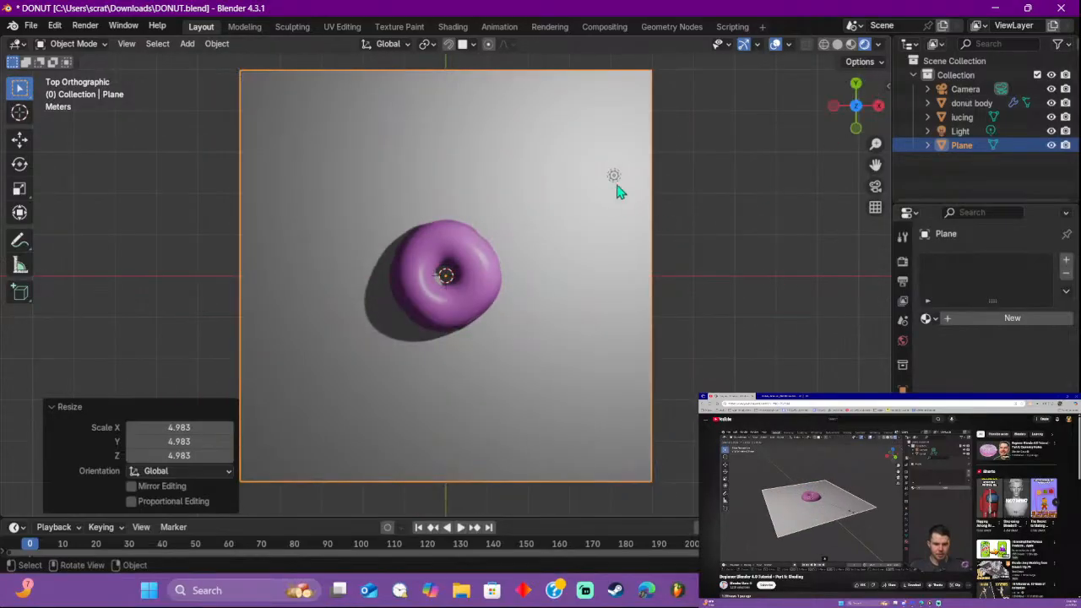
click(614, 177)
key(g)
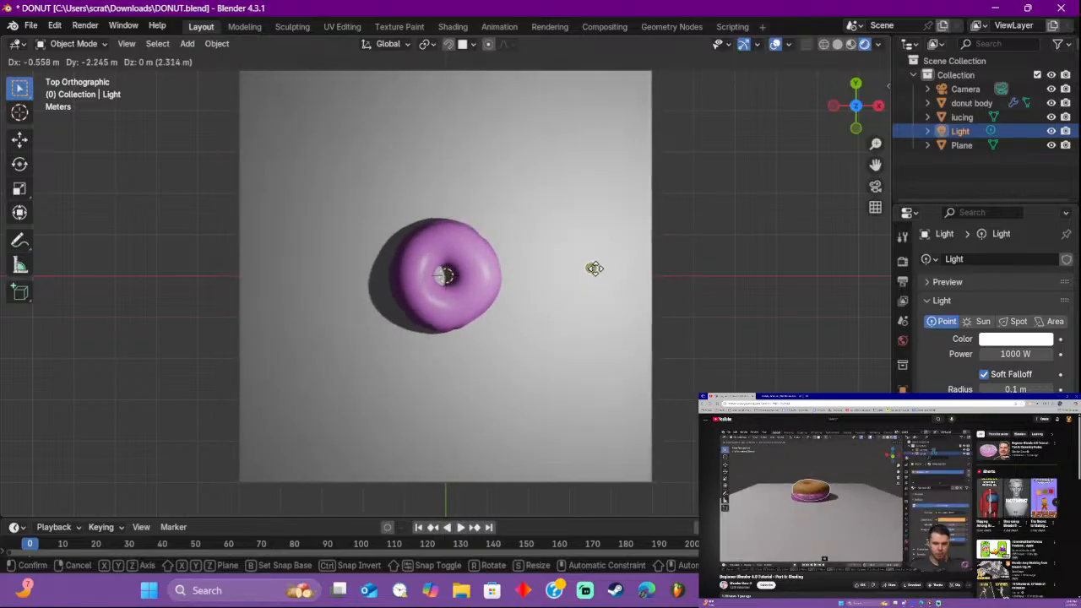
click(595, 275)
scroll(596, 269, down, 2)
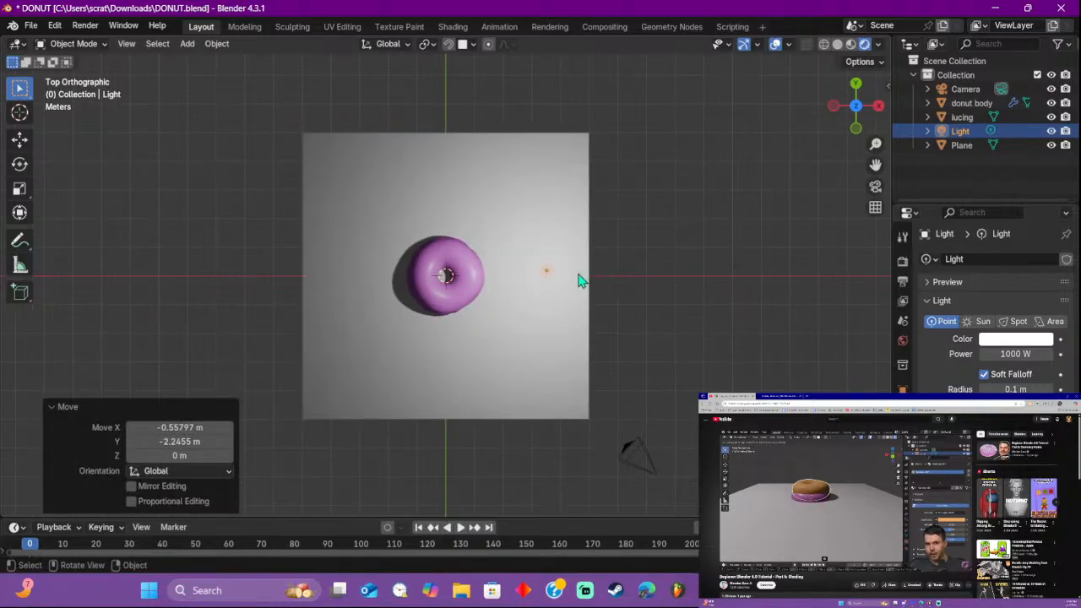
Step: Move the light horizontally to about X 2.05 m, Y -2.04 m, and select the plane in perspective view
click(548, 267)
key(g)
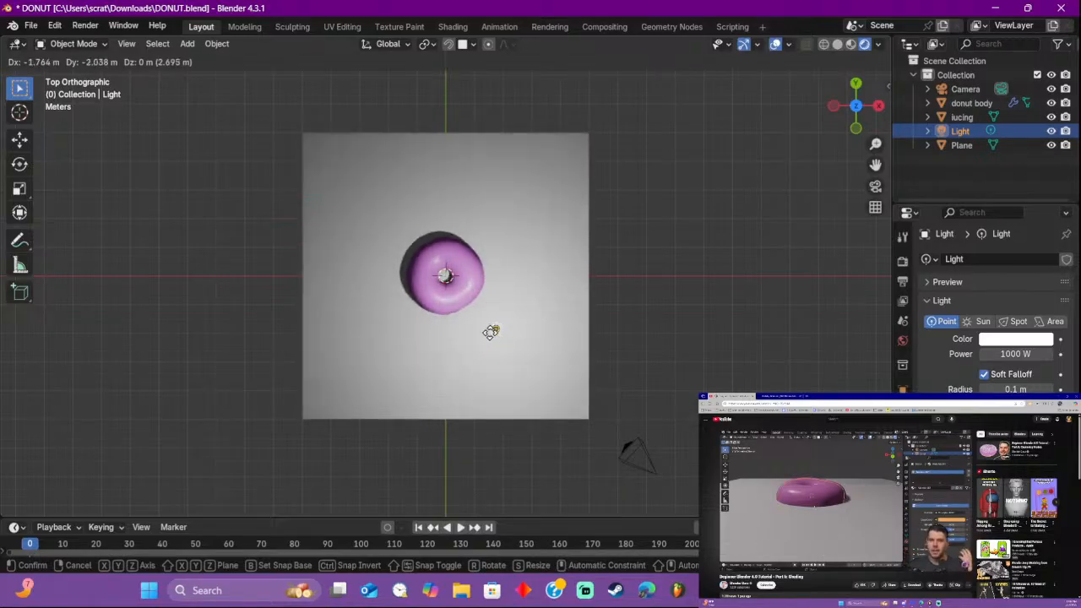
click(498, 337)
key(KP_5)
middle_drag(549, 371, 470, 243)
click(525, 307)
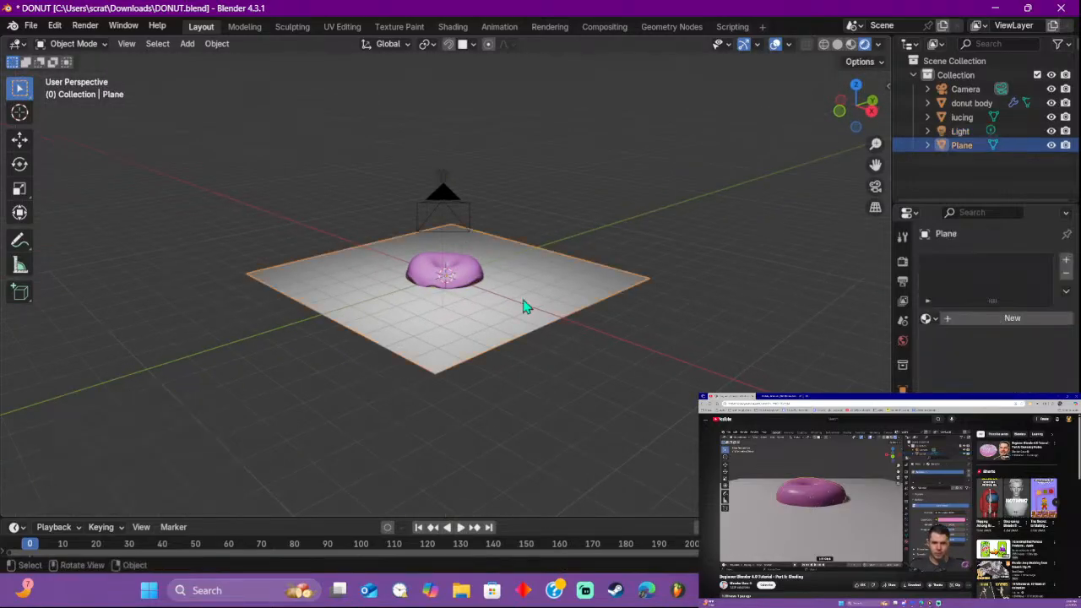
scroll(692, 296, up, 3)
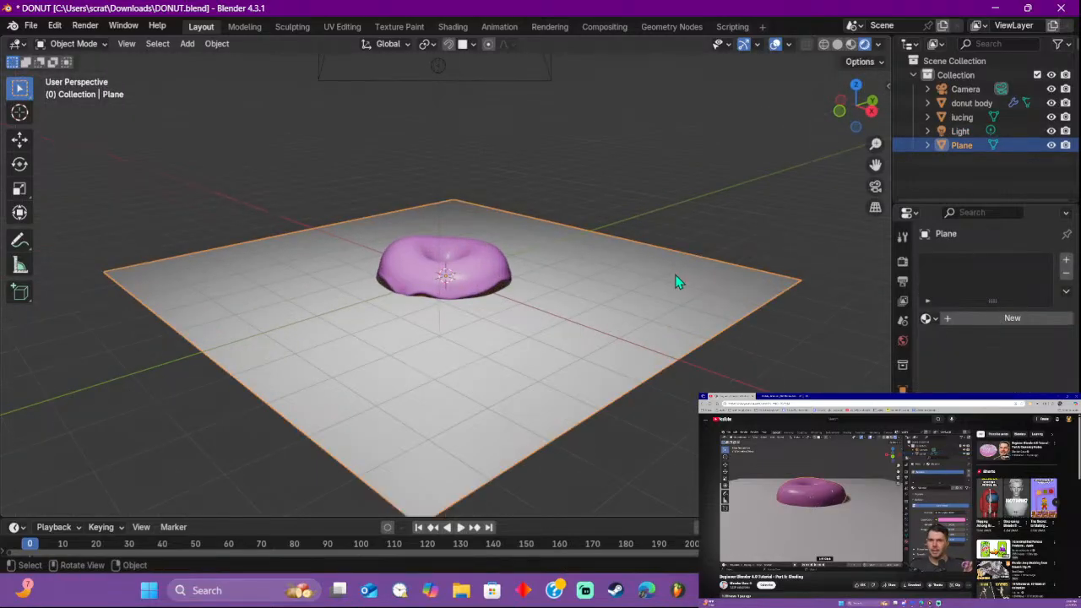
Step: Select the icing together with the donut body and search the operators for "parent"
click(940, 133)
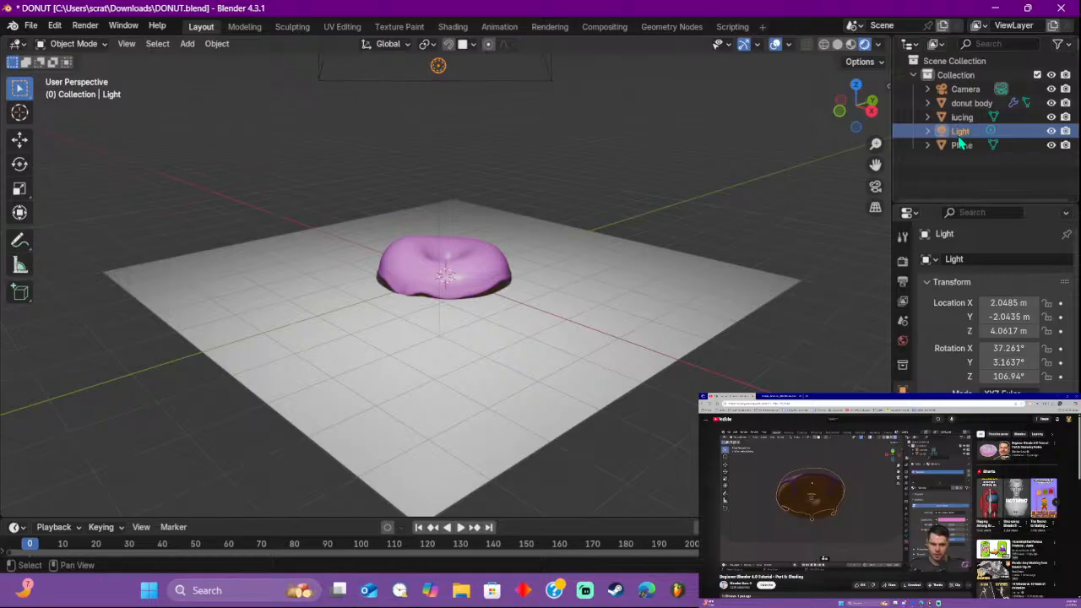
shift+click(968, 104)
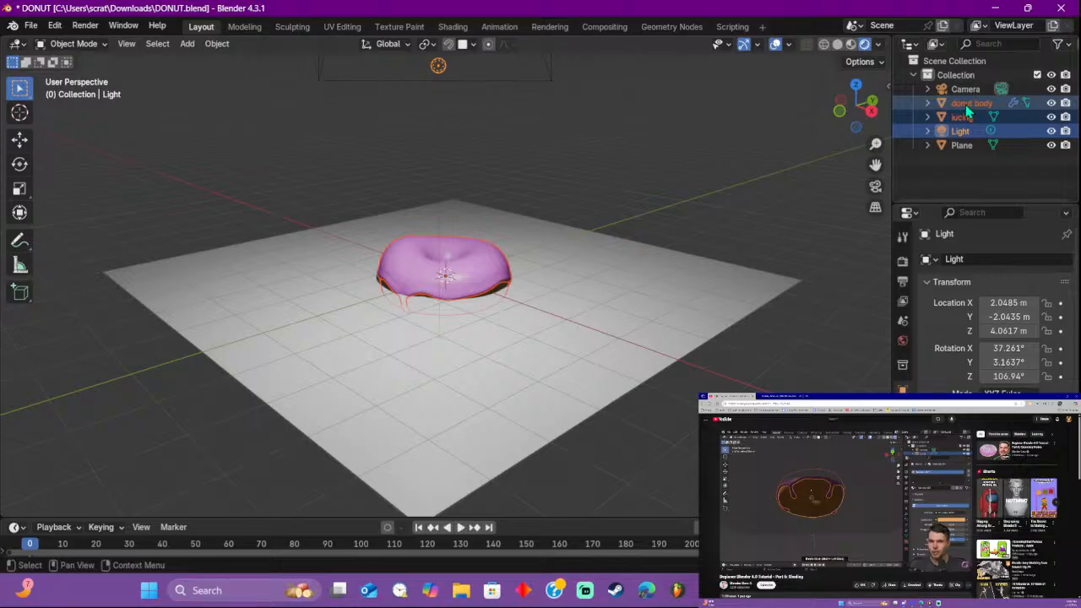
click(966, 106)
click(959, 117)
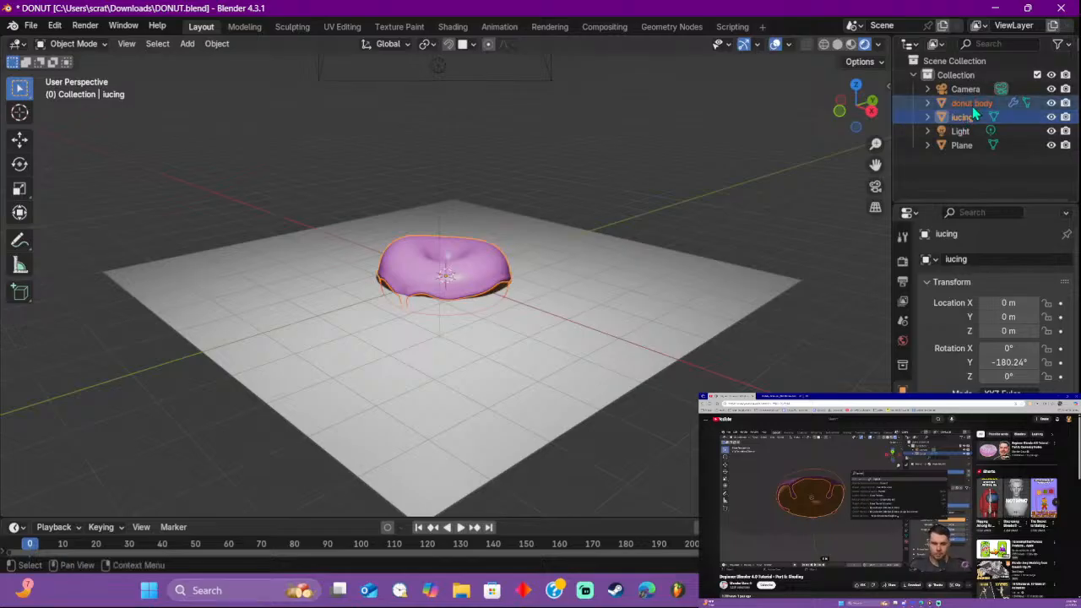
key(F3)
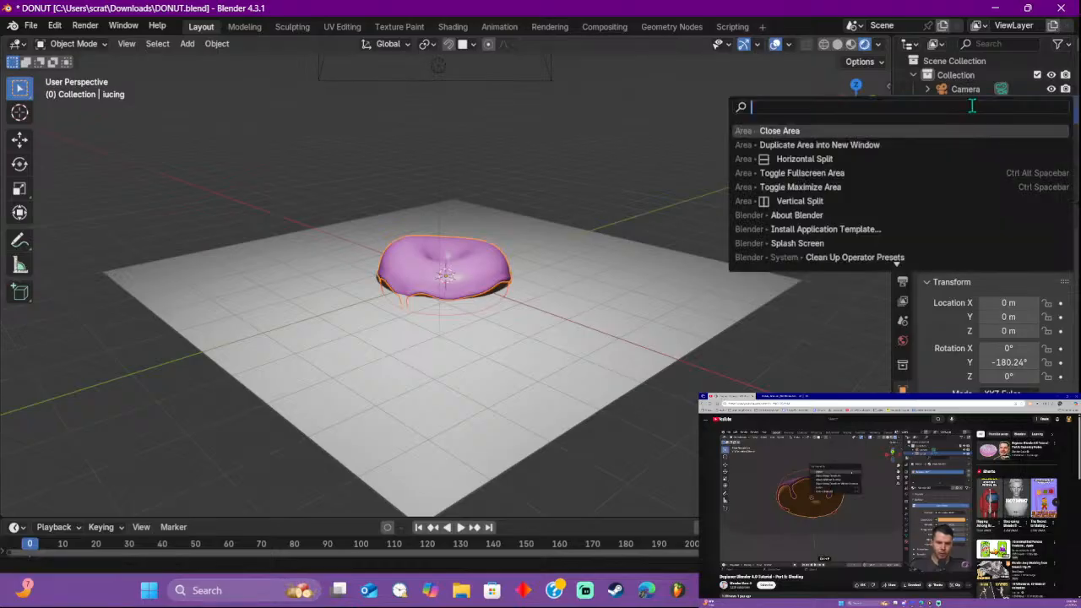
text(parent)
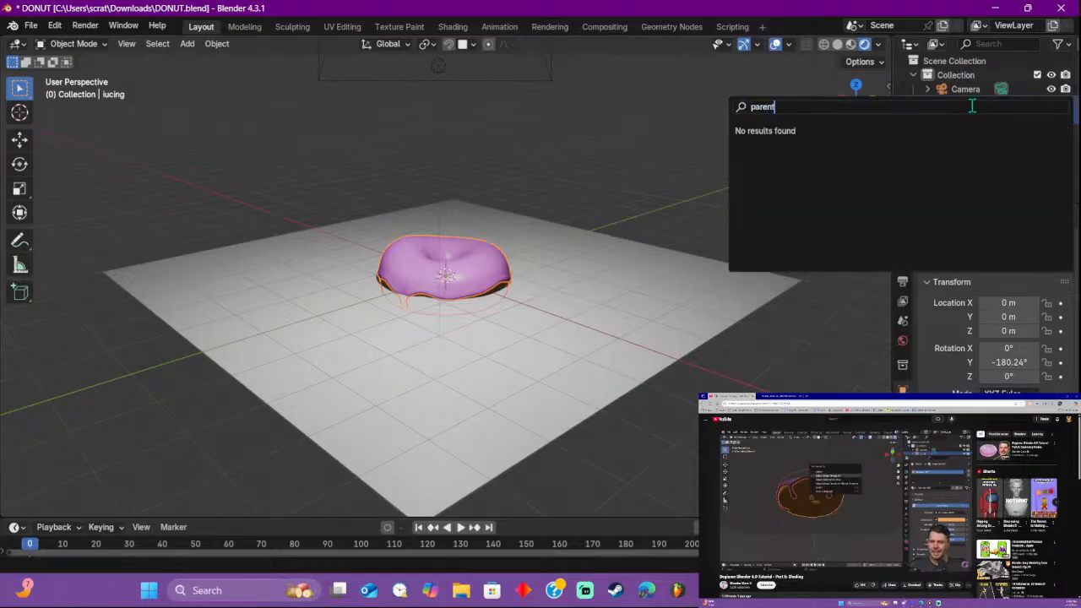
key(BackSpace)
key(BackSpace)
text(ent)
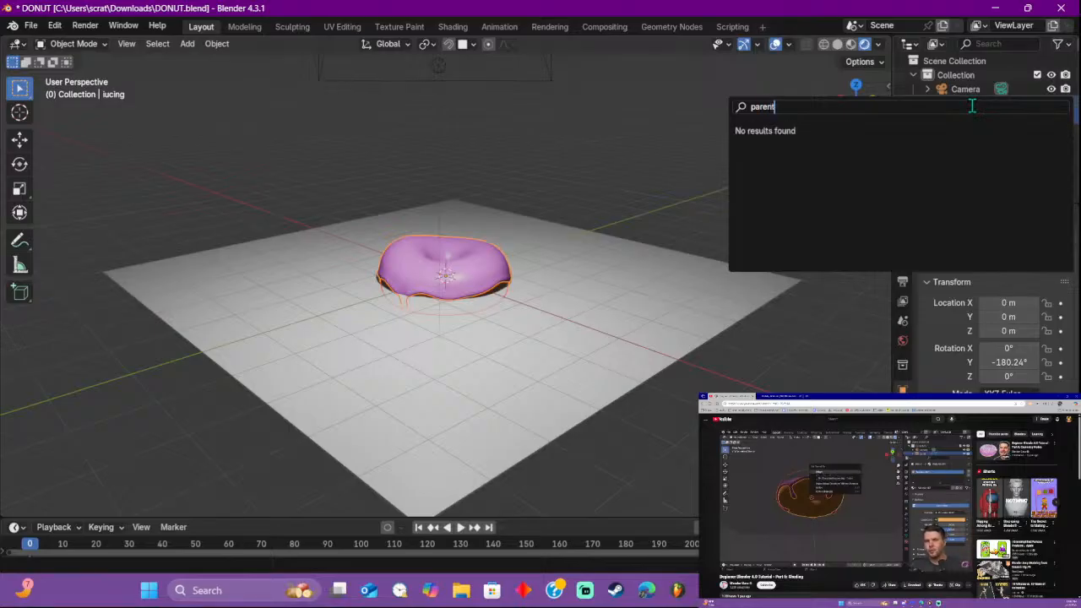
click(979, 93)
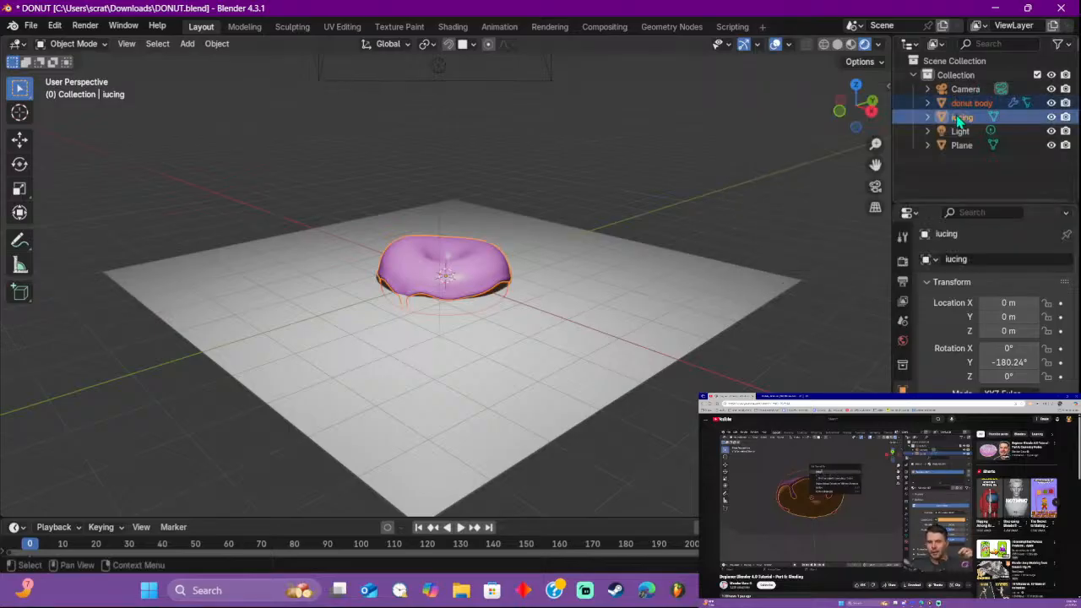
Step: Reselect the icing and donut body and try to run a "parent" operator on them
click(963, 118)
shift+click(974, 105)
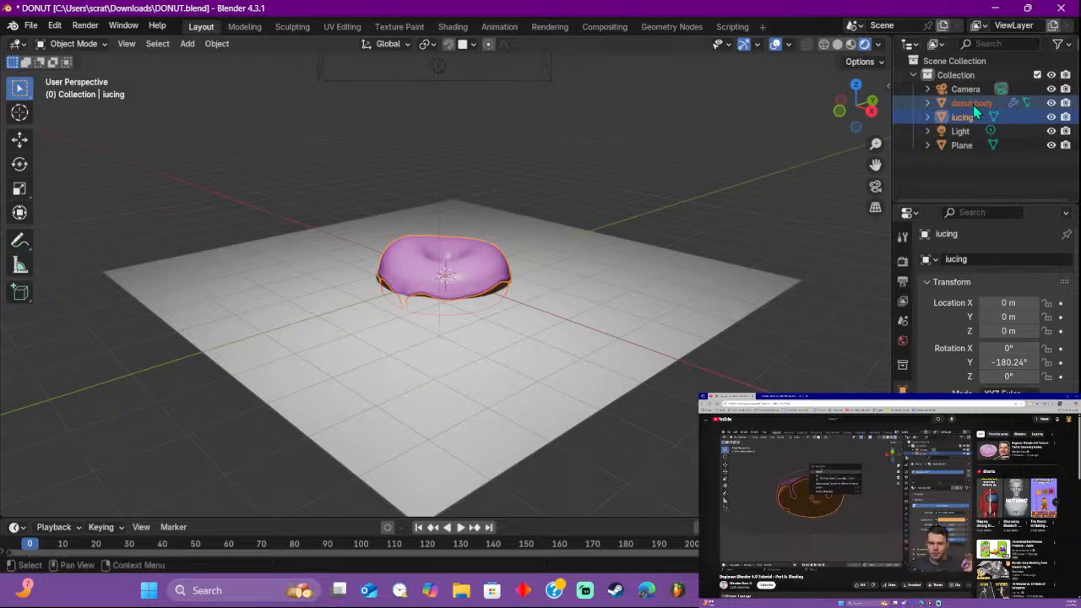
key(F3)
text(par)
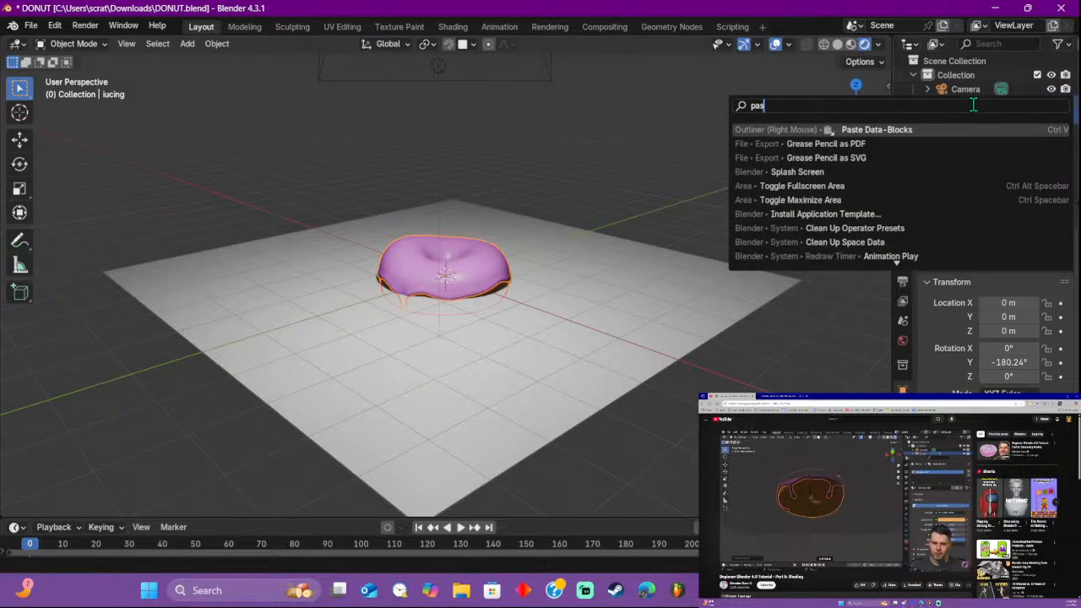
text(ent)
key(Return)
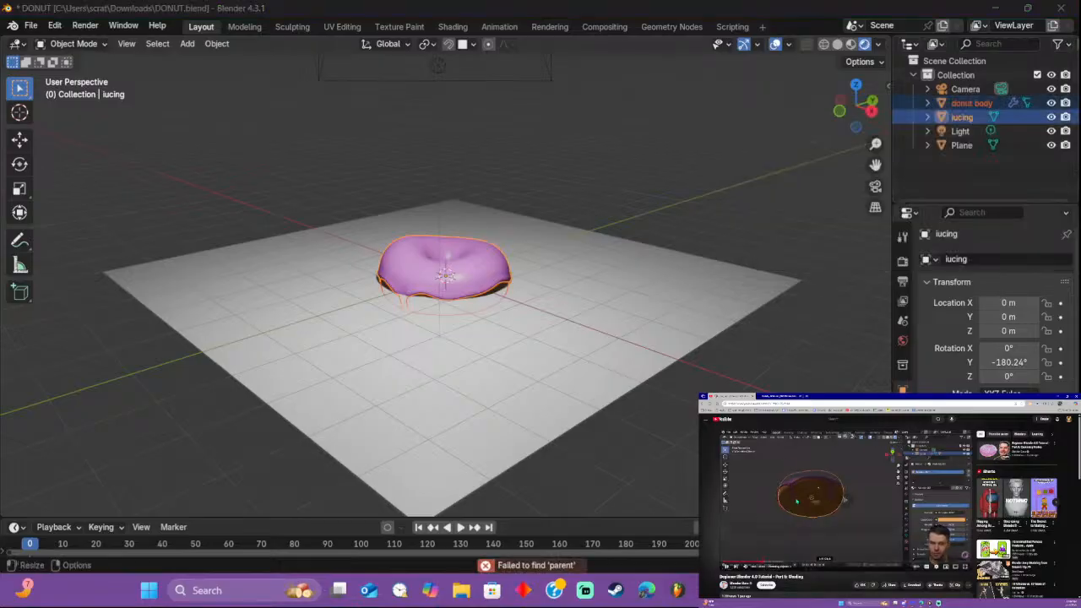
Step: Expand the donut body and icing in the scene hierarchy and parent the icing to the donut body
click(928, 116)
click(927, 103)
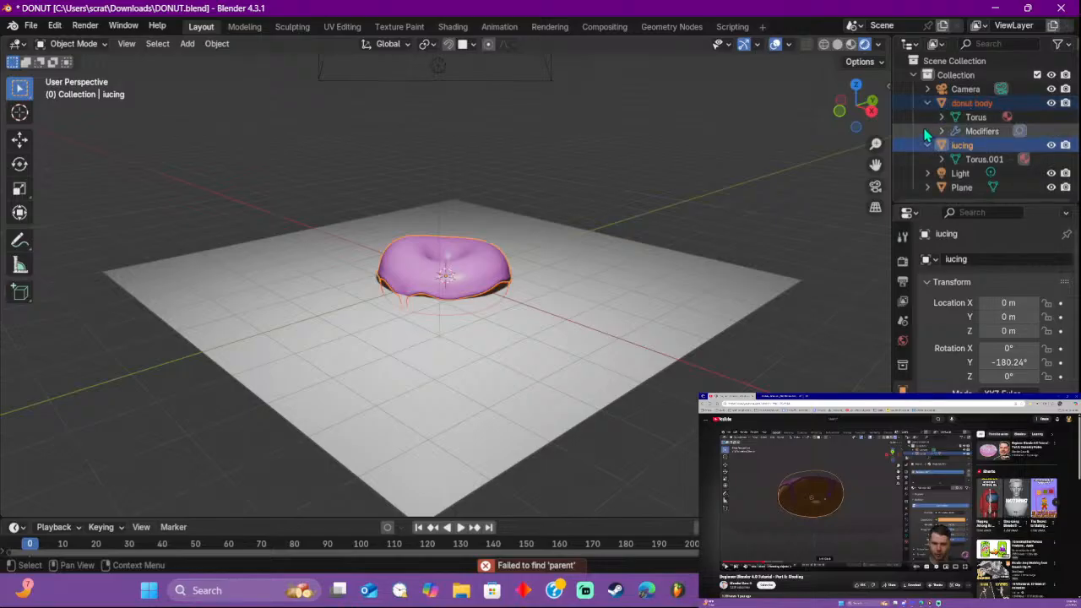
click(980, 145)
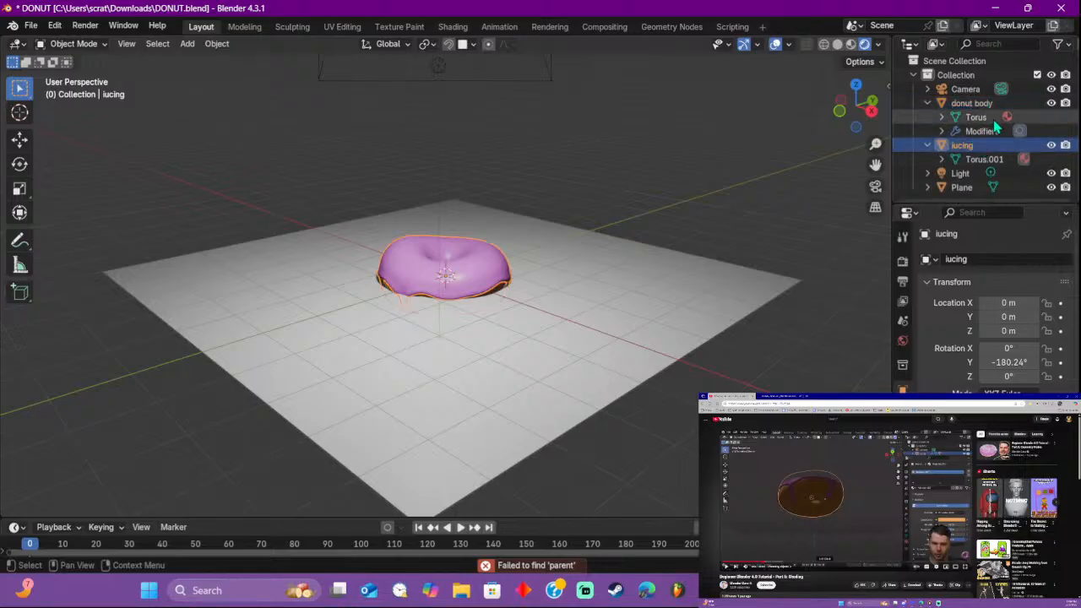
drag(976, 146, 946, 110)
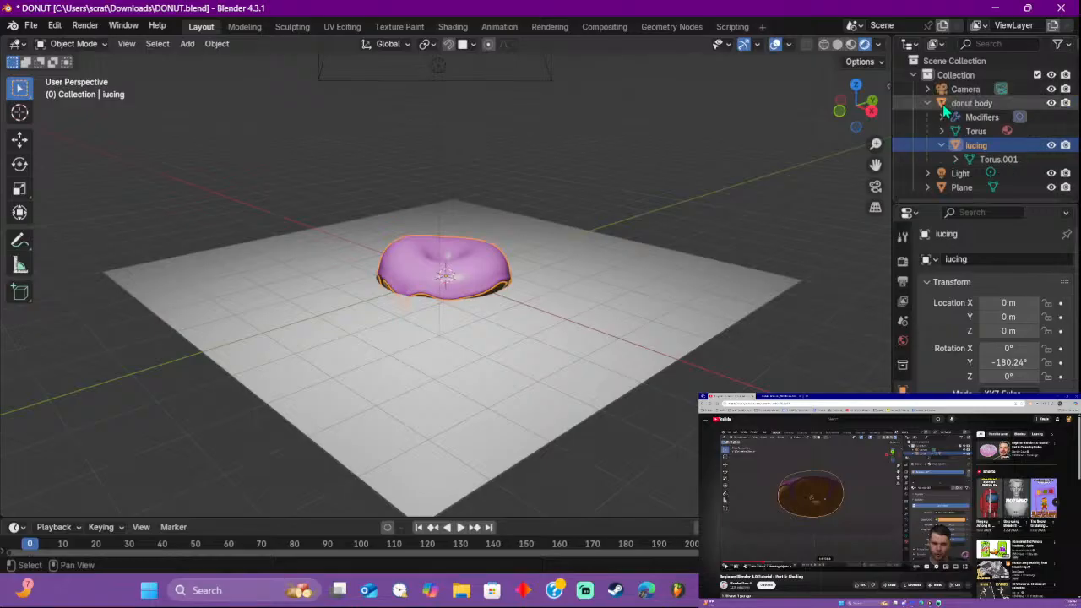
Step: Check the nested camera and modifier entries, collapse the donut body's hierarchy and select the ground plane
click(928, 89)
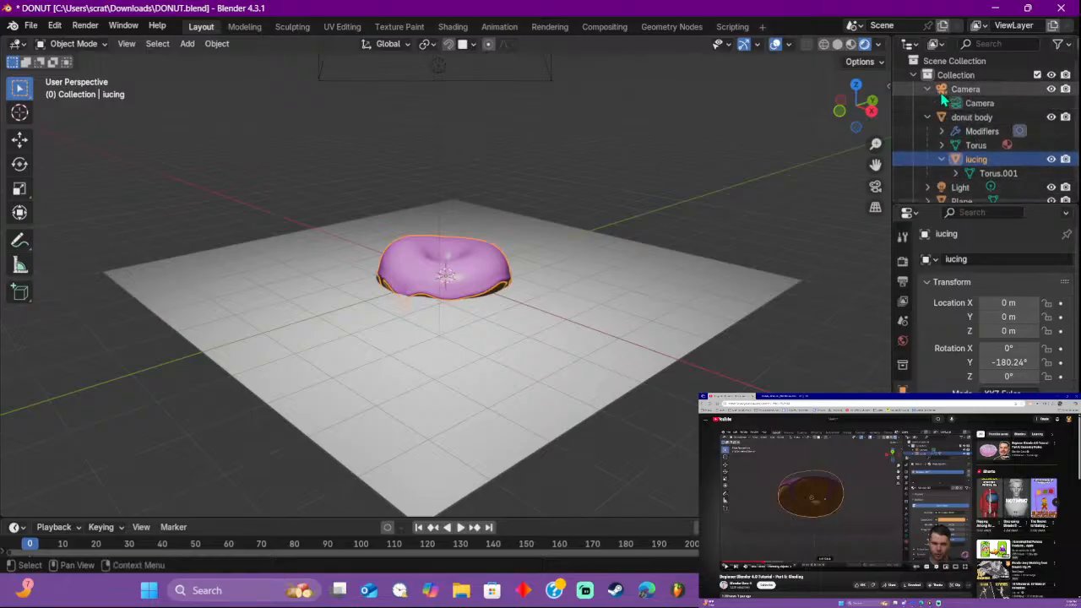
click(929, 89)
click(941, 117)
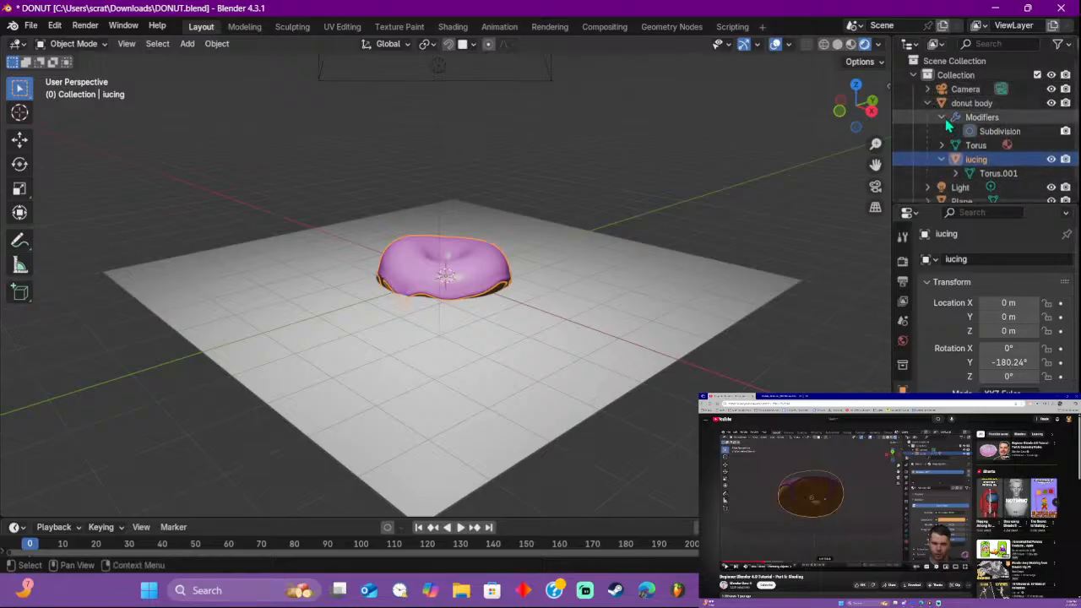
click(941, 117)
click(928, 104)
click(703, 312)
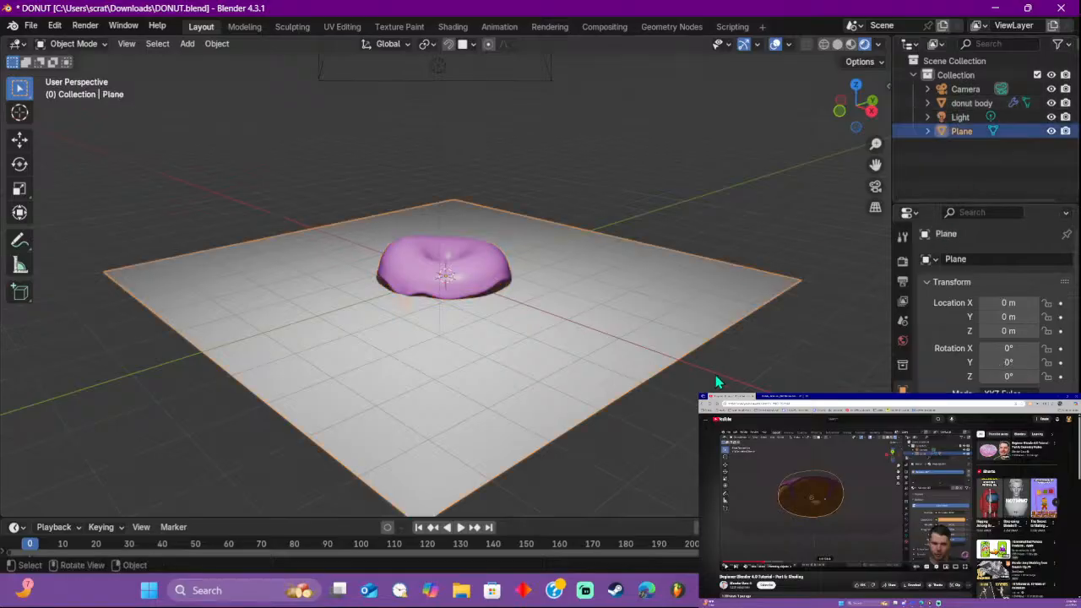
Step: Select the donut body resting on the ground plane
click(472, 274)
scroll(579, 307, up, 3)
middle_drag(642, 326, 463, 300)
click(455, 294)
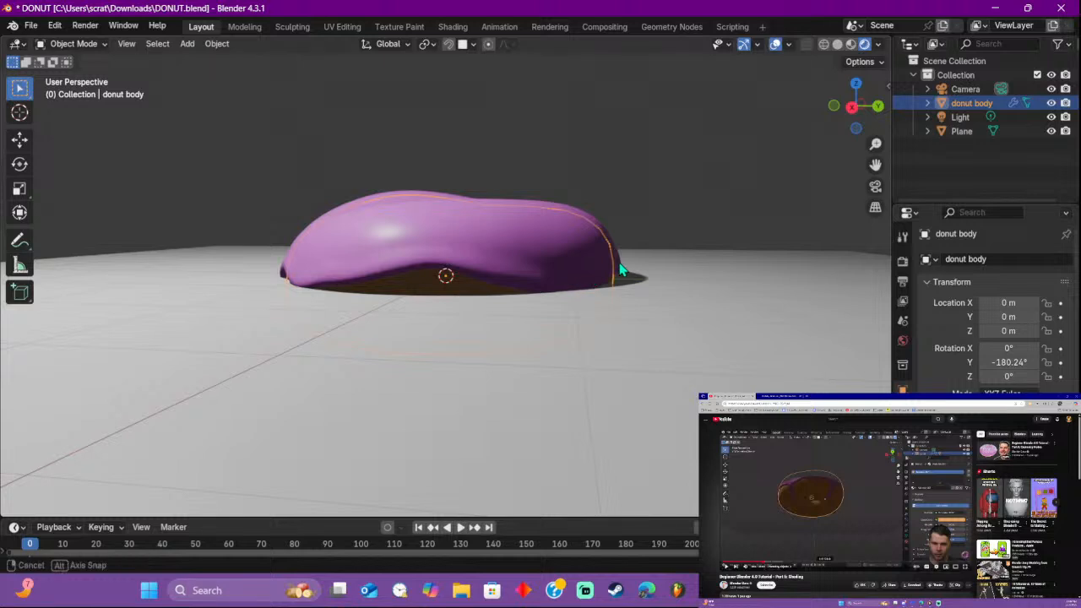
scroll(622, 272, up, 1)
key(g)
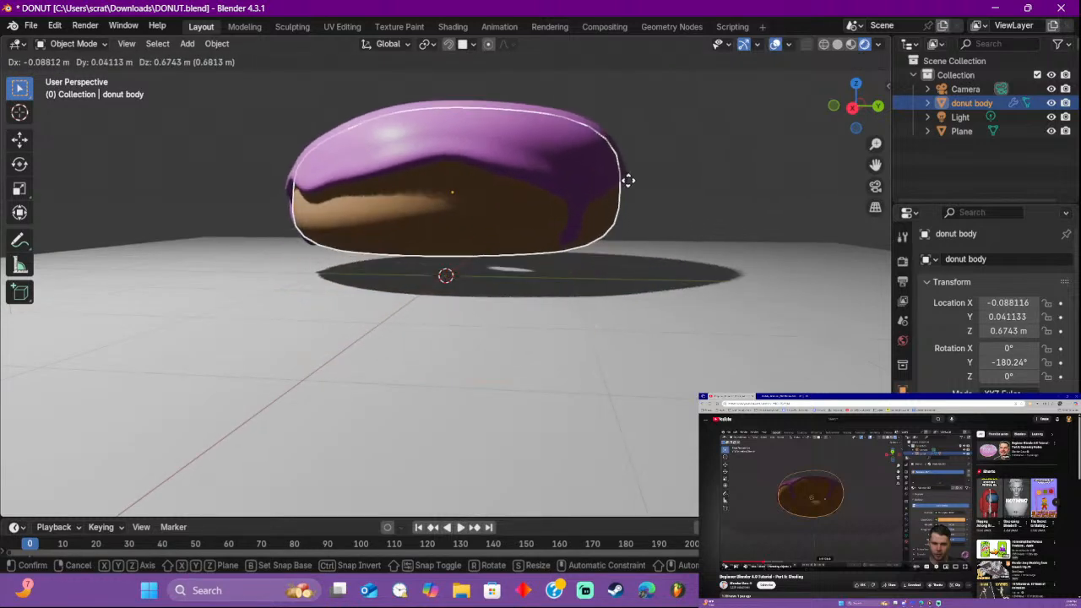
right_click(628, 180)
right_click(657, 277)
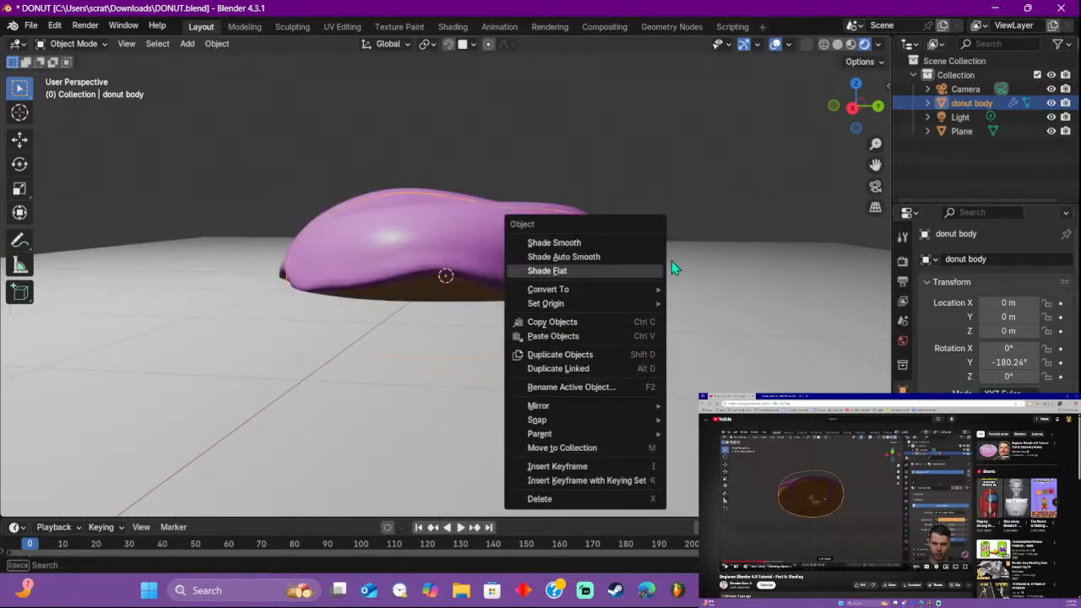
Step: In the right orthographic view, move the donut body up about 0.47 m so its base sits just above the ground line
click(856, 110)
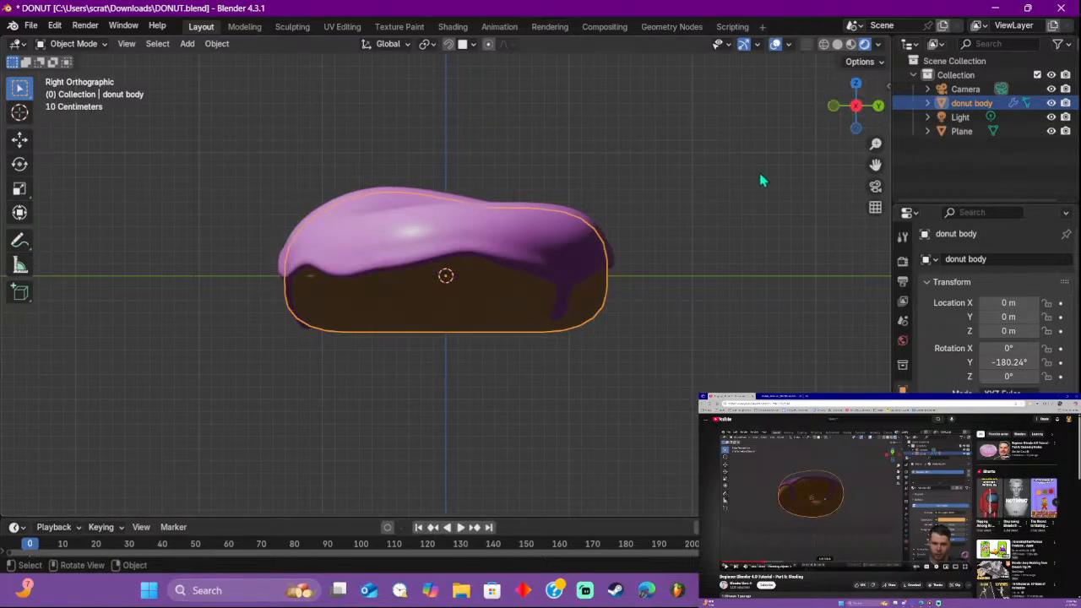
scroll(597, 250, down, 3)
key(g)
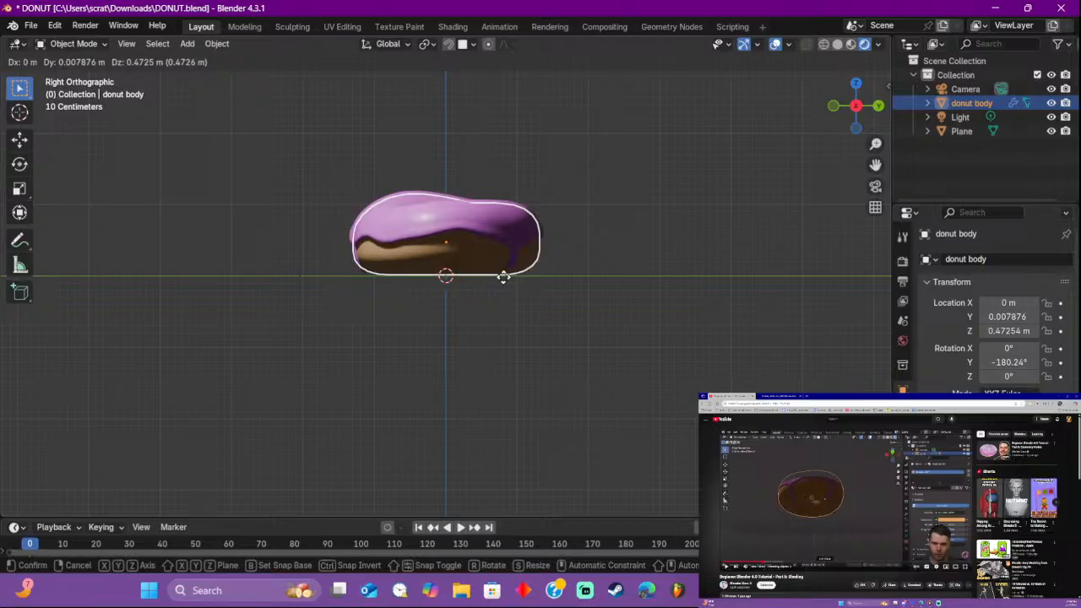
click(504, 278)
Step: Lower the donut body by about 0.008 m to bring its base closer to the ground plane
scroll(507, 282, up, 8)
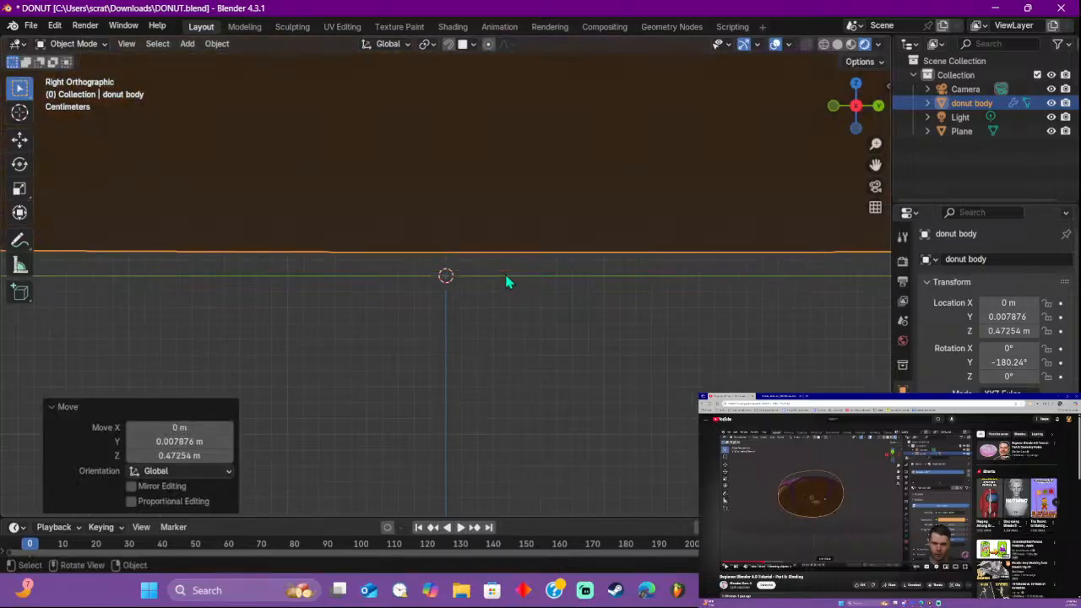
key(g)
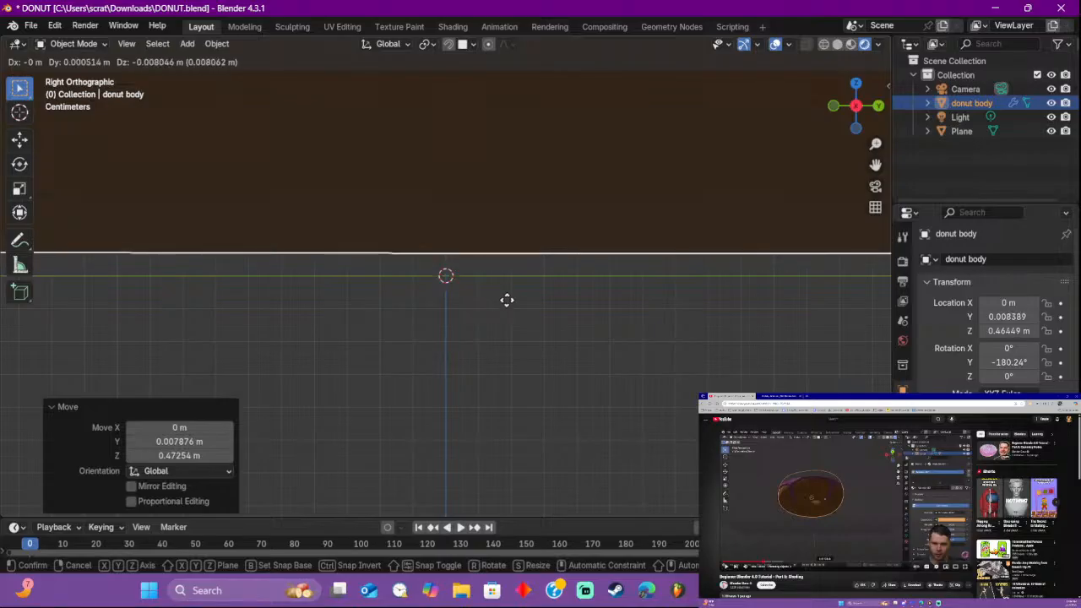
click(506, 299)
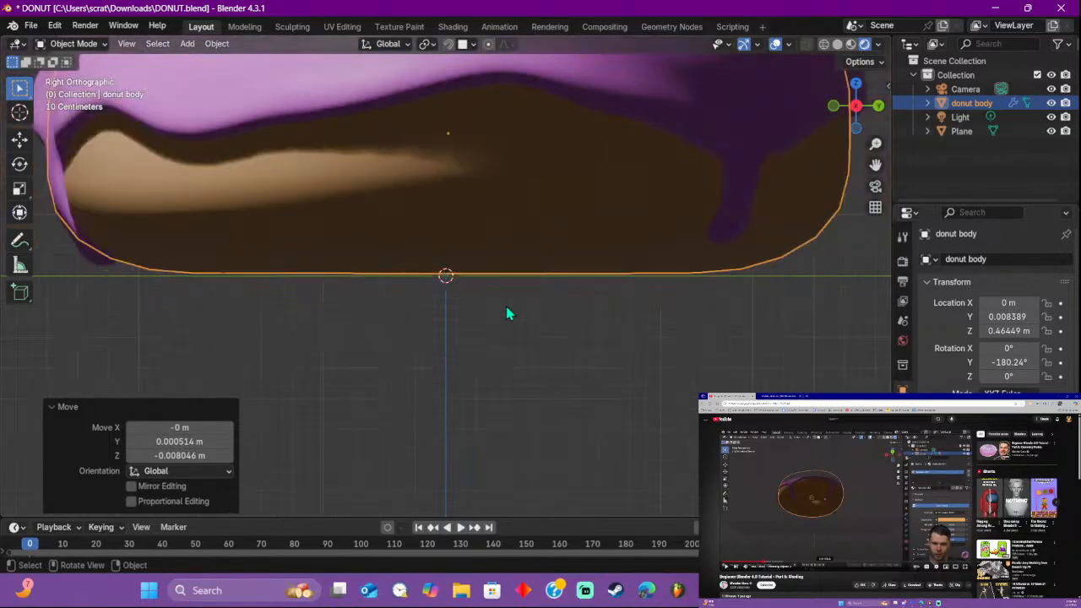
scroll(507, 314, down, 8)
middle_drag(475, 212, 531, 281)
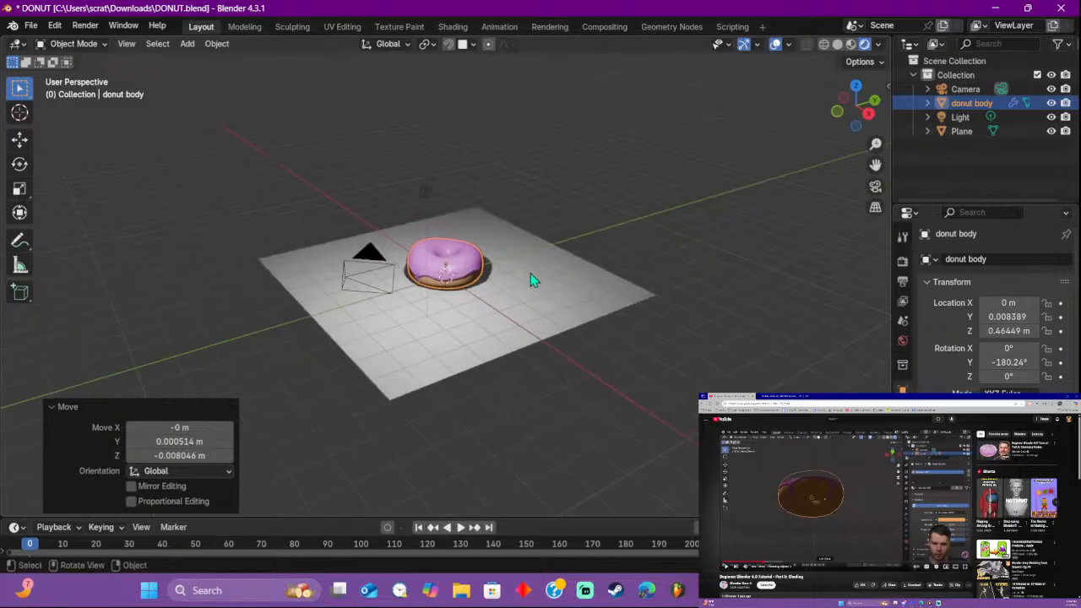
click(704, 313)
scroll(714, 287, up, 3)
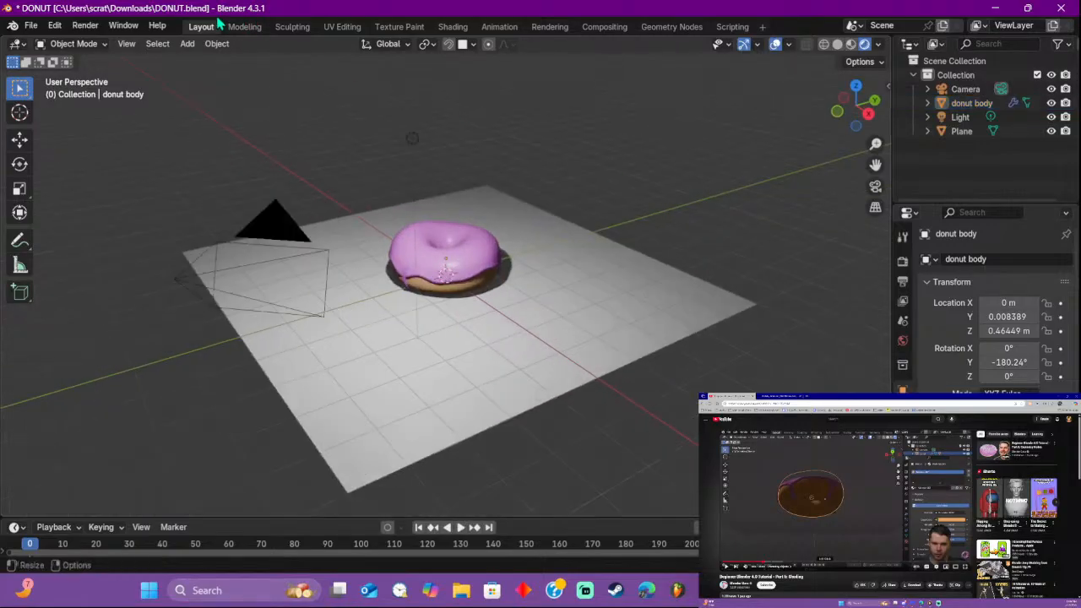
click(84, 25)
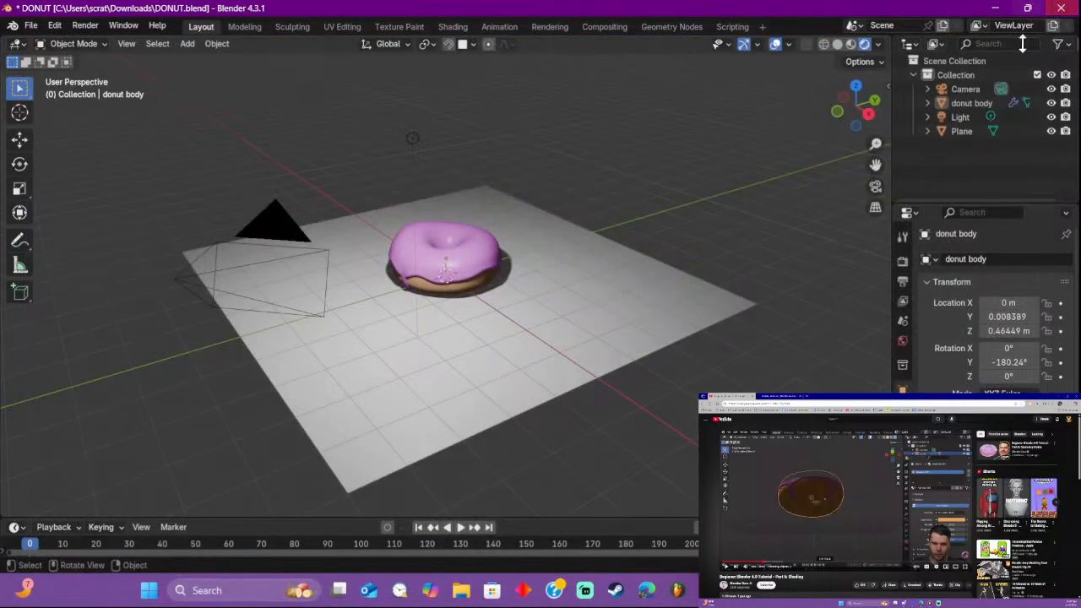
click(1062, 10)
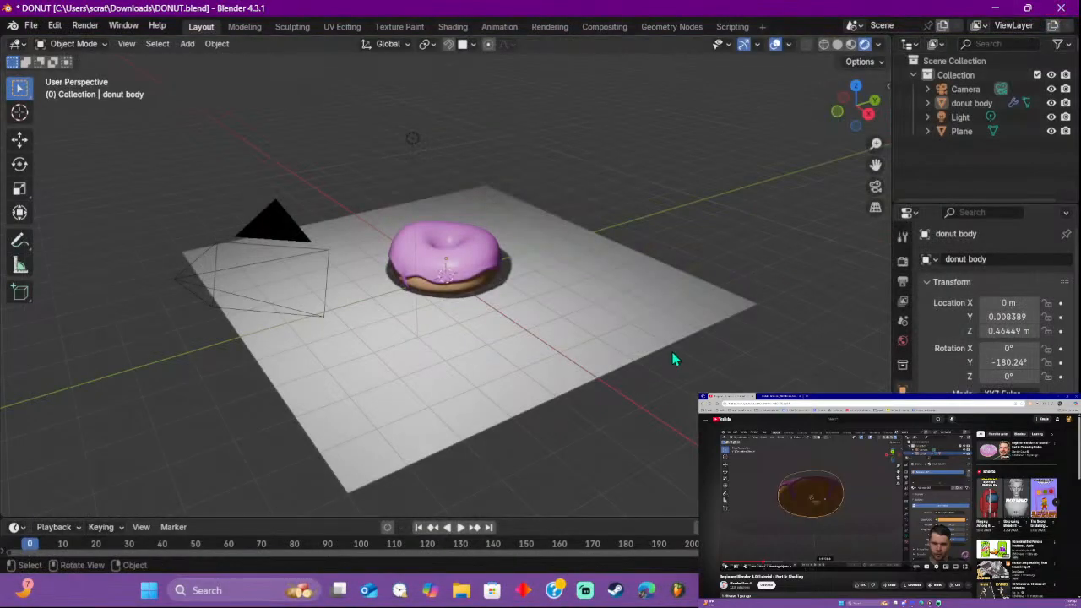
middle_drag(674, 359, 823, 289)
scroll(822, 290, down, 1)
click(834, 490)
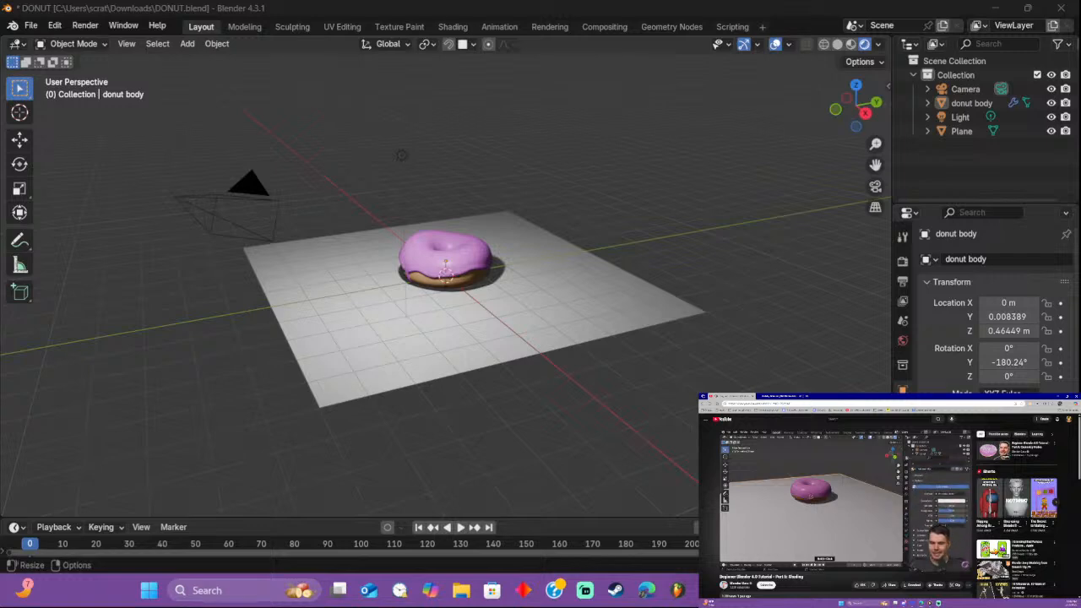
Step: Select the plane under the donut and give it a new material
click(510, 350)
click(509, 349)
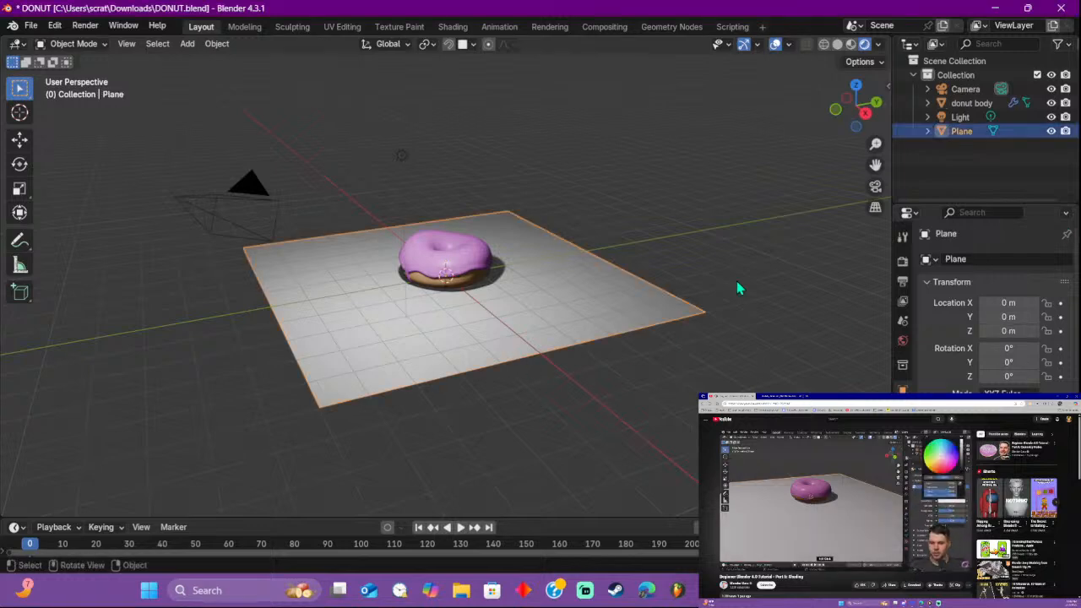
click(929, 282)
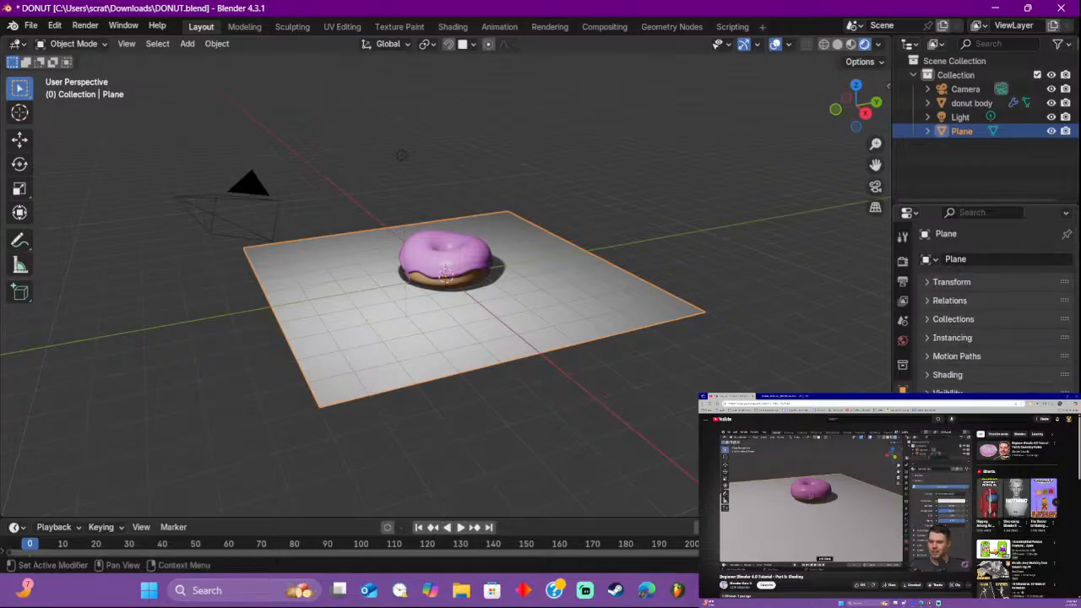
click(902, 341)
click(980, 319)
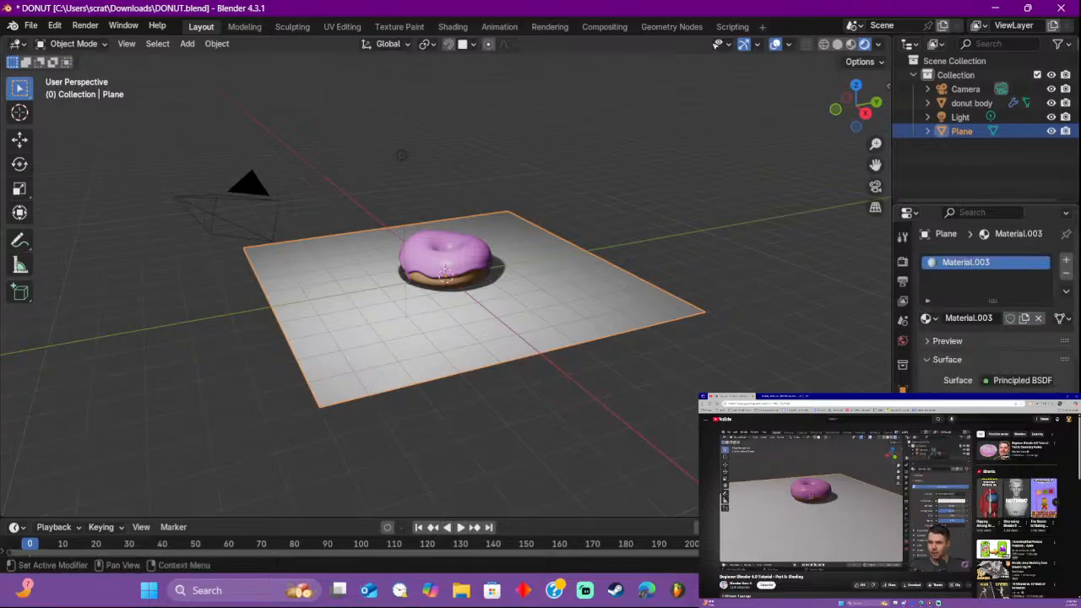
Step: Link an Image Texture node to the base color of the plane's material, then deselect the plane
click(986, 405)
click(985, 405)
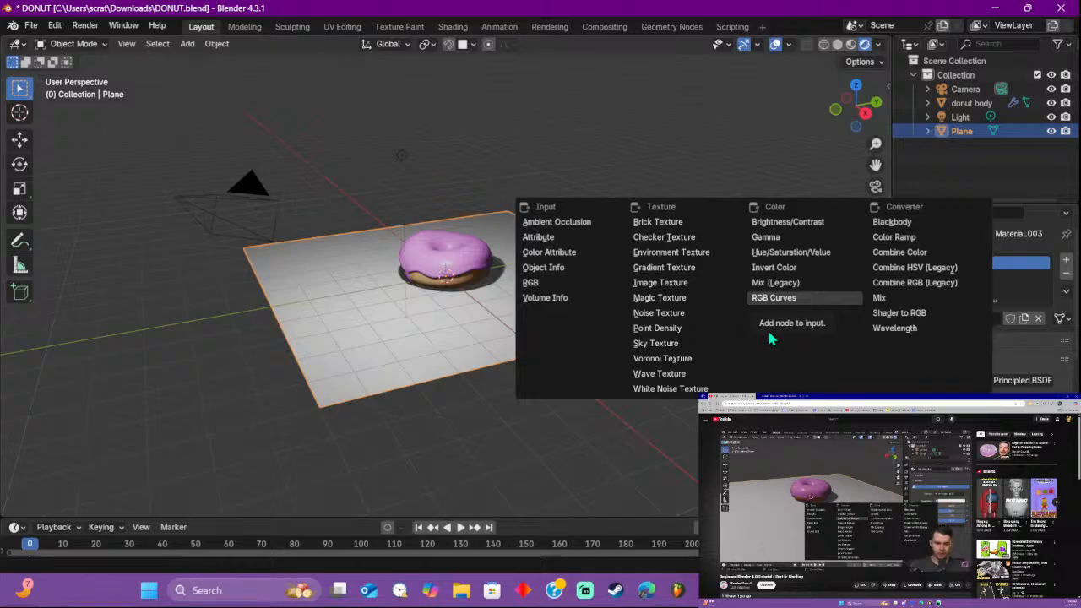
click(669, 287)
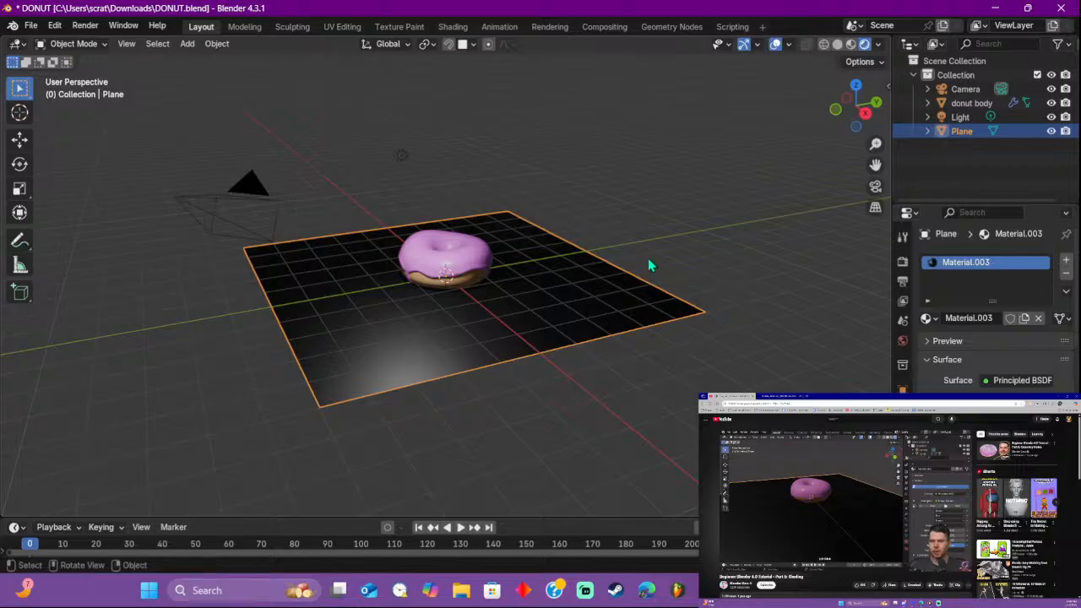
click(602, 237)
middle_drag(546, 321, 113, 346)
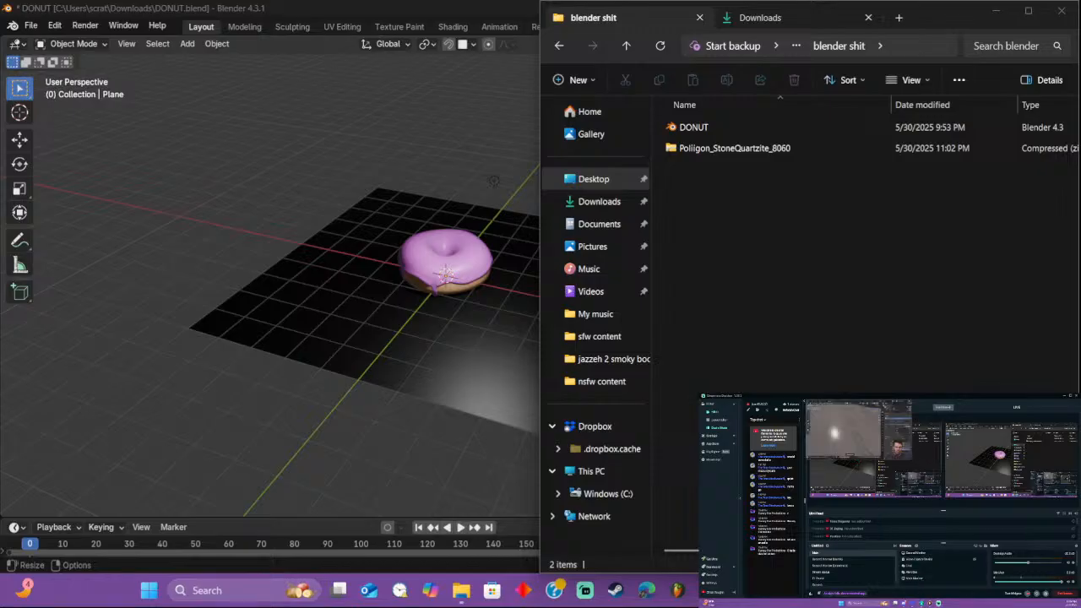
Step: Maximize the folder window containing the Poliigon_StoneQuartzite_8060 archive and skip ahead in the tutorial video
key(super+d)
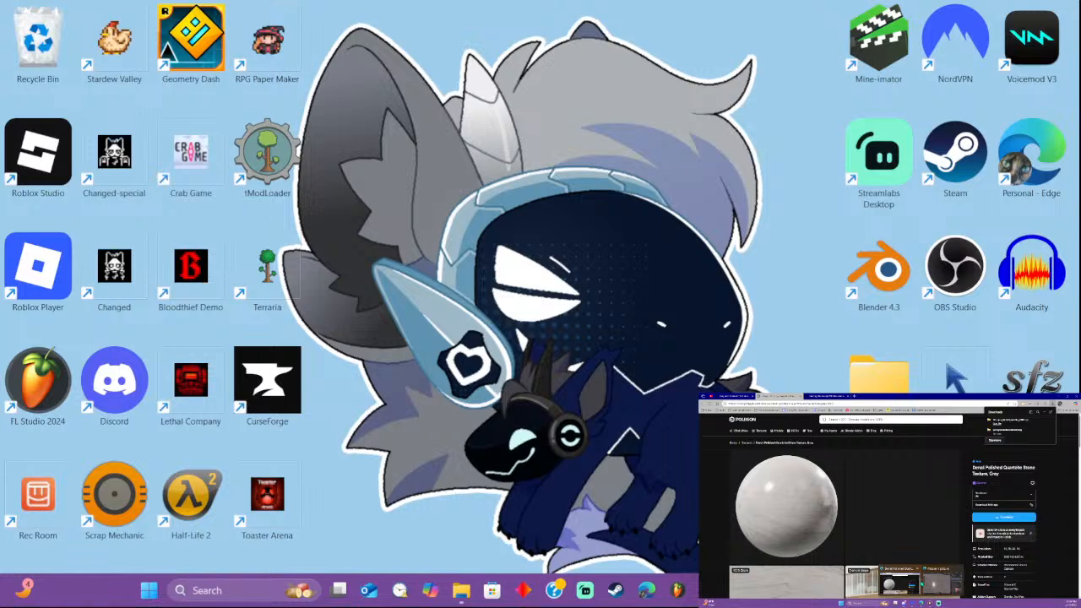
key(super+d)
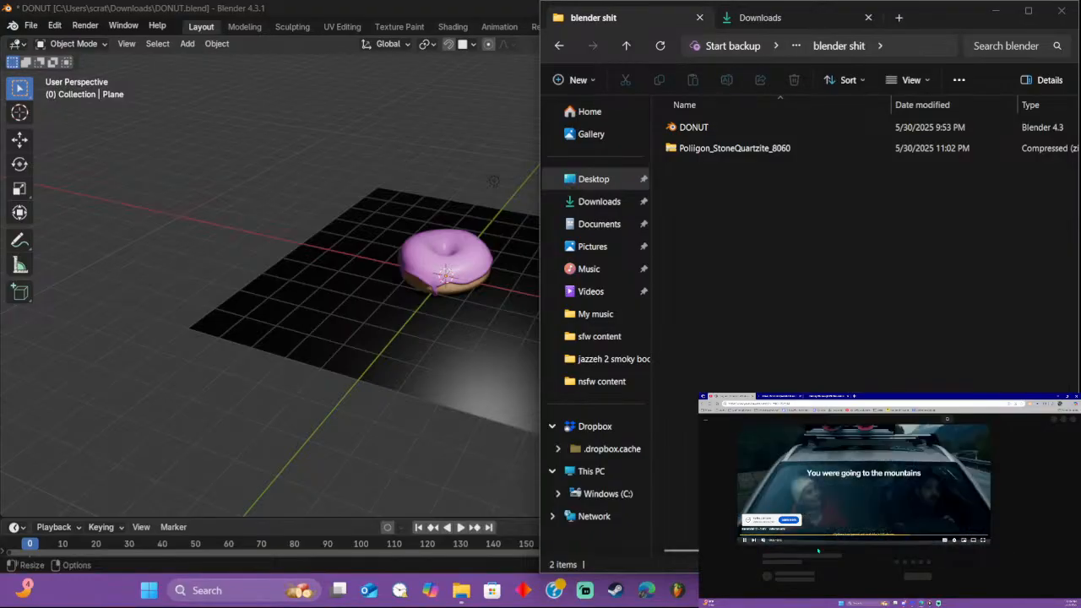
drag(948, 21, 851, 38)
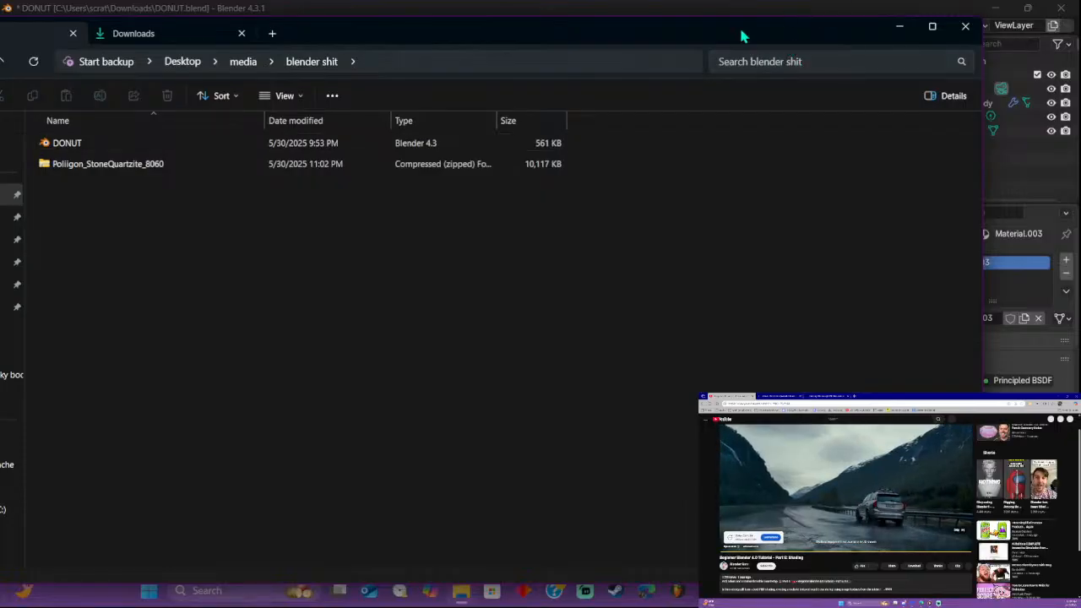
drag(536, 33, 708, 3)
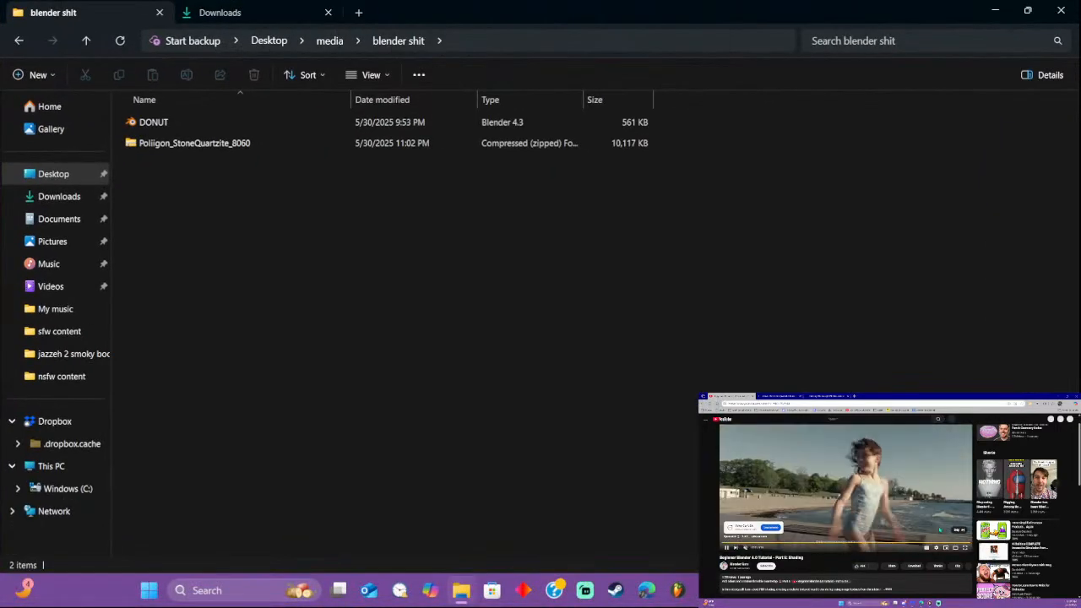
click(958, 530)
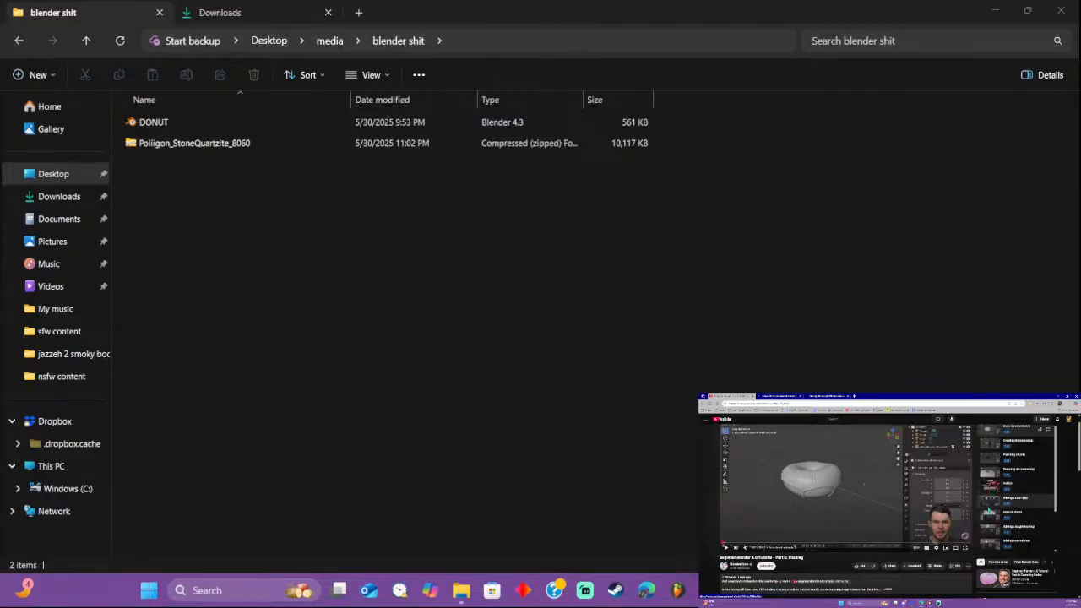
click(987, 488)
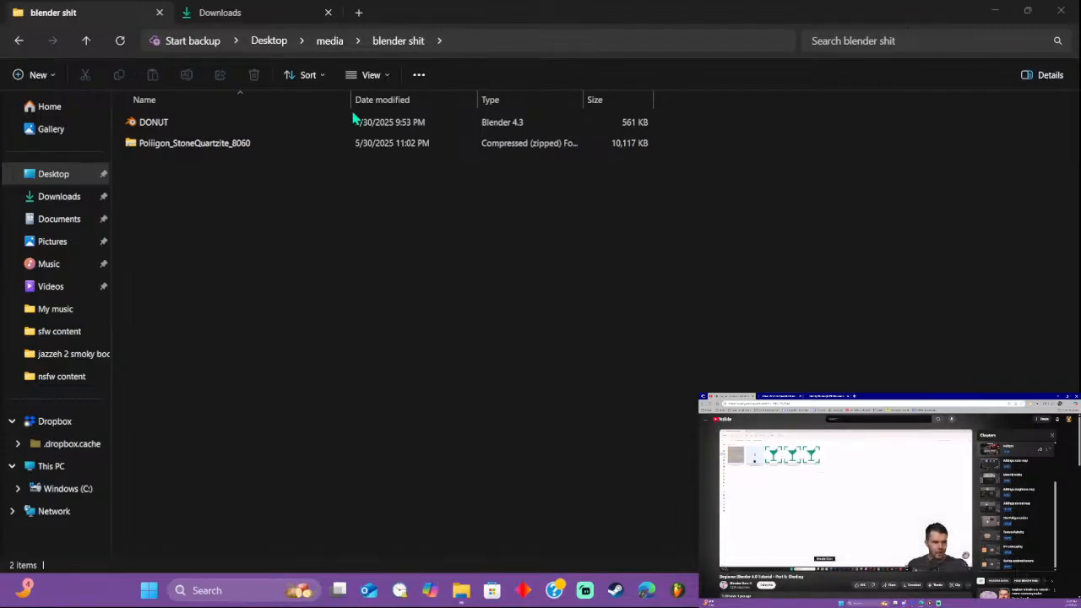
click(296, 145)
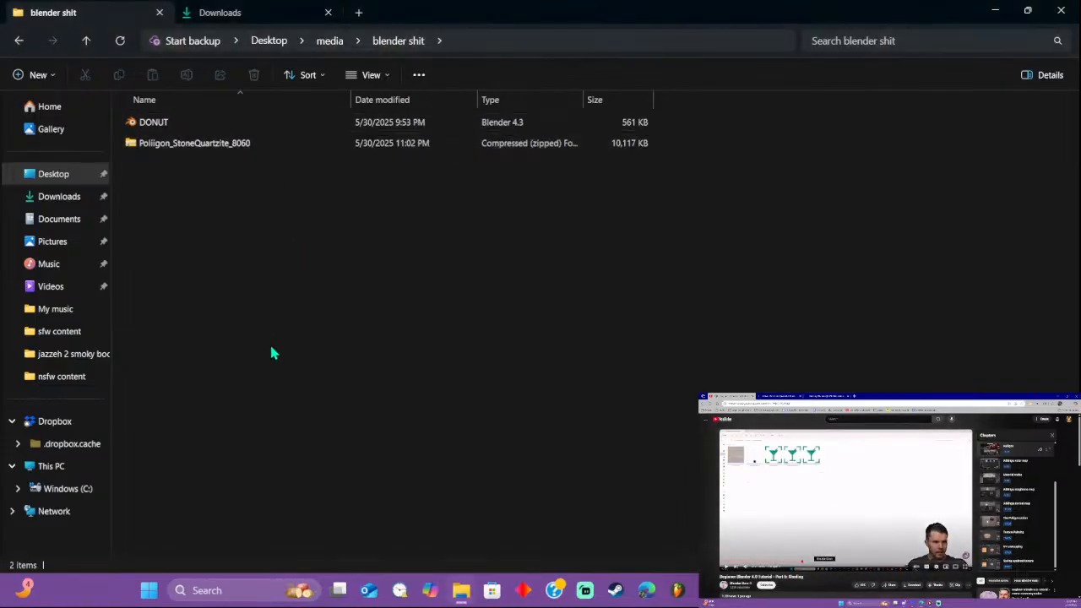
right_click(292, 207)
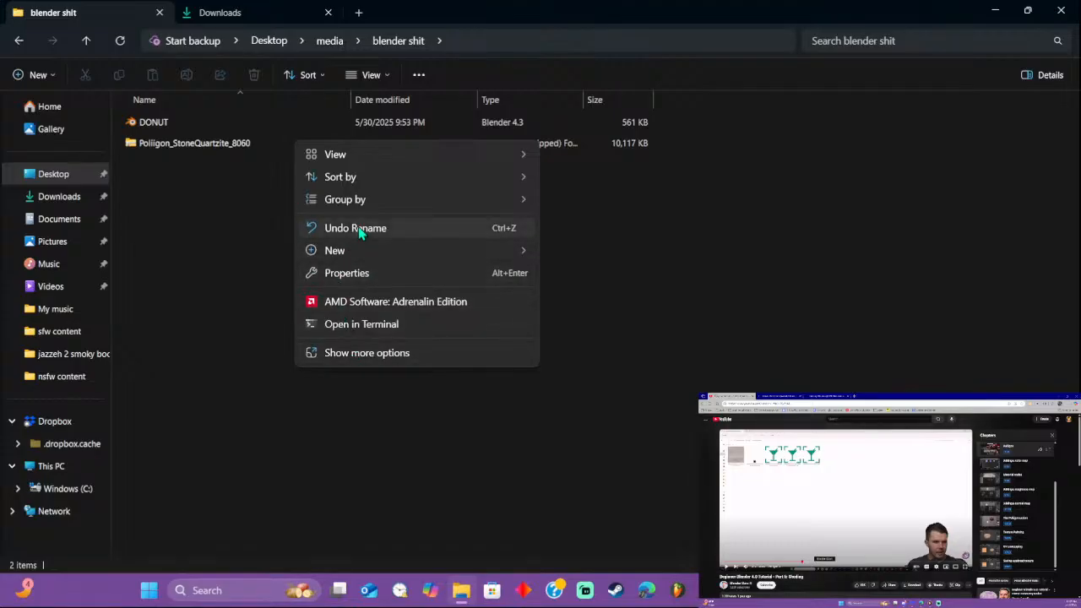
click(212, 144)
right_click(201, 145)
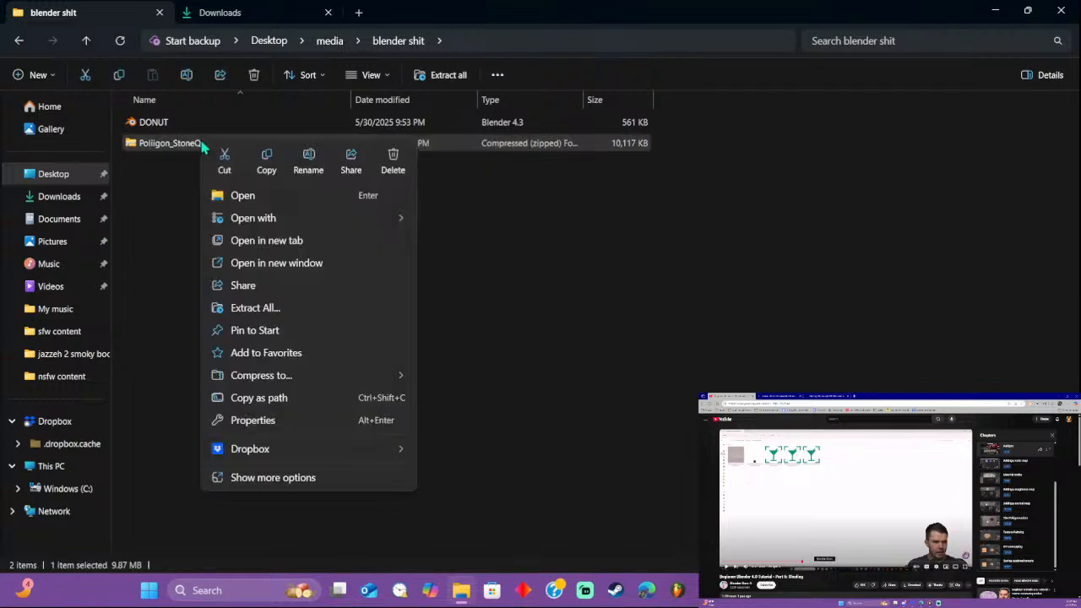
click(245, 309)
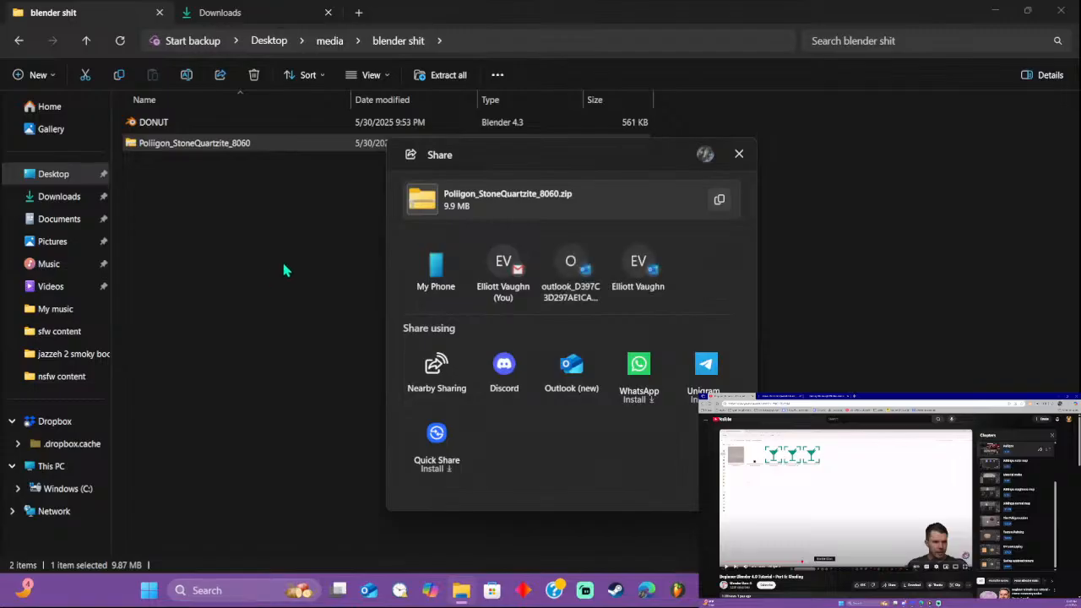
click(739, 154)
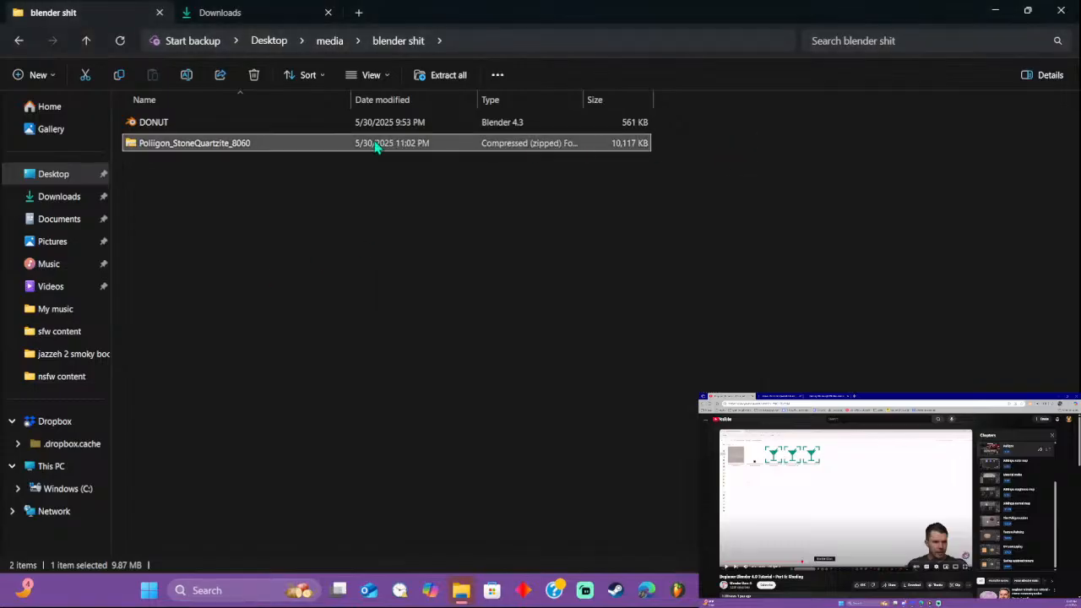
Step: Extract the Poliigon_StoneQuartzite_8060 archive to the suggested folder of the same name and close the extracted folder's window
right_click(226, 146)
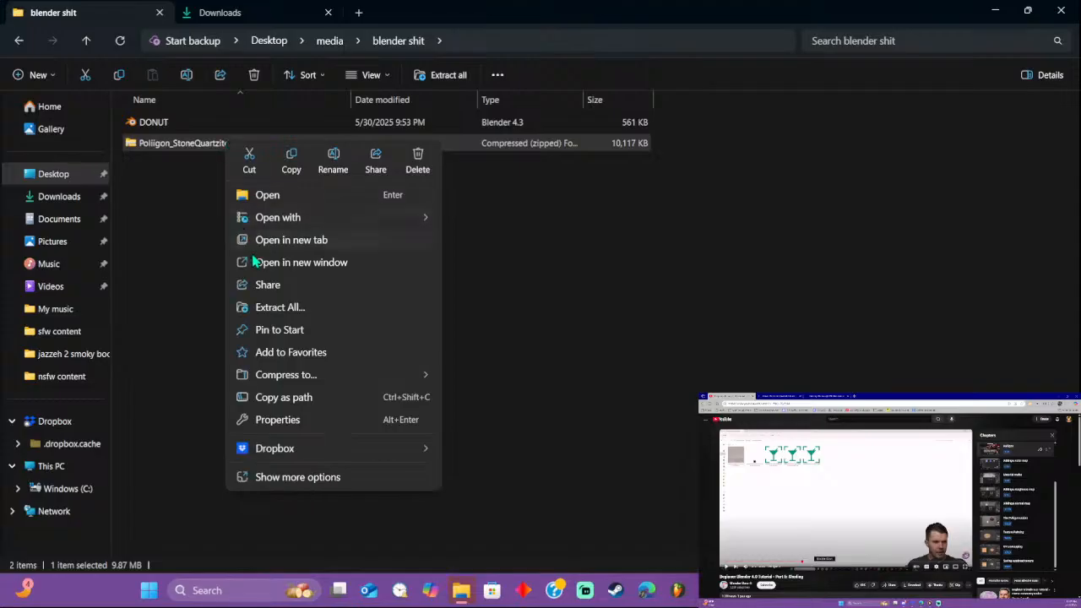
click(279, 309)
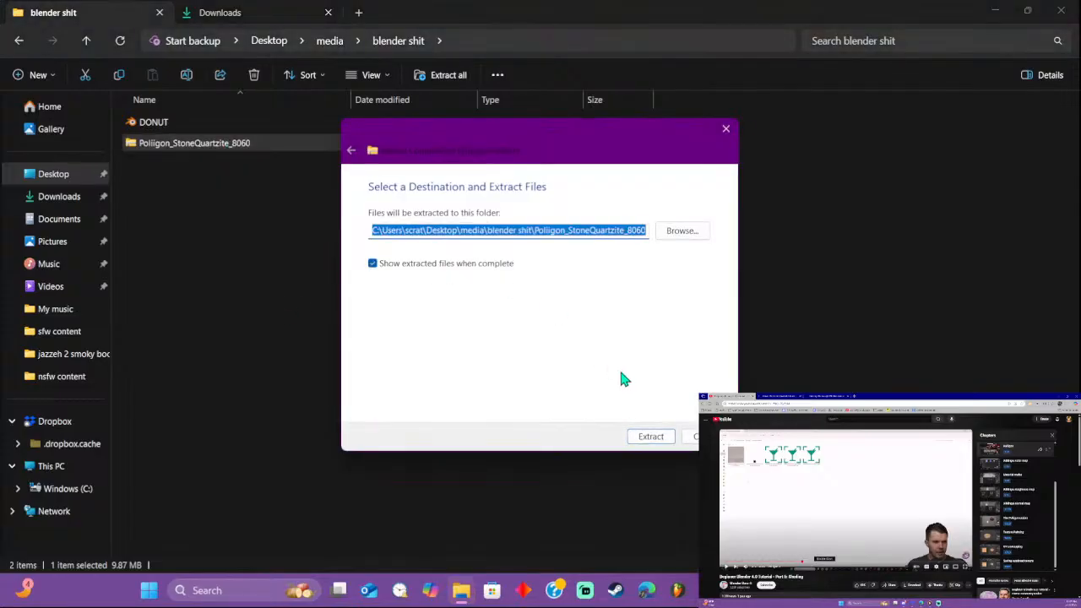
click(664, 440)
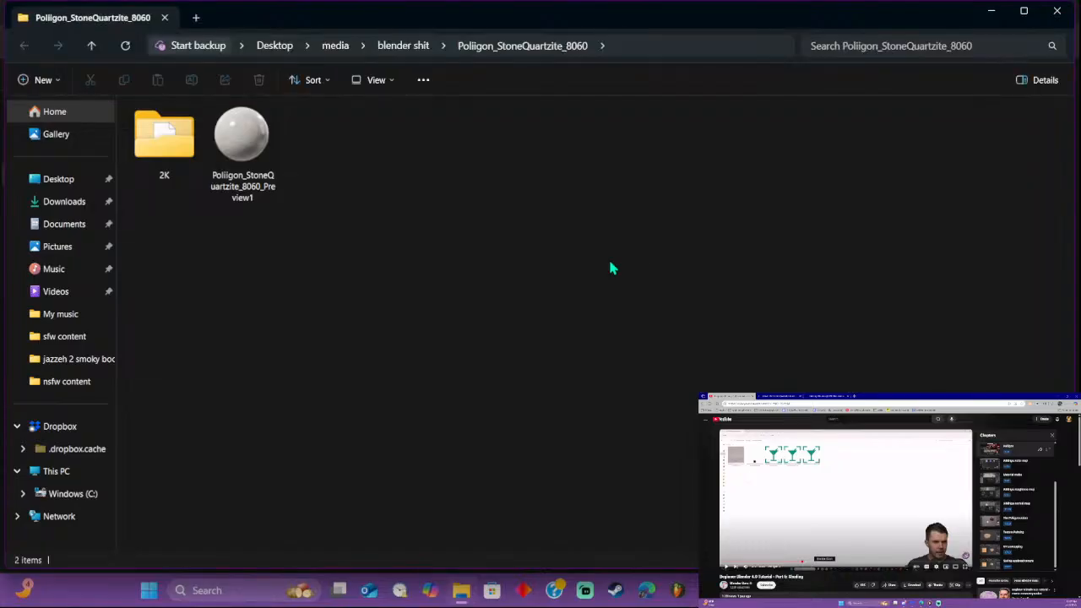
click(1058, 11)
Step: Move the folder window to the second monitor to uncover Blender, and return to the tutorial video
double_click(809, 29)
drag(723, 459, 905, 394)
click(1067, 396)
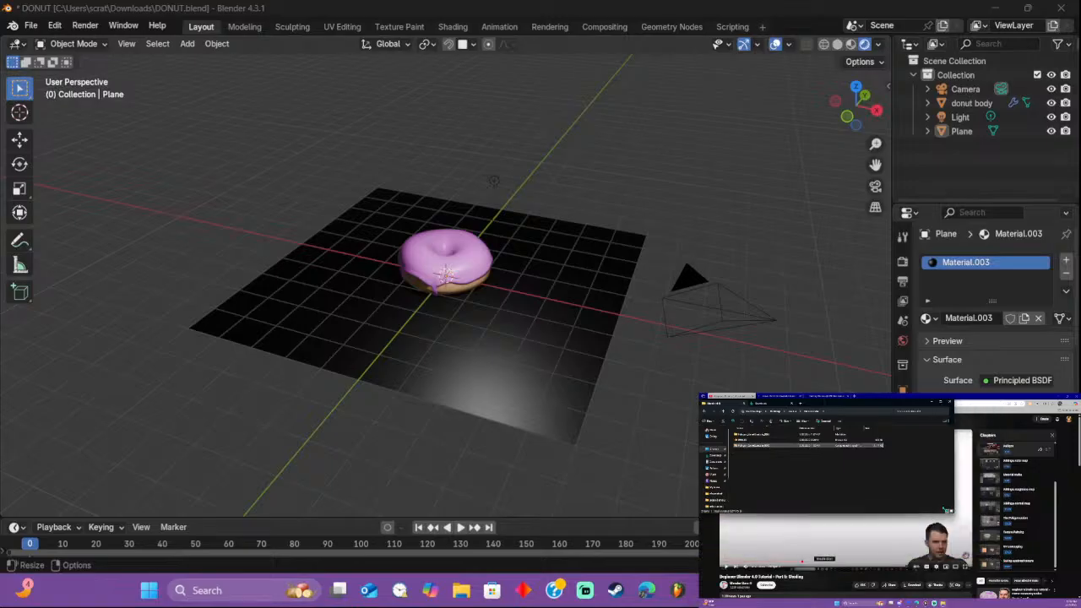
drag(946, 410, 1003, 426)
click(809, 524)
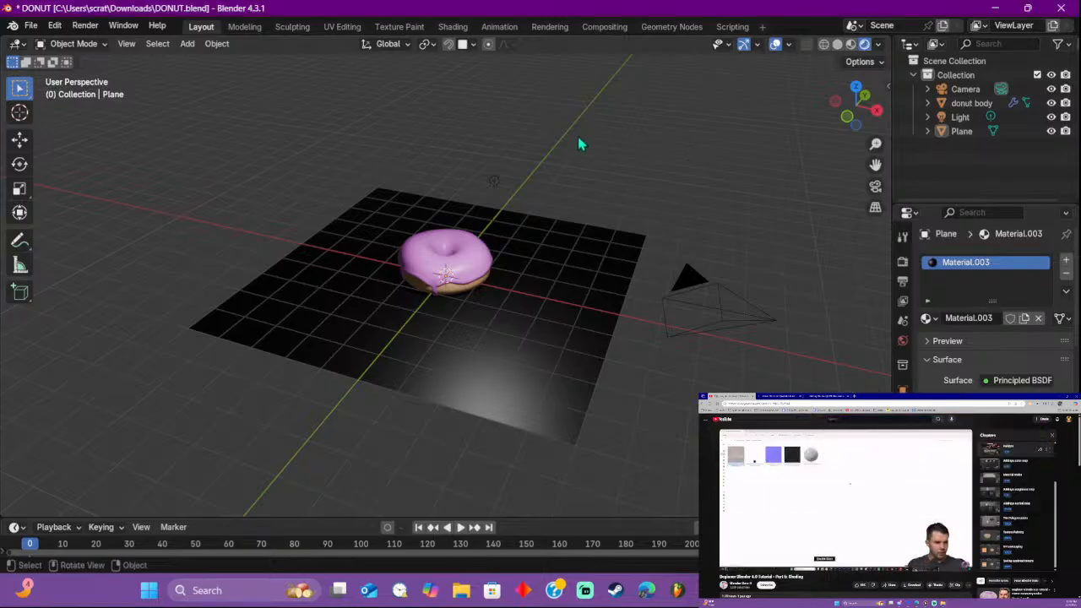
Step: Browse to the Desktop folder in the file browser for the plane's image texture
middle_drag(580, 143, 874, 142)
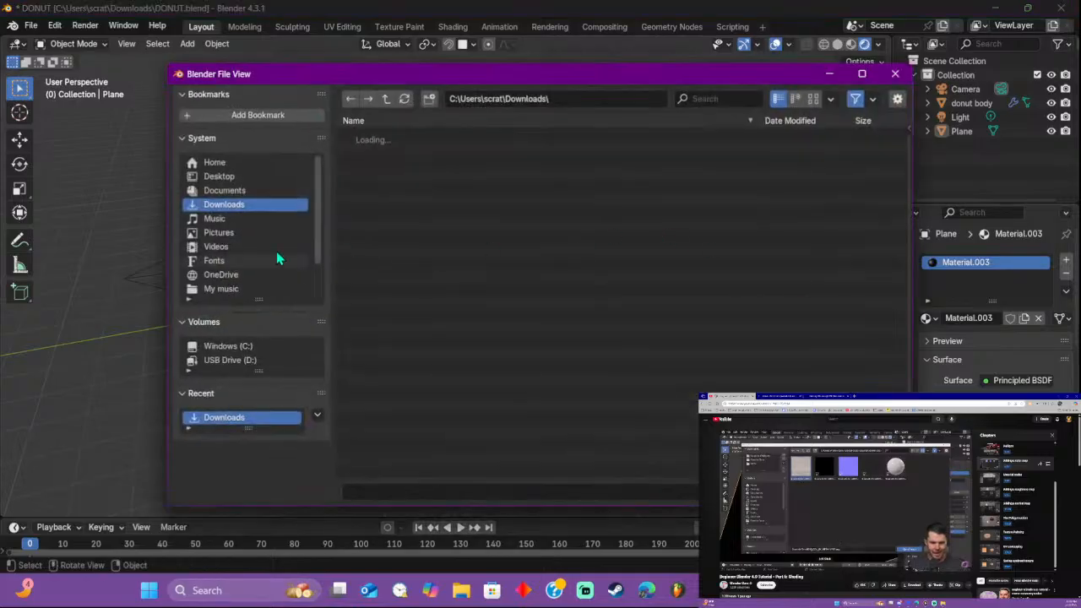
click(218, 177)
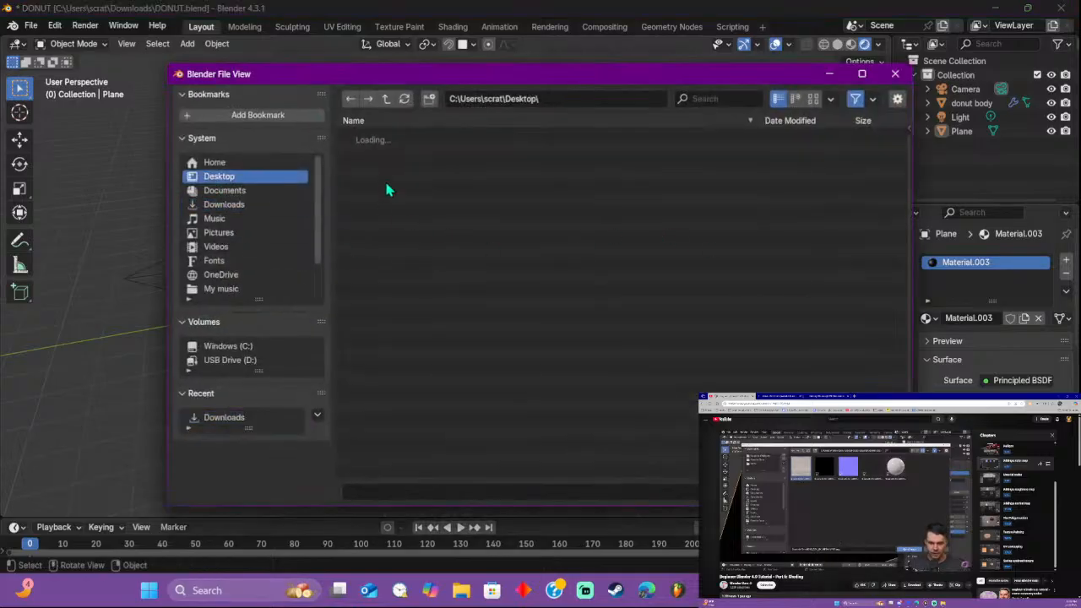
double_click(363, 148)
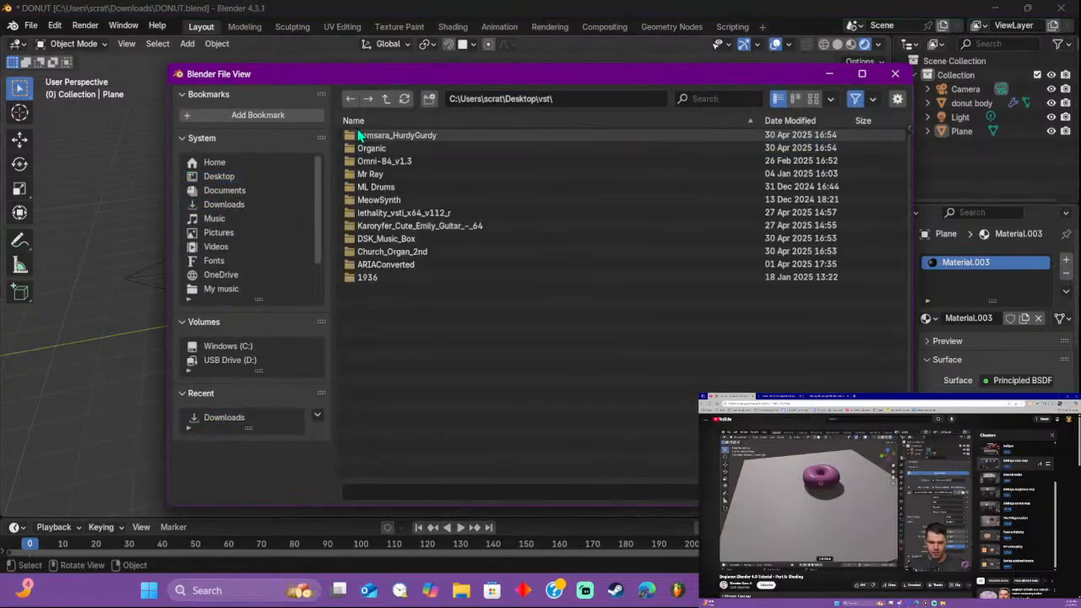
click(237, 164)
click(234, 176)
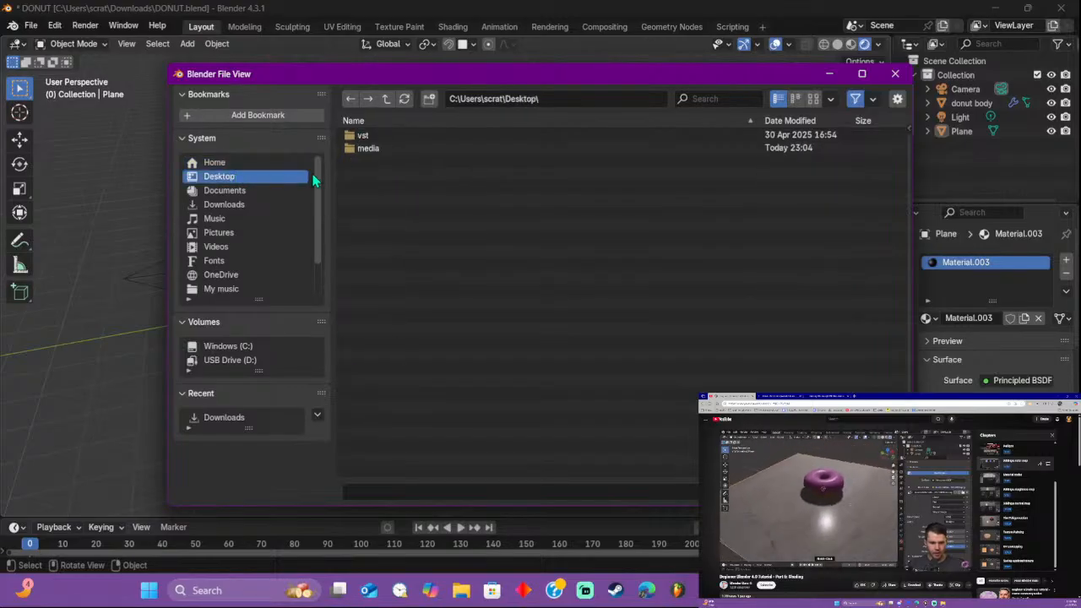
Step: Open Poliigon_StoneQuartzite_8060_BaseColor.jpg from the extracted texture's 2K folder inside media as the plane's image texture
double_click(368, 149)
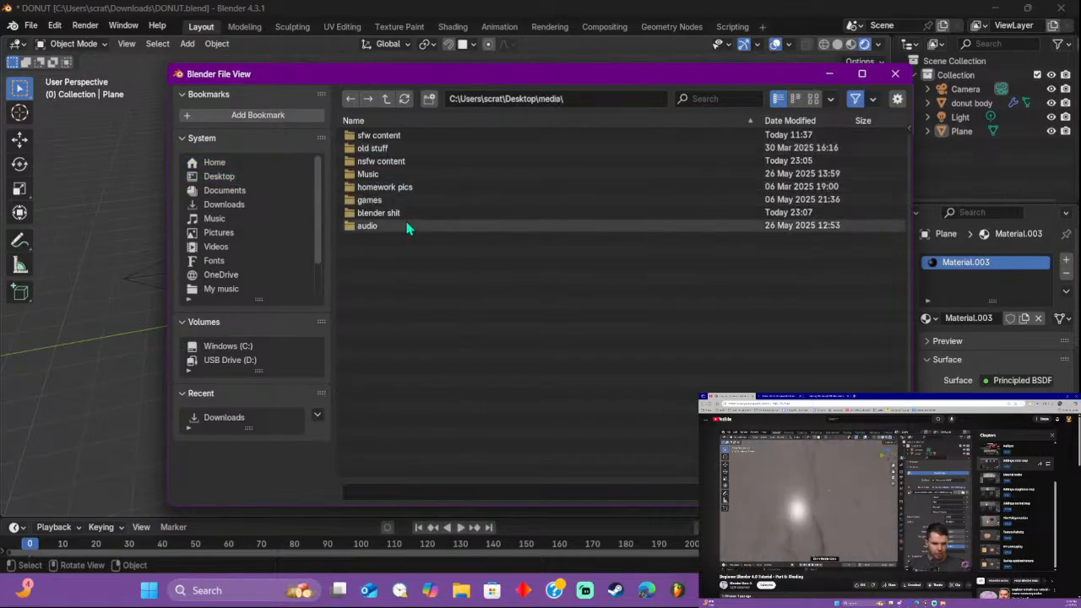
double_click(404, 215)
click(405, 136)
double_click(406, 137)
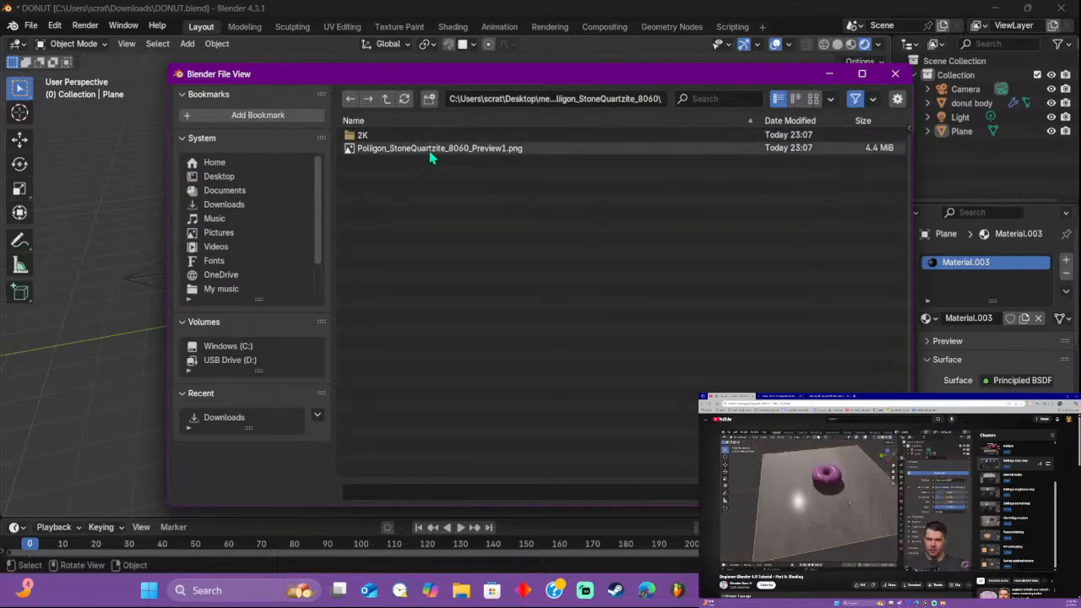
double_click(445, 136)
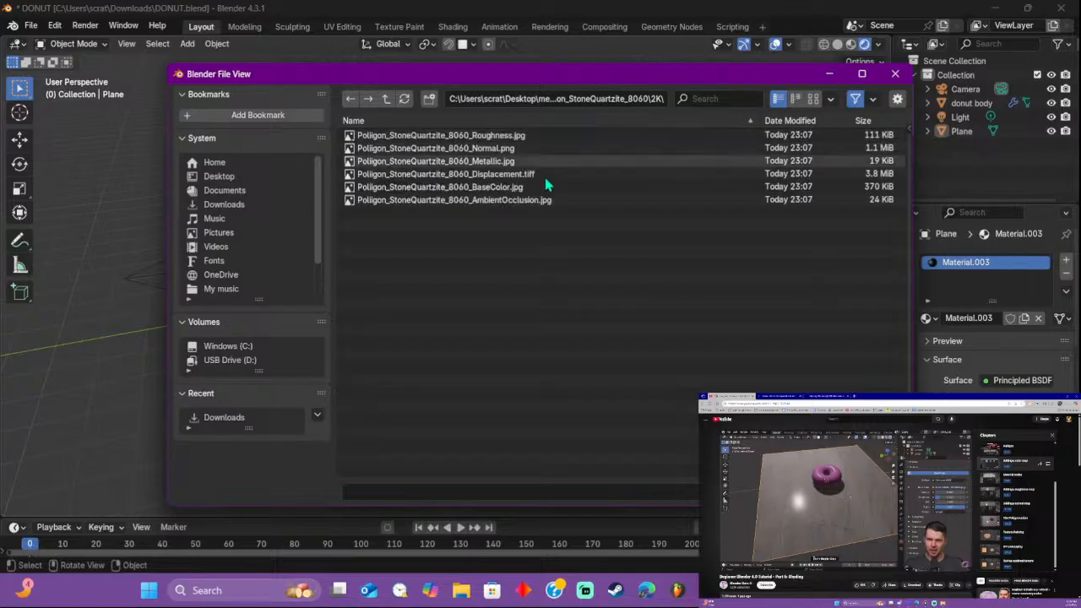
click(472, 188)
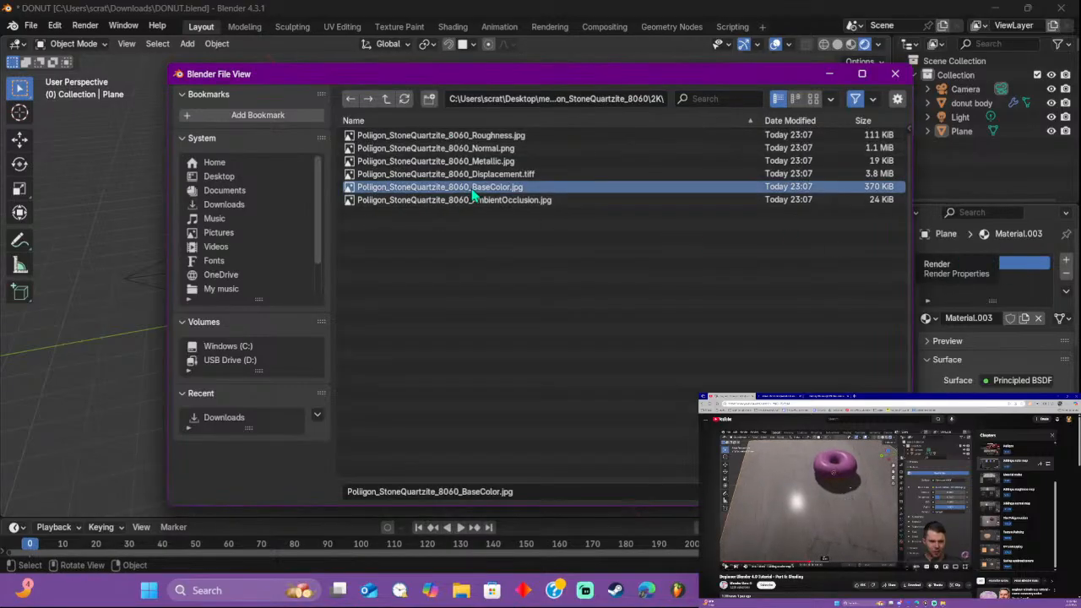
double_click(519, 188)
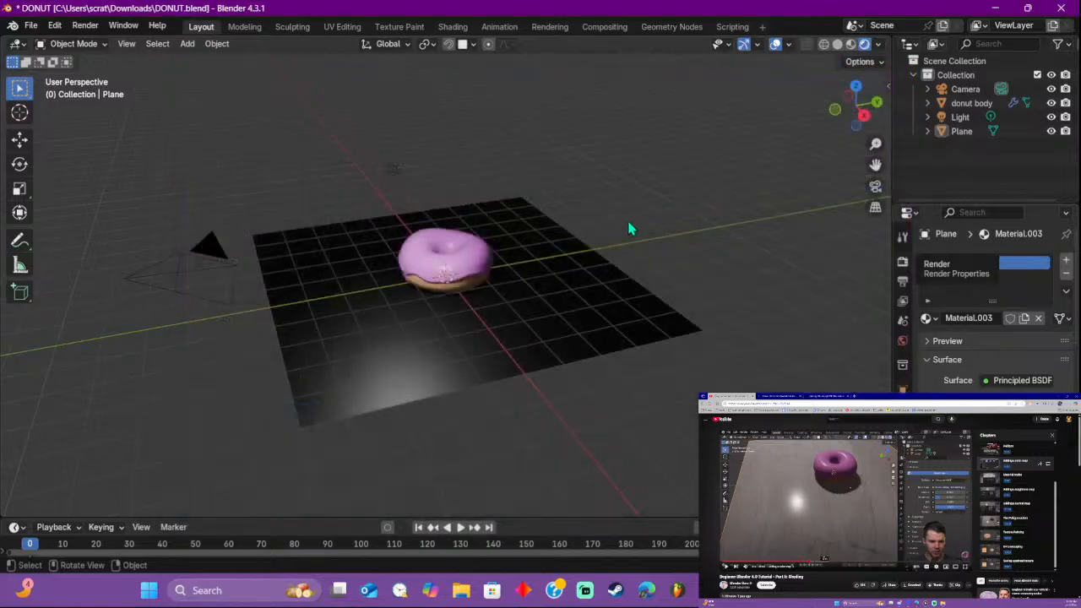
Step: Resume the tutorial video and switch to the Shading workspace, with the plane's material nodes brought into view
middle_drag(629, 228, 692, 273)
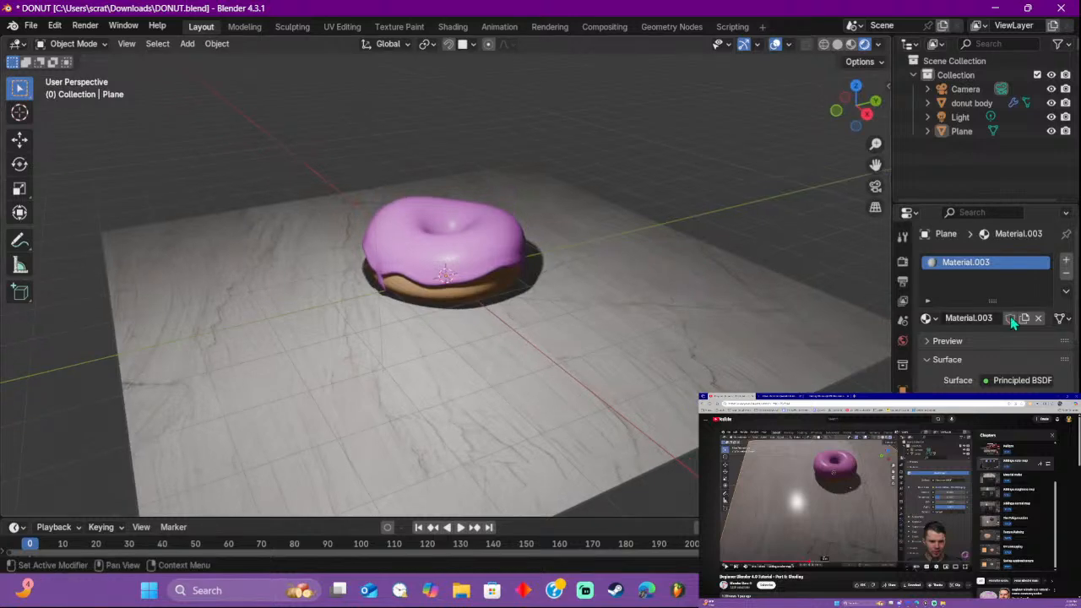
click(778, 496)
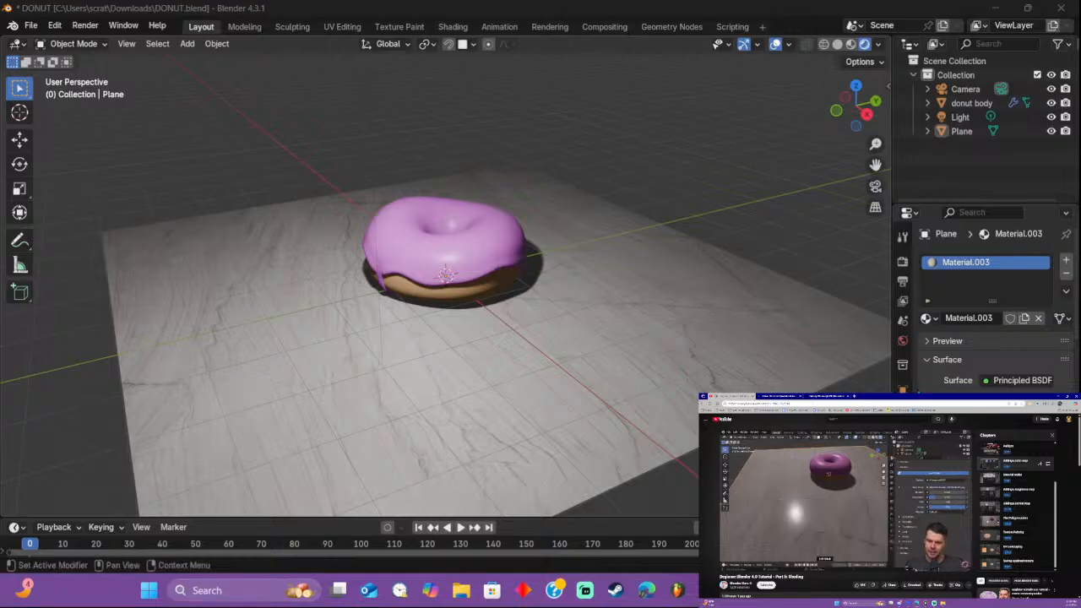
scroll(984, 312, down, 4)
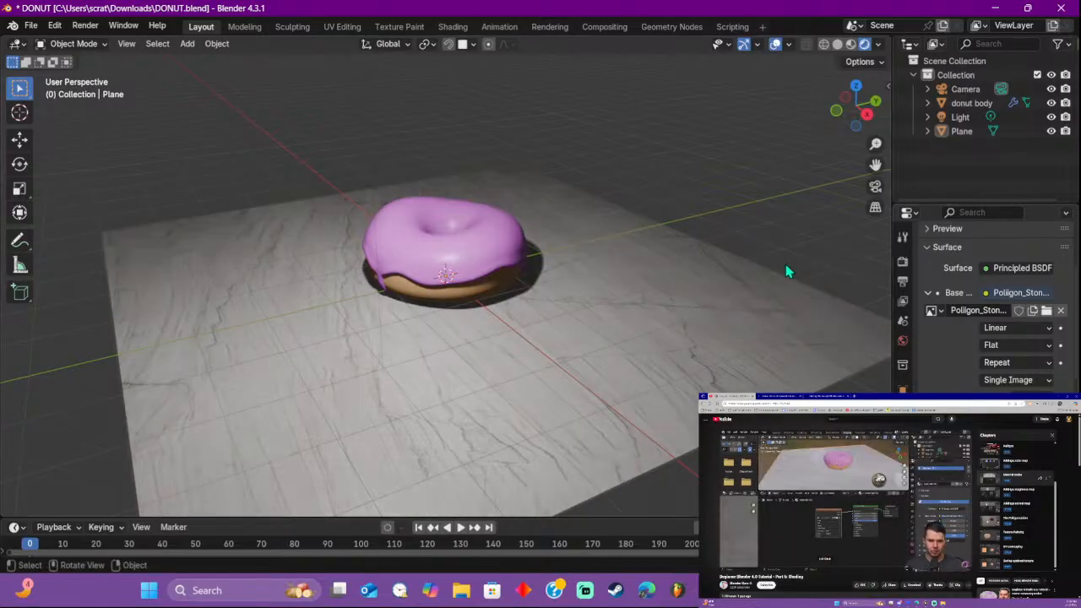
click(453, 27)
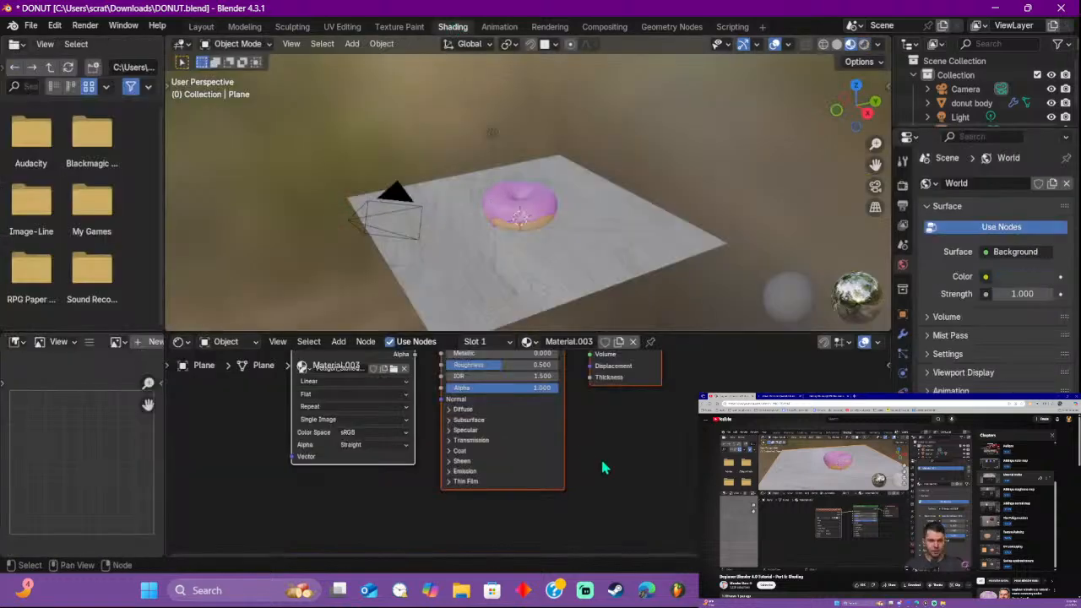
middle_drag(585, 433, 605, 475)
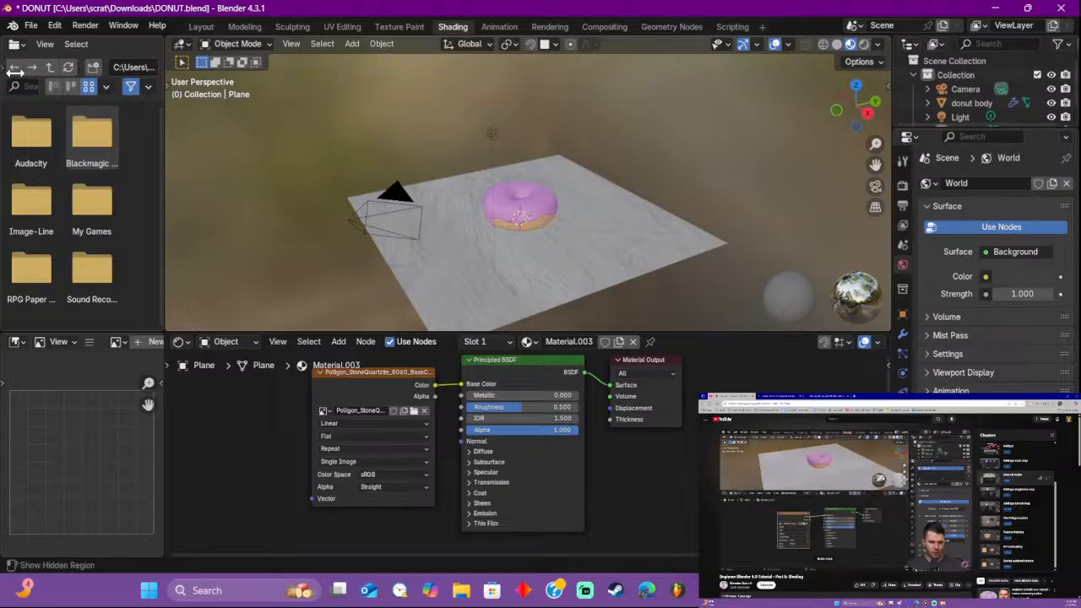
Step: Make the node editor slightly taller and merge the file browser area into the 3D viewport
drag(162, 120, 71, 126)
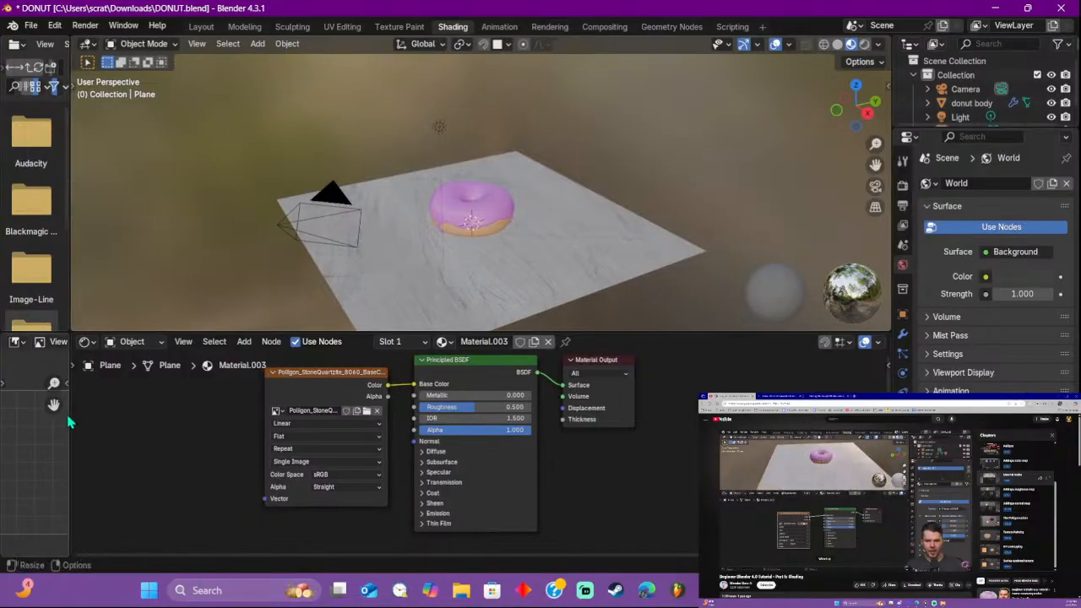
drag(68, 408, 162, 408)
drag(176, 331, 189, 313)
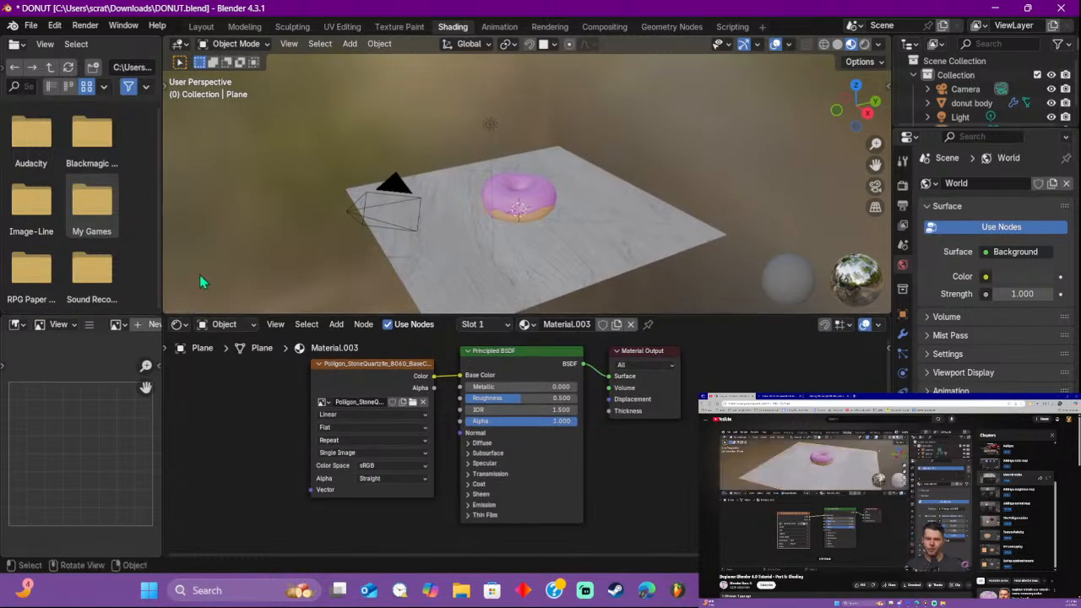
right_click(161, 182)
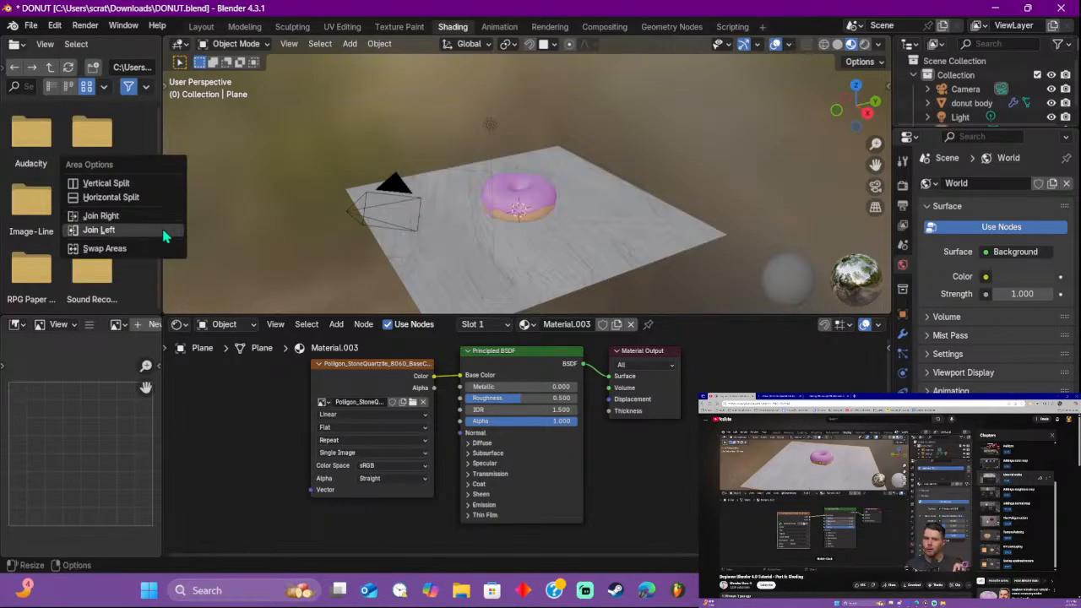
click(164, 231)
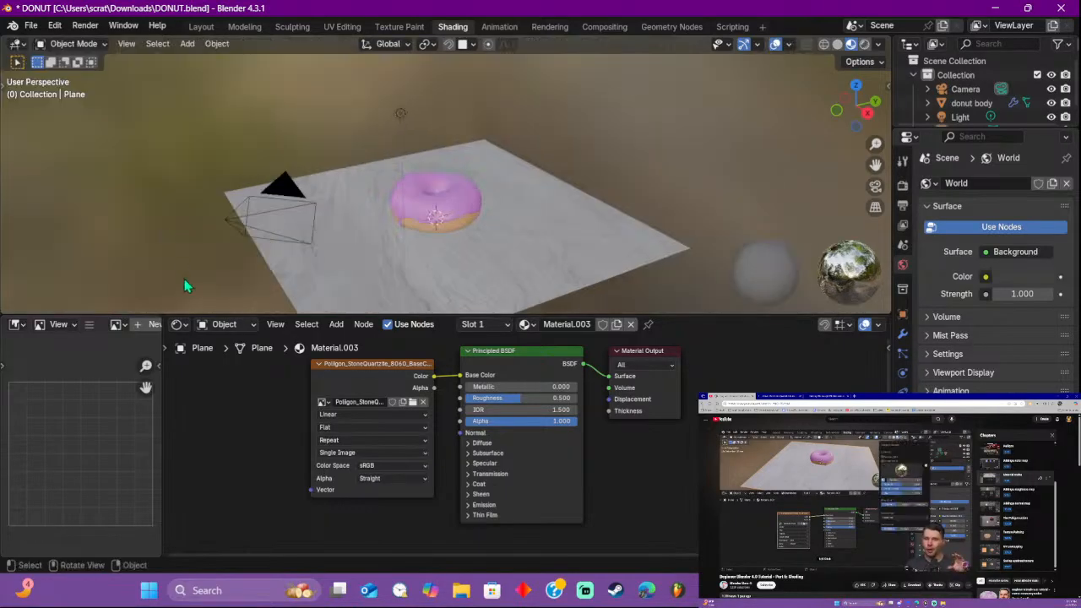
Step: Show the toolbar in the 3D viewport and face the front edge of the plane
middle_drag(353, 278, 360, 262)
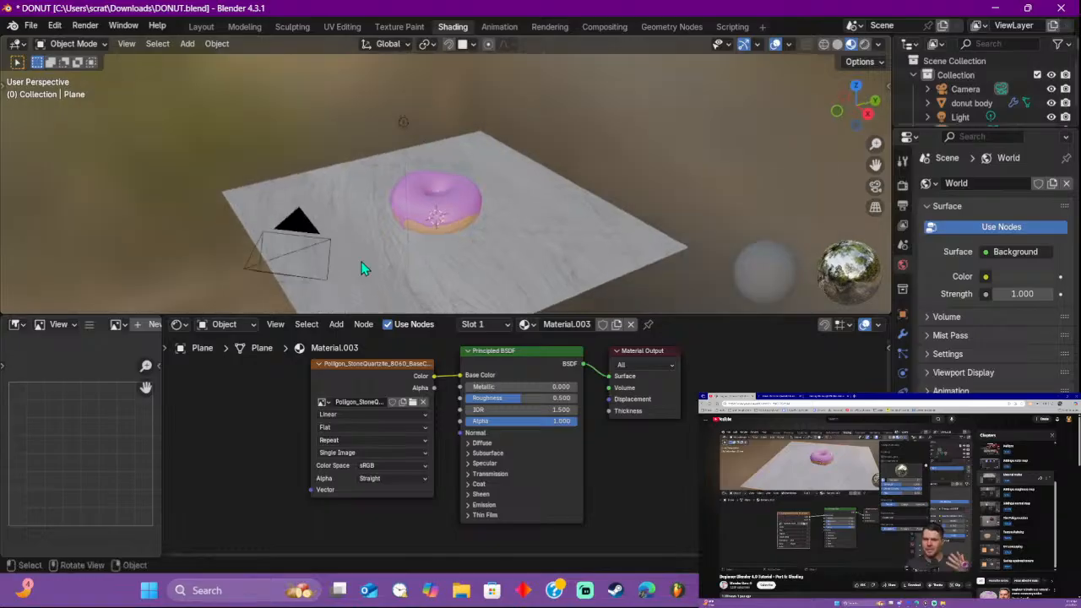
click(7, 87)
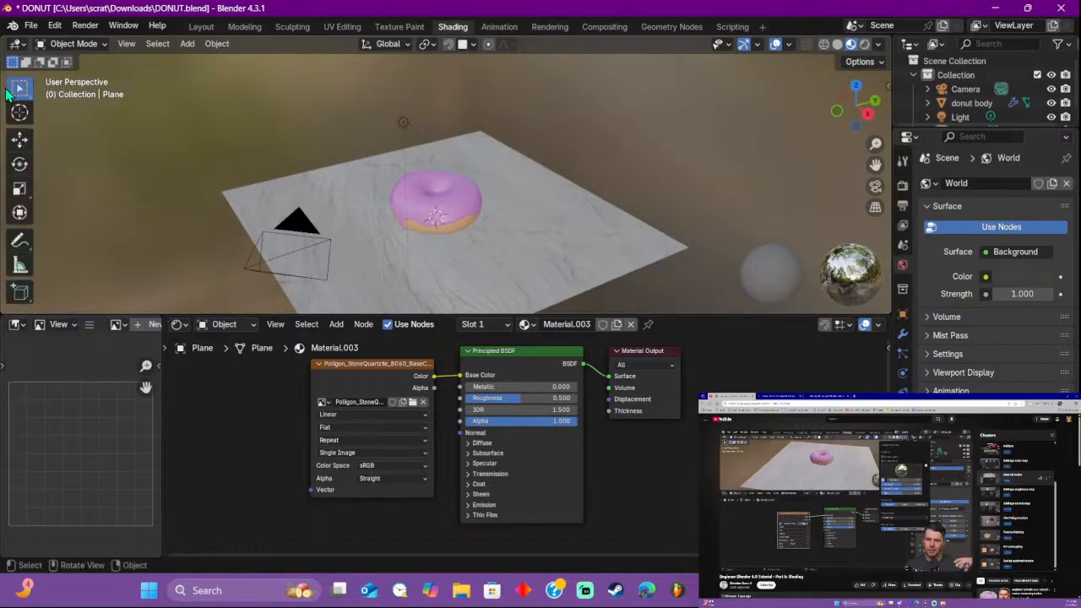
mouse_move(274, 224)
middle_down()
mouse_move(234, 194)
mouse_move(234, 249)
mouse_move(268, 245)
mouse_move(268, 210)
mouse_move(278, 232)
middle_up()
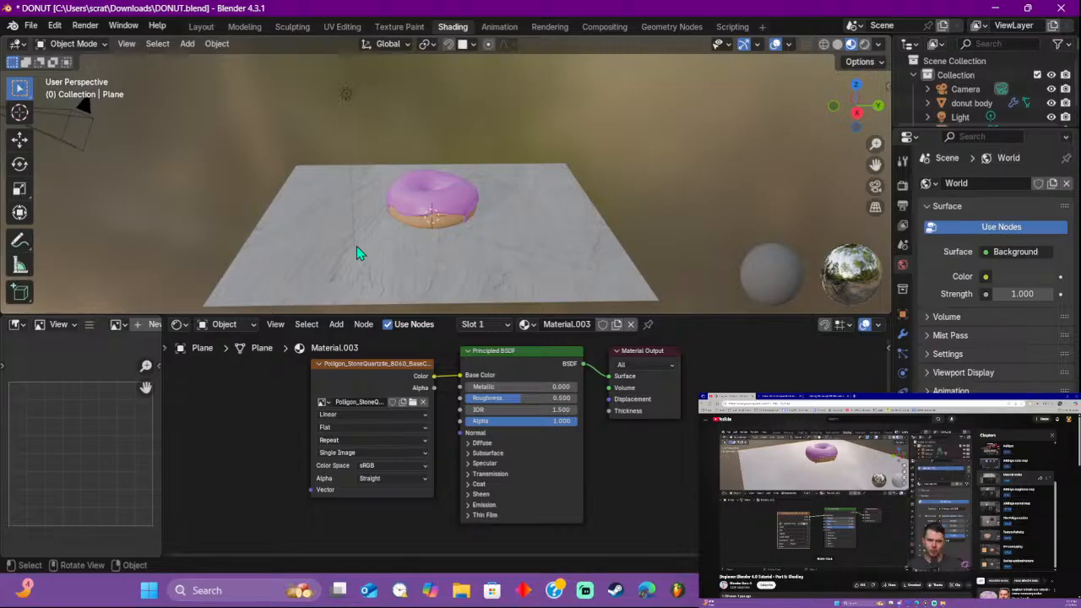
middle_drag(372, 265, 362, 234)
Step: Frame the plane's three material nodes and enlarge the node editor at the expense of the 3D viewport
middle_drag(268, 430, 434, 398)
scroll(393, 427, up, 3)
scroll(506, 414, down, 1)
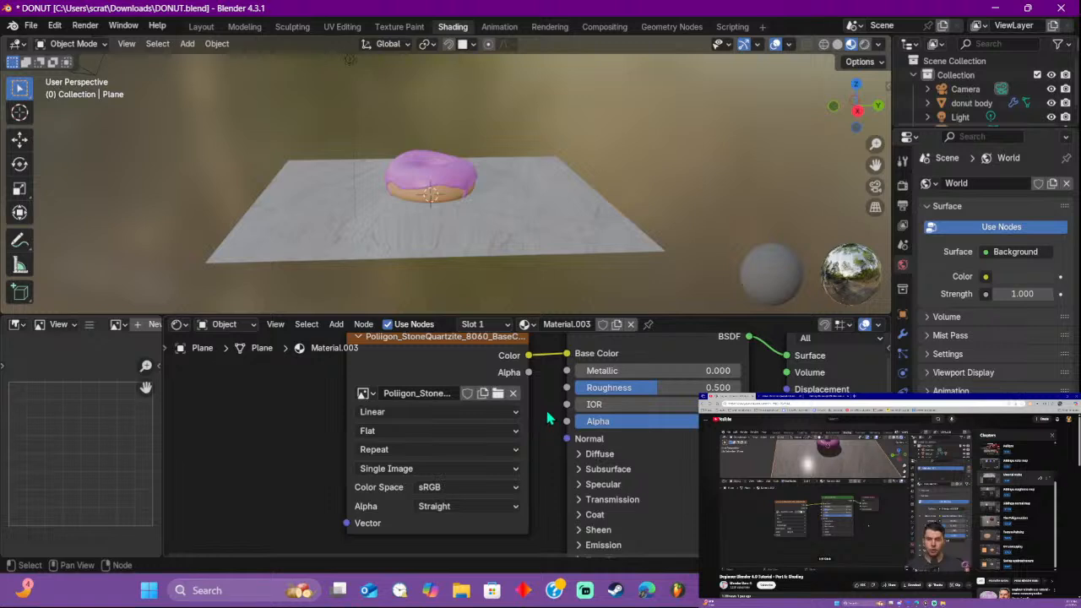
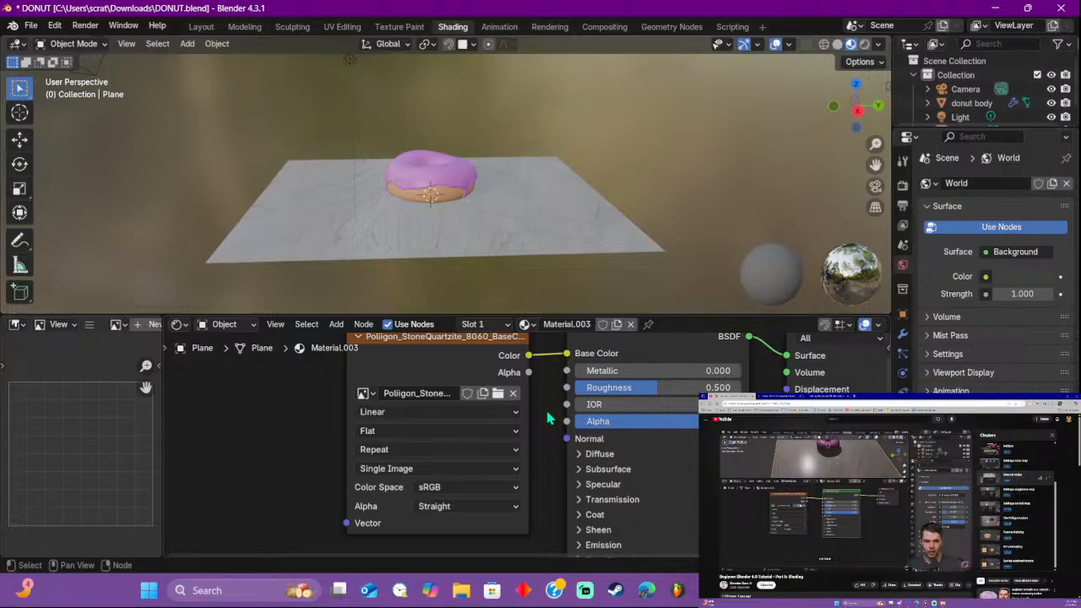
scroll(547, 417, down, 1)
right_click(551, 416)
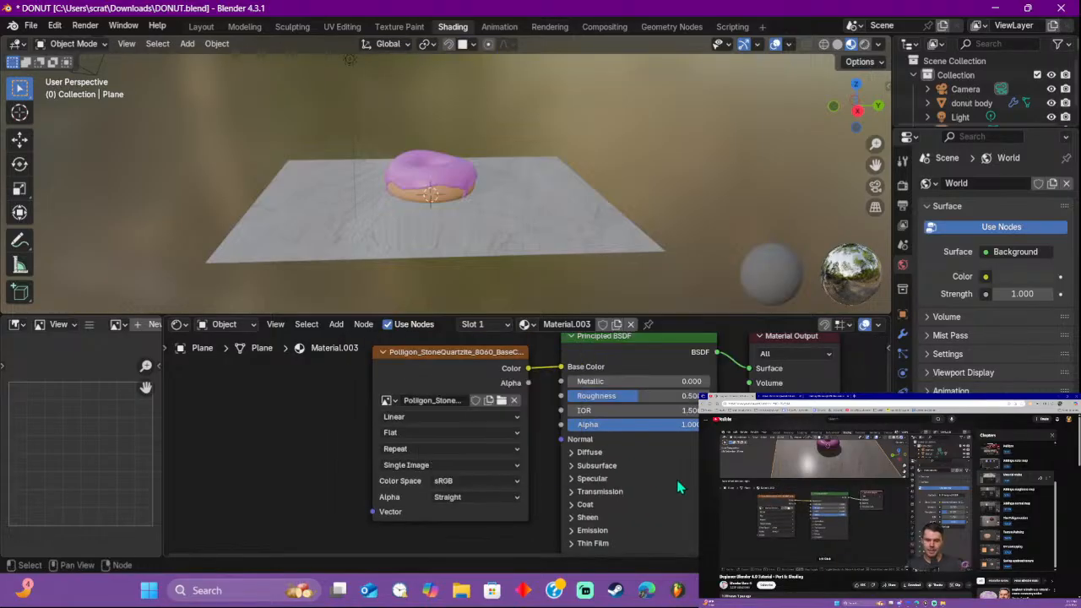
scroll(530, 439, down, 2)
middle_drag(541, 439, 495, 447)
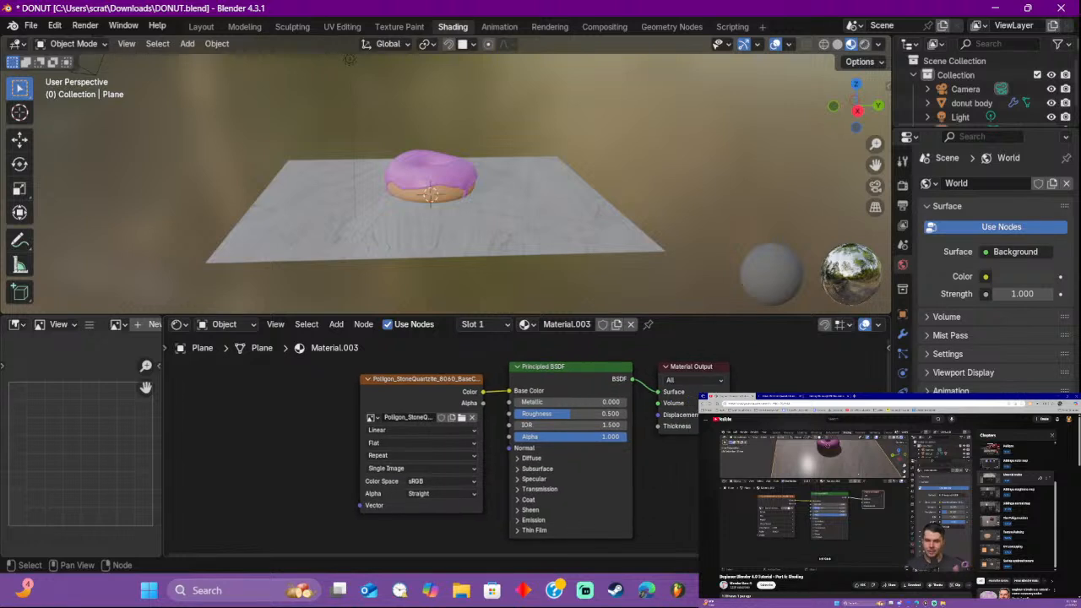
middle_drag(686, 464, 659, 460)
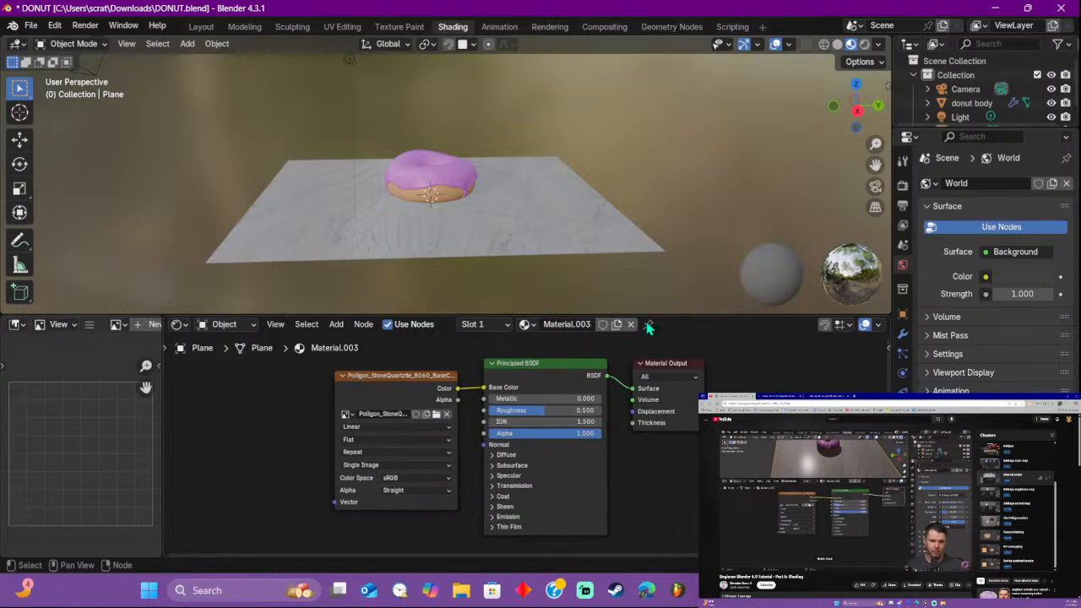
drag(649, 315, 633, 246)
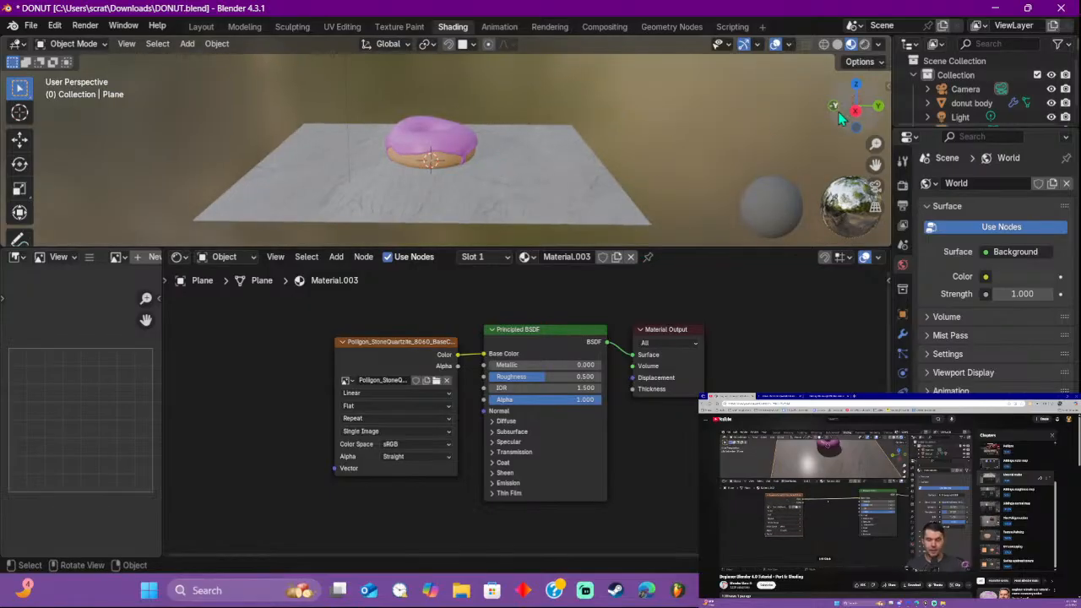
Step: Examine the donut on the plane from the right side at close range, and return to an angled perspective
click(857, 111)
click(876, 208)
scroll(503, 154, up, 5)
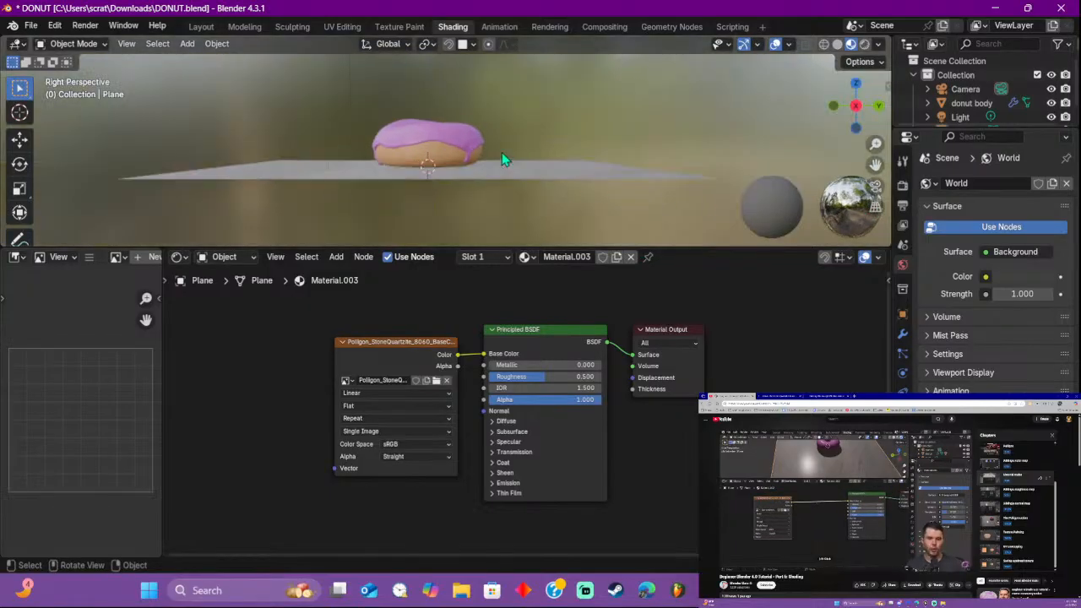
click(127, 44)
mouse_move(225, 243)
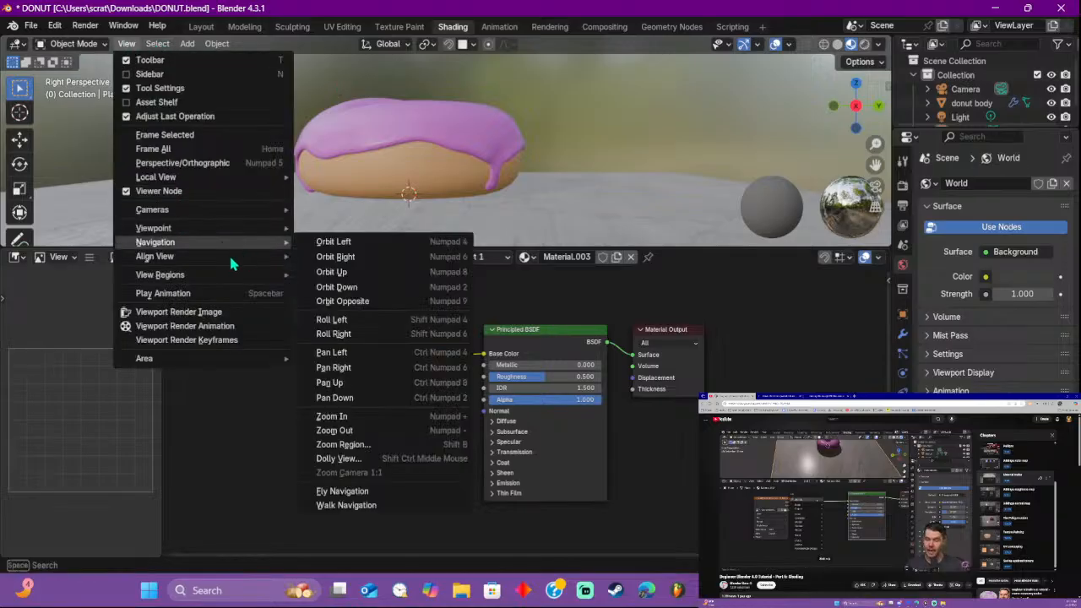
click(355, 317)
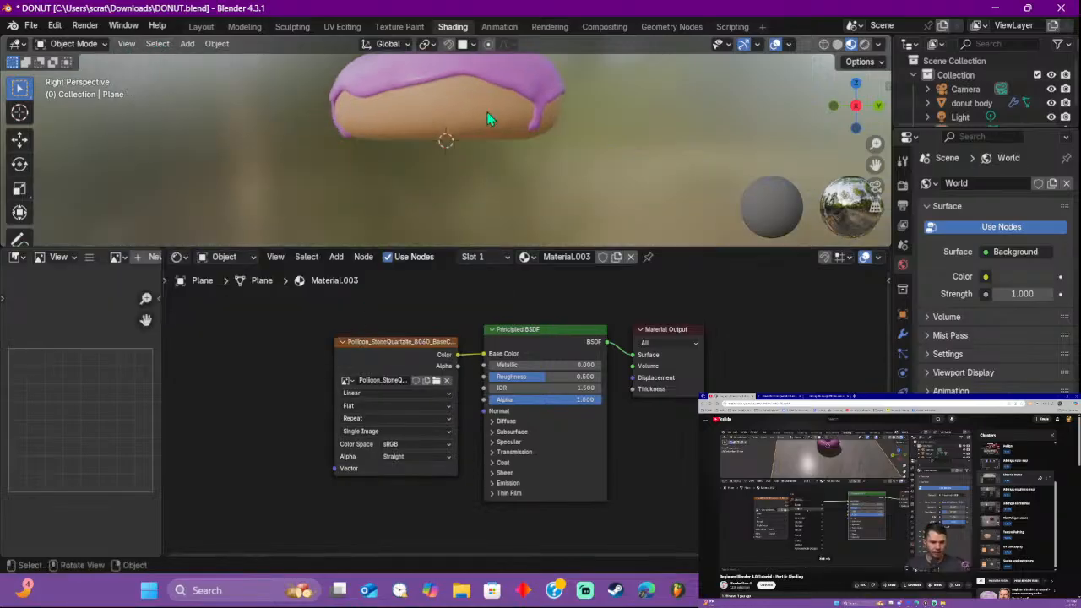
middle_drag(487, 113, 460, 144)
scroll(497, 147, down, 6)
Step: Move the BaseColor image texture node farther from the Principled BSDF node to make room between them
middle_drag(306, 357, 338, 349)
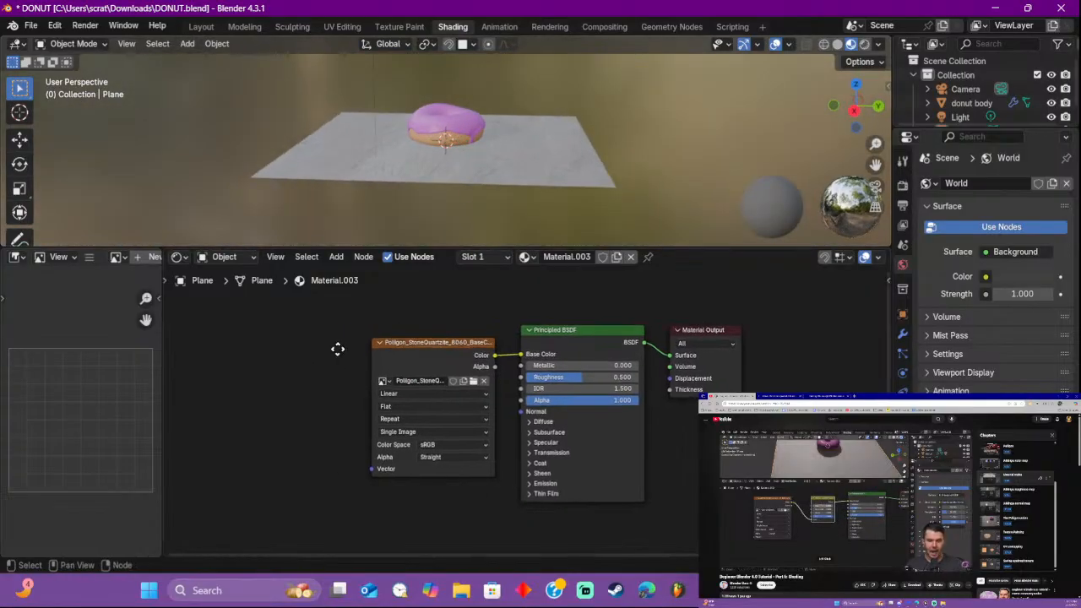
scroll(338, 349, up, 3)
middle_drag(478, 380, 582, 371)
drag(512, 289, 312, 298)
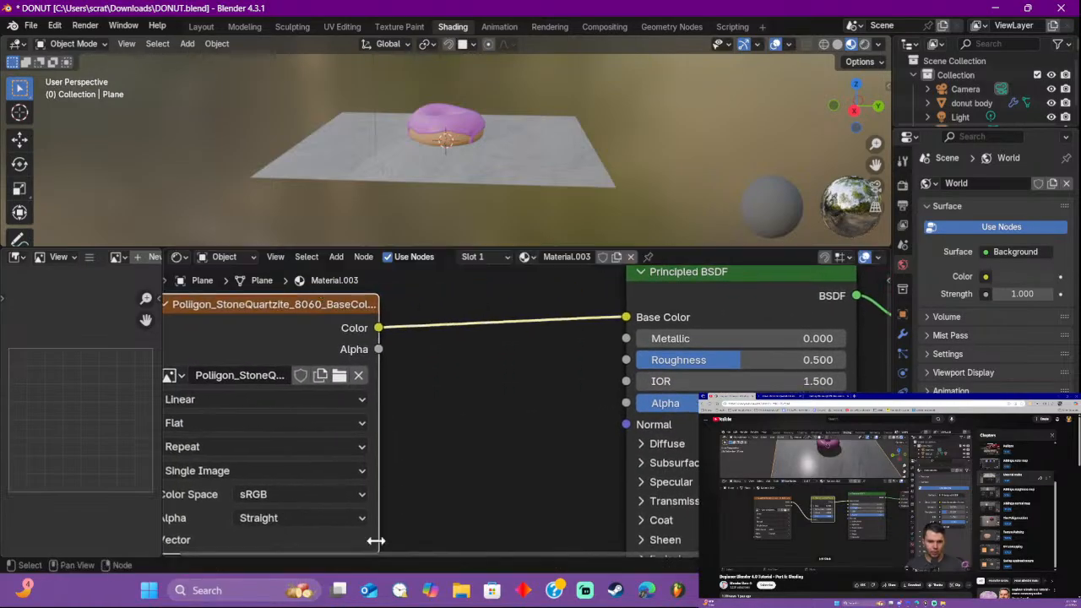
scroll(435, 429, down, 3)
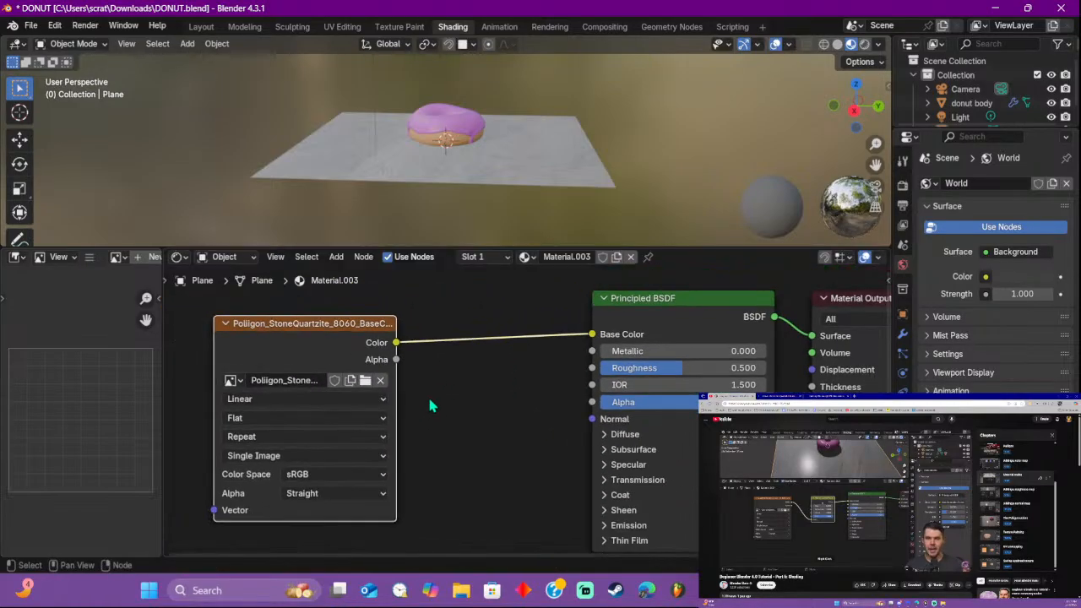
middle_drag(431, 407, 471, 406)
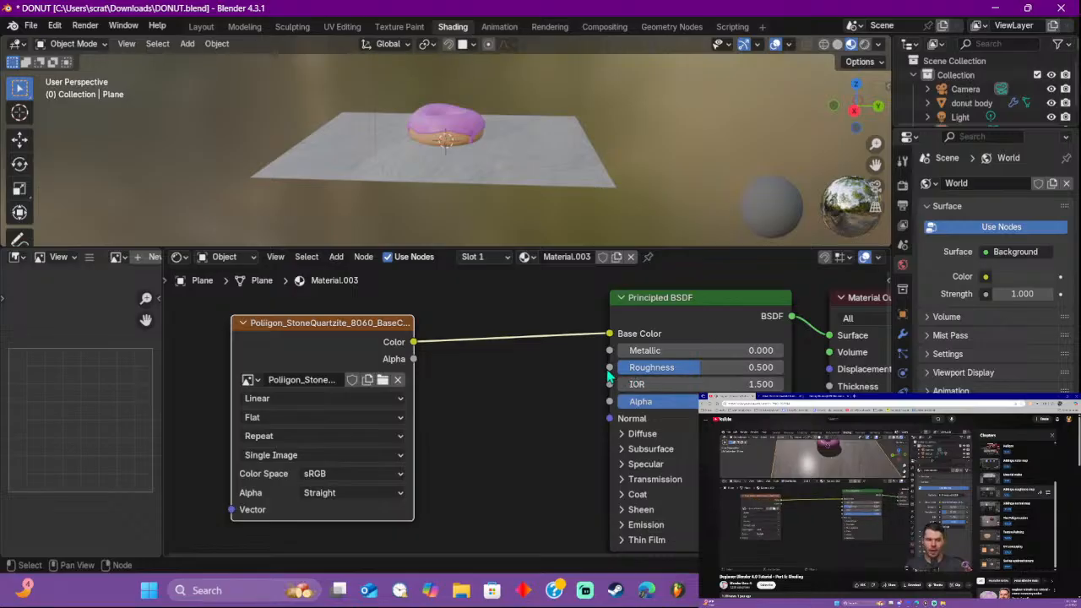
right_click(456, 370)
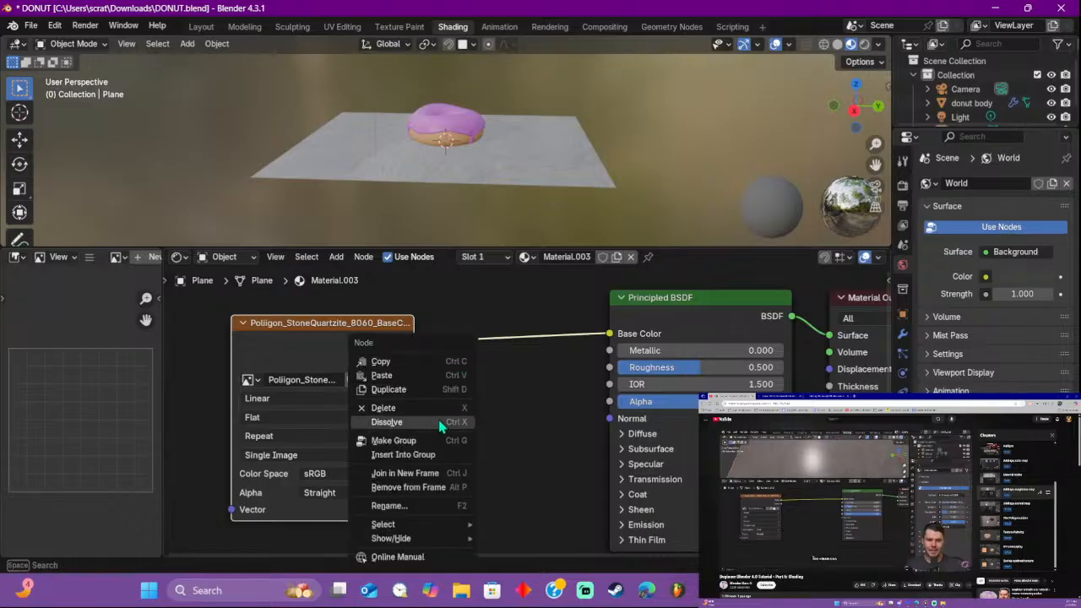
click(541, 380)
right_click(512, 410)
mouse_move(511, 410)
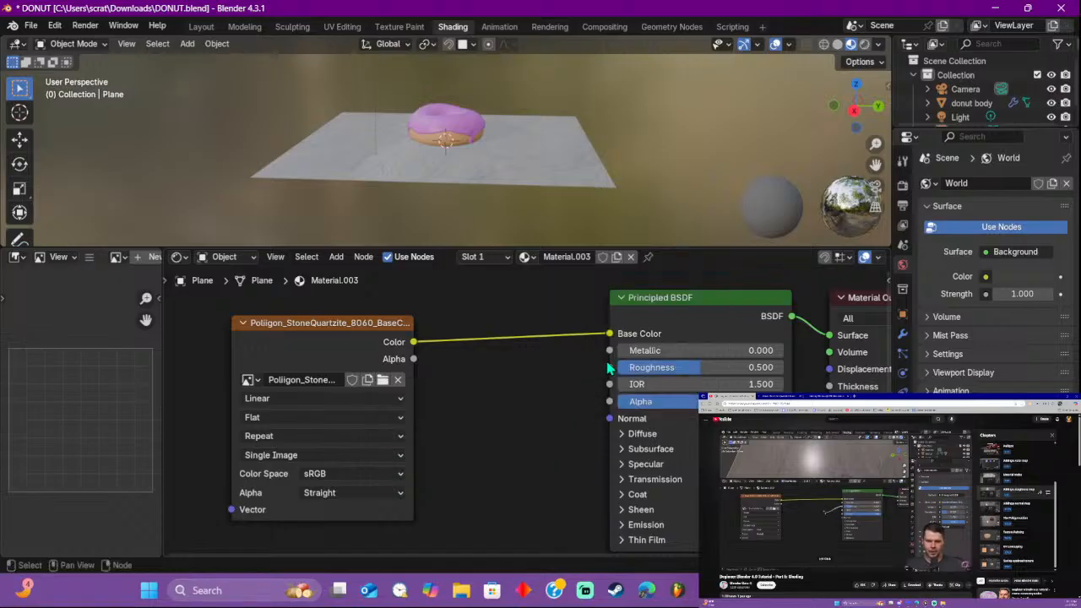
Step: Add an Image Texture node with its Color output linked to the Principled BSDF's Roughness, and space the two texture nodes apart
drag(545, 390, 529, 398)
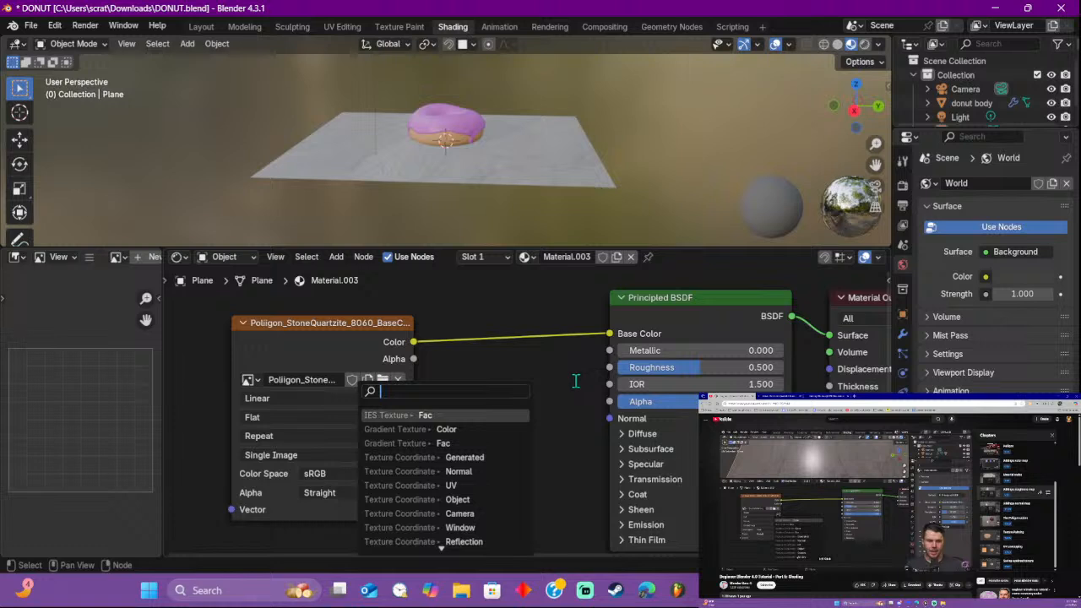
scroll(488, 541, down, 5)
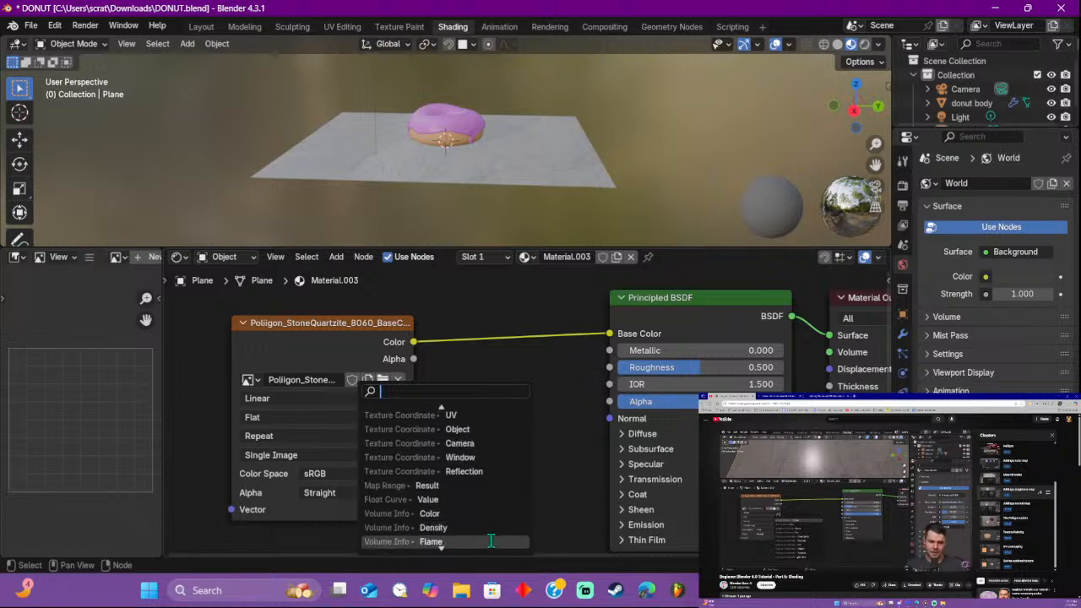
scroll(491, 541, up, 5)
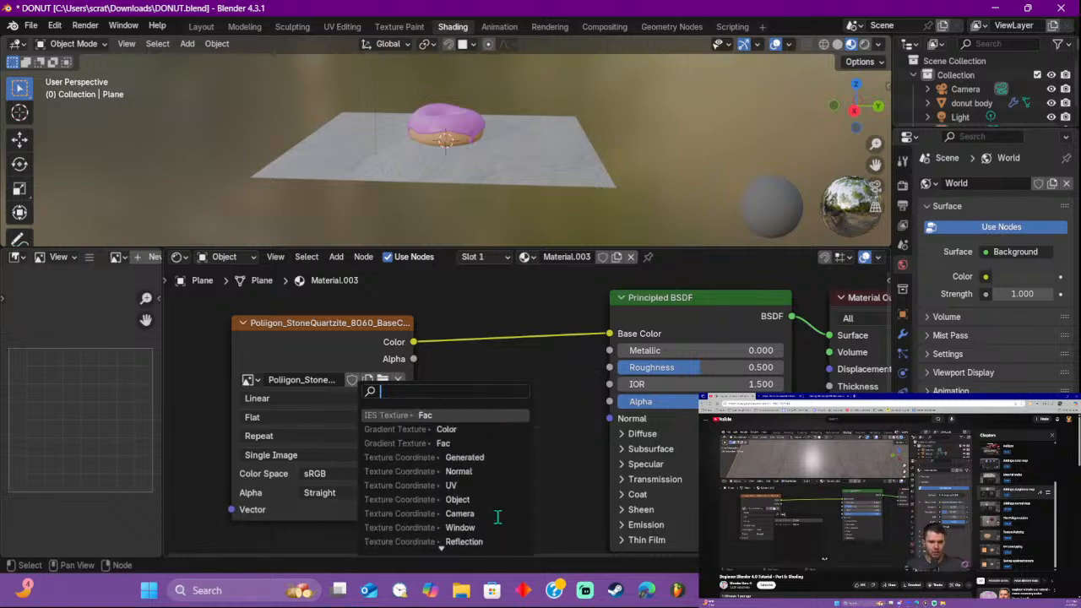
text(im)
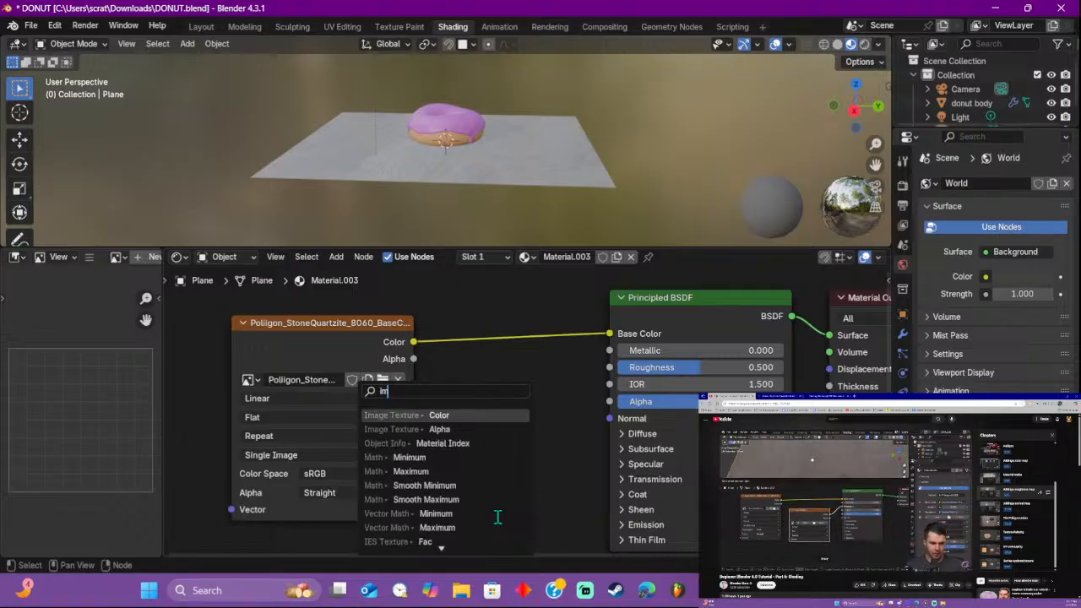
click(458, 414)
click(438, 370)
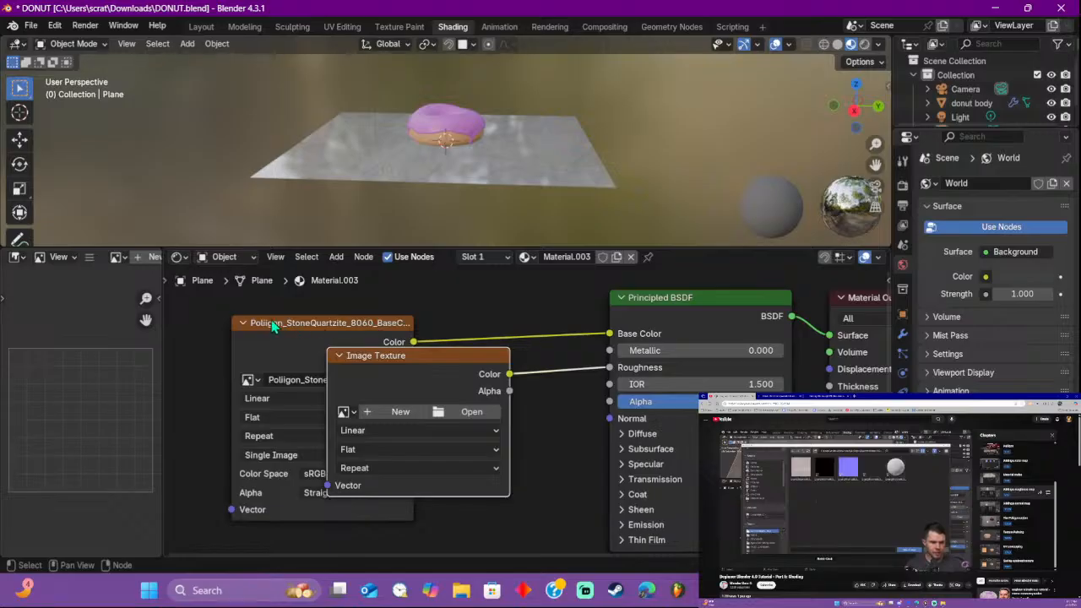
drag(275, 326, 182, 308)
drag(375, 349, 441, 369)
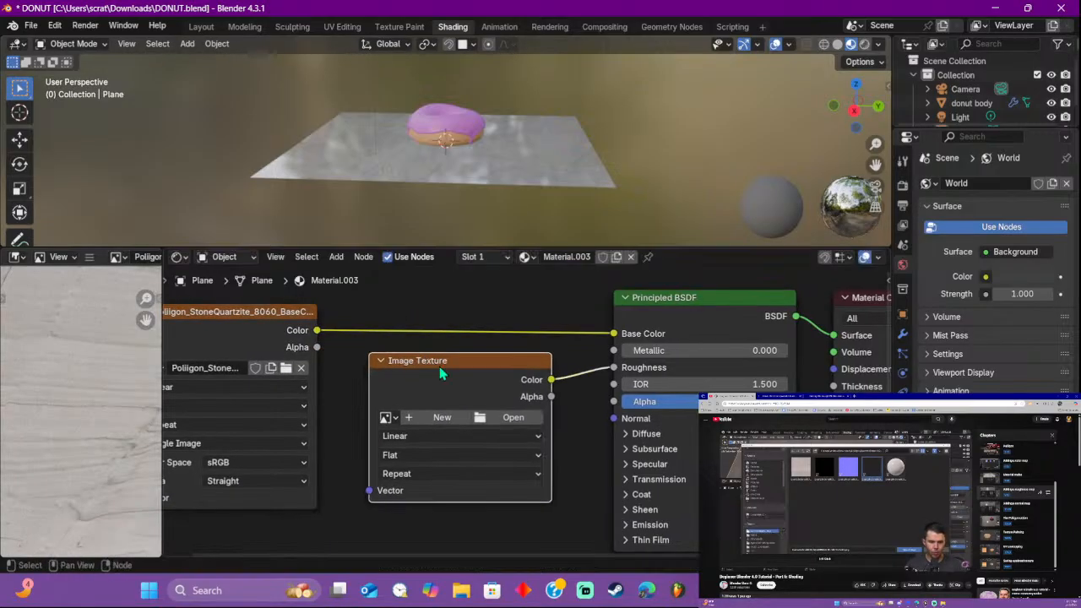
Step: Load Poliigon_StoneQuartzite_8060_Roughness.jpg from the 2K texture folder into the new Image Texture node
click(503, 423)
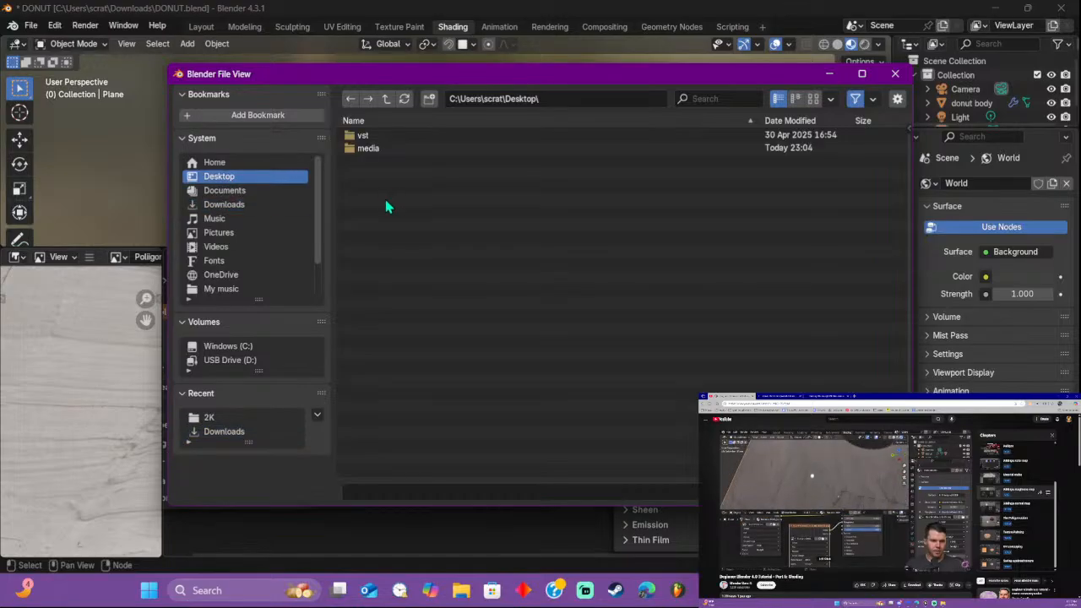
double_click(369, 143)
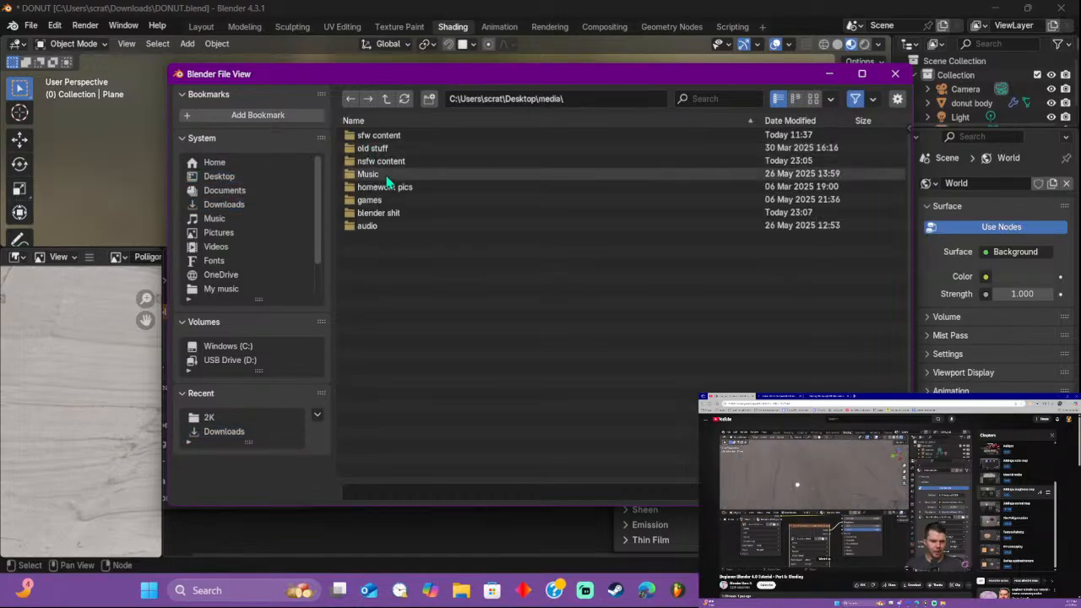
double_click(385, 212)
double_click(386, 136)
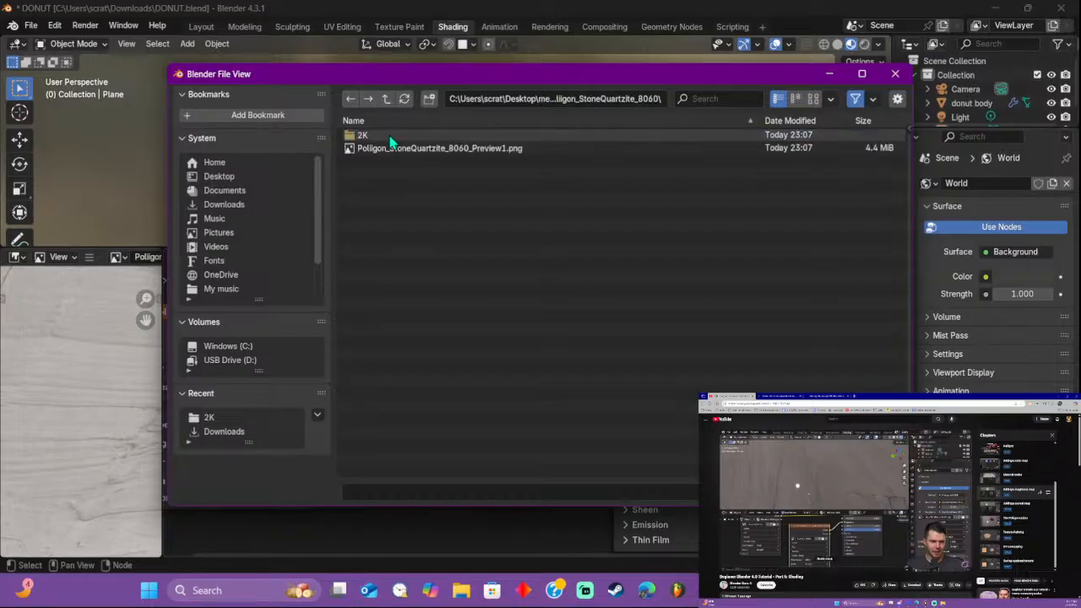
double_click(385, 137)
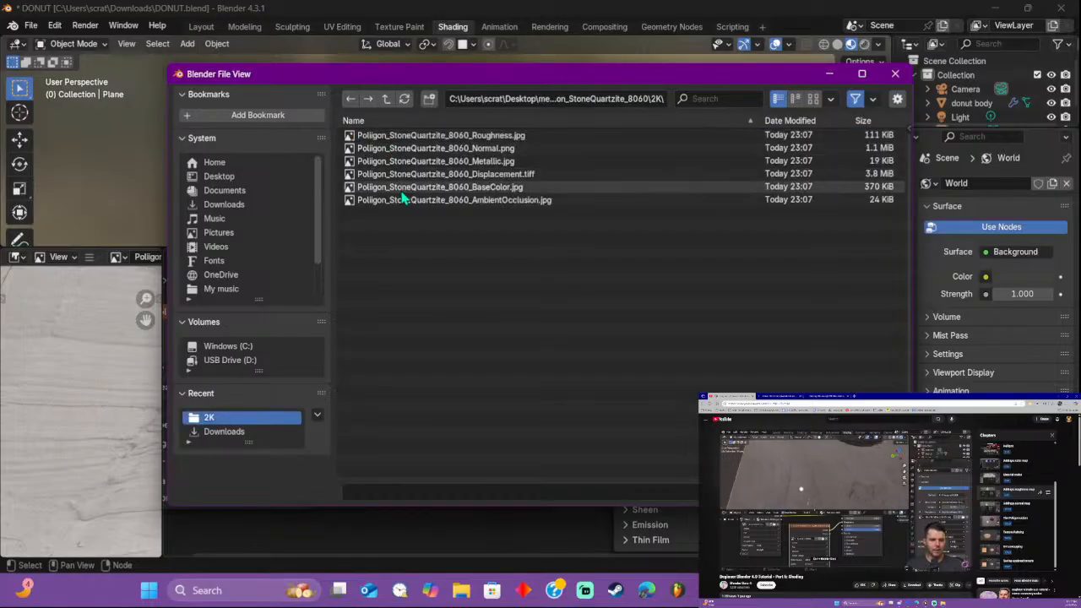
double_click(403, 137)
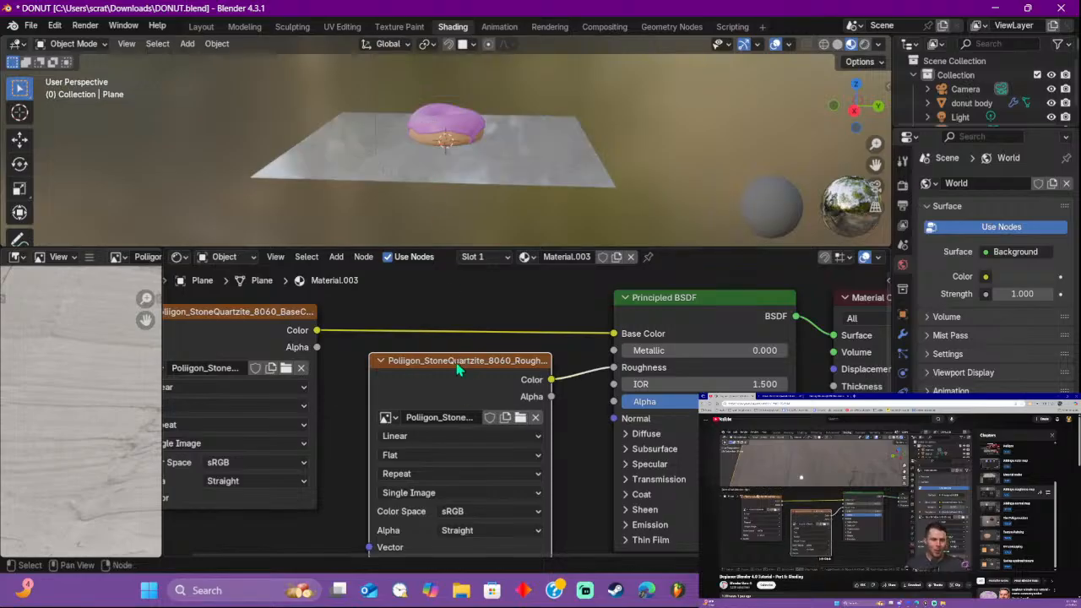
Step: Set the Roughness image texture's color space to Non-Color and view the plane's surface around the donut up close
drag(445, 352, 438, 317)
click(471, 477)
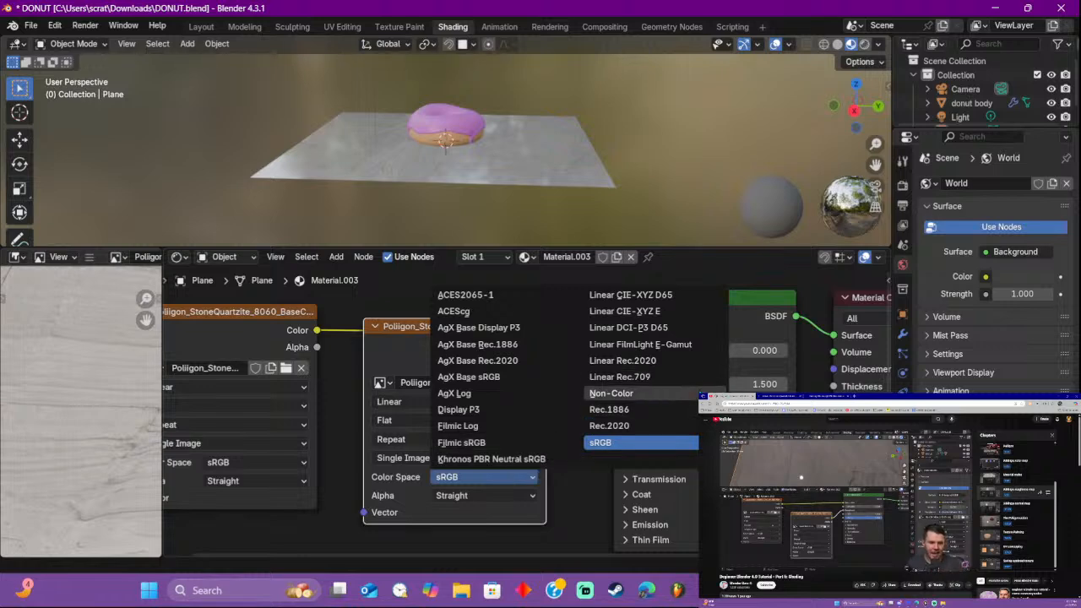
click(611, 393)
middle_drag(555, 202, 479, 167)
scroll(506, 190, up, 5)
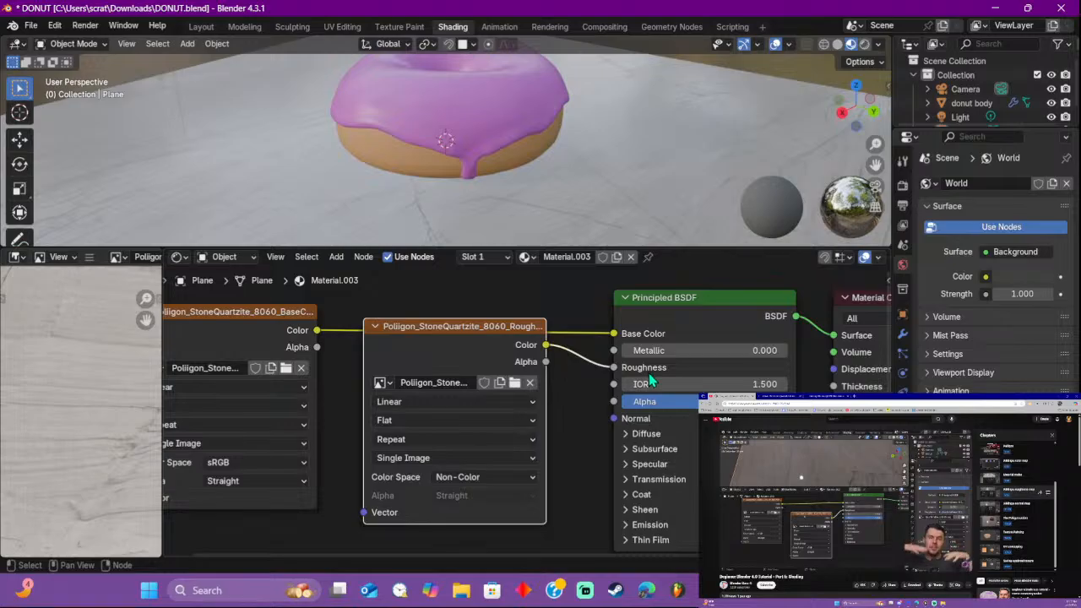
Step: Move the Roughness texture node below the base color link and nudge the BaseColor texture node slightly toward it
drag(407, 330, 403, 358)
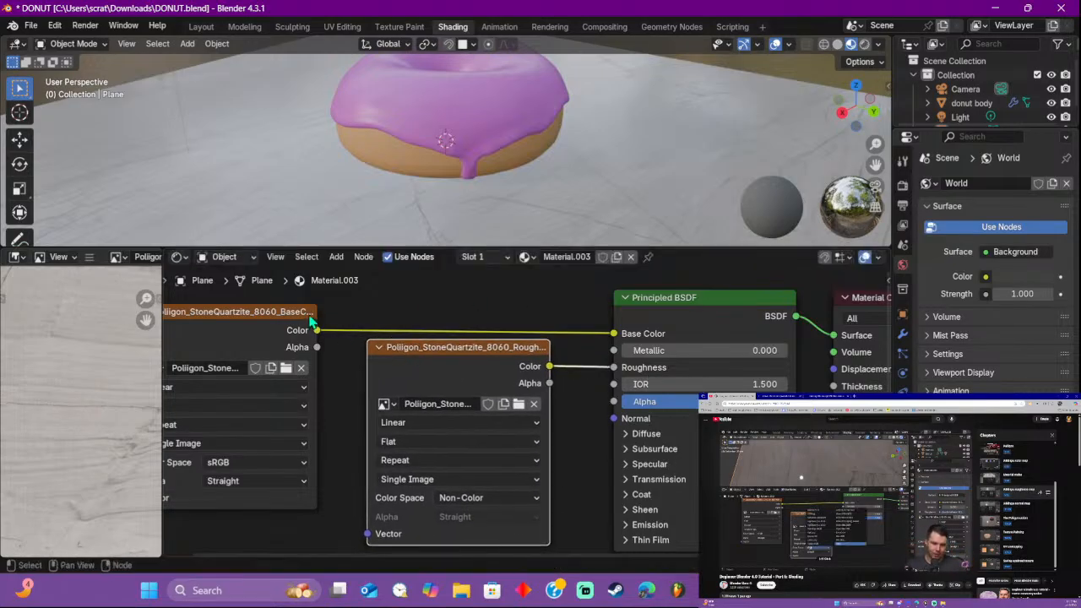
drag(311, 320, 315, 323)
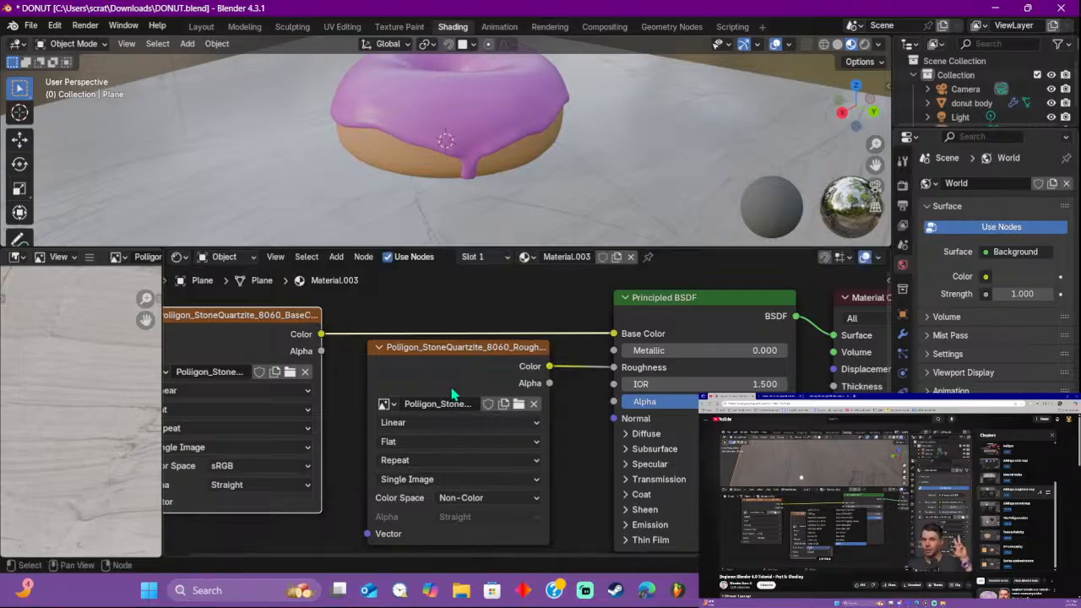
click(467, 498)
click(473, 499)
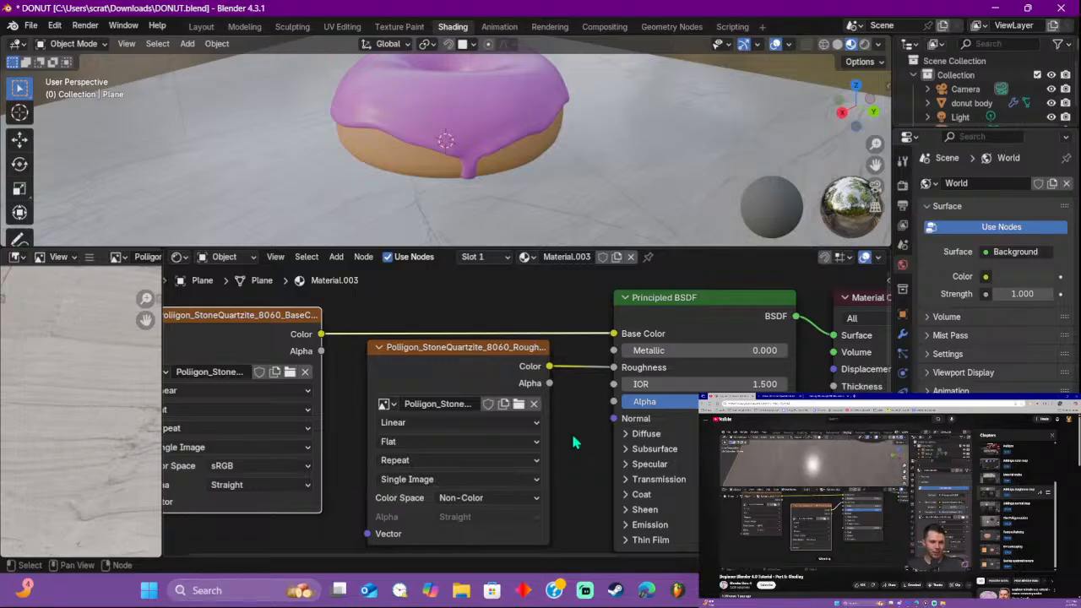
Step: Try IOR values of 4.000, 1.000 and 1.2 on the Principled BSDF to compare the plane's reflections
middle_drag(571, 141, 271, 150)
scroll(337, 150, down, 4)
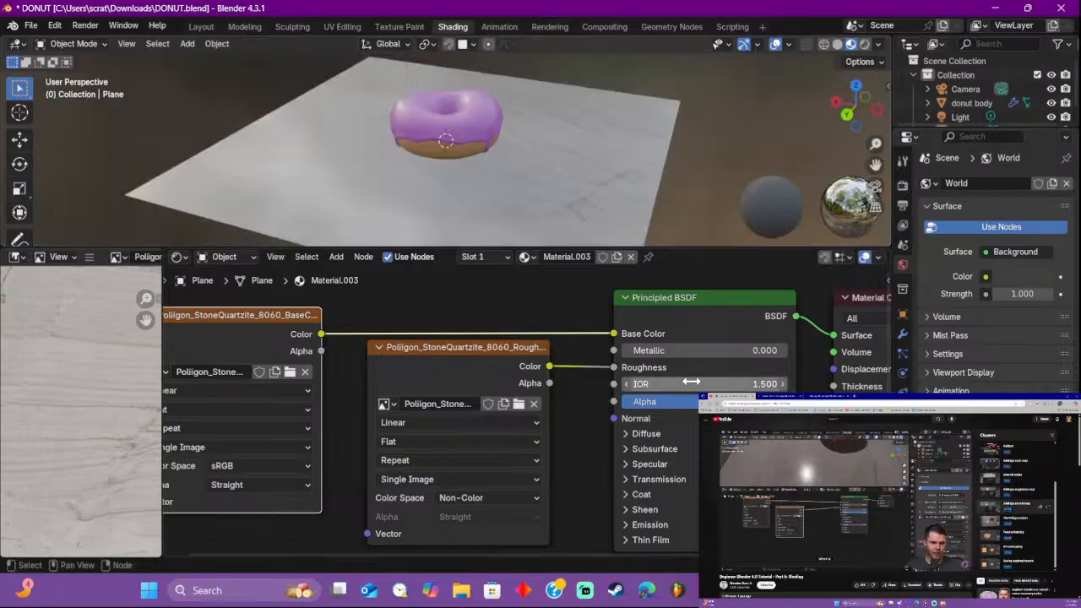
drag(714, 383, 651, 384)
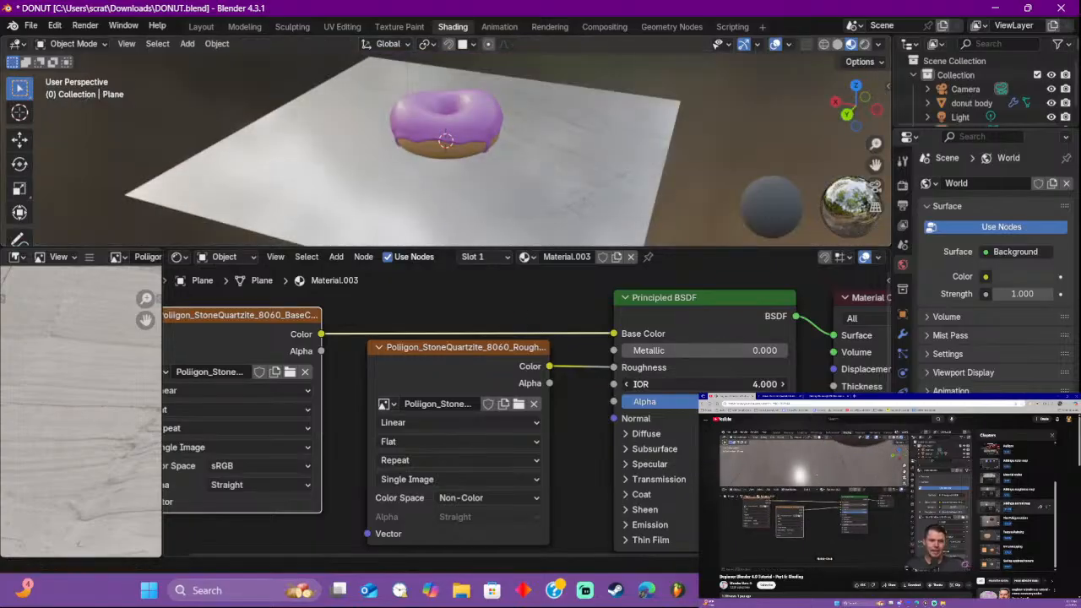
scroll(643, 166, up, 3)
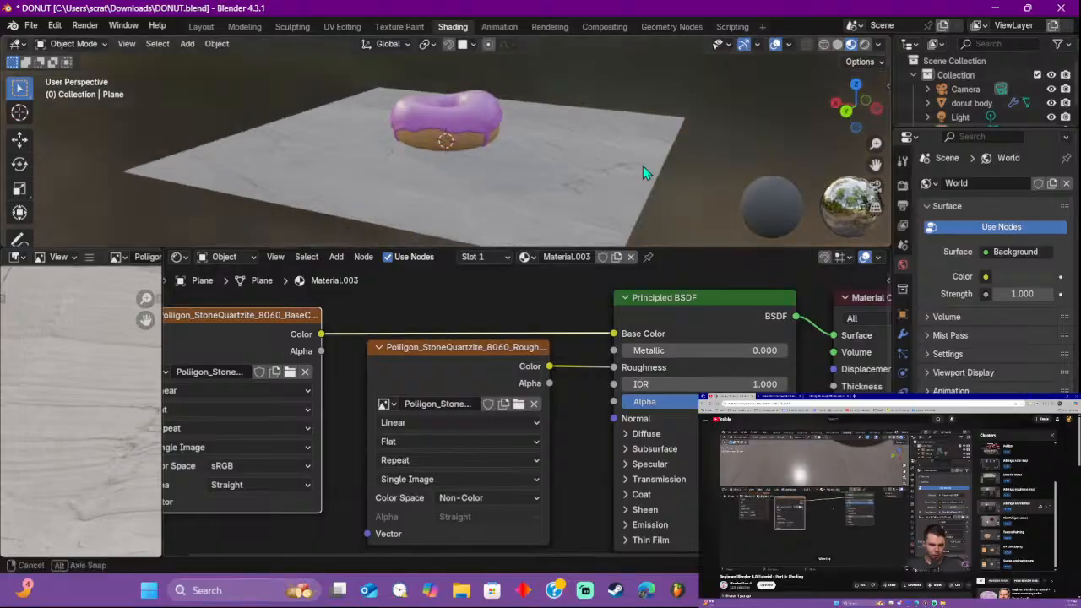
middle_drag(643, 166, 523, 223)
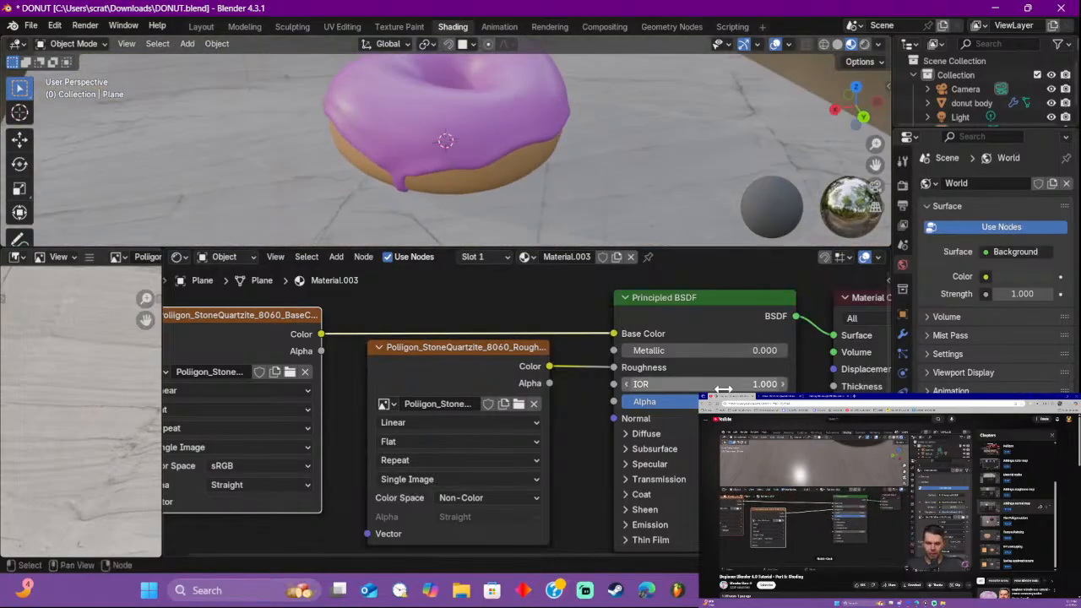
mouse_move(724, 386)
mouse_down()
mouse_move(850, 386)
mouse_move(723, 386)
mouse_move(775, 386)
mouse_move(741, 386)
mouse_up()
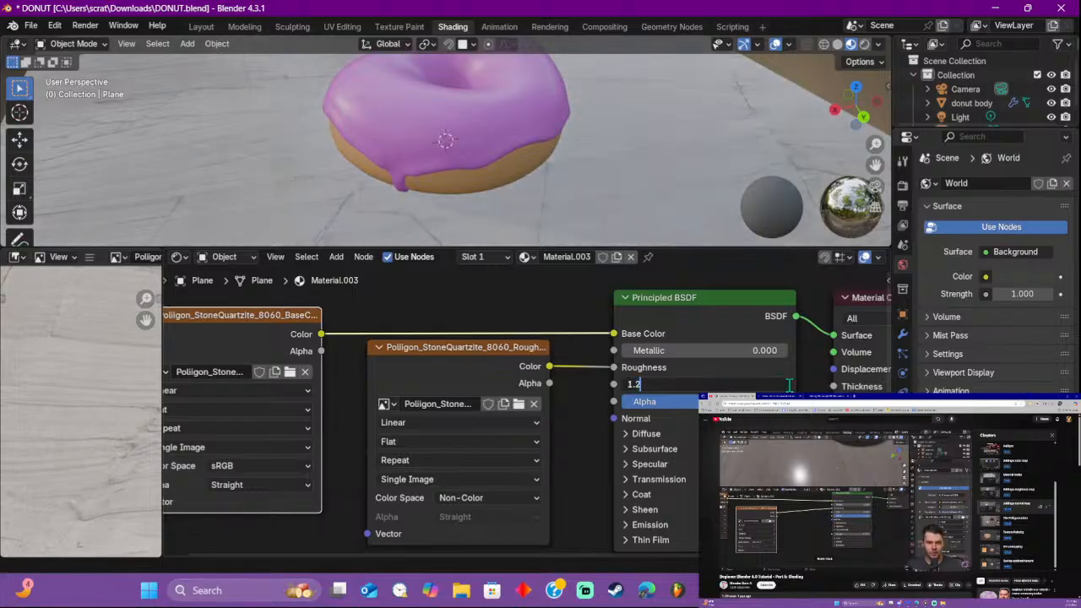
key(Return)
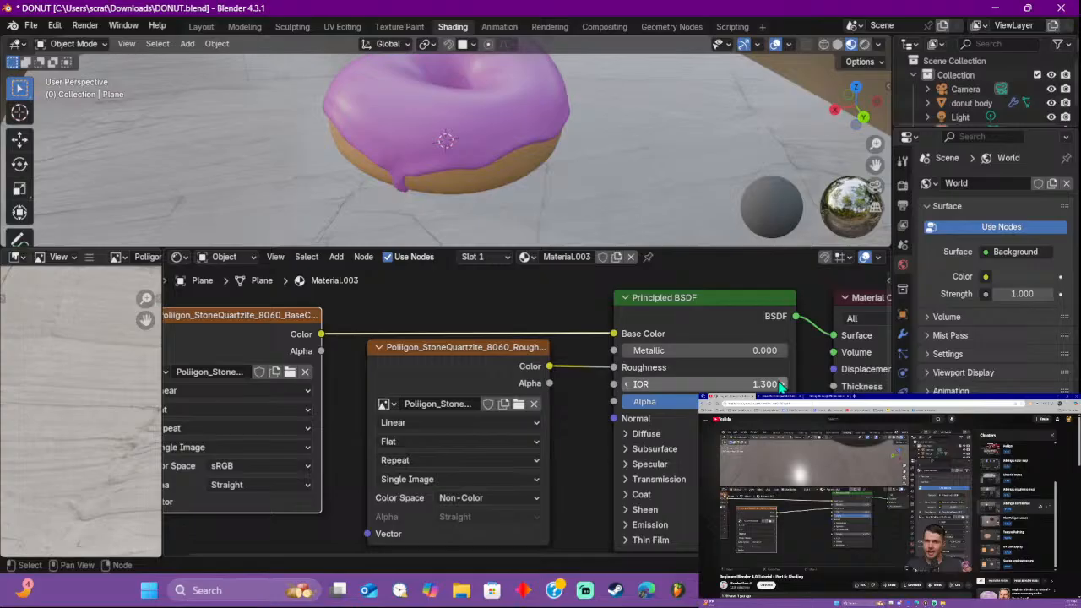
Step: Lower the Principled BSDF's IOR to 1.000, raise it stepwise to 1.500, and inspect the plane from another angle
click(626, 385)
click(626, 386)
click(626, 385)
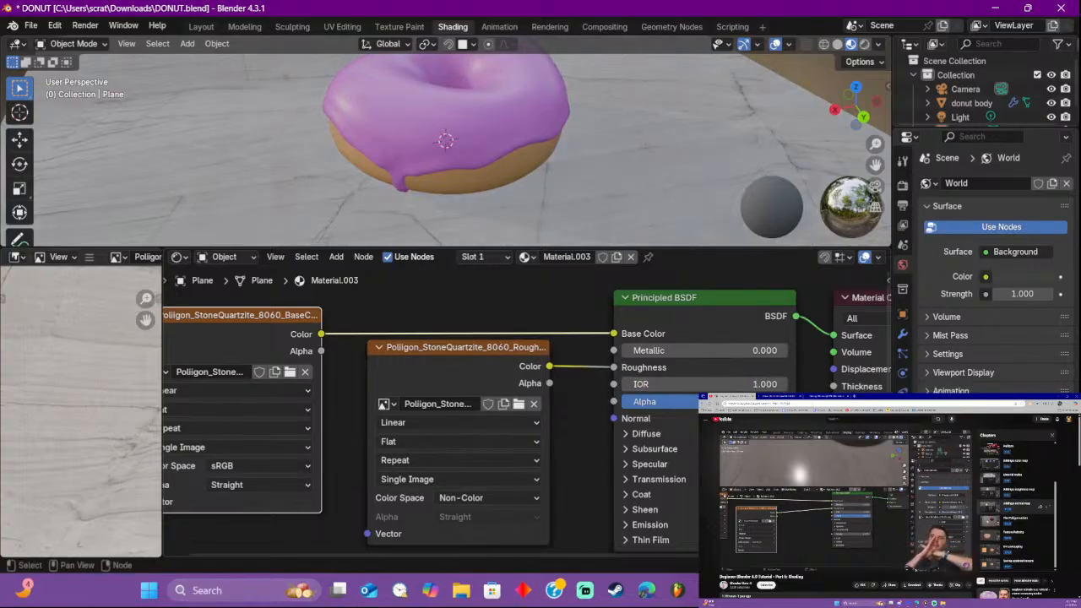
click(787, 386)
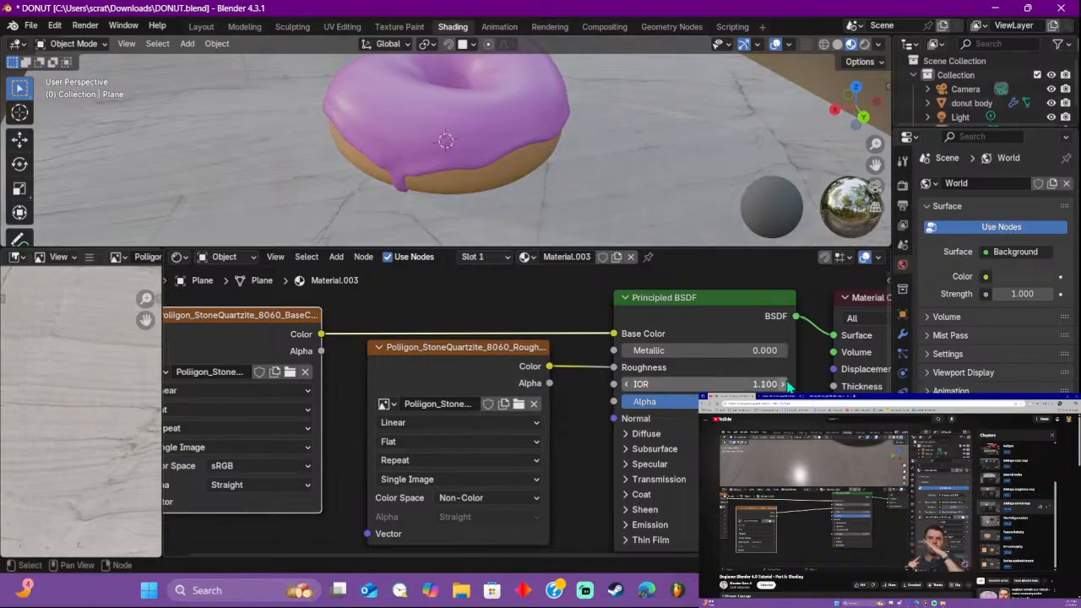
click(787, 385)
click(787, 385)
click(788, 385)
click(787, 385)
scroll(589, 134, down, 4)
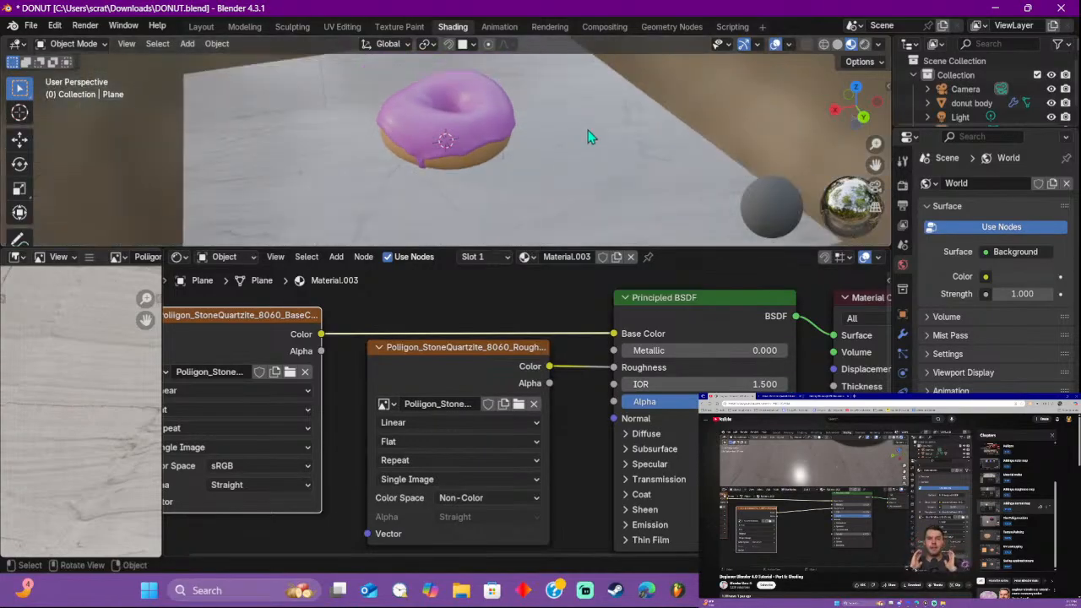
middle_drag(588, 133, 481, 127)
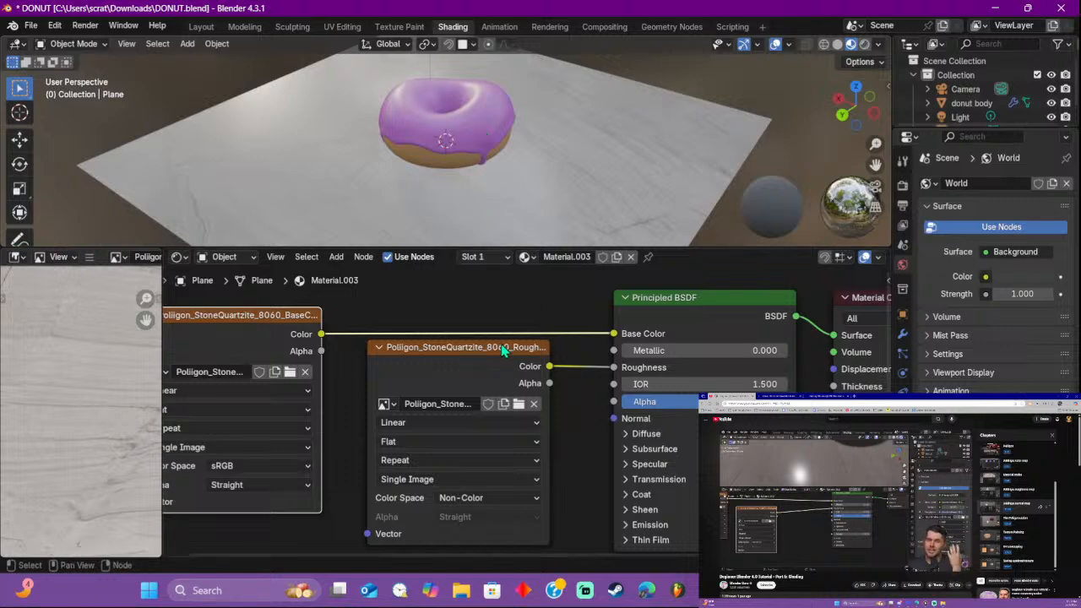
Step: Shift the Roughness texture node aside and add an Image Texture node with its Color linked to the Principled BSDF's Normal
drag(504, 350, 462, 363)
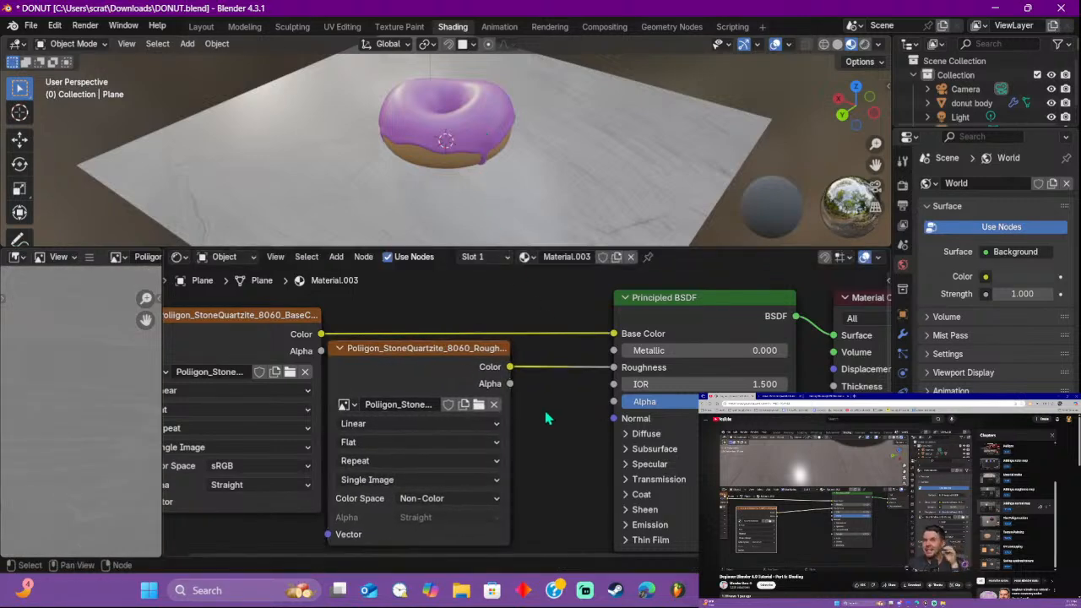
drag(616, 420, 577, 417)
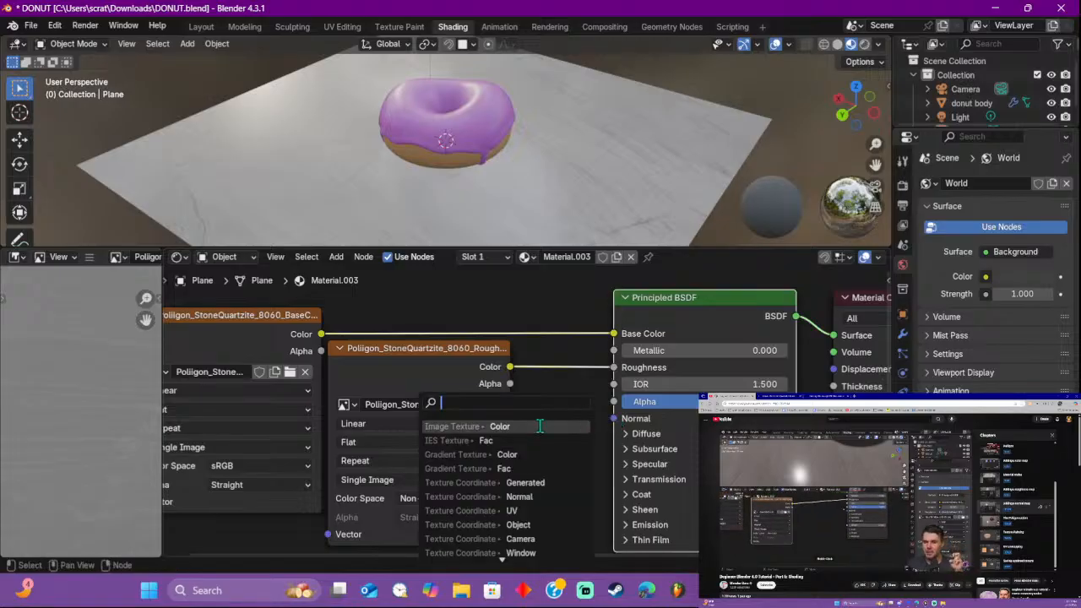
click(539, 427)
click(545, 508)
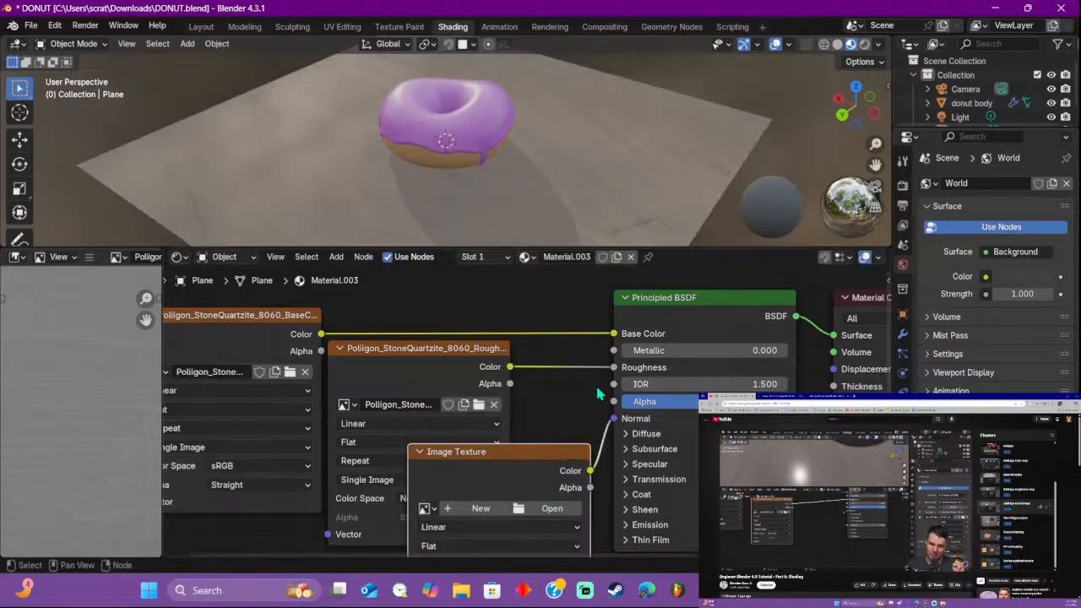
Step: Load Poliigon_StoneQuartzite_8060_Normal.png from the 2K texture folder into the Image Texture node linked to Normal
click(553, 510)
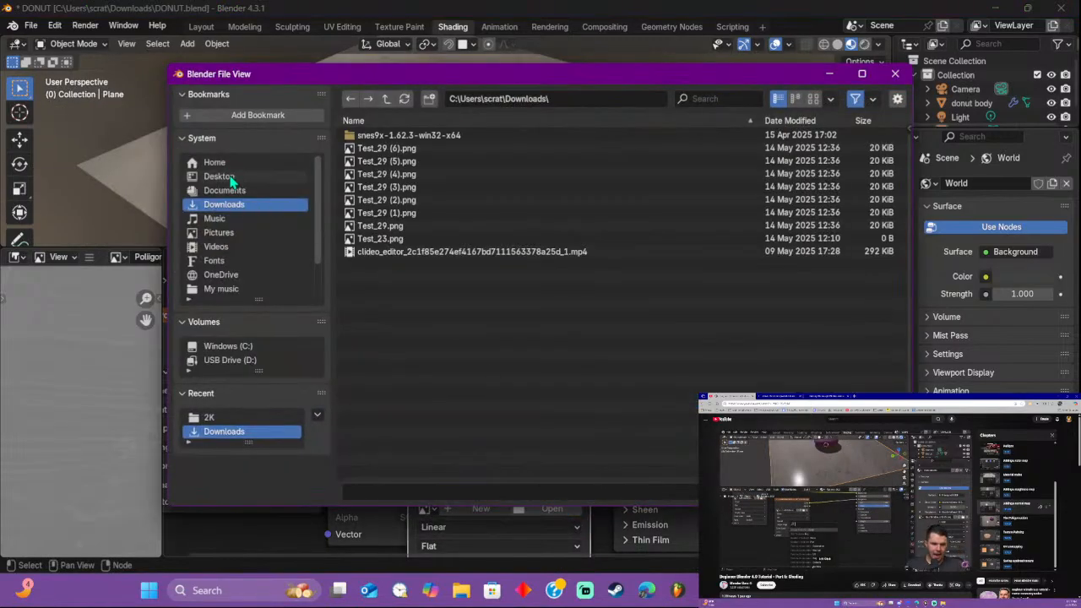
click(235, 176)
double_click(379, 148)
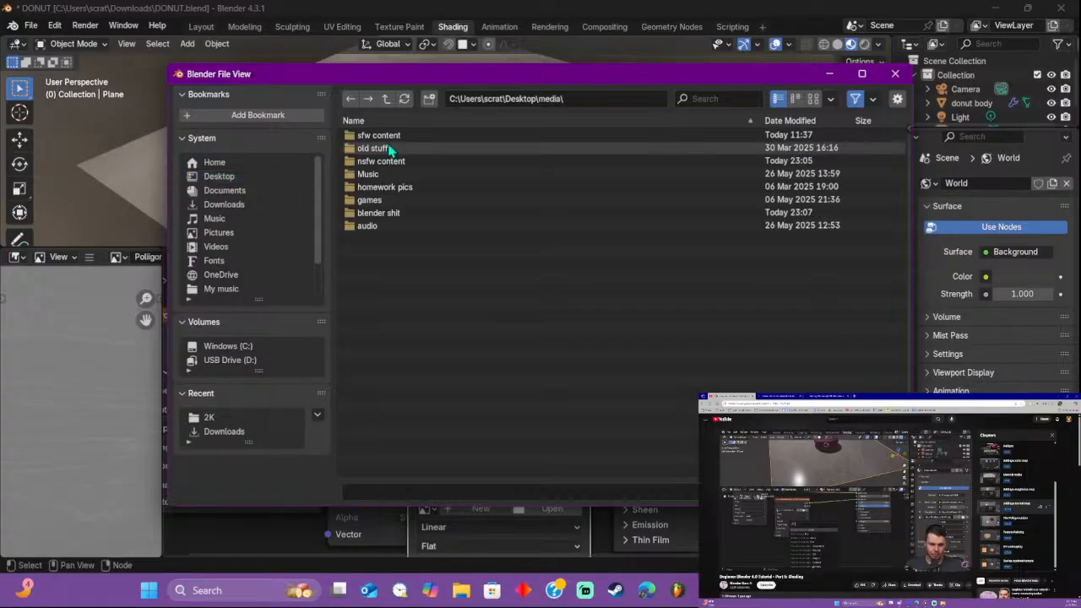
double_click(393, 213)
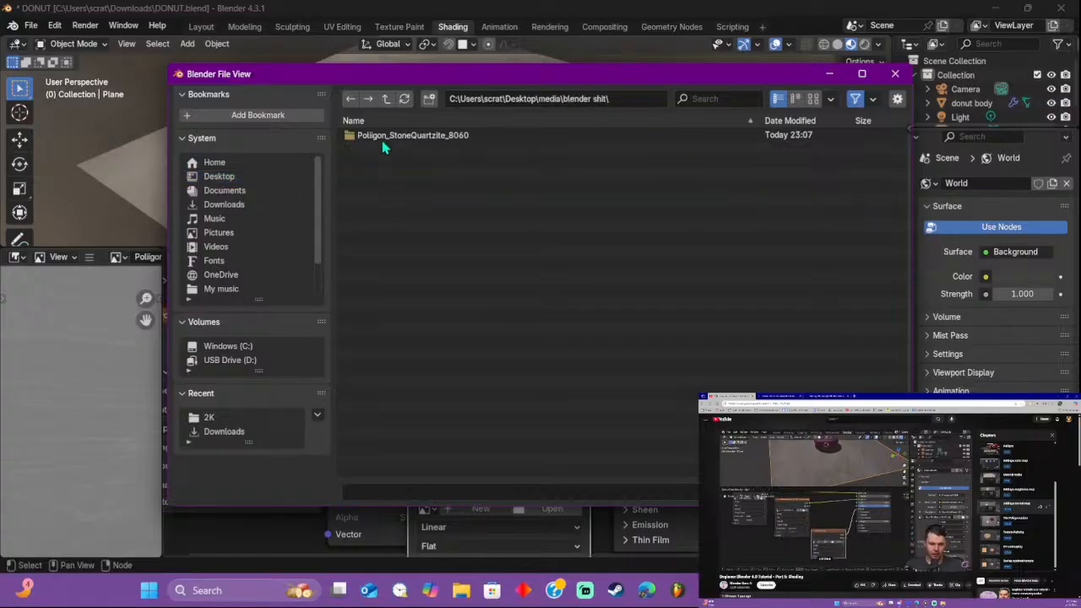
double_click(382, 140)
click(381, 148)
double_click(381, 136)
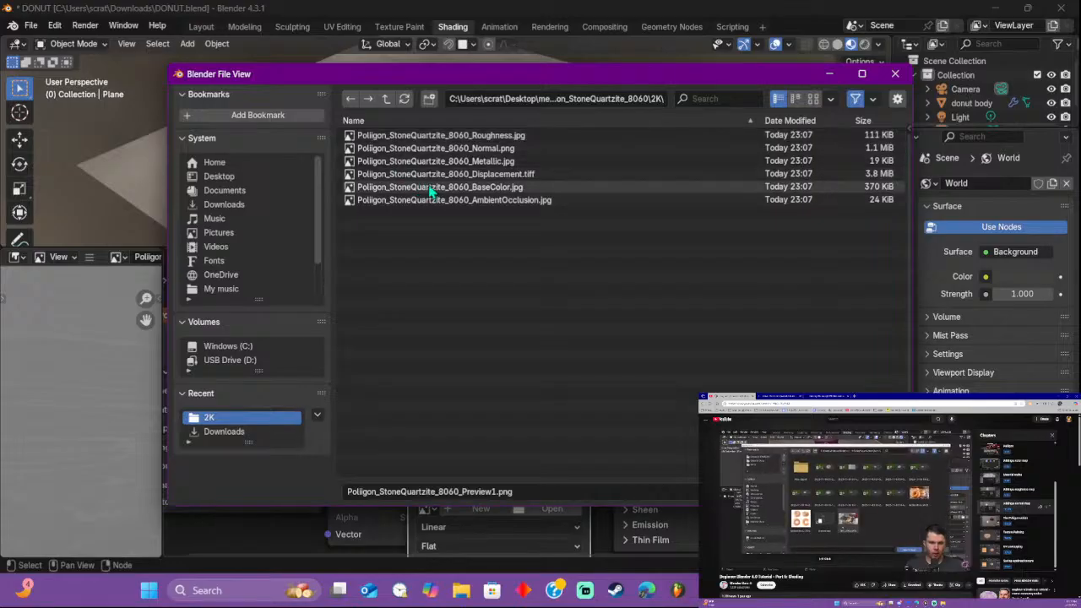
double_click(453, 150)
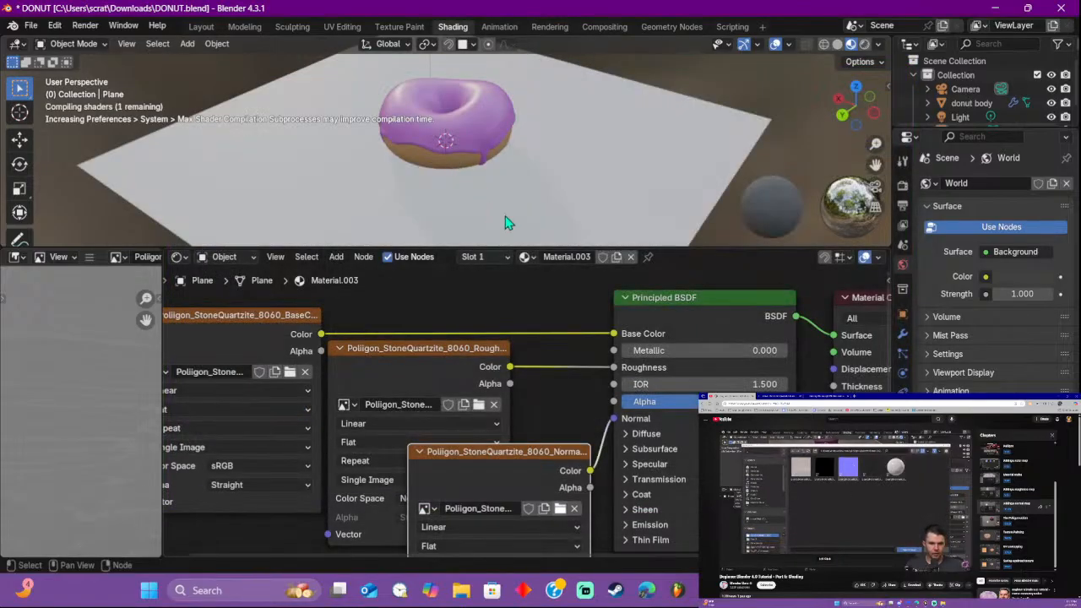
Step: Stack the three image texture nodes in one column before the Principled BSDF, ordered BaseColor, Roughness and Normal
scroll(549, 365, down, 3)
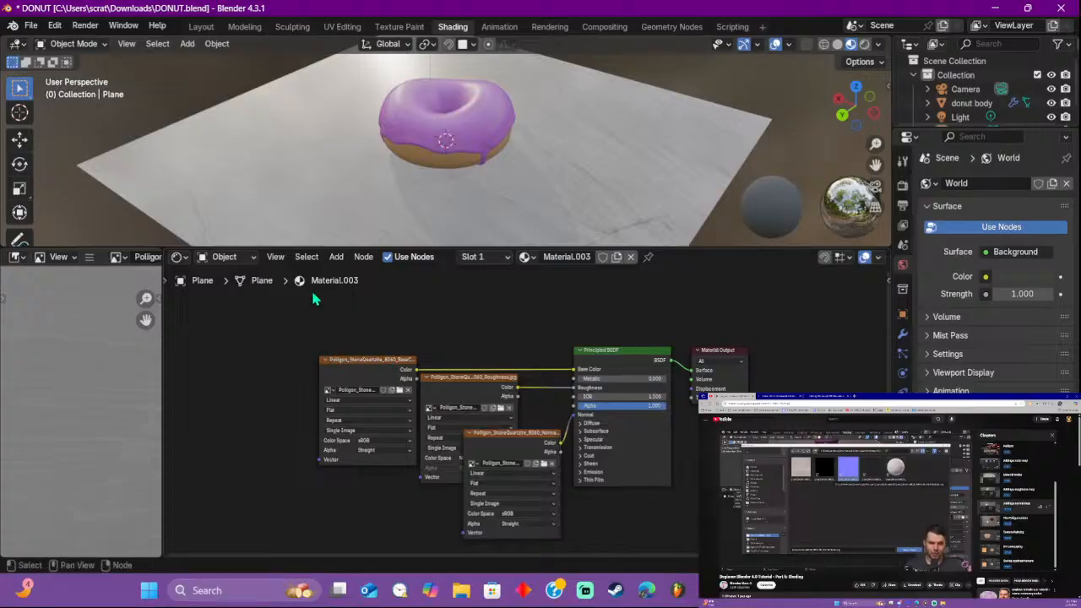
drag(405, 362, 366, 311)
click(438, 378)
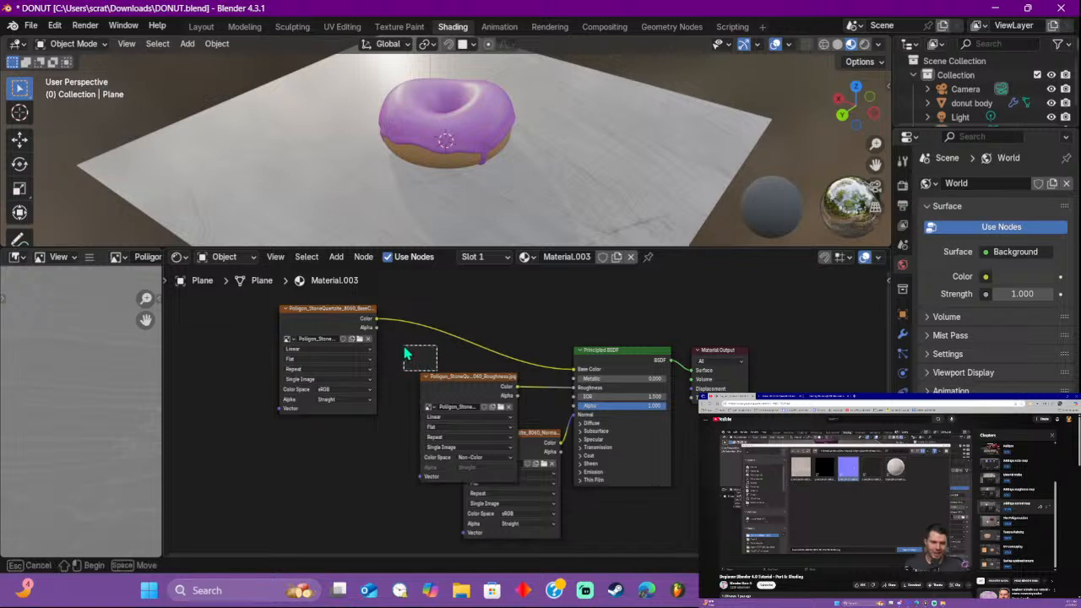
drag(433, 375, 406, 299)
click(498, 440)
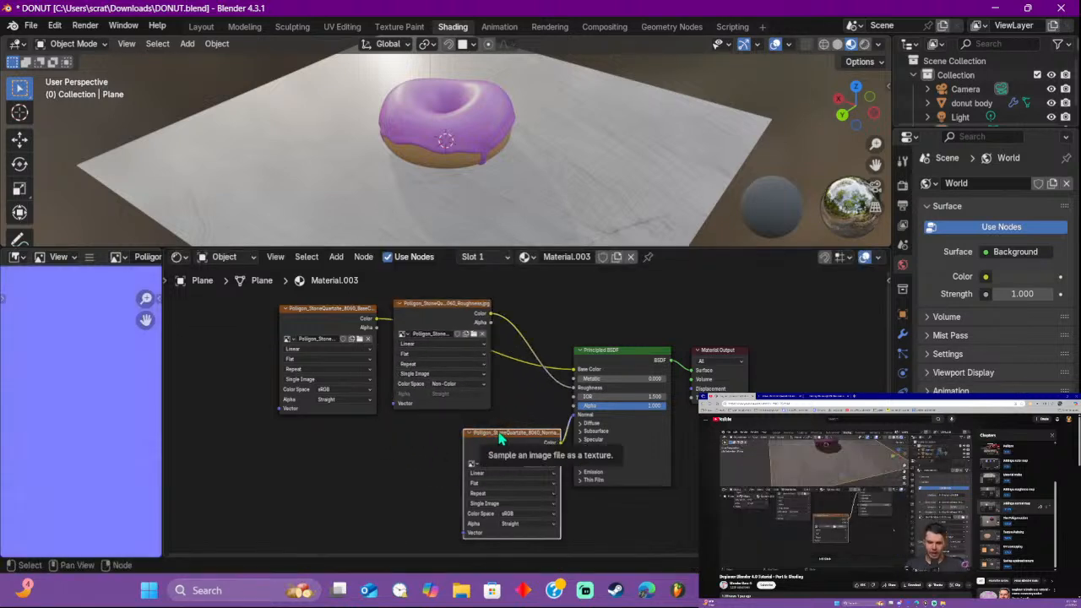
drag(498, 440, 306, 427)
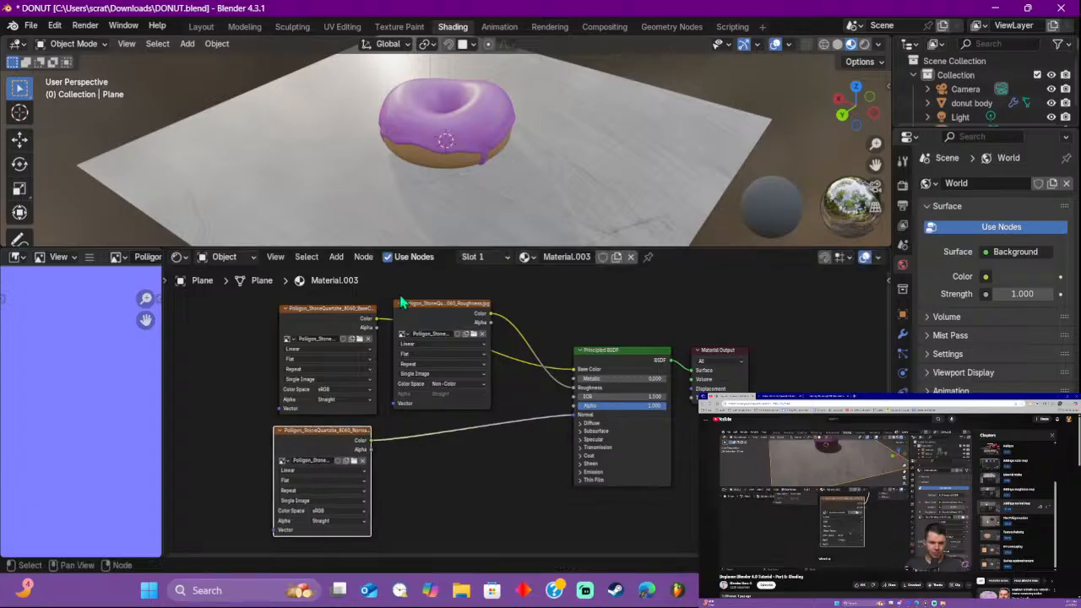
drag(410, 312, 498, 320)
scroll(422, 372, down, 4)
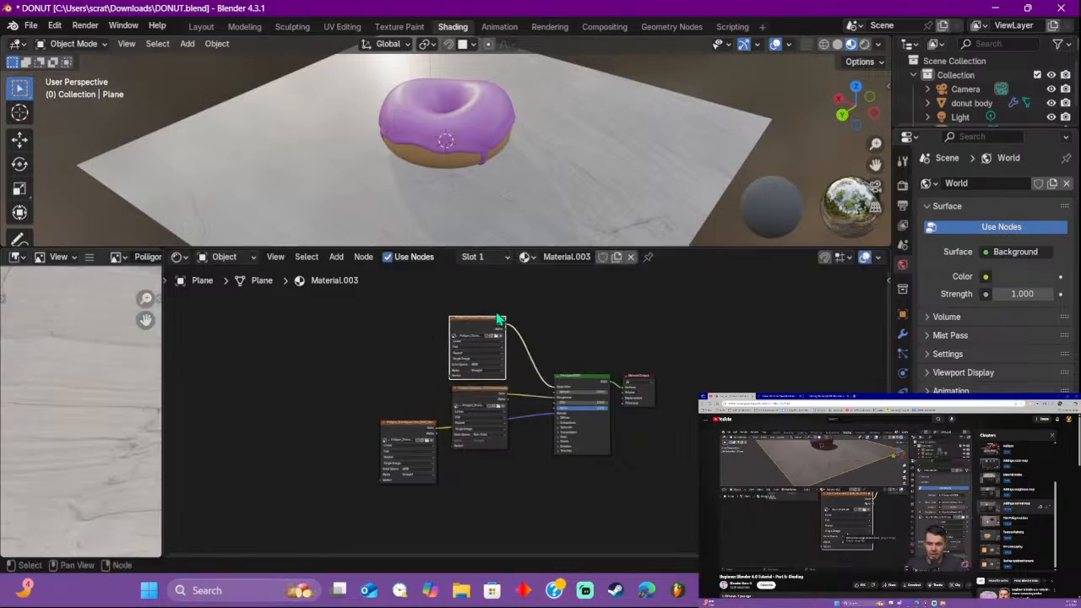
click(423, 430)
drag(423, 430, 494, 466)
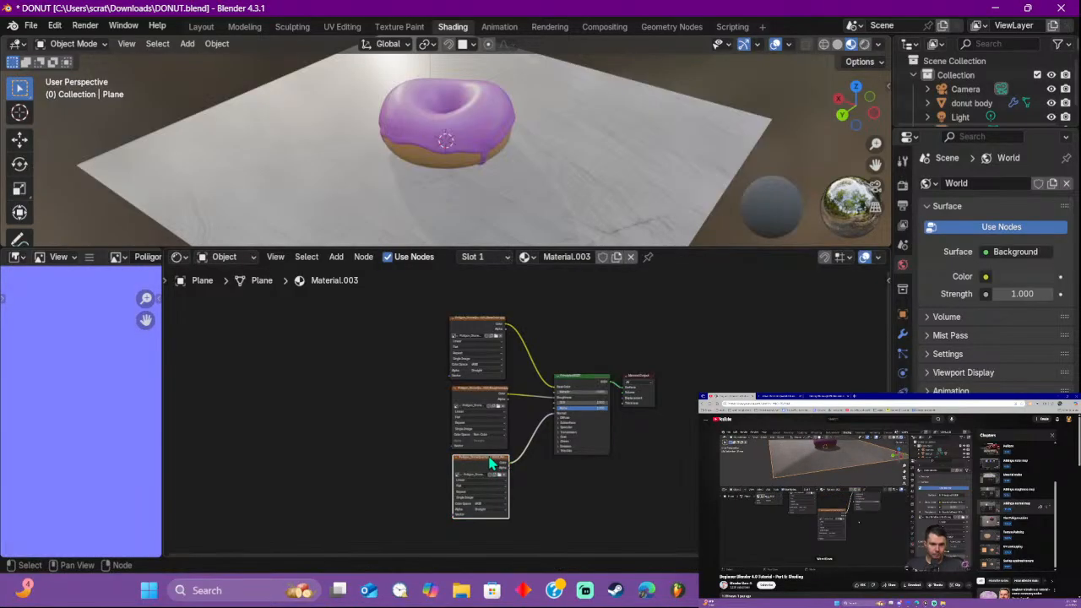
scroll(529, 461, up, 4)
scroll(515, 437, up, 3)
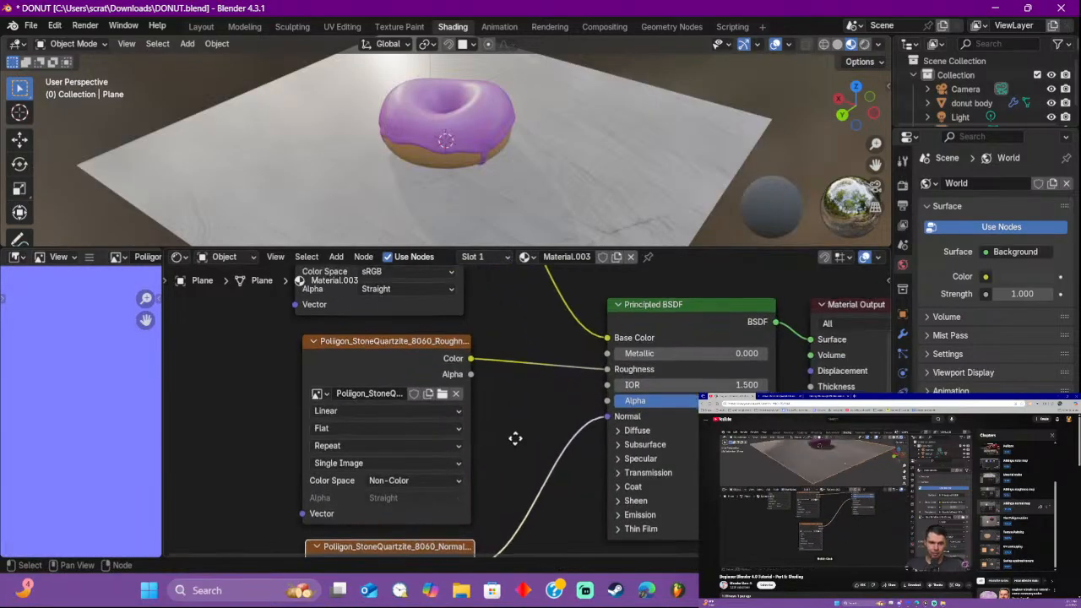
Step: Nudge the Normal texture node into line beneath the Roughness texture node and open its Color Space options
key(g)
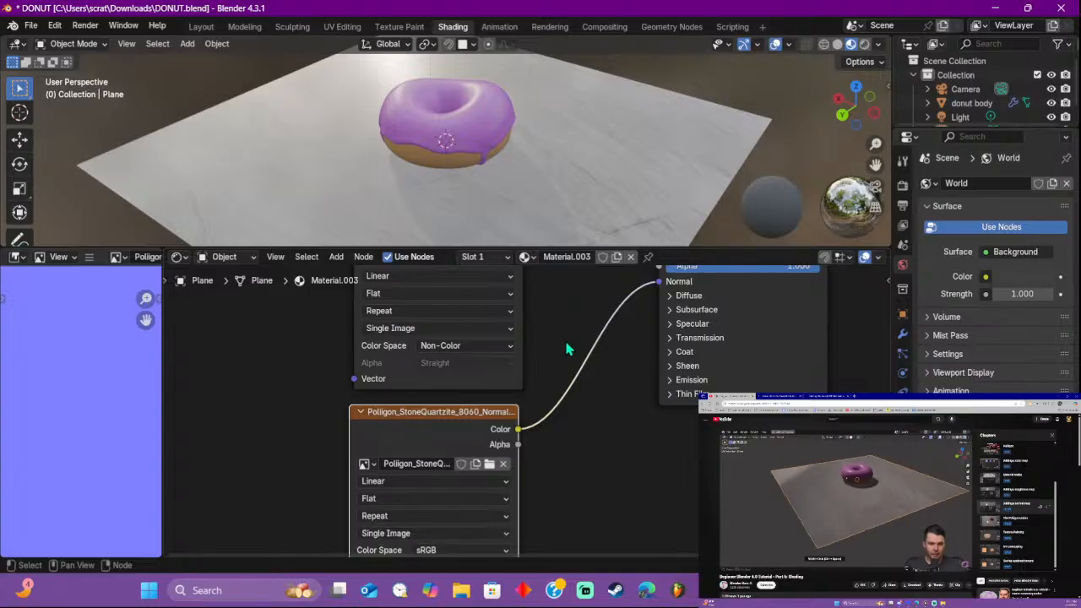
scroll(524, 414, down, 2)
click(505, 514)
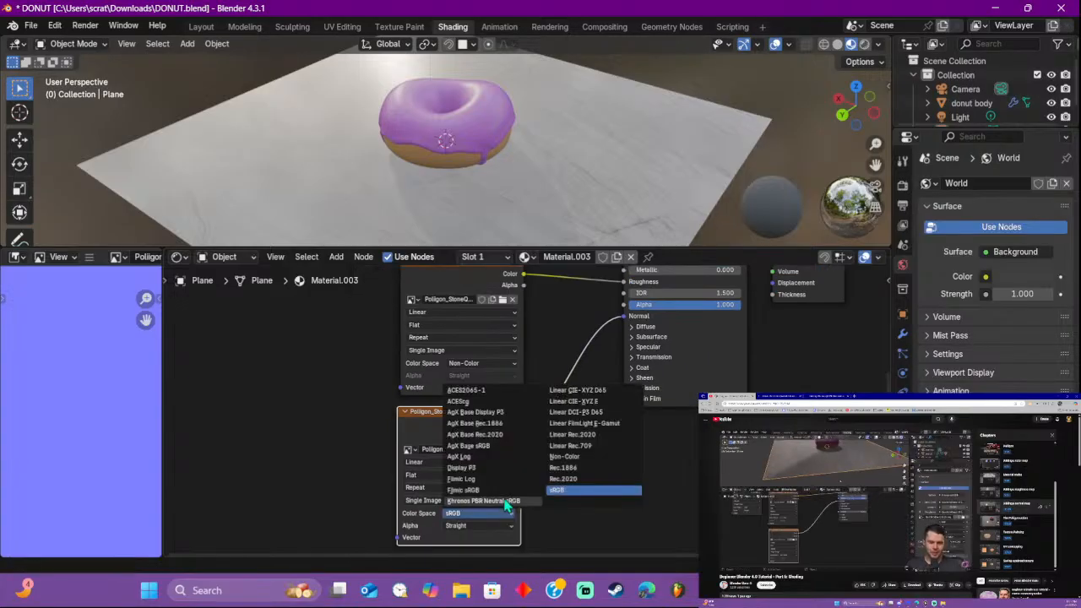
click(568, 505)
scroll(567, 498, up, 4)
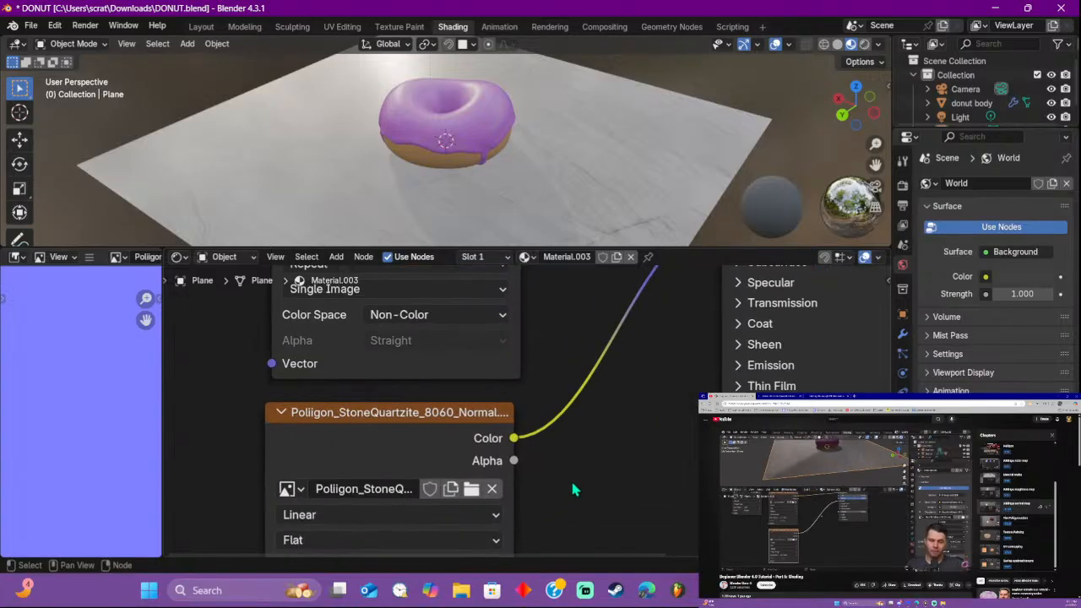
Step: Insert a Normal Map node into the link between the Normal texture's Color and the Principled BSDF's Normal, and position it between the two nodes
middle_drag(572, 485, 472, 440)
scroll(472, 441, down, 2)
scroll(511, 410, down, 1)
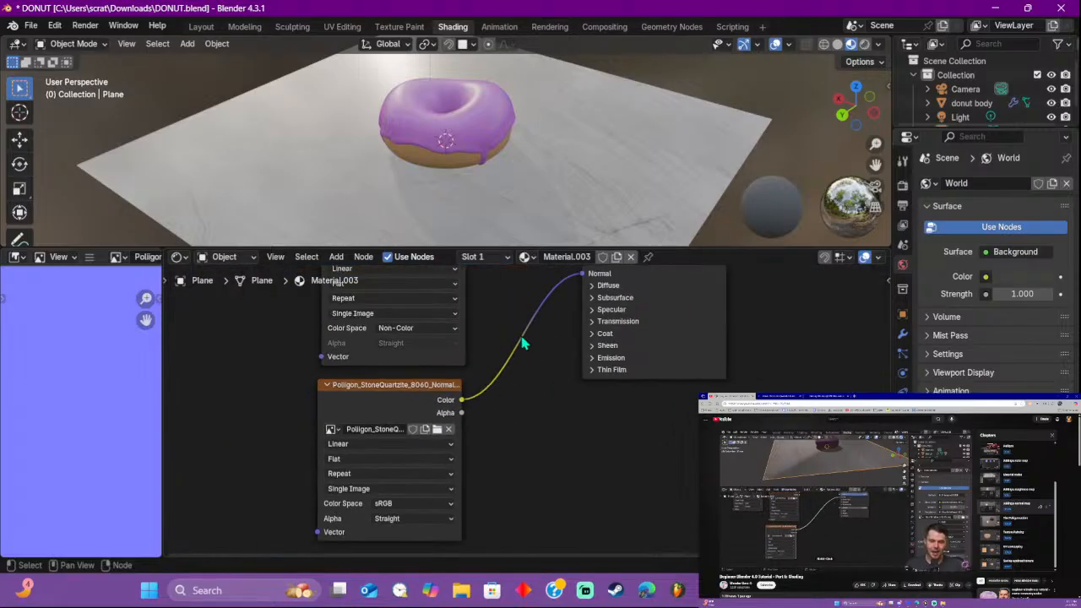
scroll(528, 388, down, 3)
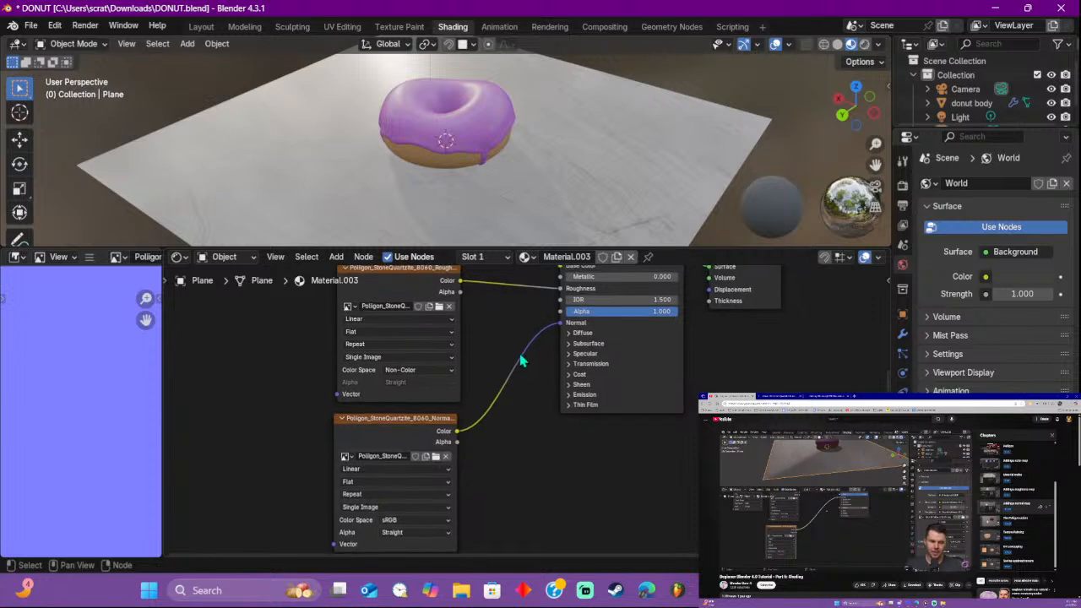
right_click(522, 359)
click(444, 436)
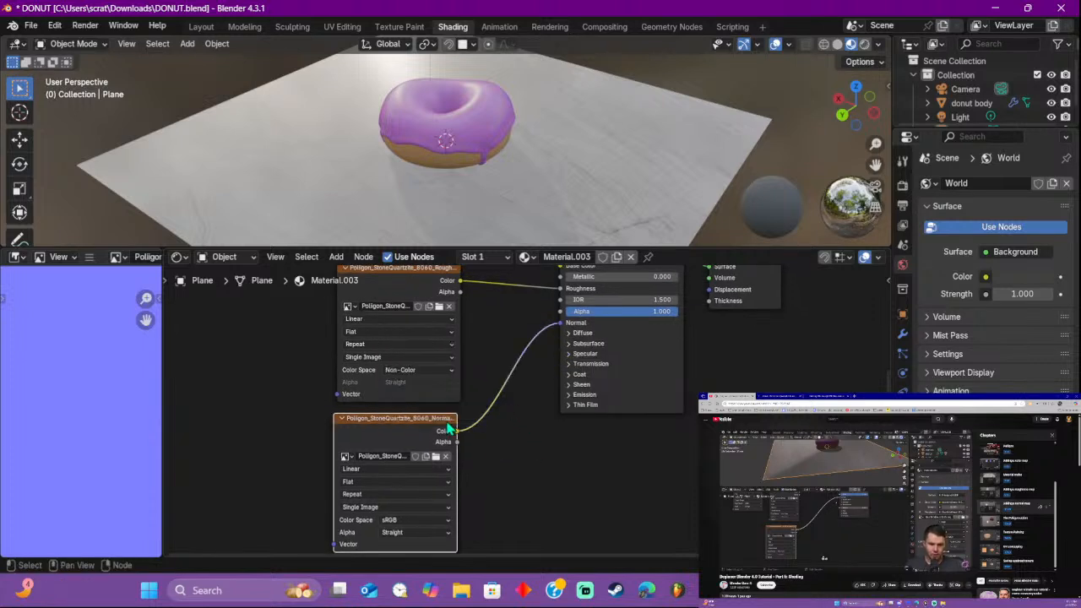
right_click(512, 384)
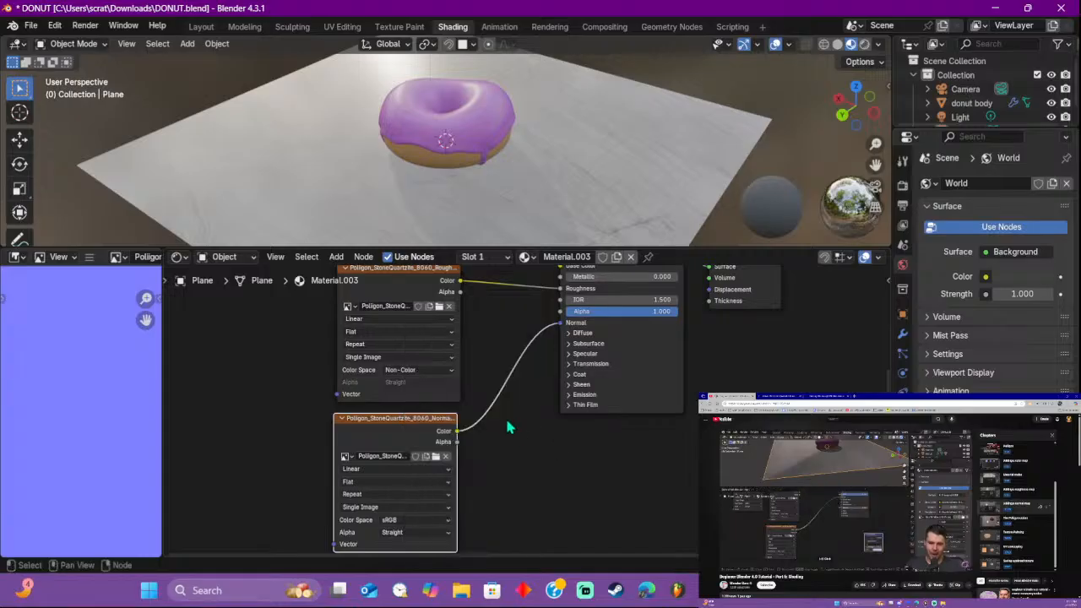
key(shift+a)
mouse_move(507, 426)
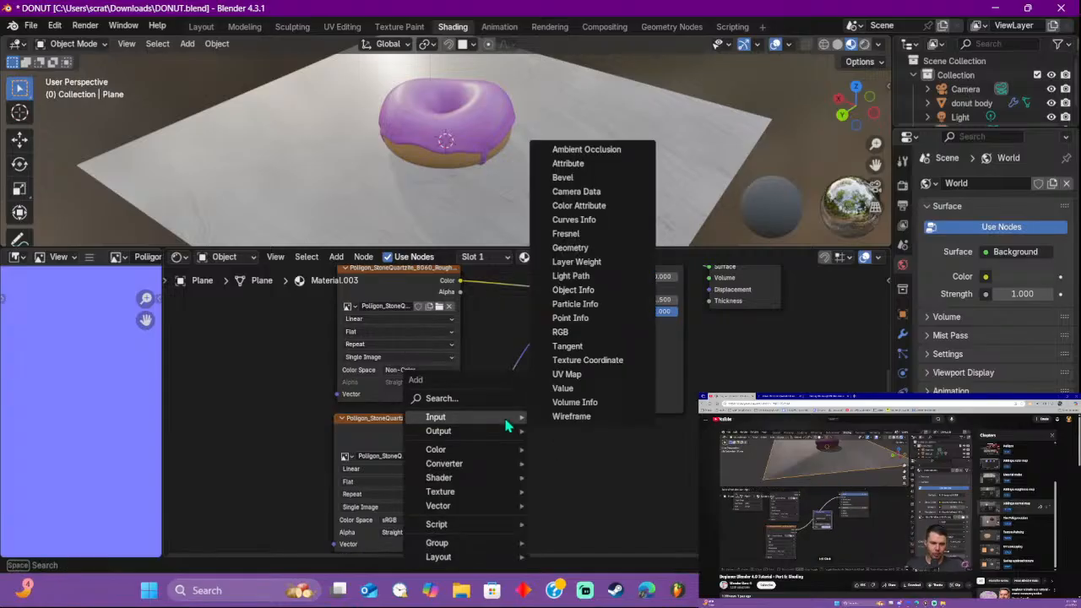
mouse_move(500, 505)
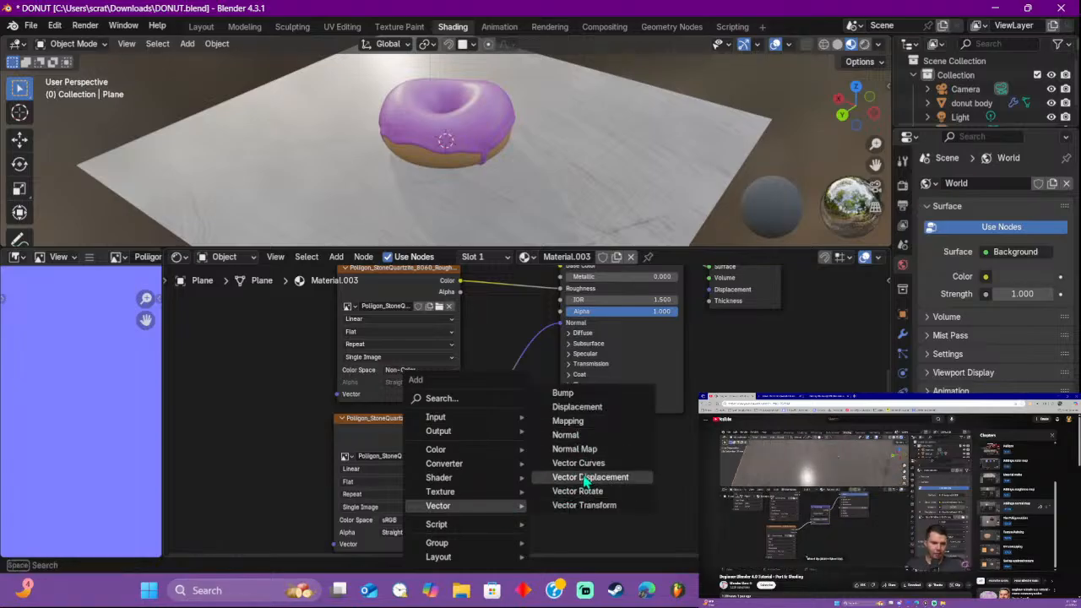
click(630, 449)
click(488, 371)
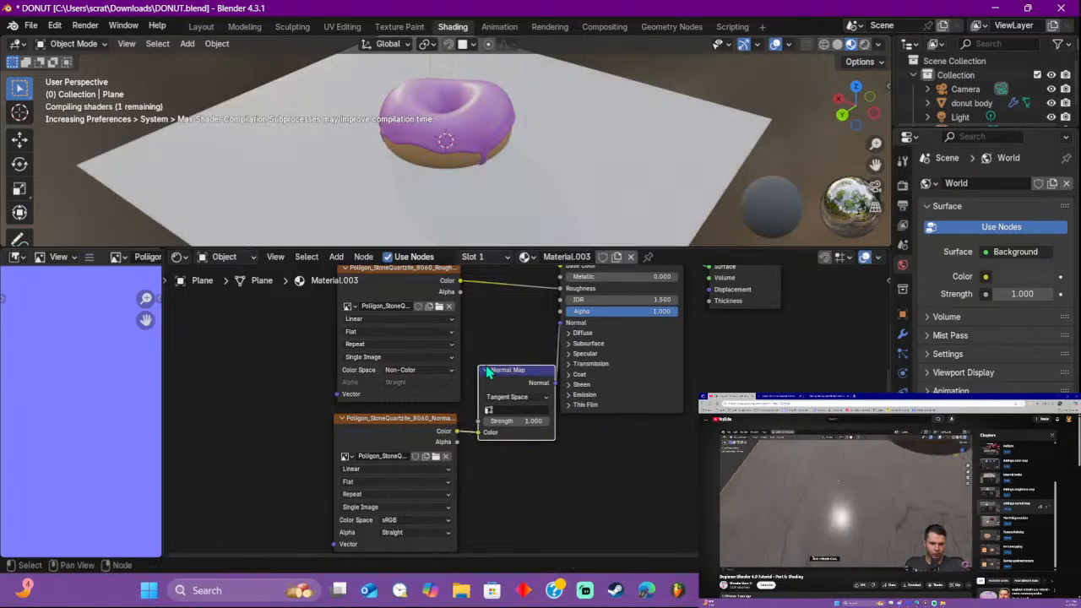
drag(513, 375, 508, 348)
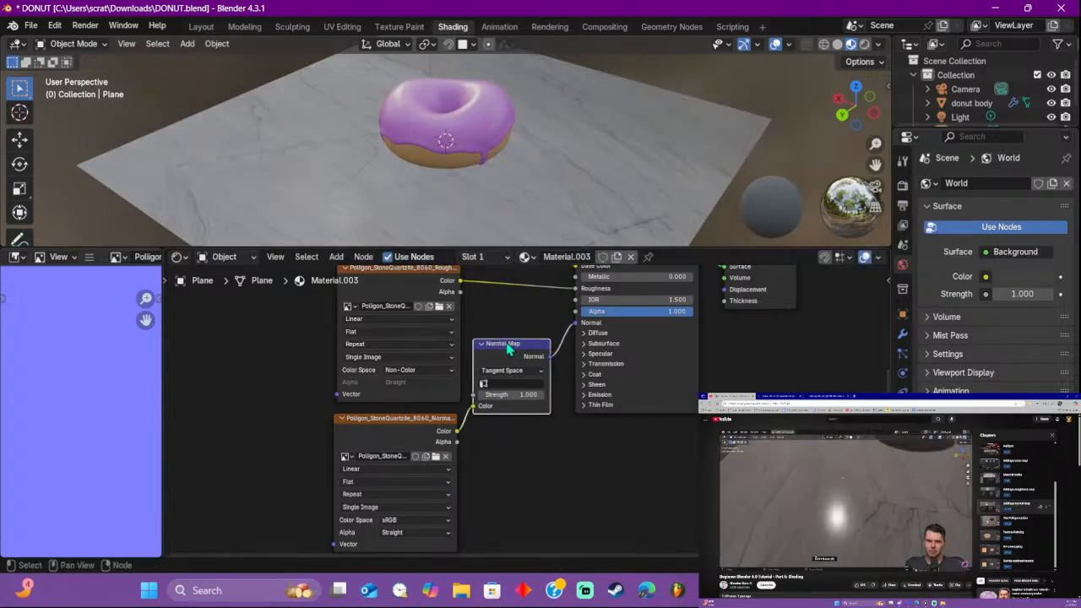
Step: Examine the stone plane's surface around the donut from close up and from several angles in a maximized 3D viewport, and restore the layout
key(ctrl+space)
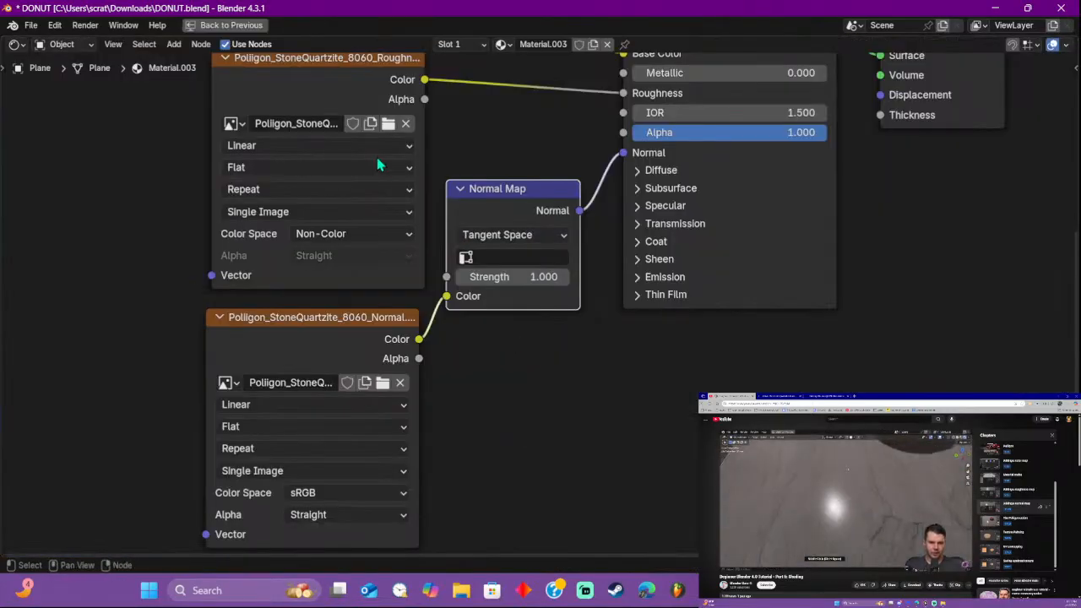
key(ctrl+space)
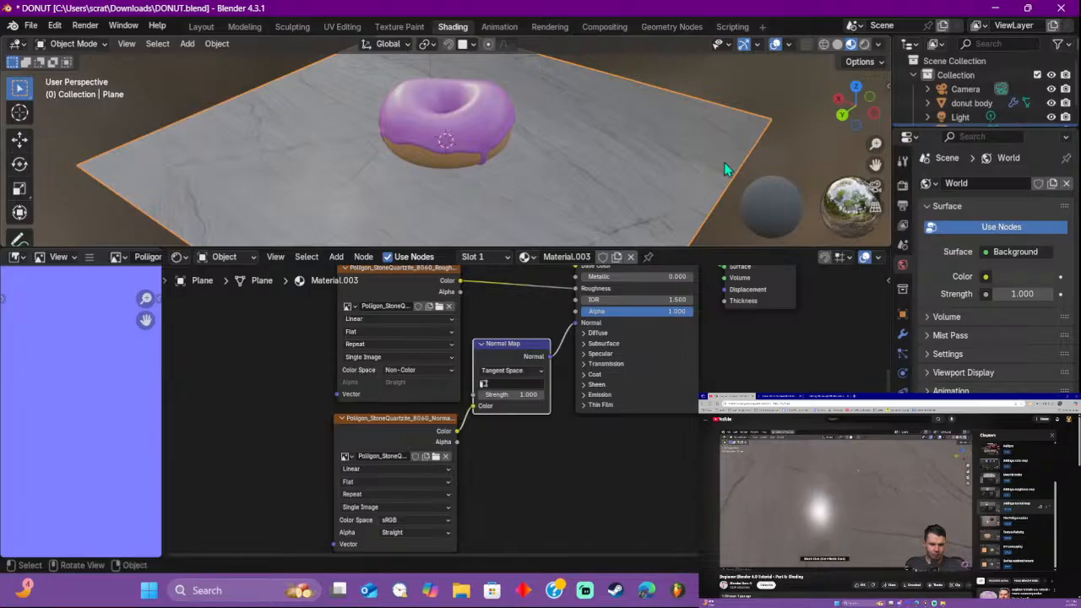
key(ctrl+space)
middle_drag(659, 323, 660, 426)
scroll(570, 262, up, 6)
shift+middle_drag(558, 223, 698, 417)
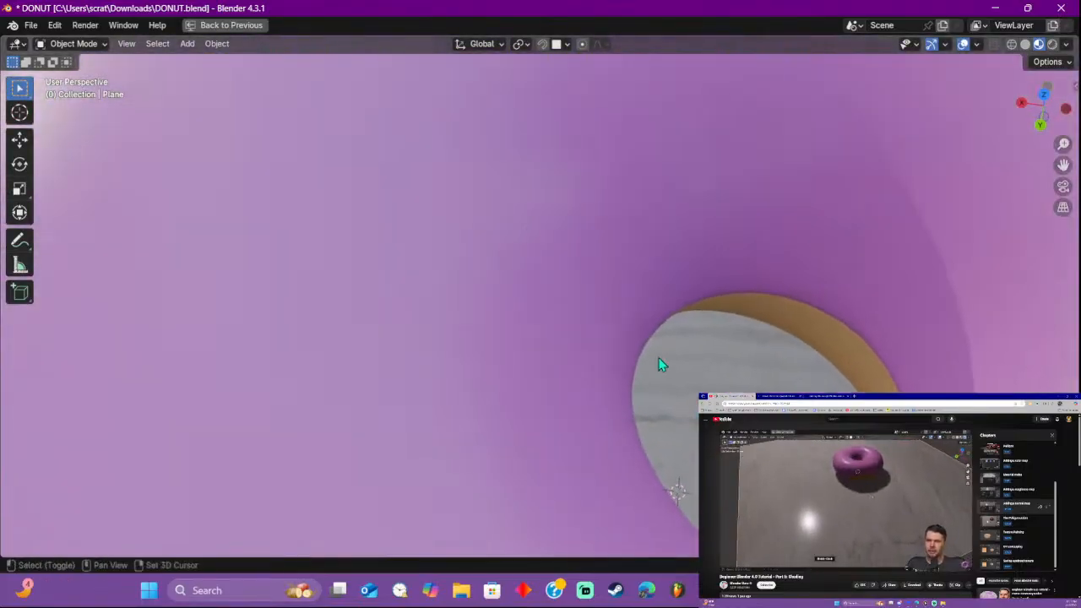
shift+middle_drag(661, 364, 579, 212)
scroll(501, 273, up, 2)
scroll(580, 210, down, 5)
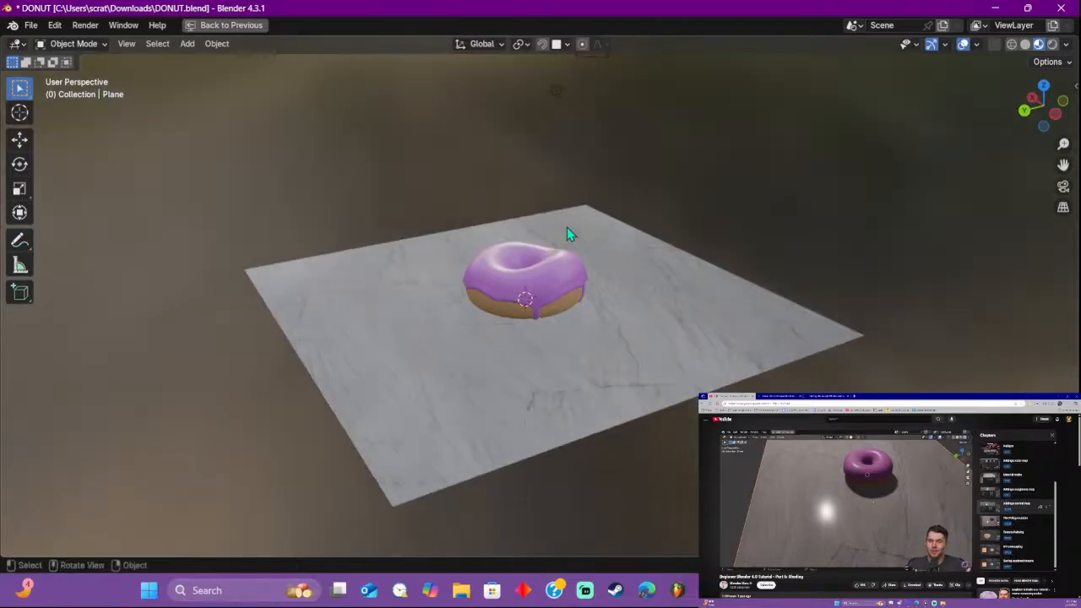
key(shift+space)
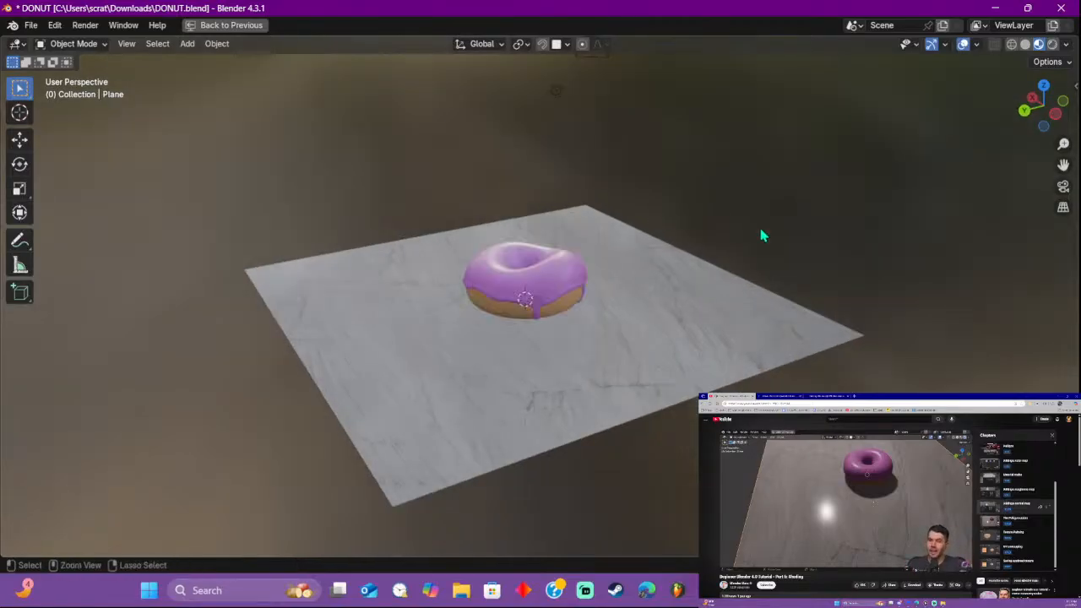
key(ctrl+space)
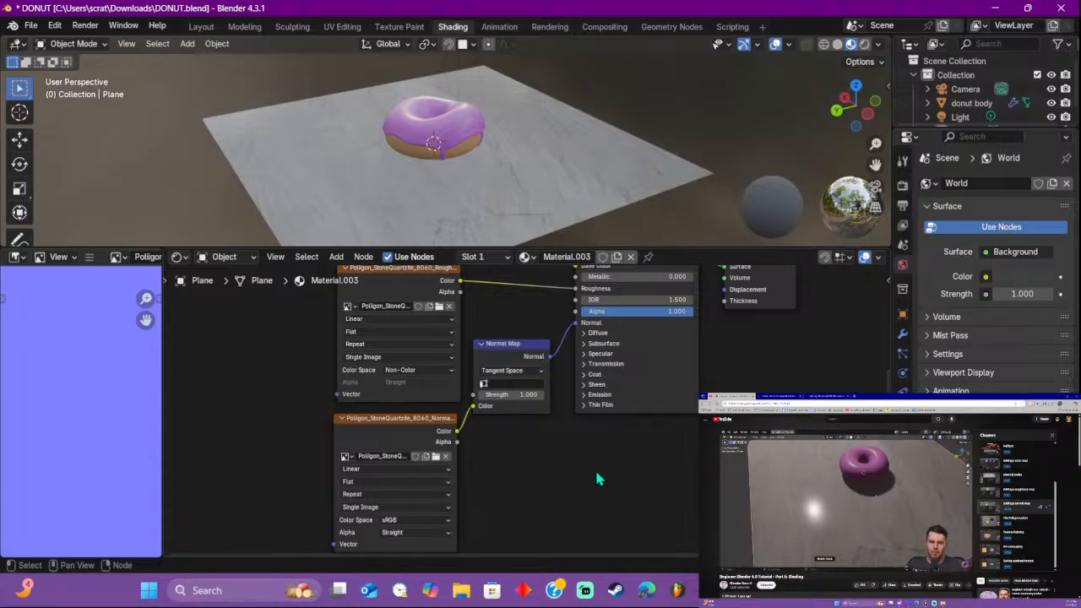
middle_drag(706, 102, 693, 123)
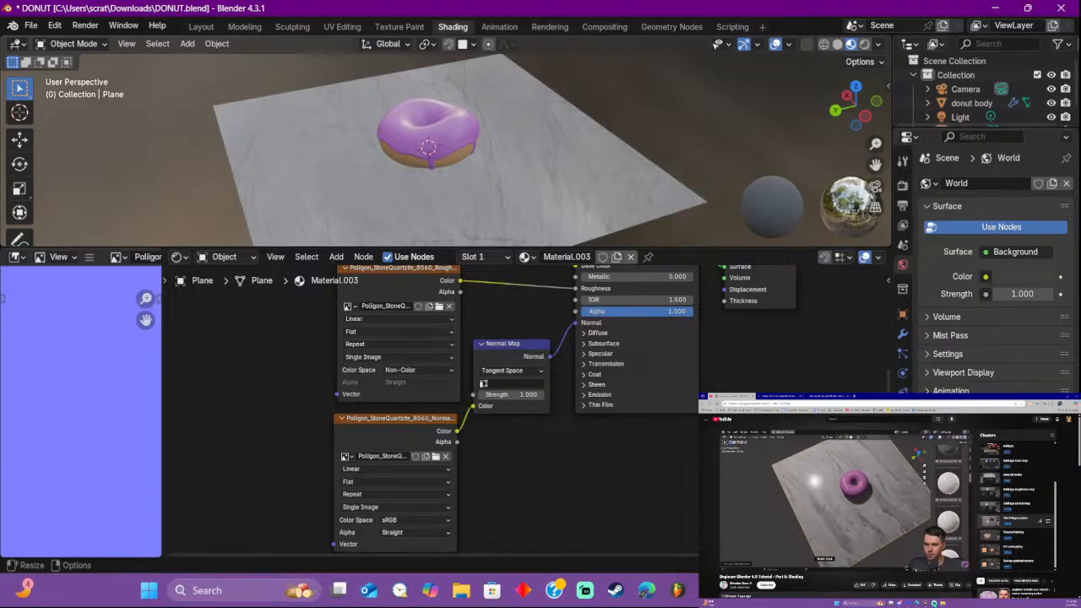
click(934, 603)
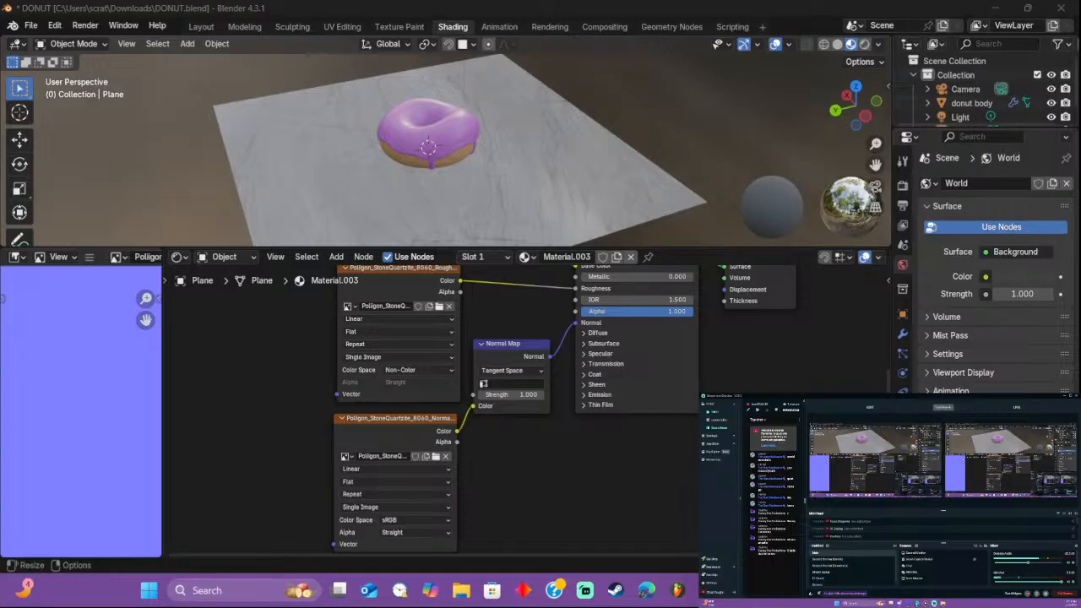
click(891, 601)
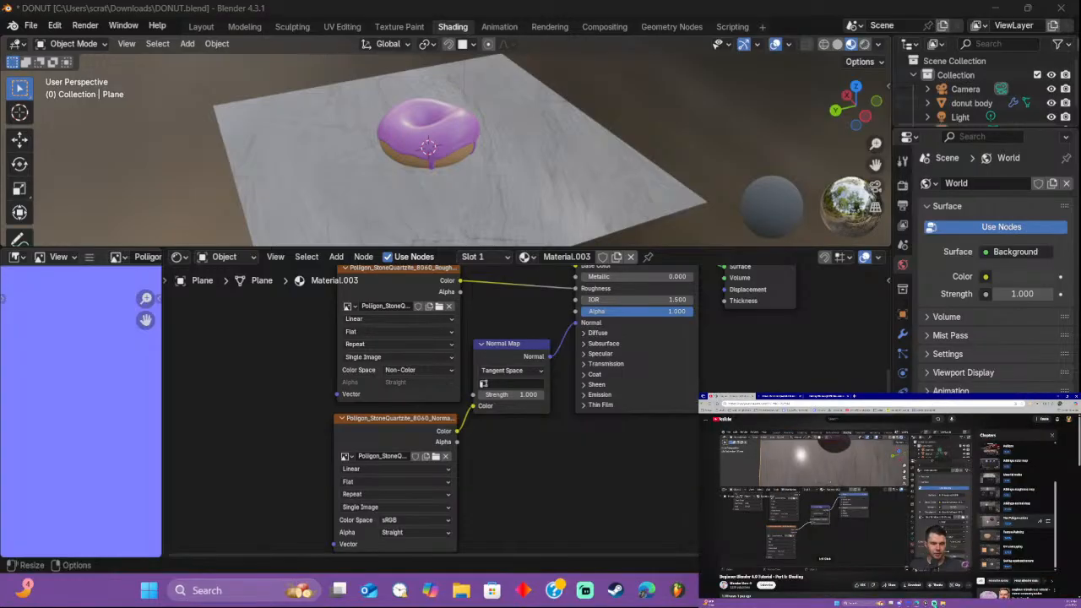
click(934, 603)
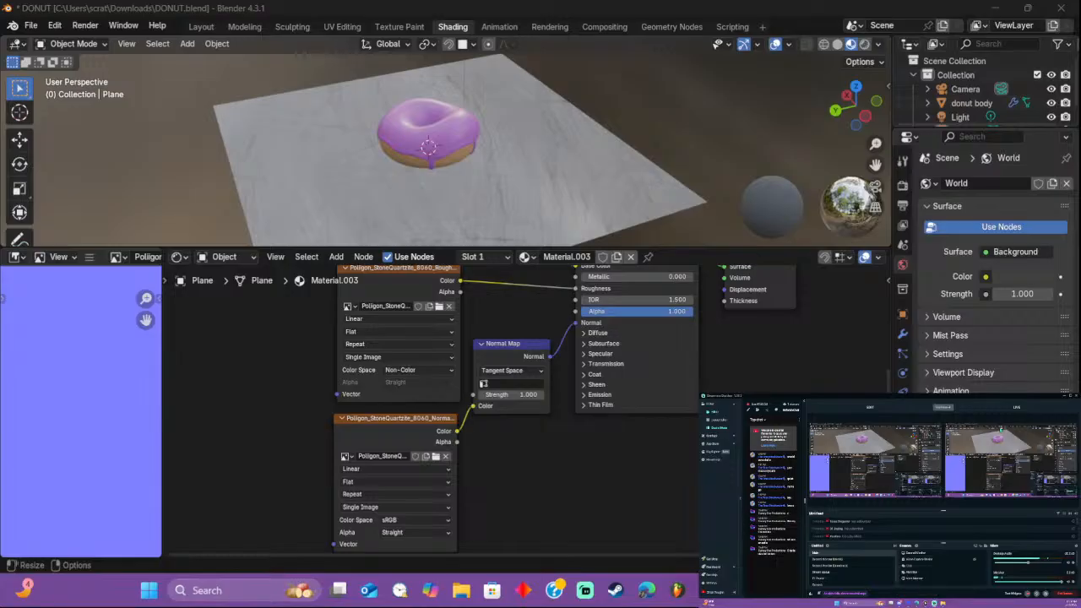
click(1067, 400)
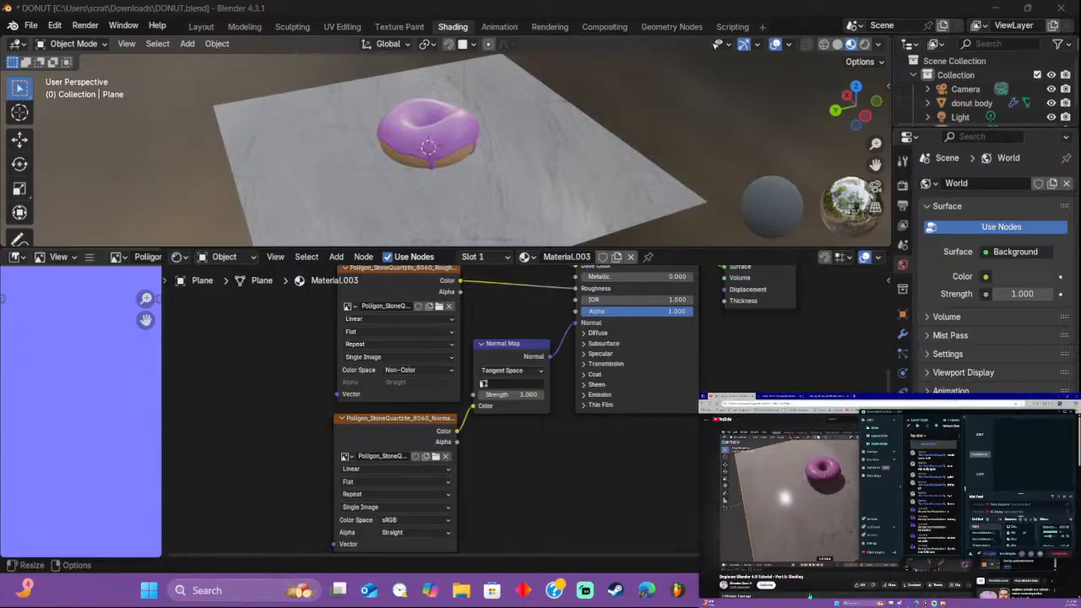
click(820, 587)
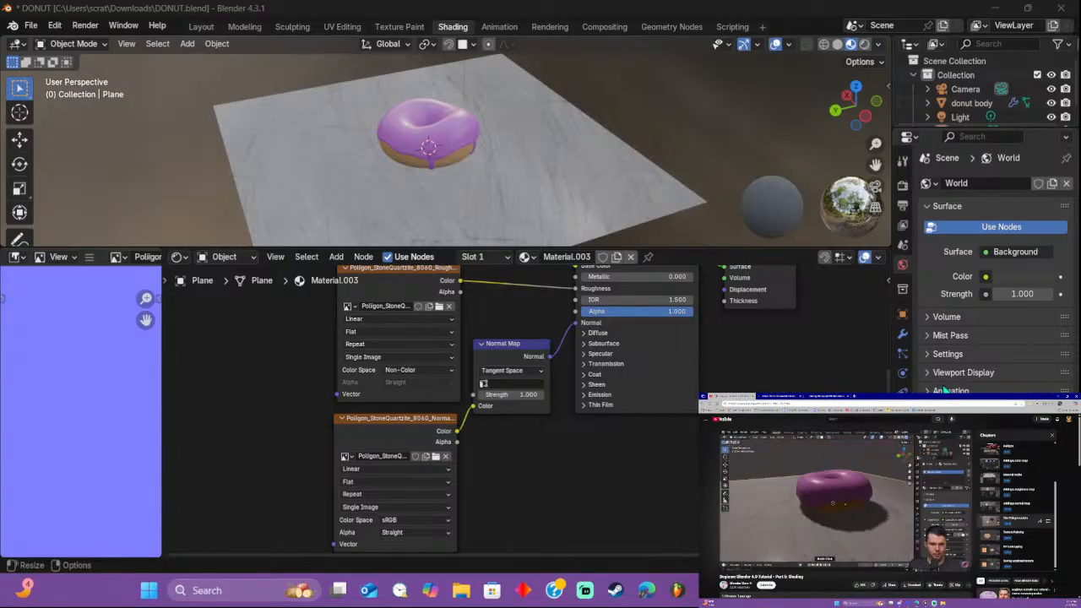
Step: Isolate the donut body in local view in the Layout workspace and set the viewport shading to Material Preview
click(203, 27)
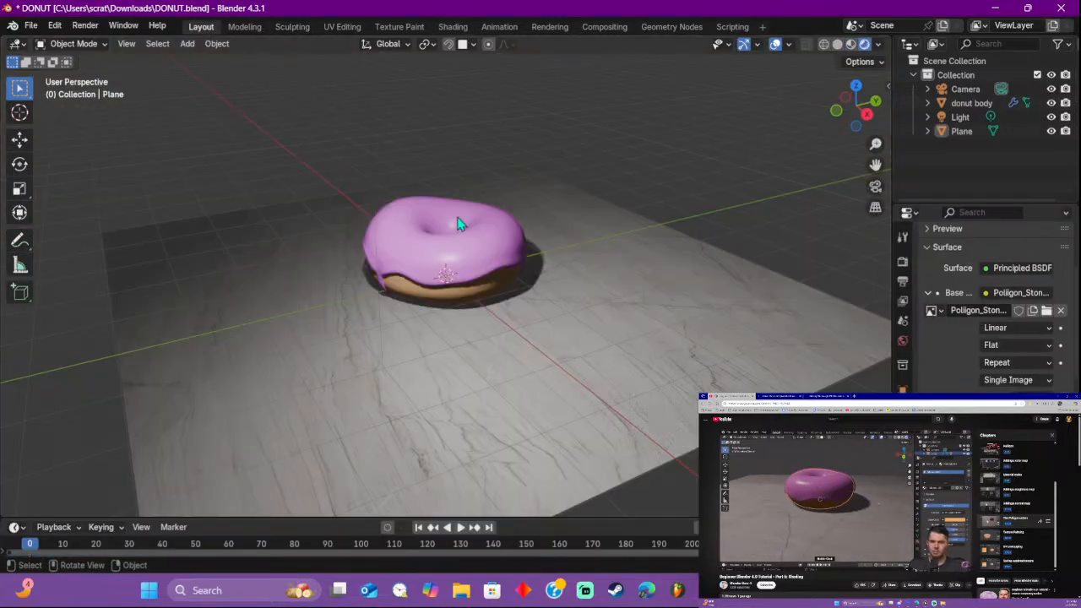
middle_drag(743, 135, 560, 265)
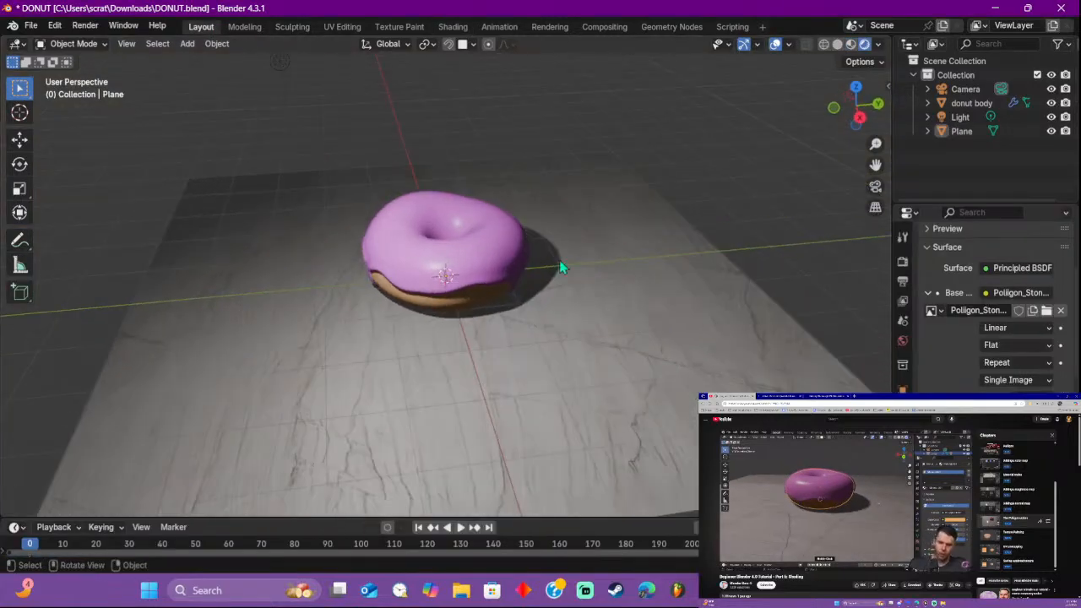
click(502, 296)
key(KP_Divide)
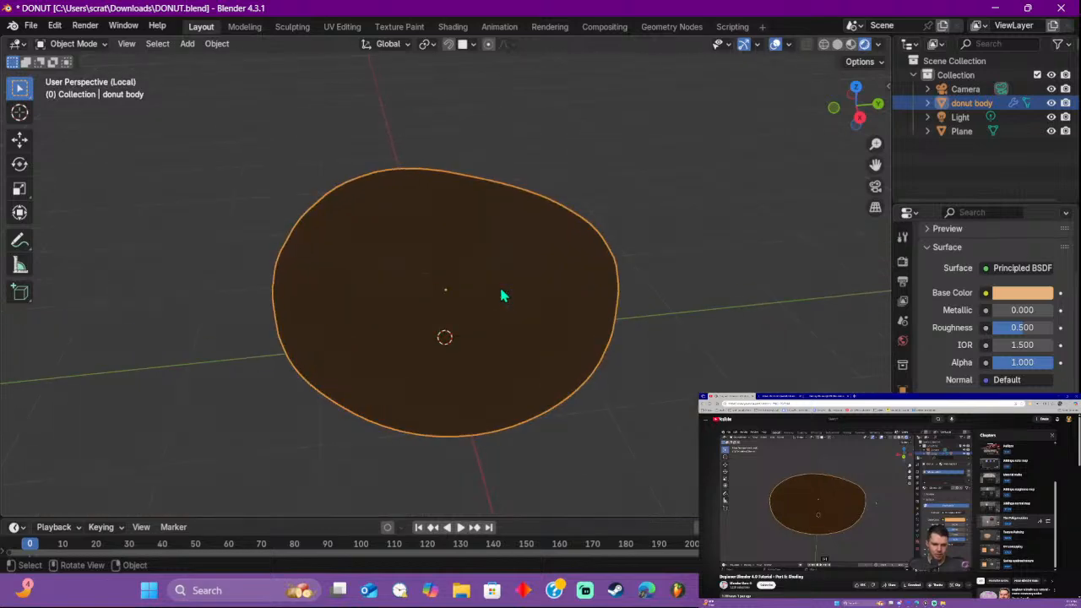
middle_drag(501, 295, 613, 343)
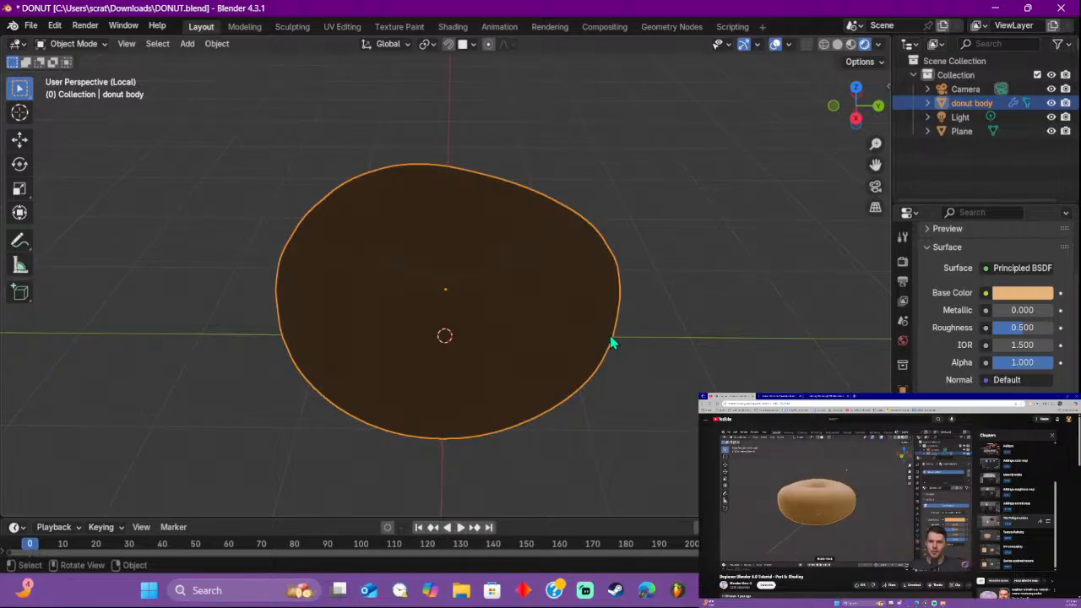
click(851, 44)
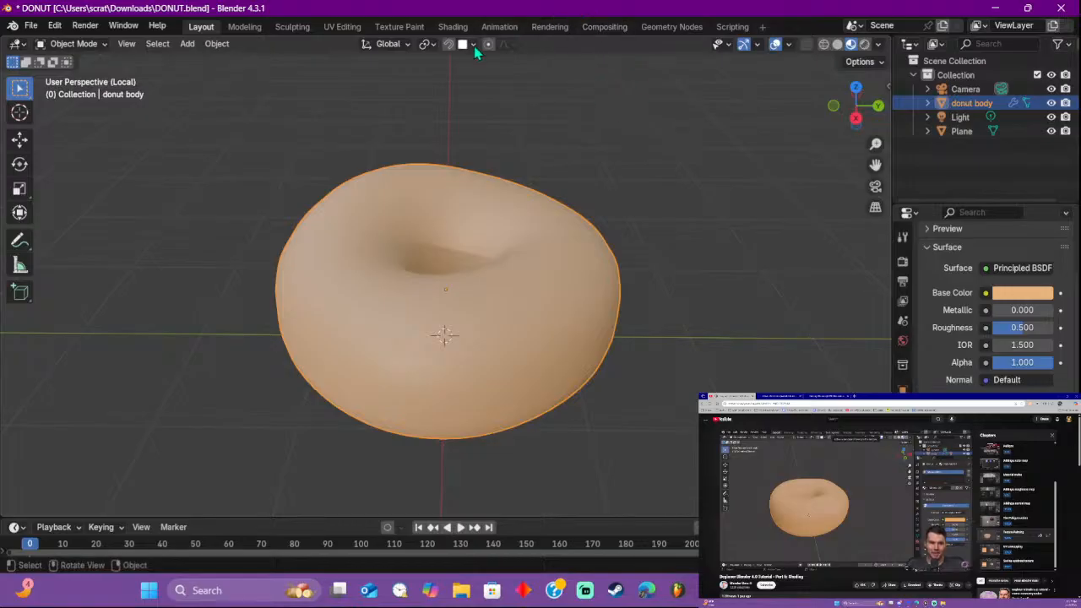
Step: Switch to the Texture Paint workspace, isolate the donut body there and set its viewport to Material Preview shading
click(399, 27)
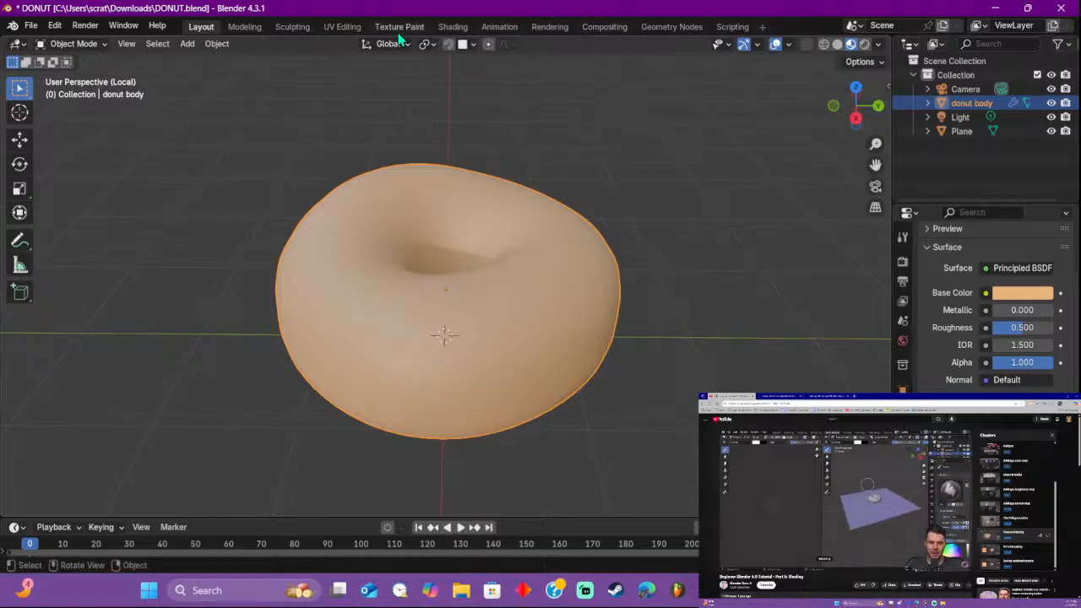
scroll(736, 326, up, 5)
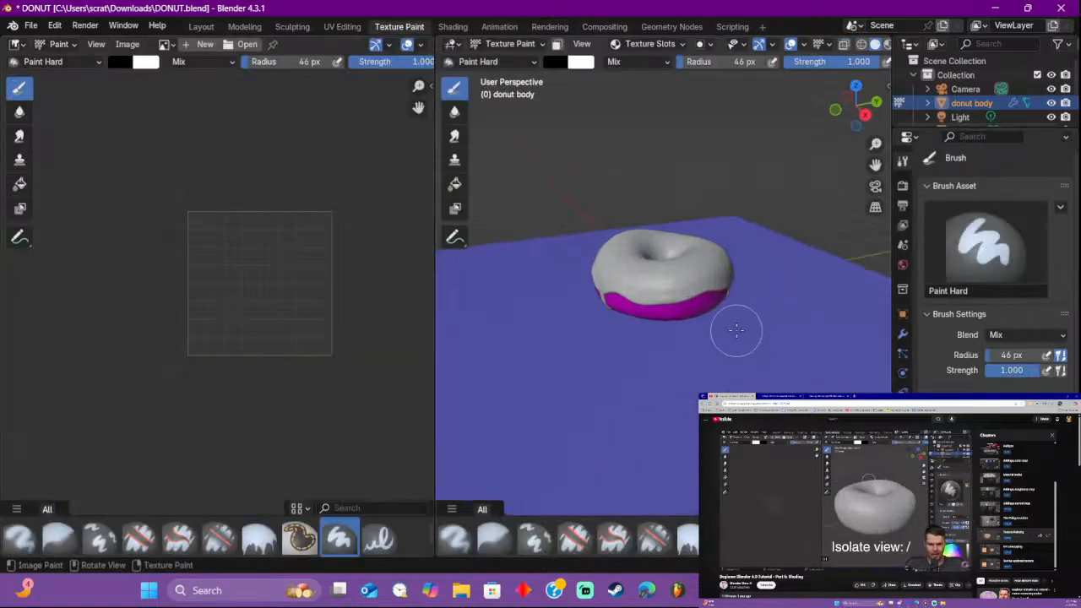
mouse_move(735, 326)
middle_down()
mouse_move(705, 295)
mouse_move(647, 272)
mouse_move(668, 294)
middle_up()
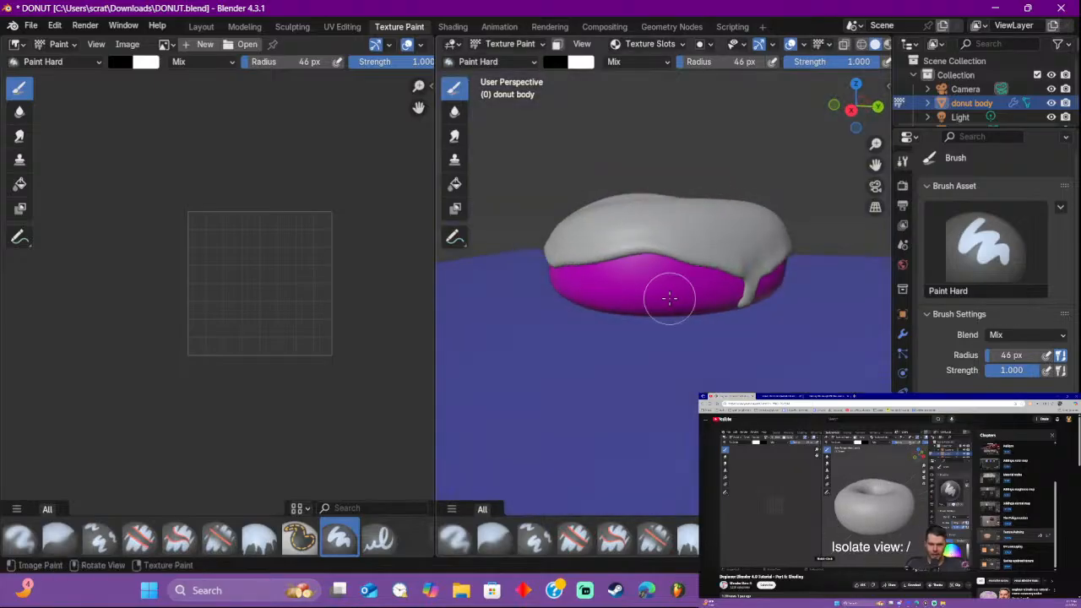
key(slash)
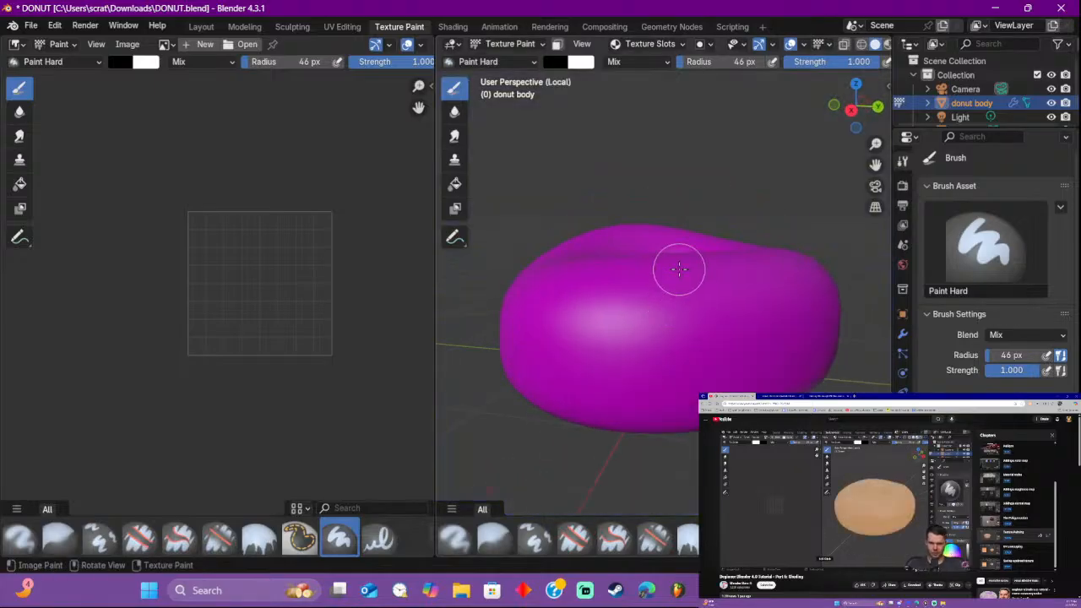
click(885, 45)
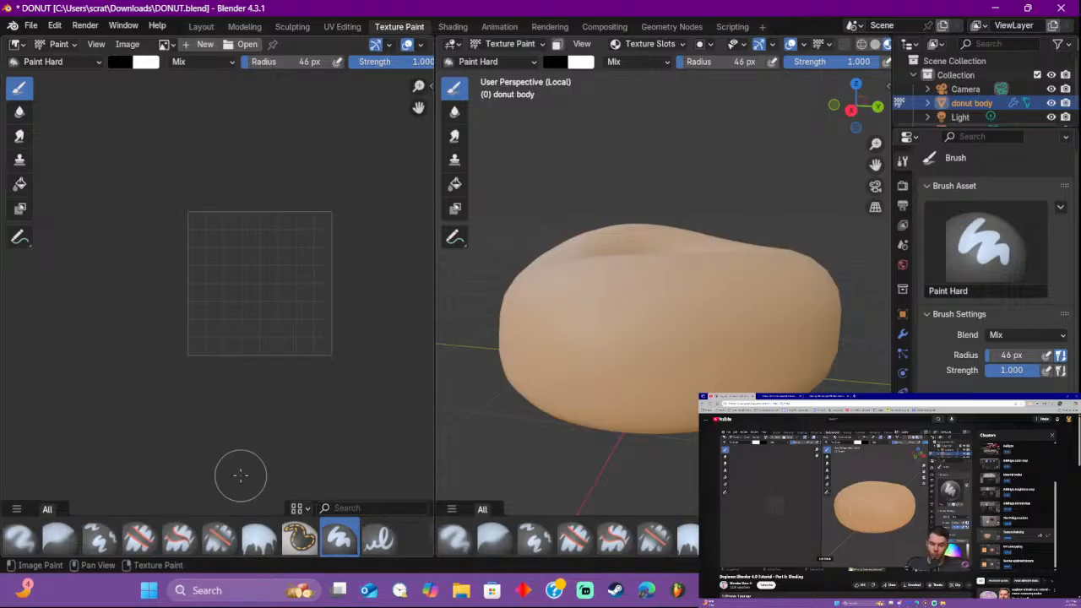
Step: Pause the tutorial video and display the donut body's material properties
click(647, 357)
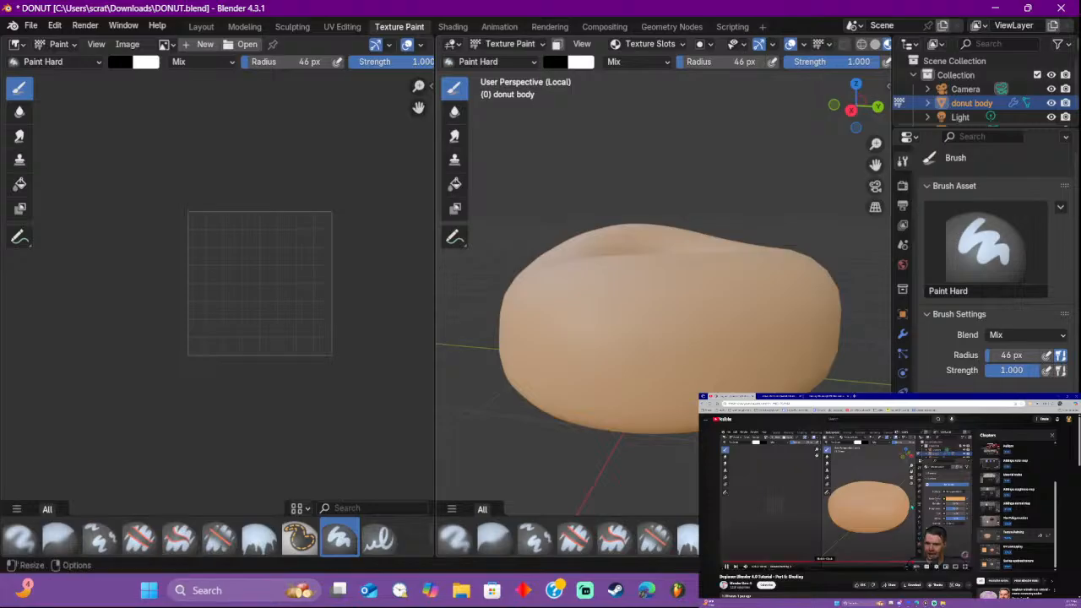
click(909, 508)
click(902, 431)
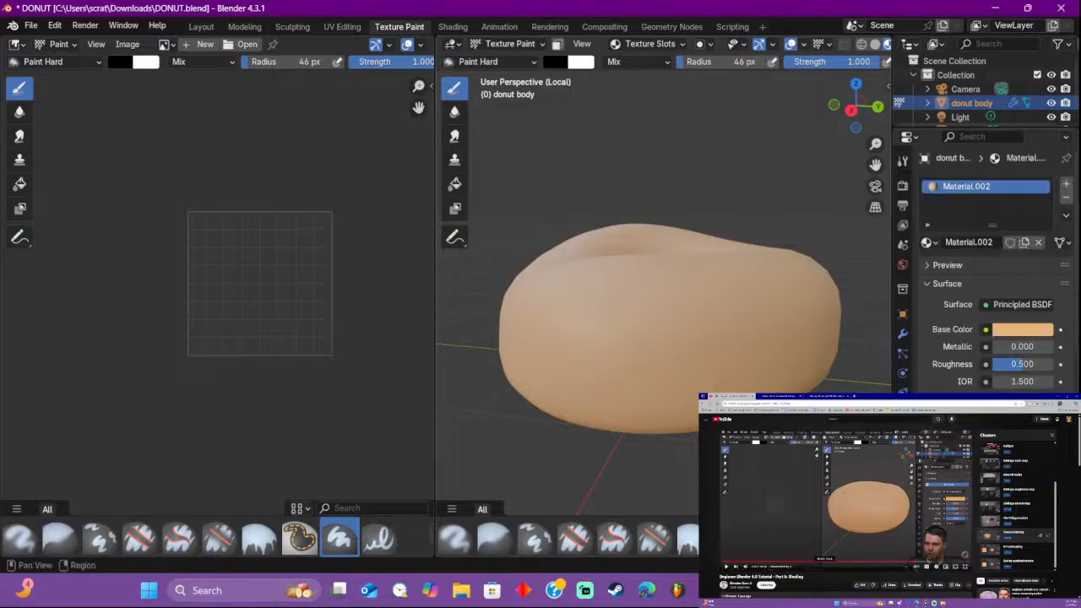
Step: Add an Image Texture to the Base Color of the donut body's material
click(804, 496)
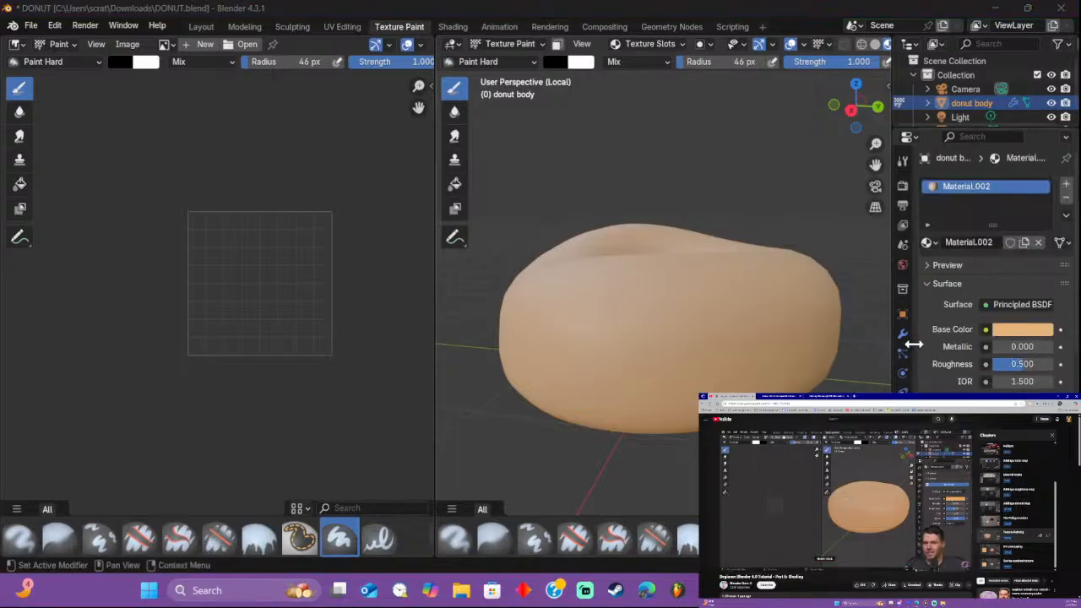
click(986, 330)
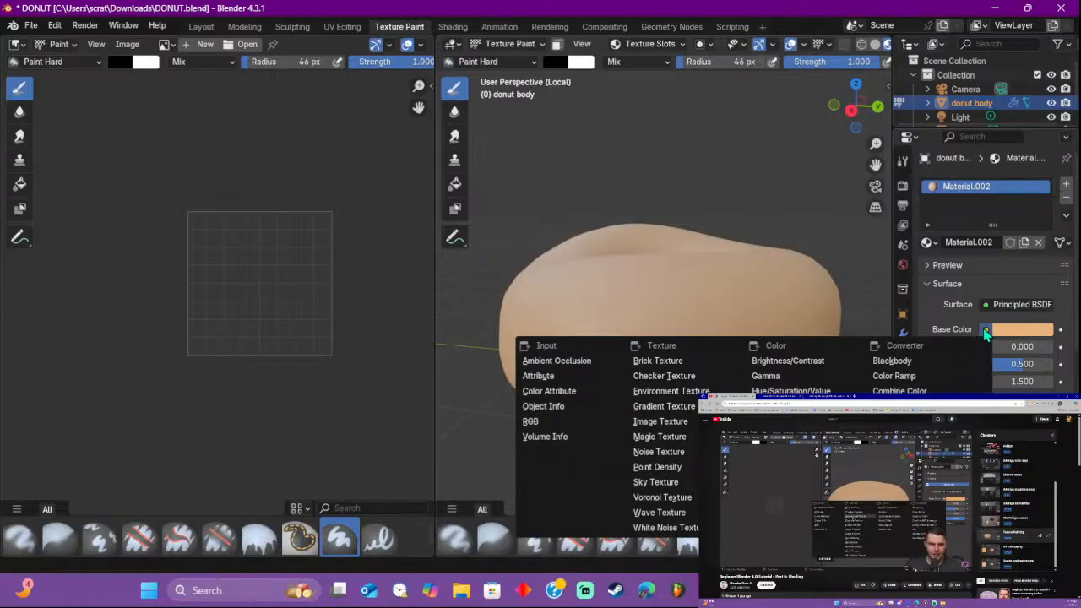
click(985, 330)
click(986, 331)
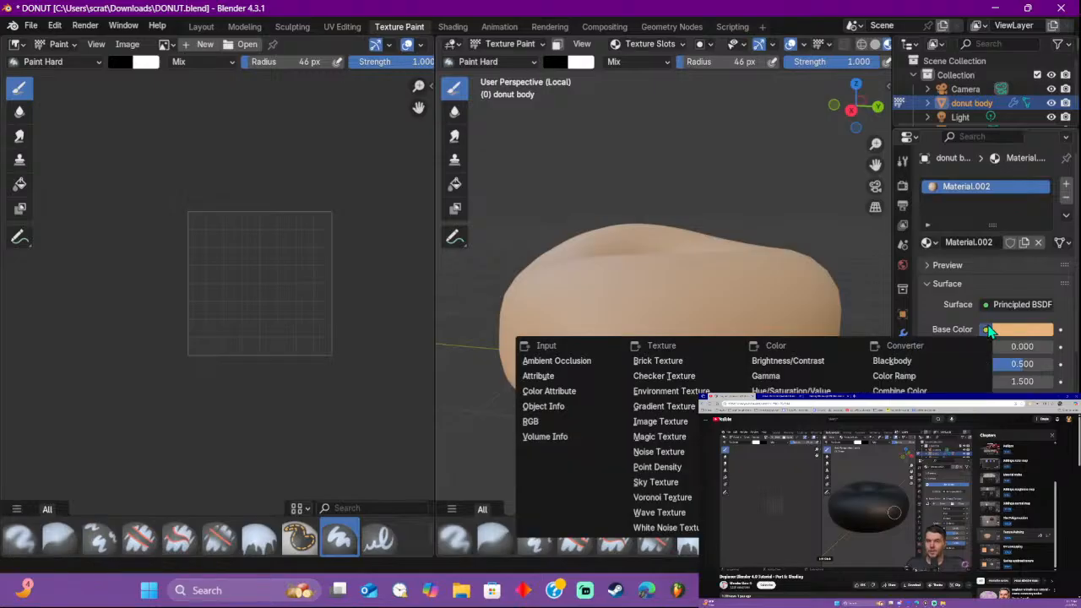
click(668, 421)
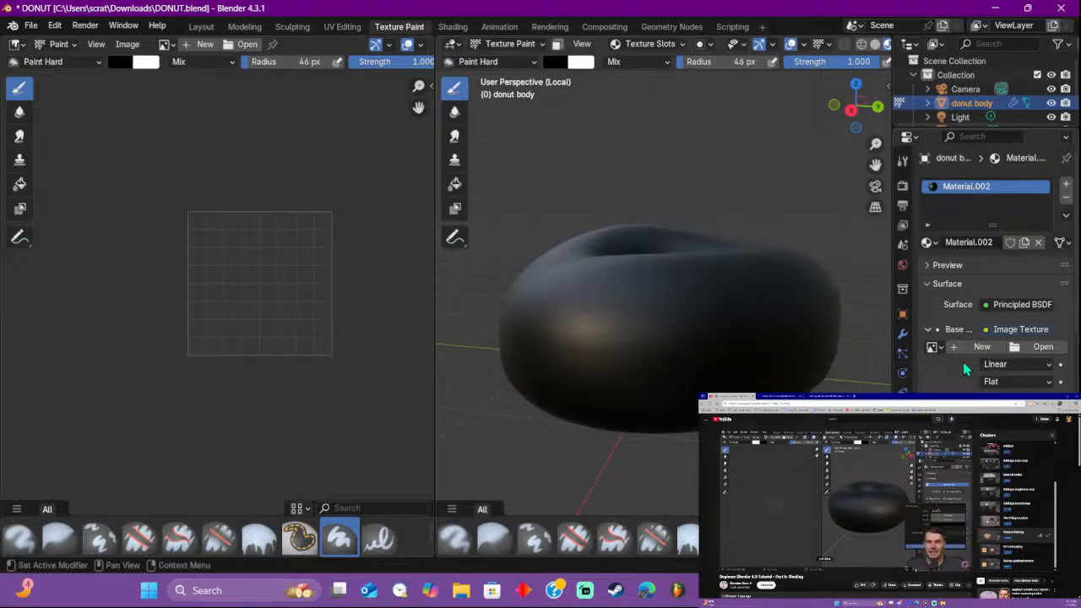
Step: Create a new image named "donut body" for the material's Base Color texture
click(997, 329)
click(979, 347)
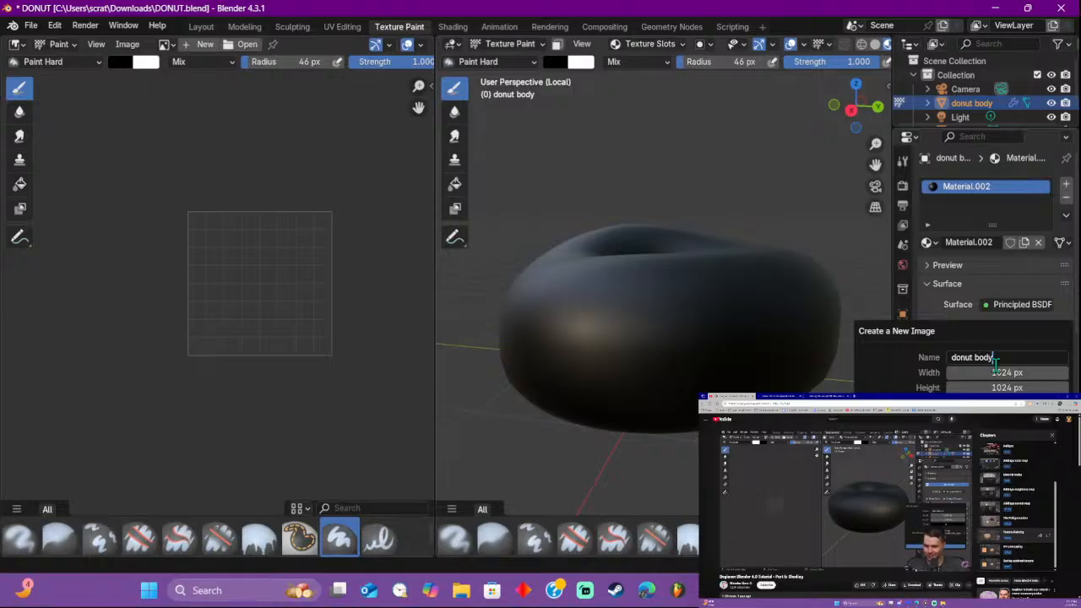
text(donut body)
key(Return)
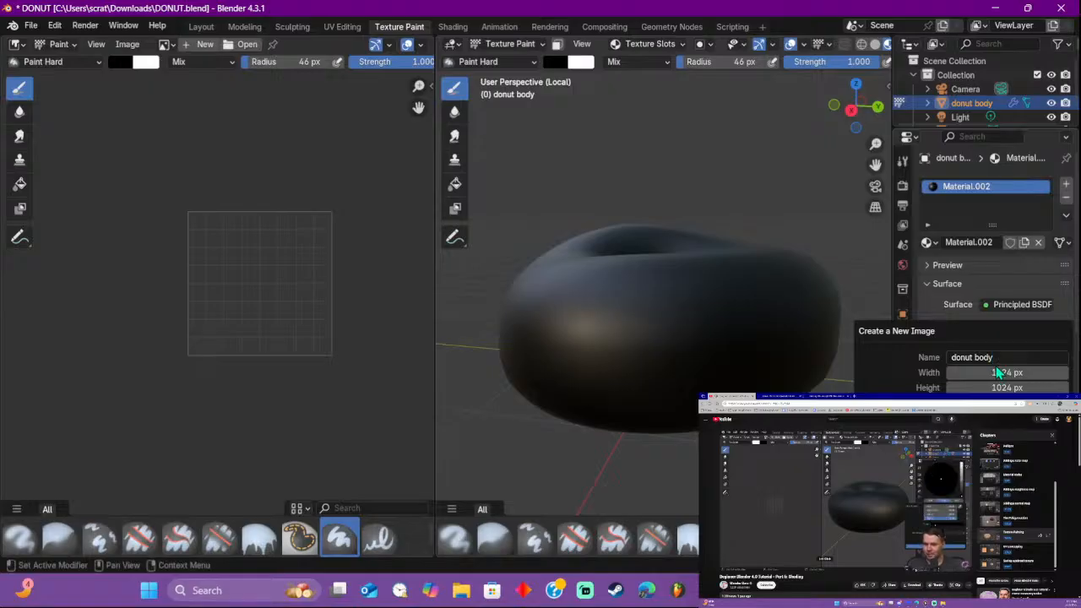
key(Return)
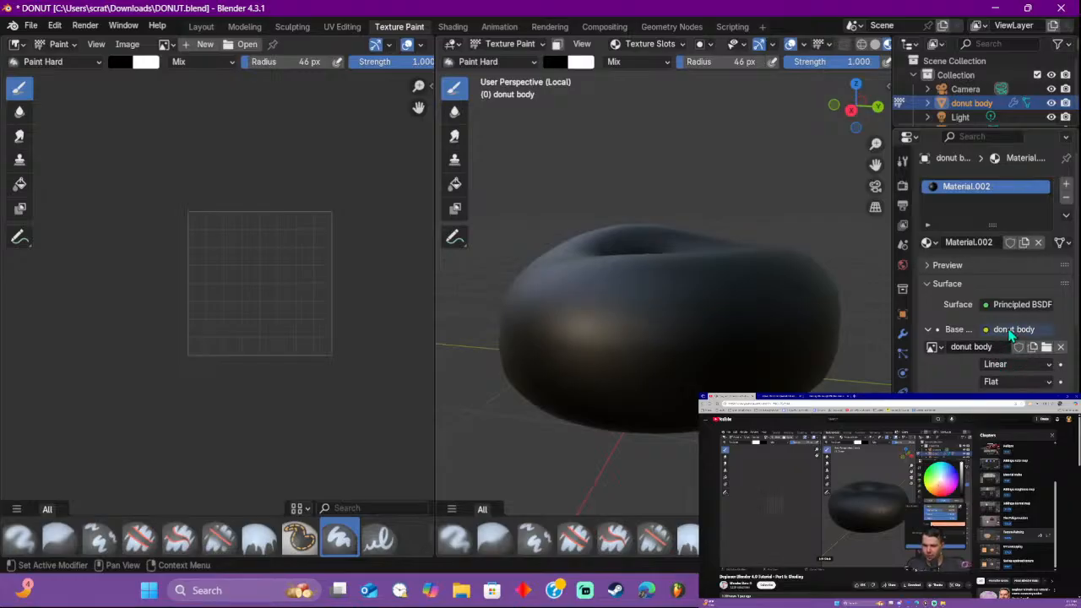
Step: Undo the new image and its Base Color texture, and isolate the donut body in local view again
double_click(994, 345)
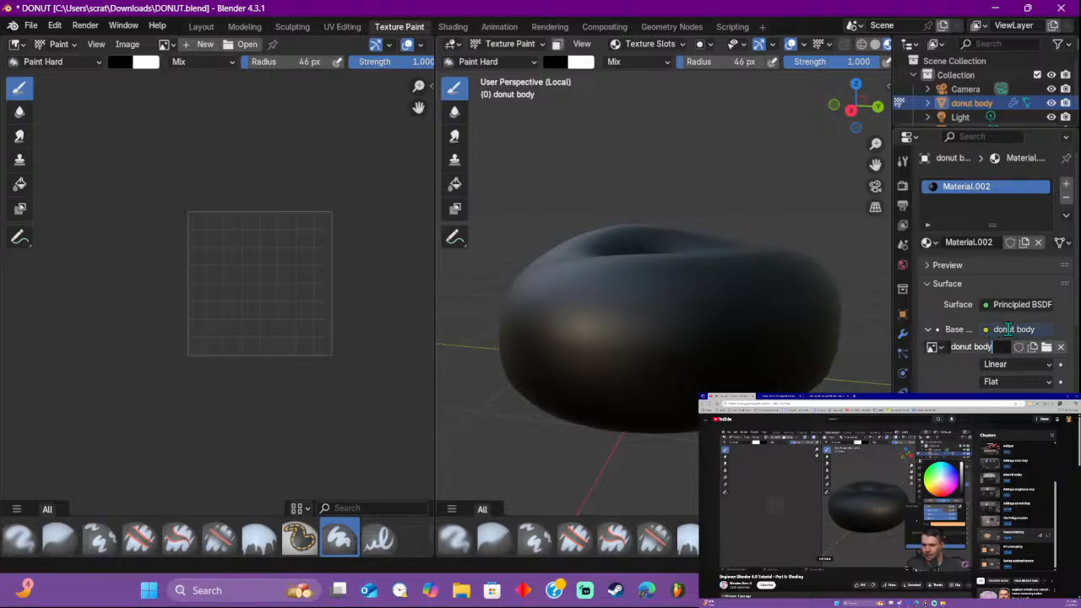
click(846, 500)
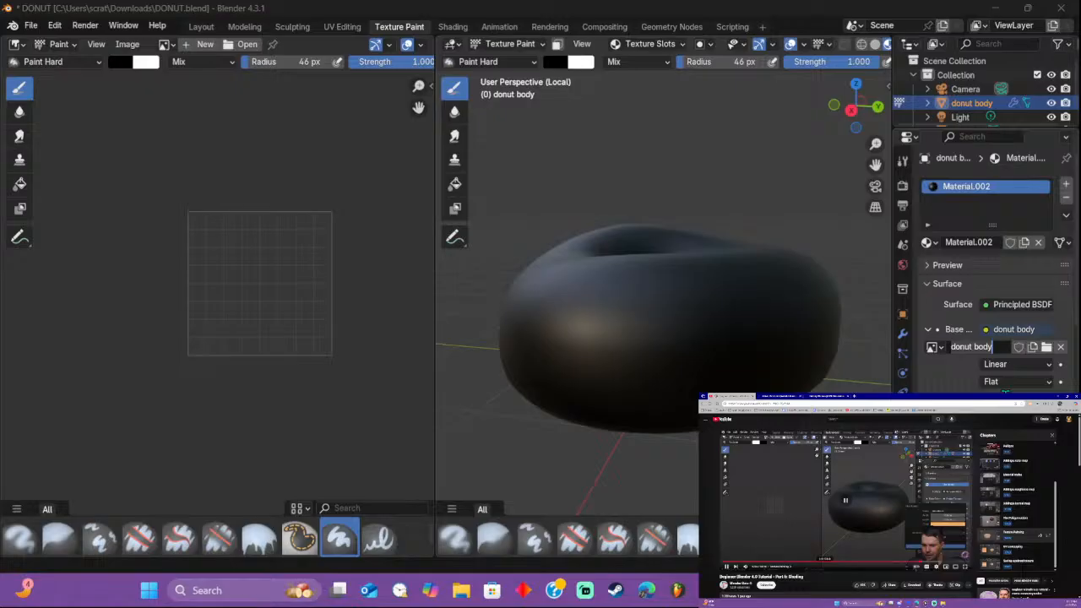
click(968, 370)
key(ctrl+z)
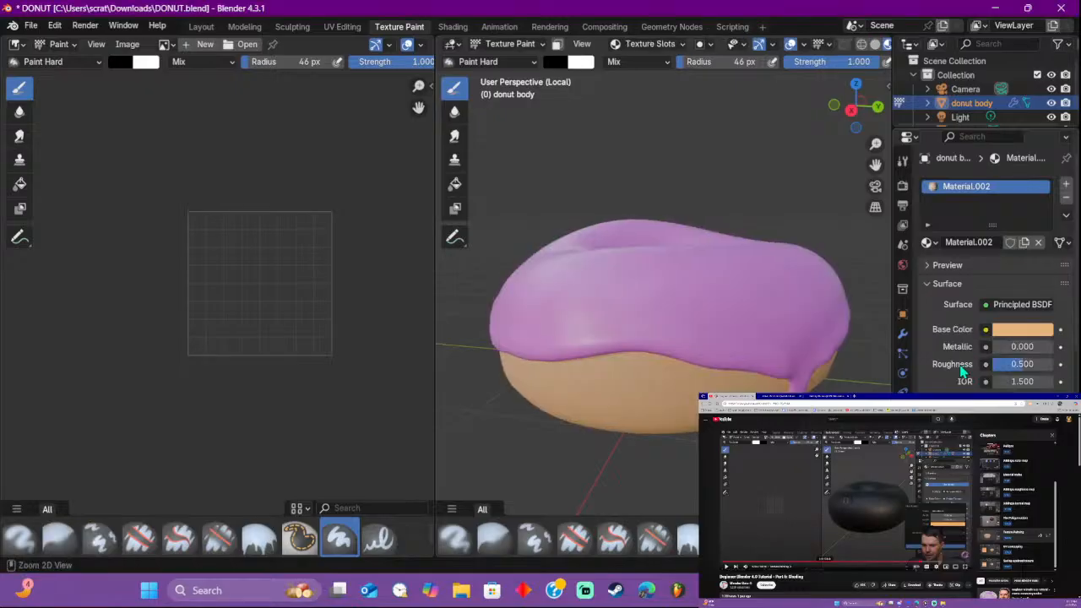
click(986, 330)
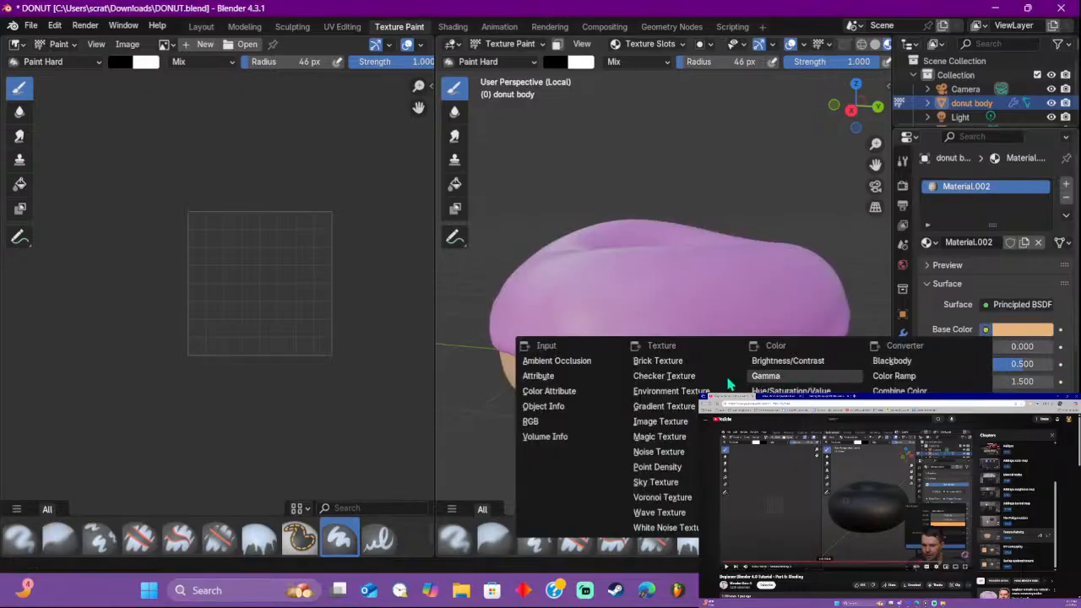
click(582, 381)
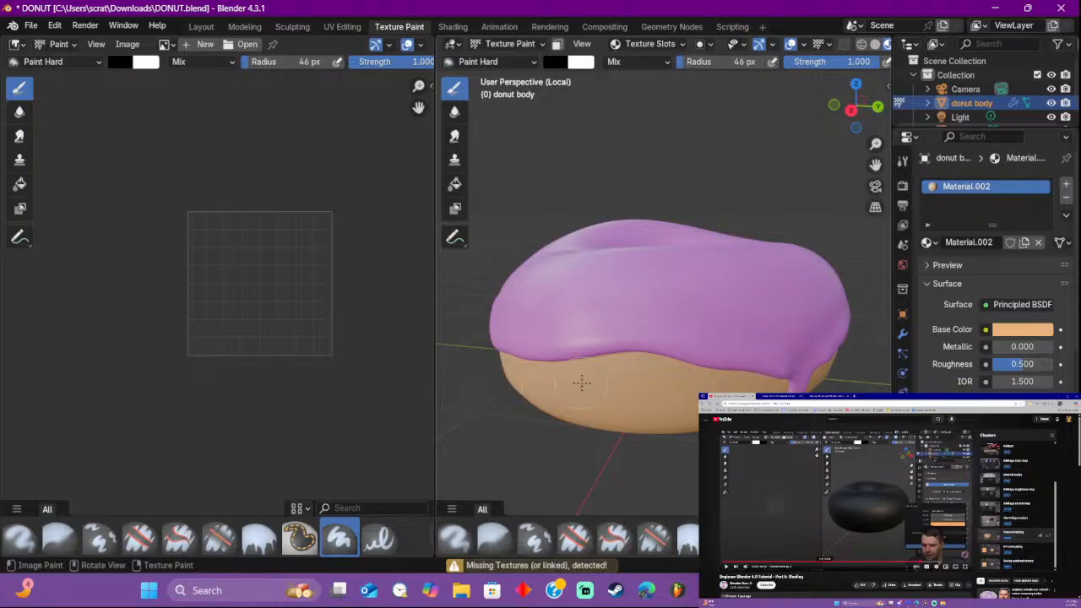
key(KP_Divide)
key(KP_Divide)
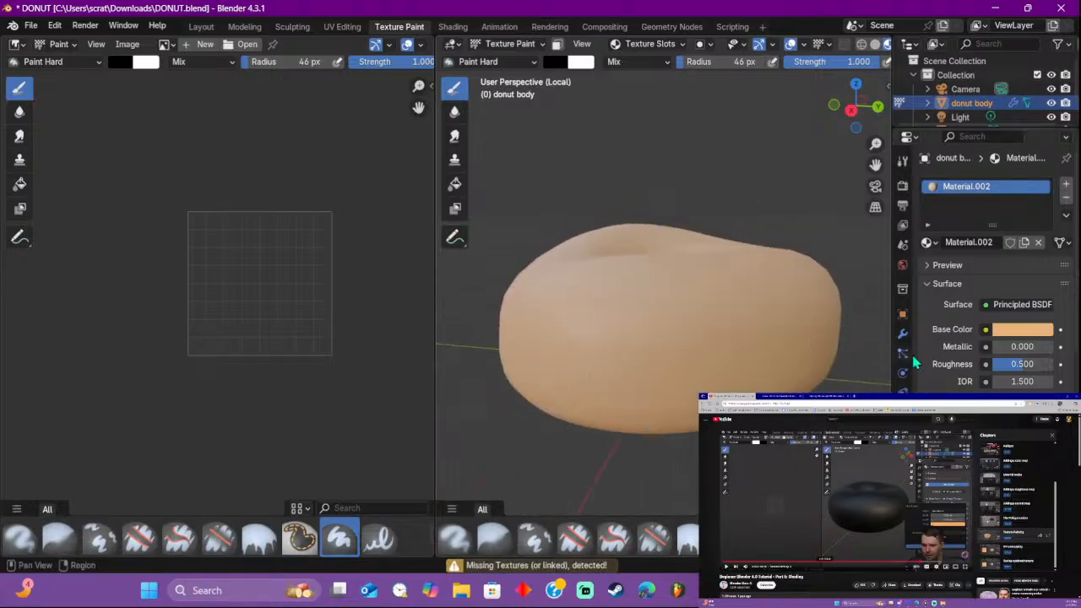
Step: Give the material's Base Color an Image Texture with a new image named "donute base", filled with pale yellow
click(986, 329)
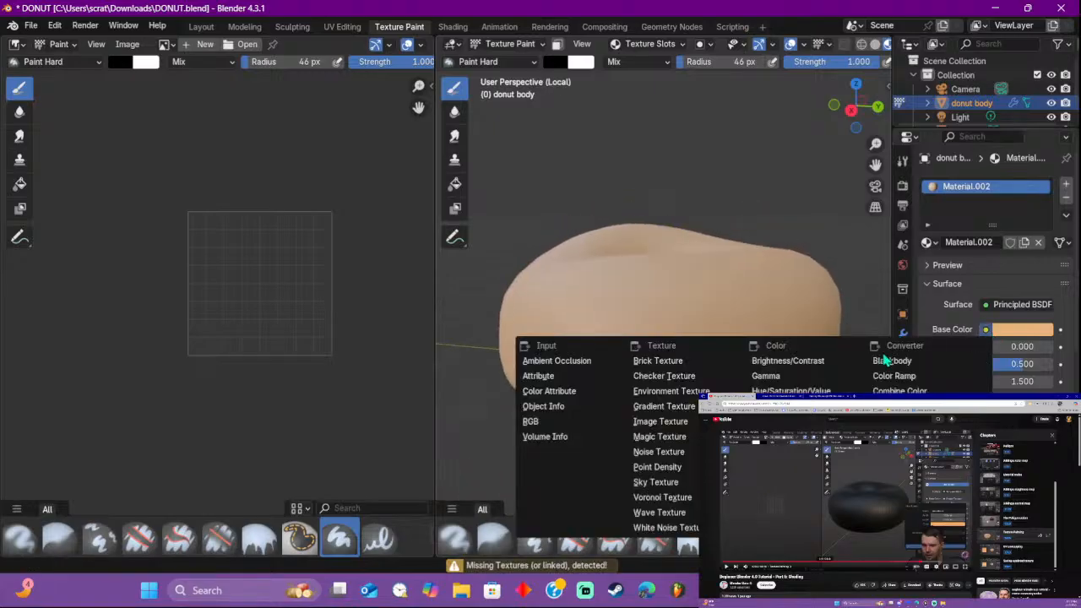
click(695, 417)
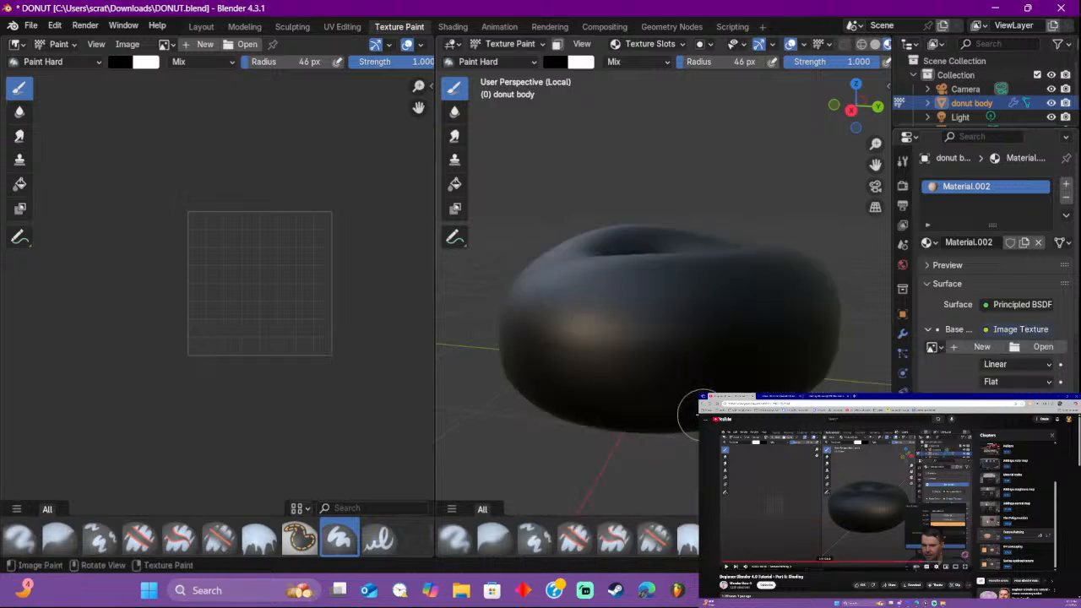
click(952, 347)
click(973, 390)
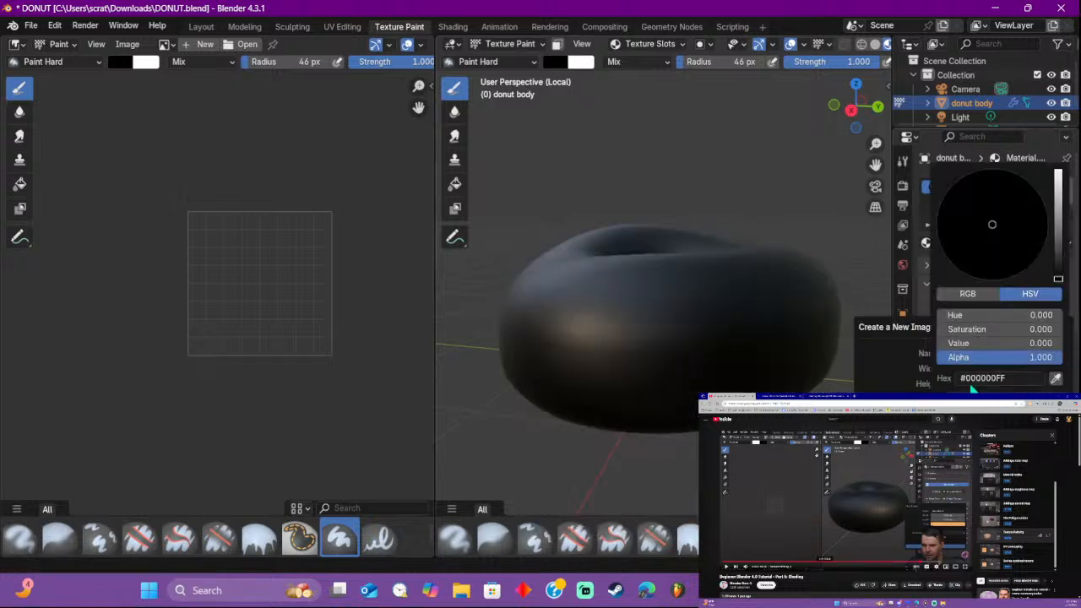
drag(1058, 279, 1059, 169)
drag(993, 224, 968, 242)
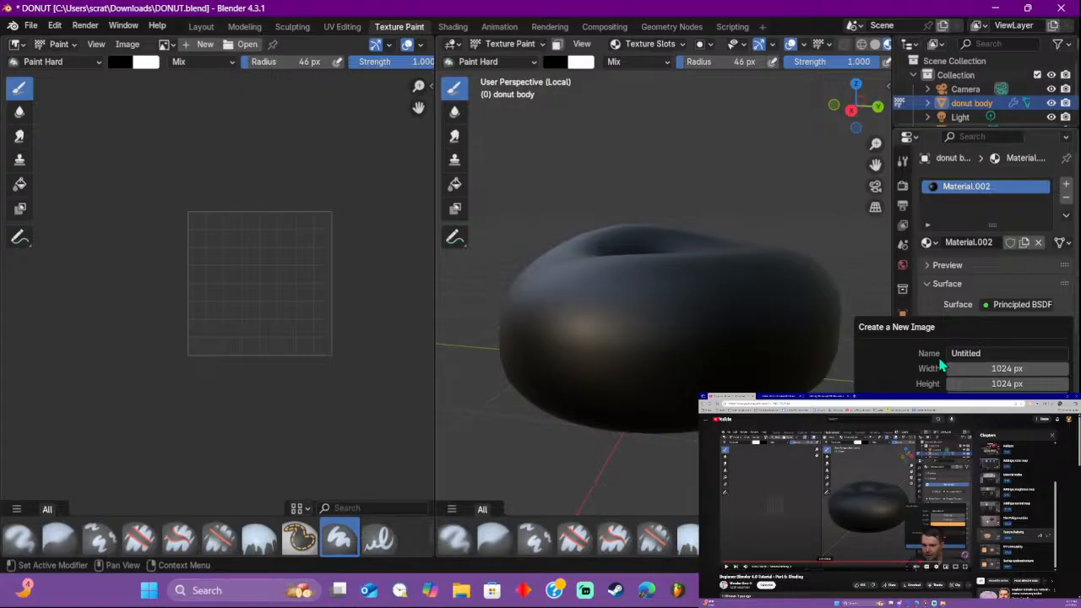
click(986, 353)
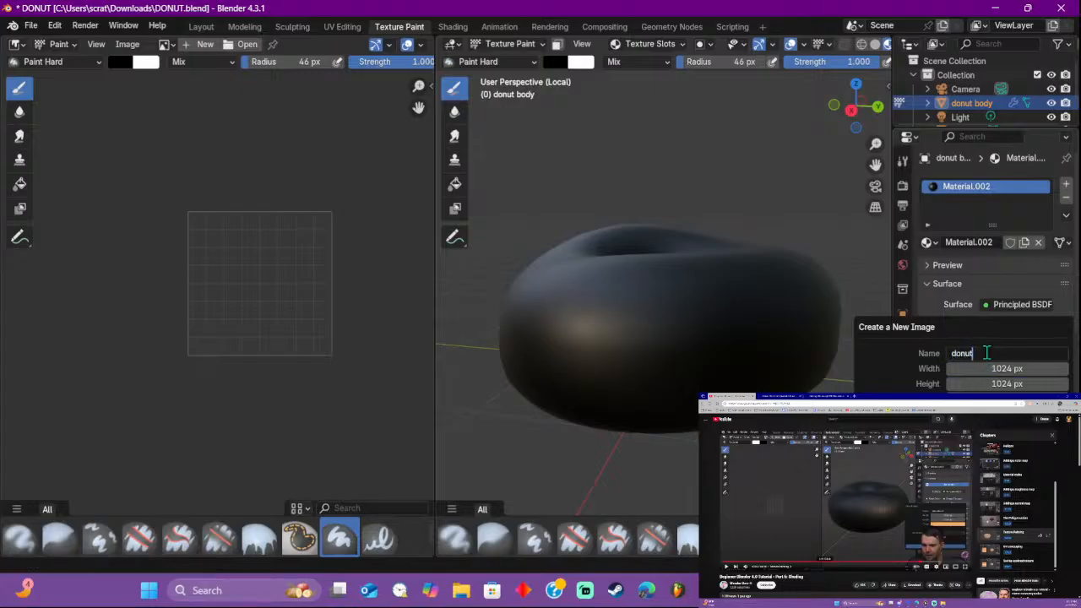
key(Return)
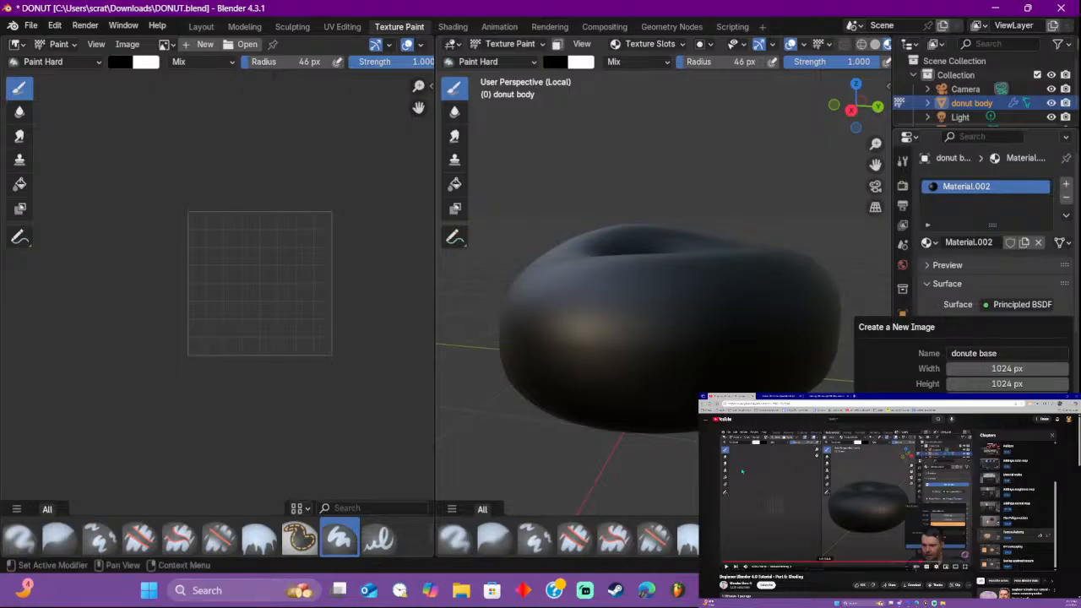
key(Return)
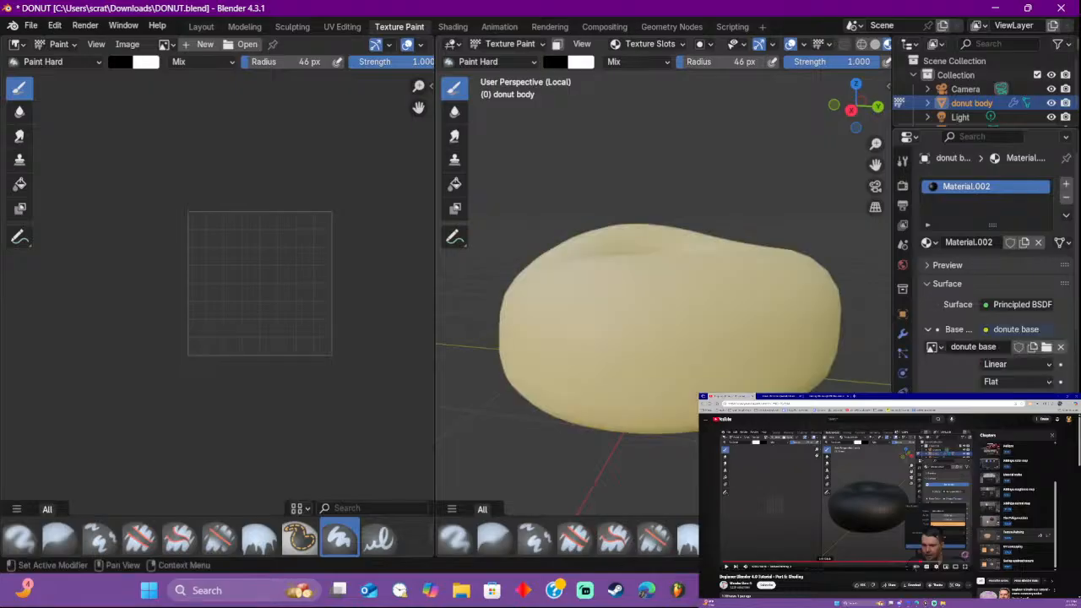
Step: Display the donute base image in the image editor and paint a vertical black stroke down its middle
click(829, 528)
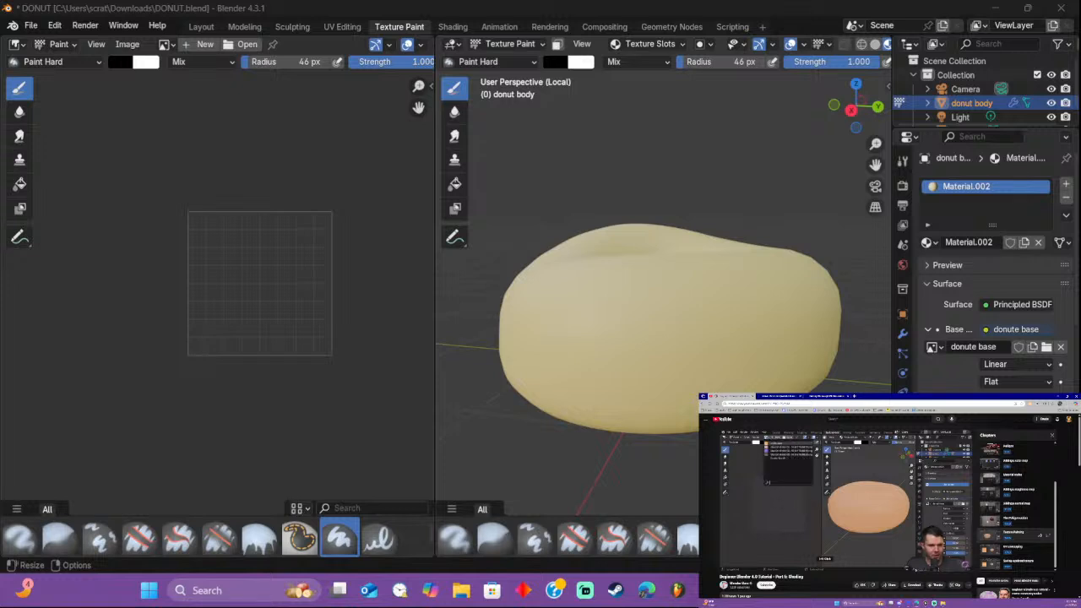
click(168, 44)
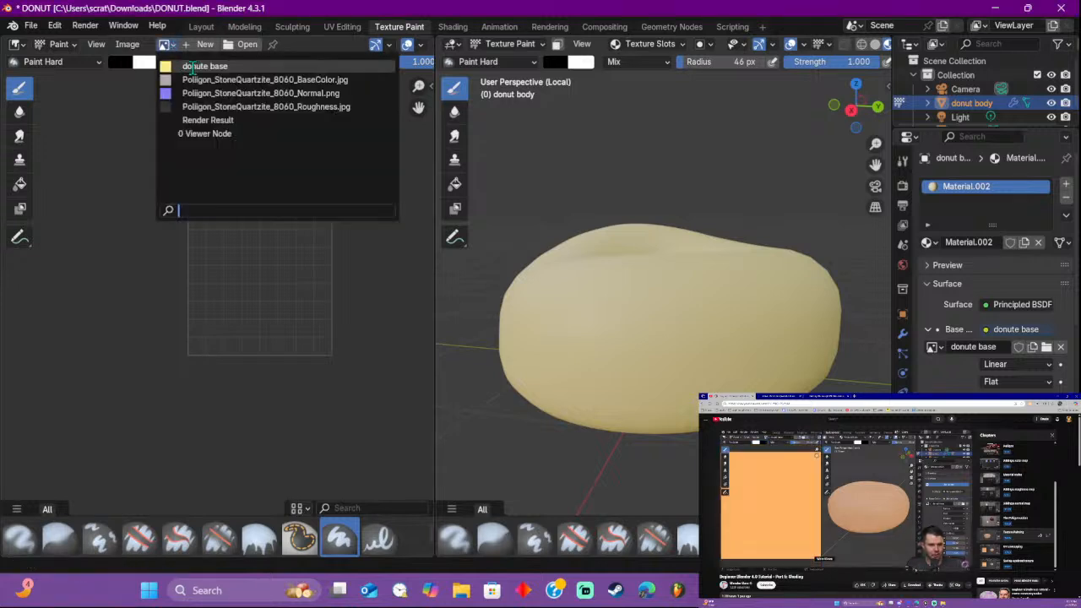
click(192, 67)
scroll(245, 192, down, 7)
scroll(277, 211, up, 1)
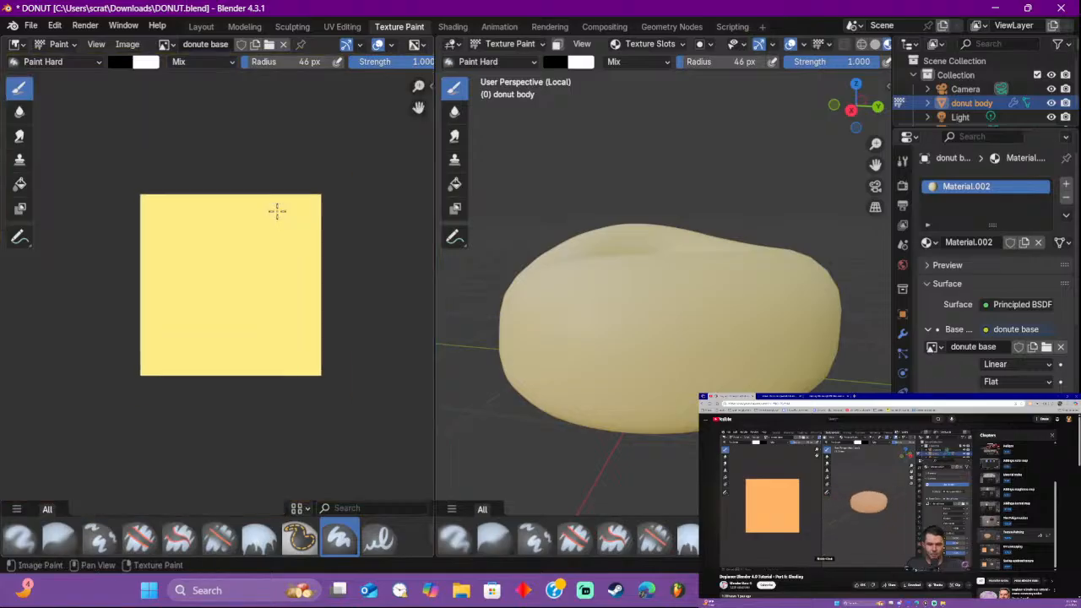
scroll(277, 212, up, 2)
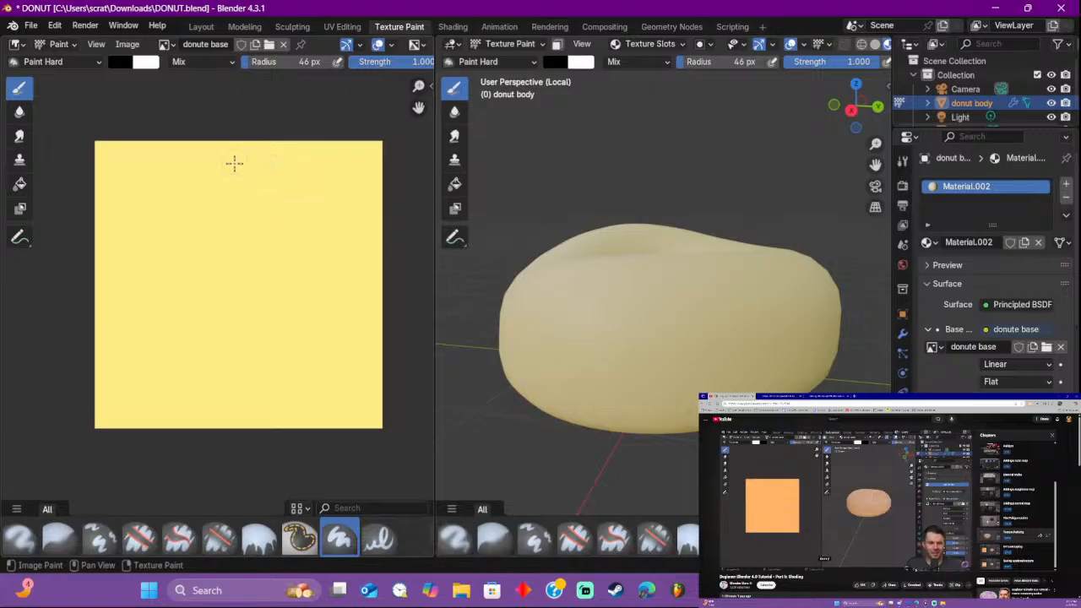
mouse_move(236, 176)
mouse_down()
mouse_move(237, 152)
mouse_move(234, 431)
mouse_up()
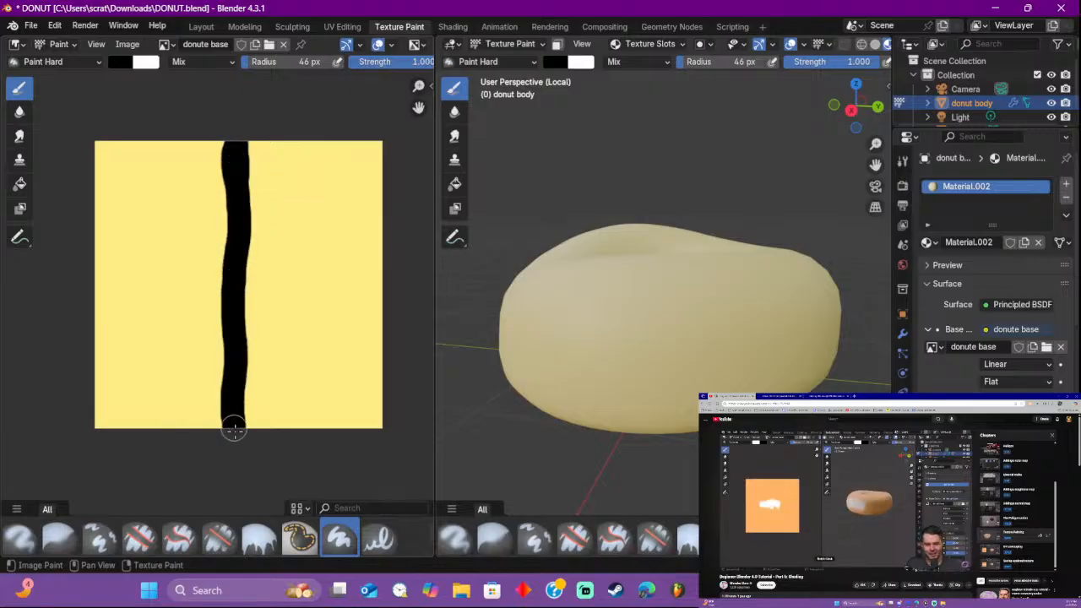
Step: Try horizontal black strokes across the middle of the donute base image and undo them
drag(240, 282, 414, 285)
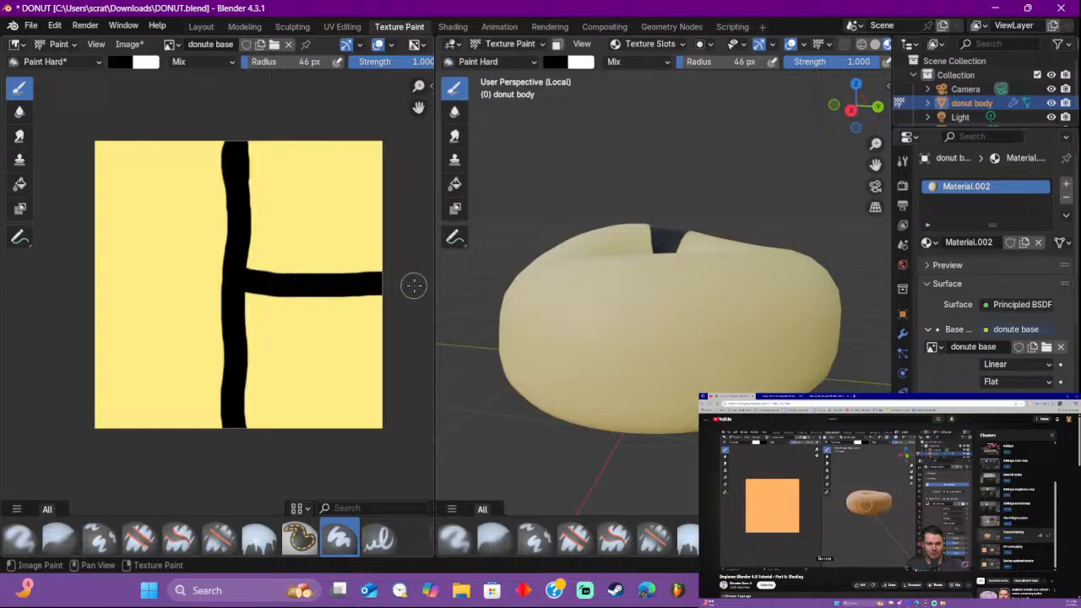
scroll(677, 306, down, 4)
drag(239, 283, 36, 284)
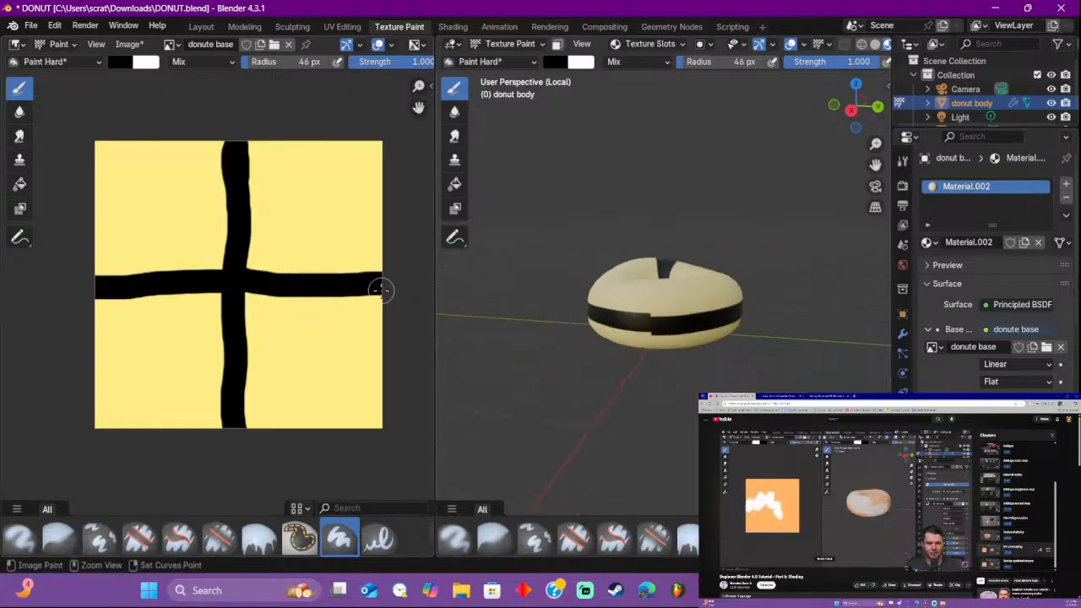
key(ctrl+z)
key(ctrl+z)
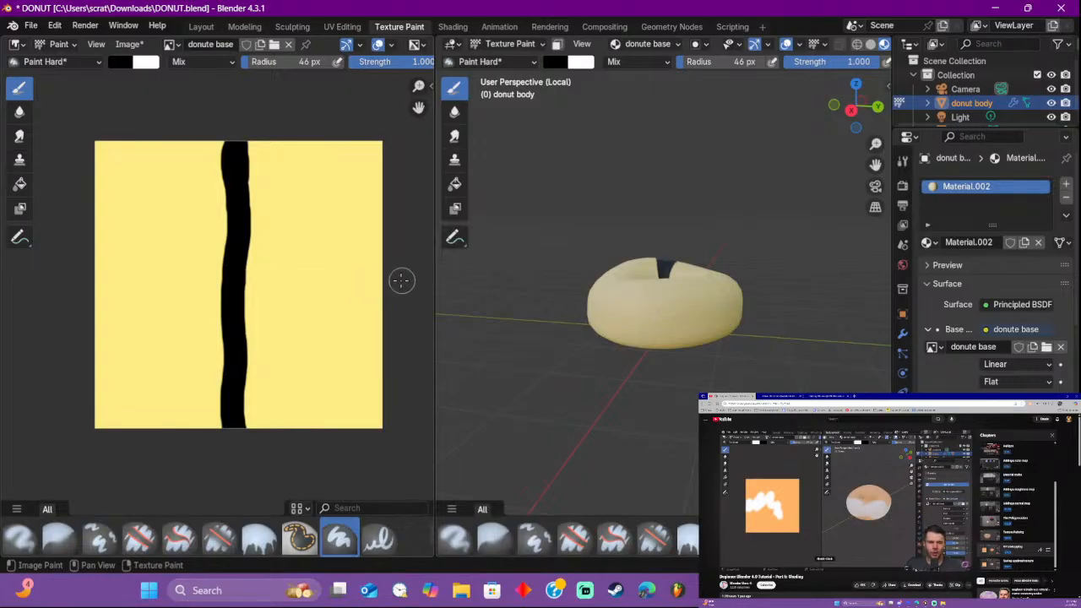
drag(402, 280, 11, 296)
key(ctrl+z)
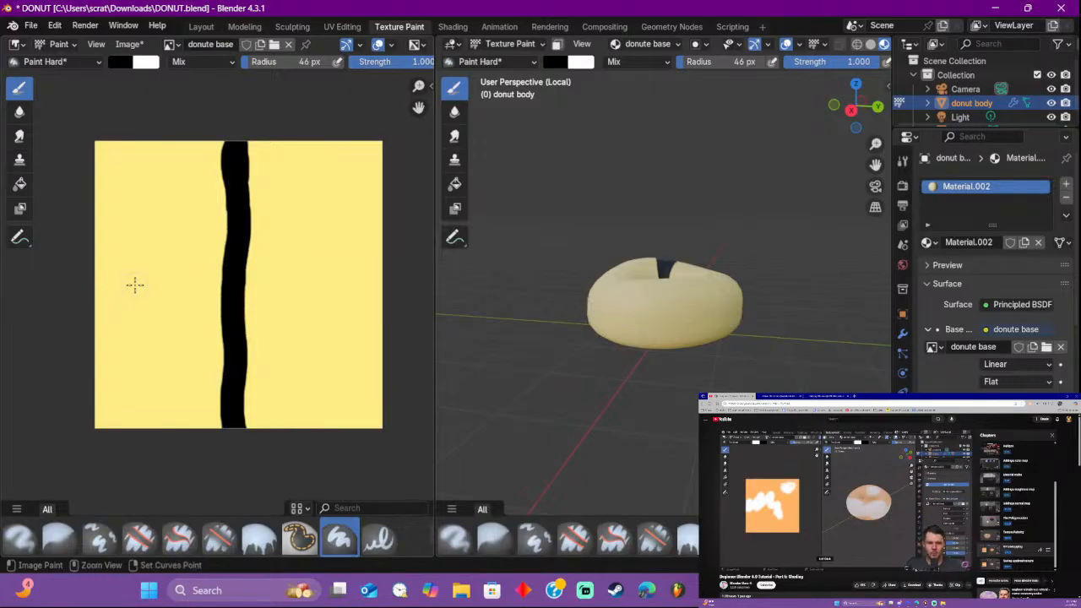
Step: Try diagonal black strokes across the donute base image, check each on the donut, and undo them
drag(72, 343, 420, 211)
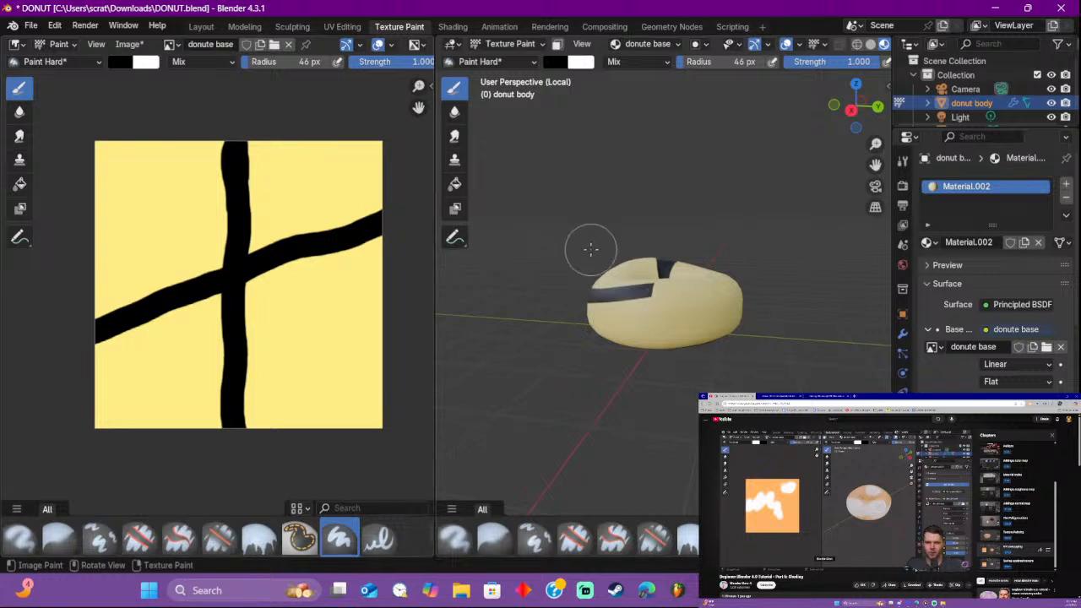
mouse_move(592, 246)
middle_down()
mouse_move(598, 220)
mouse_move(611, 227)
mouse_move(420, 301)
middle_up()
key(ctrl+z)
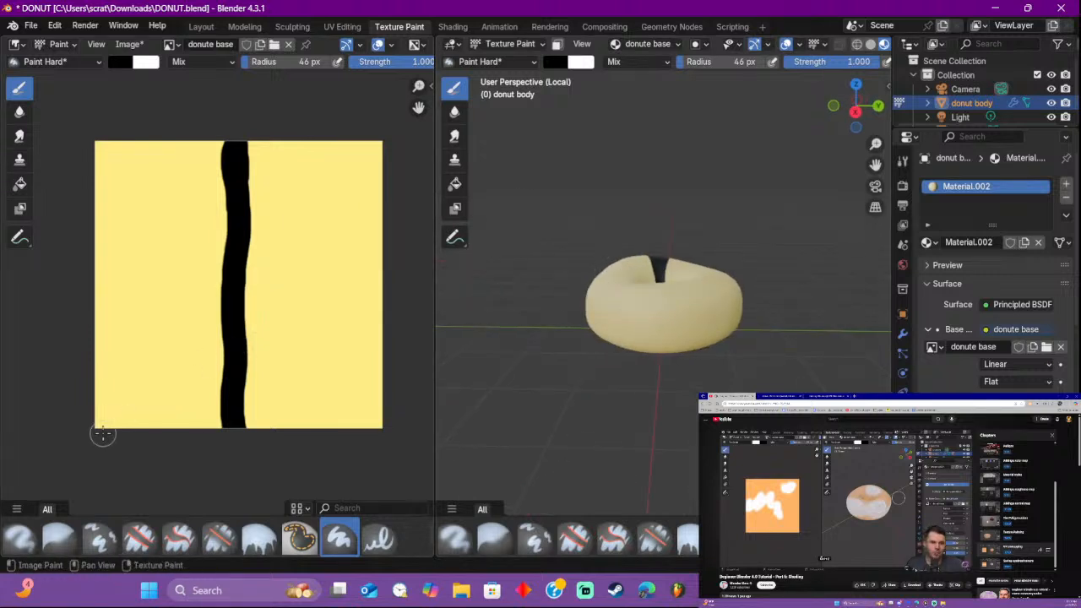
drag(97, 436, 379, 150)
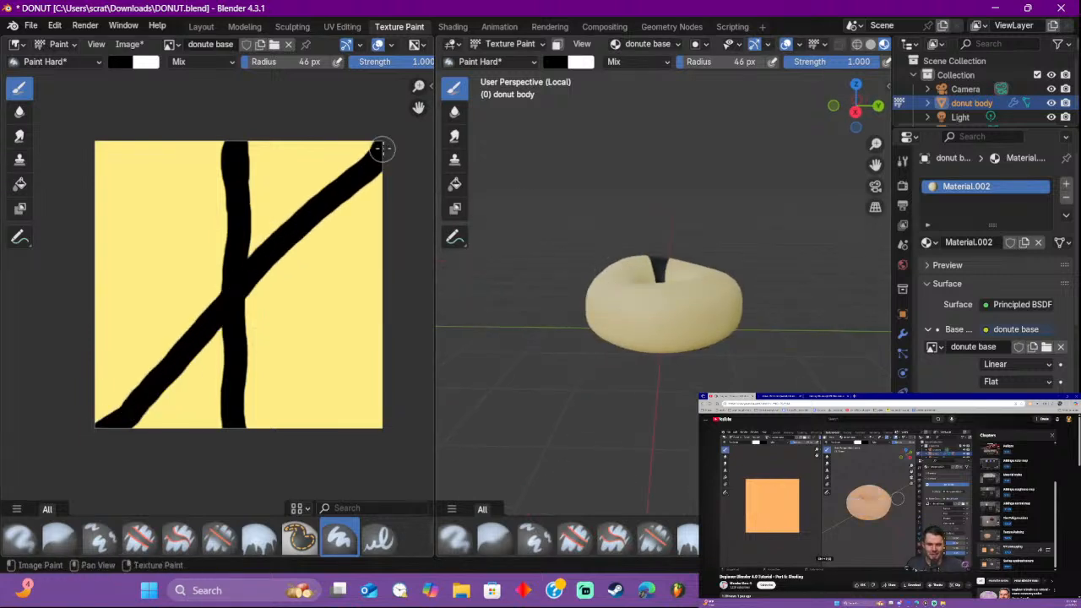
mouse_move(604, 292)
middle_down()
mouse_move(623, 309)
mouse_move(627, 450)
mouse_move(550, 234)
mouse_move(566, 287)
middle_up()
key(ctrl+z)
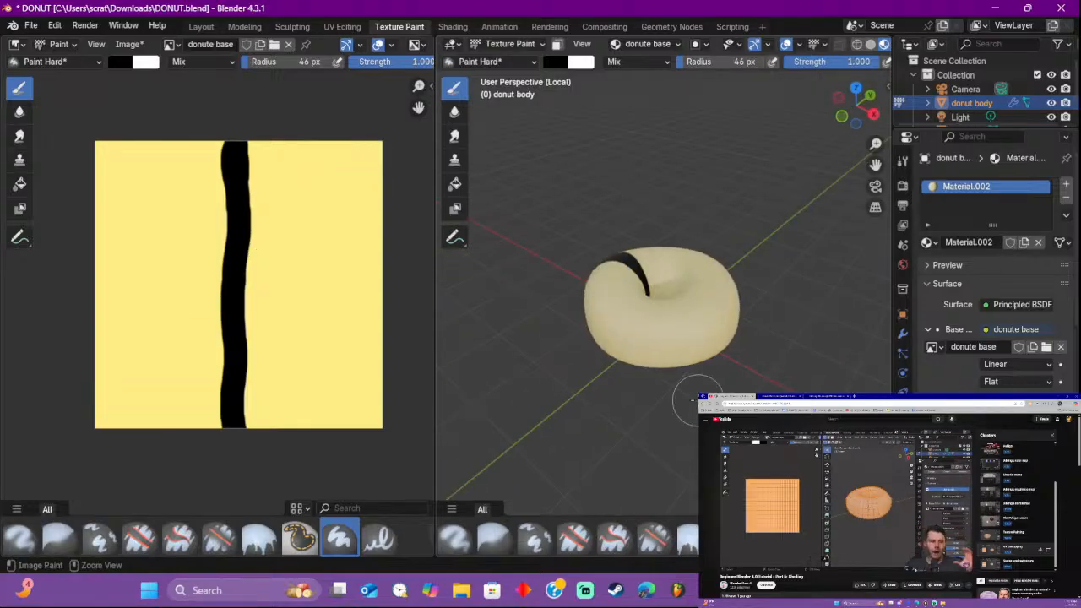
Step: Paint a horizontal row of four black dots from the vertical stroke to the image's right edge at mid-height
click(262, 278)
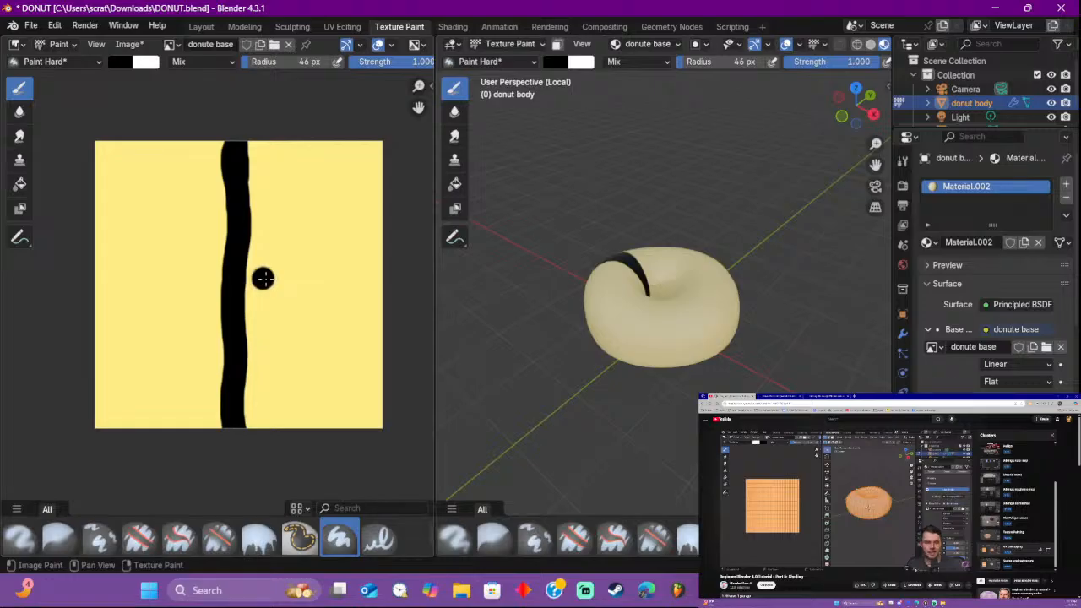
click(298, 278)
click(339, 278)
click(378, 278)
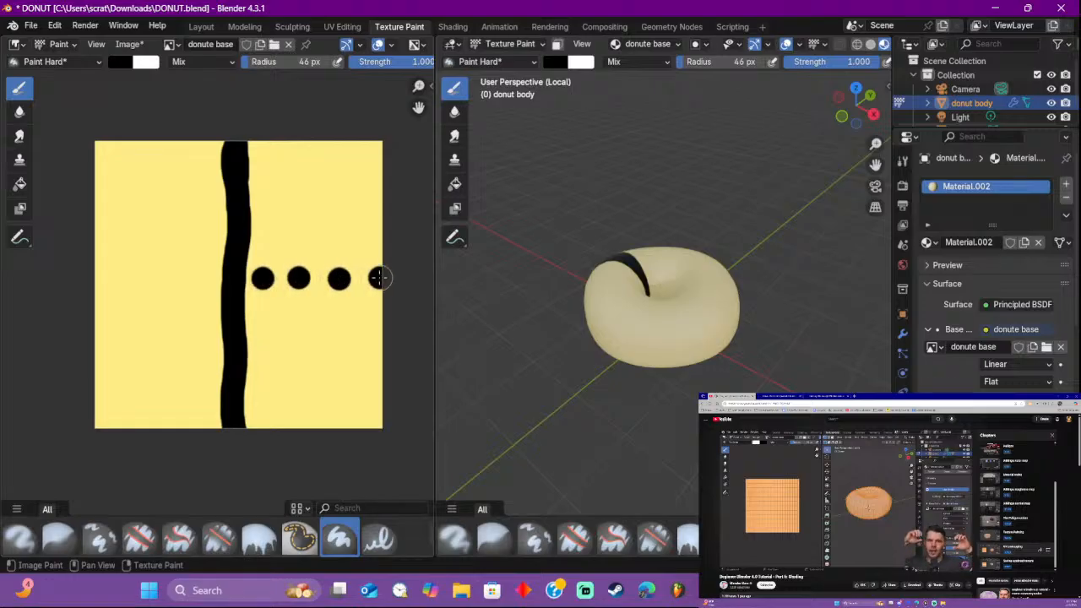
Step: Paint a black dot at the donute base image's left edge and dashes inward to the vertical stroke, then check the row on the donut
click(94, 278)
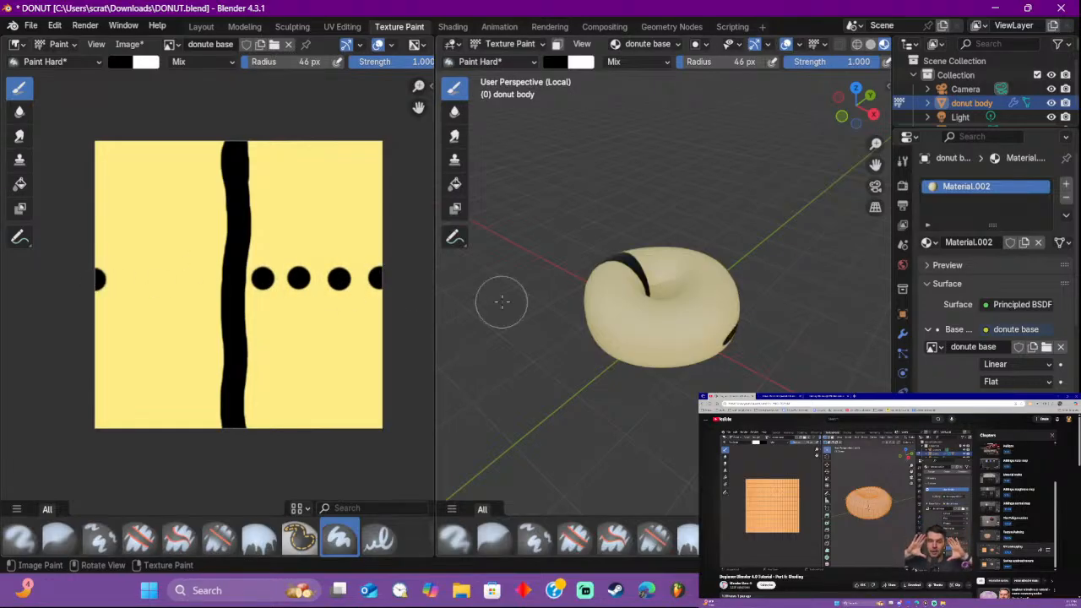
mouse_move(566, 294)
middle_down()
mouse_move(538, 256)
mouse_move(540, 216)
mouse_move(507, 228)
middle_up()
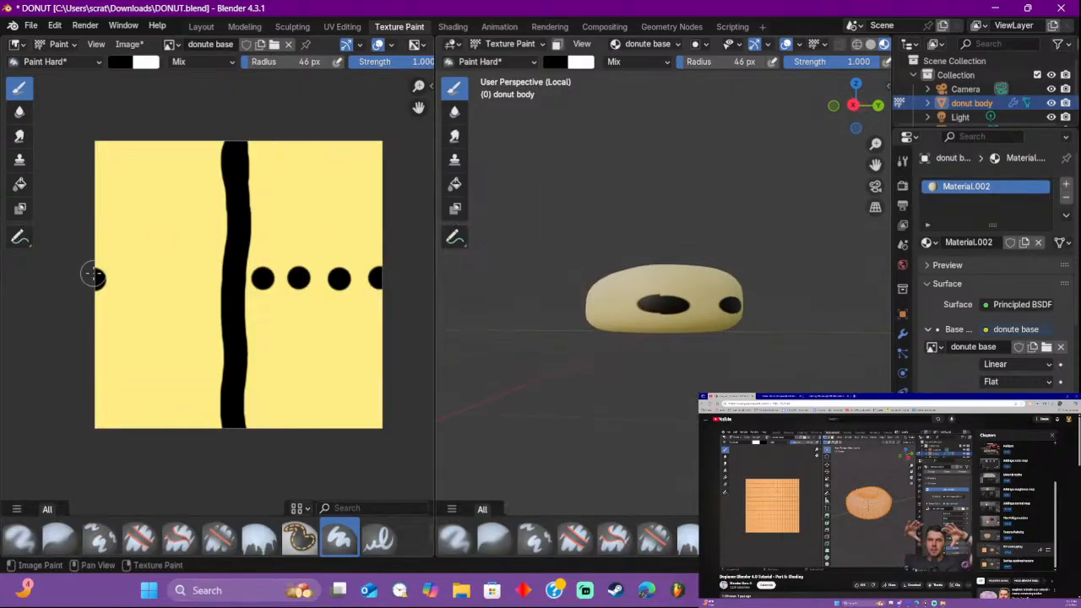
drag(94, 278, 180, 277)
click(214, 277)
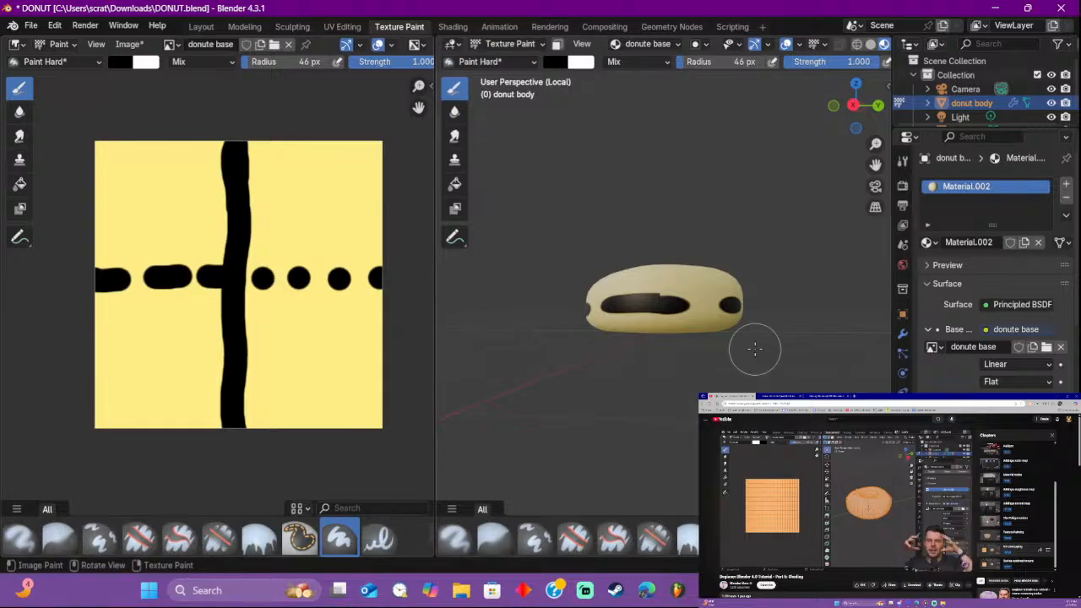
middle_drag(752, 349, 729, 354)
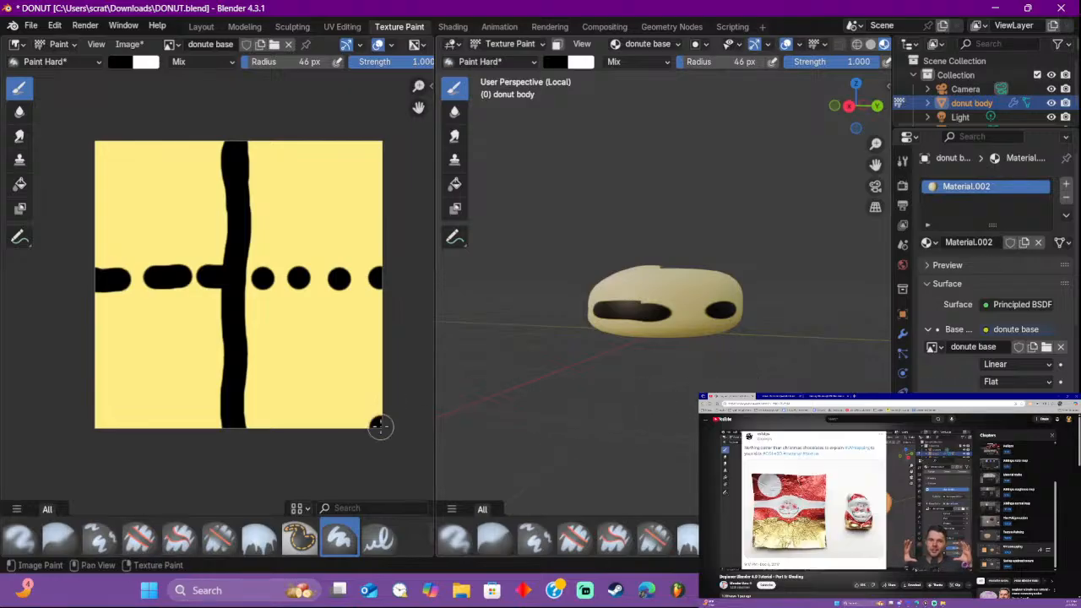
Step: Paint vertical black strokes along the right and left edges of the donute base image and check the seam on the donut
drag(380, 426, 391, 217)
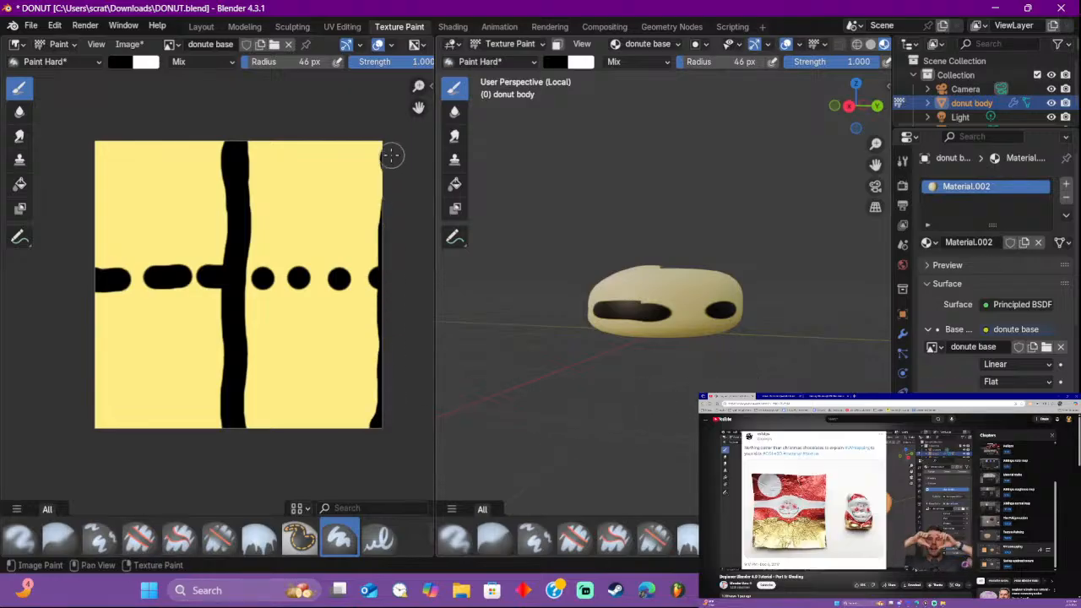
drag(391, 155, 393, 242)
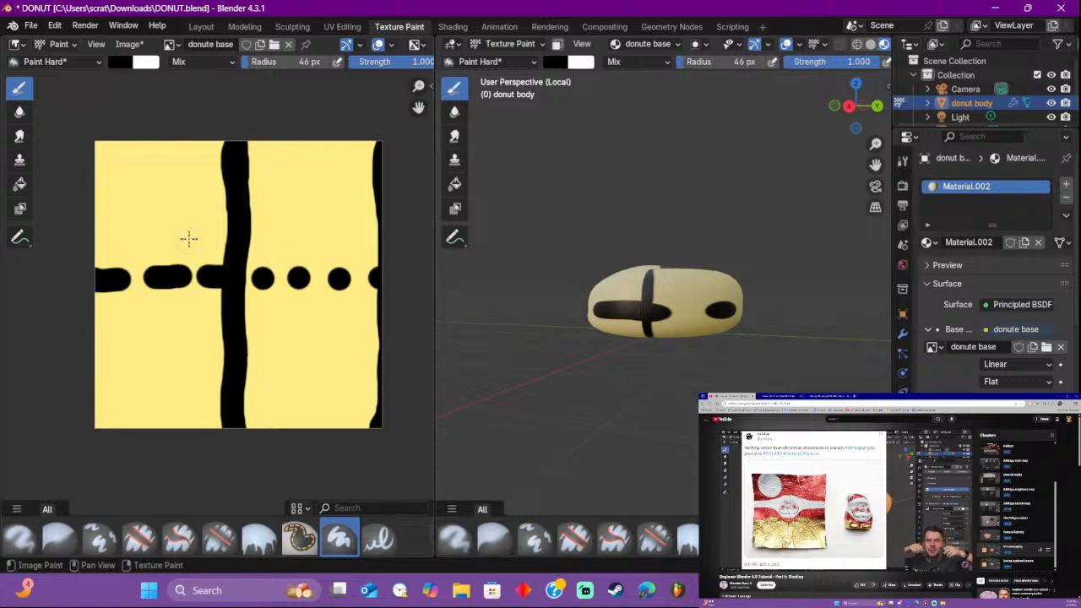
drag(91, 137, 91, 436)
mouse_move(676, 355)
middle_down()
mouse_move(689, 405)
mouse_move(675, 338)
mouse_move(678, 357)
middle_up()
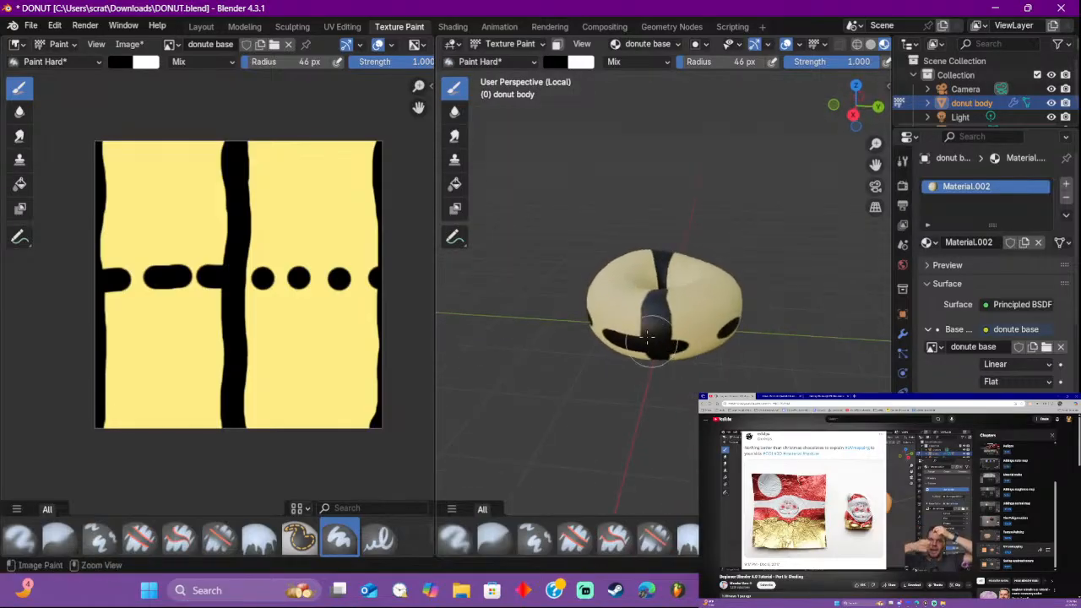
Step: Undo all the black strokes and dots painted on the donute base image
key(ctrl+z)
key(ctrl+z)
key(ctrl+z)
key(ctrl+z)
key(ctrl+z)
key(ctrl+z)
key(ctrl+z)
key(ctrl+z)
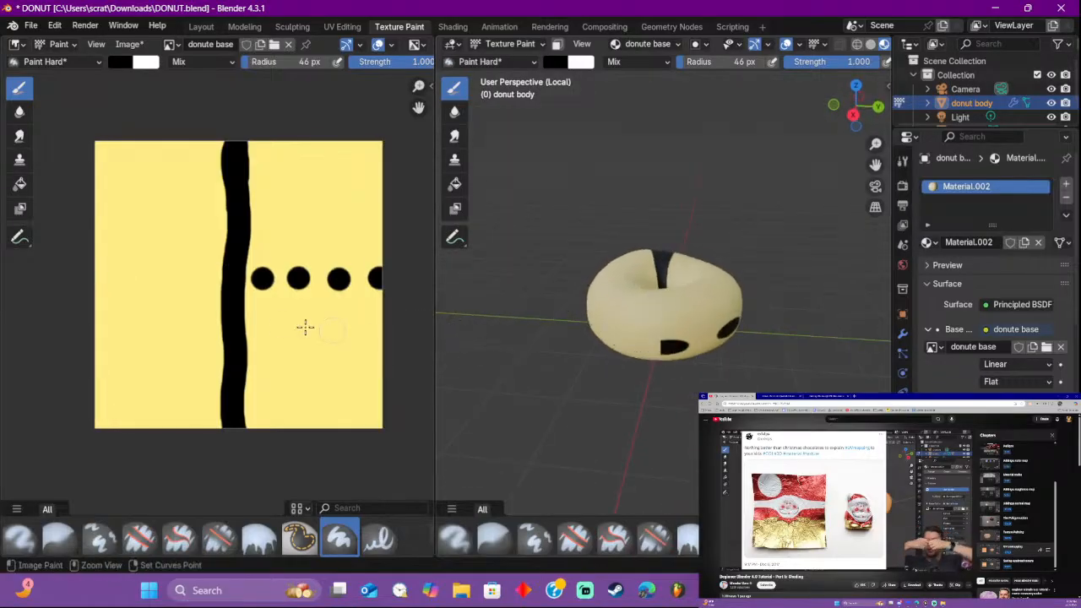
key(ctrl+z)
key(ctrl+z)
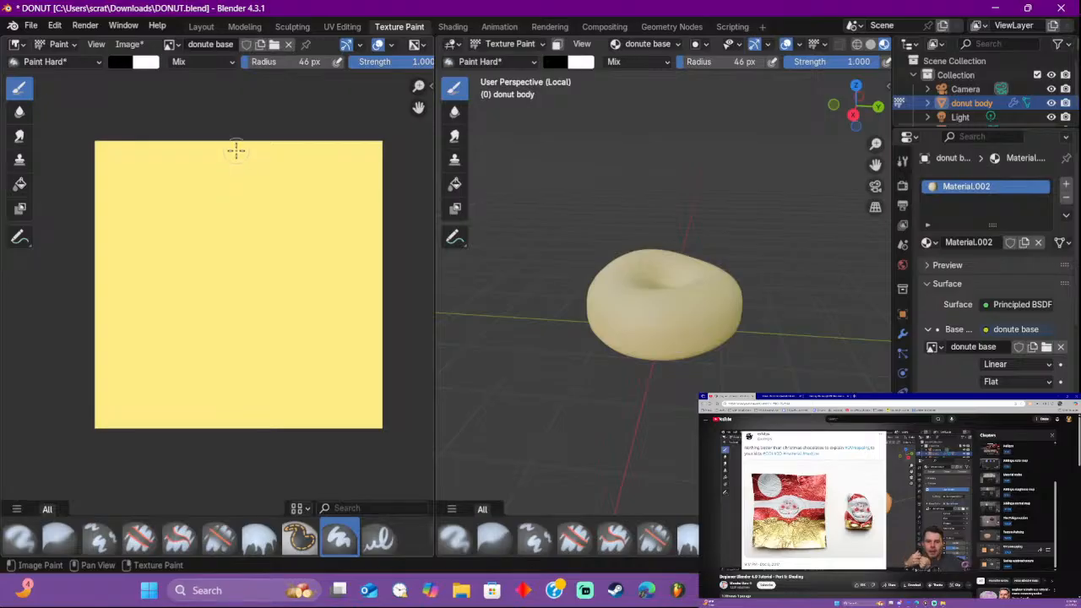
Step: Try two L-shaped black strokes, from the image's top edge to its left edge and bottom edge to right edge, and undo them
mouse_move(237, 131)
mouse_down()
mouse_move(235, 253)
mouse_move(115, 290)
mouse_move(50, 293)
mouse_up()
mouse_move(236, 436)
mouse_down()
mouse_move(235, 307)
mouse_move(401, 276)
mouse_up()
mouse_move(642, 310)
middle_down()
mouse_move(642, 271)
mouse_move(640, 454)
mouse_move(650, 397)
mouse_move(623, 295)
mouse_move(523, 299)
middle_up()
key(ctrl+z)
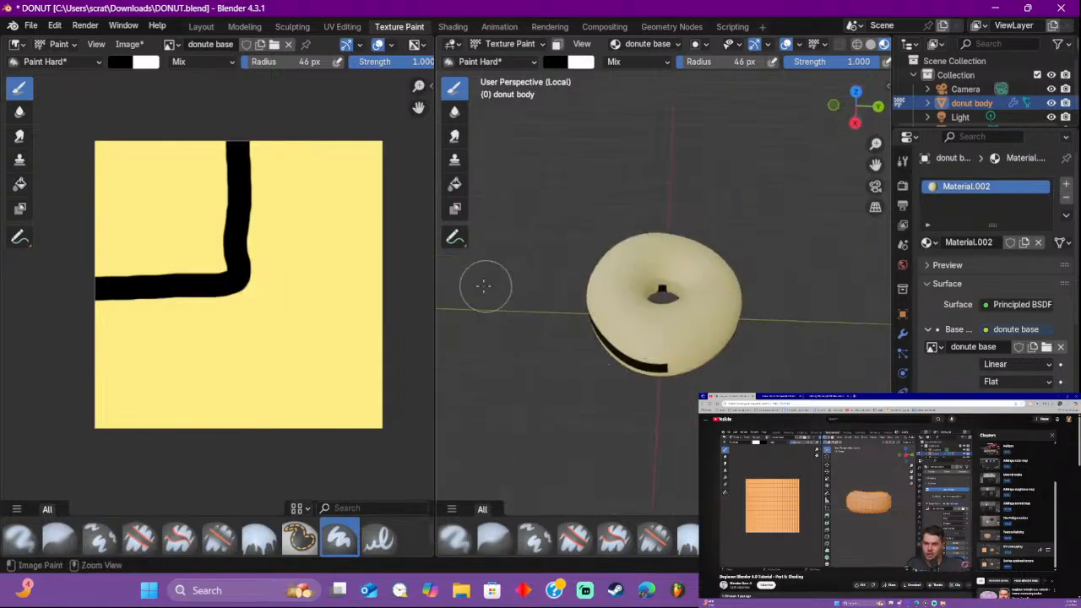
key(ctrl+z)
Step: Try black rings in the upper-left and lower-right quarters of the donute base image, check them on the donut, and undo them
mouse_move(79, 287)
mouse_down()
mouse_move(116, 295)
mouse_move(242, 164)
mouse_move(70, 184)
mouse_move(126, 292)
mouse_move(232, 329)
mouse_up()
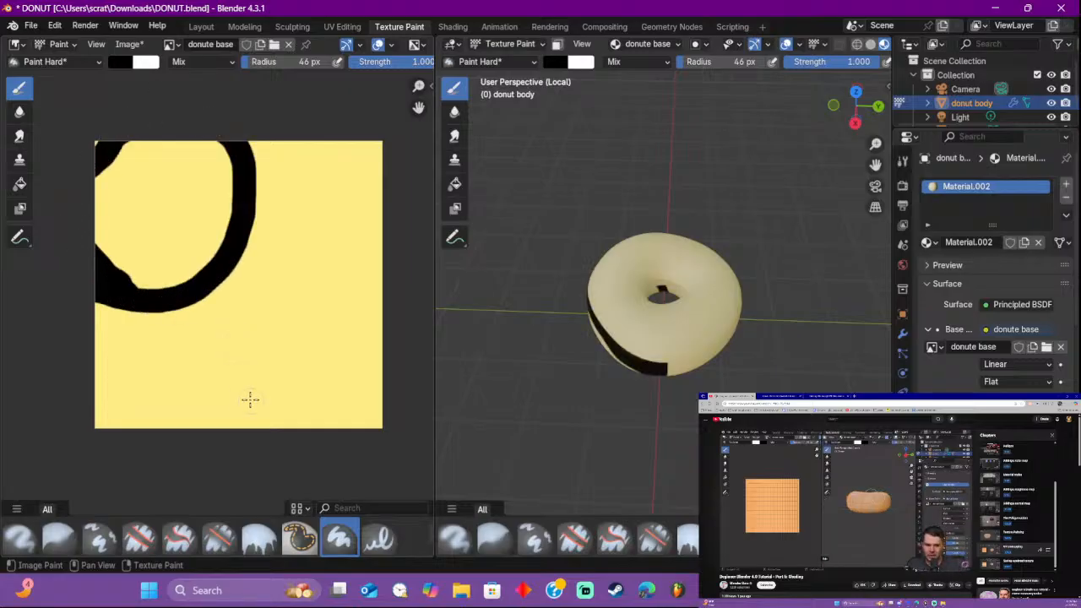
mouse_move(245, 373)
mouse_down()
mouse_move(376, 442)
mouse_move(270, 288)
mouse_move(241, 380)
mouse_up()
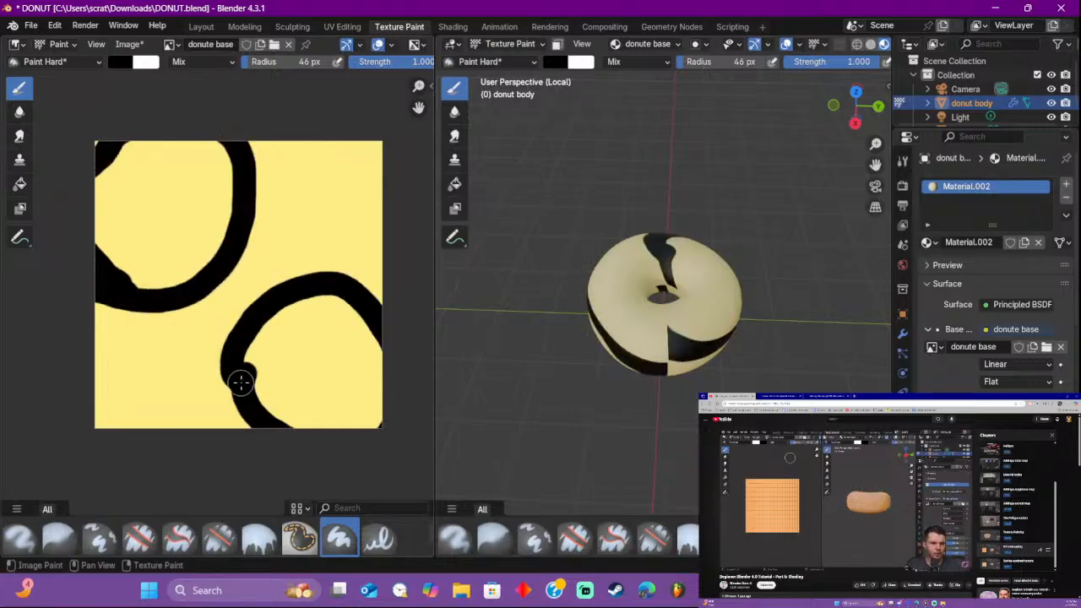
mouse_move(646, 366)
middle_down()
mouse_move(642, 347)
mouse_move(651, 406)
mouse_move(701, 380)
mouse_move(577, 330)
mouse_move(577, 309)
middle_up()
key(ctrl+z)
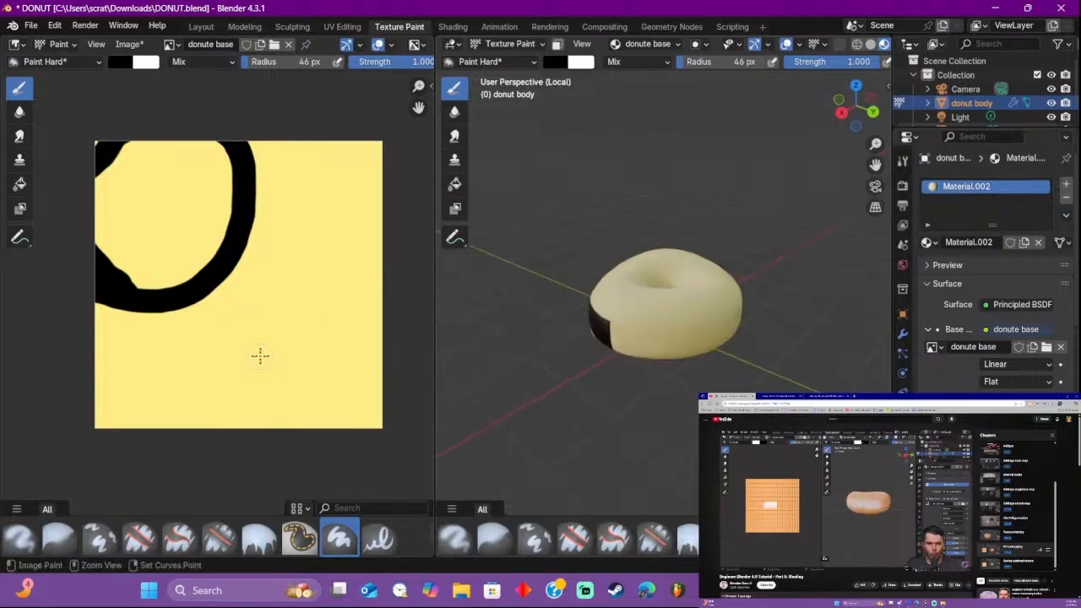
key(ctrl+z)
Step: Paint a horizontal black stroke from the image's left edge to its center, with a vertical line of dots above and dashes below
drag(242, 286, 229, 286)
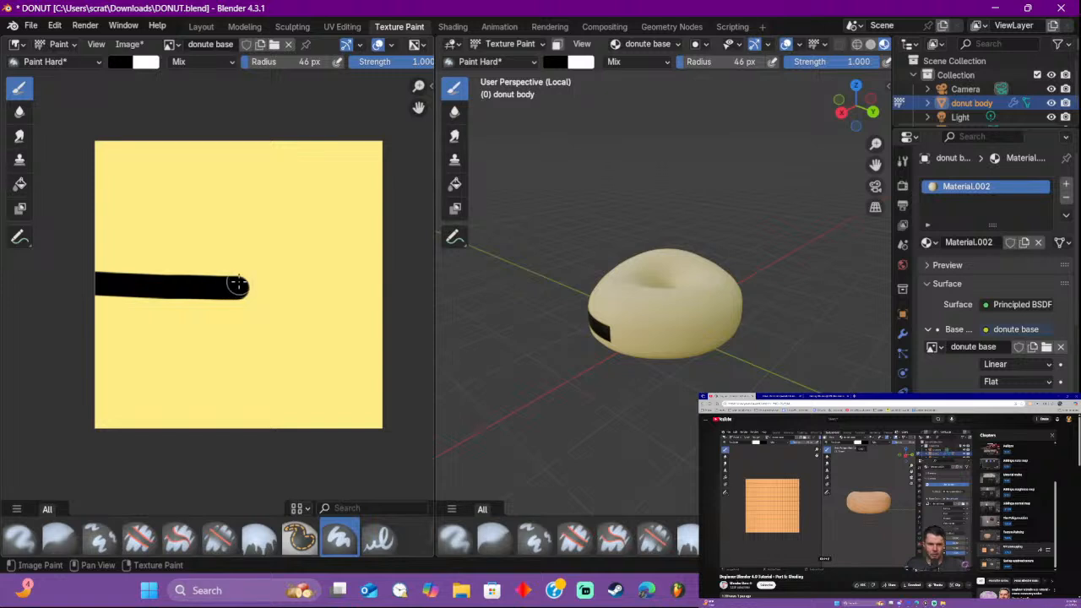
click(237, 218)
click(237, 174)
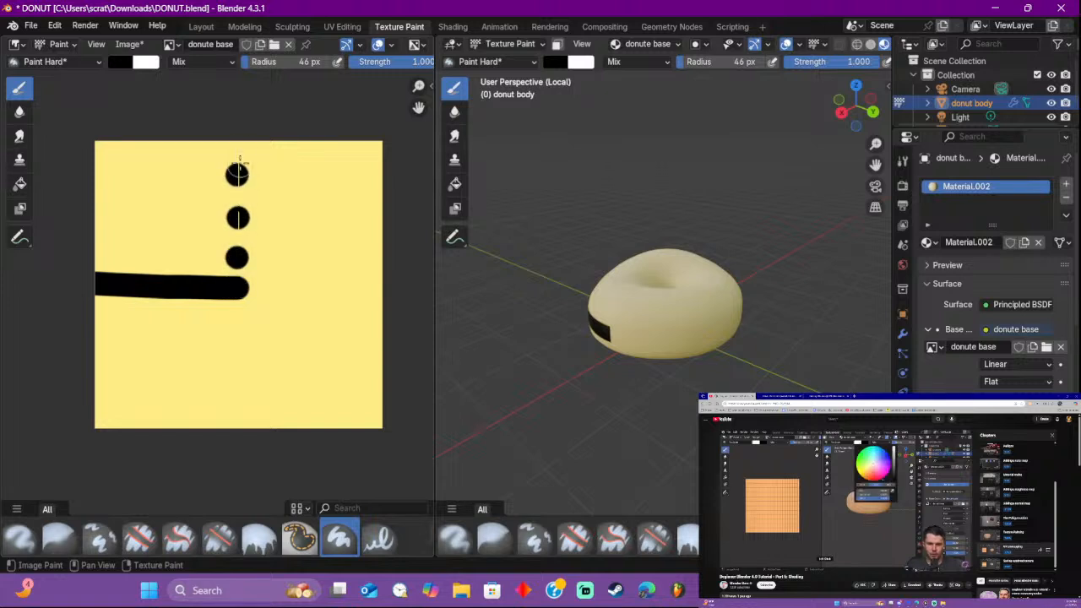
click(241, 146)
drag(240, 426, 240, 413)
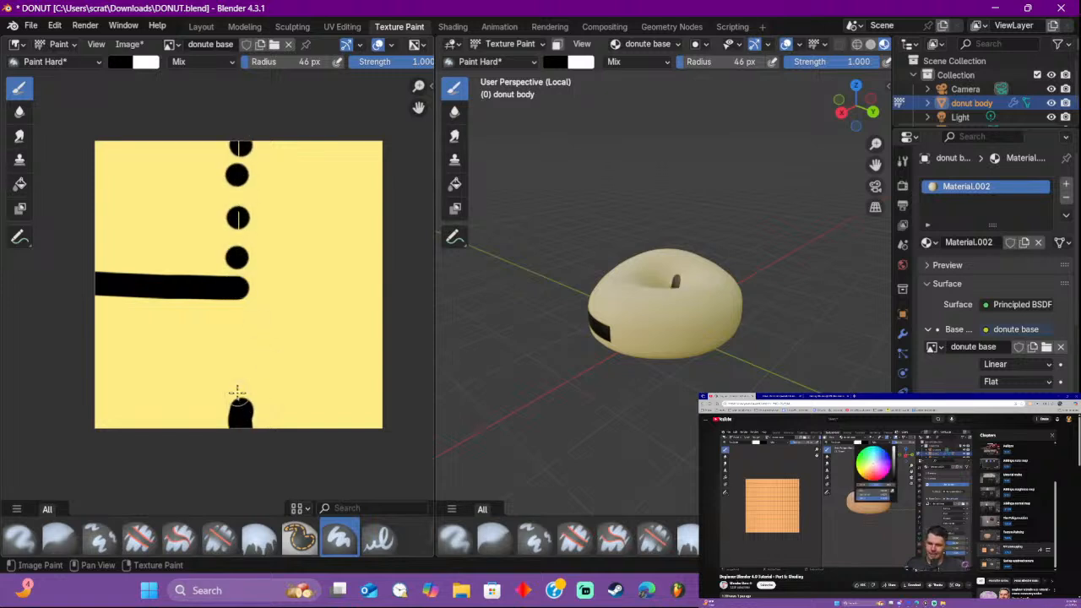
drag(241, 377, 240, 290)
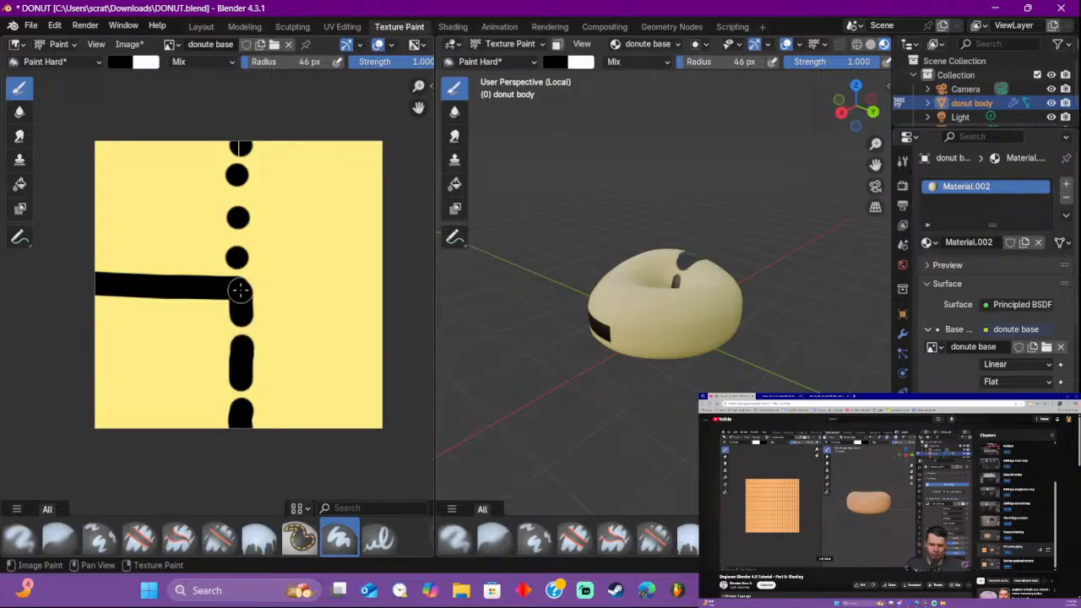
Step: Paint a horizontal row of black dots from the image's center to its right edge and check the seam on the donut
click(270, 288)
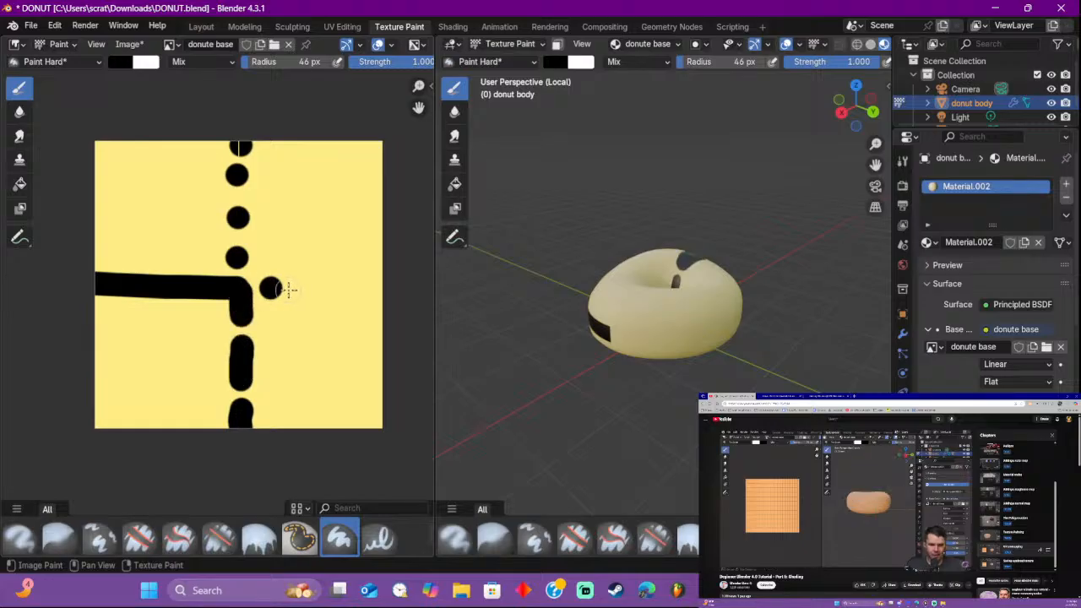
click(291, 288)
click(330, 288)
click(353, 288)
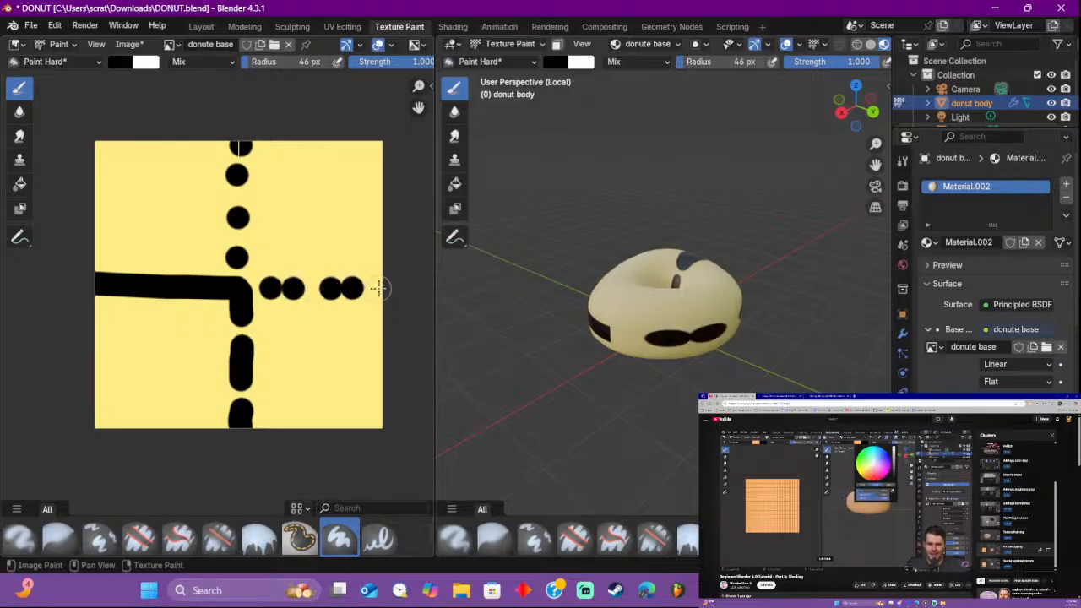
mouse_move(539, 309)
middle_down()
mouse_move(654, 293)
mouse_move(490, 301)
mouse_move(516, 325)
middle_up()
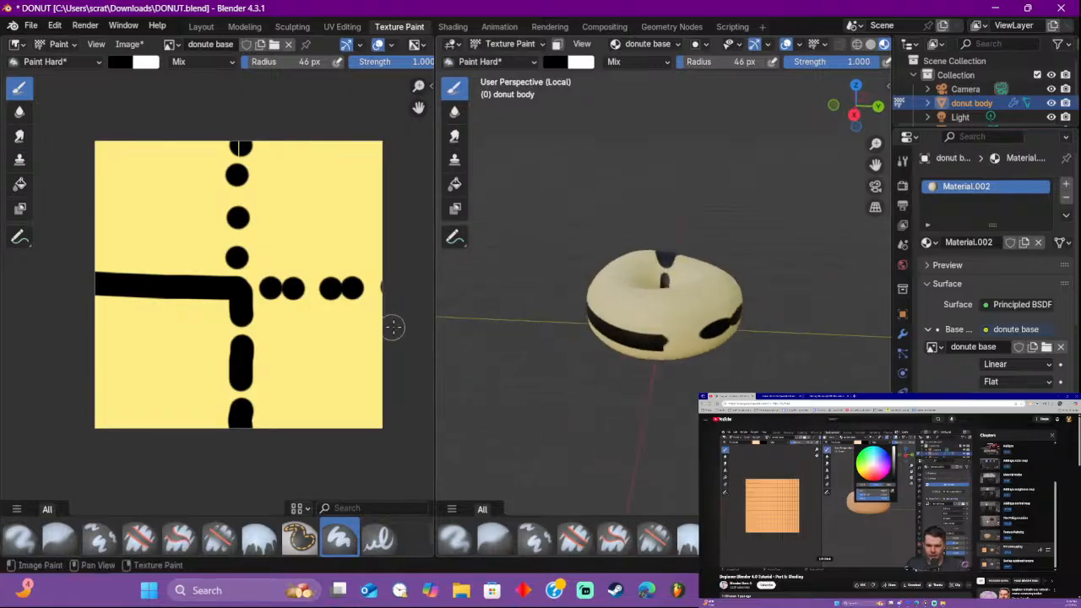
click(377, 288)
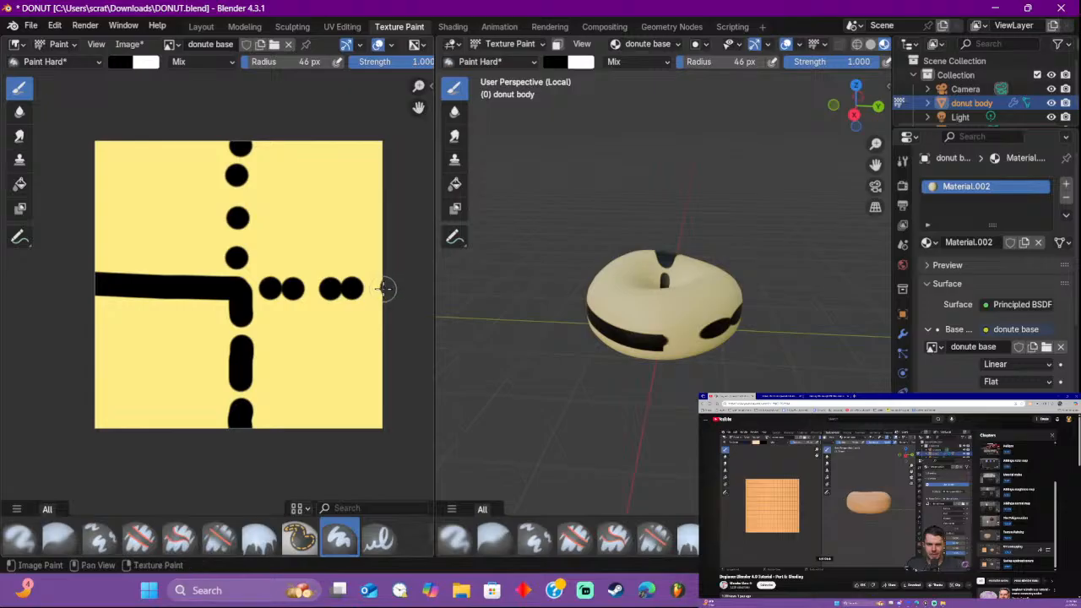
key(ctrl+z)
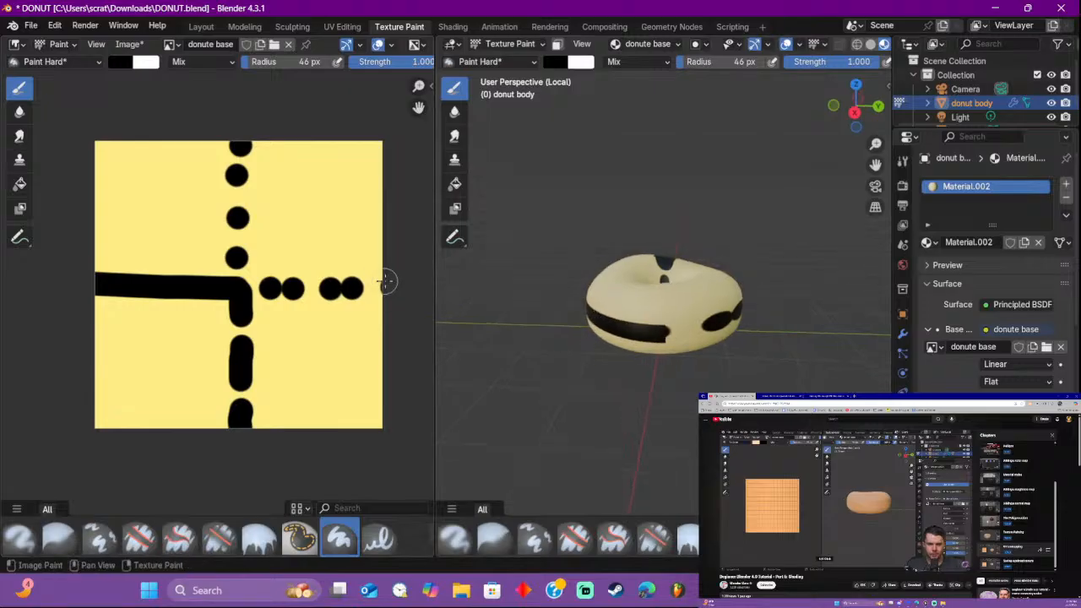
click(381, 285)
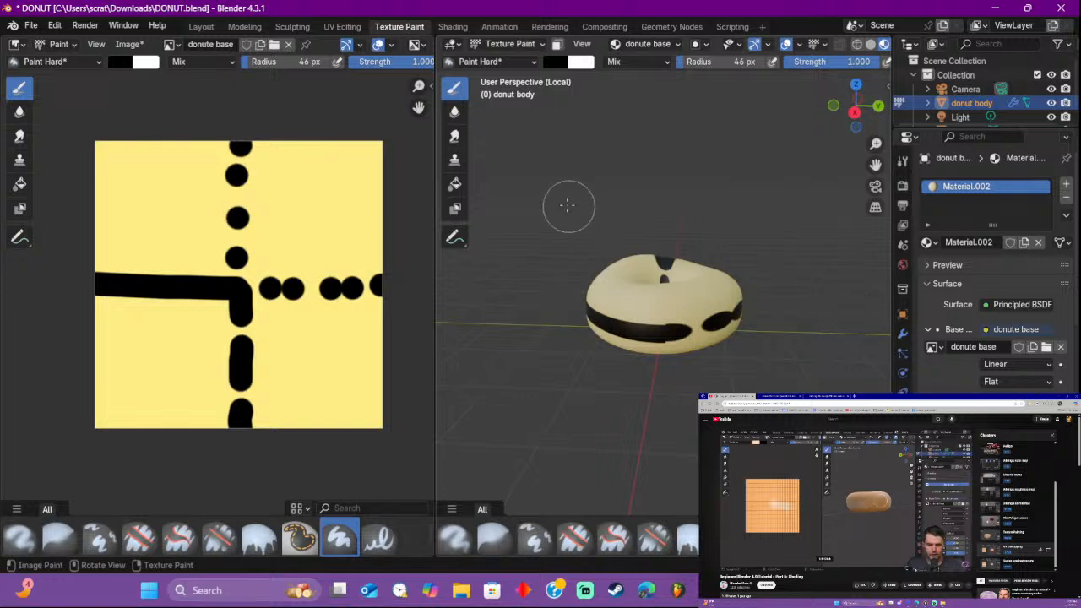
Step: Undo the whole cross of black strokes and dots to clear the donute base image
key(ctrl+z)
key(ctrl+z)
key(ctrl+z)
key(ctrl+z)
key(ctrl+z)
key(ctrl+z)
key(ctrl+z)
key(ctrl+z)
key(ctrl+z)
key(ctrl+z)
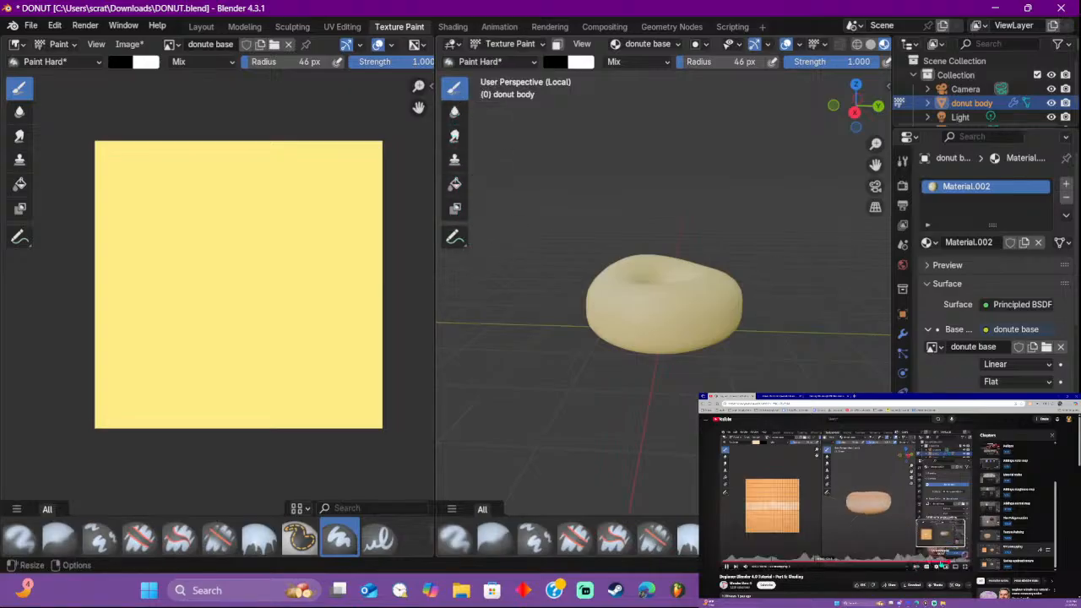
click(941, 561)
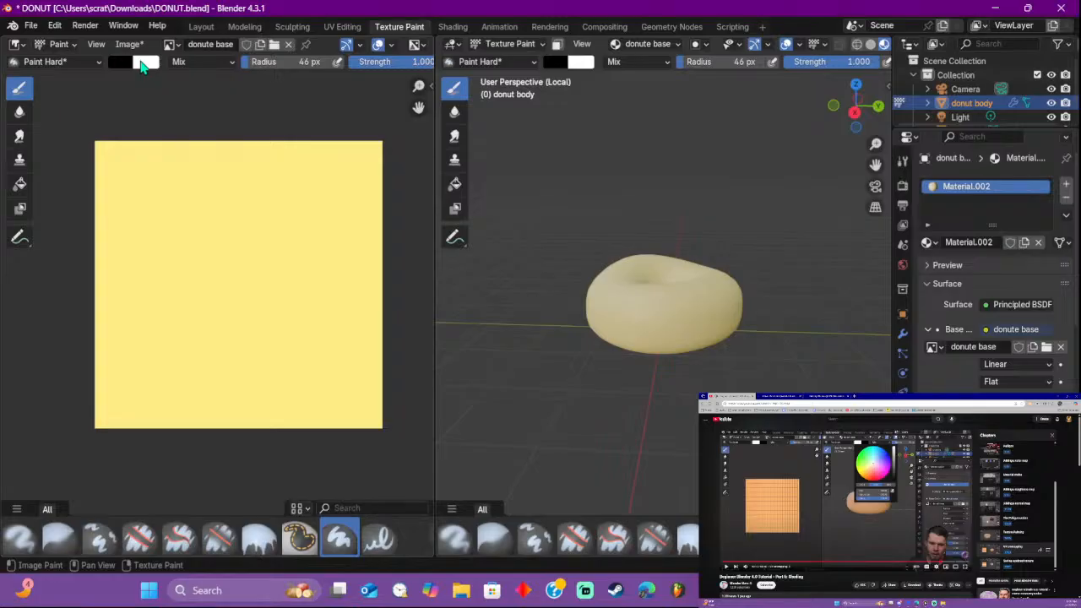
Step: Sample the donut's surface color as the secondary brush color
click(145, 62)
click(257, 272)
click(655, 325)
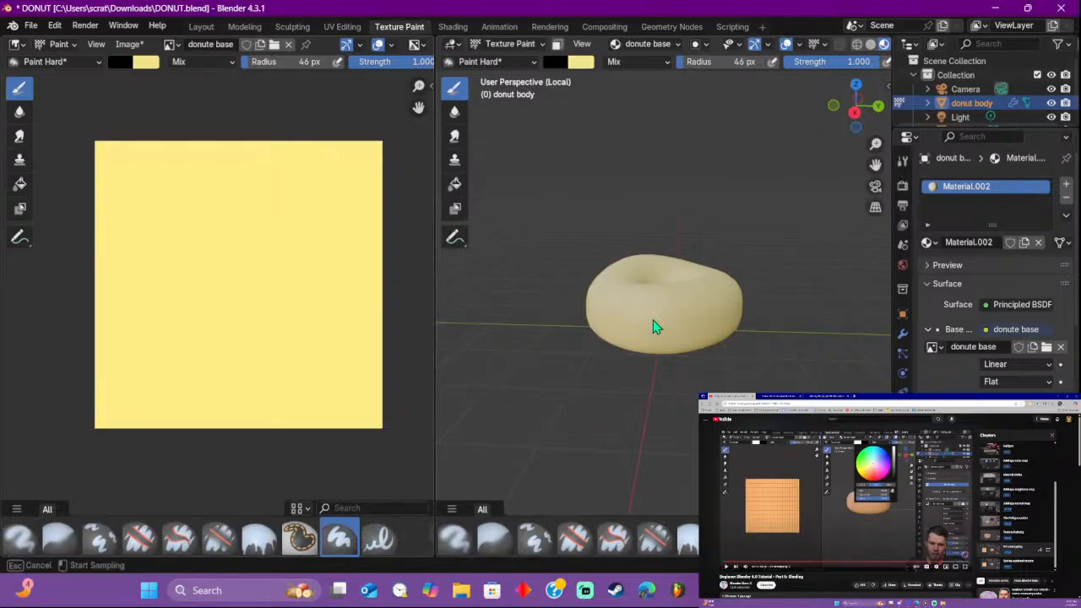
Step: Darken the secondary brush color to #C9C369, then try a short stroke at the image's upper-left corner and undo it
click(145, 62)
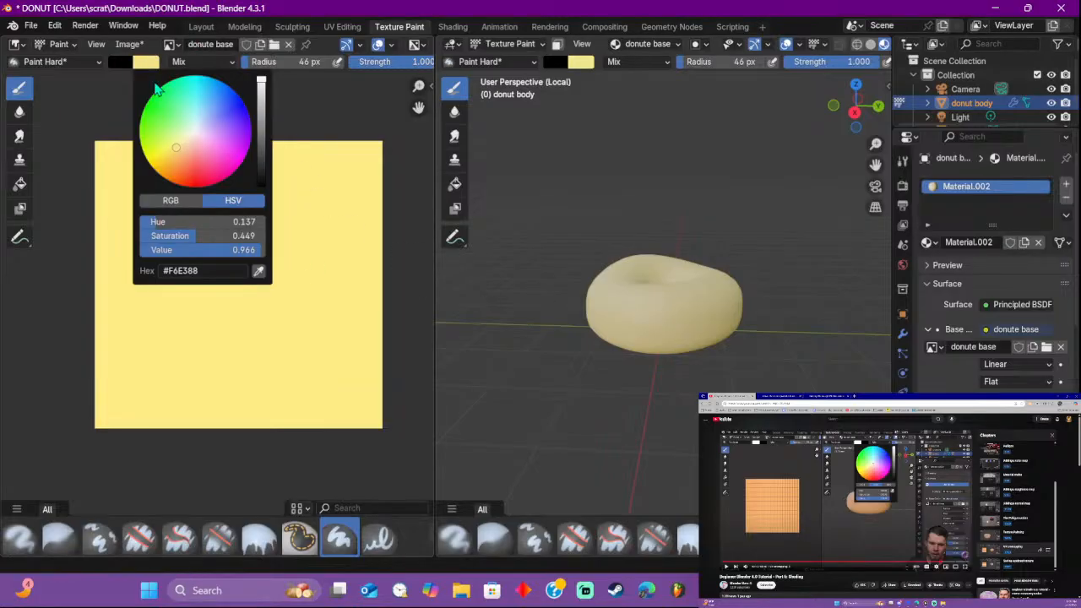
drag(175, 147, 173, 146)
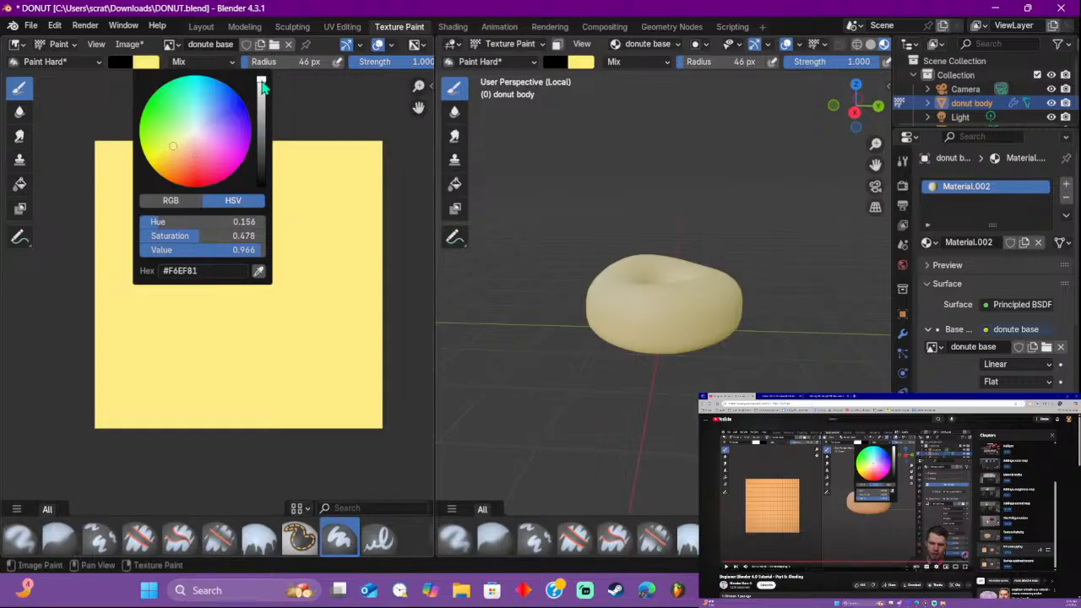
drag(262, 83, 262, 101)
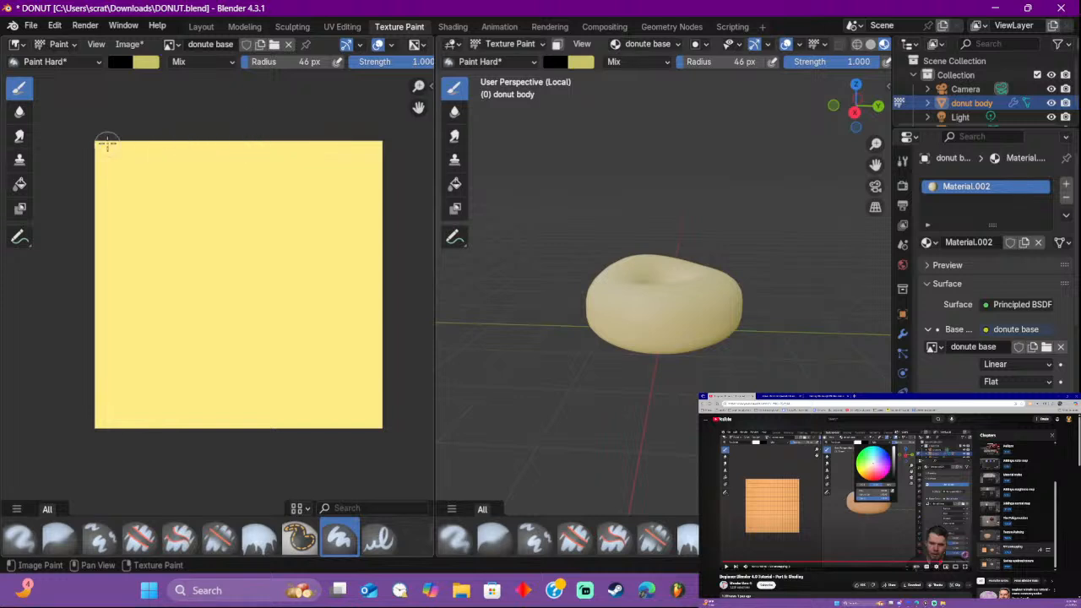
drag(107, 143, 74, 143)
key(ctrl+z)
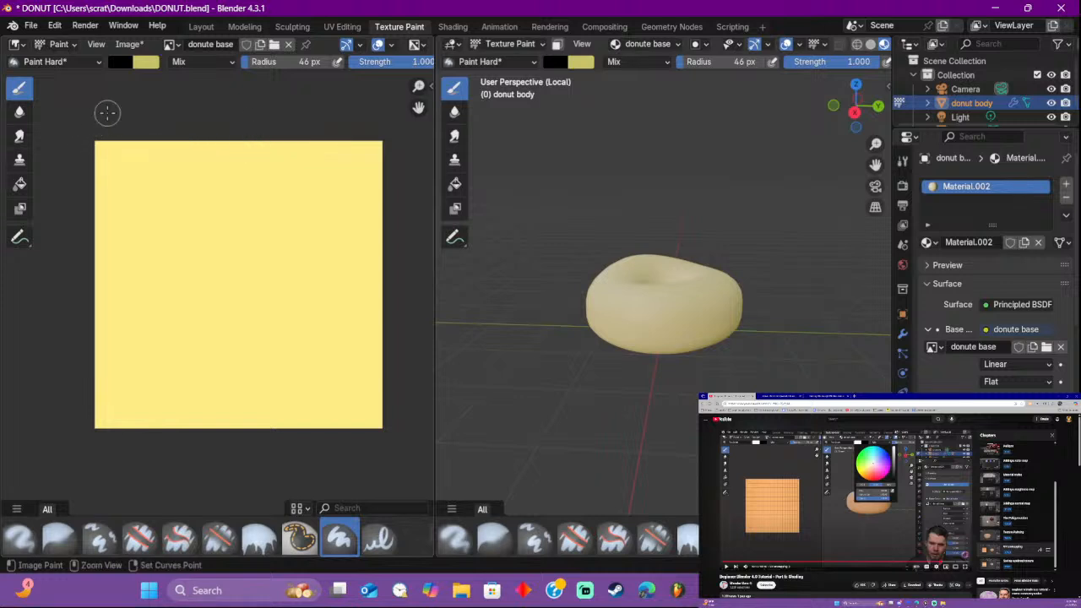
Step: Sample the donut's surface color as the primary brush color
click(122, 63)
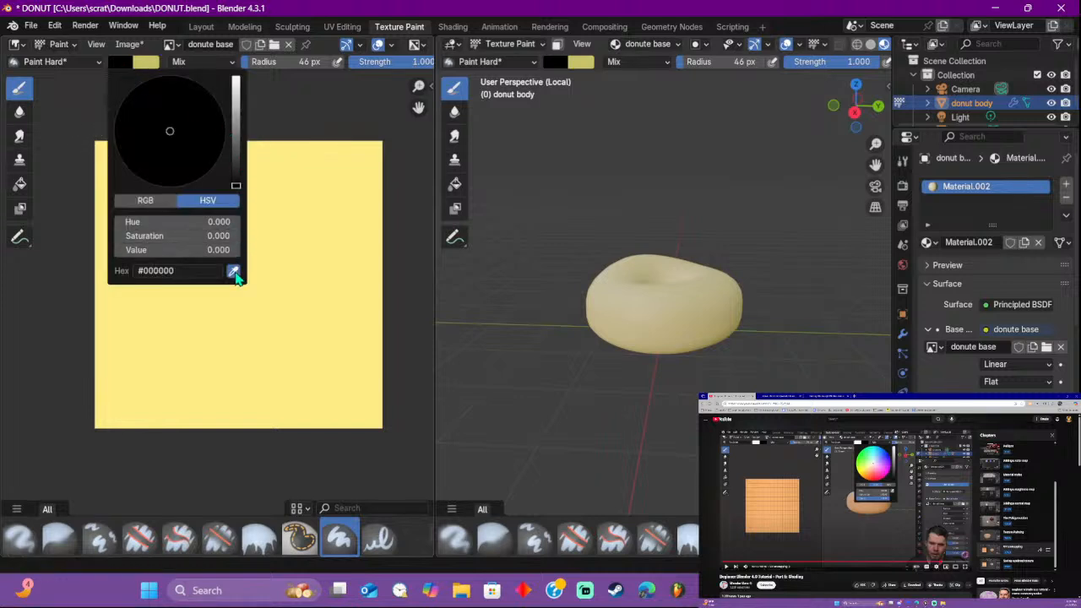
click(236, 277)
click(620, 309)
Step: Set the secondary brush color to white with full value and no saturation
click(146, 61)
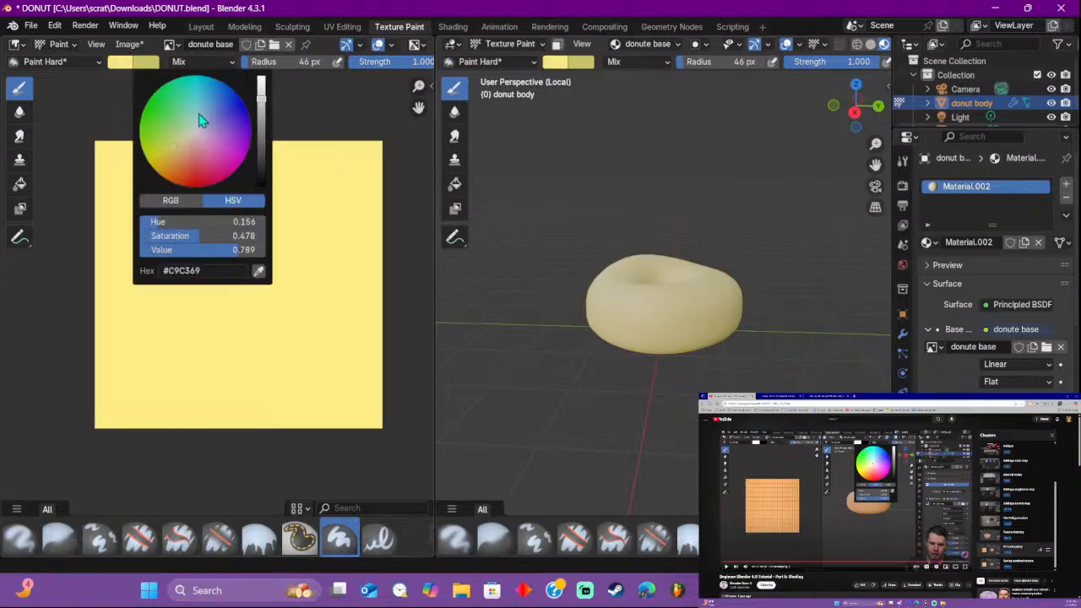
drag(262, 102, 262, 77)
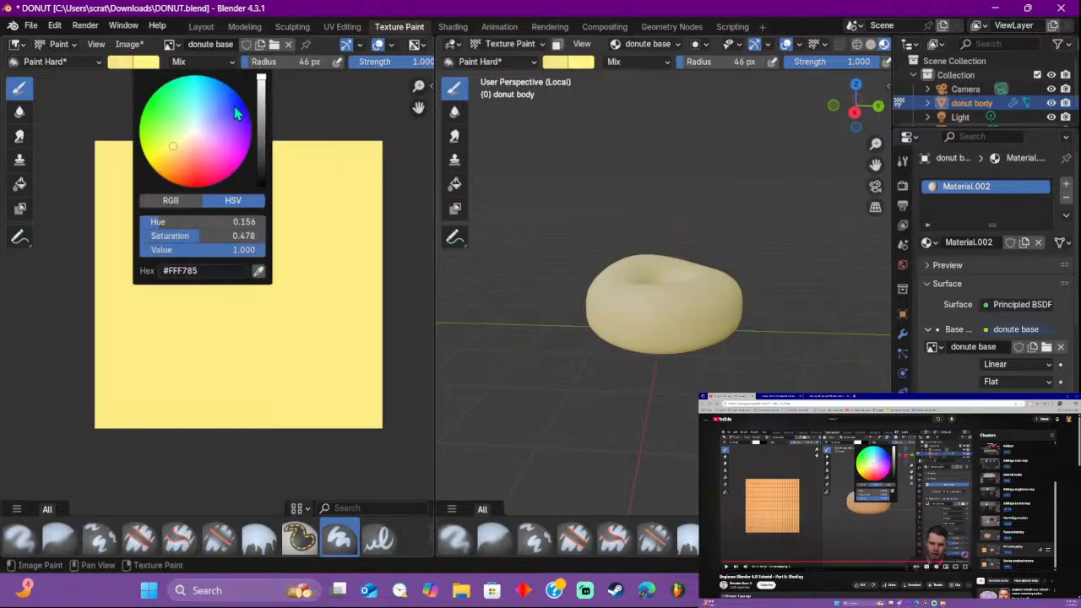
click(190, 133)
mouse_move(190, 235)
mouse_down()
mouse_move(140, 236)
mouse_move(140, 222)
mouse_up()
Step: Set the primary brush color's value to 1.000, giving #FFEA87
click(128, 63)
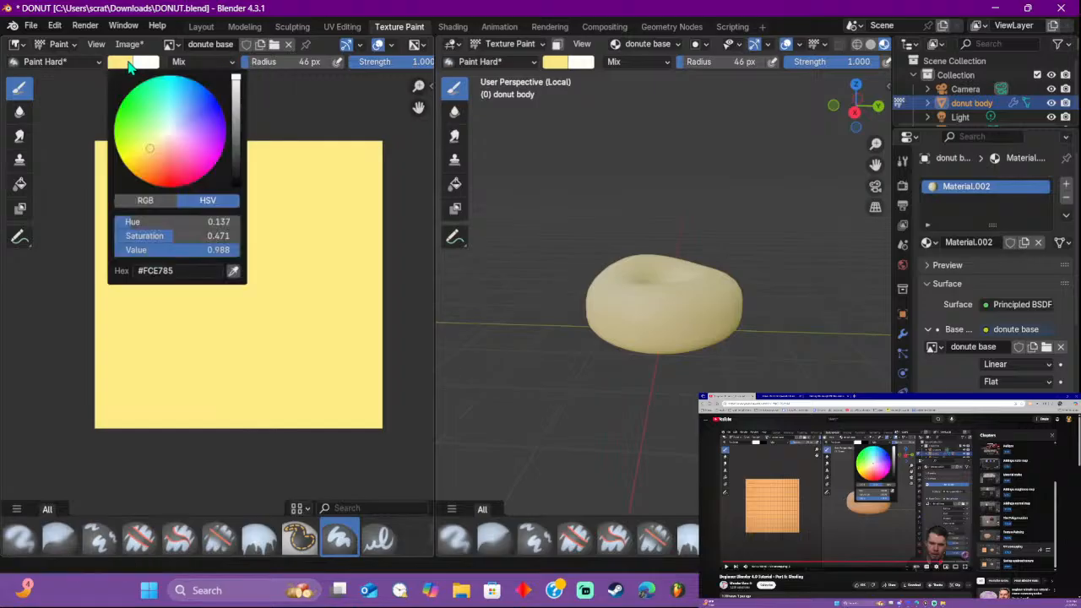
drag(235, 95, 236, 124)
scroll(177, 123, up, 8)
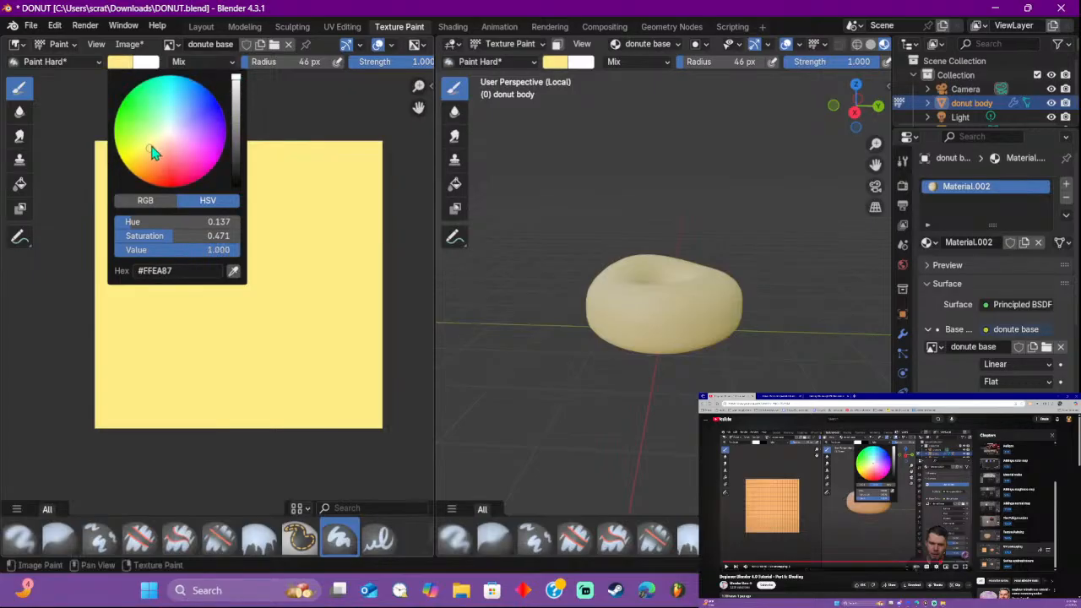
Step: Set the primary brush color to orange #FFB06D, then try strokes across the middle of the donut image and undo them
mouse_move(152, 150)
mouse_down()
mouse_move(82, 153)
mouse_move(79, 169)
mouse_move(296, 152)
mouse_move(341, 169)
mouse_move(190, 209)
mouse_move(162, 251)
mouse_move(169, 287)
mouse_move(135, 218)
mouse_up()
mouse_move(777, 261)
middle_down()
mouse_move(572, 178)
mouse_move(685, 227)
mouse_move(827, 263)
middle_up()
key(ctrl+z)
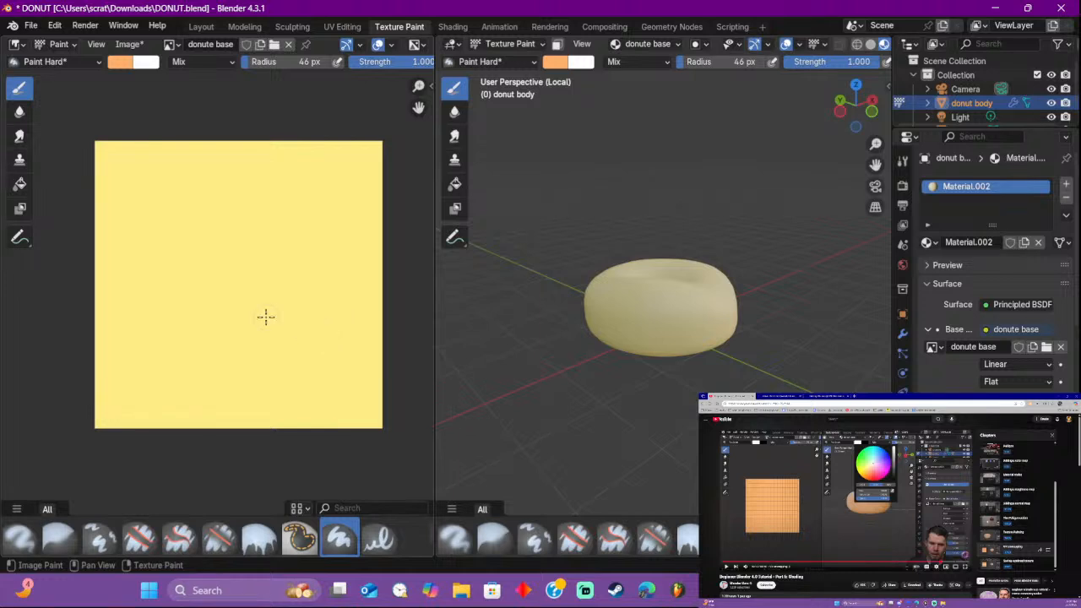
drag(233, 271, 29, 451)
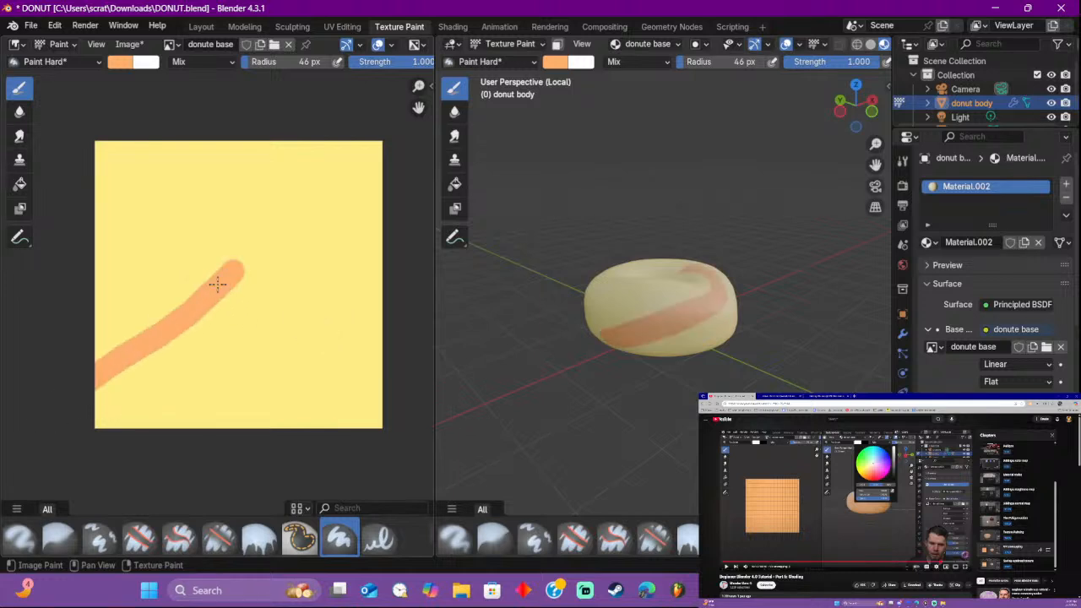
mouse_move(226, 268)
mouse_down()
mouse_move(72, 291)
mouse_move(275, 276)
mouse_move(441, 282)
mouse_up()
mouse_move(536, 280)
middle_down()
mouse_move(526, 252)
mouse_move(753, 246)
mouse_move(676, 250)
middle_up()
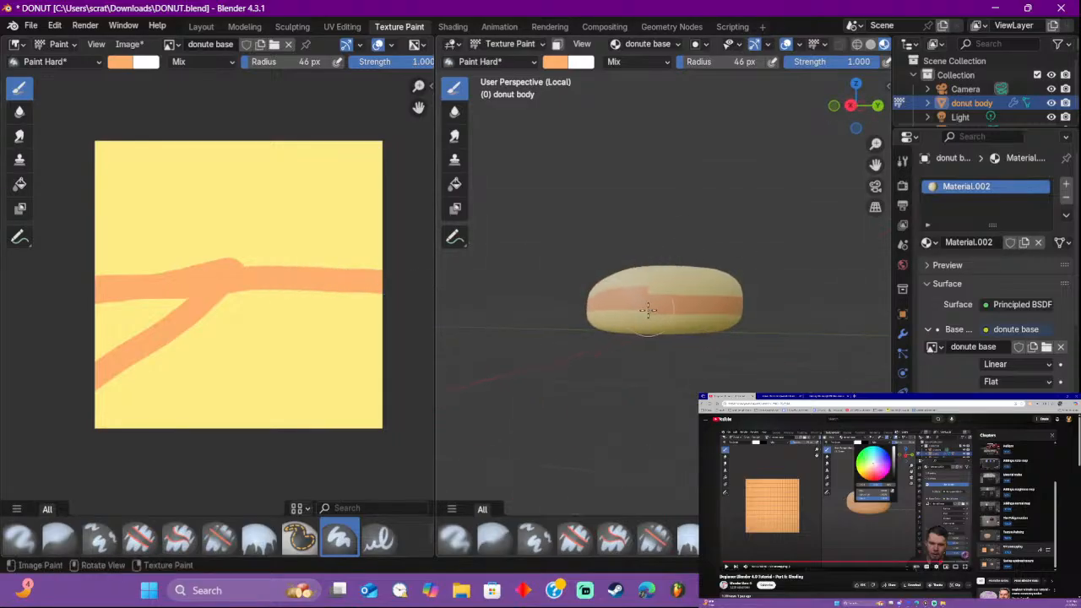
click(648, 309)
key(ctrl+z)
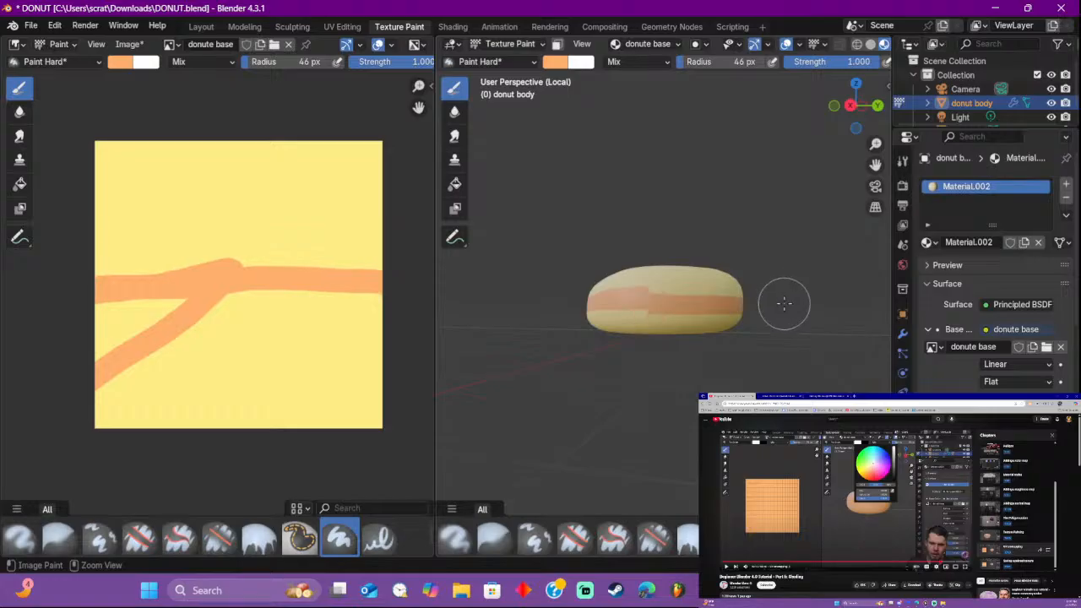
key(ctrl+z)
key(ctrl+z)
Step: Set the primary brush color to the yellow-orange #FFD573
click(124, 62)
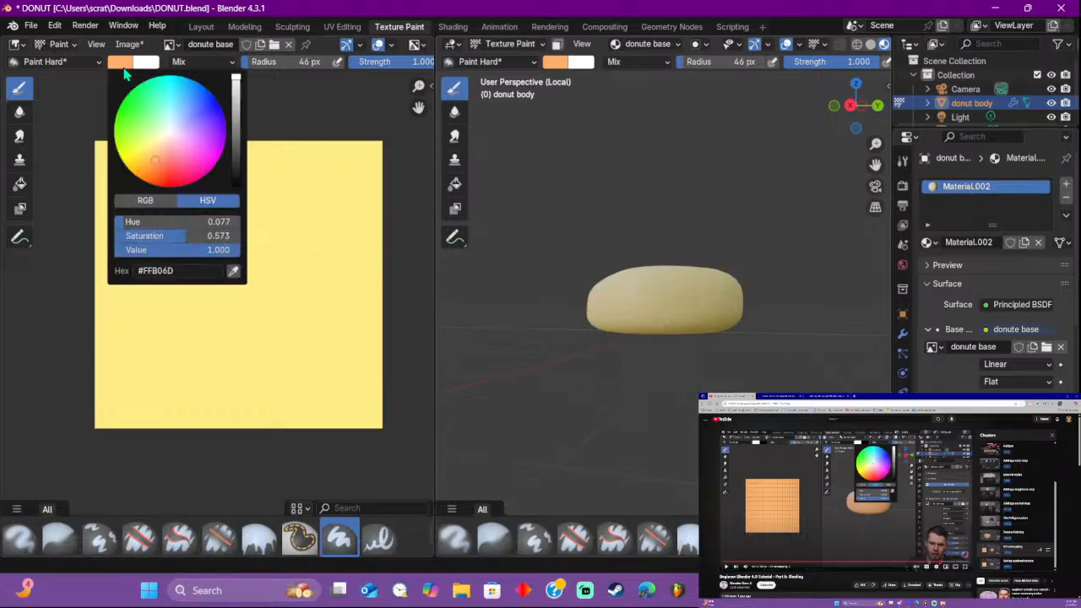
click(149, 158)
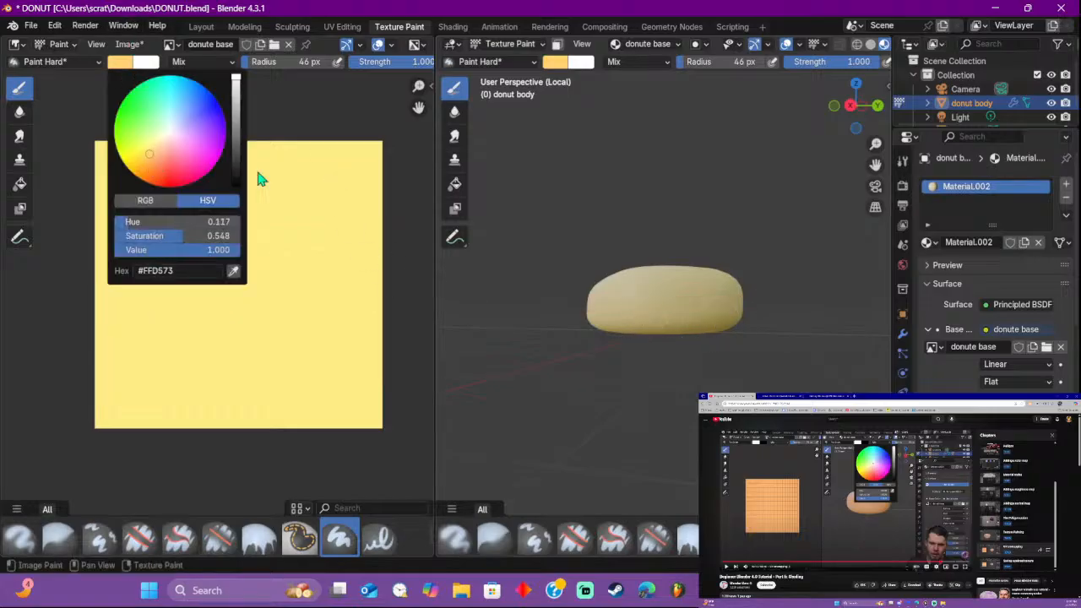
Step: Paint a yellow-orange band all the way around the donut's lower side on the 3D model
mouse_move(567, 354)
mouse_down()
mouse_move(610, 315)
mouse_move(773, 318)
mouse_up()
mouse_move(773, 319)
middle_down()
mouse_move(546, 306)
mouse_move(595, 310)
middle_up()
drag(659, 318, 588, 322)
middle_drag(588, 322, 483, 321)
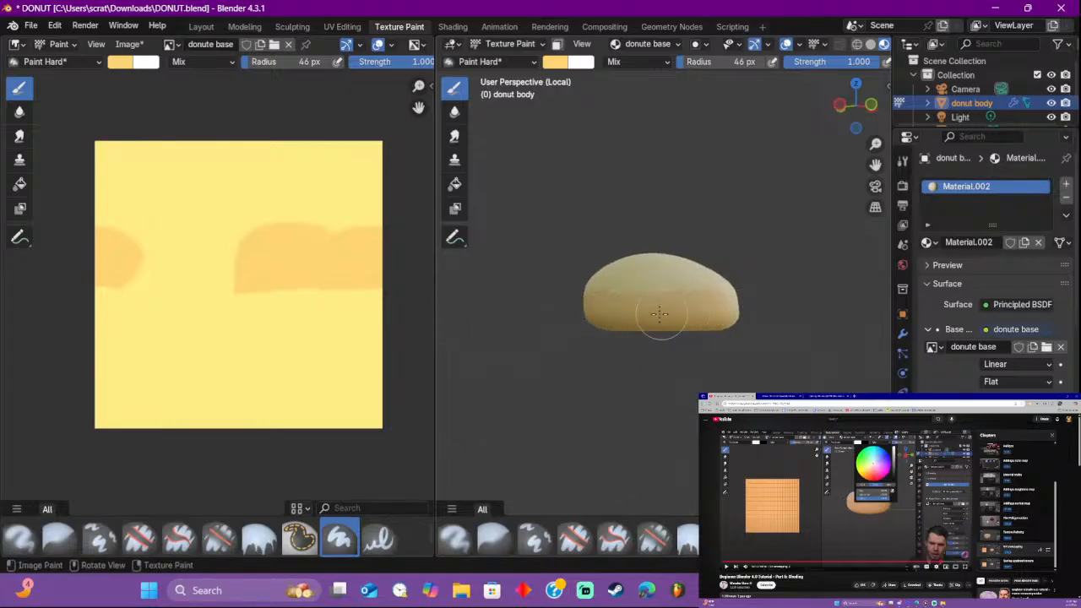
drag(656, 316, 566, 321)
mouse_move(567, 321)
middle_down()
mouse_move(495, 323)
mouse_move(553, 321)
middle_up()
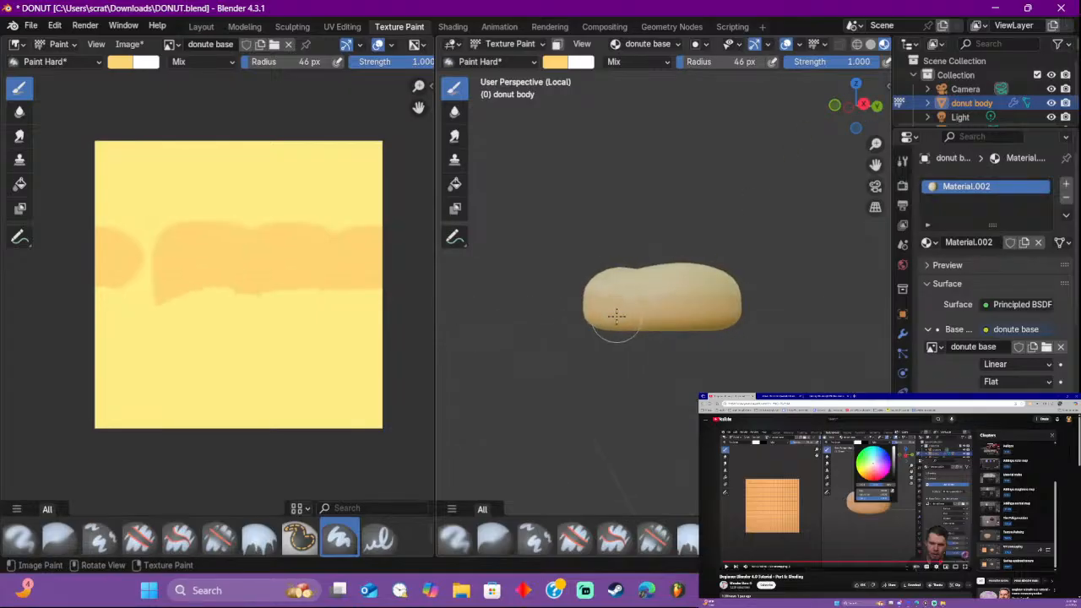
drag(629, 323, 652, 334)
middle_drag(630, 335, 646, 240)
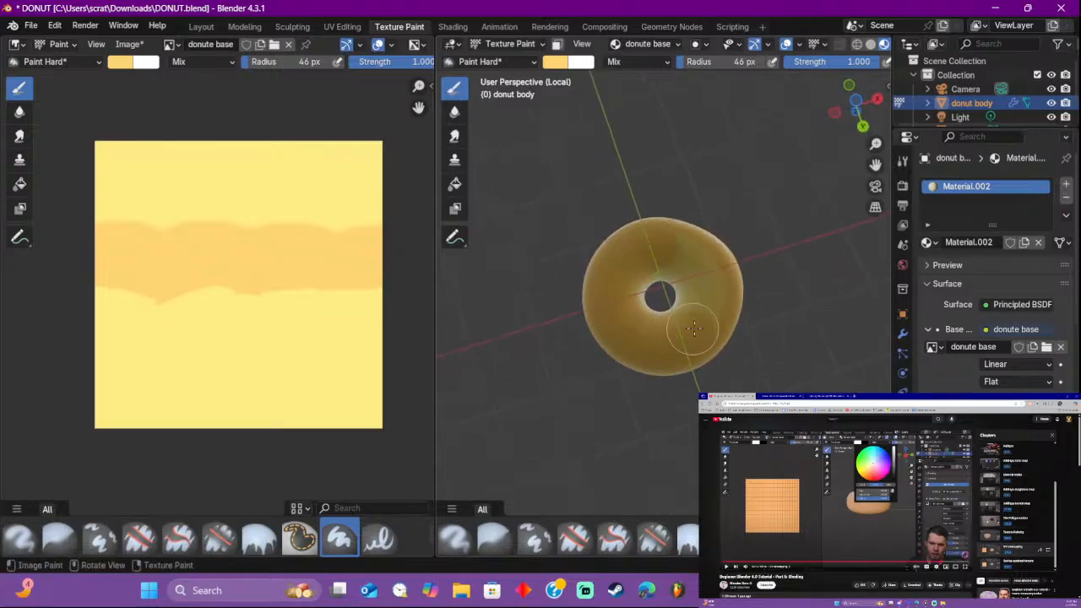
Step: Paint the donut's underside, then fill the image's upper edge and straighten the painted area's lower boundary in the image
click(667, 287)
scroll(726, 312, up, 6)
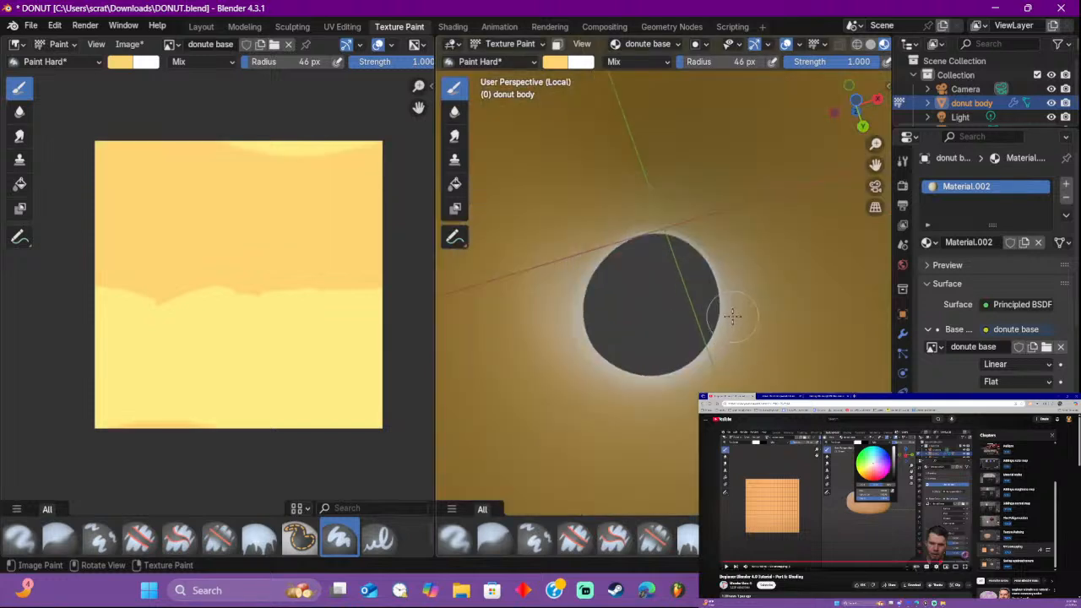
middle_drag(733, 315, 647, 465)
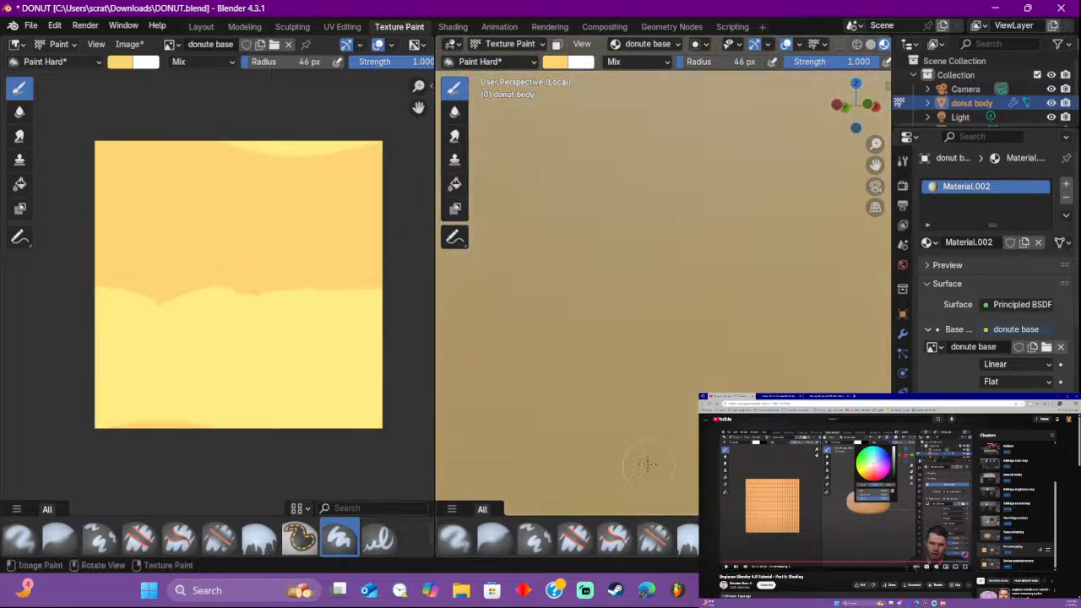
scroll(648, 465, down, 8)
drag(182, 144, 366, 147)
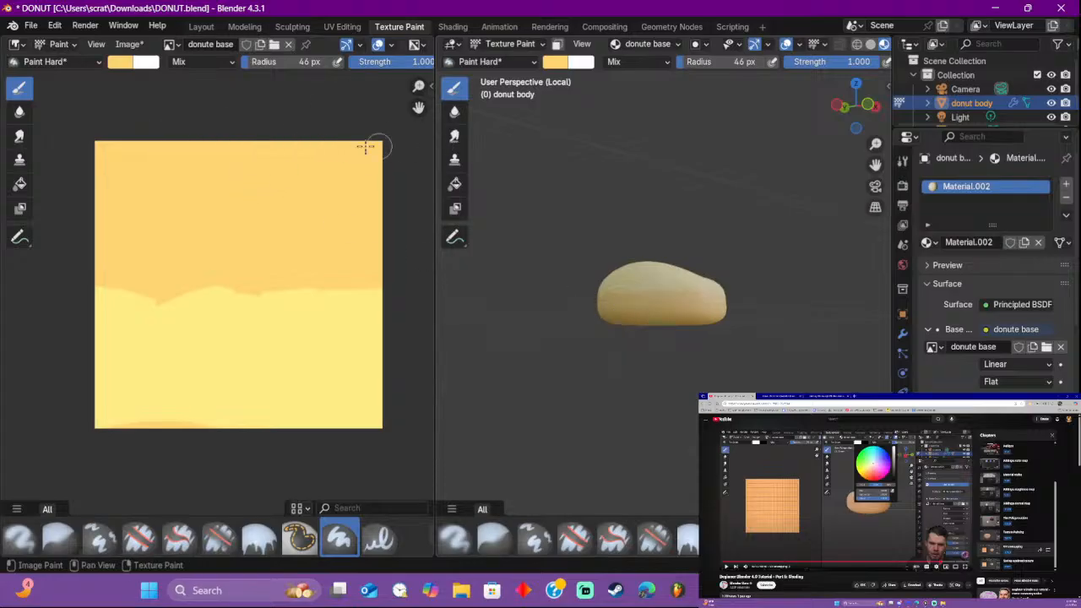
drag(65, 309, 376, 310)
drag(85, 295, 380, 295)
mouse_move(794, 304)
middle_down()
mouse_move(839, 320)
mouse_move(807, 355)
middle_up()
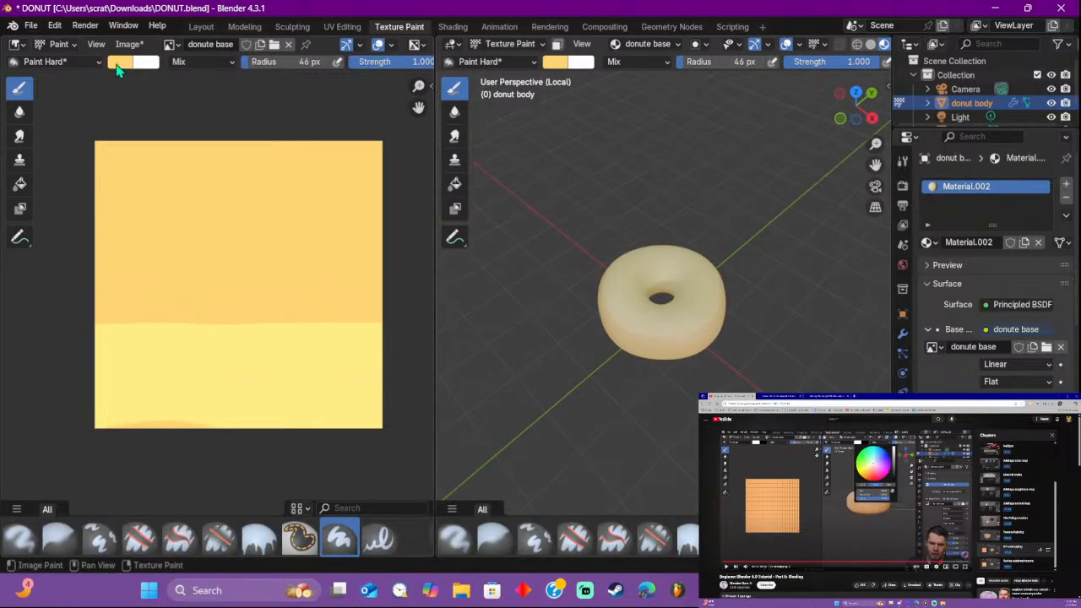
Step: Undo all yellow-orange strokes on the donut's side, underside and image
key(ctrl+z)
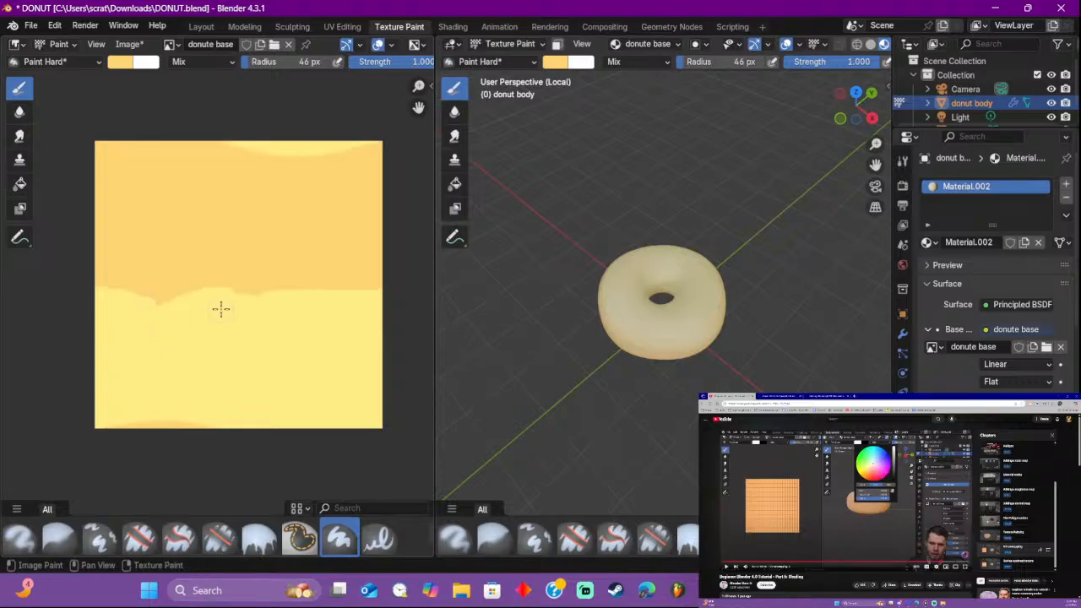
key(ctrl+z)
key(ctrl+z)
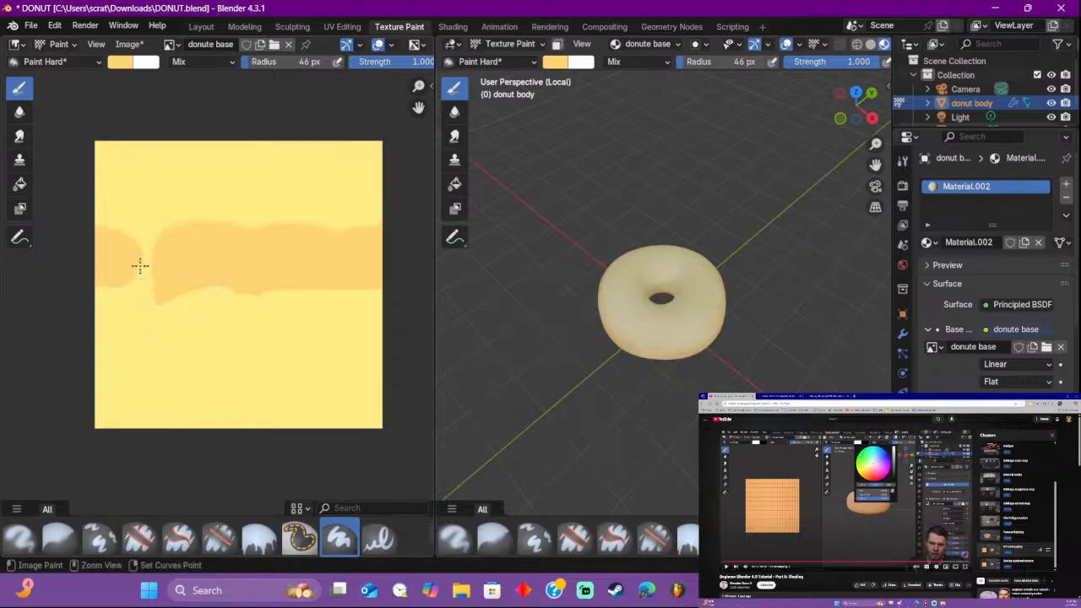
key(ctrl+z)
key(ctrl+z)
key(ctrl+z)
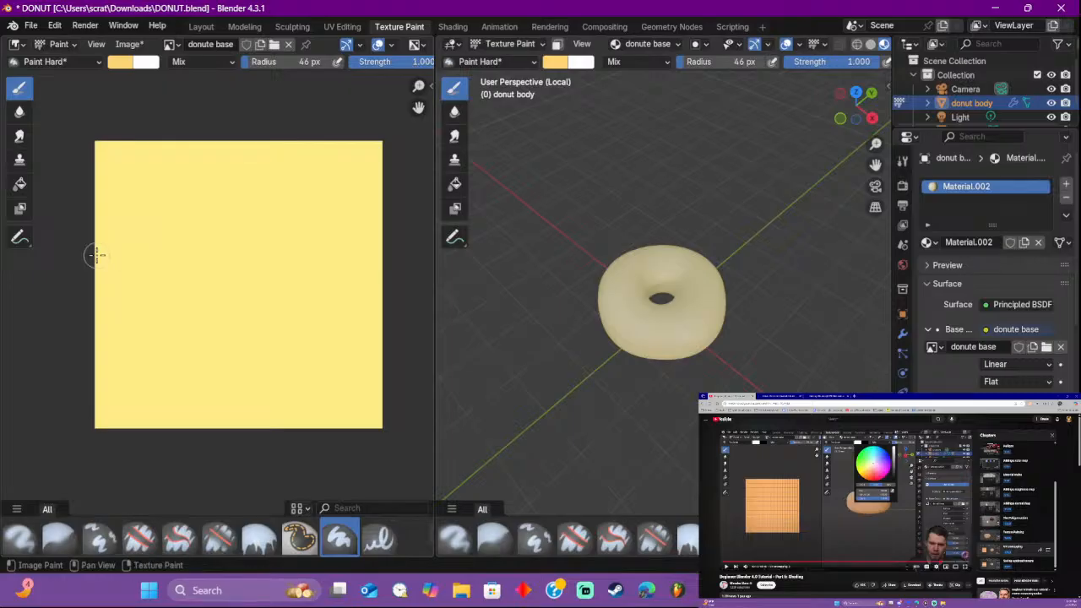
Step: Paint the upper part of the donut image yellow-orange, down to a horizontal boundary slightly above the middle
drag(95, 255, 409, 240)
mouse_move(409, 150)
mouse_down()
mouse_move(212, 138)
mouse_move(80, 144)
mouse_move(85, 224)
mouse_move(270, 230)
mouse_move(379, 212)
mouse_move(309, 150)
mouse_move(99, 155)
mouse_move(254, 219)
mouse_move(360, 175)
mouse_move(126, 167)
mouse_up()
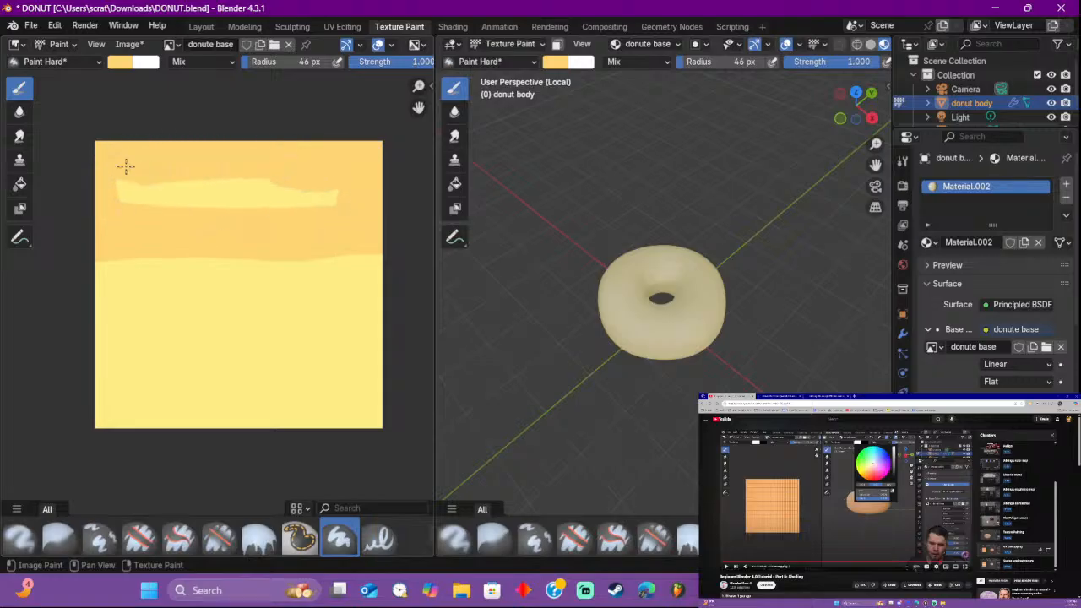
mouse_move(323, 185)
mouse_down()
mouse_move(294, 203)
mouse_move(126, 202)
mouse_up()
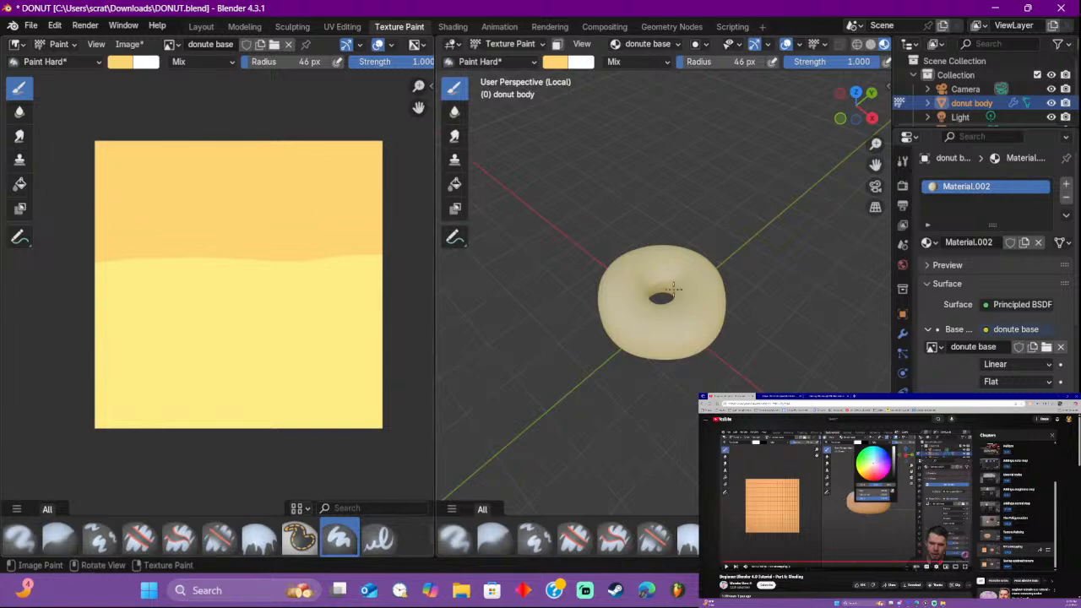
Step: Extend the yellow-orange paint higher around the donut's lower side on the 3D model
scroll(717, 272, up, 4)
middle_drag(718, 272, 580, 159)
scroll(625, 310, down, 4)
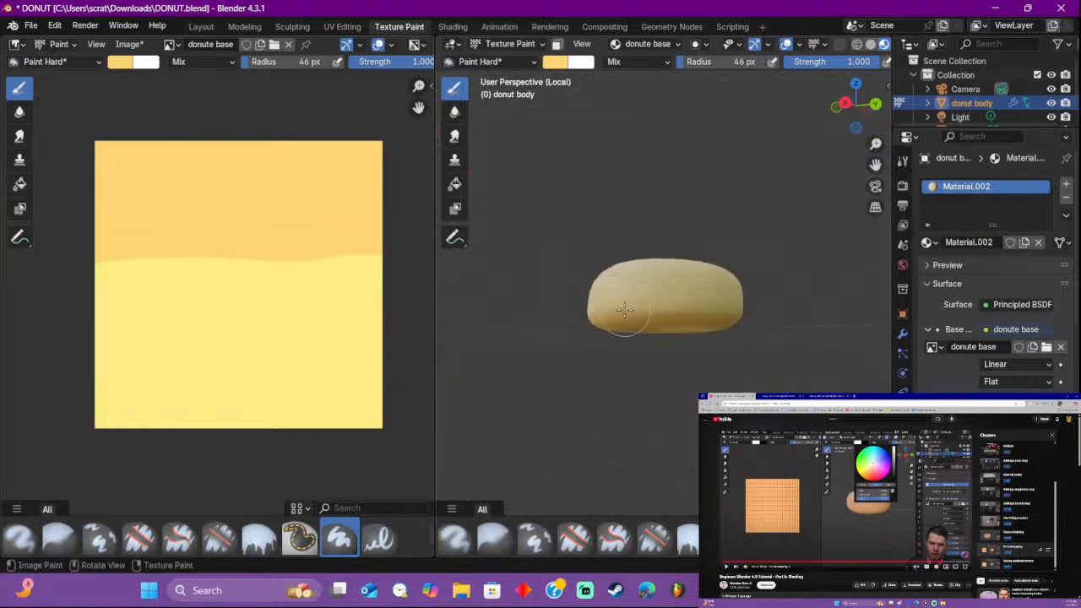
scroll(714, 319, up, 2)
drag(587, 315, 820, 313)
middle_drag(820, 314, 585, 320)
mouse_move(585, 320)
mouse_down()
mouse_move(560, 316)
mouse_move(787, 318)
mouse_up()
middle_drag(788, 317, 607, 322)
drag(598, 317, 828, 315)
middle_drag(827, 315, 608, 324)
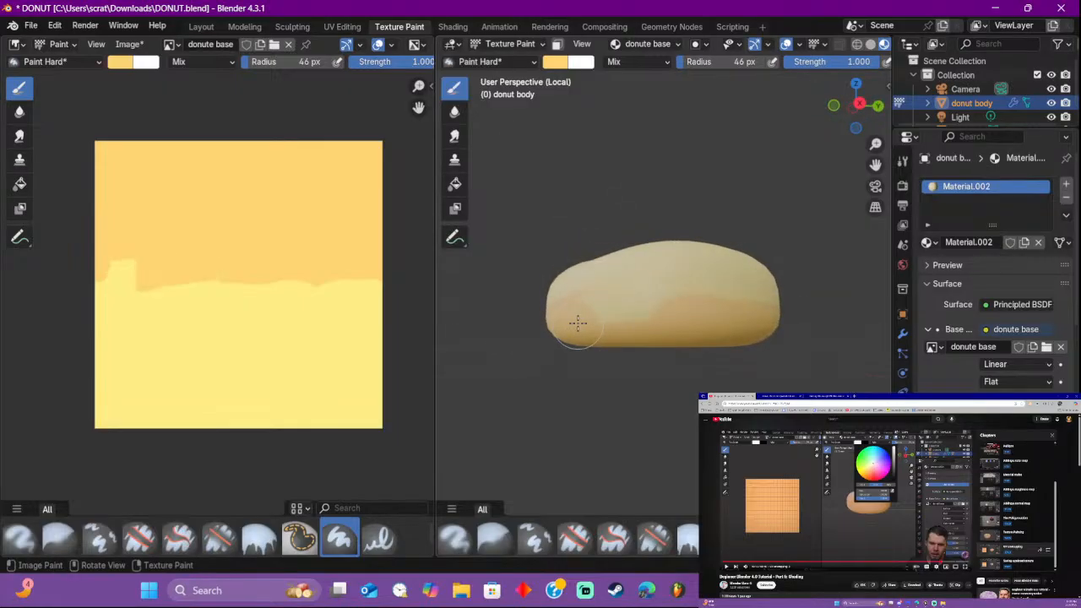
drag(552, 317, 542, 327)
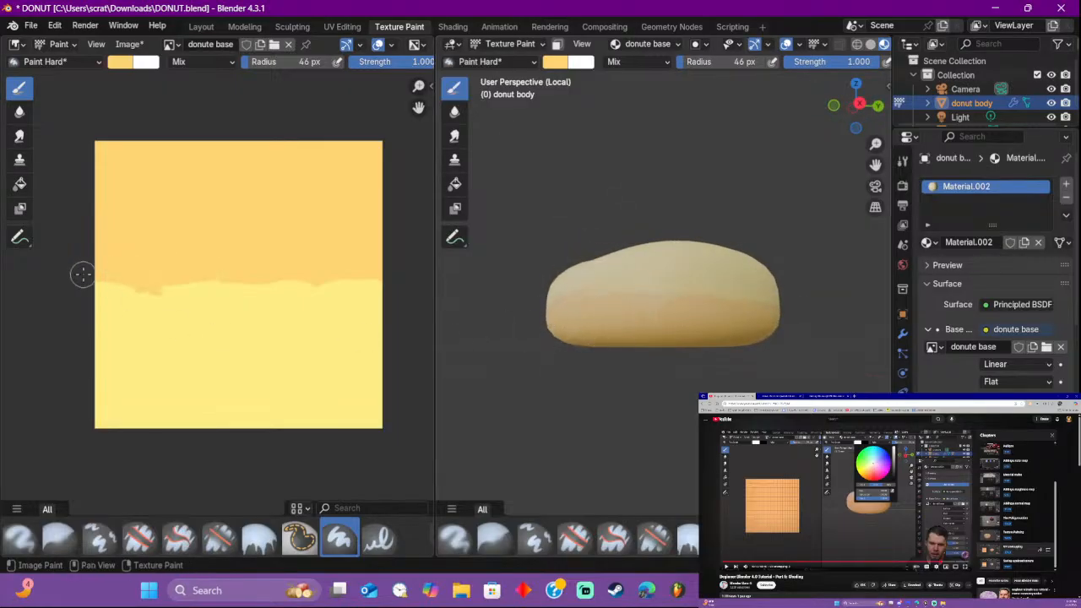
Step: Even out the painted band's upper edge from the back, left, front and right orthographic views
middle_drag(707, 330, 813, 316)
click(867, 103)
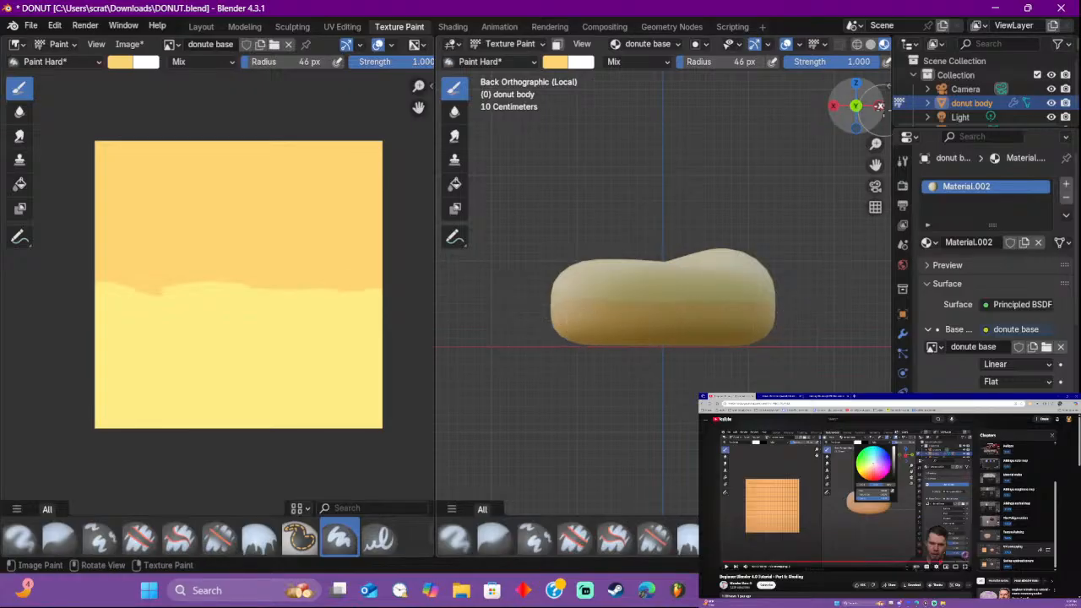
click(878, 106)
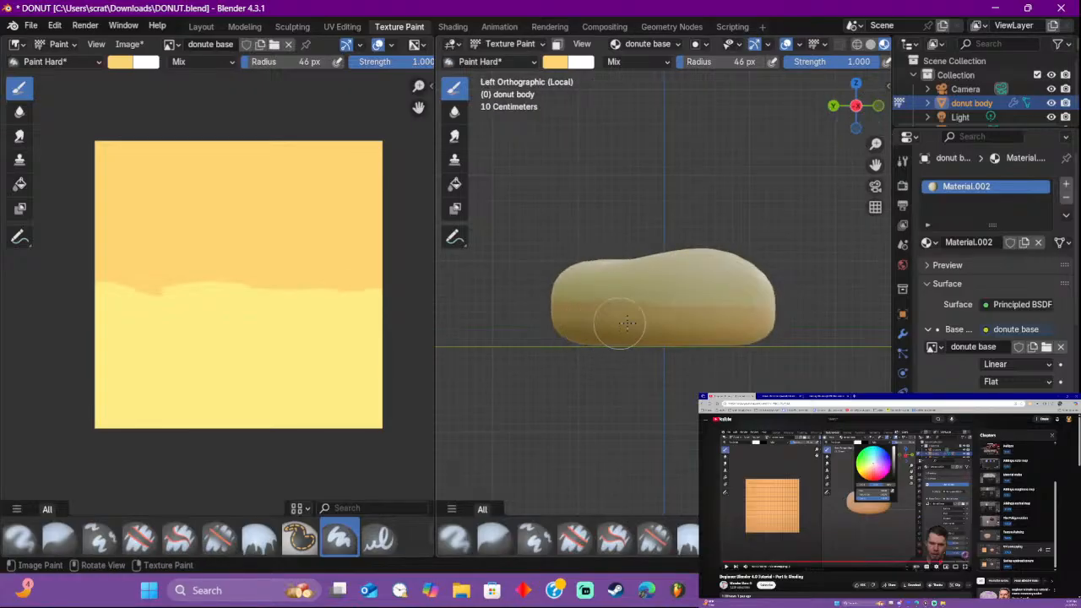
click(878, 106)
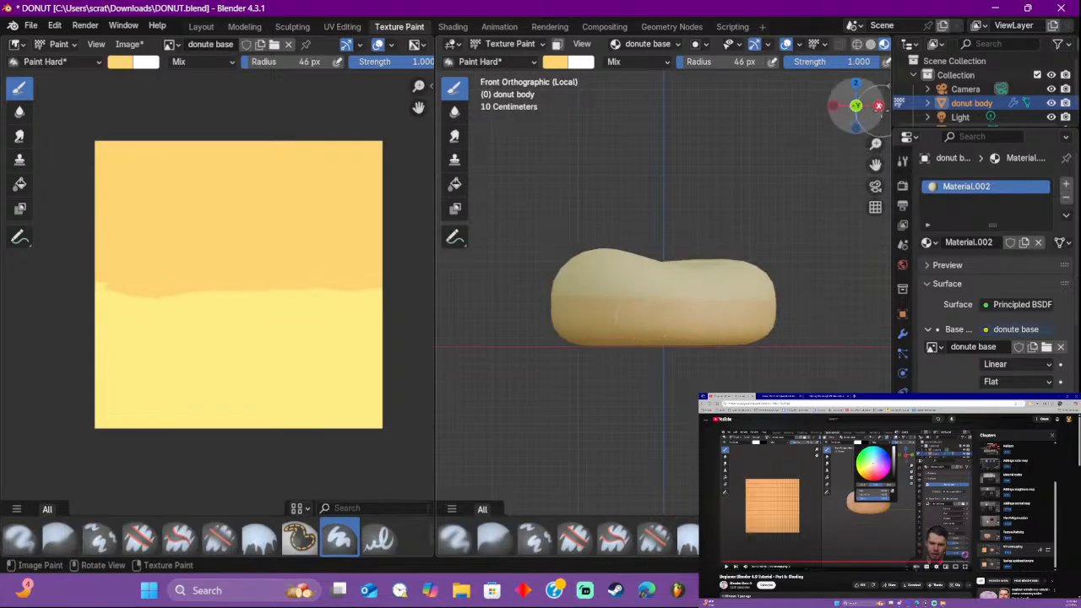
click(879, 106)
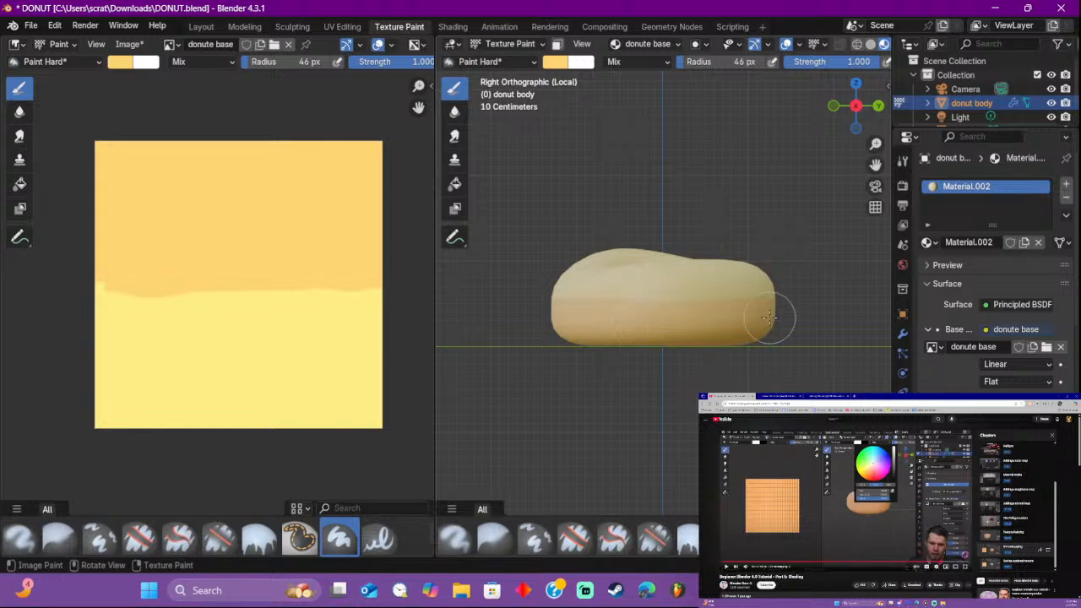
click(879, 106)
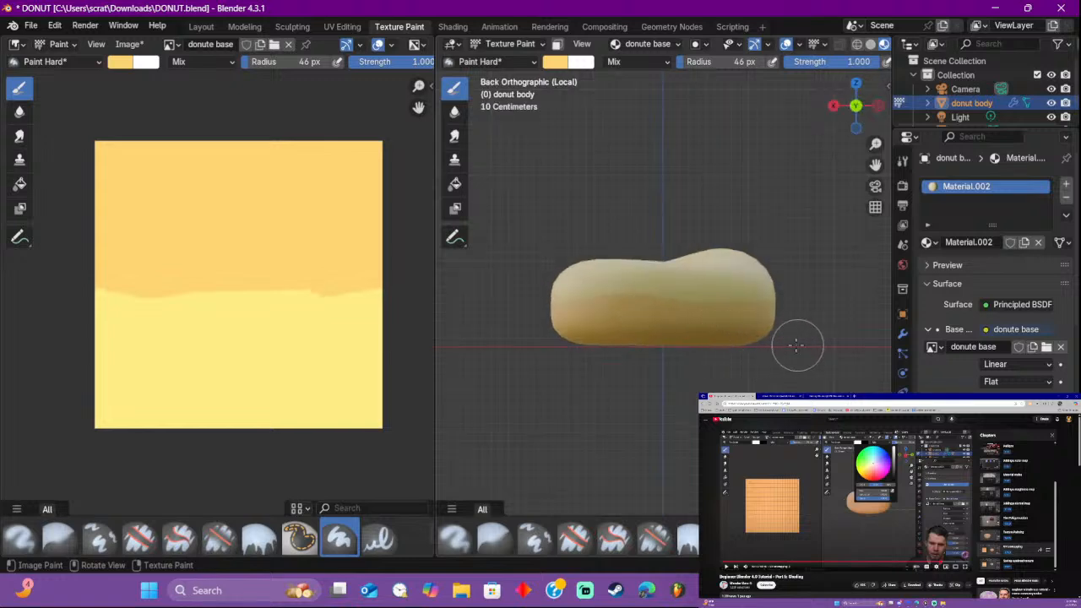
Step: Set the brush strength to 0.503
scroll(744, 338, down, 5)
middle_drag(744, 337, 608, 316)
scroll(639, 374, up, 5)
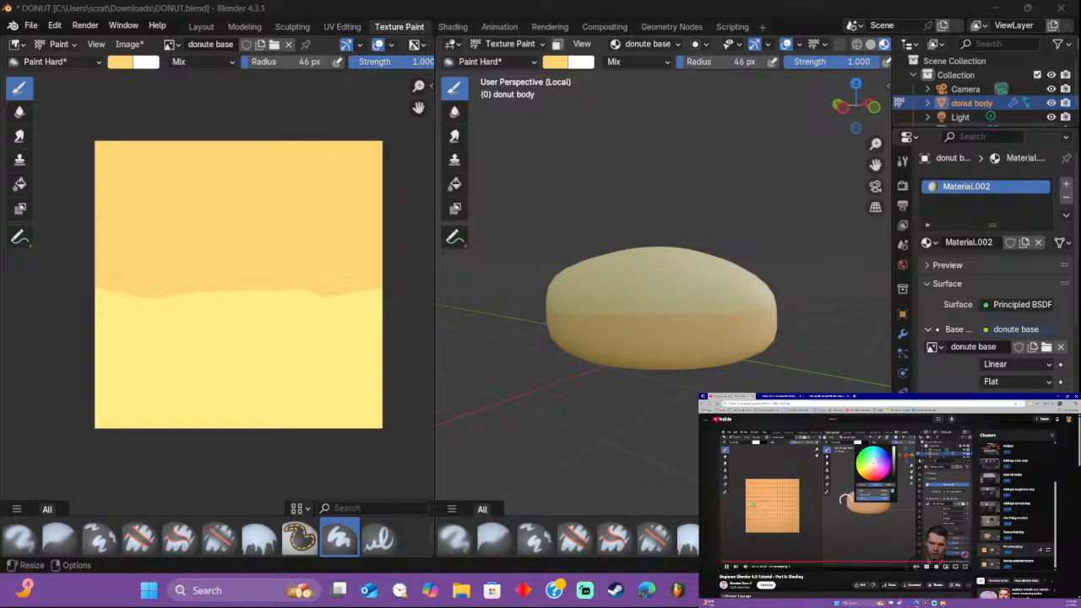
key(Tab)
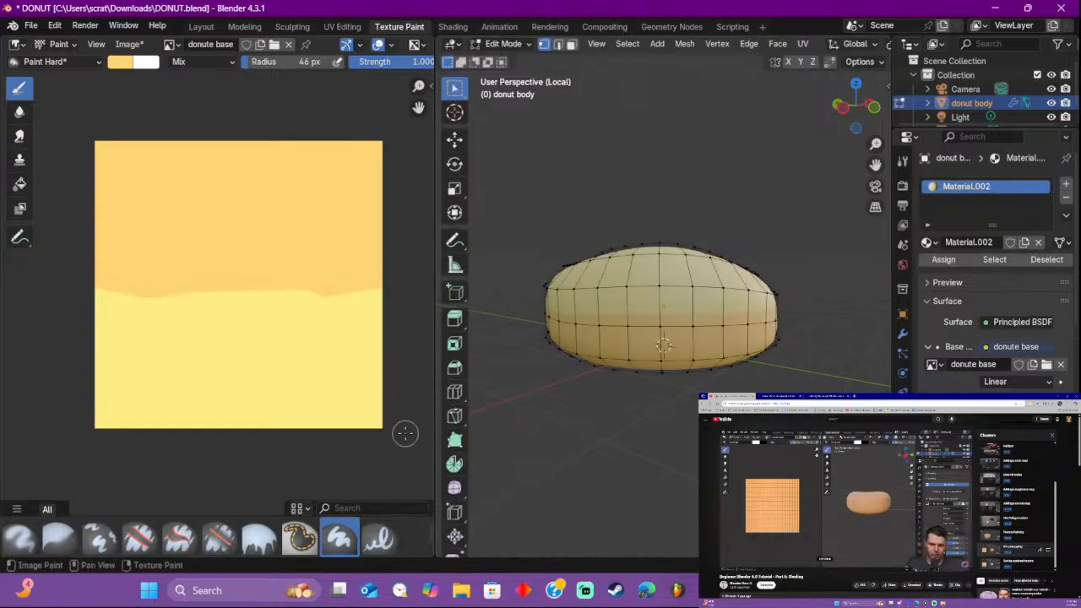
key(Tab)
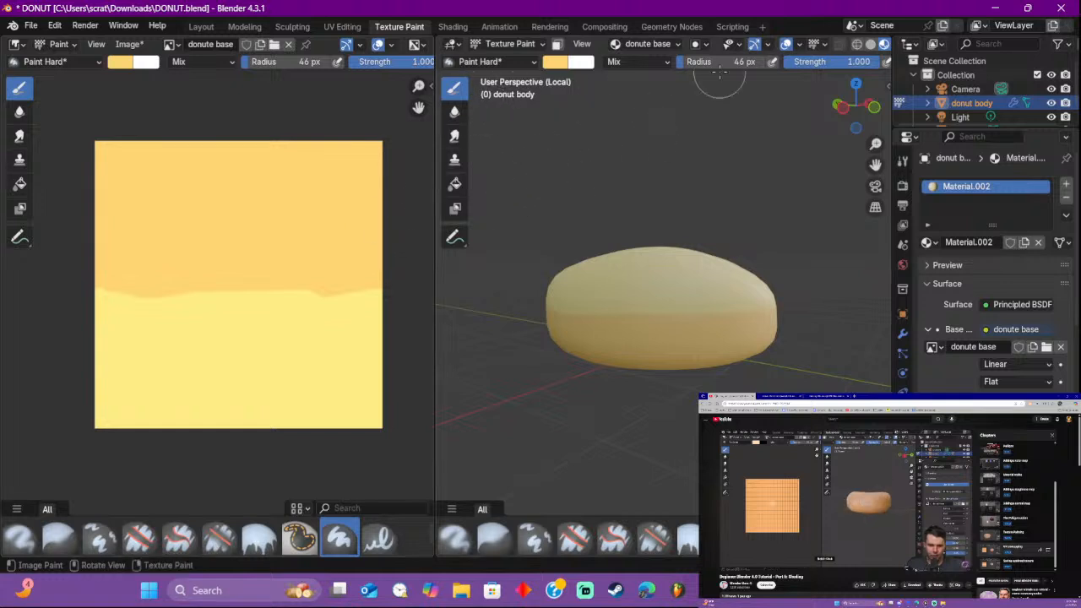
mouse_move(832, 71)
mouse_down()
mouse_move(810, 71)
mouse_move(797, 92)
mouse_up()
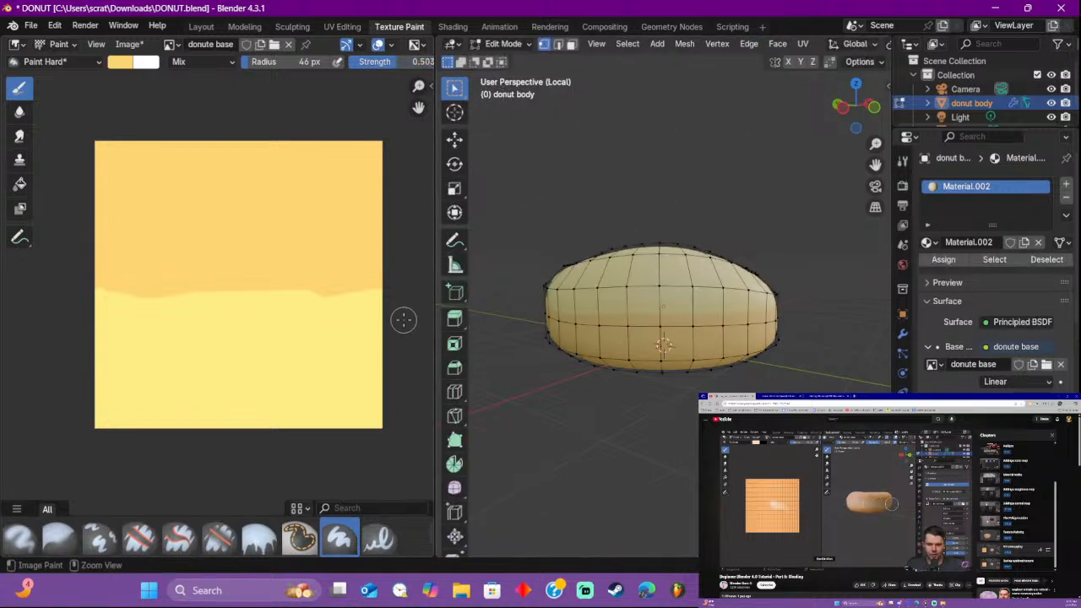
Step: Undo the painted band strokes until the donut image is a plain base color again
key(Tab)
key(ctrl+z)
key(ctrl+z)
key(ctrl+z)
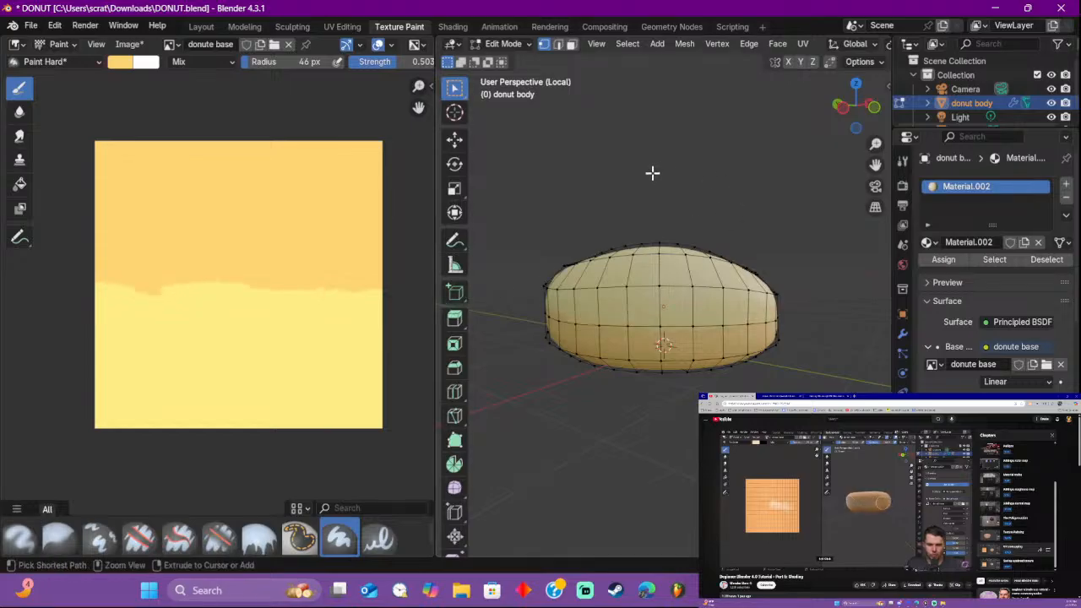
key(ctrl+z)
key(ctrl+z)
key(ctrl+z)
key(ctrl+z)
key(ctrl+z)
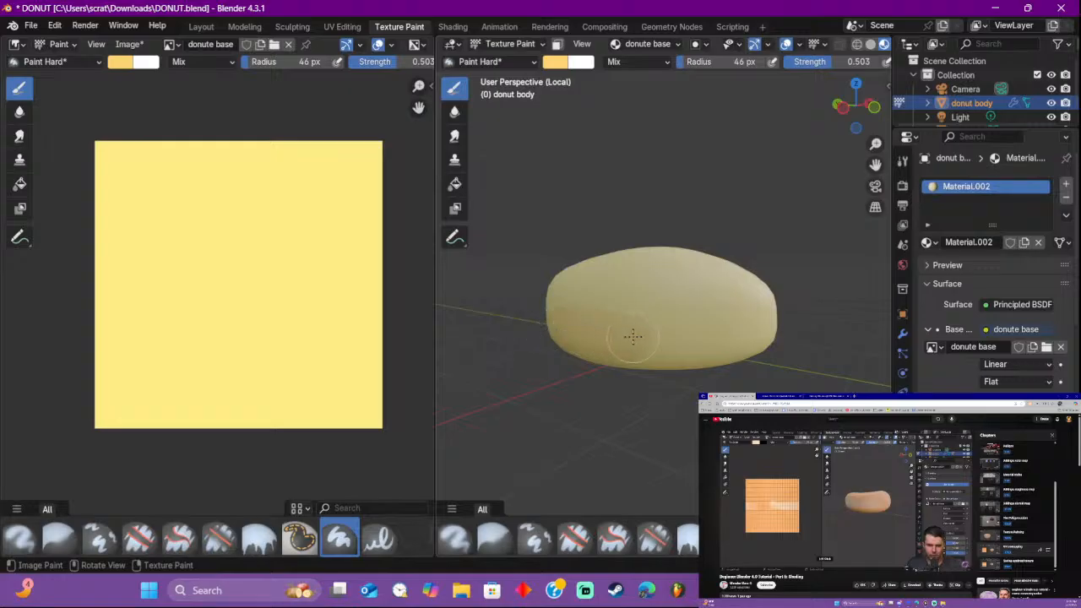
Step: Paint a faint horizontal band across the middle of the donut image, undoing unwanted strokes
drag(245, 269, 190, 273)
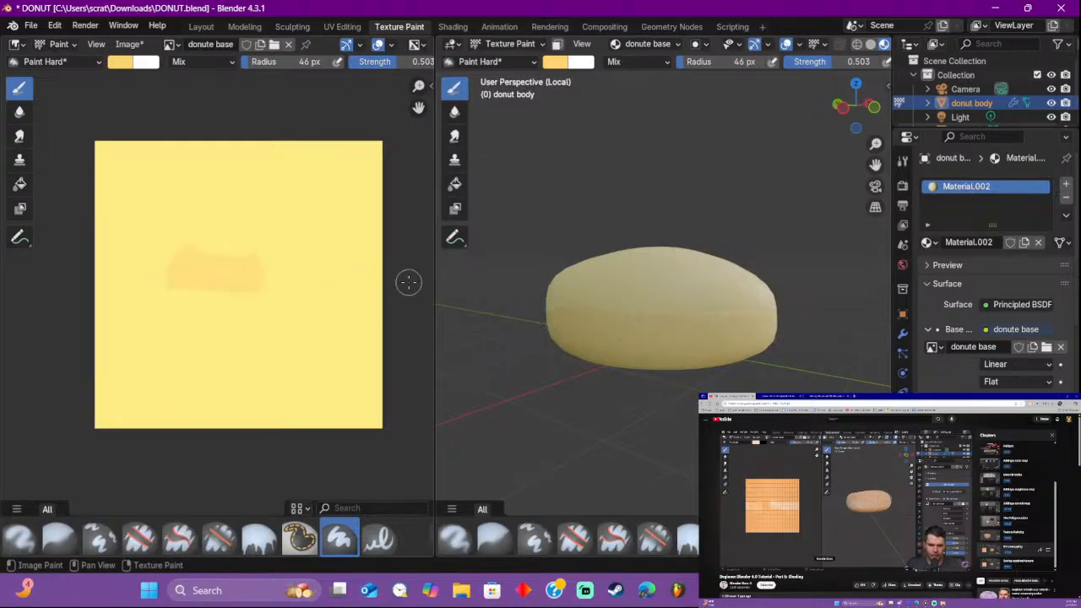
mouse_move(407, 282)
mouse_down()
mouse_move(56, 257)
mouse_move(524, 251)
mouse_move(56, 295)
mouse_move(558, 269)
mouse_up()
key(ctrl+z)
key(ctrl+z)
key(ctrl+z)
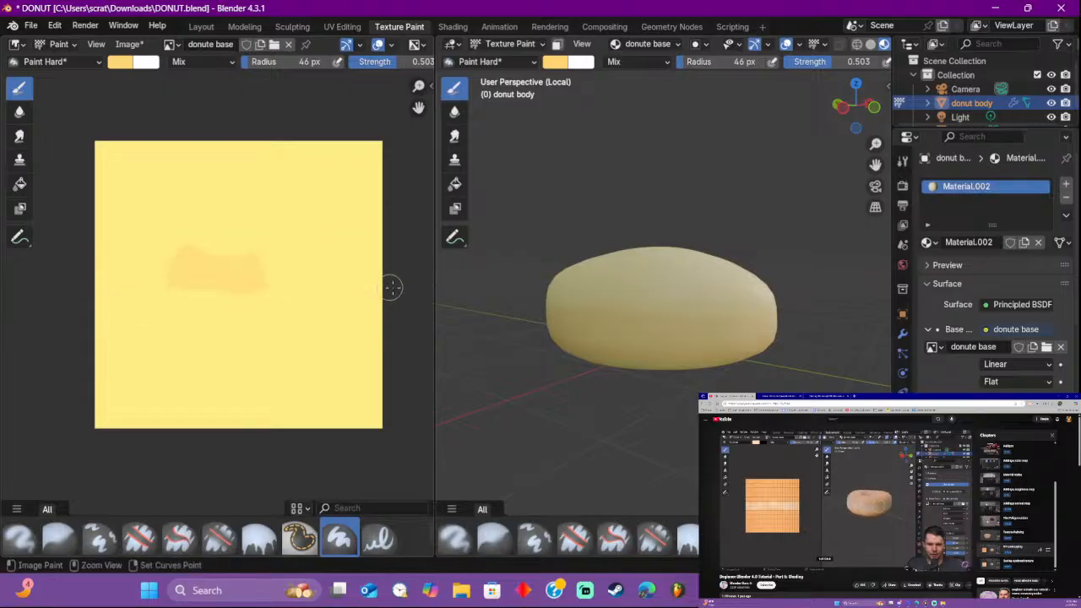
mouse_move(360, 285)
mouse_down()
mouse_move(287, 258)
mouse_move(154, 257)
mouse_up()
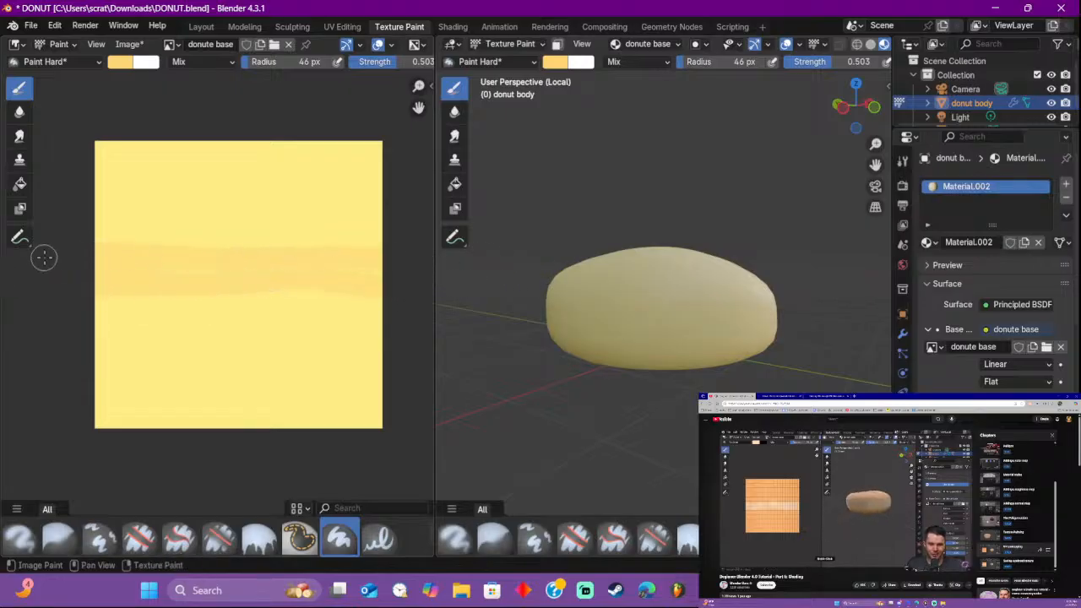
Step: Paint the upper half of the donut image a darker shade, building it up in two overlapping passes
mouse_move(164, 238)
mouse_down()
mouse_move(430, 210)
mouse_move(275, 157)
mouse_move(419, 125)
mouse_move(225, 172)
mouse_up()
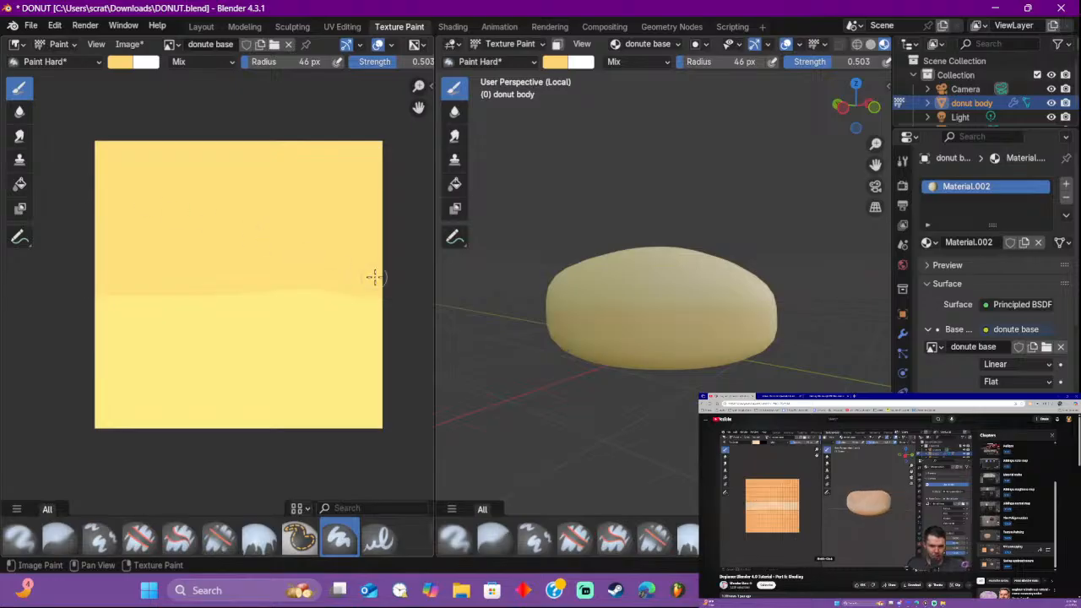
mouse_move(592, 334)
middle_down()
mouse_move(600, 222)
mouse_move(591, 225)
middle_up()
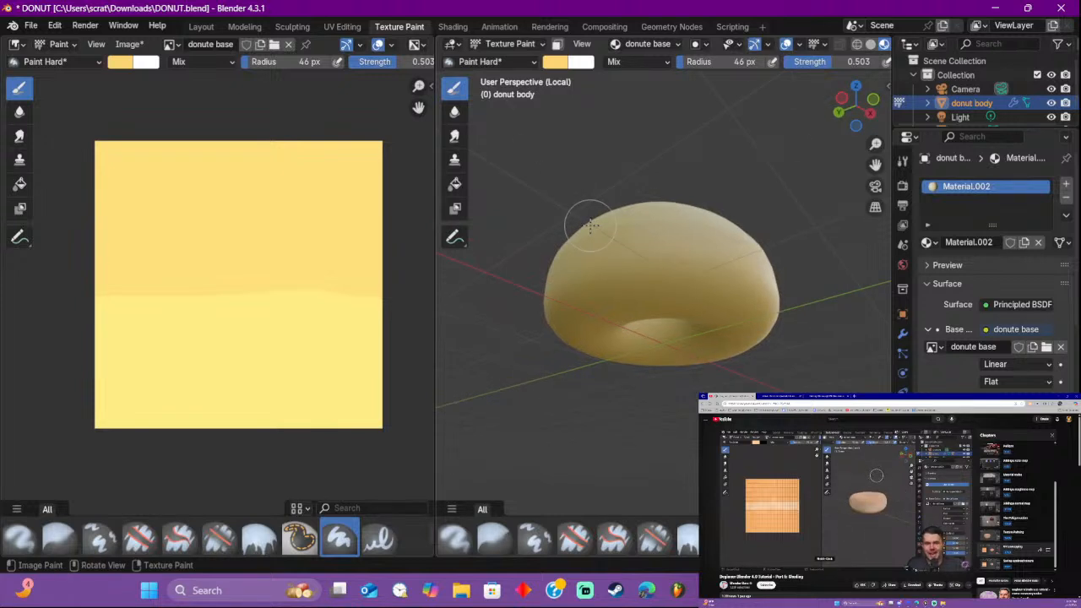
mouse_move(591, 226)
middle_down()
mouse_move(640, 303)
mouse_move(717, 293)
mouse_move(631, 345)
mouse_move(569, 302)
middle_up()
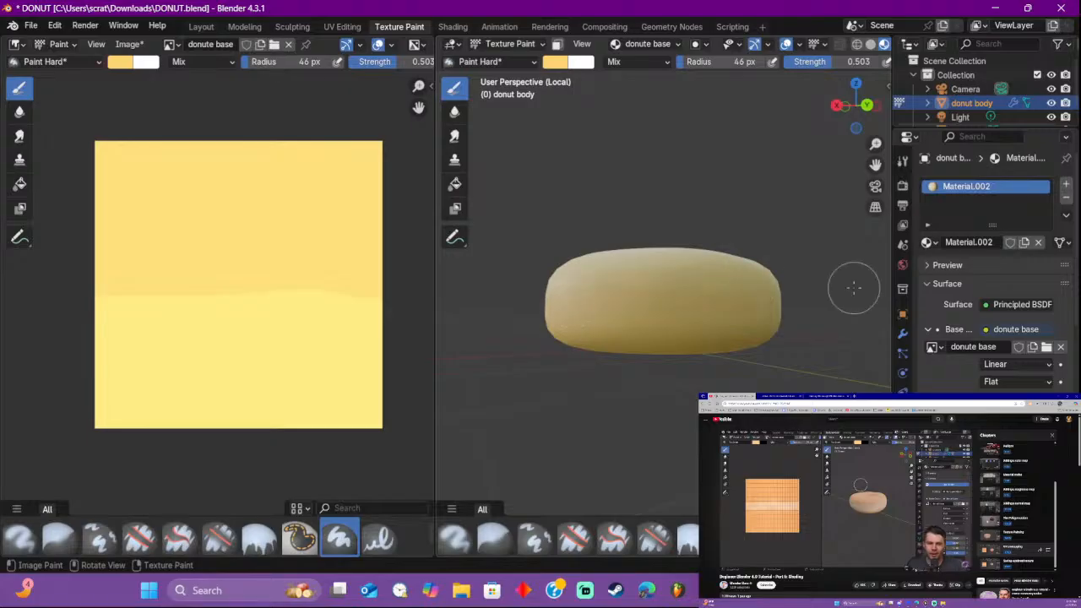
middle_drag(789, 330, 704, 338)
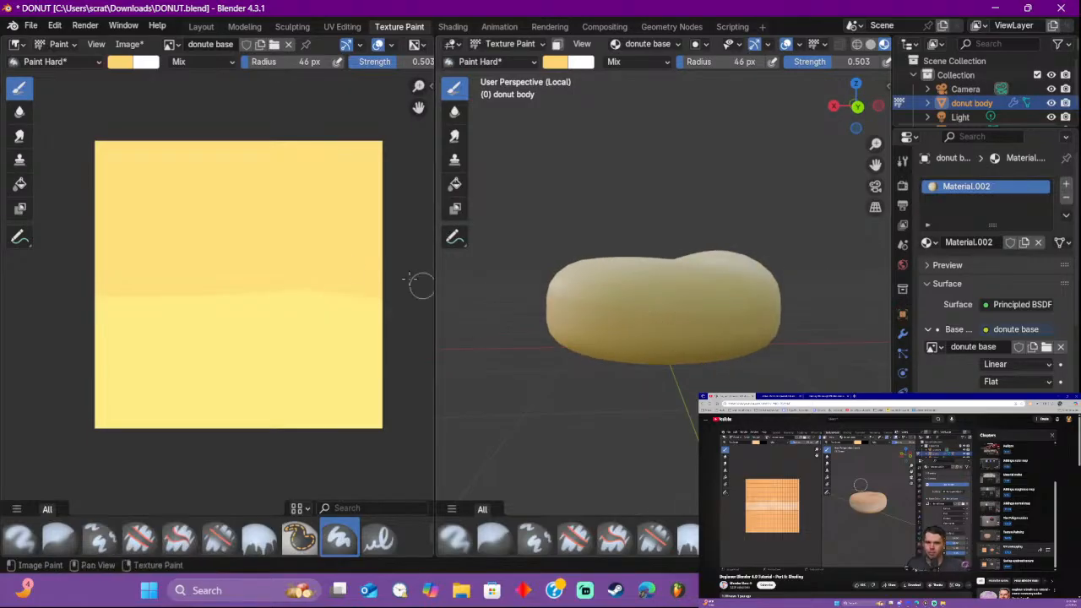
mouse_move(365, 251)
mouse_down()
mouse_move(425, 229)
mouse_move(68, 210)
mouse_move(261, 186)
mouse_move(282, 161)
mouse_up()
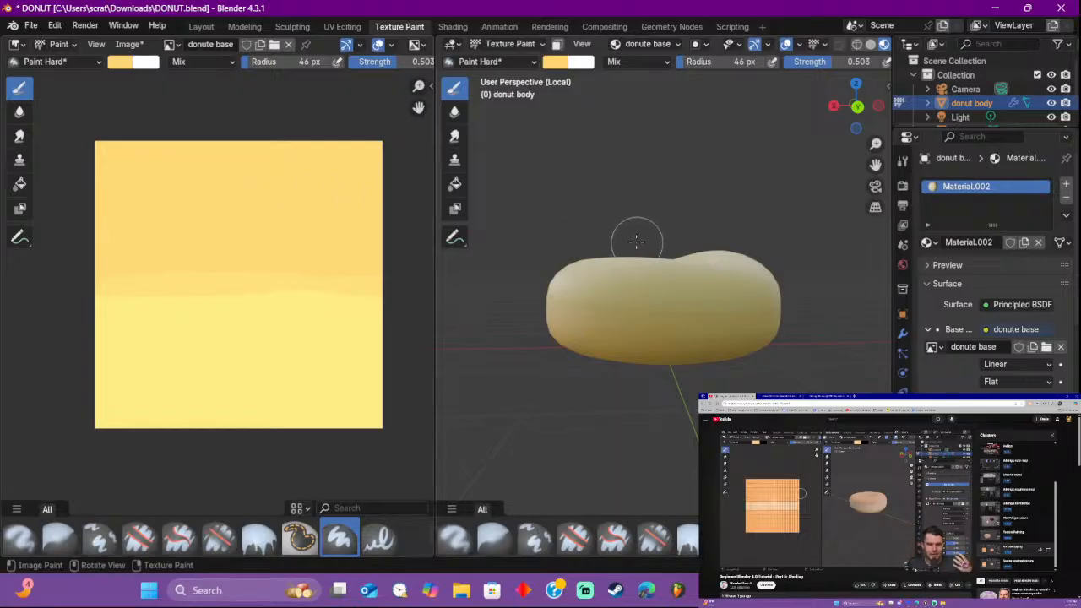
middle_drag(634, 239, 610, 237)
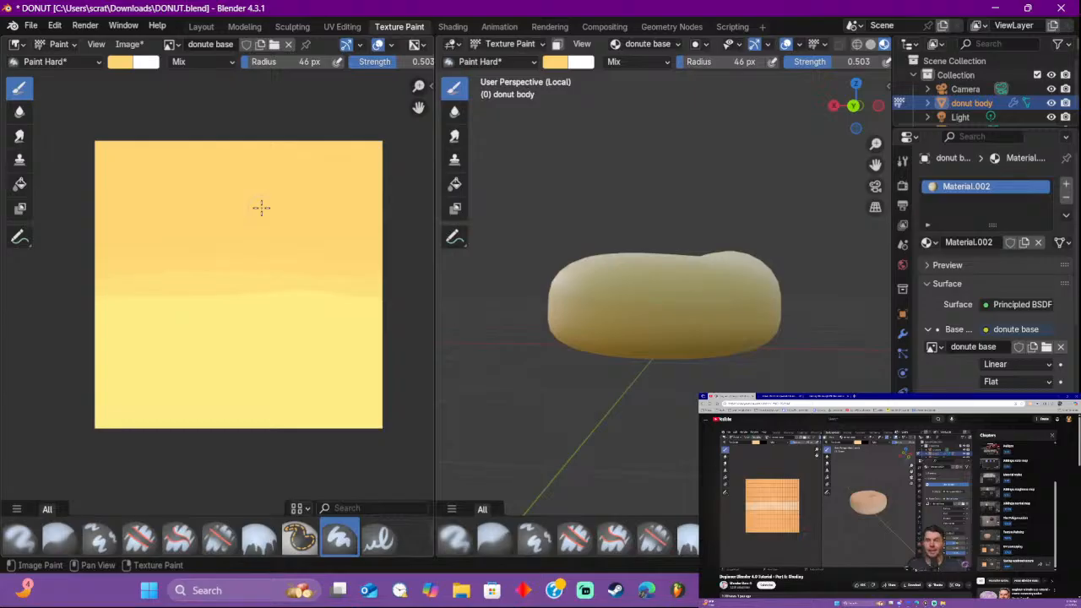
Step: Save the painted image as donute base.png in the Desktop\media\blender shit folder
click(129, 44)
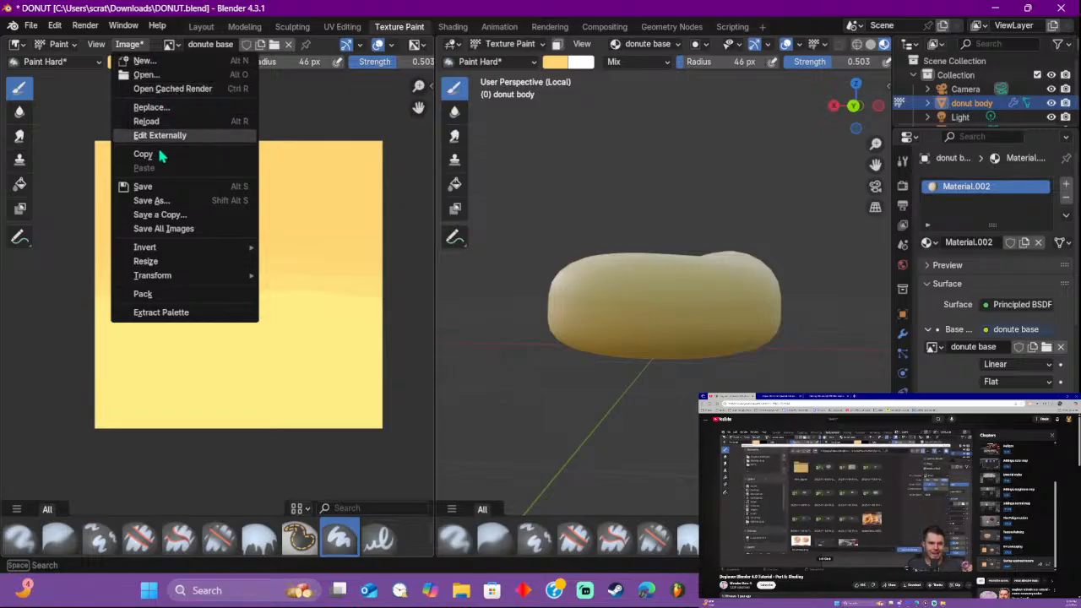
click(153, 189)
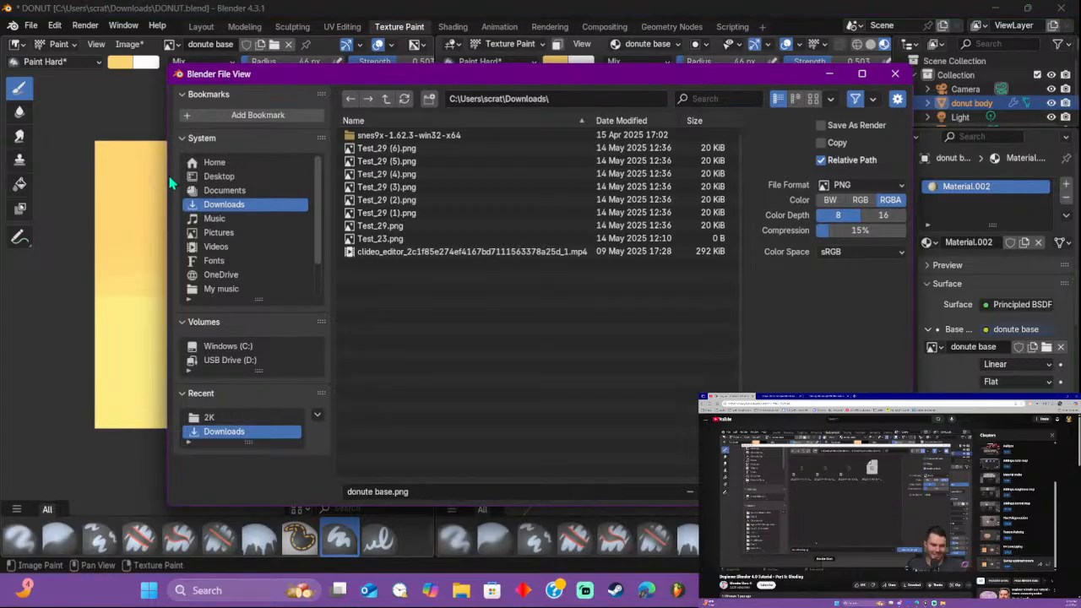
click(219, 175)
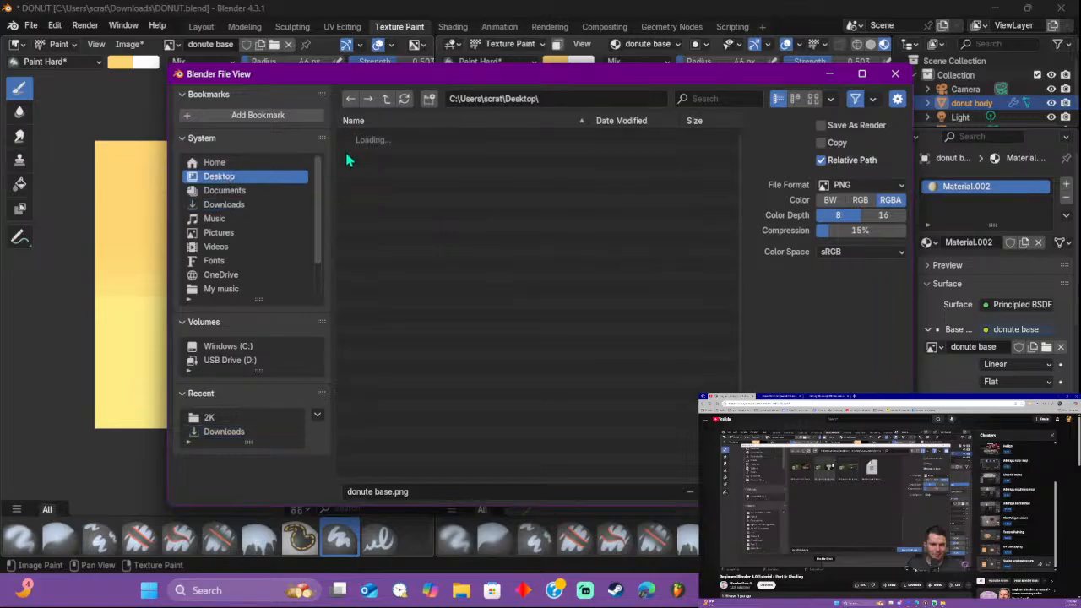
click(370, 149)
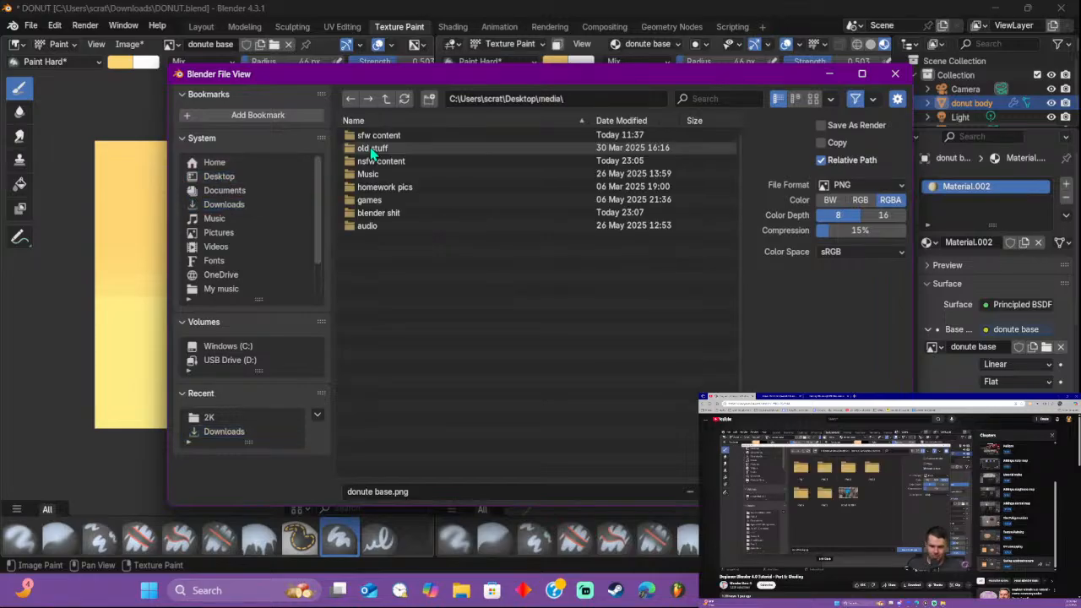
click(379, 213)
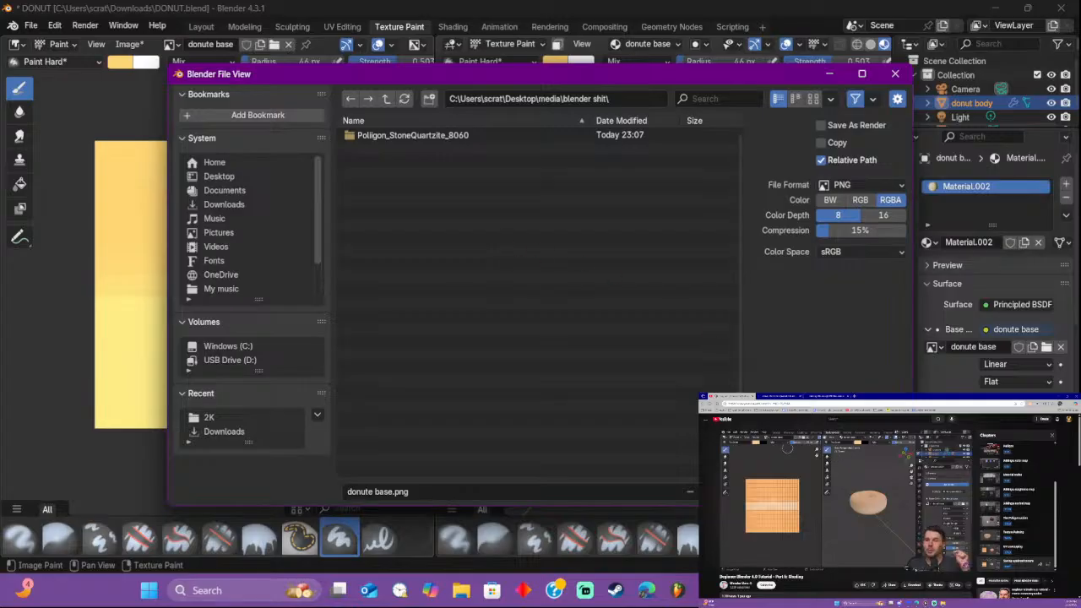
key(Return)
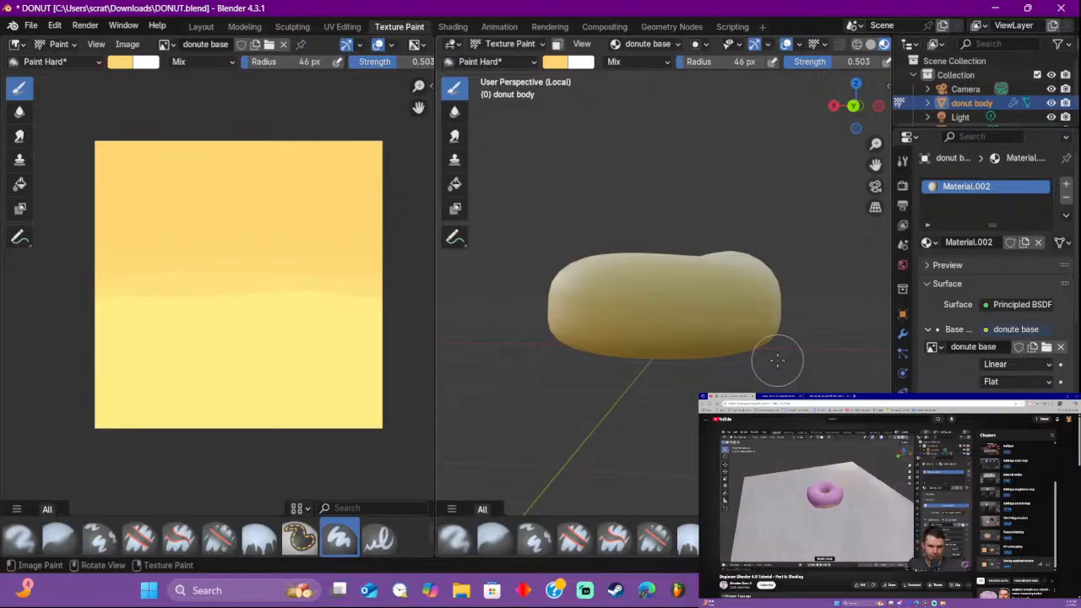
Step: Leave local view to check the body shading beneath the icing, and undo the painted strokes on the donut image
key(KP_Divide)
middle_drag(777, 360, 834, 329)
scroll(760, 342, up, 7)
scroll(834, 330, down, 7)
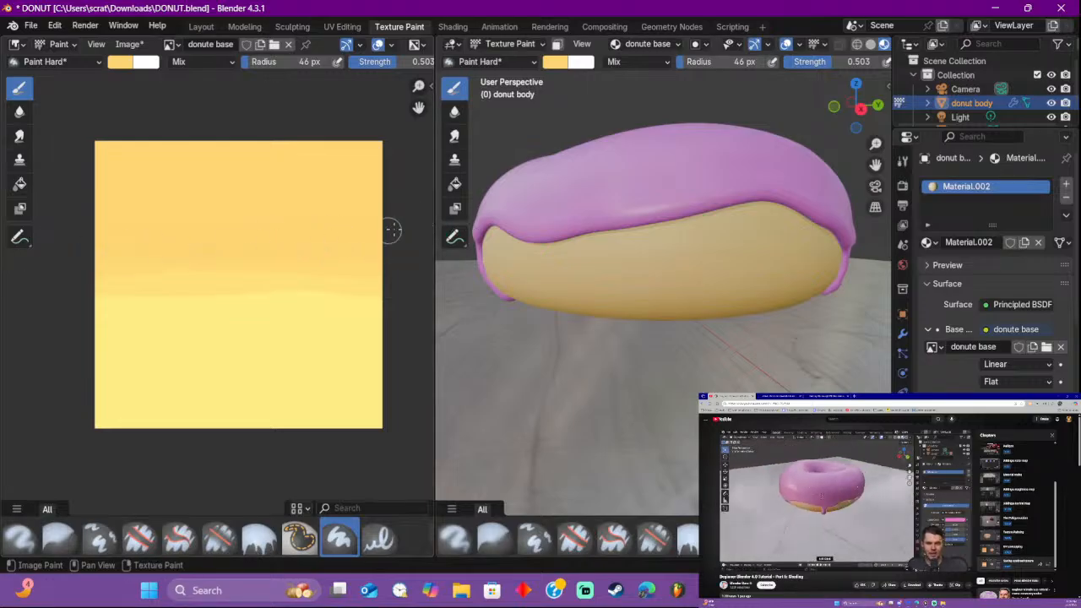
key(ctrl+z)
key(ctrl+z)
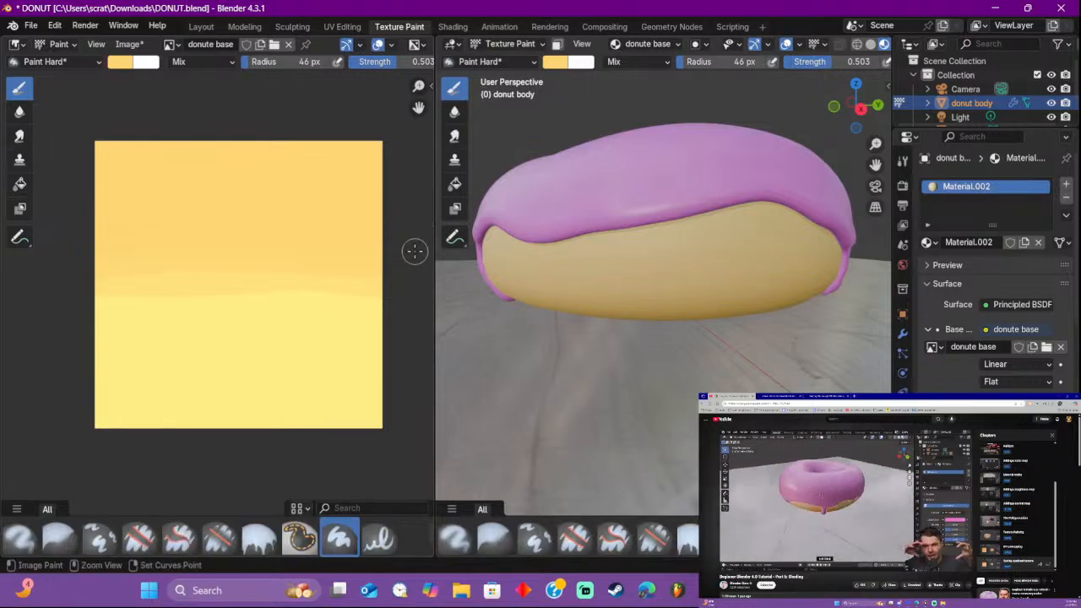
key(ctrl+z)
Step: Try painting a darker horizontal band across the middle of the donut image, and undo each attempt
mouse_move(88, 287)
mouse_down()
mouse_move(376, 289)
mouse_move(59, 273)
mouse_move(194, 297)
mouse_move(120, 299)
mouse_move(428, 279)
mouse_move(133, 249)
mouse_move(322, 260)
mouse_up()
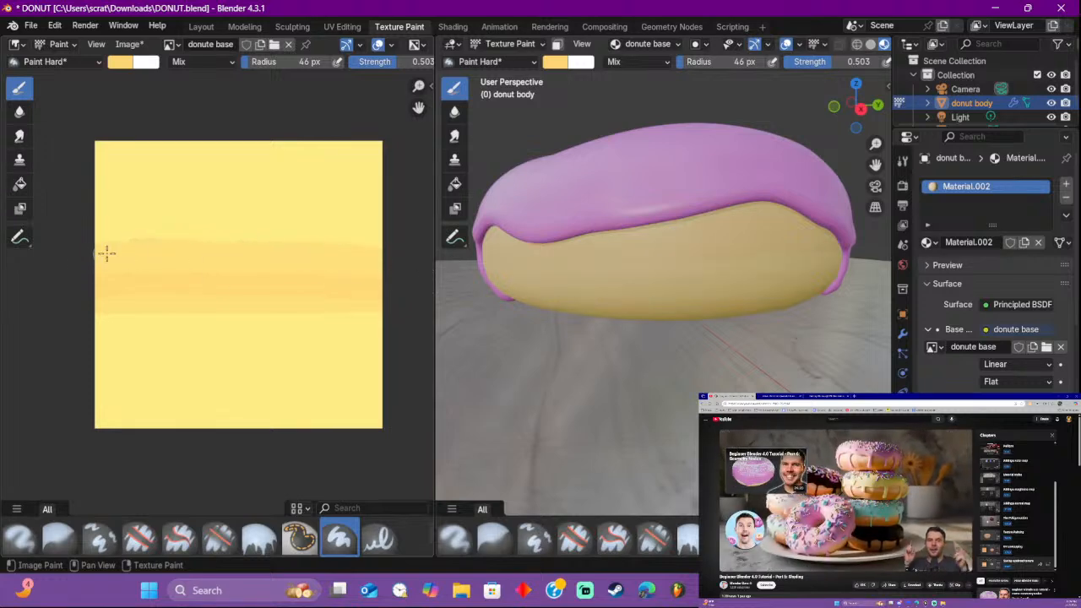
key(ctrl+z)
mouse_move(125, 287)
mouse_down()
mouse_move(152, 299)
mouse_move(404, 311)
mouse_move(198, 314)
mouse_move(188, 292)
mouse_move(118, 299)
mouse_move(293, 309)
mouse_up()
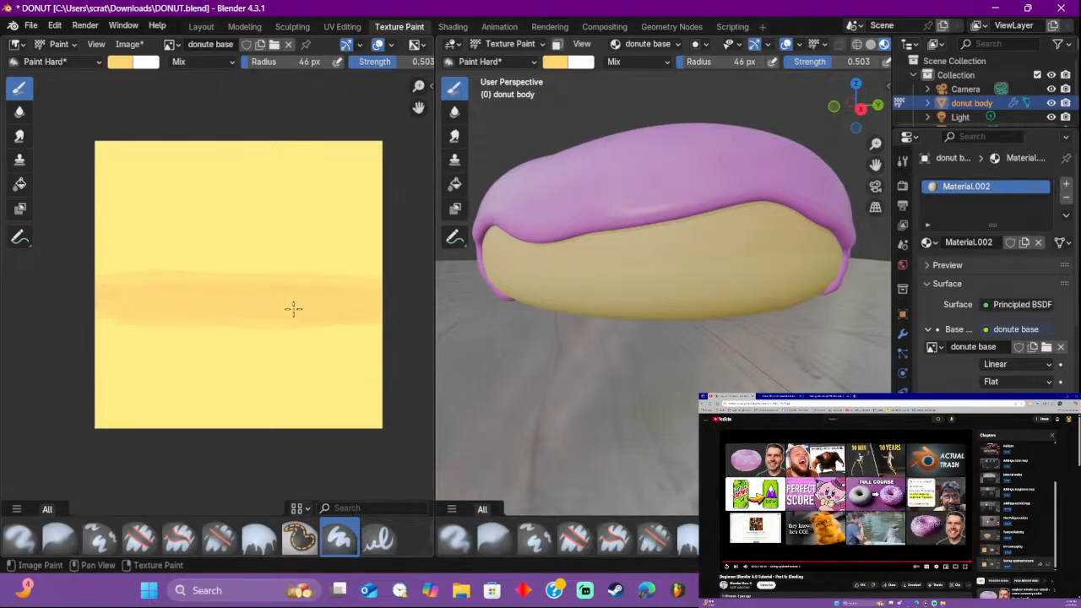
middle_drag(748, 282, 554, 288)
scroll(555, 291, up, 4)
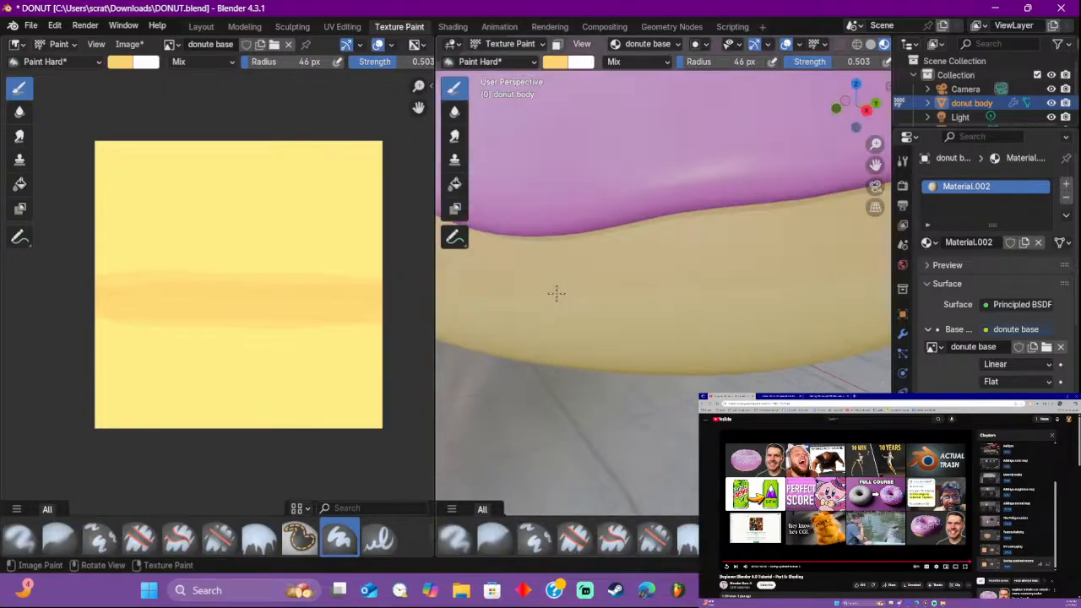
key(ctrl+z)
scroll(594, 279, down, 5)
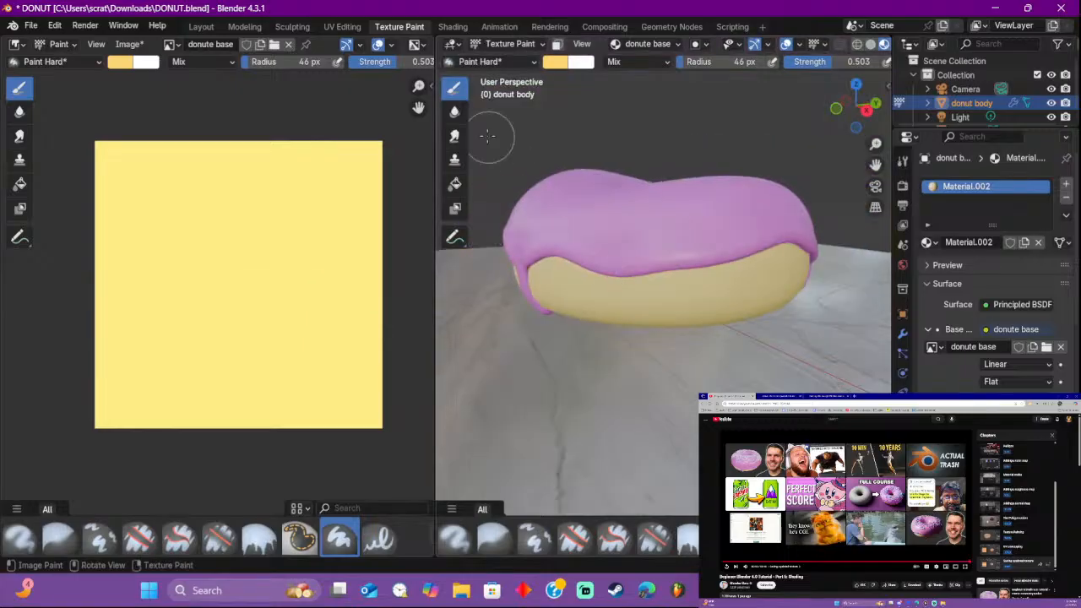
Step: Set the brush strength to 0.231 and try faint strokes across the middle of the donut body
drag(412, 64, 386, 63)
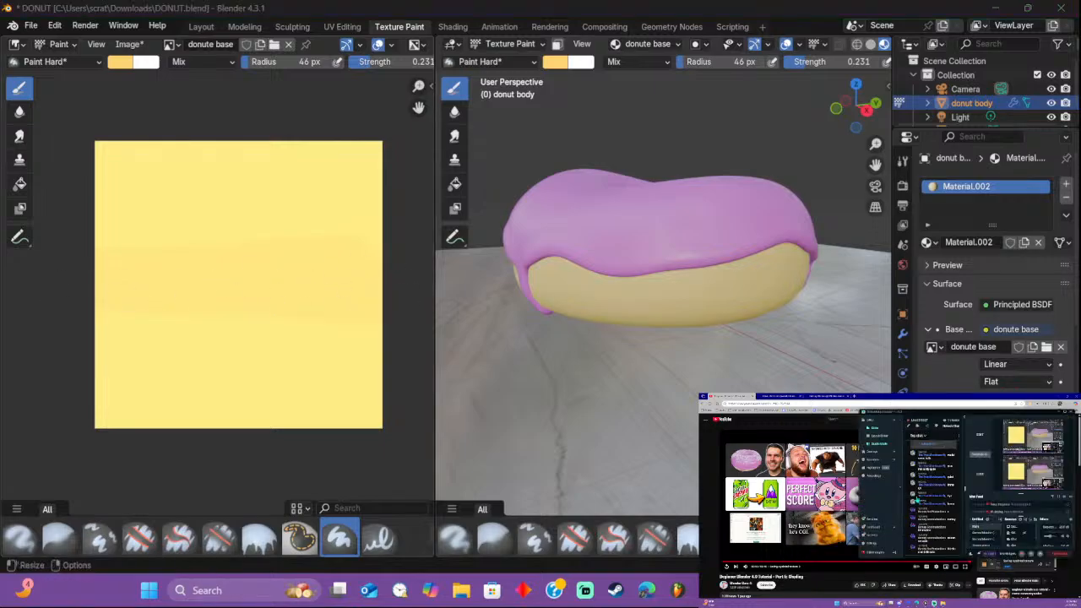
middle_drag(787, 347, 749, 330)
scroll(748, 332, up, 1)
scroll(749, 337, down, 1)
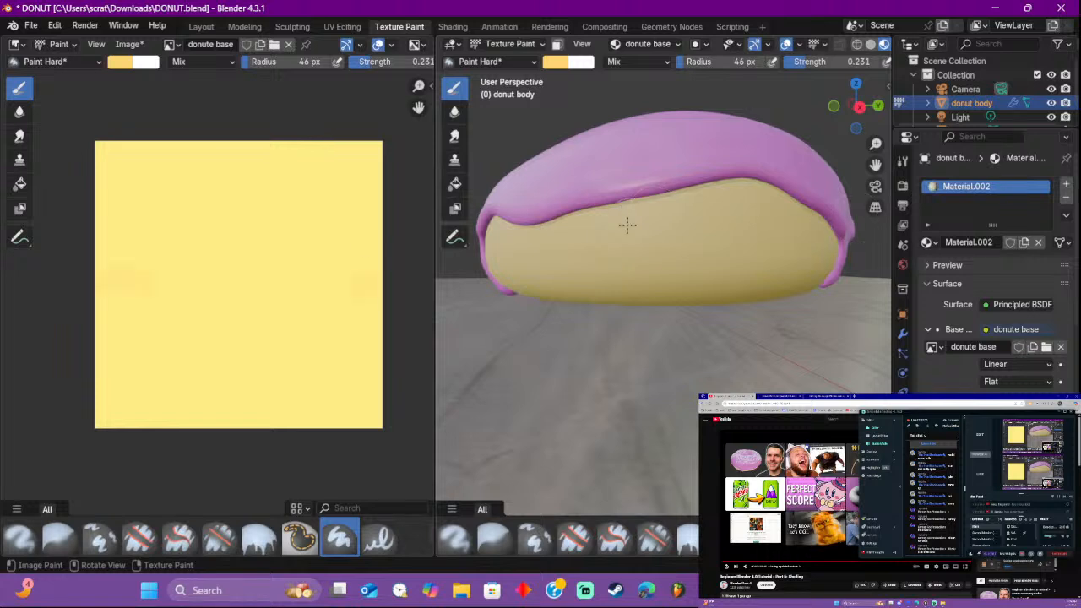
scroll(699, 234, down, 3)
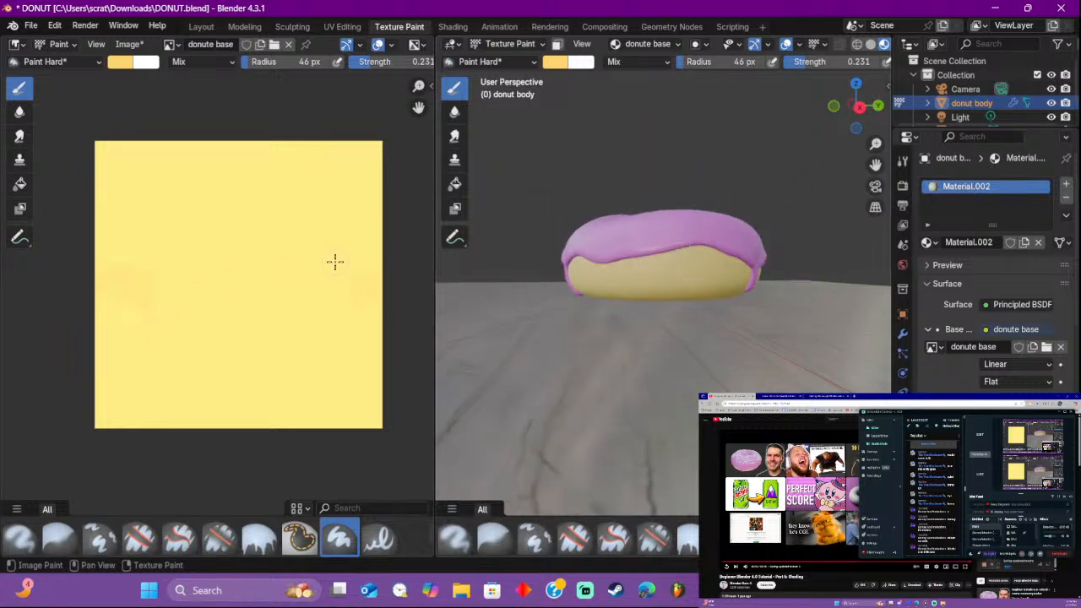
Step: Isolate the donut body in local view and paint faint strokes along its side at brush strength 0.462
key(KP_Divide)
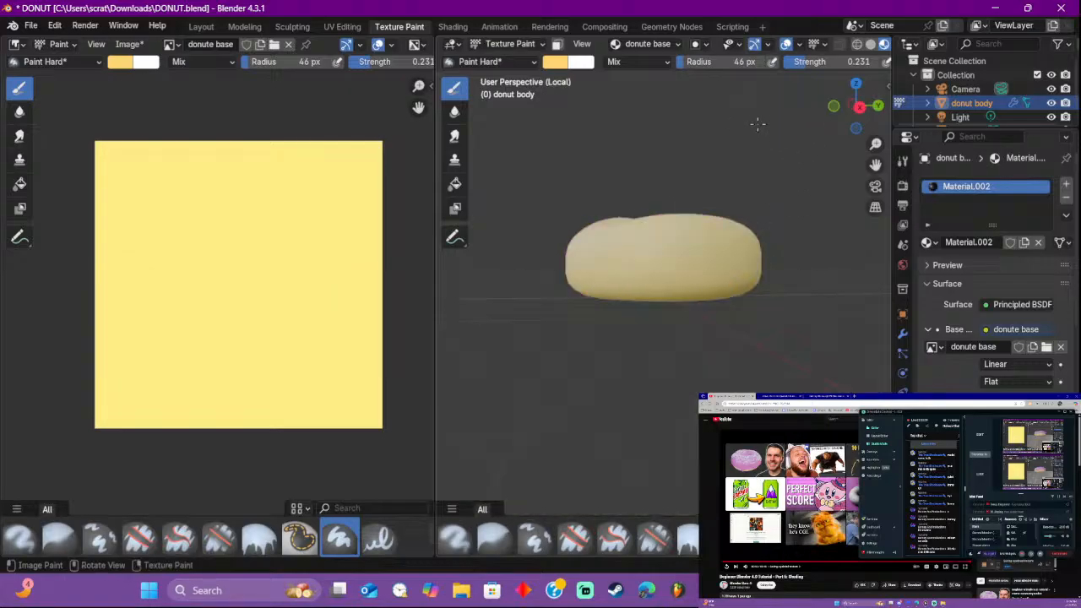
drag(834, 68, 856, 68)
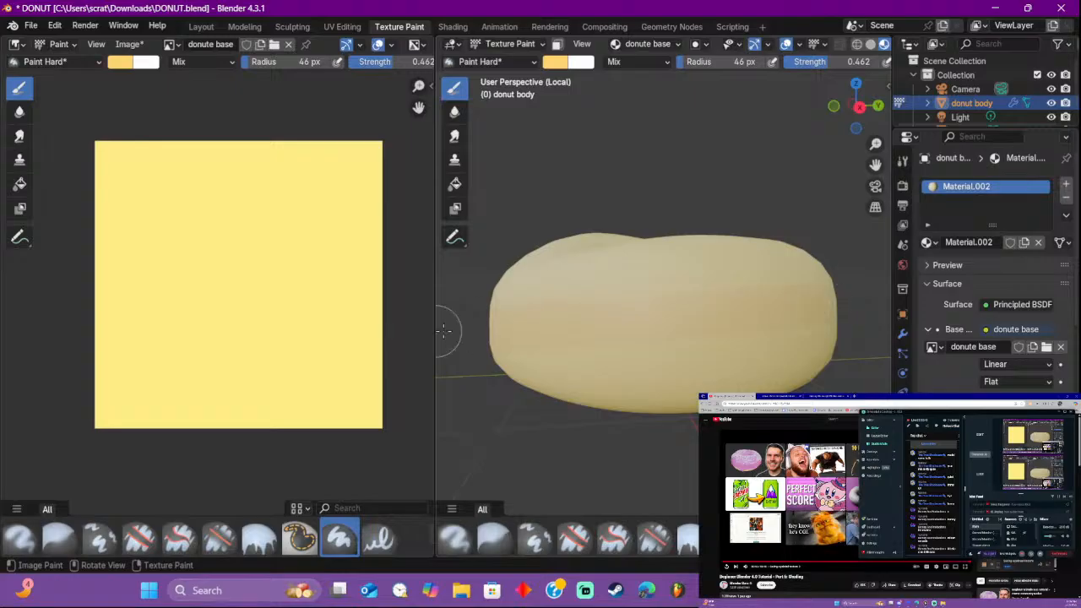
middle_drag(776, 330, 565, 288)
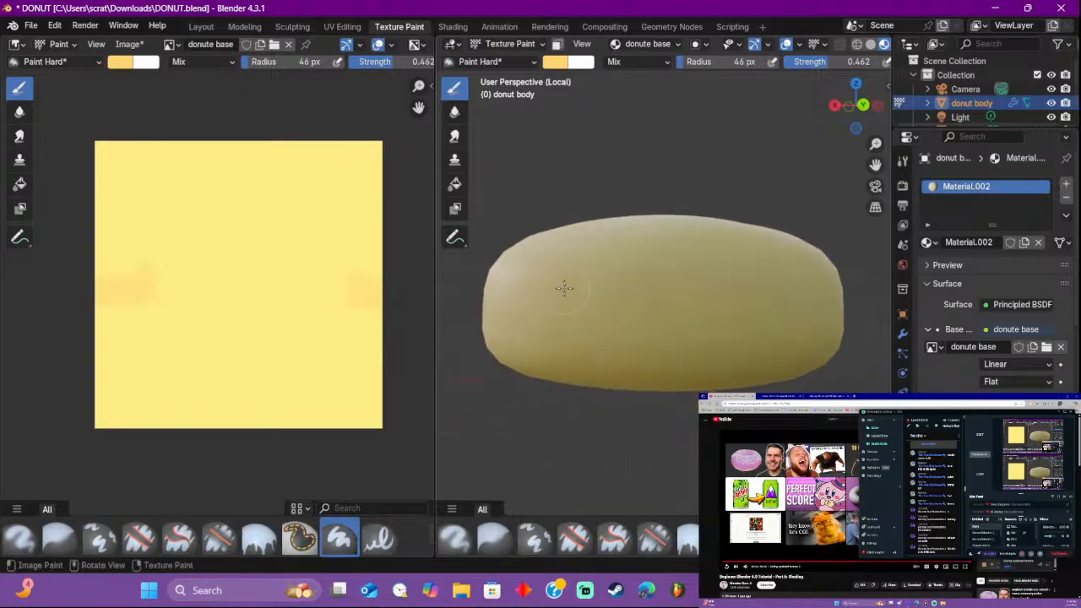
drag(832, 301, 710, 308)
middle_drag(730, 331, 810, 330)
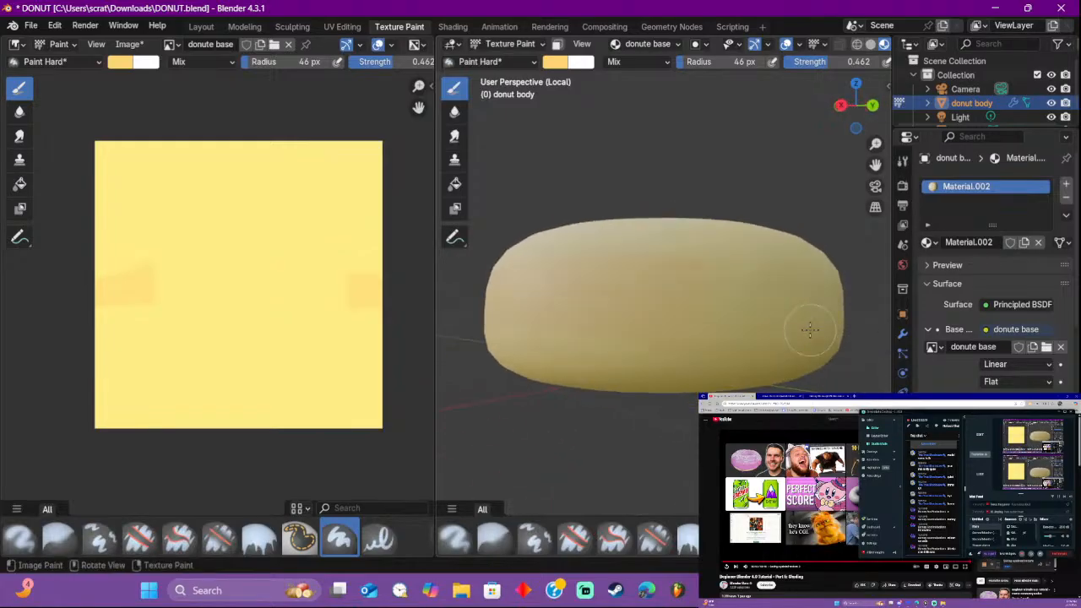
Step: Set the brush strength to 1.000 and paint a darker band around the side of the donut body
drag(836, 62, 880, 70)
mouse_move(640, 313)
mouse_down()
mouse_move(872, 310)
mouse_move(475, 316)
mouse_up()
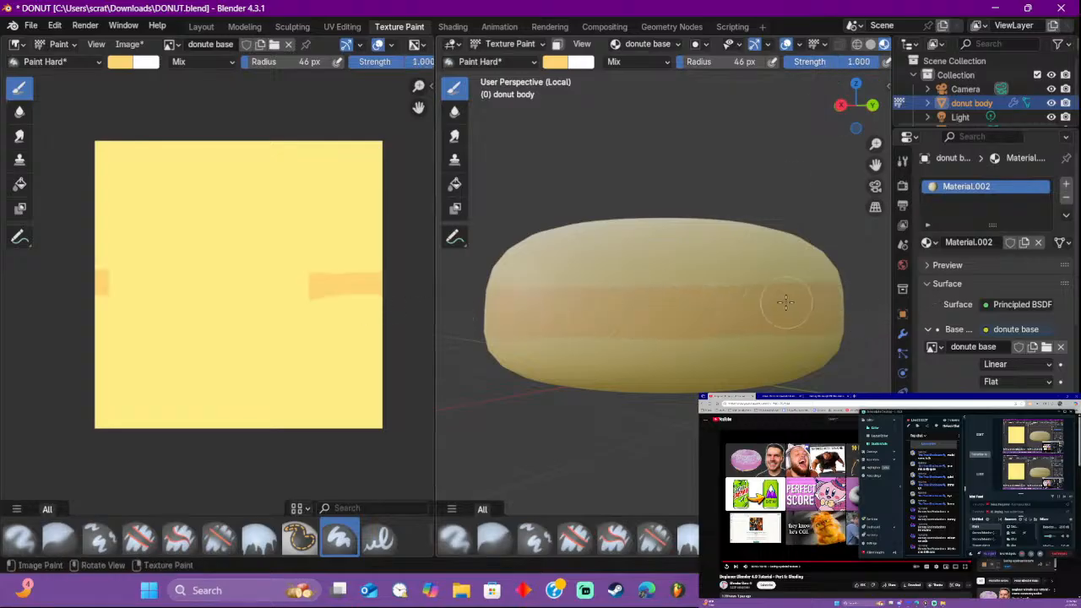
middle_drag(784, 302, 579, 288)
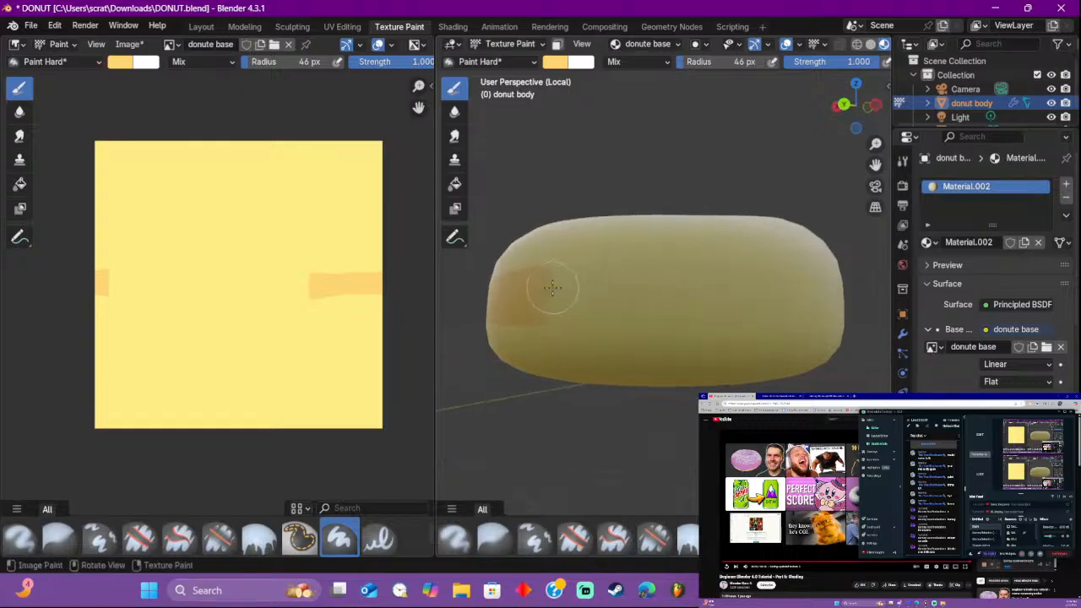
mouse_move(553, 288)
mouse_down()
mouse_move(695, 283)
mouse_move(772, 293)
mouse_move(560, 309)
mouse_up()
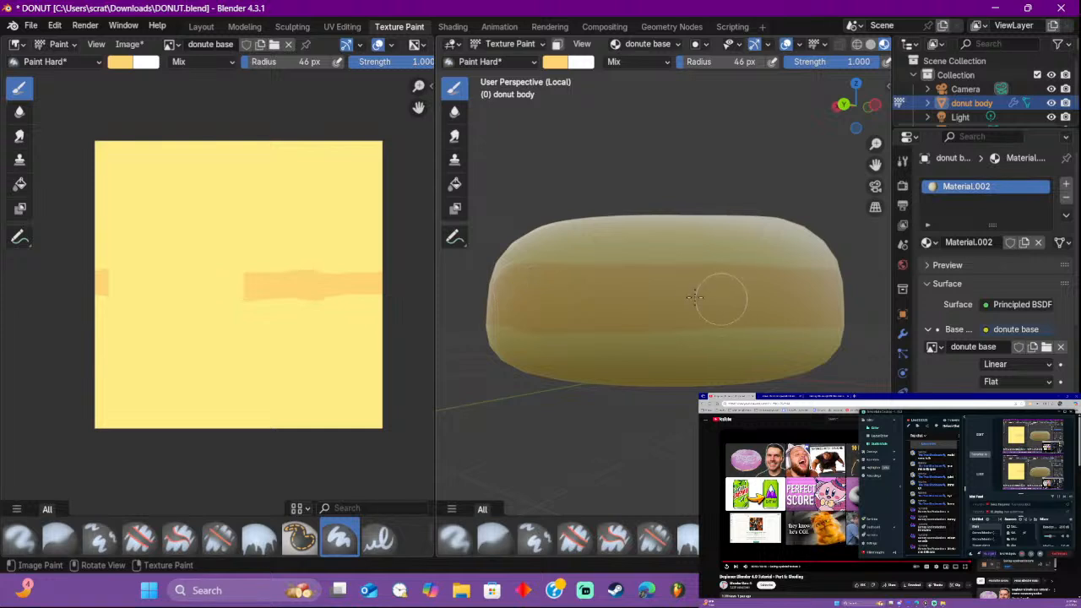
middle_drag(694, 296, 536, 328)
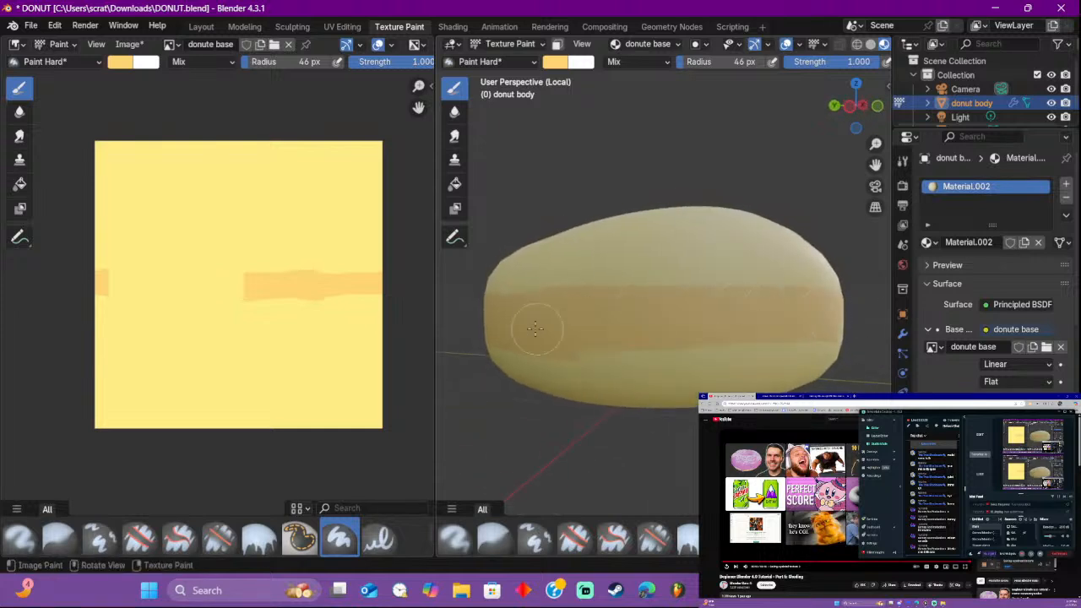
mouse_move(854, 319)
middle_down()
mouse_move(668, 316)
mouse_move(579, 301)
middle_up()
drag(536, 287, 726, 293)
drag(508, 316, 811, 321)
middle_drag(811, 321, 441, 316)
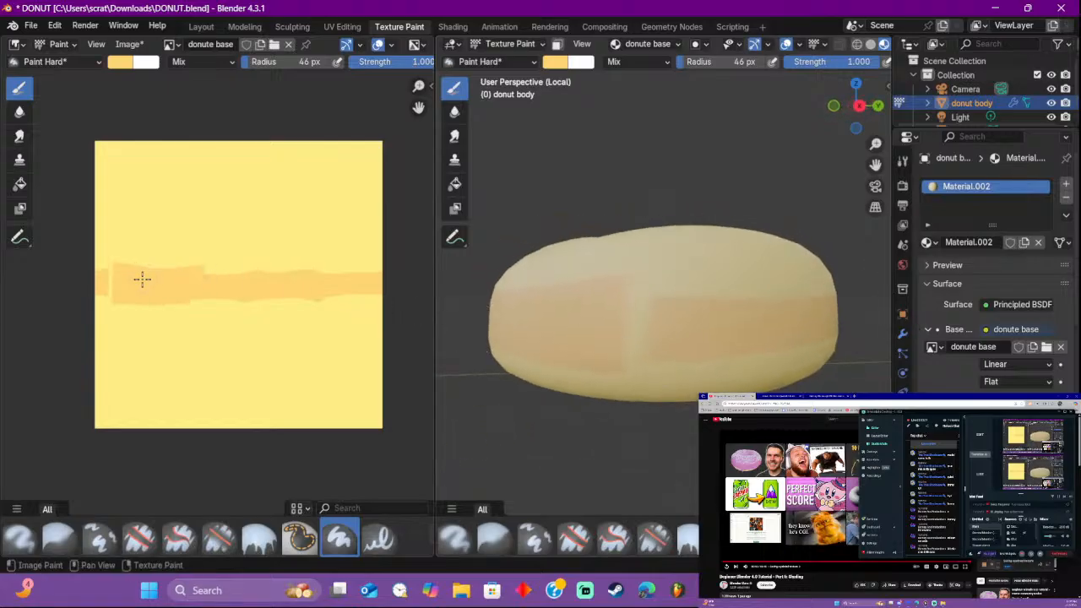
Step: Fill the gaps and even out the band's edges across the full width of the donut image
drag(66, 282, 114, 274)
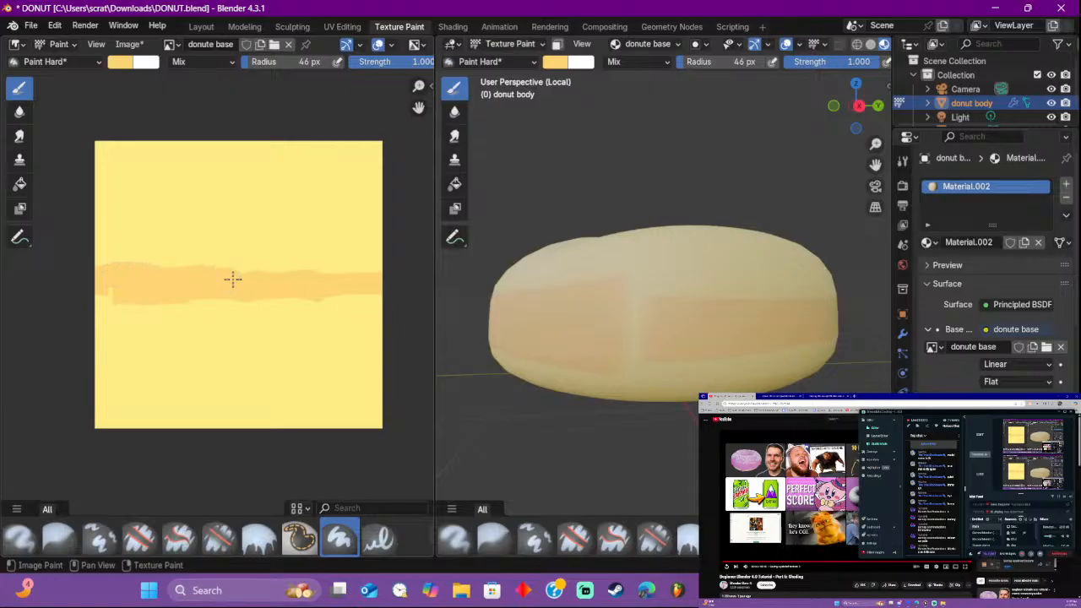
mouse_move(277, 277)
mouse_down()
mouse_move(167, 268)
mouse_move(178, 296)
mouse_move(393, 299)
mouse_up()
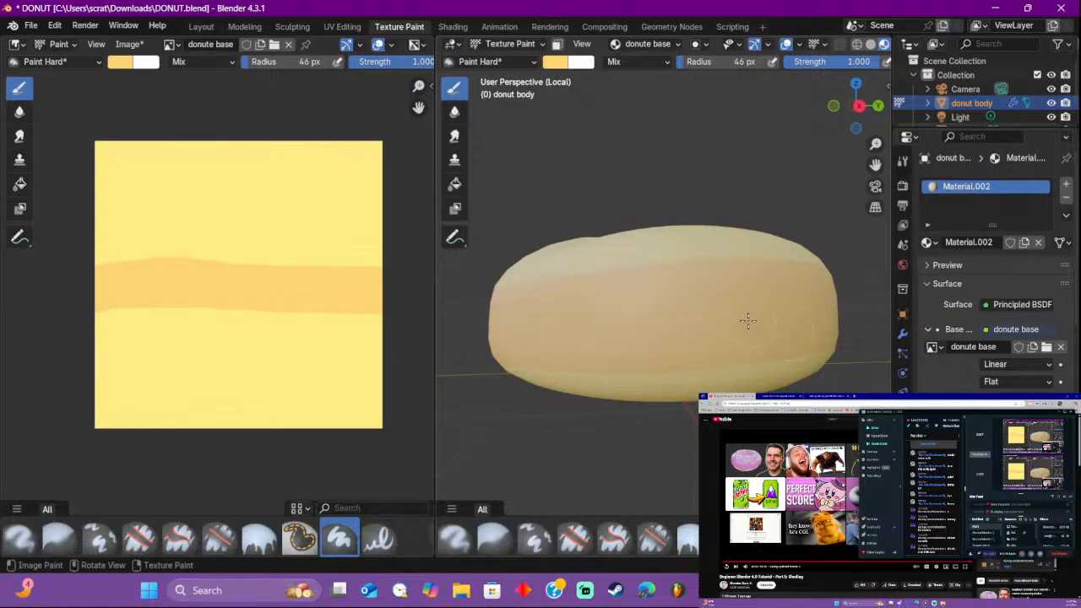
middle_drag(748, 320, 542, 321)
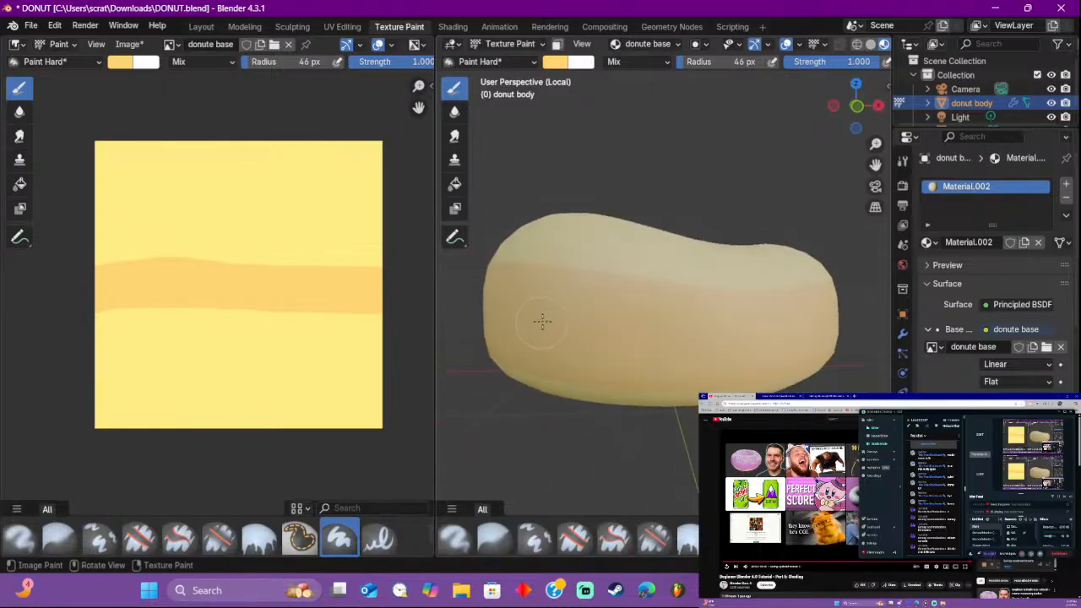
Step: Leave local view and inspect the painted band beneath the icing from several sides
key(KP_Divide)
middle_drag(758, 337, 490, 319)
scroll(798, 333, up, 7)
middle_drag(797, 339, 734, 355)
scroll(734, 355, down, 6)
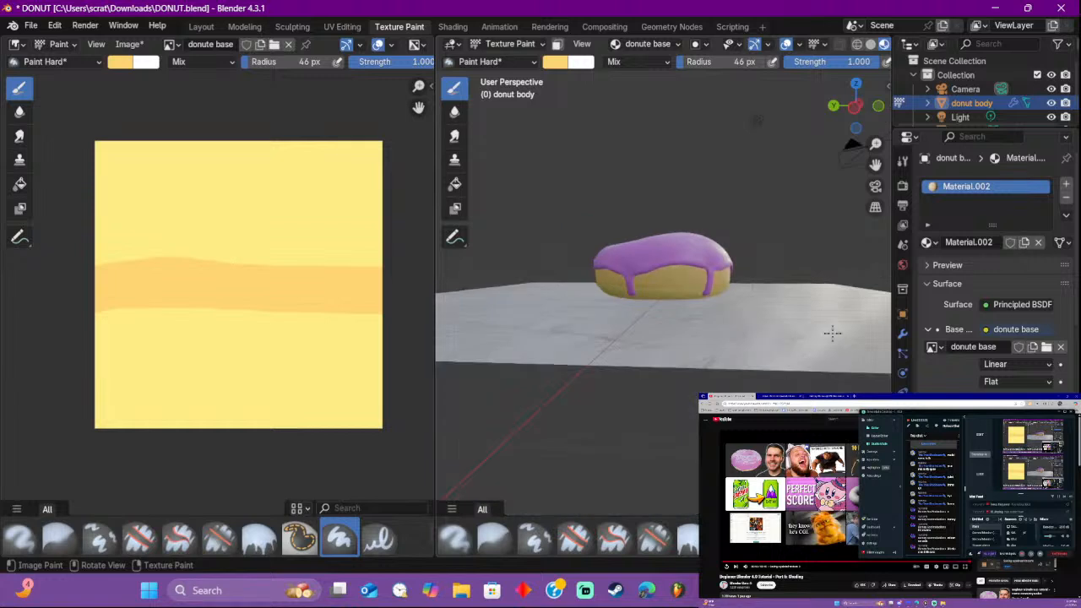
middle_drag(751, 302, 465, 313)
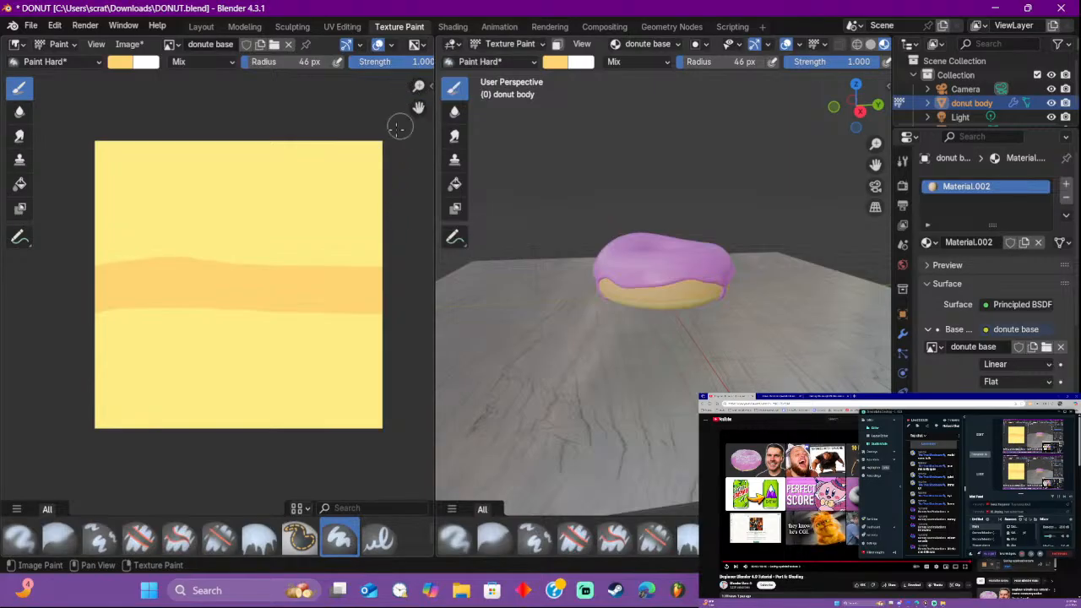
Step: Switch to the Blur brush with a 236 px radius and soften one end of the painted band in the image
scroll(246, 256, up, 2)
scroll(245, 256, down, 2)
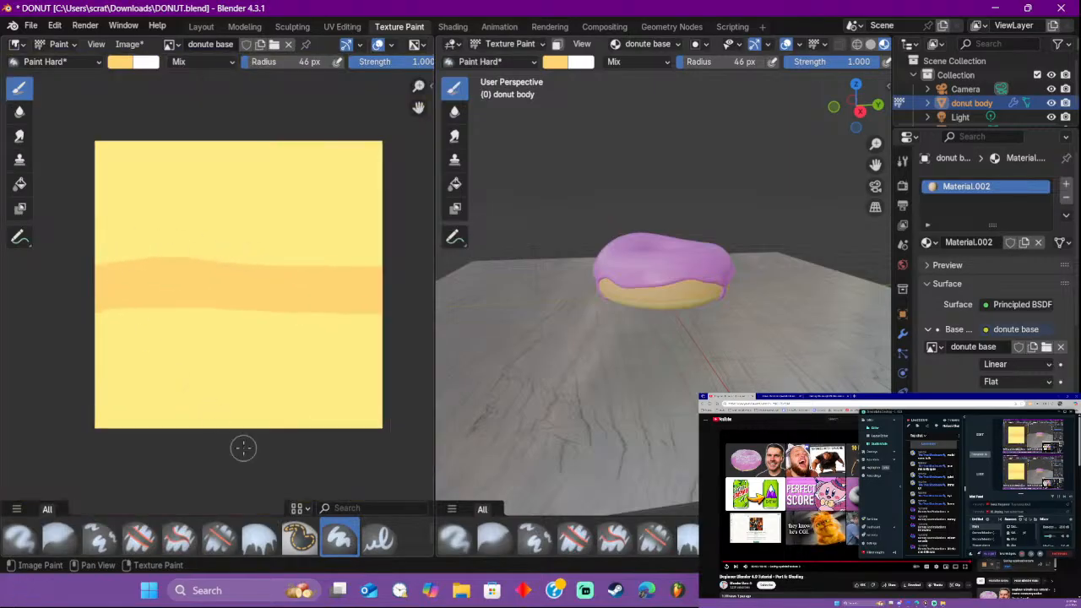
click(494, 540)
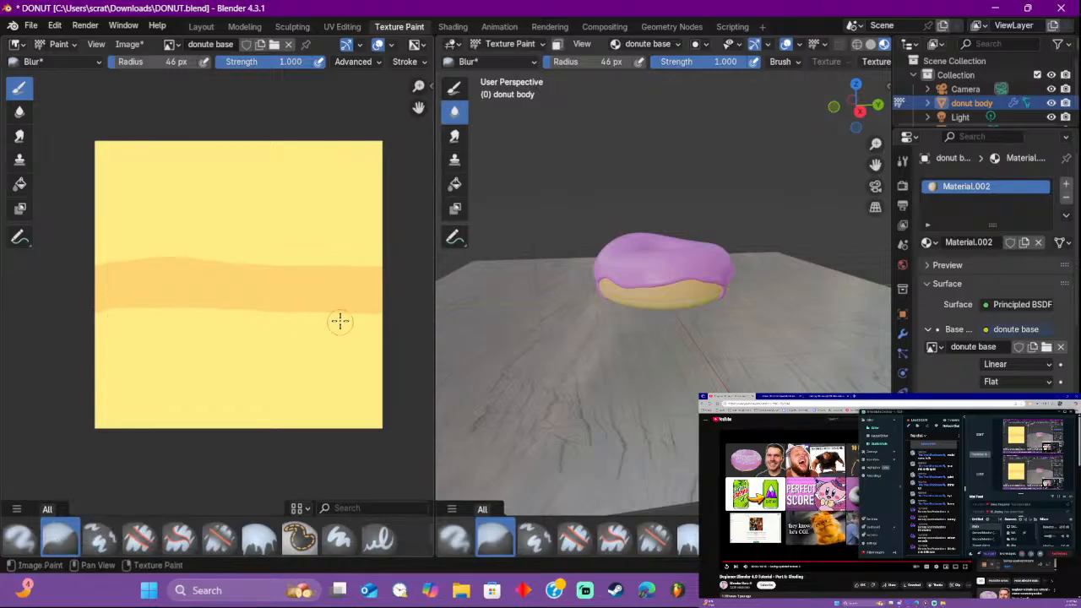
drag(142, 62, 173, 61)
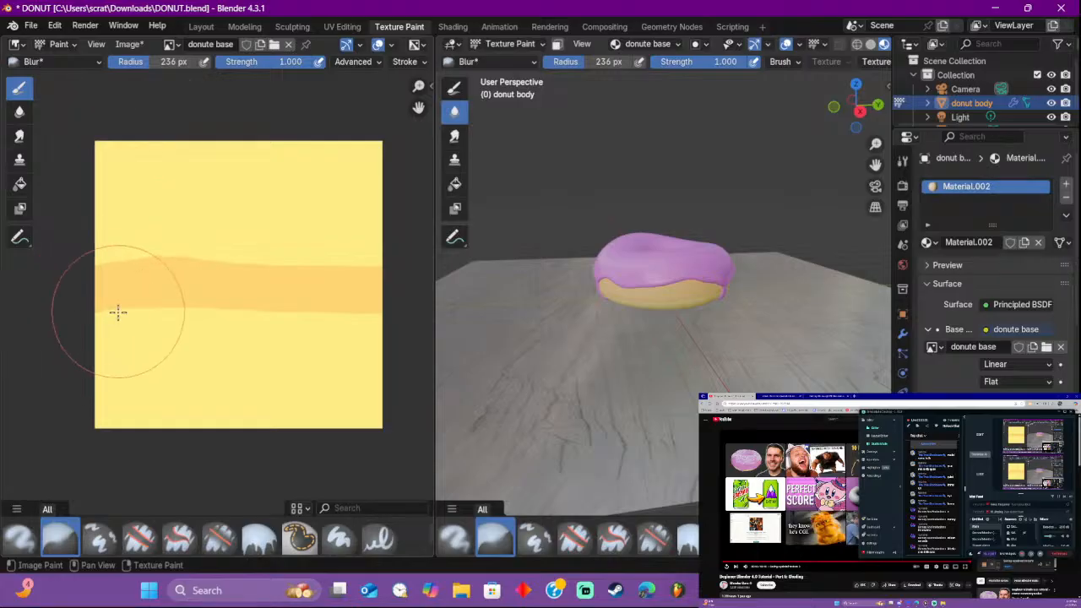
mouse_move(118, 313)
mouse_down()
mouse_move(367, 312)
mouse_move(82, 304)
mouse_up()
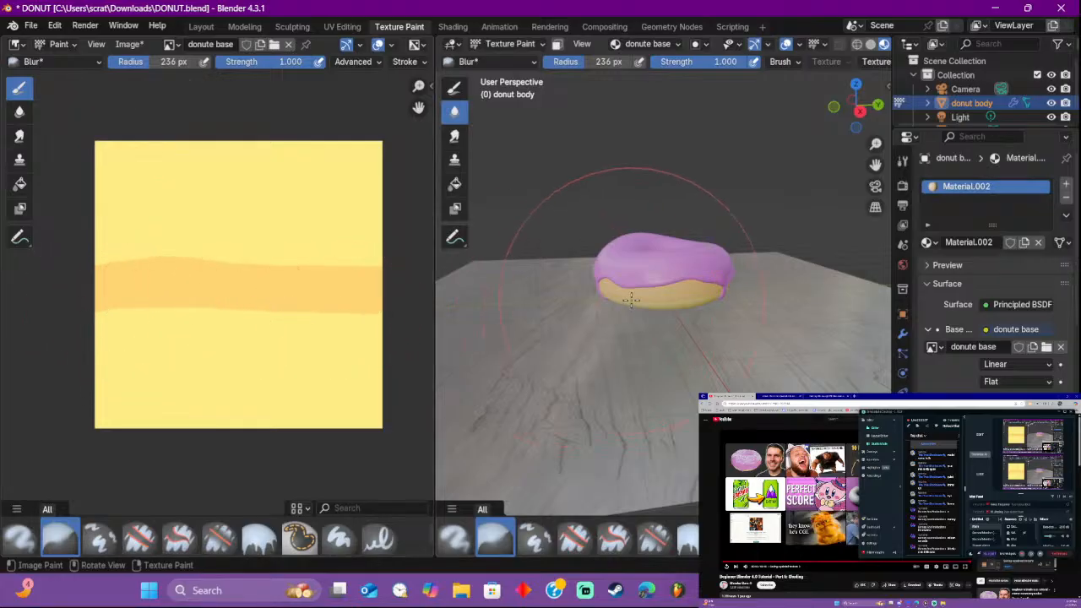
Step: Set the Blur brush radius to 99 px and soften the band's edges on the donut's side and across the image
scroll(670, 304, up, 5)
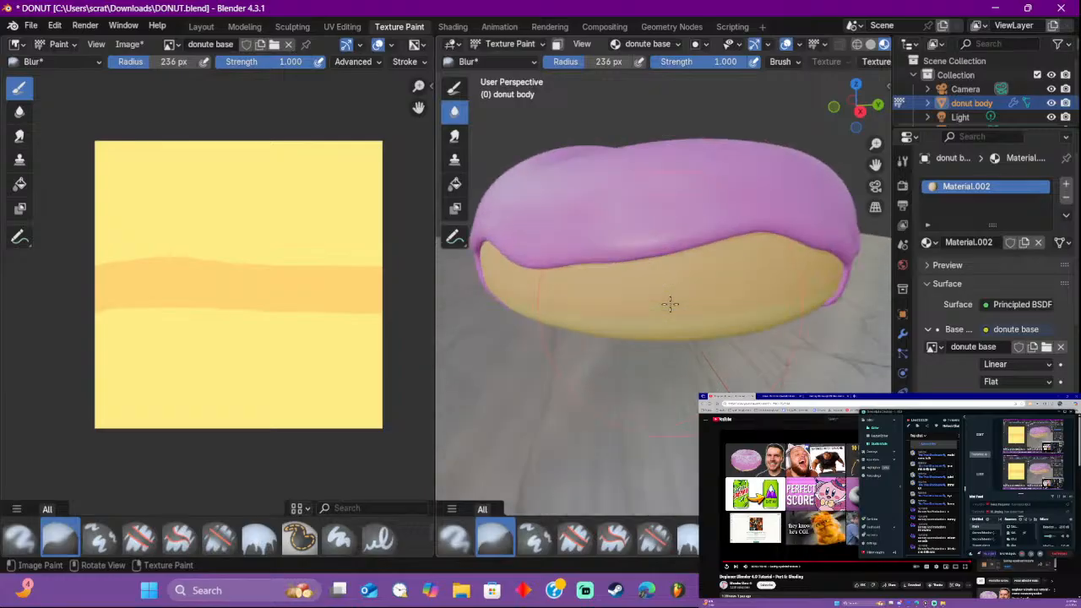
mouse_move(664, 294)
middle_down()
mouse_move(663, 270)
mouse_move(664, 295)
middle_up()
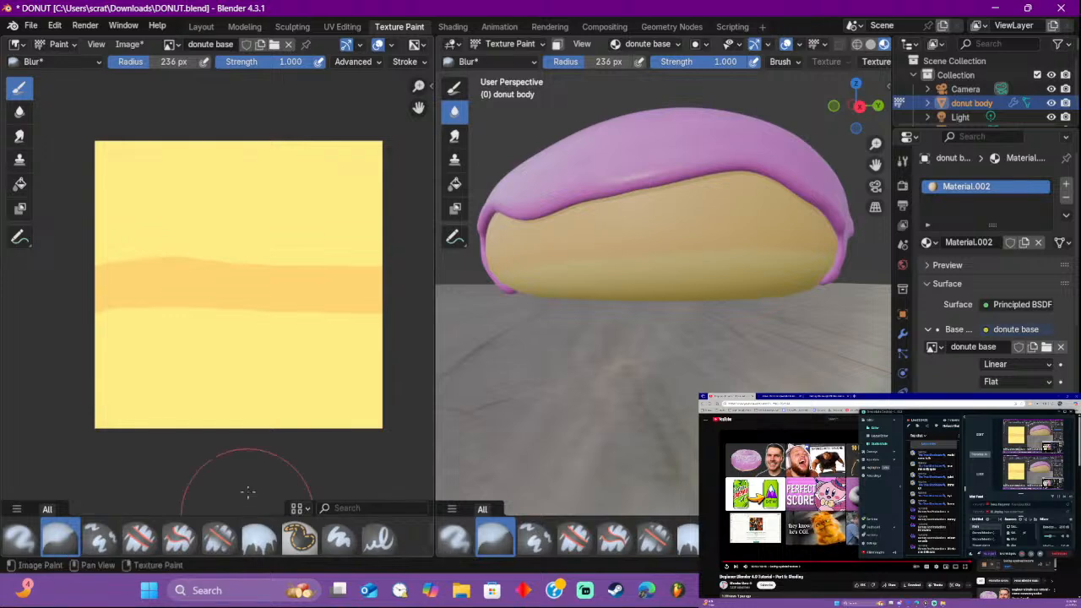
drag(158, 68, 127, 67)
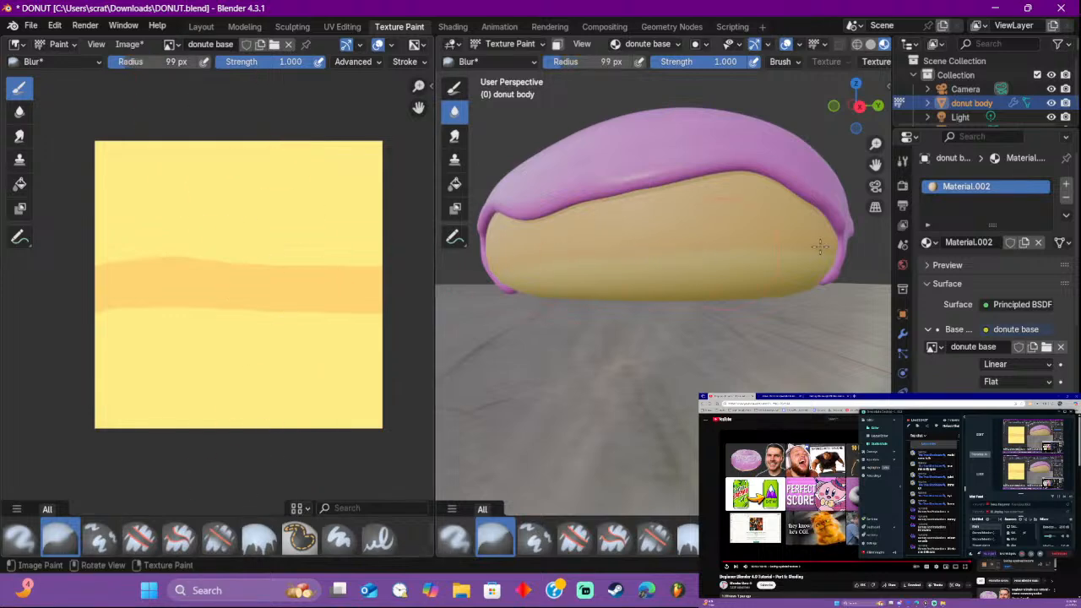
drag(820, 247, 698, 249)
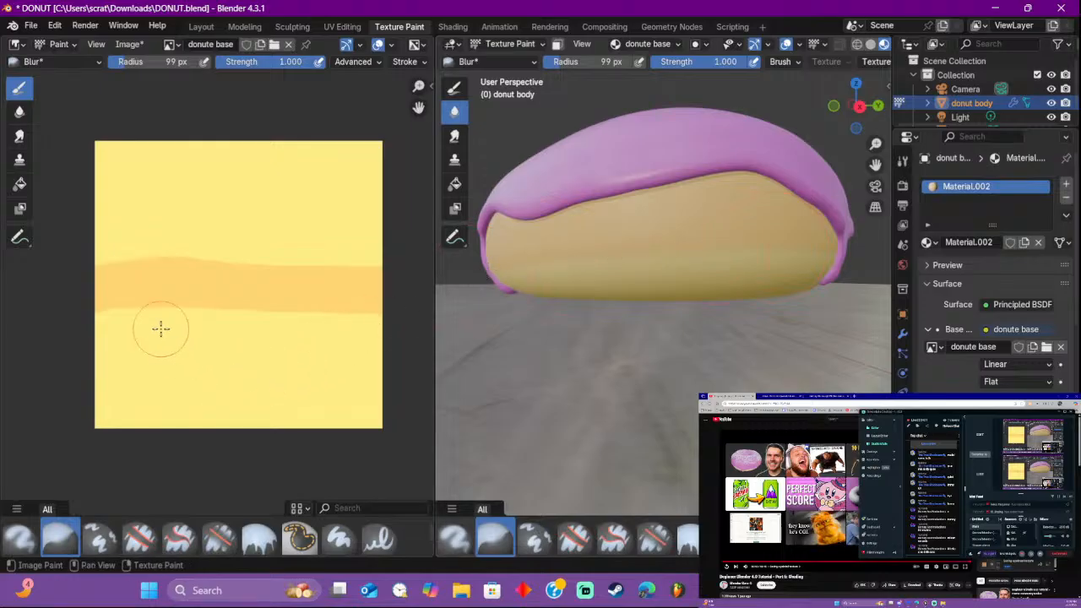
mouse_move(156, 266)
mouse_down()
mouse_move(374, 270)
mouse_move(147, 256)
mouse_move(360, 269)
mouse_move(265, 266)
mouse_move(347, 294)
mouse_up()
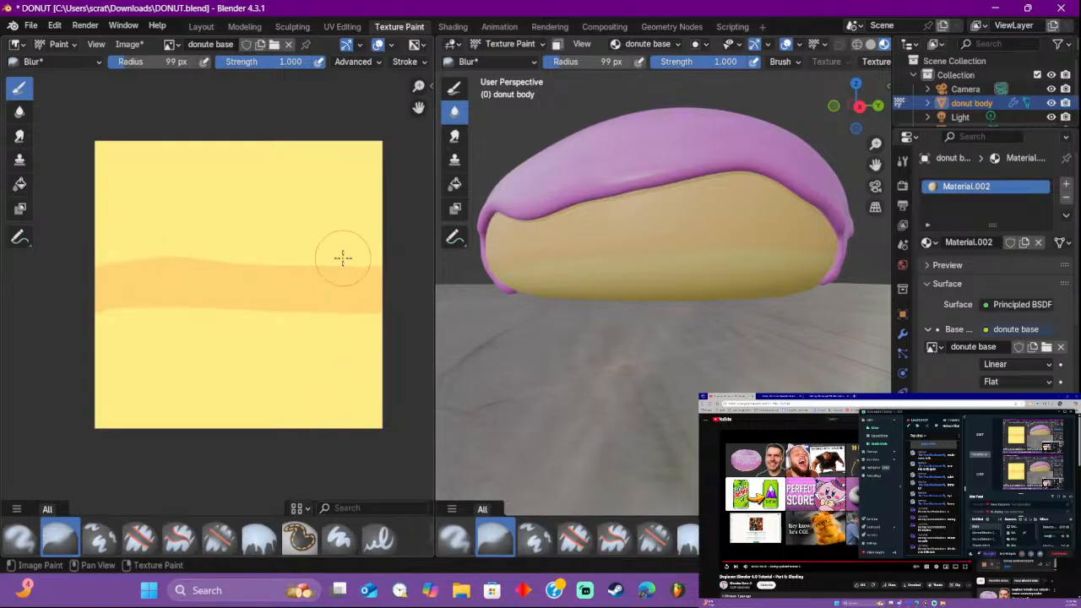
Step: Paint over the band's upper and lower edges across the full image width with the Airbrush
click(25, 539)
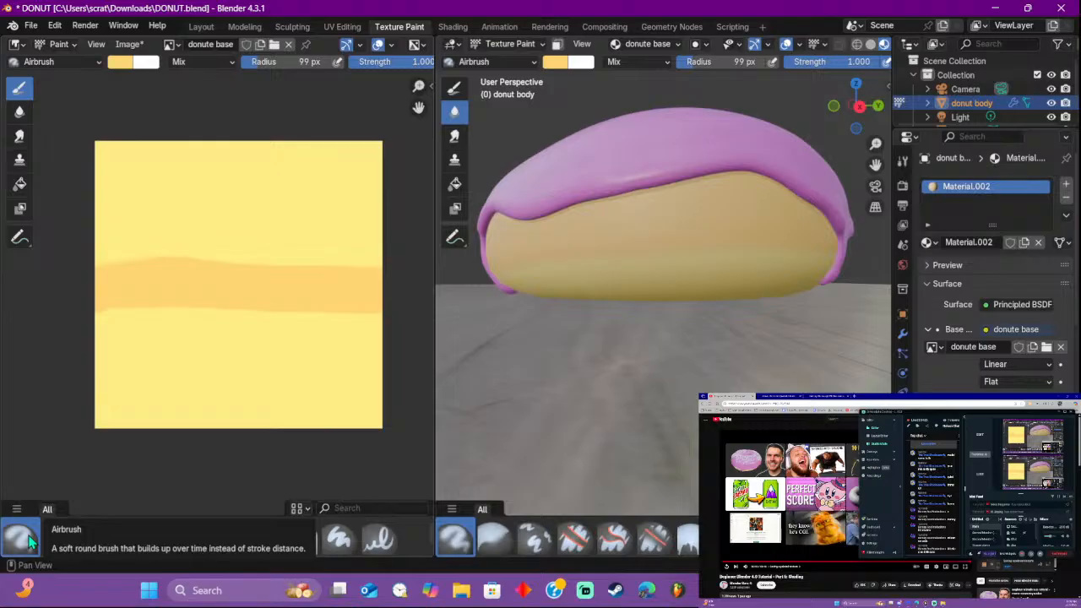
drag(121, 272, 367, 279)
drag(64, 302, 414, 304)
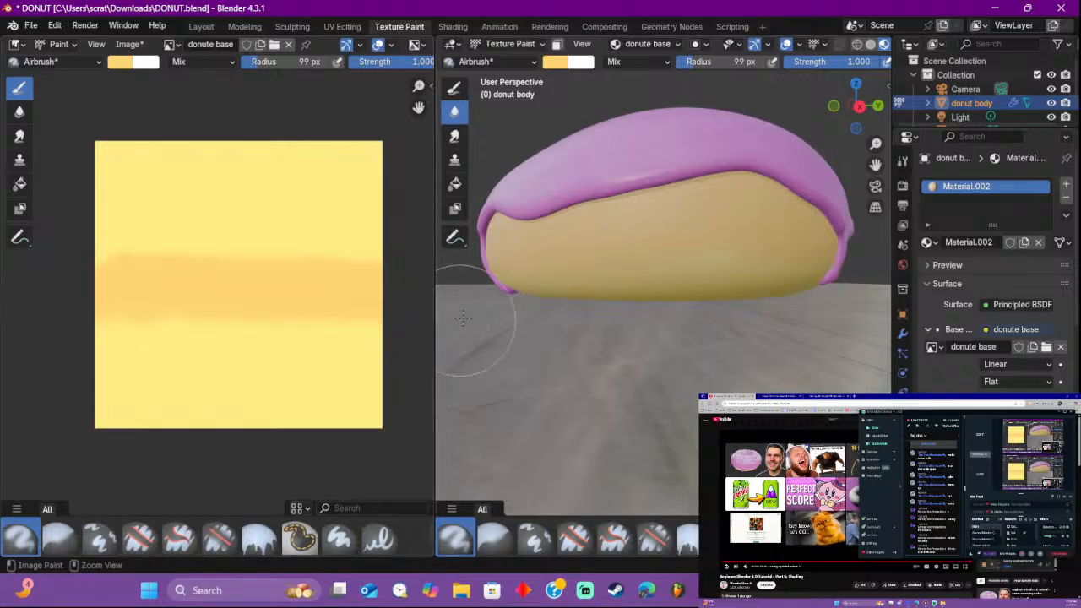
Step: Undo the Airbrush strokes, the blurring and the earlier evening-out of the band
key(ctrl+z)
key(ctrl+z)
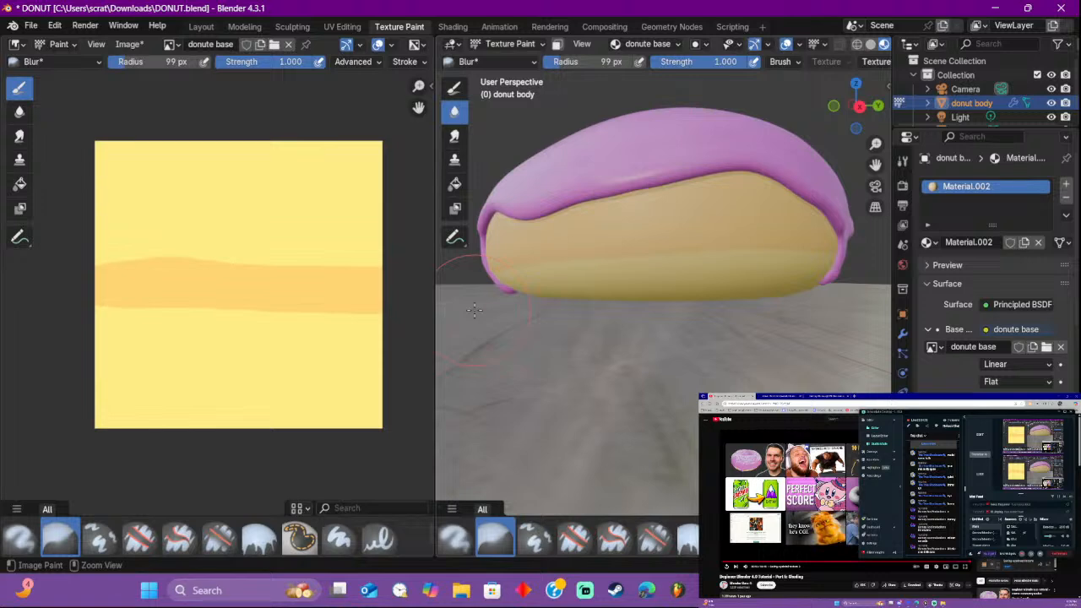
key(ctrl+z)
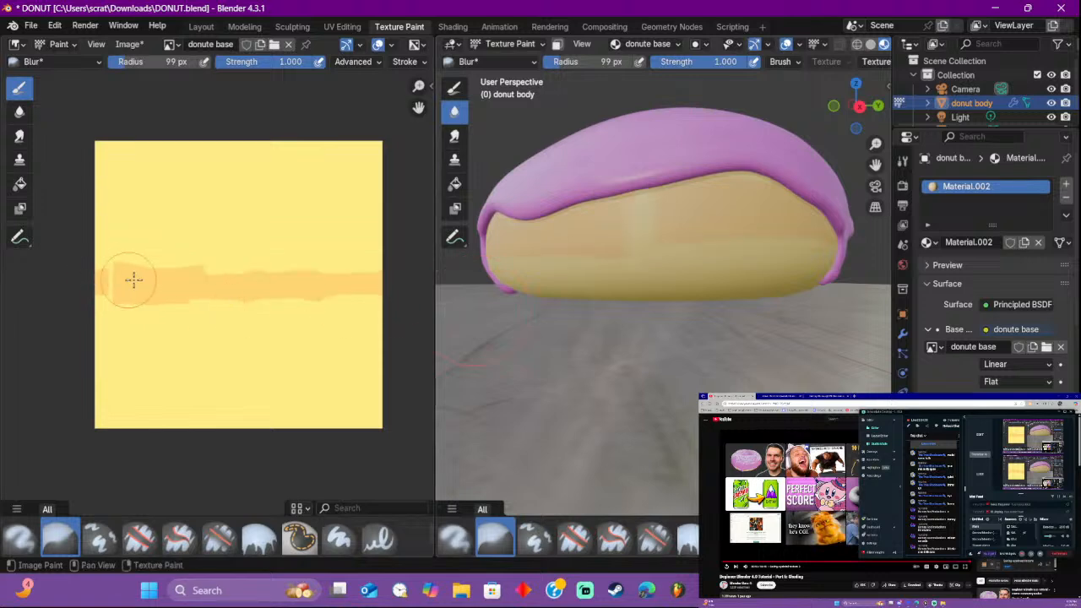
Step: Airbrush over the uneven band across the full image width and check it on the donut
mouse_move(133, 280)
mouse_down()
mouse_move(212, 283)
mouse_move(98, 281)
mouse_up()
click(20, 538)
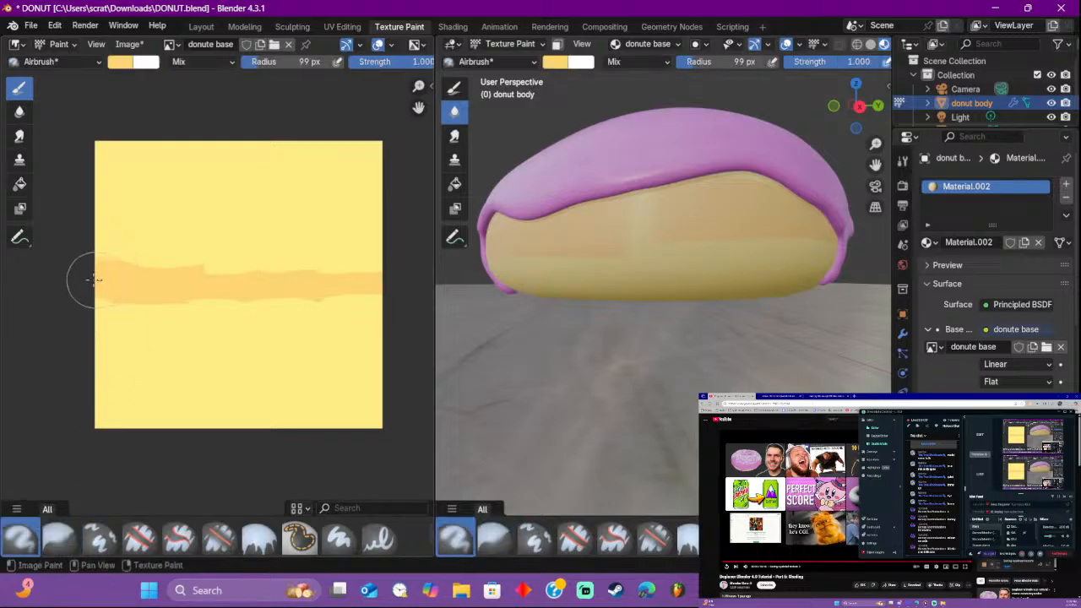
mouse_move(196, 281)
mouse_down()
mouse_move(343, 278)
mouse_move(354, 293)
mouse_move(126, 297)
mouse_move(73, 263)
mouse_move(384, 257)
mouse_up()
middle_drag(574, 328, 632, 335)
scroll(511, 321, down, 1)
scroll(633, 335, up, 3)
right_click(611, 285)
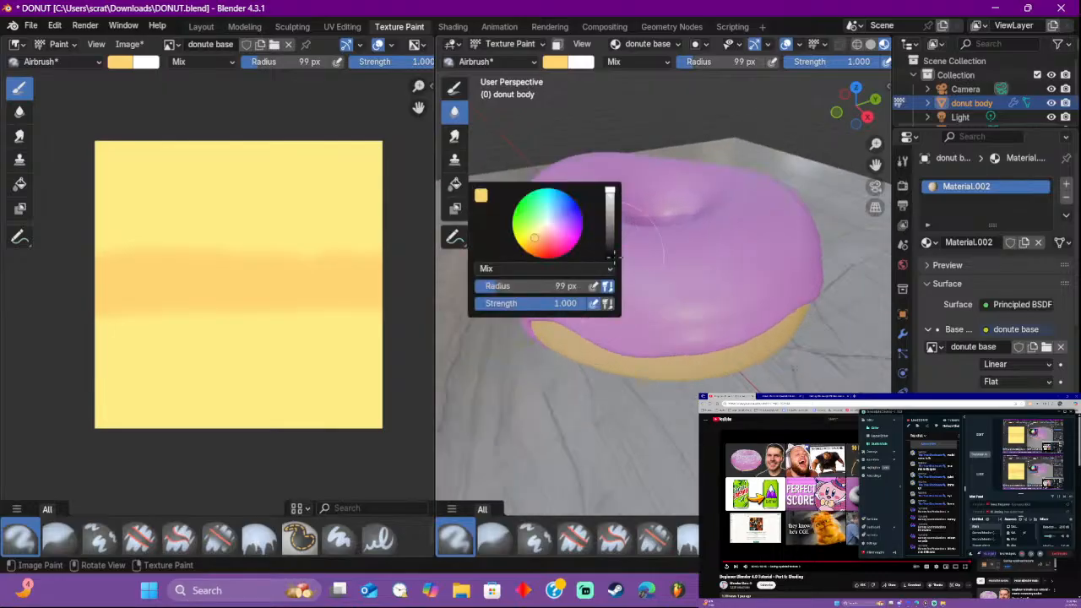
middle_drag(666, 299, 638, 263)
Step: Undo the Airbrush strokes and most of the original hard-edged band
key(ctrl+z)
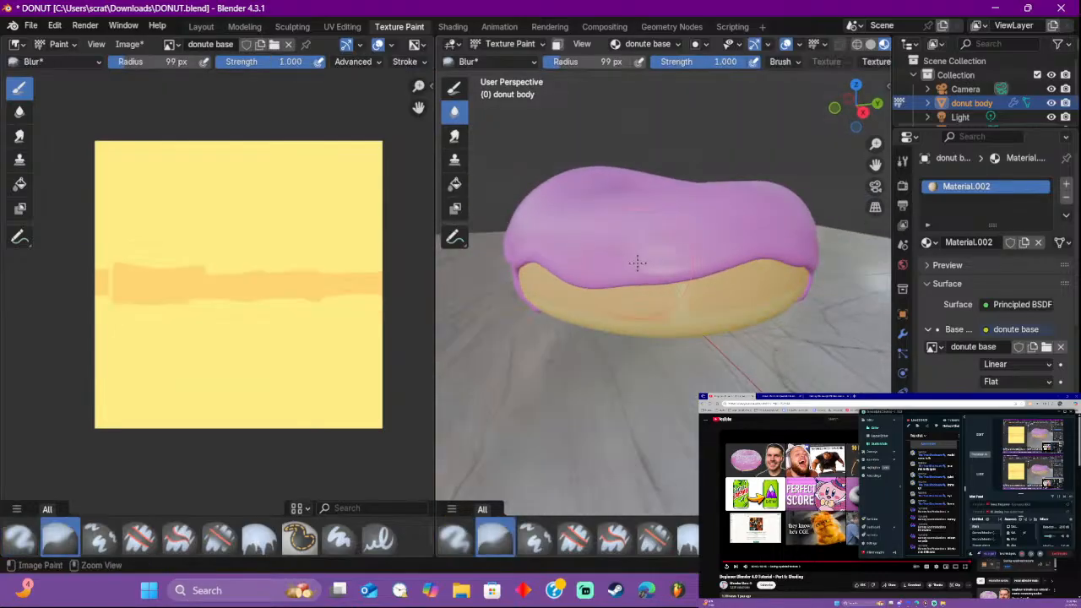
key(ctrl+z)
key(ctrl+z)
key(ctrl+z)
key(ctrl+z)
key(ctrl+z)
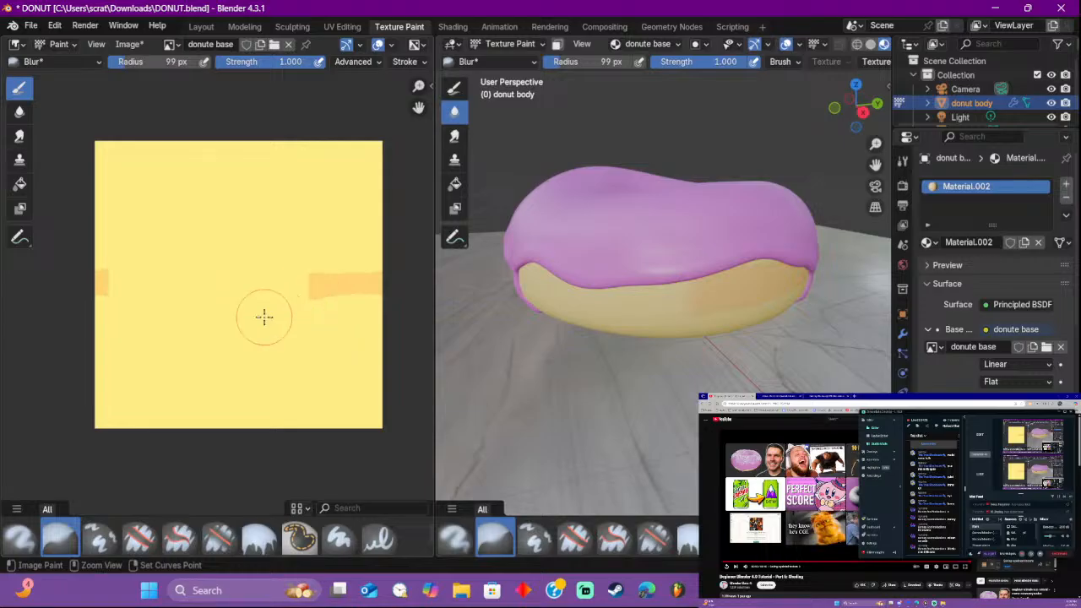
Step: Airbrush a soft band across the middle of the image and along the donut's side beneath the icing
click(18, 538)
drag(110, 270, 295, 266)
drag(398, 266, 76, 265)
mouse_move(473, 270)
middle_down()
mouse_move(477, 304)
mouse_move(490, 278)
middle_up()
mouse_move(571, 287)
mouse_down()
mouse_move(683, 261)
mouse_move(558, 263)
mouse_move(713, 261)
mouse_up()
middle_drag(714, 262, 673, 257)
Step: Undo all band strokes back to plain yellow, isolate the donut body in local view, and set the brush radius to 65 px
key(ctrl+z)
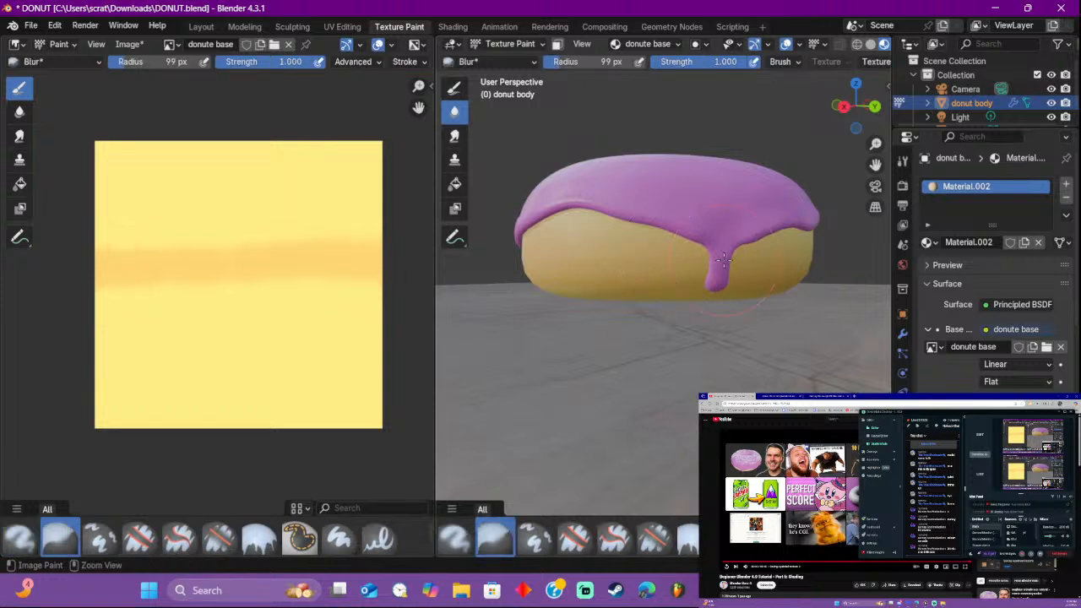
key(slash)
scroll(736, 247, down, 2)
middle_drag(733, 231, 770, 218)
key(ctrl+z)
key(ctrl+z)
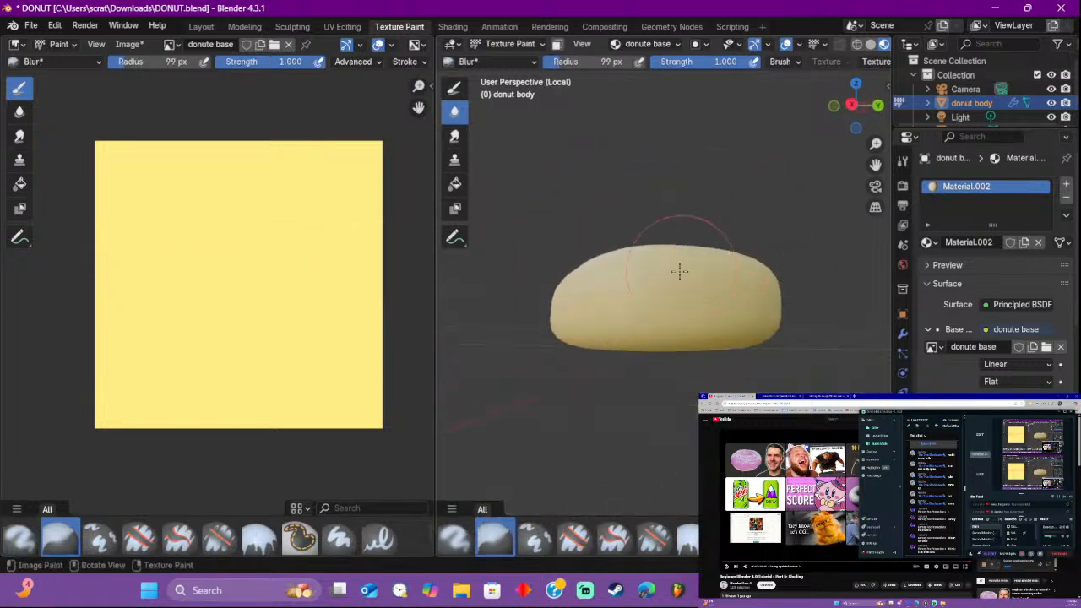
scroll(660, 274, down, 1)
middle_drag(676, 299, 616, 321)
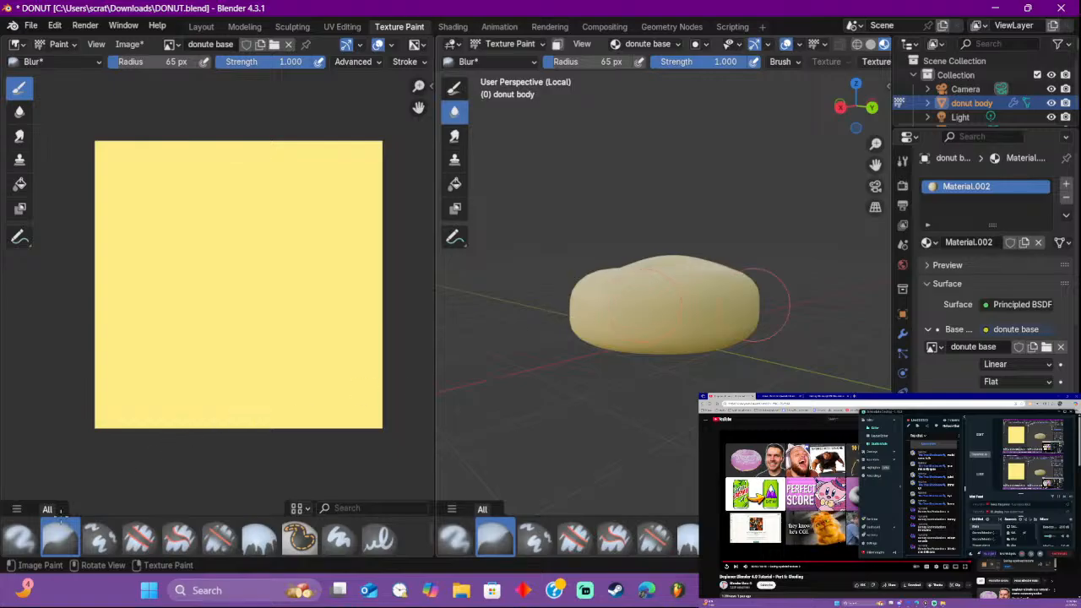
Step: Try an Airbrush stroke along the side of the isolated donut body and undo it
click(18, 538)
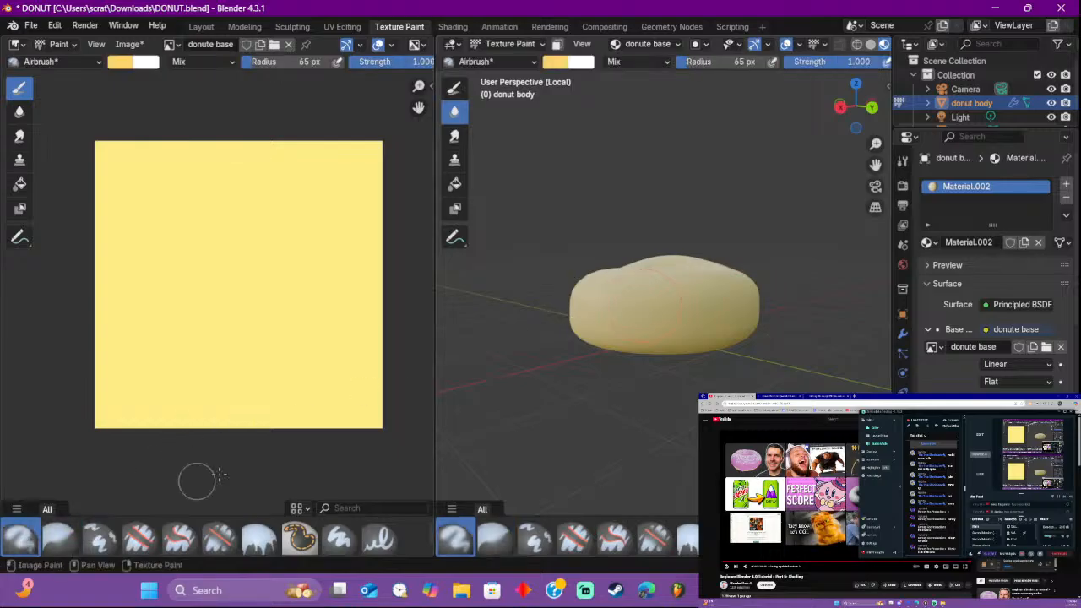
drag(603, 313, 785, 314)
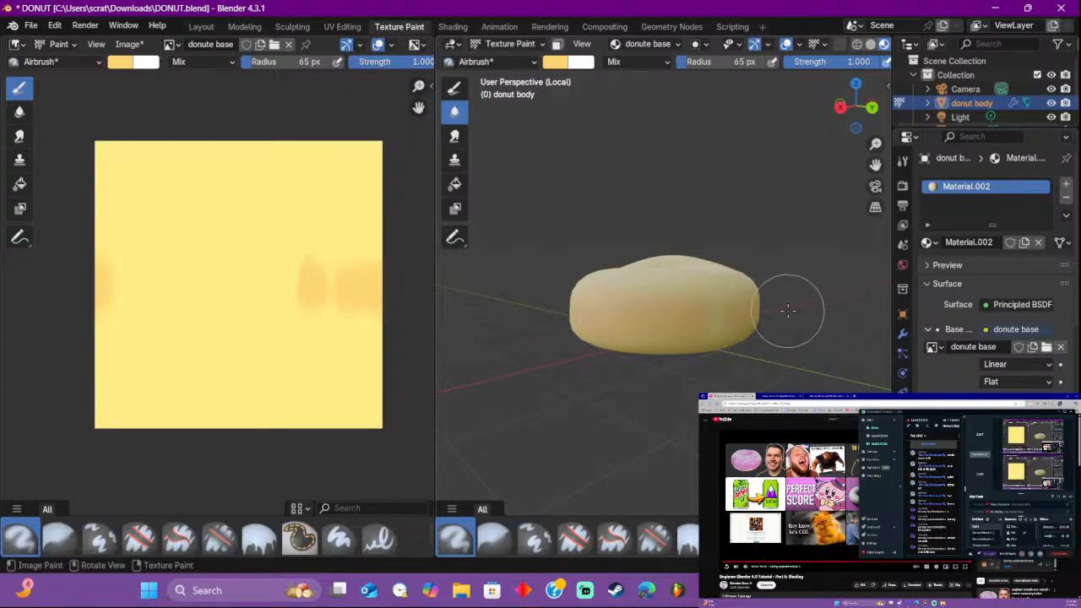
key(ctrl+z)
key(ctrl+z)
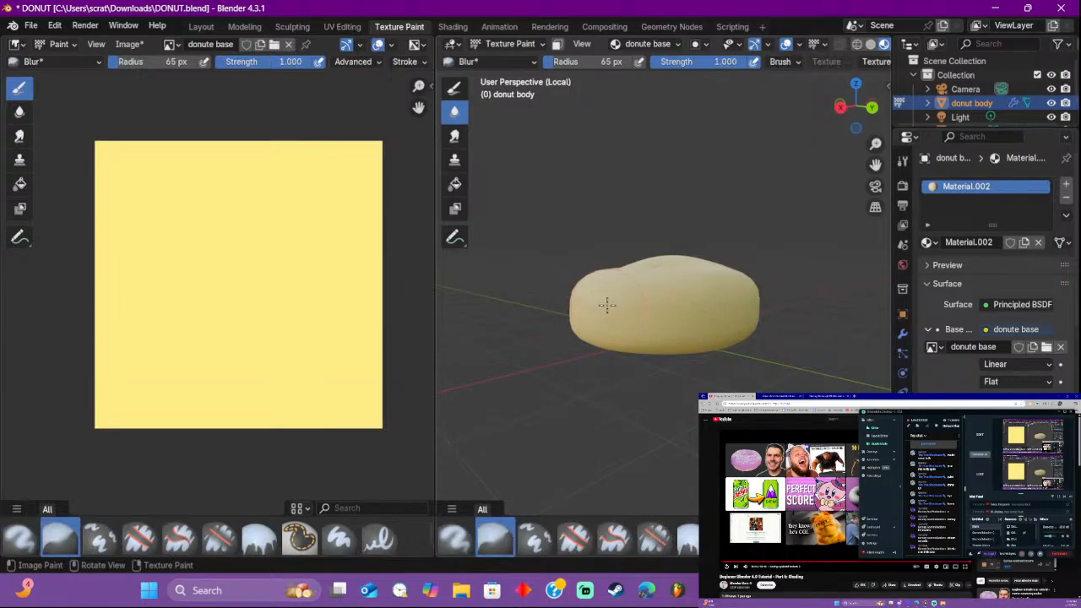
Step: Airbrush a soft darker band all the way around the side of the isolated donut body
click(15, 542)
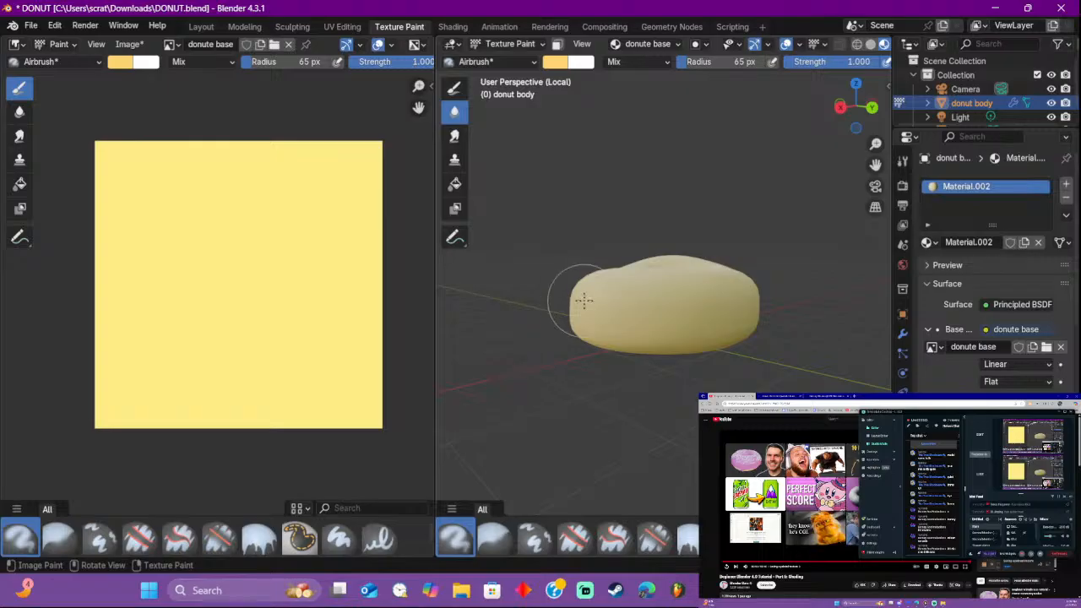
drag(617, 301, 772, 285)
middle_drag(772, 285, 591, 290)
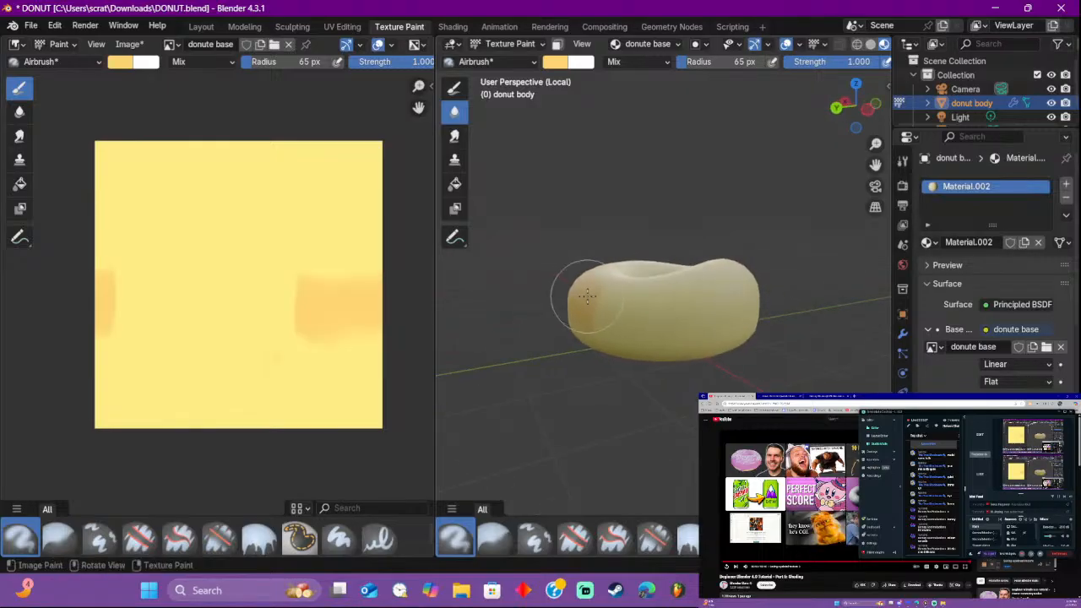
drag(633, 297, 774, 292)
mouse_move(774, 292)
middle_down()
mouse_move(645, 295)
mouse_move(557, 278)
mouse_move(654, 294)
middle_up()
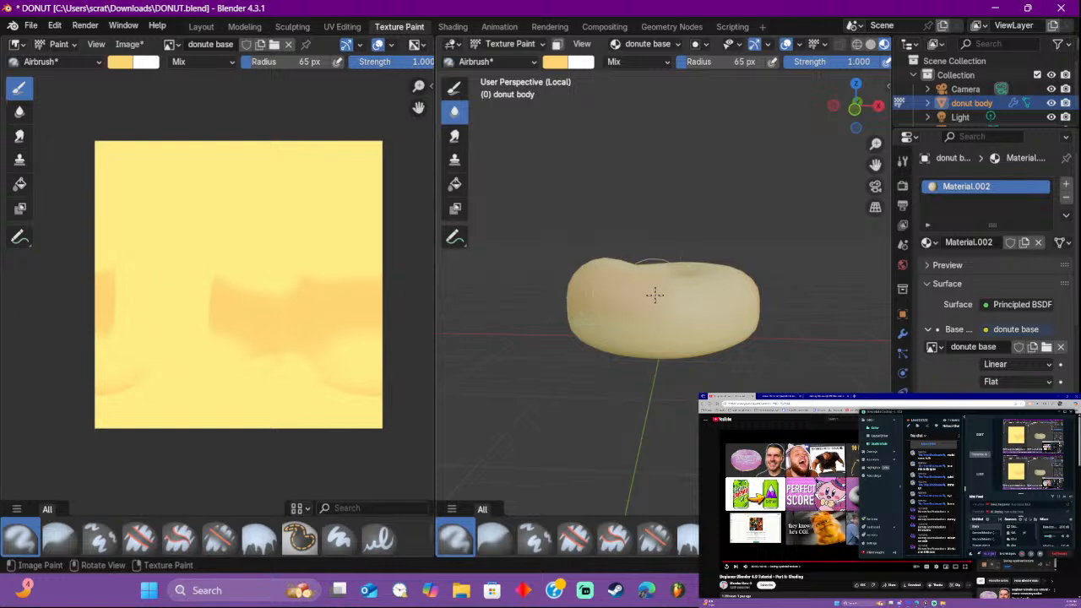
drag(717, 297, 751, 288)
middle_drag(751, 289, 662, 289)
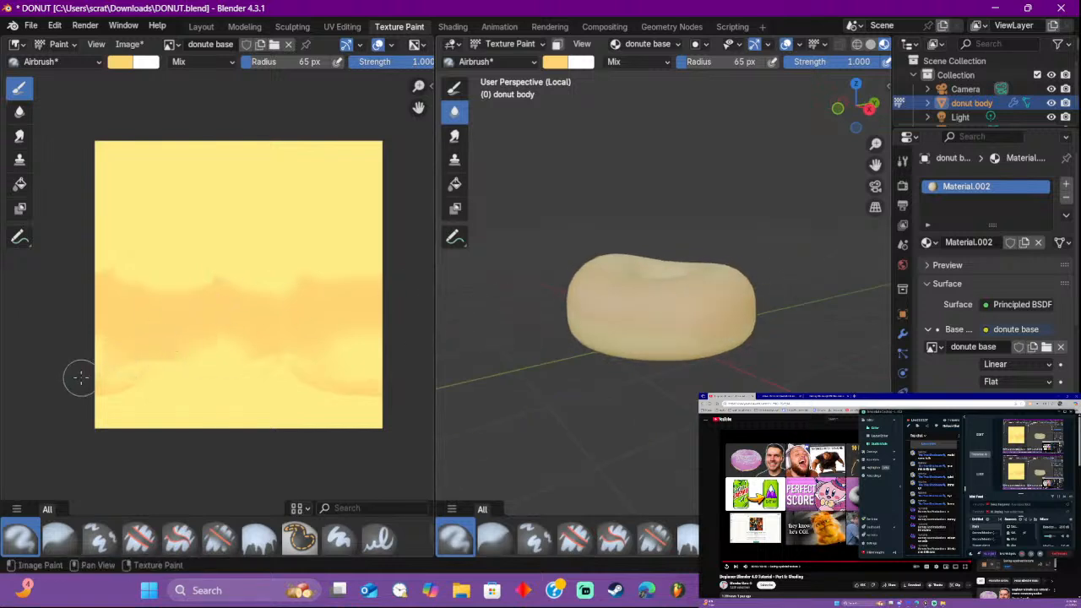
Step: Airbrush the lower part and upper edge of the band across the image, and undo the latest strokes
mouse_move(81, 377)
mouse_down()
mouse_move(302, 375)
mouse_move(121, 383)
mouse_up()
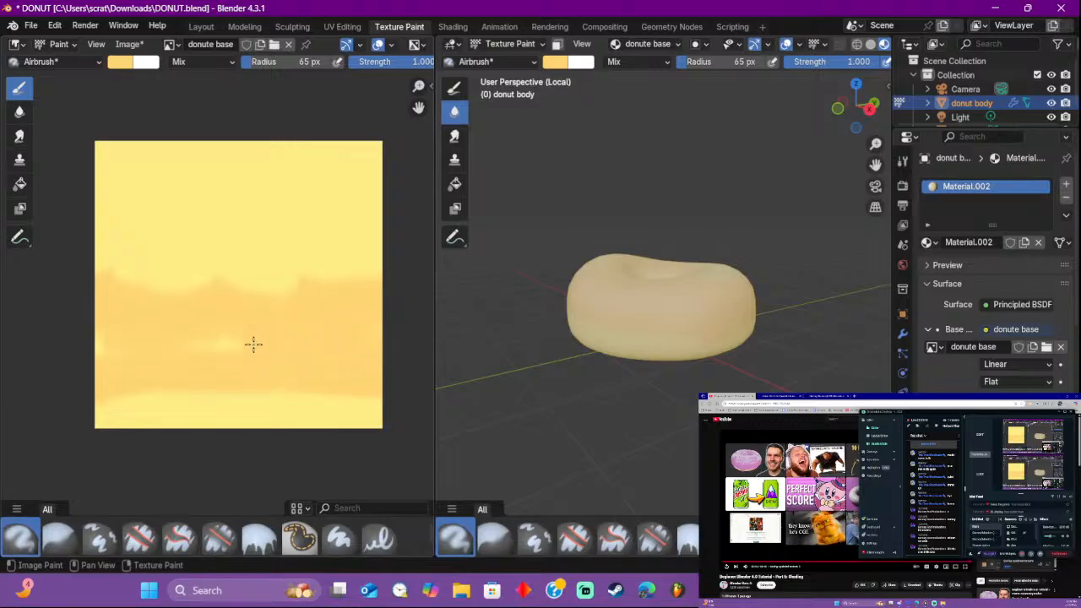
mouse_move(66, 293)
mouse_down()
mouse_move(76, 266)
mouse_move(278, 297)
mouse_move(375, 280)
mouse_up()
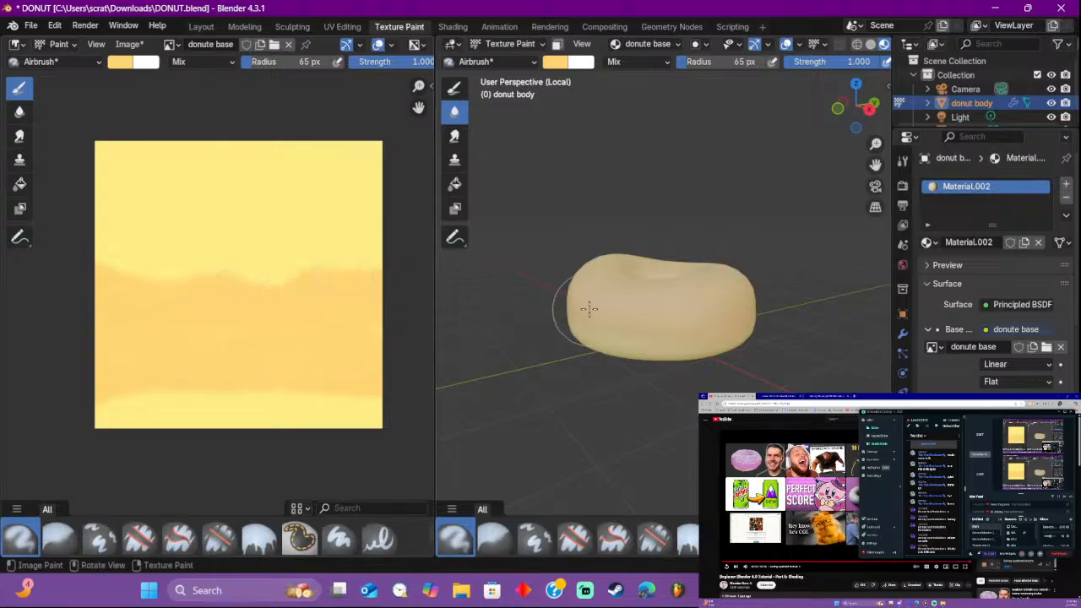
mouse_move(586, 309)
middle_down()
mouse_move(466, 287)
mouse_move(574, 286)
middle_up()
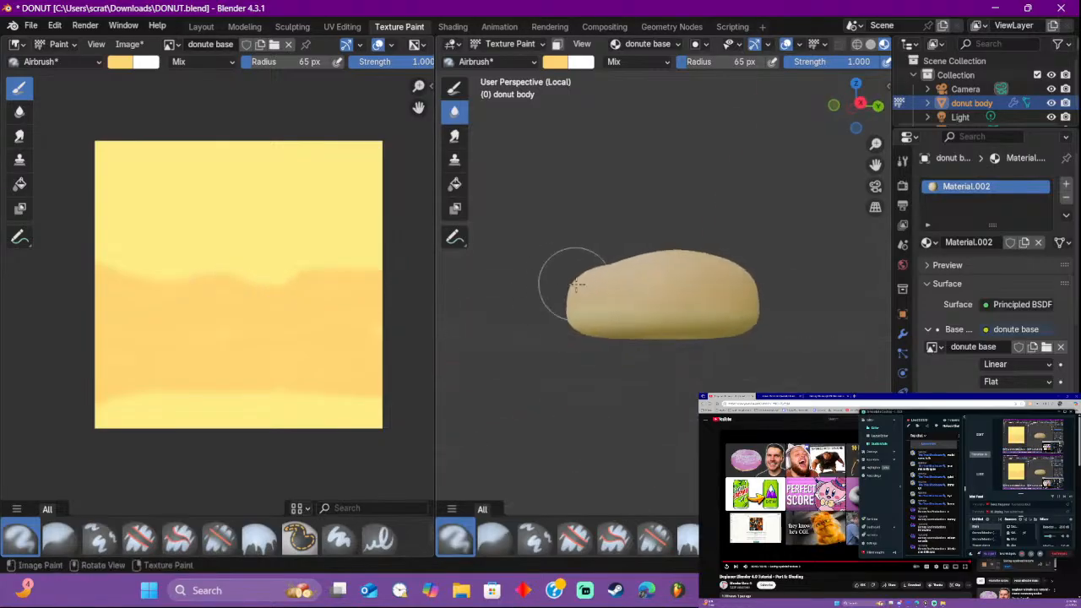
scroll(625, 304, up, 4)
scroll(625, 307, down, 1)
key(ctrl+z)
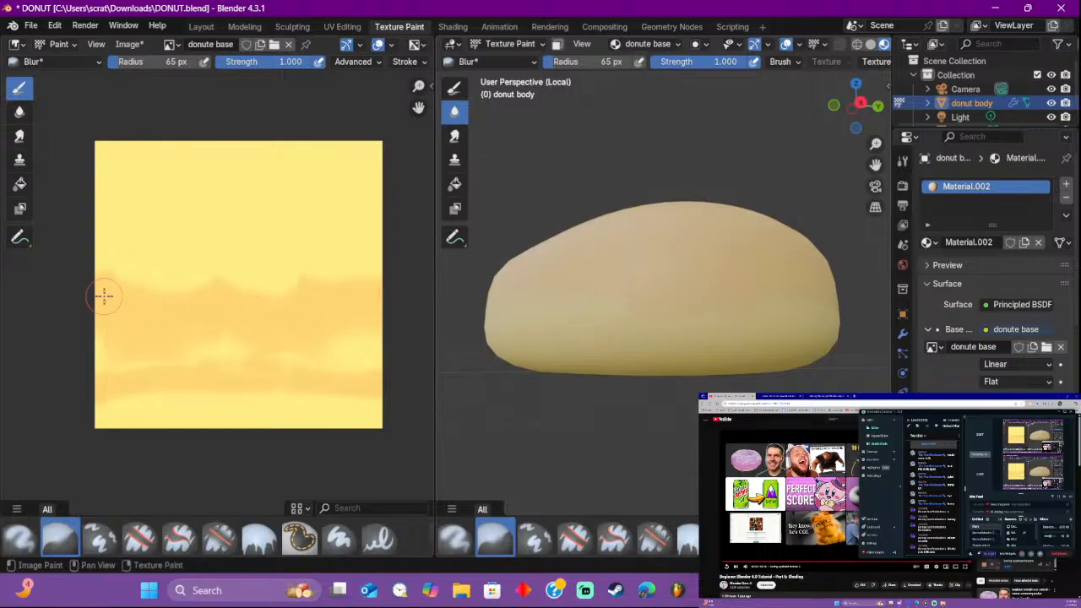
Step: Raise the band's upper edge and fill its lower gaps across the image with the Airbrush
mouse_move(103, 282)
mouse_down()
mouse_move(357, 290)
mouse_move(373, 280)
mouse_up()
click(19, 553)
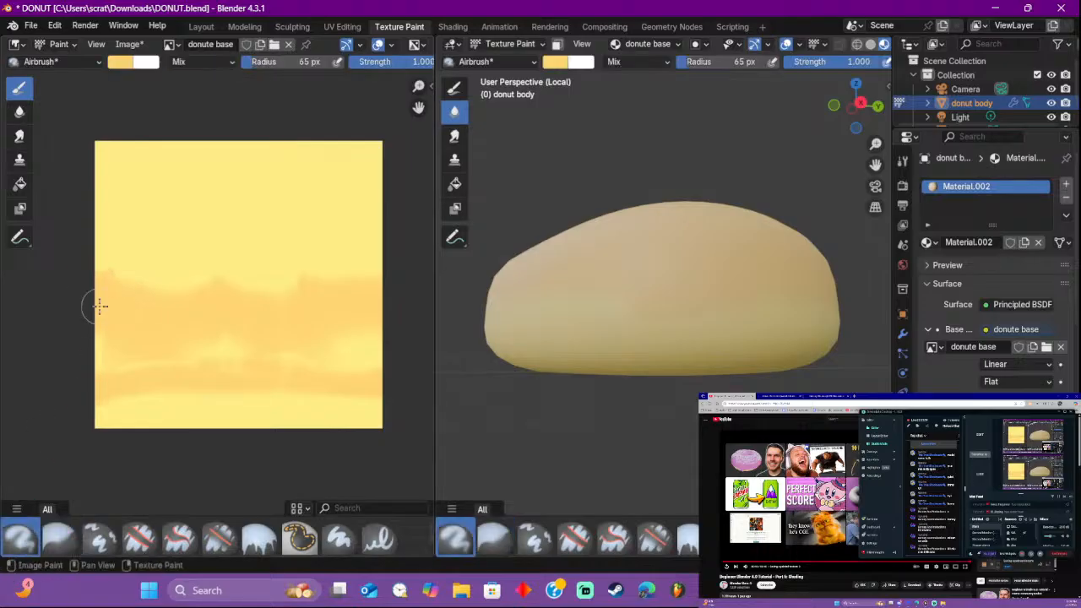
drag(106, 270, 309, 290)
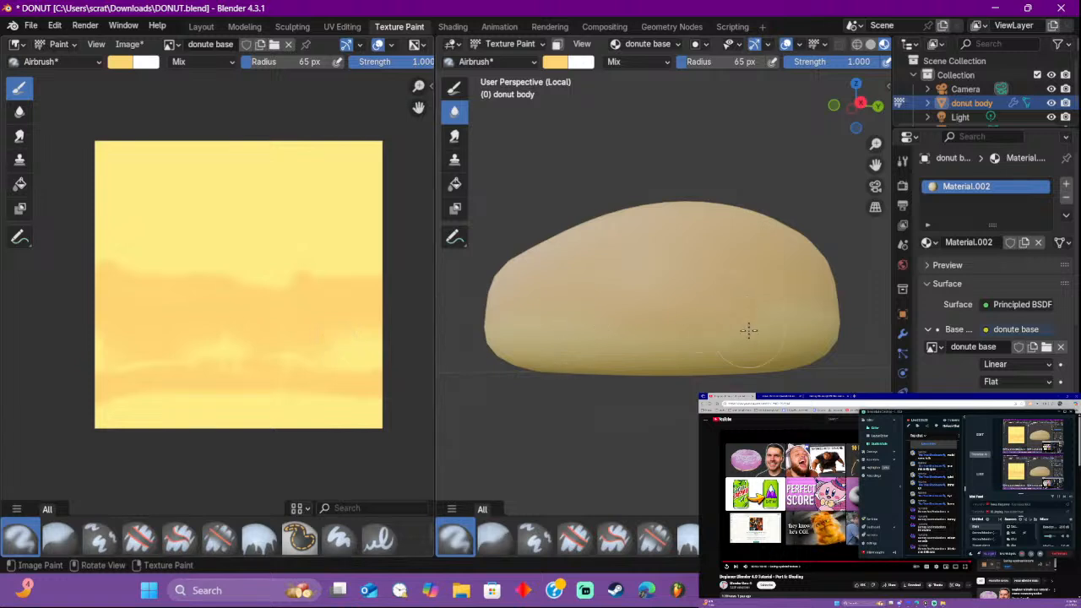
middle_drag(748, 330, 295, 377)
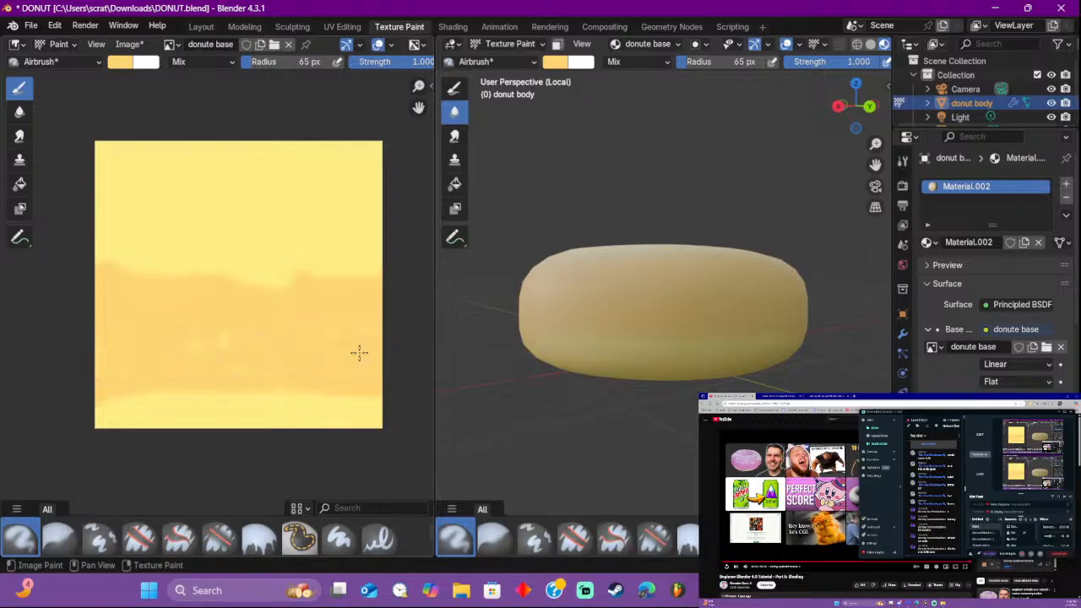
Step: Save the painted image over the existing donute base.png in the blender shit folder
click(129, 43)
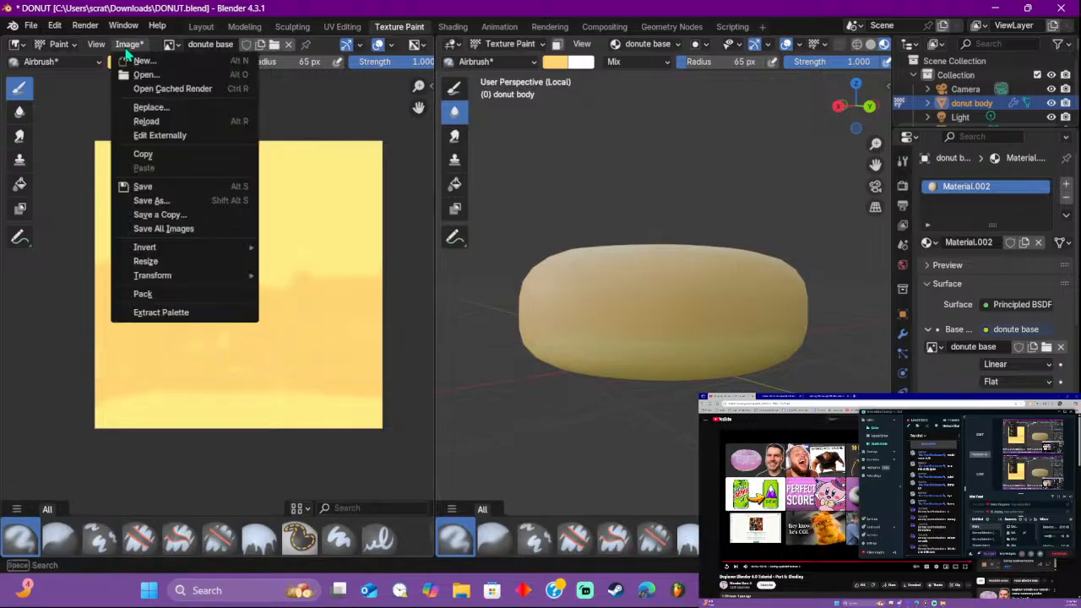
click(171, 203)
double_click(386, 148)
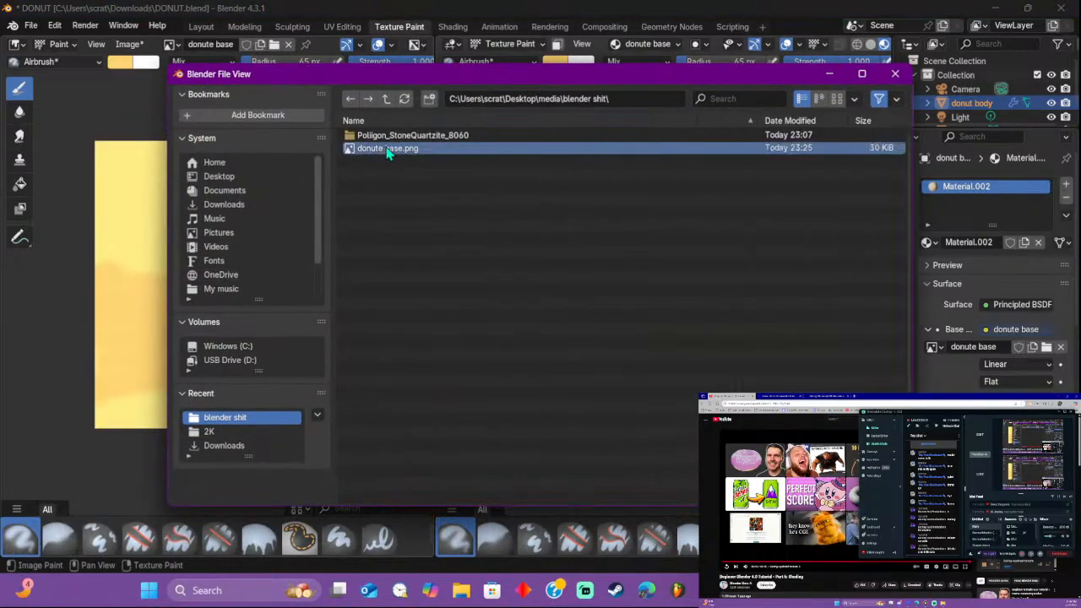
Step: Leave local view, touch up the band beneath the icing with an Airbrush stroke, and inspect it from another side
key(slash)
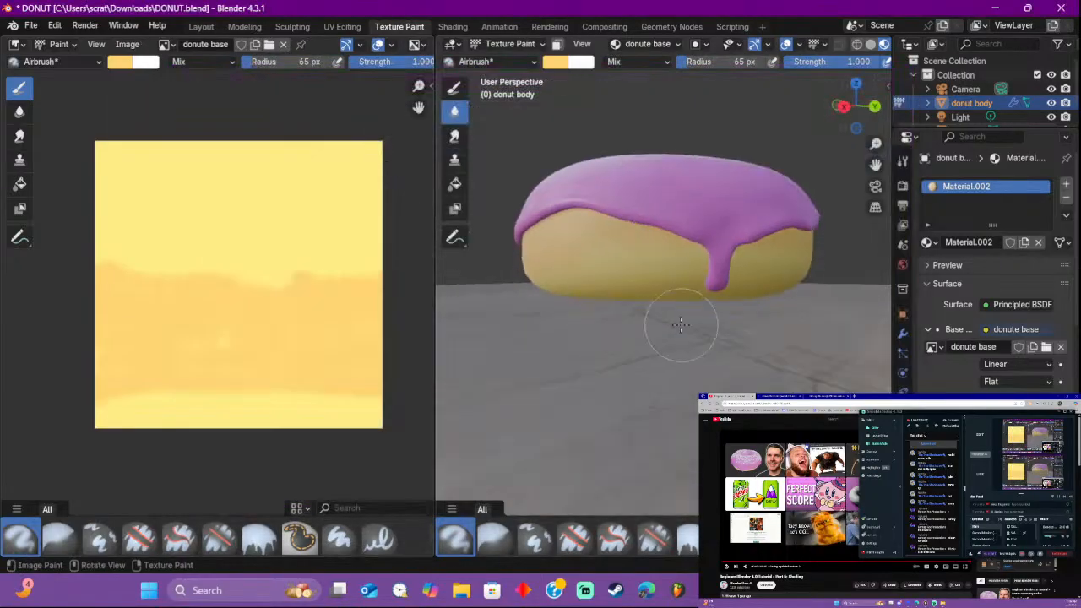
middle_drag(681, 323, 479, 328)
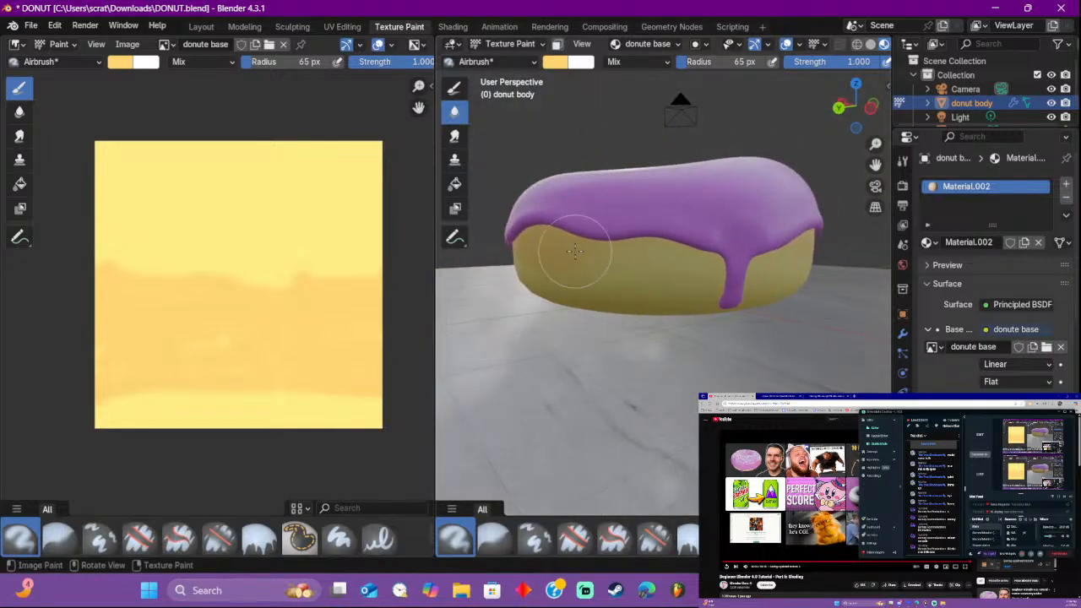
drag(579, 252, 702, 227)
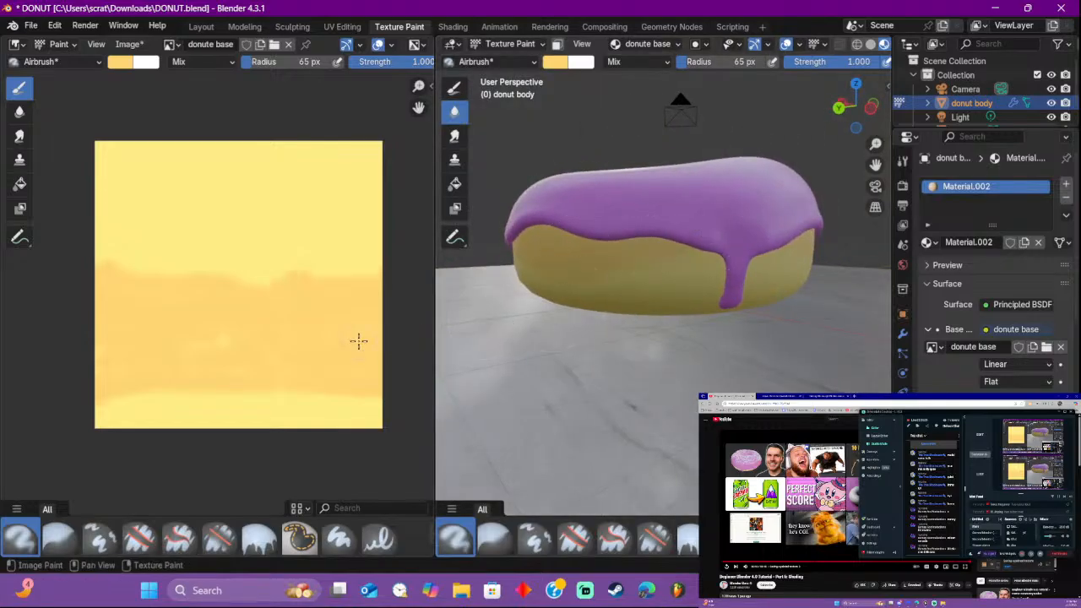
middle_drag(448, 321, 645, 268)
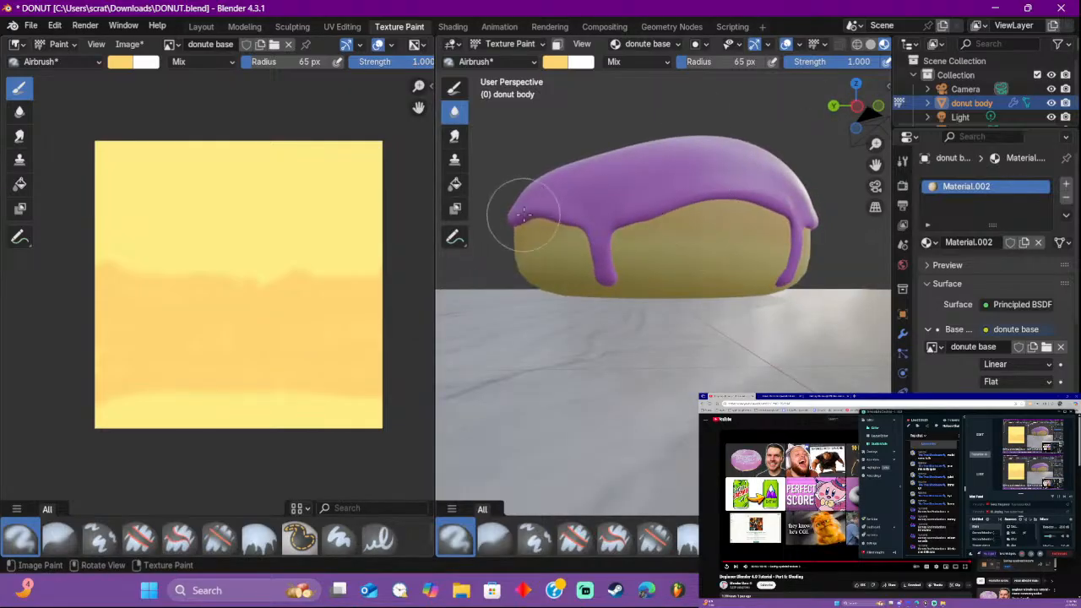